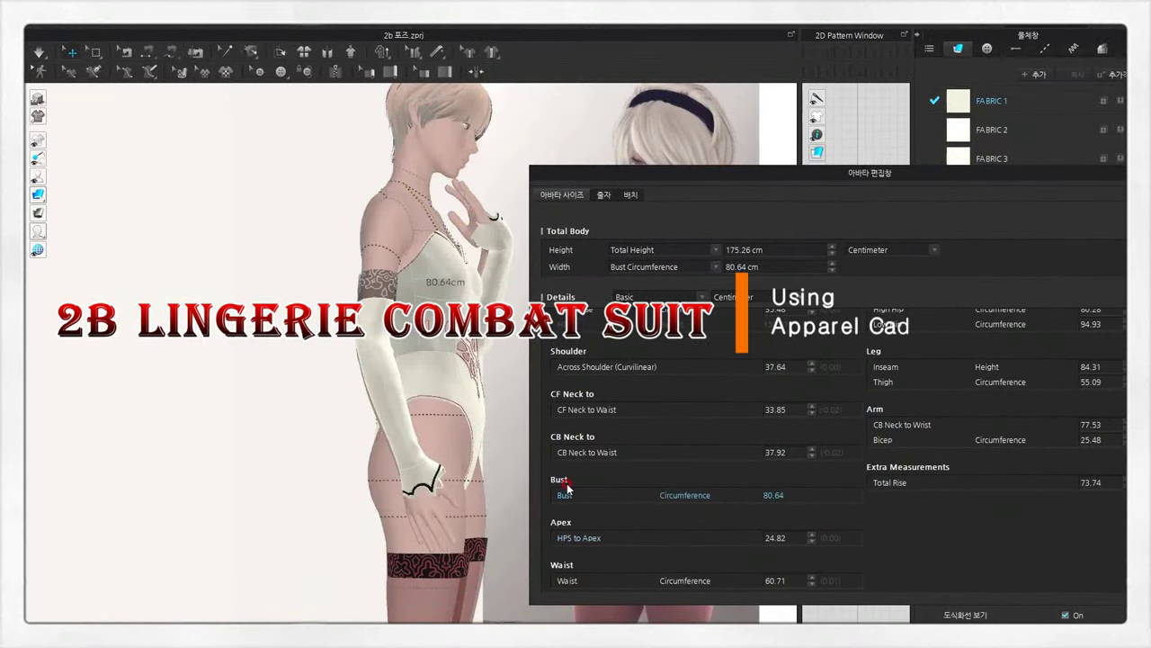
- Raise the avatar's bust circumference to 82.64 cm
{"action": "left_click", "coordinate": [38, 194]}
{"action": "left_click", "coordinate": [56, 194]}
{"action": "scroll", "coordinate": [803, 508], "scroll_direction": "up", "scroll_amount": 1}
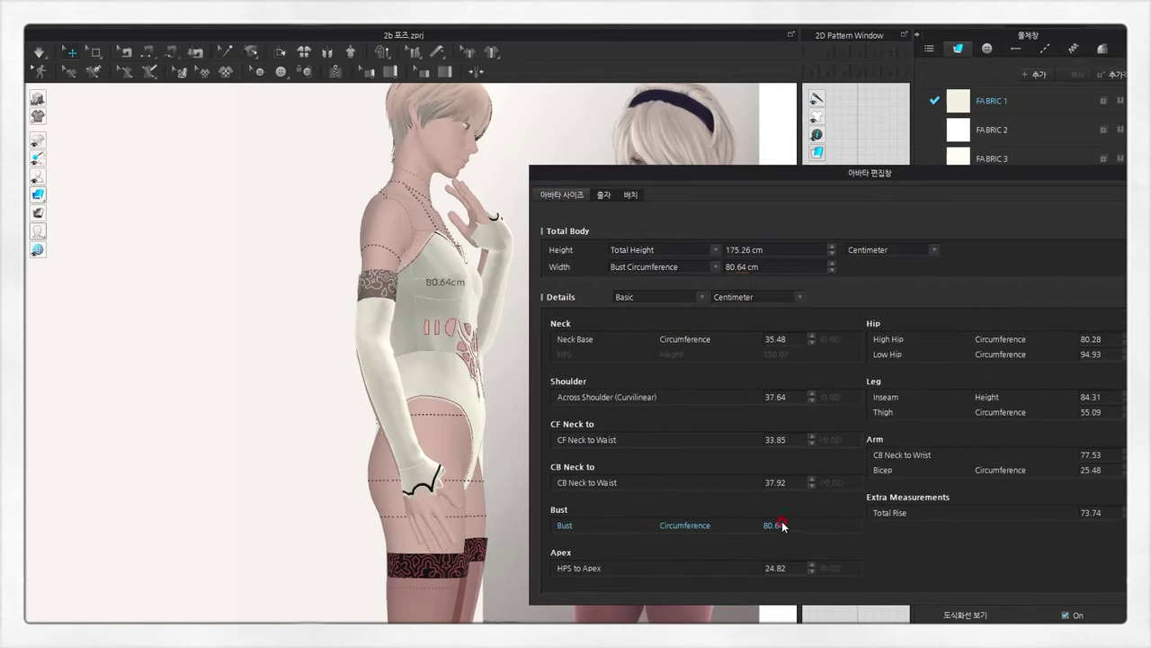
{"action": "left_click", "coordinate": [604, 194]}
{"action": "left_click", "coordinate": [633, 194]}
{"action": "left_click", "coordinate": [562, 194]}
{"action": "double_click", "coordinate": [773, 480]}
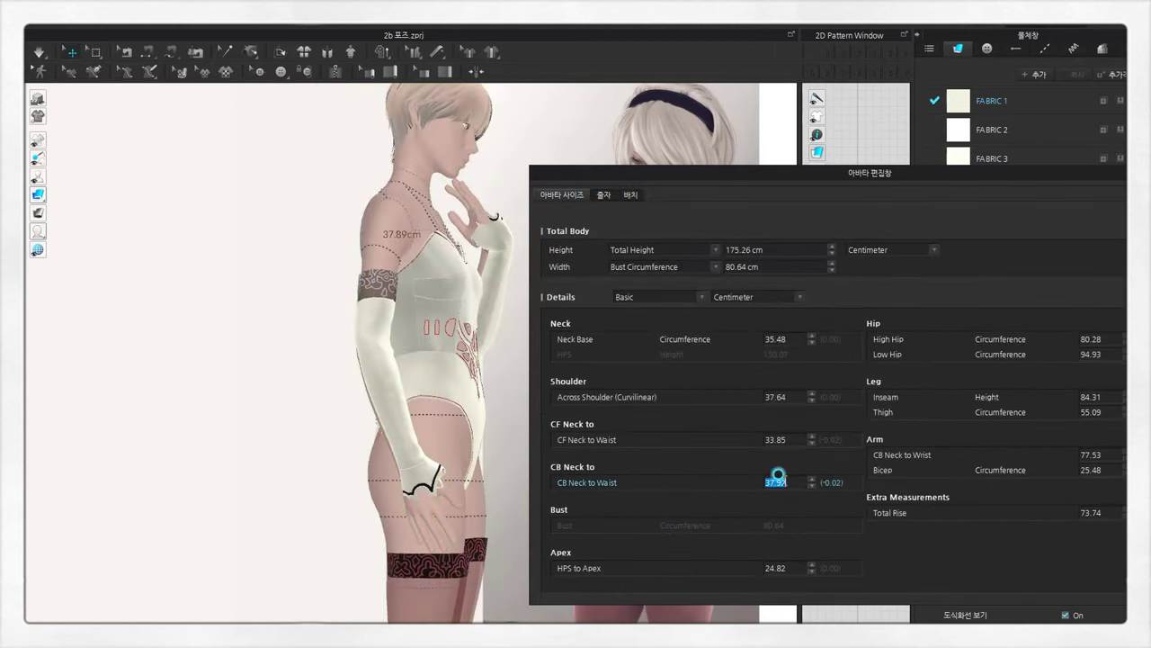
{"action": "left_click", "coordinate": [665, 268]}
{"action": "left_click", "coordinate": [689, 275]}
{"action": "left_click", "coordinate": [832, 264]}
{"action": "mouse_move", "coordinate": [832, 265]}
{"action": "left_mouse_down"}
{"action": "mouse_move", "coordinate": [834, 277]}
{"action": "mouse_move", "coordinate": [830, 264]}
{"action": "left_mouse_up"}
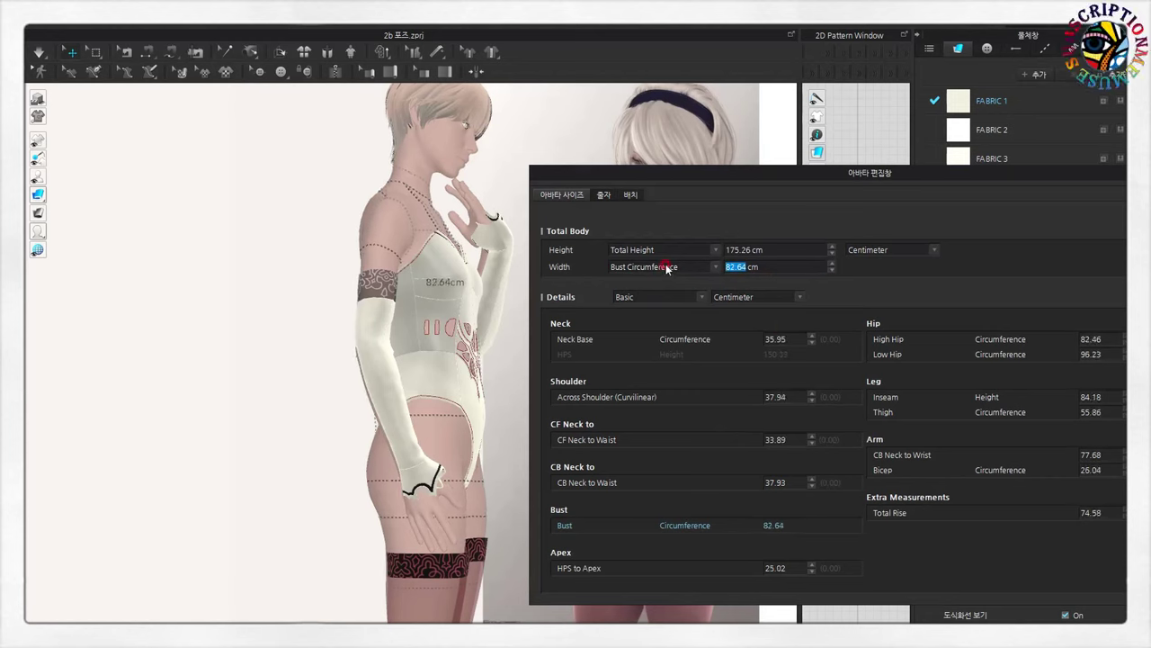
- Set High Hip to 97.46 cm and Low Hip to 105.23 cm, then close the avatar editor
{"action": "left_click", "coordinate": [911, 340]}
{"action": "left_click_drag", "start_coordinate": [1122, 339], "coordinate": [1124, 371]}
{"action": "right_click_drag", "start_coordinate": [341, 488], "coordinate": [406, 536]}
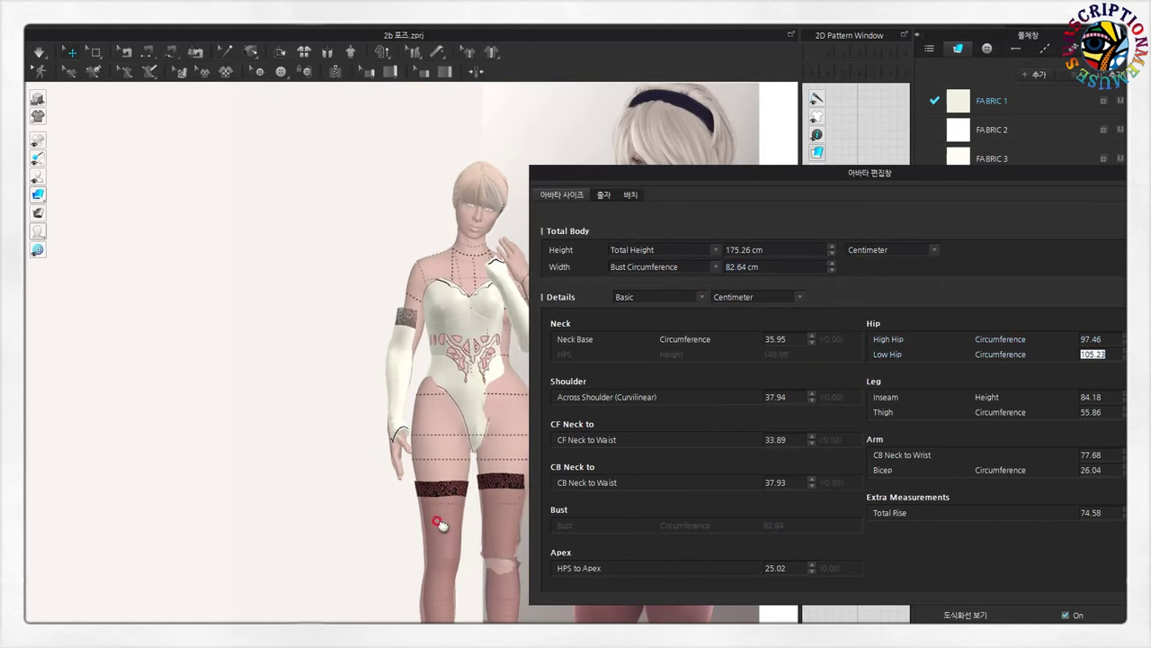
{"action": "left_click", "coordinate": [1015, 172]}
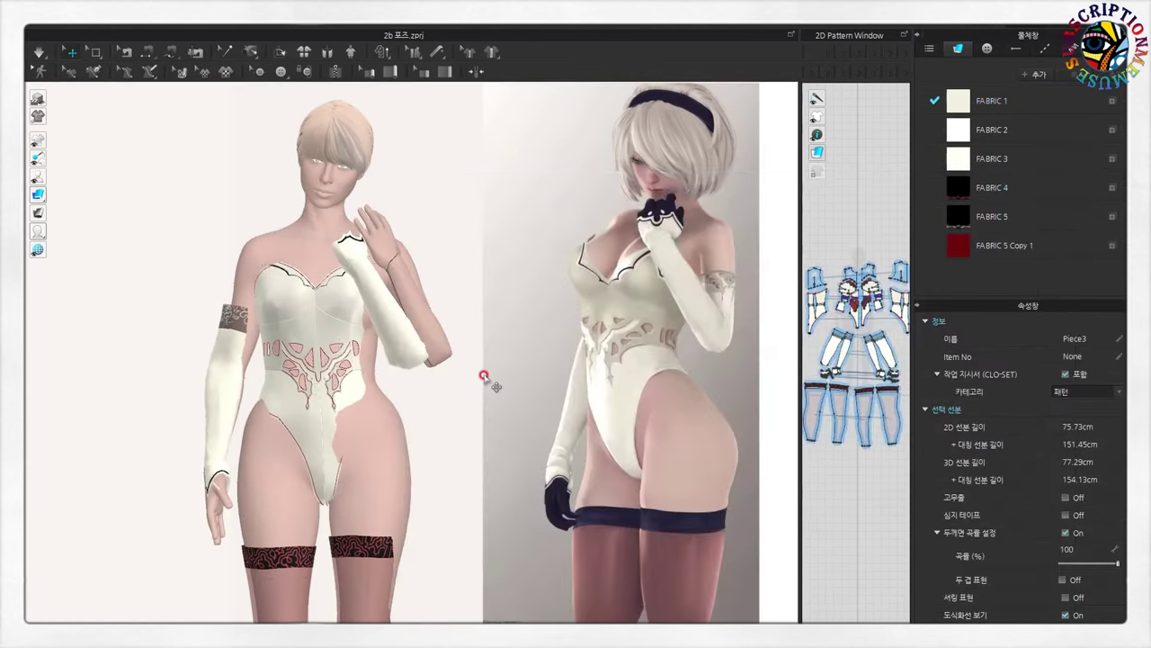
- Simulate the garment, then open the 2b 포즈.zprj project and orbit to check the posed avatar
{"action": "key", "text": "space"}
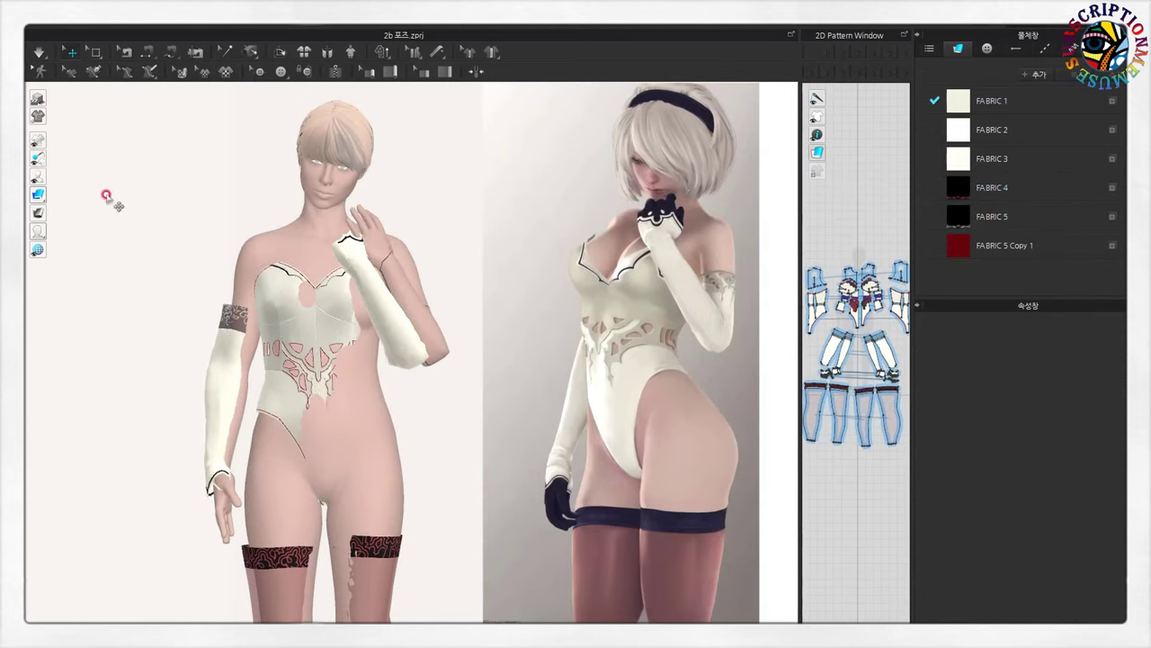
{"action": "mouse_move", "coordinate": [483, 510]}
{"action": "right_mouse_down"}
{"action": "mouse_move", "coordinate": [321, 488]}
{"action": "mouse_move", "coordinate": [437, 504]}
{"action": "mouse_move", "coordinate": [473, 478]}
{"action": "mouse_move", "coordinate": [204, 482]}
{"action": "mouse_move", "coordinate": [483, 509]}
{"action": "mouse_move", "coordinate": [471, 570]}
{"action": "mouse_move", "coordinate": [462, 483]}
{"action": "right_mouse_up"}
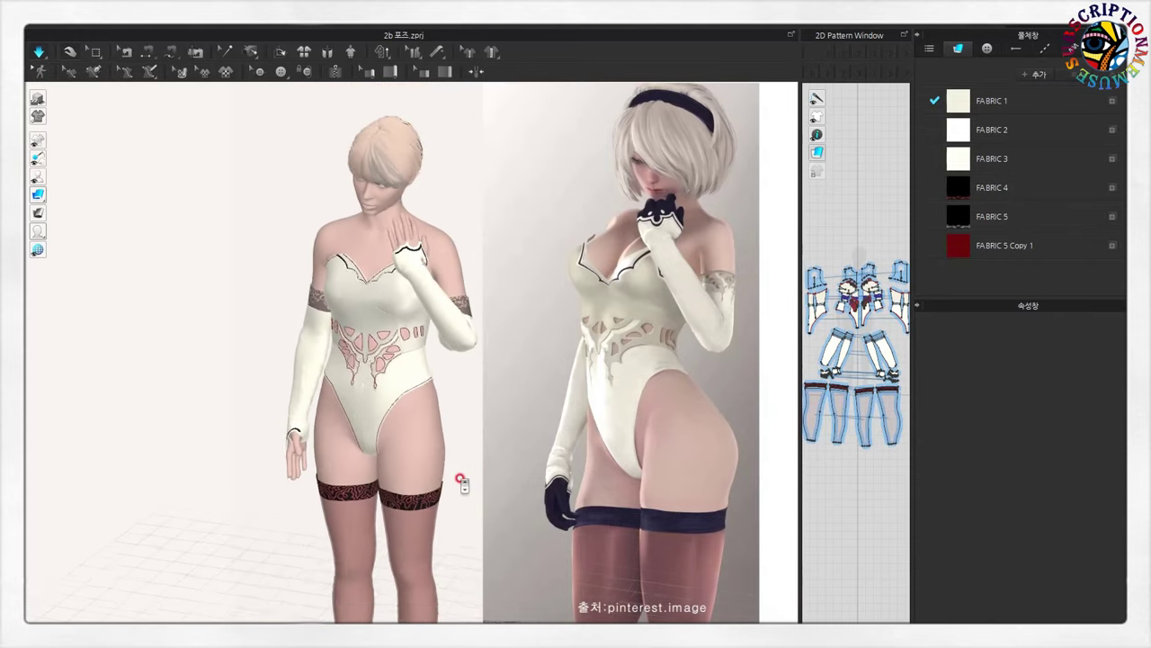
{"action": "left_click", "coordinate": [37, 52]}
{"action": "left_click", "coordinate": [180, 45]}
{"action": "left_click", "coordinate": [327, 104]}
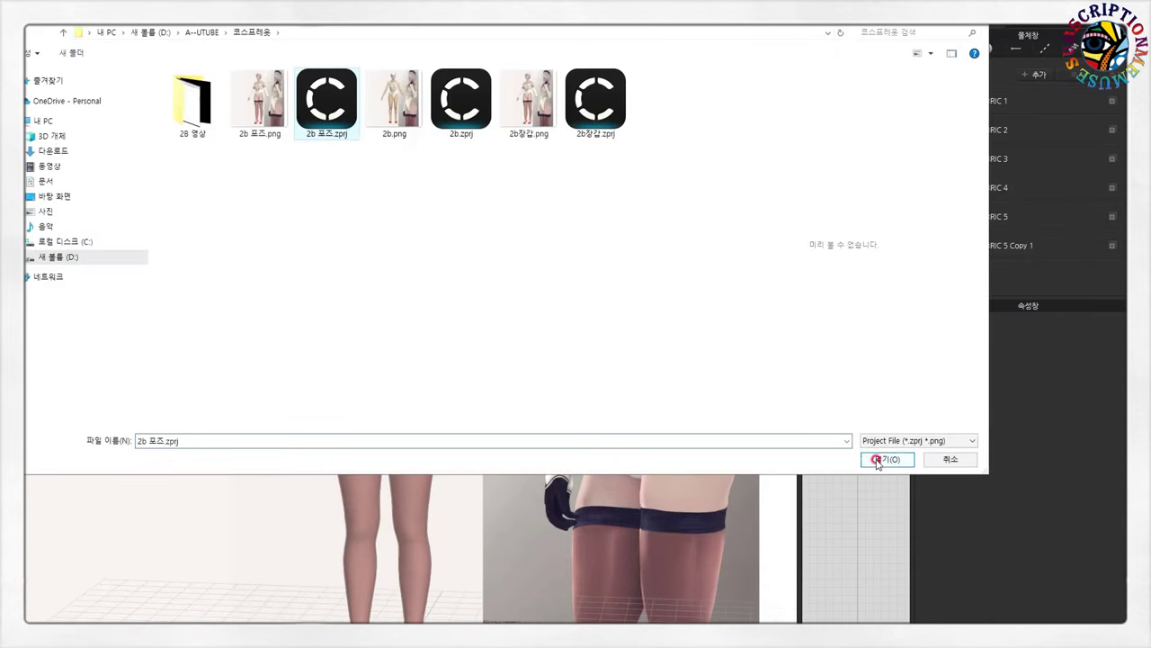
{"action": "left_click", "coordinate": [886, 457]}
{"action": "left_click", "coordinate": [578, 375]}
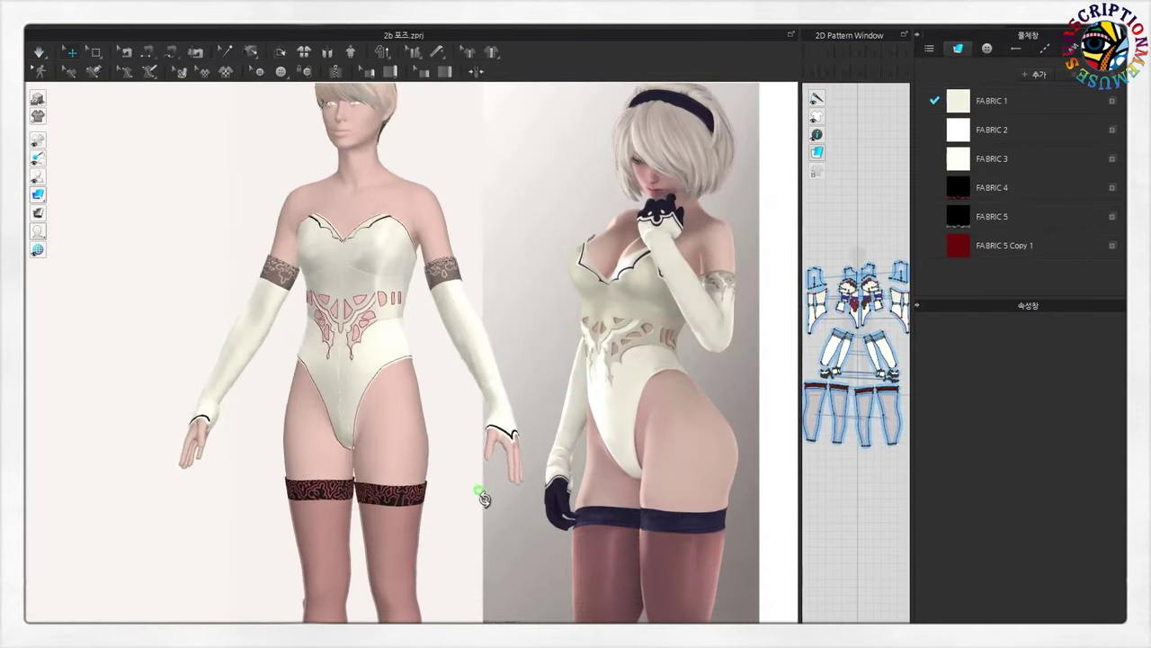
{"action": "mouse_move", "coordinate": [596, 521]}
{"action": "right_mouse_down"}
{"action": "mouse_move", "coordinate": [294, 528]}
{"action": "mouse_move", "coordinate": [552, 583]}
{"action": "mouse_move", "coordinate": [478, 527]}
{"action": "mouse_move", "coordinate": [519, 609]}
{"action": "mouse_move", "coordinate": [709, 610]}
{"action": "mouse_move", "coordinate": [411, 540]}
{"action": "mouse_move", "coordinate": [294, 555]}
{"action": "mouse_move", "coordinate": [566, 572]}
{"action": "right_mouse_up"}
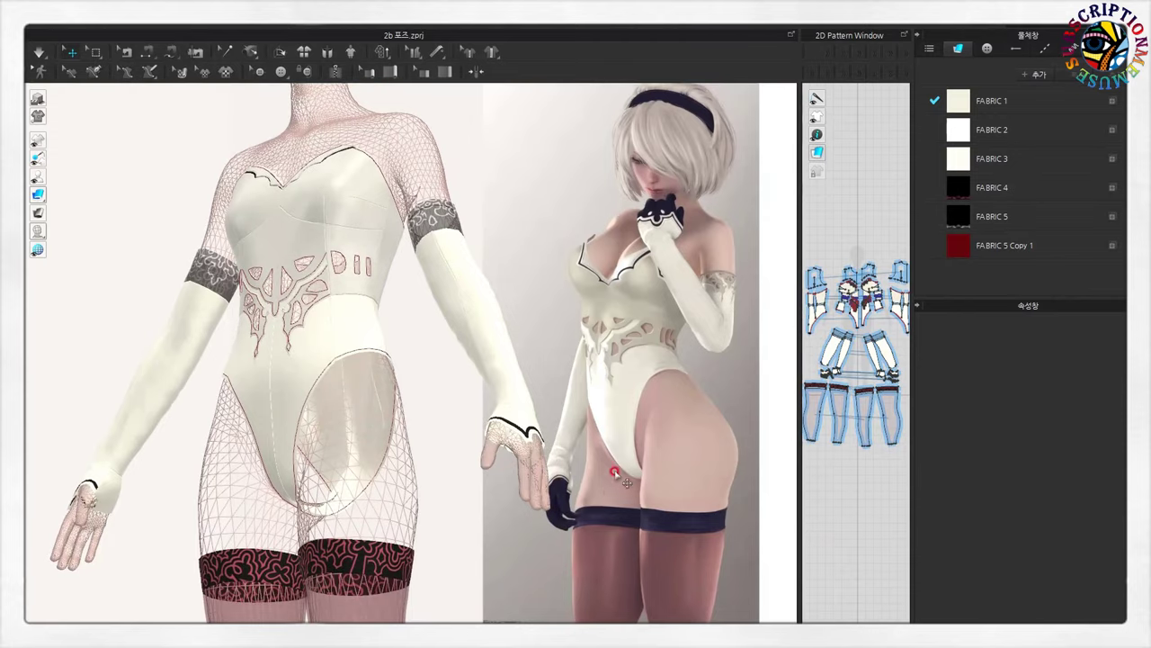
{"action": "right_click_drag", "start_coordinate": [627, 482], "coordinate": [576, 504]}
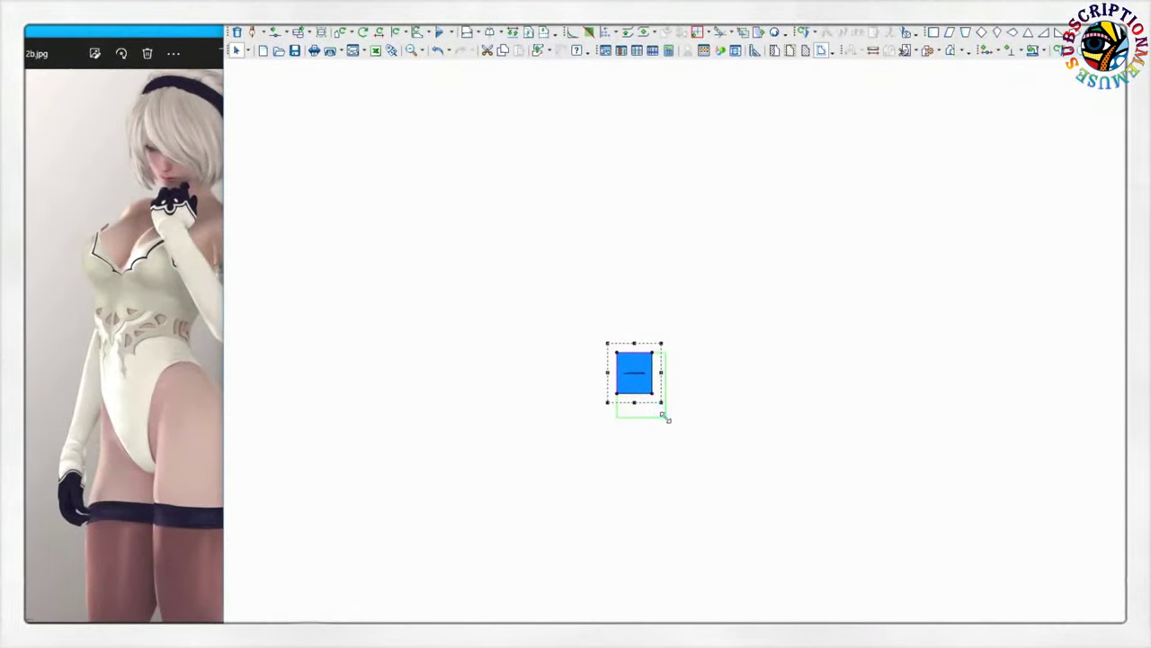
- Scale the rectangle piece to 50 wide by 175 high
{"action": "left_click_drag", "start_coordinate": [666, 418], "coordinate": [667, 417]}
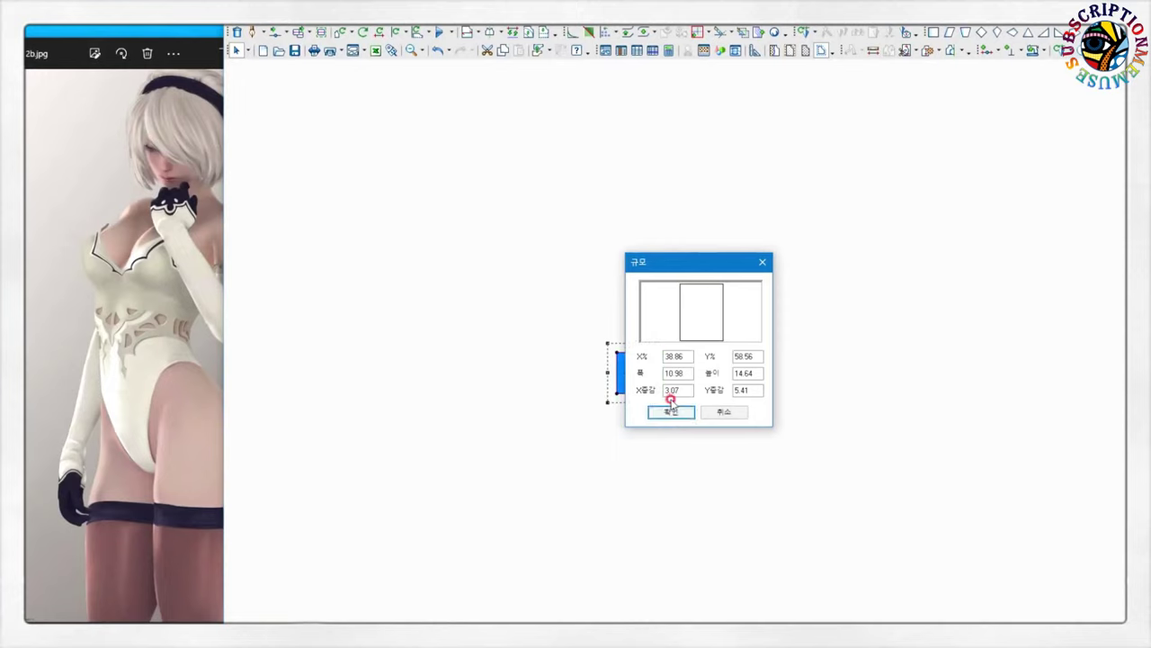
{"action": "type", "text": "175"}
{"action": "double_click", "coordinate": [673, 372]}
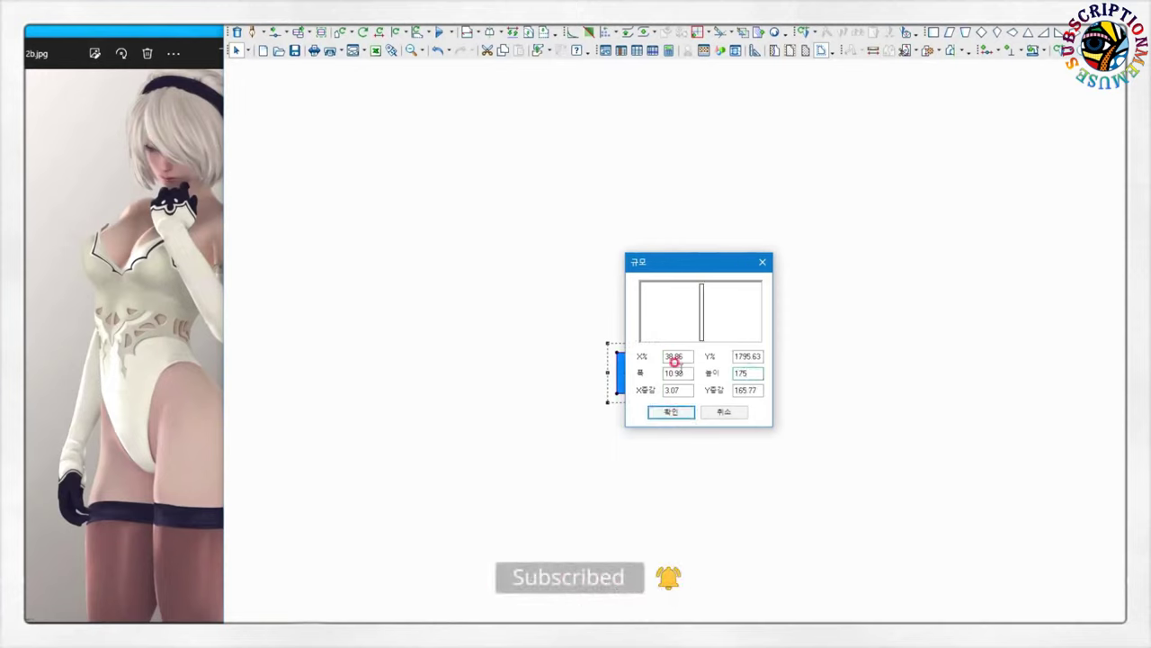
{"action": "type", "text": "50"}
{"action": "left_click", "coordinate": [689, 413]}
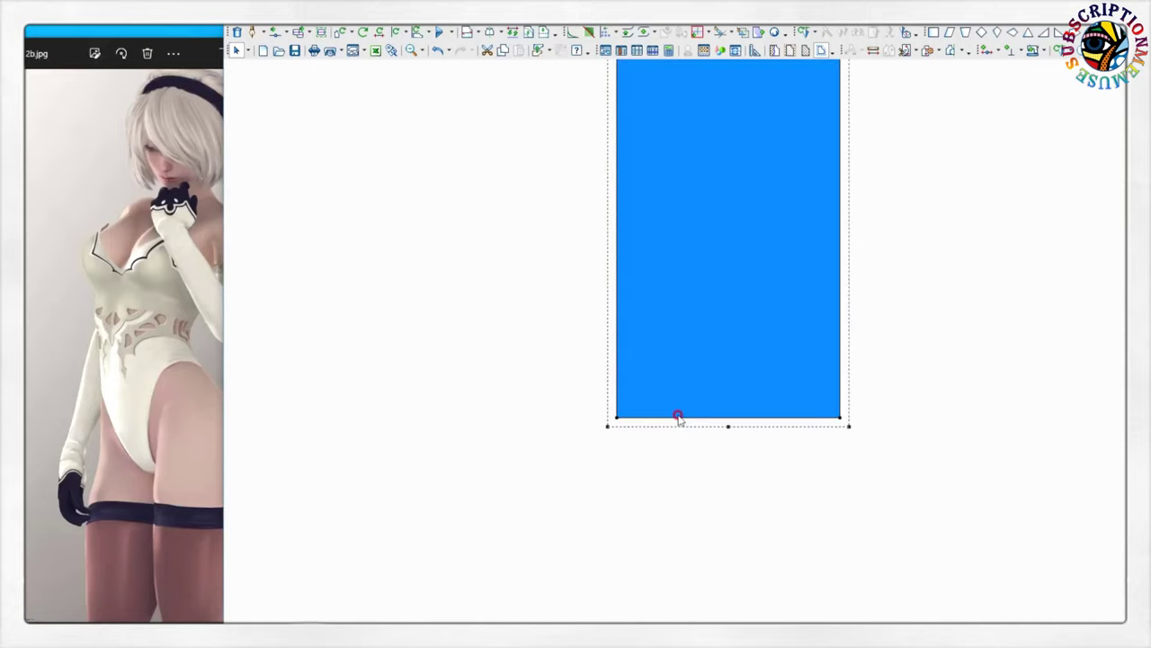
- Turn the grain line vertical and nudge the rectangle slightly down with the selection tool
{"action": "left_click_drag", "start_coordinate": [687, 349], "coordinate": [672, 355]}
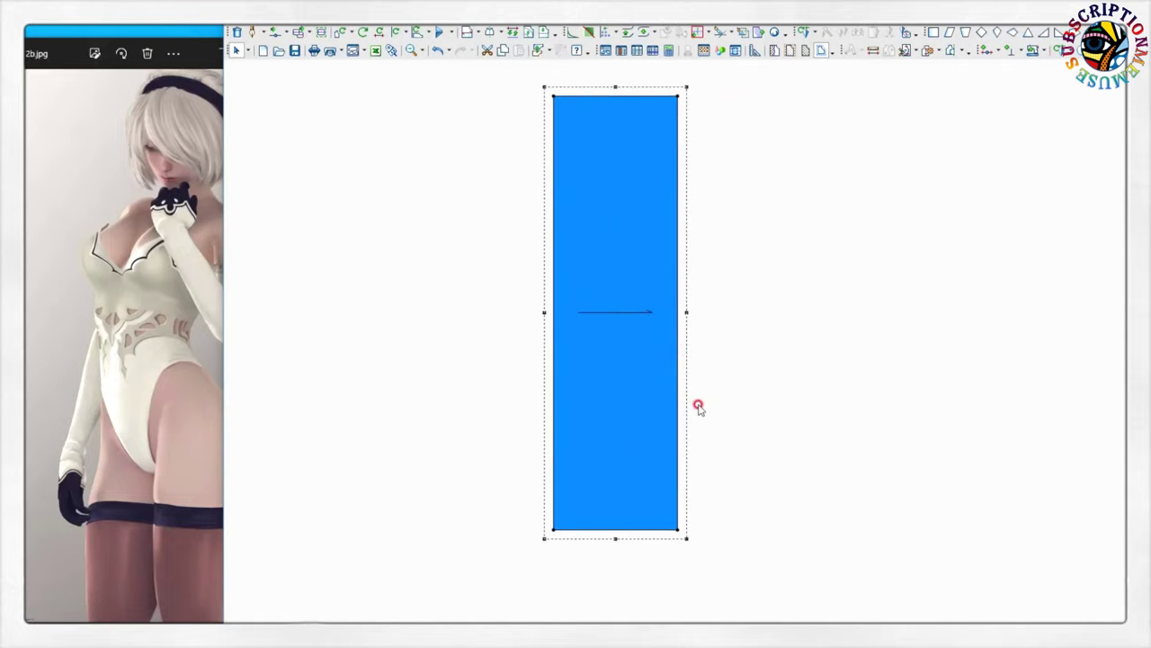
{"action": "left_click_drag", "start_coordinate": [681, 440], "coordinate": [681, 244]}
{"action": "right_click", "coordinate": [749, 249]}
{"action": "left_click", "coordinate": [749, 249]}
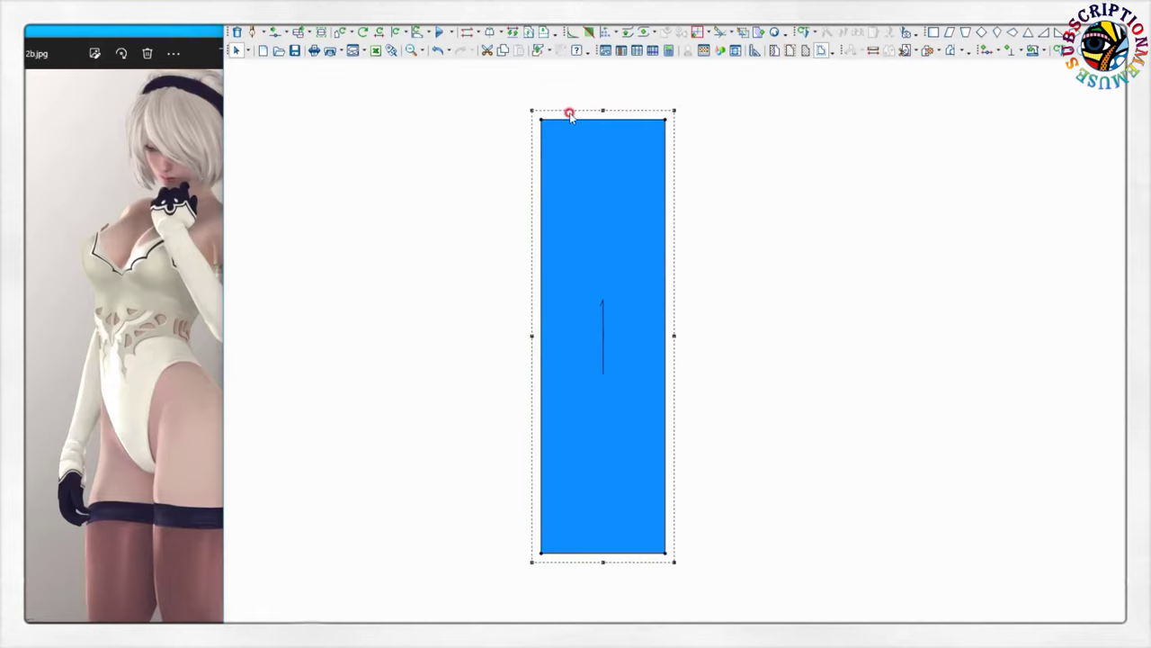
{"action": "left_click_drag", "start_coordinate": [569, 115], "coordinate": [599, 174]}
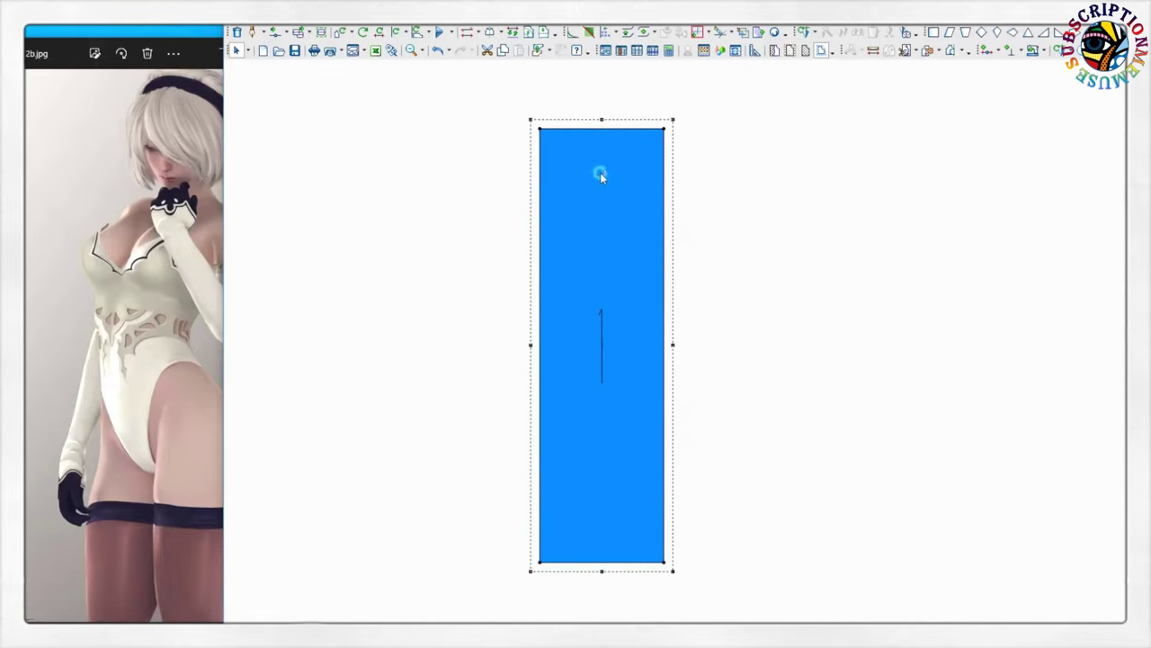
{"action": "left_click", "coordinate": [704, 50]}
- Load the AI 2b image from X:\코스프레옷 as the shader's texture
{"action": "left_click", "coordinate": [362, 111]}
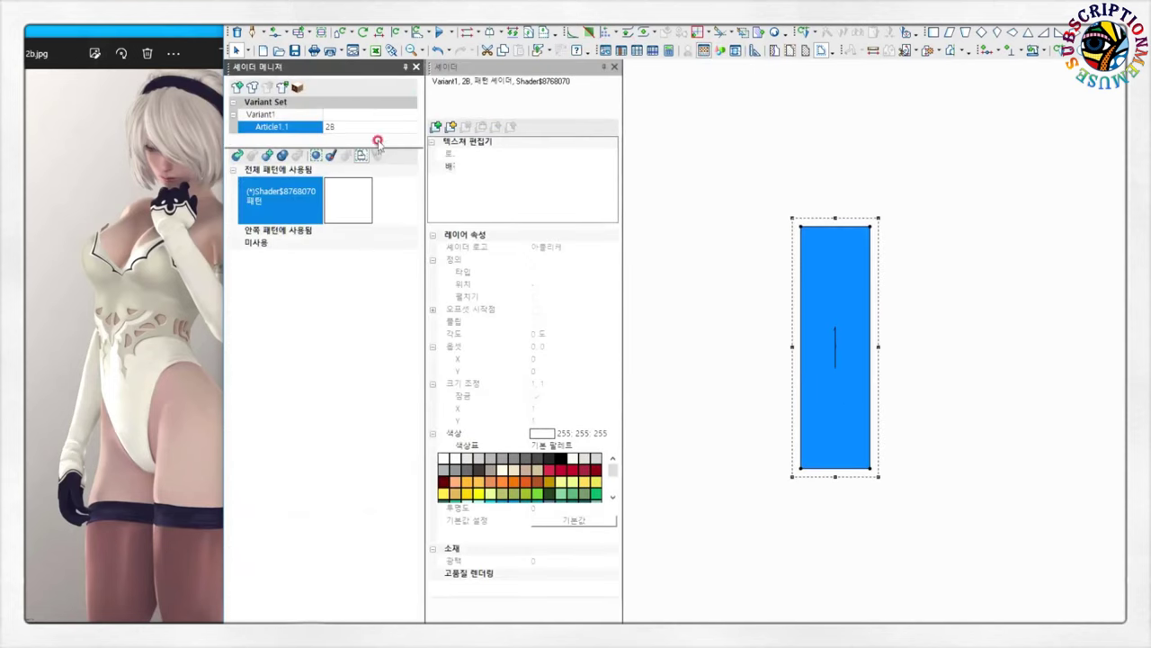
{"action": "left_click", "coordinate": [435, 126]}
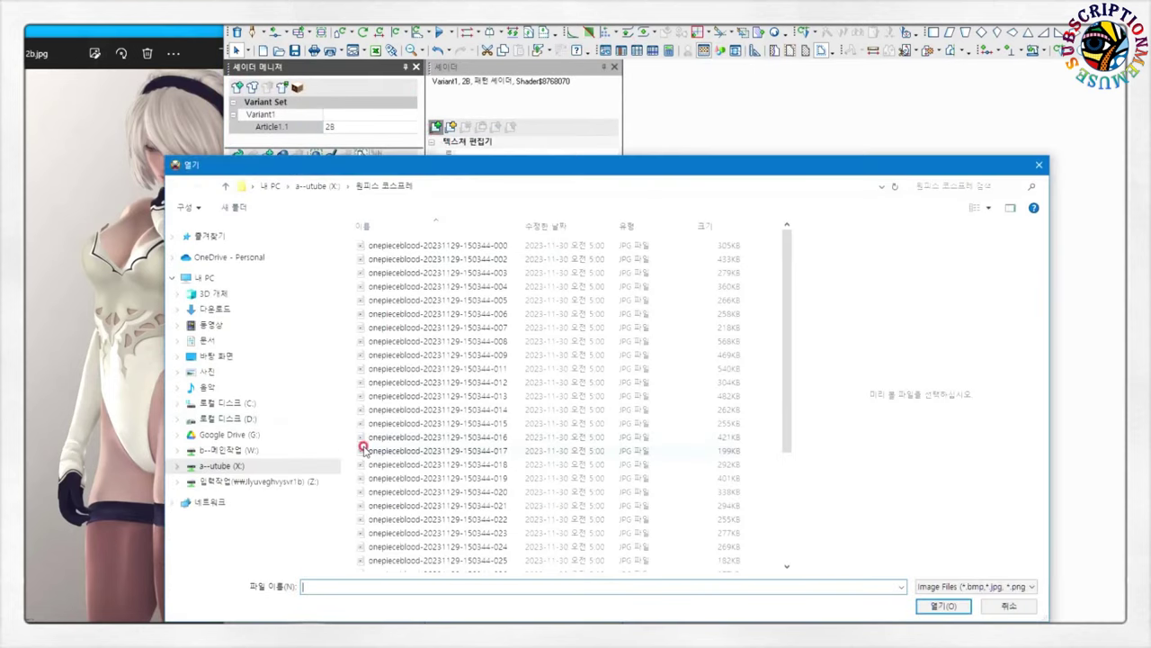
{"action": "left_click", "coordinate": [221, 467]}
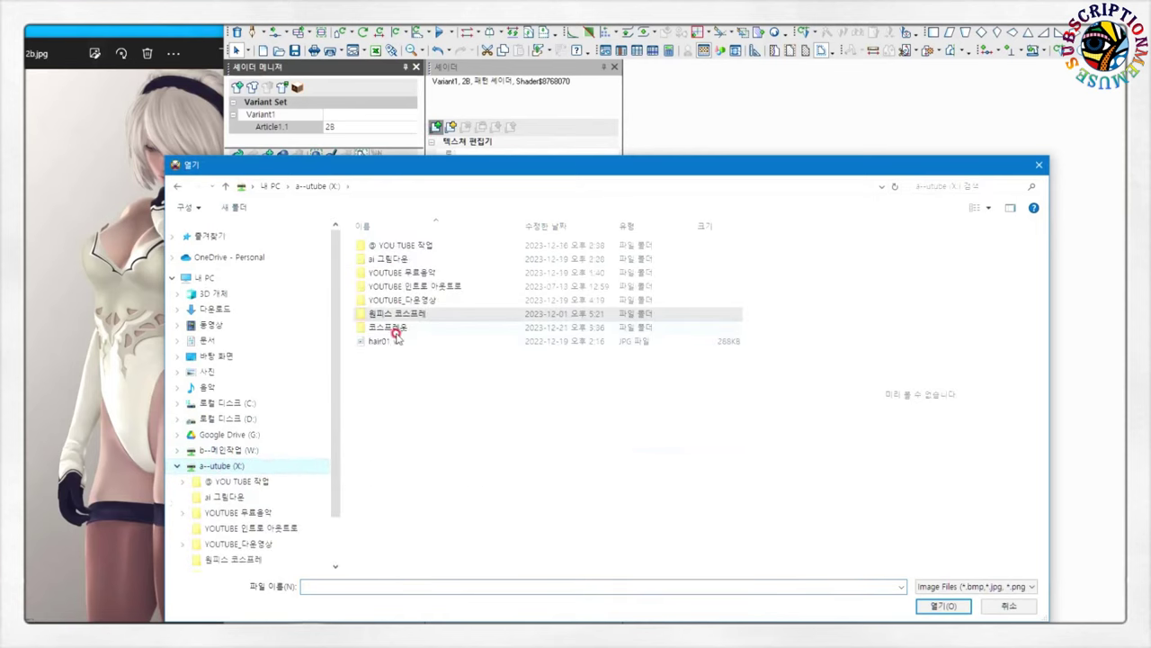
{"action": "left_click", "coordinate": [394, 333]}
{"action": "double_click", "coordinate": [394, 333]}
{"action": "left_click", "coordinate": [375, 250]}
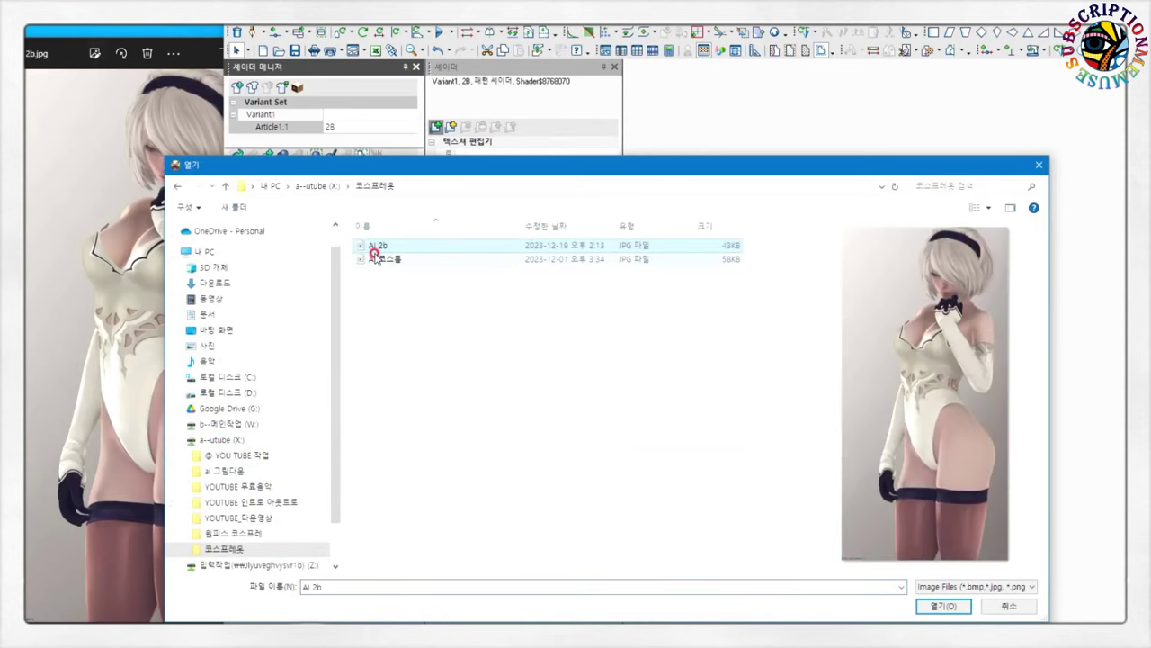
{"action": "left_click", "coordinate": [942, 606]}
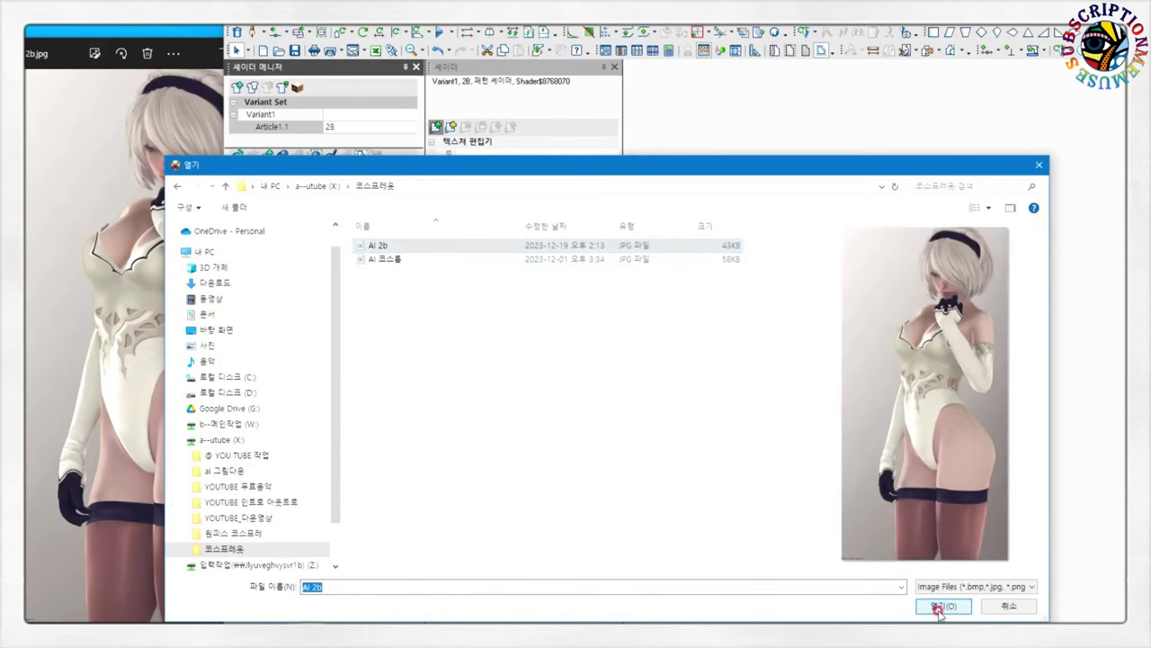
{"action": "scroll", "coordinate": [856, 345], "scroll_direction": "up", "scroll_amount": 2}
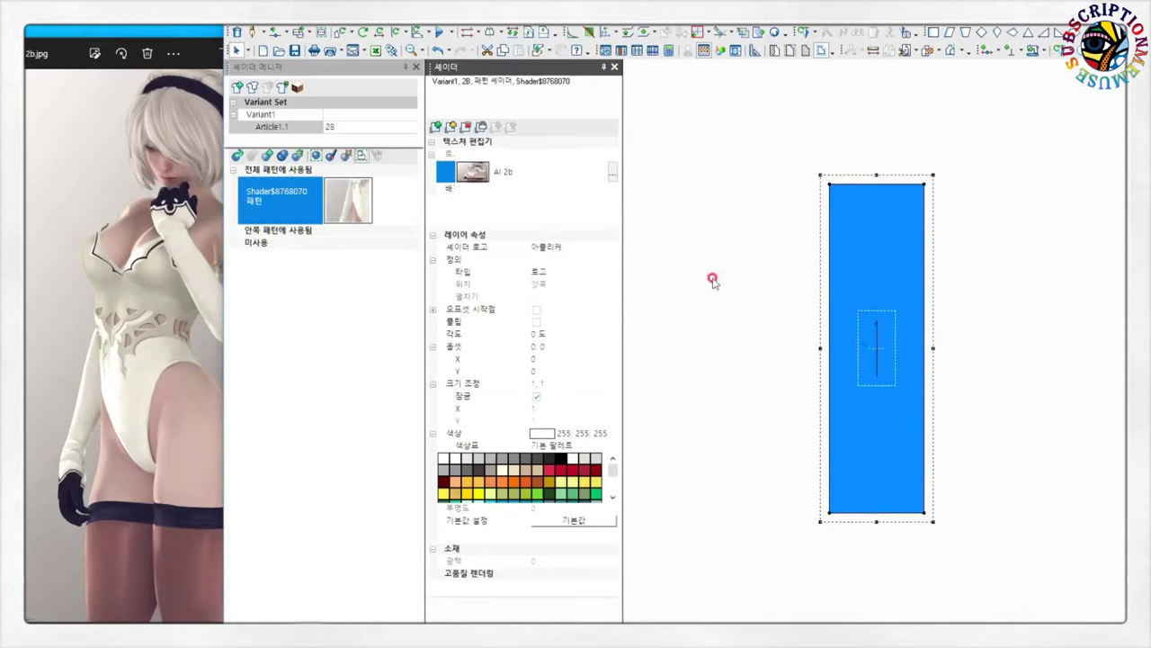
- Set the shader's texture type to Pattern and display the texture on the rectangle
{"action": "left_click", "coordinate": [544, 268]}
{"action": "left_click", "coordinate": [611, 273]}
{"action": "left_click", "coordinate": [584, 306]}
{"action": "left_click", "coordinate": [847, 289]}
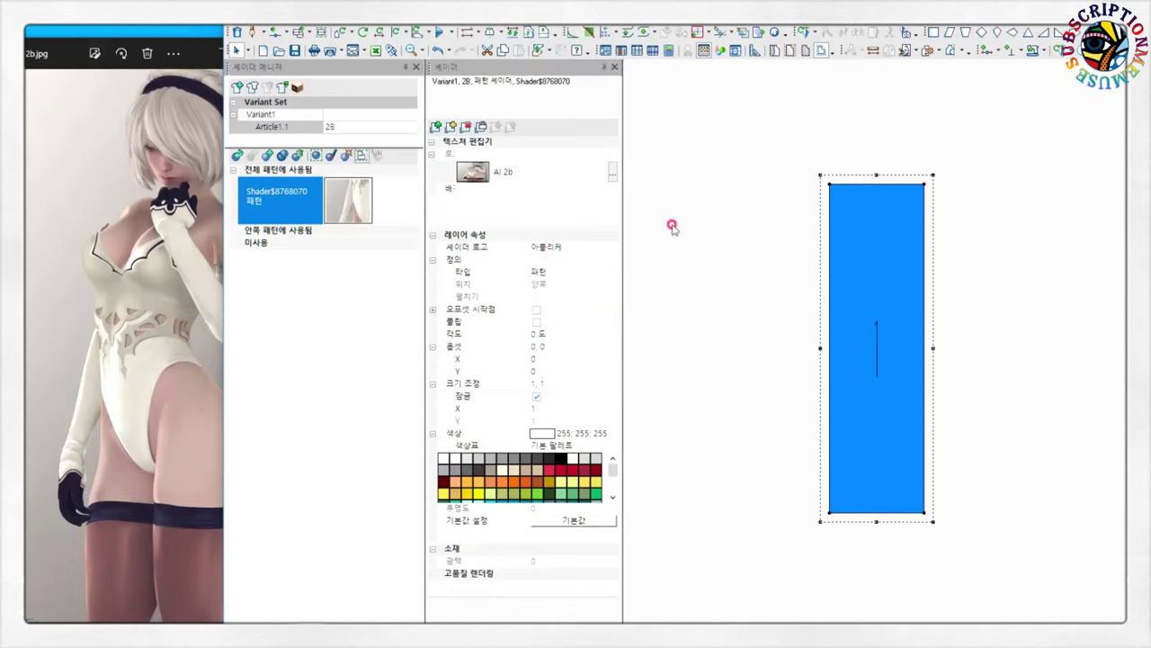
{"action": "left_click", "coordinate": [773, 50]}
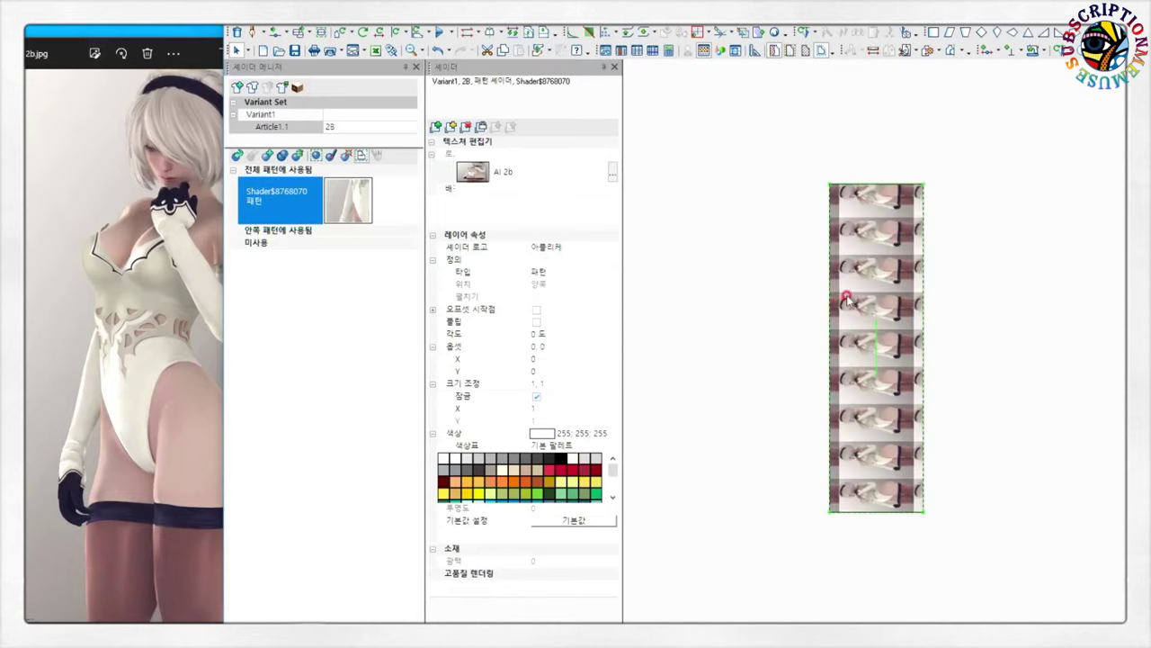
- Shift and rotate the tiled texture, settling its scale at 4.5
{"action": "left_click_drag", "start_coordinate": [846, 300], "coordinate": [826, 301]}
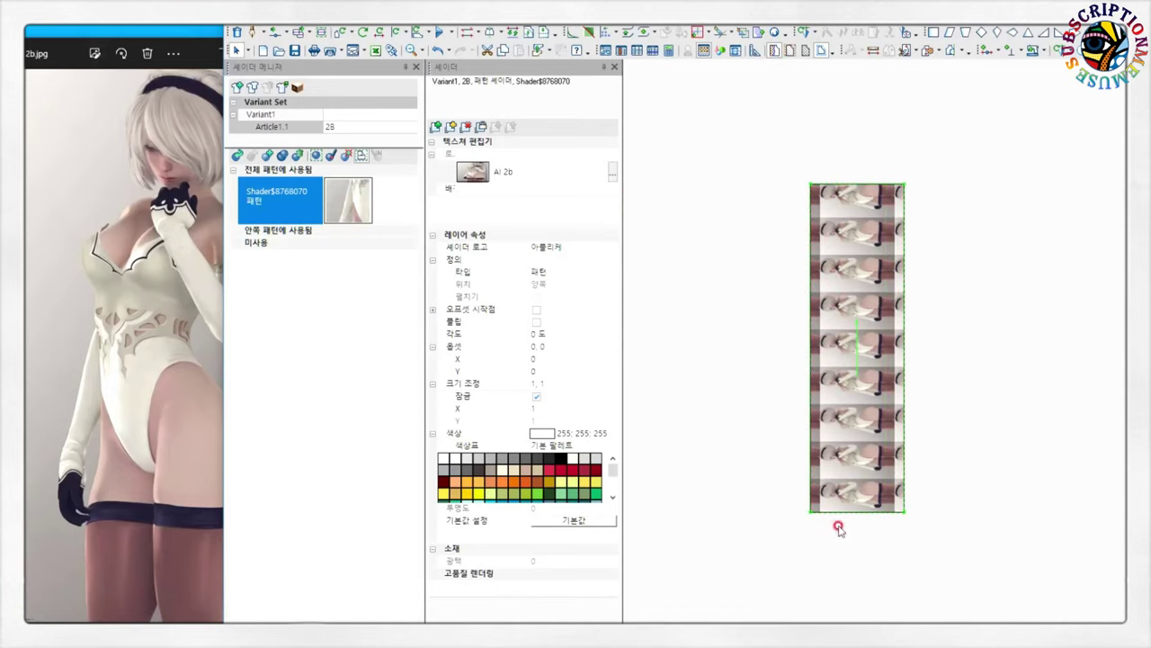
{"action": "left_click_drag", "start_coordinate": [860, 520], "coordinate": [877, 519]}
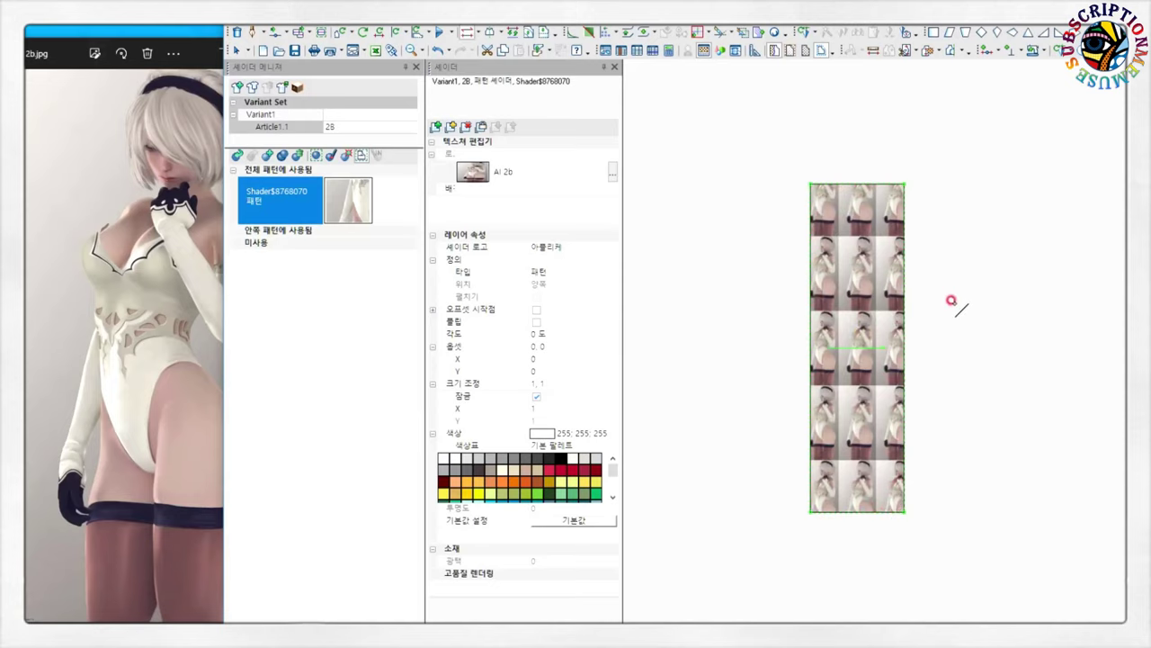
{"action": "left_click", "coordinate": [552, 387]}
{"action": "left_click", "coordinate": [517, 390]}
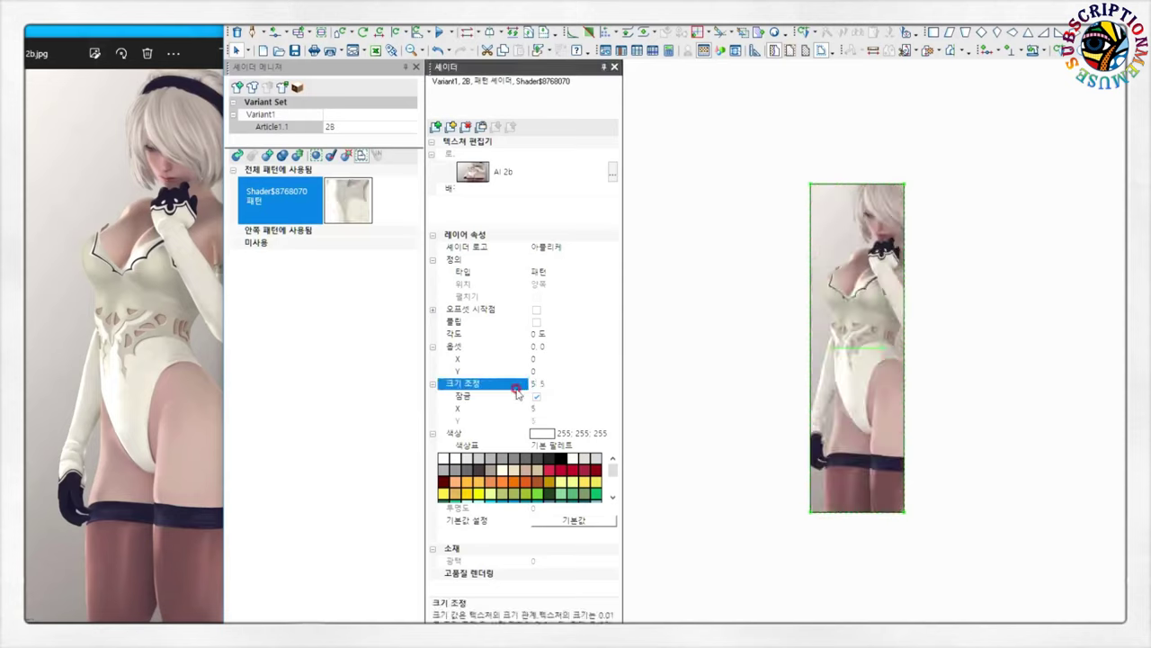
{"action": "left_click", "coordinate": [516, 384]}
{"action": "type", "text": "4.5"}
{"action": "left_click", "coordinate": [492, 385]}
{"action": "left_click", "coordinate": [517, 385]}
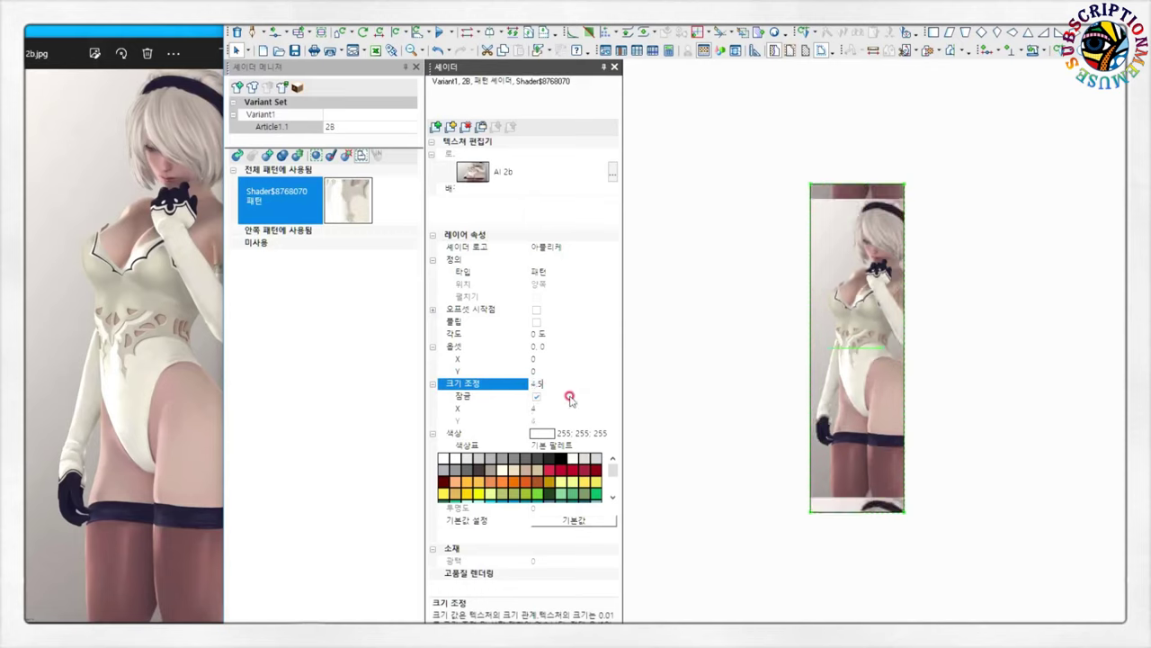
{"action": "left_click", "coordinate": [573, 397]}
{"action": "left_click", "coordinate": [560, 385]}
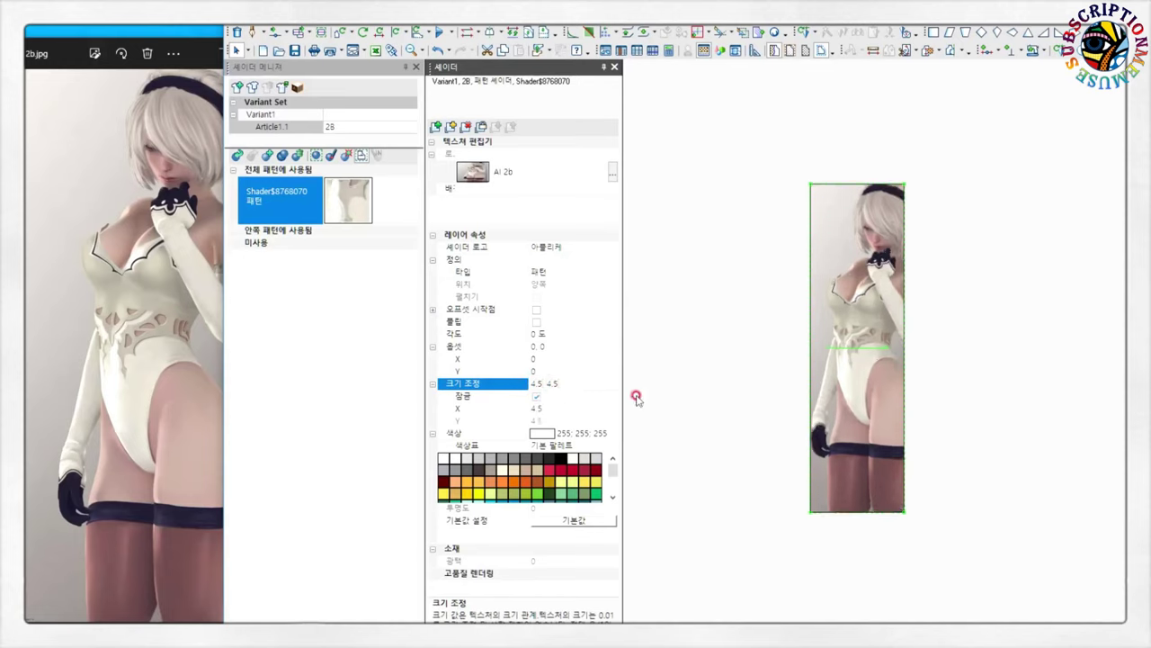
- Move the reference rectangle slightly left and show it as a plain blue piece
{"action": "left_click", "coordinate": [904, 517]}
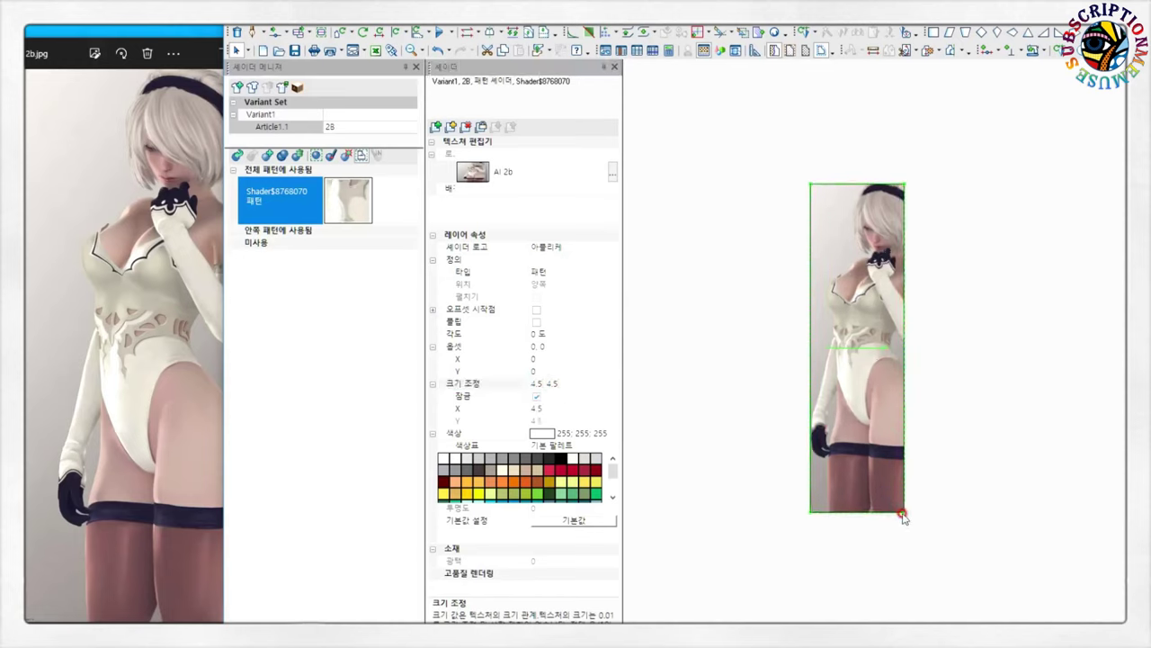
{"action": "left_click_drag", "start_coordinate": [711, 194], "coordinate": [788, 186]}
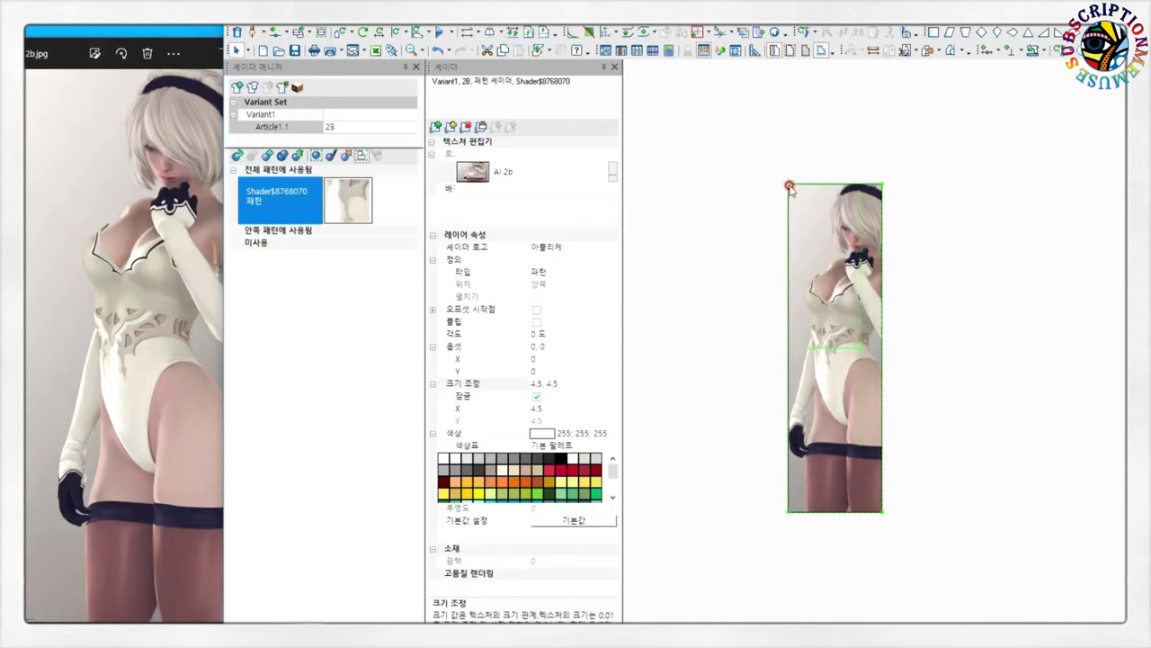
{"action": "right_click", "coordinate": [804, 189]}
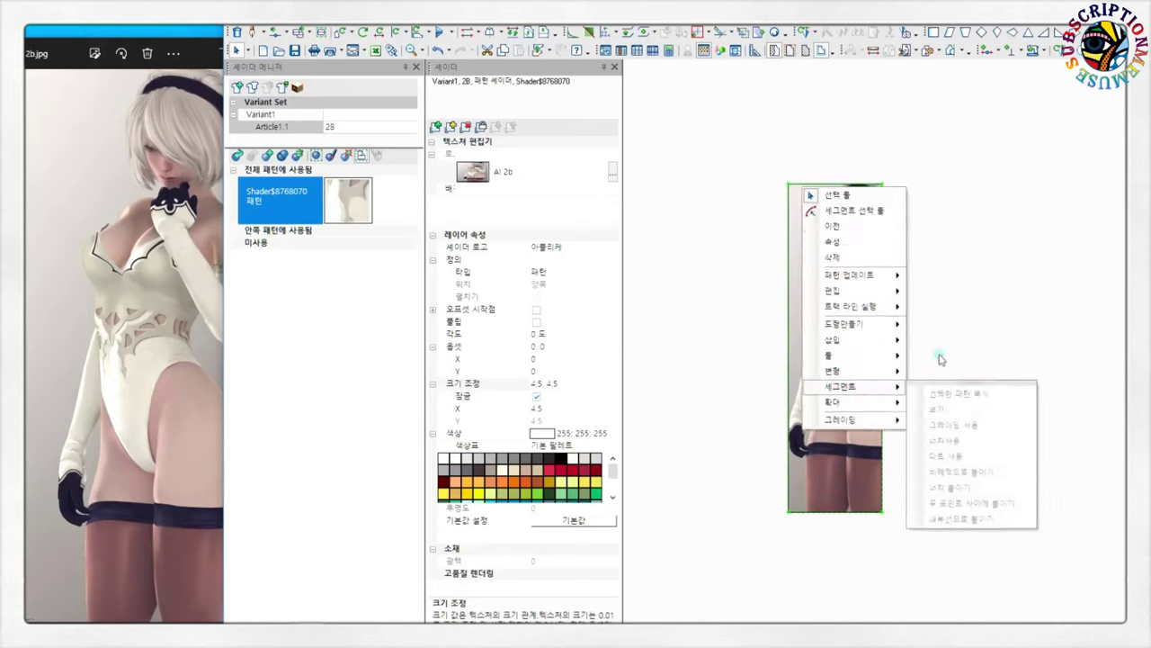
{"action": "left_click", "coordinate": [878, 192]}
{"action": "right_click", "coordinate": [886, 191]}
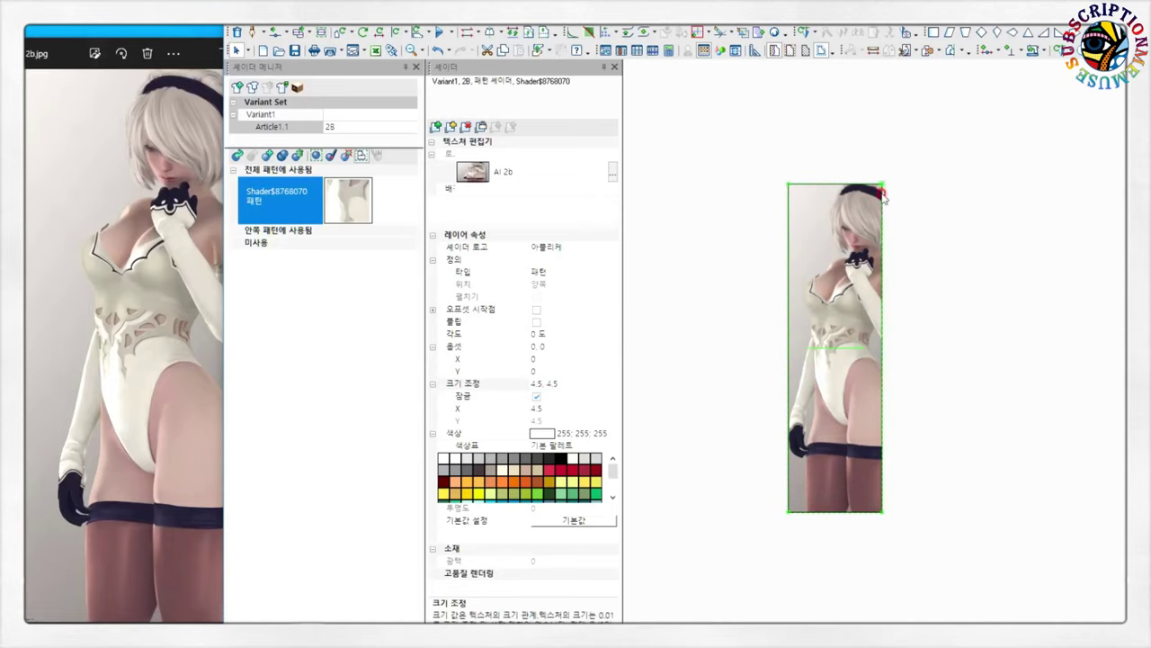
{"action": "left_click", "coordinate": [778, 51]}
{"action": "left_click", "coordinate": [821, 50]}
{"action": "left_click", "coordinate": [875, 182]}
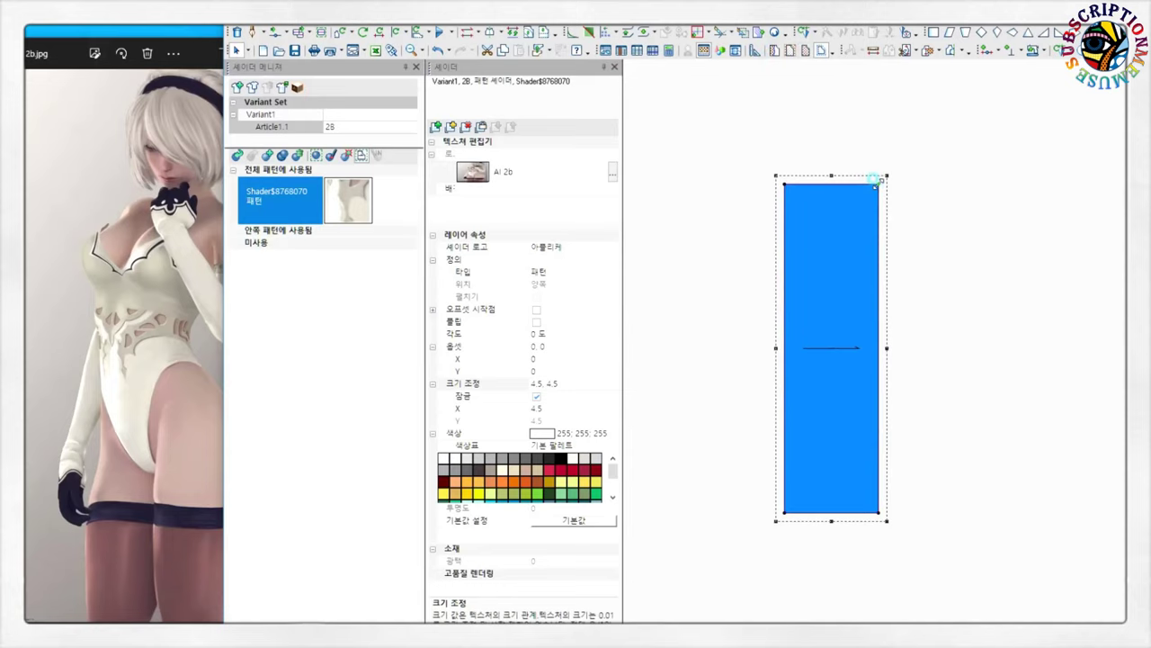
- Widen the reference rectangle by 20% to a width of 559.23
{"action": "left_click", "coordinate": [875, 181]}
{"action": "left_click", "coordinate": [677, 369]}
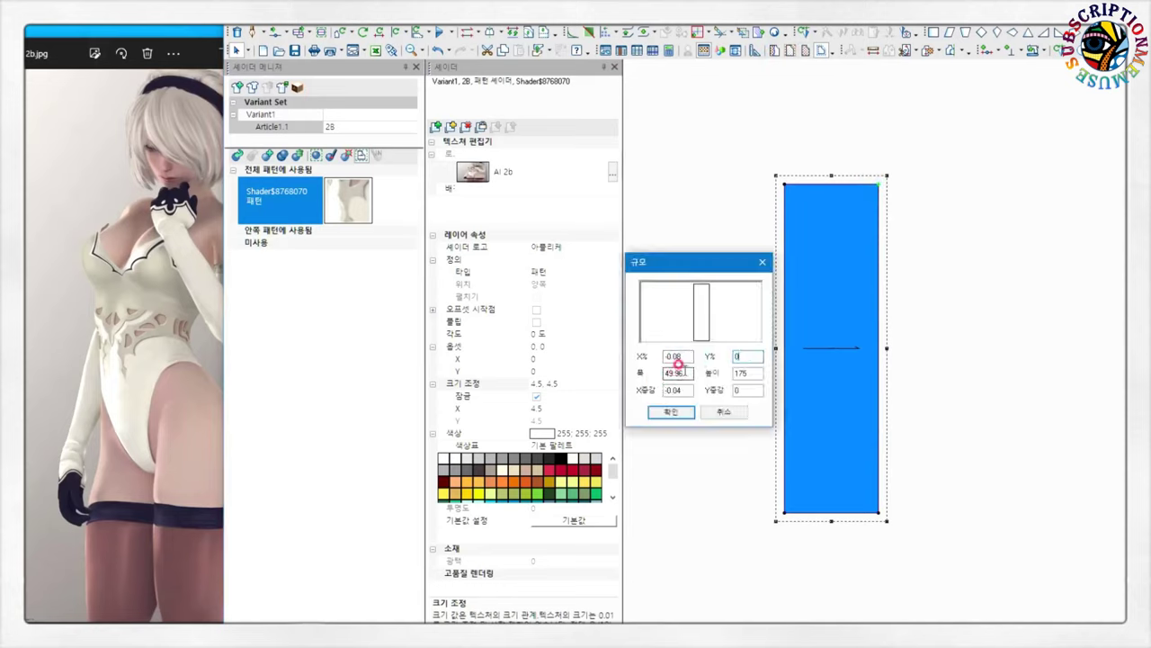
{"action": "type", "text": "559.23"}
{"action": "key", "text": "Return"}
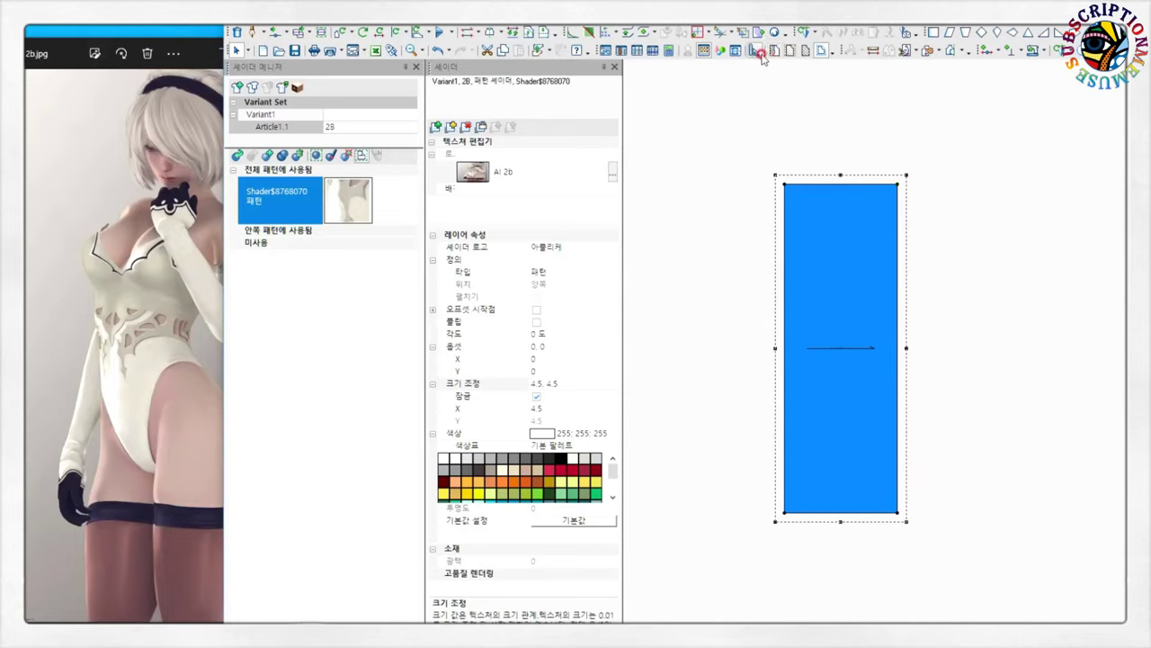
- Show the reference image texture again and close the shader editor
{"action": "left_click", "coordinate": [759, 52]}
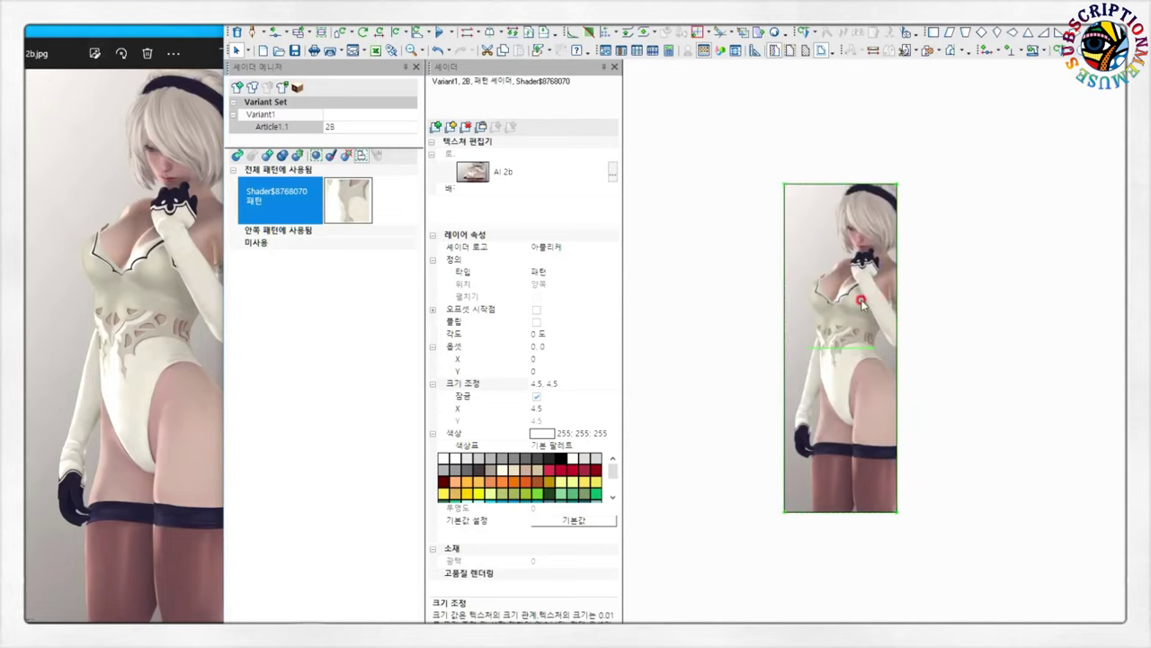
{"action": "left_click", "coordinate": [616, 71]}
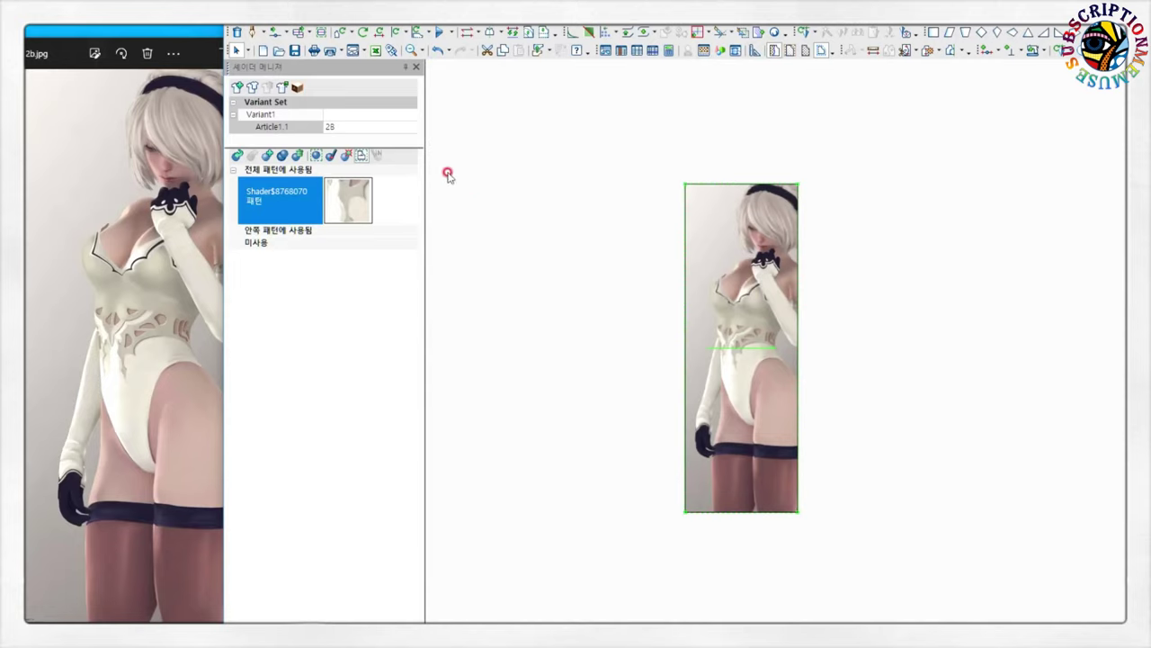
{"action": "scroll", "coordinate": [792, 355], "scroll_direction": "up", "scroll_amount": 2}
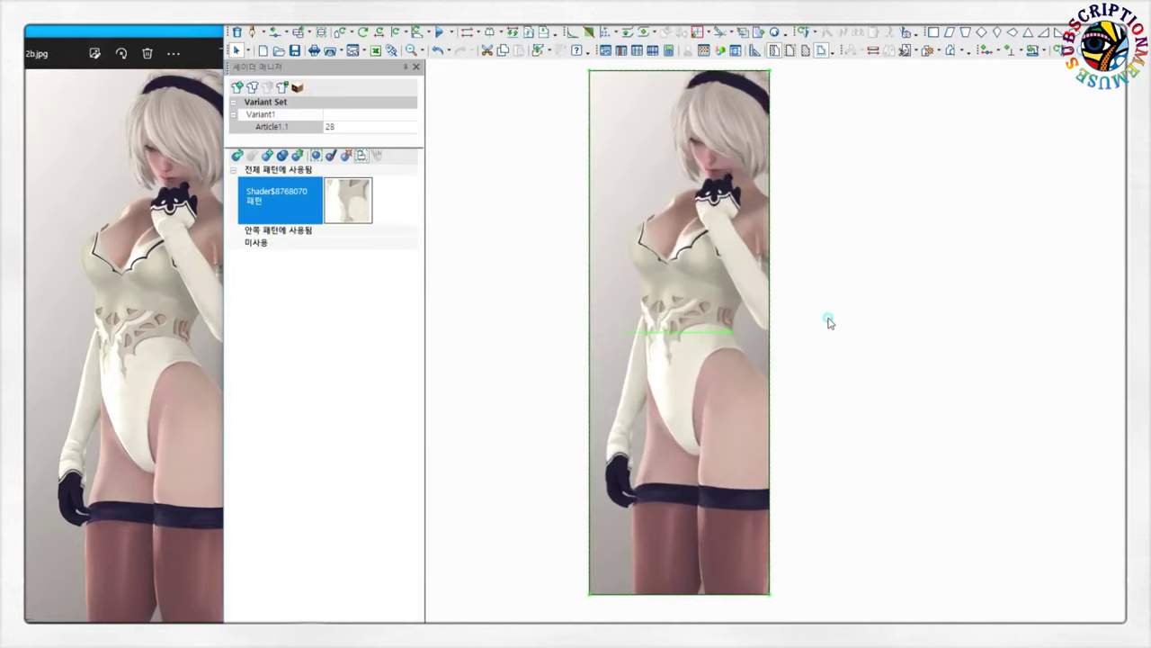
{"action": "scroll", "coordinate": [819, 325], "scroll_direction": "down", "scroll_amount": 1}
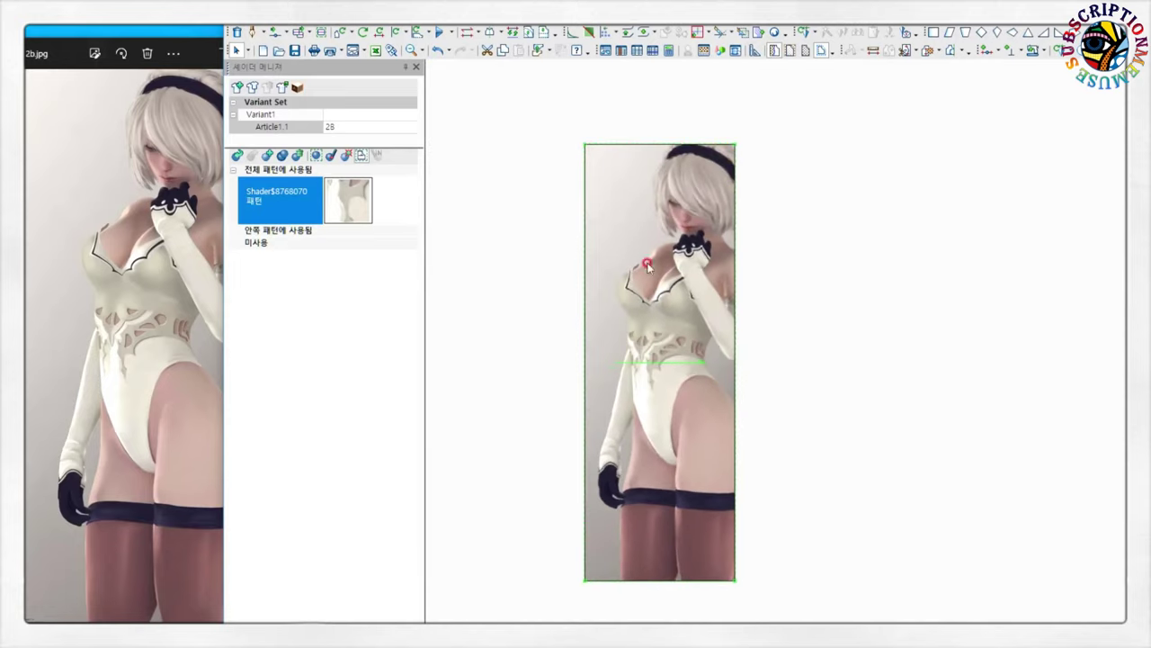
- Move the rectangle further left and place the bodysuit pattern pieces beside it
{"action": "left_click_drag", "start_coordinate": [639, 418], "coordinate": [614, 414]}
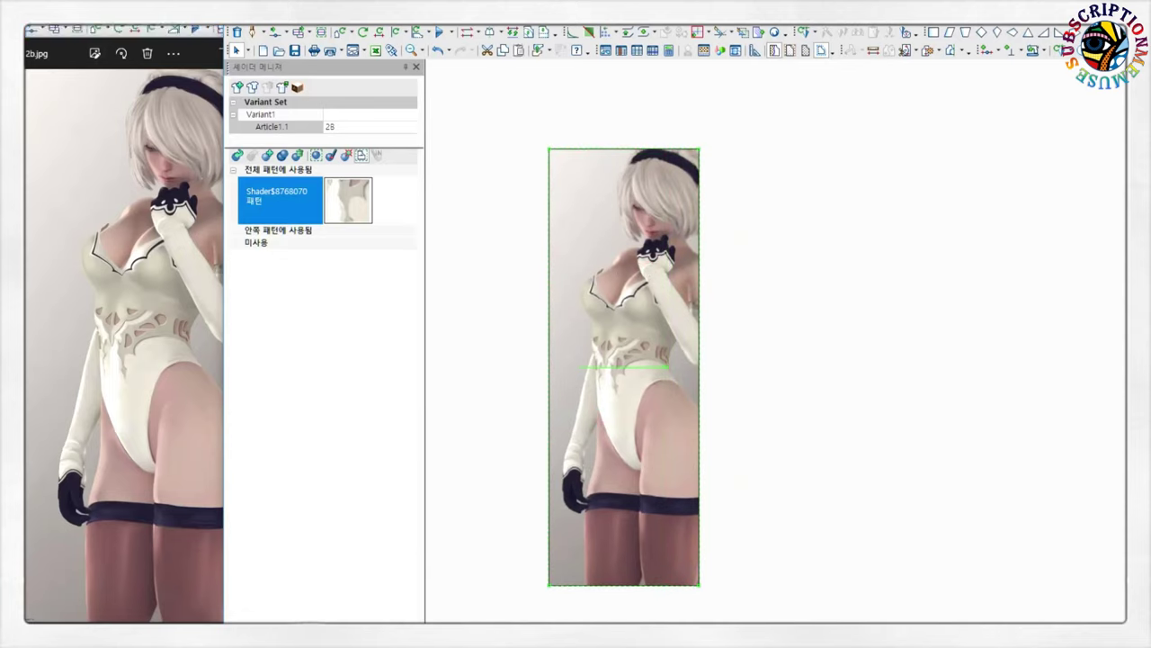
{"action": "right_click", "coordinate": [795, 235]}
{"action": "left_click", "coordinate": [764, 296]}
{"action": "scroll", "coordinate": [779, 351], "scroll_direction": "down", "scroll_amount": 1}
{"action": "left_click_drag", "start_coordinate": [704, 284], "coordinate": [803, 320]}
{"action": "left_click", "coordinate": [657, 360]}
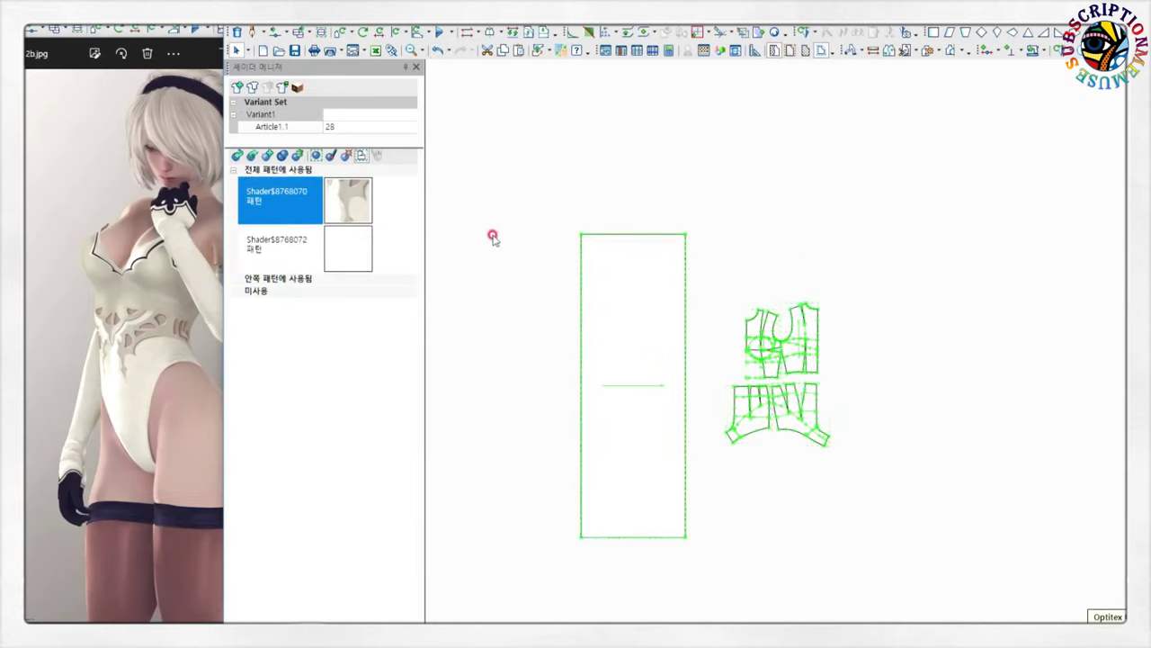
- Choose the reference image shader and turn on texture display for the pieces
{"action": "left_click", "coordinate": [345, 214]}
{"action": "left_click", "coordinate": [616, 327]}
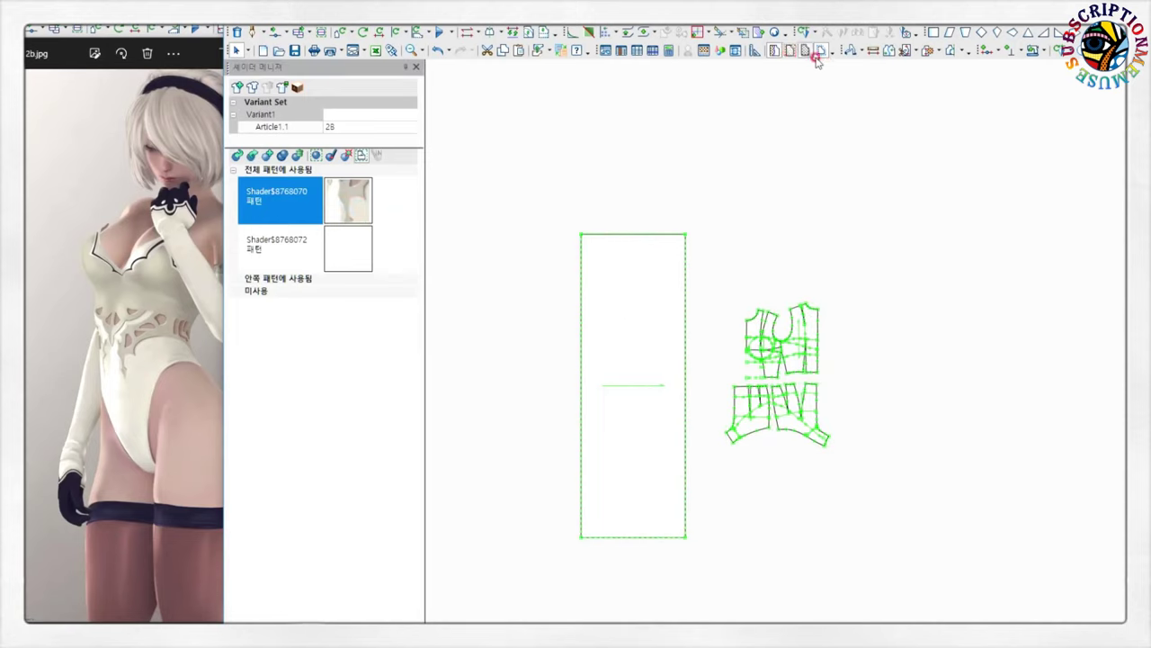
{"action": "left_click", "coordinate": [771, 53]}
{"action": "left_click", "coordinate": [462, 249]}
{"action": "scroll", "coordinate": [786, 267], "scroll_direction": "up", "scroll_amount": 3}
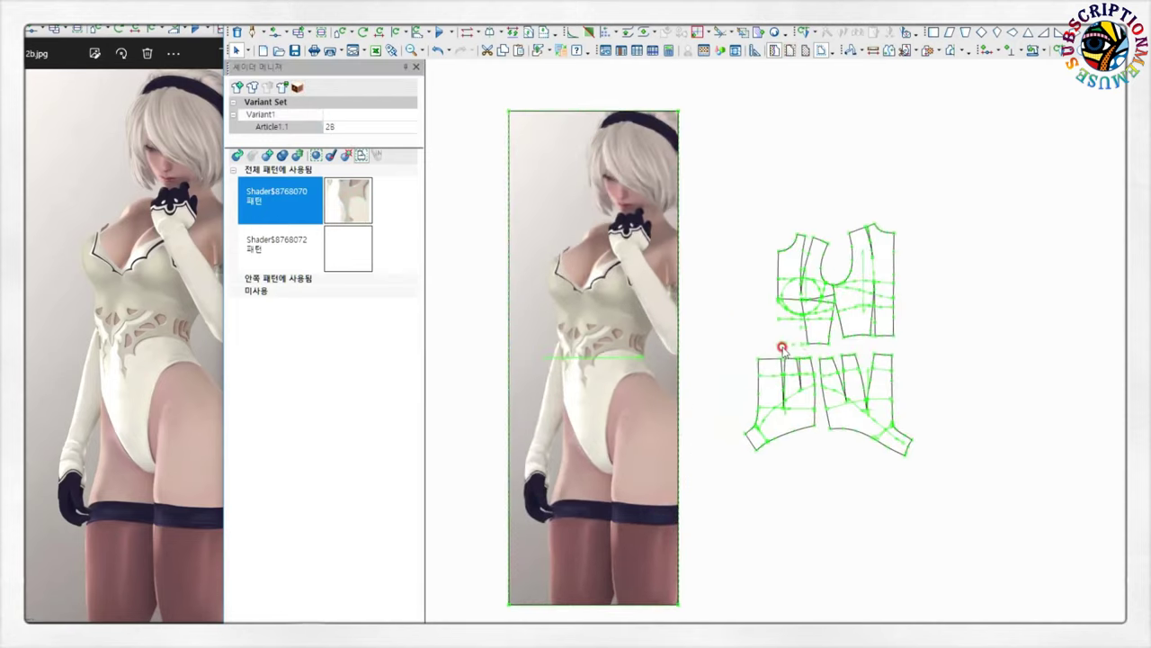
- Shift the front bodice and lower-left hip pieces left into a two-by-two block, then close the shader manager
{"action": "left_click", "coordinate": [811, 331]}
{"action": "scroll", "coordinate": [772, 345], "scroll_direction": "up", "scroll_amount": 1}
{"action": "scroll", "coordinate": [779, 351], "scroll_direction": "down", "scroll_amount": 1}
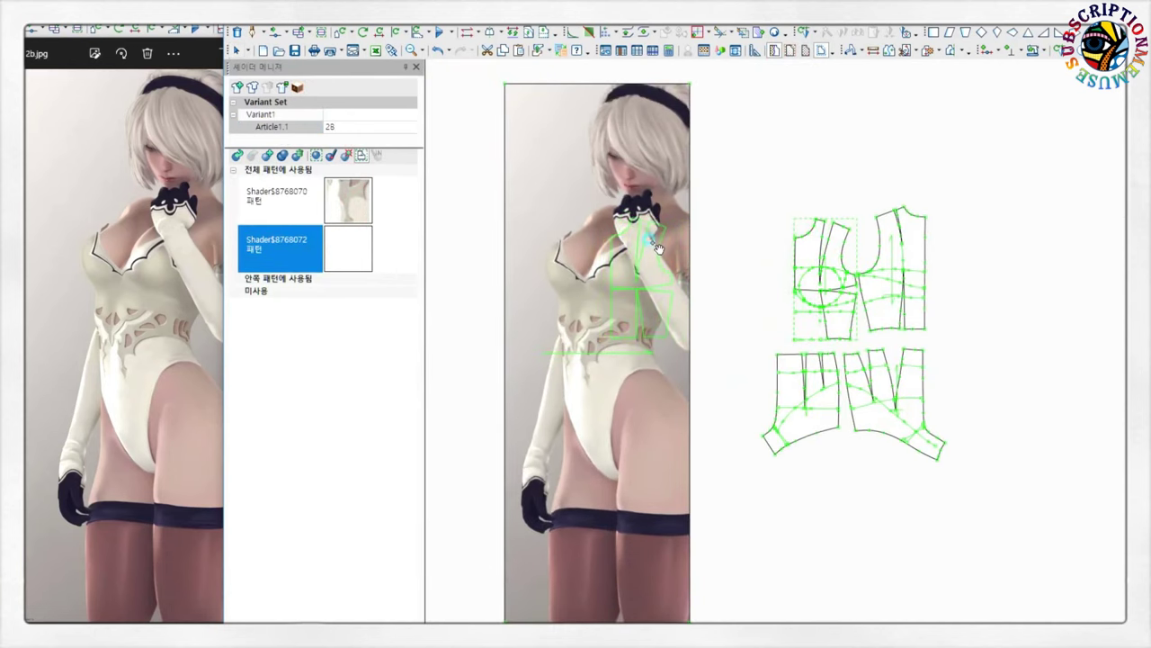
{"action": "left_click_drag", "start_coordinate": [842, 247], "coordinate": [805, 244]}
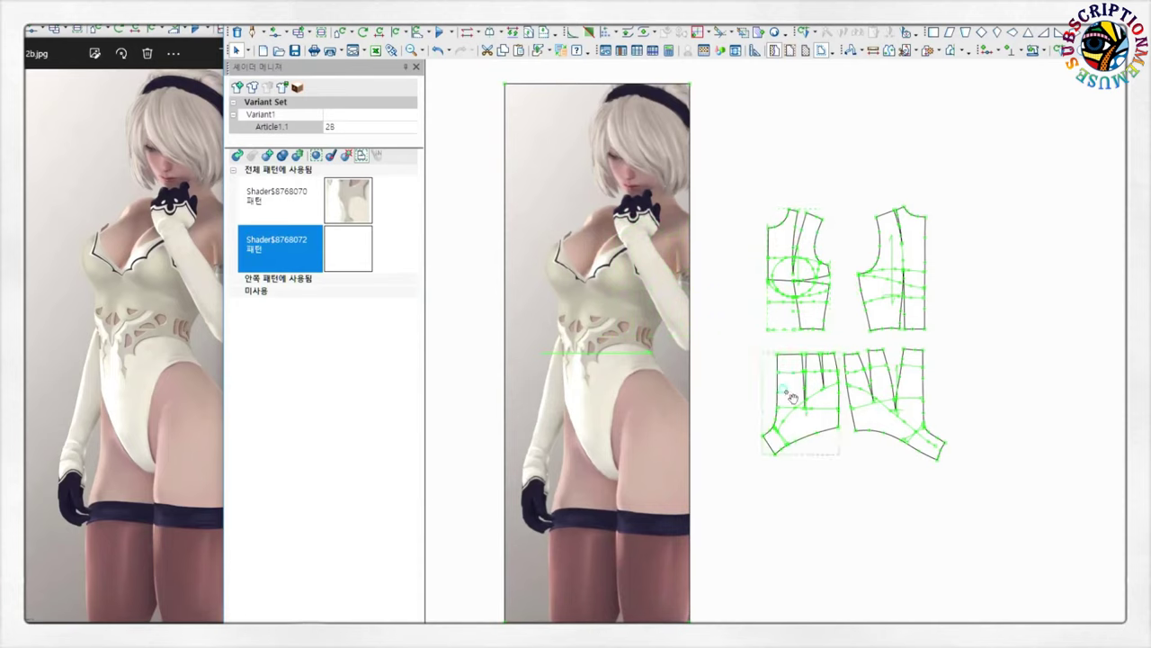
{"action": "left_click_drag", "start_coordinate": [786, 396], "coordinate": [780, 394]}
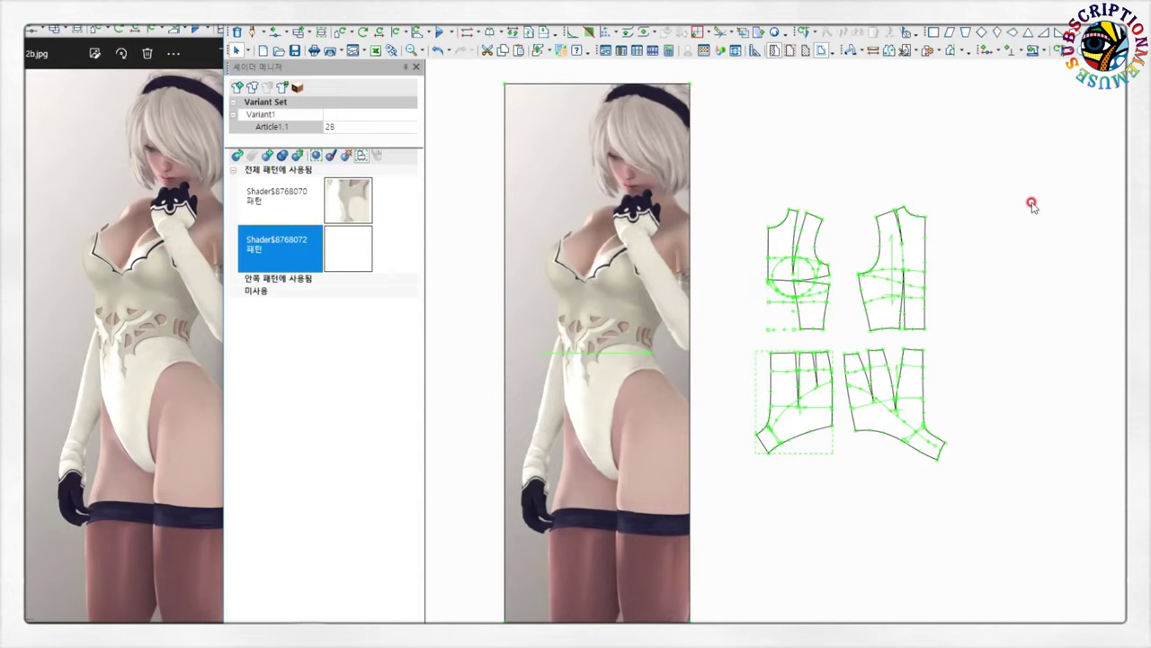
{"action": "scroll", "coordinate": [773, 135], "scroll_direction": "down", "scroll_amount": 1}
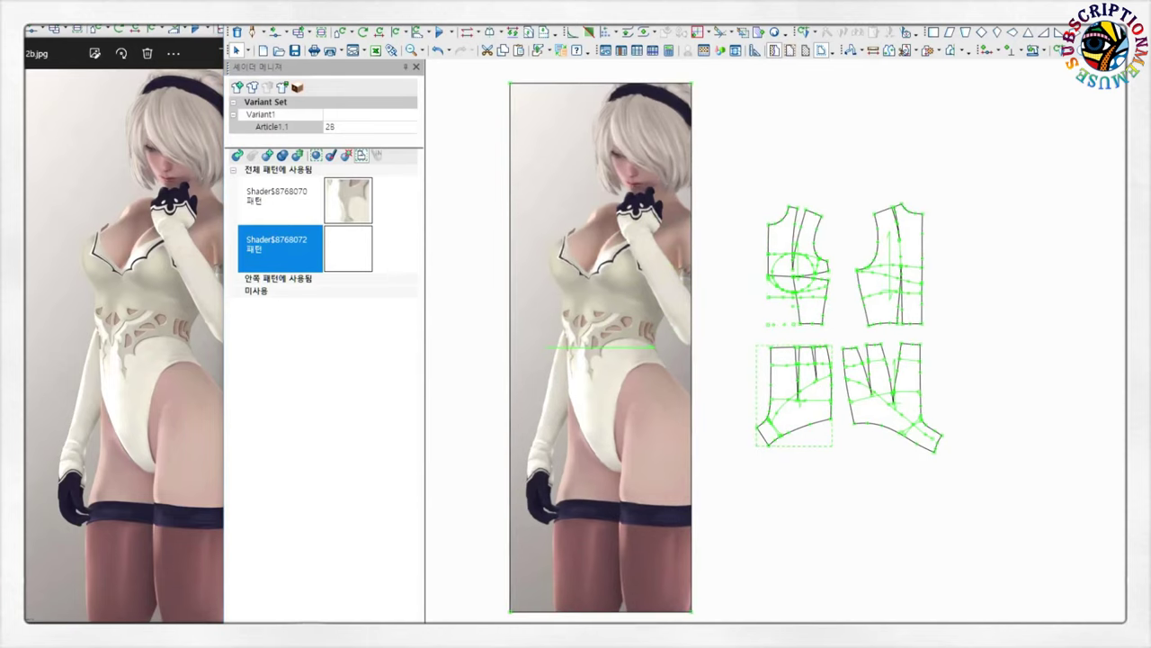
{"action": "scroll", "coordinate": [803, 300], "scroll_direction": "up", "scroll_amount": 1}
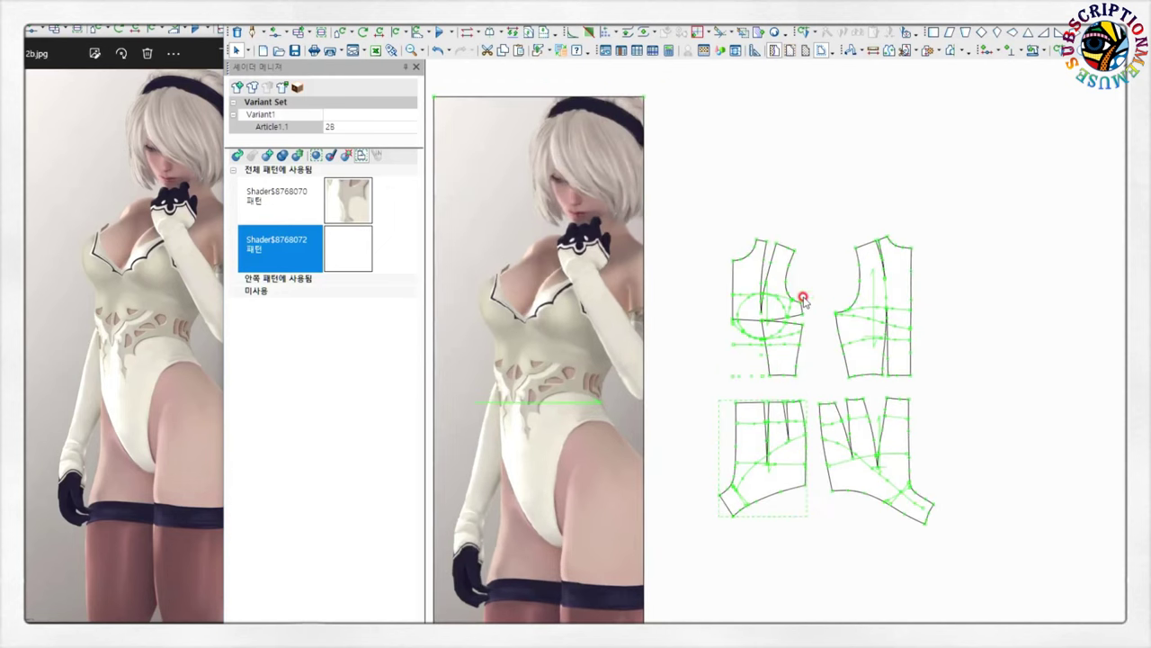
{"action": "scroll", "coordinate": [801, 305], "scroll_direction": "up", "scroll_amount": 1}
{"action": "scroll", "coordinate": [768, 412], "scroll_direction": "up", "scroll_amount": 1}
{"action": "left_click", "coordinate": [417, 68]}
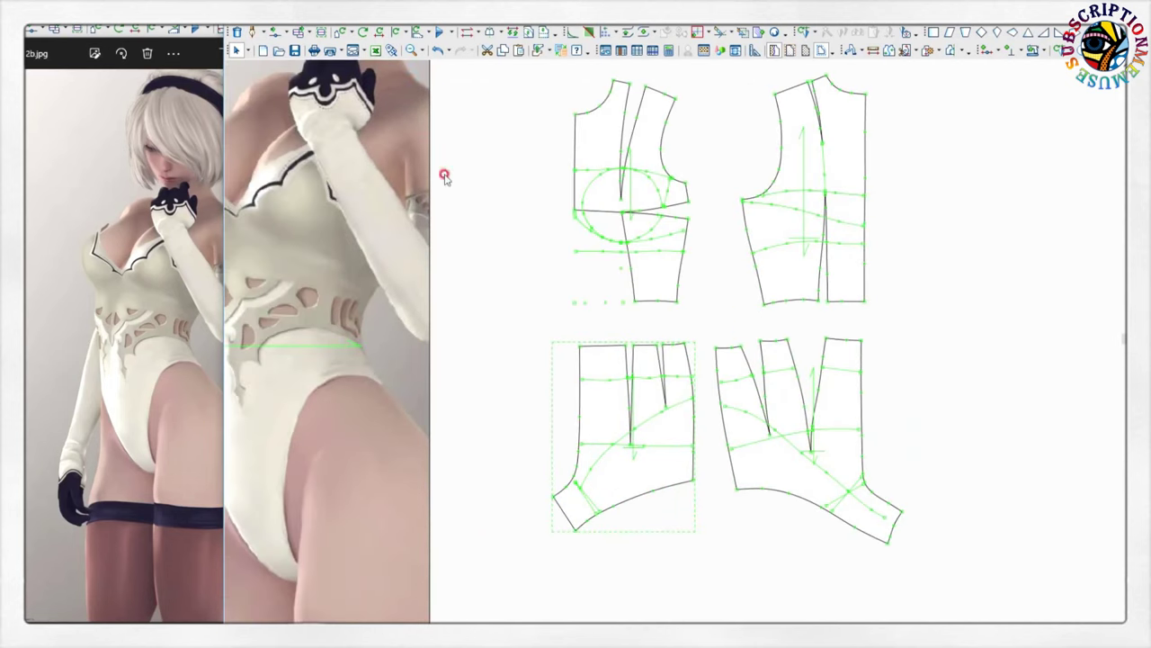
- Drag the upper-left bodice line's end down to the piece's bottom corner
{"action": "scroll", "coordinate": [674, 339], "scroll_direction": "down", "scroll_amount": 1}
{"action": "scroll", "coordinate": [673, 328], "scroll_direction": "up", "scroll_amount": 1}
{"action": "scroll", "coordinate": [643, 262], "scroll_direction": "up", "scroll_amount": 1}
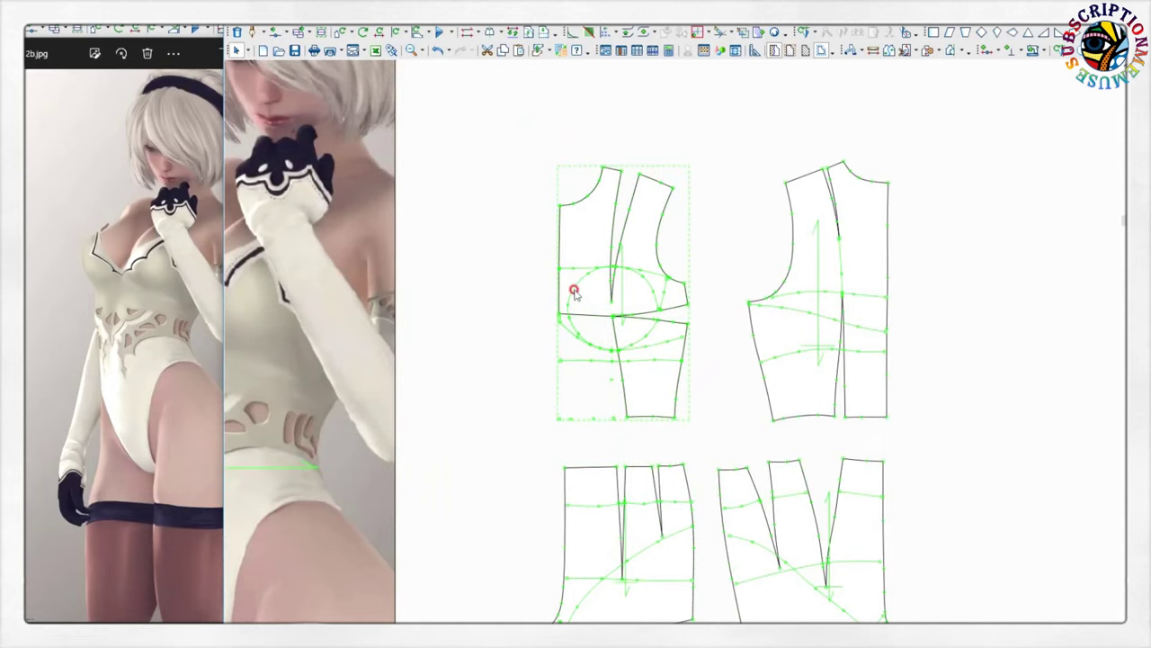
{"action": "left_click_drag", "start_coordinate": [559, 314], "coordinate": [558, 418]}
{"action": "scroll", "coordinate": [609, 414], "scroll_direction": "up", "scroll_amount": 1}
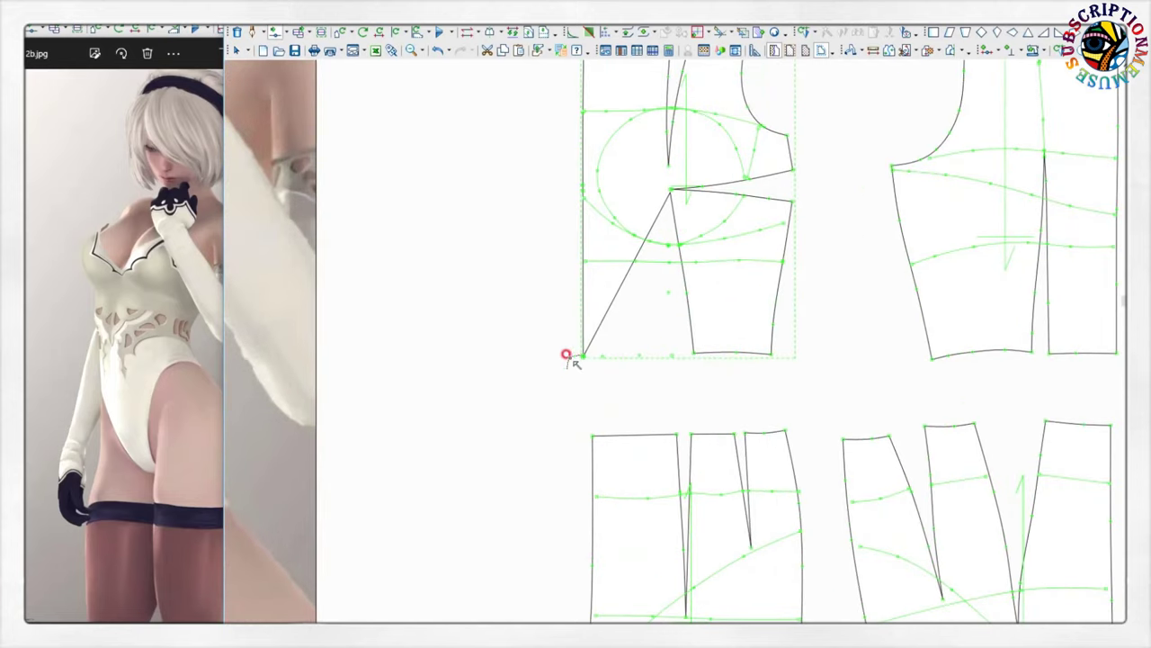
{"action": "scroll", "coordinate": [661, 335], "scroll_direction": "up", "scroll_amount": 1}
{"action": "scroll", "coordinate": [669, 344], "scroll_direction": "up", "scroll_amount": 1}
{"action": "left_click", "coordinate": [635, 325]}
{"action": "key", "text": "Escape"}
- Add a point on the diagonal line to form a vertical dart leg, and open Internal Properties
{"action": "scroll", "coordinate": [683, 324], "scroll_direction": "down", "scroll_amount": 2}
{"action": "left_click_drag", "start_coordinate": [617, 261], "coordinate": [664, 338]}
{"action": "key", "text": "Return"}
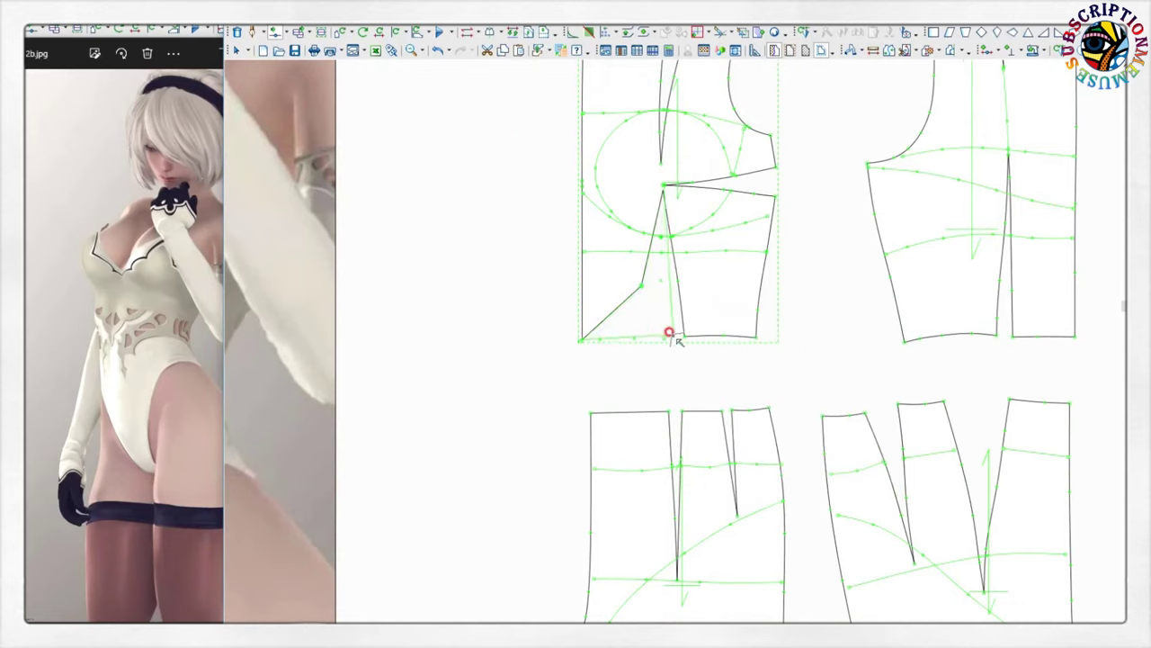
{"action": "key", "text": "Return"}
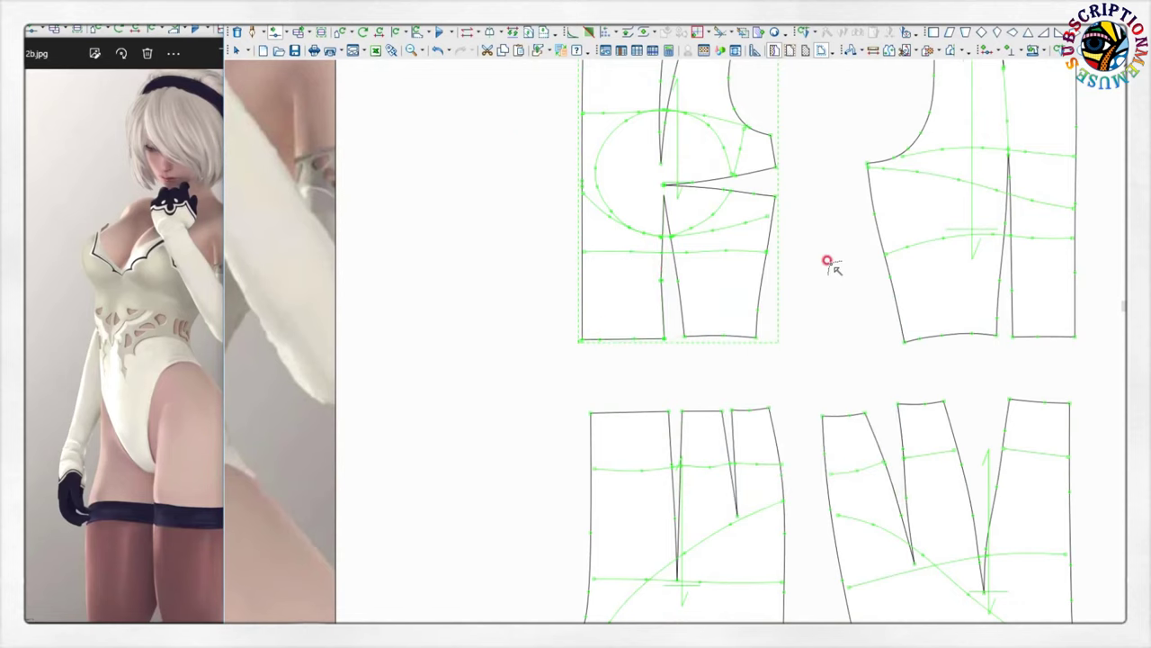
{"action": "scroll", "coordinate": [681, 346], "scroll_direction": "down", "scroll_amount": 2}
{"action": "scroll", "coordinate": [681, 345], "scroll_direction": "up", "scroll_amount": 2}
{"action": "right_click", "coordinate": [617, 291]}
{"action": "left_click", "coordinate": [634, 302]}
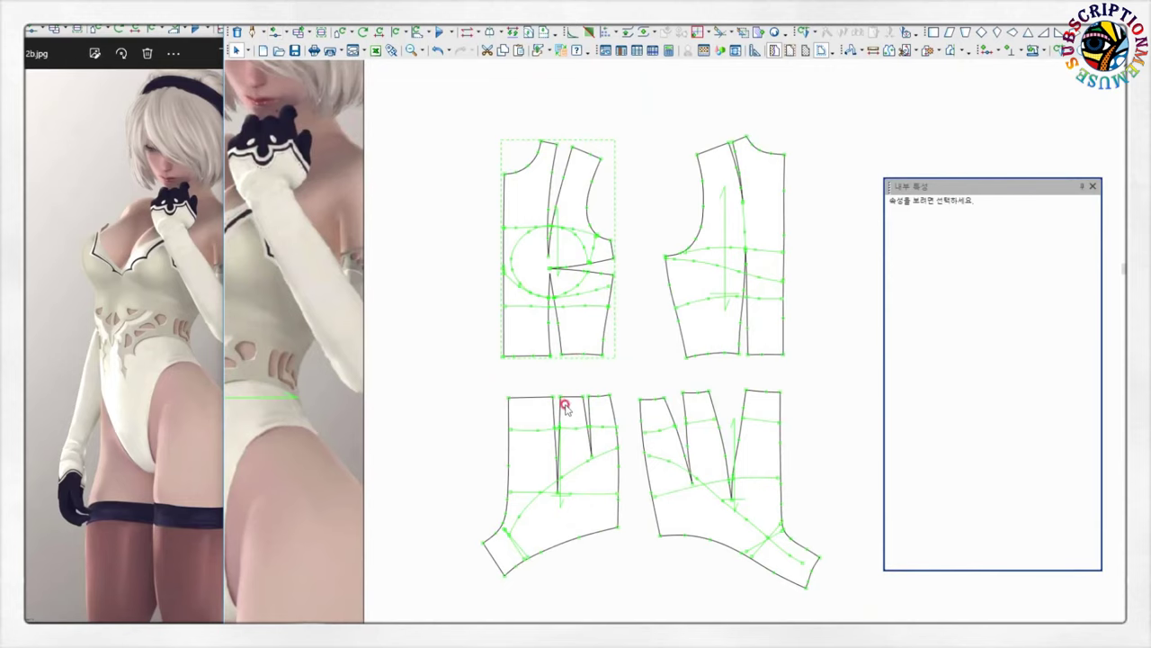
- Move the lower-left hip piece up toward the bodice and inspect a waist point
{"action": "left_click_drag", "start_coordinate": [573, 419], "coordinate": [573, 385]}
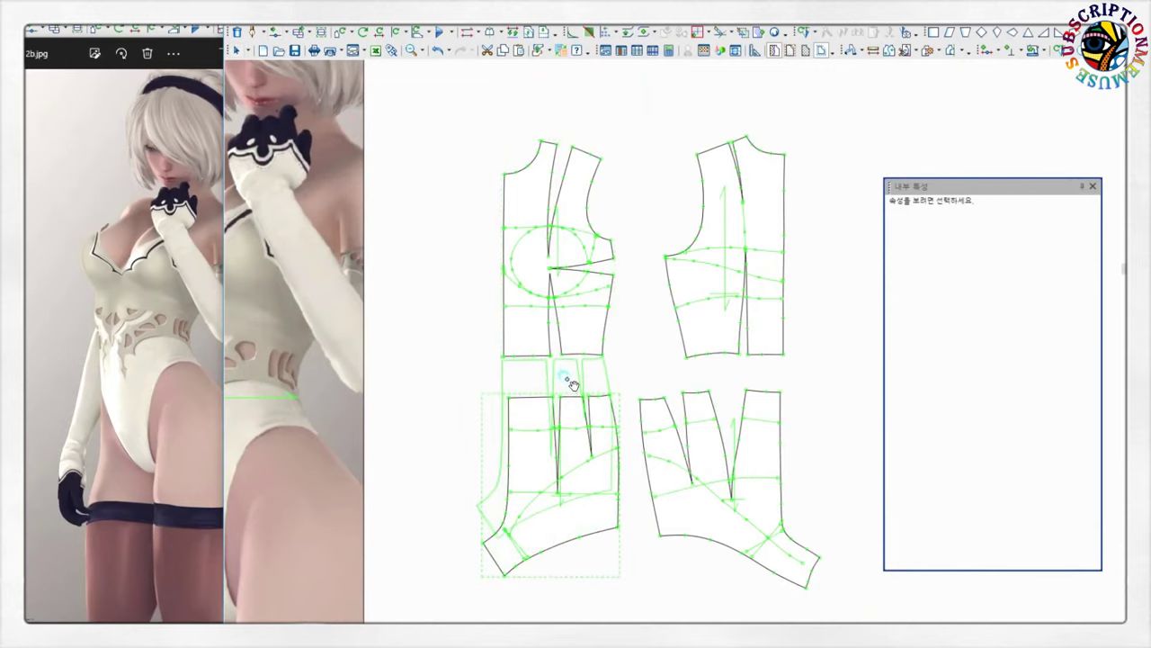
{"action": "scroll", "coordinate": [573, 385], "scroll_direction": "up", "scroll_amount": 2}
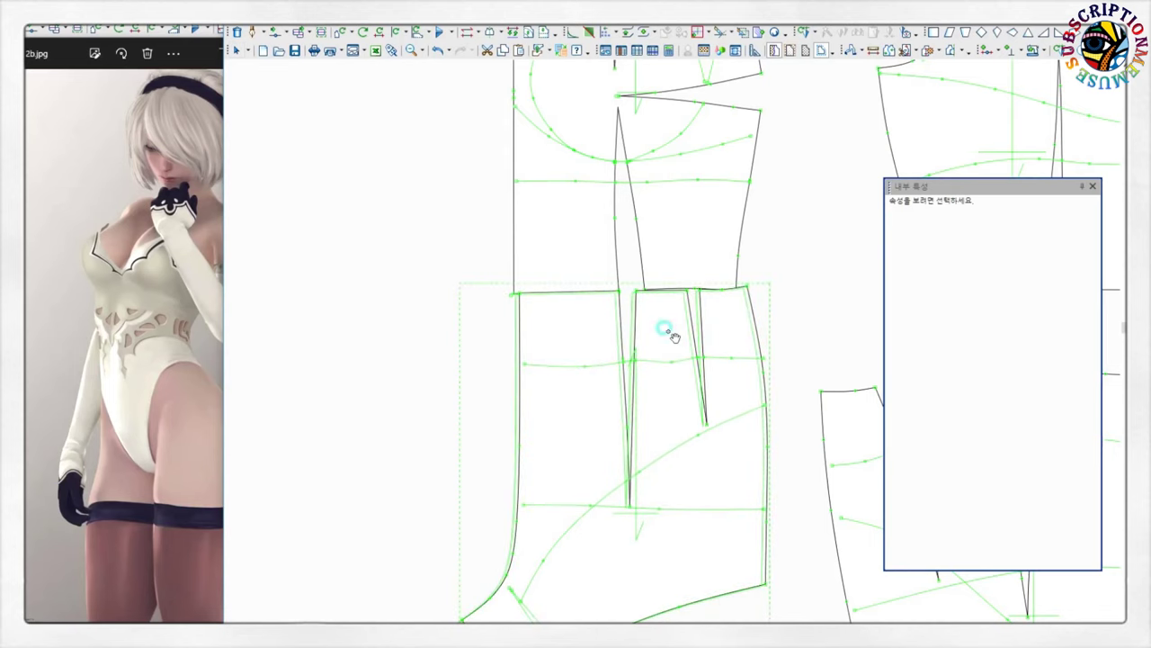
{"action": "scroll", "coordinate": [657, 329], "scroll_direction": "up", "scroll_amount": 2}
{"action": "left_click", "coordinate": [461, 306]}
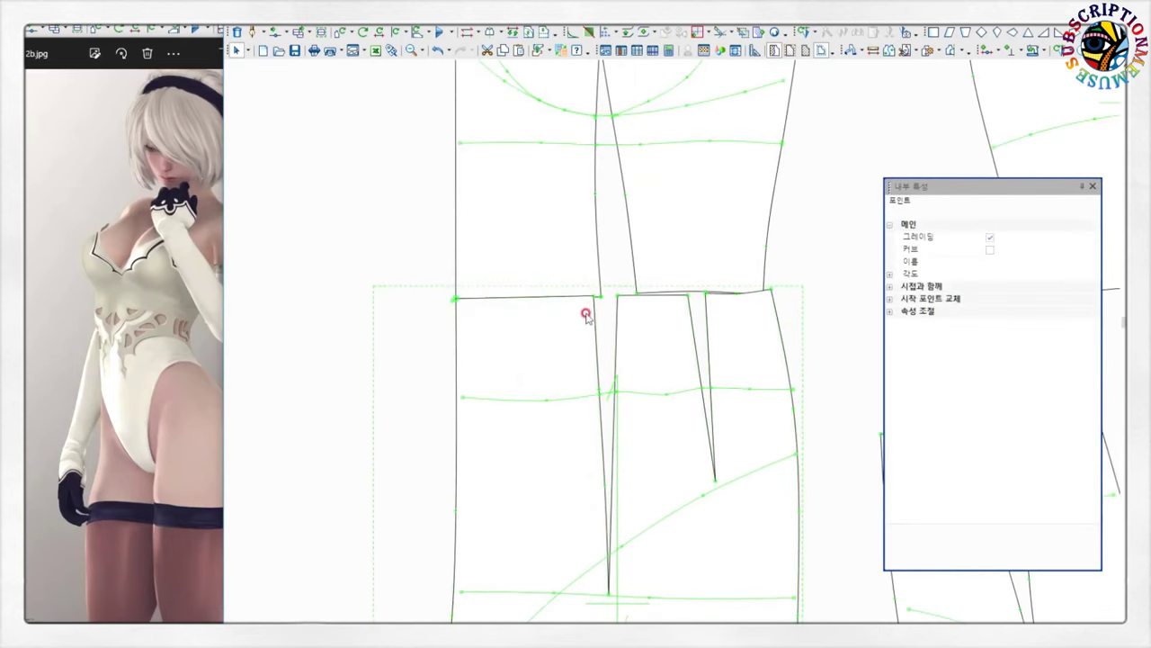
{"action": "scroll", "coordinate": [630, 338], "scroll_direction": "down", "scroll_amount": 1}
{"action": "scroll", "coordinate": [684, 337], "scroll_direction": "down", "scroll_amount": 1}
{"action": "key", "text": "Escape"}
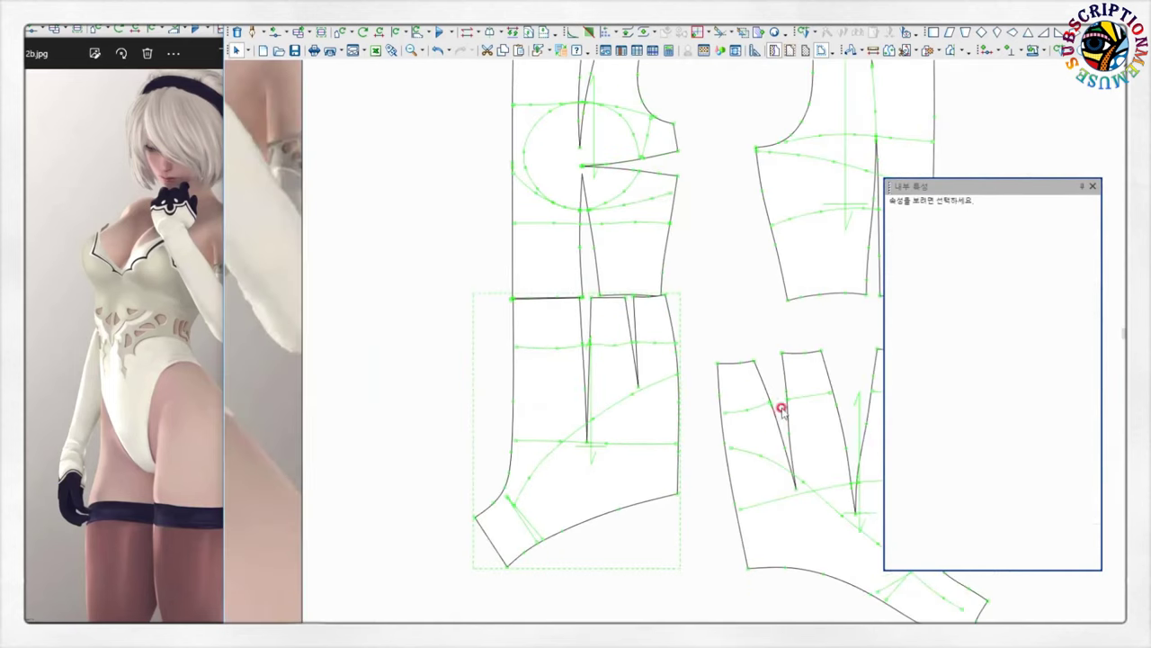
{"action": "scroll", "coordinate": [630, 323], "scroll_direction": "down", "scroll_amount": 1}
{"action": "scroll", "coordinate": [675, 342], "scroll_direction": "up", "scroll_amount": 2}
{"action": "scroll", "coordinate": [676, 329], "scroll_direction": "down", "scroll_amount": 1}
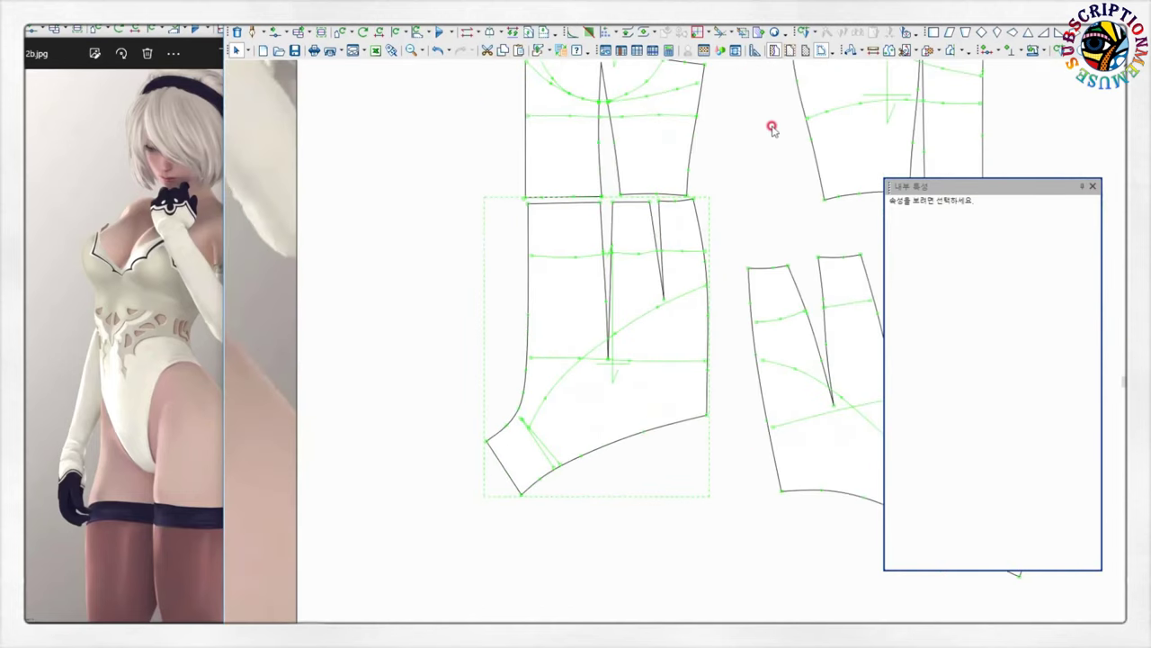
- Reposition the hip piece's lower-left leg-opening corner point, then select a point on the right hip piece
{"action": "left_click", "coordinate": [524, 427]}
{"action": "left_click", "coordinate": [527, 438]}
{"action": "key", "text": "Return"}
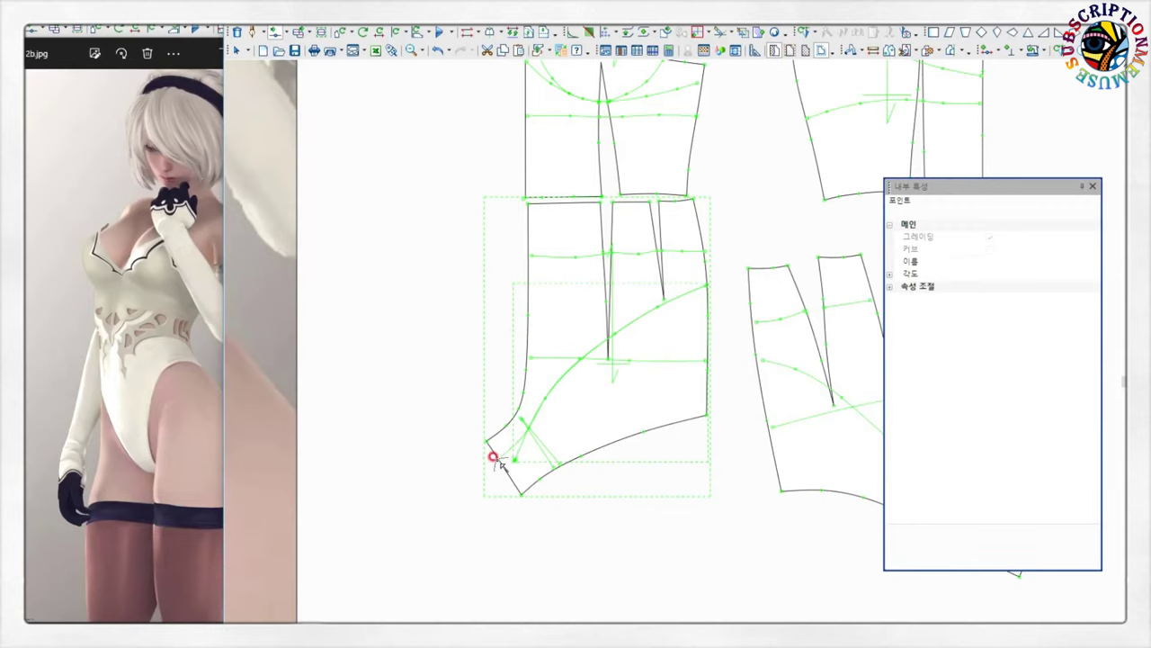
{"action": "left_click", "coordinate": [608, 429]}
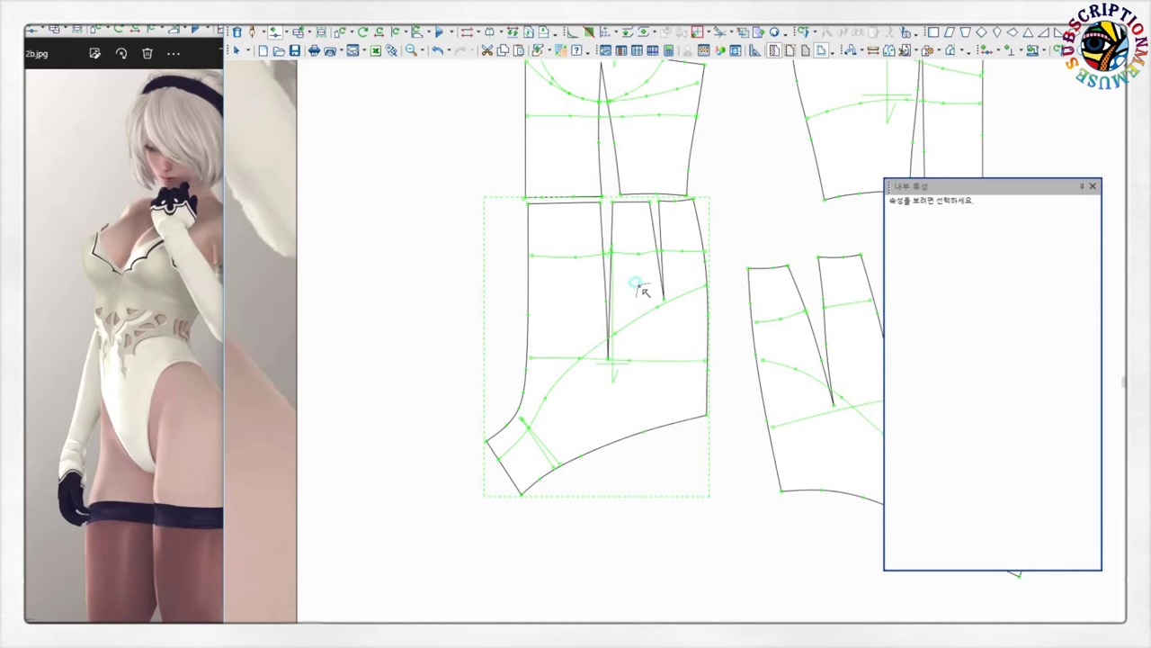
{"action": "left_click", "coordinate": [844, 479]}
- Set a seam corner type on the internal line of the back hip piece
{"action": "double_click", "coordinate": [850, 486]}
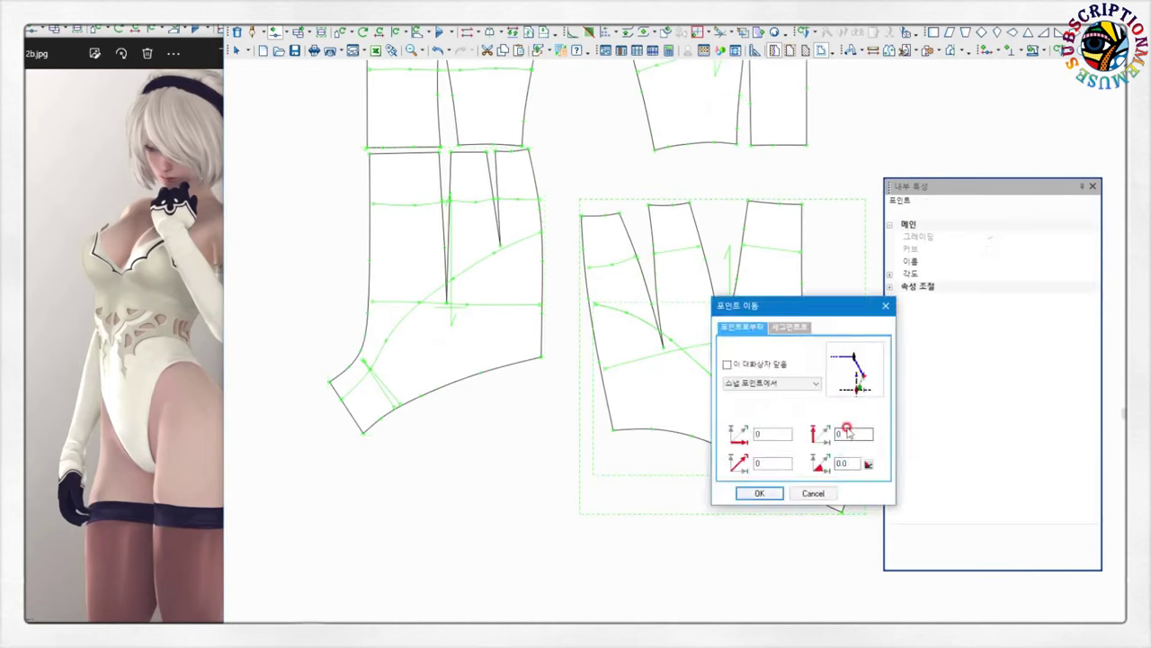
{"action": "key", "text": "Escape"}
{"action": "scroll", "coordinate": [650, 351], "scroll_direction": "down", "scroll_amount": 2}
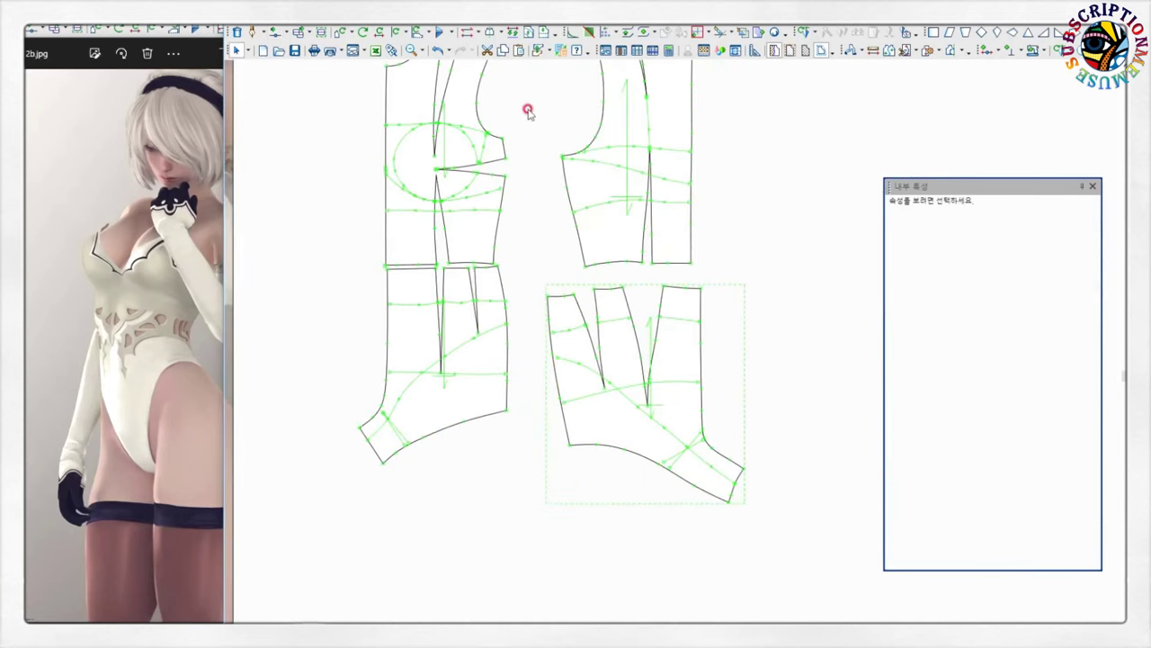
{"action": "left_click", "coordinate": [700, 34]}
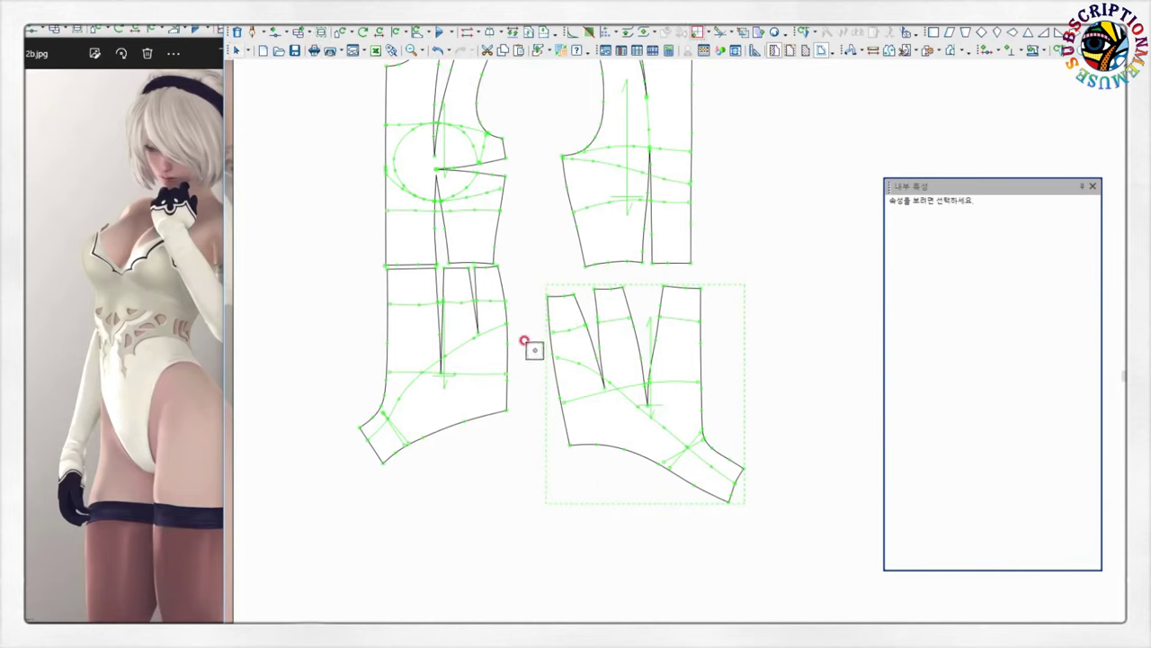
{"action": "left_click", "coordinate": [701, 291]}
{"action": "left_click", "coordinate": [747, 274]}
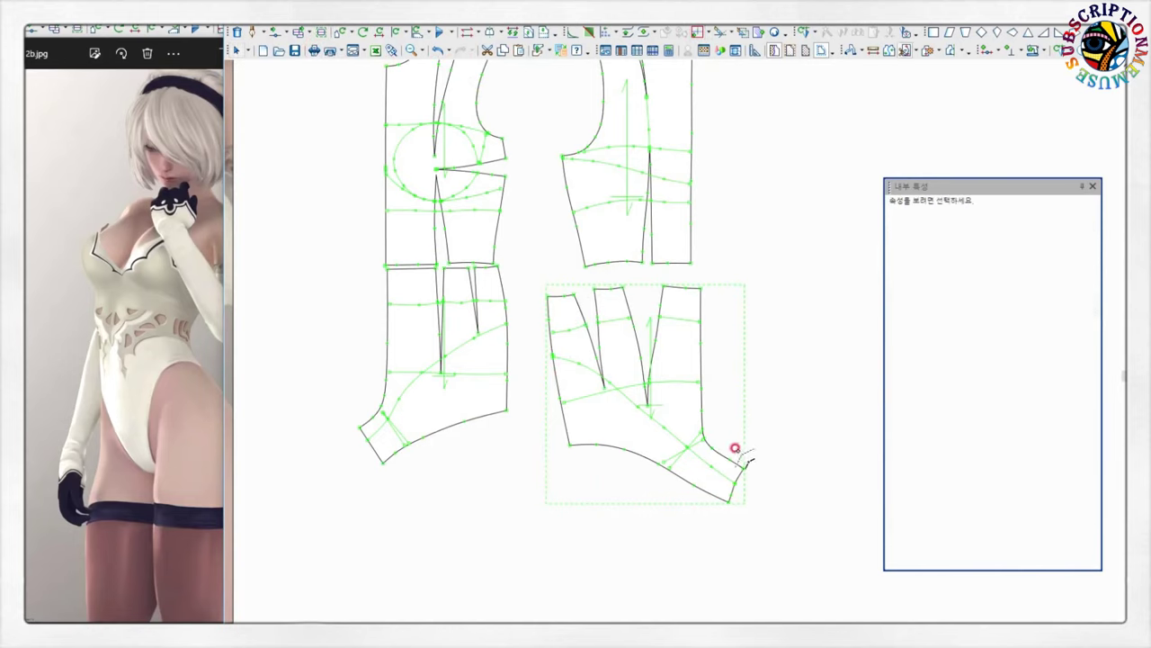
{"action": "left_click", "coordinate": [675, 444]}
{"action": "left_click", "coordinate": [679, 420]}
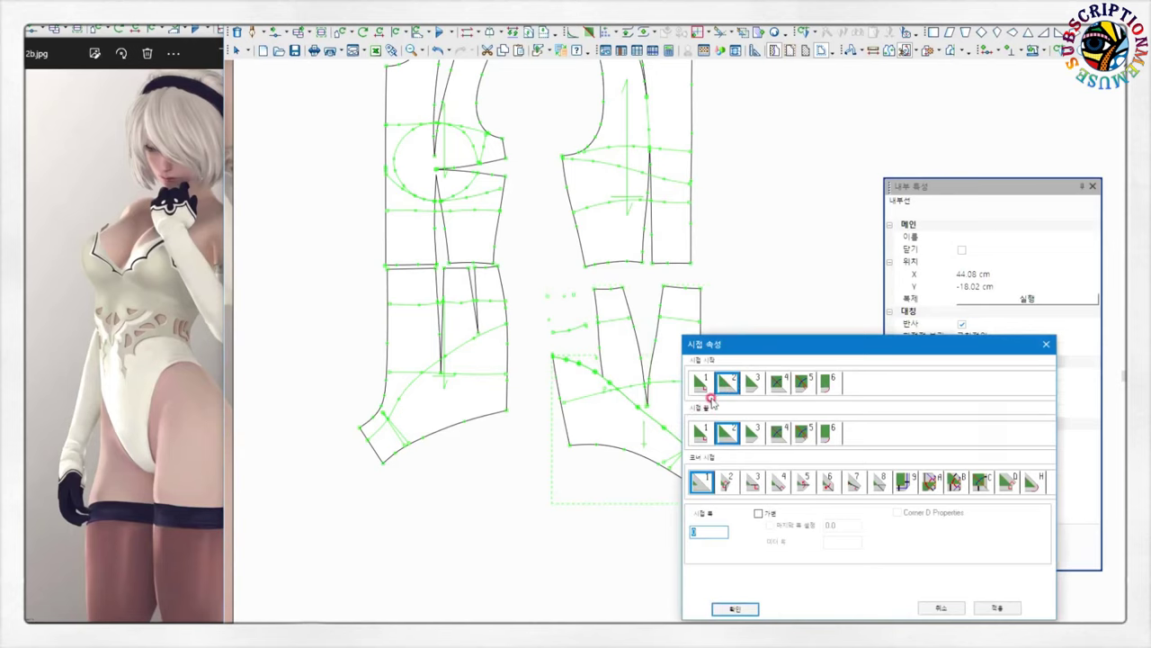
- Split off the leg-band piece and move it below the hip pieces
{"action": "right_click", "coordinate": [764, 255]}
{"action": "left_click", "coordinate": [604, 411]}
{"action": "left_click_drag", "start_coordinate": [604, 411], "coordinate": [570, 338]}
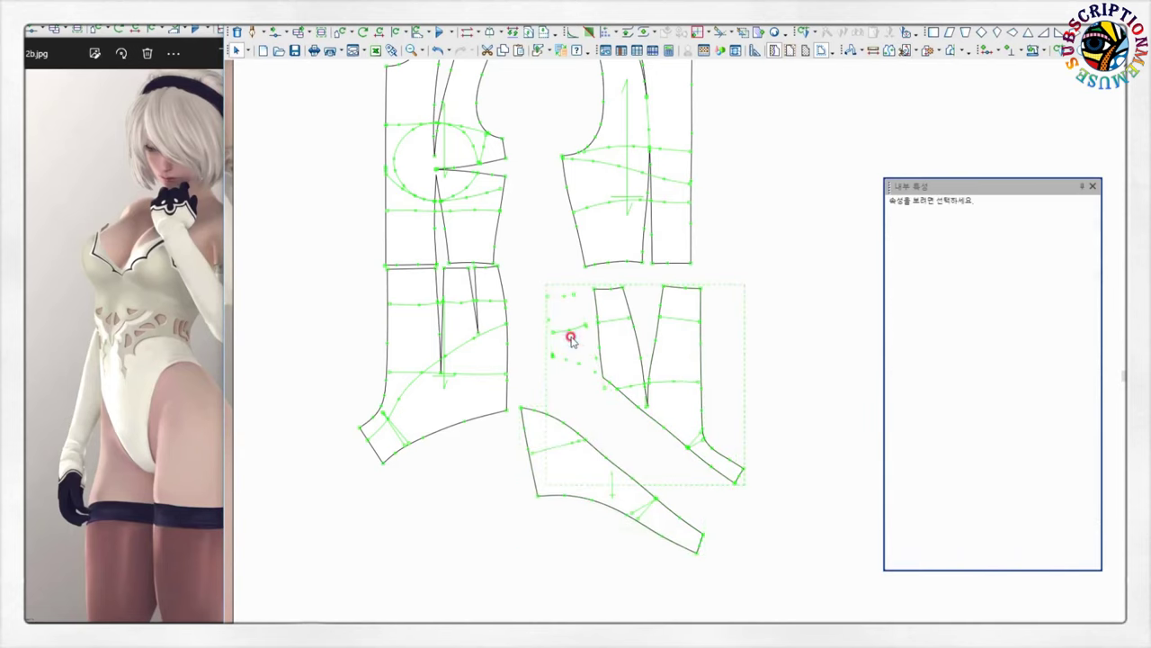
{"action": "scroll", "coordinate": [570, 338], "scroll_direction": "up", "scroll_amount": 3}
{"action": "scroll", "coordinate": [681, 341], "scroll_direction": "down", "scroll_amount": 1}
- Make the dart tip a grading point and drag it lower on the back hip piece
{"action": "left_click", "coordinate": [662, 292]}
{"action": "left_click", "coordinate": [993, 250]}
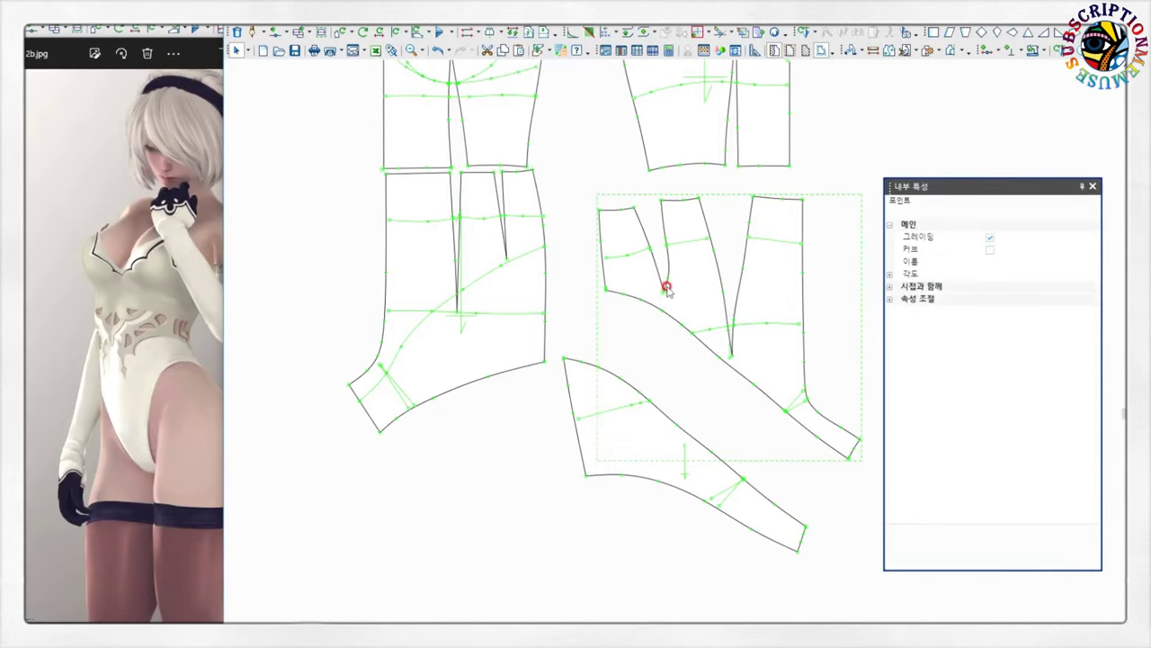
{"action": "left_click_drag", "start_coordinate": [663, 292], "coordinate": [672, 318]}
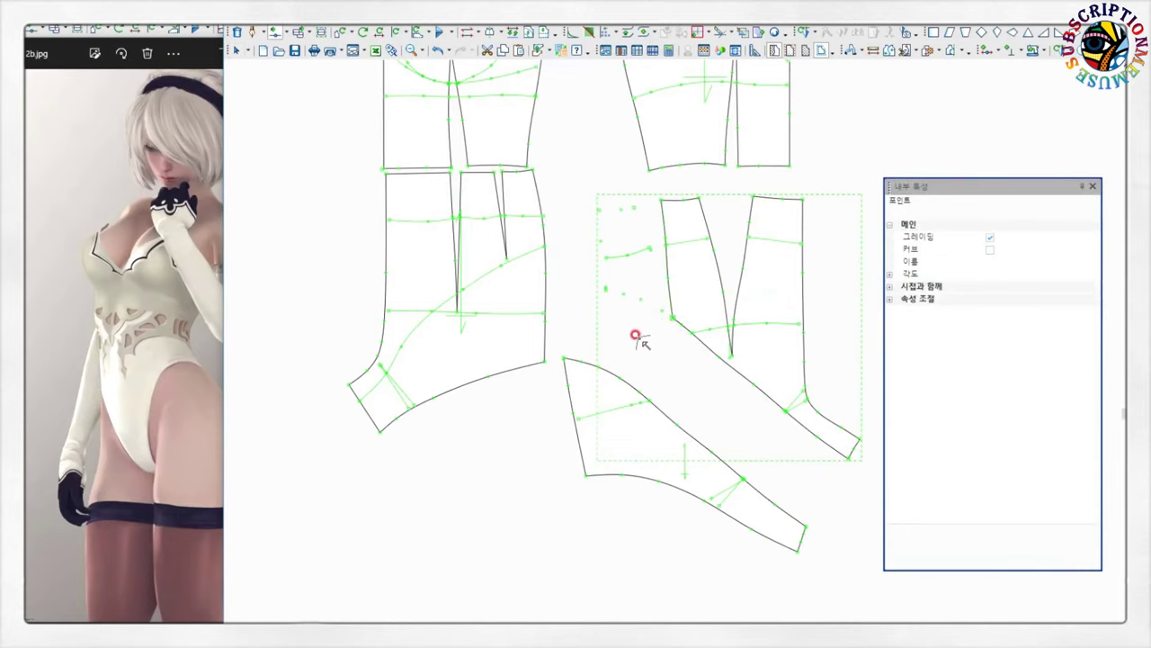
{"action": "scroll", "coordinate": [670, 333], "scroll_direction": "down", "scroll_amount": 2}
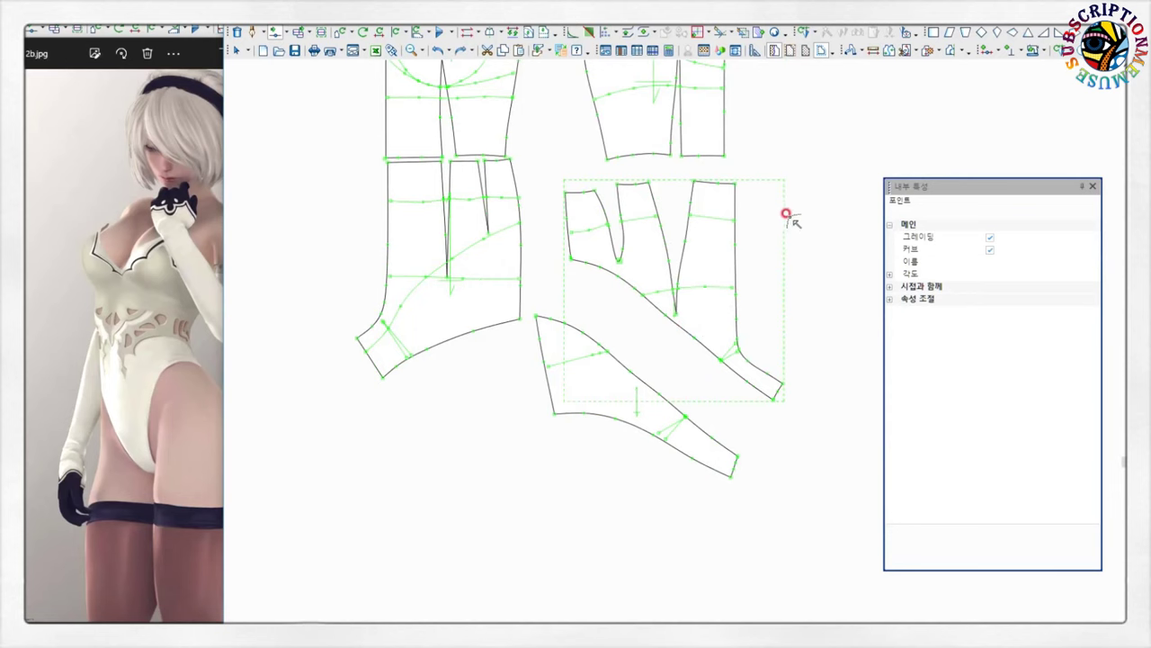
{"action": "scroll", "coordinate": [673, 346], "scroll_direction": "down", "scroll_amount": 1}
{"action": "left_click", "coordinate": [673, 347]}
{"action": "left_click", "coordinate": [710, 274]}
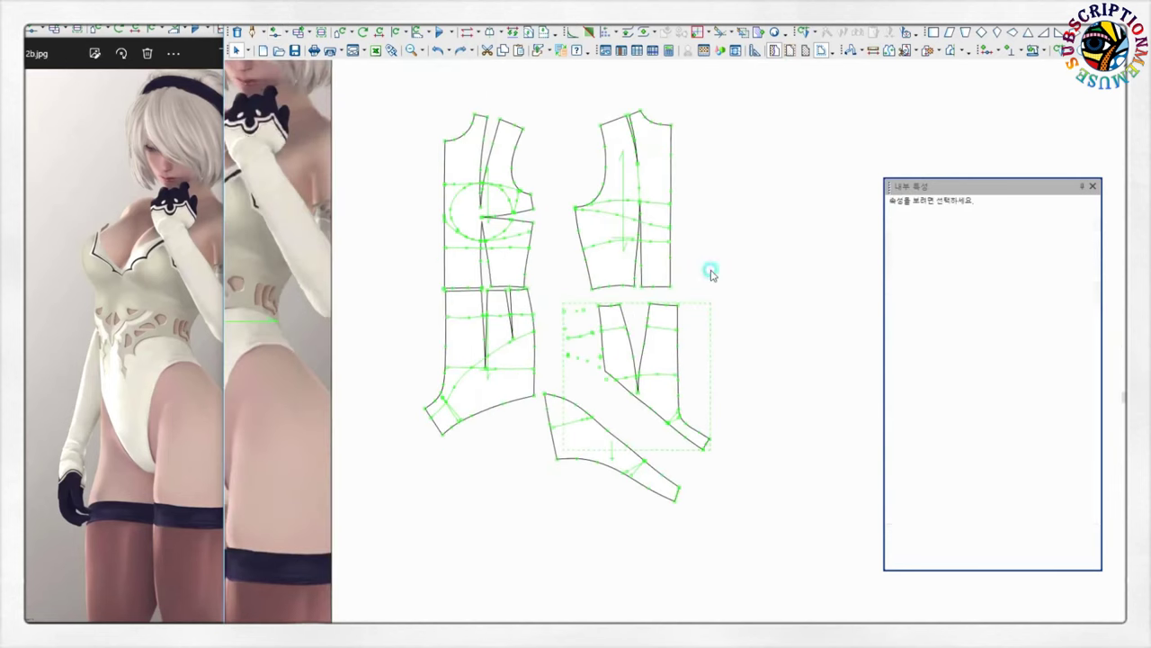
- Turn on the solid-fill piece display and check the hip pieces and their lines
{"action": "left_click", "coordinate": [774, 50]}
{"action": "scroll", "coordinate": [675, 347], "scroll_direction": "up", "scroll_amount": 1}
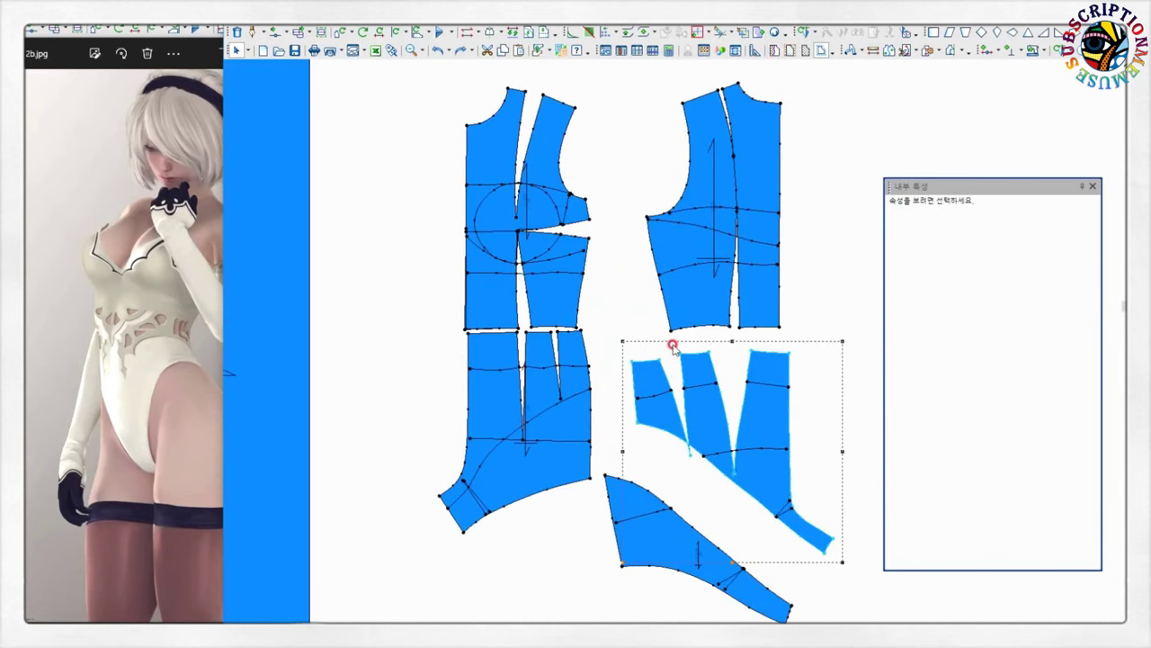
{"action": "left_click", "coordinate": [629, 519]}
{"action": "left_click", "coordinate": [514, 448]}
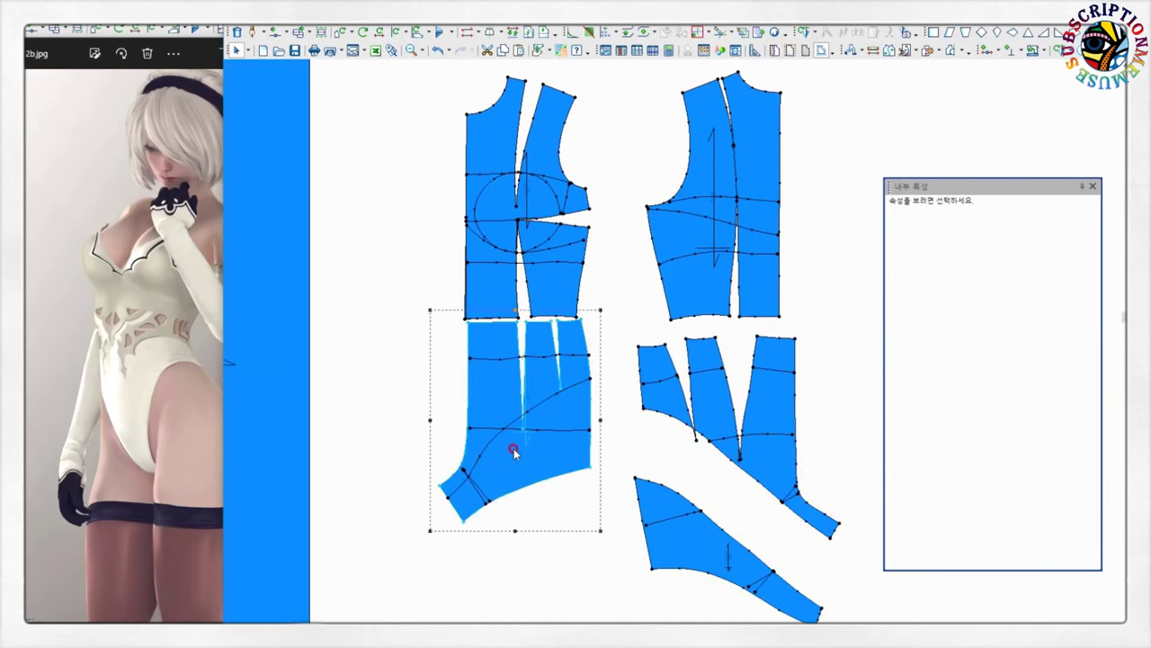
{"action": "scroll", "coordinate": [514, 448], "scroll_direction": "up", "scroll_amount": 2}
{"action": "left_click", "coordinate": [621, 238]}
{"action": "scroll", "coordinate": [673, 347], "scroll_direction": "down", "scroll_amount": 1}
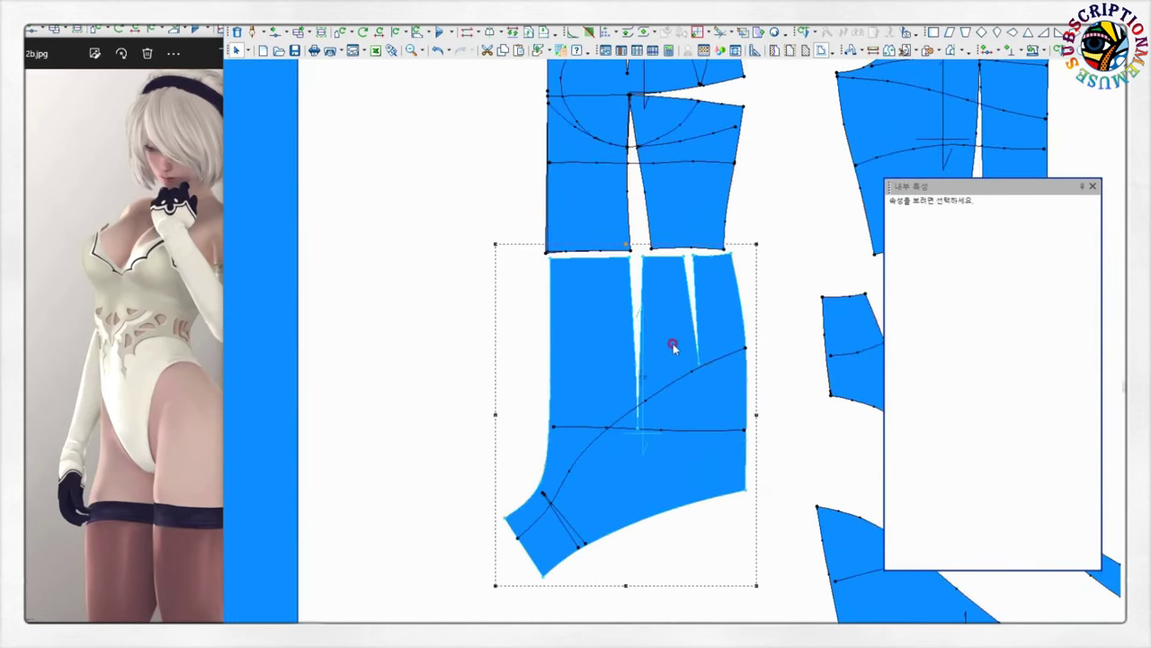
{"action": "left_click", "coordinate": [711, 208]}
{"action": "scroll", "coordinate": [795, 323], "scroll_direction": "down", "scroll_amount": 1}
{"action": "left_click", "coordinate": [720, 311]}
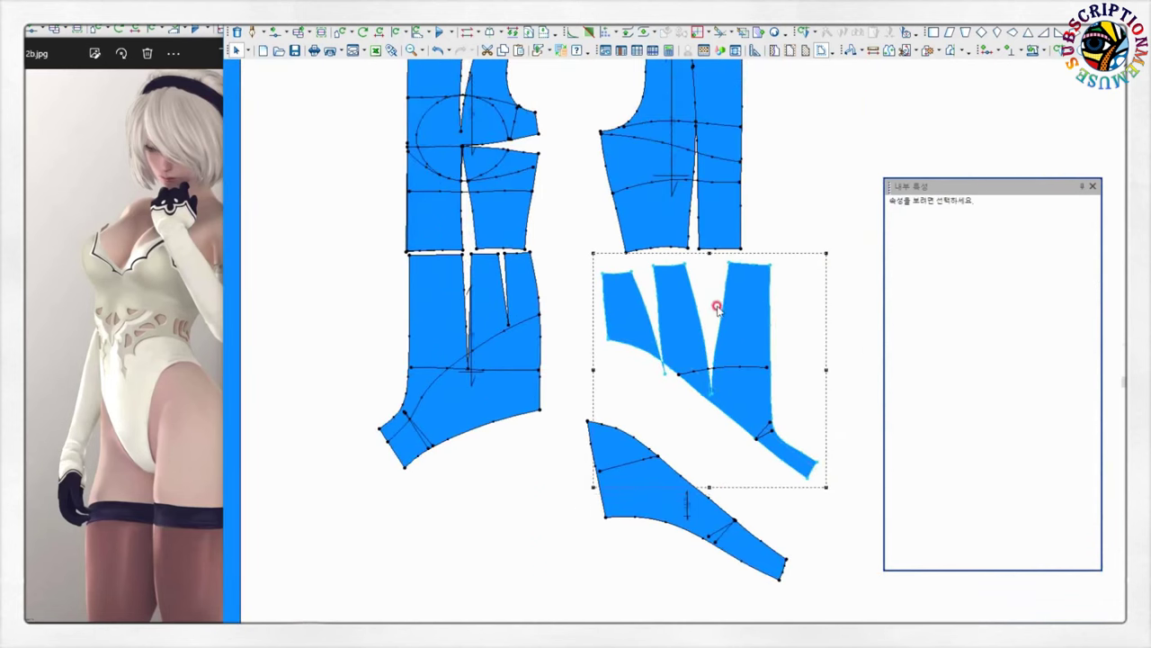
{"action": "scroll", "coordinate": [693, 287], "scroll_direction": "up", "scroll_amount": 1}
- Nudge the front bodice piece slightly right and down
{"action": "left_click", "coordinate": [601, 342]}
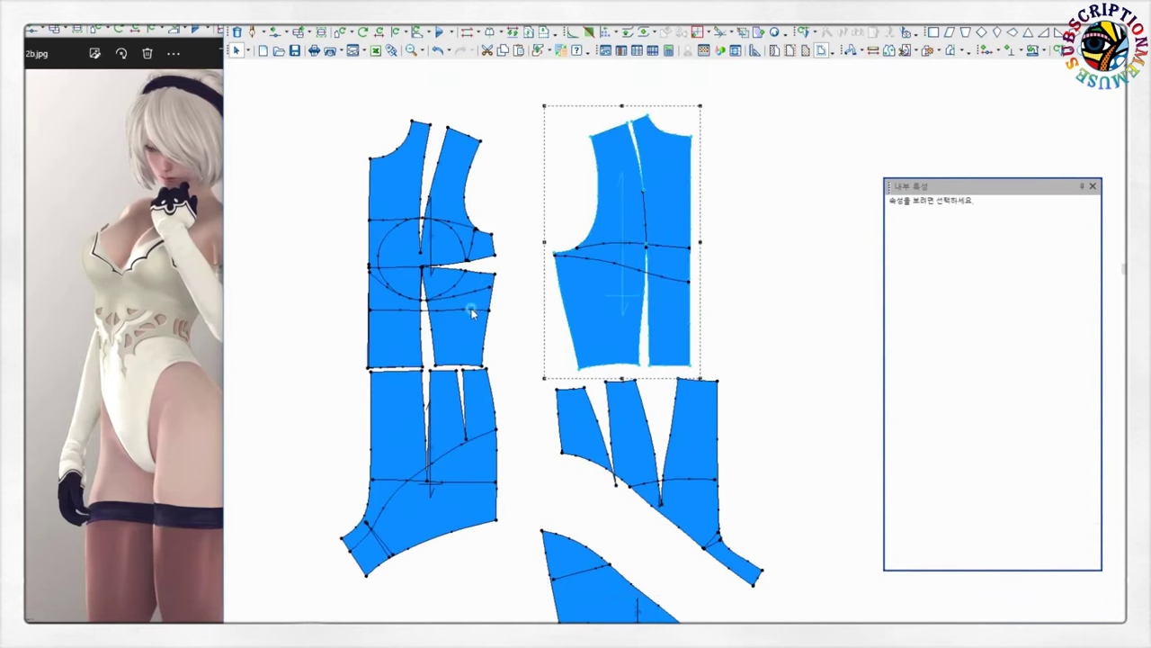
{"action": "left_click", "coordinate": [381, 317]}
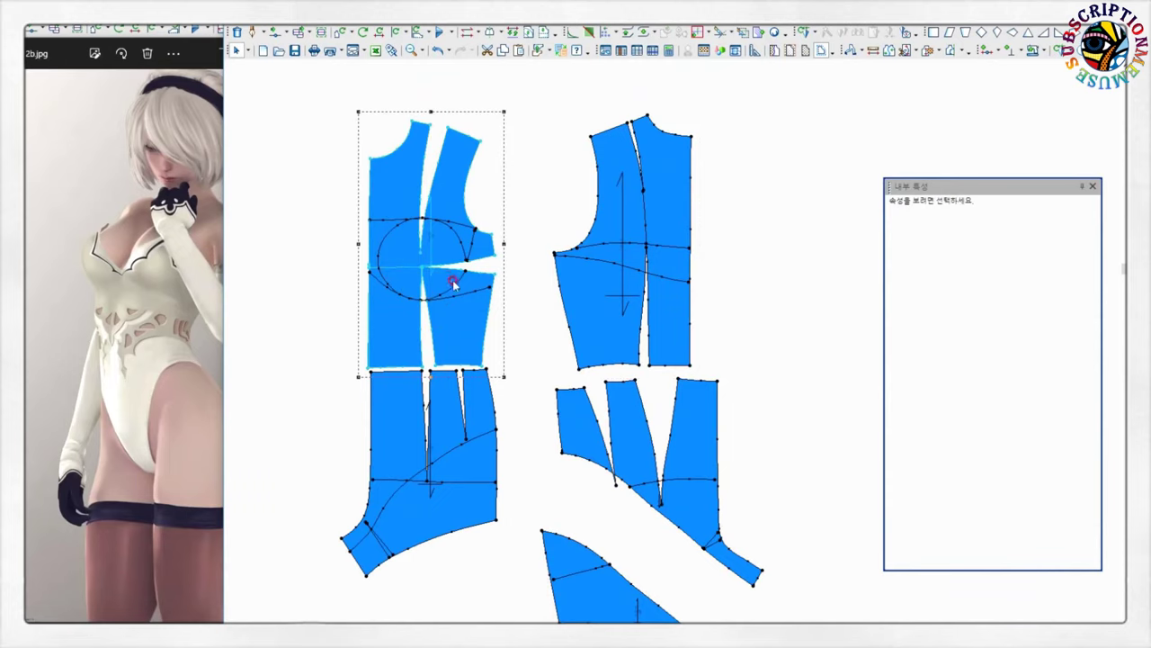
{"action": "left_click_drag", "start_coordinate": [443, 252], "coordinate": [447, 254]}
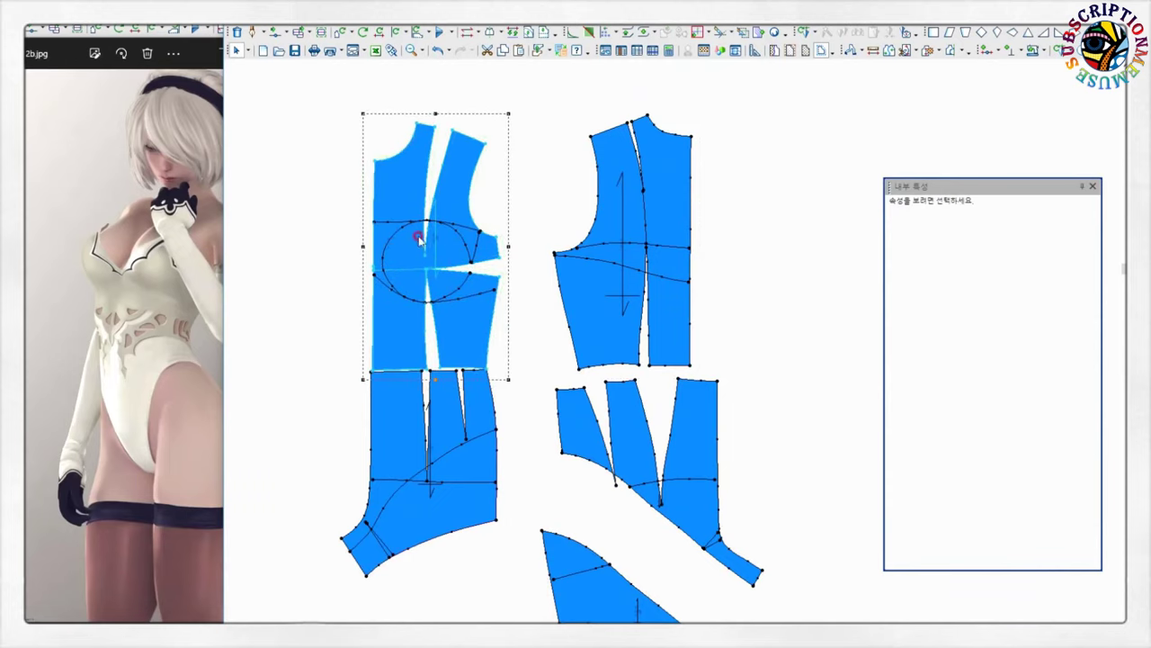
{"action": "scroll", "coordinate": [396, 259], "scroll_direction": "up", "scroll_amount": 1}
{"action": "scroll", "coordinate": [673, 267], "scroll_direction": "up", "scroll_amount": 1}
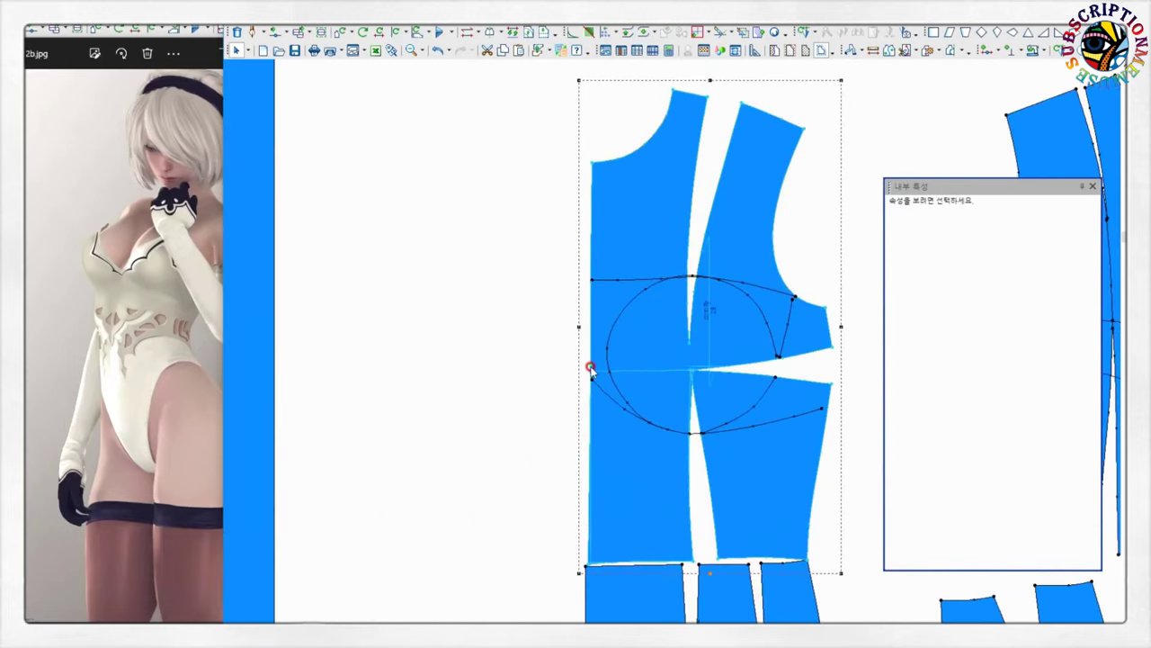
- Shift the front hip piece down and review its internal line's seam allowance
{"action": "left_click", "coordinate": [588, 291]}
{"action": "scroll", "coordinate": [694, 350], "scroll_direction": "down", "scroll_amount": 1}
{"action": "scroll", "coordinate": [694, 351], "scroll_direction": "down", "scroll_amount": 2}
{"action": "left_click", "coordinate": [630, 404]}
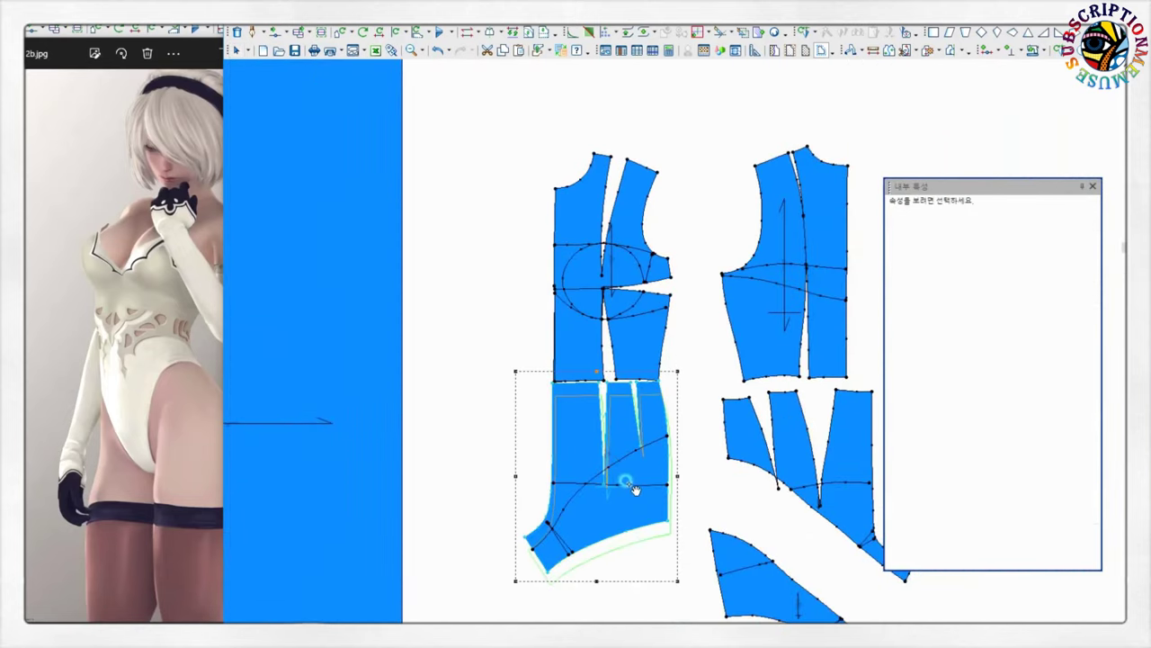
{"action": "left_click_drag", "start_coordinate": [624, 477], "coordinate": [608, 513]}
{"action": "left_click", "coordinate": [597, 493]}
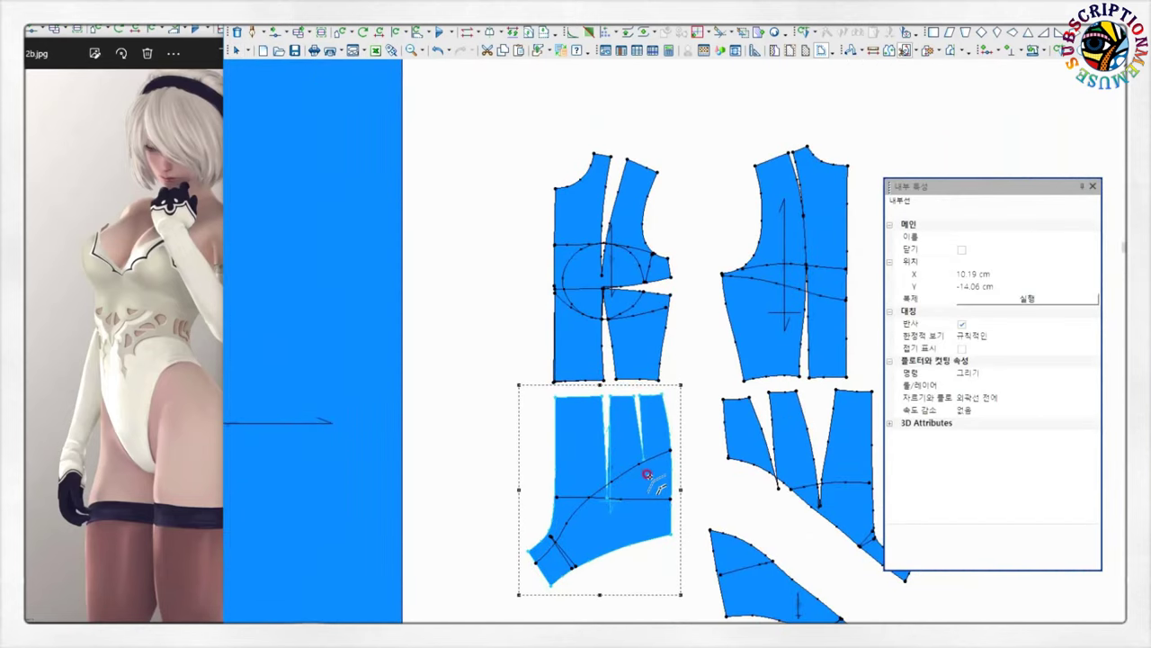
{"action": "double_click", "coordinate": [595, 502]}
{"action": "key", "text": "Return"}
- Move the lower pieces up closer to the bodices and shift the front hip piece right
{"action": "middle_click_drag", "start_coordinate": [693, 540], "coordinate": [698, 326]}
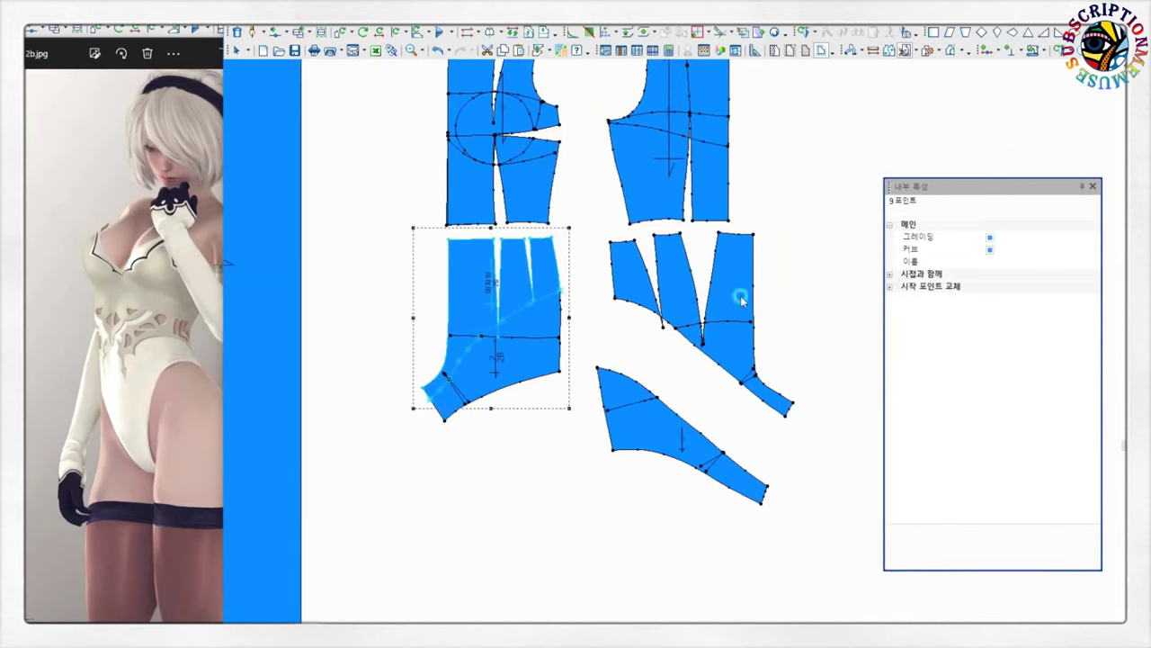
{"action": "left_click_drag", "start_coordinate": [540, 364], "coordinate": [539, 418]}
{"action": "left_click", "coordinate": [648, 390], "text": "shift"}
{"action": "left_click_drag", "start_coordinate": [647, 391], "coordinate": [650, 334]}
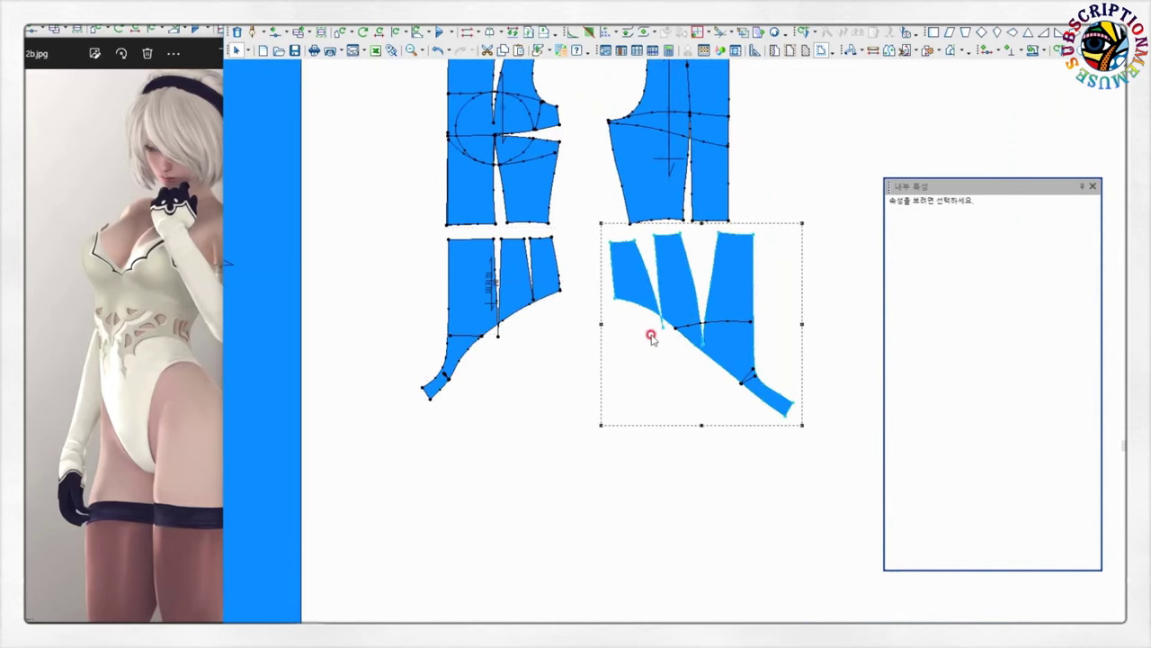
{"action": "scroll", "coordinate": [651, 334], "scroll_direction": "up", "scroll_amount": 1}
{"action": "left_click", "coordinate": [386, 330]}
{"action": "left_click_drag", "start_coordinate": [459, 347], "coordinate": [473, 350]}
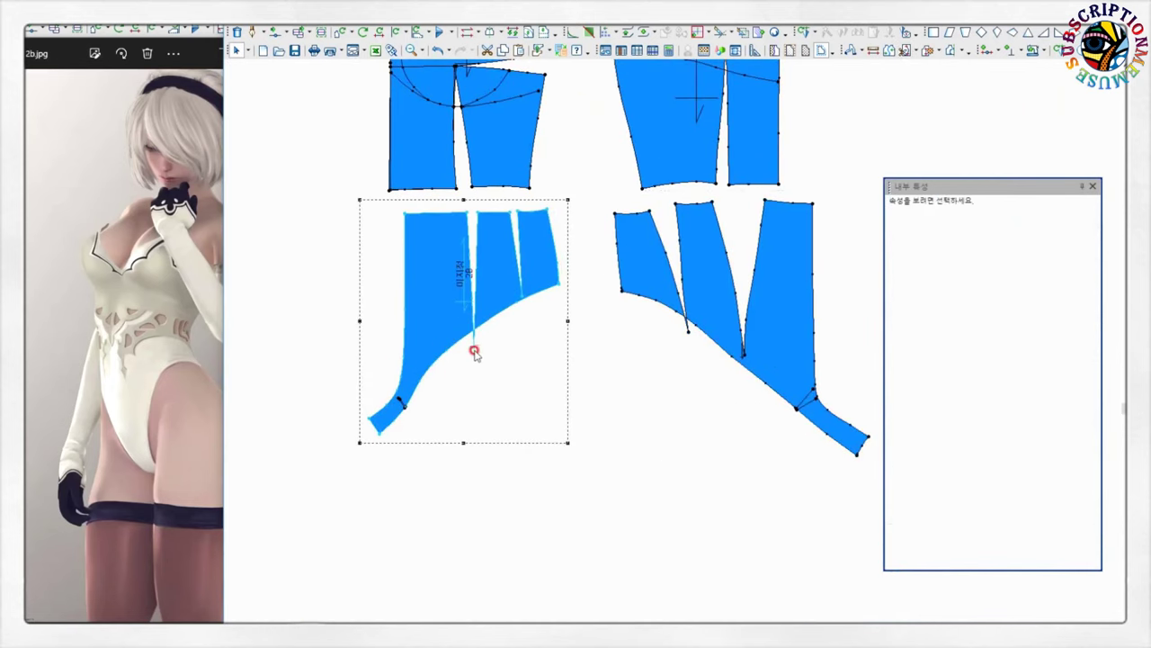
- Select the fan-shaped back hip piece and review its piece options
{"action": "right_click", "coordinate": [580, 190]}
{"action": "key", "text": "Escape"}
{"action": "scroll", "coordinate": [674, 329], "scroll_direction": "down", "scroll_amount": 1}
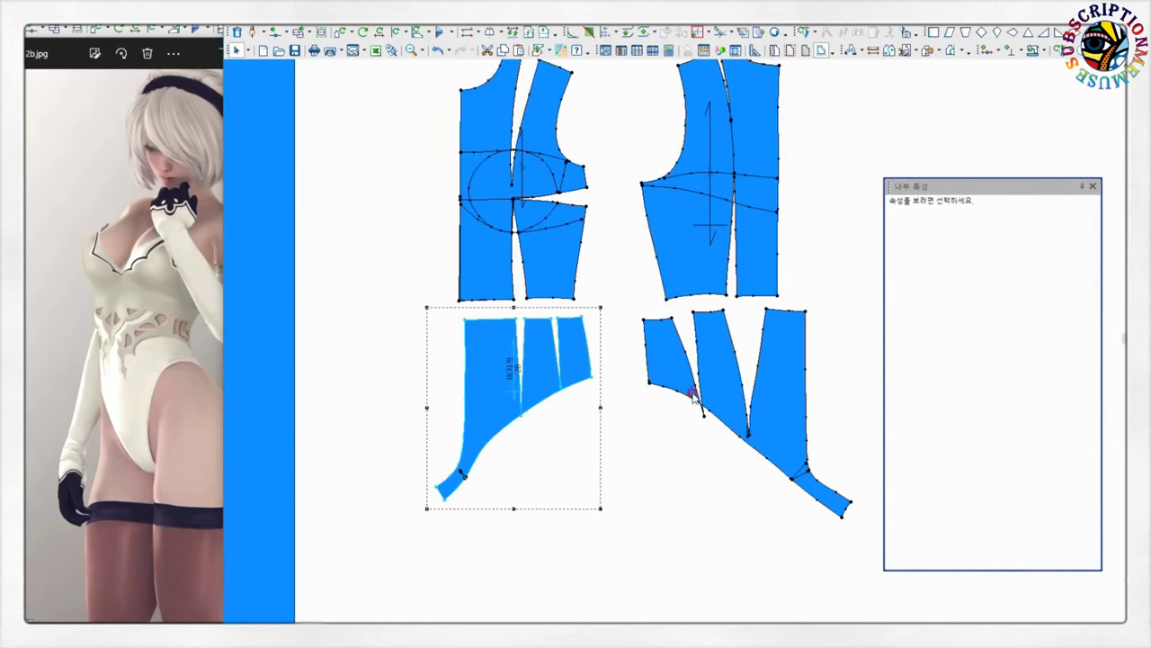
{"action": "scroll", "coordinate": [709, 402], "scroll_direction": "up", "scroll_amount": 1}
{"action": "left_click", "coordinate": [664, 374]}
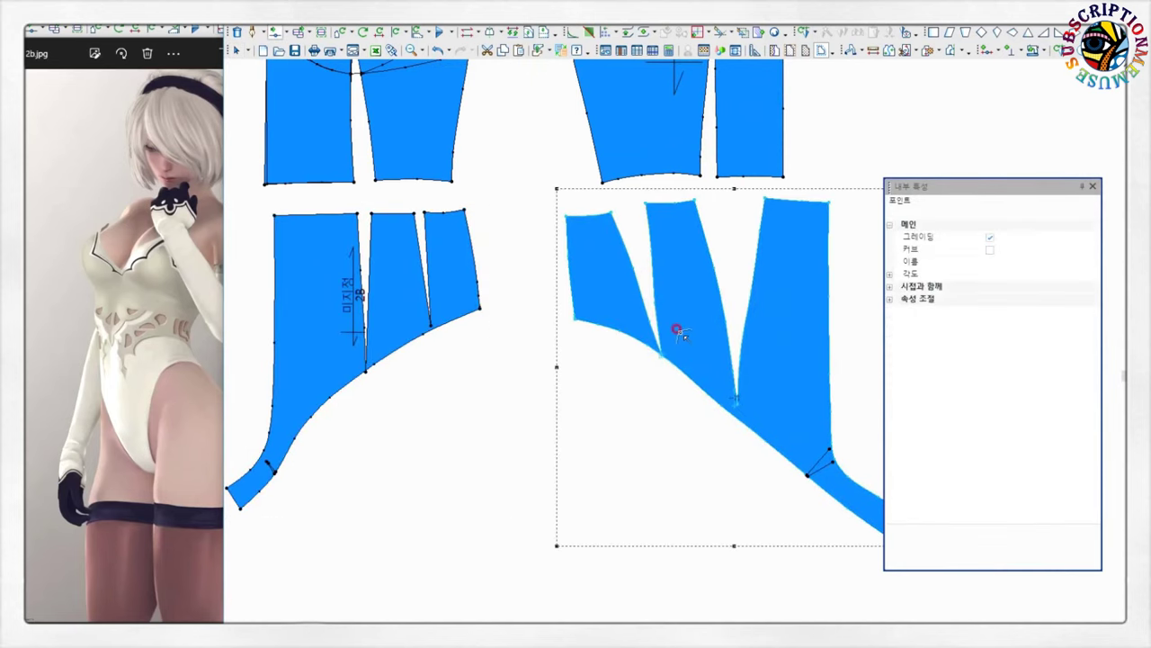
{"action": "scroll", "coordinate": [670, 342], "scroll_direction": "up", "scroll_amount": 2}
{"action": "scroll", "coordinate": [629, 297], "scroll_direction": "down", "scroll_amount": 2}
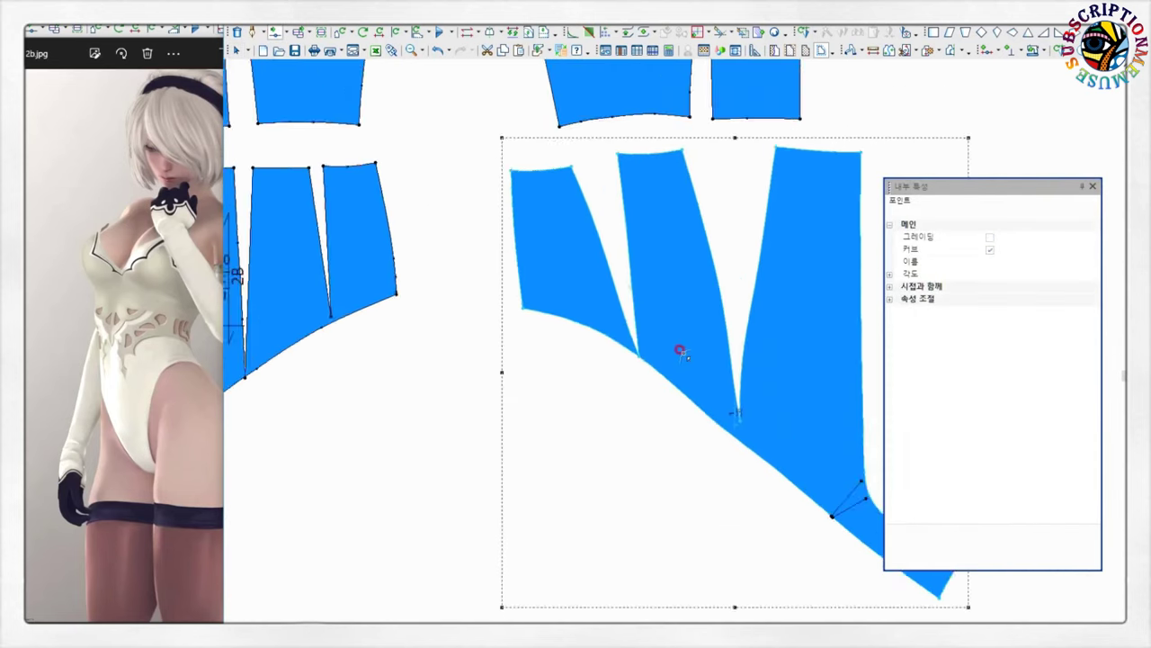
{"action": "right_click", "coordinate": [811, 204]}
{"action": "key", "text": "Escape"}
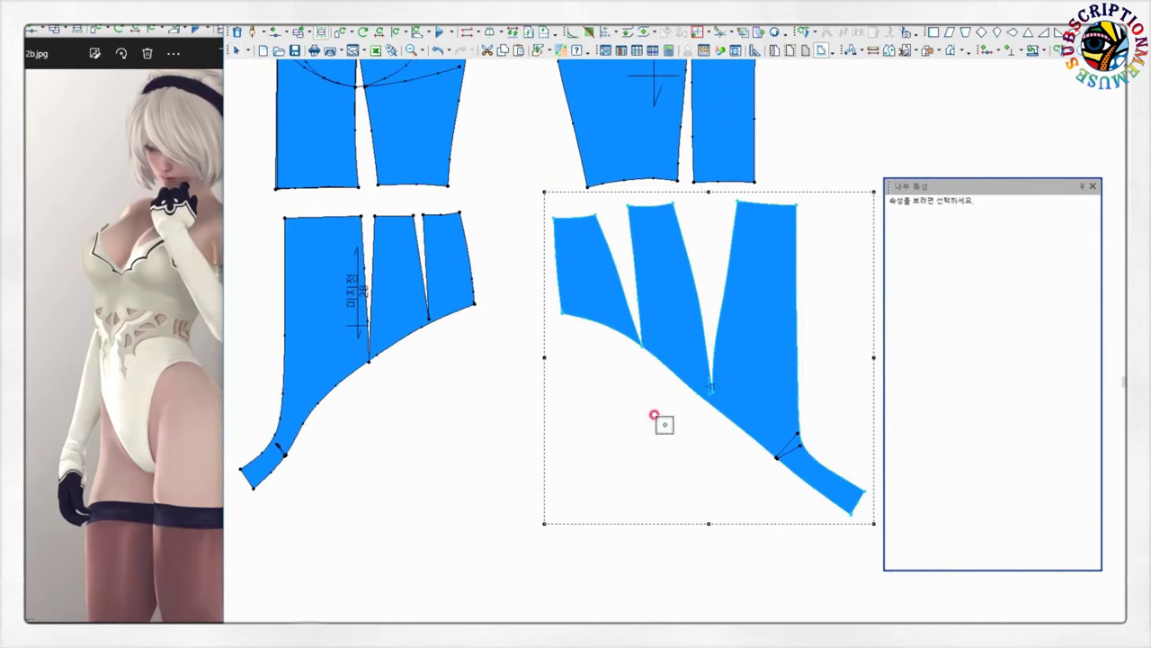
{"action": "scroll", "coordinate": [724, 432], "scroll_direction": "down", "scroll_amount": 1}
- Review the front hip piece's options, then reselect the fan-shaped piece and left bodice
{"action": "left_click", "coordinate": [437, 265]}
{"action": "right_click", "coordinate": [441, 205]}
{"action": "key", "text": "Escape"}
{"action": "scroll", "coordinate": [676, 347], "scroll_direction": "up", "scroll_amount": 1}
{"action": "left_click", "coordinate": [677, 346]}
{"action": "scroll", "coordinate": [673, 348], "scroll_direction": "up", "scroll_amount": 1}
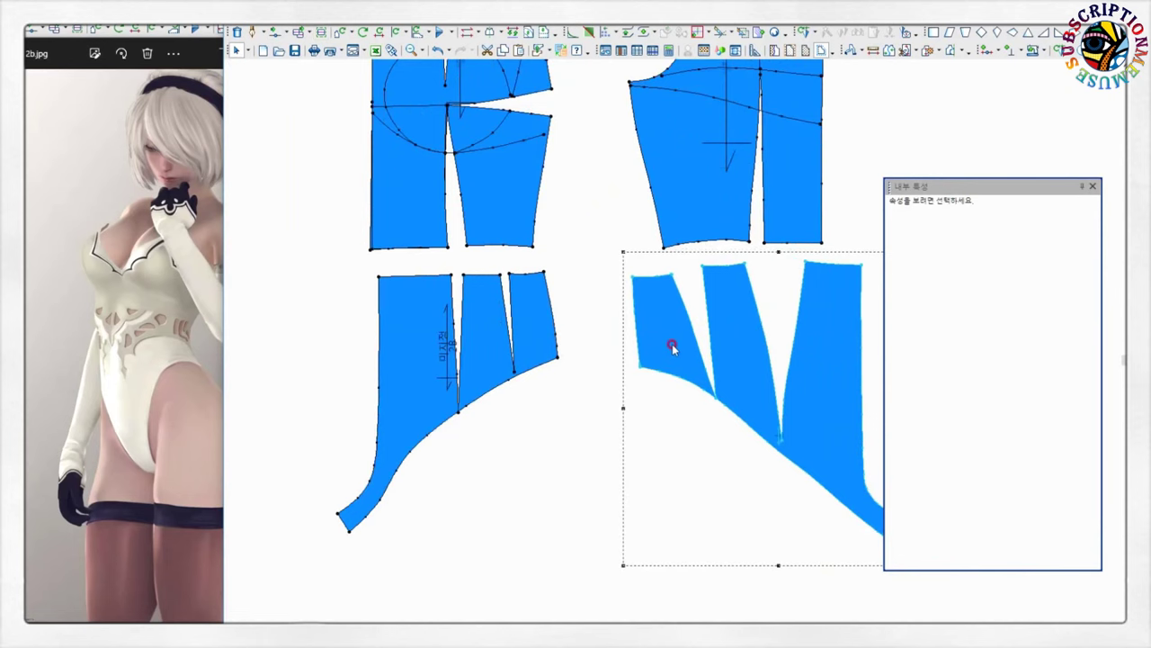
{"action": "left_click", "coordinate": [403, 208]}
{"action": "scroll", "coordinate": [611, 322], "scroll_direction": "down", "scroll_amount": 1}
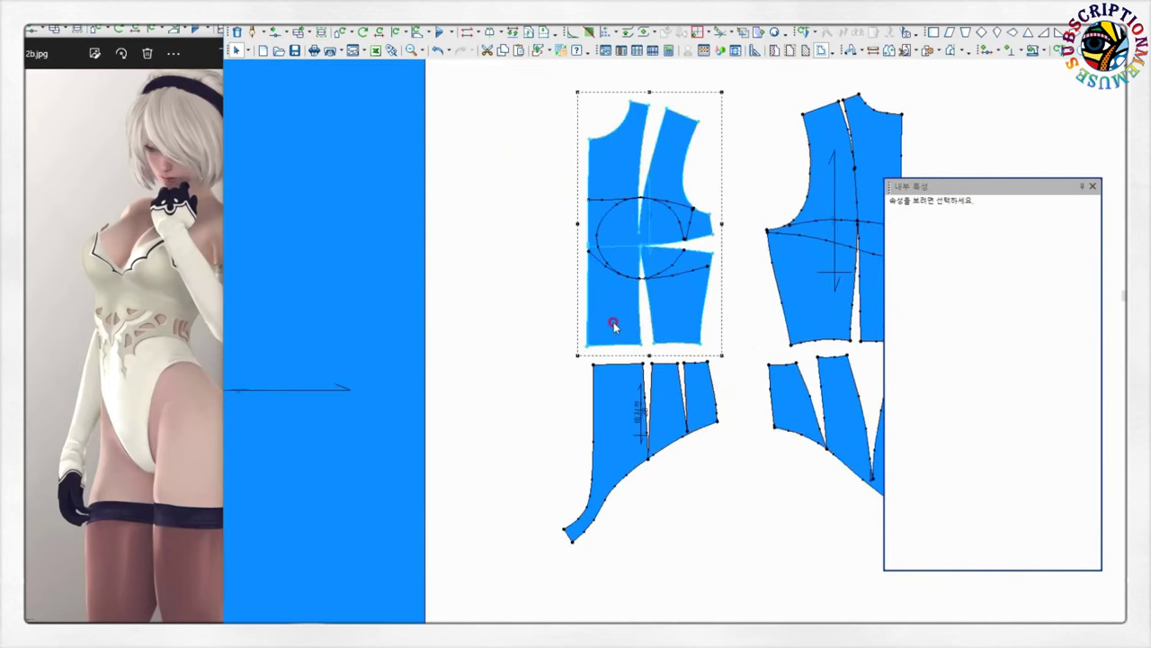
{"action": "scroll", "coordinate": [613, 325], "scroll_direction": "up", "scroll_amount": 1}
{"action": "left_click", "coordinate": [620, 388]}
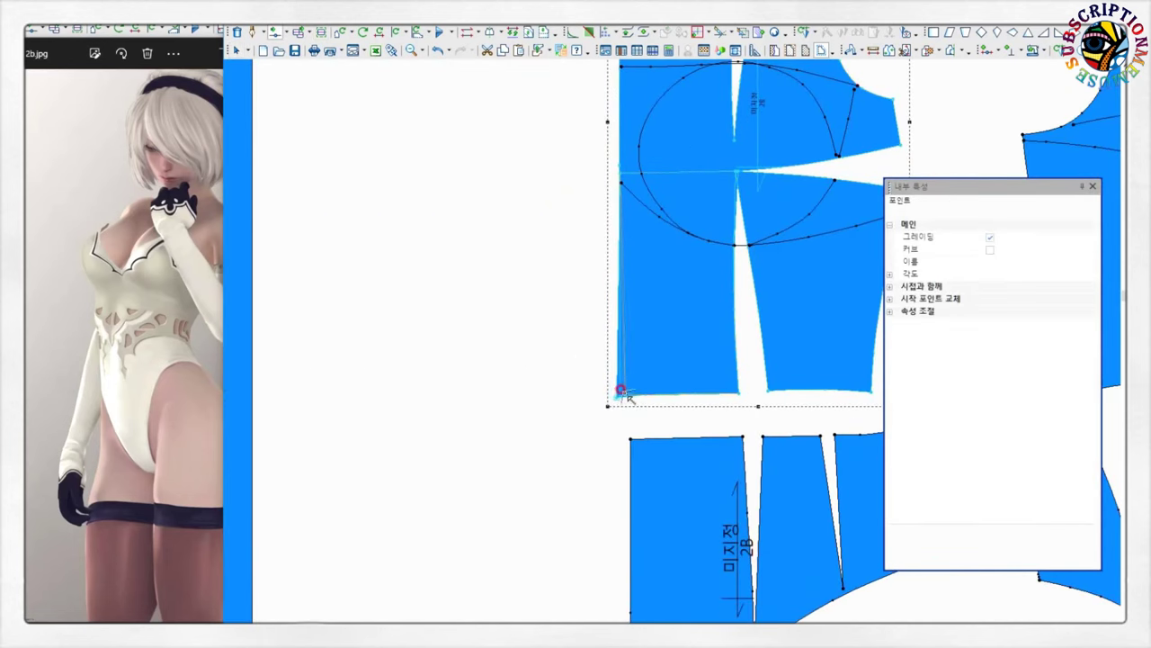
{"action": "scroll", "coordinate": [662, 376], "scroll_direction": "down", "scroll_amount": 1}
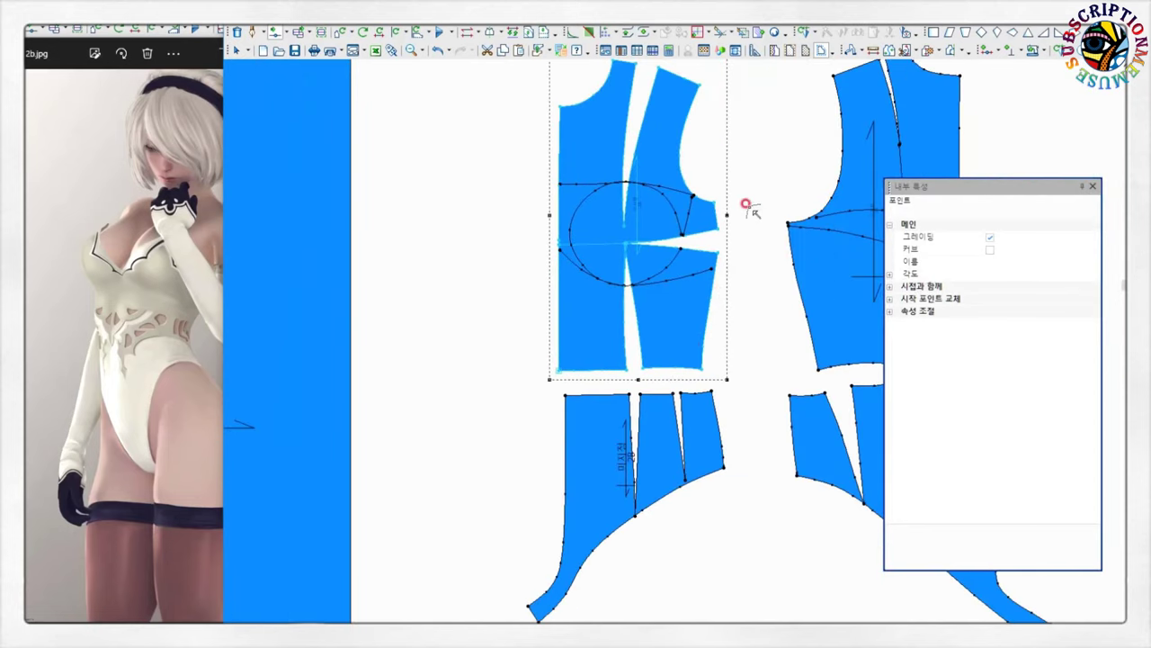
{"action": "scroll", "coordinate": [745, 216], "scroll_direction": "down", "scroll_amount": 1}
{"action": "scroll", "coordinate": [673, 268], "scroll_direction": "down", "scroll_amount": 1}
{"action": "left_click", "coordinate": [633, 265]}
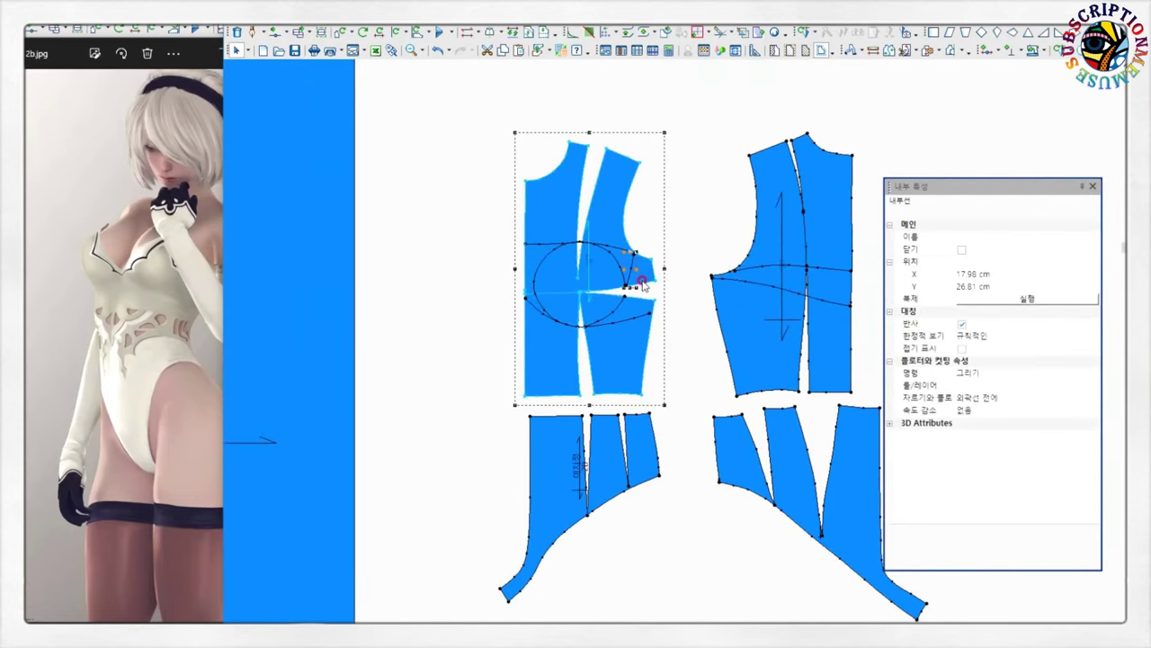
{"action": "key", "text": "Escape"}
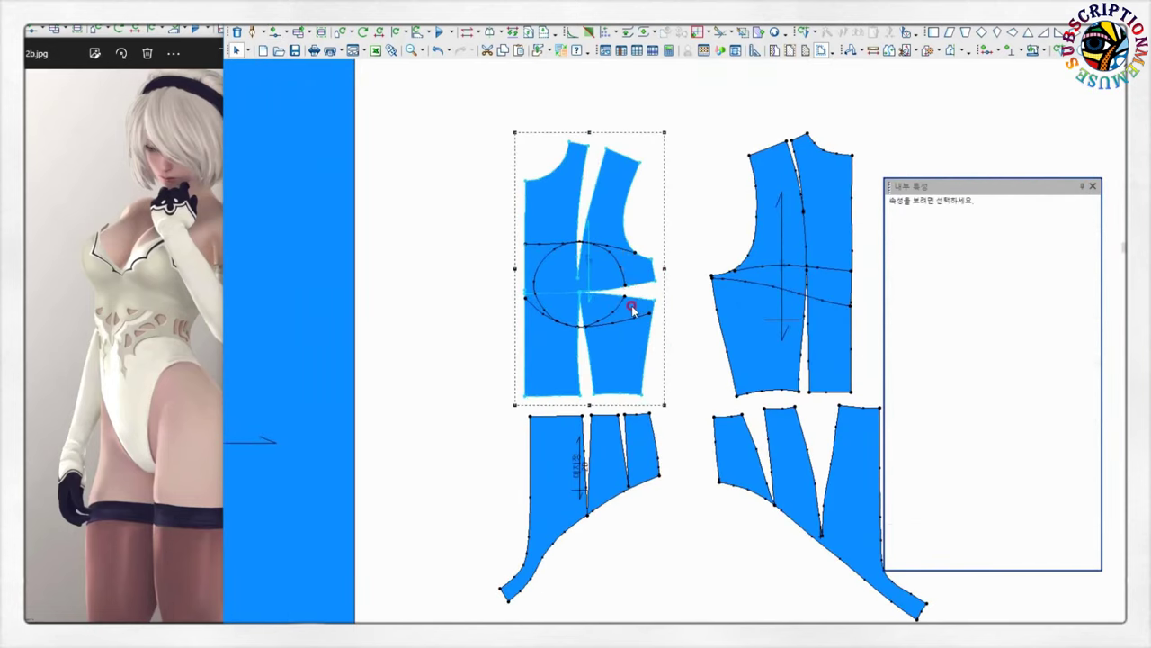
{"action": "scroll", "coordinate": [536, 259], "scroll_direction": "up", "scroll_amount": 2}
{"action": "left_click", "coordinate": [621, 310]}
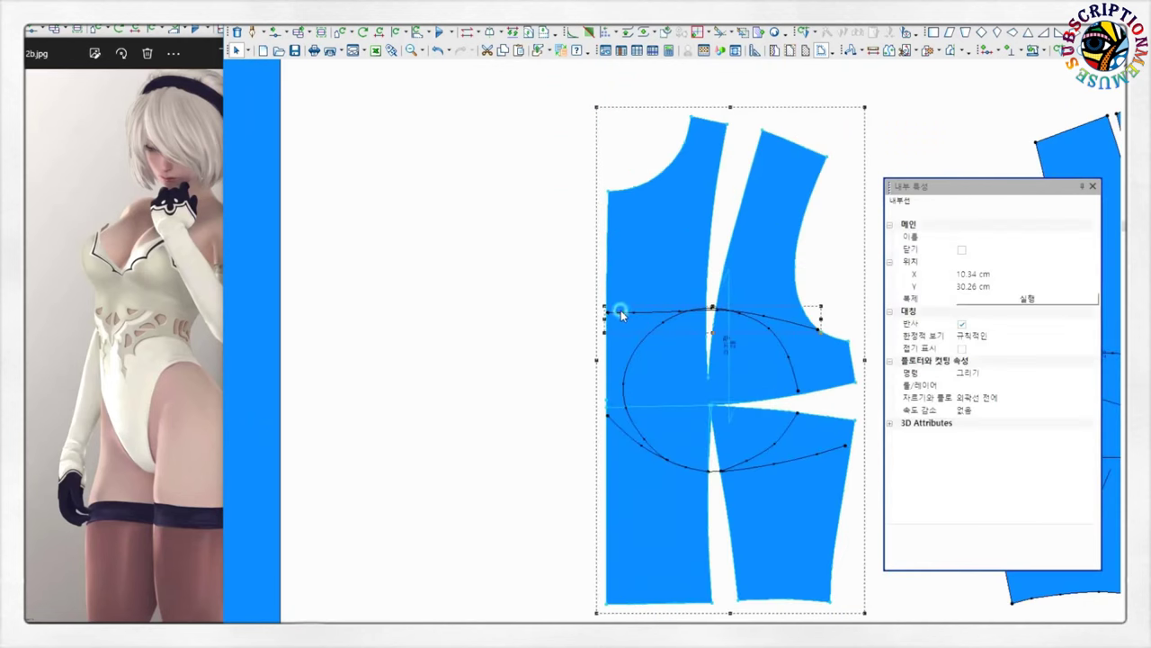
{"action": "scroll", "coordinate": [669, 324], "scroll_direction": "down", "scroll_amount": 1}
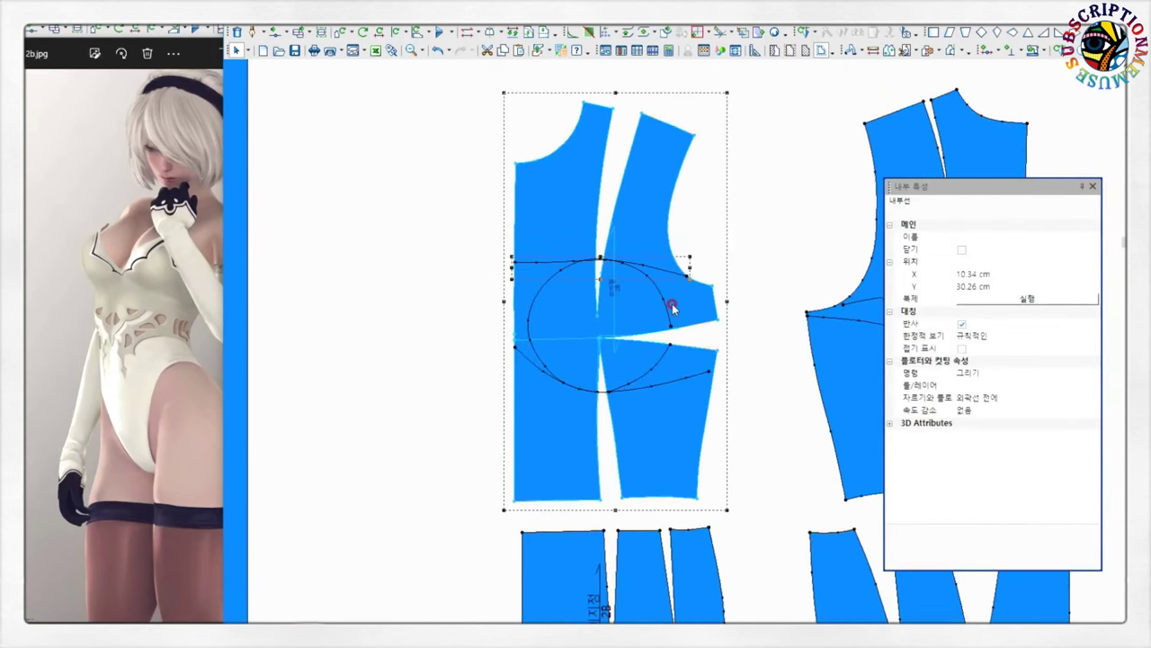
{"action": "key", "text": "Escape"}
{"action": "scroll", "coordinate": [674, 269], "scroll_direction": "down", "scroll_amount": 2}
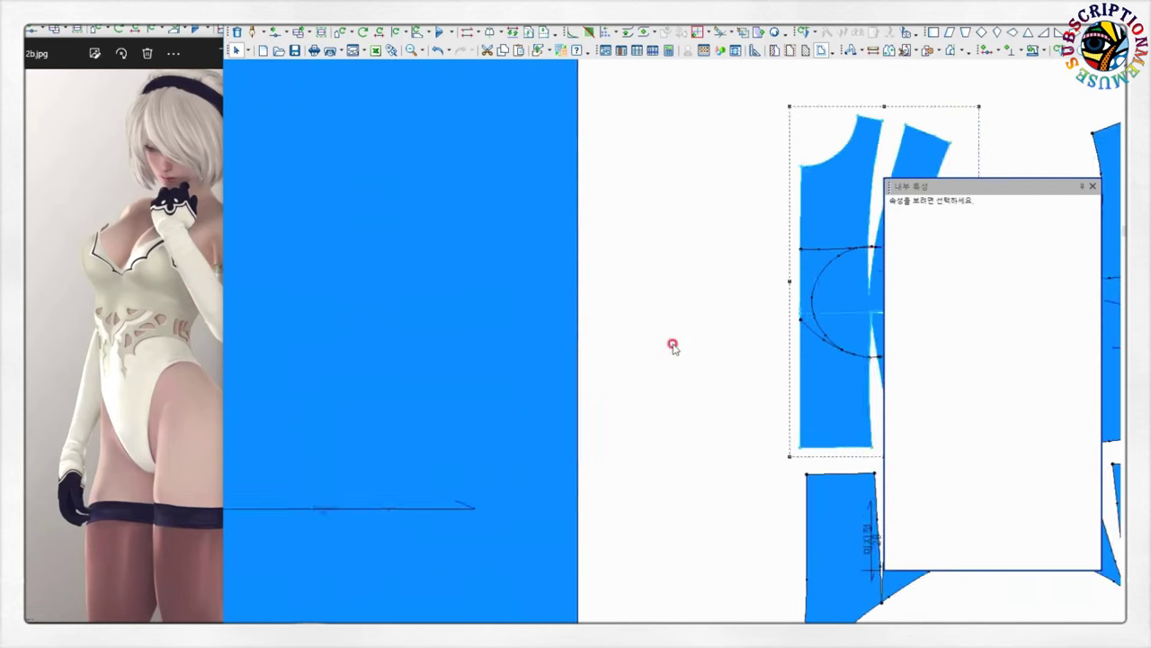
{"action": "scroll", "coordinate": [670, 330], "scroll_direction": "down", "scroll_amount": 3}
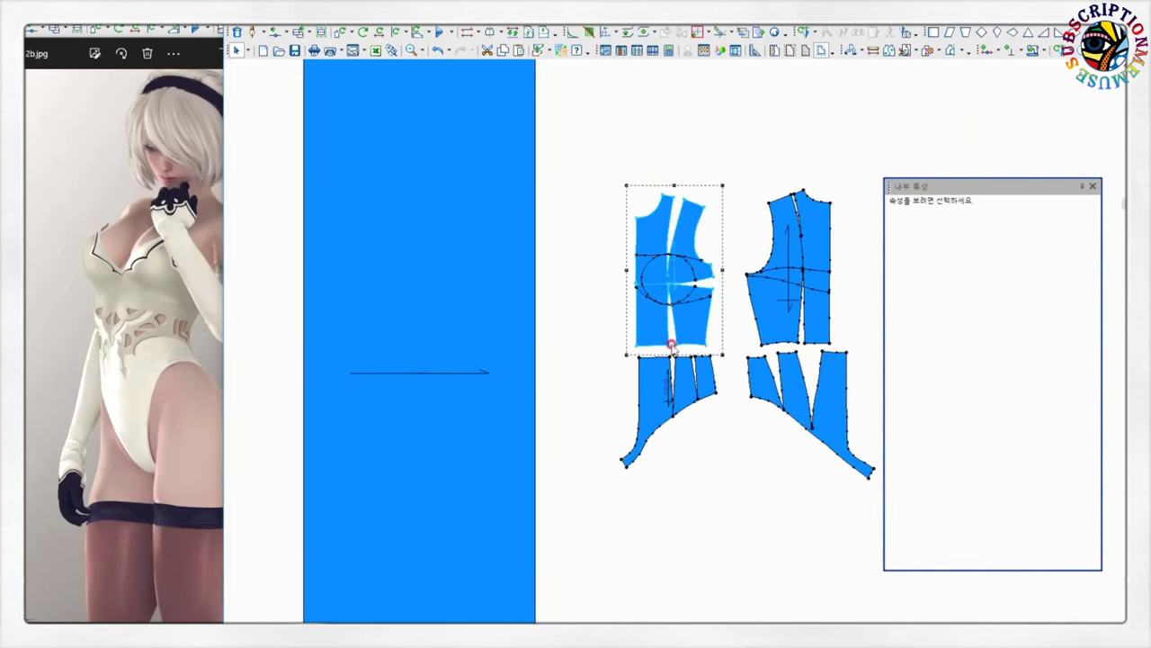
{"action": "scroll", "coordinate": [671, 329], "scroll_direction": "up", "scroll_amount": 2}
{"action": "left_click", "coordinate": [136, 328]}
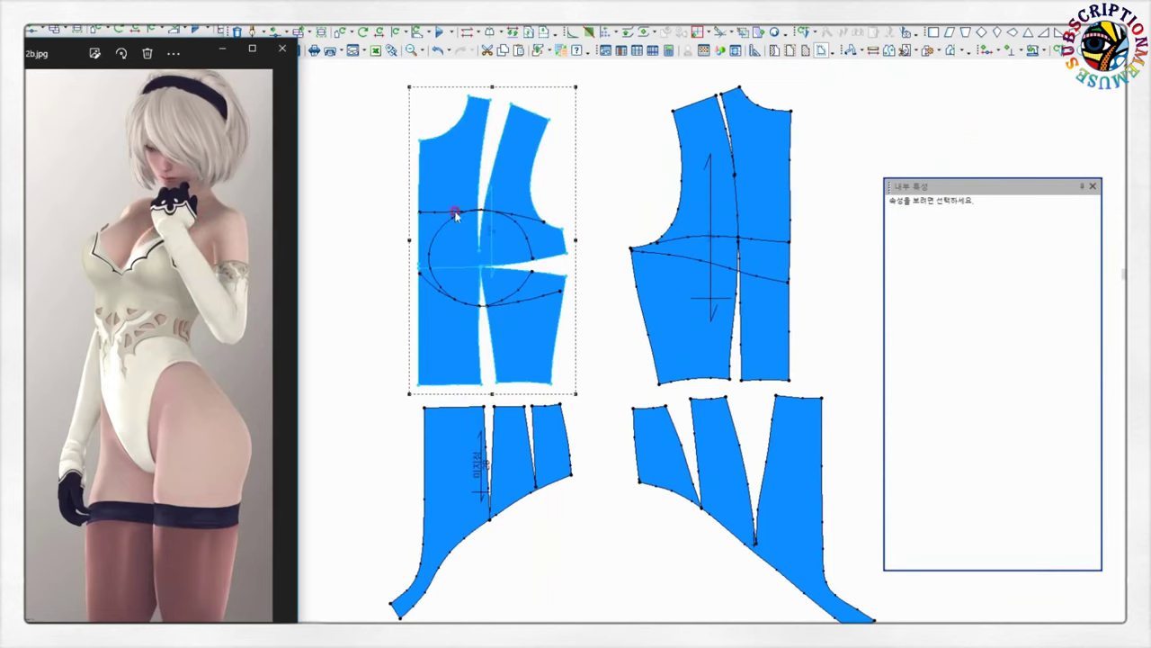
{"action": "left_click", "coordinate": [378, 249]}
{"action": "scroll", "coordinate": [671, 273], "scroll_direction": "up", "scroll_amount": 2}
{"action": "scroll", "coordinate": [671, 273], "scroll_direction": "up", "scroll_amount": 1}
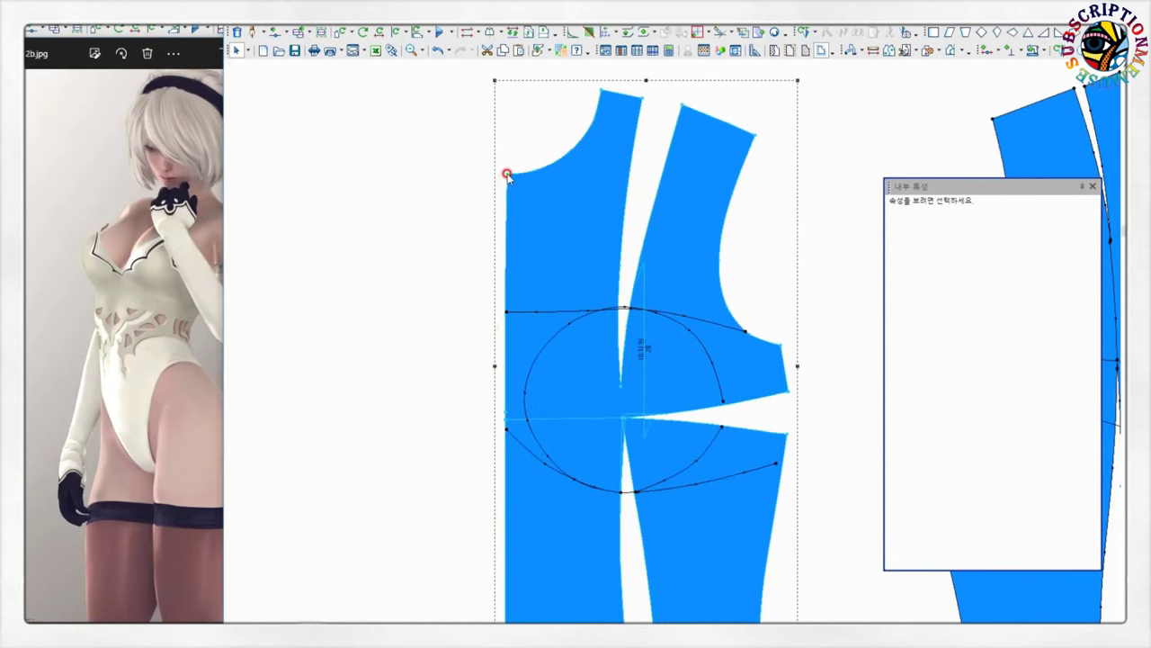
- Check the position of the point at the bodice's left edge, declining the prompt
{"action": "left_click", "coordinate": [506, 317]}
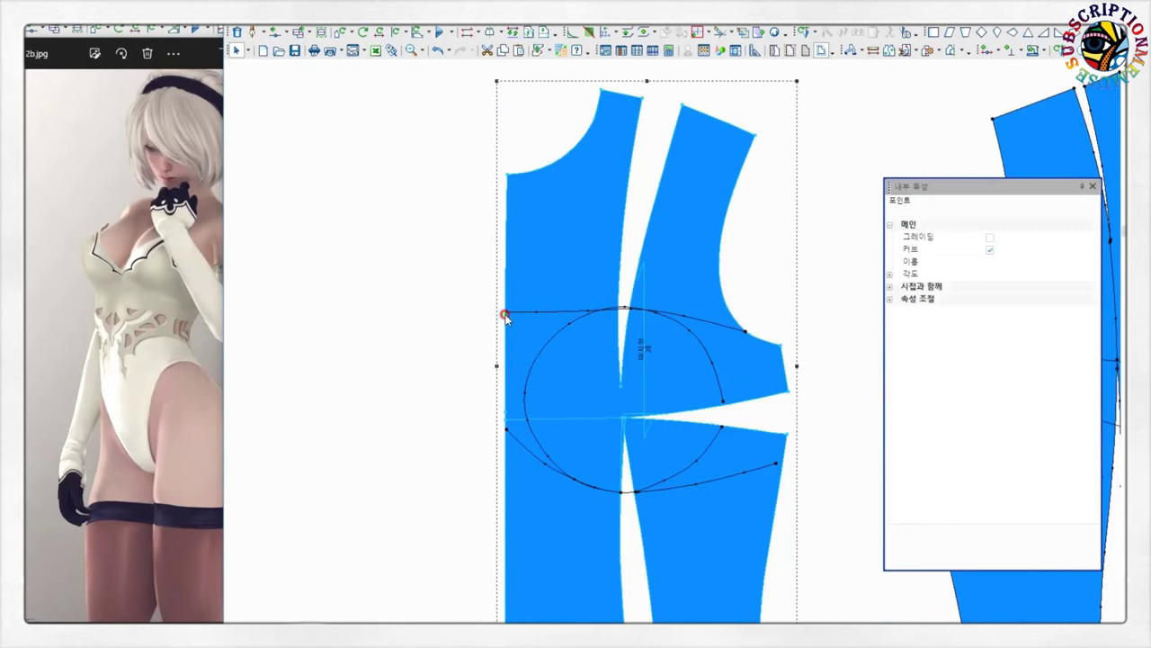
{"action": "double_click", "coordinate": [505, 317]}
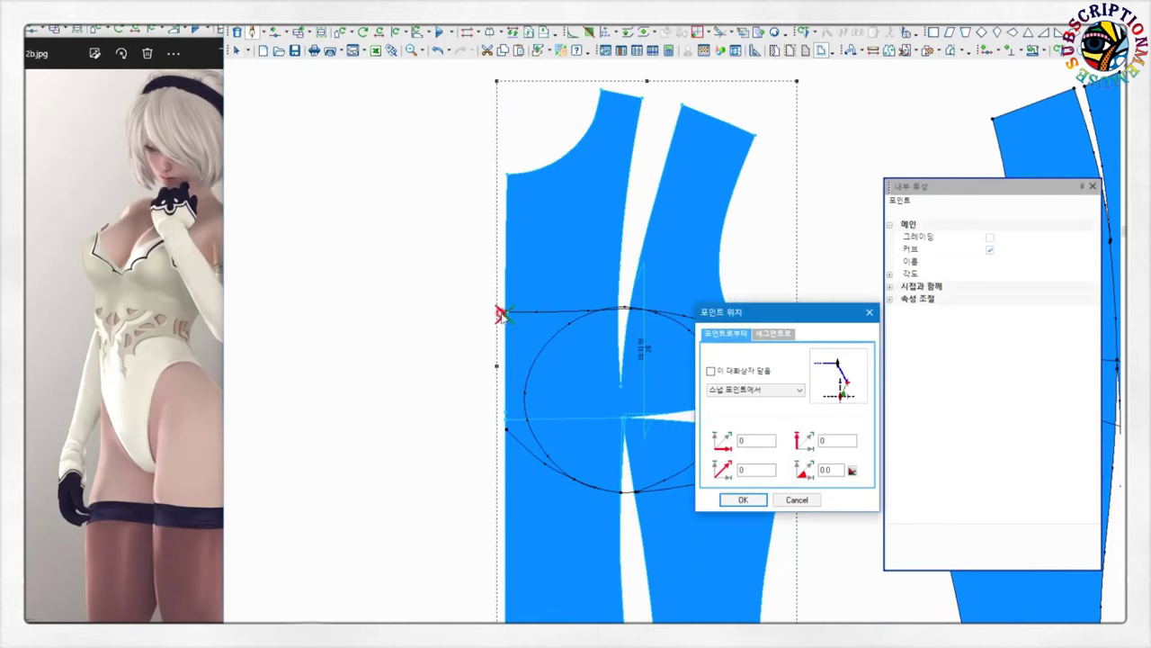
{"action": "left_click", "coordinate": [805, 500]}
{"action": "left_click", "coordinate": [735, 358]}
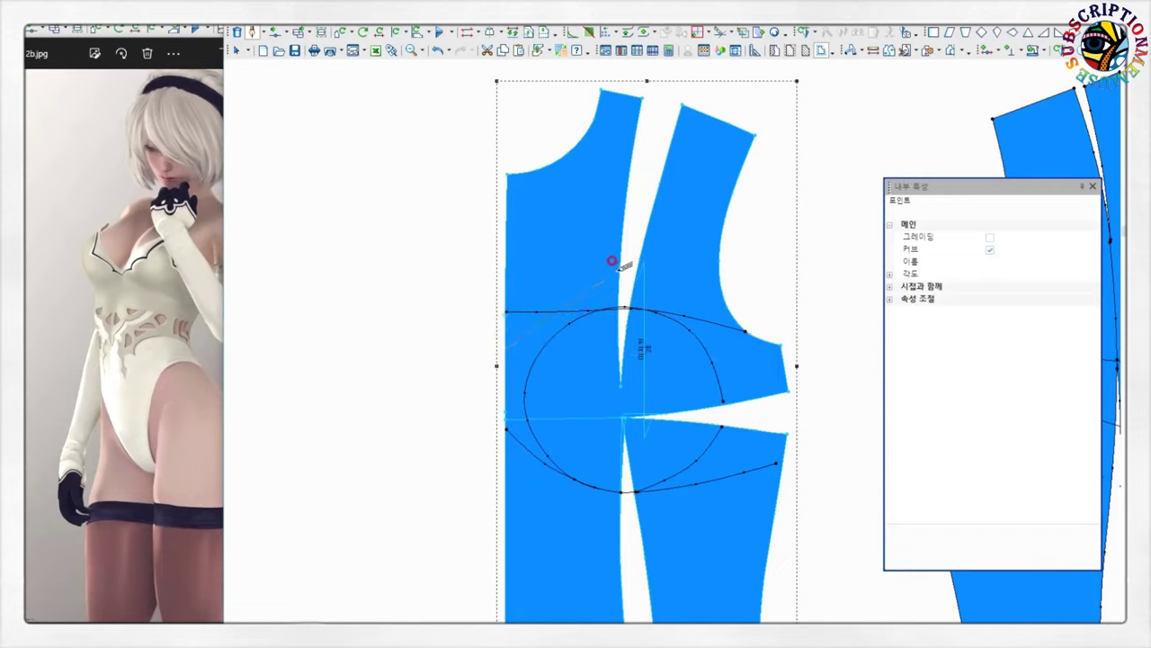
- Draw a new line from the dart point across the bust to the armhole
{"action": "left_click", "coordinate": [620, 284]}
{"action": "key", "text": "Return"}
{"action": "key", "text": "Return"}
{"action": "right_click", "coordinate": [432, 244]}
{"action": "left_click", "coordinate": [432, 245]}
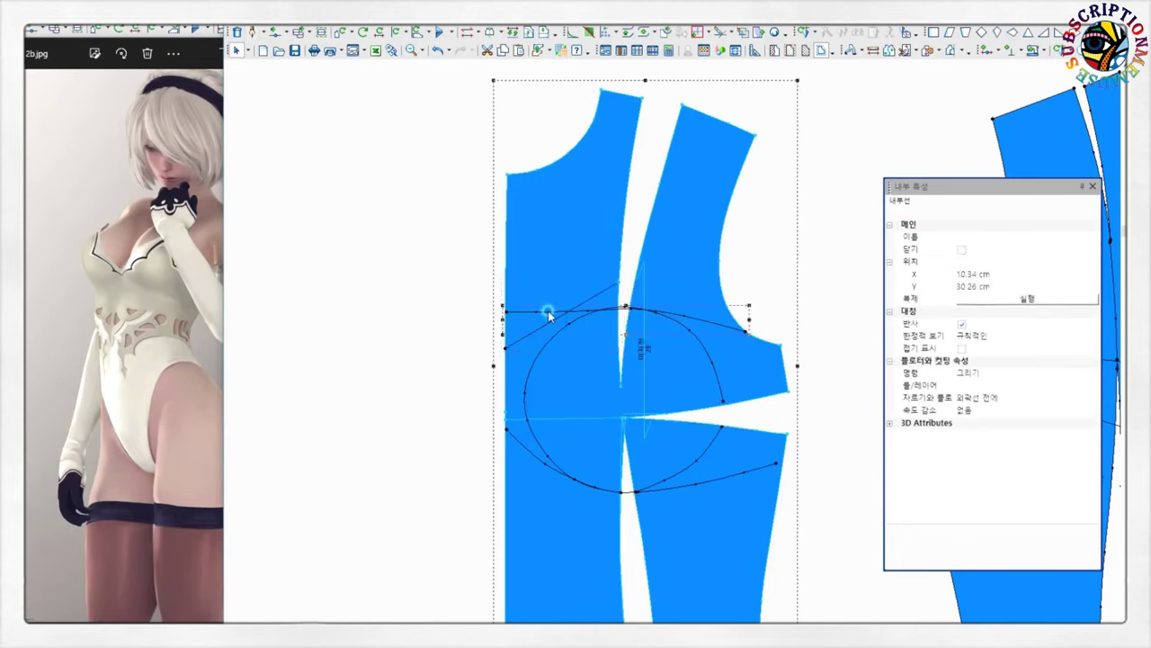
{"action": "left_click", "coordinate": [634, 278]}
{"action": "key", "text": "Return"}
{"action": "left_click", "coordinate": [732, 359]}
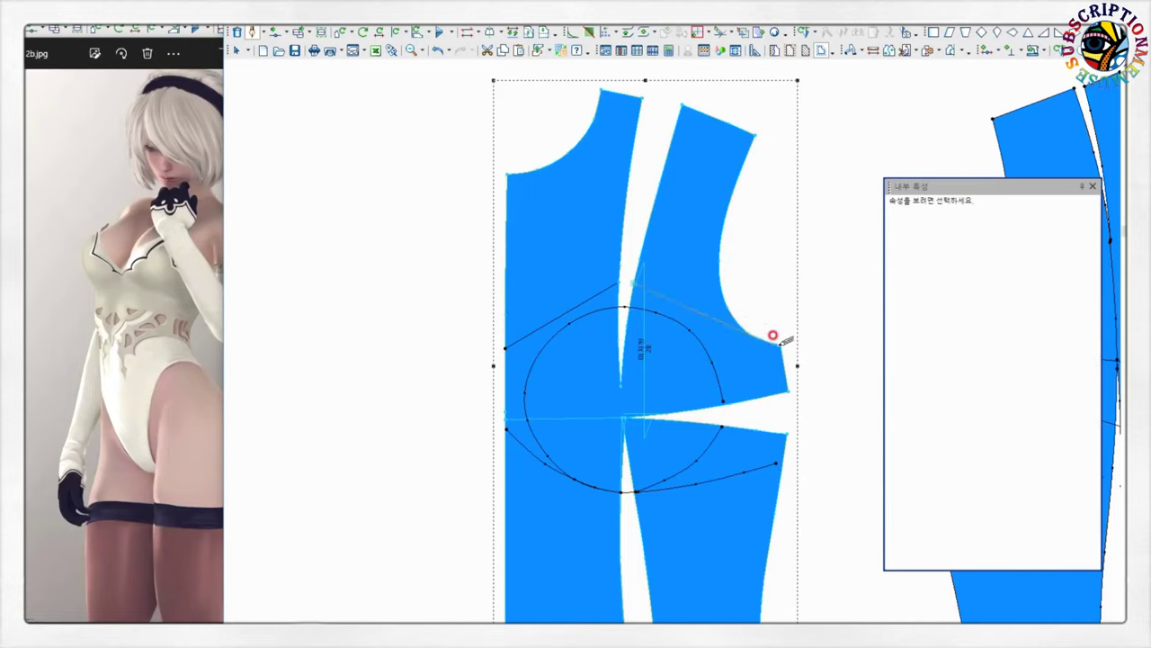
{"action": "left_click", "coordinate": [746, 322]}
{"action": "key", "text": "Return"}
{"action": "right_click", "coordinate": [699, 248]}
{"action": "left_click", "coordinate": [742, 306]}
- Convert the new line's points to curve points and smooth its bend
{"action": "left_click", "coordinate": [764, 301]}
{"action": "key", "text": "Return"}
{"action": "left_click", "coordinate": [989, 250]}
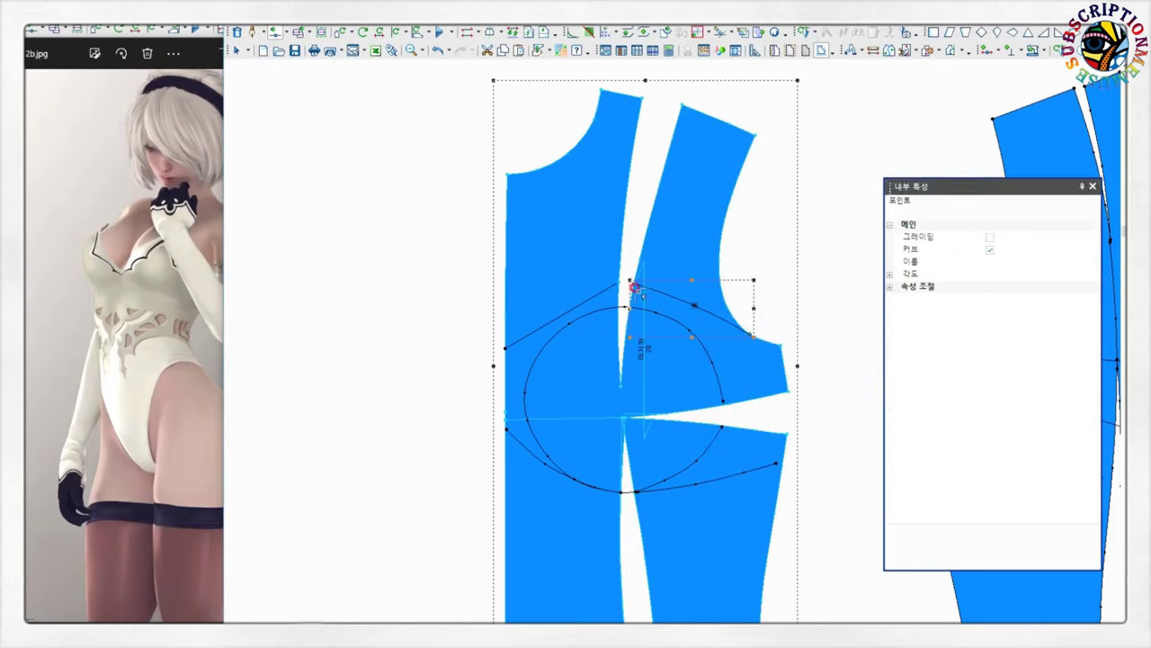
{"action": "left_click", "coordinate": [989, 250]}
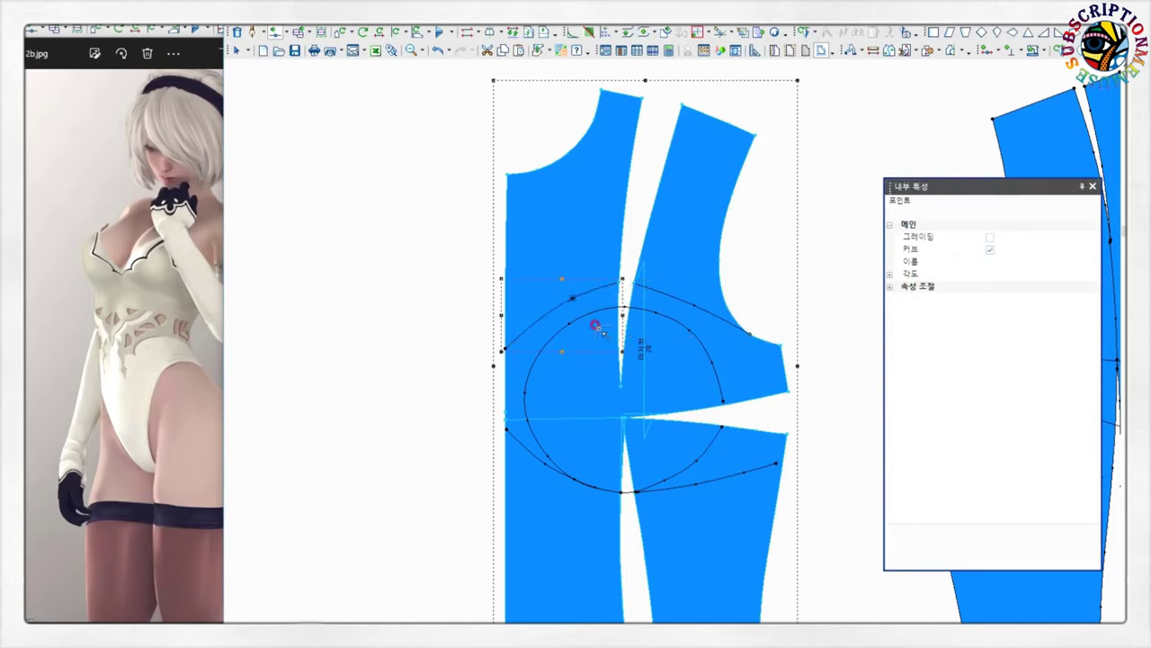
{"action": "left_click", "coordinate": [573, 325]}
{"action": "left_click", "coordinate": [523, 330]}
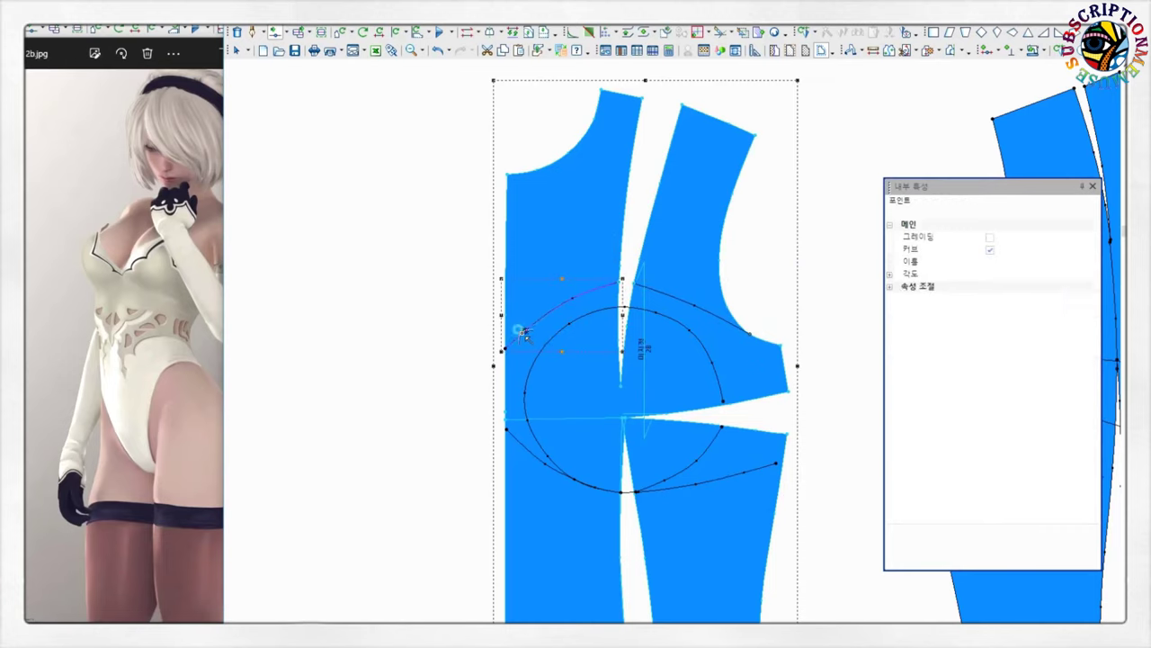
{"action": "left_click", "coordinate": [731, 235]}
- Delete the ellipse guide curve
{"action": "left_click", "coordinate": [664, 316]}
{"action": "key", "text": "Delete"}
{"action": "scroll", "coordinate": [673, 342], "scroll_direction": "down", "scroll_amount": 2}
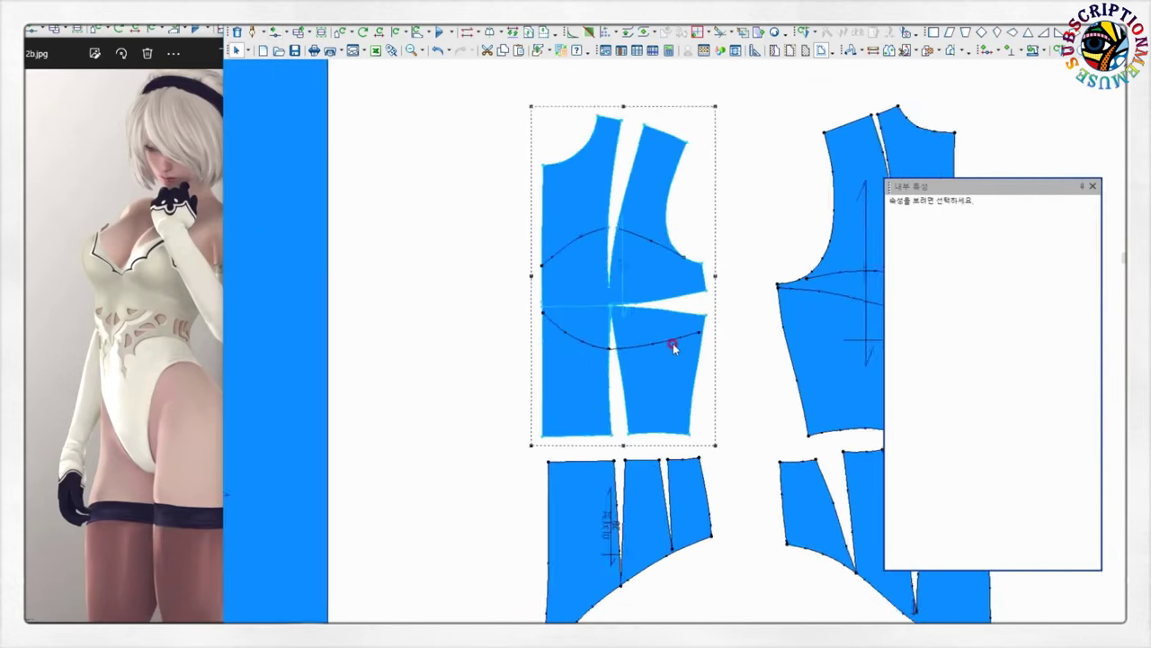
- Bring the bodice pieces into view and click around the left bodice
{"action": "scroll", "coordinate": [672, 342], "scroll_direction": "up", "scroll_amount": 2}
{"action": "mouse_move", "coordinate": [673, 342]}
{"action": "middle_mouse_down"}
{"action": "mouse_move", "coordinate": [681, 252]}
{"action": "mouse_move", "coordinate": [666, 333]}
{"action": "middle_mouse_up"}
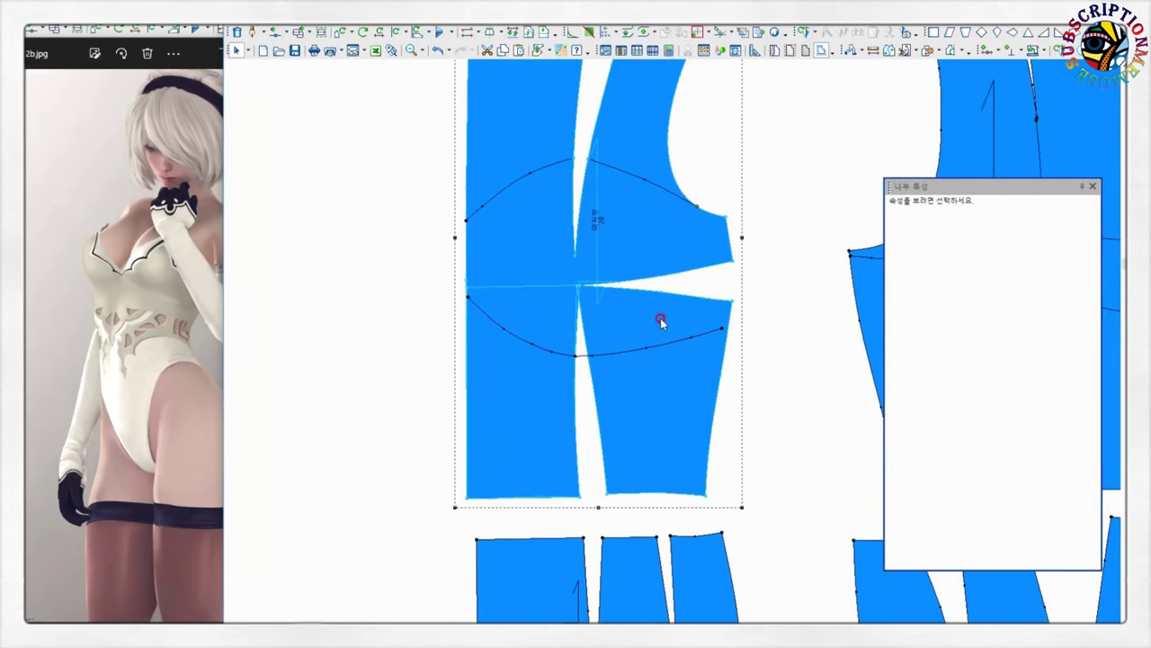
{"action": "left_click", "coordinate": [473, 294]}
{"action": "left_click", "coordinate": [470, 288]}
{"action": "left_click", "coordinate": [465, 303]}
{"action": "left_click", "coordinate": [698, 382]}
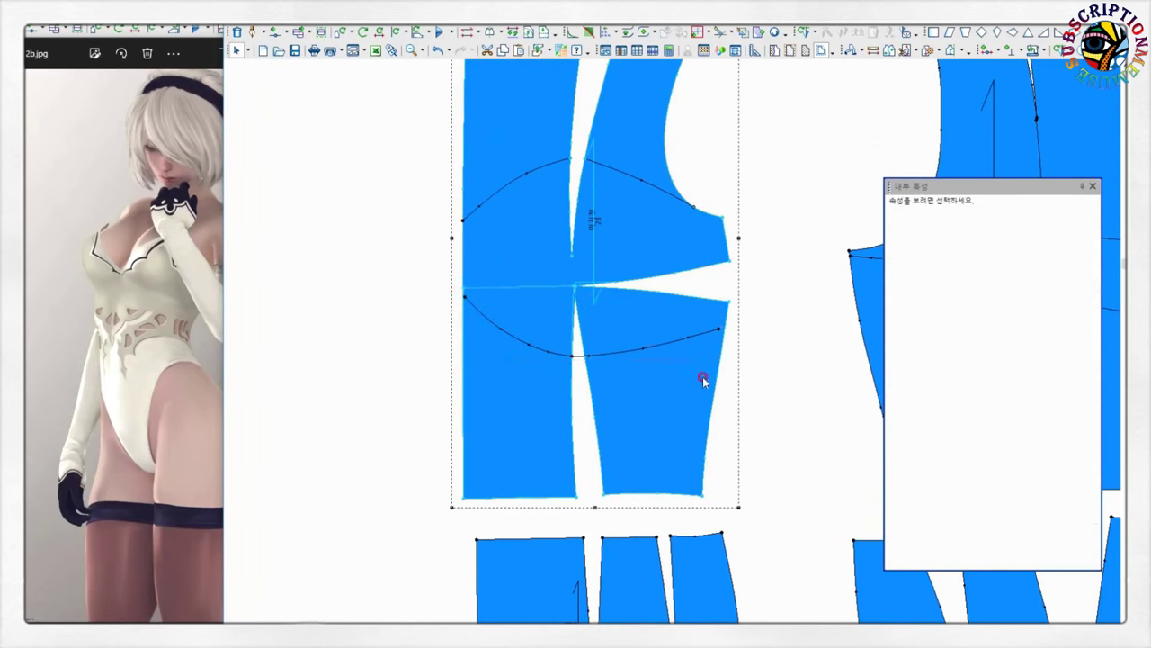
{"action": "scroll", "coordinate": [697, 383], "scroll_direction": "down", "scroll_amount": 2}
{"action": "scroll", "coordinate": [732, 301], "scroll_direction": "up", "scroll_amount": 1}
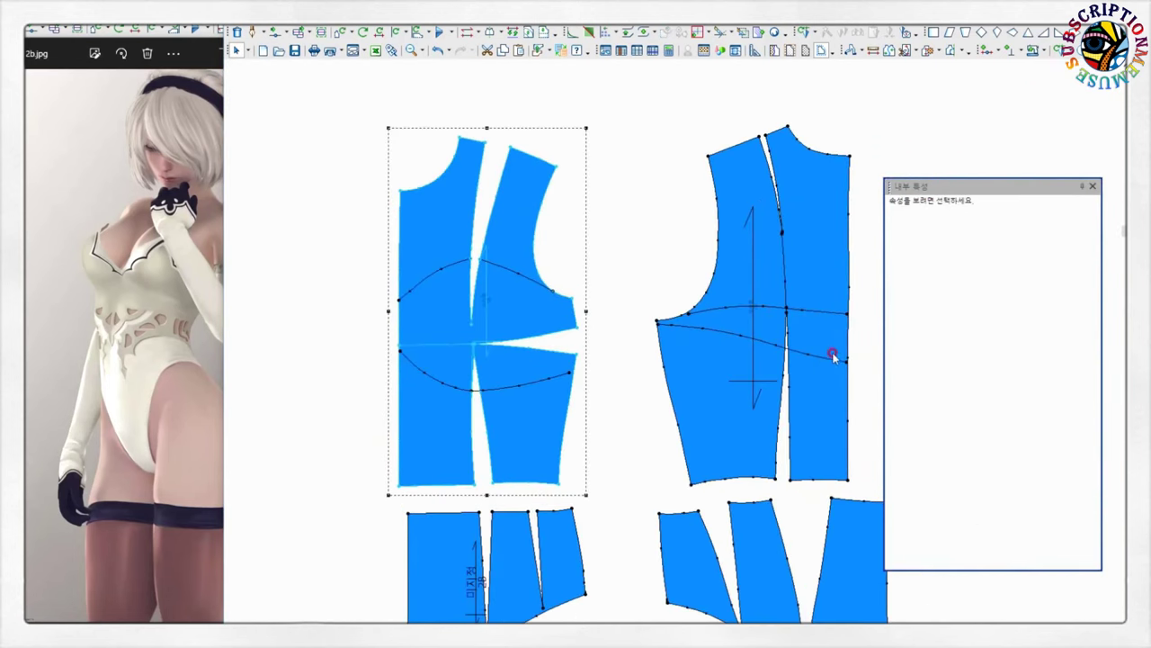
- Select the right bodice's armhole start point, then pan to show all pieces
{"action": "left_click", "coordinate": [820, 311]}
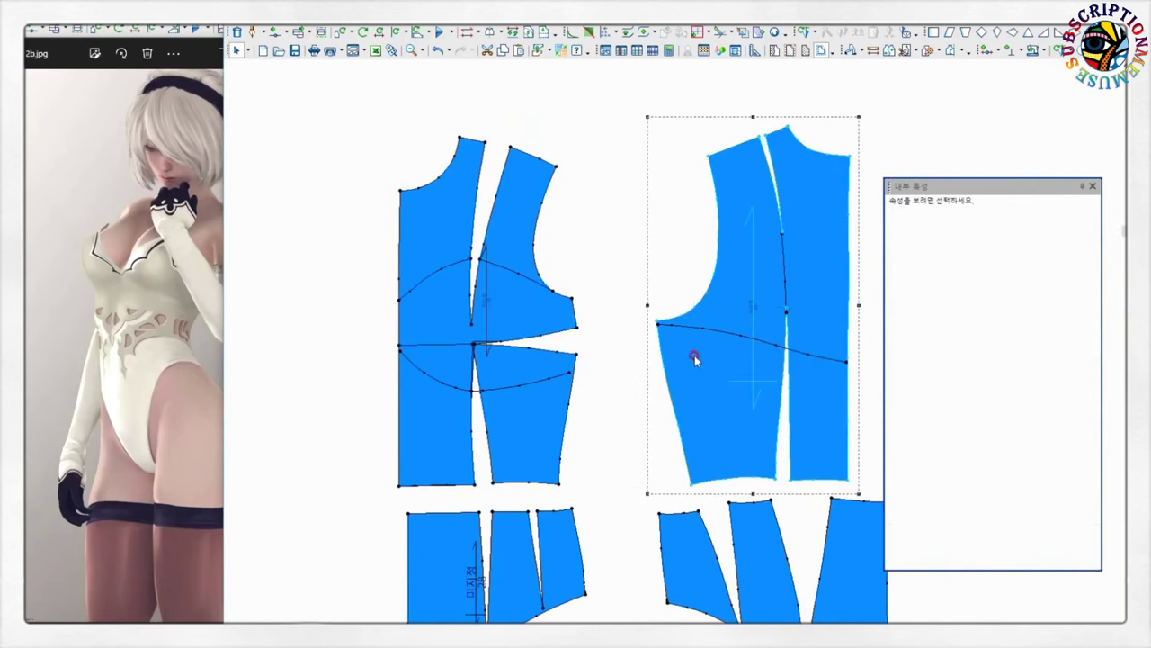
{"action": "scroll", "coordinate": [675, 347], "scroll_direction": "up", "scroll_amount": 2}
{"action": "scroll", "coordinate": [673, 348], "scroll_direction": "up", "scroll_amount": 1}
{"action": "left_click", "coordinate": [572, 331]}
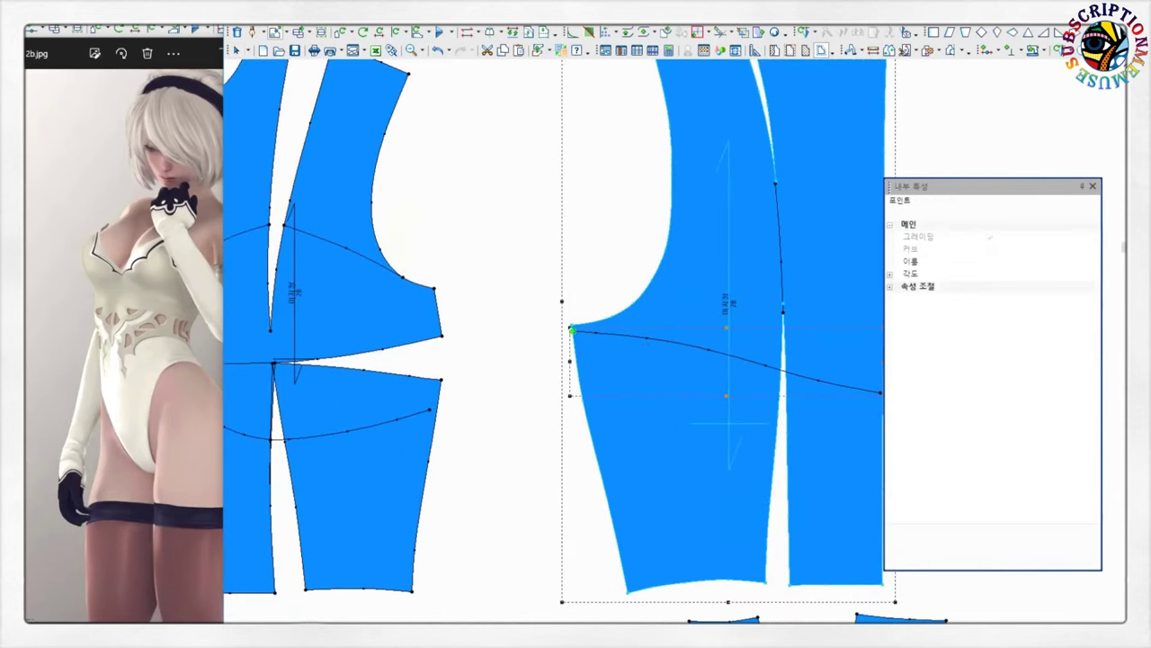
{"action": "key", "text": "Escape"}
{"action": "scroll", "coordinate": [398, 126], "scroll_direction": "down", "scroll_amount": 1}
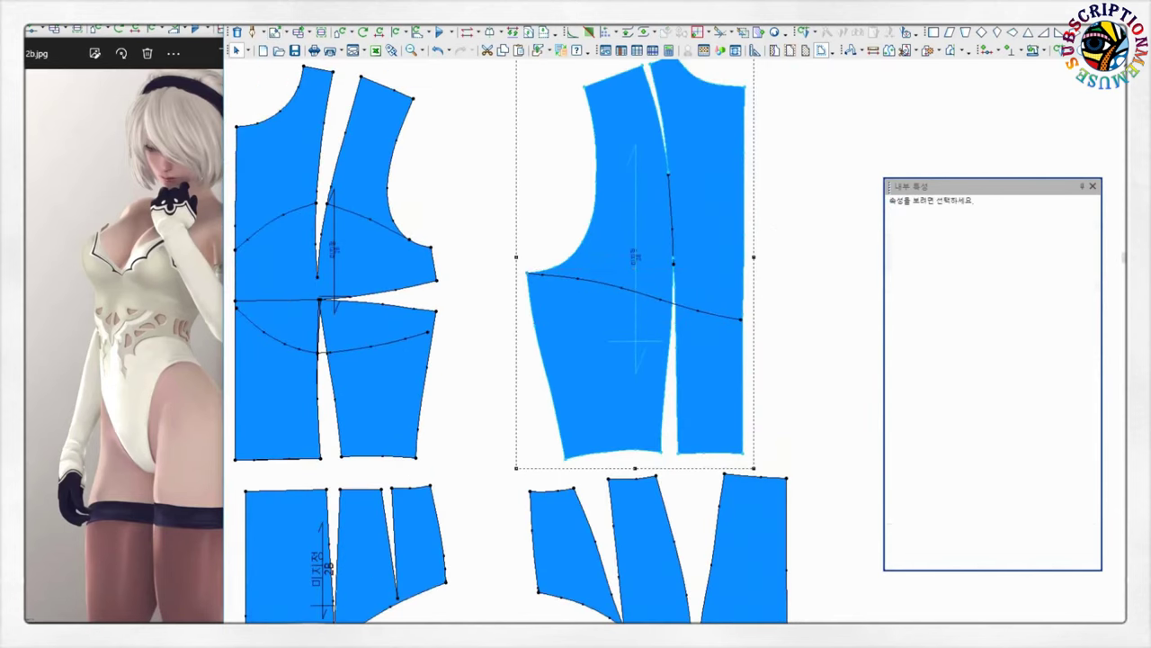
{"action": "scroll", "coordinate": [745, 358], "scroll_direction": "down", "scroll_amount": 1}
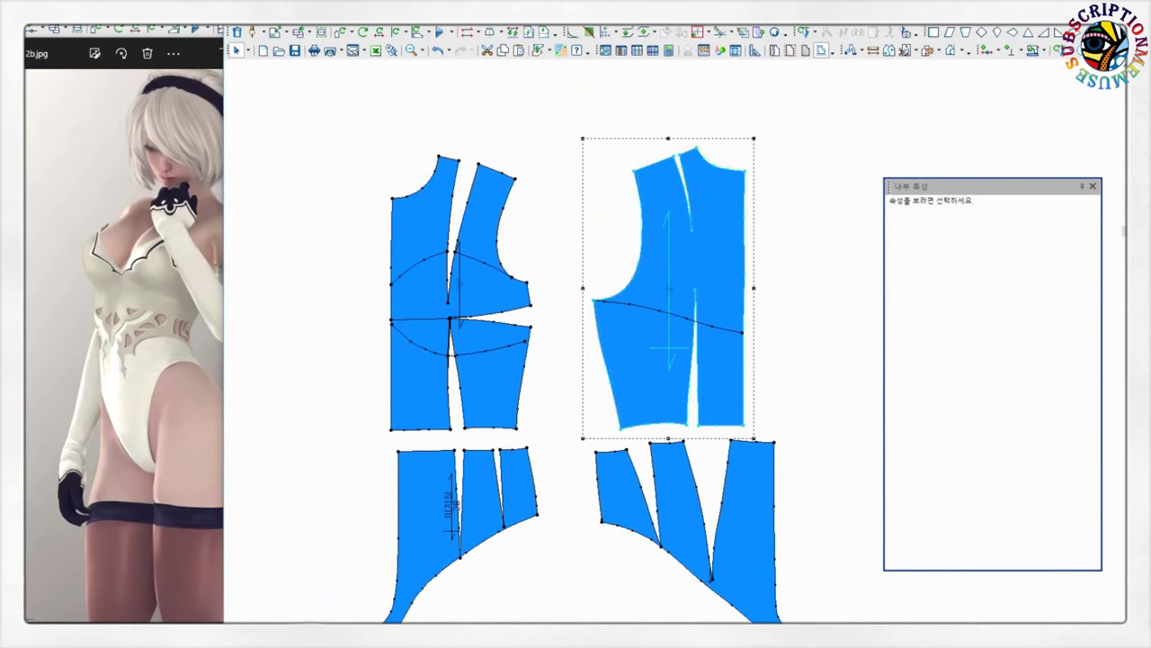
{"action": "middle_click_drag", "start_coordinate": [630, 360], "coordinate": [688, 261]}
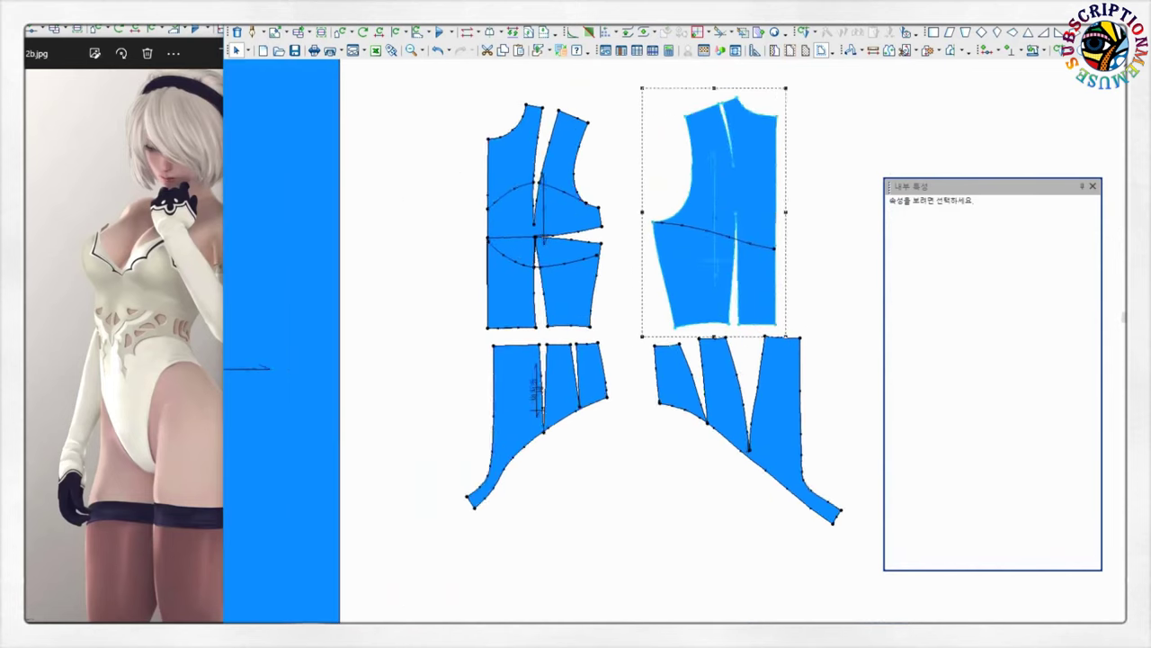
- Select the left bodice, glance at the pleat options, and save the pattern file
{"action": "scroll", "coordinate": [478, 567], "scroll_direction": "down", "scroll_amount": 1}
{"action": "left_click", "coordinate": [482, 314]}
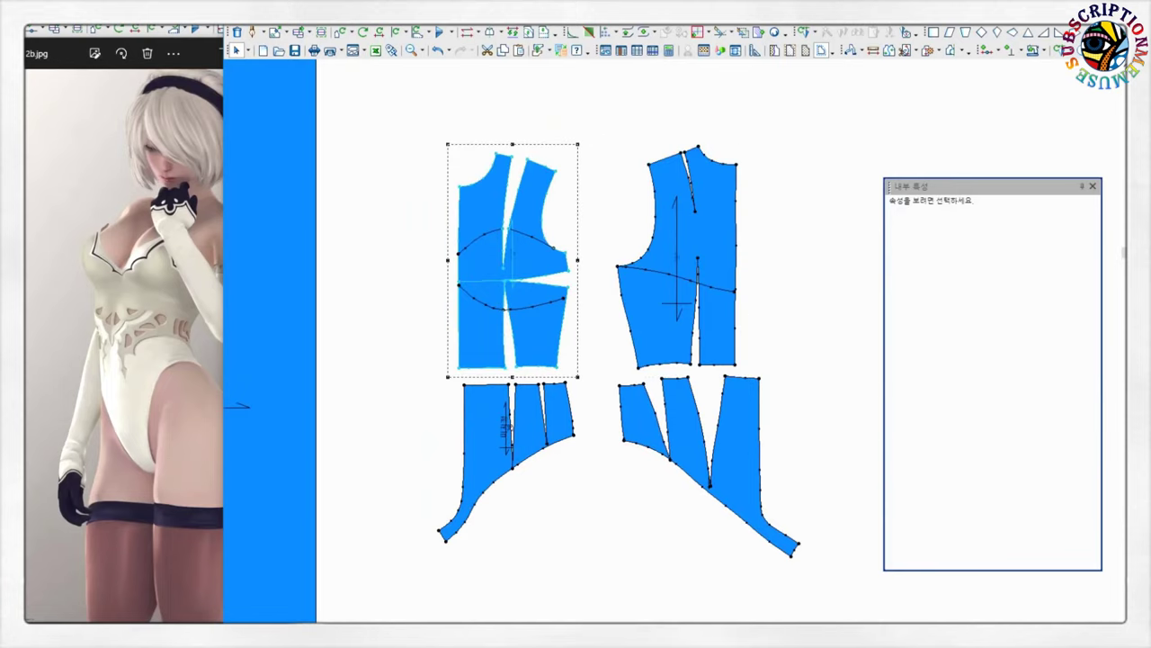
{"action": "scroll", "coordinate": [470, 279], "scroll_direction": "up", "scroll_amount": 4}
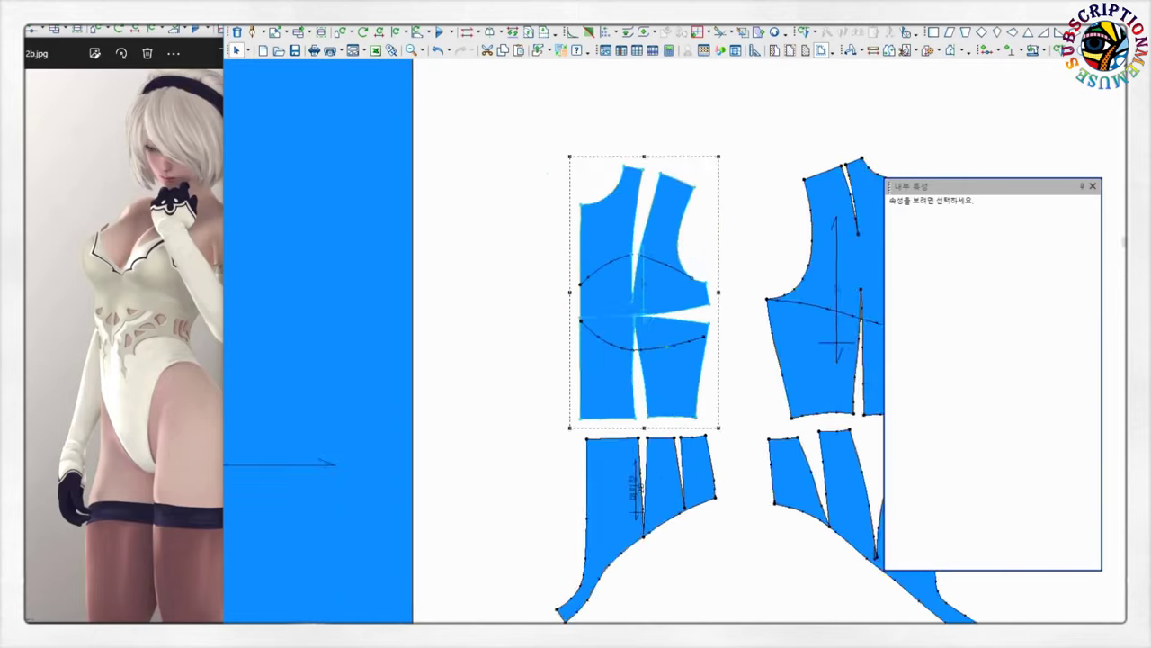
{"action": "scroll", "coordinate": [648, 342], "scroll_direction": "down", "scroll_amount": 4}
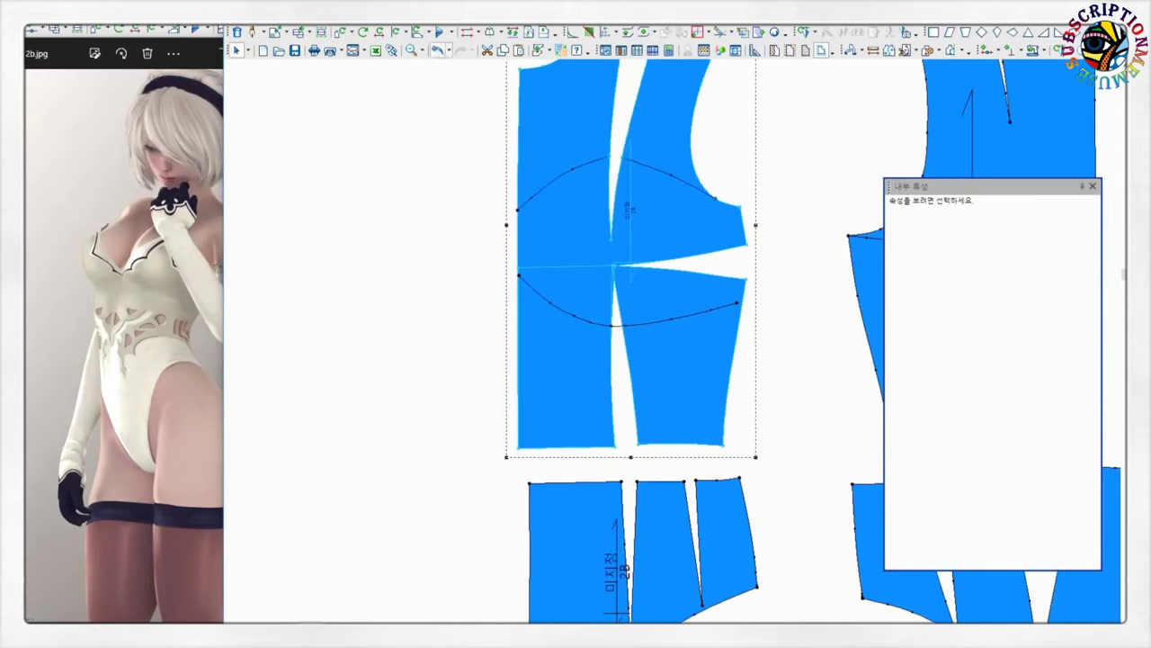
{"action": "left_click", "coordinate": [454, 20]}
{"action": "key", "text": "Escape"}
{"action": "scroll", "coordinate": [630, 342], "scroll_direction": "down", "scroll_amount": 2}
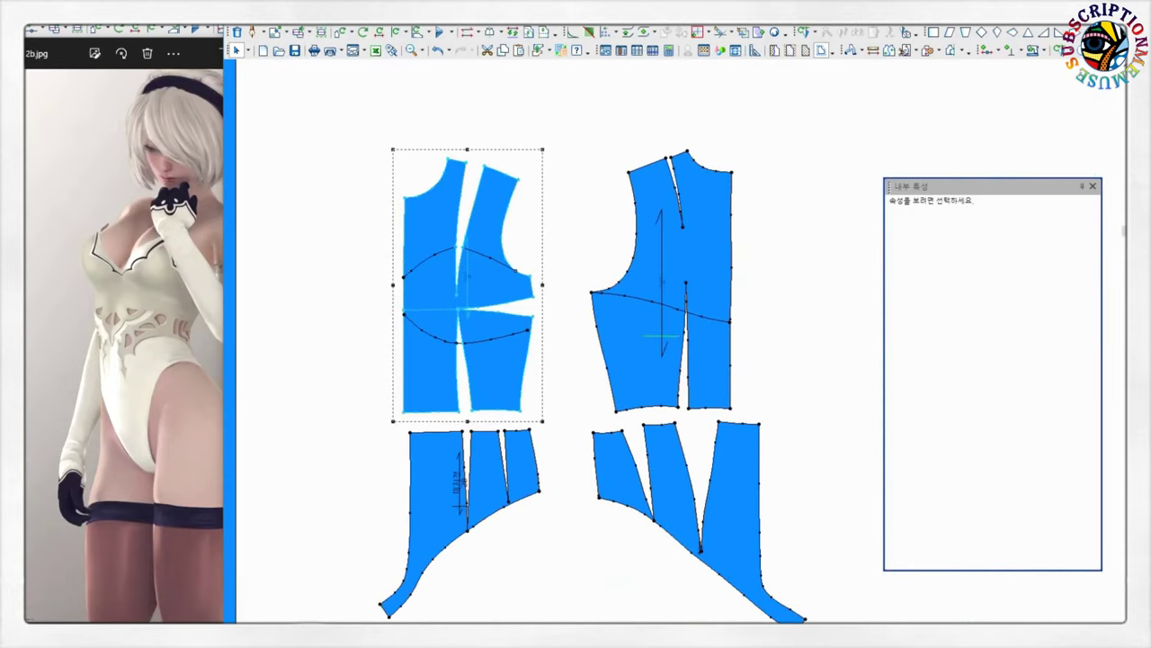
{"action": "left_click", "coordinate": [295, 50]}
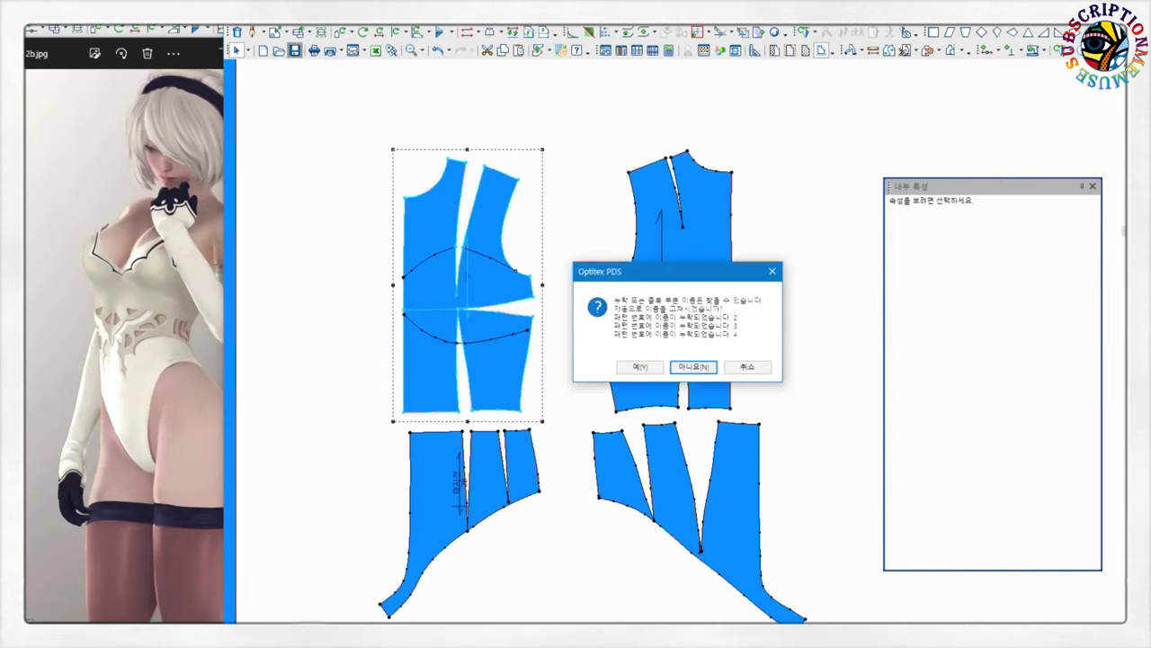
- Accept the piece-renaming prompt and lay the front bodice over the reference photo
{"action": "left_click", "coordinate": [693, 367]}
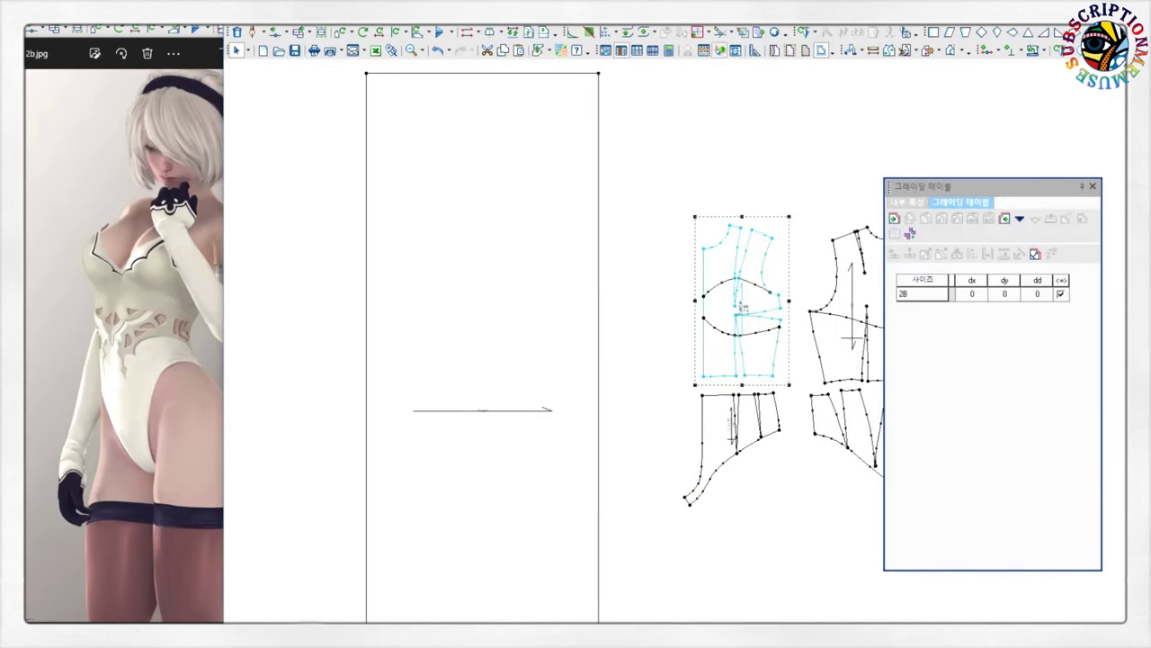
{"action": "left_click_drag", "start_coordinate": [746, 346], "coordinate": [571, 346]}
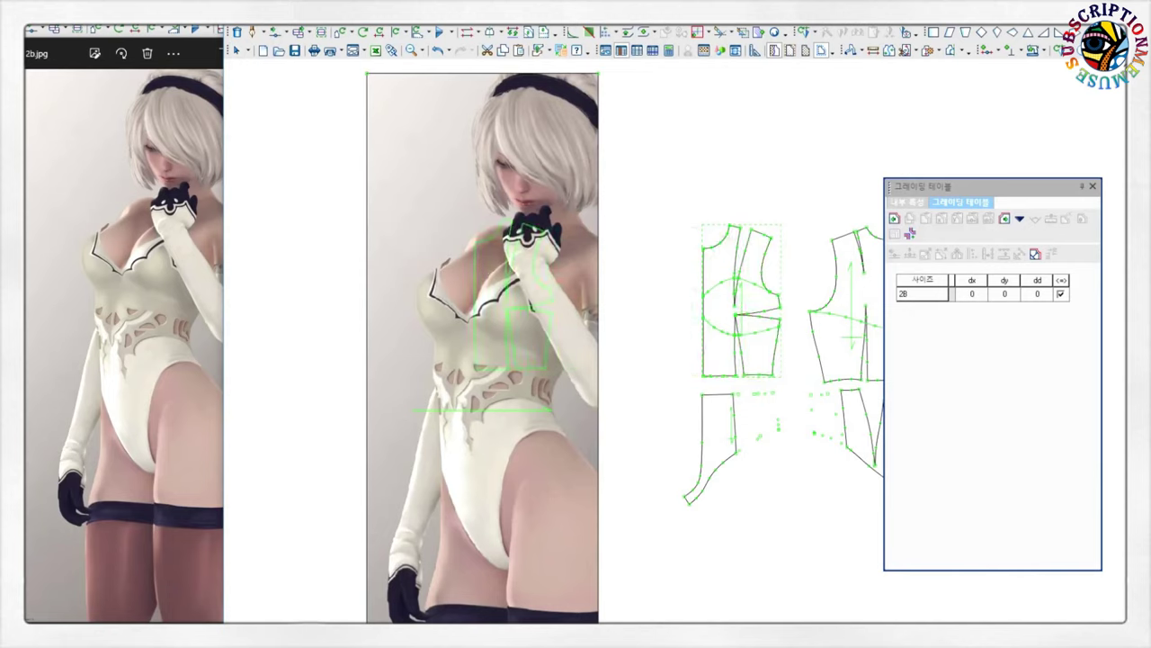
{"action": "left_click_drag", "start_coordinate": [569, 346], "coordinate": [519, 347]}
{"action": "left_click_drag", "start_coordinate": [513, 302], "coordinate": [742, 320]}
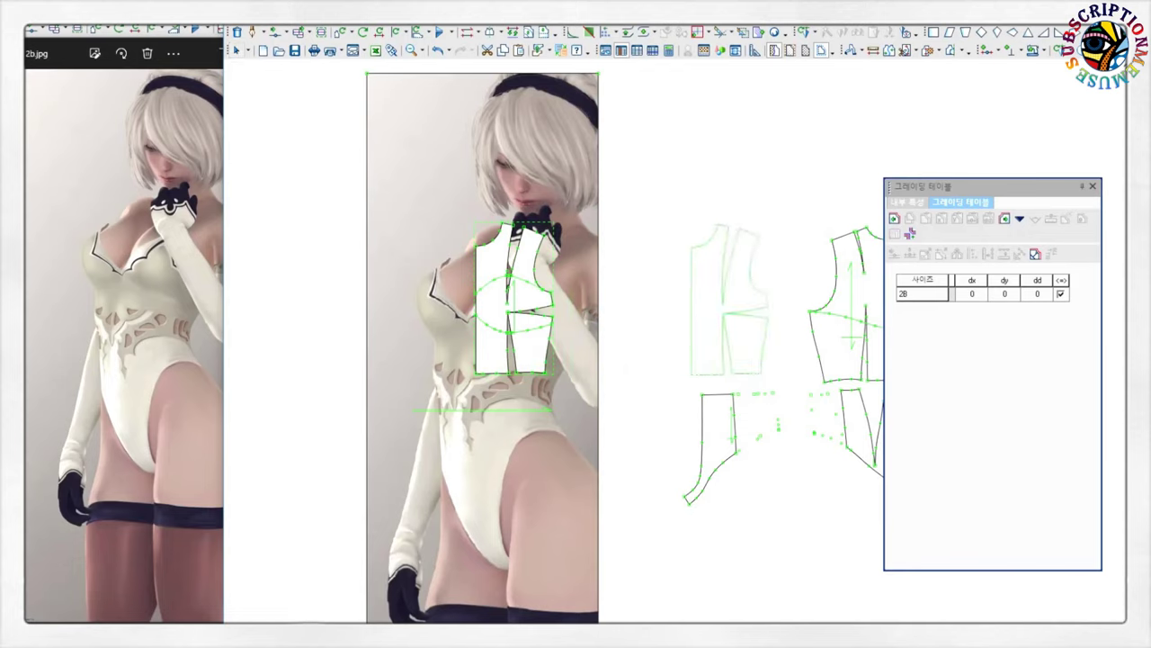
- Align the hip piece over the photo's hip area
{"action": "left_click_drag", "start_coordinate": [733, 446], "coordinate": [681, 446]}
{"action": "left_click_drag", "start_coordinate": [742, 319], "coordinate": [504, 302]}
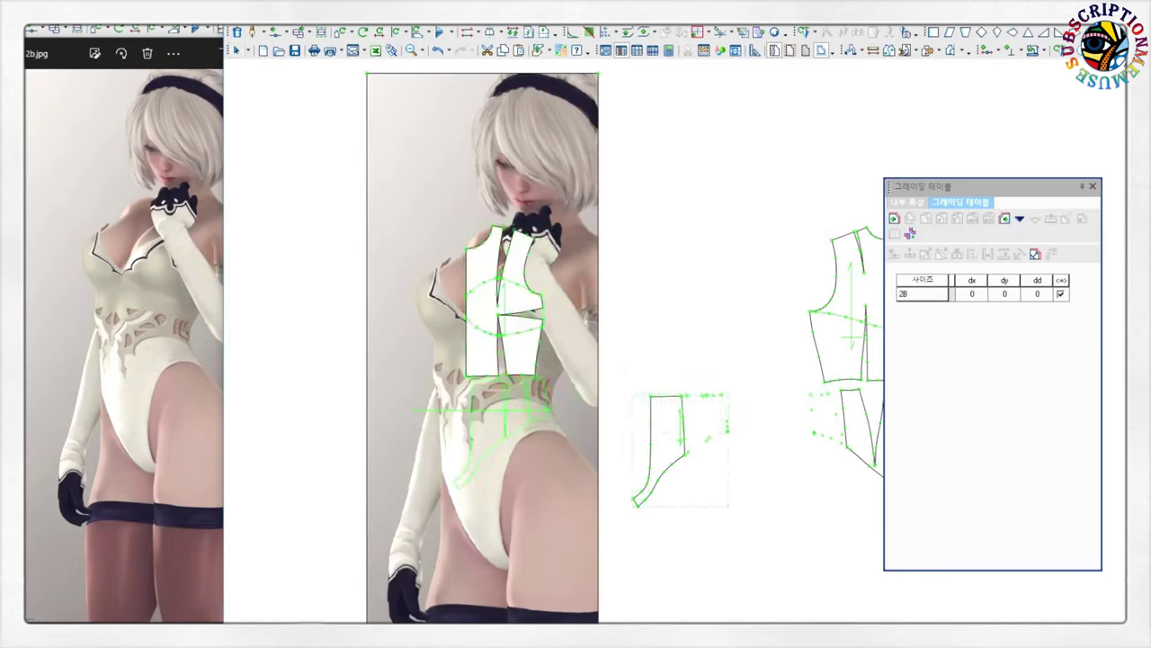
{"action": "left_click_drag", "start_coordinate": [505, 409], "coordinate": [501, 406]}
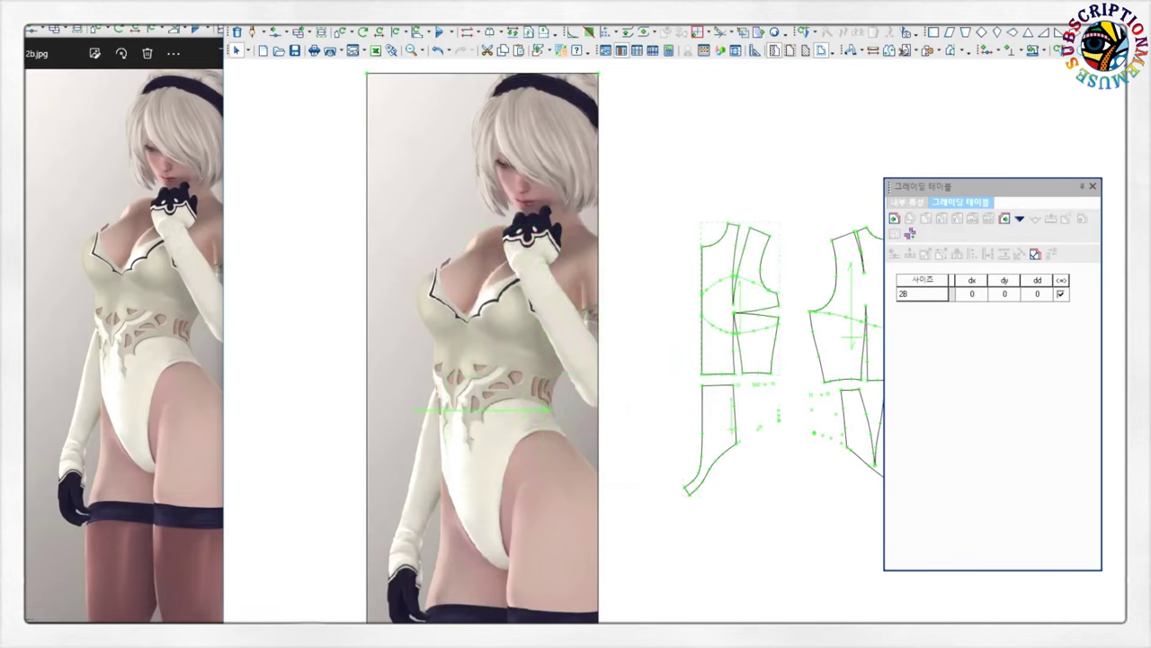
{"action": "scroll", "coordinate": [913, 454], "scroll_direction": "up", "scroll_amount": 2}
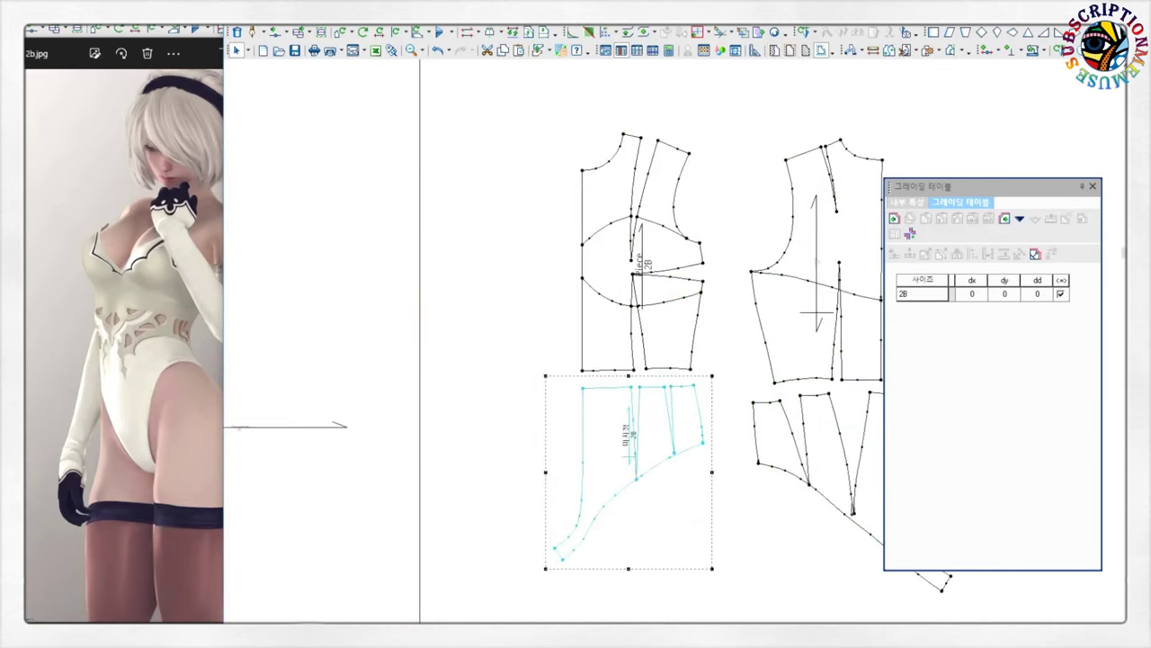
- Select the left hip piece and delete the extra corner points at its bottom
{"action": "scroll", "coordinate": [959, 531], "scroll_direction": "up", "scroll_amount": 1}
{"action": "left_click", "coordinate": [558, 269]}
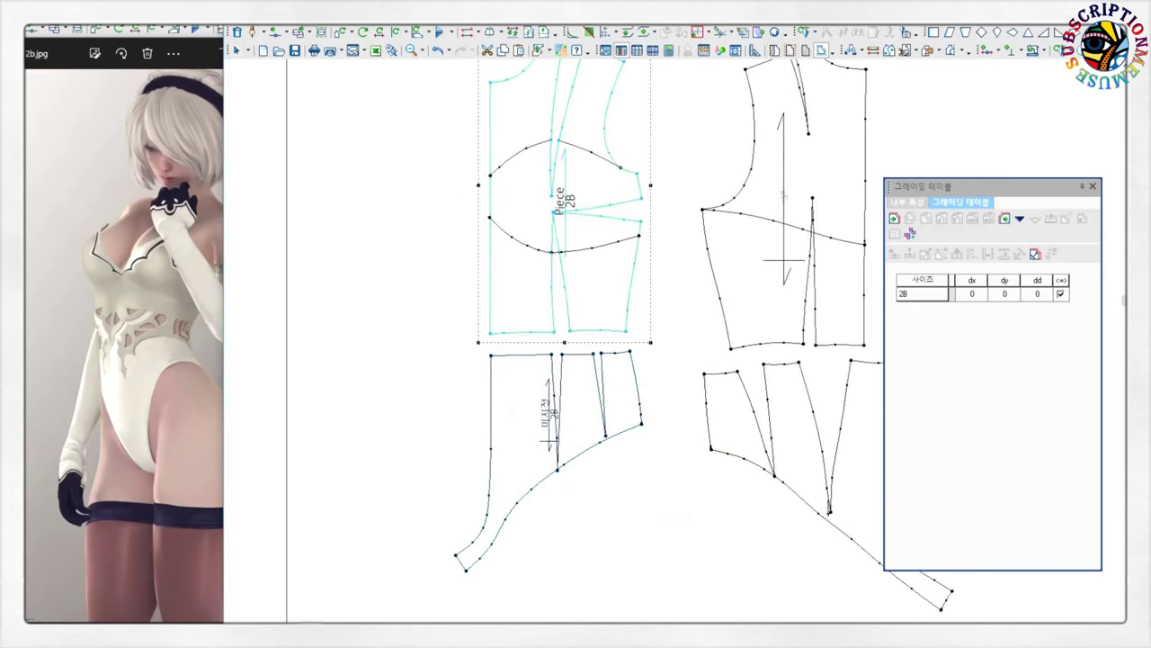
{"action": "middle_click_drag", "start_coordinate": [576, 405], "coordinate": [661, 227]}
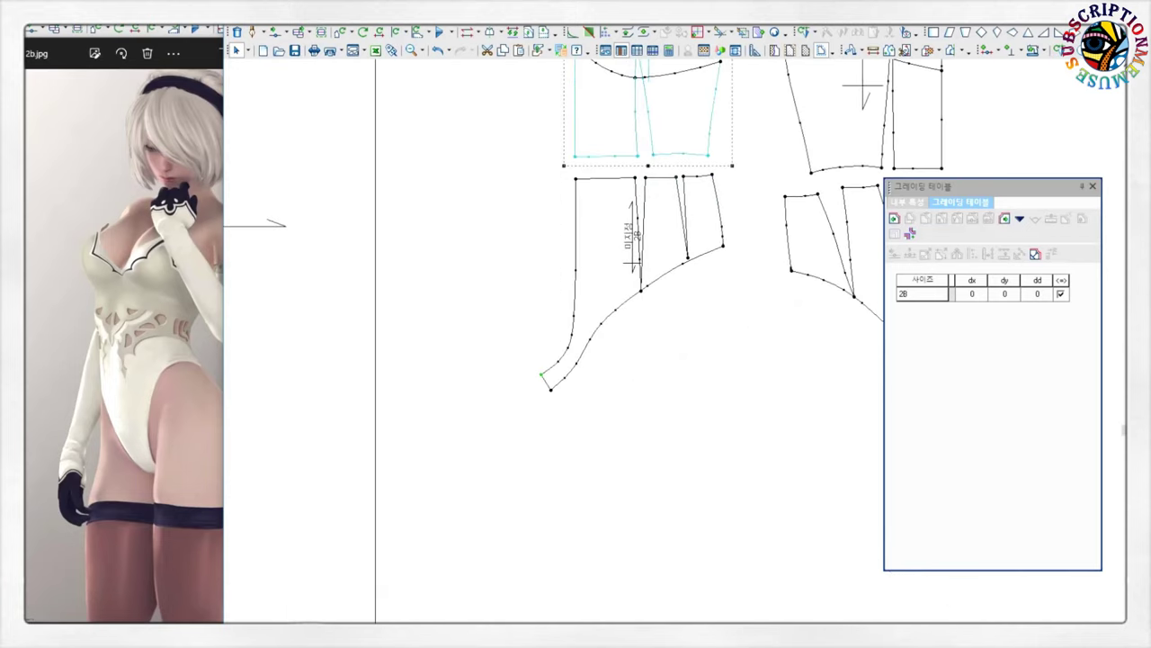
{"action": "left_click", "coordinate": [576, 270]}
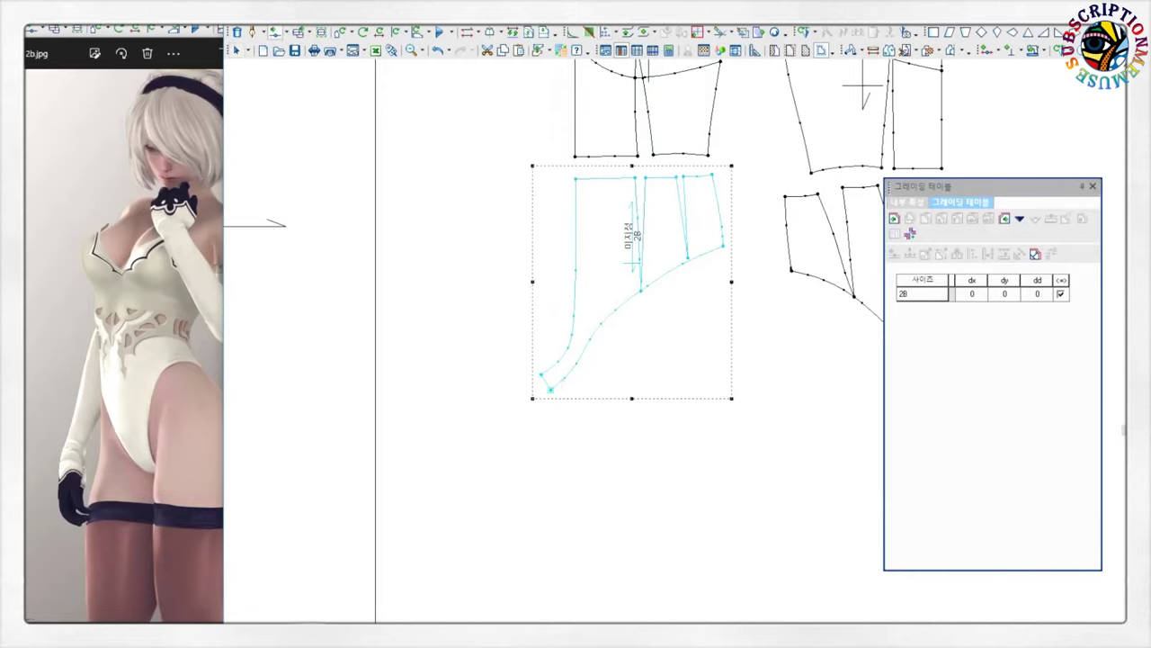
{"action": "right_click", "coordinate": [550, 389]}
{"action": "left_click", "coordinate": [593, 390]}
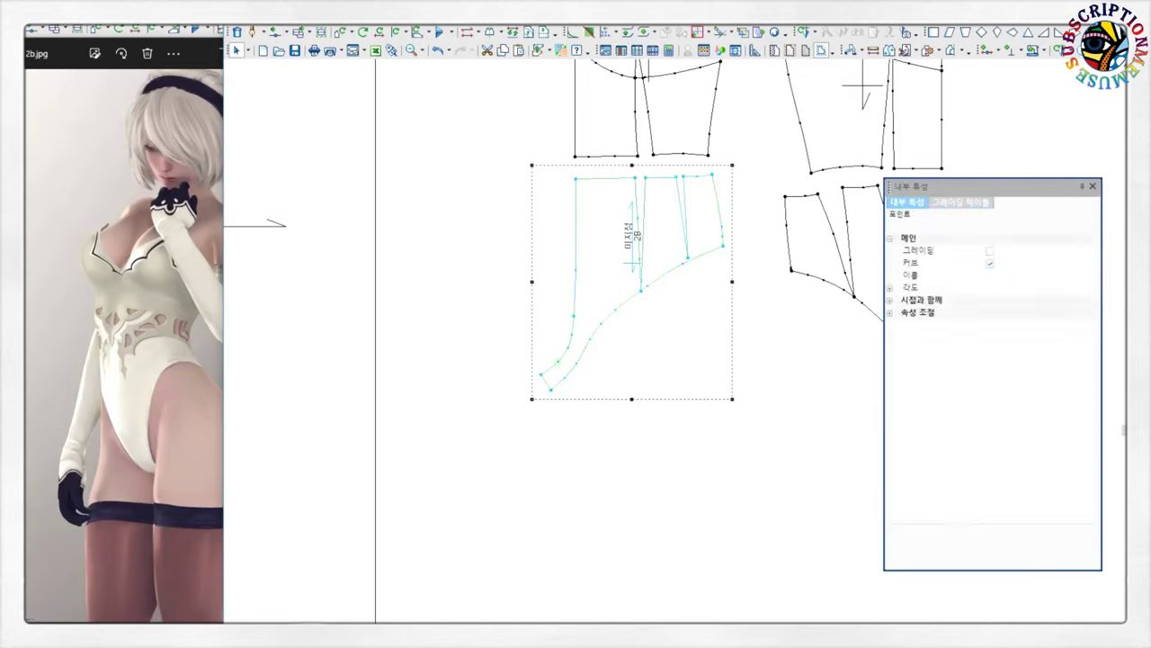
{"action": "left_click", "coordinate": [540, 375]}
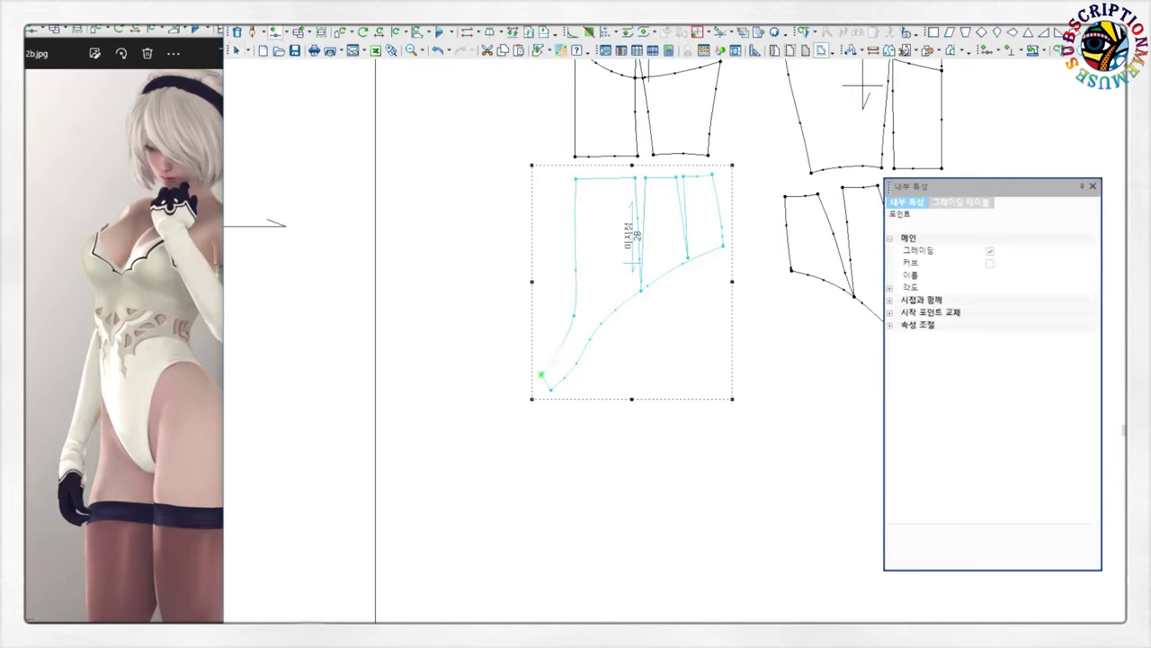
{"action": "left_click", "coordinate": [575, 234]}
{"action": "key", "text": "Delete"}
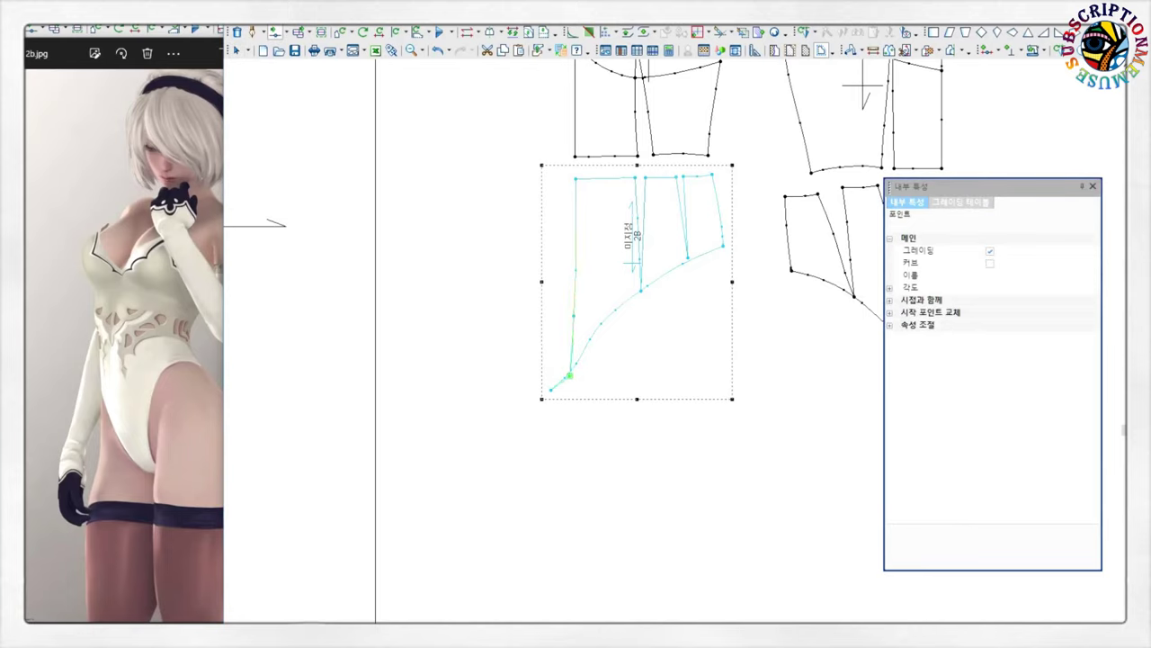
{"action": "left_click", "coordinate": [576, 381]}
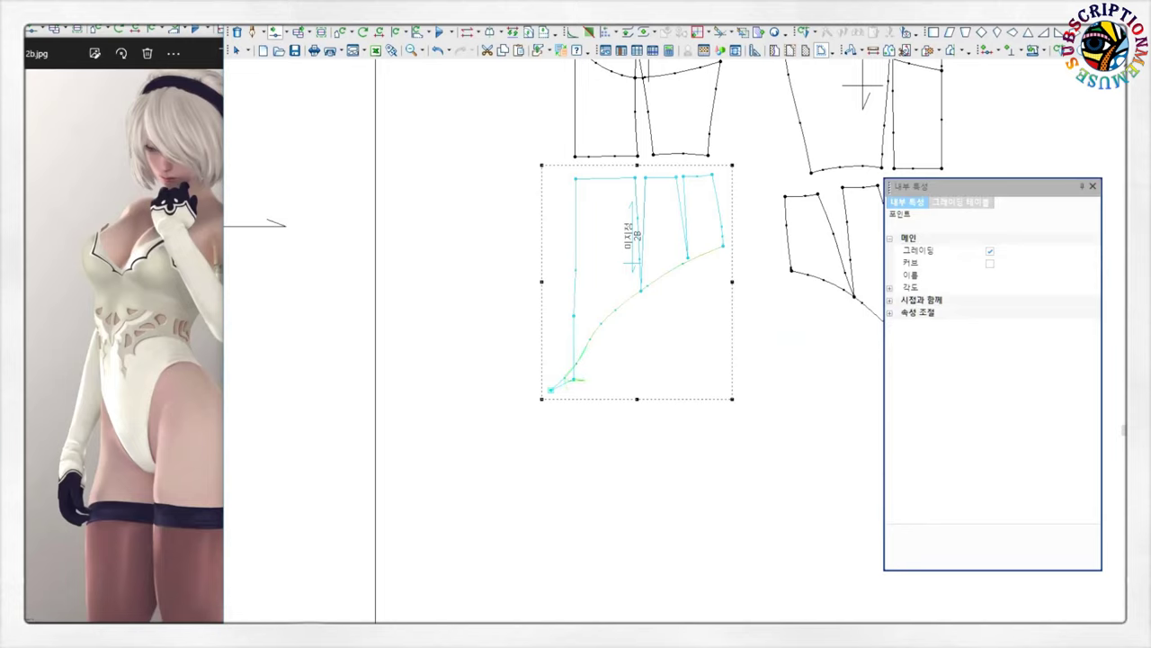
{"action": "key", "text": "Delete"}
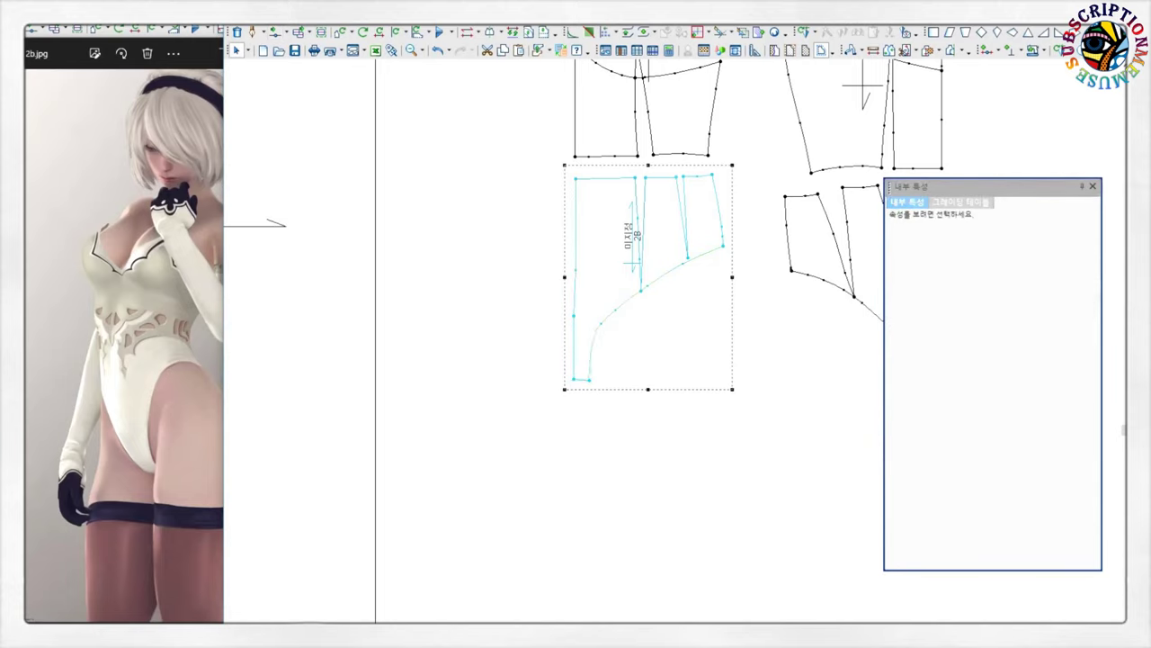
- Confirm the lower curve point's settings and move the bottom-left point 0.5 to the right
{"action": "left_click", "coordinate": [589, 380]}
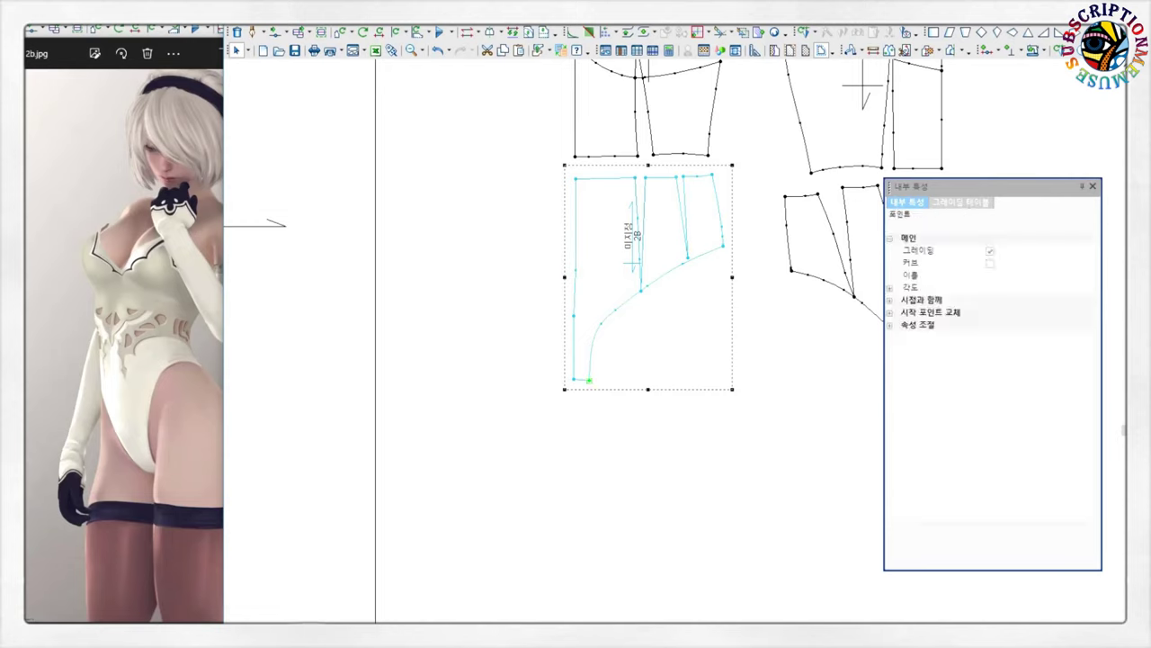
{"action": "left_click", "coordinate": [601, 321]}
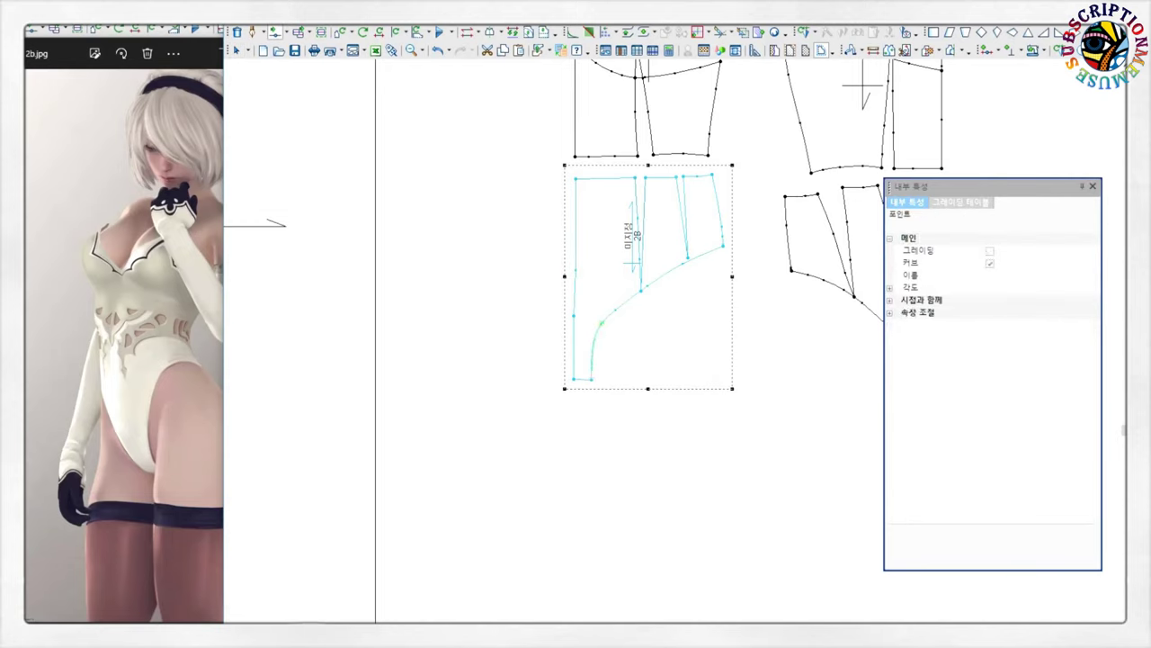
{"action": "double_click", "coordinate": [614, 310]}
{"action": "left_click", "coordinate": [743, 491]}
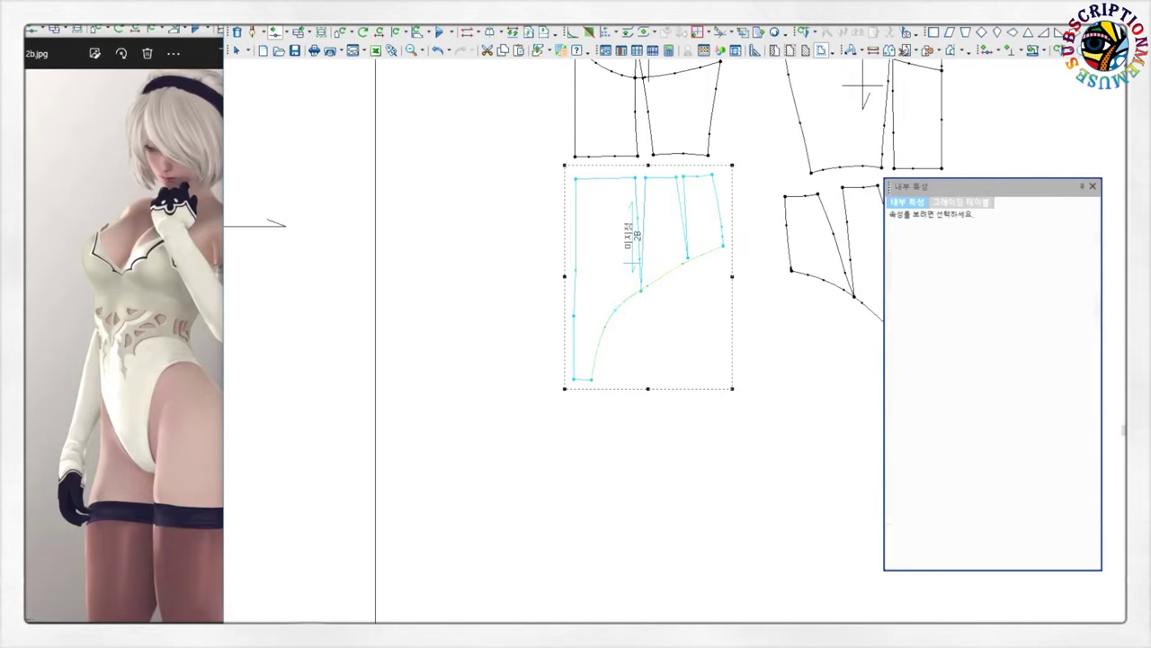
{"action": "left_click", "coordinate": [574, 316]}
{"action": "left_click", "coordinate": [574, 379]}
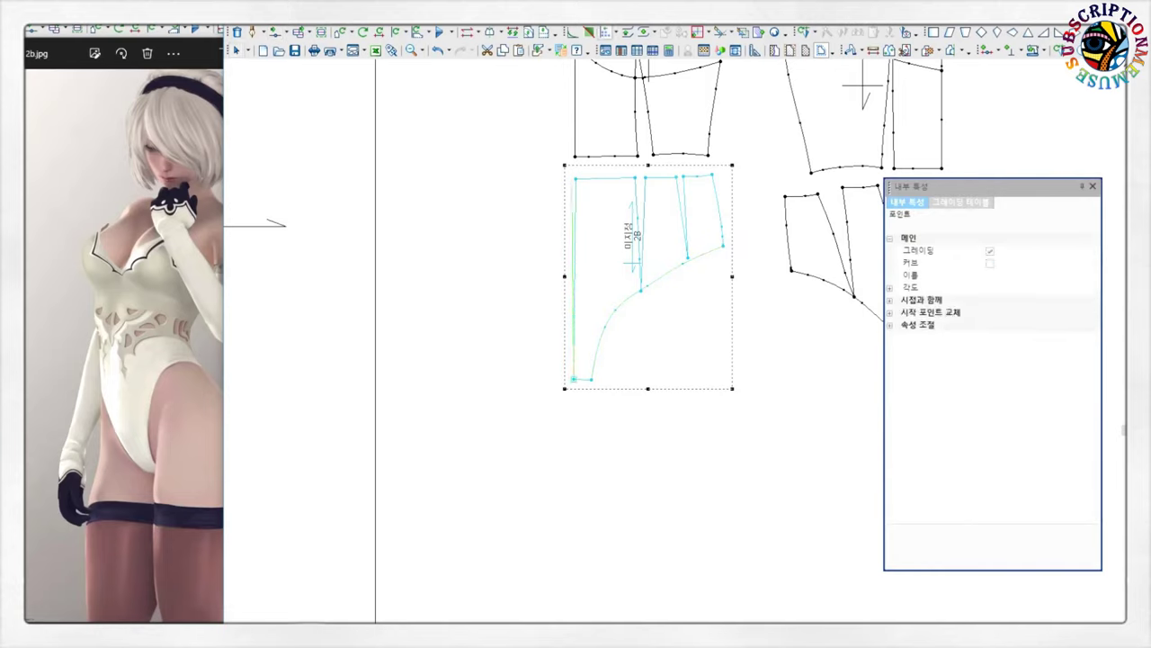
{"action": "left_click_drag", "start_coordinate": [574, 379], "coordinate": [575, 379]}
{"action": "type", "text": "0.5"}
{"action": "key", "text": "Return"}
{"action": "key", "text": "Escape"}
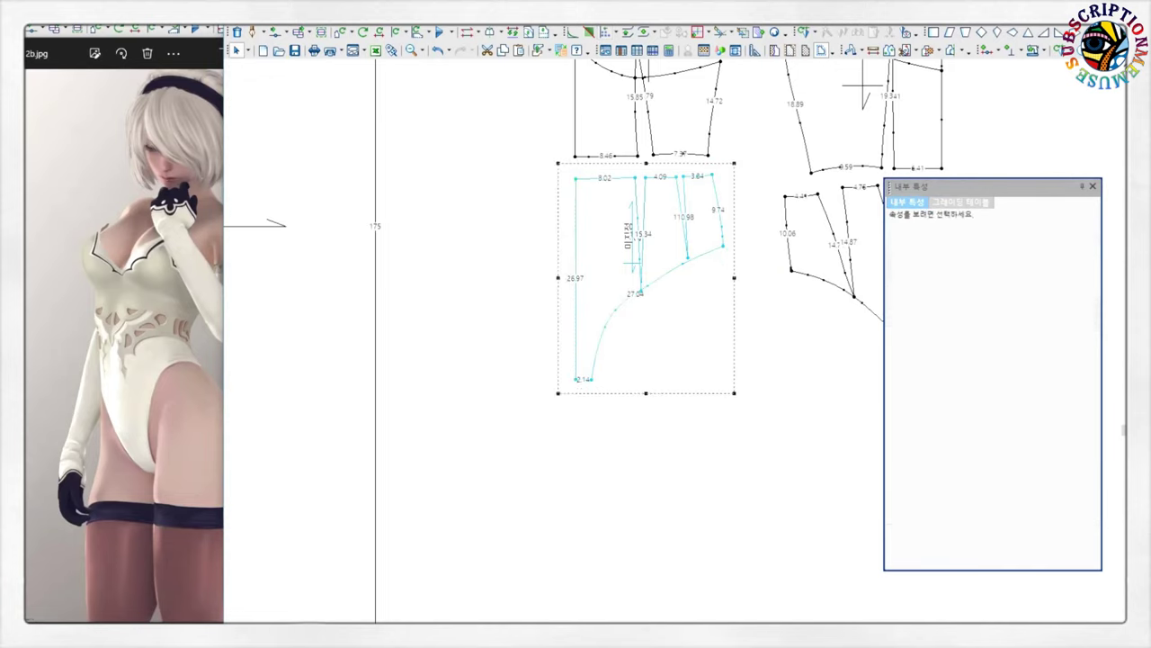
- Select the dart point on the lower curve as a grading point and view all pieces
{"action": "scroll", "coordinate": [862, 86], "scroll_direction": "up", "scroll_amount": 1}
{"action": "left_click", "coordinate": [883, 70]}
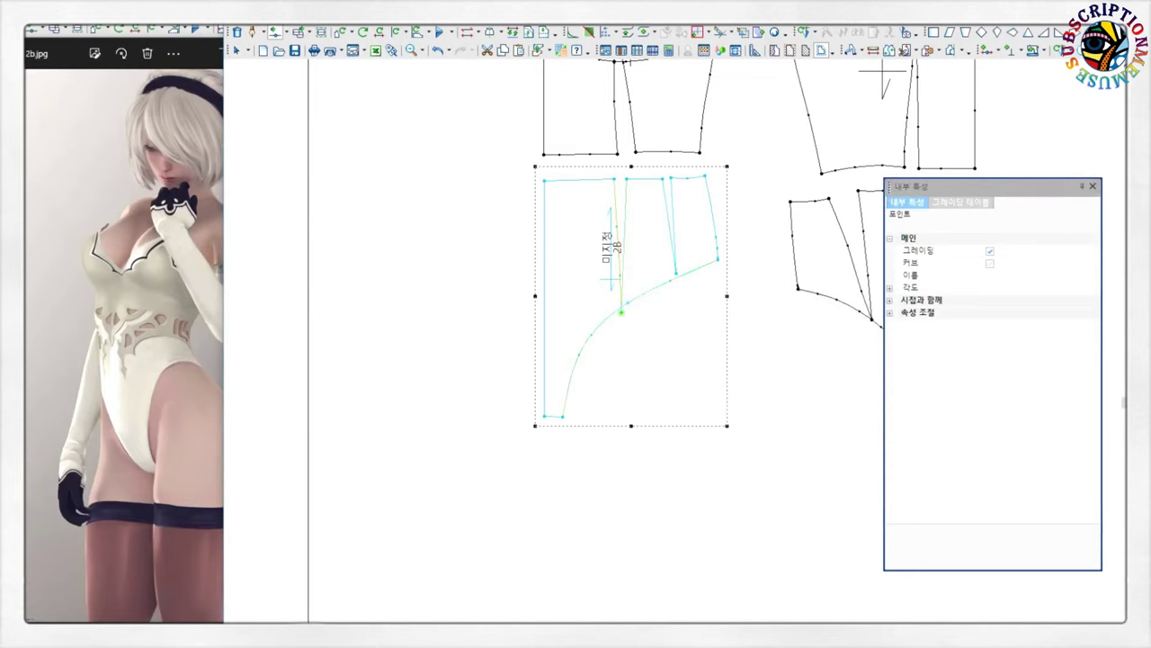
{"action": "scroll", "coordinate": [612, 295], "scroll_direction": "up", "scroll_amount": 3}
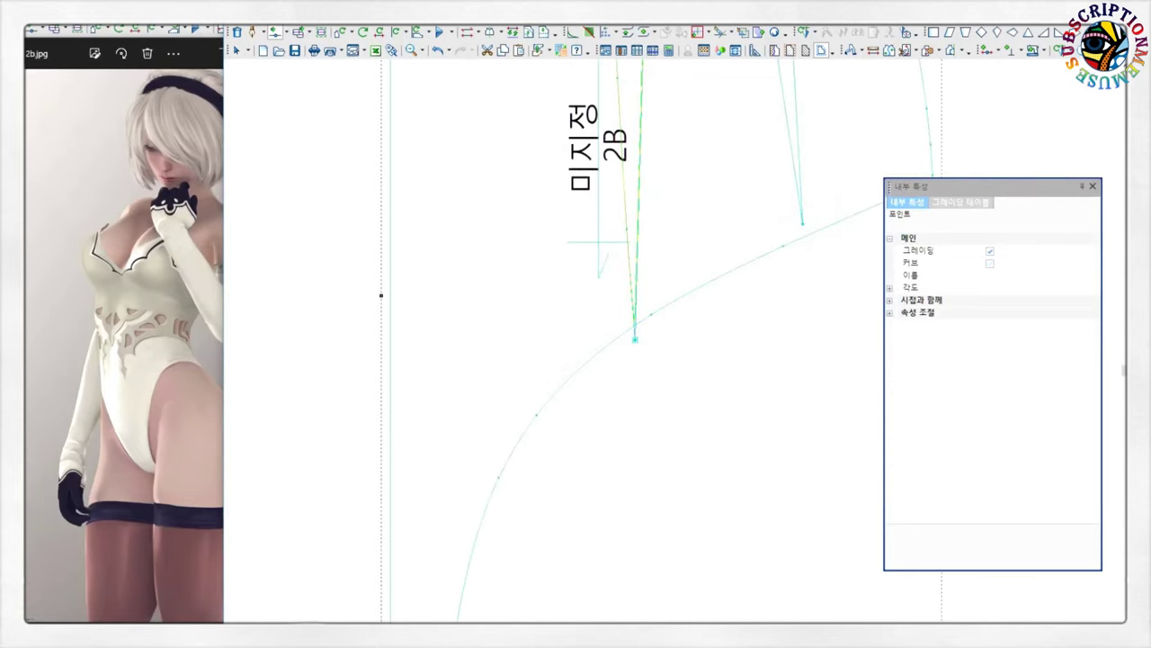
{"action": "scroll", "coordinate": [611, 295], "scroll_direction": "down", "scroll_amount": 2}
{"action": "scroll", "coordinate": [644, 328], "scroll_direction": "down", "scroll_amount": 3}
{"action": "middle_click_drag", "start_coordinate": [645, 328], "coordinate": [518, 317]}
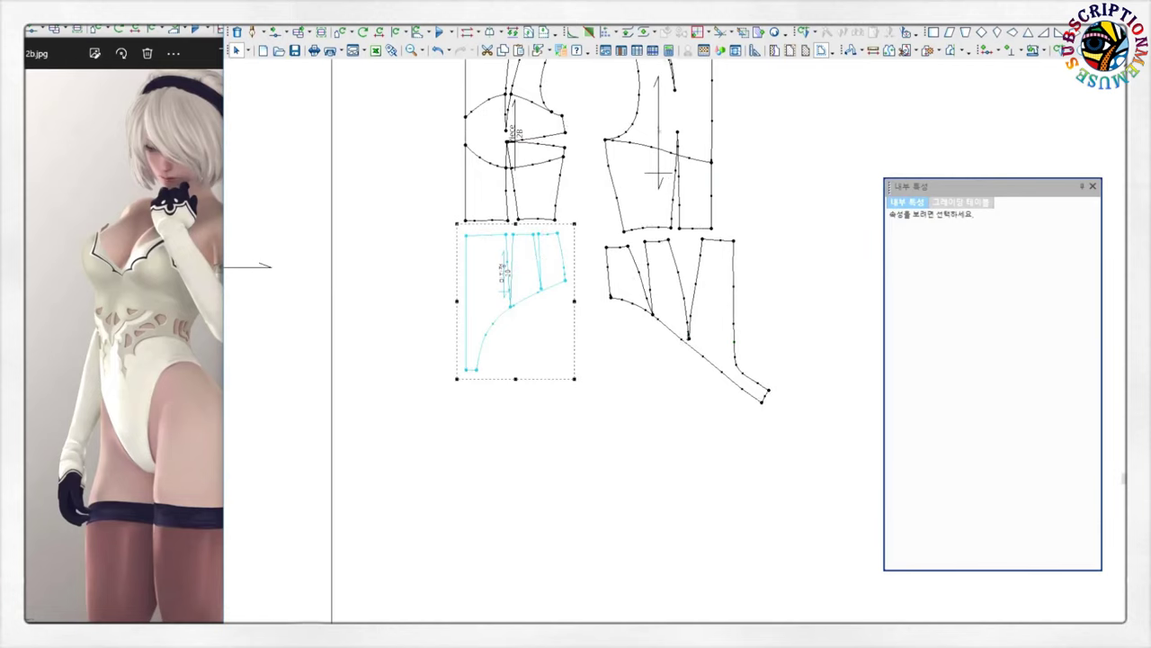
- Align the right hip piece's right-edge points vertically and display seam lengths
{"action": "left_click", "coordinate": [733, 286]}
{"action": "key", "text": "a"}
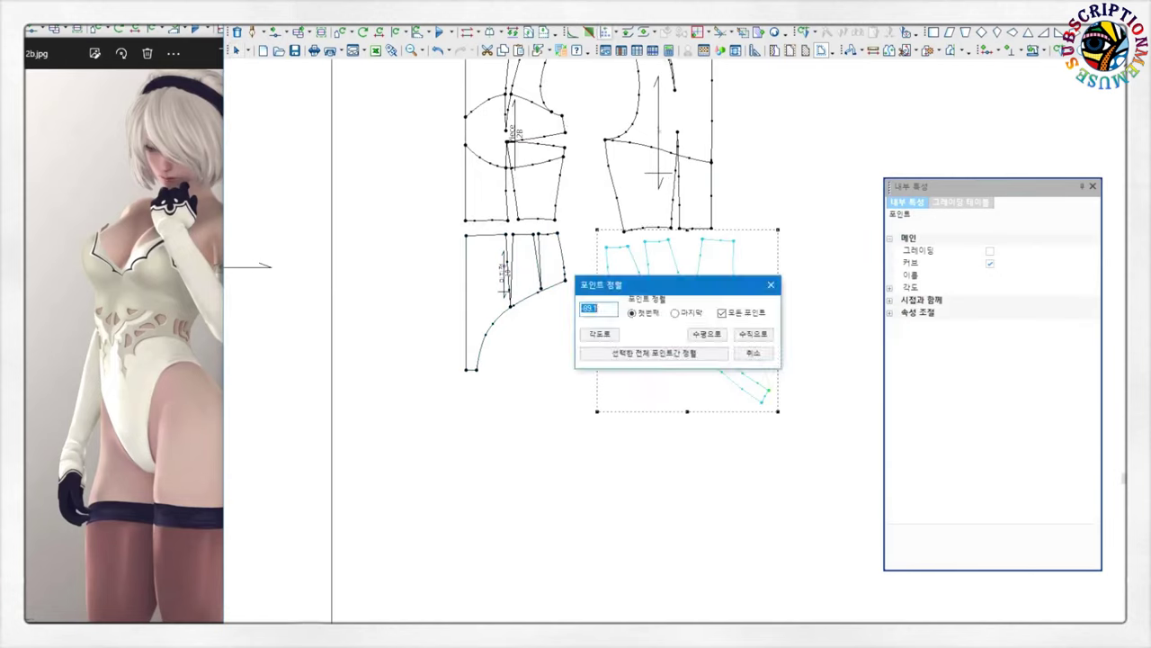
{"action": "key", "text": "Return"}
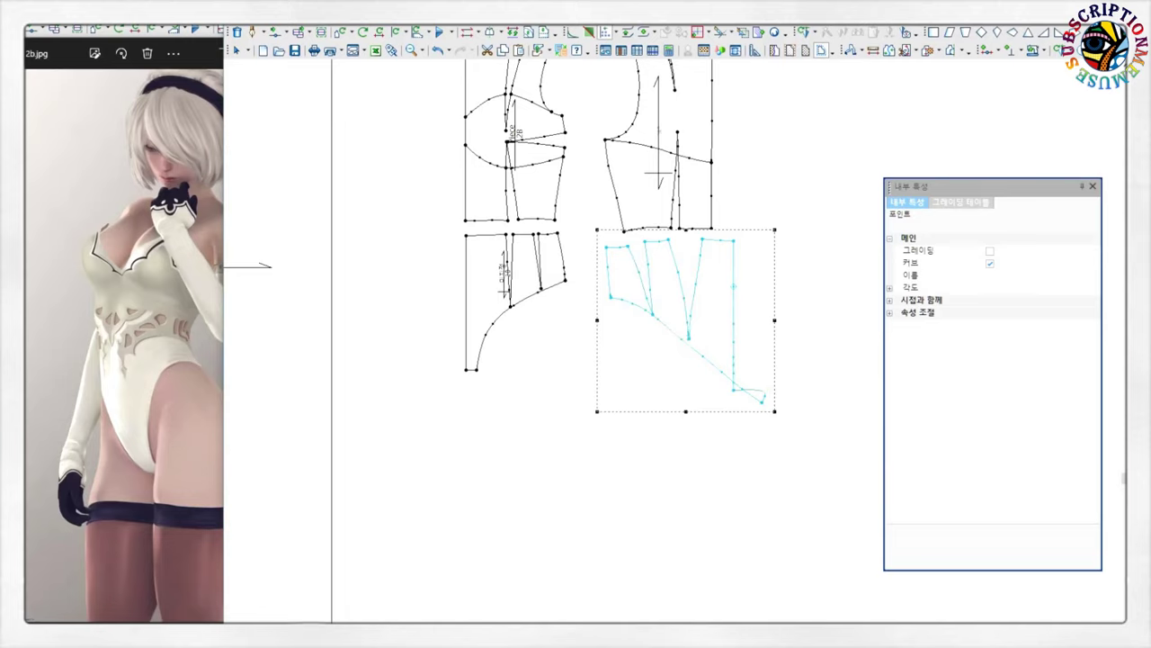
{"action": "key", "text": "ctrl+l"}
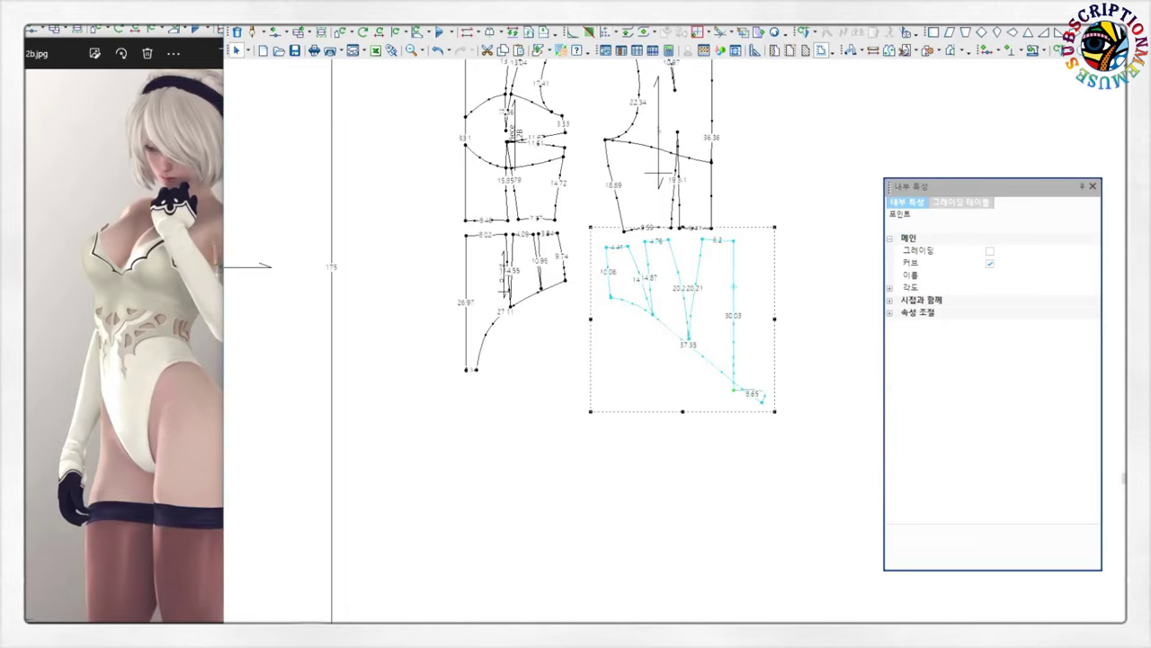
- Undo the last change and drag the hip piece's lower tip inward to the left
{"action": "key", "text": "ctrl+z"}
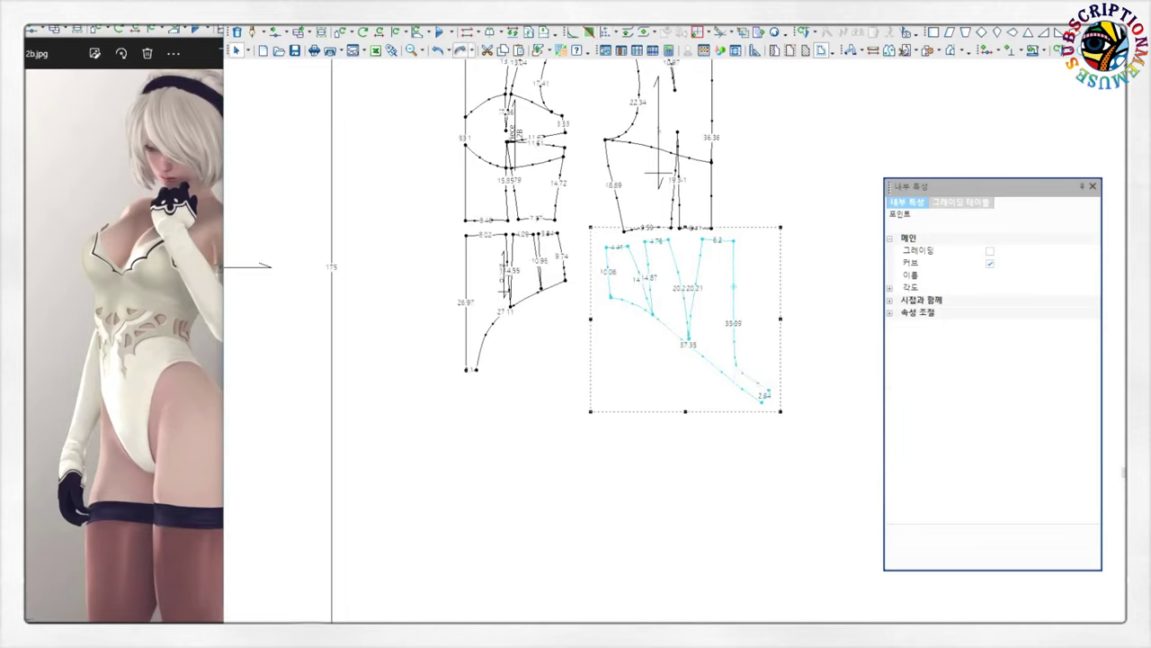
{"action": "left_click", "coordinate": [761, 402]}
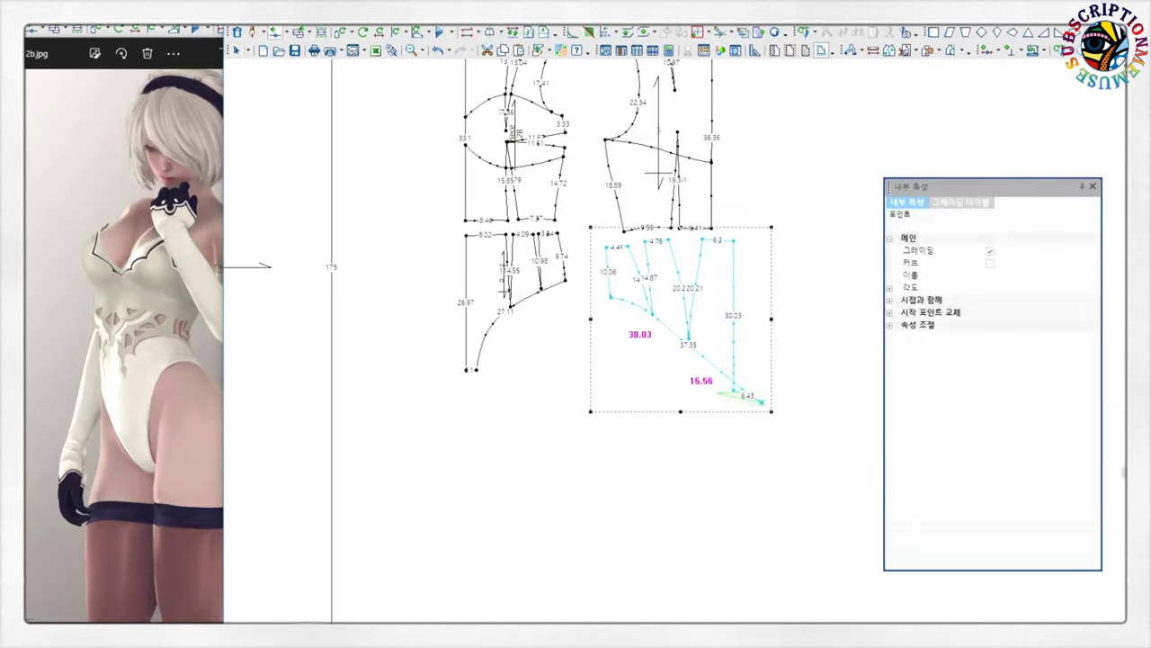
{"action": "left_click_drag", "start_coordinate": [760, 402], "coordinate": [717, 393]}
{"action": "key", "text": "Escape"}
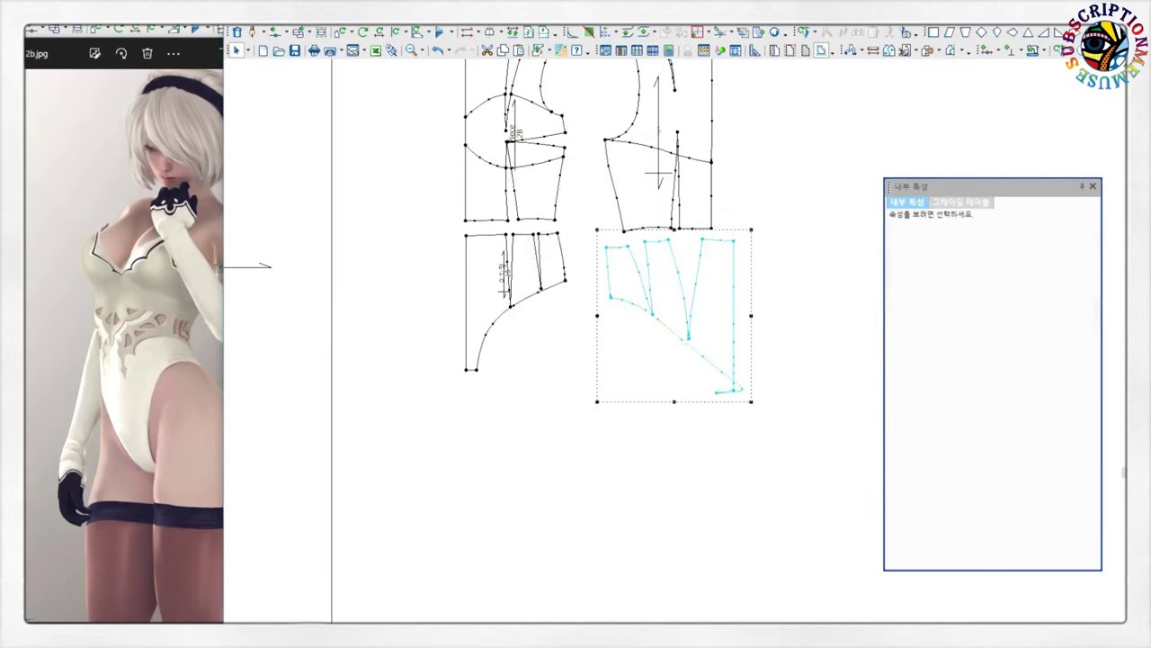
- Move the small piece's top corner point so its top edge measures 7.55
{"action": "scroll", "coordinate": [587, 265], "scroll_direction": "up", "scroll_amount": 3}
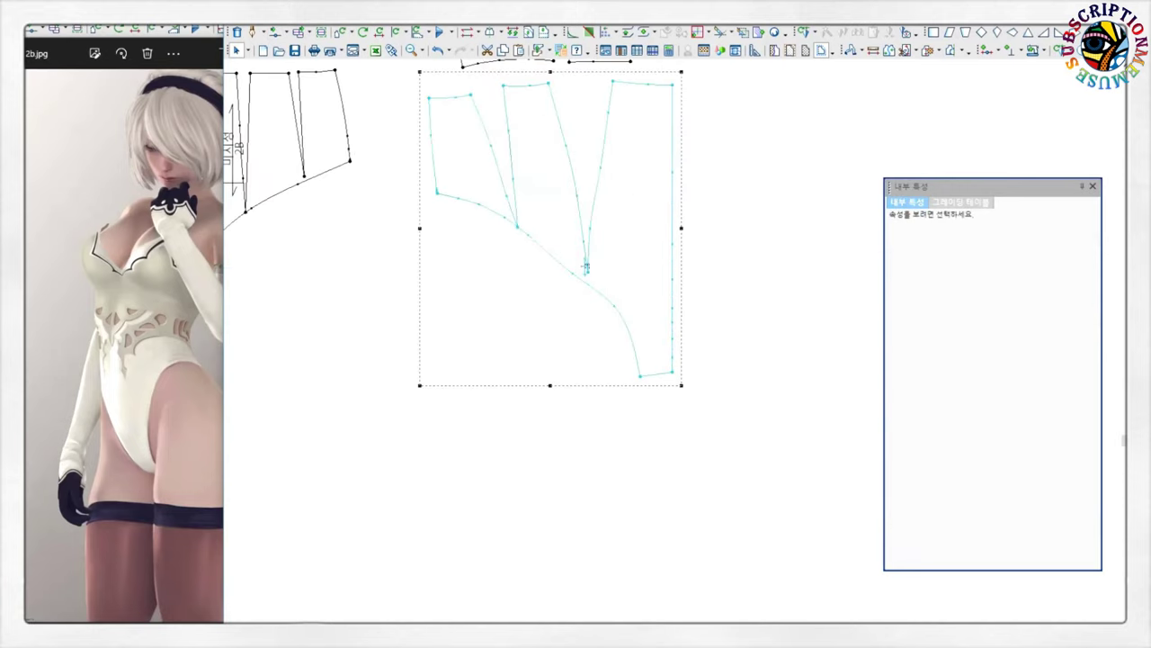
{"action": "left_click", "coordinate": [587, 265]}
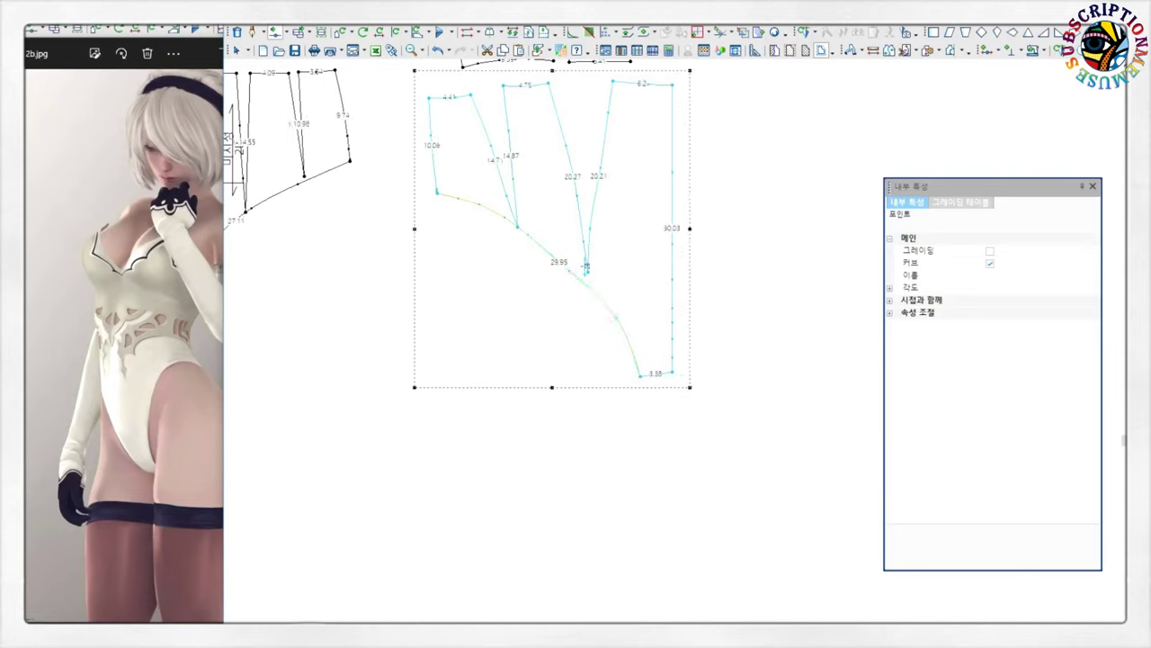
{"action": "scroll", "coordinate": [587, 265], "scroll_direction": "up", "scroll_amount": 5}
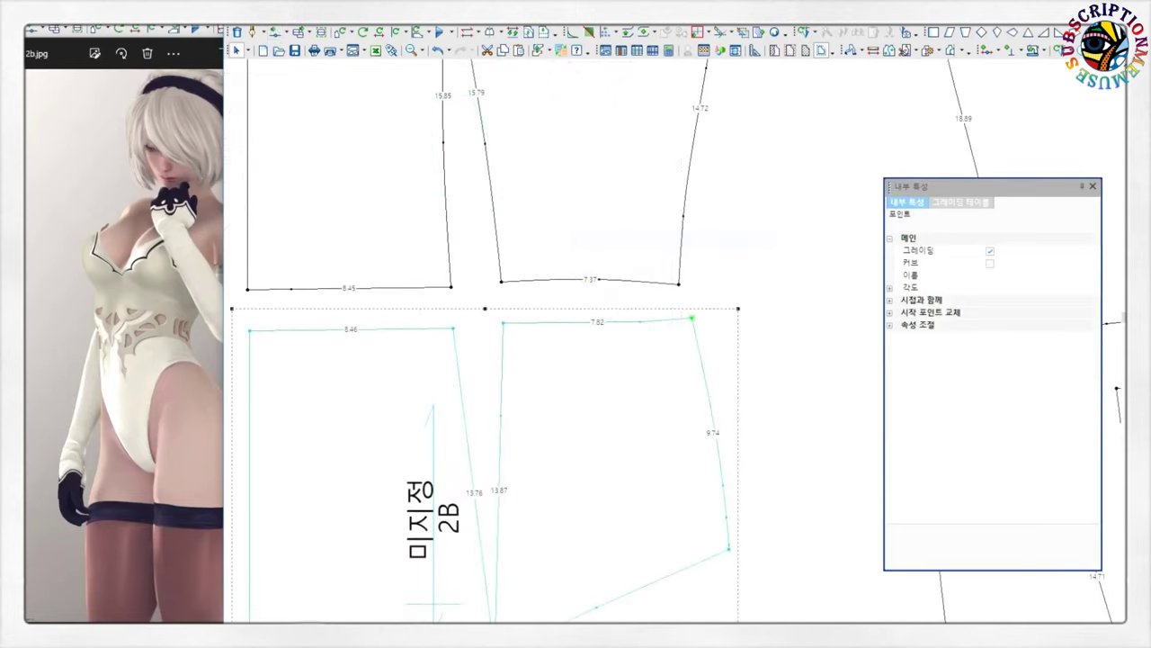
{"action": "left_click", "coordinate": [683, 316]}
{"action": "left_click_drag", "start_coordinate": [691, 322], "coordinate": [686, 324]}
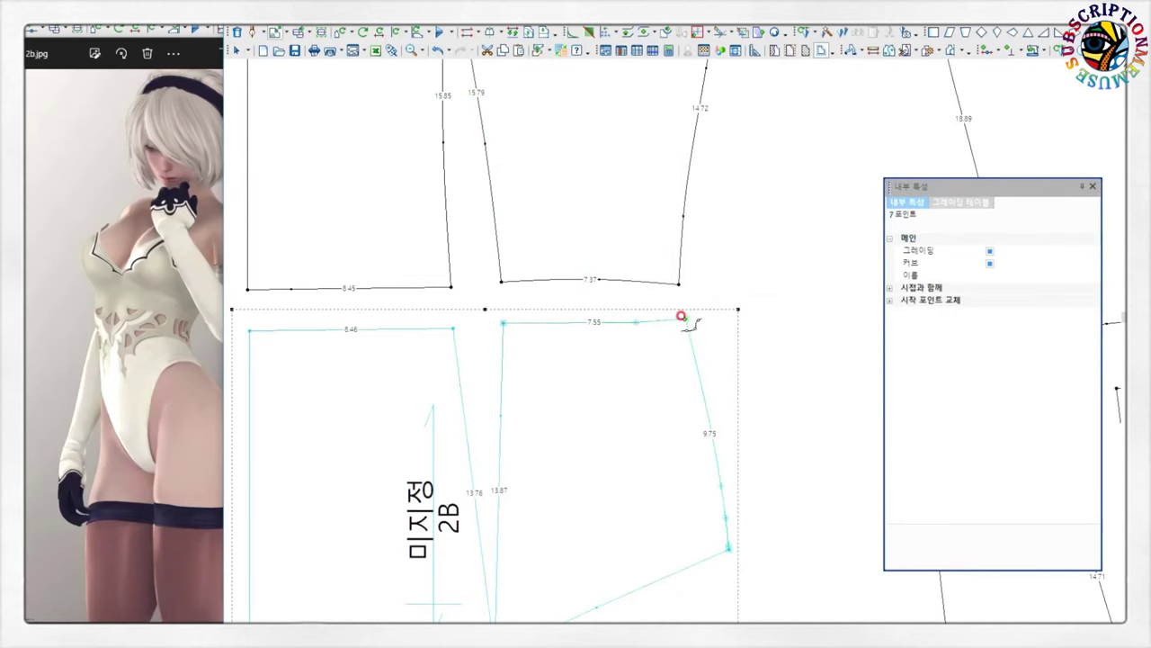
- Move the hip pieces up under the upper piece and move the side segment proportionally
{"action": "scroll", "coordinate": [684, 329], "scroll_direction": "down", "scroll_amount": 2}
{"action": "scroll", "coordinate": [679, 333], "scroll_direction": "down", "scroll_amount": 2}
{"action": "scroll", "coordinate": [675, 333], "scroll_direction": "down", "scroll_amount": 1}
{"action": "mouse_move", "coordinate": [796, 336]}
{"action": "left_mouse_down"}
{"action": "mouse_move", "coordinate": [747, 316]}
{"action": "mouse_move", "coordinate": [761, 272]}
{"action": "left_mouse_up"}
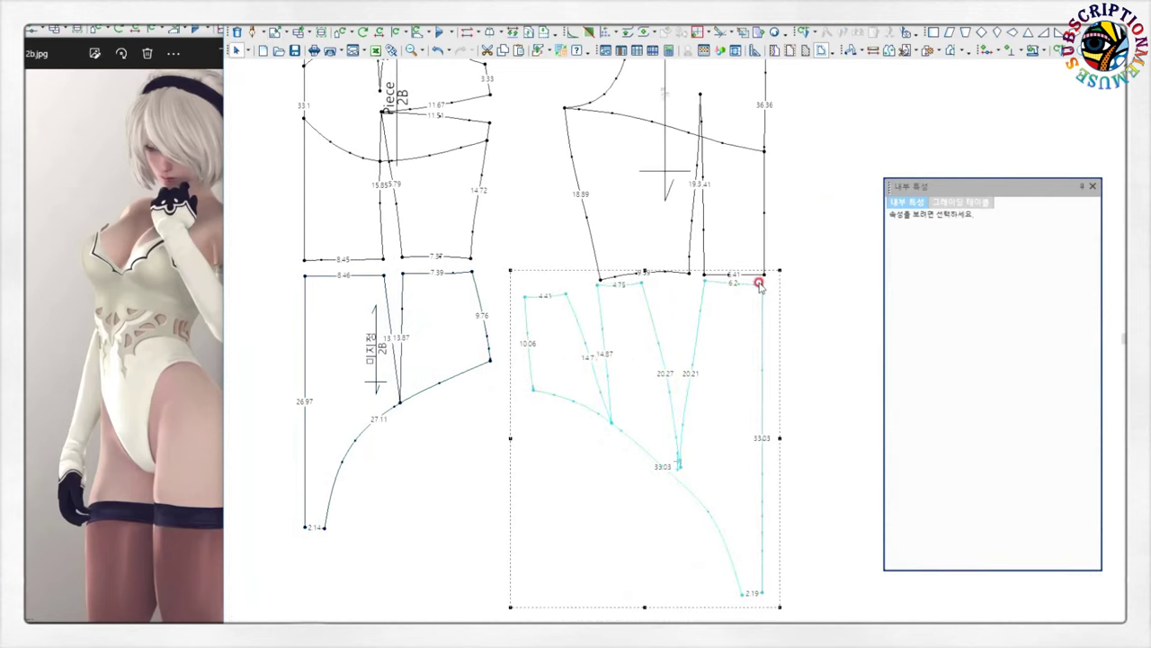
{"action": "scroll", "coordinate": [764, 275], "scroll_direction": "up", "scroll_amount": 3}
{"action": "scroll", "coordinate": [666, 328], "scroll_direction": "down", "scroll_amount": 2}
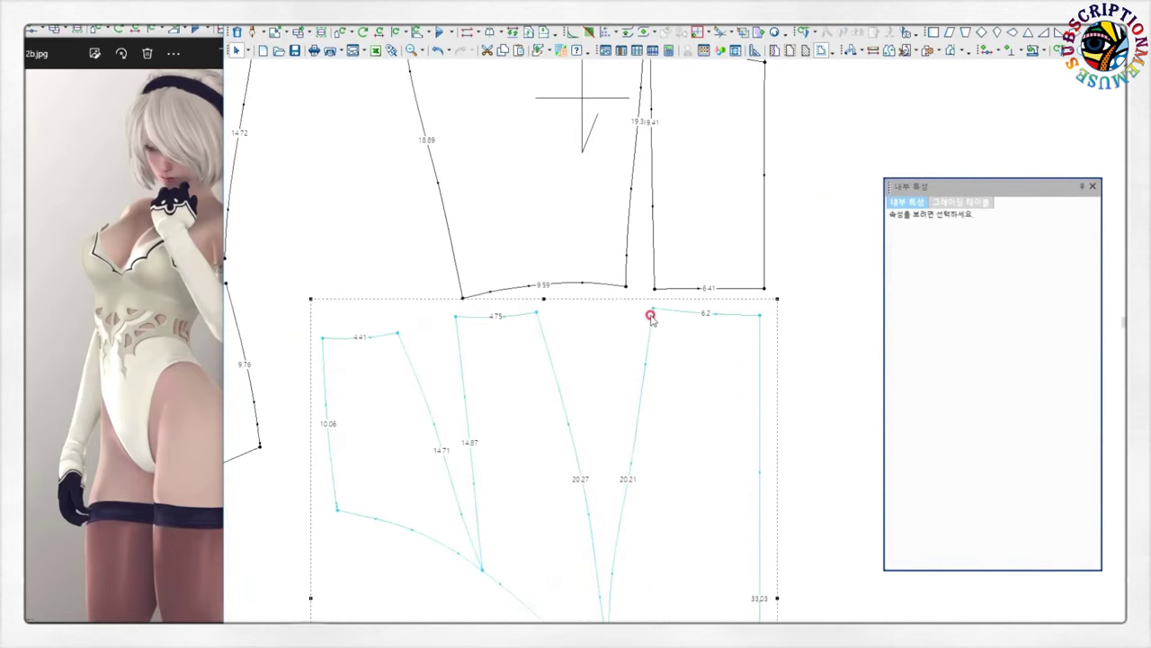
{"action": "left_click", "coordinate": [640, 378]}
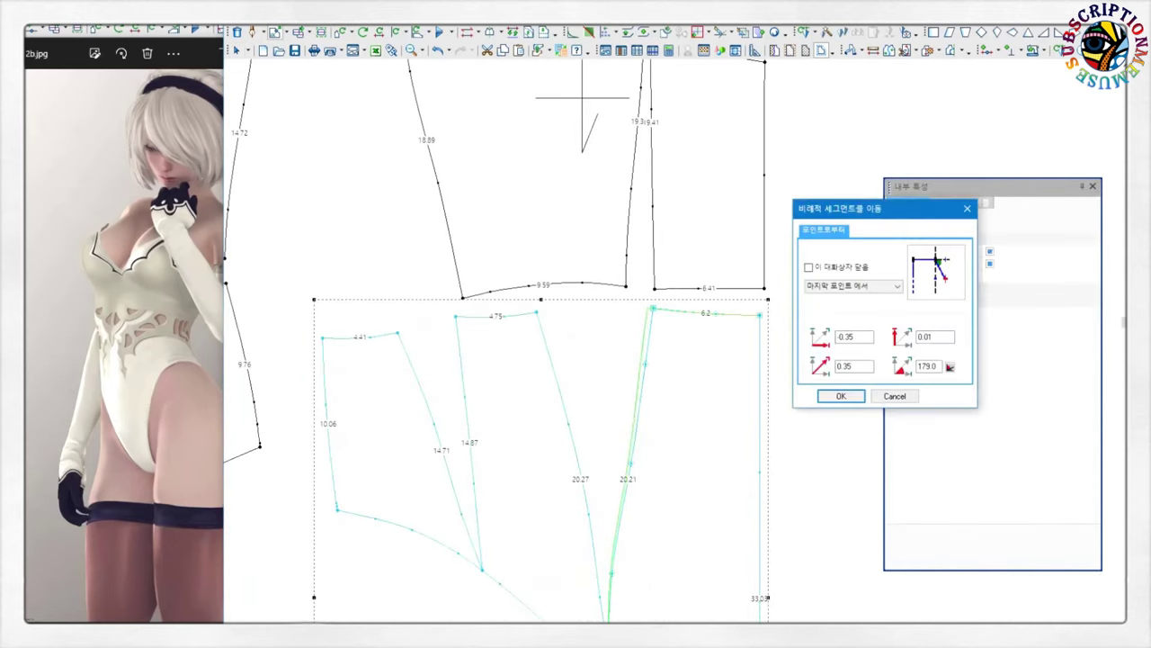
{"action": "key", "text": "Return"}
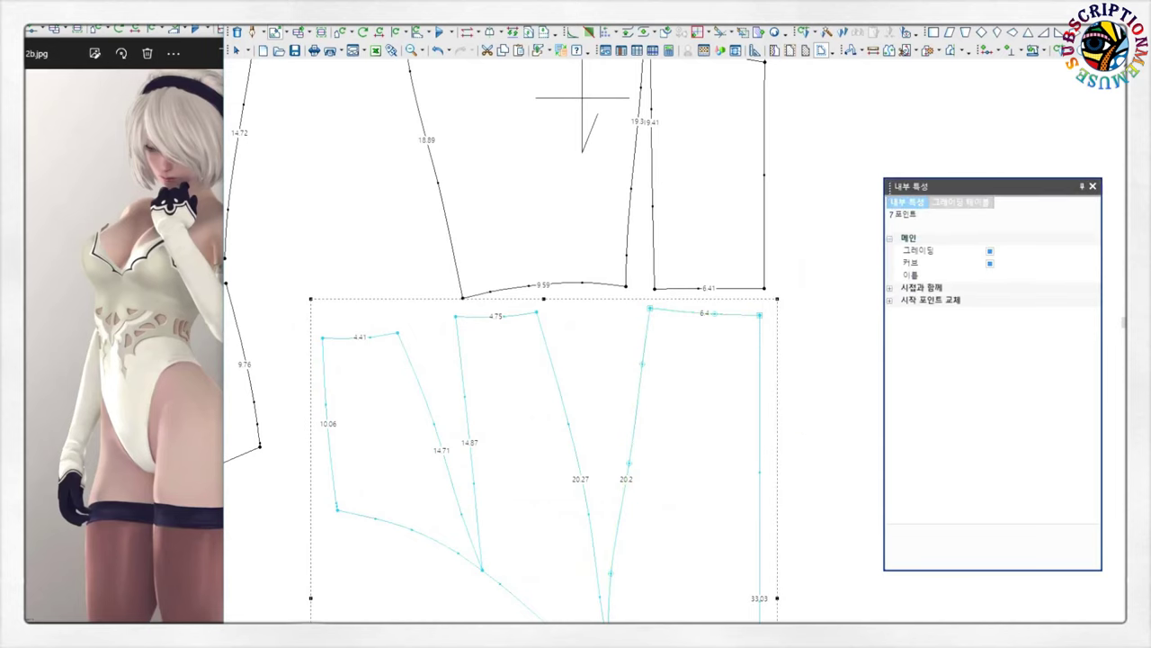
- Nudge the hip pieces right and drag a point down to reshape them
{"action": "scroll", "coordinate": [577, 189], "scroll_direction": "down", "scroll_amount": 1}
{"action": "left_click_drag", "start_coordinate": [603, 509], "coordinate": [615, 509]}
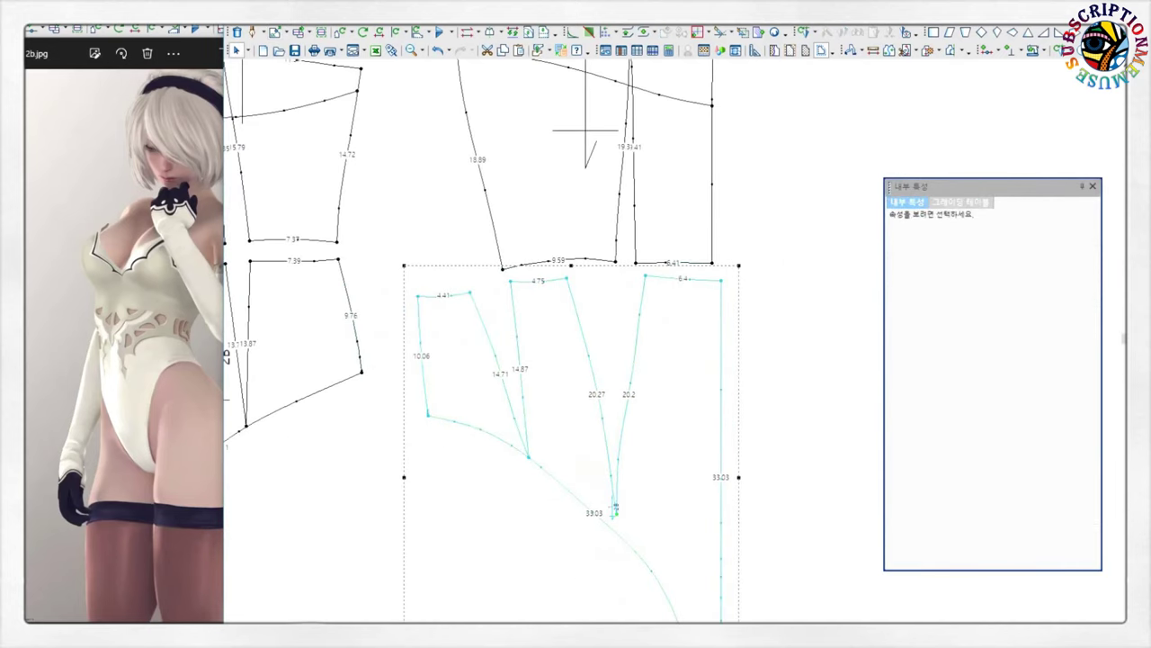
{"action": "left_click", "coordinate": [615, 509]}
{"action": "left_click_drag", "start_coordinate": [615, 509], "coordinate": [614, 531]}
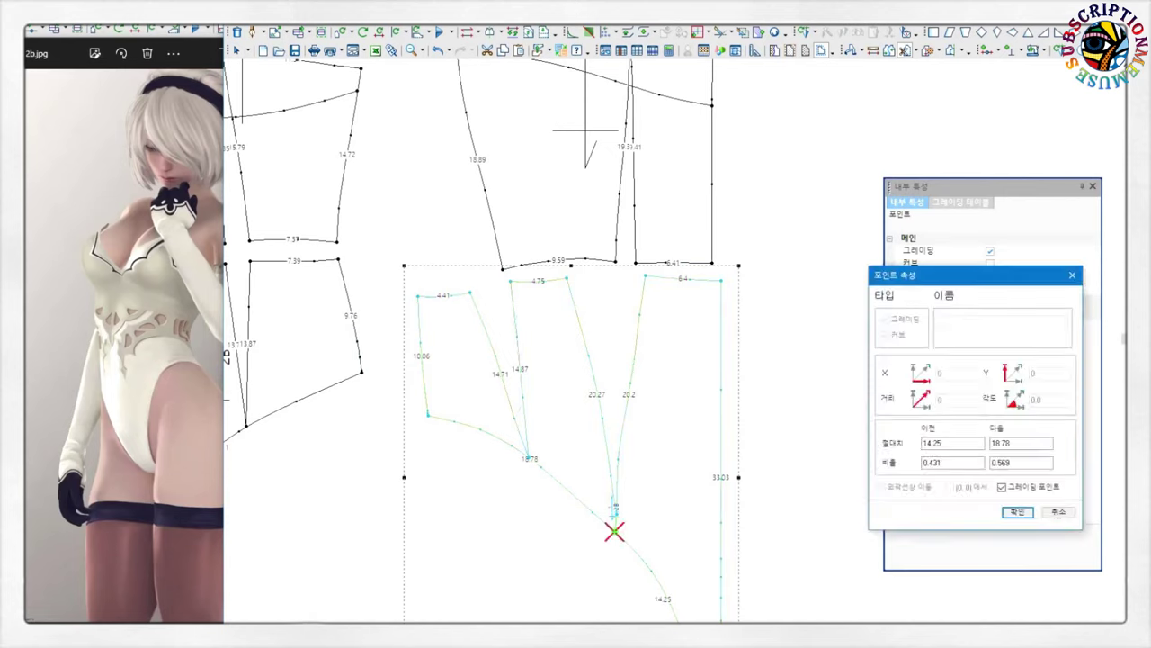
{"action": "key", "text": "Return"}
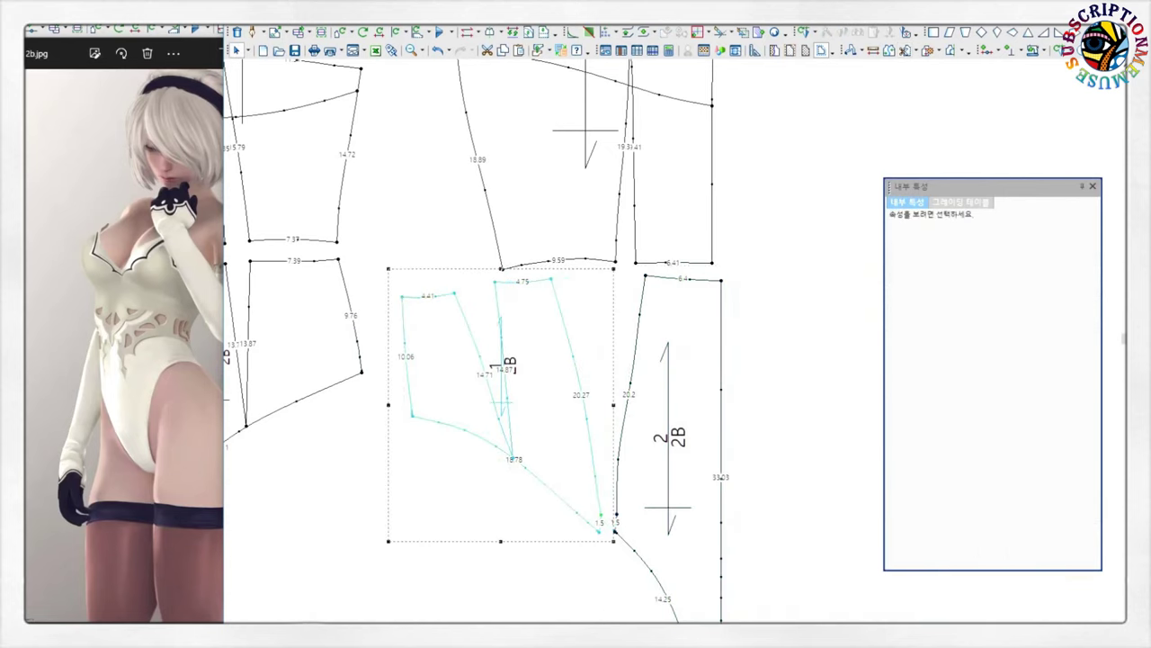
- Shift the left hip piece's bottom point right and rotate the piece toward the top line
{"action": "left_click", "coordinate": [598, 532]}
{"action": "left_click_drag", "start_coordinate": [598, 532], "coordinate": [615, 532]}
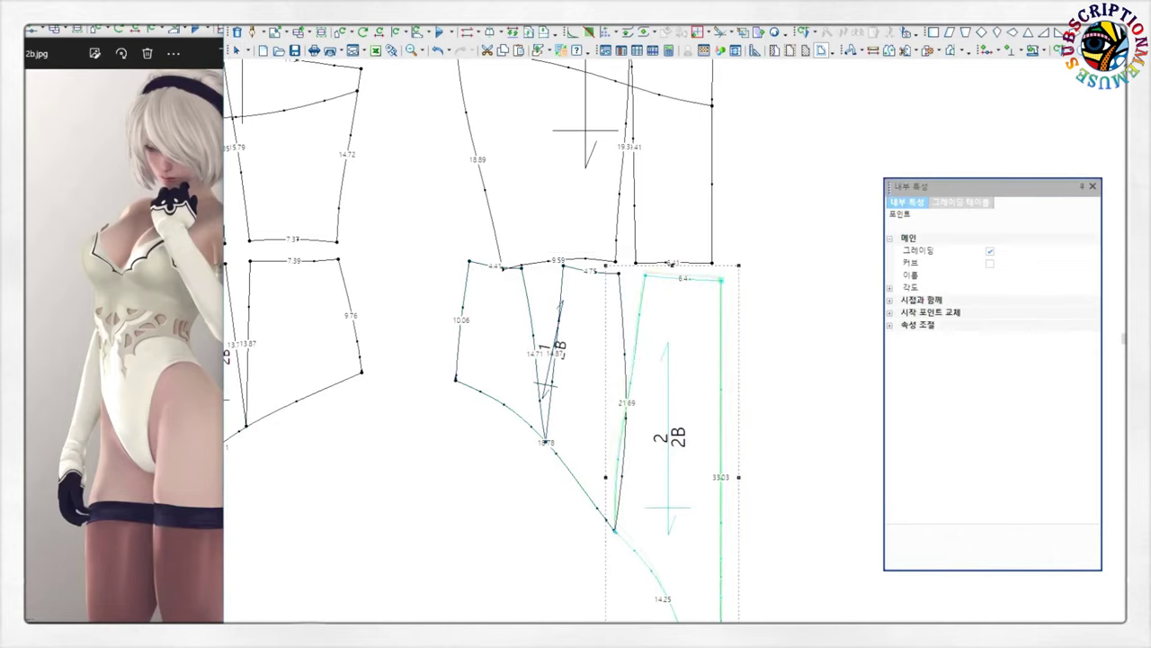
{"action": "left_click_drag", "start_coordinate": [416, 295], "coordinate": [467, 261]}
{"action": "key", "text": "ctrl+z"}
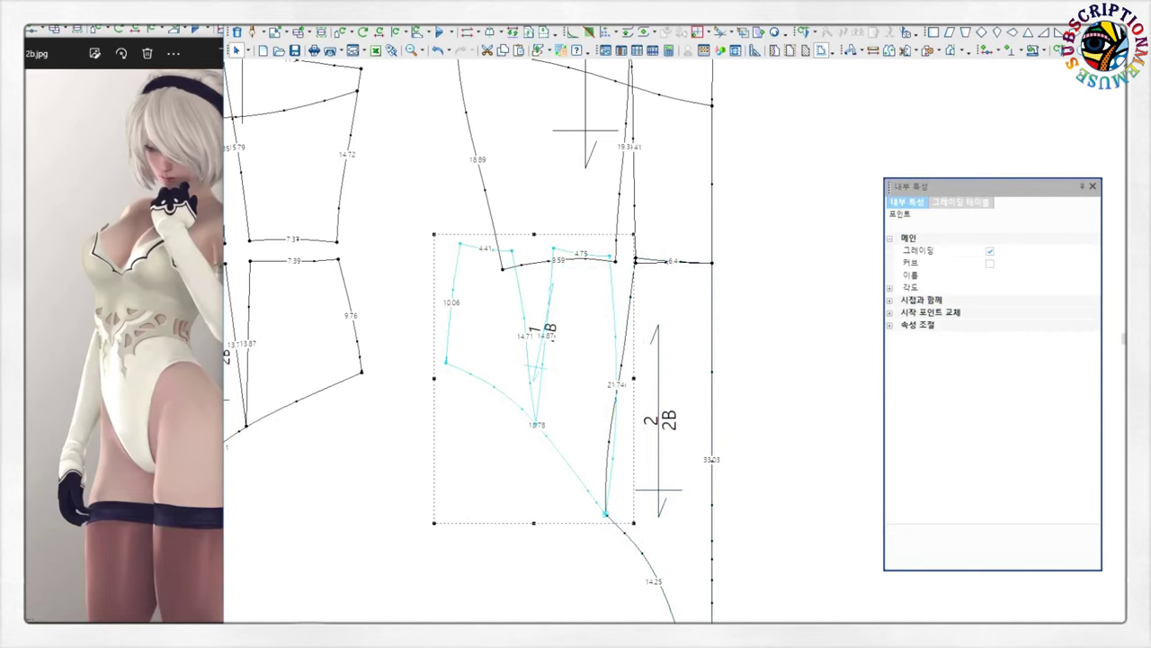
{"action": "scroll", "coordinate": [575, 341], "scroll_direction": "up", "scroll_amount": 1}
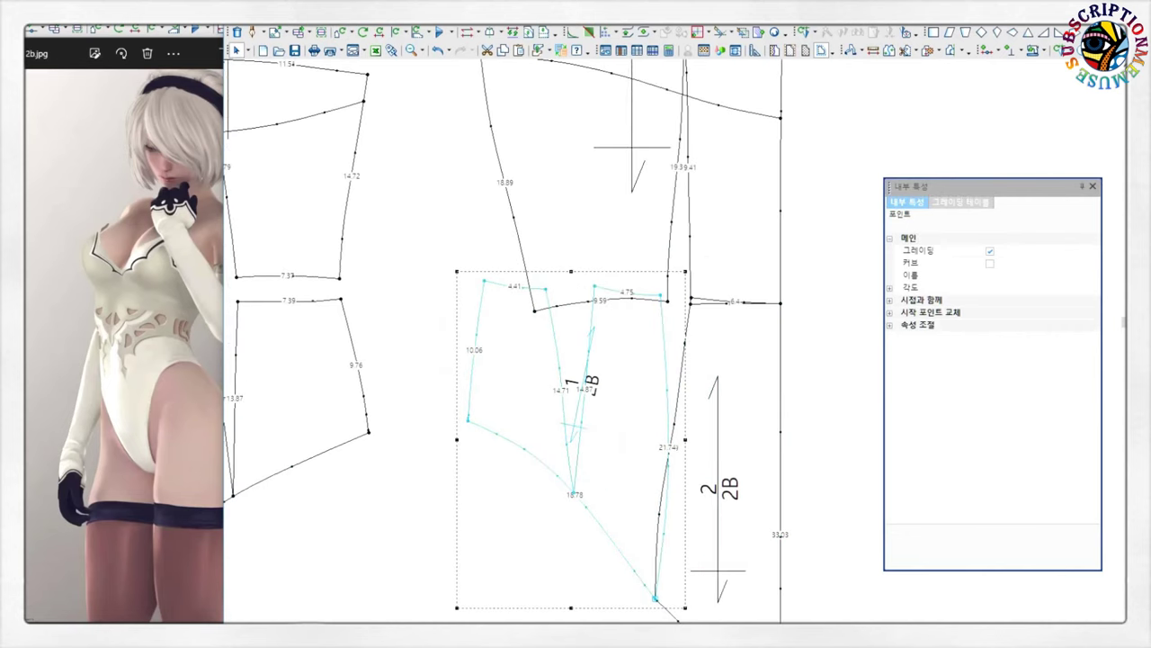
{"action": "key", "text": "ctrl+z"}
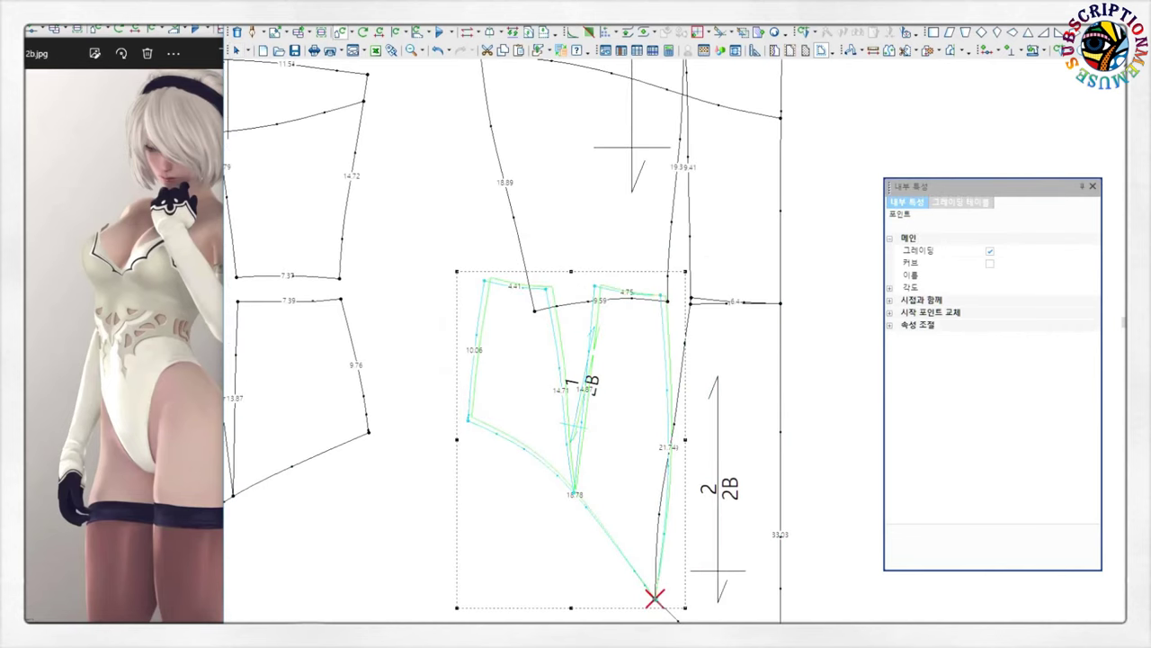
{"action": "scroll", "coordinate": [476, 103], "scroll_direction": "down", "scroll_amount": 1}
- Place the right piece, raise the meeting point slightly, and split off the middle as 3 2B
{"action": "left_click", "coordinate": [687, 297]}
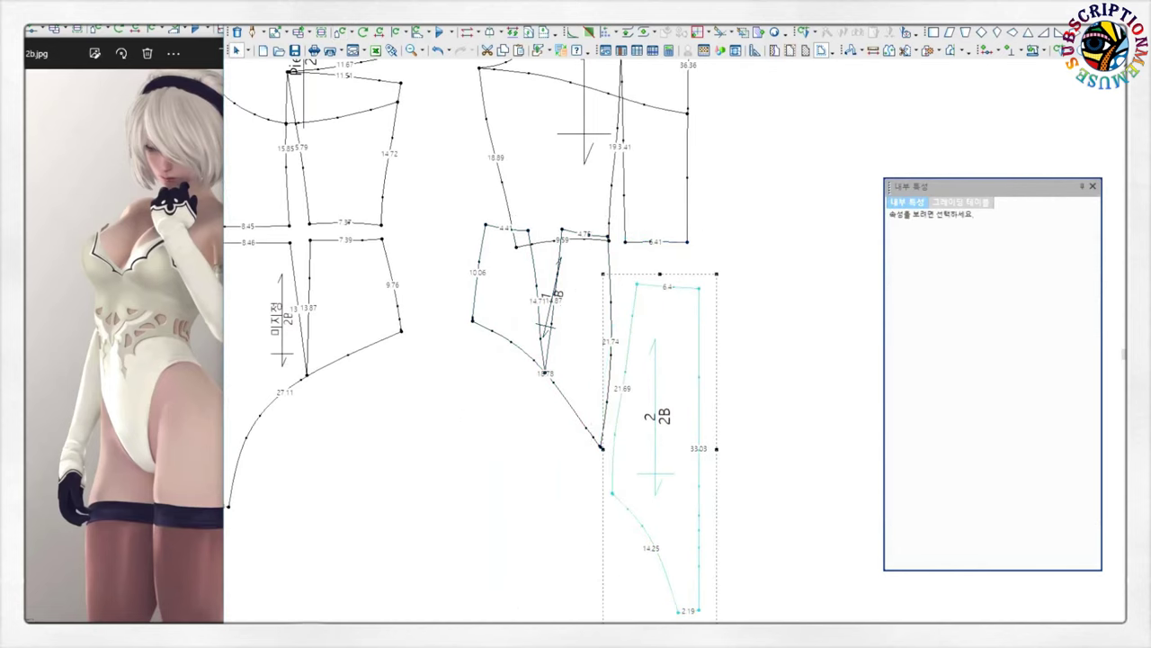
{"action": "left_click", "coordinate": [725, 412]}
{"action": "left_click", "coordinate": [600, 445]}
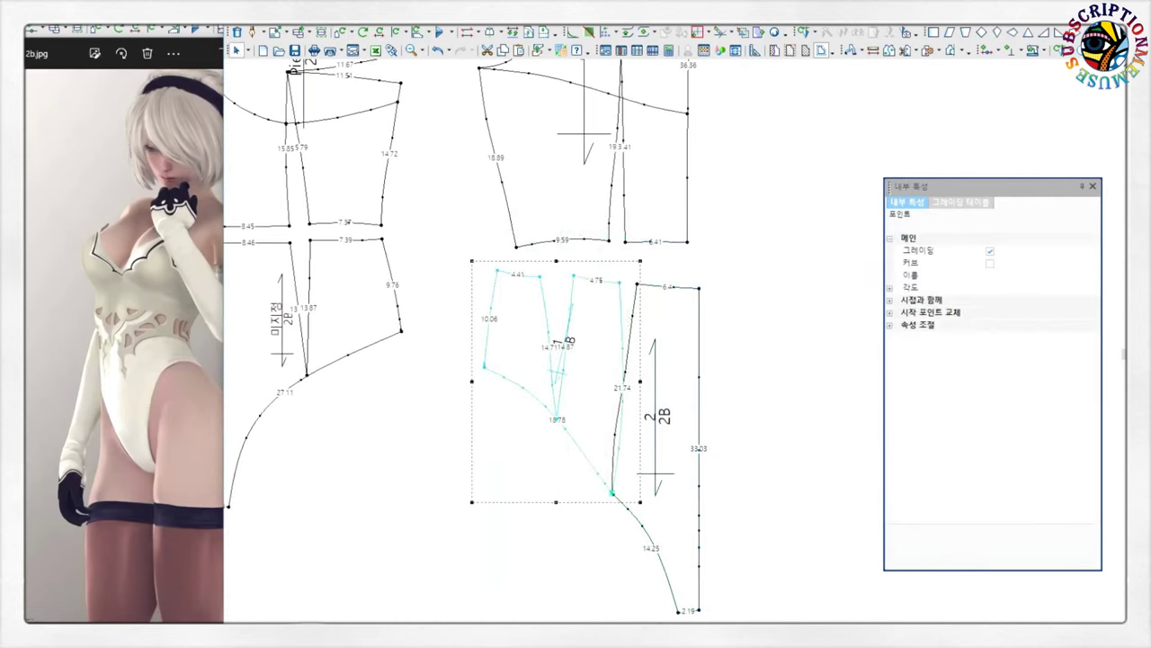
{"action": "scroll", "coordinate": [501, 167], "scroll_direction": "up", "scroll_amount": 3}
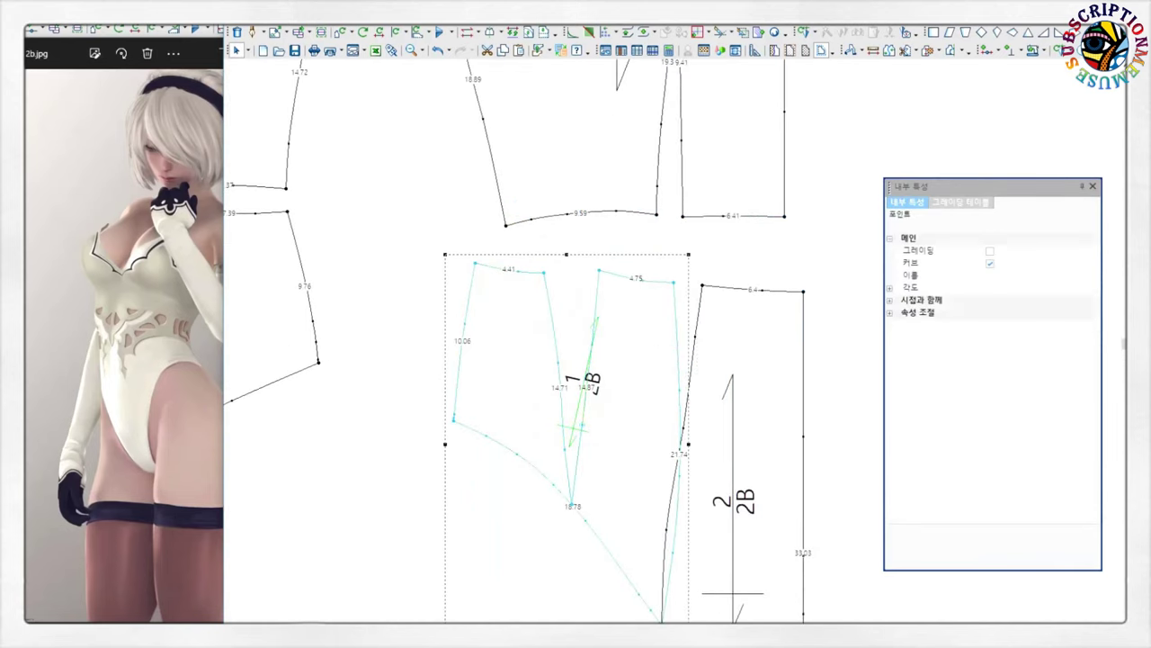
{"action": "left_click", "coordinate": [563, 437]}
{"action": "left_click", "coordinate": [573, 426]}
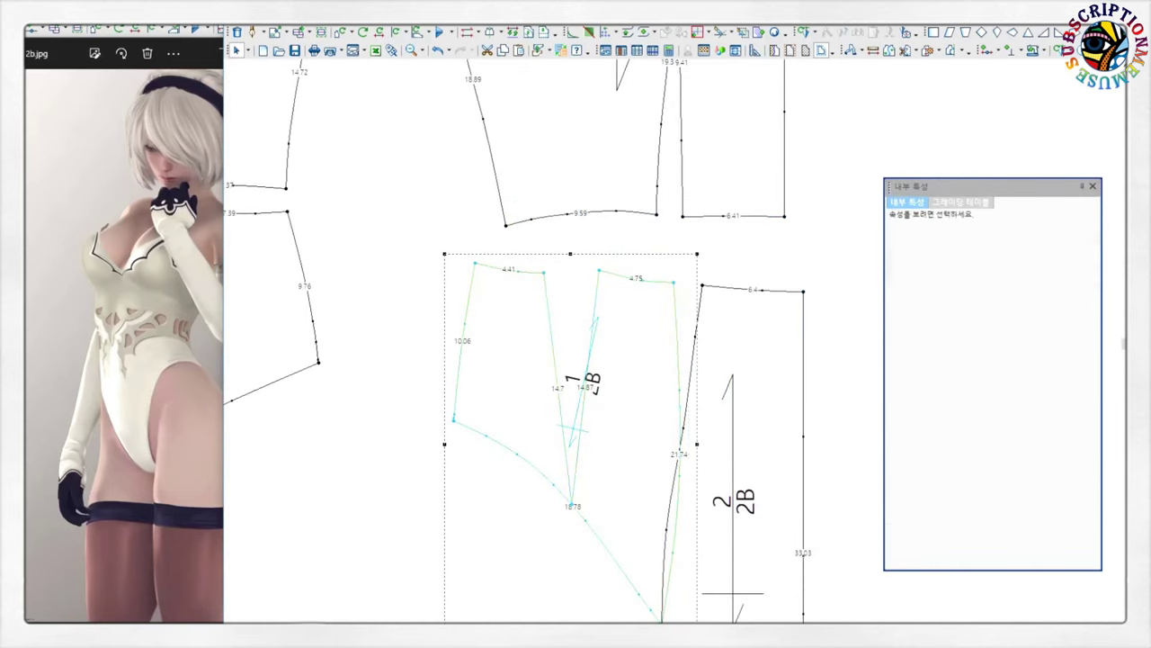
{"action": "left_click", "coordinate": [571, 503]}
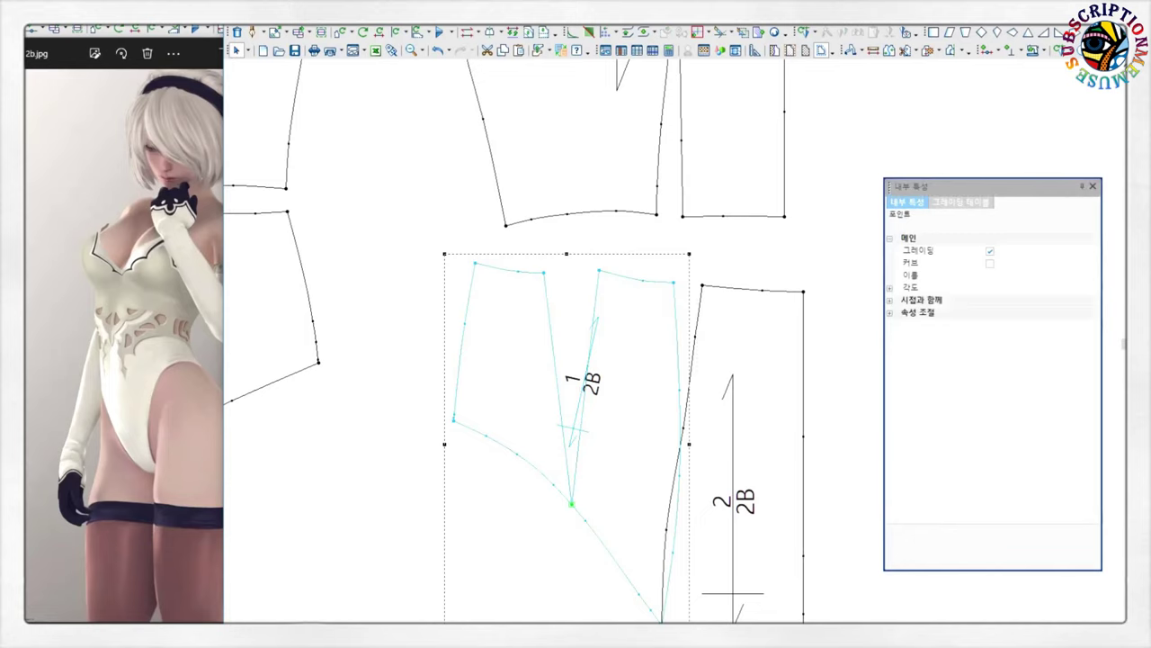
{"action": "left_click_drag", "start_coordinate": [571, 504], "coordinate": [571, 491]}
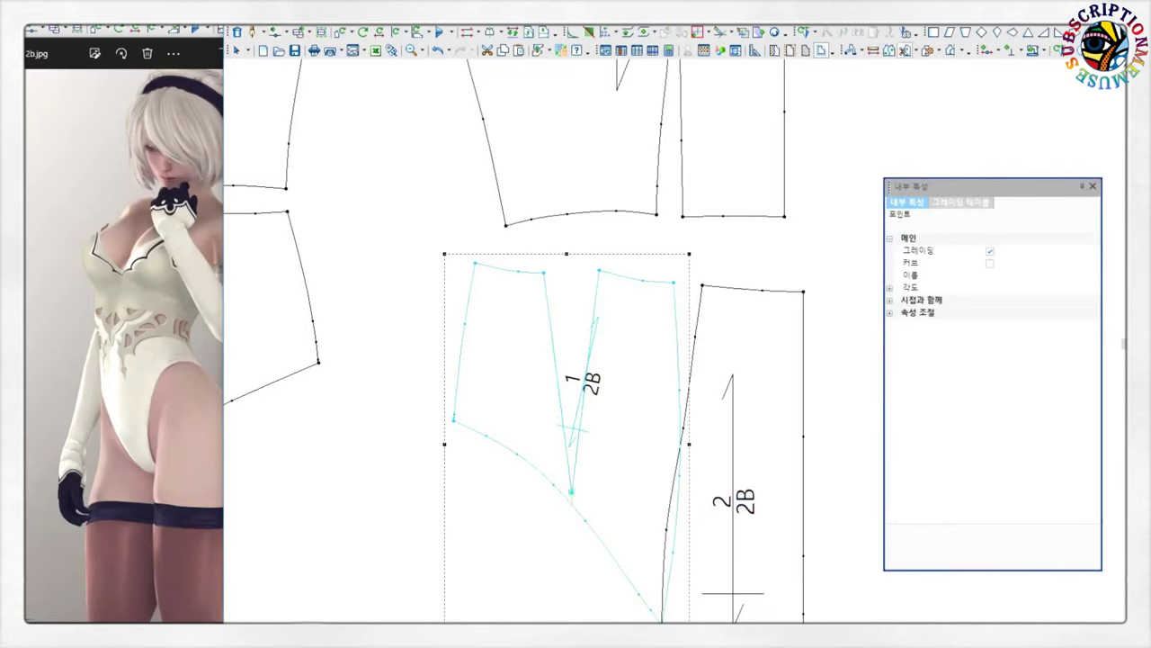
{"action": "key", "text": "Return"}
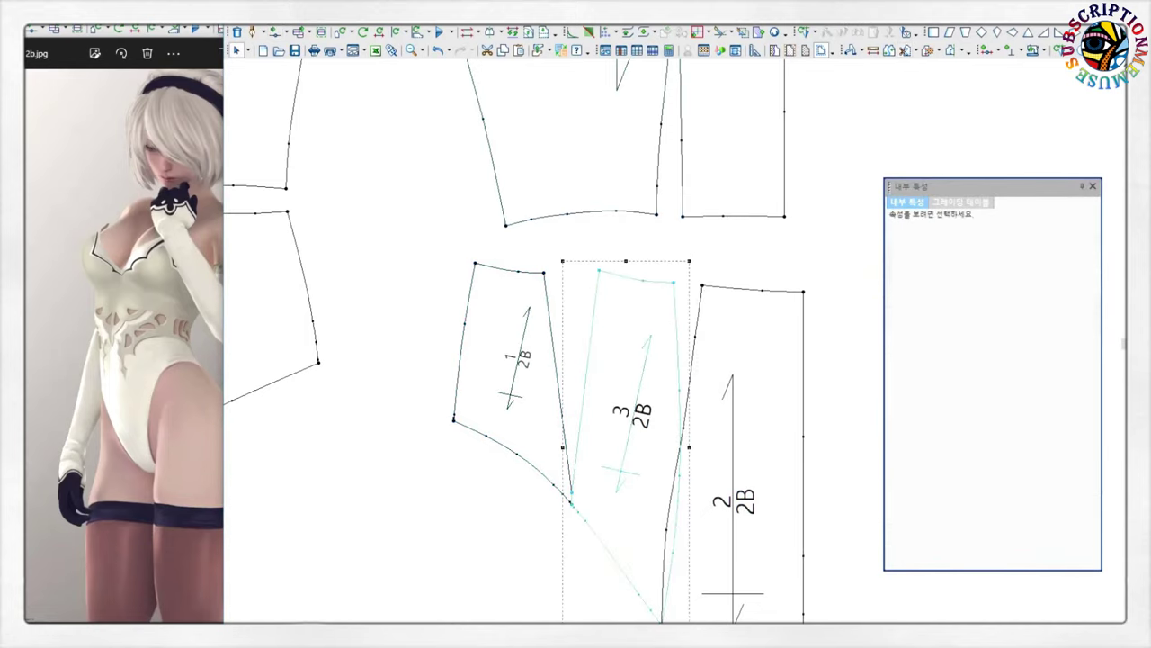
- Display seam lengths with F9 and move piece 3's top corner so its top edge reads 9.6
{"action": "right_click", "coordinate": [619, 261]}
{"action": "key", "text": "Escape"}
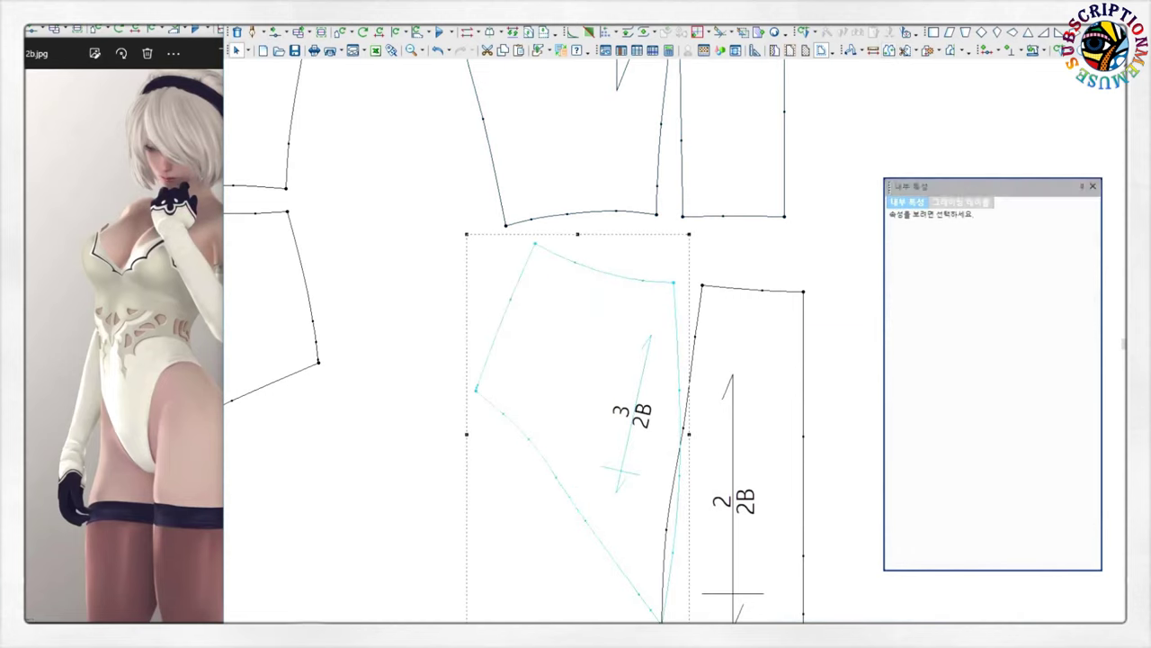
{"action": "key", "text": "F9"}
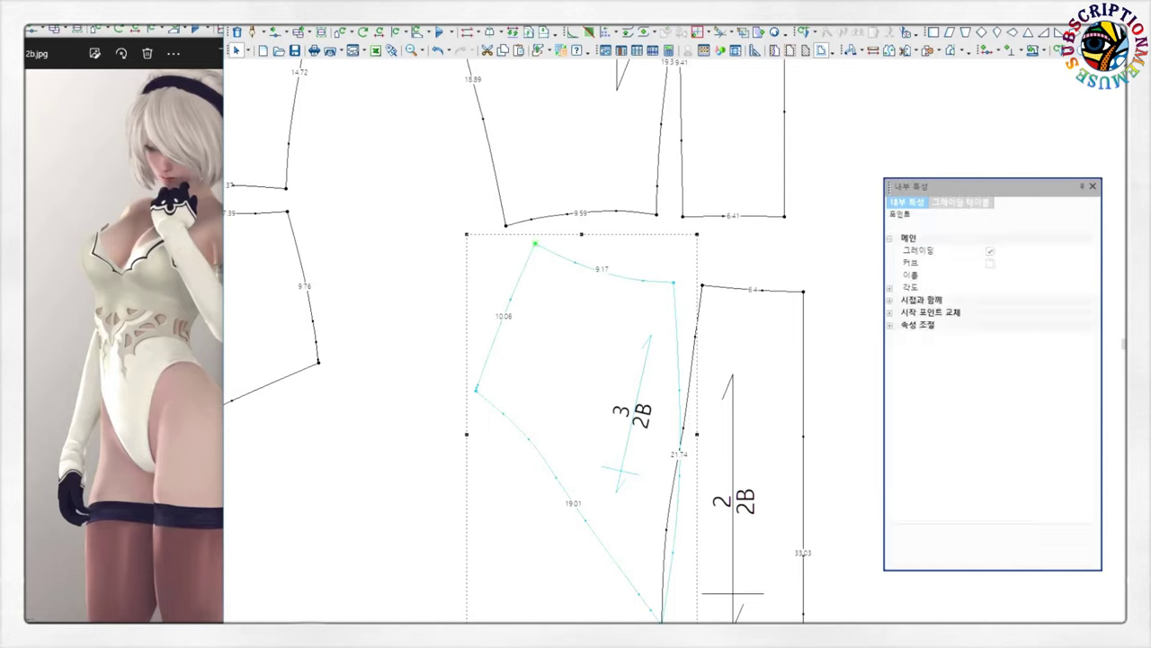
{"action": "left_click", "coordinate": [536, 249]}
{"action": "left_click", "coordinate": [531, 245]}
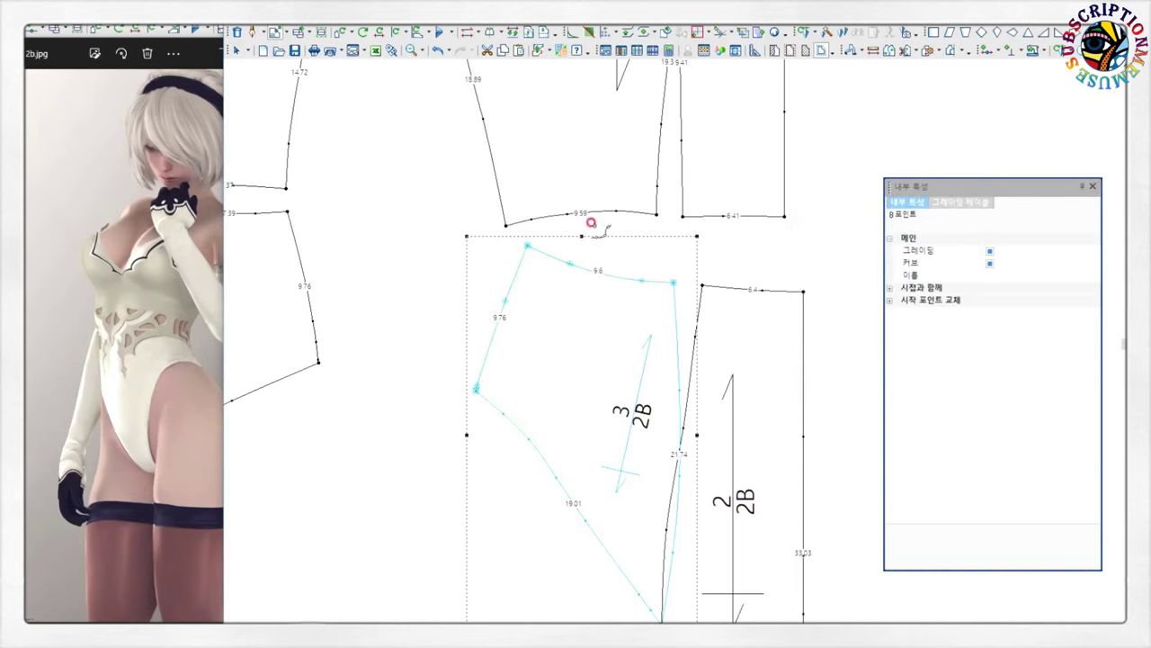
{"action": "scroll", "coordinate": [585, 215], "scroll_direction": "down", "scroll_amount": 2}
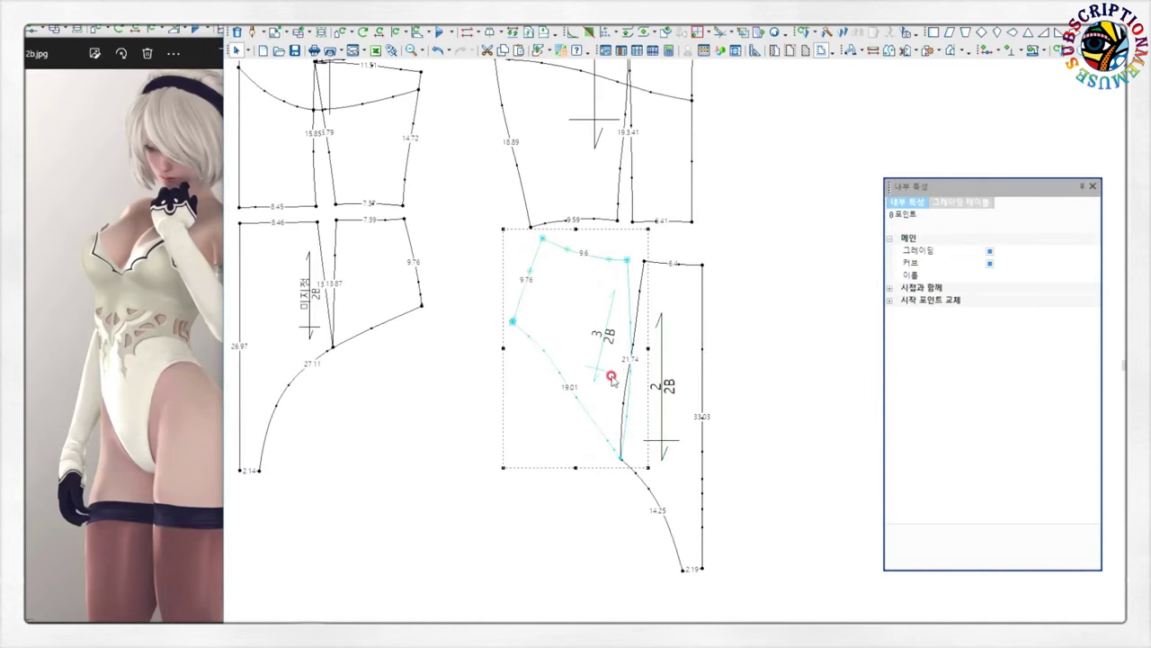
- Rotate piece 3 about its bottom corner
{"action": "left_click", "coordinate": [615, 454]}
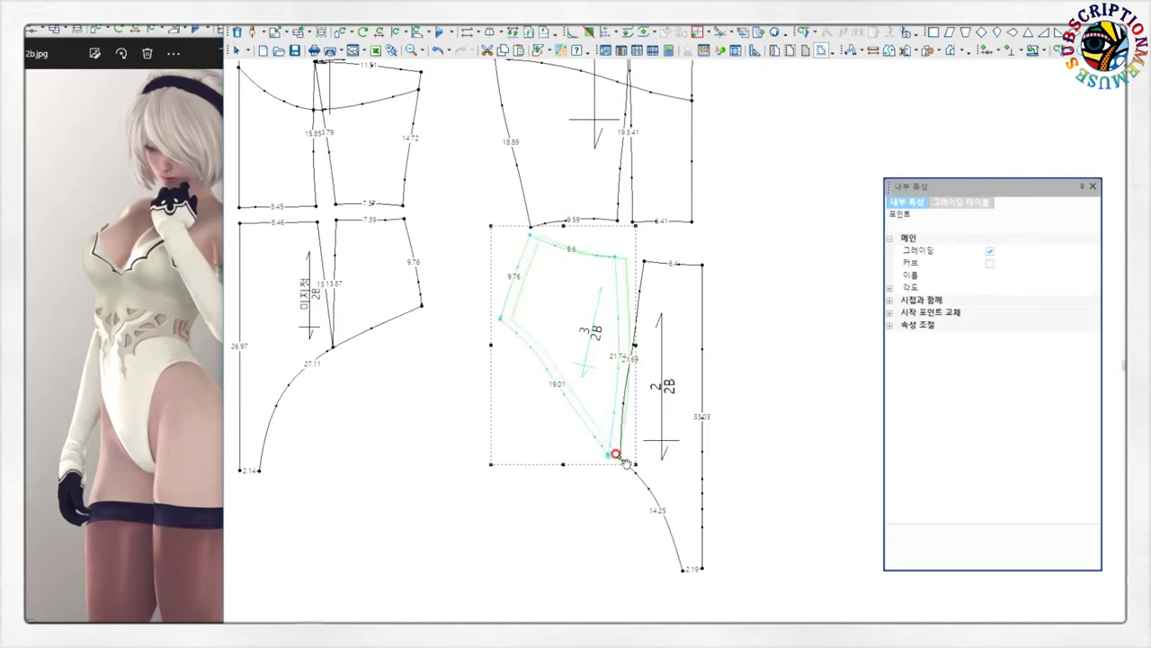
{"action": "left_click_drag", "start_coordinate": [625, 461], "coordinate": [585, 417]}
{"action": "scroll", "coordinate": [673, 343], "scroll_direction": "up", "scroll_amount": 1}
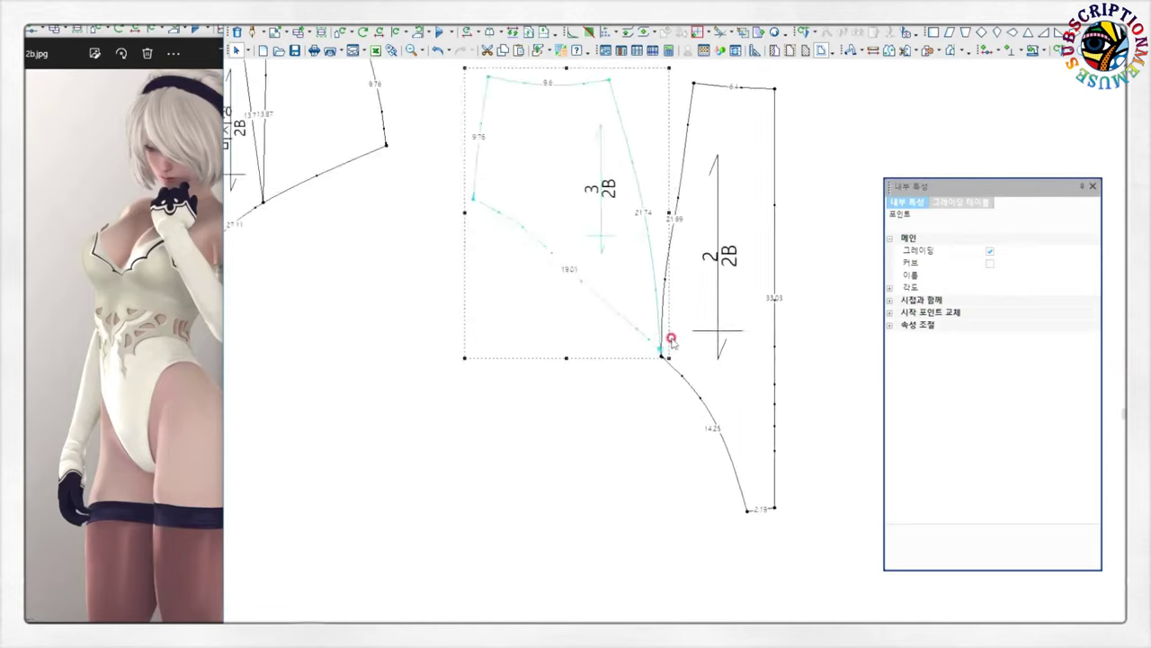
{"action": "scroll", "coordinate": [671, 339], "scroll_direction": "up", "scroll_amount": 2}
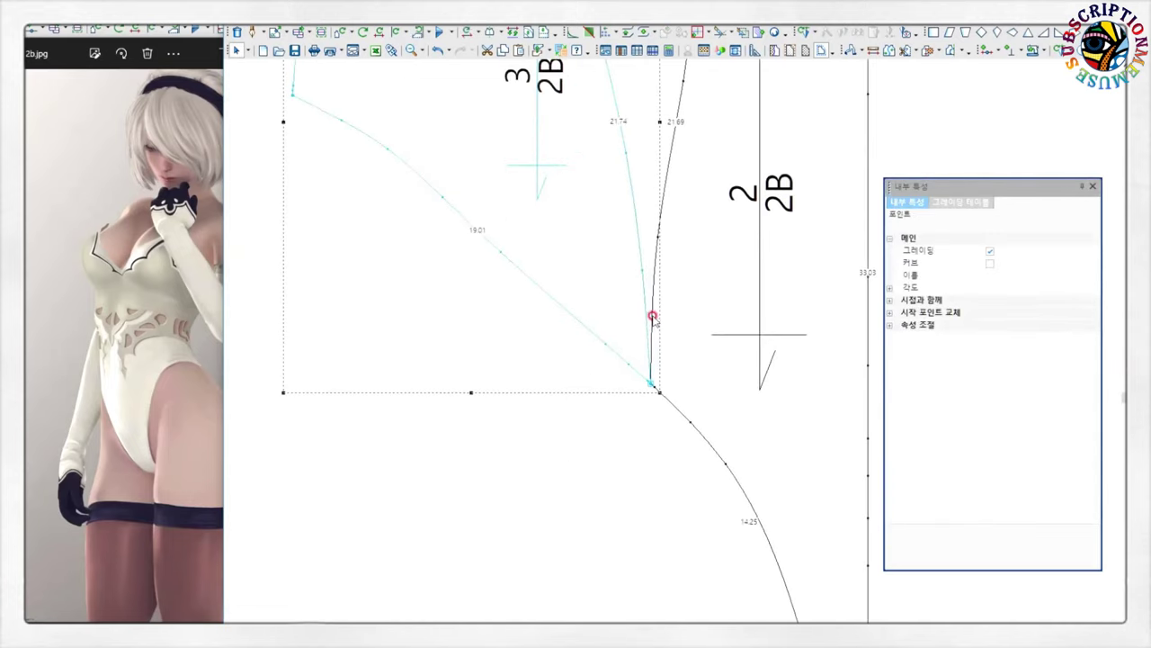
- Join the left and right hip pieces into the single piece 2 2B
{"action": "left_click", "coordinate": [652, 317]}
{"action": "key", "text": "Return"}
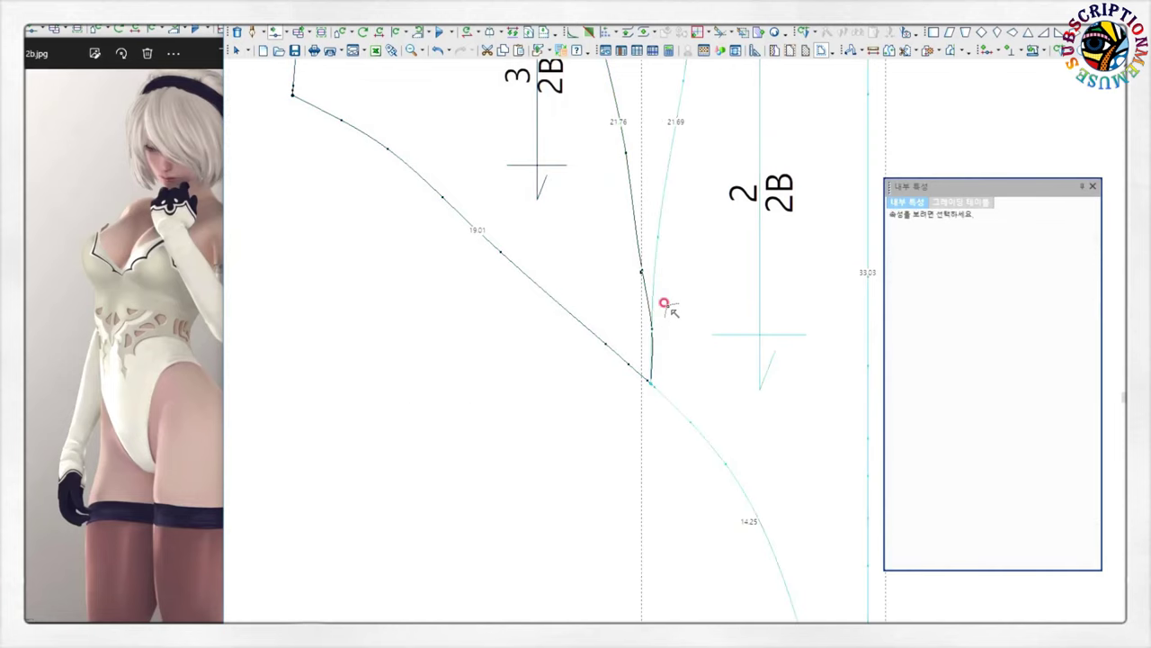
{"action": "scroll", "coordinate": [652, 342], "scroll_direction": "up", "scroll_amount": 1}
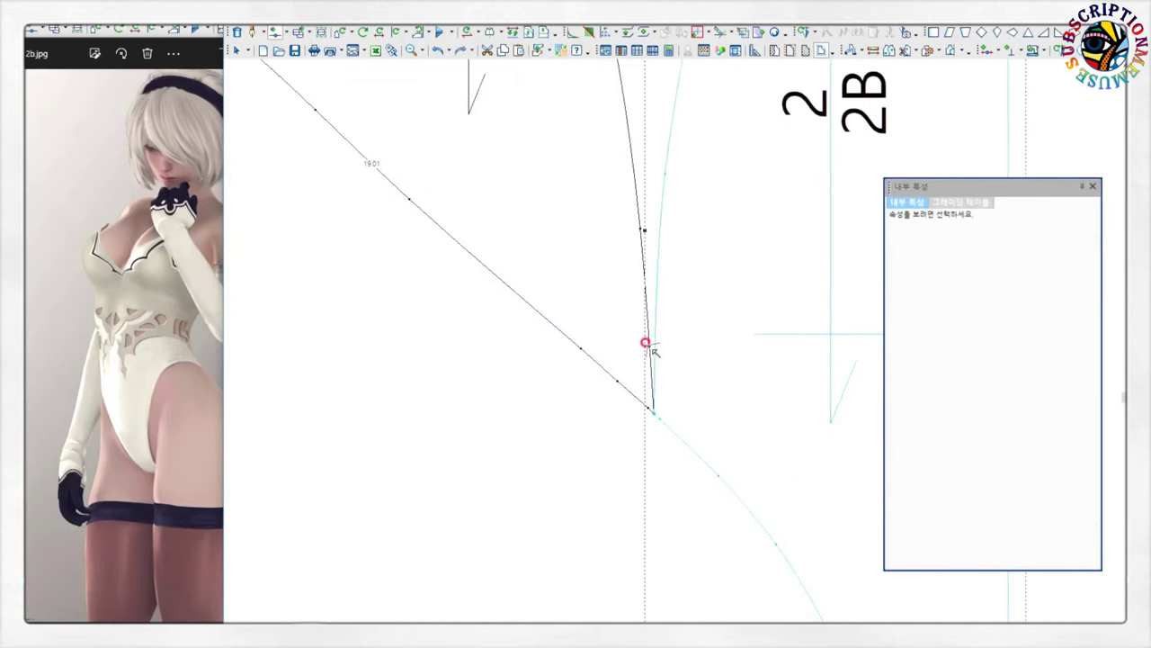
{"action": "left_click", "coordinate": [646, 342]}
{"action": "key", "text": "Return"}
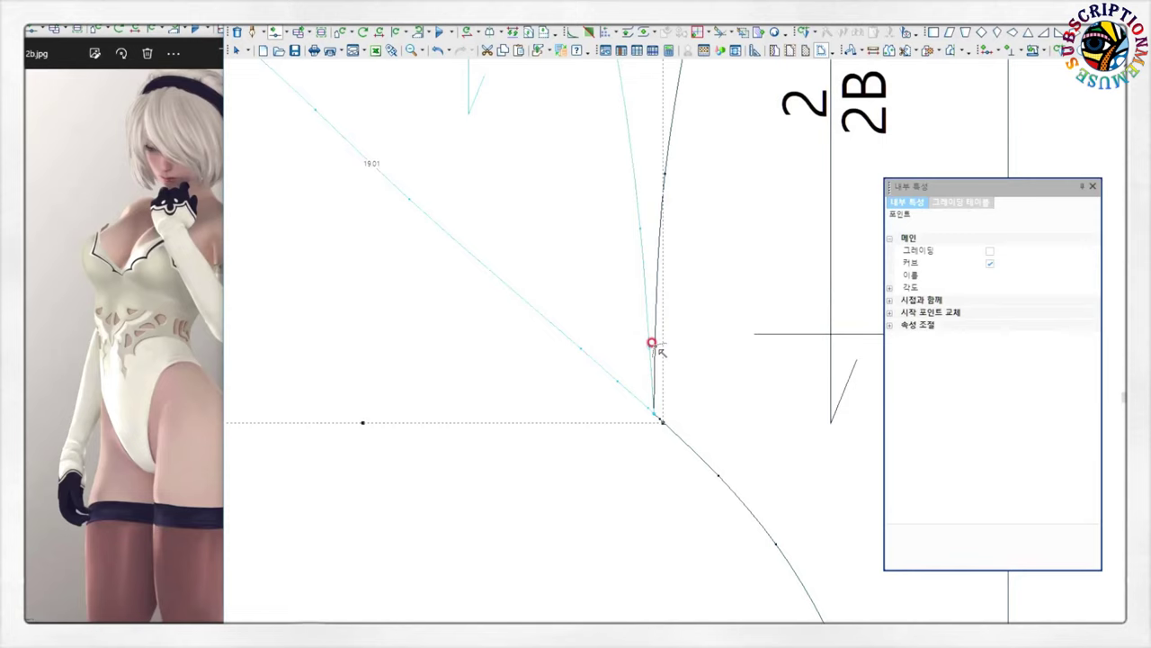
{"action": "left_click", "coordinate": [652, 344]}
{"action": "key", "text": "Return"}
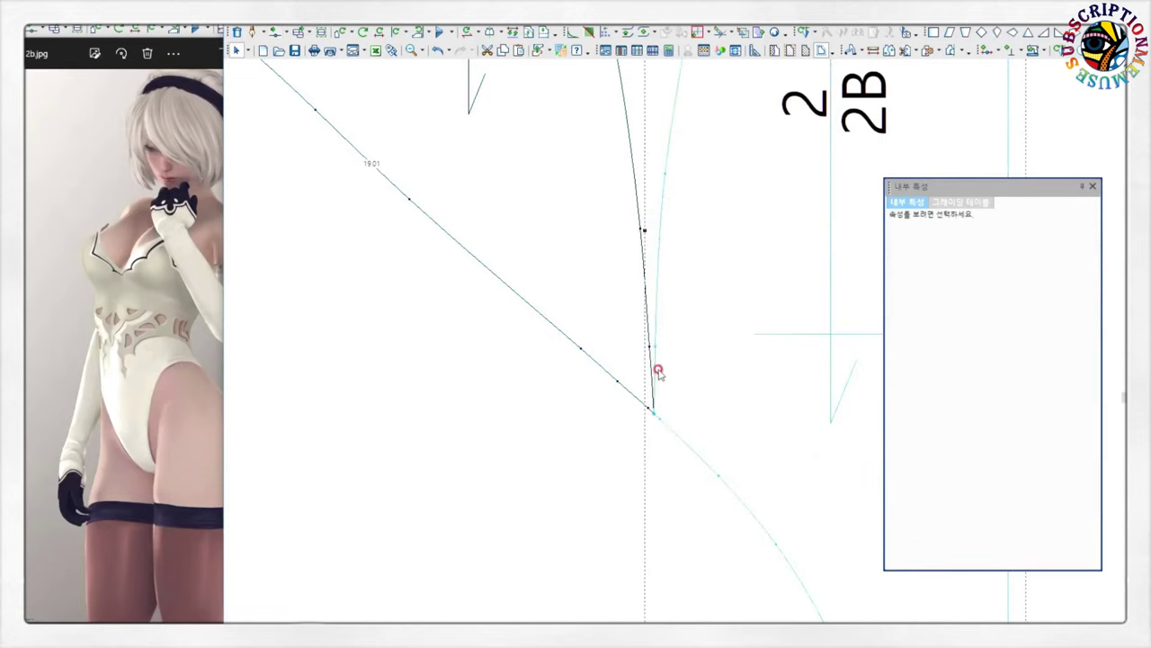
{"action": "left_click", "coordinate": [638, 369]}
{"action": "key", "text": "Return"}
- Inspect the merged piece's curved edge points and pan out to show all pattern pieces
{"action": "left_click", "coordinate": [655, 345]}
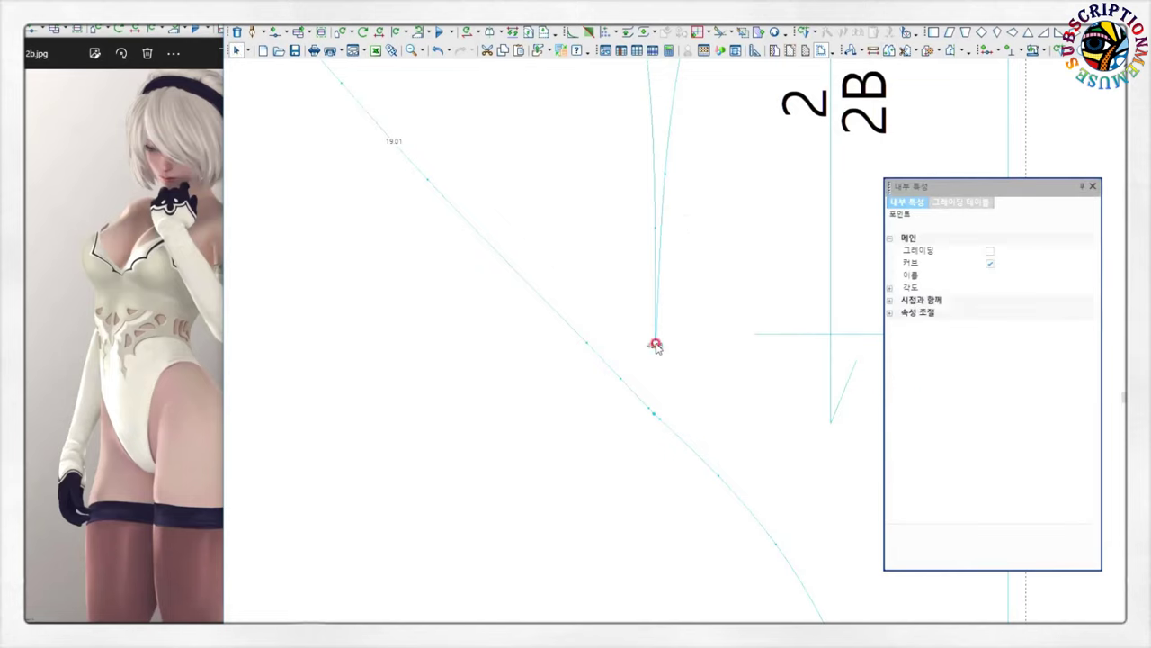
{"action": "left_click", "coordinate": [989, 251]}
{"action": "scroll", "coordinate": [681, 327], "scroll_direction": "down", "scroll_amount": 3}
{"action": "scroll", "coordinate": [683, 297], "scroll_direction": "down", "scroll_amount": 1}
{"action": "scroll", "coordinate": [645, 329], "scroll_direction": "up", "scroll_amount": 3}
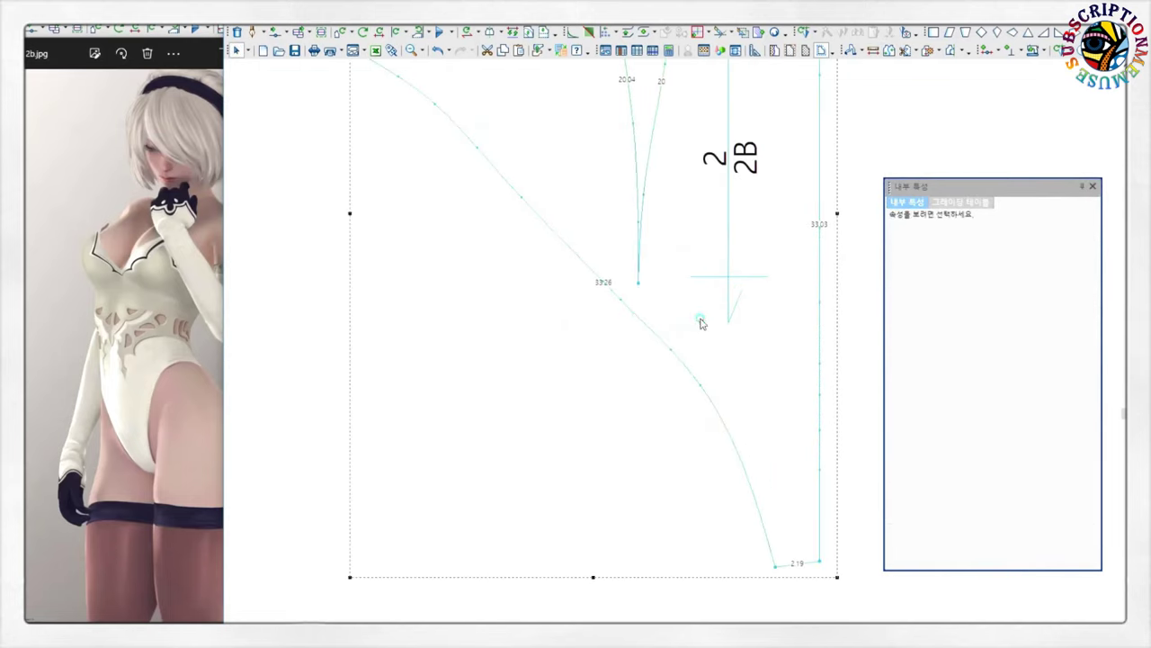
{"action": "scroll", "coordinate": [683, 296], "scroll_direction": "down", "scroll_amount": 2}
{"action": "scroll", "coordinate": [612, 261], "scroll_direction": "down", "scroll_amount": 1}
{"action": "left_click", "coordinate": [577, 270]}
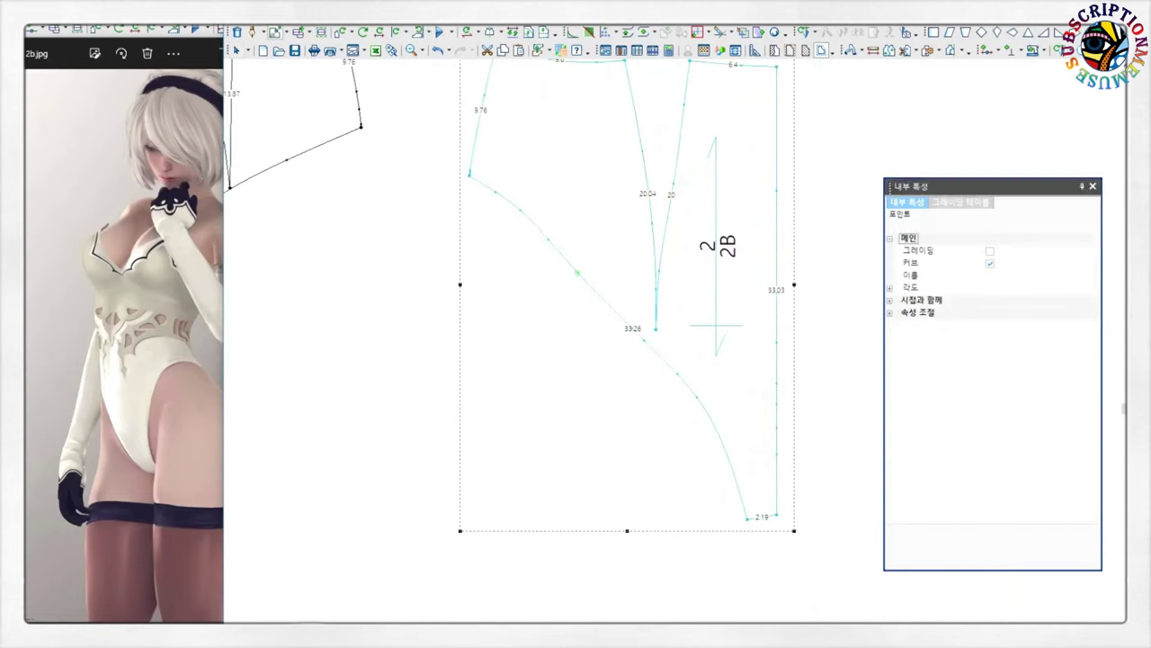
{"action": "left_click", "coordinate": [577, 270]}
{"action": "right_click", "coordinate": [586, 256]}
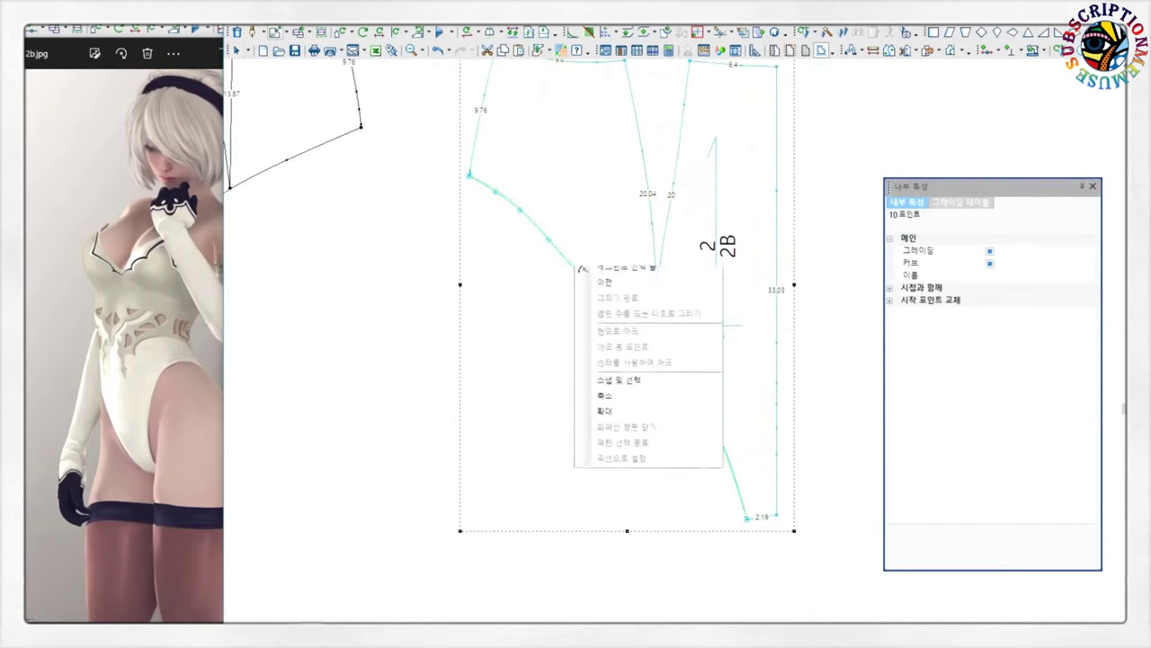
{"action": "scroll", "coordinate": [675, 416], "scroll_direction": "down", "scroll_amount": 2}
{"action": "scroll", "coordinate": [675, 416], "scroll_direction": "down", "scroll_amount": 1}
{"action": "scroll", "coordinate": [674, 416], "scroll_direction": "down", "scroll_amount": 1}
{"action": "scroll", "coordinate": [674, 416], "scroll_direction": "up", "scroll_amount": 3}
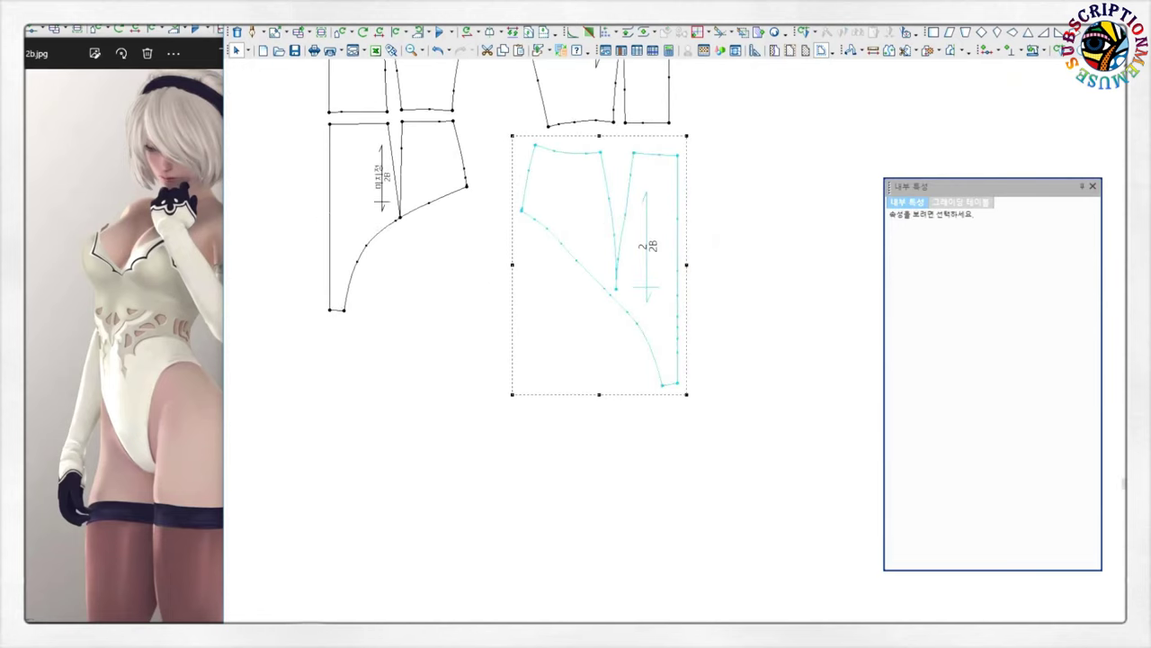
{"action": "scroll", "coordinate": [674, 416], "scroll_direction": "down", "scroll_amount": 2}
{"action": "scroll", "coordinate": [675, 417], "scroll_direction": "up", "scroll_amount": 1}
{"action": "middle_click_drag", "start_coordinate": [674, 416], "coordinate": [495, 416]}
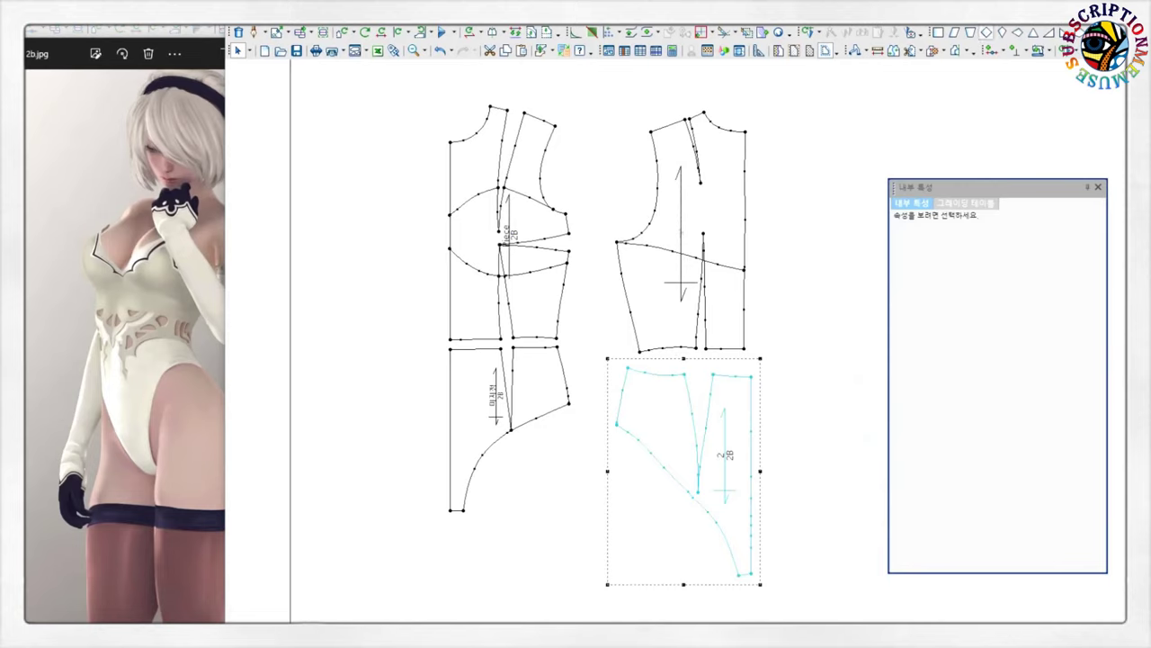
- Widen the bodice's small triangle notch by moving its apex point to the right
{"action": "left_click", "coordinate": [461, 314]}
{"action": "scroll", "coordinate": [261, 307], "scroll_direction": "up", "scroll_amount": 3}
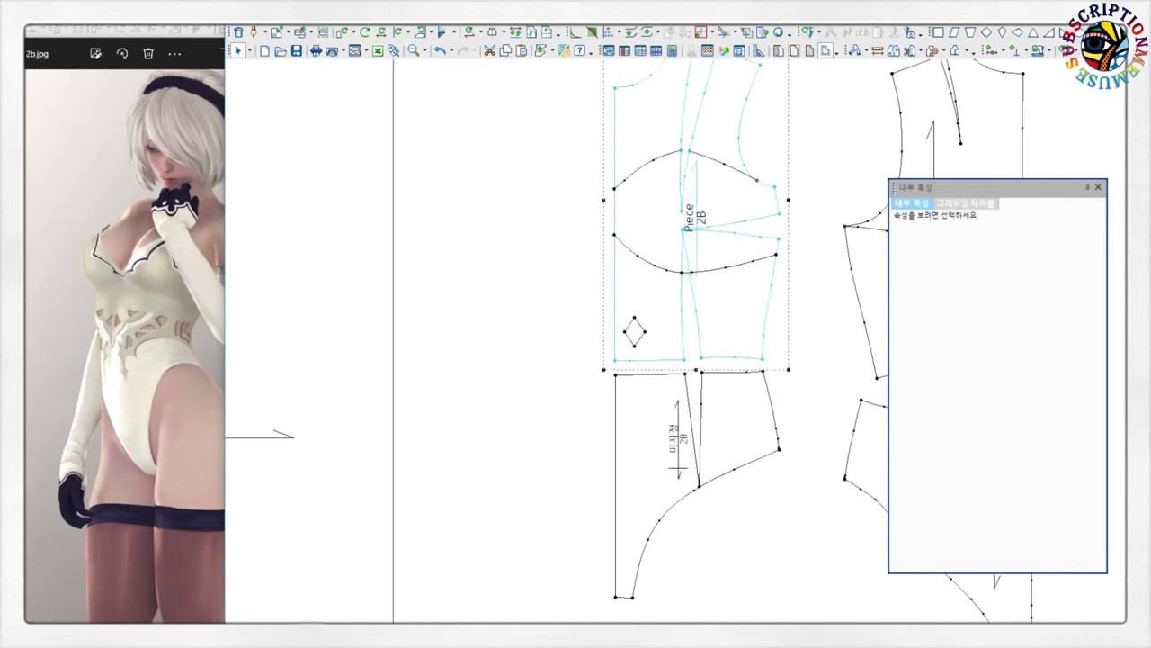
{"action": "scroll", "coordinate": [579, 319], "scroll_direction": "up", "scroll_amount": 2}
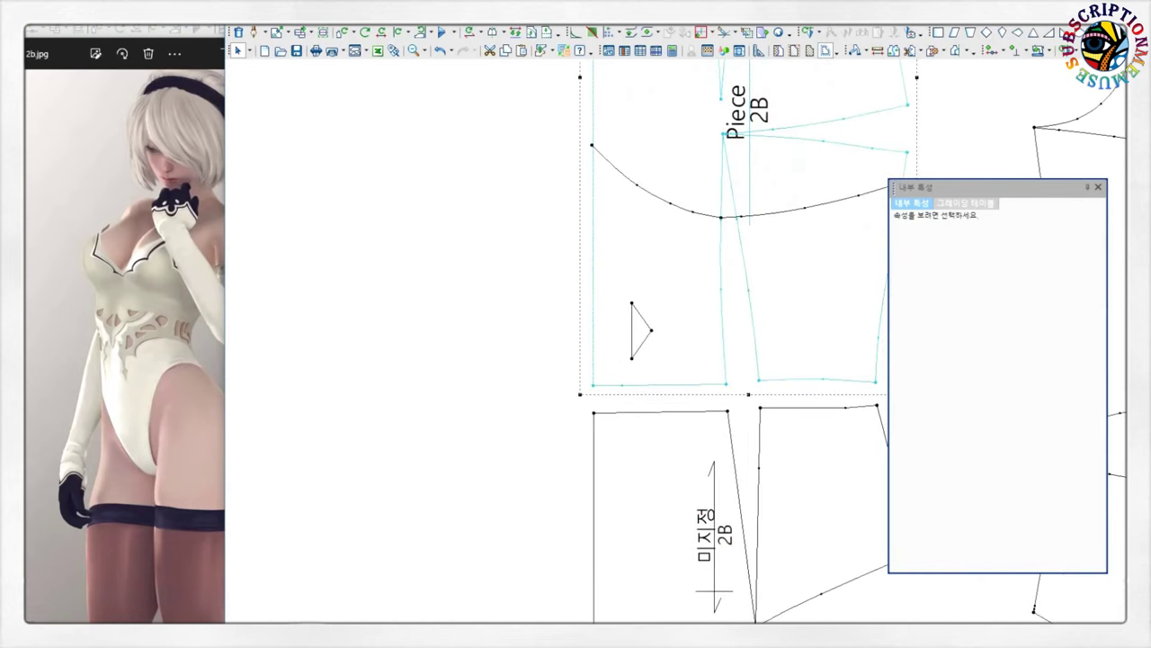
{"action": "left_click", "coordinate": [651, 330]}
{"action": "left_click_drag", "start_coordinate": [651, 330], "coordinate": [662, 330]}
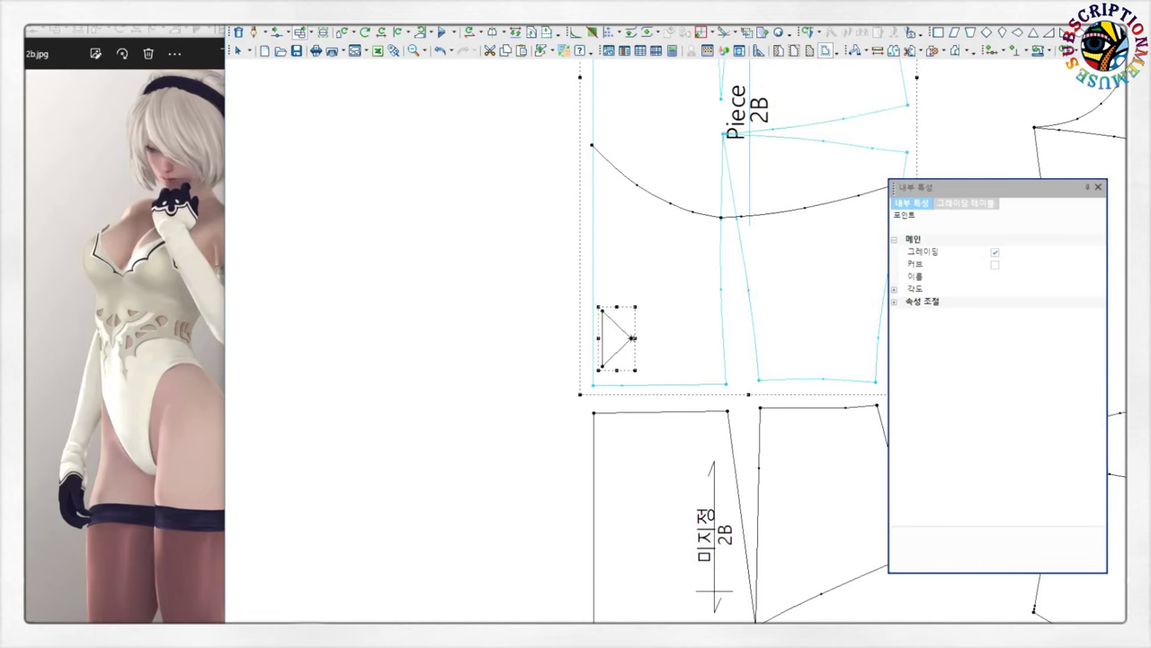
{"action": "scroll", "coordinate": [323, 189], "scroll_direction": "down", "scroll_amount": 1}
{"action": "key", "text": "Escape"}
- Move the 미지정 2B piece up to meet the bodice's lower edge
{"action": "scroll", "coordinate": [324, 189], "scroll_direction": "down", "scroll_amount": 1}
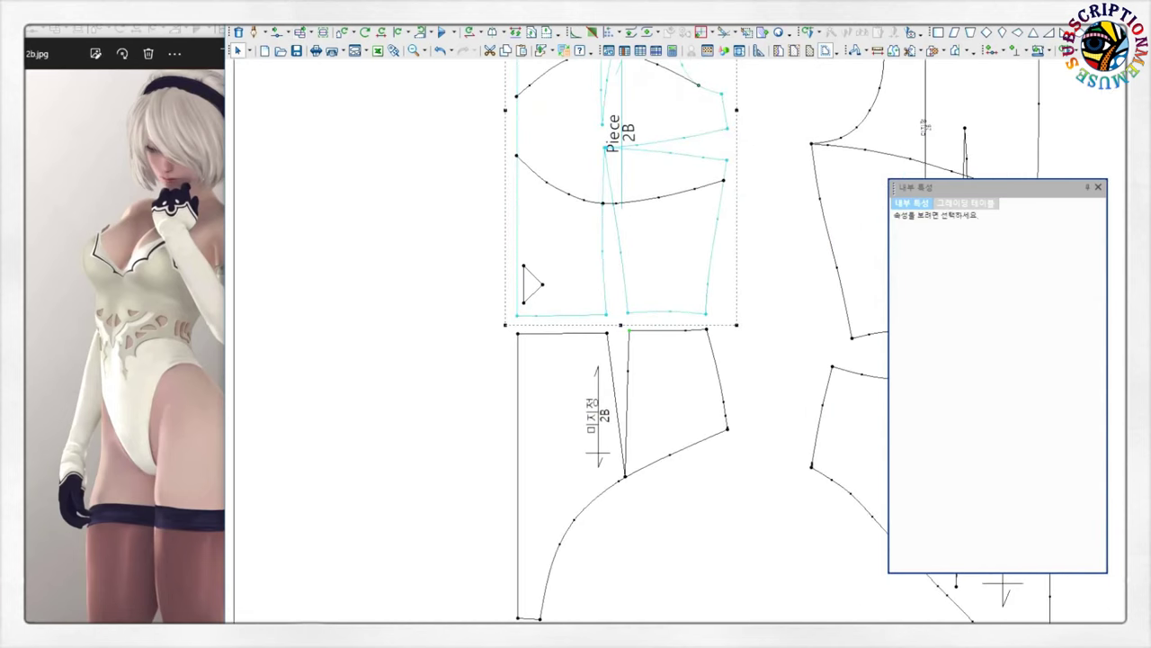
{"action": "left_click_drag", "start_coordinate": [567, 405], "coordinate": [566, 391]}
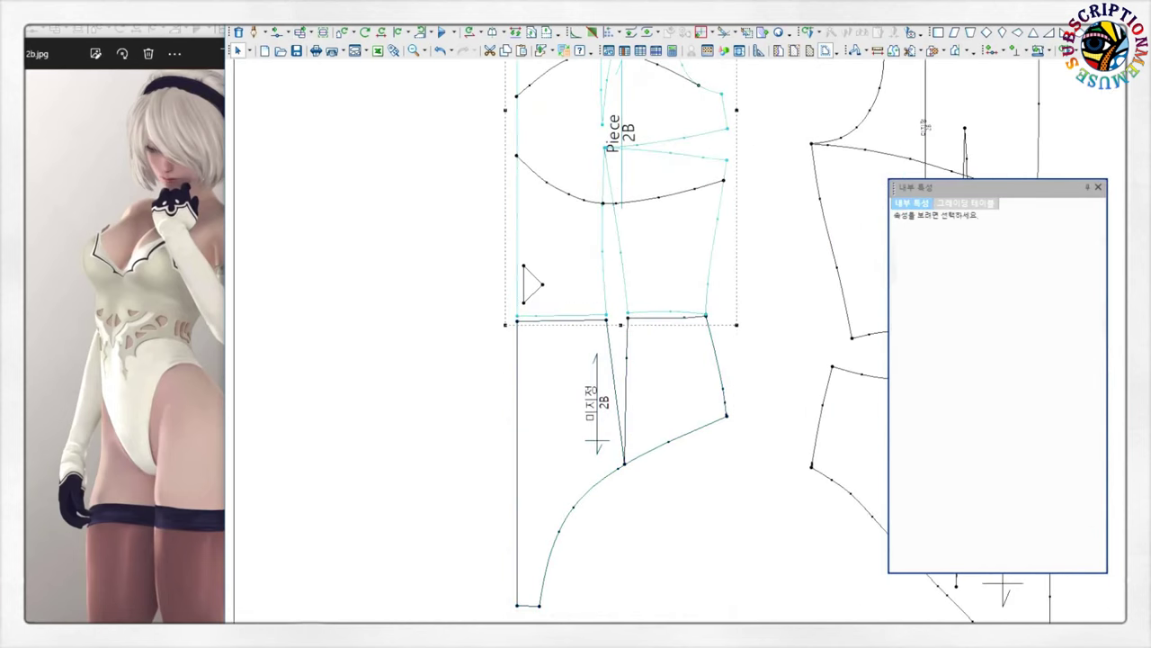
{"action": "left_click", "coordinate": [605, 319]}
{"action": "scroll", "coordinate": [626, 252], "scroll_direction": "up", "scroll_amount": 1}
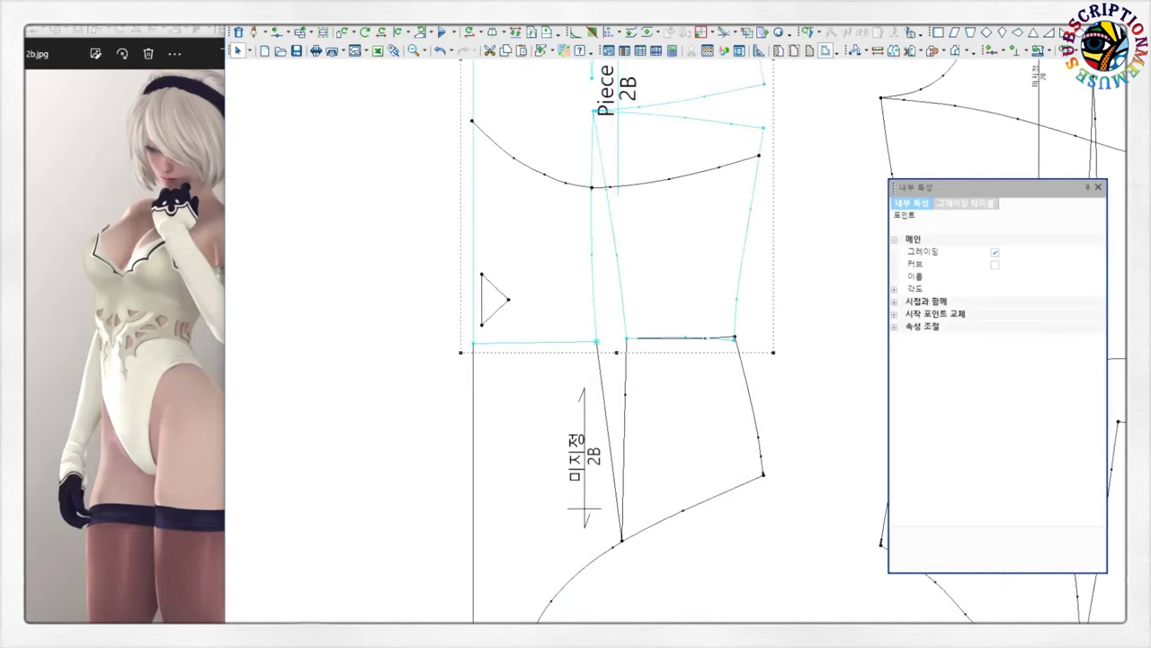
{"action": "scroll", "coordinate": [572, 341], "scroll_direction": "up", "scroll_amount": 1}
{"action": "key", "text": "Escape"}
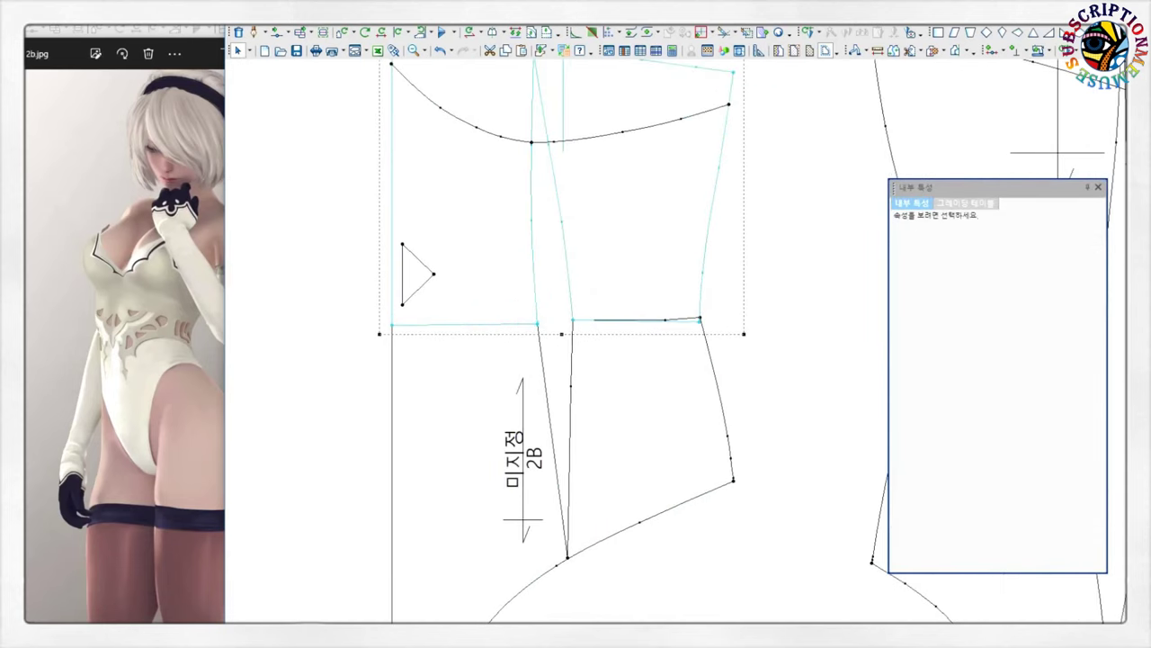
{"action": "left_click", "coordinate": [700, 318]}
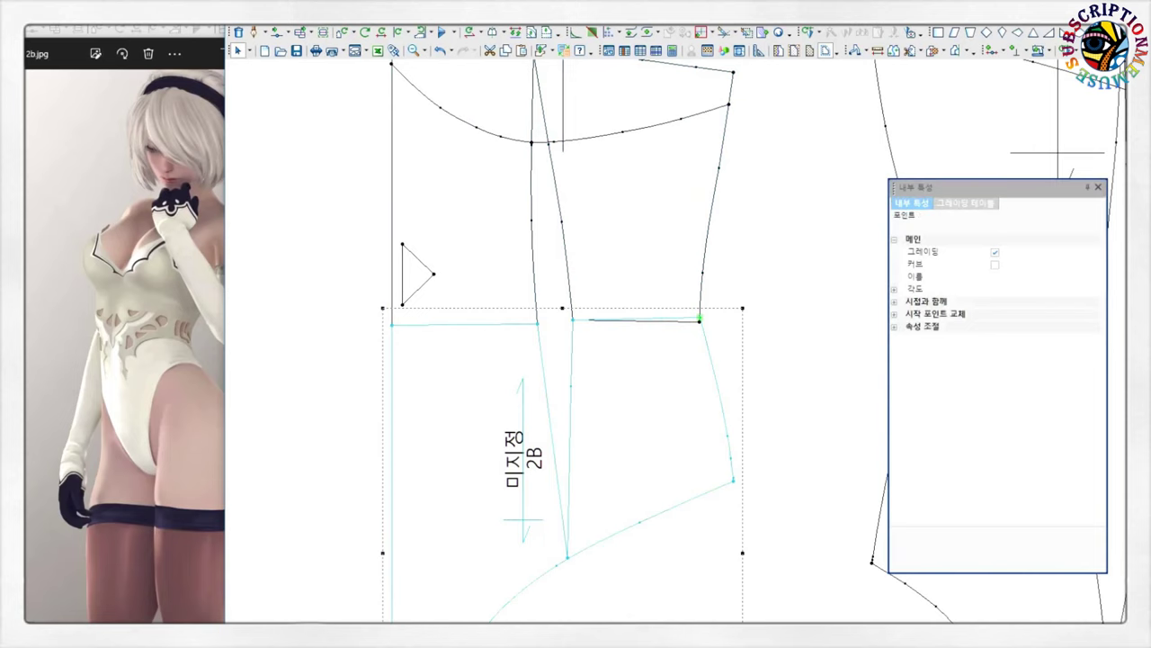
{"action": "left_click", "coordinate": [644, 320]}
{"action": "scroll", "coordinate": [558, 342], "scroll_direction": "down", "scroll_amount": 2}
{"action": "scroll", "coordinate": [558, 342], "scroll_direction": "down", "scroll_amount": 2}
{"action": "left_click", "coordinate": [683, 405]}
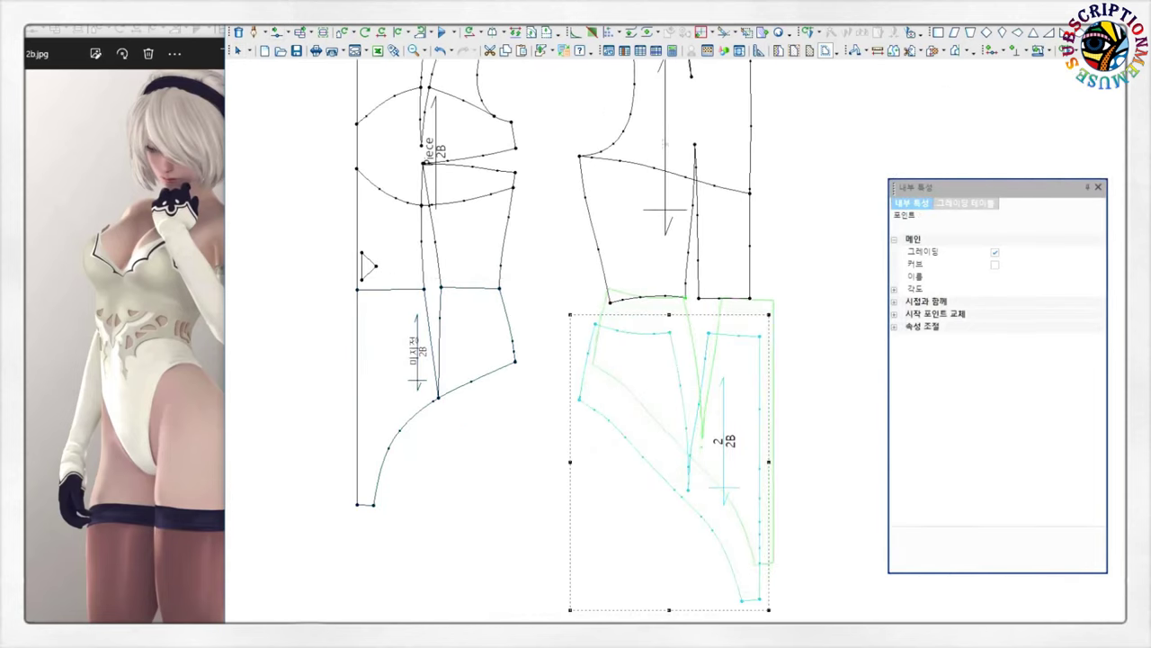
- Split the hip piece at its dart tip point, accepting the settings to create piece 3 2B
{"action": "key", "text": "Escape"}
{"action": "scroll", "coordinate": [576, 342], "scroll_direction": "down", "scroll_amount": 2}
{"action": "right_click", "coordinate": [737, 243]}
{"action": "key", "text": "Escape"}
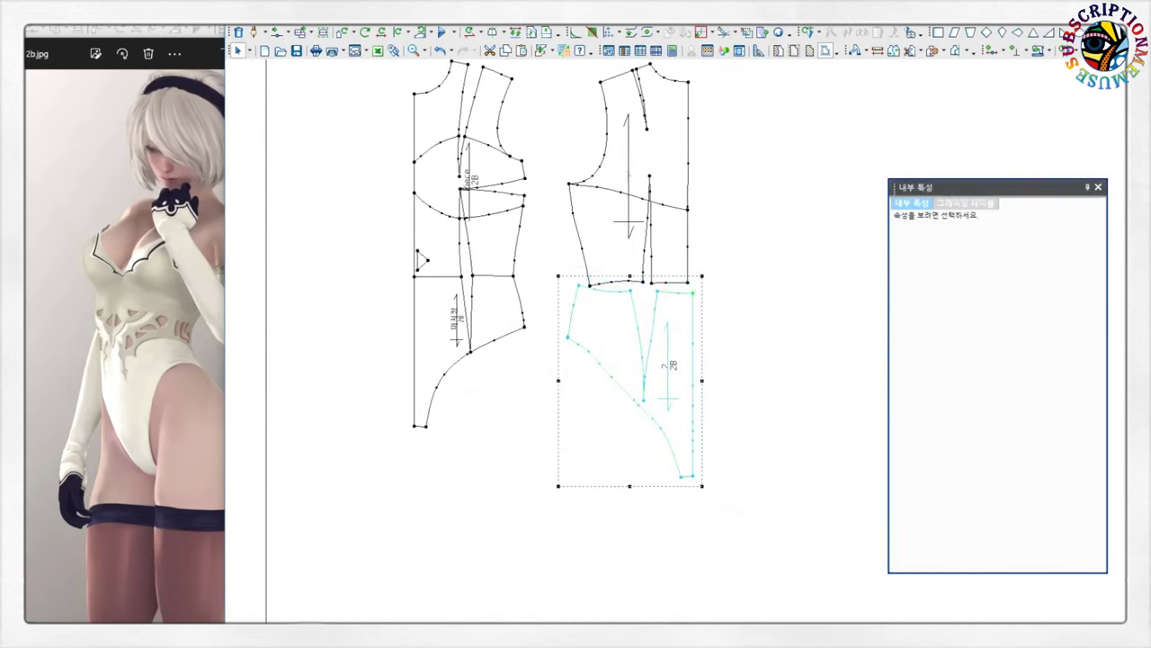
{"action": "scroll", "coordinate": [702, 130], "scroll_direction": "up", "scroll_amount": 2}
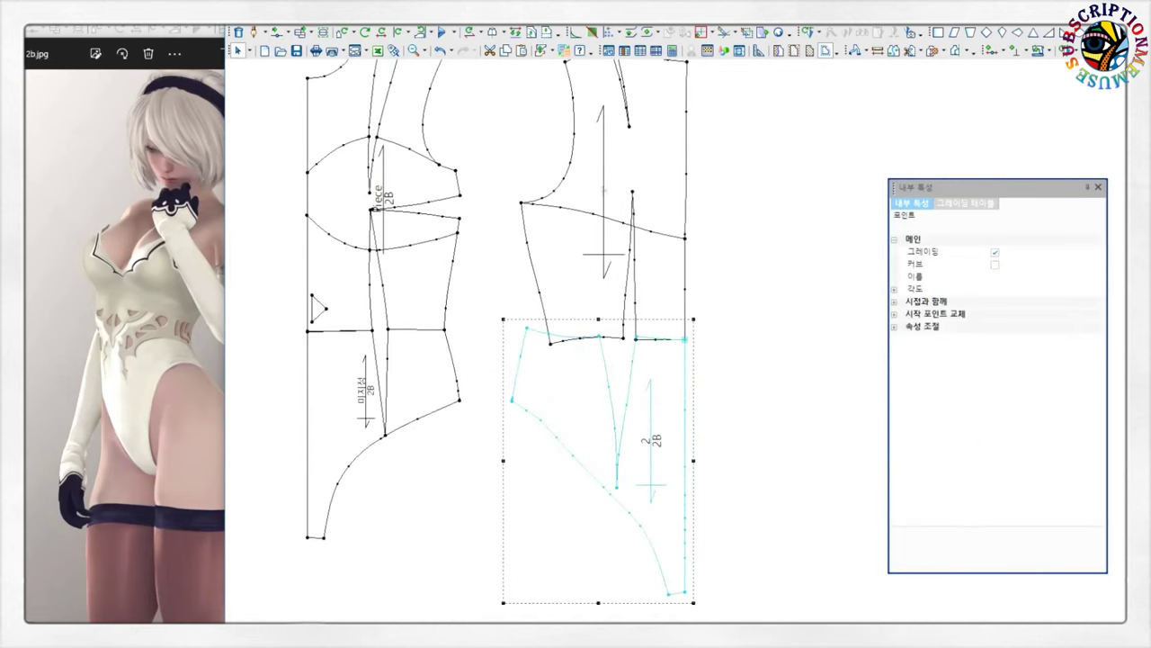
{"action": "scroll", "coordinate": [473, 411], "scroll_direction": "up", "scroll_amount": 1}
{"action": "left_click", "coordinate": [641, 501]}
{"action": "left_click", "coordinate": [1023, 513]}
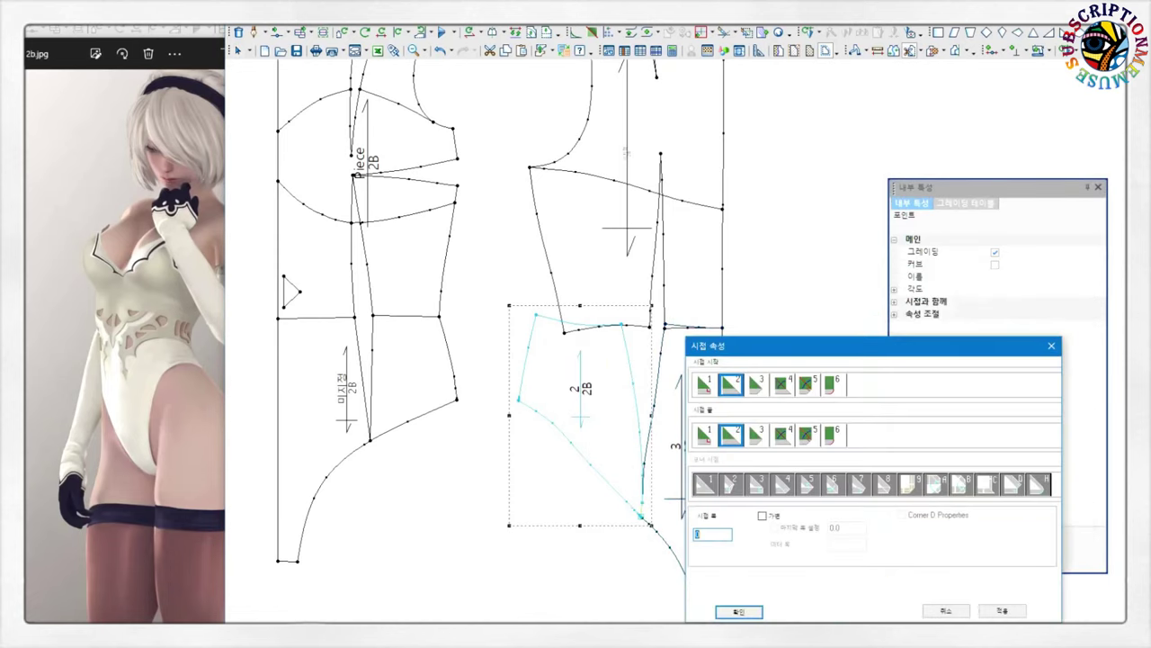
{"action": "left_click", "coordinate": [1003, 610]}
{"action": "scroll", "coordinate": [801, 370], "scroll_direction": "up", "scroll_amount": 1}
{"action": "left_click", "coordinate": [670, 423]}
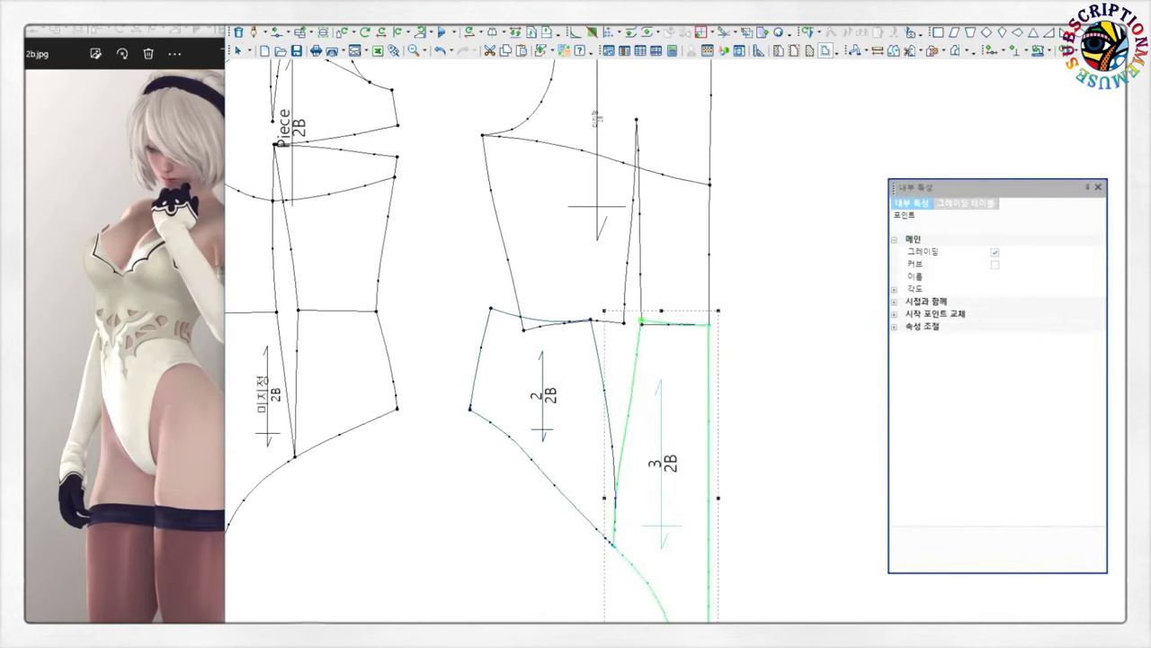
- Move the 2 2B piece right toward the 3 2B piece and rotate it about its top point
{"action": "scroll", "coordinate": [770, 343], "scroll_direction": "up", "scroll_amount": 1}
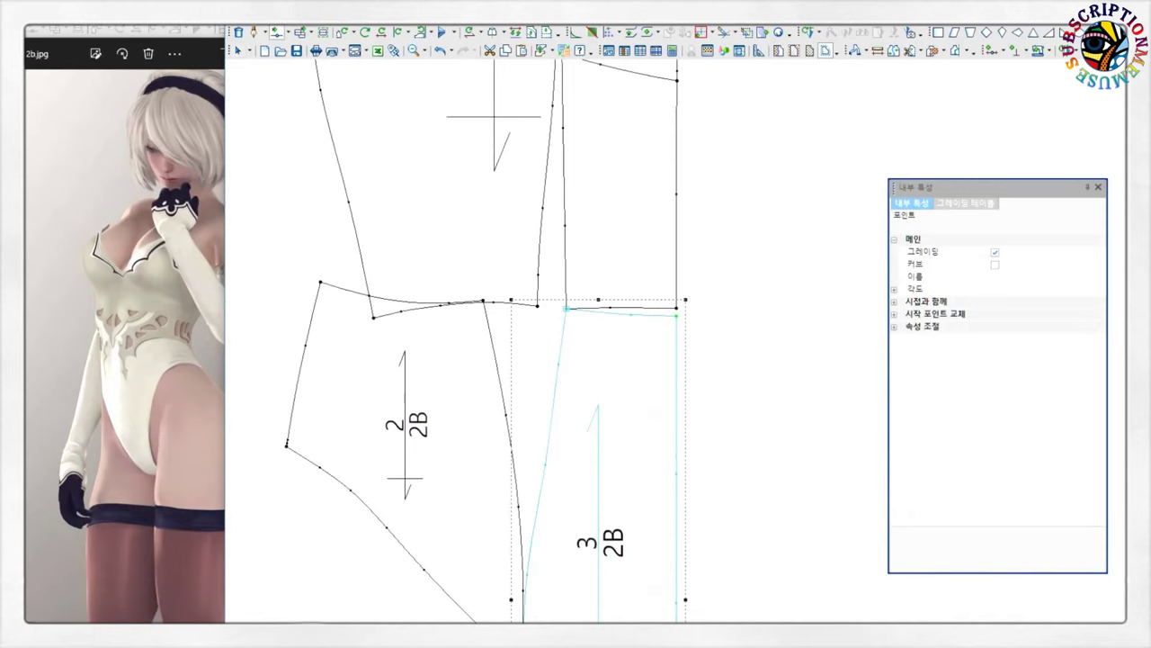
{"action": "left_click", "coordinate": [599, 309]}
{"action": "scroll", "coordinate": [734, 293], "scroll_direction": "down", "scroll_amount": 1}
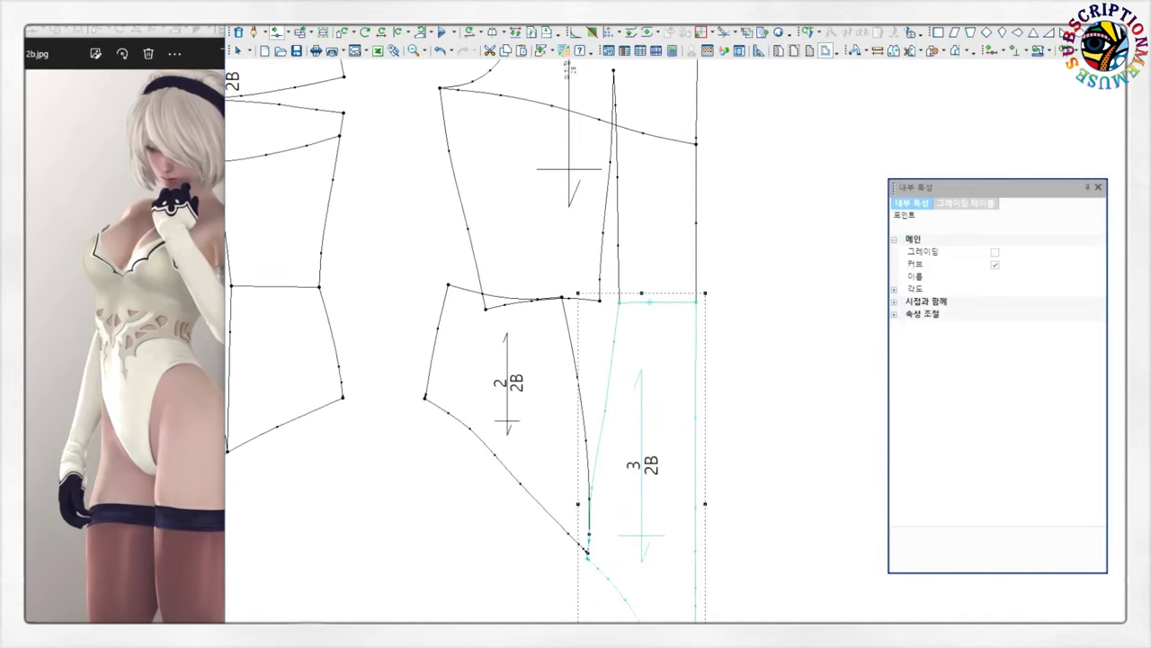
{"action": "right_click", "coordinate": [759, 278]}
{"action": "left_click", "coordinate": [562, 303]}
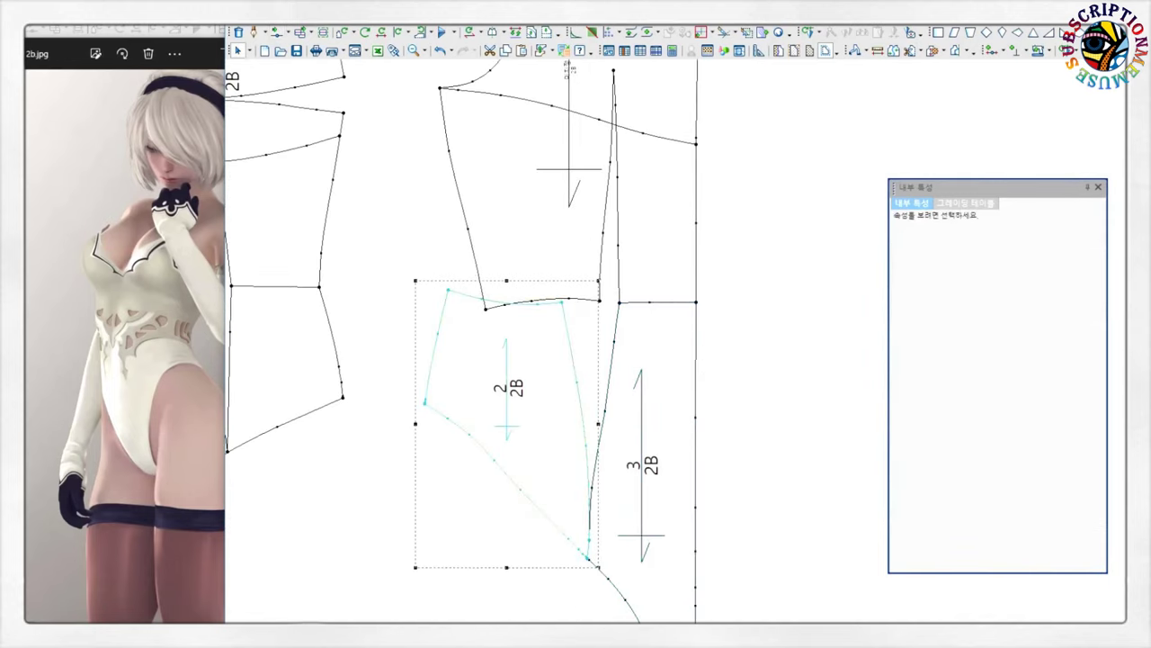
{"action": "left_click_drag", "start_coordinate": [562, 303], "coordinate": [601, 302]}
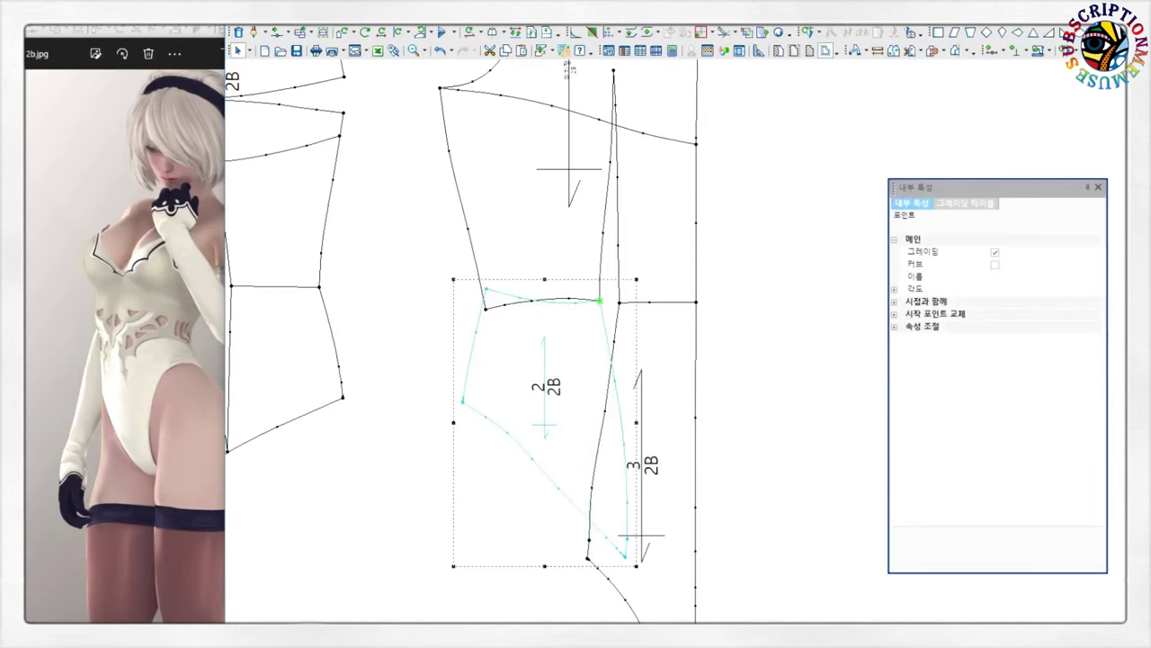
{"action": "left_click_drag", "start_coordinate": [625, 553], "coordinate": [589, 539]}
{"action": "key", "text": "Return"}
- Reposition the 2 2B piece down and left below the upper bodice
{"action": "scroll", "coordinate": [593, 319], "scroll_direction": "down", "scroll_amount": 3}
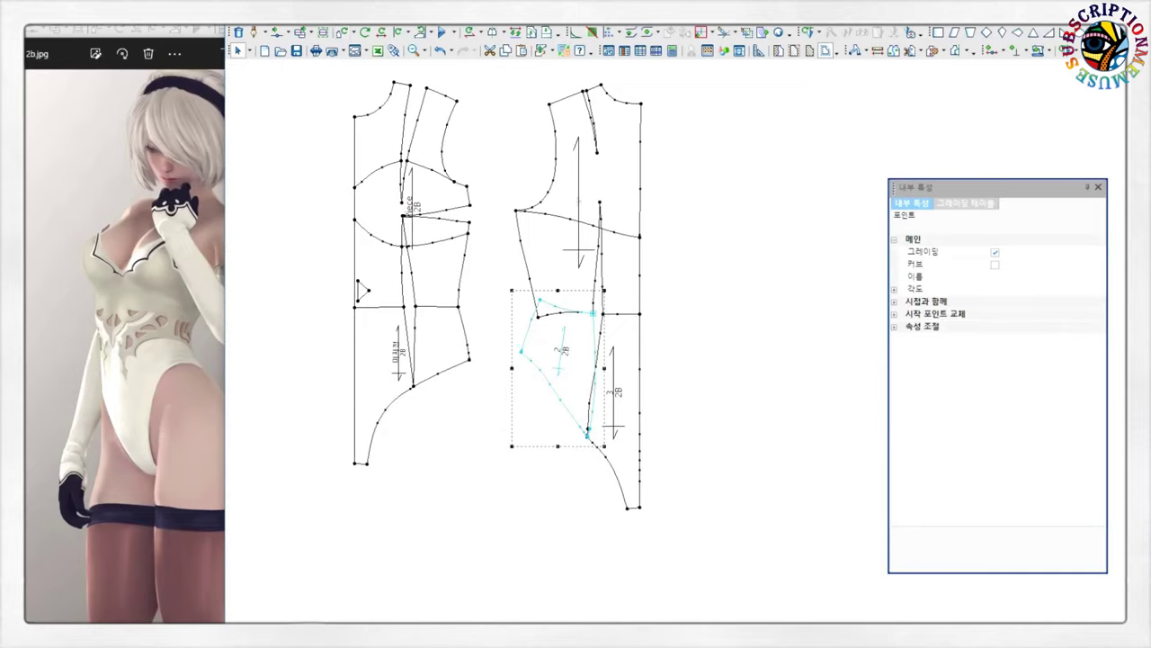
{"action": "left_click", "coordinate": [614, 387]}
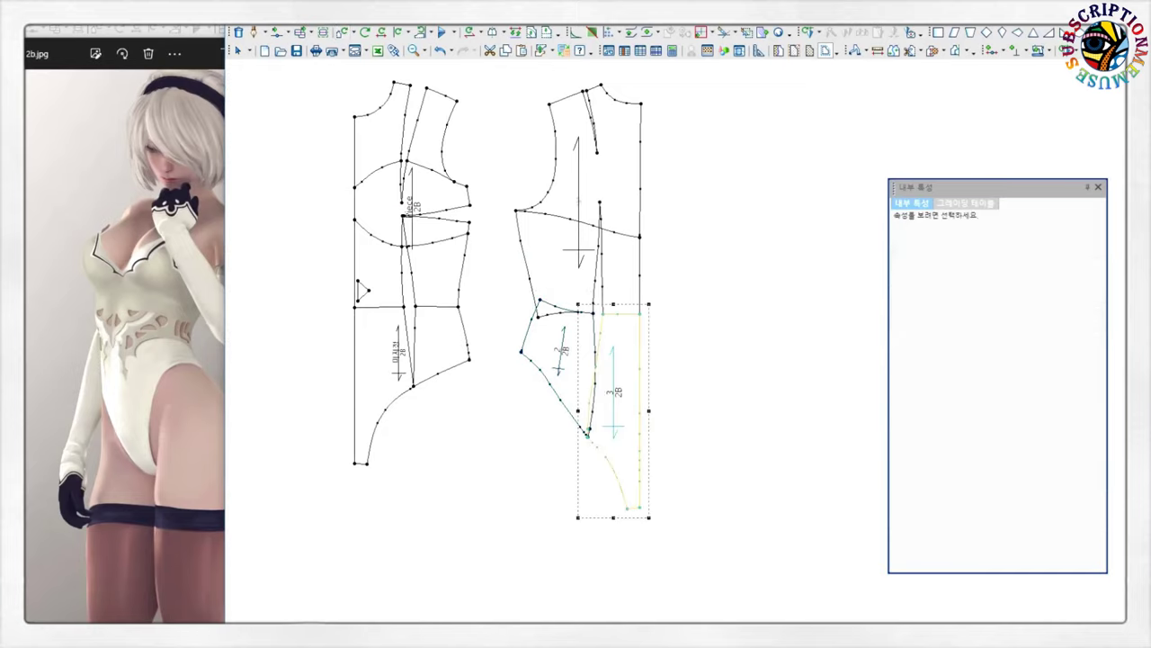
{"action": "left_click", "coordinate": [553, 355]}
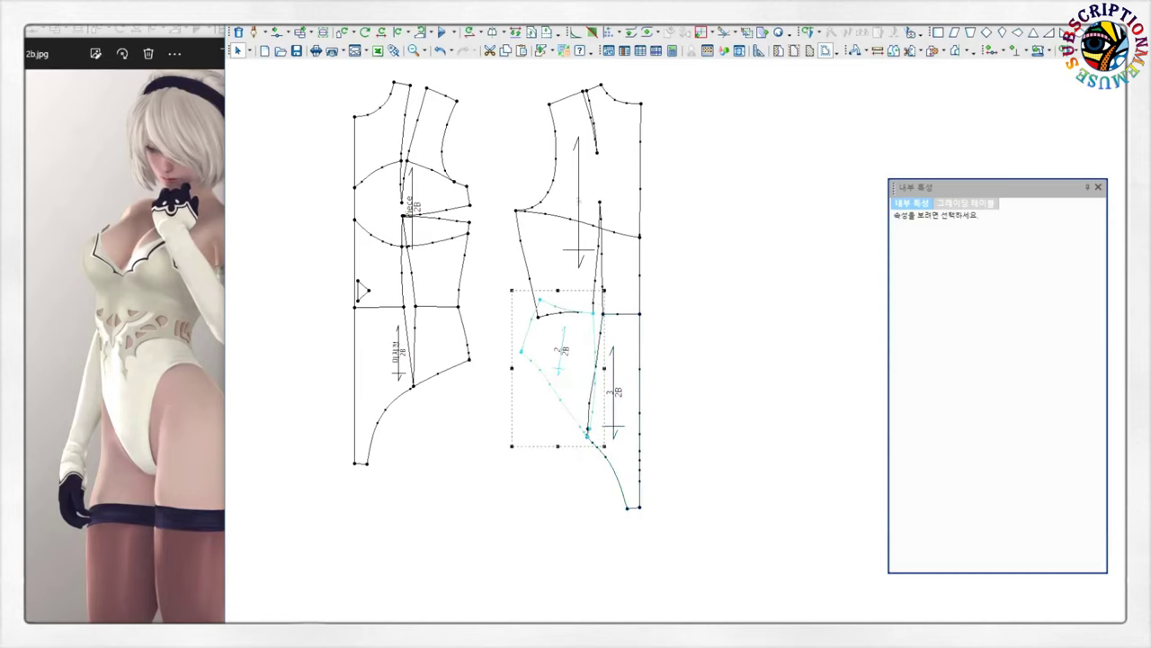
{"action": "scroll", "coordinate": [522, 342], "scroll_direction": "up", "scroll_amount": 1}
{"action": "left_click", "coordinate": [626, 243]}
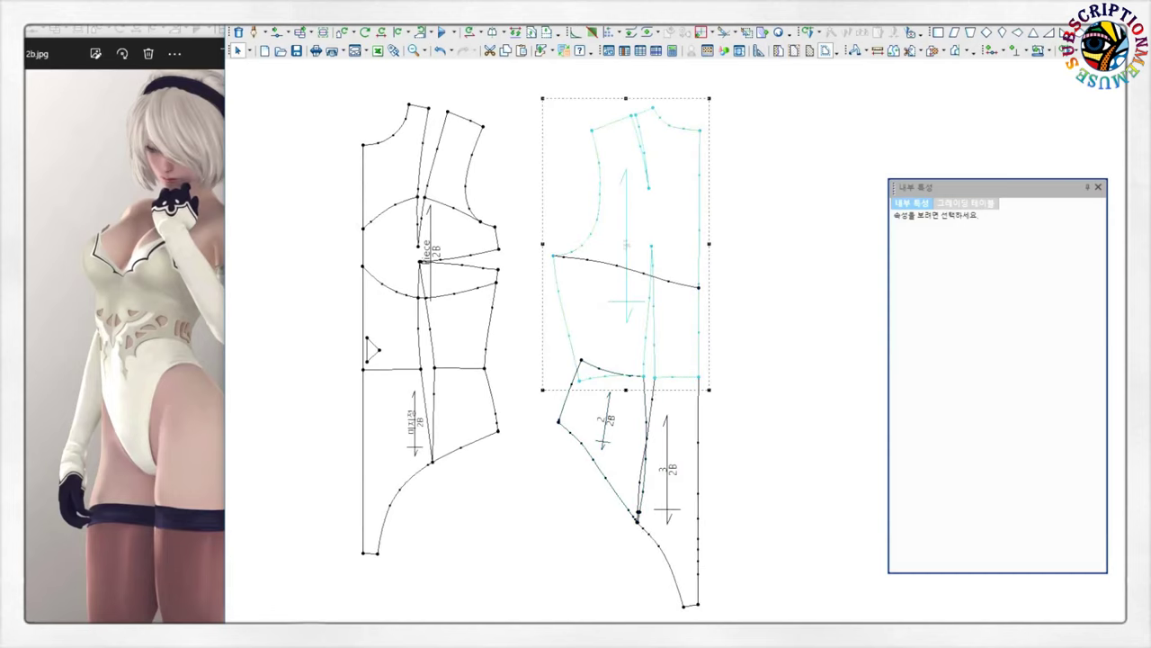
{"action": "scroll", "coordinate": [797, 453], "scroll_direction": "up", "scroll_amount": 1}
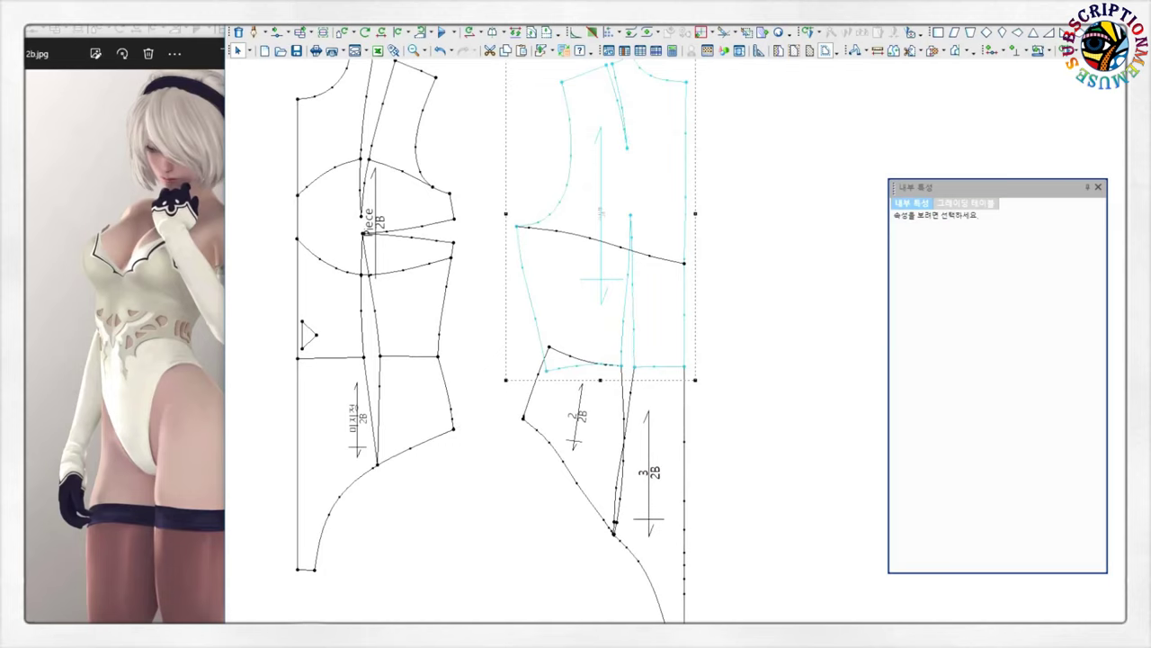
{"action": "left_click_drag", "start_coordinate": [576, 423], "coordinate": [558, 461]}
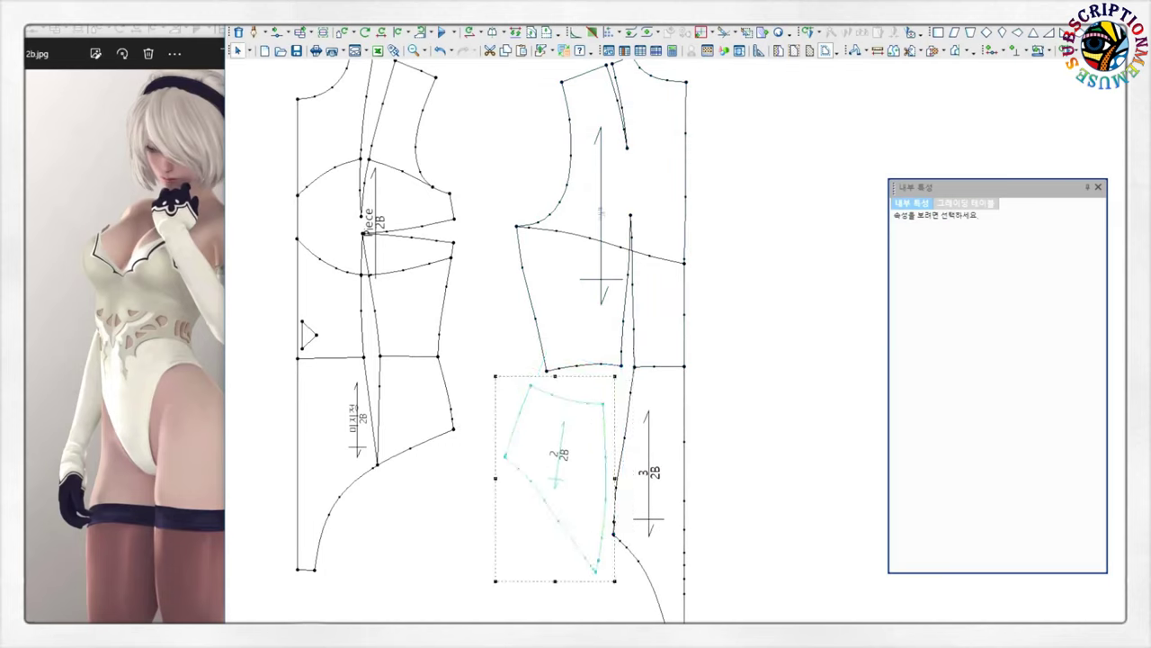
- Split the upper bodice into two pieces along its dart line
{"action": "left_click", "coordinate": [594, 270]}
{"action": "left_click", "coordinate": [626, 147]}
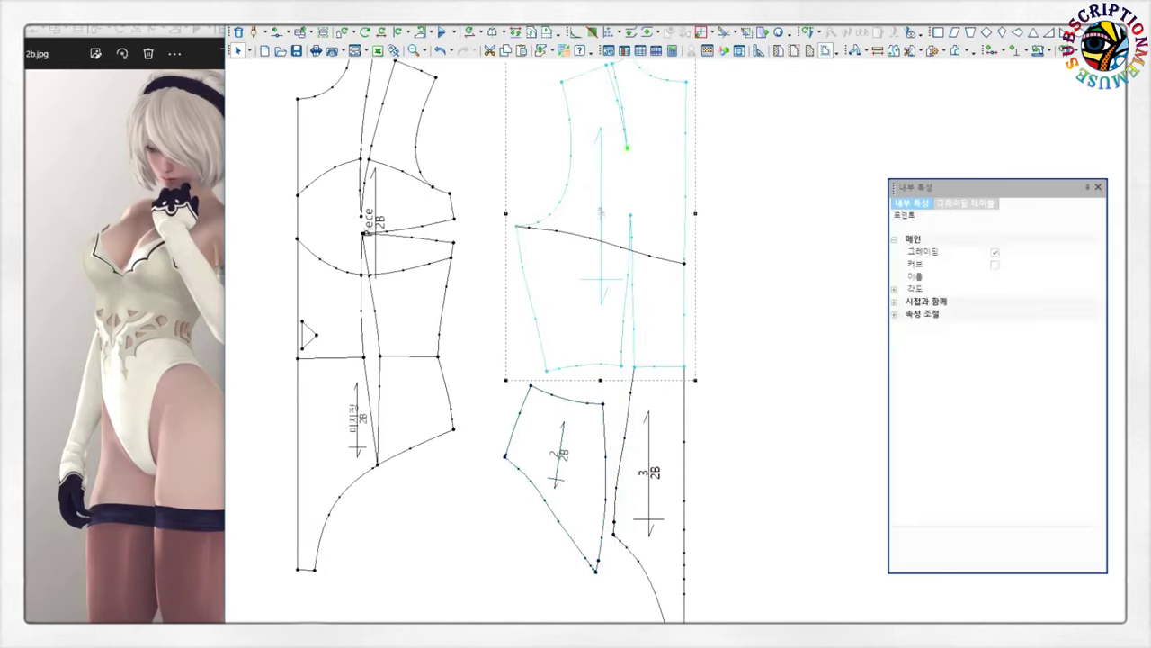
{"action": "left_click", "coordinate": [732, 609]}
{"action": "right_click", "coordinate": [730, 193]}
{"action": "key", "text": "Escape"}
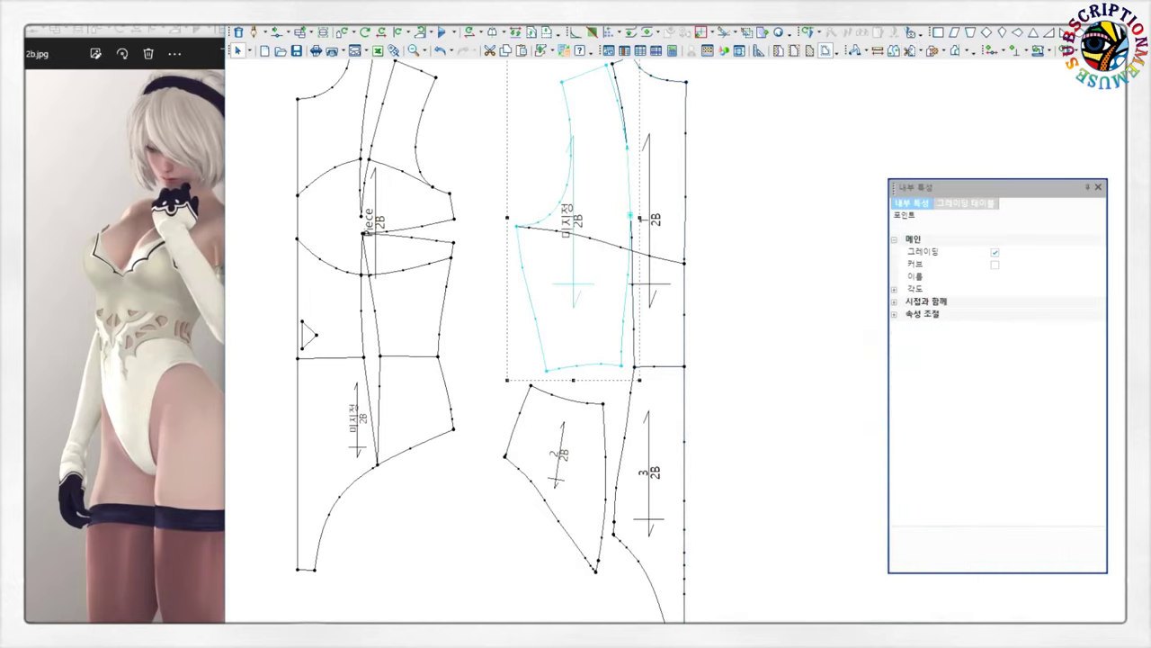
- Move piece 2 up to meet the bodice and start rotating the bodice upright
{"action": "left_click_drag", "start_coordinate": [558, 468], "coordinate": [573, 427]}
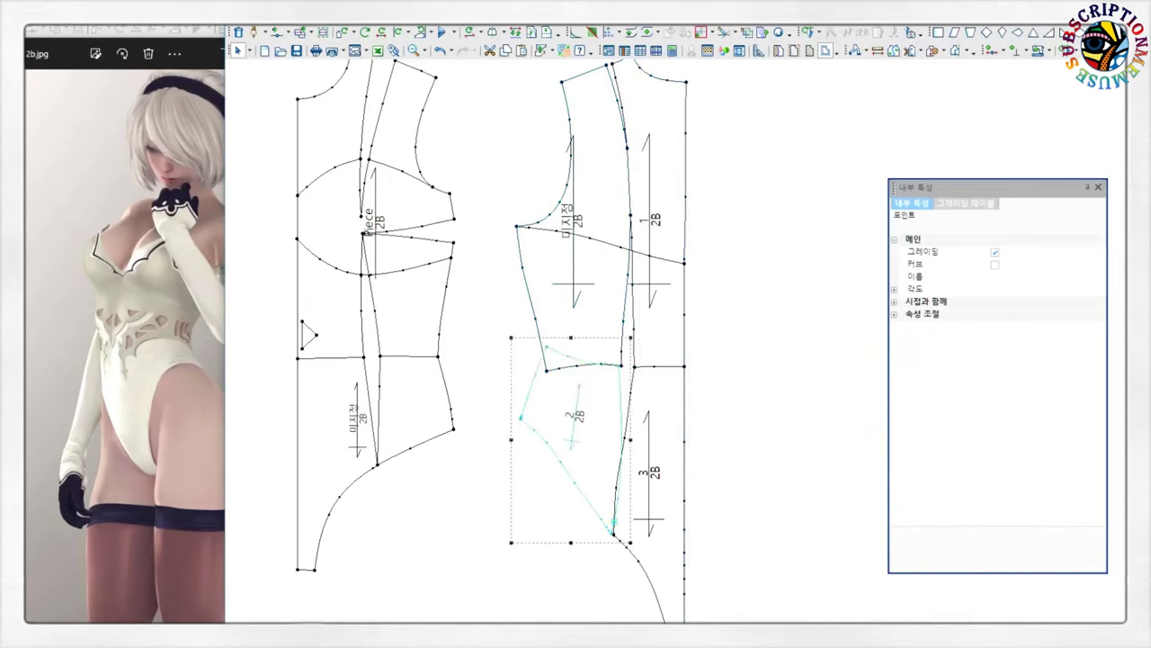
{"action": "left_click", "coordinate": [627, 149]}
{"action": "left_click", "coordinate": [624, 147]}
{"action": "left_click", "coordinate": [527, 291]}
- Confirm the upright rotation of the middle bodice piece
{"action": "key", "text": "Return"}
{"action": "scroll", "coordinate": [594, 360], "scroll_direction": "down", "scroll_amount": 2}
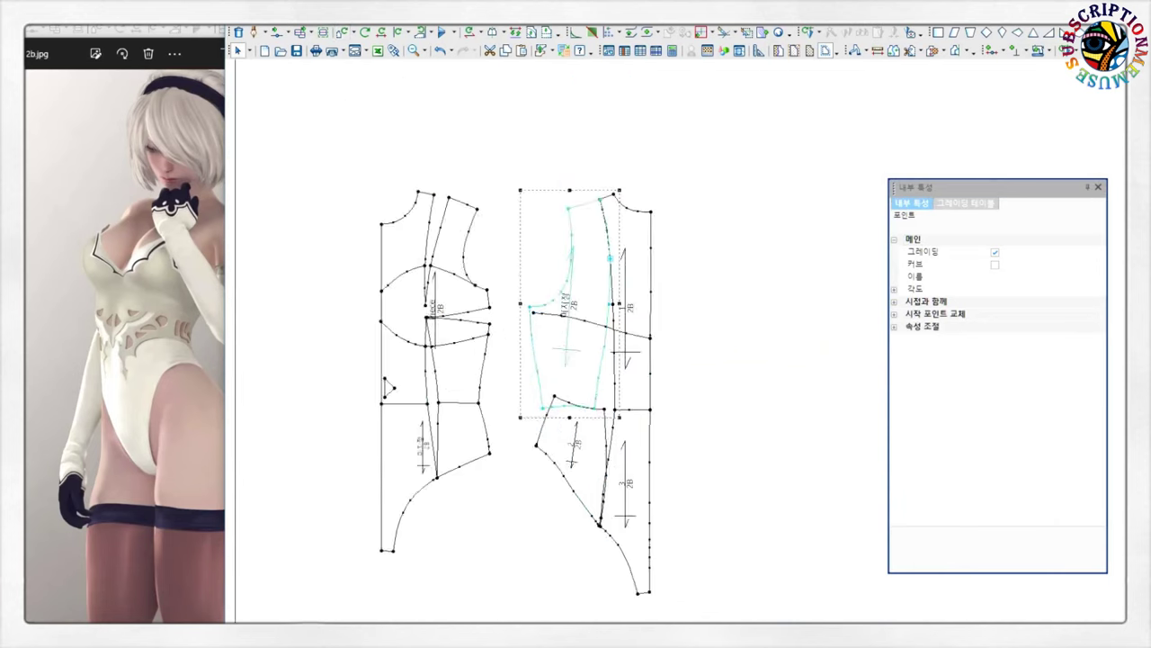
{"action": "scroll", "coordinate": [637, 261], "scroll_direction": "up", "scroll_amount": 2}
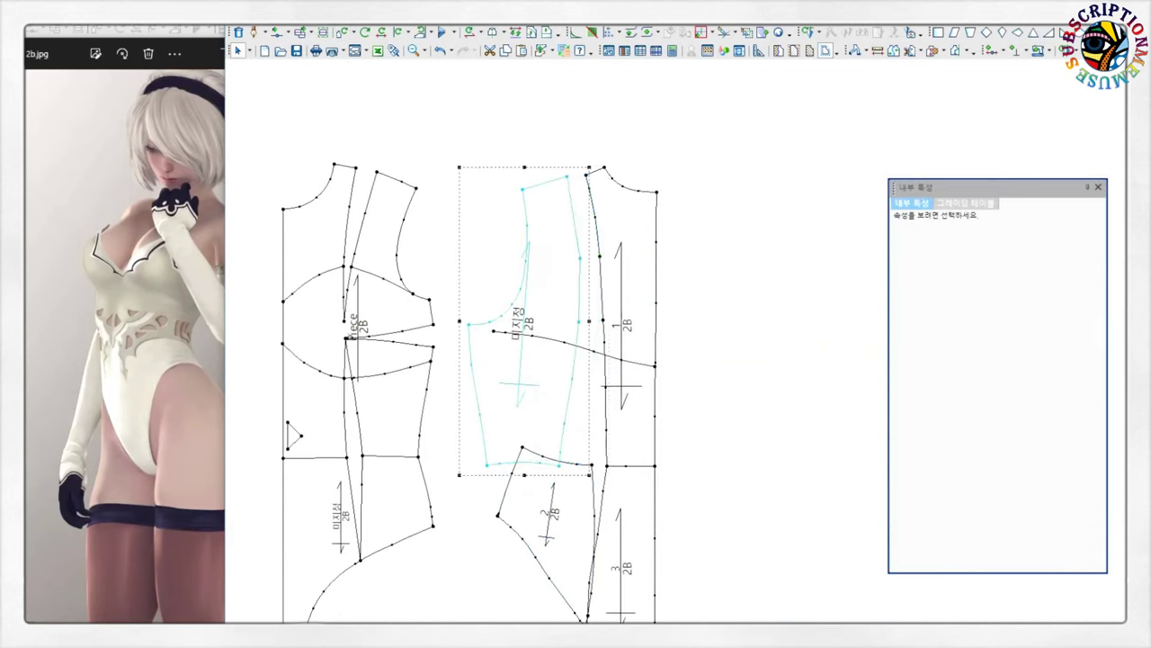
{"action": "left_click", "coordinate": [655, 270], "text": "shift"}
{"action": "left_click", "coordinate": [574, 256]}
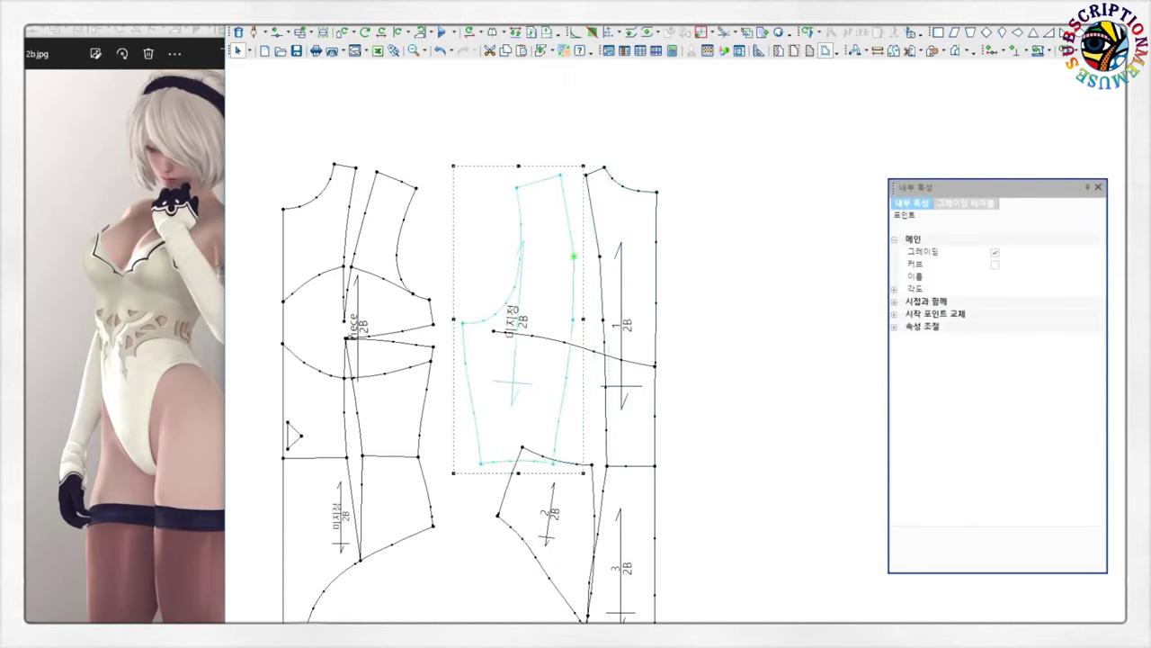
{"action": "key", "text": "Escape"}
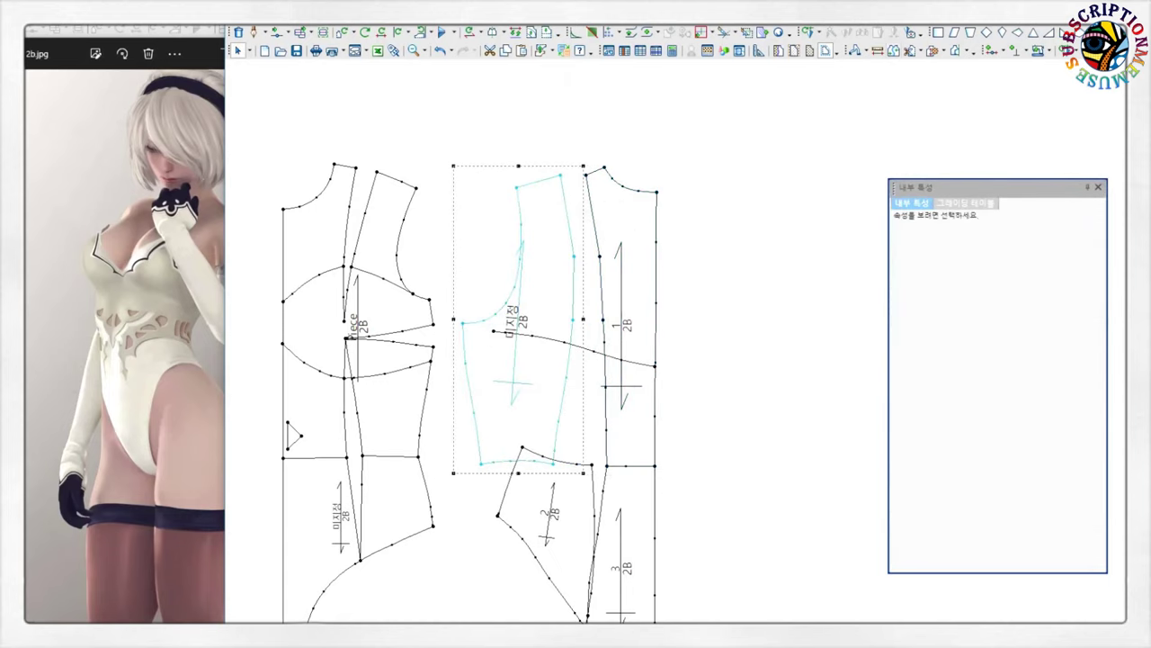
{"action": "right_click", "coordinate": [674, 123]}
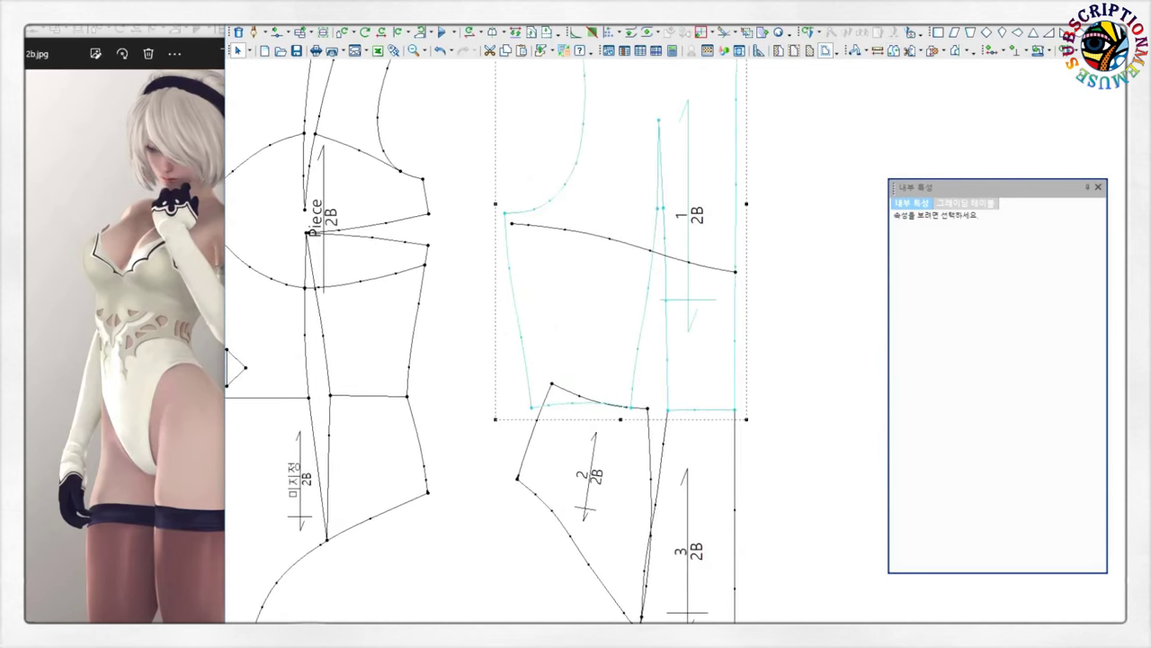
- Rotate piece 2 upright about a centre point and shift it slightly down
{"action": "left_click", "coordinate": [589, 477]}
{"action": "scroll", "coordinate": [576, 342], "scroll_direction": "up", "scroll_amount": 1}
{"action": "scroll", "coordinate": [576, 341], "scroll_direction": "up", "scroll_amount": 1}
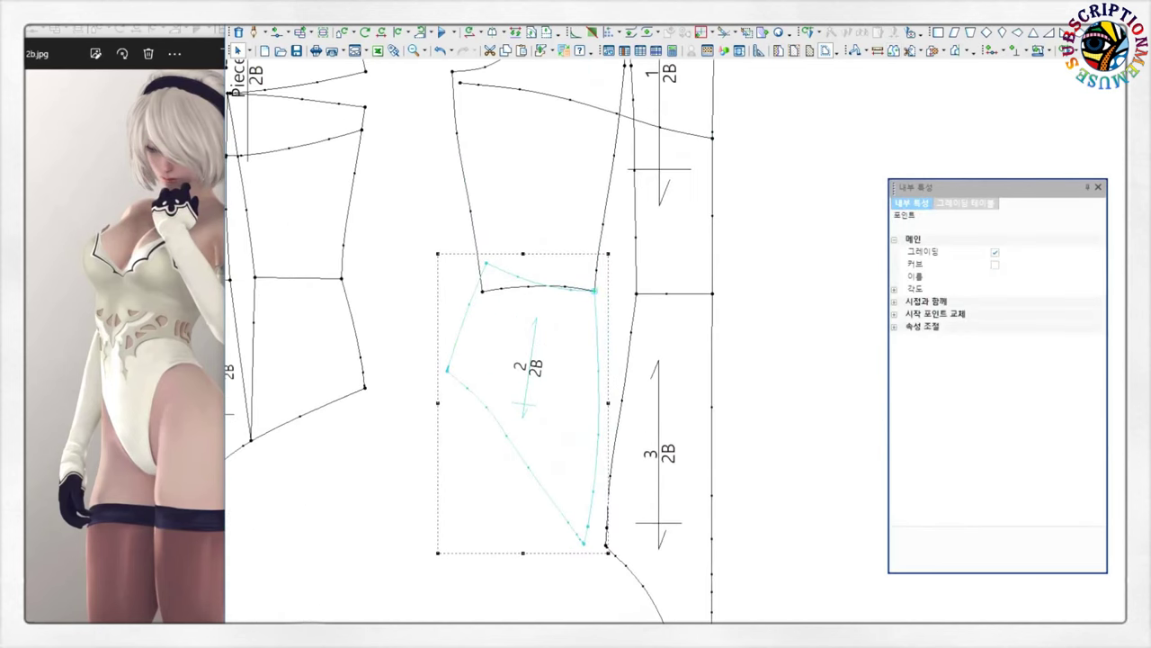
{"action": "left_click", "coordinate": [593, 290]}
{"action": "left_click", "coordinate": [628, 541]}
{"action": "scroll", "coordinate": [719, 157], "scroll_direction": "down", "scroll_amount": 1}
{"action": "right_click", "coordinate": [719, 156]}
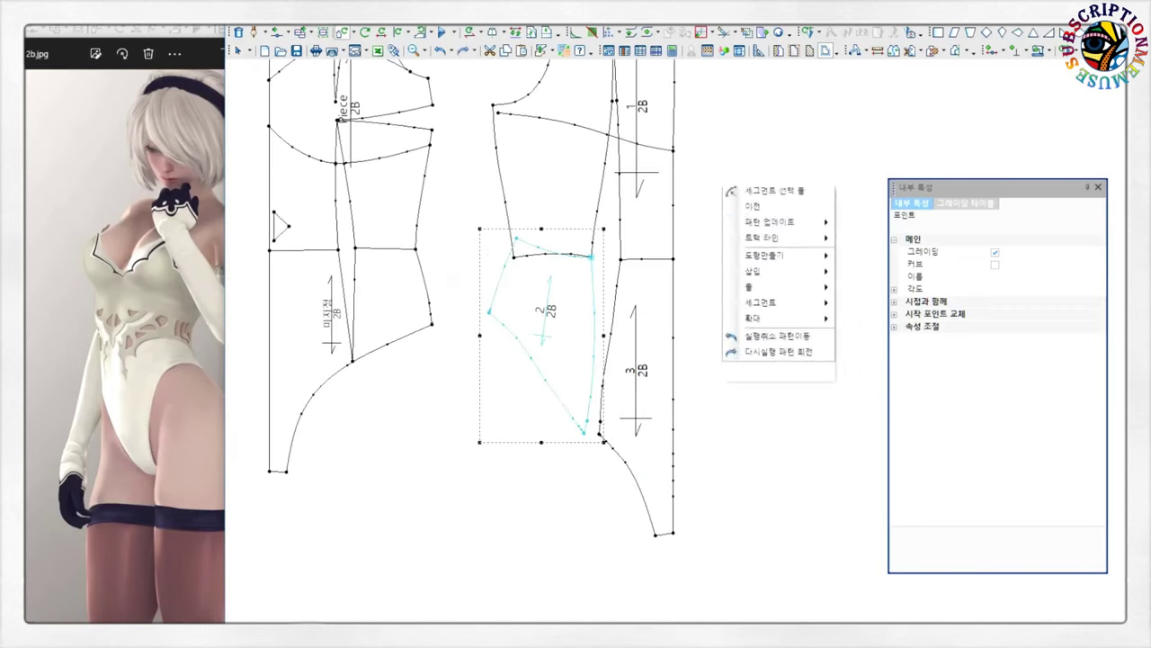
{"action": "scroll", "coordinate": [720, 156], "scroll_direction": "down", "scroll_amount": 1}
{"action": "left_click_drag", "start_coordinate": [526, 431], "coordinate": [520, 469]}
- Drag the bodice's crosswise line so its right end reaches the edge
{"action": "scroll", "coordinate": [540, 261], "scroll_direction": "up", "scroll_amount": 2}
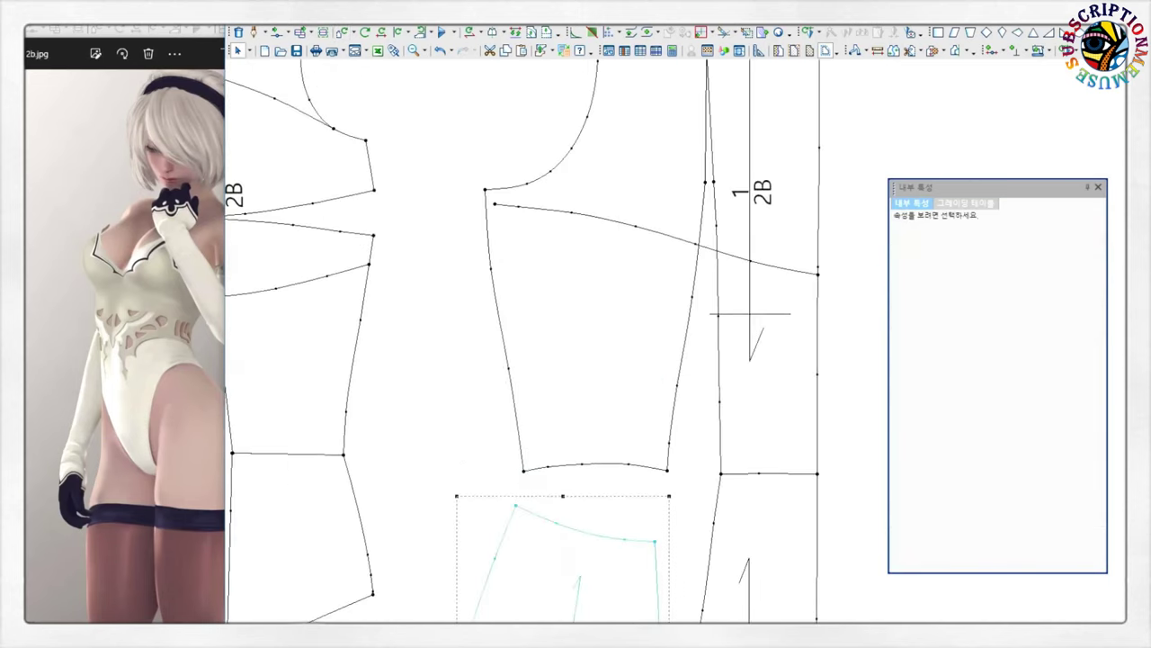
{"action": "scroll", "coordinate": [540, 261], "scroll_direction": "down", "scroll_amount": 1}
{"action": "left_click", "coordinate": [533, 198]}
{"action": "left_click", "coordinate": [534, 197]}
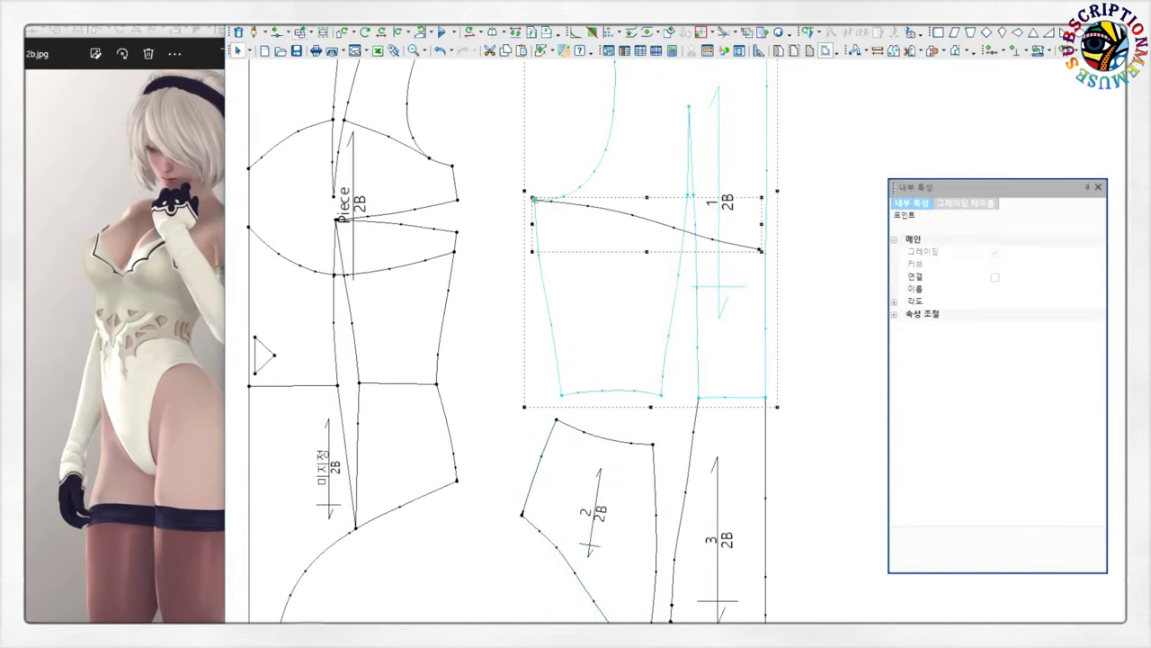
{"action": "left_click_drag", "start_coordinate": [761, 250], "coordinate": [766, 254]}
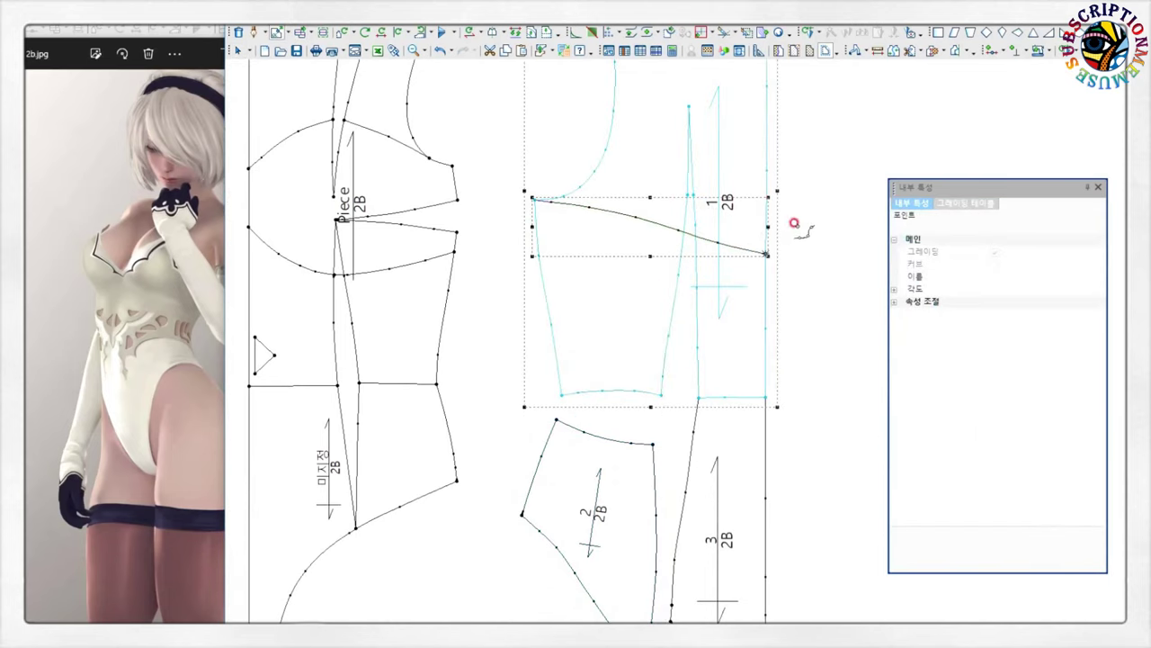
{"action": "key", "text": "Escape"}
- With seam lengths shown, add points at 3.3 and 3.33 on the bodice side edges
{"action": "left_click", "coordinate": [657, 53]}
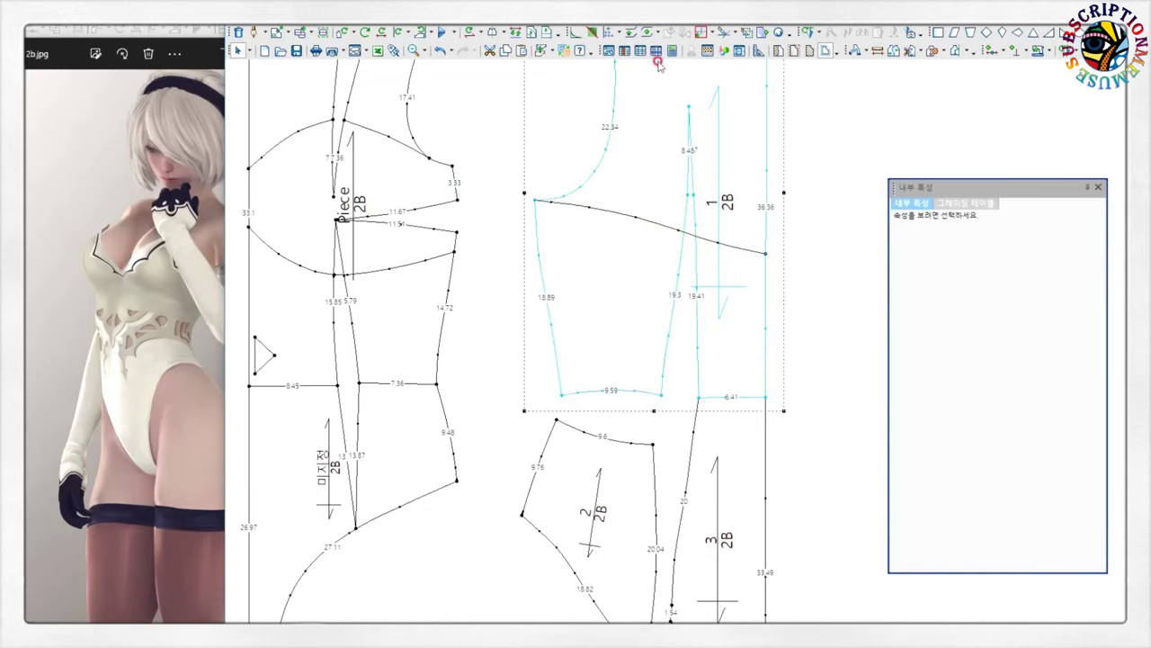
{"action": "left_click", "coordinate": [536, 233]}
{"action": "type", "text": "3.3"}
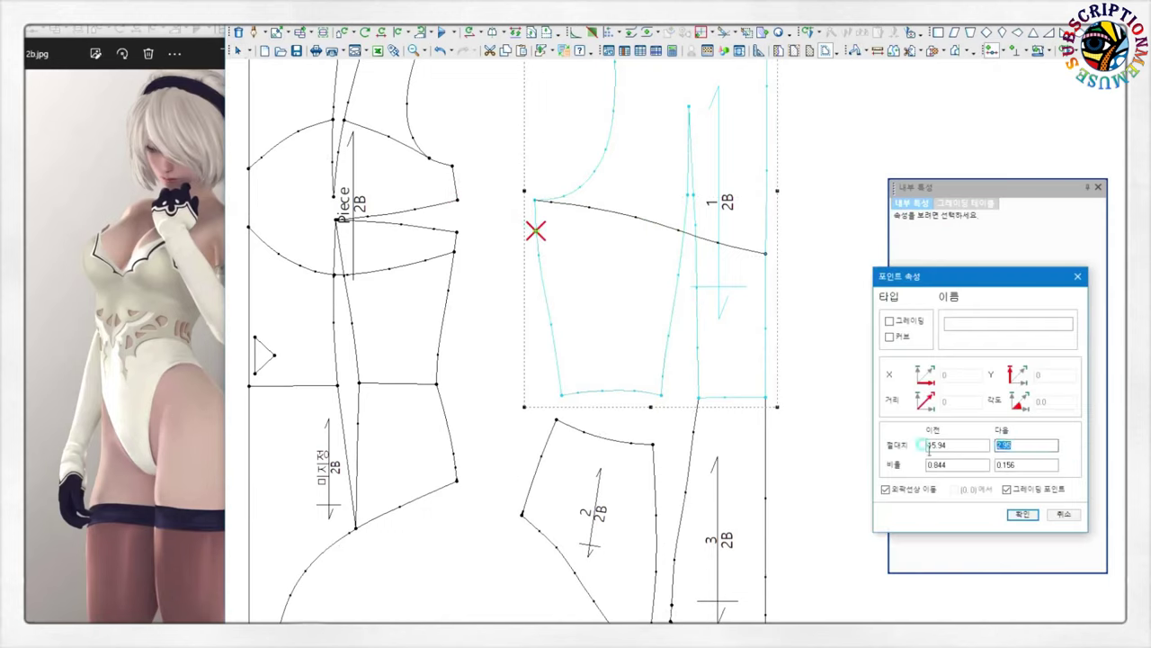
{"action": "key", "text": "Return"}
{"action": "right_click", "coordinate": [485, 151]}
{"action": "left_click", "coordinate": [455, 249]}
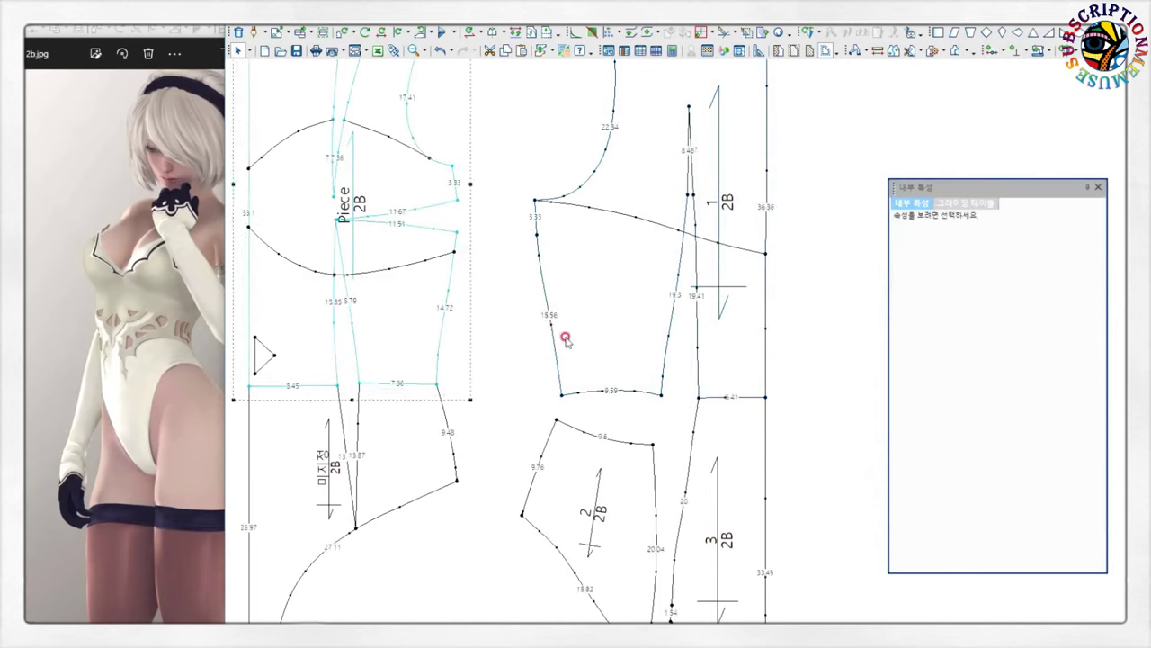
{"action": "left_click", "coordinate": [539, 269]}
{"action": "type", "text": "3.33"}
{"action": "key", "text": "Return"}
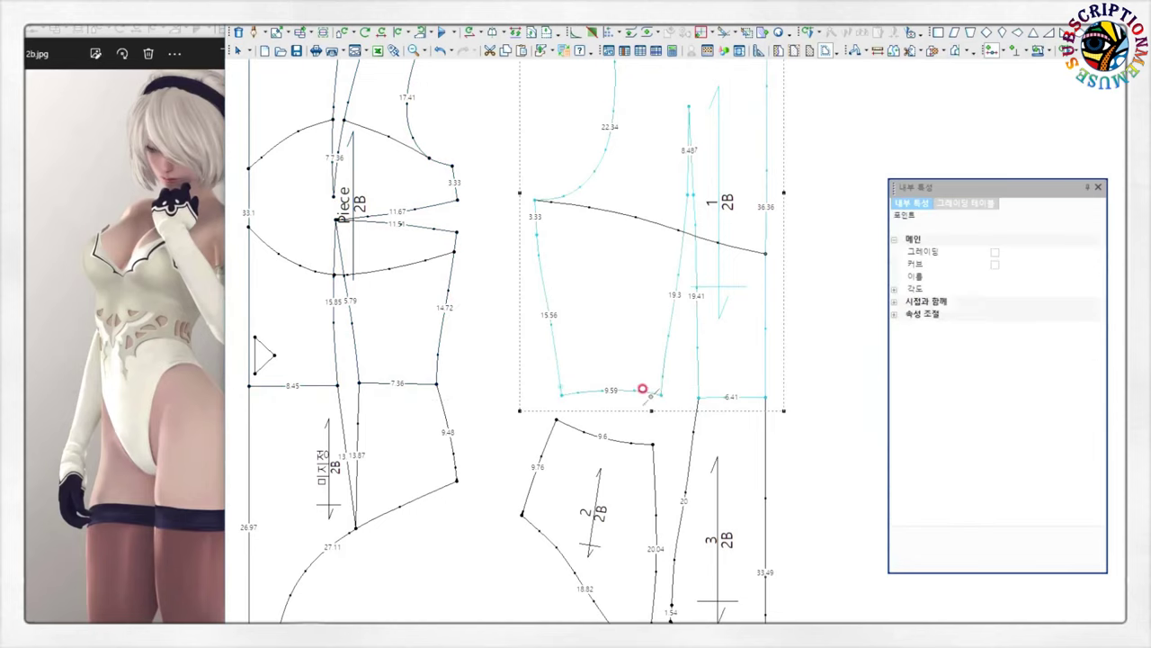
{"action": "left_click", "coordinate": [522, 267]}
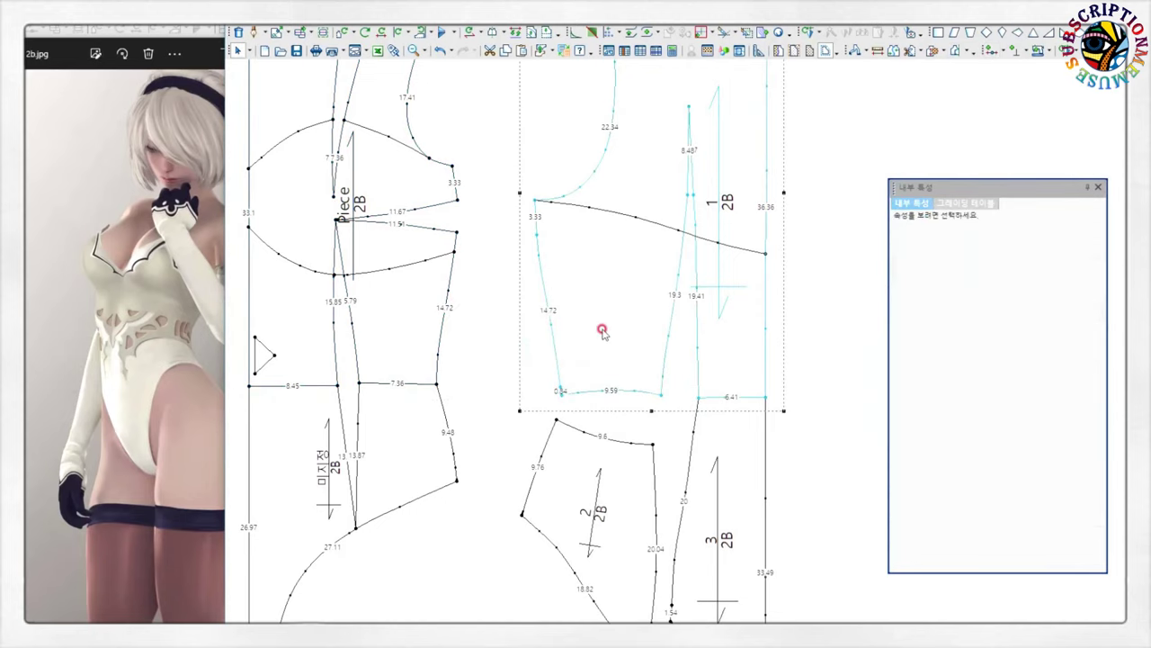
- Straighten the bodice's bottom edge, move piece 2 up, and set a point at 9
{"action": "left_click", "coordinate": [583, 394]}
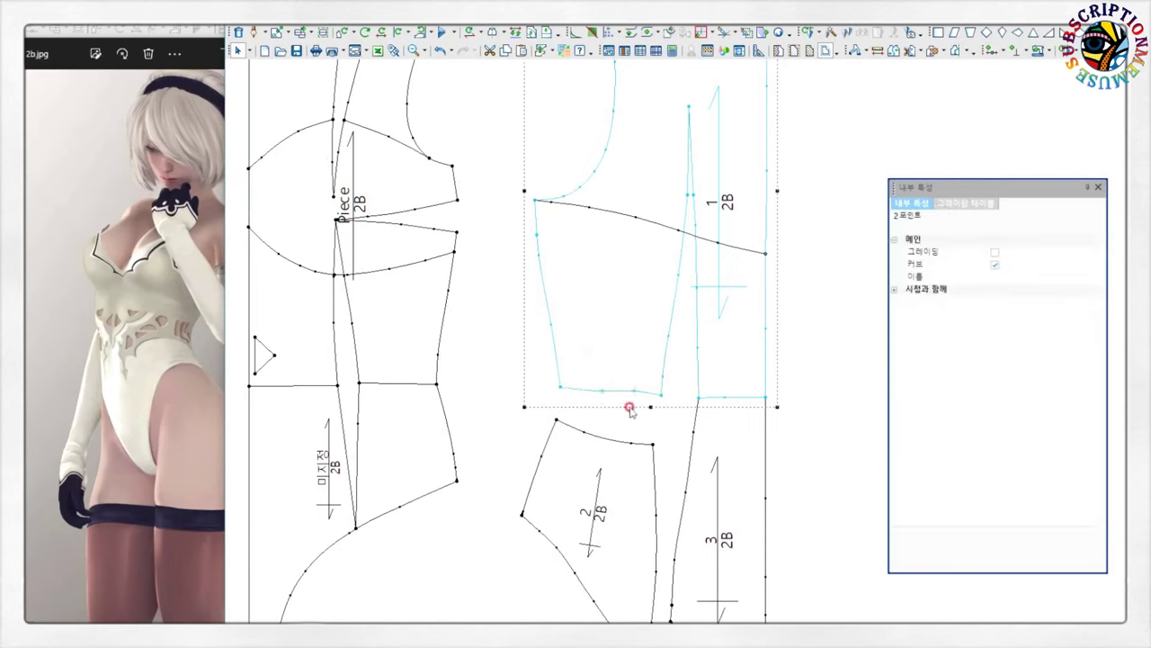
{"action": "left_click_drag", "start_coordinate": [652, 446], "coordinate": [661, 394]}
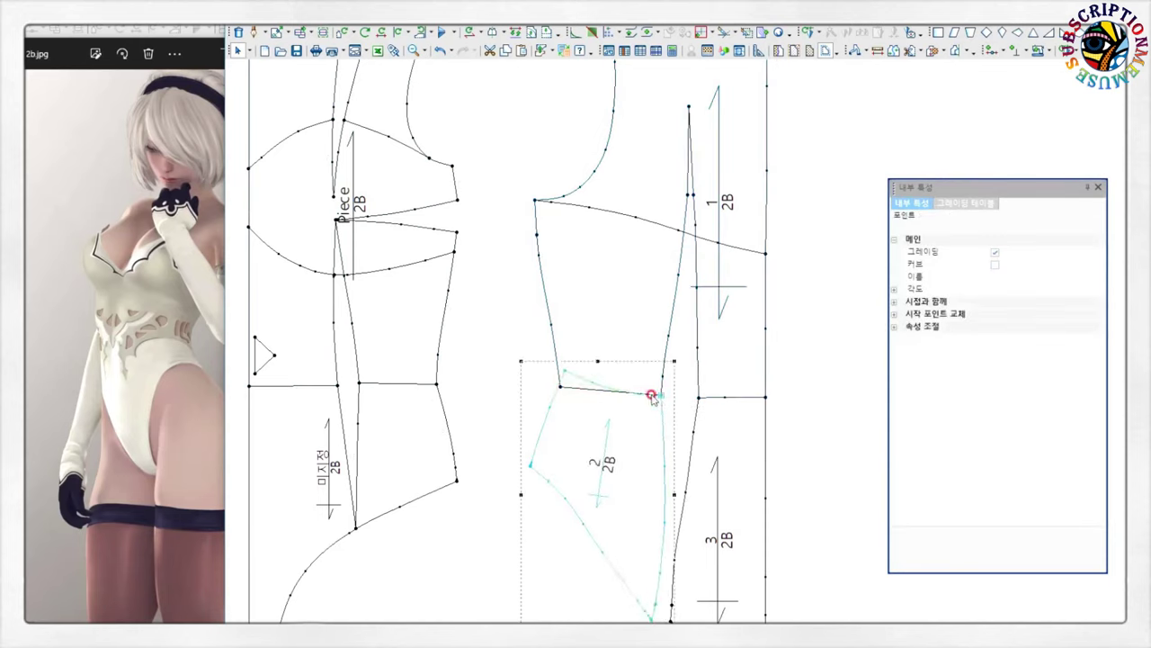
{"action": "double_click", "coordinate": [537, 417]}
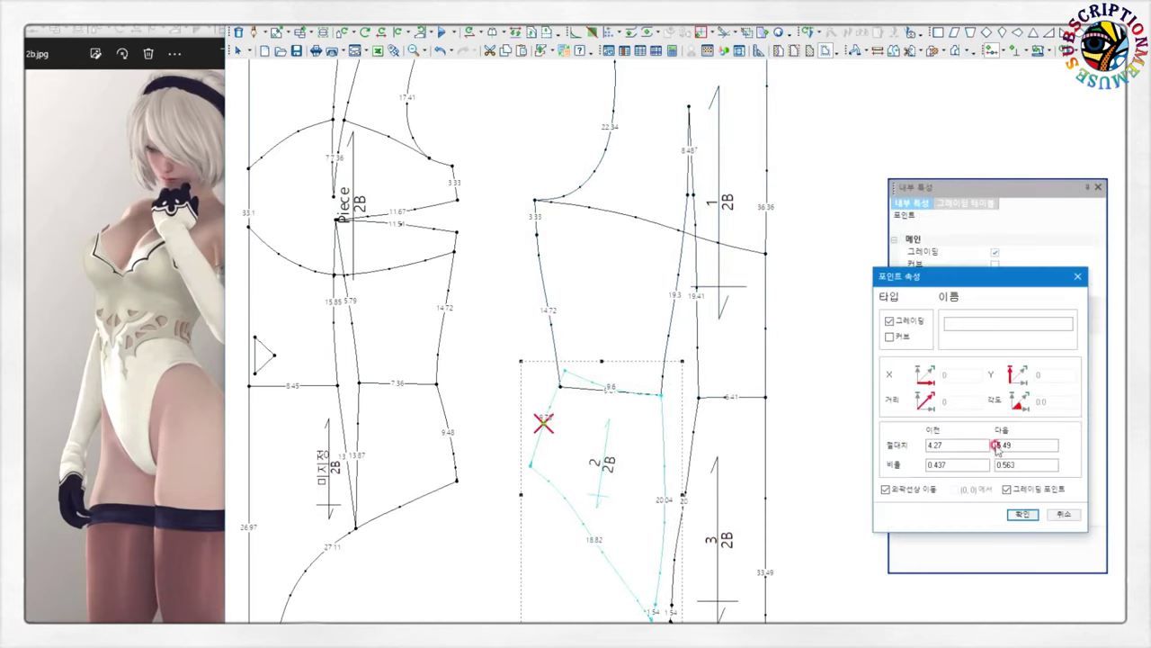
{"action": "type", "text": "9.48"}
{"action": "key", "text": "Return"}
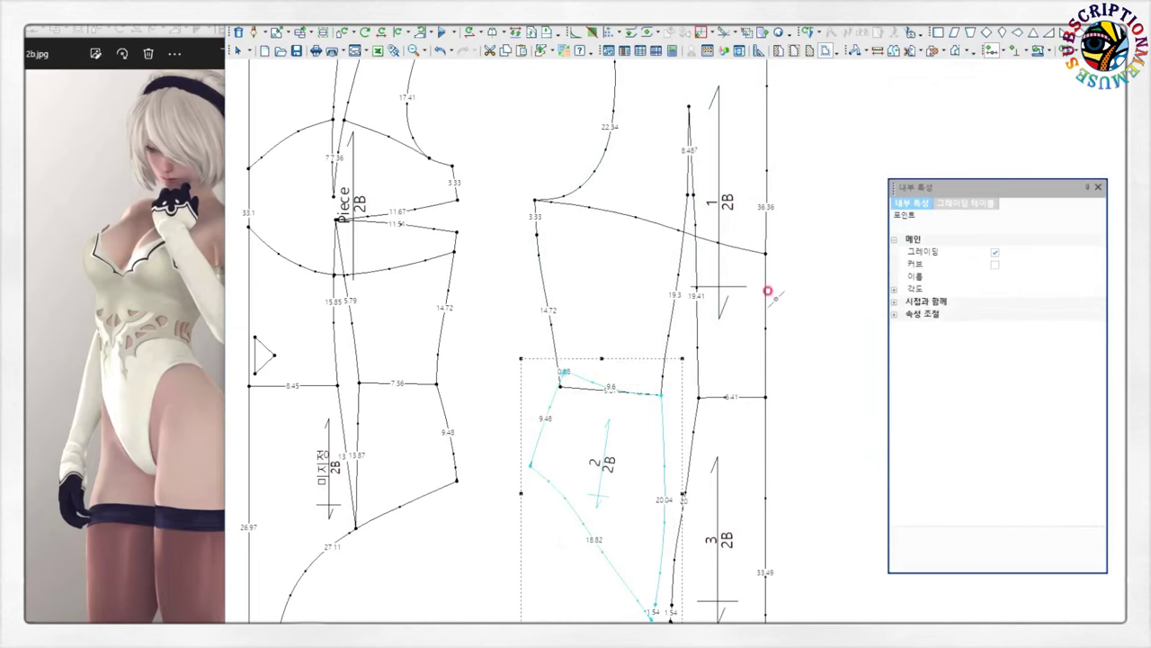
{"action": "scroll", "coordinate": [619, 438], "scroll_direction": "up", "scroll_amount": 1}
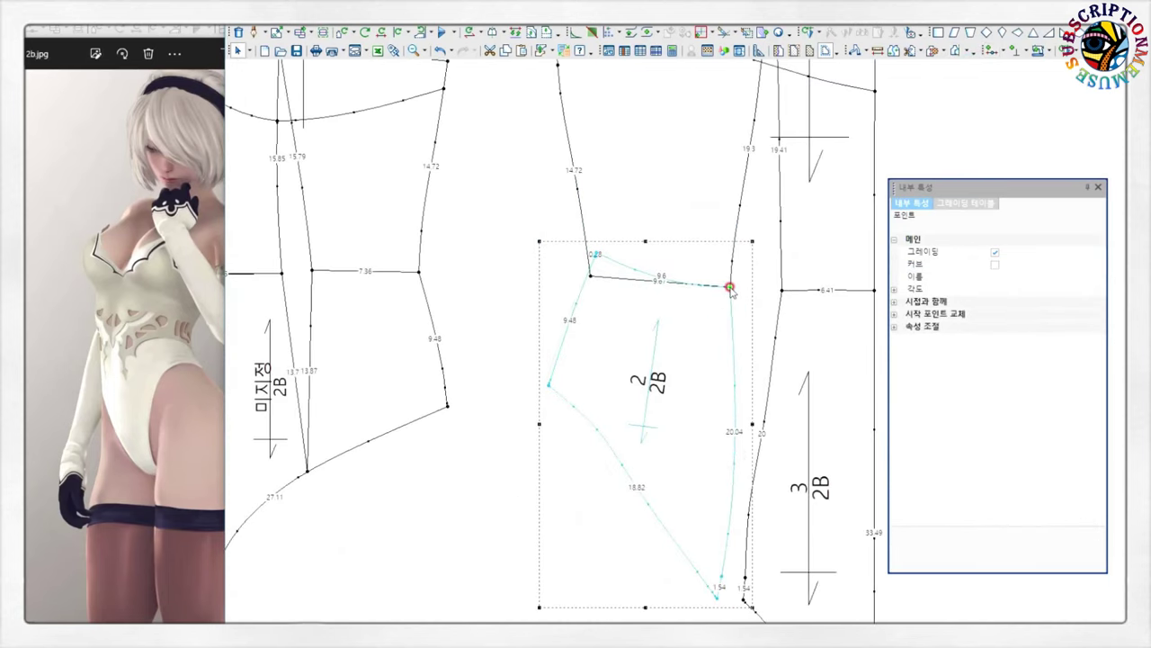
{"action": "key", "text": "ctrl+z"}
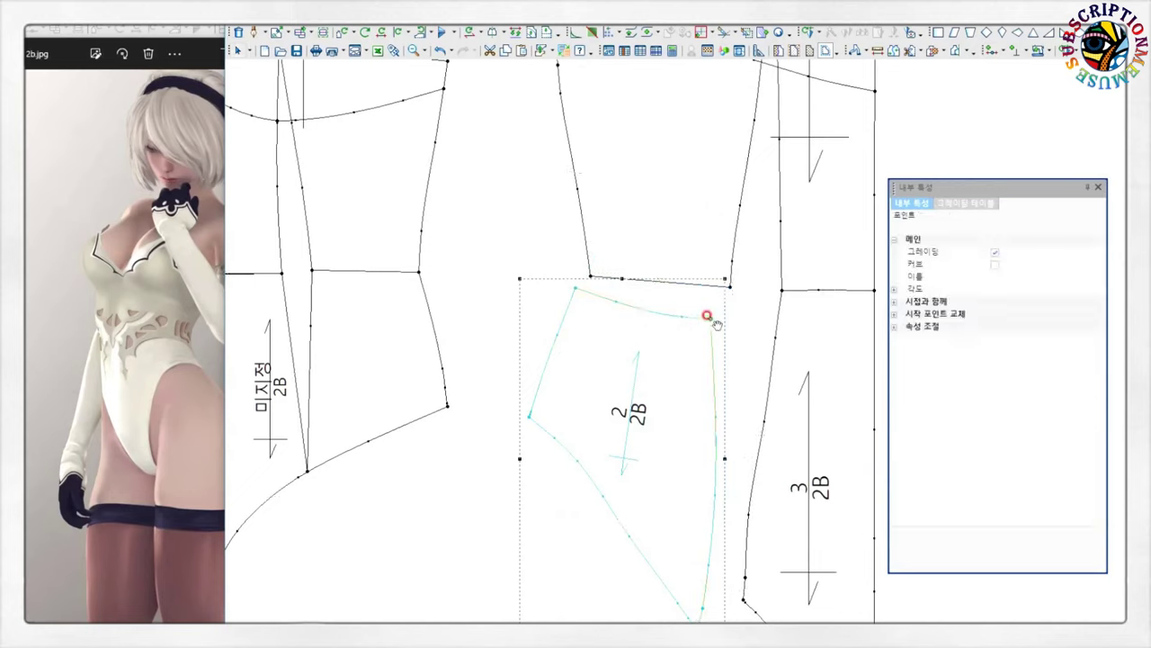
- Snap piece 2's top-right corner to the seam point and rotate it onto the adjacent seam
{"action": "left_click_drag", "start_coordinate": [711, 318], "coordinate": [729, 287]}
{"action": "left_click", "coordinate": [730, 288]}
{"action": "left_click_drag", "start_coordinate": [717, 597], "coordinate": [743, 605]}
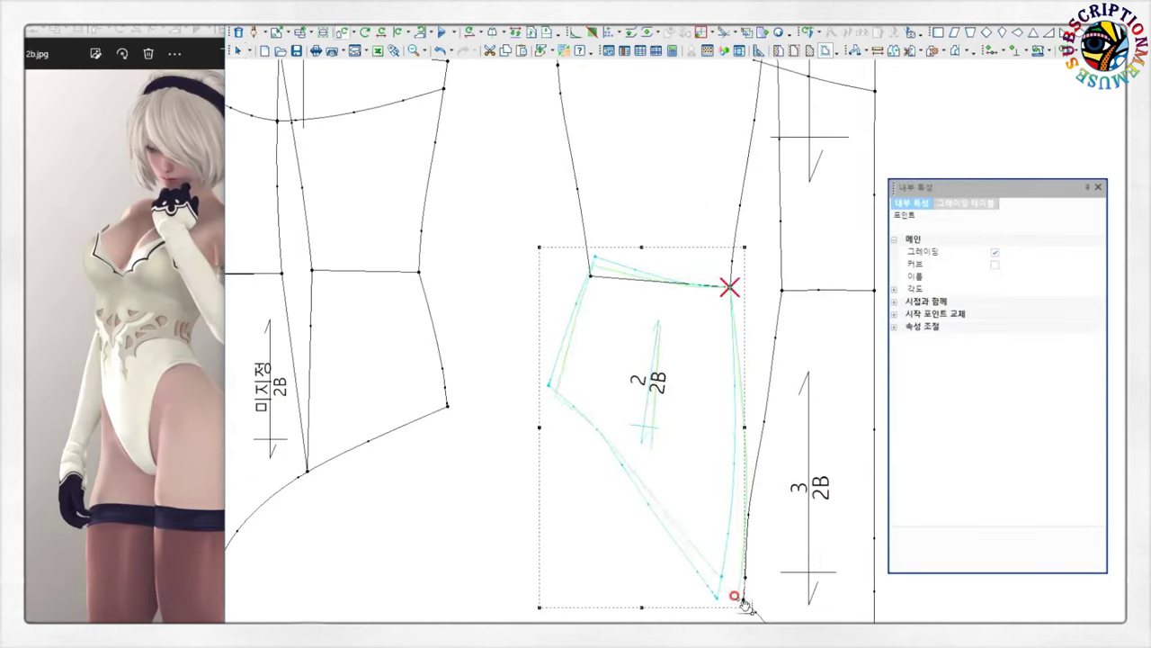
{"action": "left_click", "coordinate": [736, 596]}
{"action": "key", "text": "Return"}
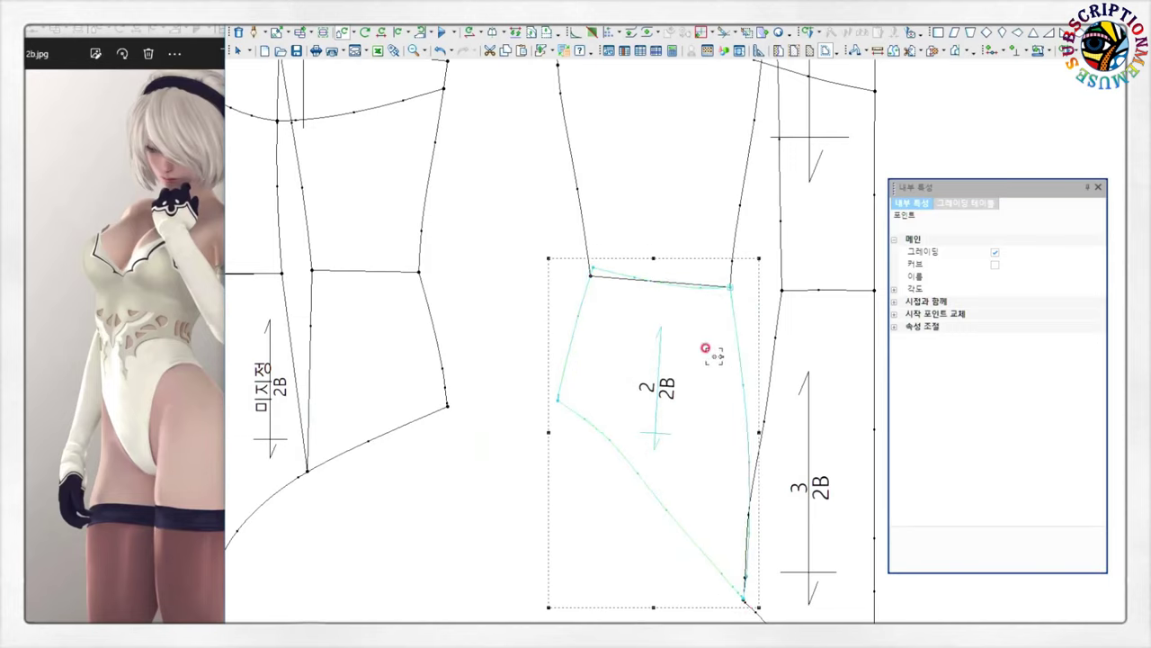
{"action": "right_click", "coordinate": [527, 226]}
- Reshape piece 2's top-left corner using the points along its left edge
{"action": "left_click", "coordinate": [553, 229]}
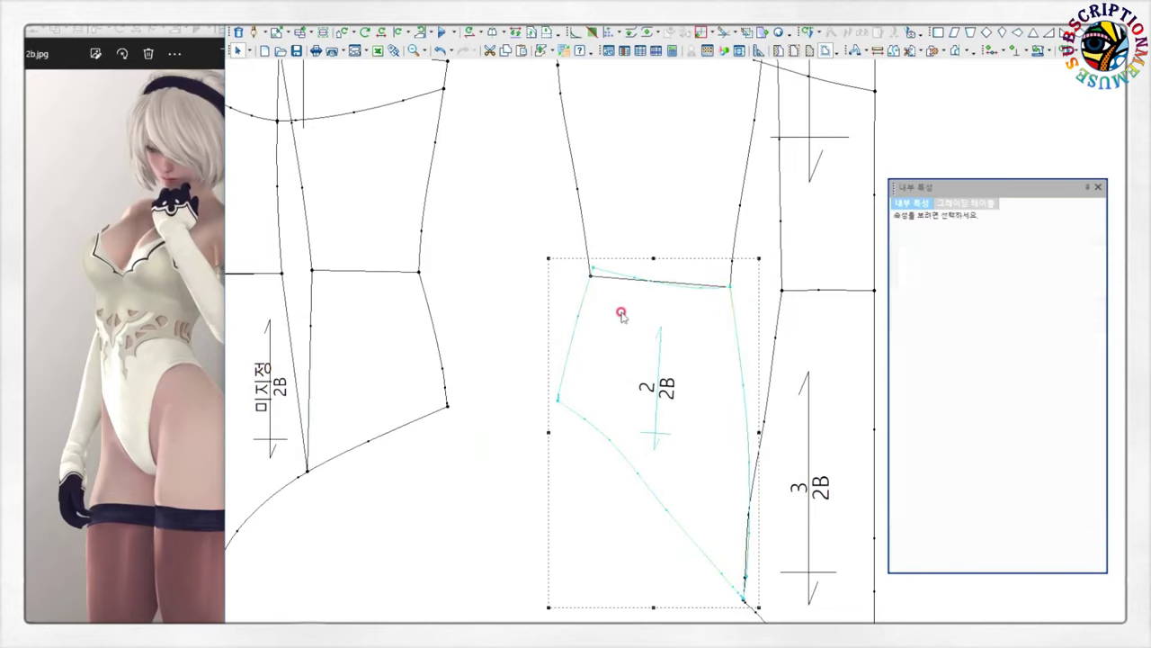
{"action": "left_click_drag", "start_coordinate": [536, 241], "coordinate": [602, 461]}
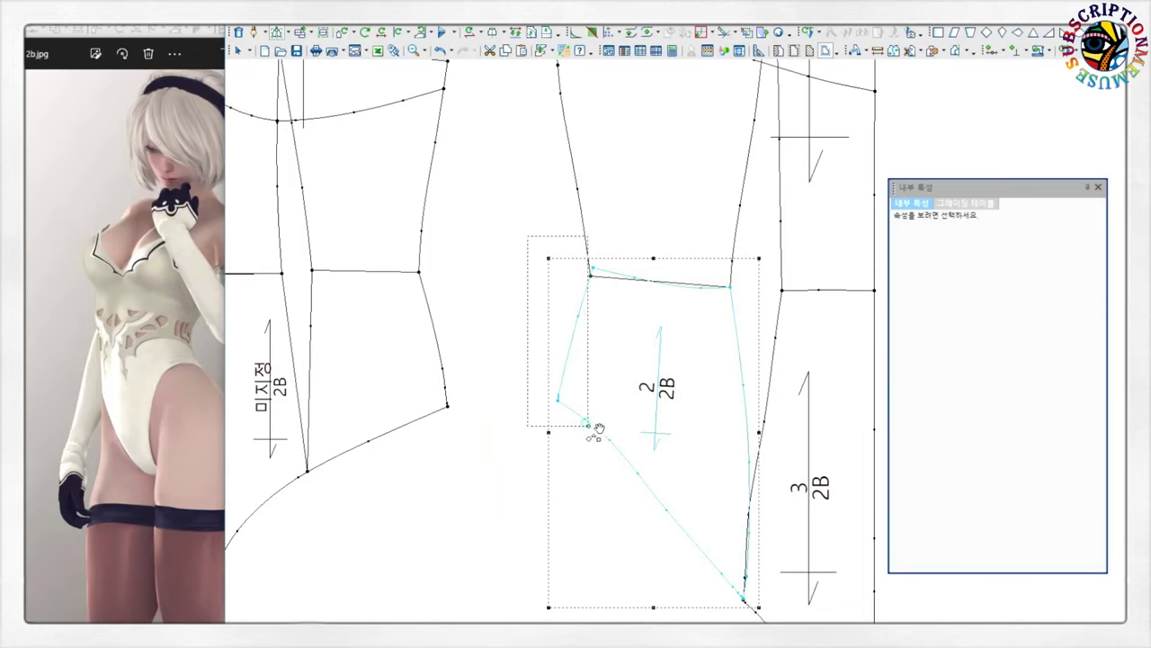
{"action": "left_click", "coordinate": [598, 272]}
{"action": "key", "text": "Return"}
{"action": "right_click", "coordinate": [629, 292]}
{"action": "left_click", "coordinate": [668, 314]}
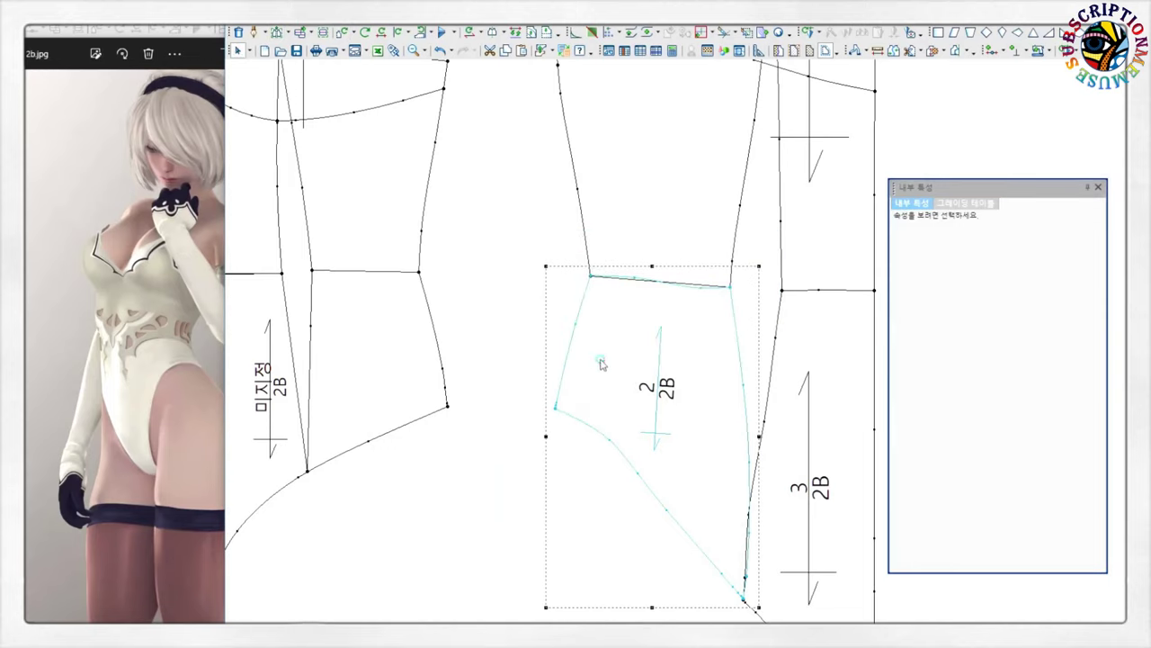
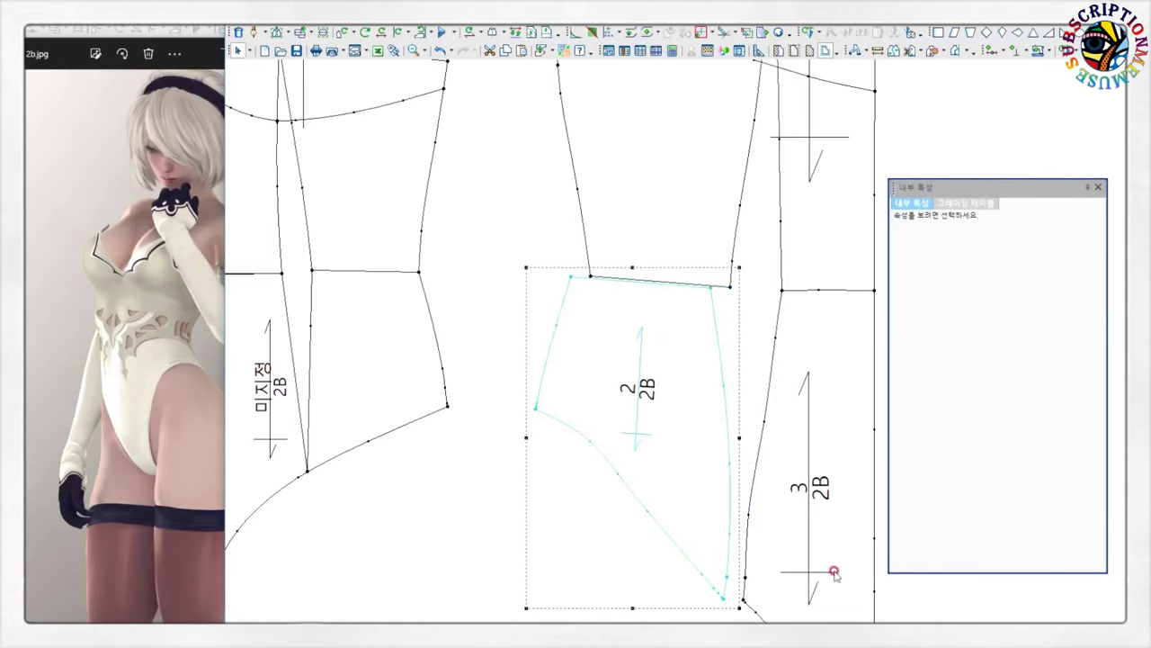
- Select the side and lower panel pieces and their corner points to prepare alignment
{"action": "scroll", "coordinate": [558, 383], "scroll_direction": "up", "scroll_amount": 3}
{"action": "scroll", "coordinate": [683, 288], "scroll_direction": "down", "scroll_amount": 4}
{"action": "left_click", "coordinate": [637, 224]}
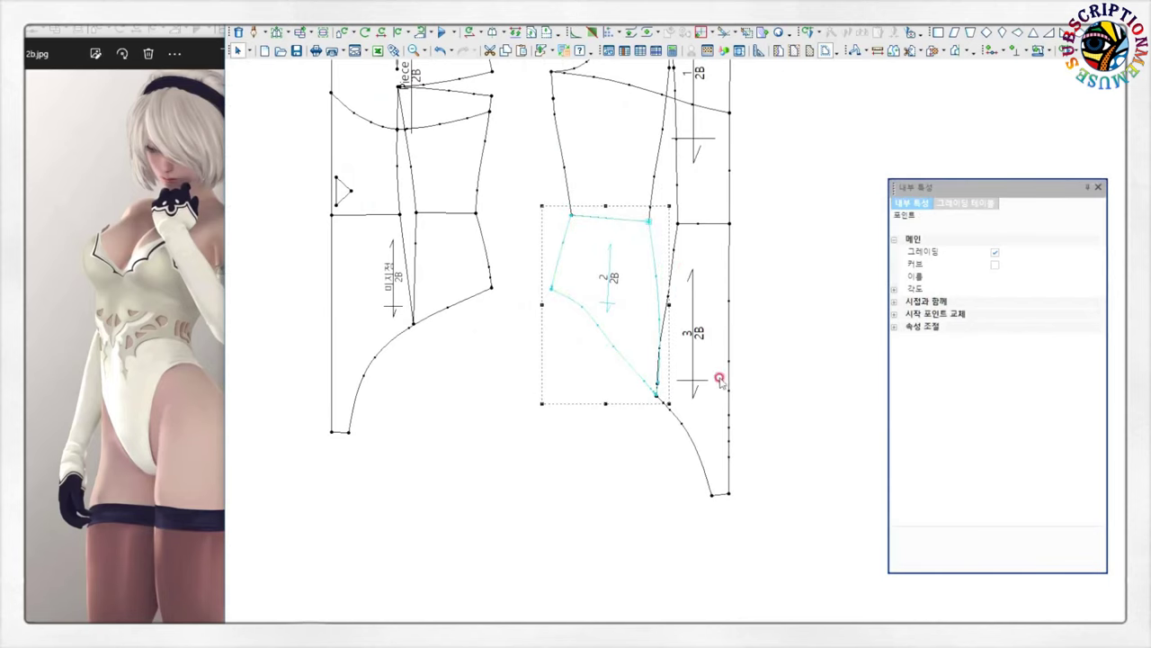
{"action": "scroll", "coordinate": [719, 306], "scroll_direction": "up", "scroll_amount": 2}
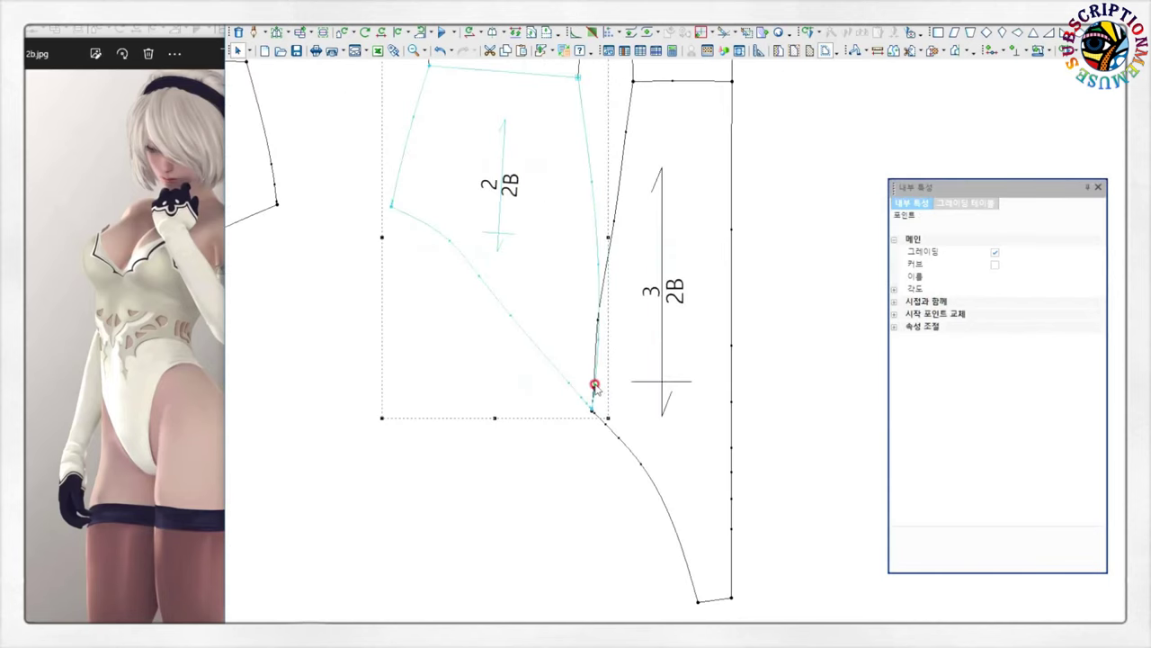
{"action": "left_click", "coordinate": [607, 311]}
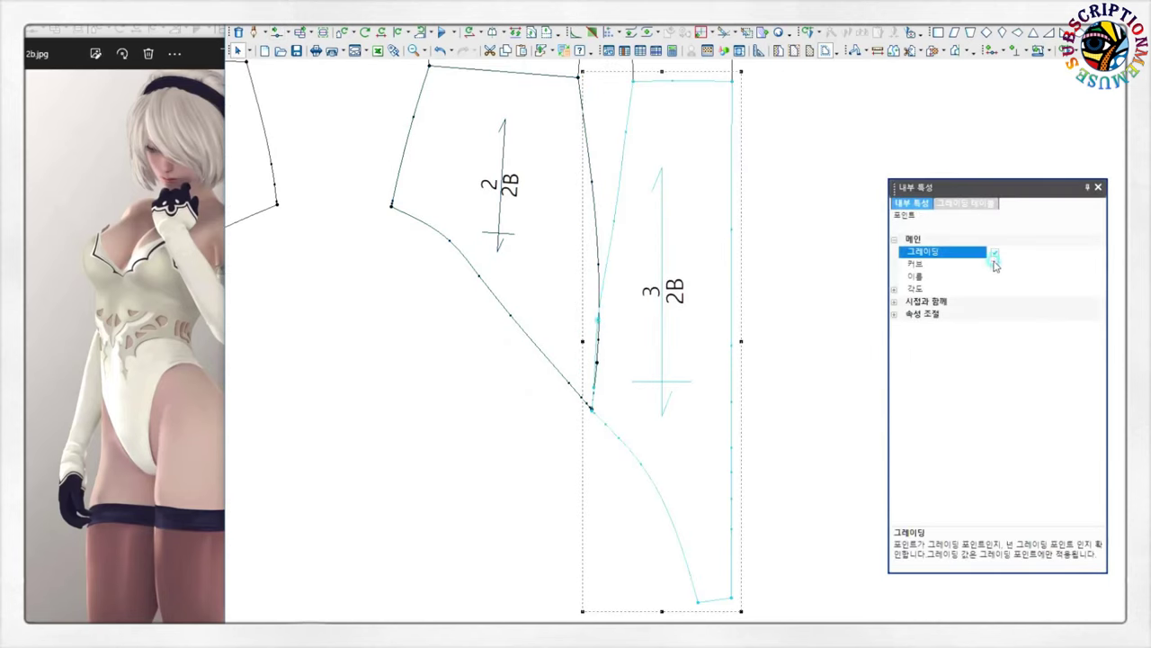
{"action": "left_click", "coordinate": [584, 293]}
{"action": "left_click", "coordinate": [602, 357]}
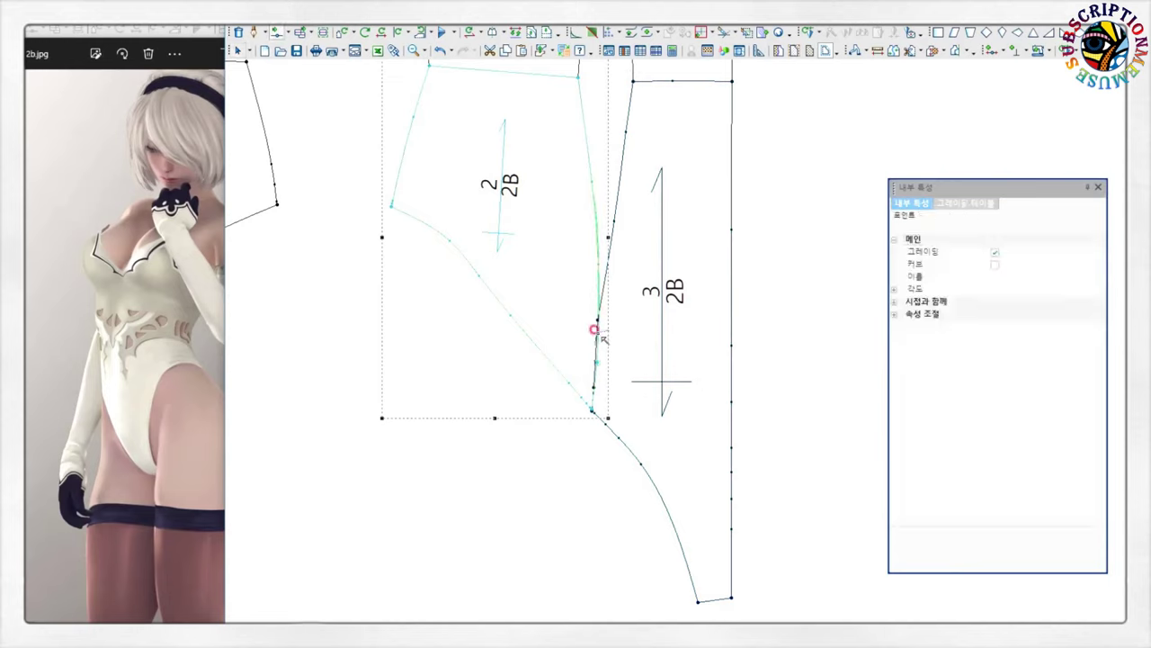
{"action": "left_click", "coordinate": [644, 235]}
{"action": "right_click", "coordinate": [644, 236]}
{"action": "left_click", "coordinate": [535, 337]}
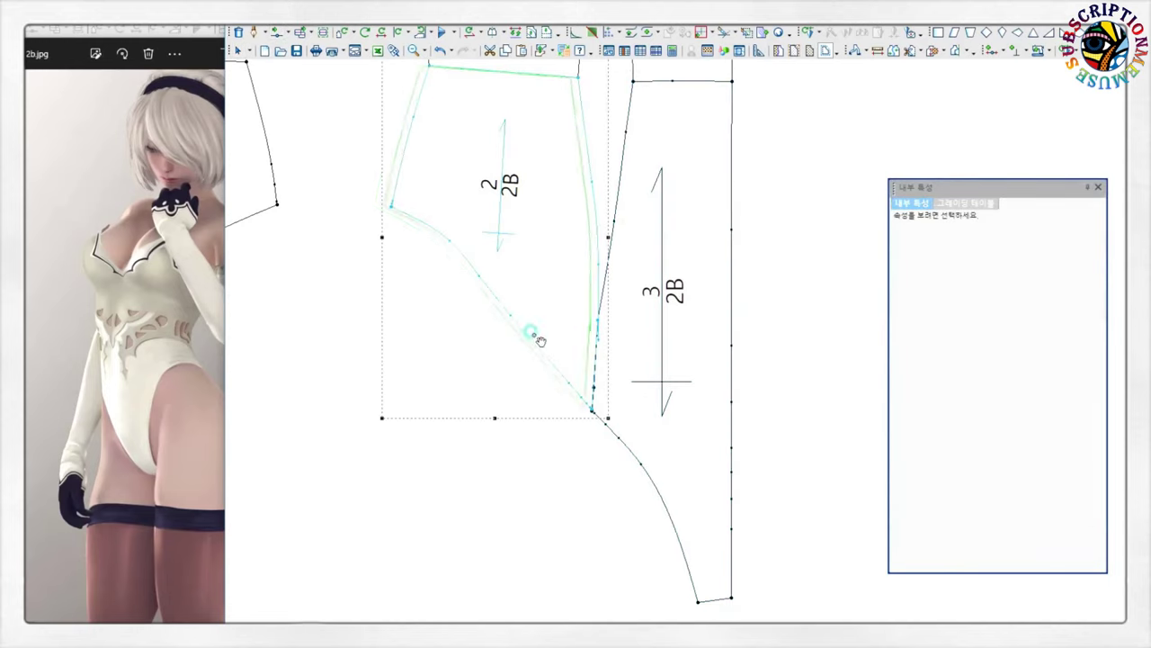
{"action": "left_click", "coordinate": [593, 401]}
{"action": "left_click", "coordinate": [578, 393]}
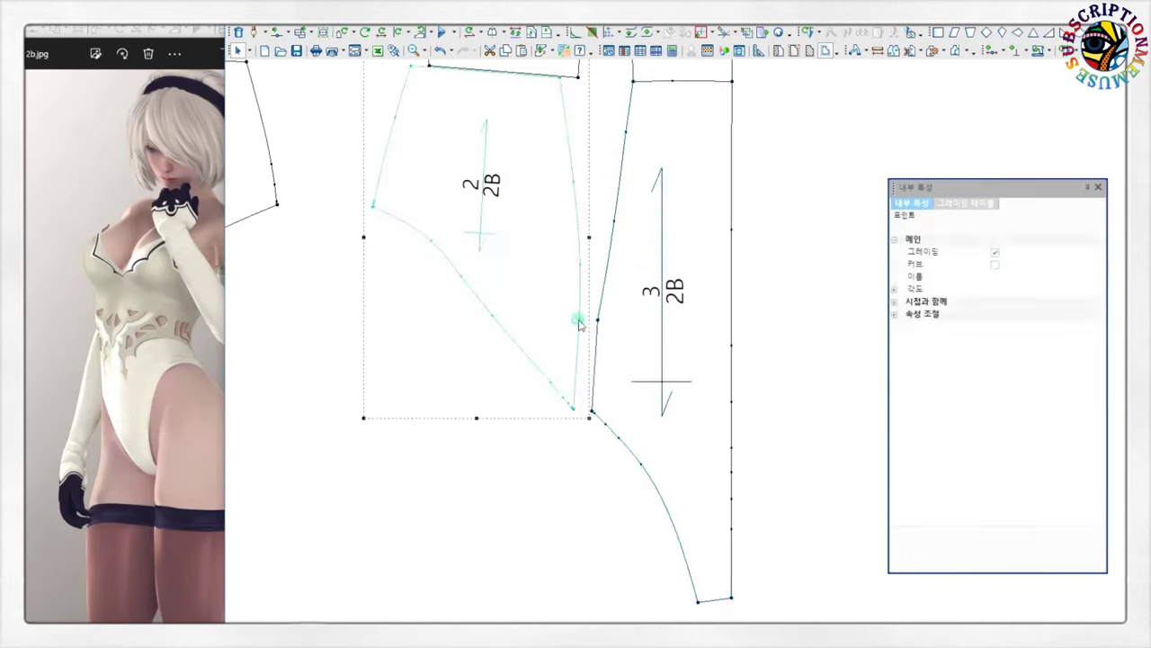
{"action": "scroll", "coordinate": [677, 348], "scroll_direction": "up", "scroll_amount": 3}
{"action": "left_click", "coordinate": [575, 319]}
{"action": "left_click", "coordinate": [276, 32]}
{"action": "key", "text": "Return"}
- Flip the left, right-hand lower and right panels so they line up
{"action": "scroll", "coordinate": [576, 360], "scroll_direction": "down", "scroll_amount": 5}
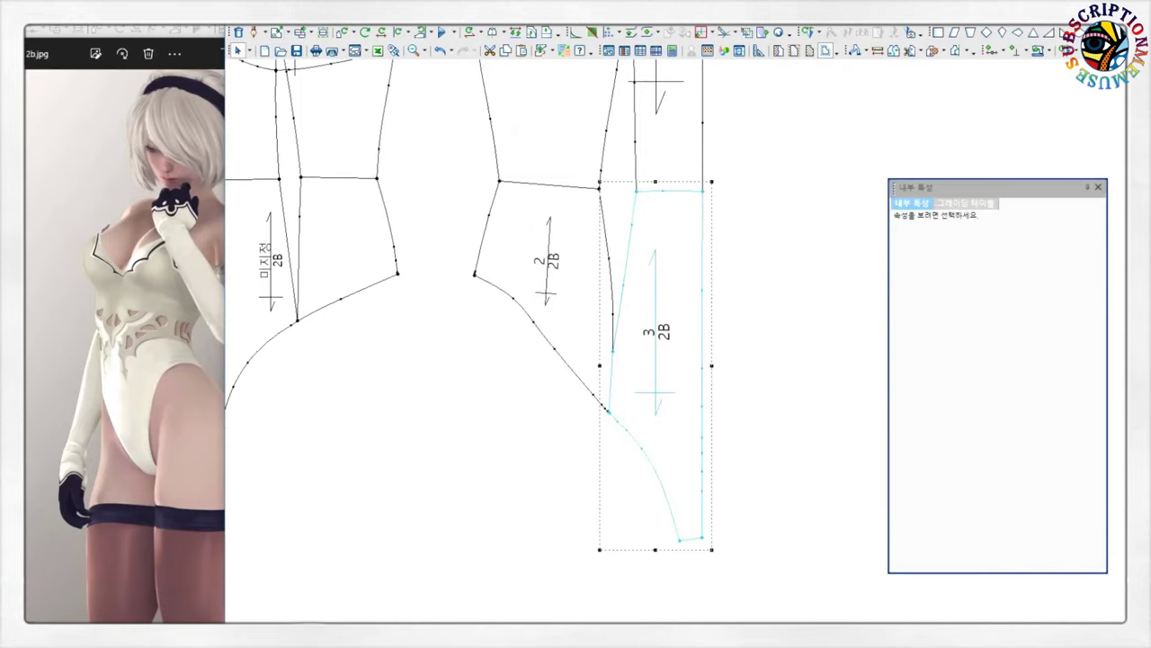
{"action": "key", "text": "Return"}
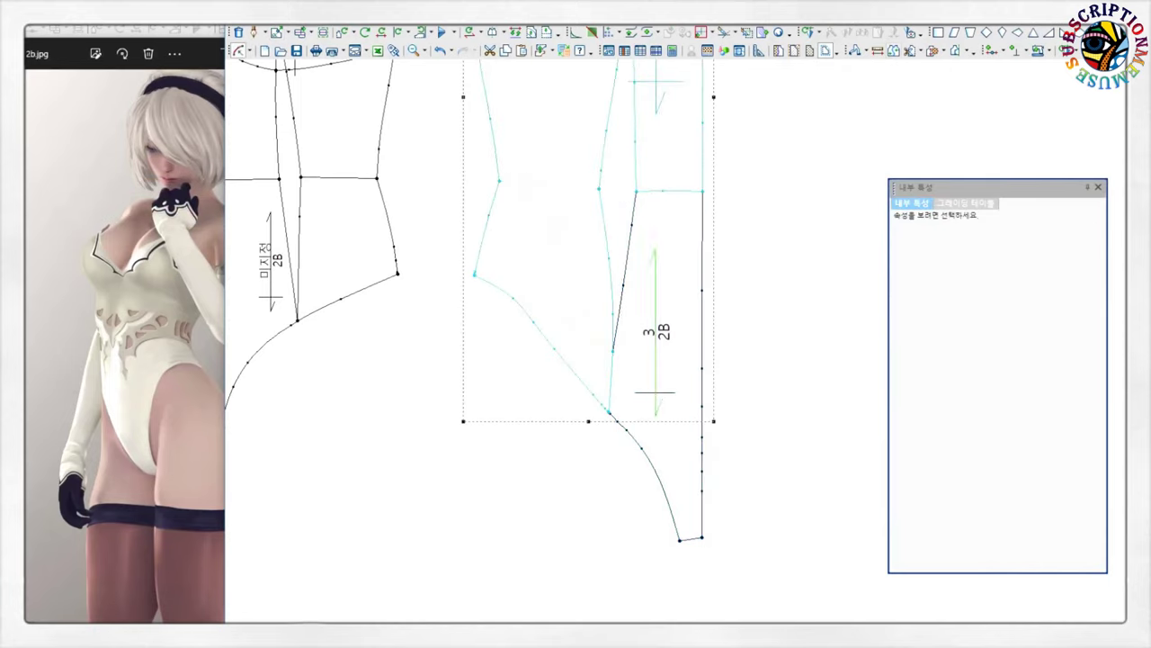
{"action": "scroll", "coordinate": [385, 442], "scroll_direction": "up", "scroll_amount": 1}
{"action": "left_click", "coordinate": [645, 360]}
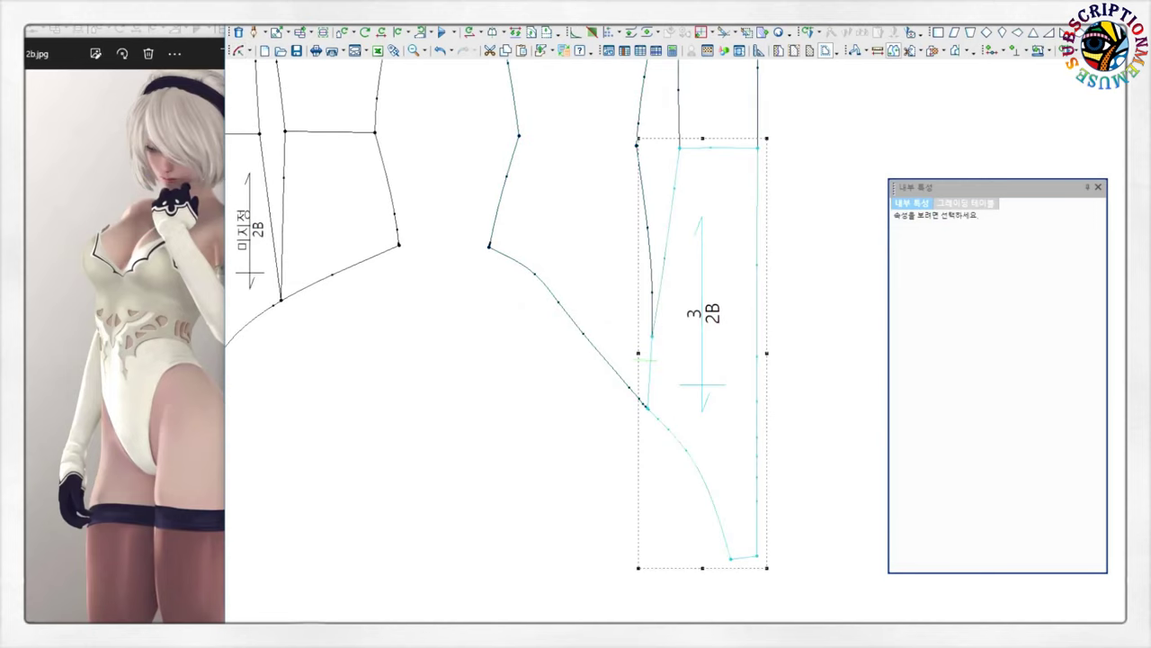
{"action": "key", "text": "Return"}
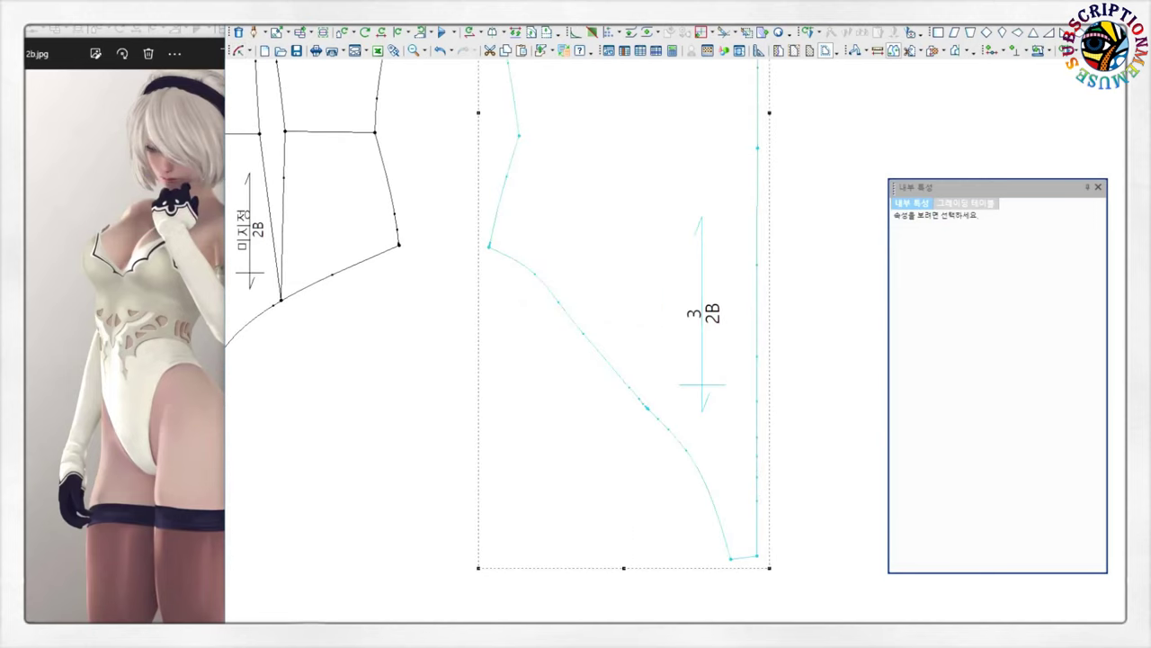
{"action": "scroll", "coordinate": [348, 260], "scroll_direction": "down", "scroll_amount": 2}
{"action": "left_click", "coordinate": [537, 279]}
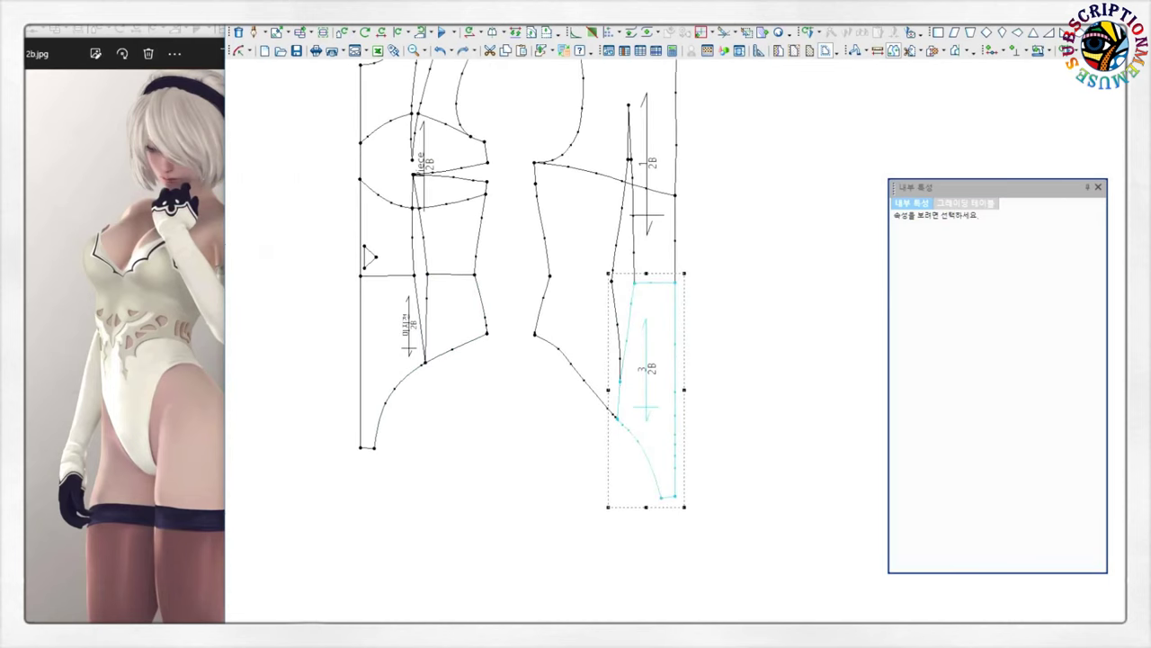
{"action": "key", "text": "Return"}
{"action": "scroll", "coordinate": [540, 287], "scroll_direction": "down", "scroll_amount": 1}
{"action": "scroll", "coordinate": [540, 288], "scroll_direction": "up", "scroll_amount": 1}
{"action": "right_click", "coordinate": [669, 296]}
{"action": "key", "text": "Escape"}
{"action": "scroll", "coordinate": [474, 321], "scroll_direction": "down", "scroll_amount": 1}
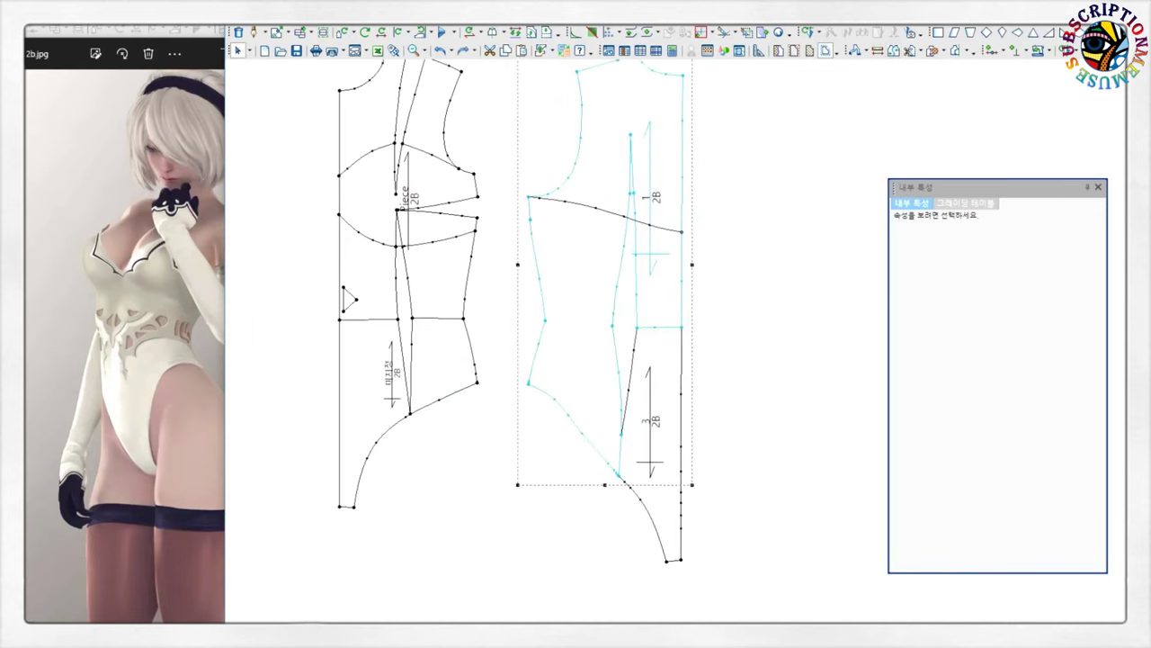
- Mark the outline's first and last points and confirm creating the merged Piece2
{"action": "left_click", "coordinate": [443, 280]}
{"action": "left_click", "coordinate": [459, 398]}
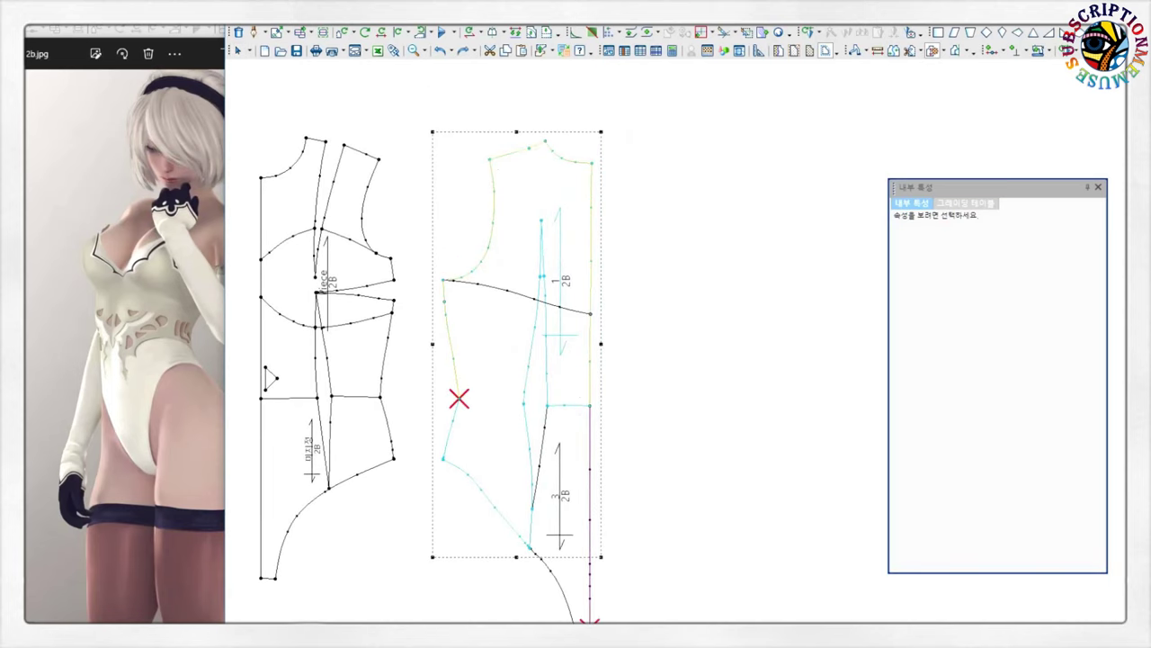
{"action": "key", "text": "Return"}
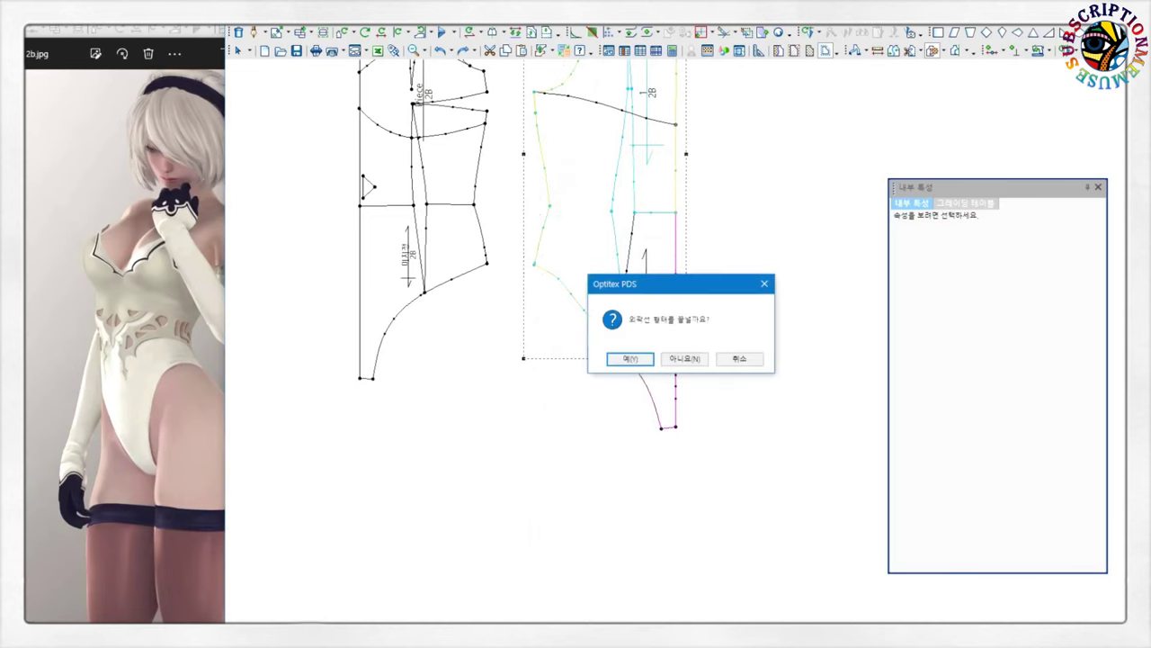
{"action": "key", "text": "Return"}
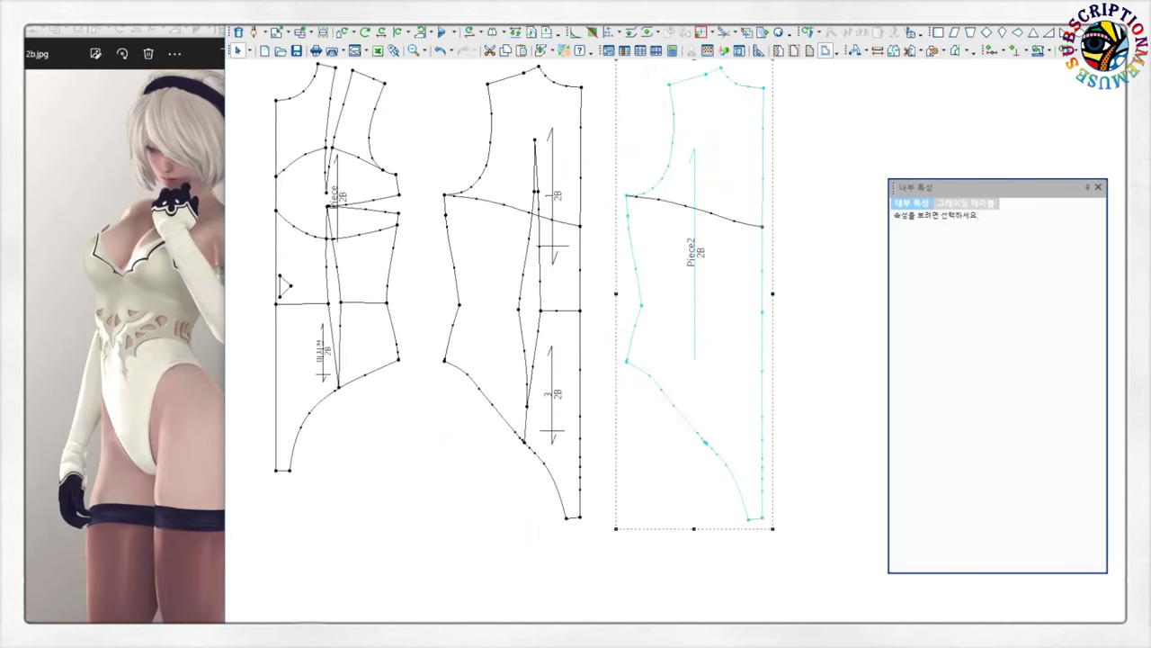
{"action": "left_click", "coordinate": [527, 407]}
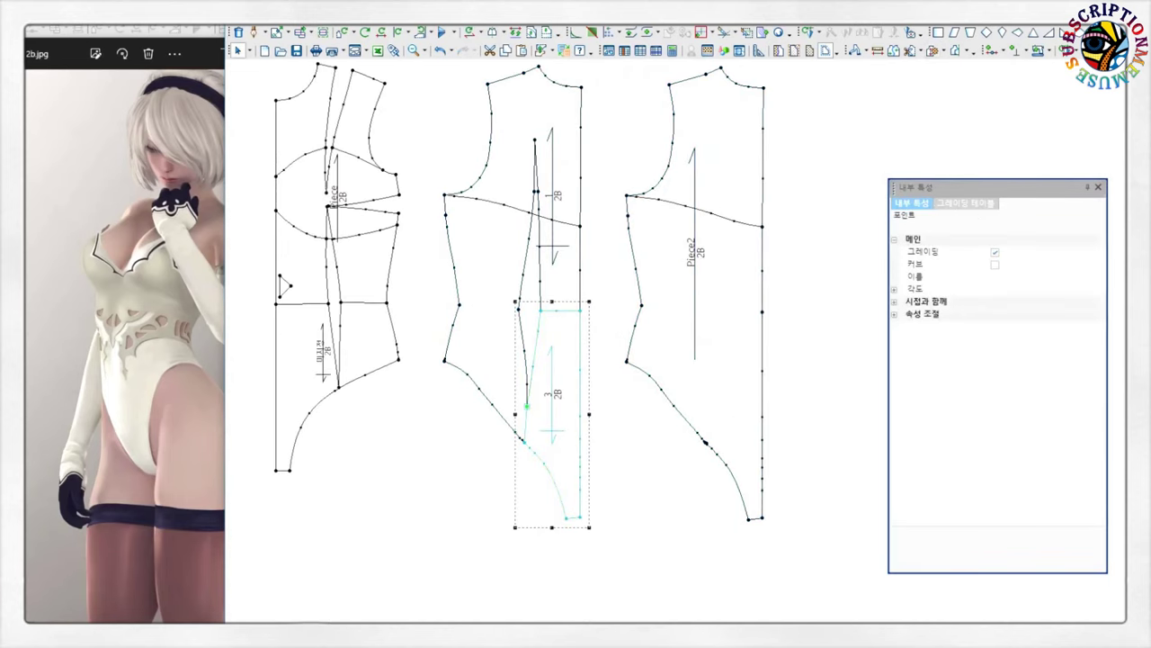
- Copy the middle piece's vertical dart into Piece2 as an internal line
{"action": "left_click", "coordinate": [534, 140], "text": "shift"}
{"action": "left_click_drag", "start_coordinate": [513, 126], "coordinate": [545, 418]}
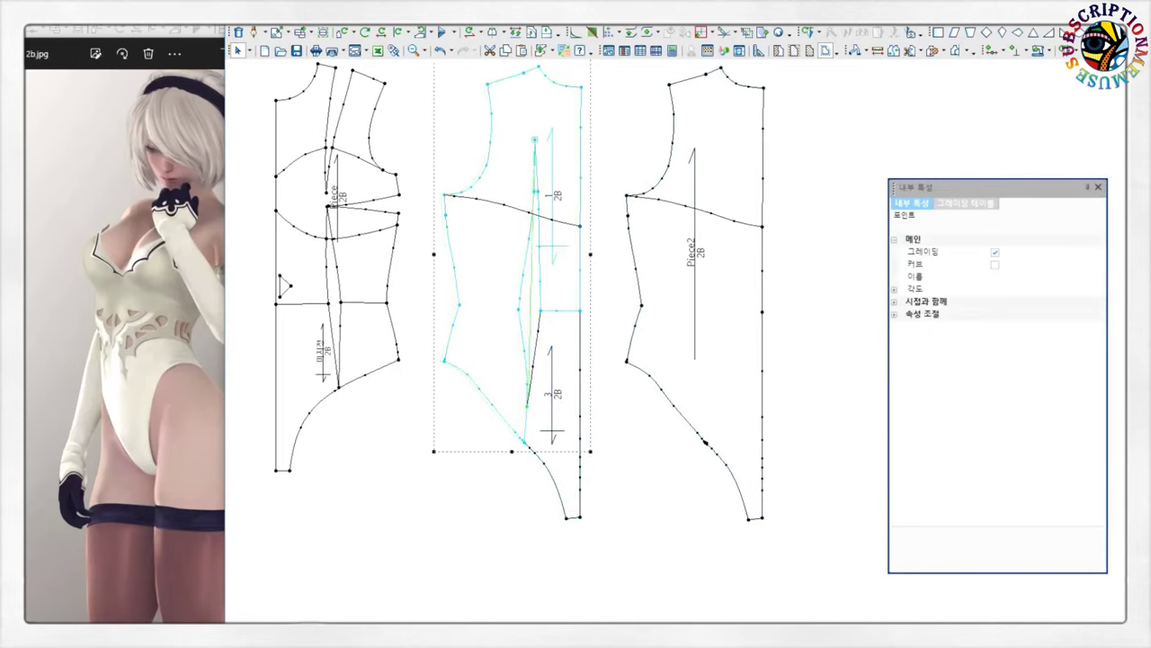
{"action": "key", "text": "ctrl+e"}
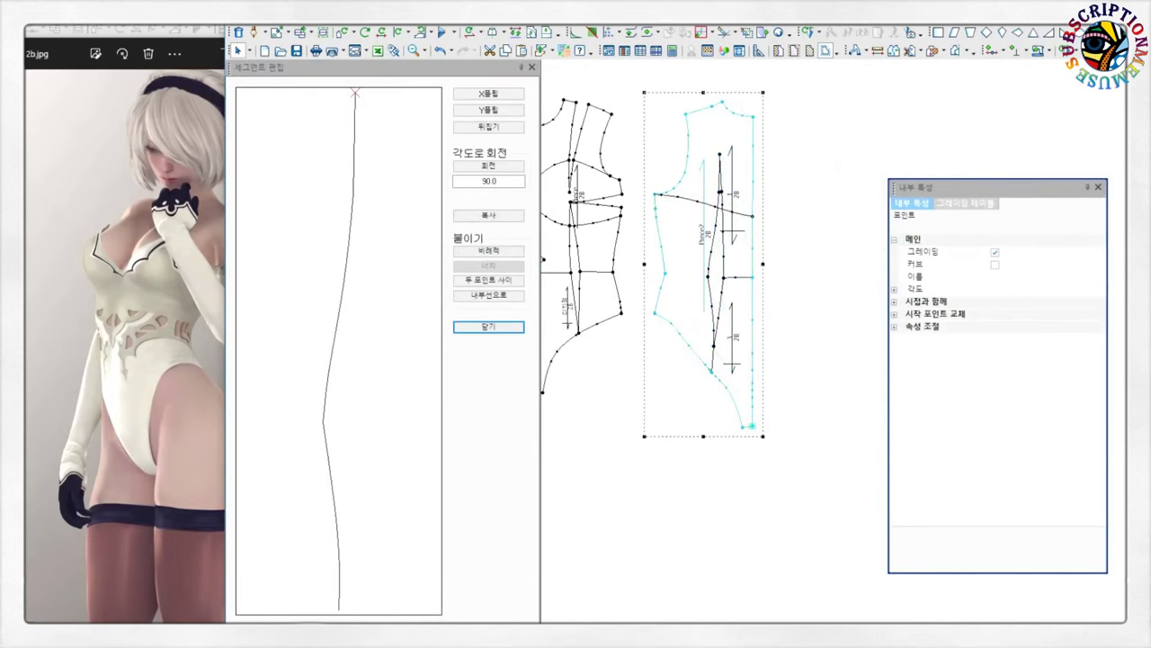
{"action": "left_click", "coordinate": [488, 294]}
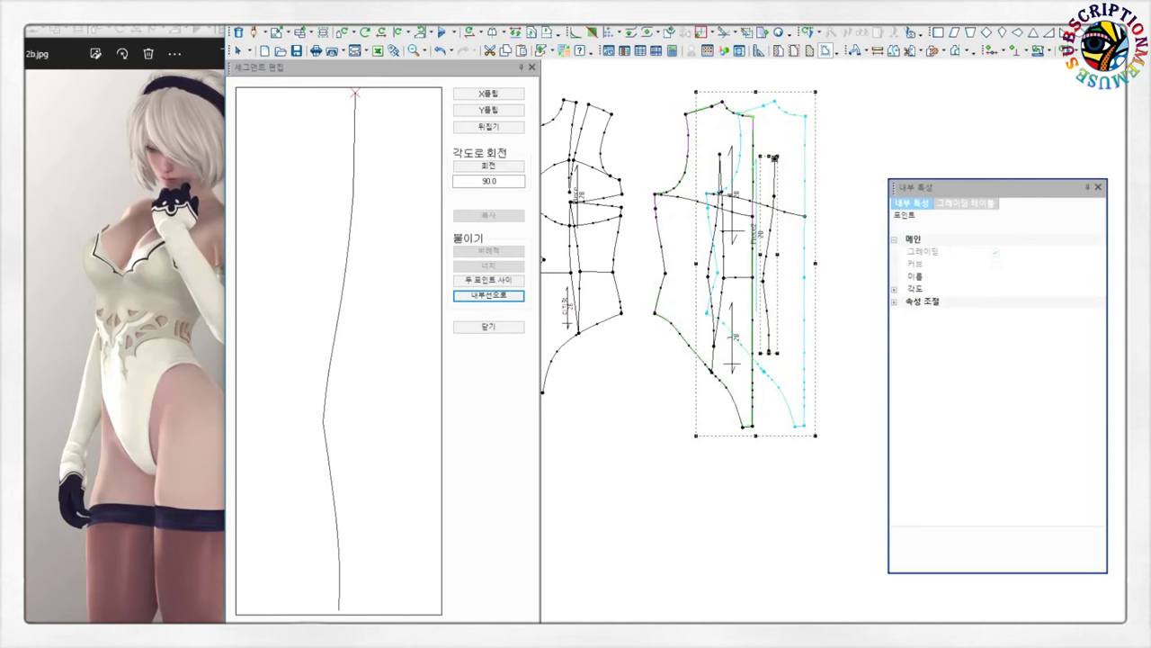
- Lay Piece2 over the middle piece with the top corners matched
{"action": "scroll", "coordinate": [769, 359], "scroll_direction": "up", "scroll_amount": 2}
{"action": "scroll", "coordinate": [827, 284], "scroll_direction": "up", "scroll_amount": 1}
{"action": "scroll", "coordinate": [827, 285], "scroll_direction": "down", "scroll_amount": 3}
{"action": "scroll", "coordinate": [828, 285], "scroll_direction": "up", "scroll_amount": 2}
{"action": "right_click", "coordinate": [827, 284]}
{"action": "left_click", "coordinate": [885, 335]}
{"action": "scroll", "coordinate": [791, 342], "scroll_direction": "up", "scroll_amount": 1}
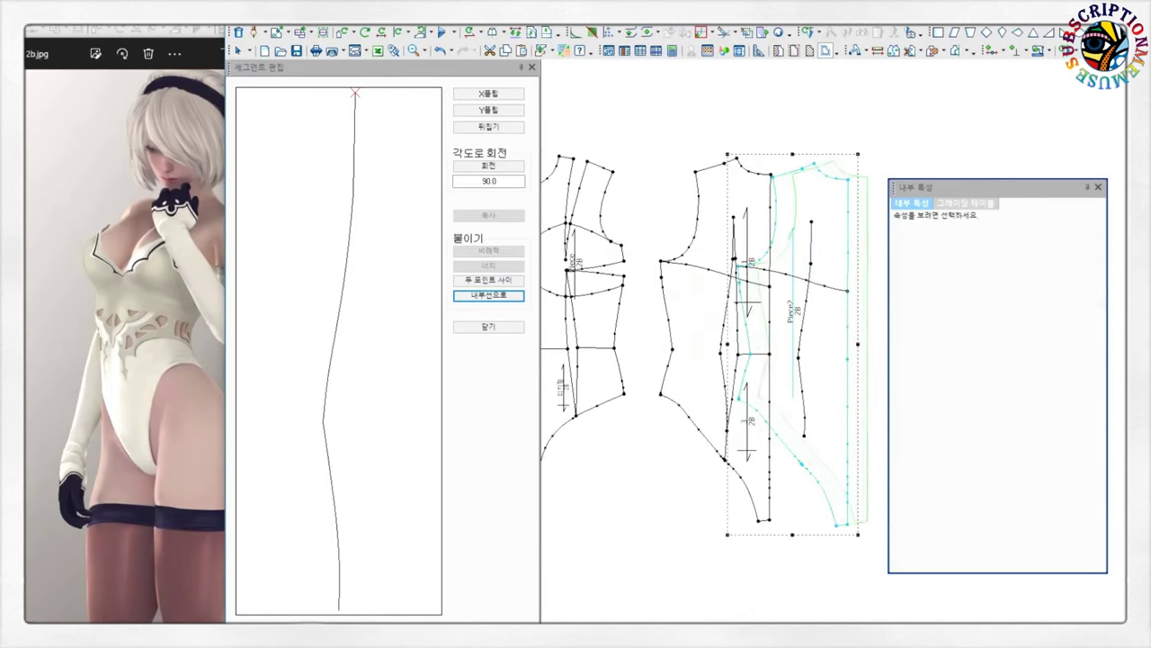
{"action": "scroll", "coordinate": [792, 342], "scroll_direction": "up", "scroll_amount": 1}
{"action": "key", "text": "Right"}
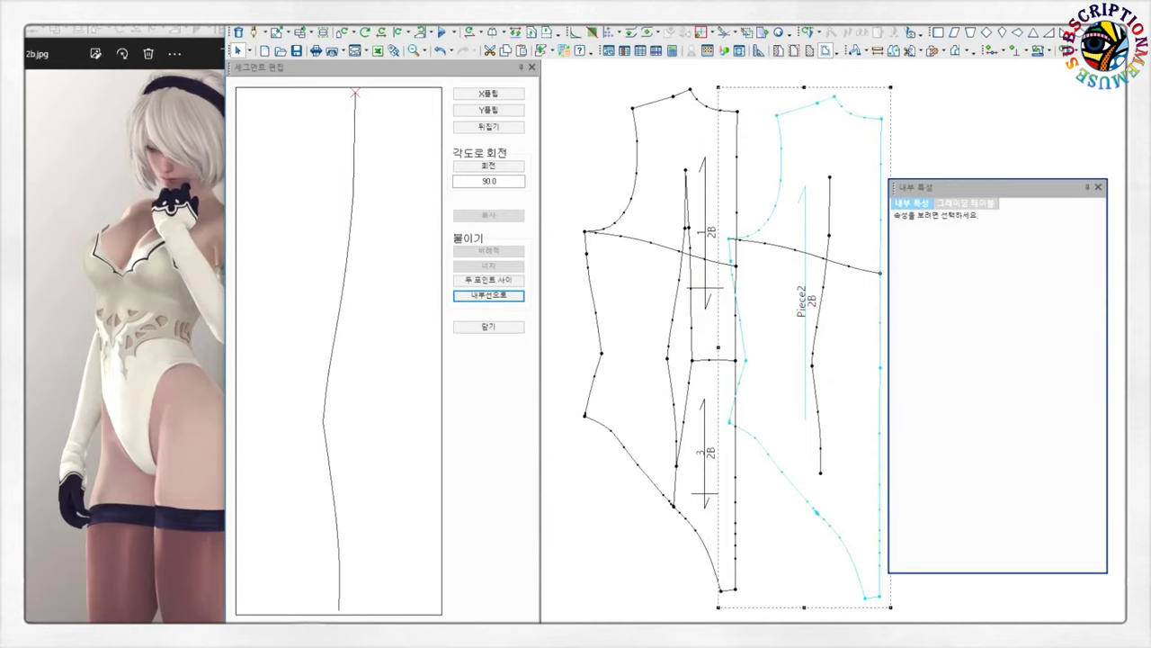
{"action": "left_click_drag", "start_coordinate": [881, 118], "coordinate": [738, 111]}
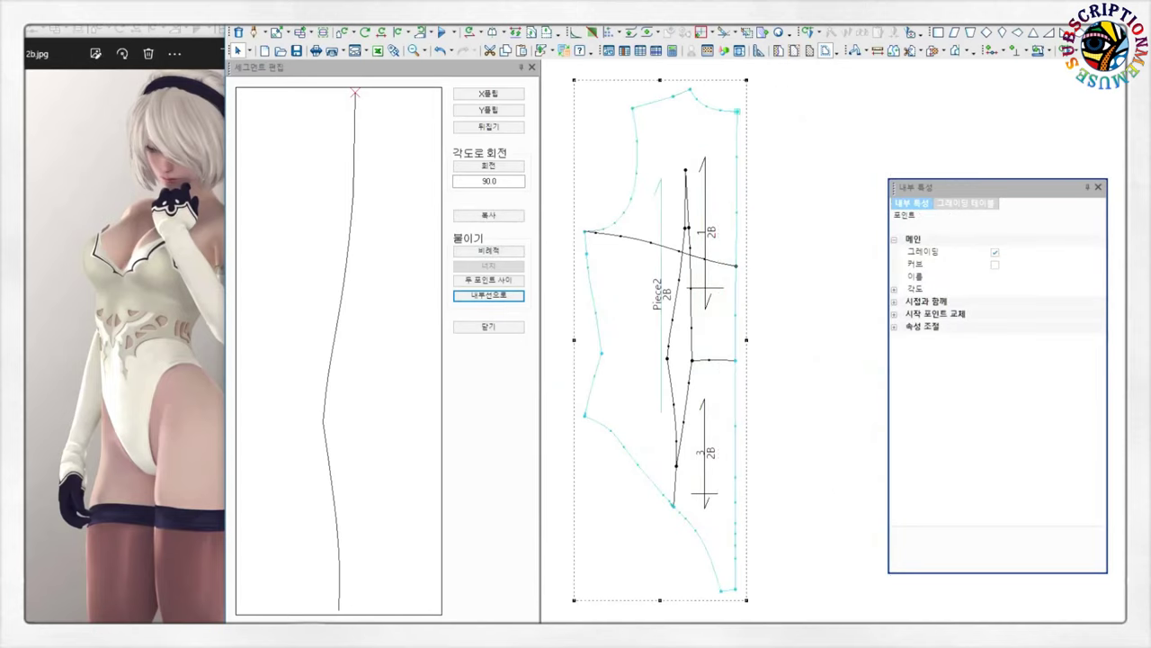
- Adjust the lower dart point on Piece2 and close the segment editing panel
{"action": "left_click", "coordinate": [676, 465]}
{"action": "left_click", "coordinate": [818, 496]}
{"action": "right_click", "coordinate": [702, 304]}
{"action": "left_click", "coordinate": [720, 310]}
{"action": "right_click", "coordinate": [781, 216]}
{"action": "left_click", "coordinate": [814, 219]}
{"action": "scroll", "coordinate": [584, 233], "scroll_direction": "up", "scroll_amount": 1}
{"action": "scroll", "coordinate": [585, 232], "scroll_direction": "up", "scroll_amount": 1}
{"action": "left_click", "coordinate": [782, 224]}
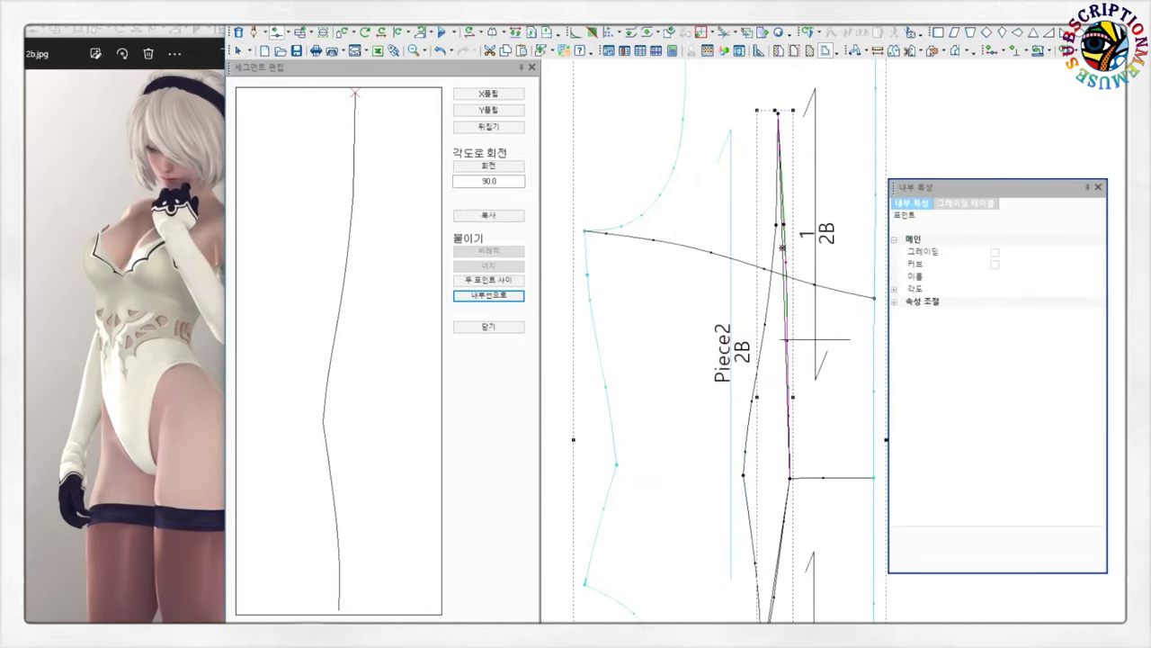
{"action": "scroll", "coordinate": [785, 340], "scroll_direction": "down", "scroll_amount": 3}
{"action": "scroll", "coordinate": [786, 340], "scroll_direction": "down", "scroll_amount": 1}
{"action": "scroll", "coordinate": [777, 340], "scroll_direction": "down", "scroll_amount": 2}
{"action": "scroll", "coordinate": [777, 340], "scroll_direction": "down", "scroll_amount": 2}
{"action": "left_click", "coordinate": [488, 325]}
{"action": "scroll", "coordinate": [504, 270], "scroll_direction": "up", "scroll_amount": 3}
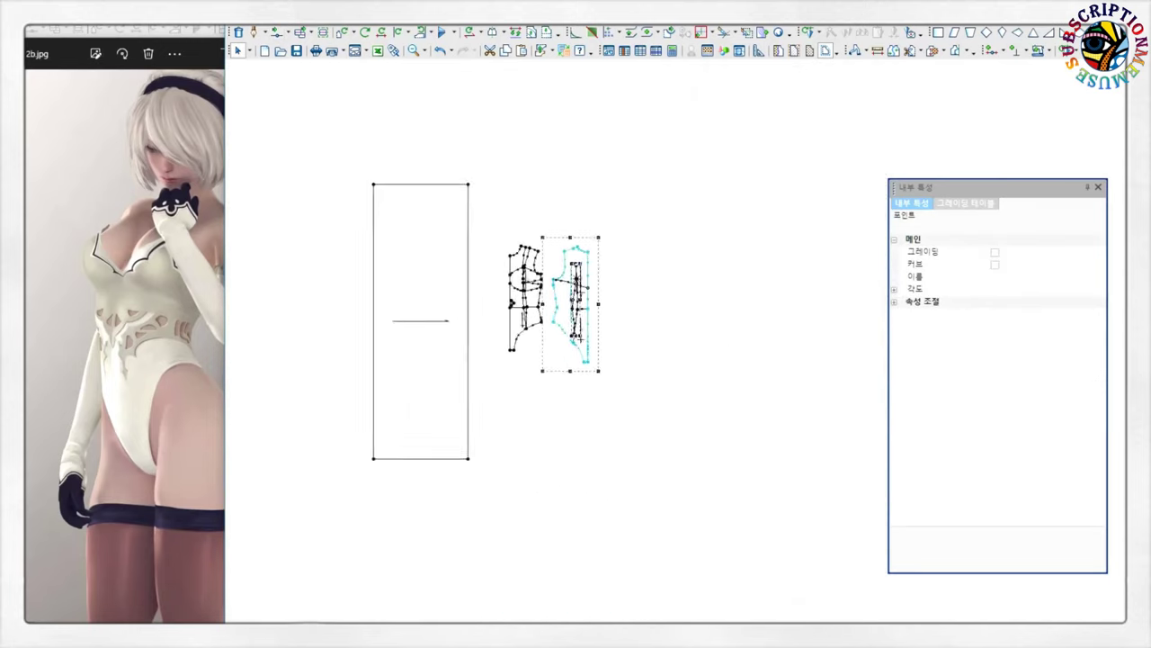
- Split the lower body piece along its marked internal curve into Piece3 and Piece4
{"action": "scroll", "coordinate": [504, 270], "scroll_direction": "up", "scroll_amount": 1}
{"action": "scroll", "coordinate": [503, 270], "scroll_direction": "up", "scroll_amount": 1}
{"action": "scroll", "coordinate": [504, 270], "scroll_direction": "up", "scroll_amount": 1}
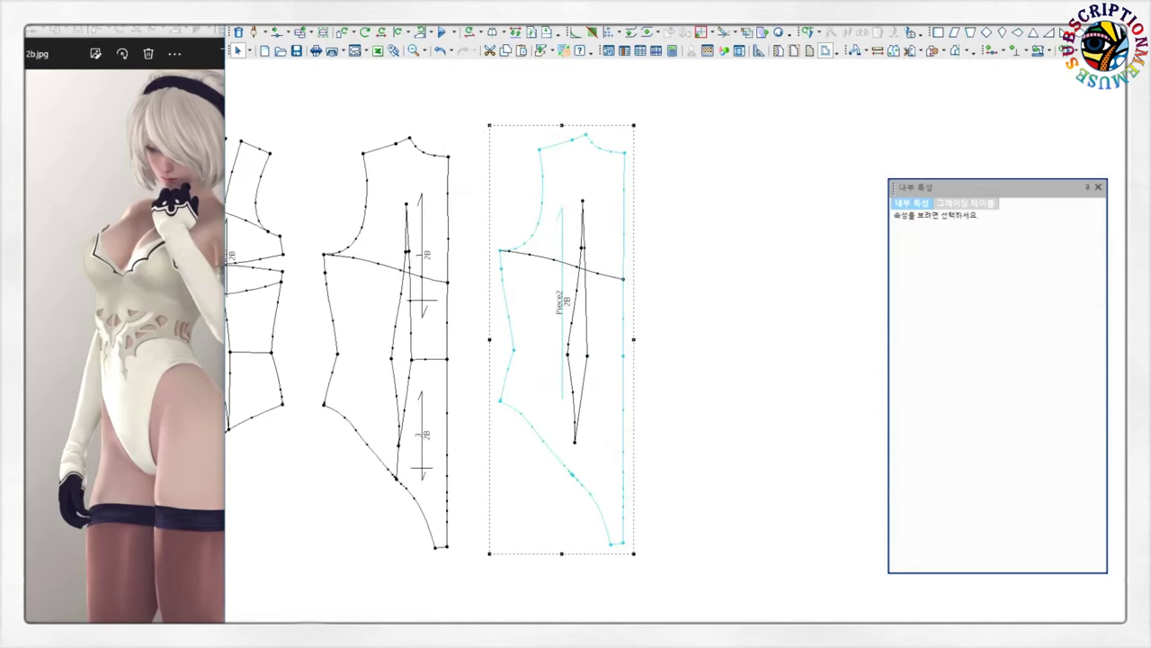
{"action": "left_click", "coordinate": [326, 270]}
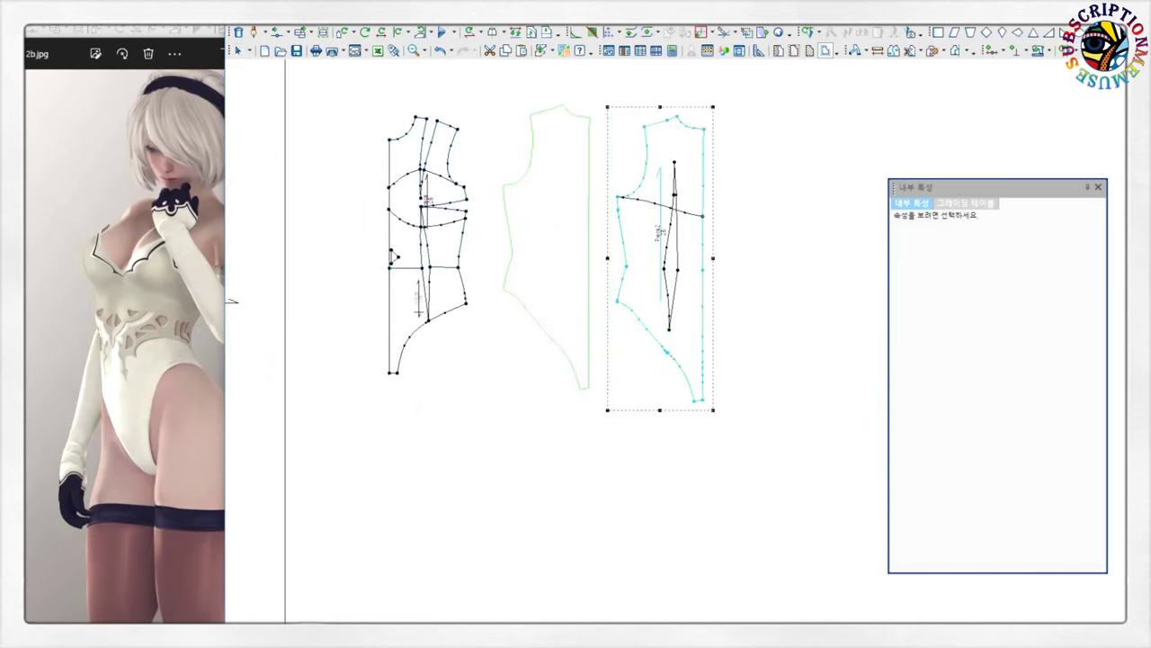
{"action": "scroll", "coordinate": [684, 207], "scroll_direction": "up", "scroll_amount": 2}
{"action": "left_click", "coordinate": [414, 423]}
{"action": "left_click", "coordinate": [655, 343]}
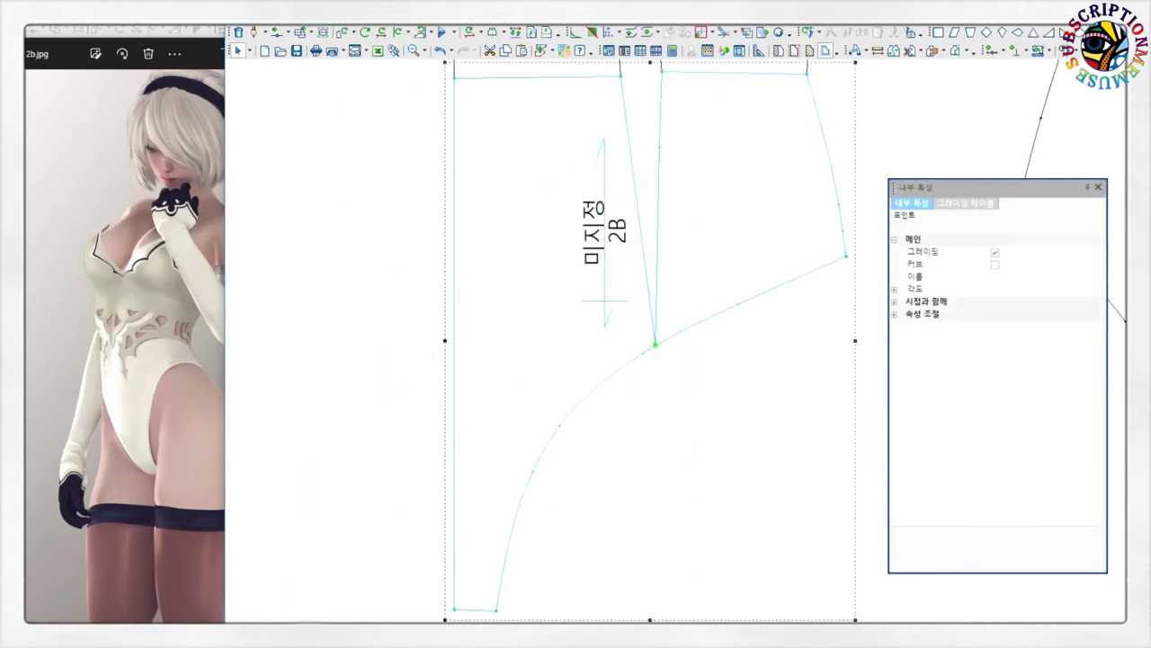
{"action": "scroll", "coordinate": [595, 415], "scroll_direction": "down", "scroll_amount": 3}
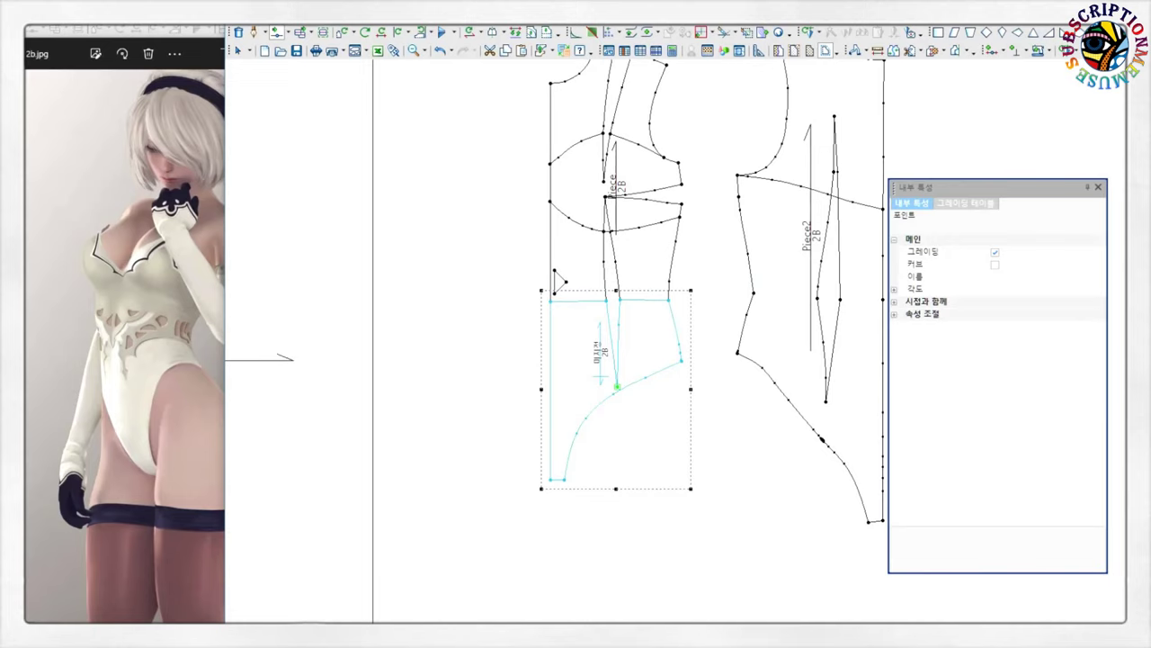
{"action": "scroll", "coordinate": [581, 418], "scroll_direction": "up", "scroll_amount": 2}
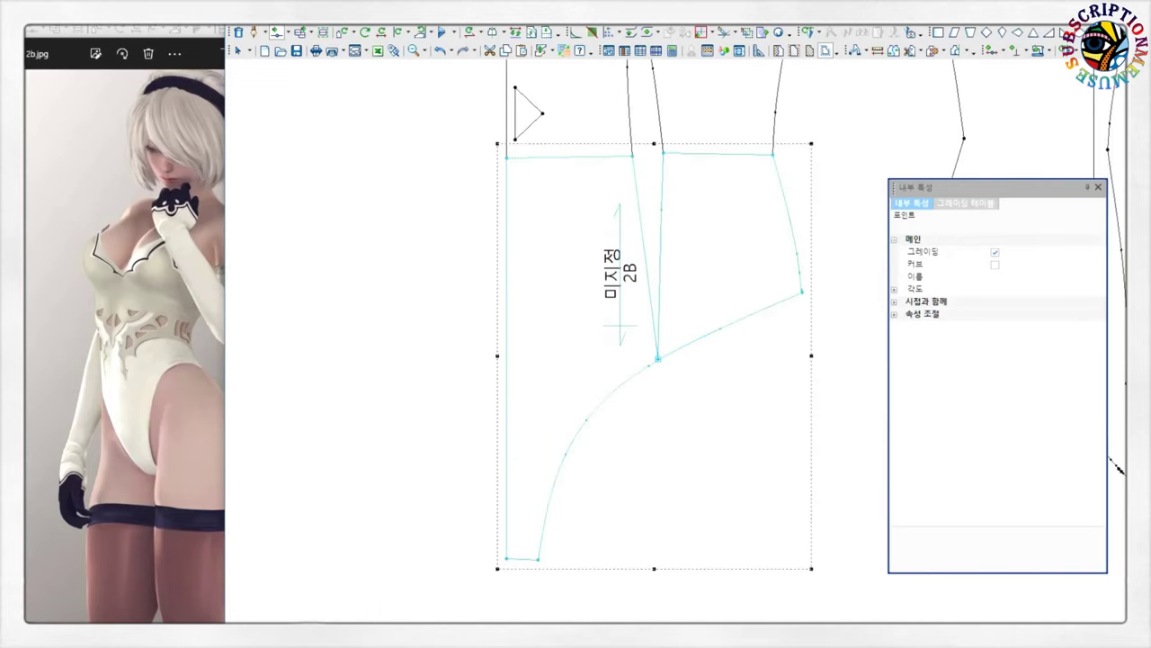
{"action": "scroll", "coordinate": [564, 375], "scroll_direction": "down", "scroll_amount": 1}
{"action": "right_click", "coordinate": [670, 201]}
{"action": "key", "text": "Escape"}
{"action": "scroll", "coordinate": [600, 339], "scroll_direction": "up", "scroll_amount": 3}
{"action": "scroll", "coordinate": [601, 339], "scroll_direction": "down", "scroll_amount": 2}
{"action": "scroll", "coordinate": [601, 339], "scroll_direction": "down", "scroll_amount": 1}
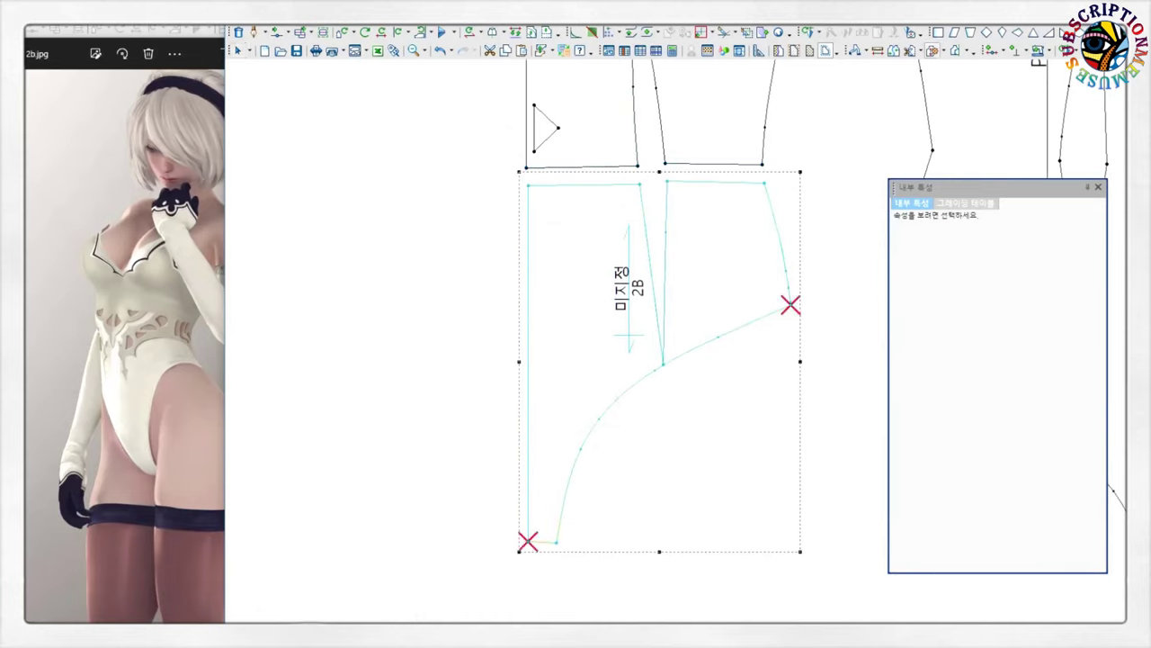
{"action": "key", "text": "Return"}
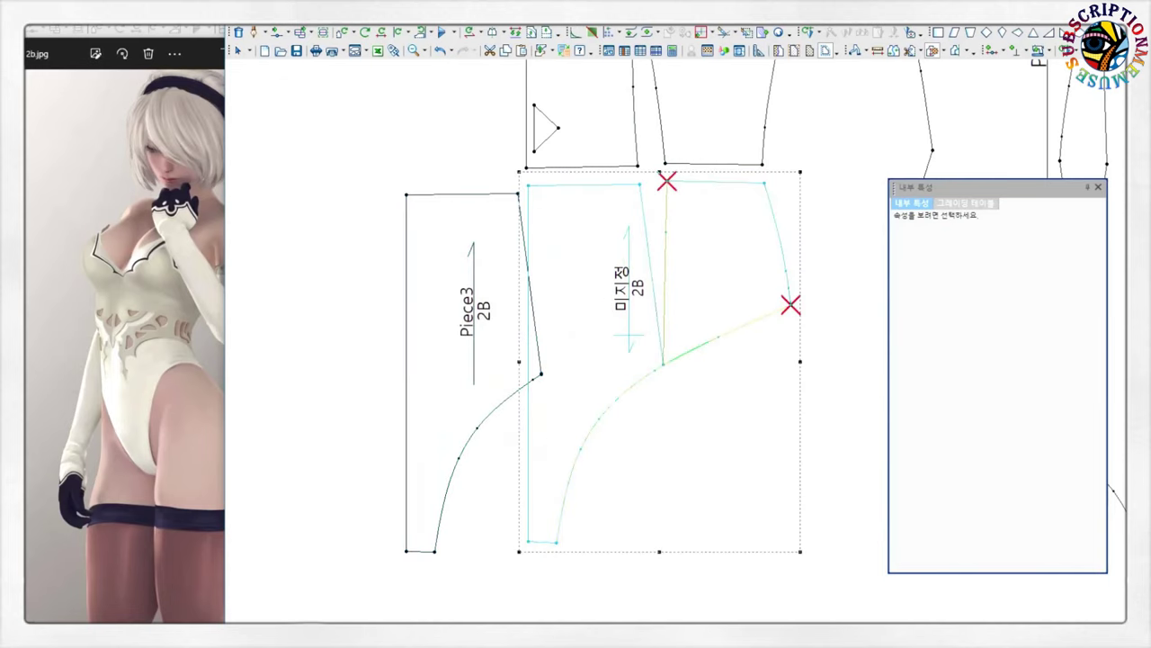
{"action": "key", "text": "Return"}
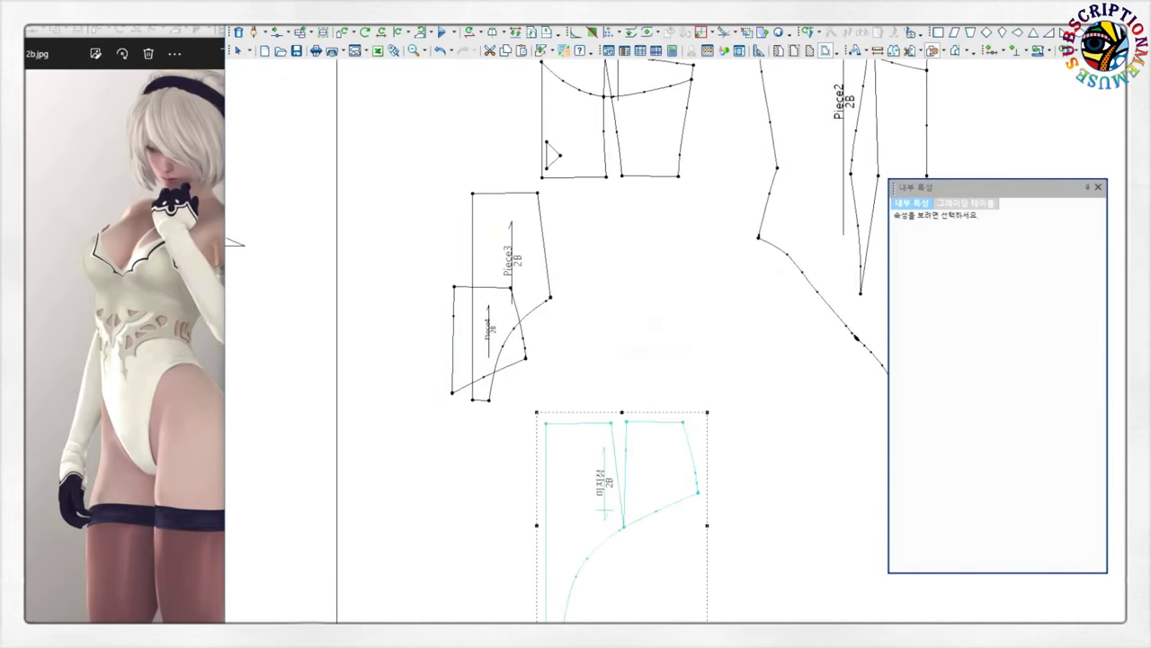
- Move Piece3 up beneath the top piece
{"action": "left_click", "coordinate": [508, 252]}
{"action": "left_click_drag", "start_coordinate": [508, 252], "coordinate": [562, 248]}
{"action": "scroll", "coordinate": [576, 270], "scroll_direction": "up", "scroll_amount": 2}
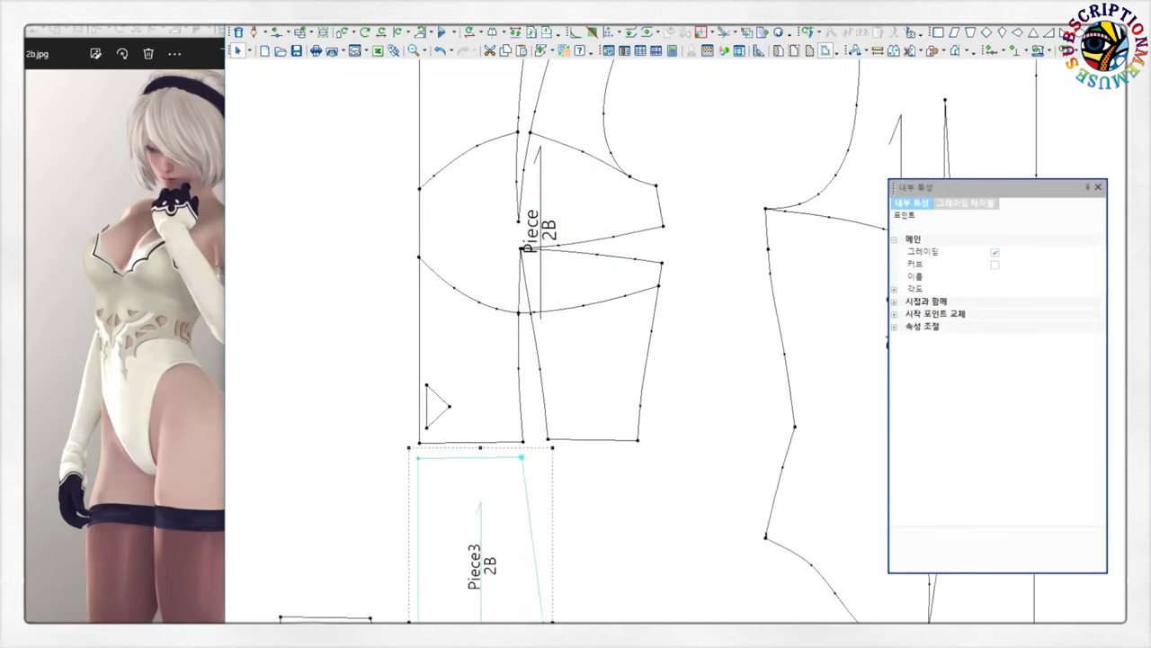
{"action": "scroll", "coordinate": [604, 304], "scroll_direction": "up", "scroll_amount": 1}
{"action": "scroll", "coordinate": [423, 270], "scroll_direction": "up", "scroll_amount": 4}
{"action": "scroll", "coordinate": [423, 270], "scroll_direction": "up", "scroll_amount": 2}
{"action": "scroll", "coordinate": [422, 270], "scroll_direction": "down", "scroll_amount": 8}
{"action": "scroll", "coordinate": [423, 270], "scroll_direction": "up", "scroll_amount": 2}
{"action": "scroll", "coordinate": [650, 319], "scroll_direction": "down", "scroll_amount": 3}
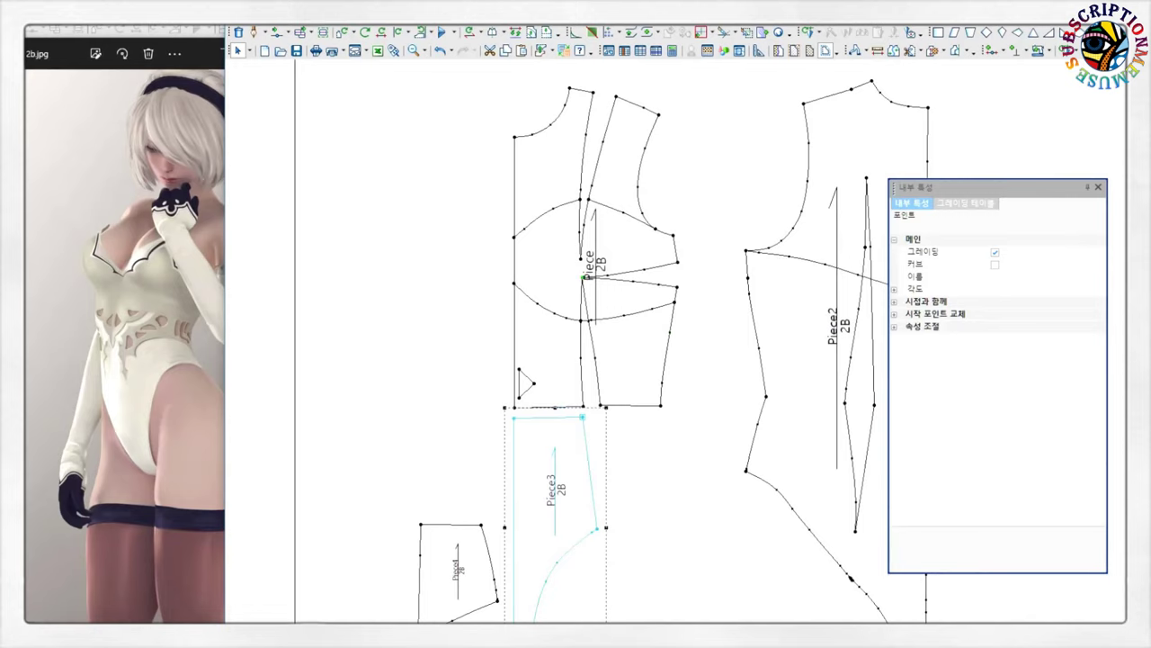
- Split a side section off Piece1 and rotate it 8.1° about the bust point
{"action": "left_click", "coordinate": [549, 269]}
{"action": "left_click", "coordinate": [1003, 610]}
{"action": "right_click", "coordinate": [693, 189]}
{"action": "left_click", "coordinate": [720, 234]}
{"action": "left_click", "coordinate": [581, 258]}
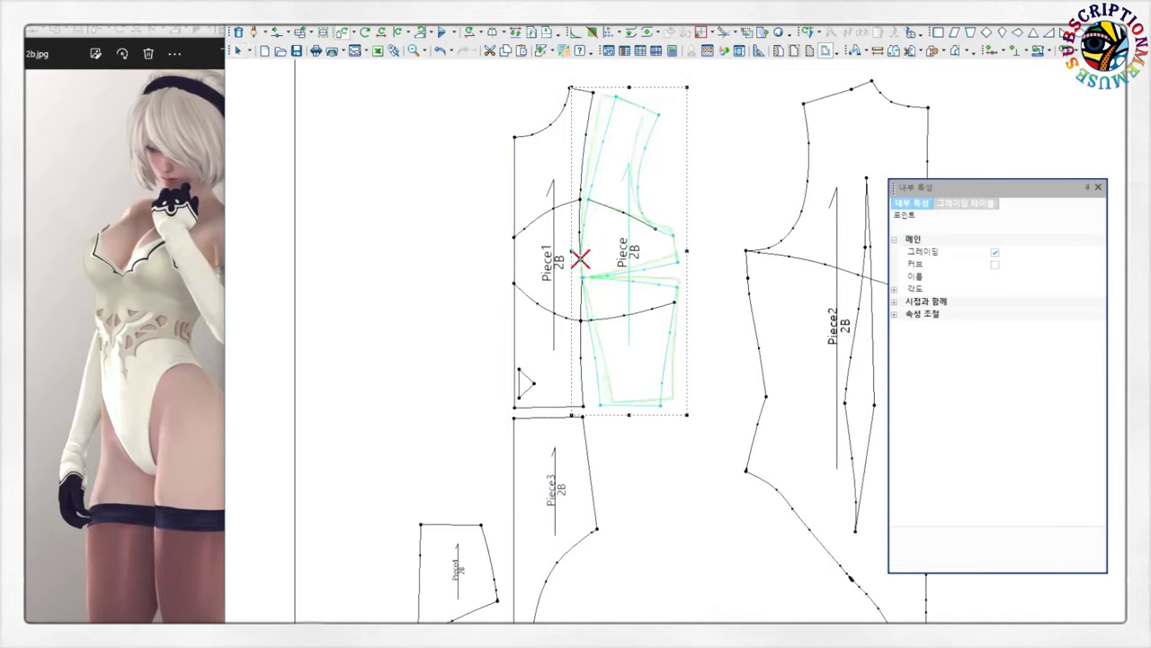
{"action": "left_click", "coordinate": [680, 393]}
{"action": "key", "text": "Return"}
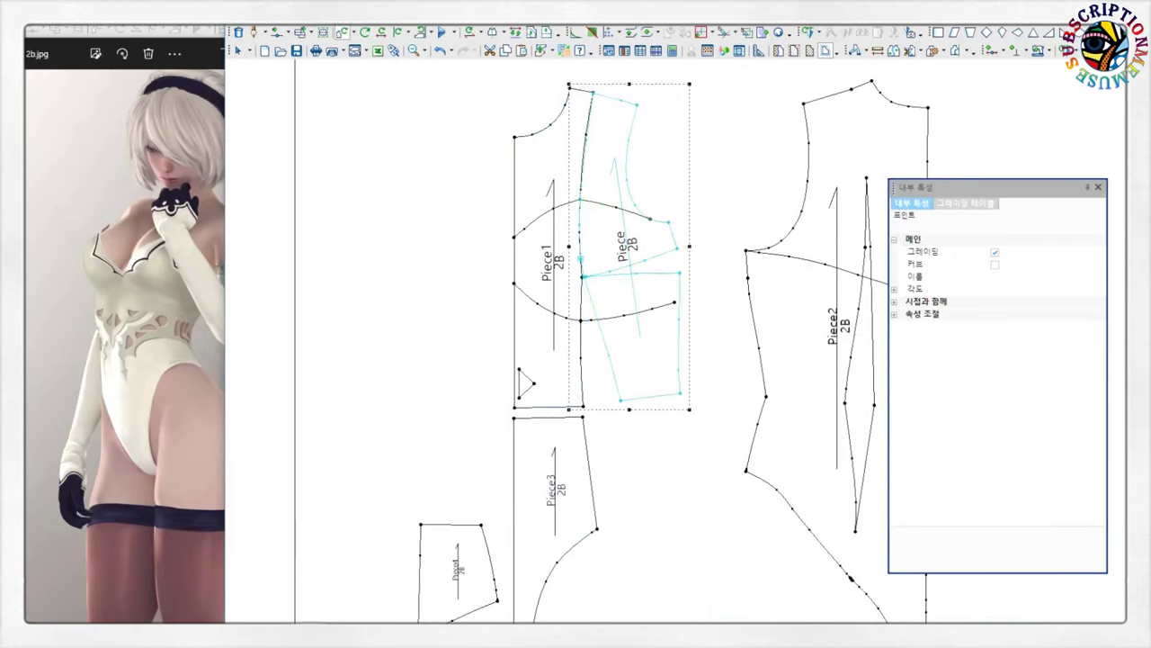
- Nudge the rotated side section into place against Piece1
{"action": "left_click", "coordinate": [581, 258]}
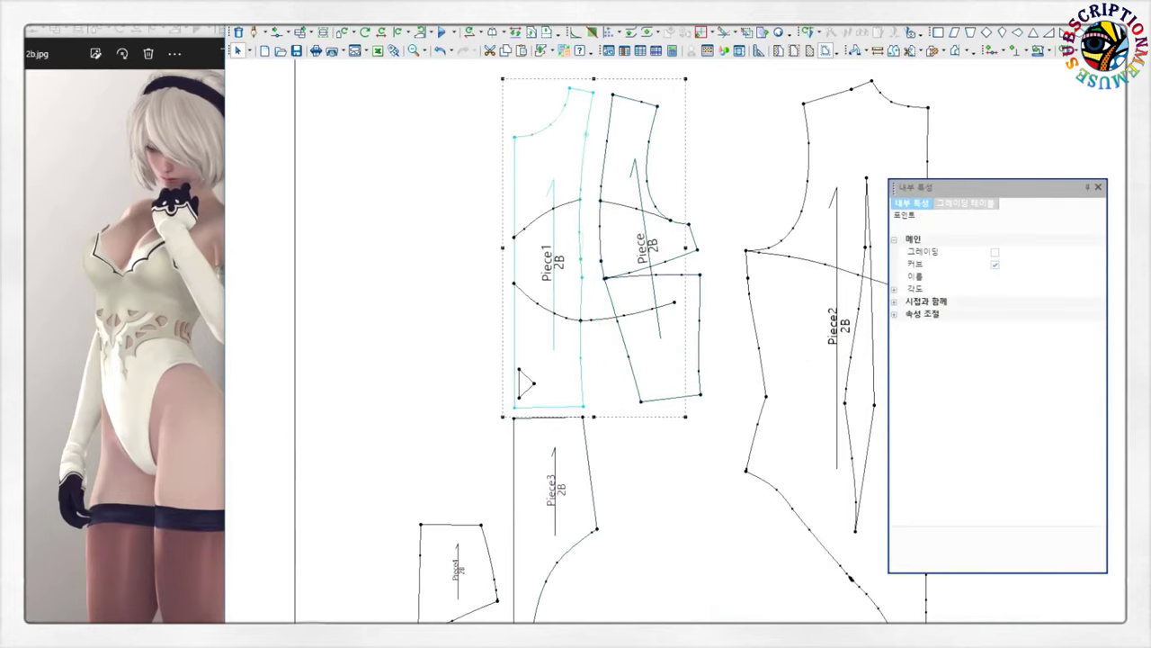
{"action": "left_click", "coordinate": [600, 261]}
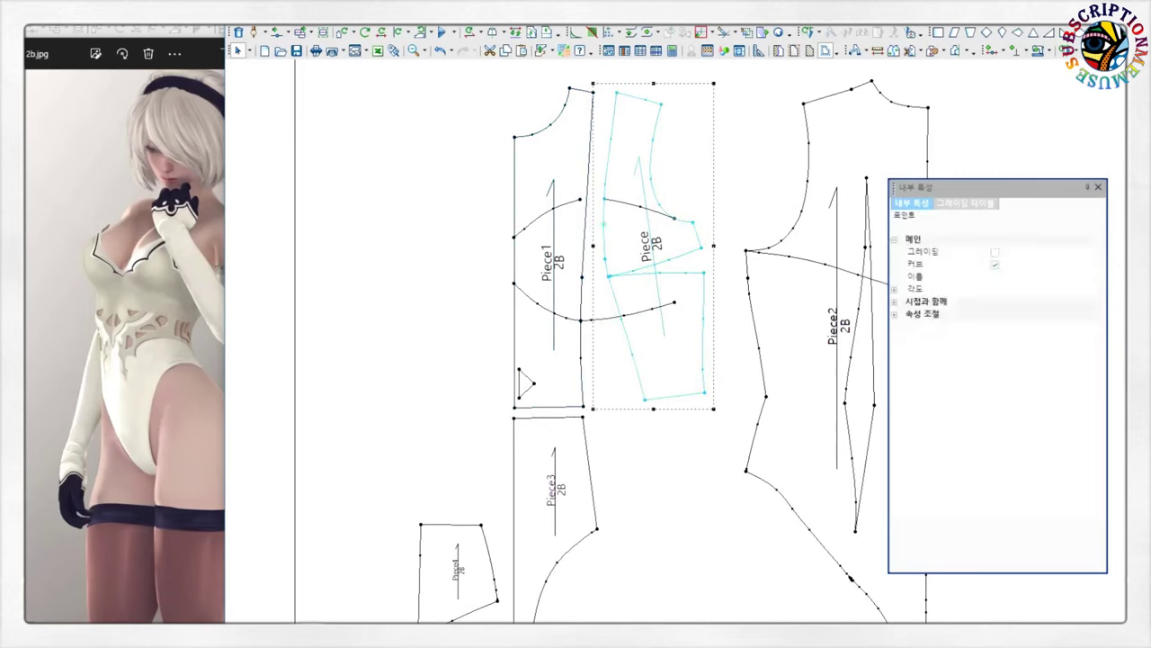
{"action": "mouse_move", "coordinate": [600, 279]}
{"action": "left_mouse_down"}
{"action": "mouse_move", "coordinate": [584, 294]}
{"action": "mouse_move", "coordinate": [601, 261]}
{"action": "left_mouse_up"}
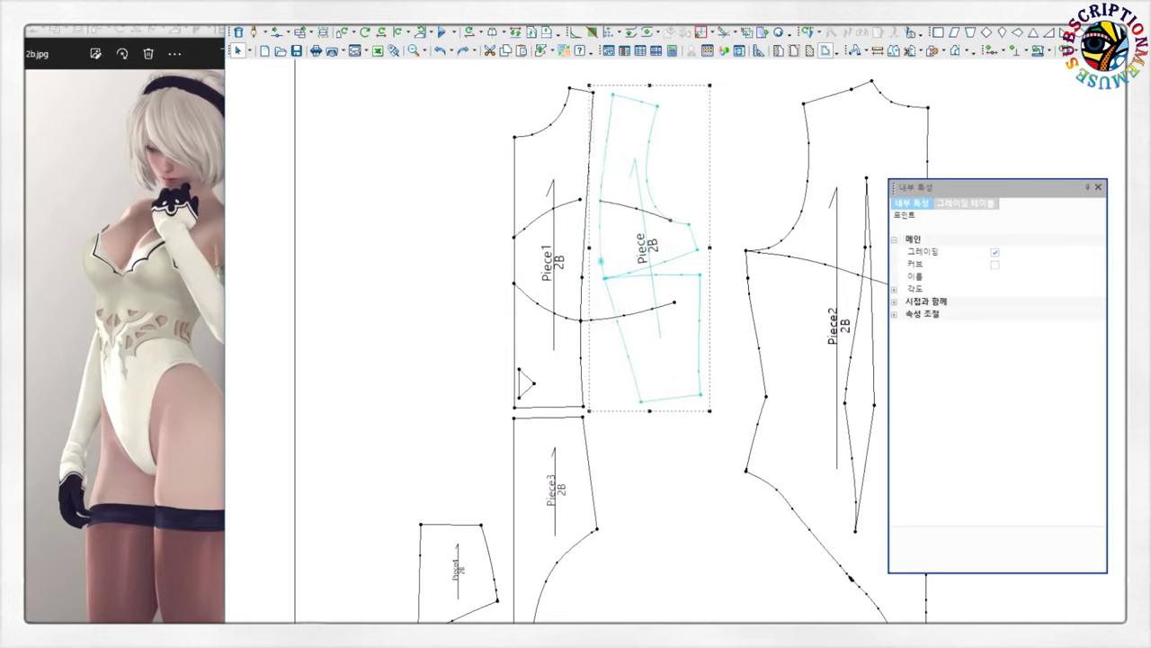
{"action": "left_click", "coordinate": [580, 259]}
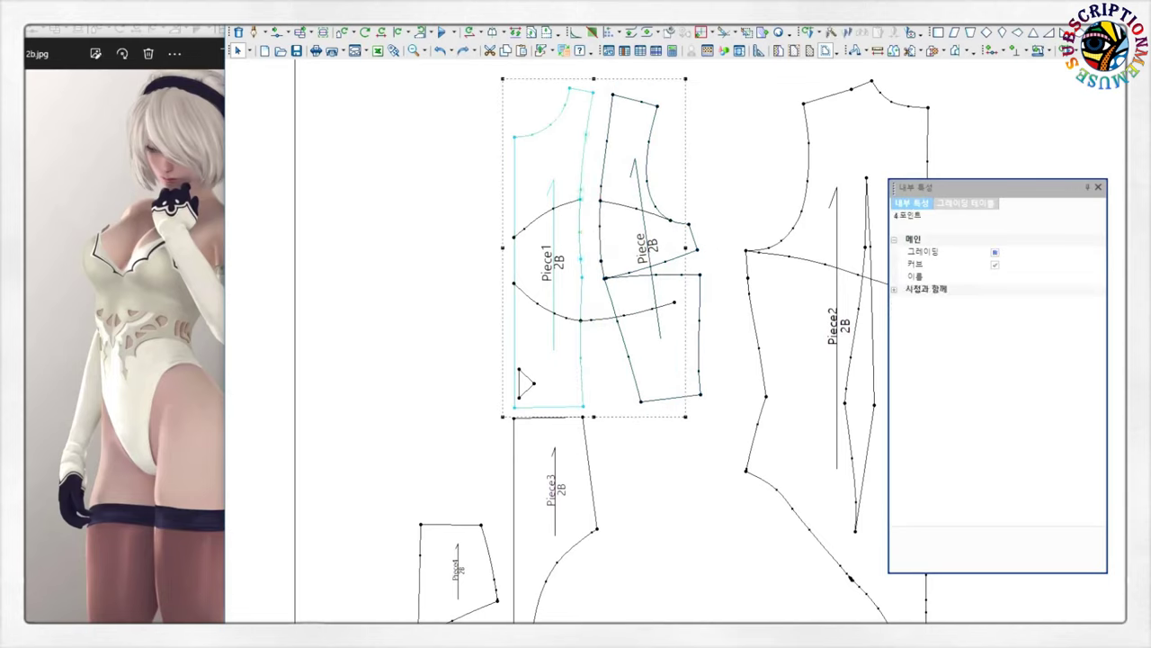
{"action": "left_click", "coordinate": [601, 261]}
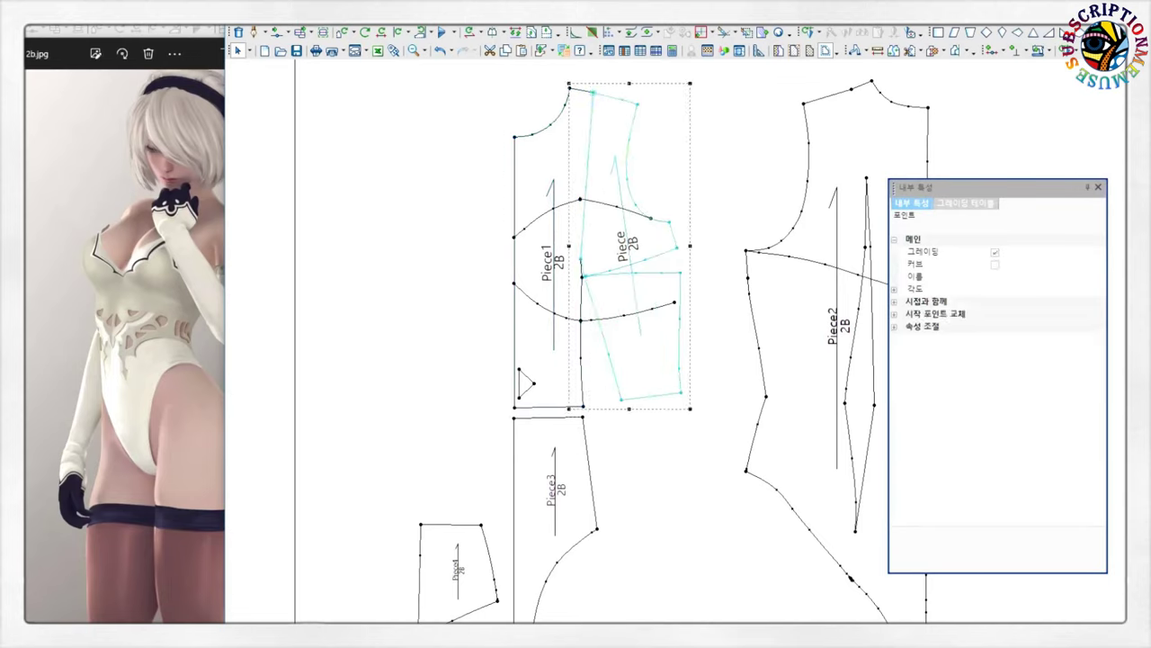
{"action": "left_click_drag", "start_coordinate": [601, 261], "coordinate": [597, 258]}
- Move the small Piece4 next to Piece1
{"action": "left_click", "coordinate": [581, 297]}
{"action": "right_click", "coordinate": [689, 142]}
{"action": "scroll", "coordinate": [582, 292], "scroll_direction": "down", "scroll_amount": 1}
{"action": "scroll", "coordinate": [594, 315], "scroll_direction": "down", "scroll_amount": 2}
{"action": "left_click", "coordinate": [551, 477]}
{"action": "left_click", "coordinate": [496, 360]}
{"action": "left_click_drag", "start_coordinate": [515, 360], "coordinate": [639, 306]}
{"action": "scroll", "coordinate": [639, 306], "scroll_direction": "up", "scroll_amount": 6}
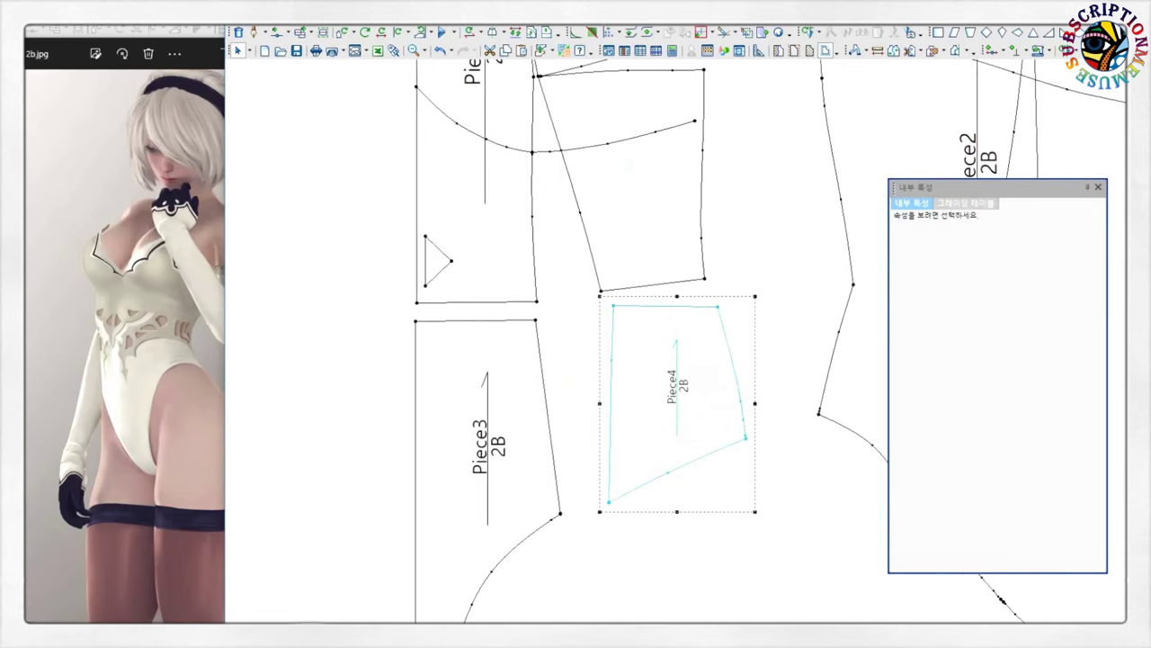
{"action": "scroll", "coordinate": [639, 306], "scroll_direction": "down", "scroll_amount": 3}
- Fit Piece4 up against Piece1 and merge them into one piece
{"action": "left_click", "coordinate": [601, 238]}
{"action": "left_click_drag", "start_coordinate": [684, 386], "coordinate": [686, 373]}
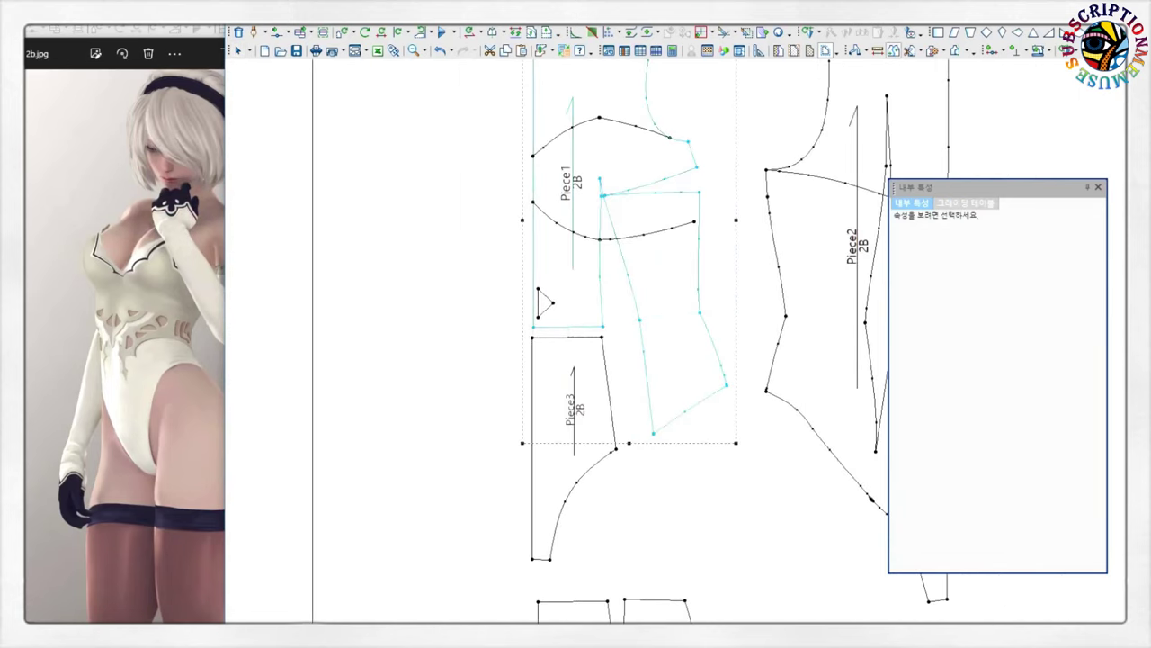
{"action": "scroll", "coordinate": [629, 315], "scroll_direction": "down", "scroll_amount": 2}
{"action": "right_click", "coordinate": [540, 292]}
{"action": "left_click", "coordinate": [562, 310]}
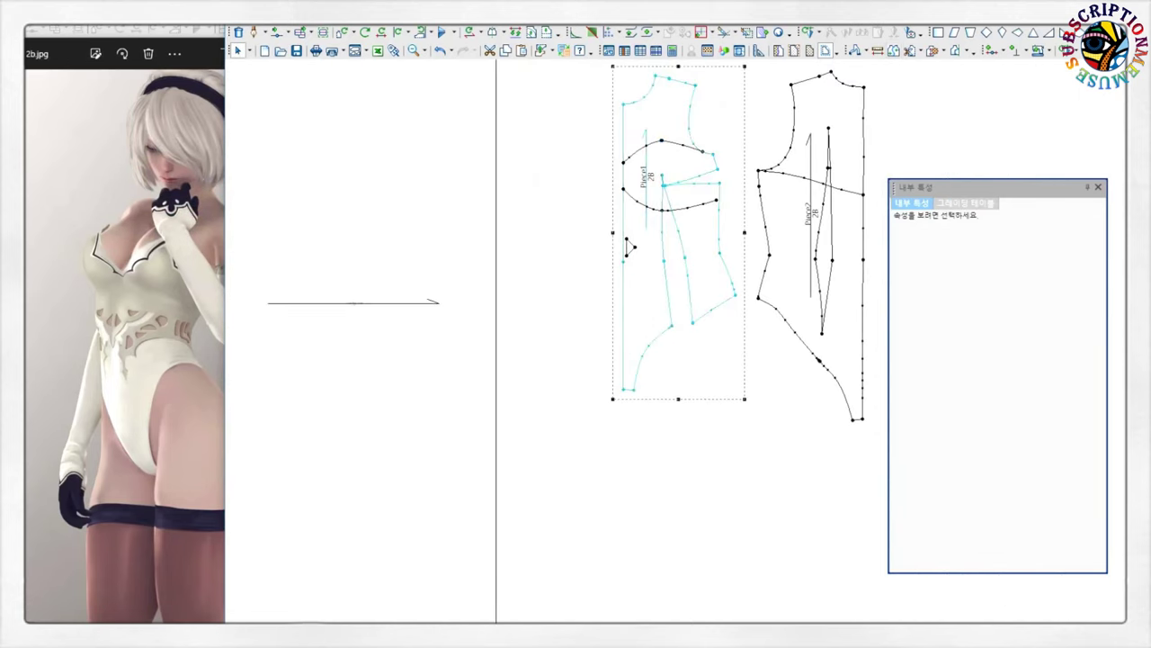
{"action": "scroll", "coordinate": [539, 315], "scroll_direction": "up", "scroll_amount": 1}
{"action": "scroll", "coordinate": [266, 174], "scroll_direction": "up", "scroll_amount": 3}
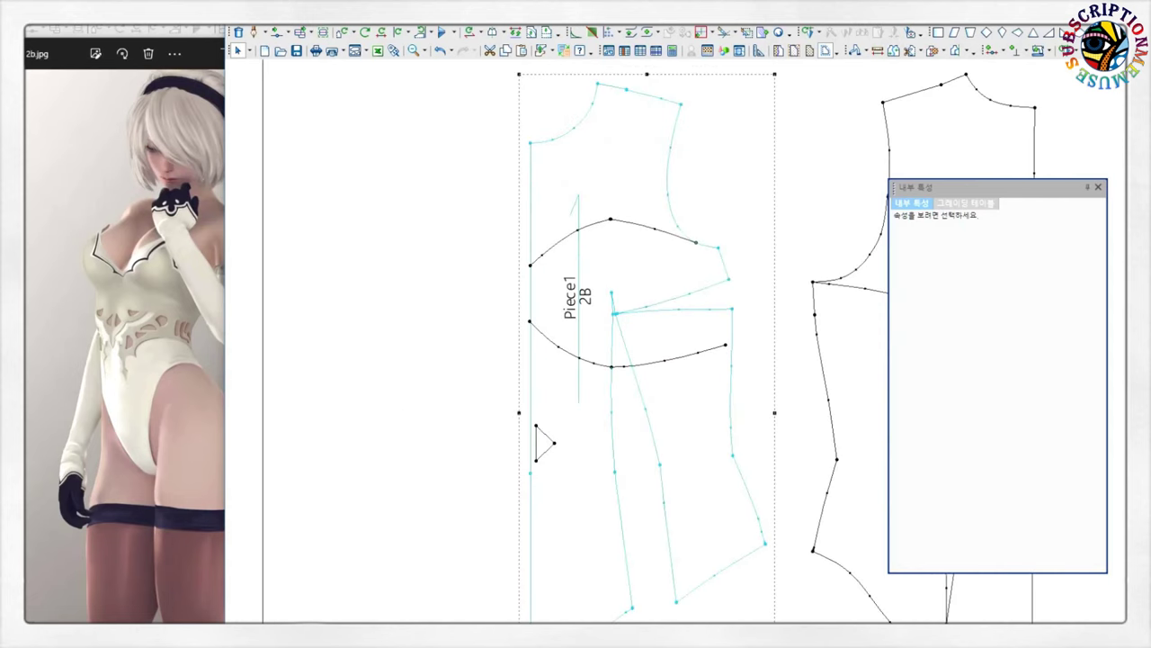
{"action": "left_click", "coordinate": [530, 266]}
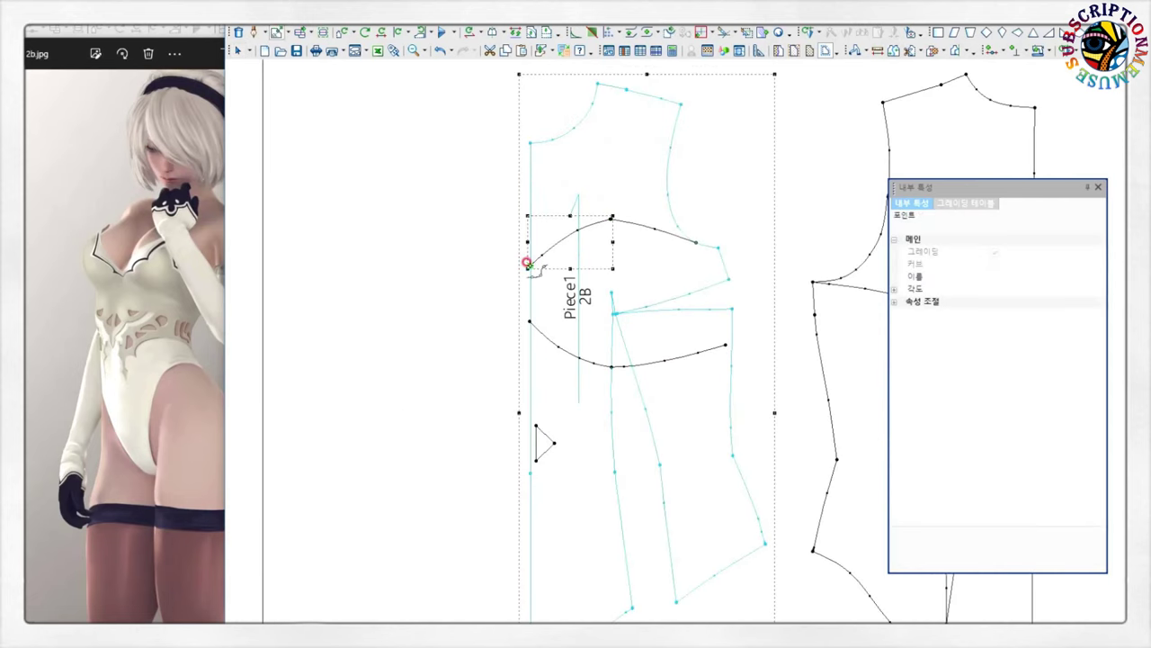
- Adjust the top point of Piece1's upper internal cup line
{"action": "left_click", "coordinate": [617, 240]}
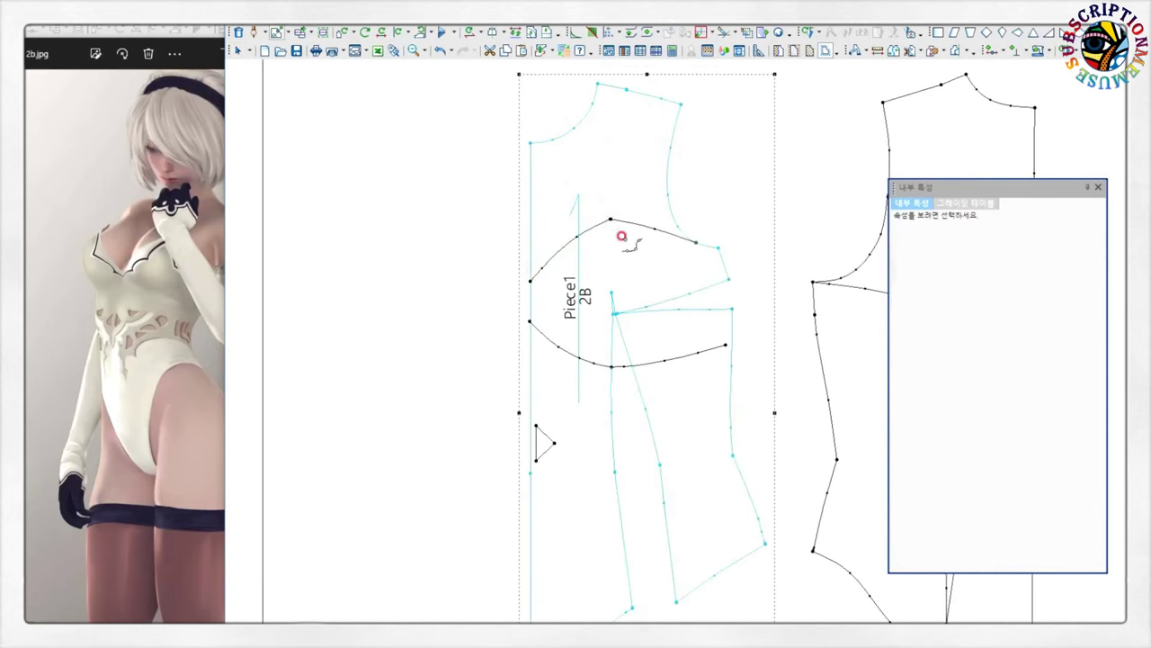
{"action": "scroll", "coordinate": [637, 246], "scroll_direction": "up", "scroll_amount": 2}
{"action": "scroll", "coordinate": [674, 336], "scroll_direction": "up", "scroll_amount": 1}
{"action": "mouse_move", "coordinate": [565, 260]}
{"action": "left_mouse_down"}
{"action": "mouse_move", "coordinate": [571, 279]}
{"action": "mouse_move", "coordinate": [566, 260]}
{"action": "left_mouse_up"}
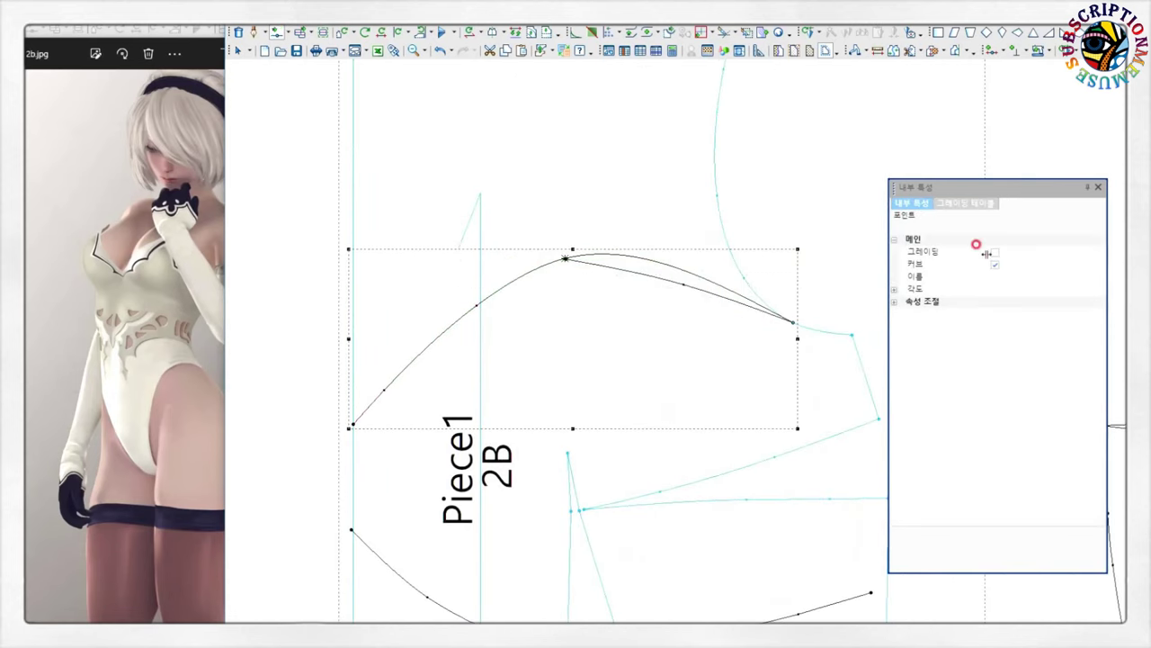
{"action": "left_click", "coordinate": [669, 291]}
- Convert the right-hand section of the cup line into a smooth curve
{"action": "left_click", "coordinate": [666, 286]}
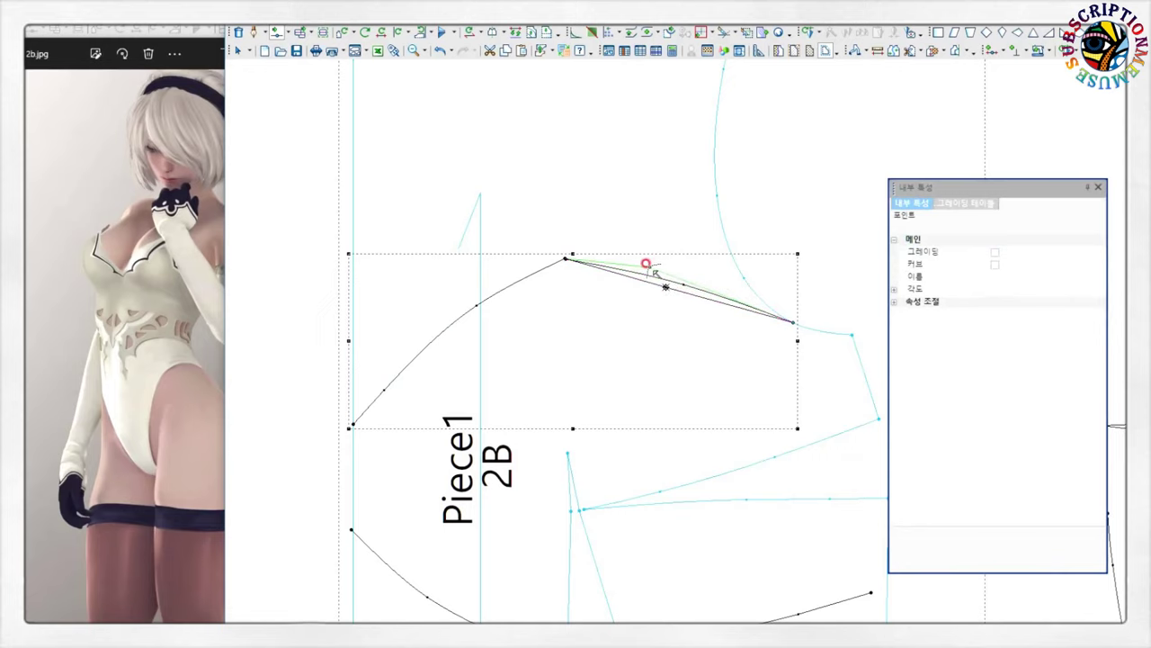
{"action": "right_click", "coordinate": [630, 240]}
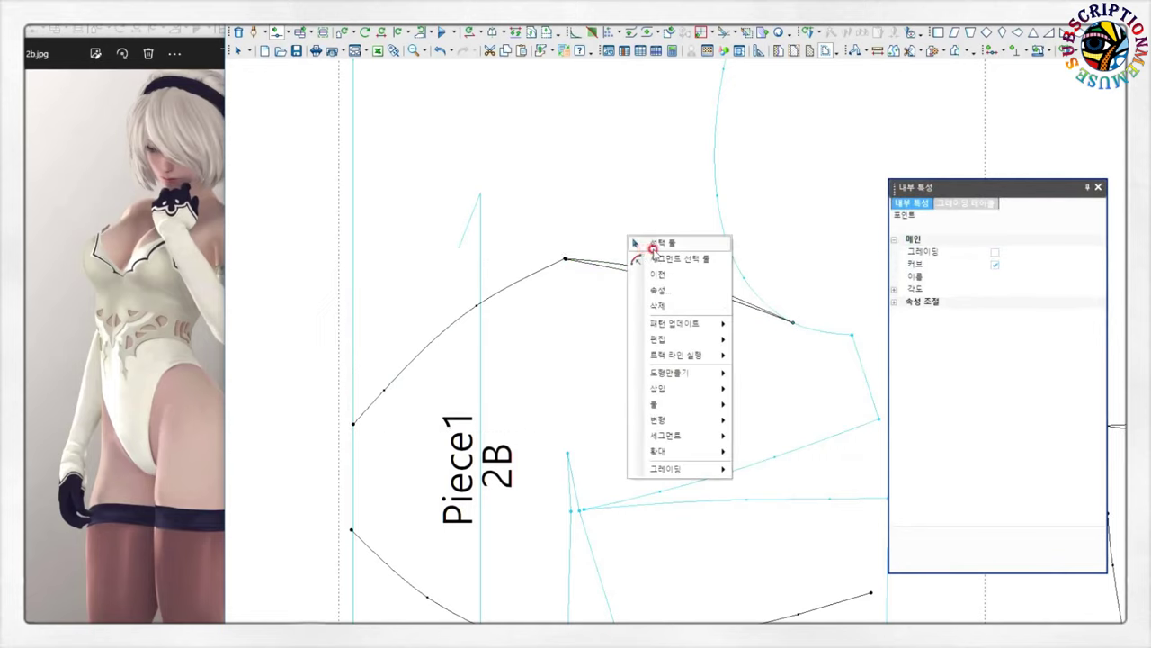
{"action": "left_click", "coordinate": [632, 279]}
{"action": "scroll", "coordinate": [630, 323], "scroll_direction": "down", "scroll_amount": 1}
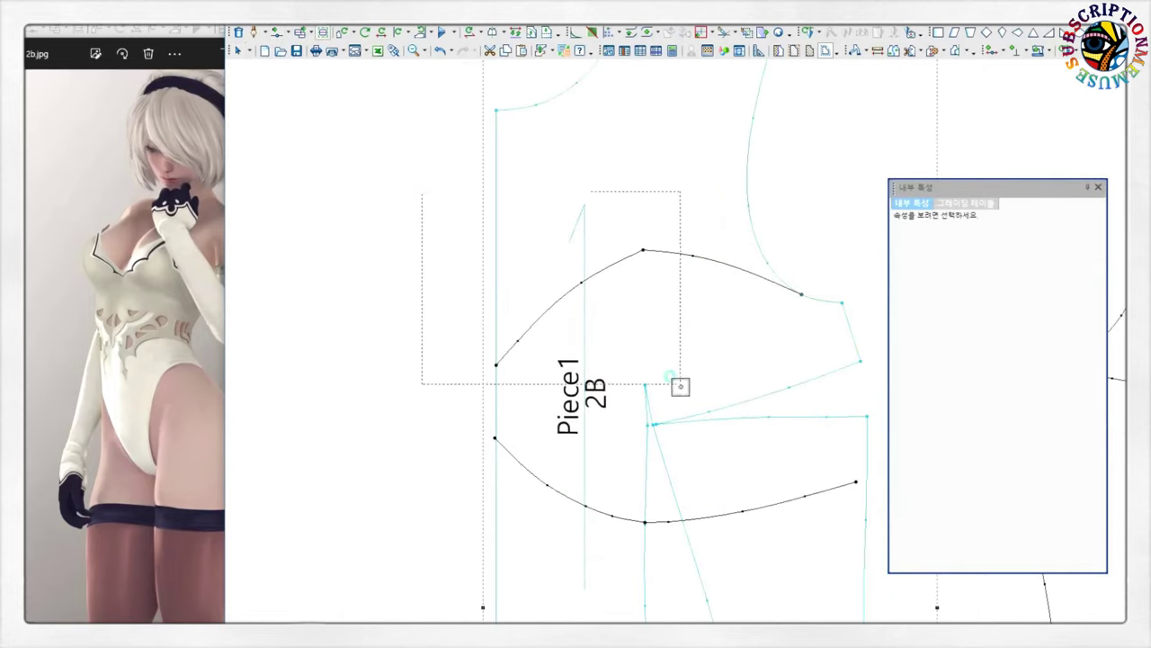
{"action": "scroll", "coordinate": [670, 354], "scroll_direction": "down", "scroll_amount": 2}
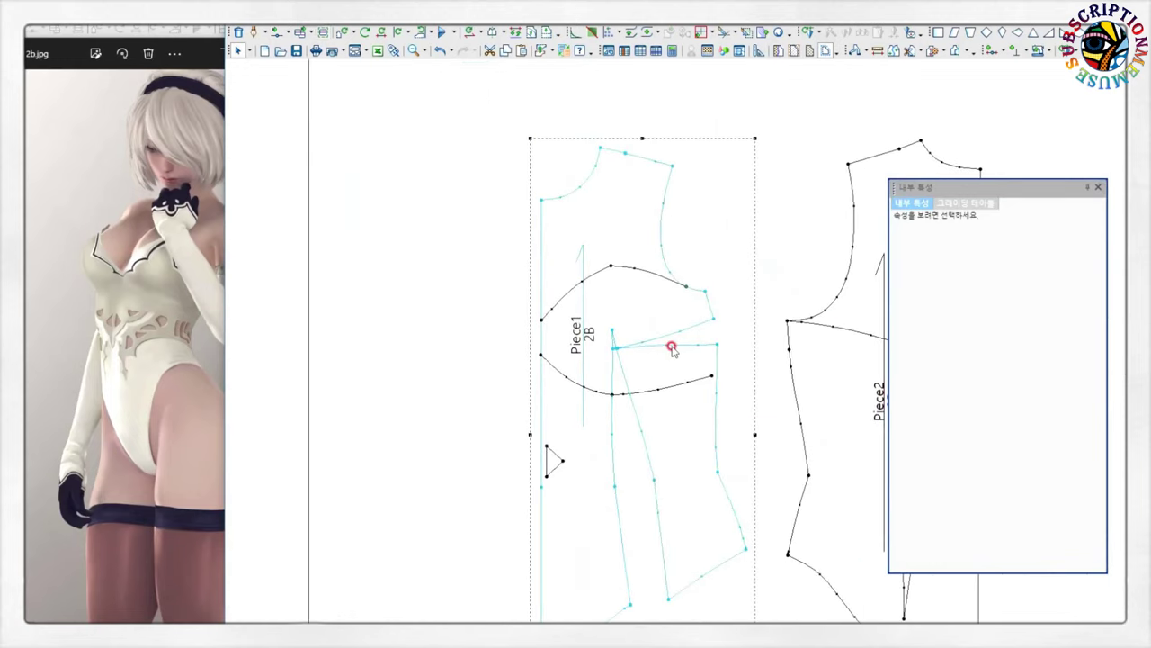
{"action": "scroll", "coordinate": [585, 426], "scroll_direction": "down", "scroll_amount": 1}
{"action": "scroll", "coordinate": [671, 322], "scroll_direction": "up", "scroll_amount": 2}
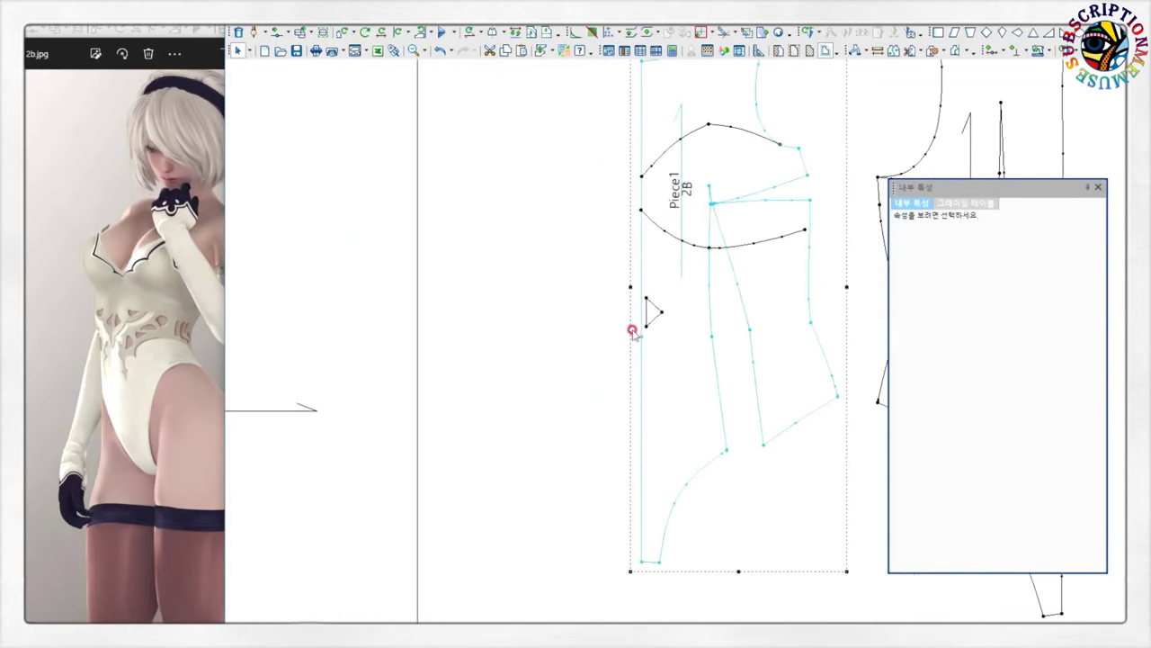
{"action": "scroll", "coordinate": [798, 243], "scroll_direction": "up", "scroll_amount": 1}
{"action": "left_click", "coordinate": [1018, 33]}
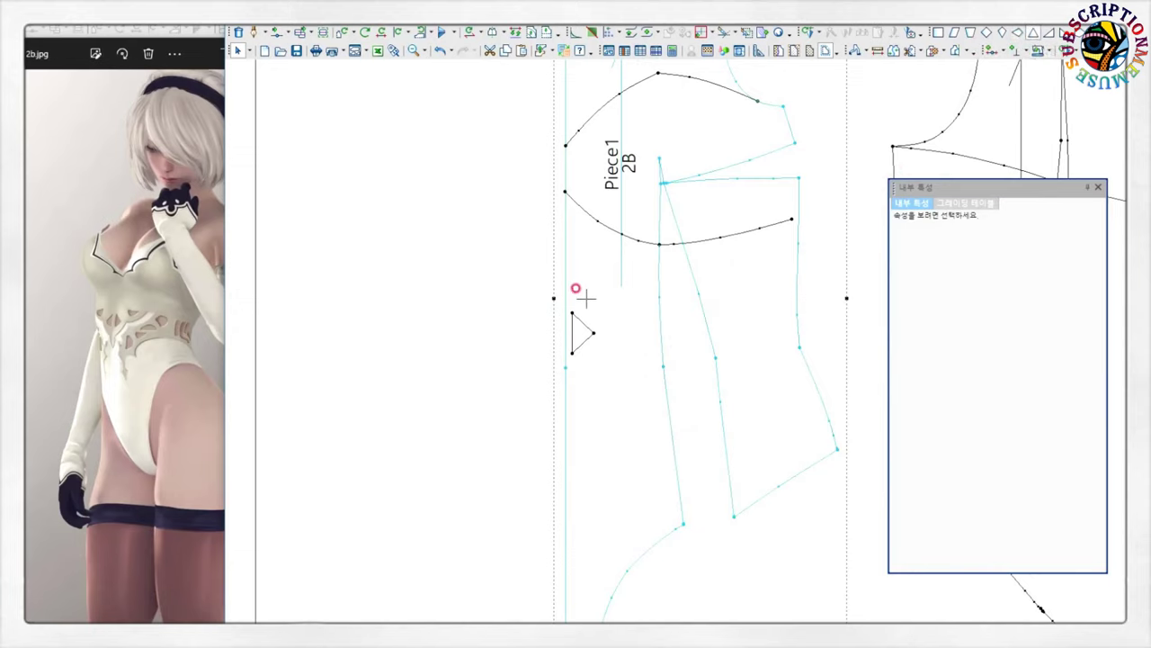
- Draw a small upper triangle beside Piece1 and move it into position
{"action": "left_click_drag", "start_coordinate": [582, 300], "coordinate": [627, 321]}
{"action": "scroll", "coordinate": [641, 324], "scroll_direction": "up", "scroll_amount": 1}
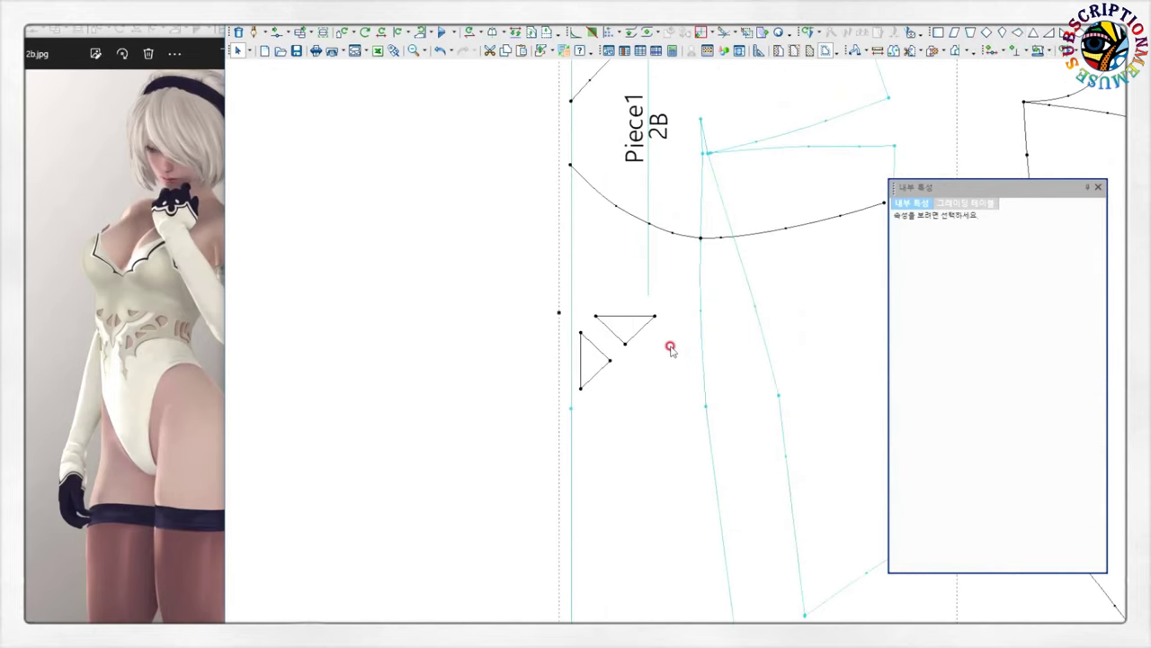
{"action": "left_click", "coordinate": [640, 333]}
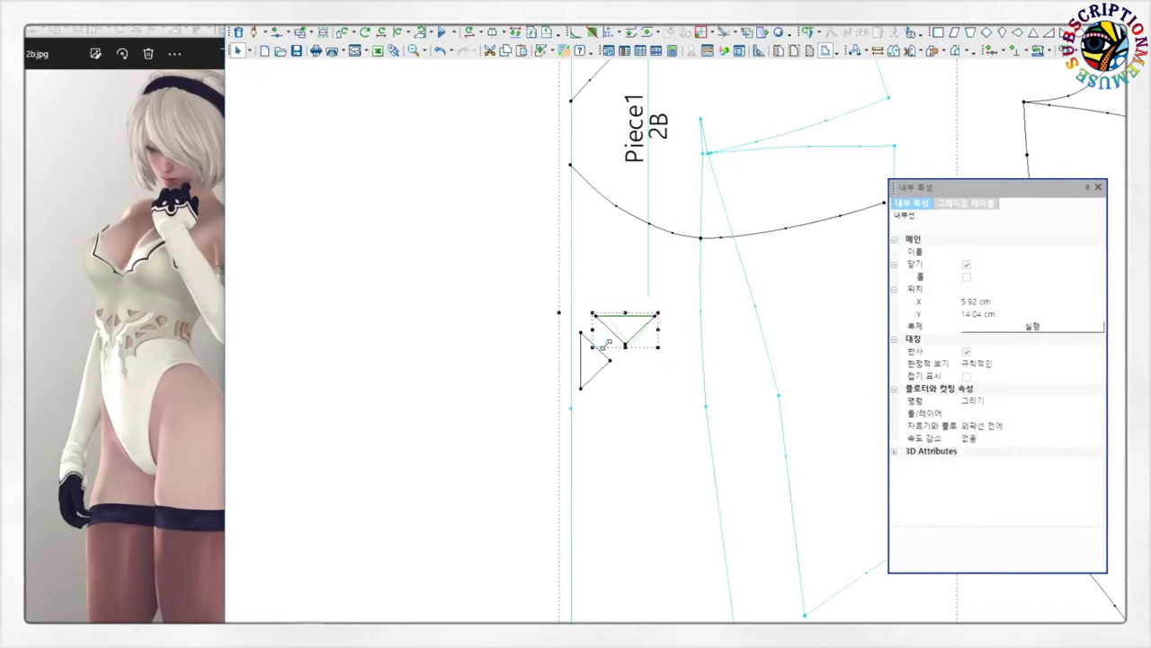
{"action": "left_click_drag", "start_coordinate": [608, 339], "coordinate": [620, 349]}
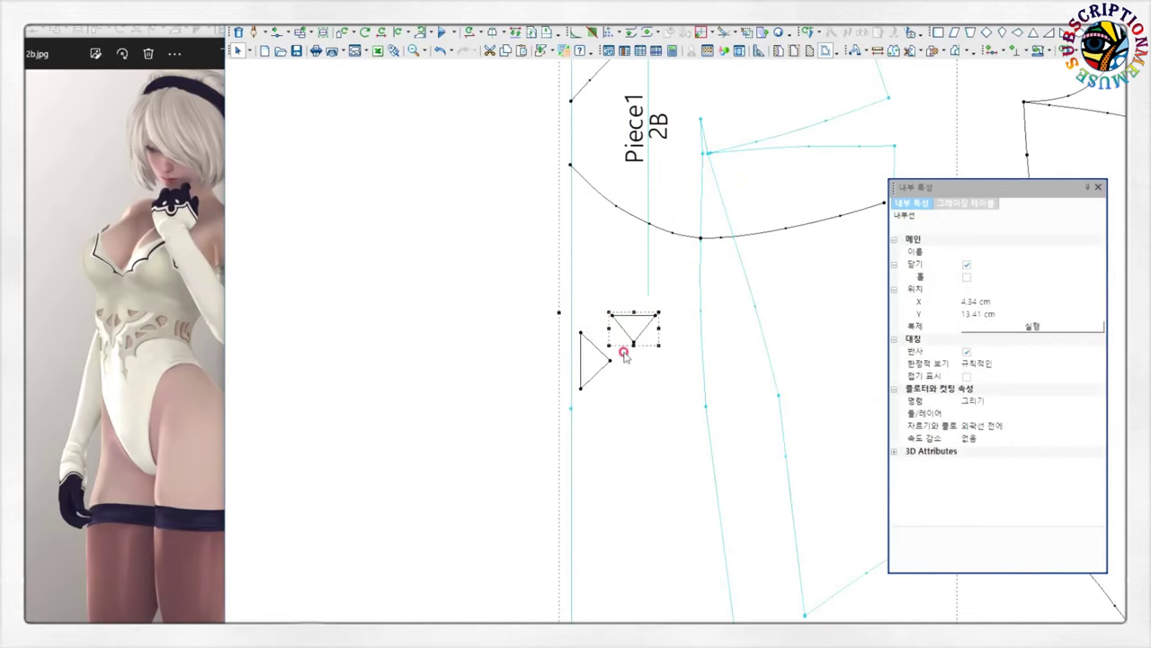
{"action": "scroll", "coordinate": [655, 367], "scroll_direction": "up", "scroll_amount": 2}
{"action": "left_click", "coordinate": [635, 306]}
{"action": "double_click", "coordinate": [635, 306]}
{"action": "key", "text": "Escape"}
- Close the left triangle cutout by placing its last vertex and snapping to its start point
{"action": "scroll", "coordinate": [657, 347], "scroll_direction": "down", "scroll_amount": 1}
{"action": "scroll", "coordinate": [629, 359], "scroll_direction": "down", "scroll_amount": 1}
{"action": "left_click", "coordinate": [567, 378]}
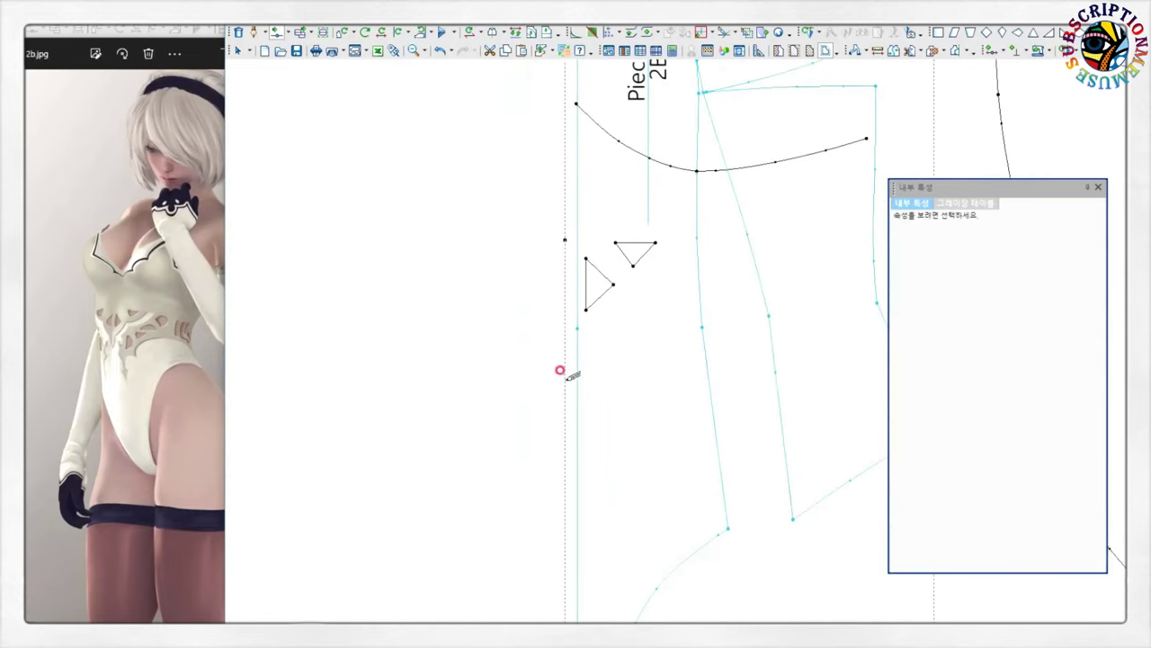
{"action": "left_click", "coordinate": [575, 356]}
{"action": "key", "text": "Return"}
{"action": "left_click", "coordinate": [708, 364]}
- Draw a three-point polyline starting from the triangle's bottom vertex
{"action": "left_click", "coordinate": [589, 312]}
{"action": "key", "text": "Return"}
{"action": "left_click", "coordinate": [627, 277]}
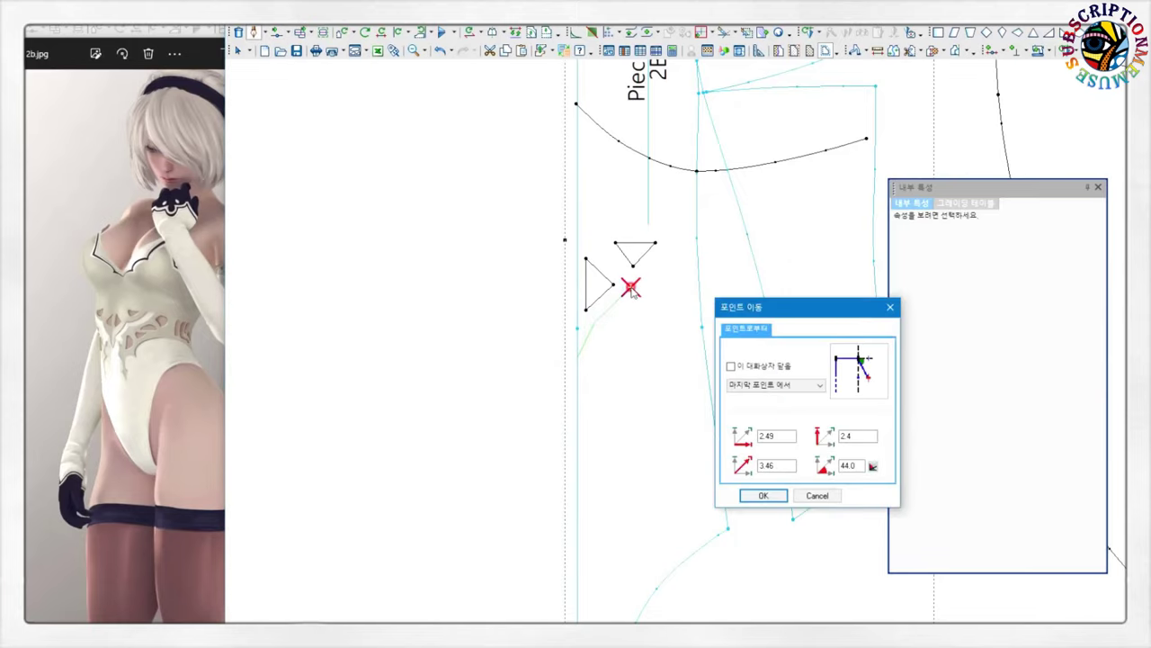
{"action": "key", "text": "Return"}
{"action": "left_click", "coordinate": [689, 230]}
{"action": "key", "text": "Return"}
{"action": "right_click", "coordinate": [693, 225]}
{"action": "left_click", "coordinate": [725, 180]}
{"action": "right_click", "coordinate": [608, 201]}
{"action": "left_click", "coordinate": [653, 294]}
- Tick Curve on each of the line's three segments to smooth it
{"action": "left_click", "coordinate": [662, 271]}
{"action": "left_click", "coordinate": [994, 265]}
{"action": "left_click", "coordinate": [617, 311]}
{"action": "left_click", "coordinate": [995, 265]}
{"action": "left_click", "coordinate": [581, 340]}
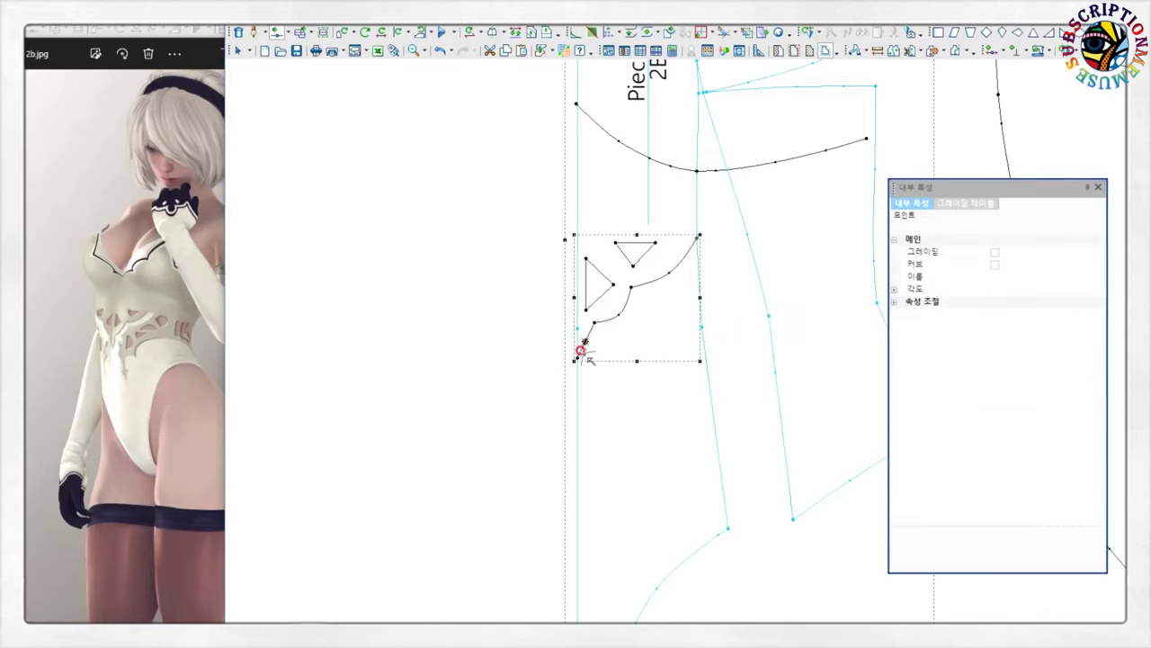
{"action": "left_click", "coordinate": [995, 265]}
{"action": "scroll", "coordinate": [675, 267], "scroll_direction": "up", "scroll_amount": 2}
{"action": "scroll", "coordinate": [673, 315], "scroll_direction": "up", "scroll_amount": 2}
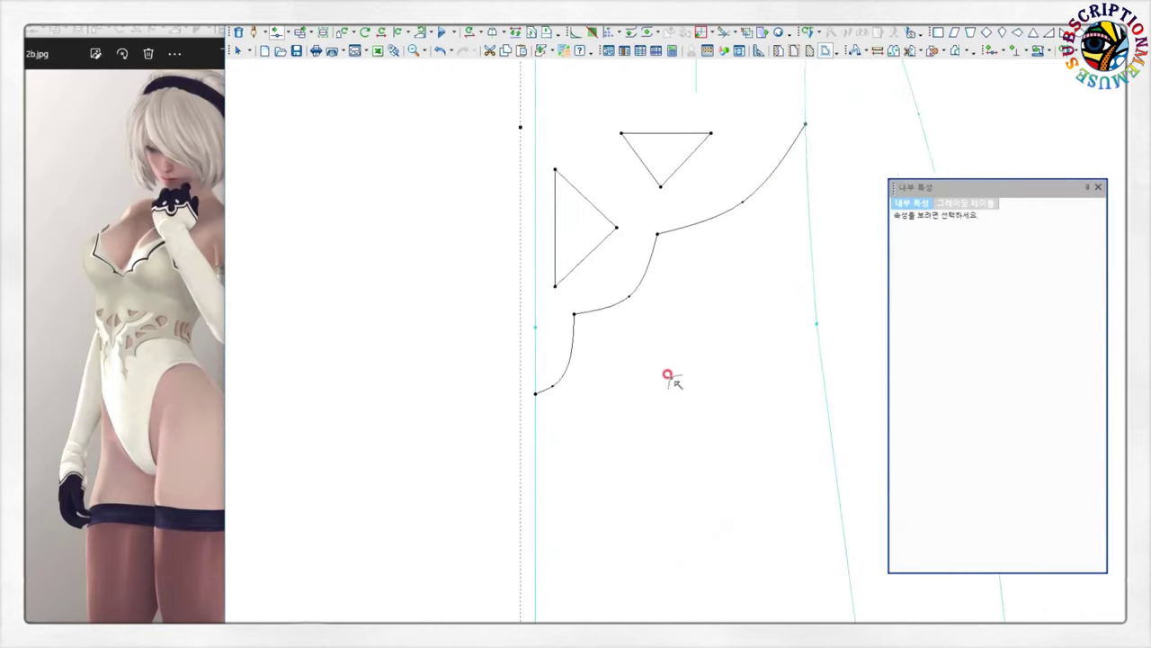
- Move the curve's upper point to the left
{"action": "left_click", "coordinate": [532, 393]}
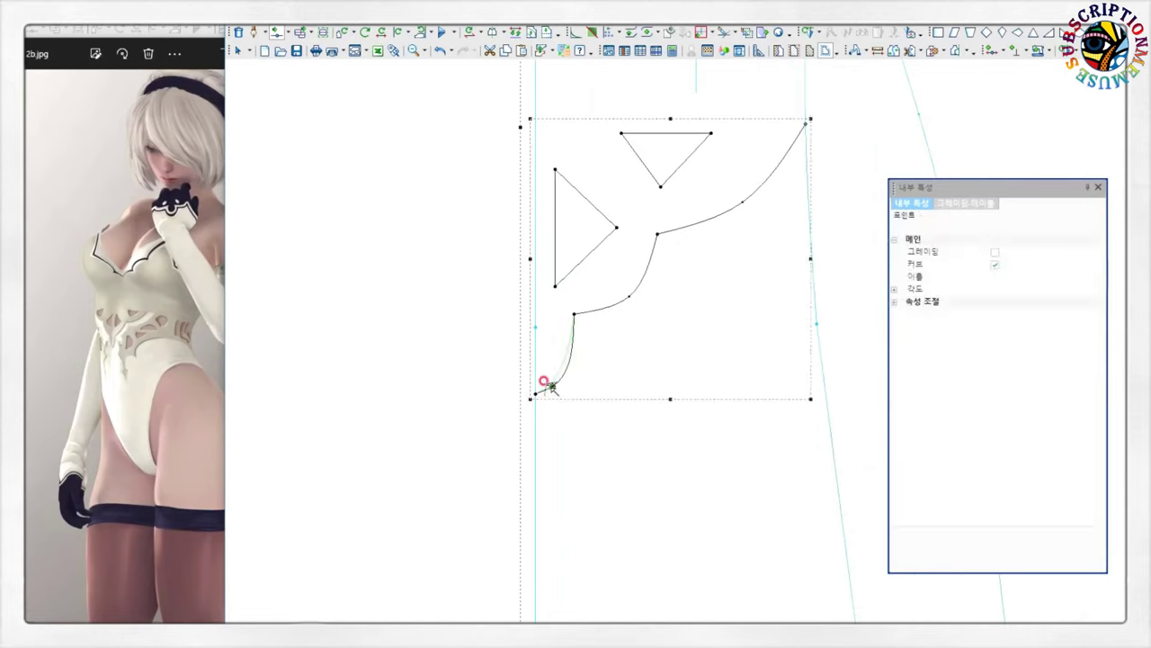
{"action": "left_click_drag", "start_coordinate": [573, 315], "coordinate": [560, 314]}
{"action": "double_click", "coordinate": [561, 316]}
{"action": "key", "text": "Return"}
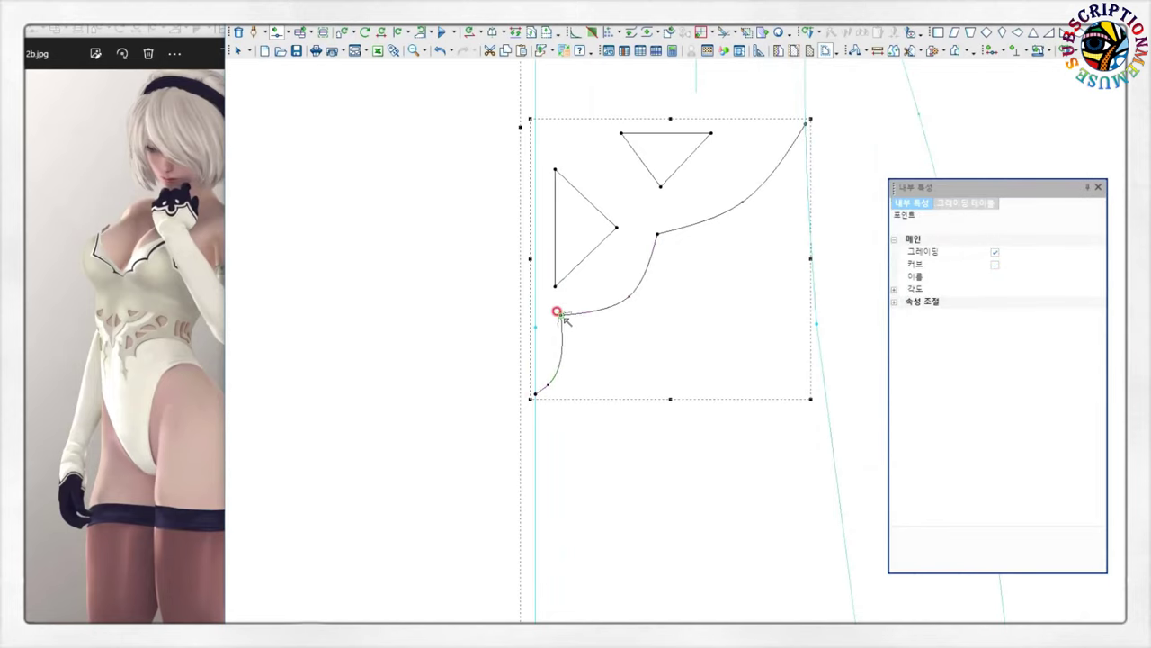
{"action": "left_click", "coordinate": [627, 334]}
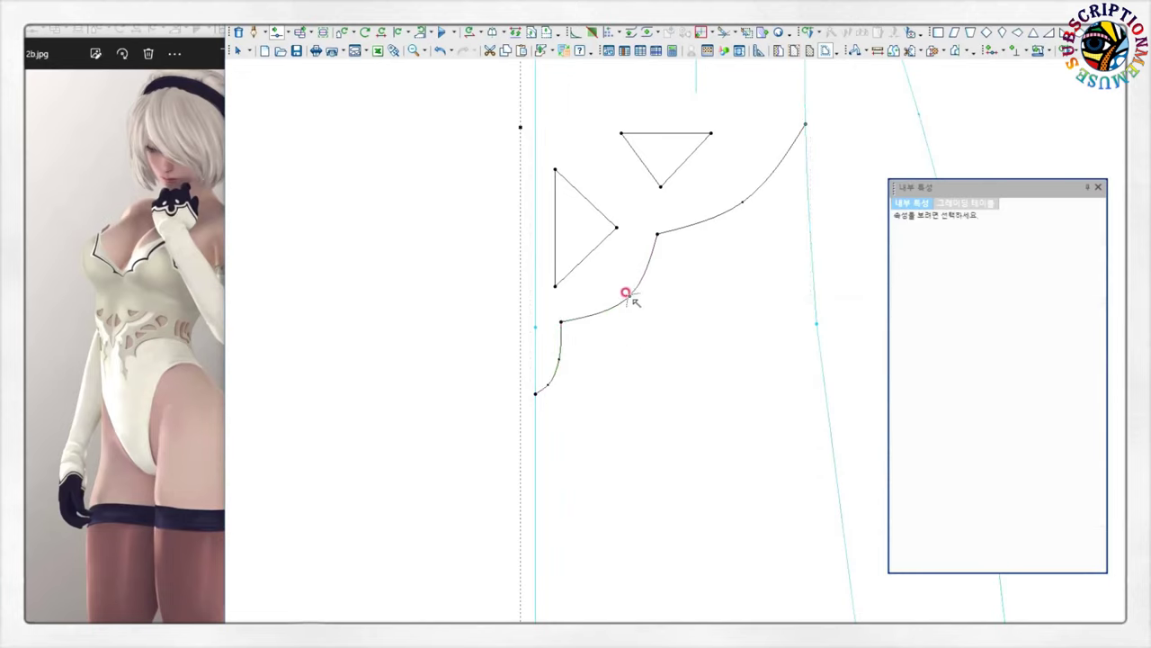
- Pull the middle curve point down-left and reshape the right section of the curve
{"action": "left_click", "coordinate": [627, 294]}
{"action": "left_click_drag", "start_coordinate": [620, 298], "coordinate": [607, 310]}
{"action": "key", "text": "Return"}
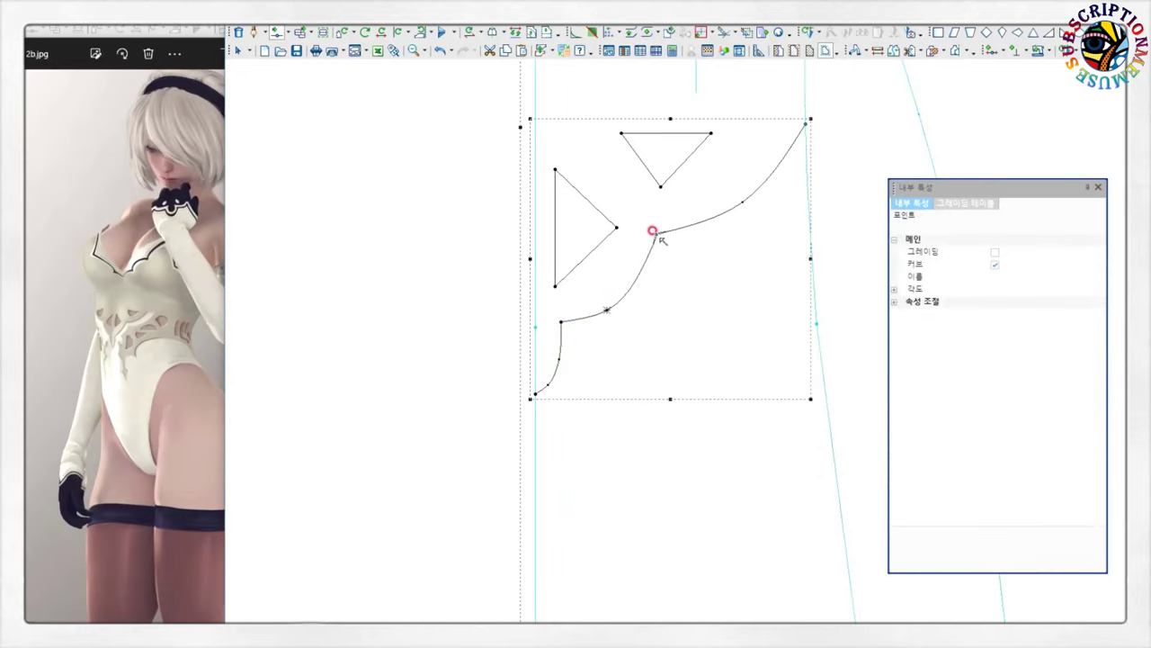
{"action": "left_click_drag", "start_coordinate": [650, 231], "coordinate": [729, 216]}
{"action": "key", "text": "Return"}
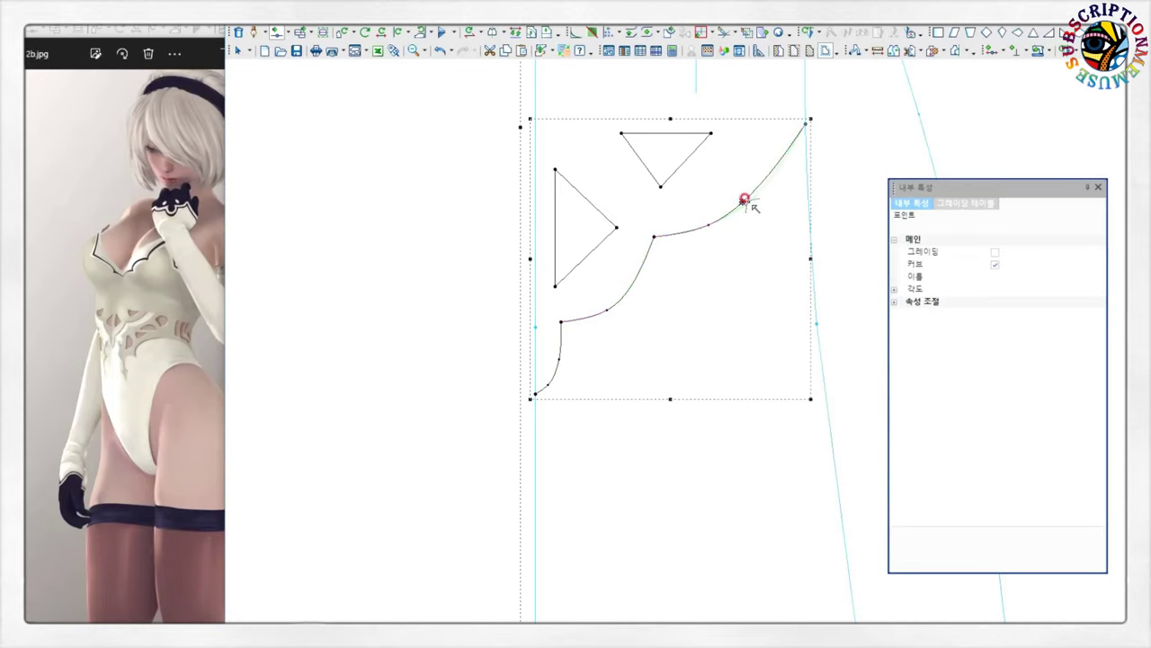
{"action": "scroll", "coordinate": [746, 225], "scroll_direction": "down", "scroll_amount": 3}
{"action": "right_click", "coordinate": [674, 342]}
{"action": "left_click", "coordinate": [675, 369]}
{"action": "scroll", "coordinate": [675, 367], "scroll_direction": "up", "scroll_amount": 2}
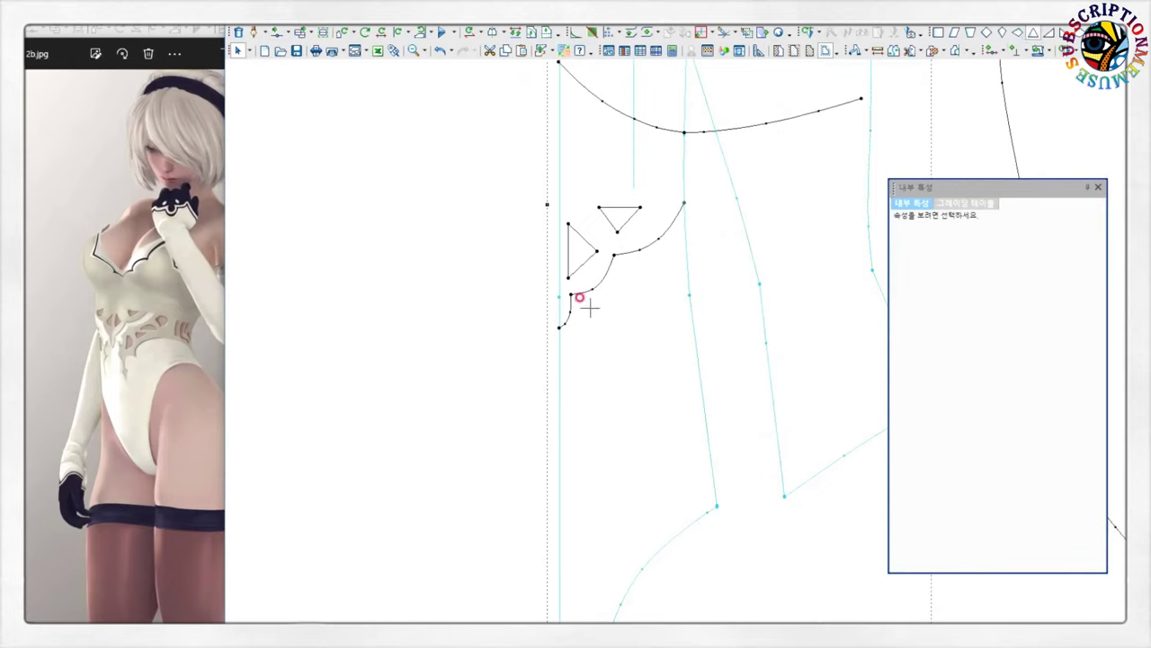
- Make the top triangle's point curved and move it to round its edge
{"action": "left_click", "coordinate": [584, 259]}
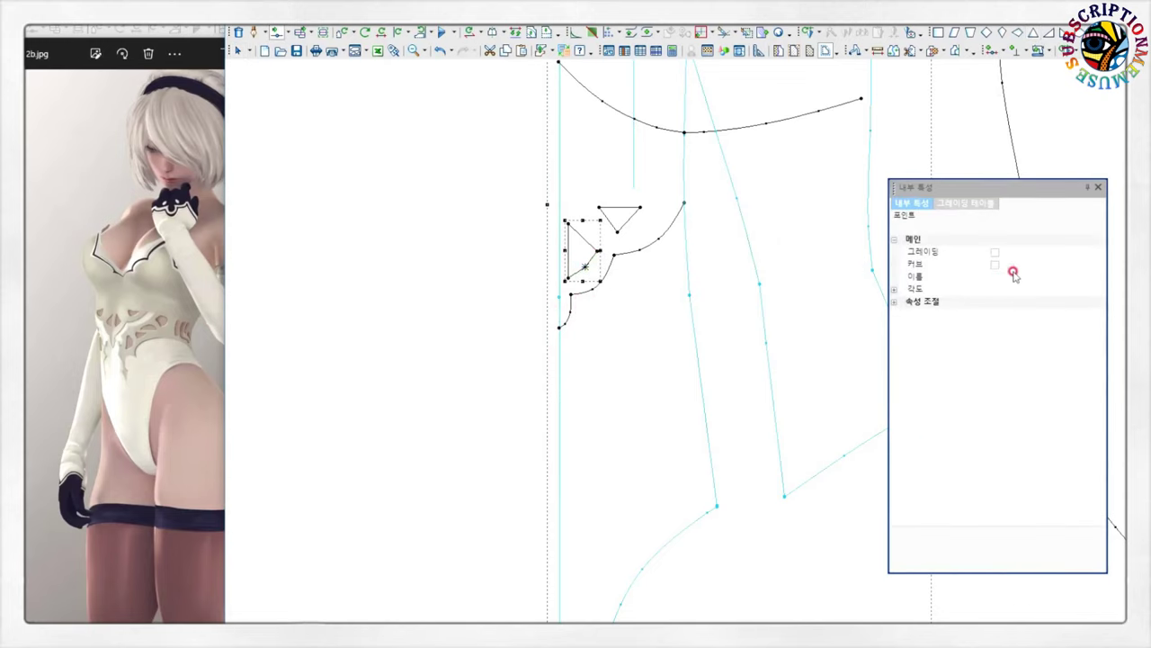
{"action": "left_click", "coordinate": [642, 232]}
{"action": "left_click", "coordinate": [995, 265]}
{"action": "left_click", "coordinate": [641, 205]}
{"action": "left_click", "coordinate": [656, 208]}
{"action": "key", "text": "Return"}
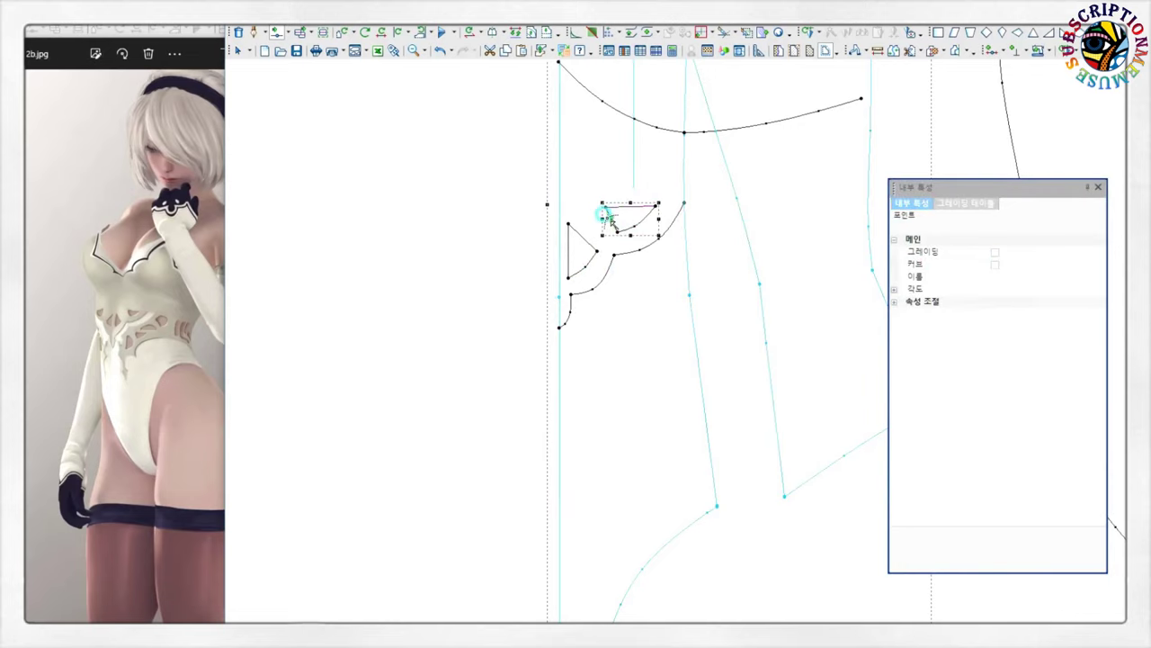
{"action": "left_click", "coordinate": [617, 257]}
- Reshape the left triangle by moving its top and right vertices
{"action": "scroll", "coordinate": [672, 343], "scroll_direction": "up", "scroll_amount": 1}
{"action": "scroll", "coordinate": [673, 342], "scroll_direction": "up", "scroll_amount": 1}
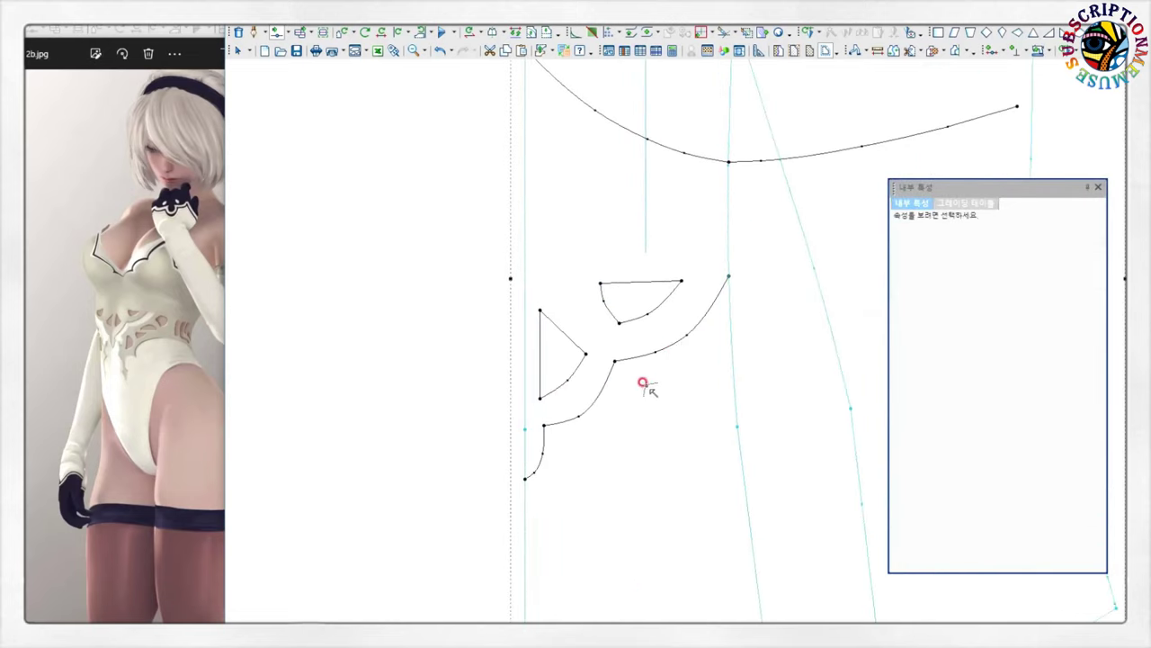
{"action": "left_click", "coordinate": [539, 309]}
{"action": "left_click", "coordinate": [537, 293]}
{"action": "key", "text": "Return"}
{"action": "left_click", "coordinate": [576, 342]}
{"action": "key", "text": "Return"}
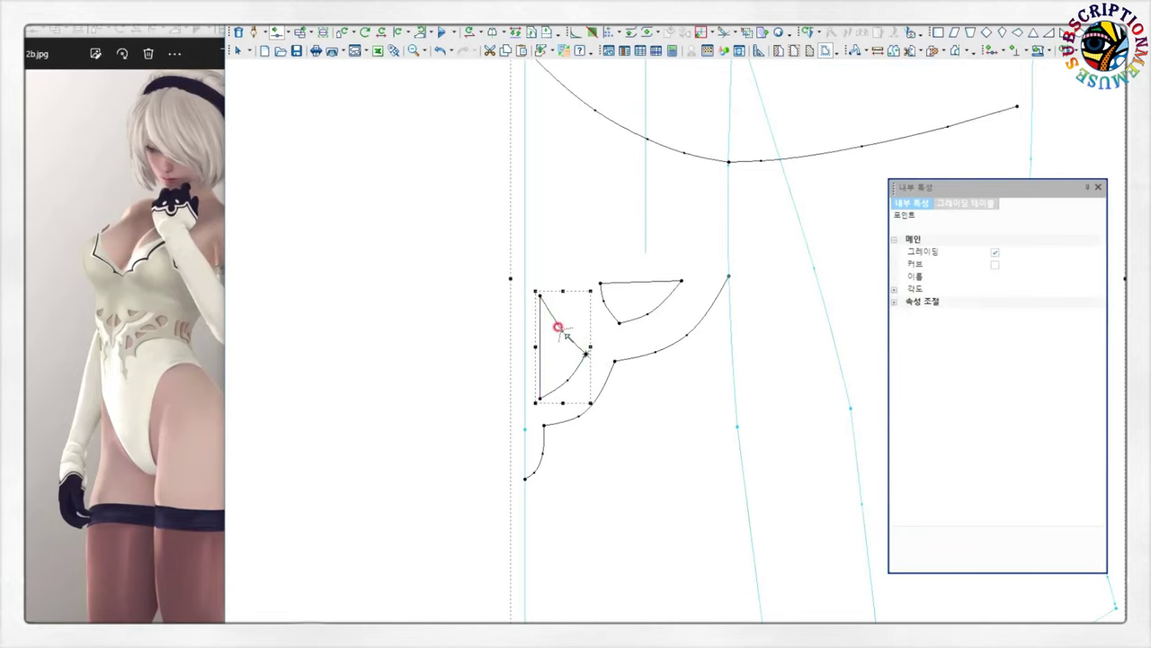
{"action": "left_click", "coordinate": [663, 457]}
{"action": "left_click", "coordinate": [576, 415]}
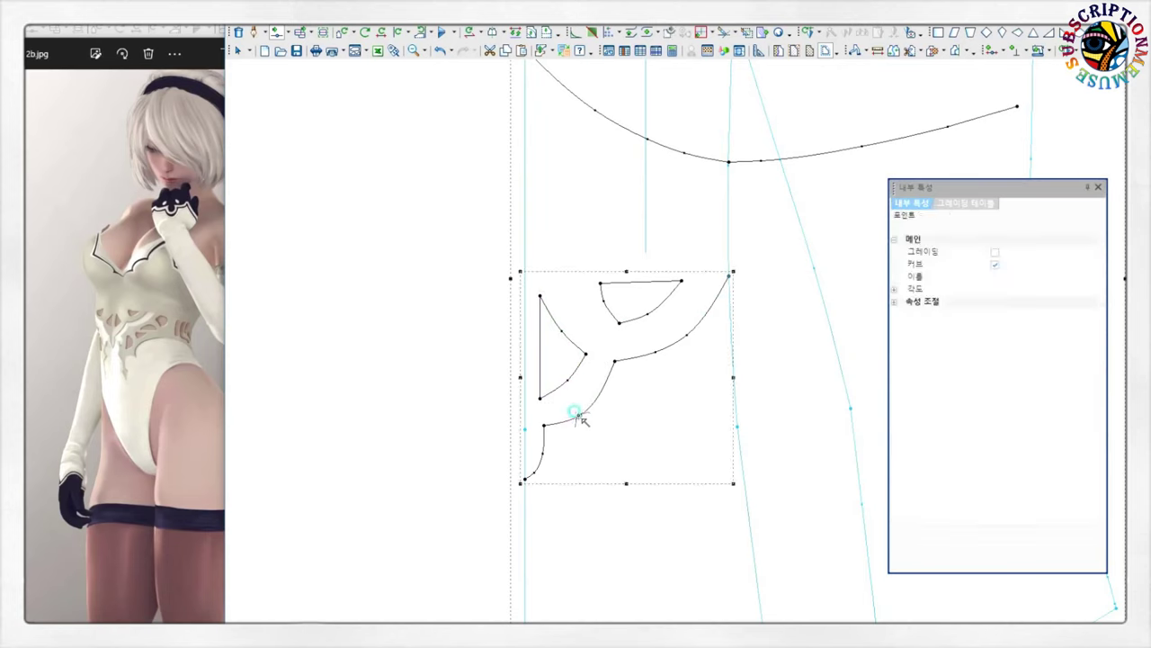
{"action": "left_click", "coordinate": [650, 406]}
{"action": "scroll", "coordinate": [675, 337], "scroll_direction": "down", "scroll_amount": 2}
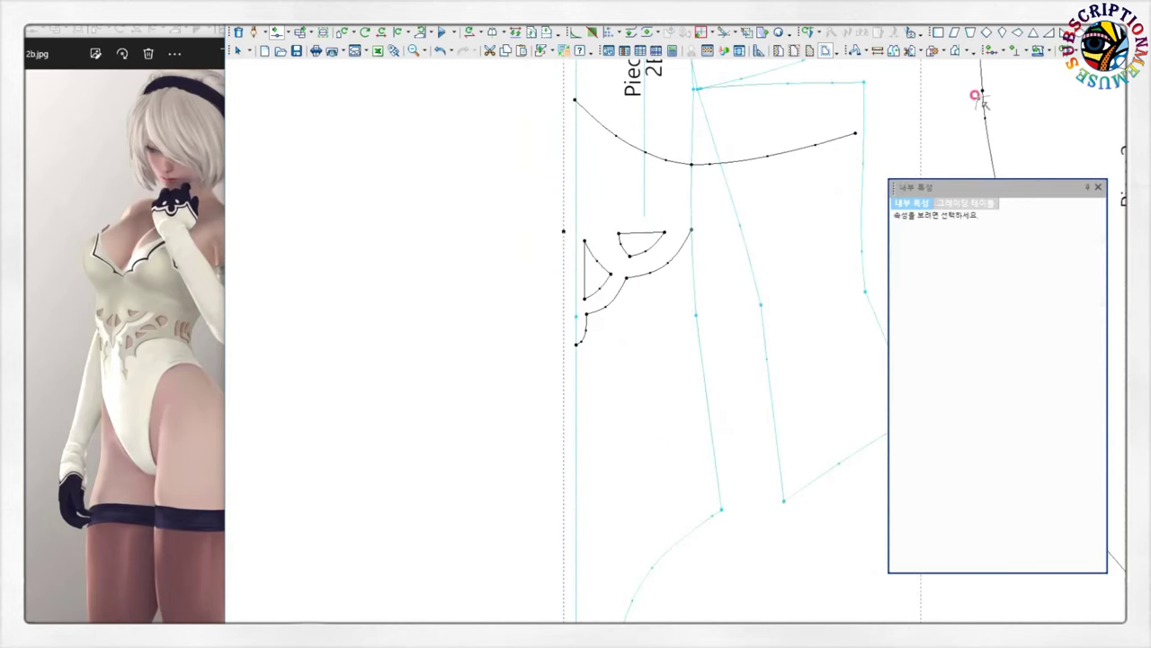
- Draw a diamond below the curved line and trim it to a right-pointing triangle
{"action": "left_click", "coordinate": [1002, 32]}
{"action": "left_click_drag", "start_coordinate": [619, 318], "coordinate": [654, 377]}
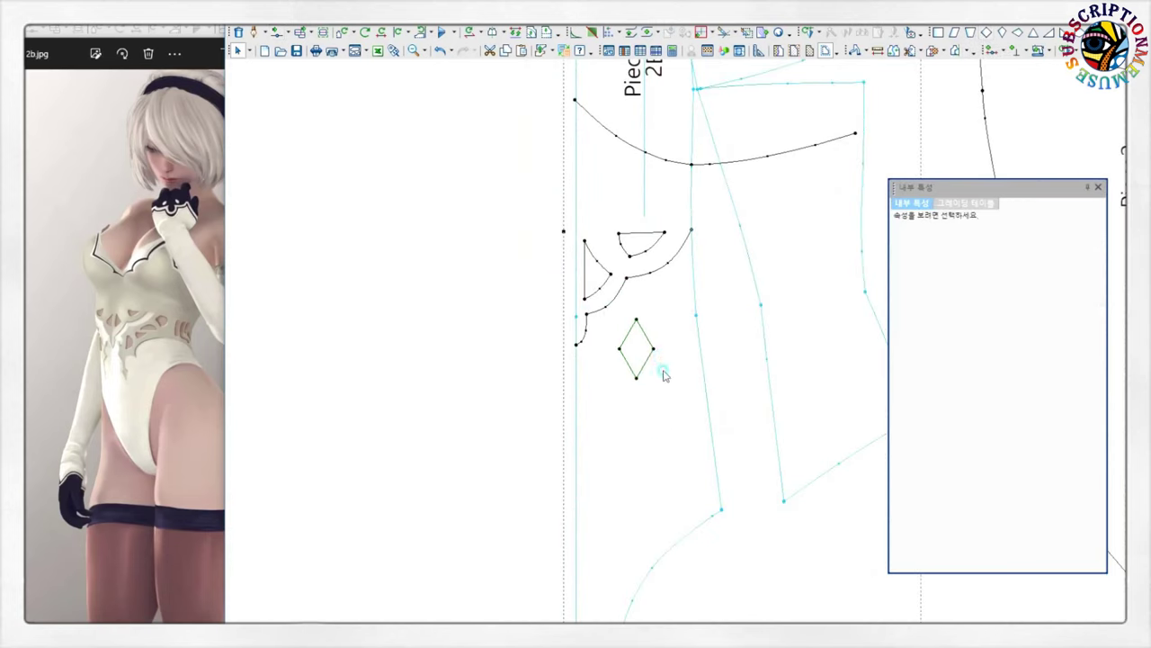
{"action": "left_click", "coordinate": [664, 375]}
{"action": "scroll", "coordinate": [686, 295], "scroll_direction": "up", "scroll_amount": 2}
{"action": "left_click", "coordinate": [618, 335]}
{"action": "mouse_move", "coordinate": [619, 282]}
{"action": "left_mouse_down"}
{"action": "mouse_move", "coordinate": [608, 281]}
{"action": "mouse_move", "coordinate": [619, 289]}
{"action": "left_mouse_up"}
{"action": "scroll", "coordinate": [660, 310], "scroll_direction": "up", "scroll_amount": 1}
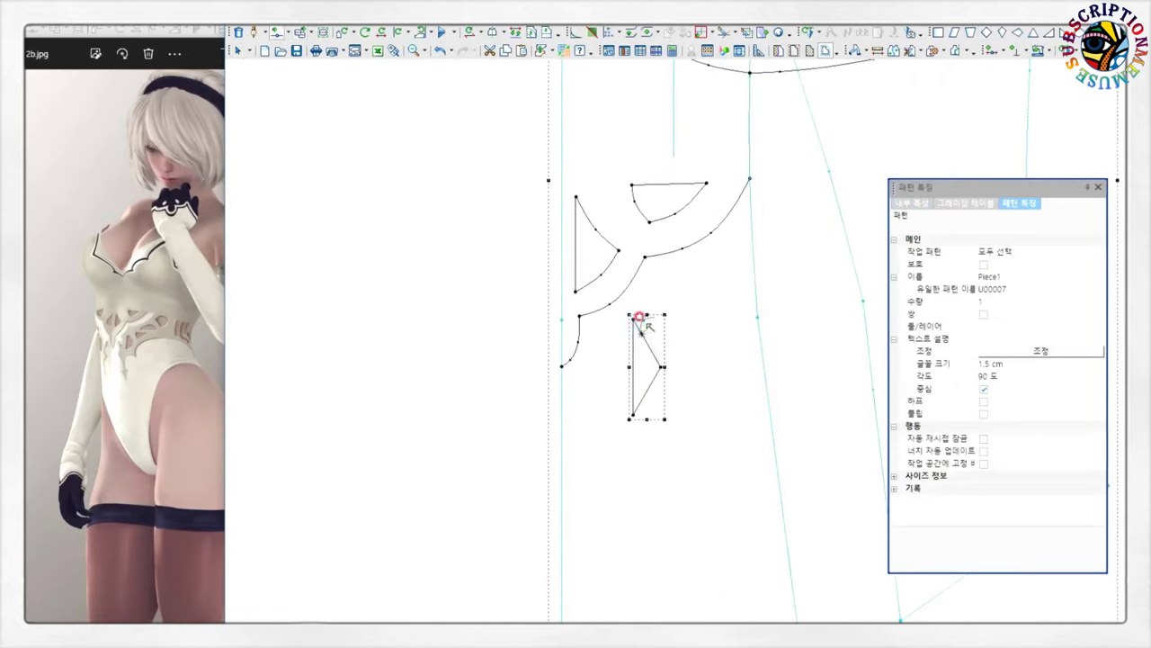
{"action": "left_click", "coordinate": [639, 313]}
{"action": "key", "text": "Return"}
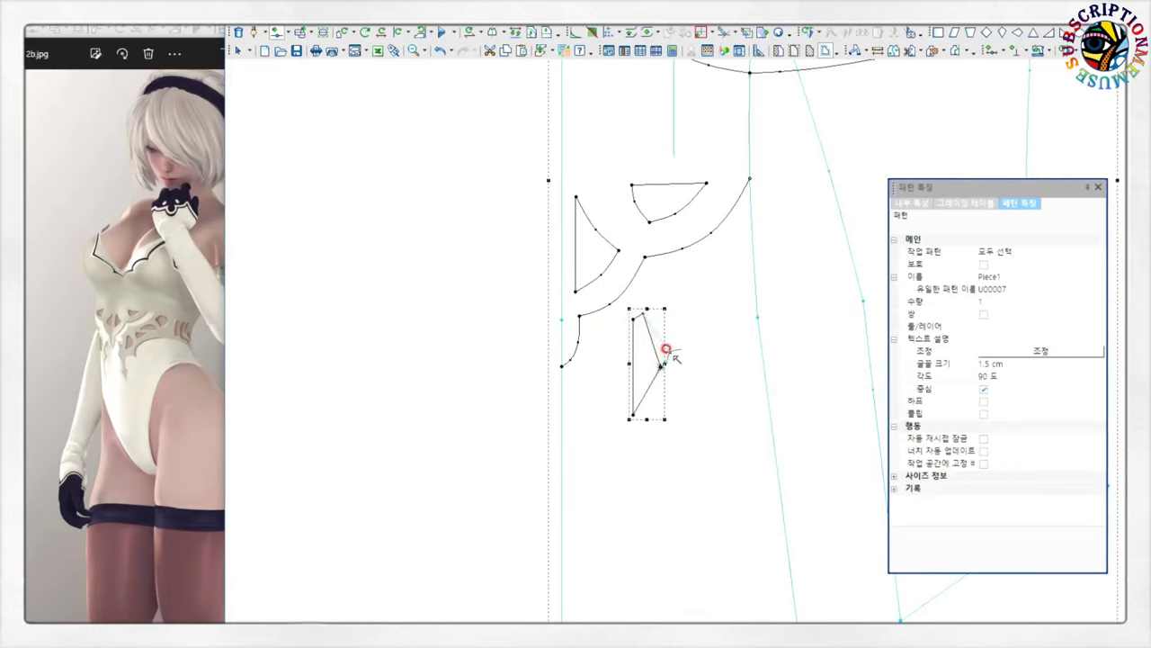
- Shorten the new triangle, add a point on its right edge and curve that edge
{"action": "left_click_drag", "start_coordinate": [631, 410], "coordinate": [634, 384]}
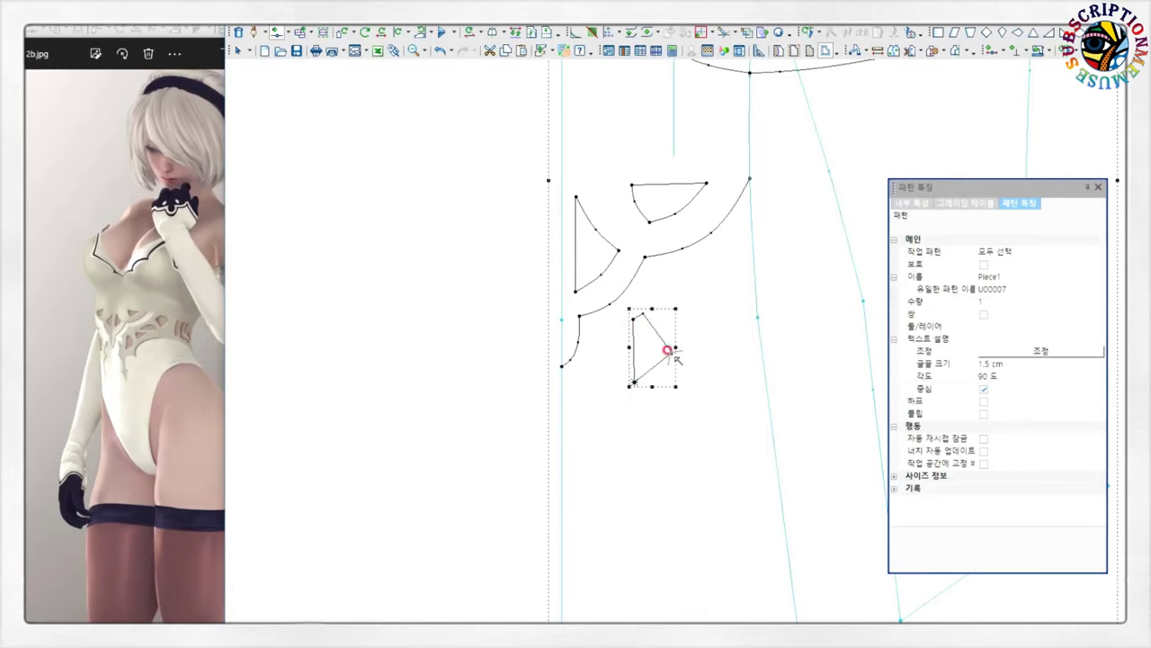
{"action": "left_click", "coordinate": [655, 365]}
{"action": "key", "text": "Return"}
{"action": "left_click_drag", "start_coordinate": [693, 313], "coordinate": [656, 378]}
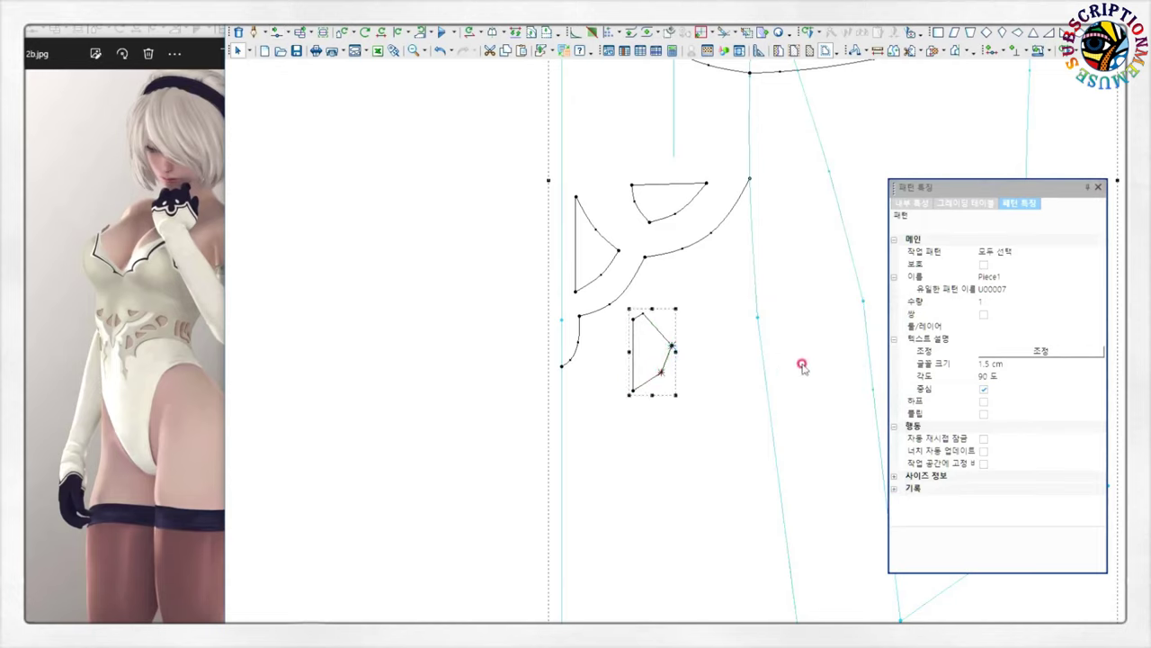
{"action": "left_click", "coordinate": [995, 264]}
{"action": "left_click", "coordinate": [689, 347]}
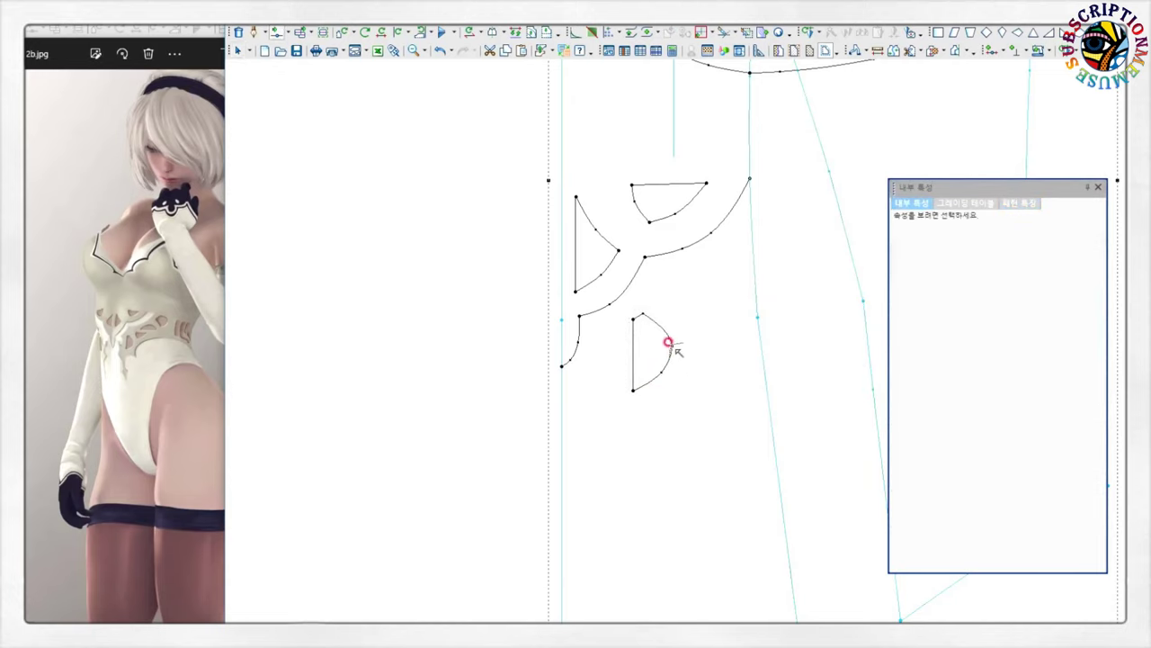
- Create a parallel inner copy of the scalloped curve
{"action": "left_click", "coordinate": [669, 343]}
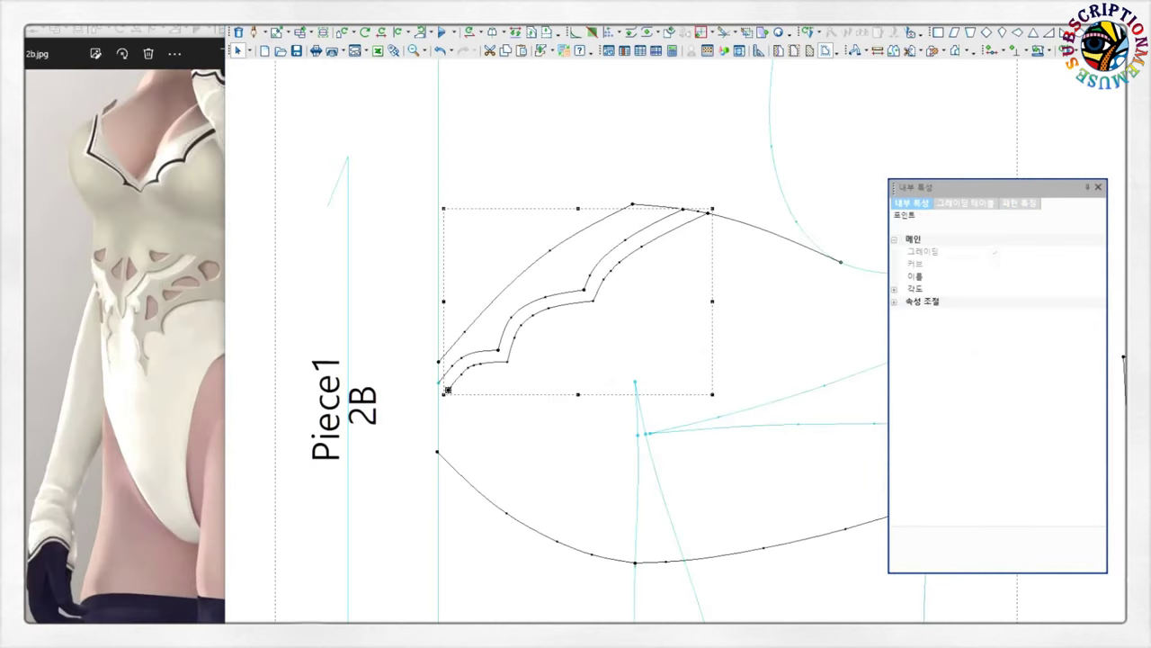
{"action": "left_click", "coordinate": [447, 389]}
{"action": "key", "text": "Return"}
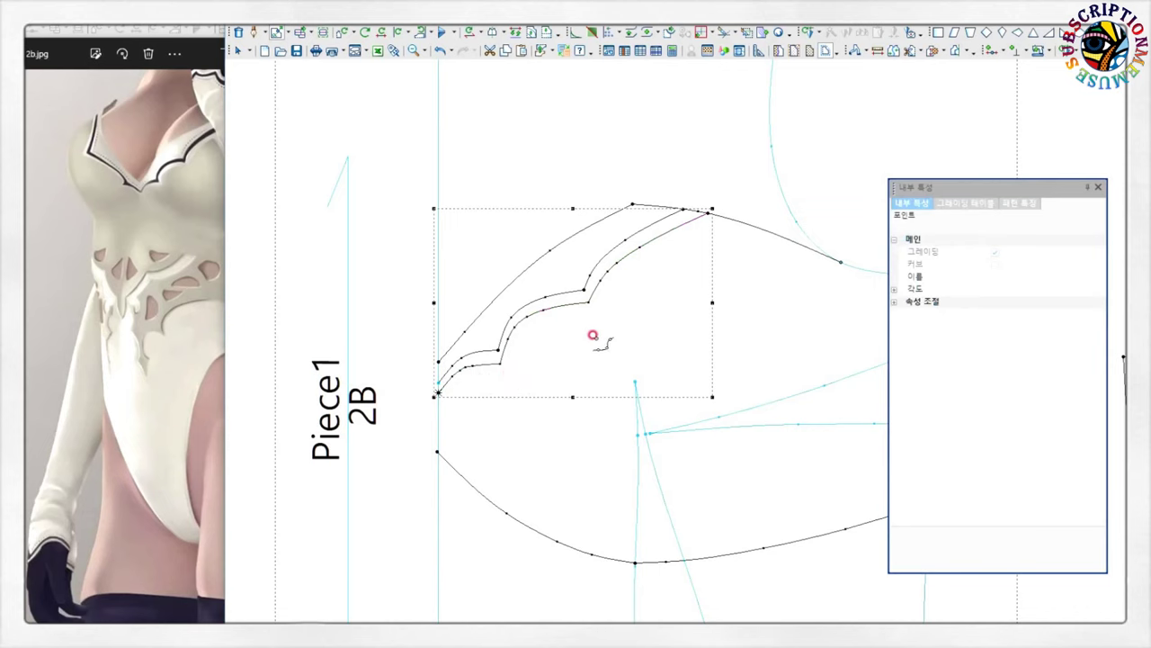
{"action": "scroll", "coordinate": [474, 404], "scroll_direction": "up", "scroll_amount": 2}
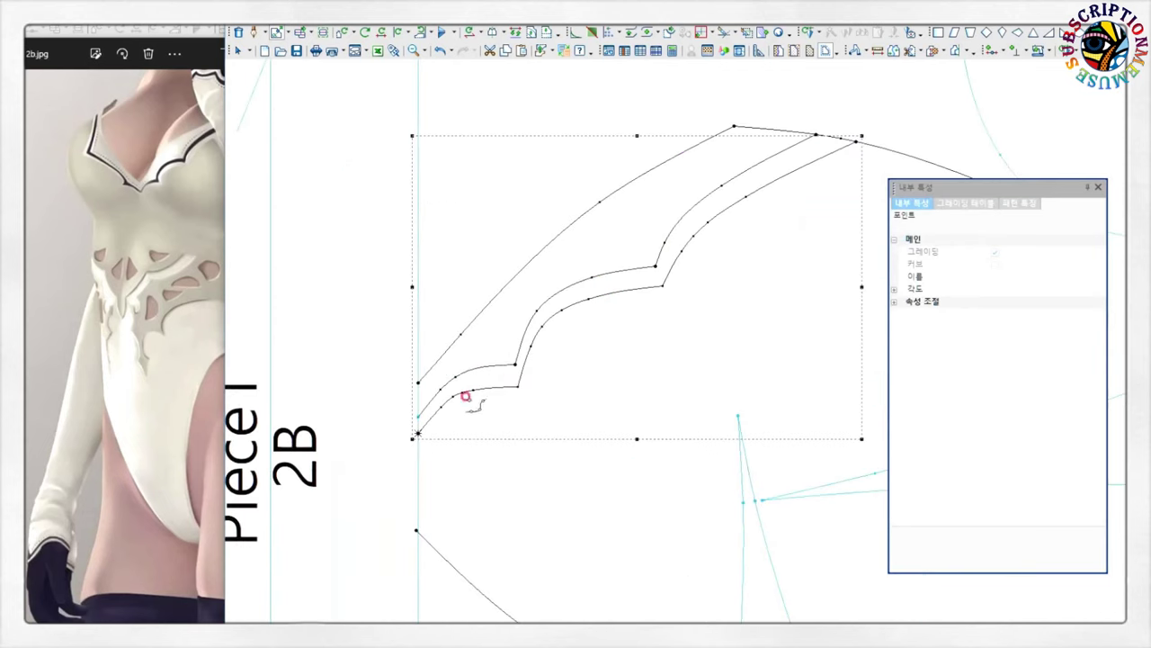
{"action": "left_click", "coordinate": [414, 425]}
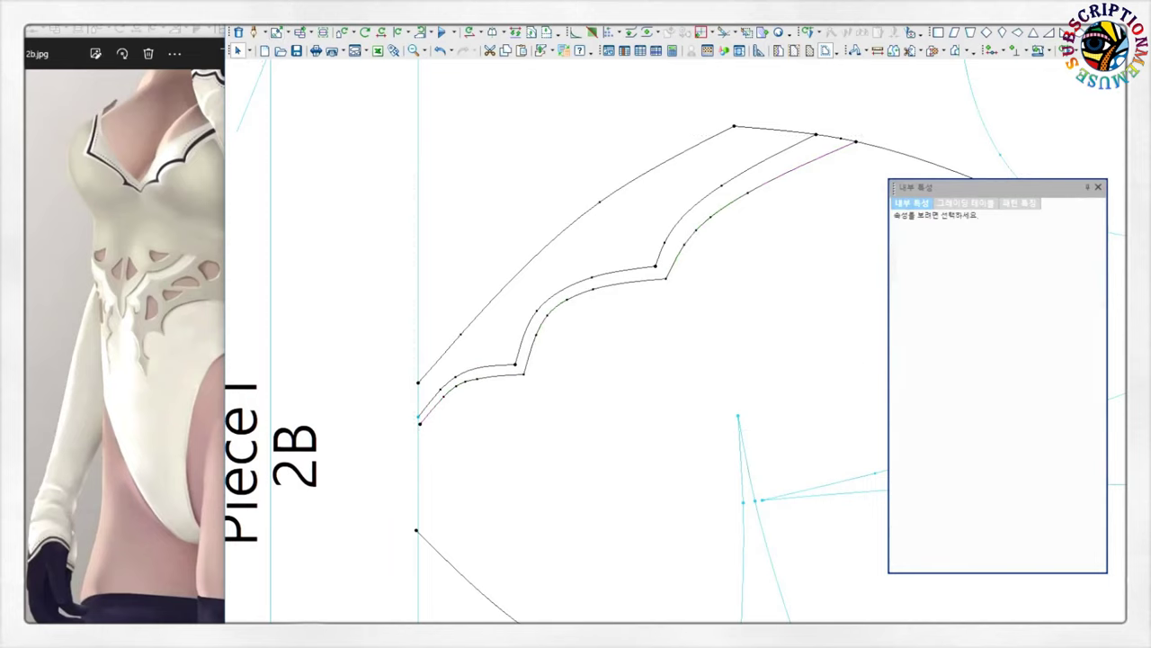
- Box-select the two end points at the centre line and switch to segment selection
{"action": "left_click", "coordinate": [665, 279]}
{"action": "left_click", "coordinate": [524, 373]}
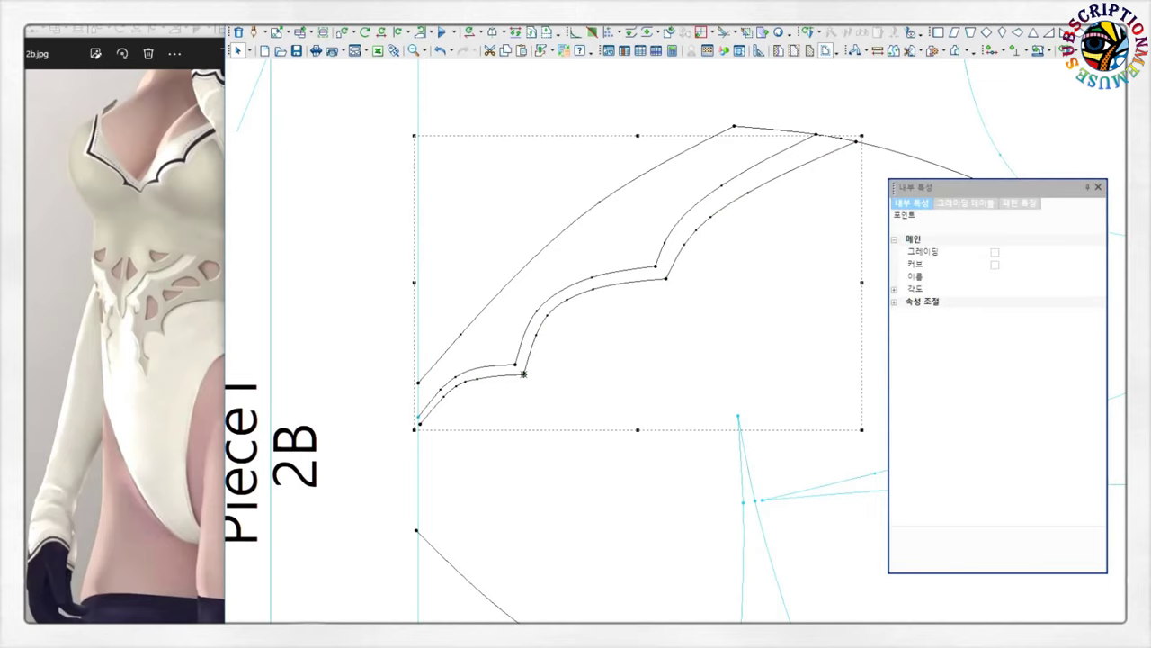
{"action": "key", "text": "Escape"}
{"action": "left_click_drag", "start_coordinate": [398, 394], "coordinate": [435, 439]}
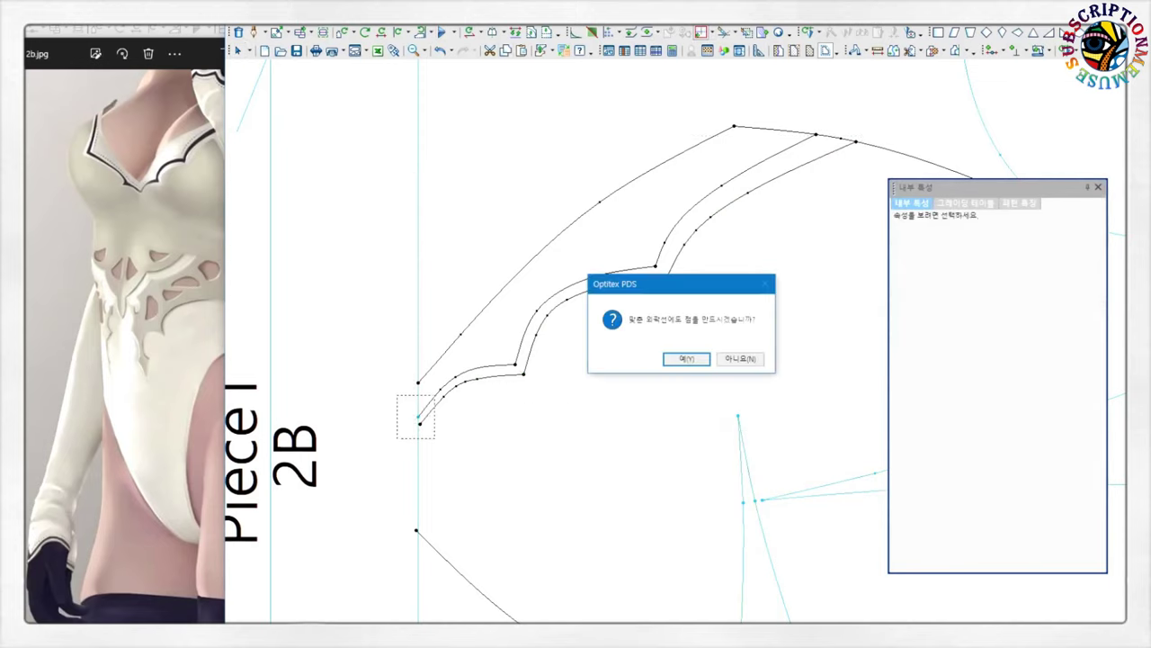
{"action": "key", "text": "Return"}
{"action": "right_click", "coordinate": [654, 338]}
{"action": "left_click", "coordinate": [705, 359]}
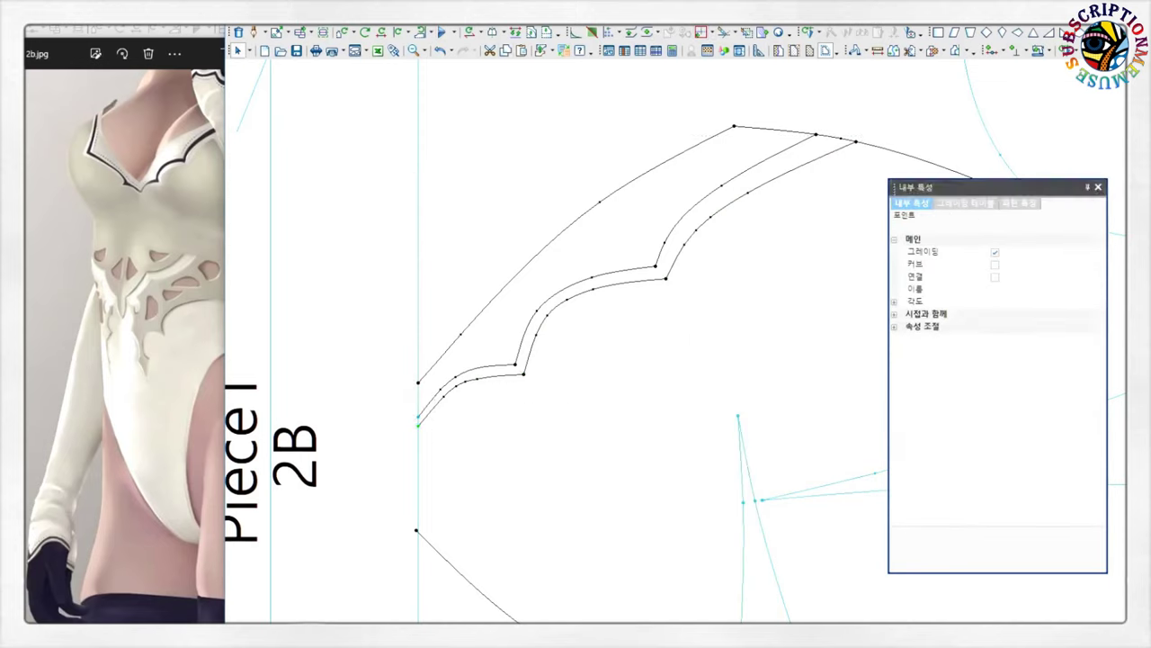
{"action": "scroll", "coordinate": [590, 335], "scroll_direction": "down", "scroll_amount": 3}
{"action": "scroll", "coordinate": [590, 335], "scroll_direction": "down", "scroll_amount": 2}
{"action": "scroll", "coordinate": [686, 332], "scroll_direction": "up", "scroll_amount": 3}
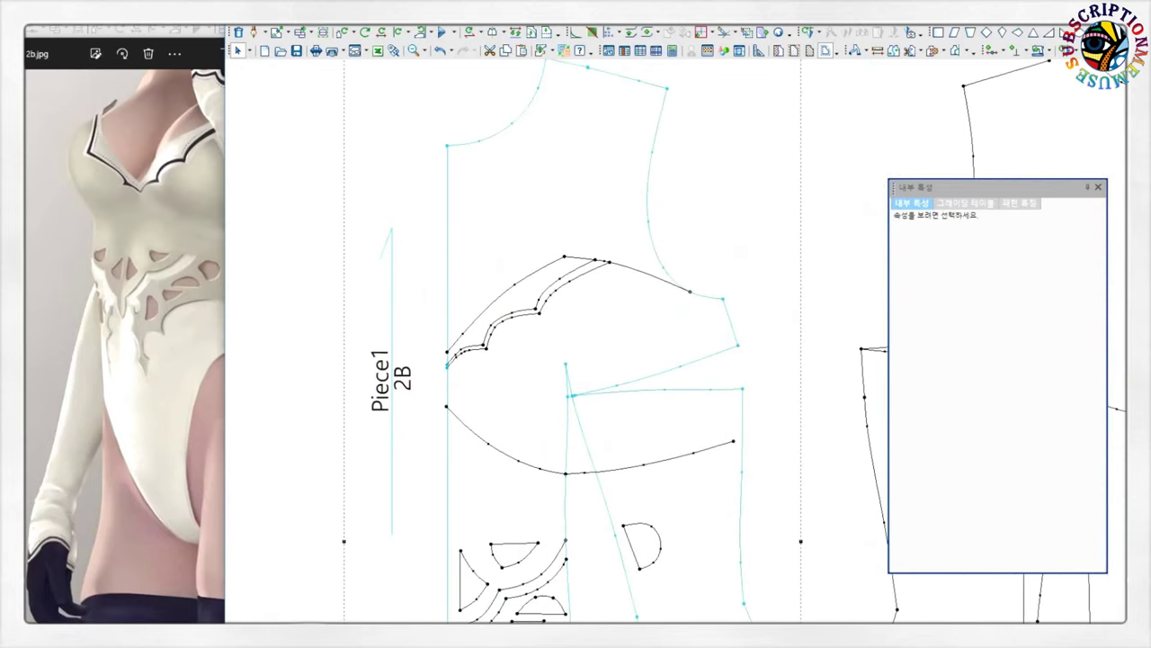
{"action": "scroll", "coordinate": [484, 302], "scroll_direction": "up", "scroll_amount": 3}
{"action": "scroll", "coordinate": [484, 302], "scroll_direction": "up", "scroll_amount": 2}
- Box-select two points on the scalloped curve and shift them to reshape it
{"action": "left_click", "coordinate": [623, 339]}
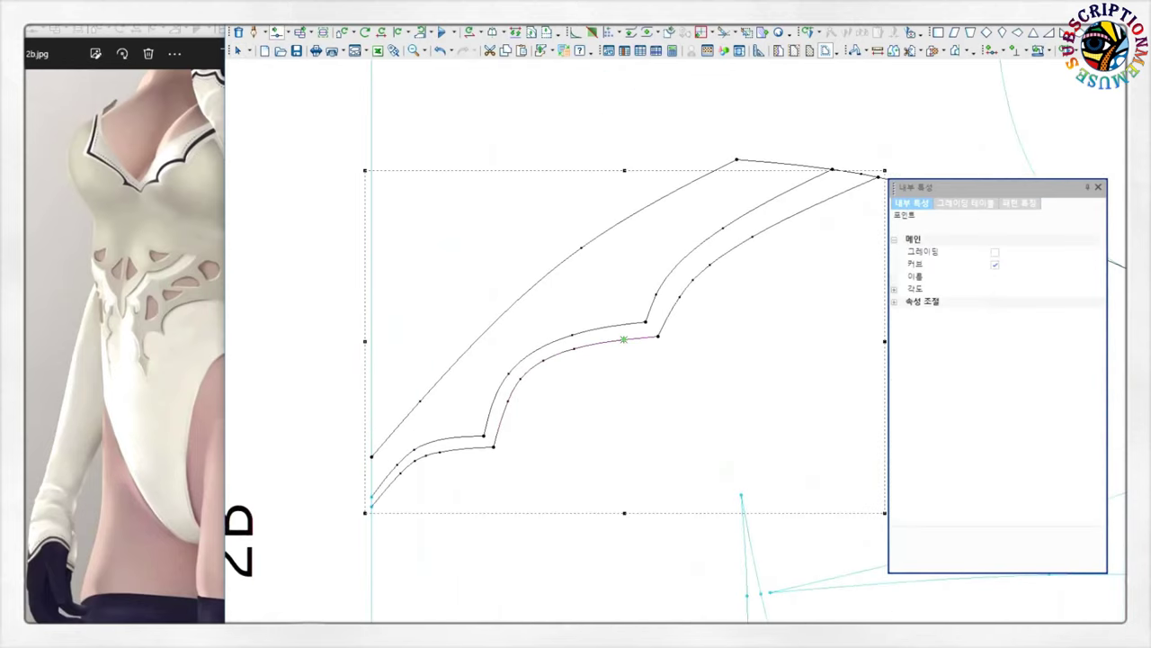
{"action": "left_click", "coordinate": [623, 339]}
{"action": "scroll", "coordinate": [656, 423], "scroll_direction": "up", "scroll_amount": 2}
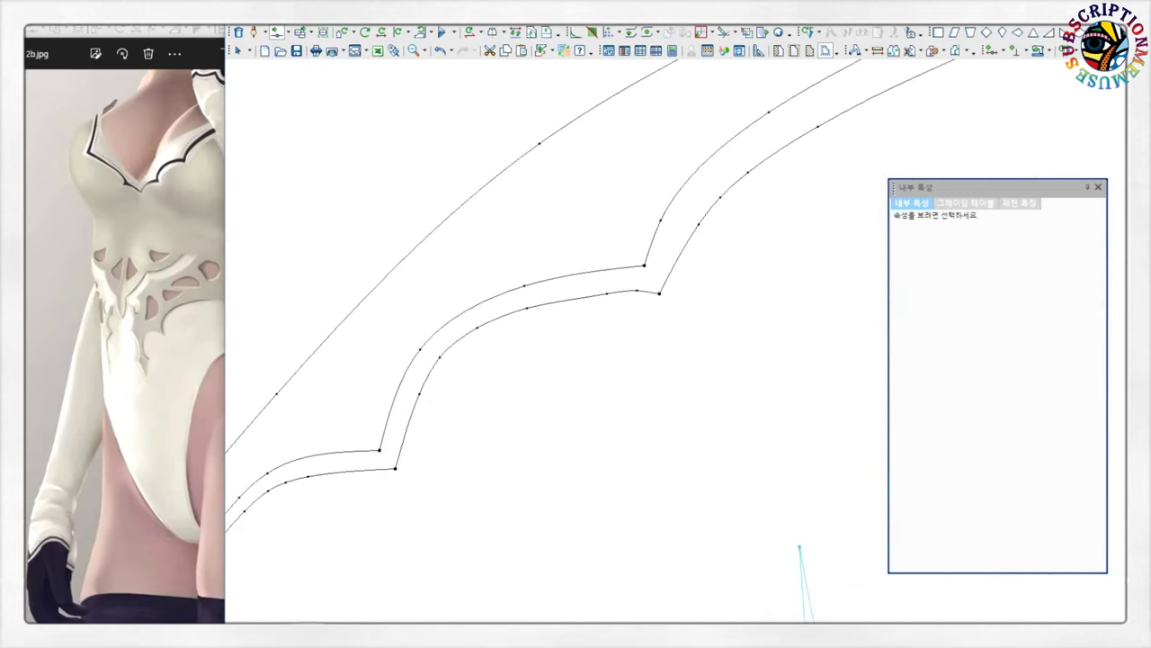
{"action": "scroll", "coordinate": [632, 288], "scroll_direction": "down", "scroll_amount": 5}
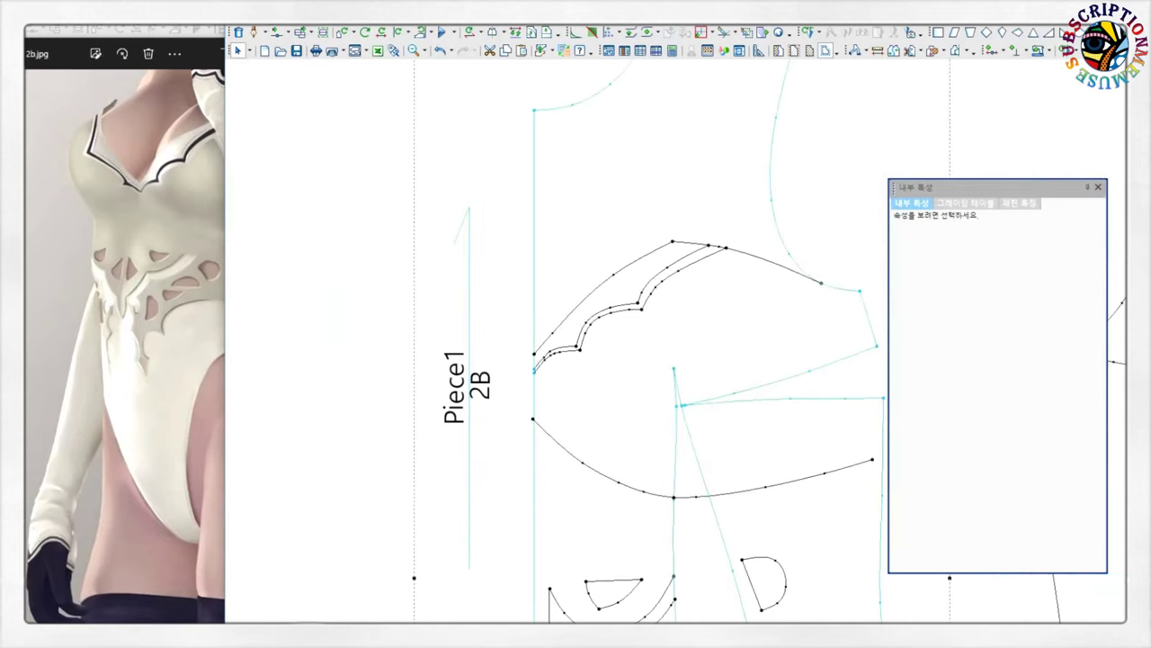
{"action": "scroll", "coordinate": [621, 302], "scroll_direction": "up", "scroll_amount": 2}
{"action": "left_click_drag", "start_coordinate": [555, 286], "coordinate": [606, 339]}
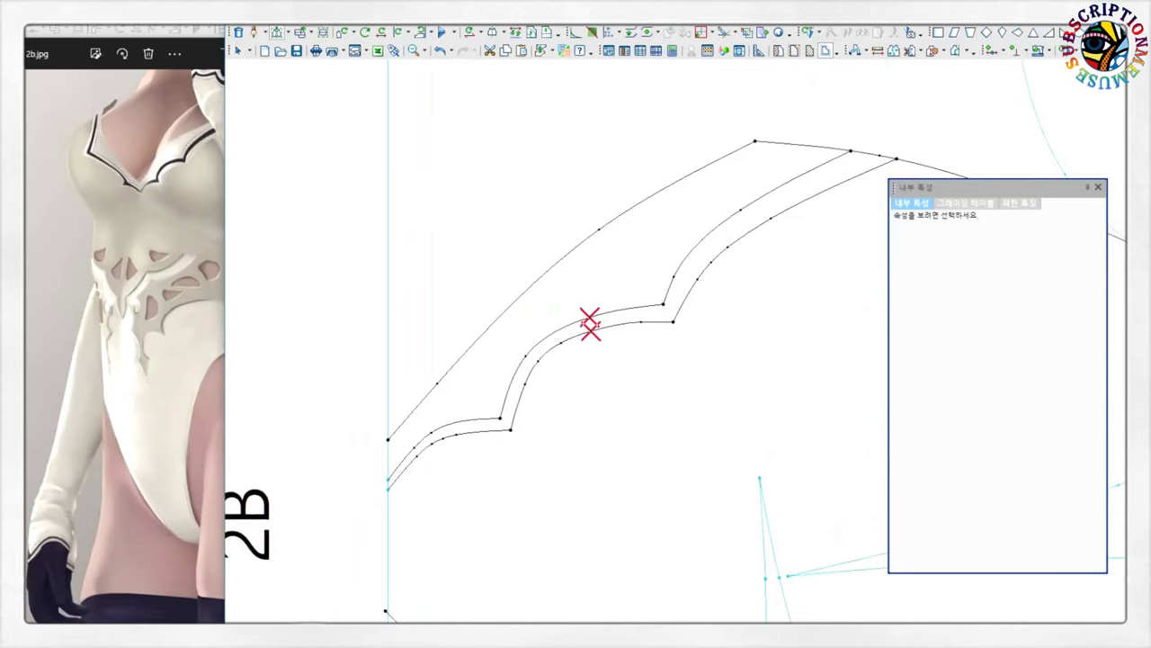
{"action": "key", "text": "Return"}
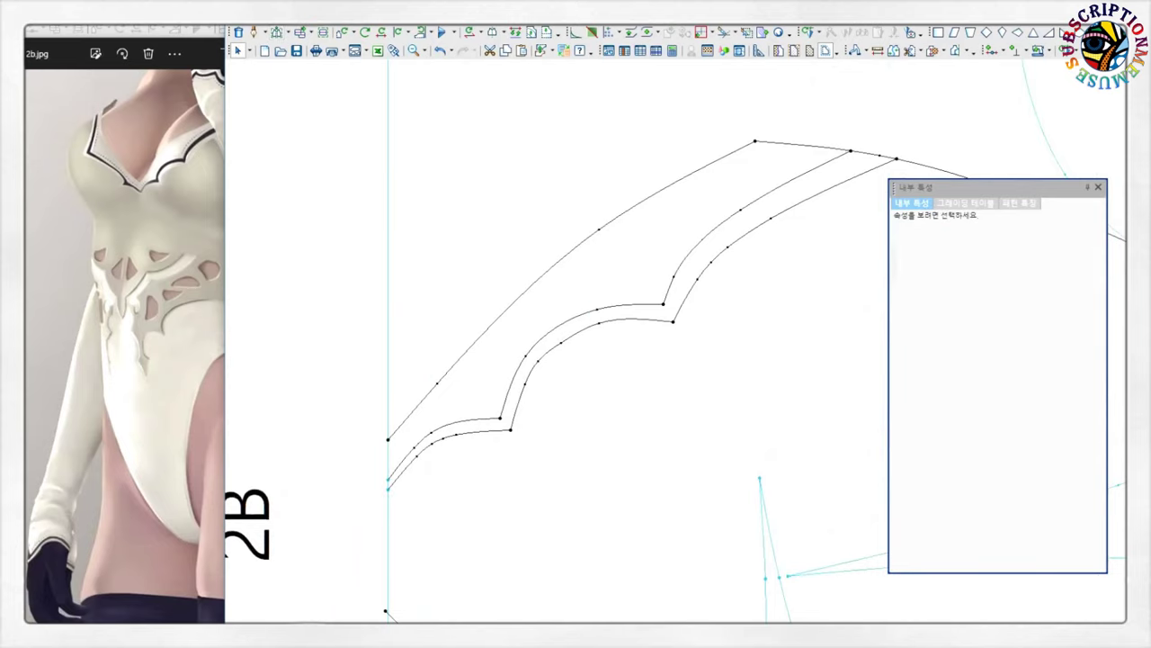
{"action": "scroll", "coordinate": [607, 195], "scroll_direction": "down", "scroll_amount": 2}
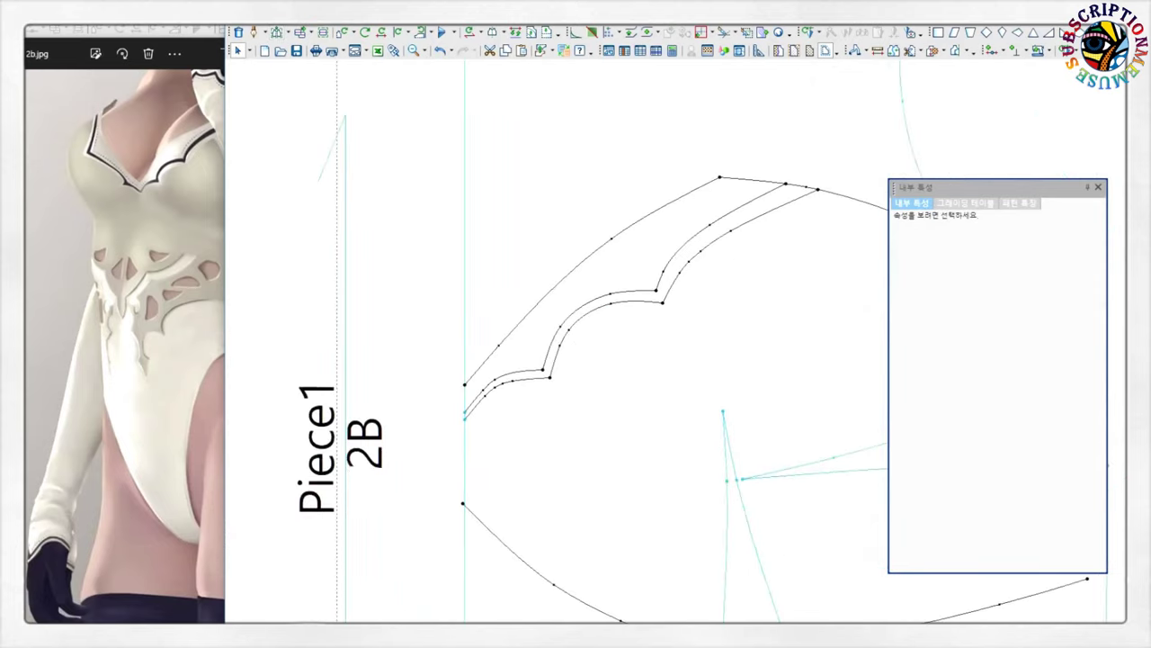
{"action": "scroll", "coordinate": [607, 196], "scroll_direction": "up", "scroll_amount": 1}
{"action": "scroll", "coordinate": [630, 342], "scroll_direction": "down", "scroll_amount": 2}
{"action": "scroll", "coordinate": [630, 342], "scroll_direction": "down", "scroll_amount": 2}
{"action": "scroll", "coordinate": [630, 342], "scroll_direction": "down", "scroll_amount": 1}
- Bring up File > Data Conversion > Export to CAD-CAM file (AAMA) settings
{"action": "key", "text": "alt+f"}
{"action": "key", "text": "Escape"}
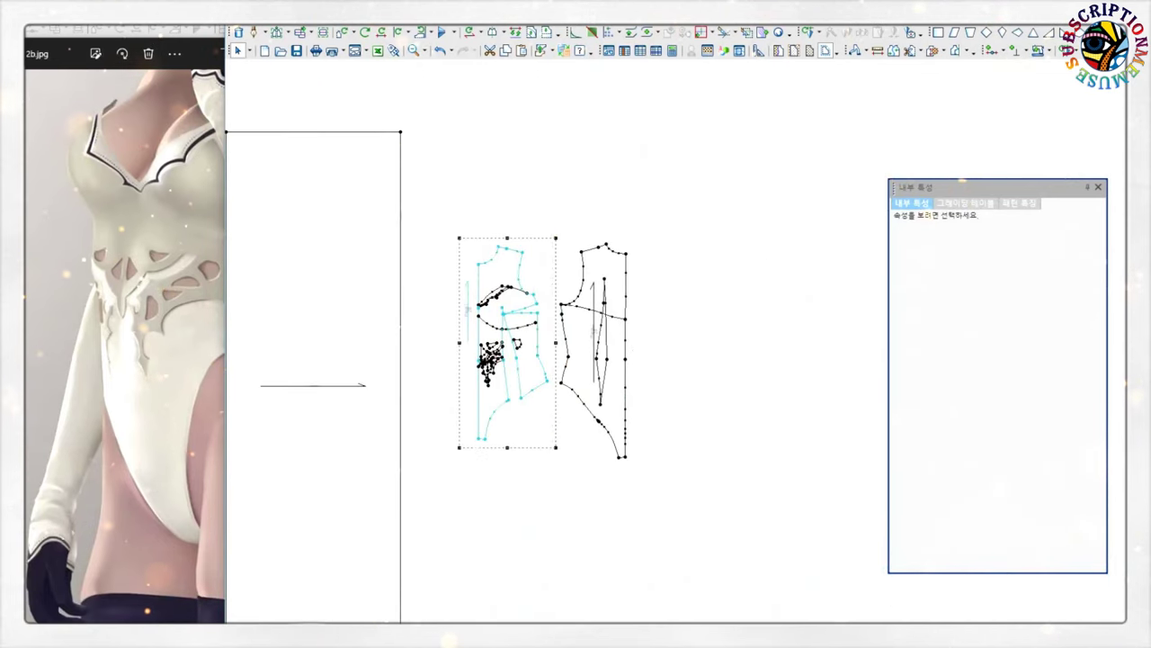
{"action": "key", "text": "alt+f"}
{"action": "key", "text": "Escape"}
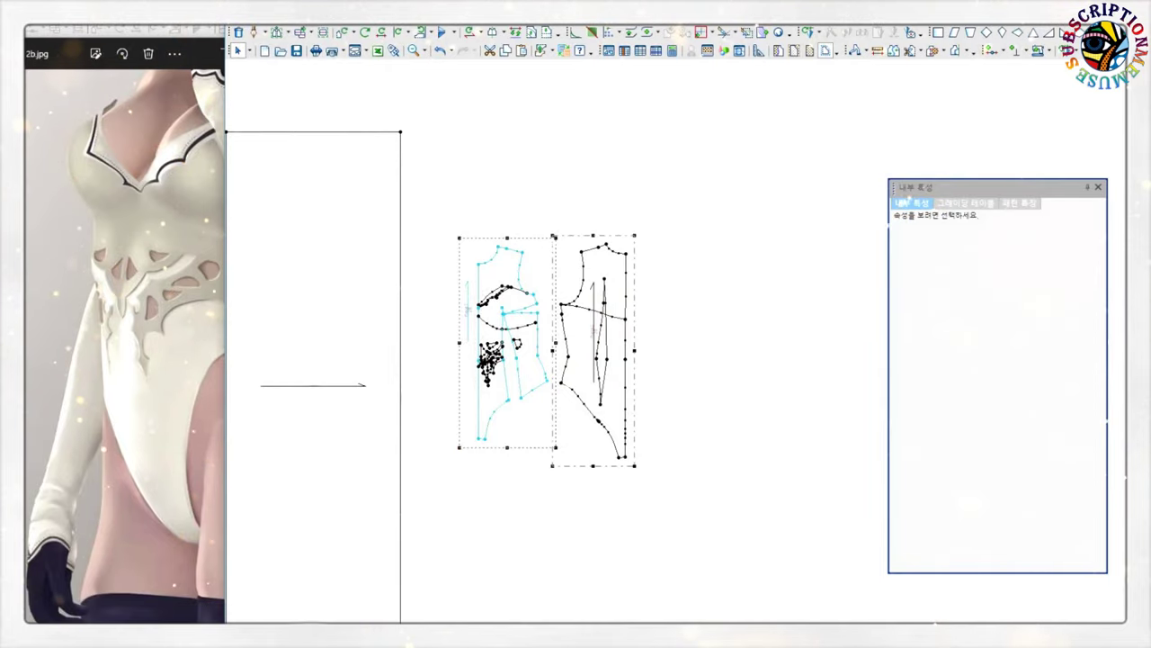
{"action": "key", "text": "alt+f"}
{"action": "key", "text": "Down"}
{"action": "key", "text": "Down"}
{"action": "key", "text": "Down"}
{"action": "key", "text": "Right"}
{"action": "key", "text": "Return"}
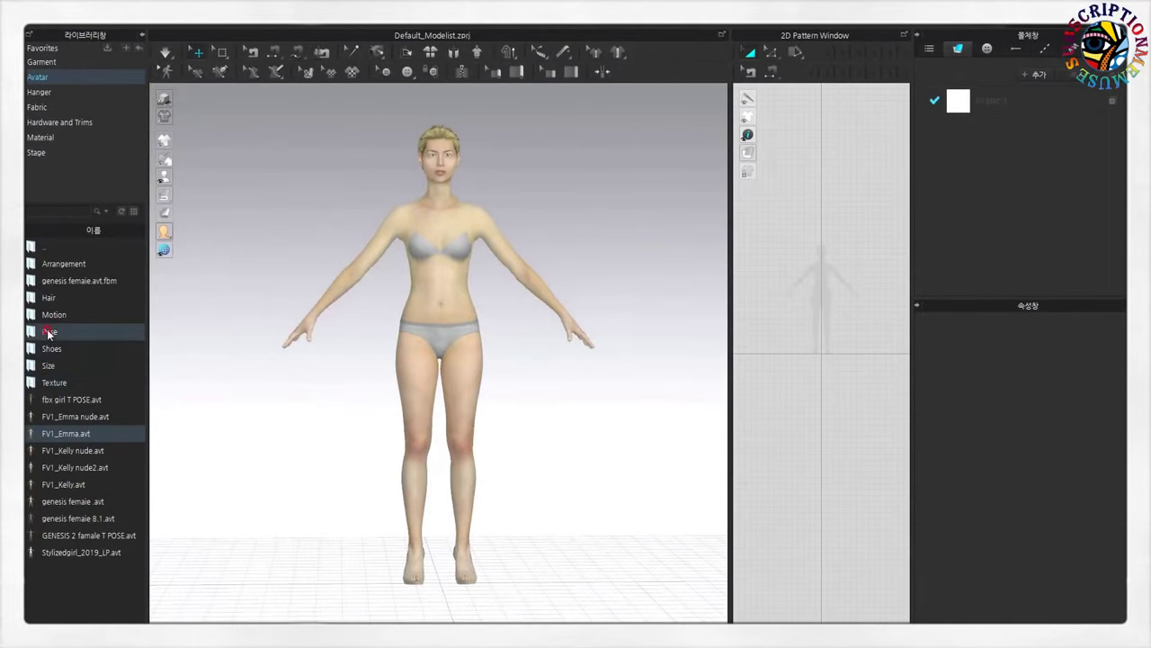
- Load the FV1_Pixie_Cut_ASH hairstyle onto the avatar from Avatar > Hair
{"action": "double_click", "coordinate": [48, 298]}
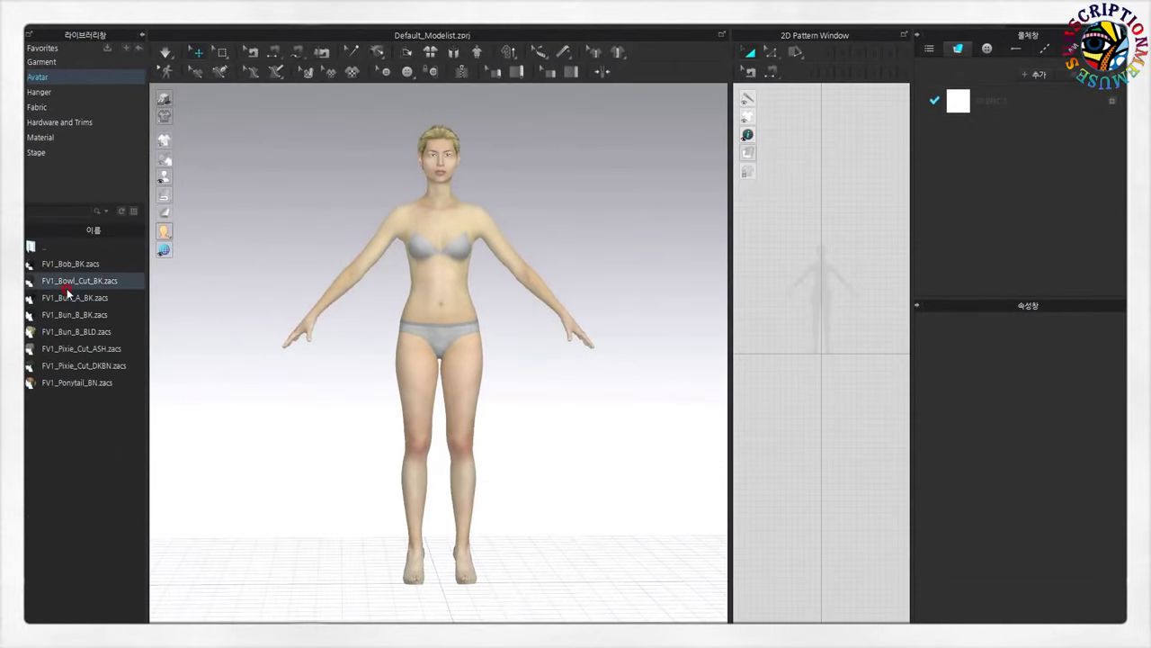
{"action": "double_click", "coordinate": [58, 348]}
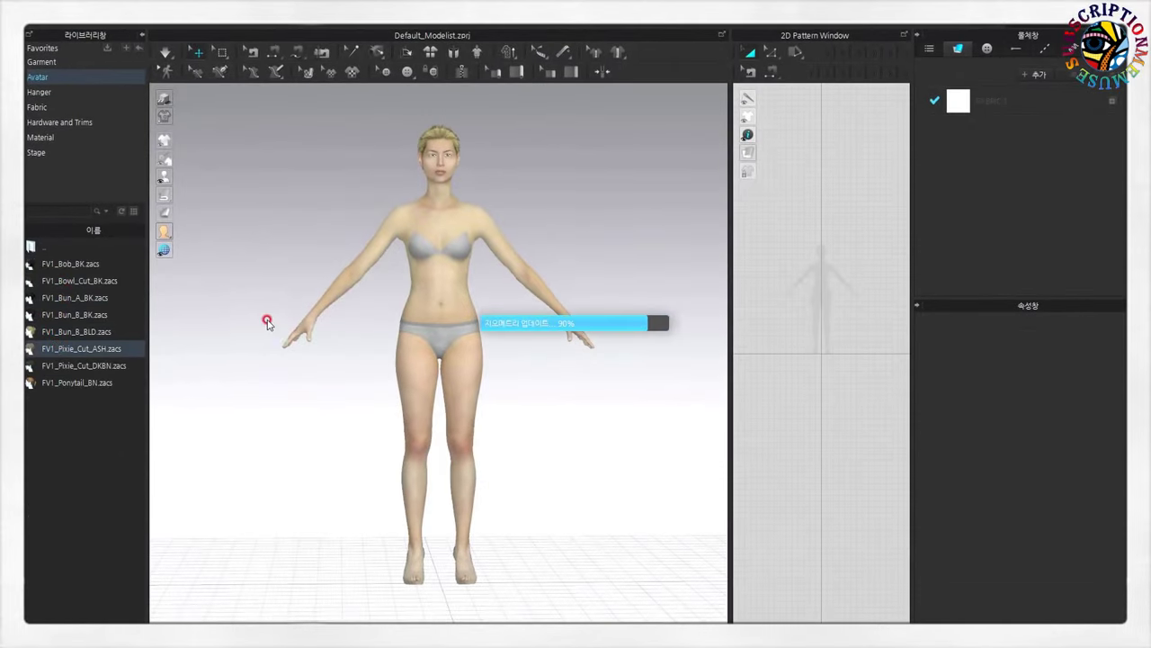
{"action": "mouse_move", "coordinate": [513, 257]}
{"action": "right_mouse_down"}
{"action": "mouse_move", "coordinate": [393, 321]}
{"action": "mouse_move", "coordinate": [515, 330]}
{"action": "right_mouse_up"}
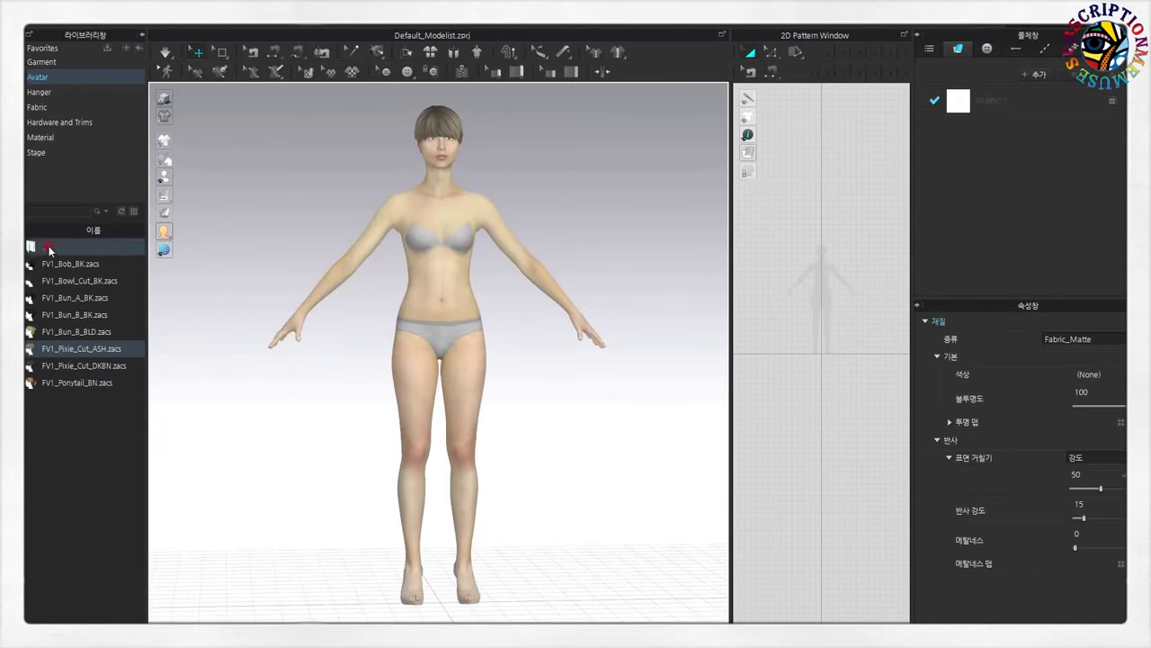
- Put the black FV1_Open_Toe_Pump_BK shoes on the avatar from Avatar > Shoes
{"action": "double_click", "coordinate": [42, 247]}
{"action": "mouse_move", "coordinate": [385, 546]}
{"action": "right_mouse_down"}
{"action": "mouse_move", "coordinate": [368, 441]}
{"action": "mouse_move", "coordinate": [375, 448]}
{"action": "right_mouse_up"}
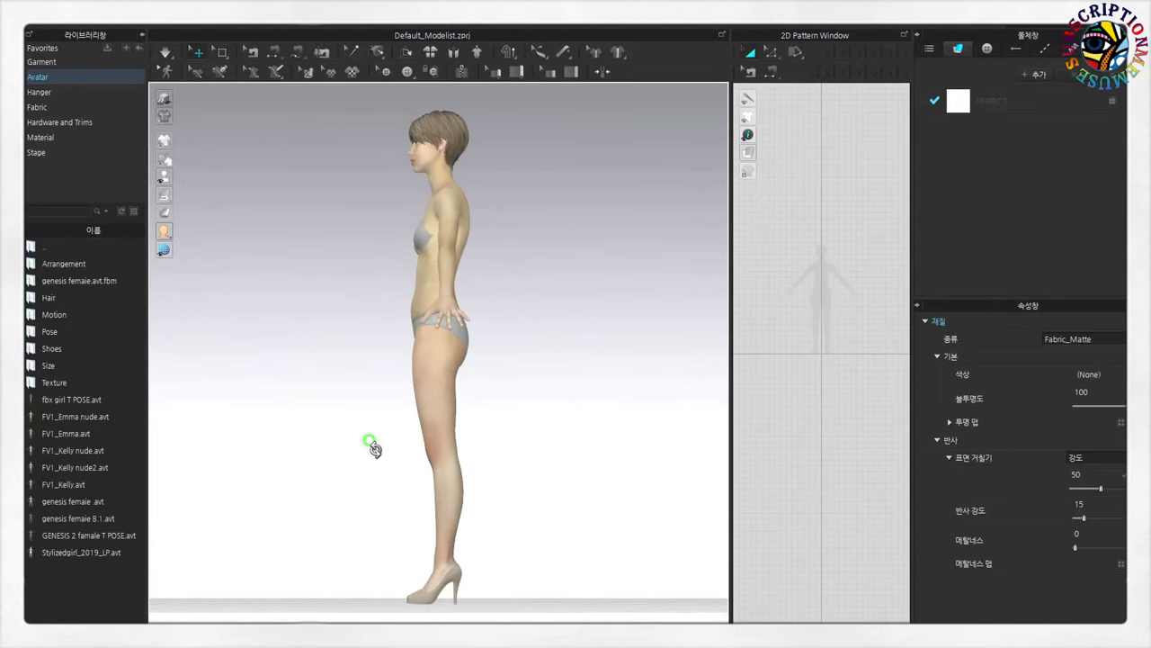
{"action": "double_click", "coordinate": [49, 349]}
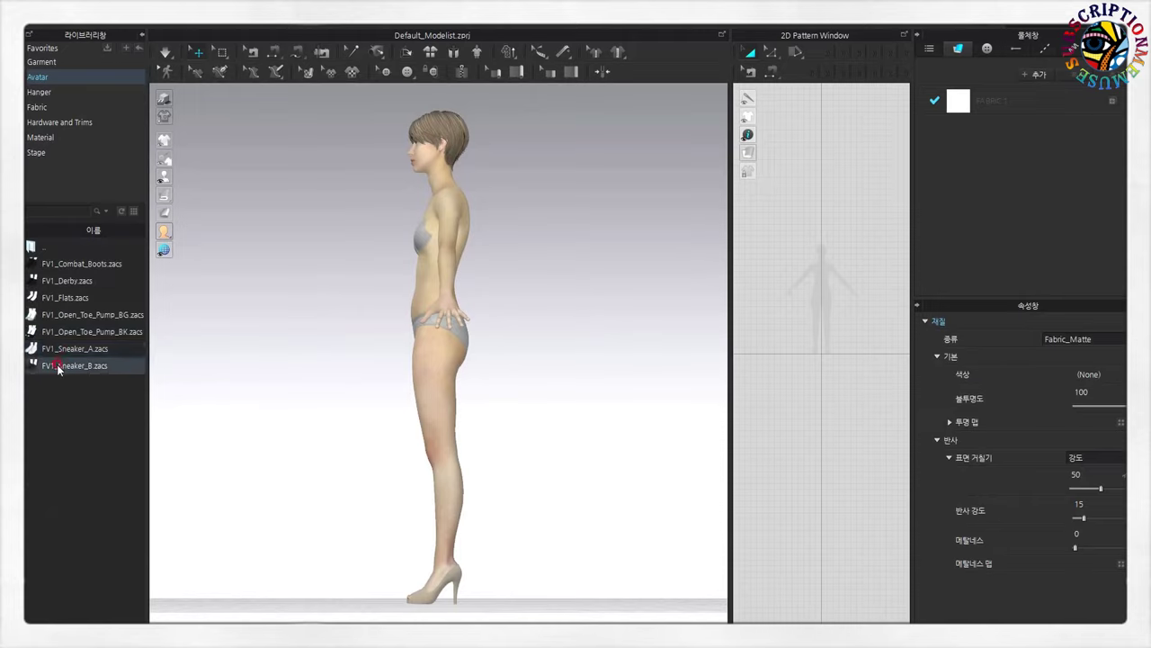
{"action": "double_click", "coordinate": [63, 335]}
{"action": "right_click_drag", "start_coordinate": [309, 447], "coordinate": [553, 448]}
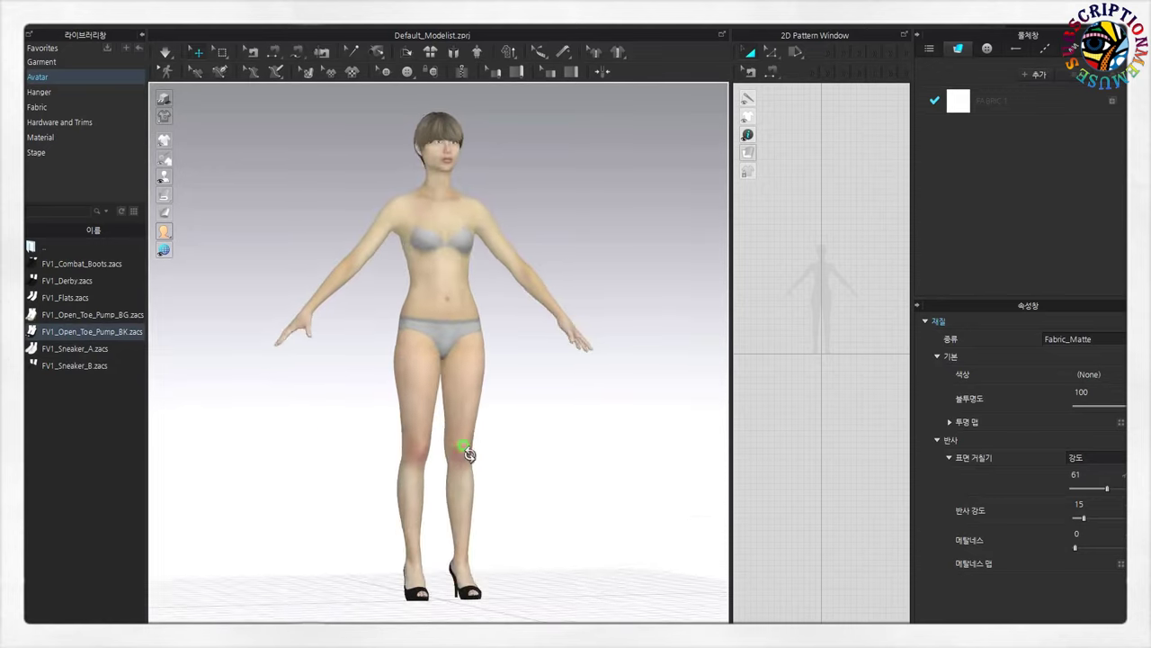
- Decline resetting favorites and hide the Library panel
{"action": "left_click", "coordinate": [142, 50]}
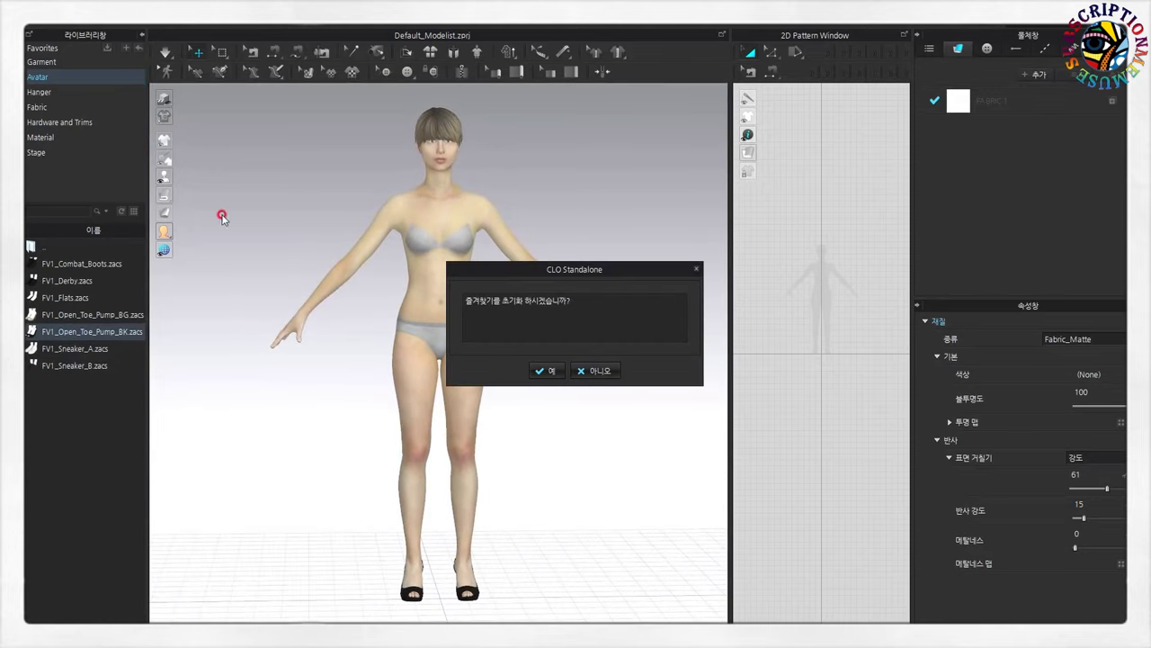
{"action": "left_click", "coordinate": [601, 372]}
{"action": "left_click", "coordinate": [141, 34]}
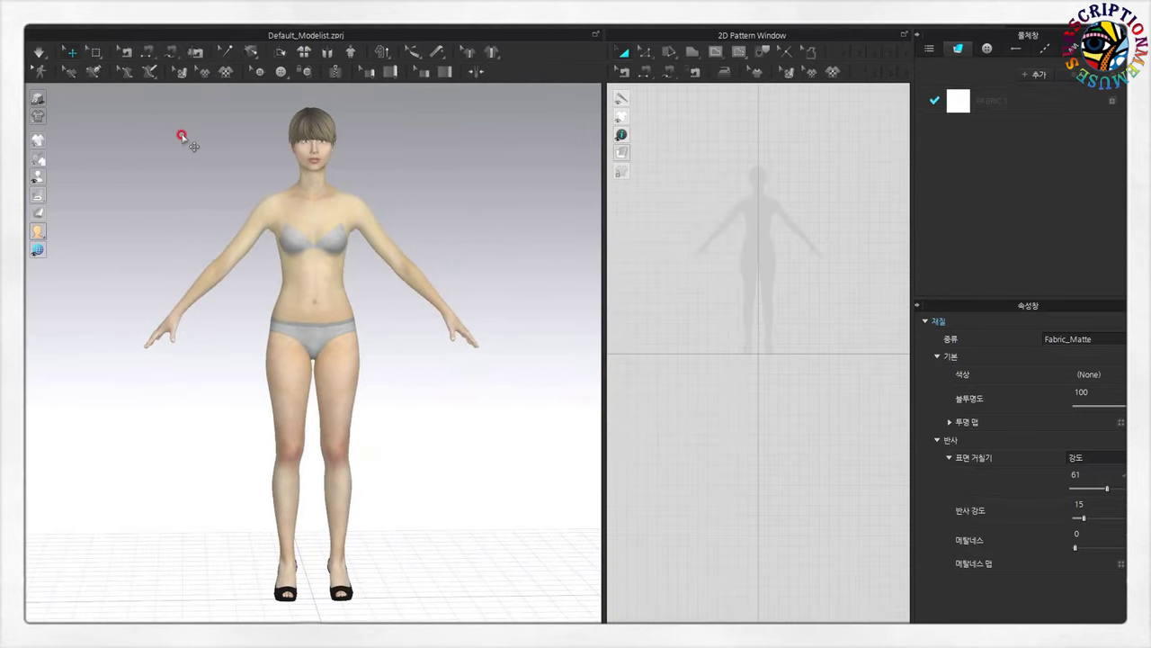
{"action": "left_click", "coordinate": [41, 27]}
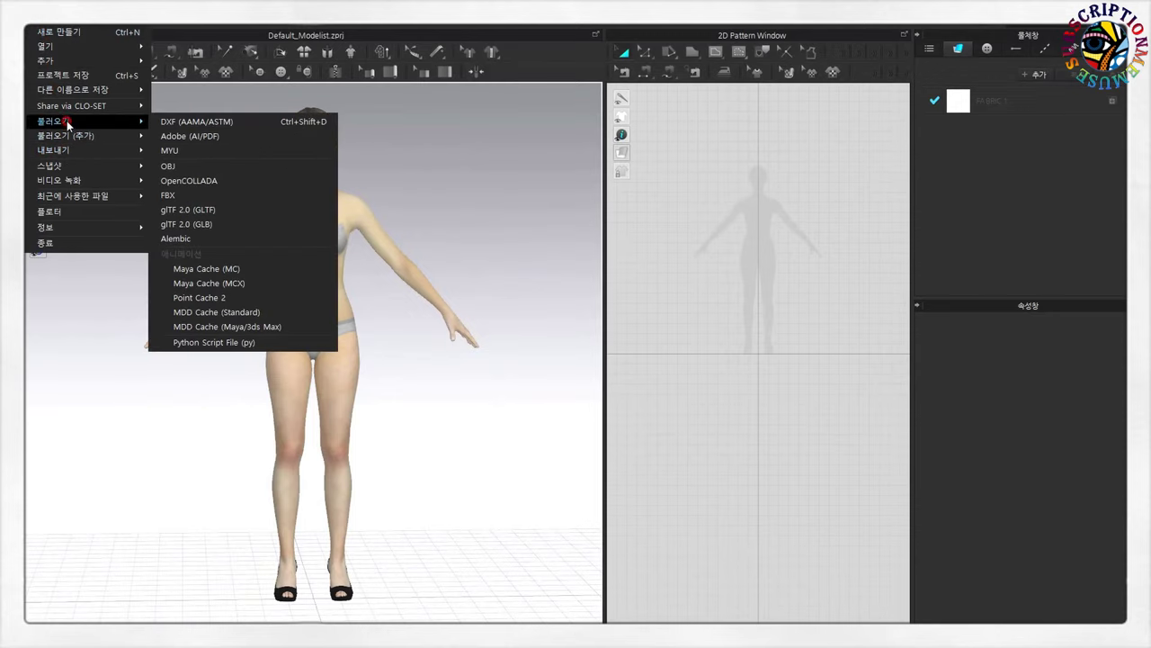
- Import AI 2b.dxf from D:\A--UTUBE\코스프레옹 as a DXF, accepting the import options
{"action": "left_click", "coordinate": [47, 33]}
{"action": "left_click", "coordinate": [47, 33]}
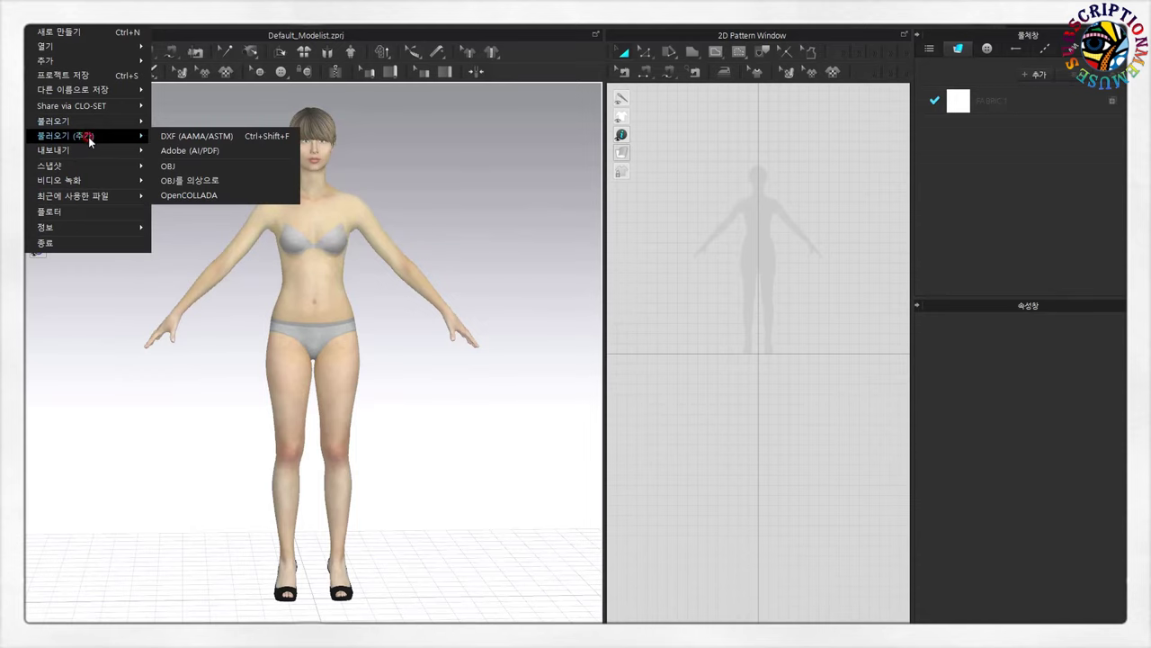
{"action": "mouse_move", "coordinate": [53, 121]}
{"action": "left_click", "coordinate": [176, 126]}
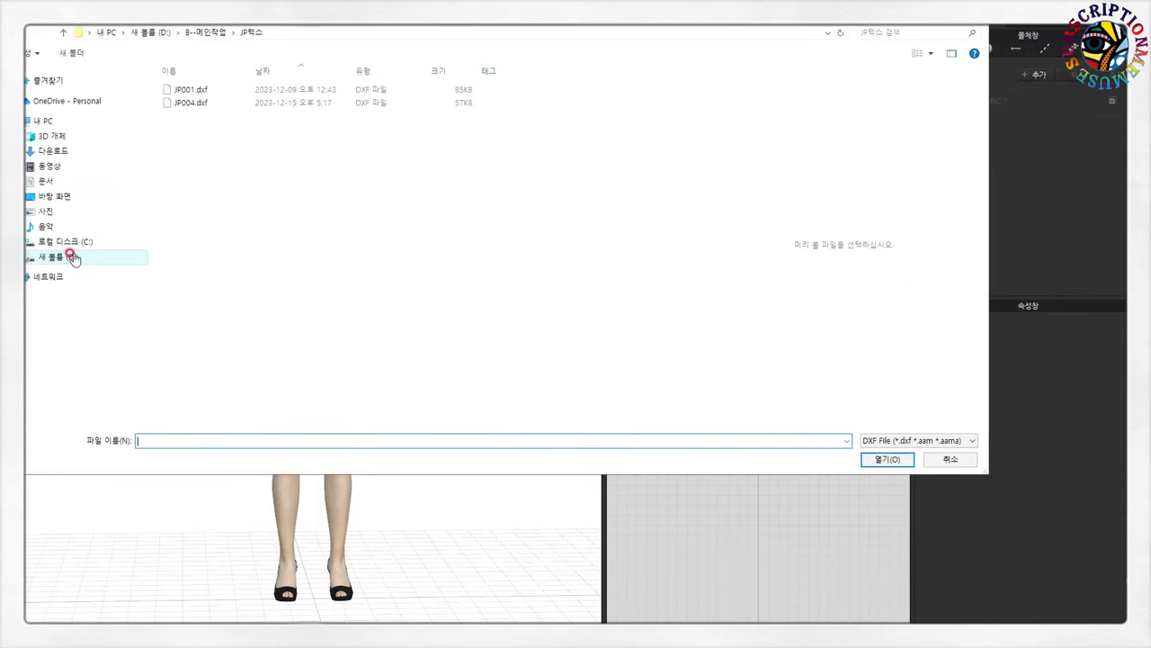
{"action": "left_click", "coordinate": [72, 258]}
{"action": "double_click", "coordinate": [195, 168]}
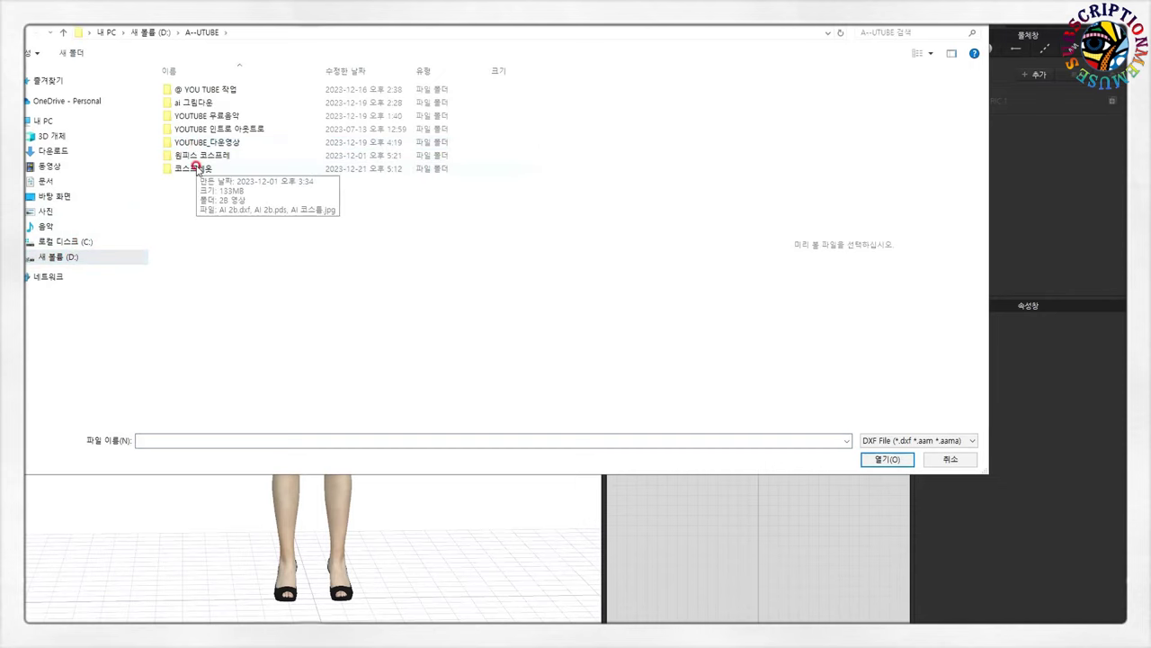
{"action": "double_click", "coordinate": [196, 168]}
{"action": "left_click", "coordinate": [274, 120]}
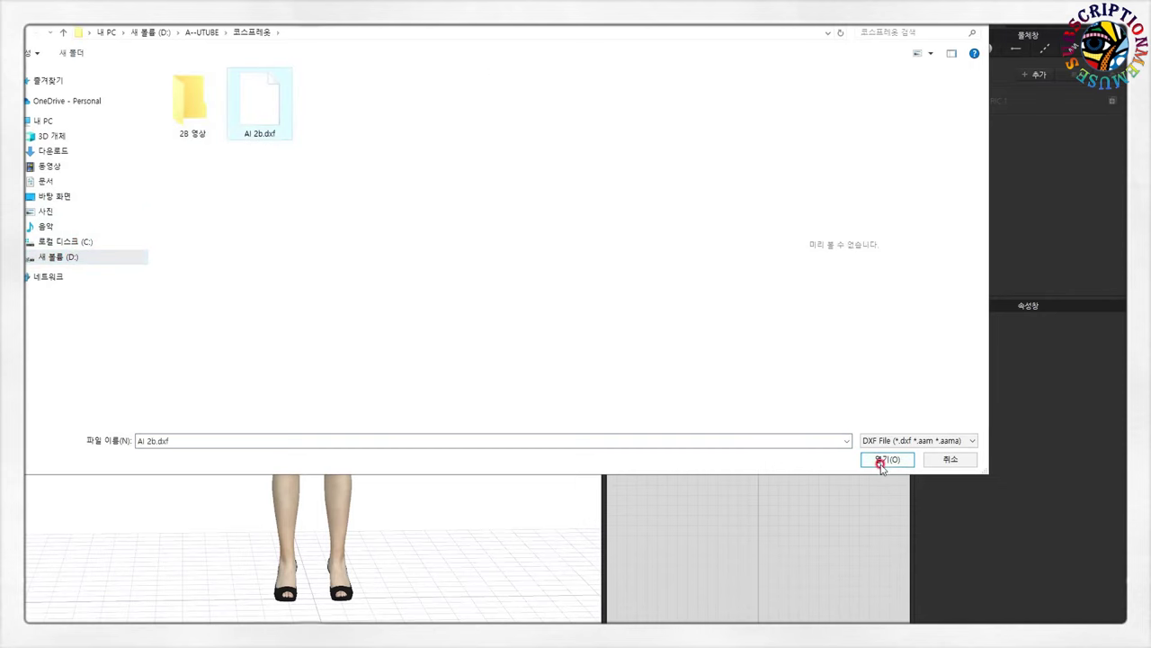
{"action": "left_click", "coordinate": [882, 461]}
{"action": "left_click", "coordinate": [588, 445]}
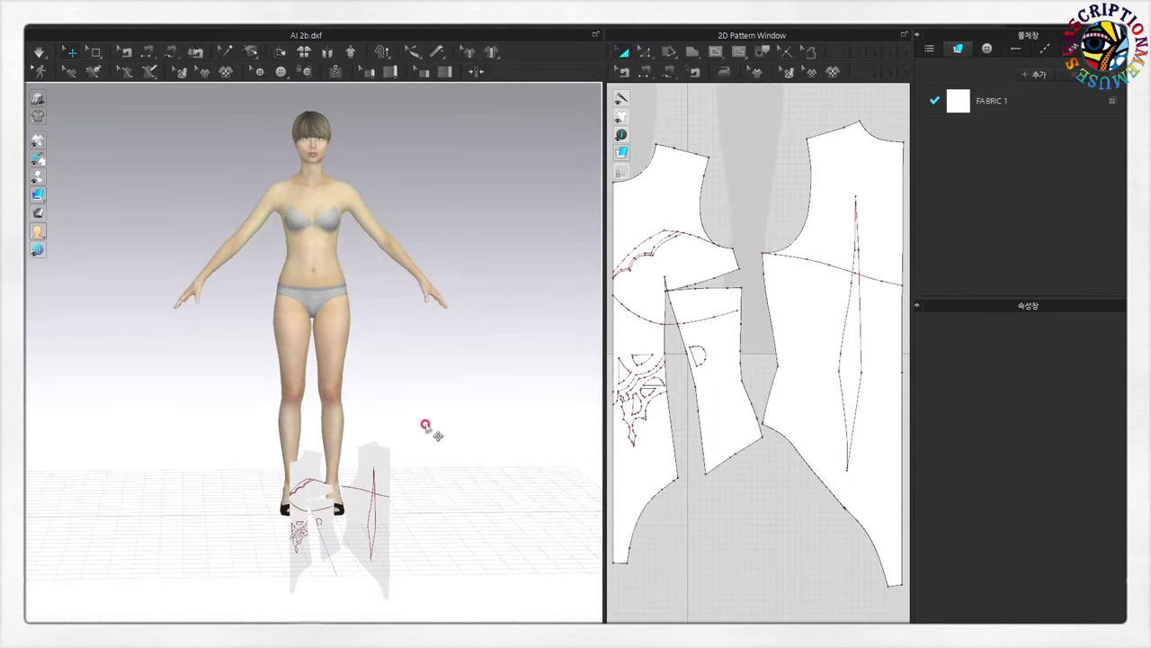
- Place the front bodice piece on the avatar's chest and the flipped back piece on its back
{"action": "scroll", "coordinate": [409, 526], "scroll_direction": "up", "scroll_amount": 2}
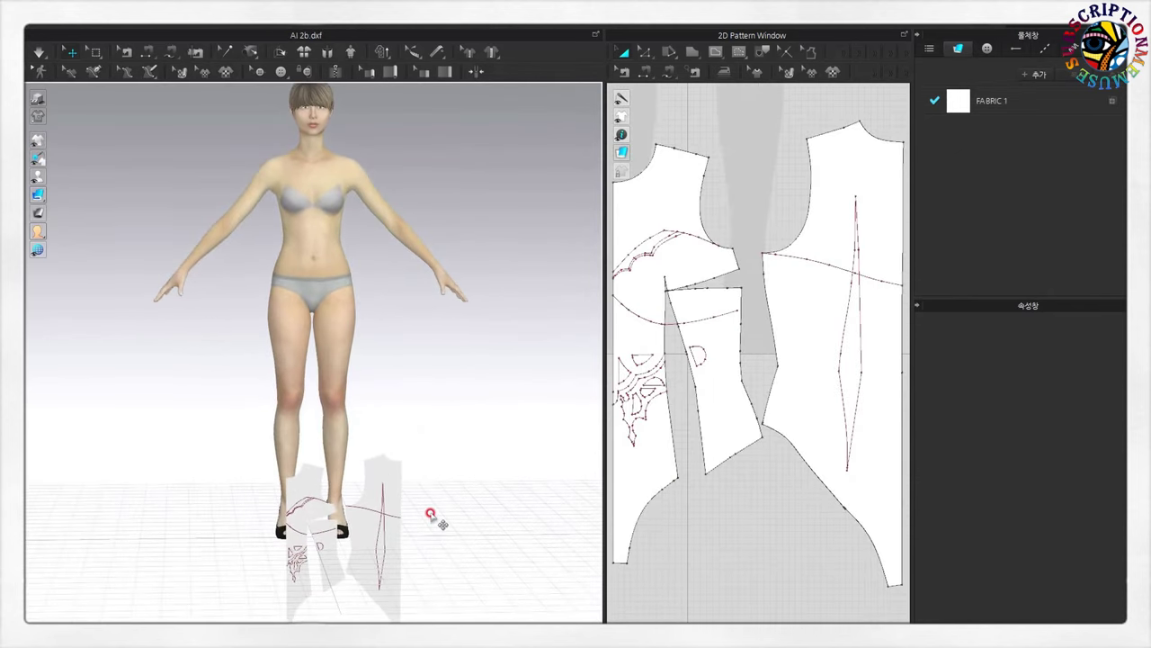
{"action": "left_click_drag", "start_coordinate": [317, 497], "coordinate": [339, 176]}
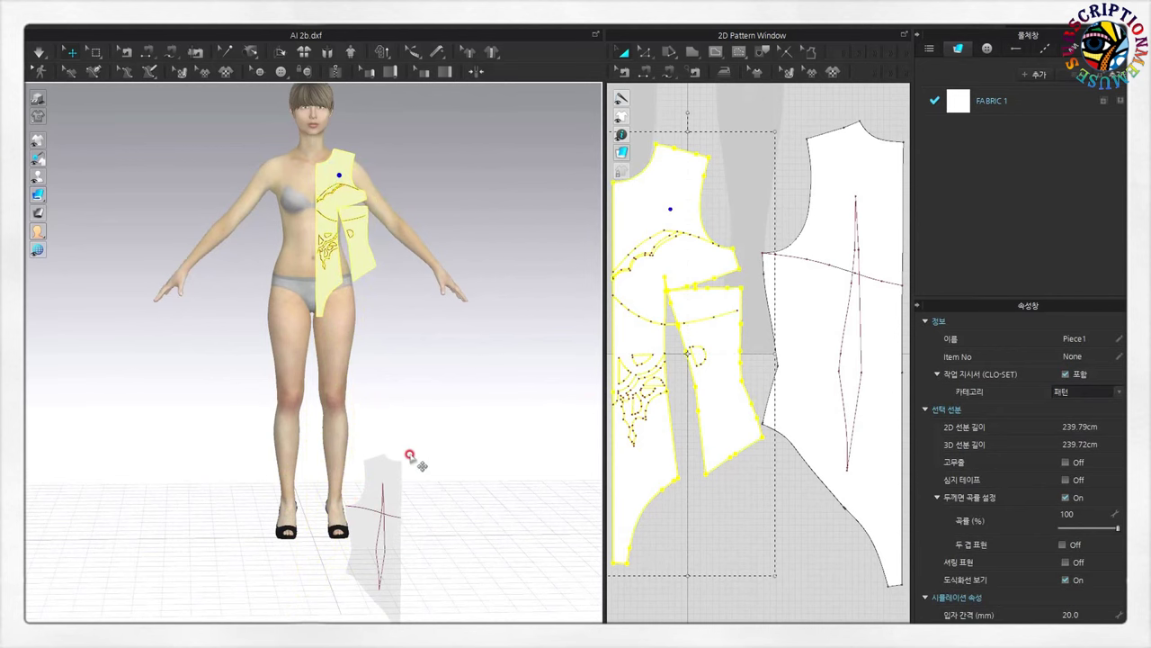
{"action": "left_click_drag", "start_coordinate": [411, 450], "coordinate": [429, 175]}
{"action": "mouse_move", "coordinate": [429, 176]}
{"action": "right_mouse_down"}
{"action": "mouse_move", "coordinate": [501, 249]}
{"action": "mouse_move", "coordinate": [506, 321]}
{"action": "mouse_move", "coordinate": [441, 388]}
{"action": "mouse_move", "coordinate": [373, 386]}
{"action": "right_mouse_up"}
{"action": "left_click_drag", "start_coordinate": [458, 316], "coordinate": [553, 321]}
{"action": "mouse_move", "coordinate": [552, 322]}
{"action": "right_mouse_down"}
{"action": "mouse_move", "coordinate": [373, 326]}
{"action": "mouse_move", "coordinate": [437, 327]}
{"action": "right_mouse_up"}
{"action": "left_click_drag", "start_coordinate": [437, 326], "coordinate": [532, 326]}
{"action": "mouse_move", "coordinate": [511, 464]}
{"action": "right_mouse_down"}
{"action": "mouse_move", "coordinate": [482, 445]}
{"action": "mouse_move", "coordinate": [591, 450]}
{"action": "mouse_move", "coordinate": [331, 313]}
{"action": "mouse_move", "coordinate": [404, 300]}
{"action": "right_mouse_up"}
{"action": "right_click", "coordinate": [407, 300]}
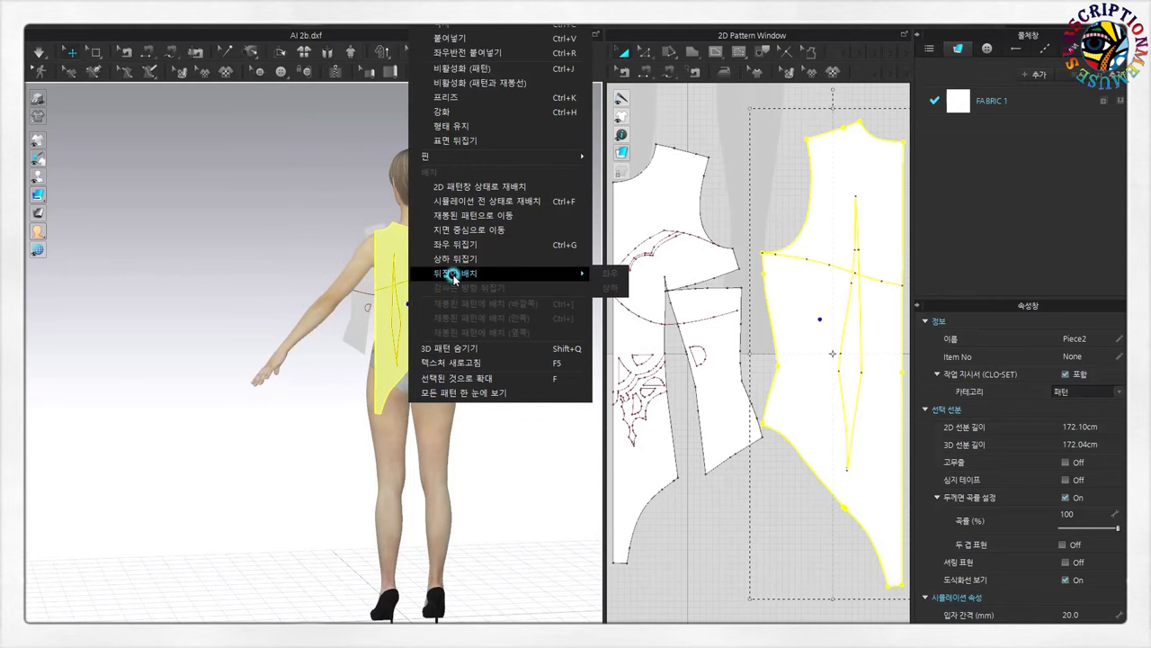
{"action": "left_click", "coordinate": [456, 243]}
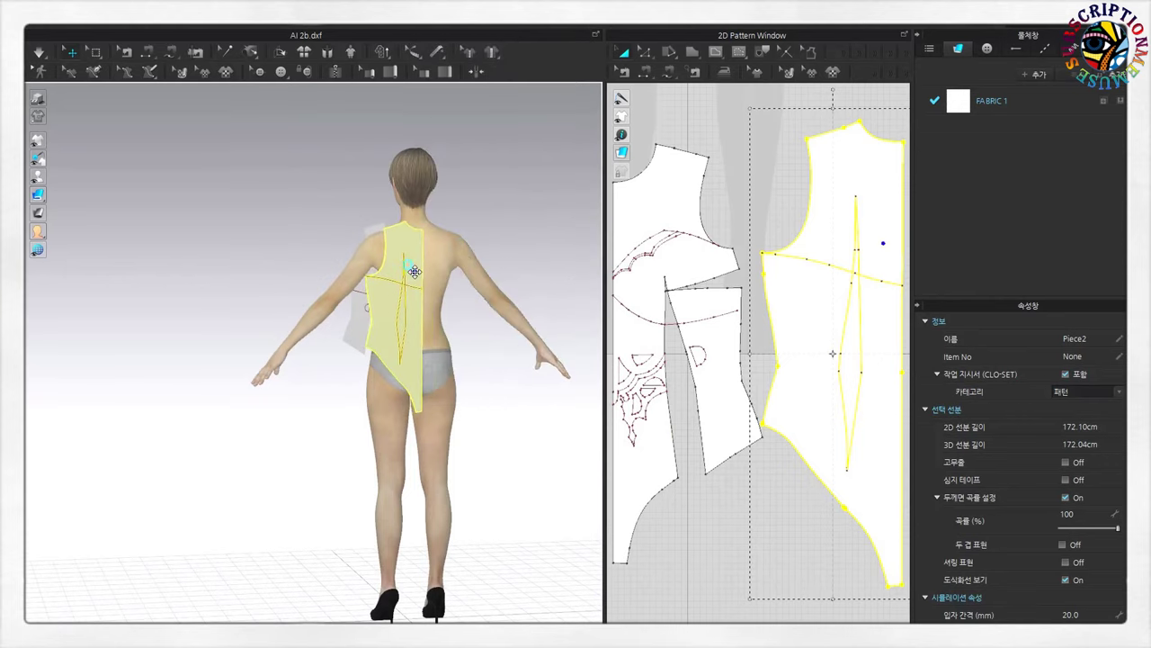
{"action": "right_click_drag", "start_coordinate": [413, 272], "coordinate": [570, 328]}
{"action": "right_click_drag", "start_coordinate": [540, 381], "coordinate": [538, 421]}
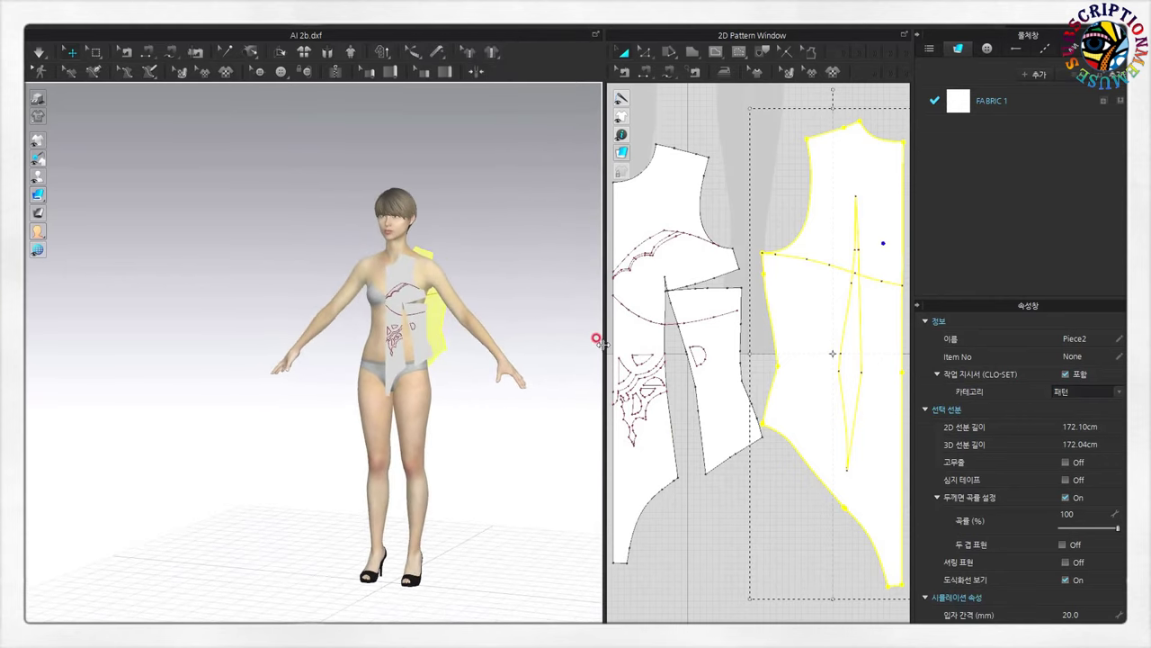
- Drag the 3D/2D splitter left to widen the 2D Pattern Window
{"action": "left_click_drag", "start_coordinate": [595, 356], "coordinate": [587, 356]}
{"action": "scroll", "coordinate": [502, 403], "scroll_direction": "up", "scroll_amount": 2}
{"action": "scroll", "coordinate": [510, 413], "scroll_direction": "up", "scroll_amount": 2}
{"action": "mouse_move", "coordinate": [510, 414]}
{"action": "right_mouse_down"}
{"action": "mouse_move", "coordinate": [483, 406]}
{"action": "mouse_move", "coordinate": [525, 442]}
{"action": "mouse_move", "coordinate": [509, 401]}
{"action": "mouse_move", "coordinate": [279, 388]}
{"action": "mouse_move", "coordinate": [500, 396]}
{"action": "mouse_move", "coordinate": [514, 414]}
{"action": "right_mouse_up"}
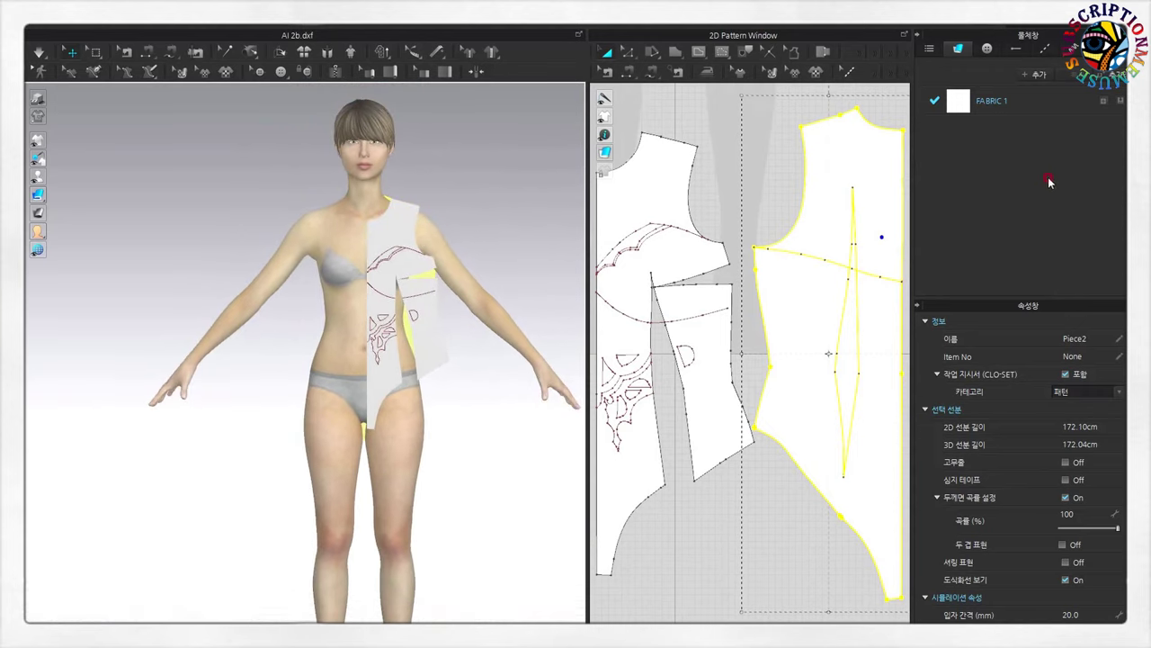
{"action": "scroll", "coordinate": [581, 443], "scroll_direction": "down", "scroll_amount": 2}
{"action": "right_click_drag", "start_coordinate": [504, 442], "coordinate": [493, 431]}
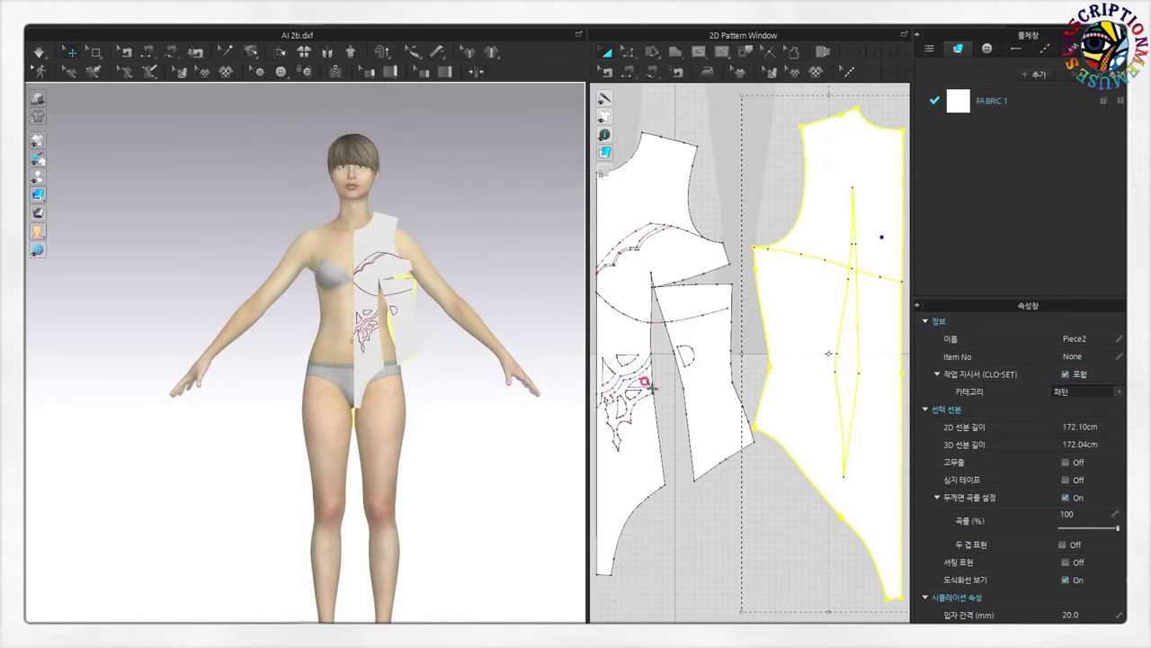
{"action": "scroll", "coordinate": [747, 443], "scroll_direction": "down", "scroll_amount": 3}
{"action": "left_click_drag", "start_coordinate": [585, 385], "coordinate": [504, 404]}
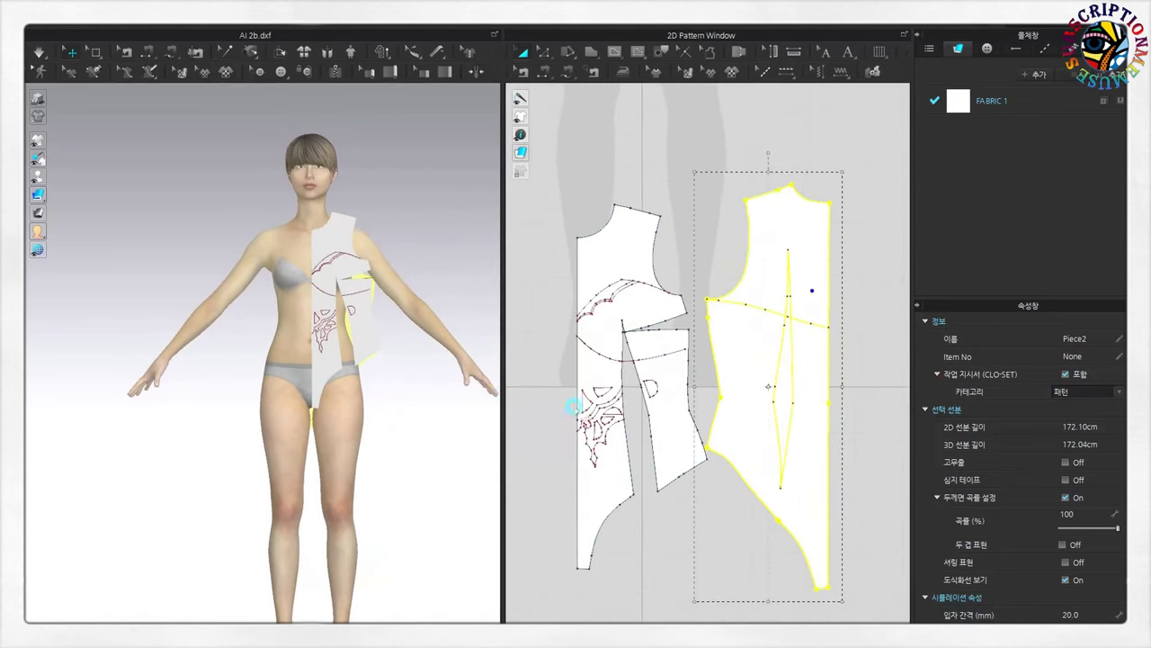
{"action": "scroll", "coordinate": [729, 311], "scroll_direction": "down", "scroll_amount": 3}
{"action": "scroll", "coordinate": [728, 310], "scroll_direction": "up", "scroll_amount": 2}
- Move the back piece (Piece2) up beside the front pieces and mark the 8.62 cm front shoulder edge
{"action": "left_click_drag", "start_coordinate": [628, 348], "coordinate": [683, 117]}
{"action": "left_click_drag", "start_coordinate": [689, 329], "coordinate": [746, 99]}
{"action": "scroll", "coordinate": [744, 236], "scroll_direction": "up", "scroll_amount": 3}
{"action": "scroll", "coordinate": [745, 237], "scroll_direction": "up", "scroll_amount": 3}
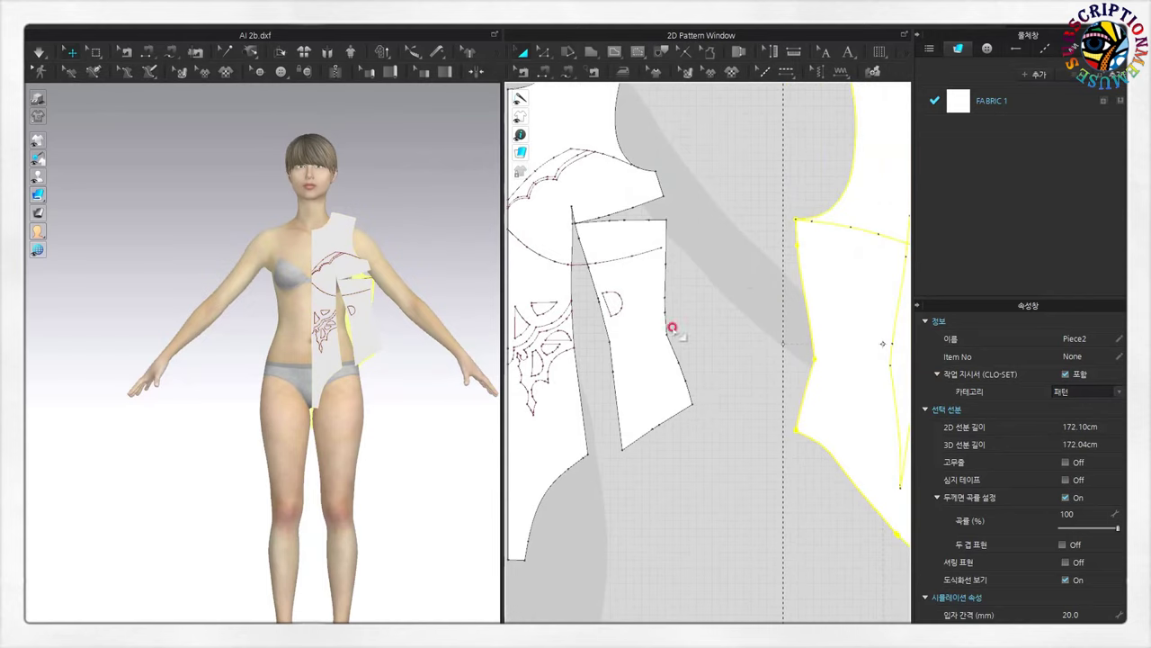
{"action": "scroll", "coordinate": [715, 298], "scroll_direction": "down", "scroll_amount": 2}
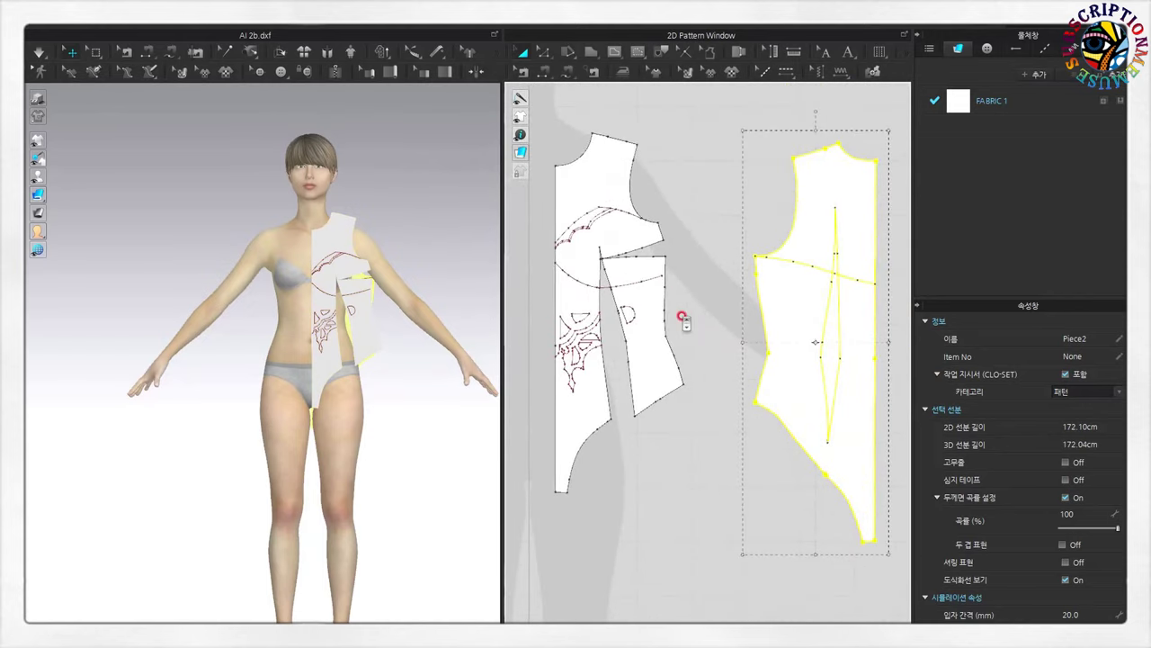
{"action": "left_click", "coordinate": [569, 72]}
{"action": "left_click", "coordinate": [598, 135]}
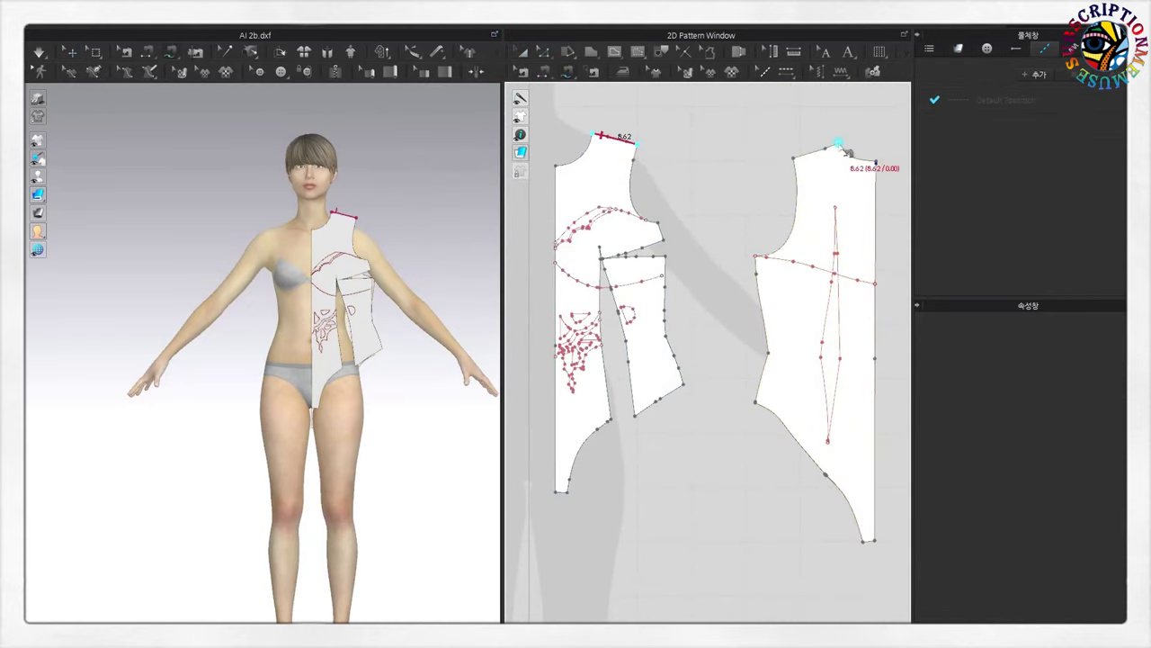
- Sew the front shoulder edge to the back piece's shoulder edge
{"action": "left_click", "coordinate": [790, 155]}
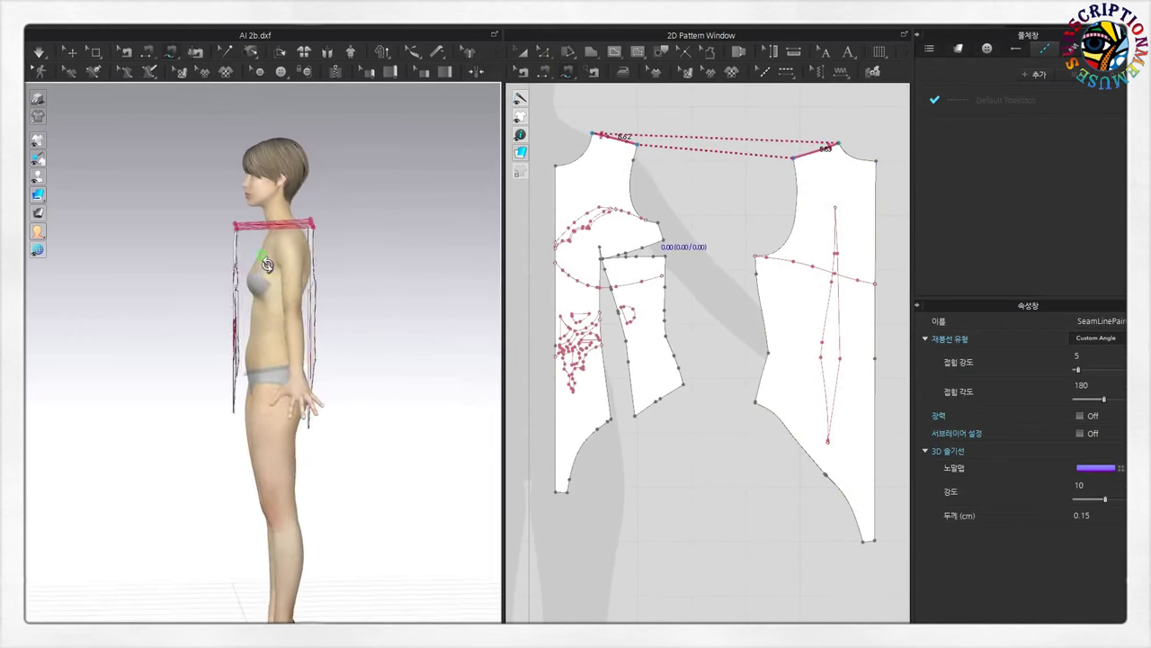
{"action": "scroll", "coordinate": [769, 338], "scroll_direction": "down", "scroll_amount": 1}
{"action": "scroll", "coordinate": [751, 319], "scroll_direction": "up", "scroll_amount": 1}
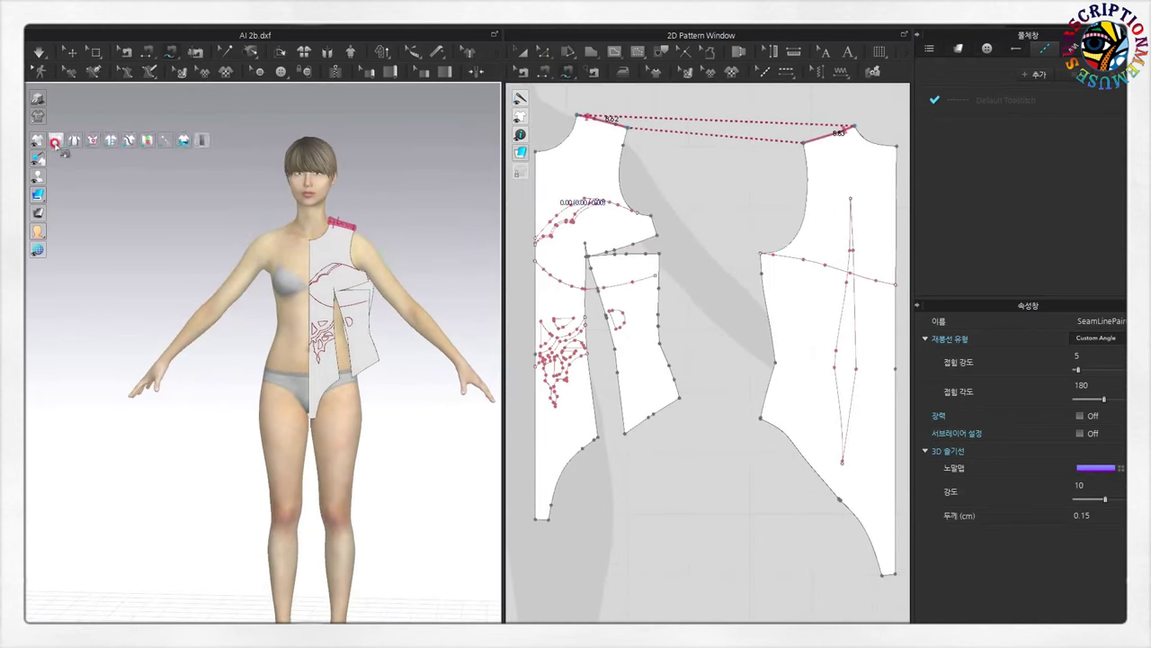
- Show arrangement points and place the back piece on a back arrangement point
{"action": "left_click", "coordinate": [75, 178]}
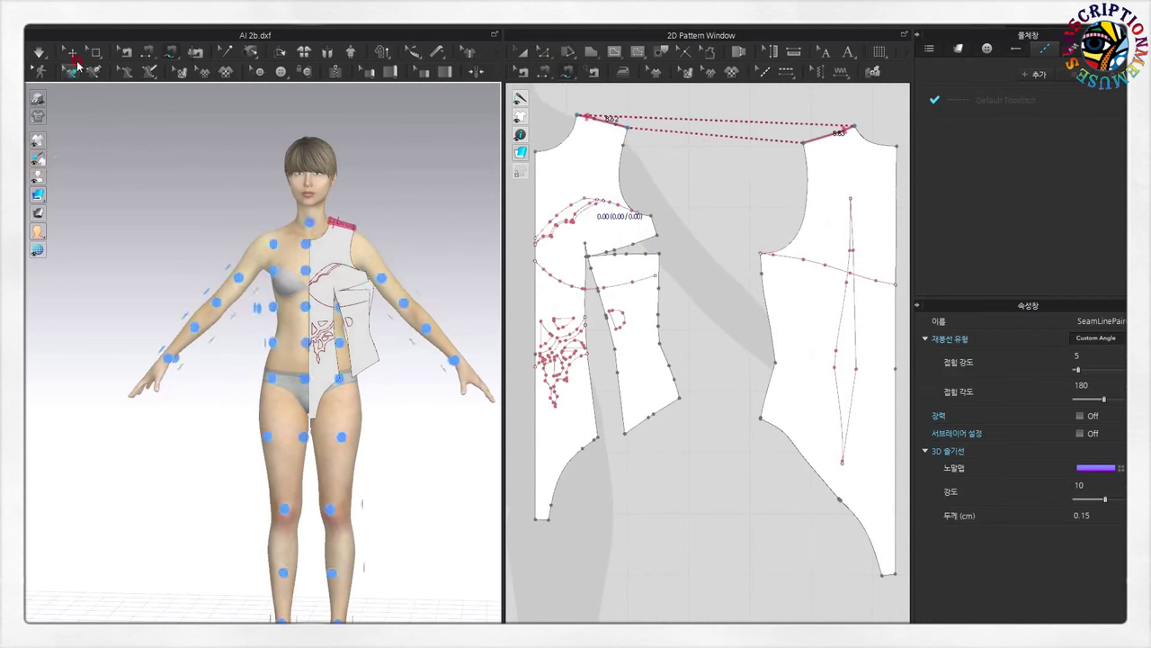
{"action": "left_click", "coordinate": [334, 310]}
{"action": "left_click", "coordinate": [336, 309]}
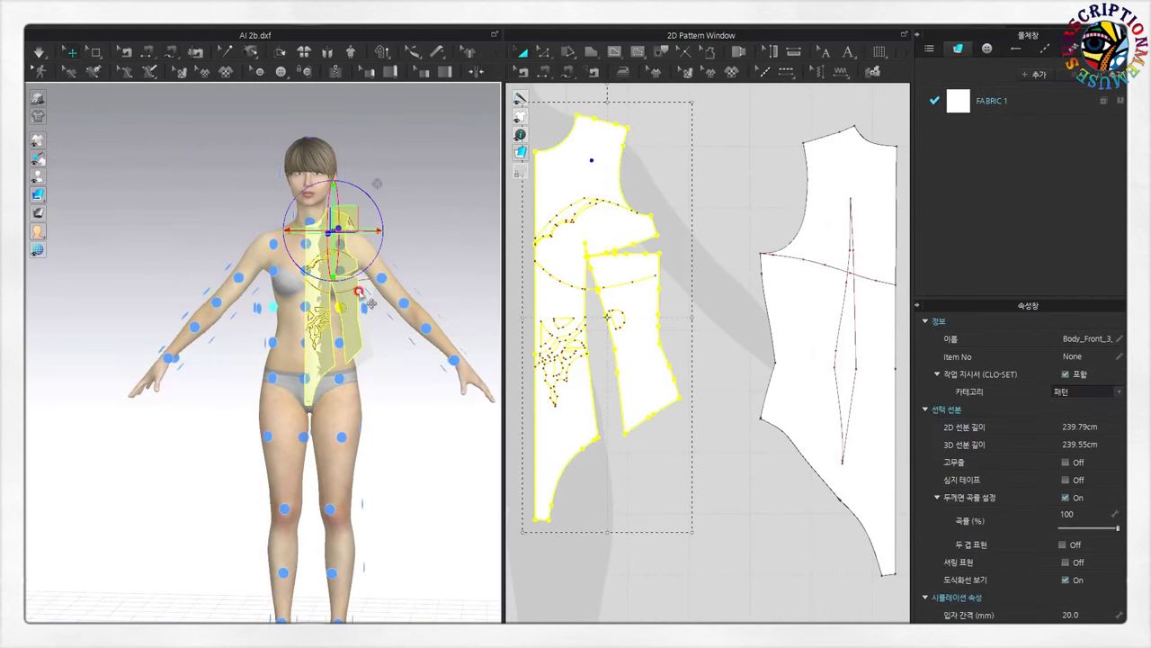
{"action": "mouse_move", "coordinate": [335, 310]}
{"action": "right_mouse_down"}
{"action": "mouse_move", "coordinate": [357, 300]}
{"action": "mouse_move", "coordinate": [263, 299]}
{"action": "right_mouse_up"}
{"action": "left_click", "coordinate": [263, 300]}
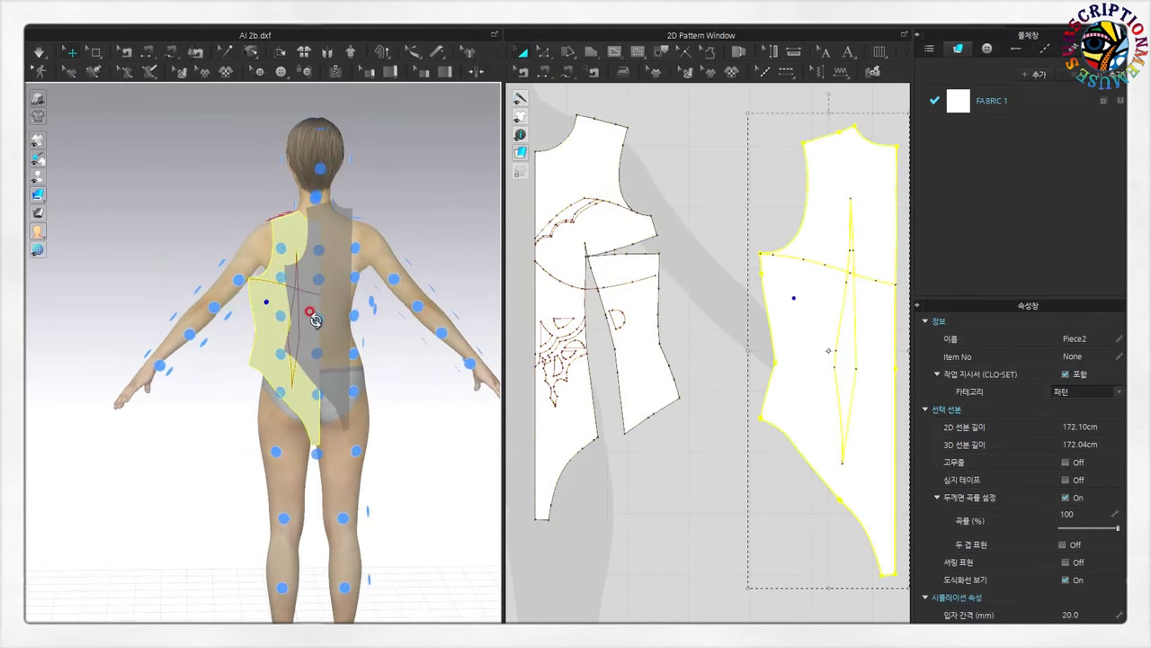
{"action": "left_click", "coordinate": [293, 329]}
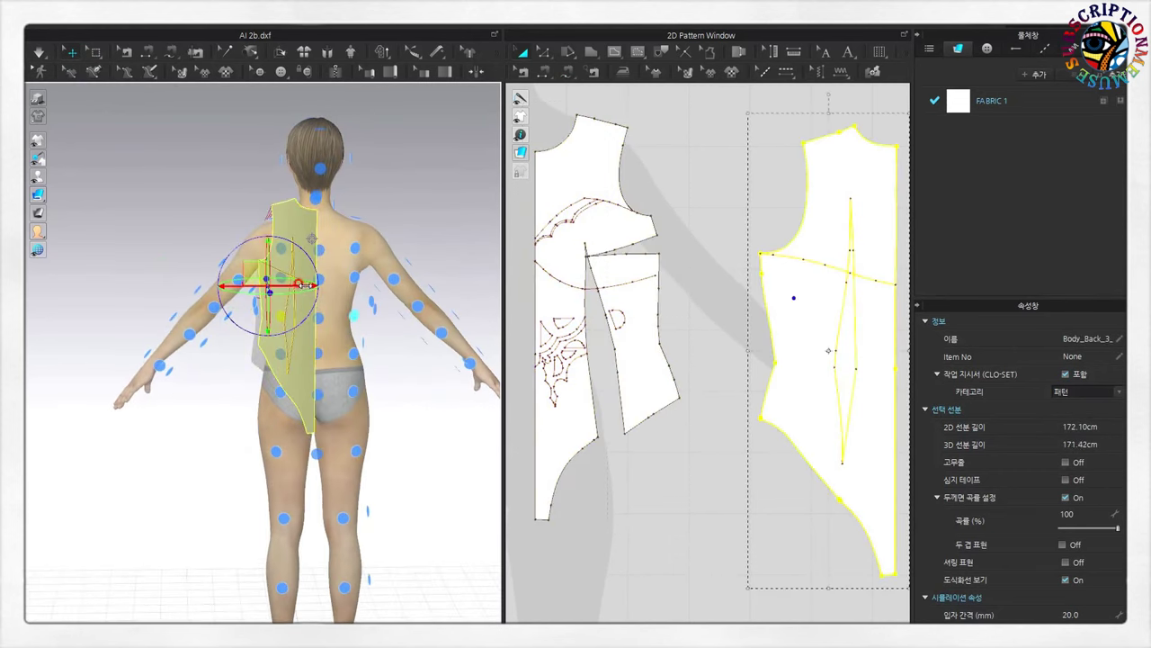
- Return to the front view and hide the arrangement points
{"action": "key", "text": "2"}
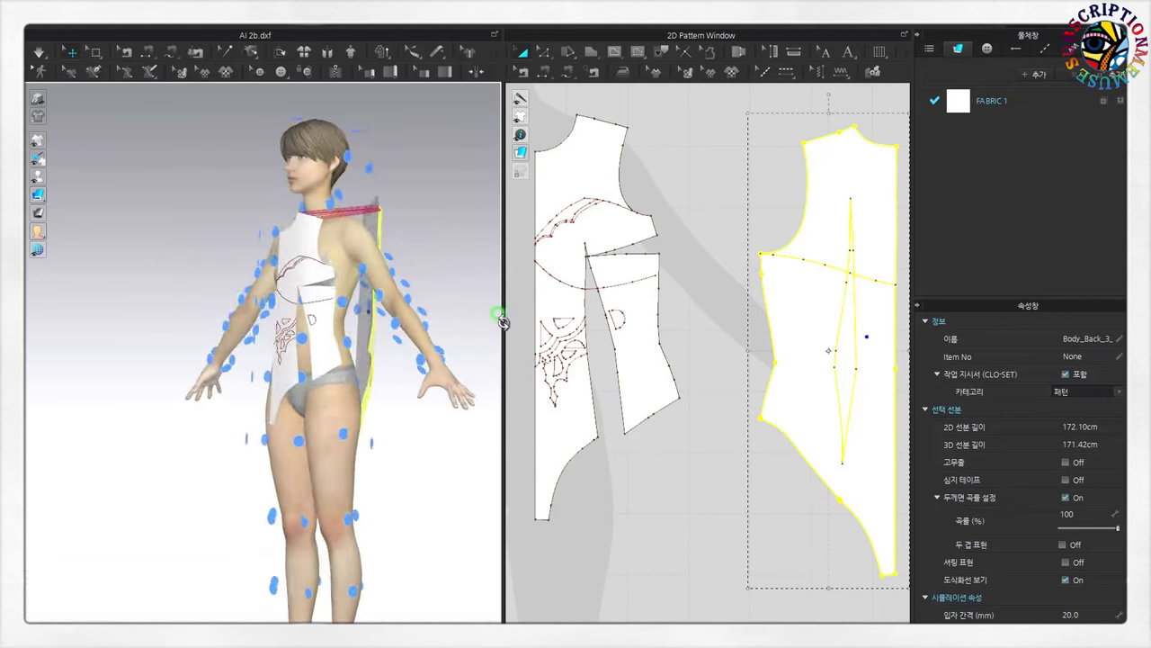
{"action": "left_click", "coordinate": [39, 144]}
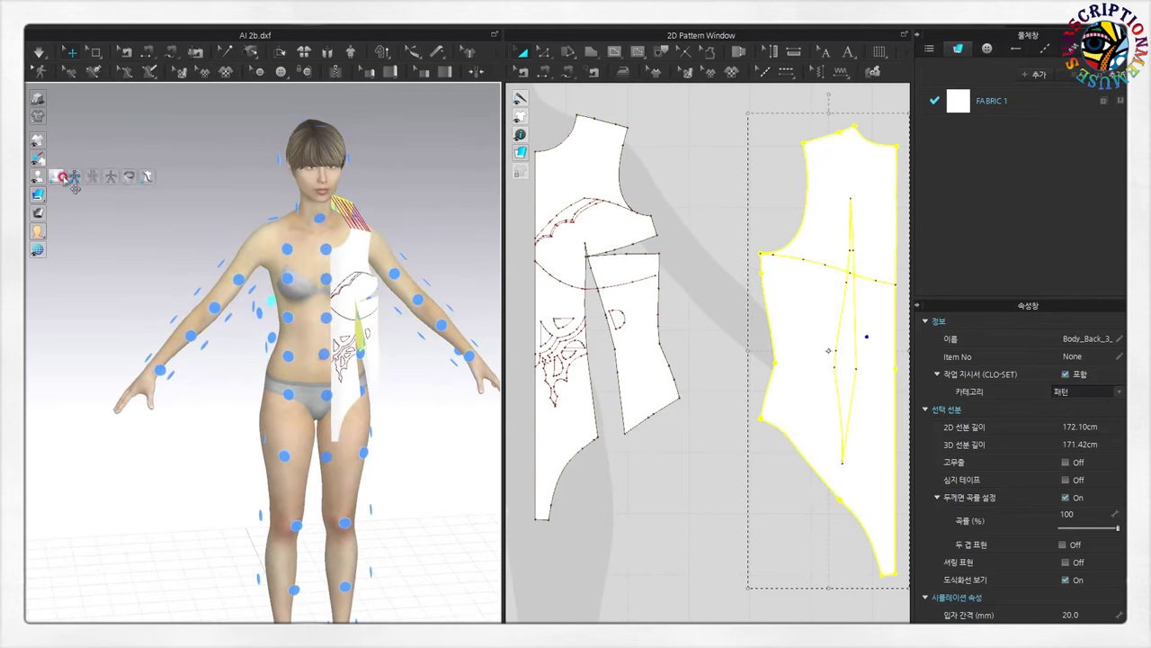
{"action": "left_click", "coordinate": [141, 174]}
{"action": "mouse_move", "coordinate": [141, 175]}
{"action": "right_mouse_down"}
{"action": "mouse_move", "coordinate": [465, 370]}
{"action": "mouse_move", "coordinate": [411, 330]}
{"action": "mouse_move", "coordinate": [380, 331]}
{"action": "mouse_move", "coordinate": [514, 380]}
{"action": "right_mouse_up"}
{"action": "scroll", "coordinate": [655, 381], "scroll_direction": "up", "scroll_amount": 3}
{"action": "scroll", "coordinate": [648, 365], "scroll_direction": "down", "scroll_amount": 5}
{"action": "scroll", "coordinate": [642, 376], "scroll_direction": "up", "scroll_amount": 2}
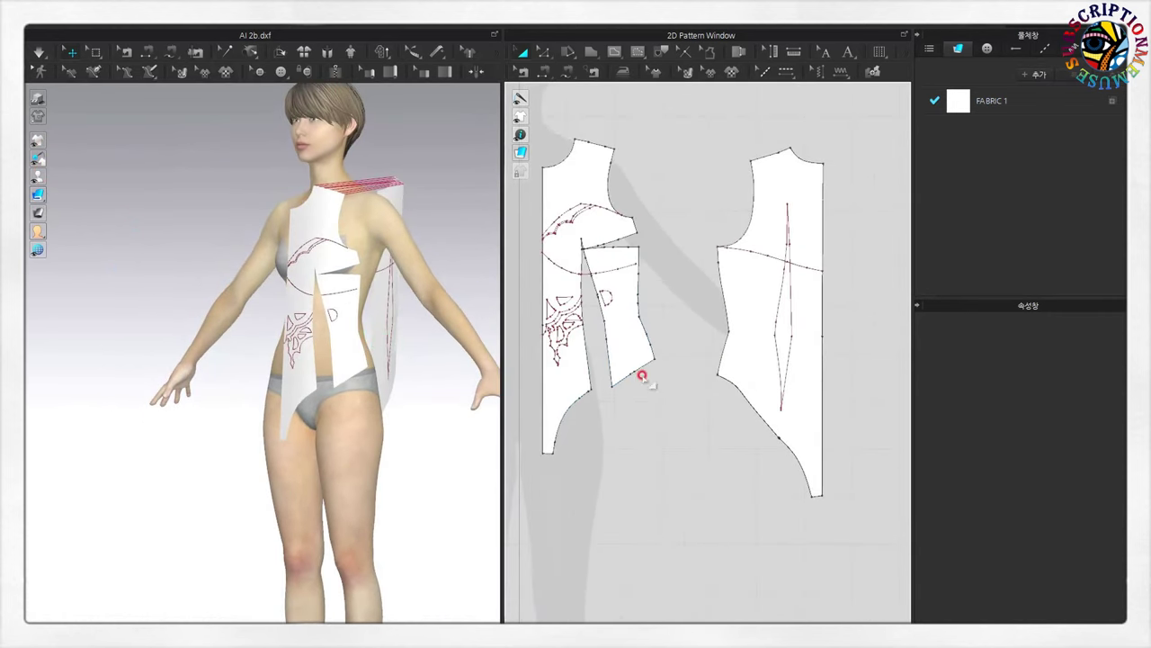
- With Free Sewing, sew the front panel's cut edges together
{"action": "left_click", "coordinate": [568, 76]}
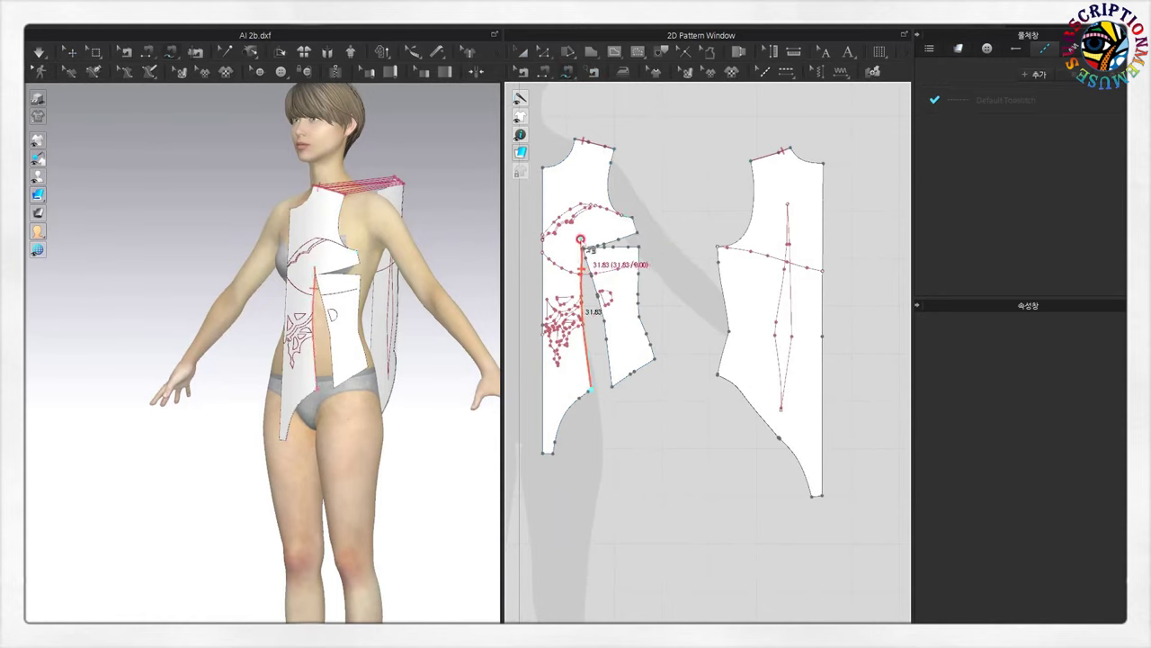
{"action": "left_click", "coordinate": [611, 385]}
{"action": "scroll", "coordinate": [612, 284], "scroll_direction": "up", "scroll_amount": 3}
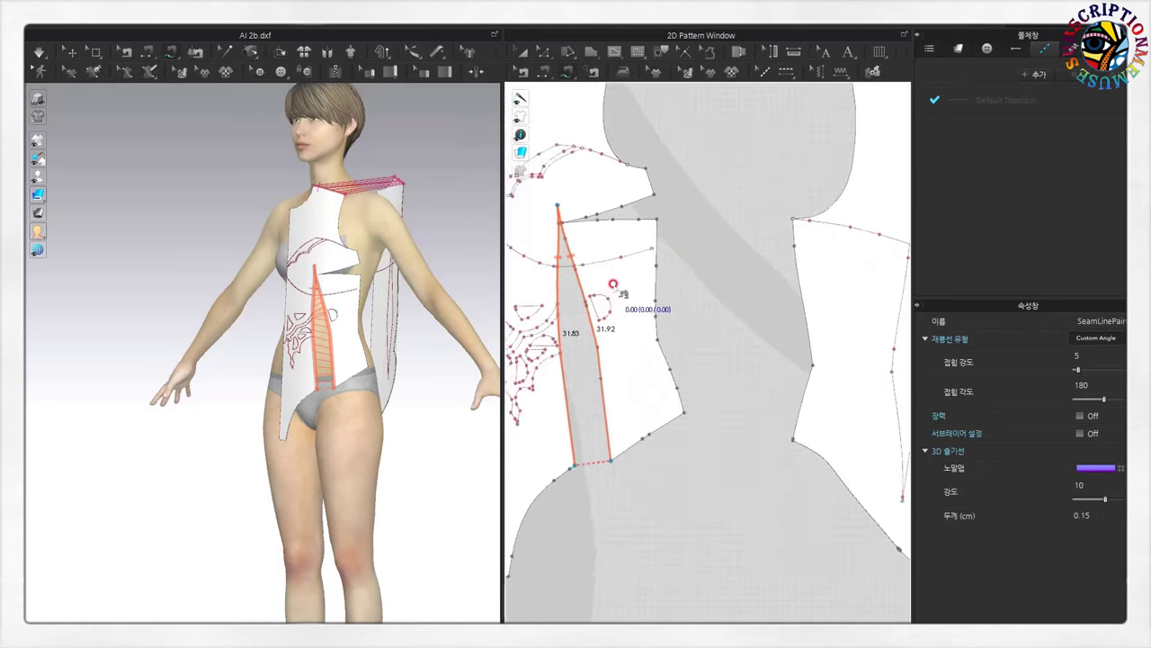
{"action": "left_click", "coordinate": [658, 193]}
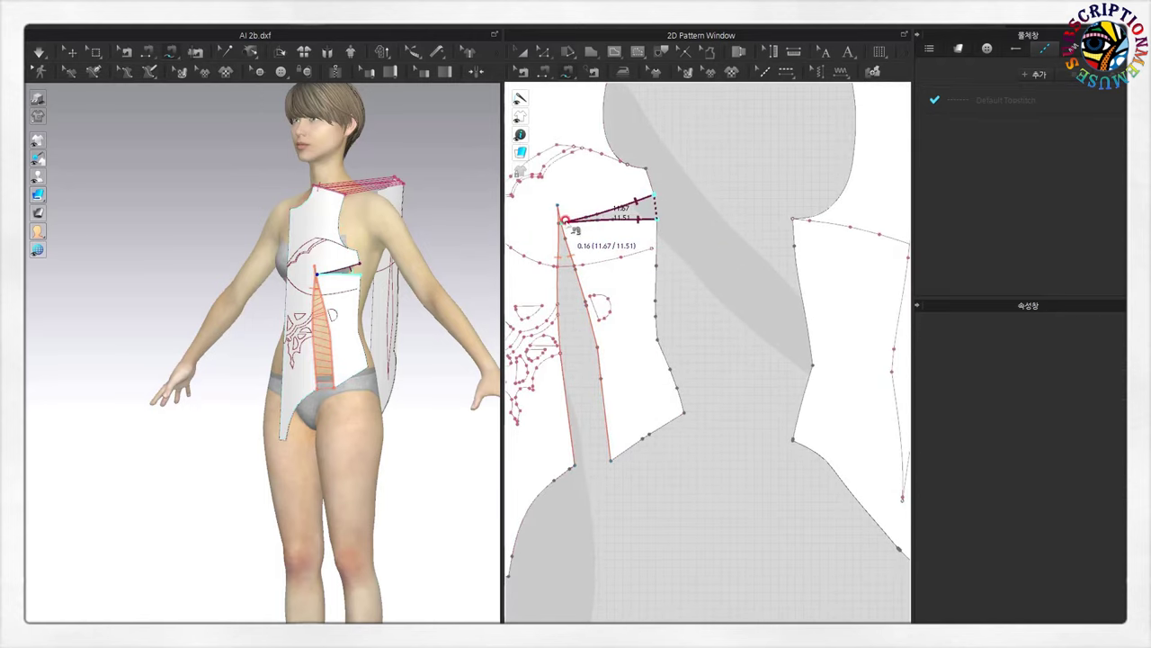
{"action": "left_click", "coordinate": [563, 221]}
{"action": "mouse_move", "coordinate": [680, 254]}
{"action": "middle_mouse_down"}
{"action": "mouse_move", "coordinate": [712, 267]}
{"action": "mouse_move", "coordinate": [808, 269]}
{"action": "middle_mouse_up"}
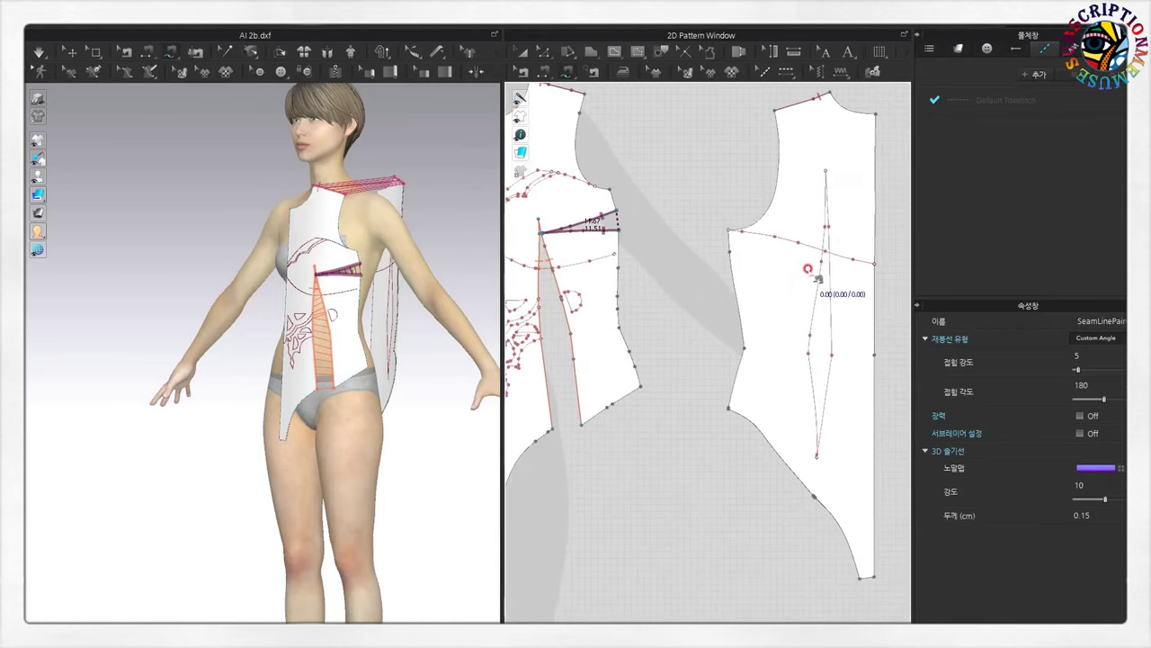
- Close the back dart and sew another seam segment on the front piece
{"action": "left_click", "coordinate": [826, 174]}
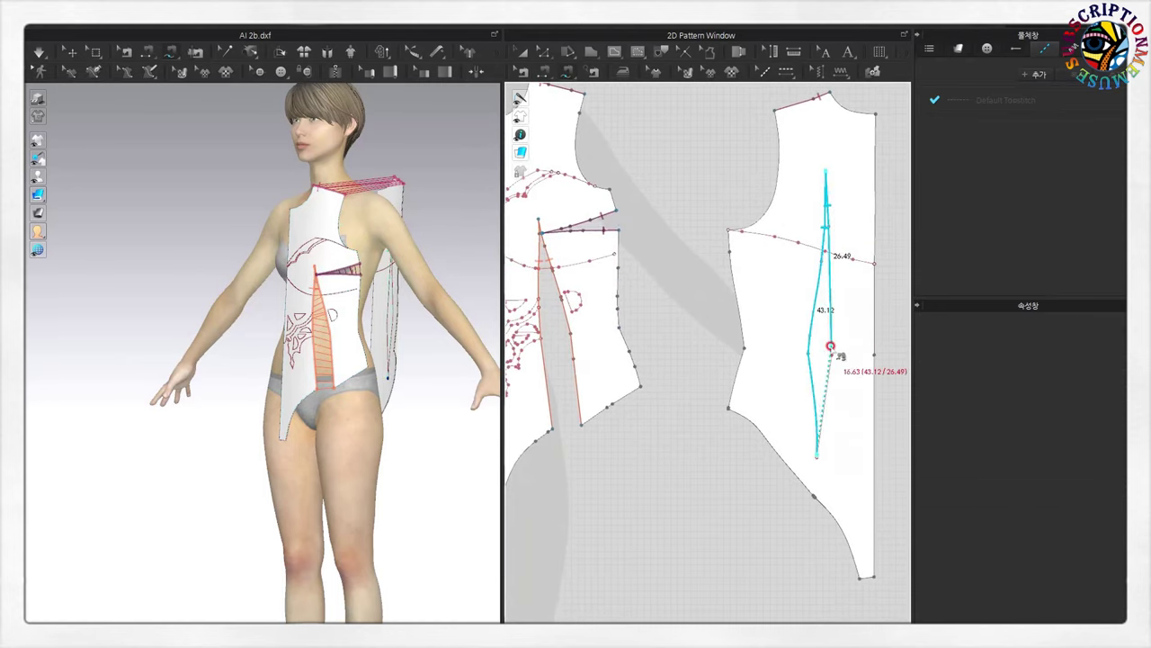
{"action": "left_click", "coordinate": [816, 453]}
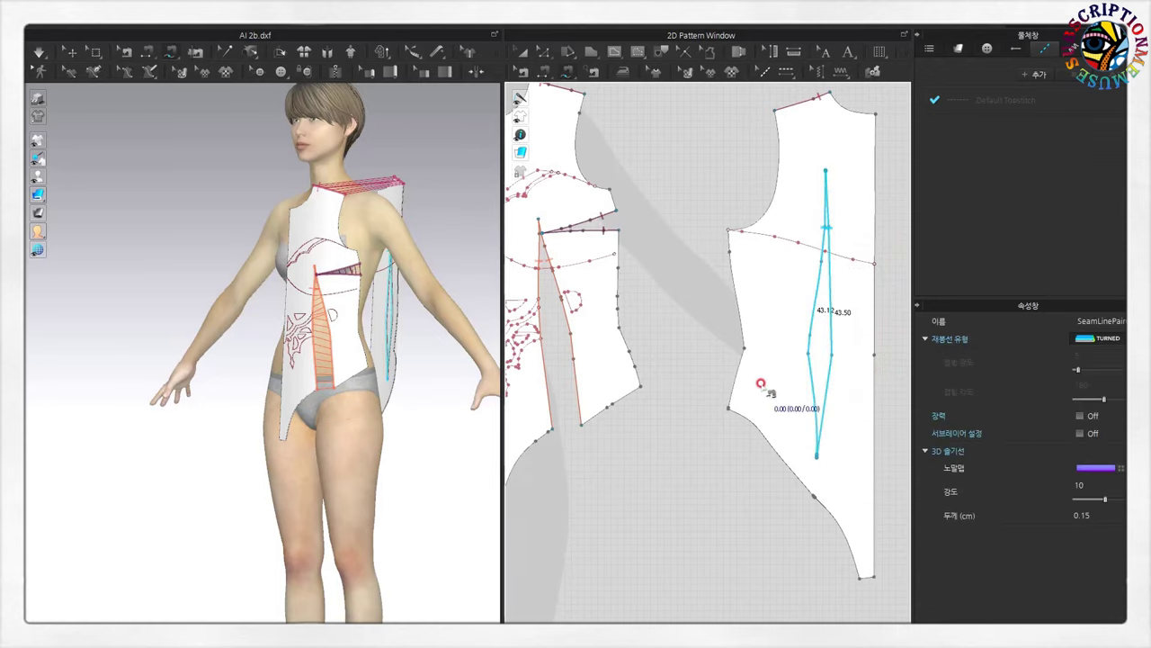
{"action": "scroll", "coordinate": [631, 309], "scroll_direction": "up", "scroll_amount": 2}
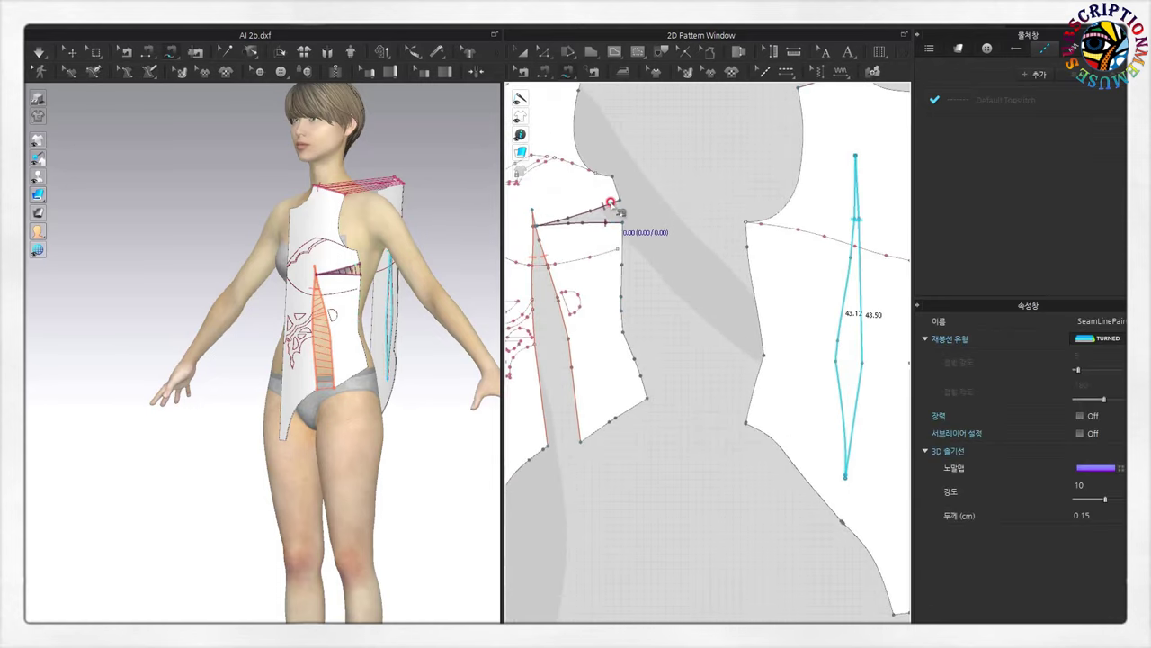
{"action": "left_click", "coordinate": [619, 181]}
{"action": "left_click", "coordinate": [751, 245]}
- Sew the 24.20 cm side seam from the front side panel to the back piece, then select both pieces
{"action": "left_click", "coordinate": [620, 222]}
{"action": "left_click", "coordinate": [750, 246]}
{"action": "left_click", "coordinate": [745, 423]}
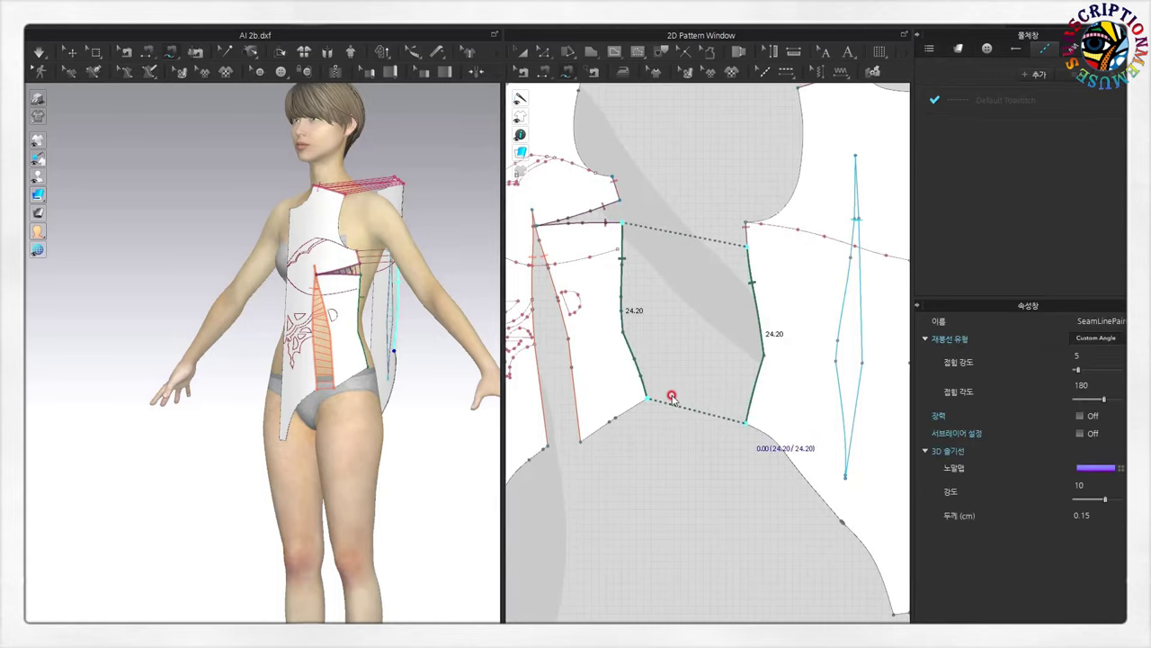
{"action": "scroll", "coordinate": [678, 452], "scroll_direction": "down", "scroll_amount": 5}
{"action": "scroll", "coordinate": [678, 452], "scroll_direction": "up", "scroll_amount": 3}
{"action": "right_click_drag", "start_coordinate": [414, 423], "coordinate": [475, 421]}
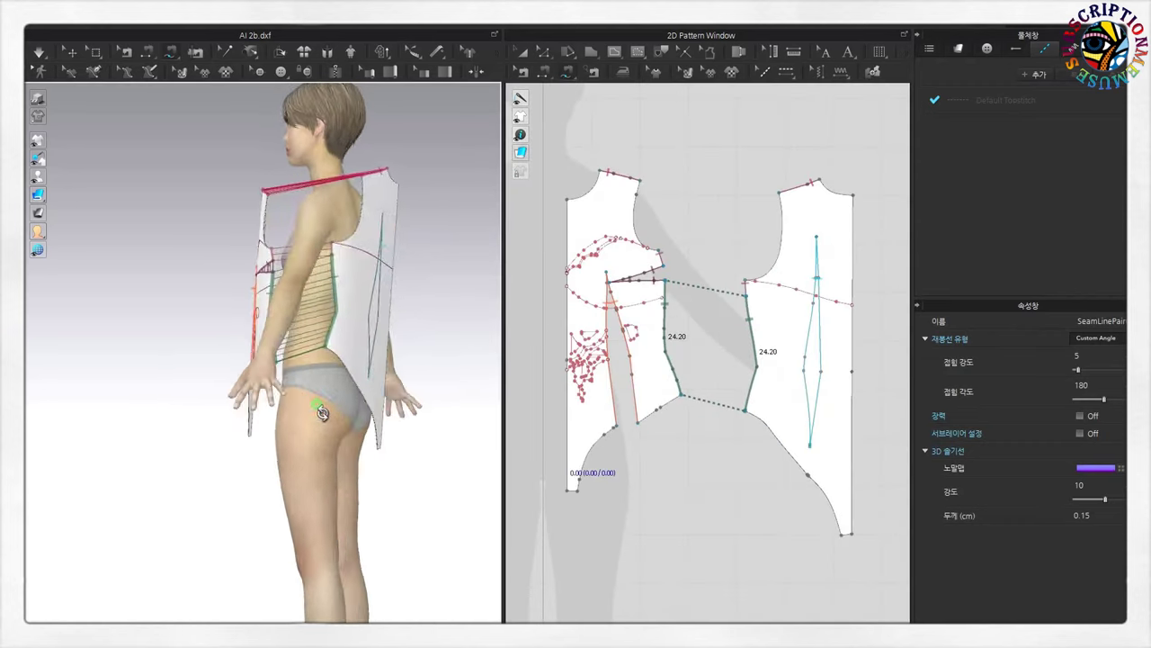
{"action": "scroll", "coordinate": [709, 245], "scroll_direction": "down", "scroll_amount": 2}
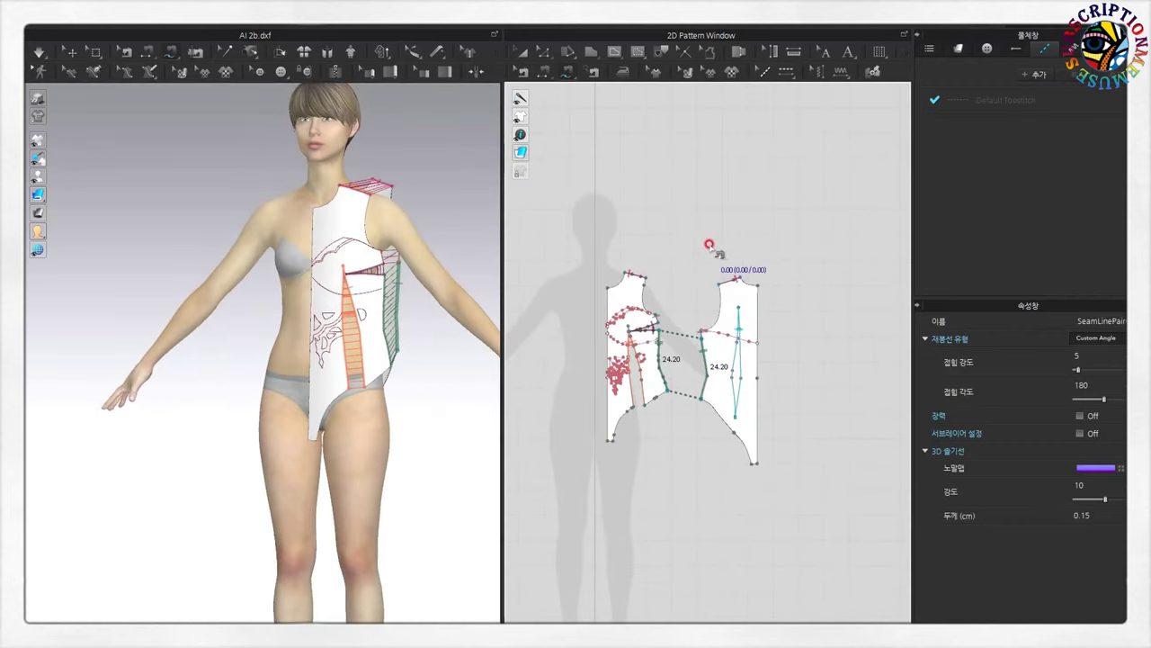
{"action": "left_click", "coordinate": [543, 57]}
{"action": "left_click_drag", "start_coordinate": [807, 232], "coordinate": [596, 463]}
- Clone both pieces as Symmetric (Pattern & Sewing Lines) and place the mirrored copy on the left
{"action": "right_click", "coordinate": [620, 301]}
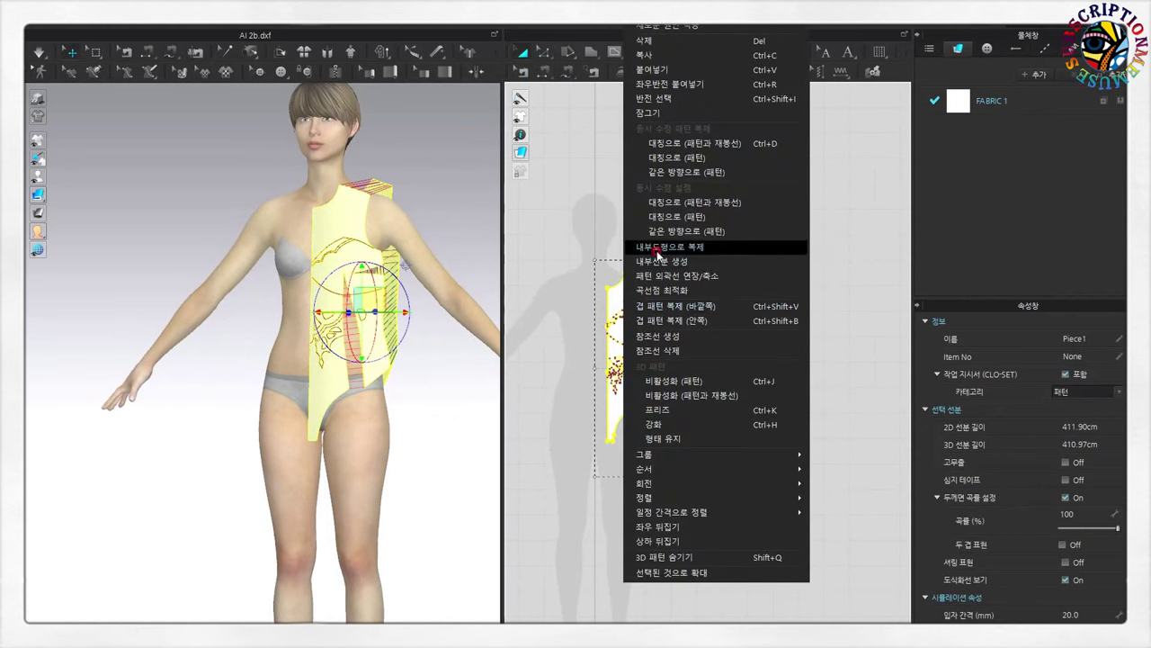
{"action": "left_click", "coordinate": [702, 143]}
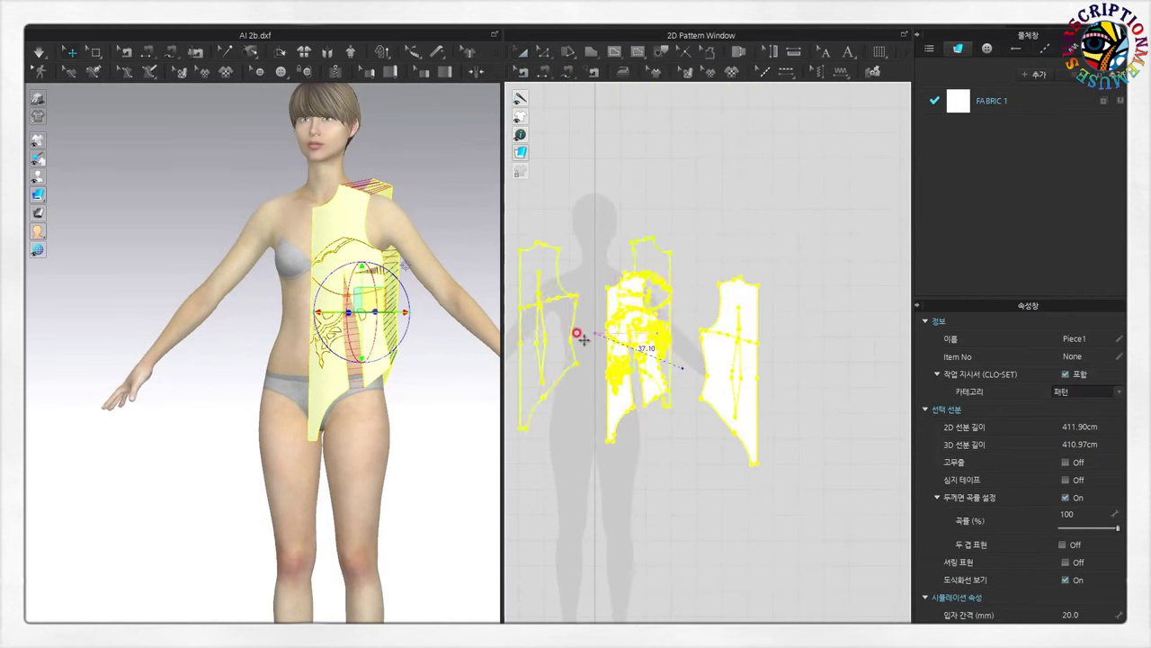
{"action": "left_click", "coordinate": [511, 365]}
{"action": "scroll", "coordinate": [537, 406], "scroll_direction": "up", "scroll_amount": 2}
{"action": "scroll", "coordinate": [576, 554], "scroll_direction": "down", "scroll_amount": 2}
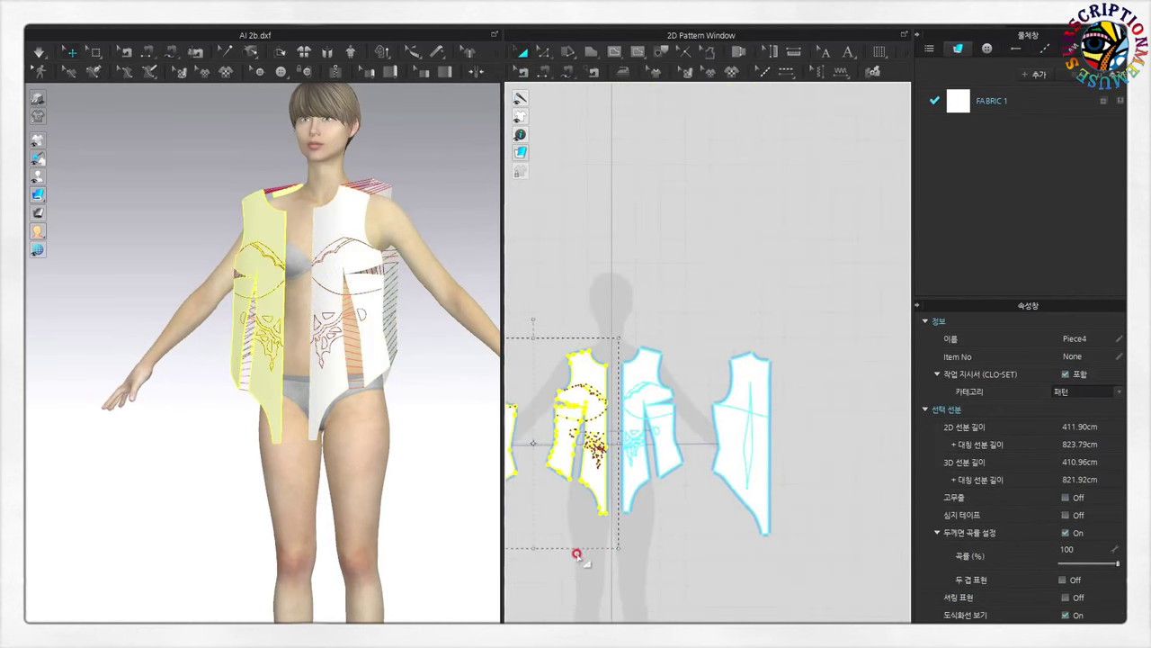
{"action": "right_click_drag", "start_coordinate": [316, 381], "coordinate": [504, 378]}
{"action": "scroll", "coordinate": [621, 449], "scroll_direction": "down", "scroll_amount": 3}
{"action": "scroll", "coordinate": [663, 438], "scroll_direction": "up", "scroll_amount": 3}
{"action": "scroll", "coordinate": [663, 437], "scroll_direction": "up", "scroll_amount": 2}
{"action": "mouse_move", "coordinate": [450, 423]}
{"action": "right_mouse_down"}
{"action": "mouse_move", "coordinate": [381, 429]}
{"action": "mouse_move", "coordinate": [268, 413]}
{"action": "right_mouse_up"}
{"action": "scroll", "coordinate": [686, 440], "scroll_direction": "up", "scroll_amount": 2}
{"action": "left_click", "coordinate": [598, 270]}
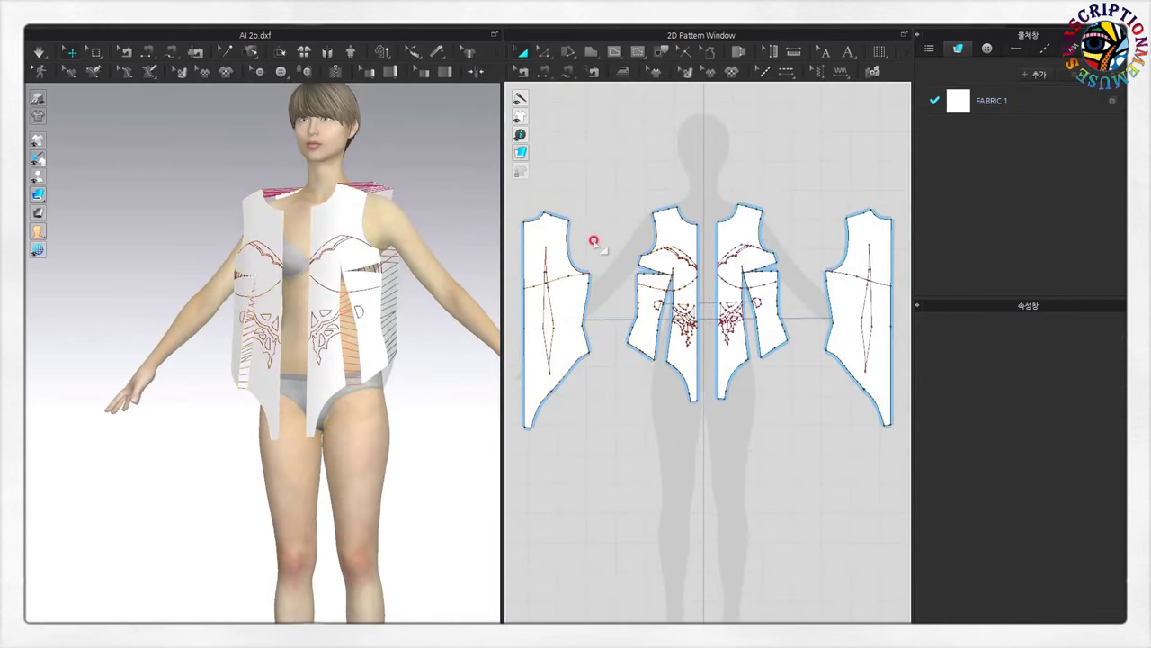
{"action": "left_click", "coordinate": [568, 77]}
- Sew the centre-front edges together and the left and right side seams
{"action": "left_click", "coordinate": [698, 231]}
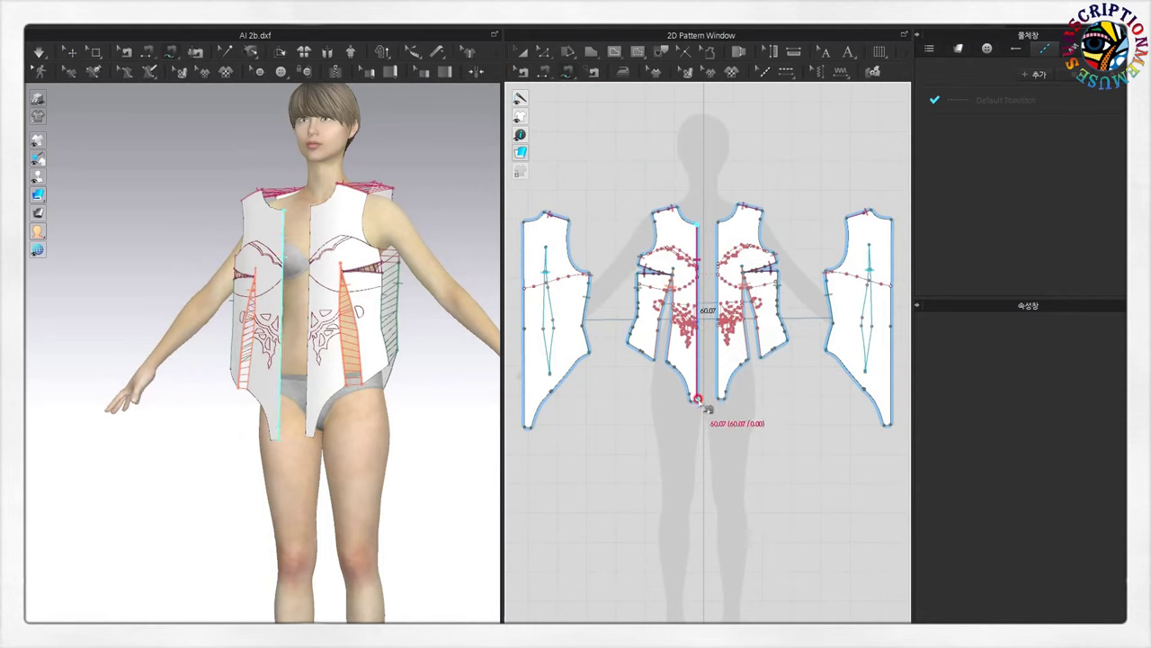
{"action": "left_click", "coordinate": [720, 393]}
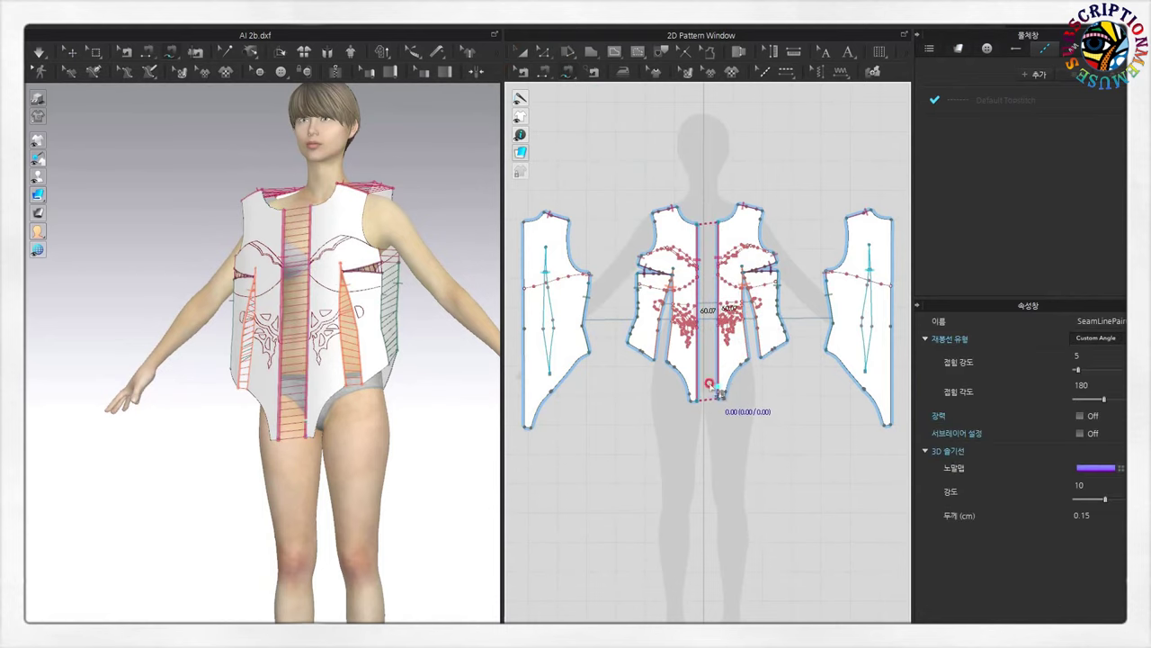
{"action": "left_click", "coordinate": [527, 428]}
{"action": "scroll", "coordinate": [771, 409], "scroll_direction": "down", "scroll_amount": 2}
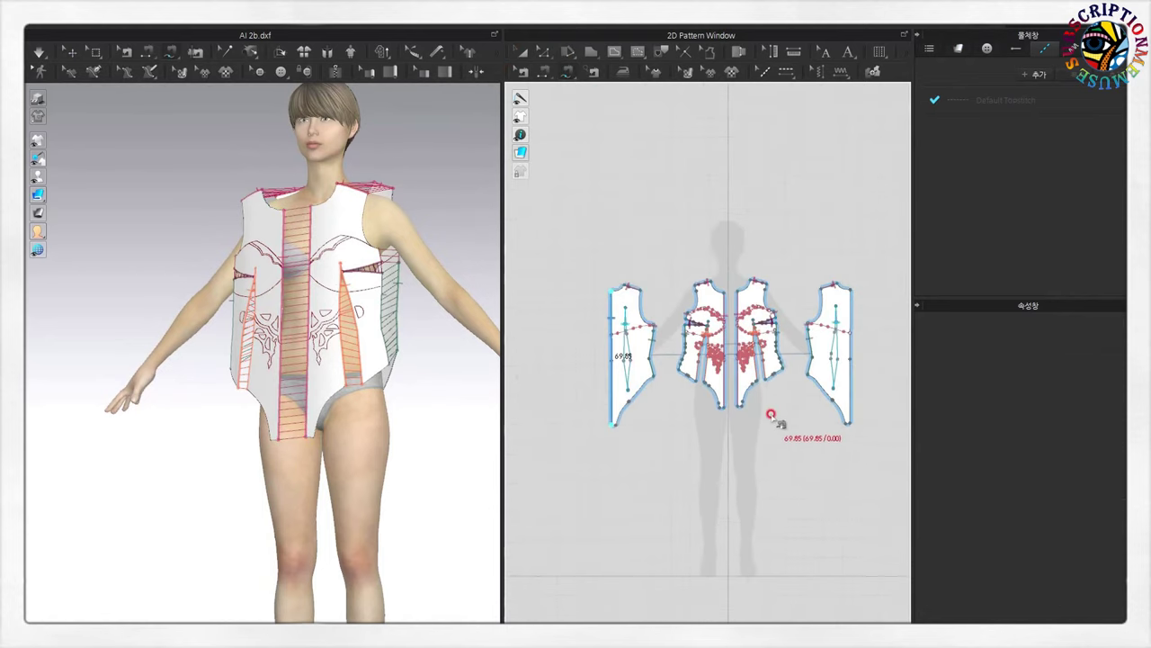
{"action": "scroll", "coordinate": [771, 409], "scroll_direction": "down", "scroll_amount": 1}
{"action": "left_click", "coordinate": [771, 428]}
{"action": "scroll", "coordinate": [747, 440], "scroll_direction": "up", "scroll_amount": 1}
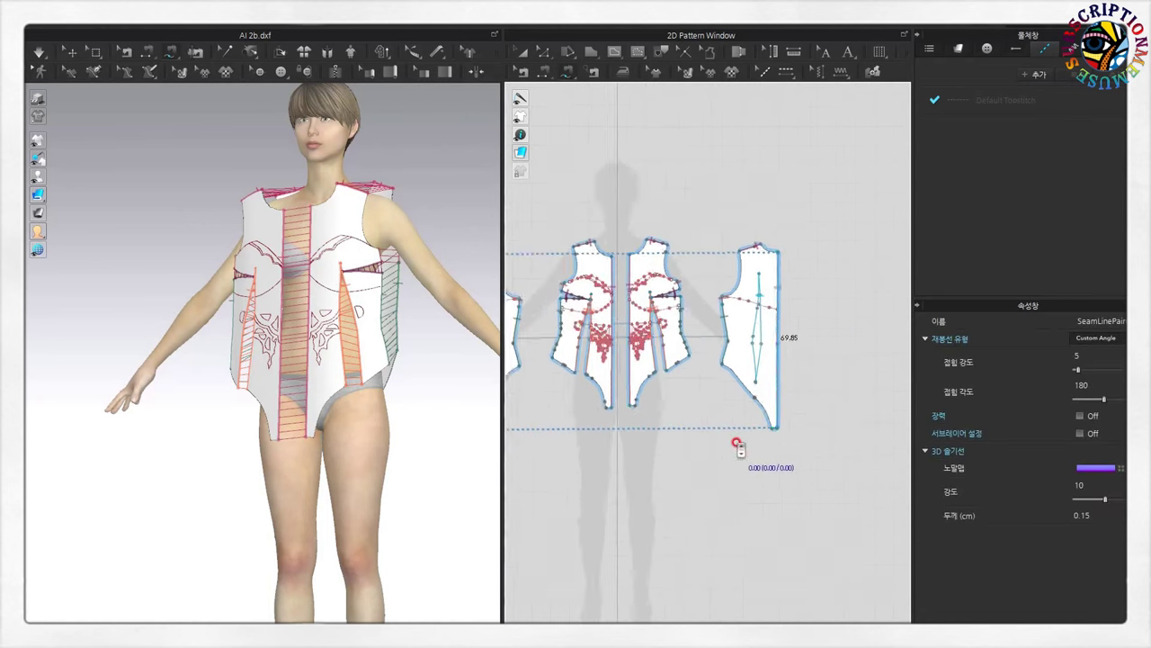
{"action": "scroll", "coordinate": [648, 438], "scroll_direction": "up", "scroll_amount": 2}
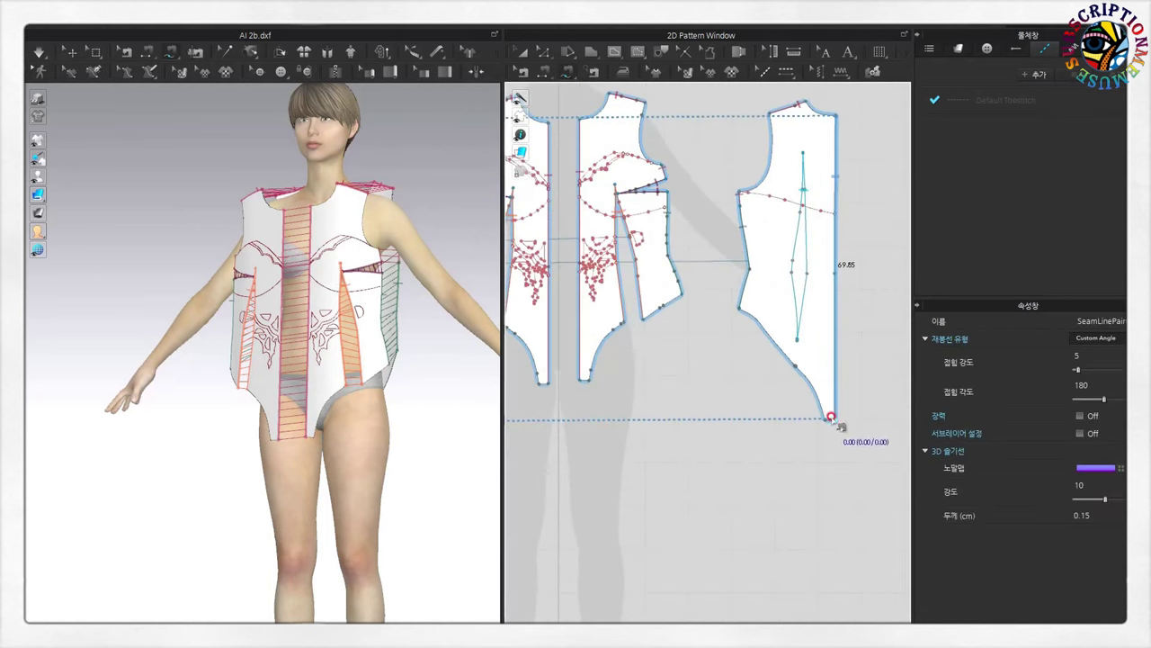
- Sew the crotch edges together and enlarge the 3D window with F5
{"action": "left_click", "coordinate": [520, 56]}
{"action": "left_click", "coordinate": [615, 310]}
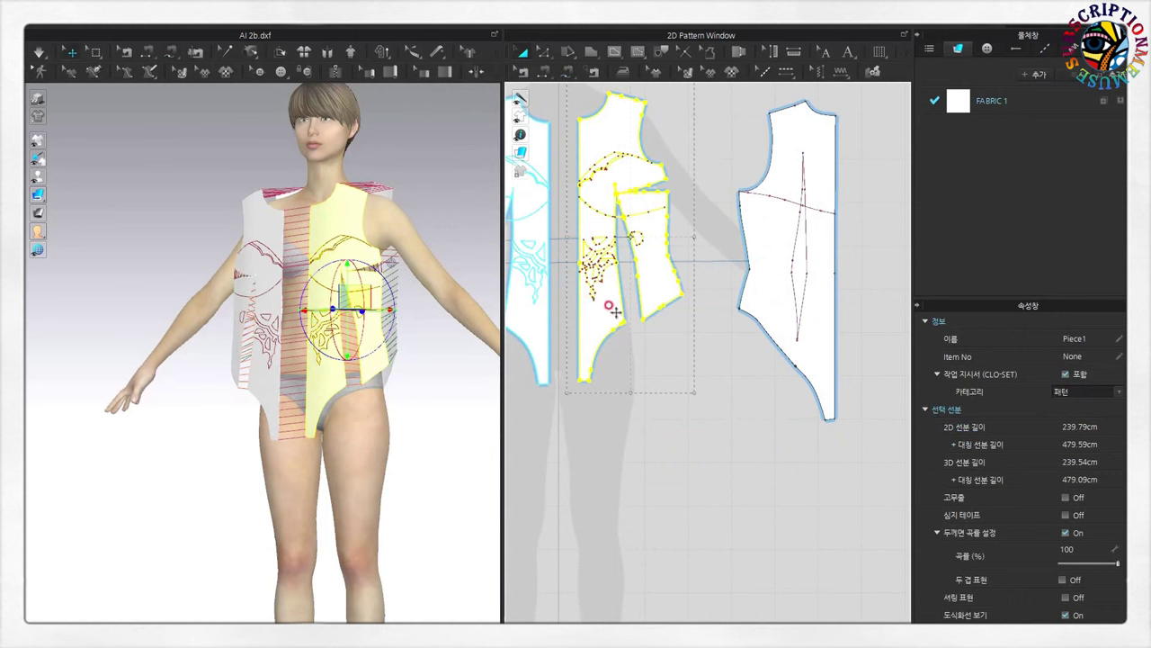
{"action": "left_click", "coordinate": [761, 302]}
{"action": "left_click", "coordinate": [567, 72]}
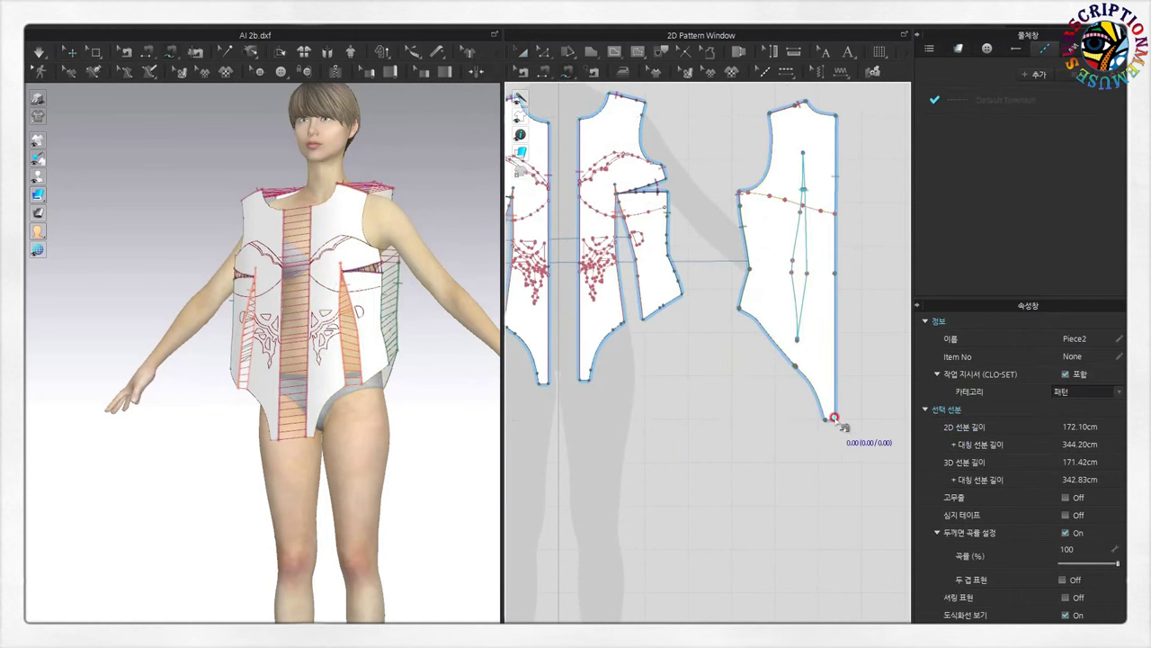
{"action": "left_click", "coordinate": [585, 378]}
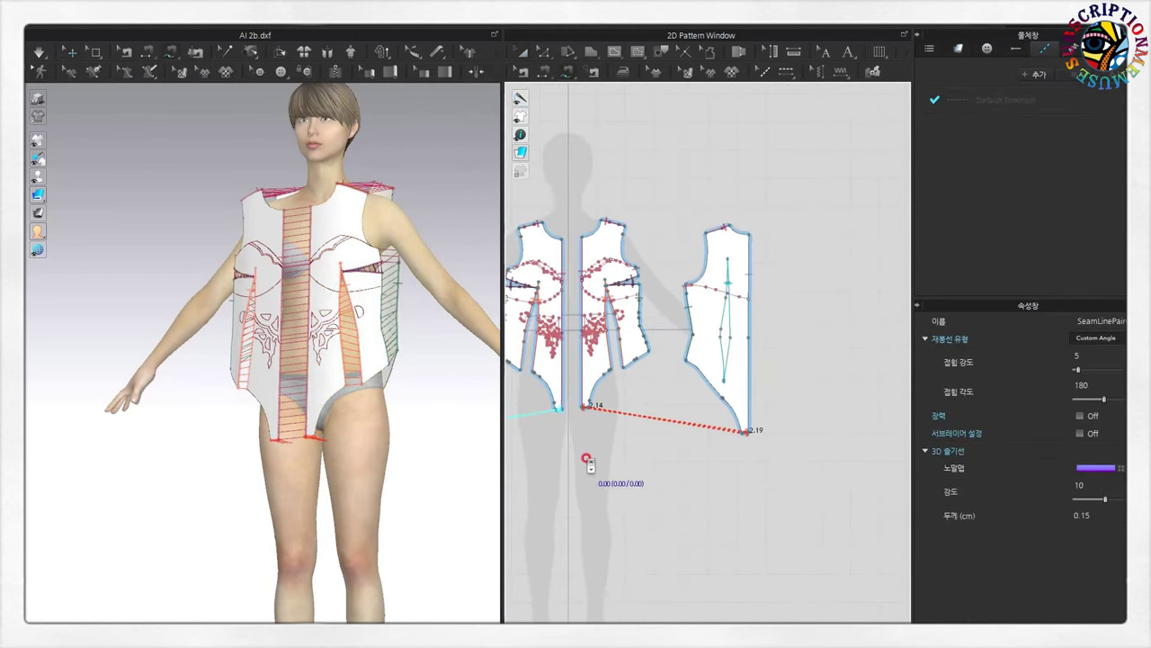
{"action": "scroll", "coordinate": [585, 462], "scroll_direction": "down", "scroll_amount": 3}
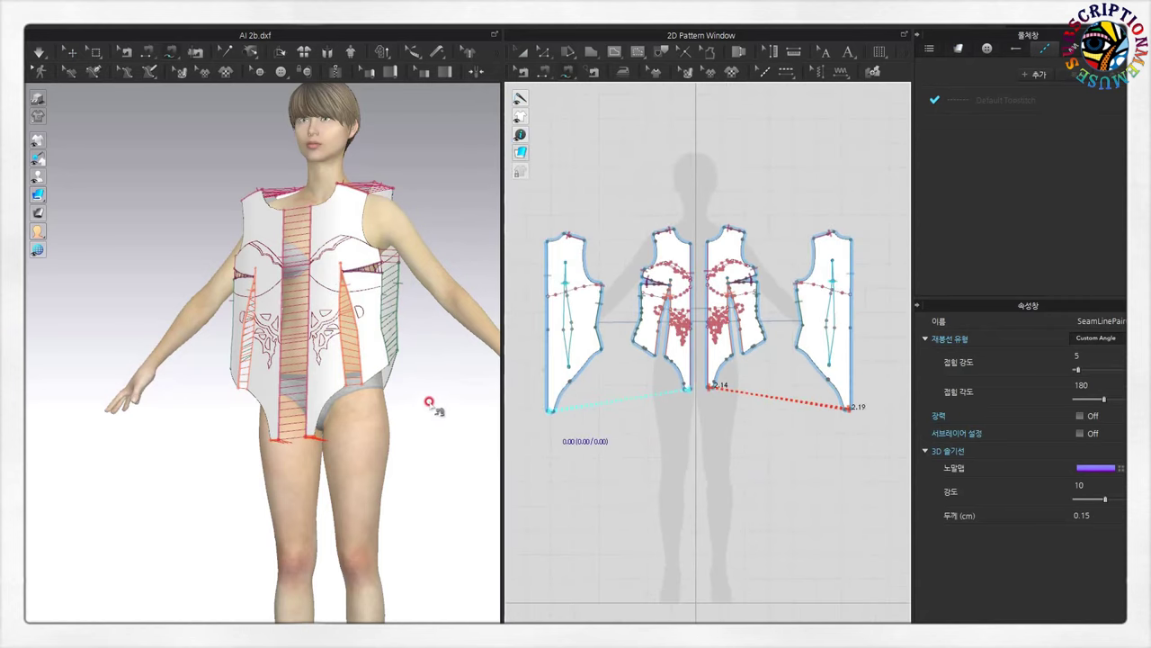
{"action": "right_click_drag", "start_coordinate": [430, 402], "coordinate": [469, 385]}
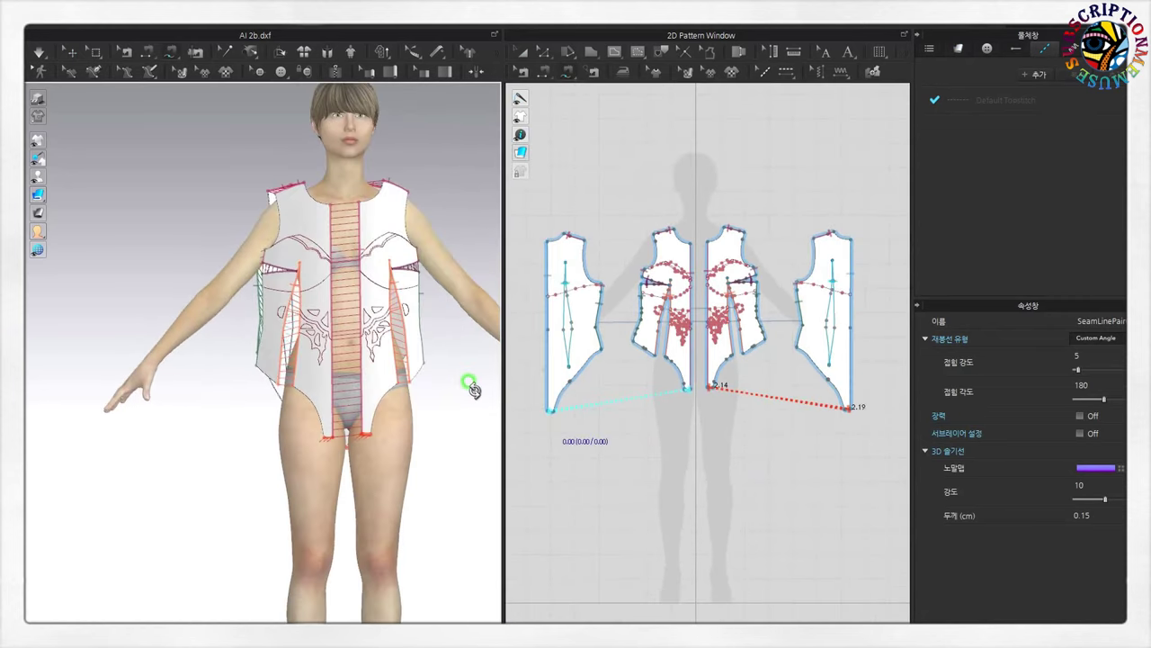
{"action": "scroll", "coordinate": [688, 409], "scroll_direction": "up", "scroll_amount": 2}
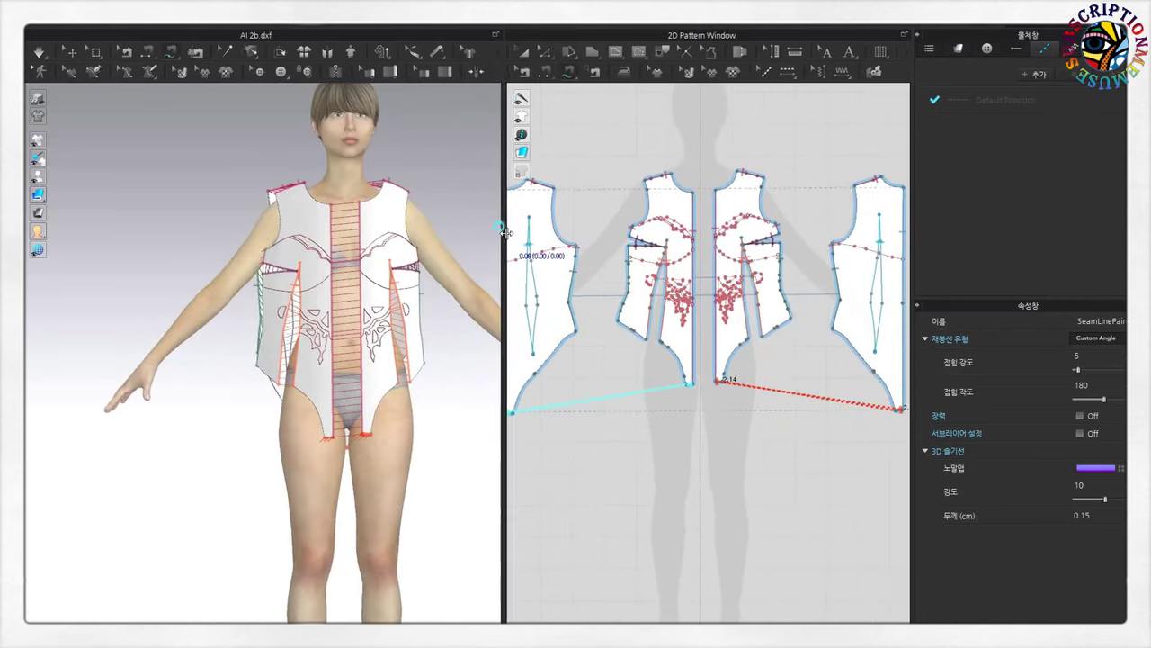
{"action": "key", "text": "F5"}
{"action": "left_click", "coordinate": [40, 55]}
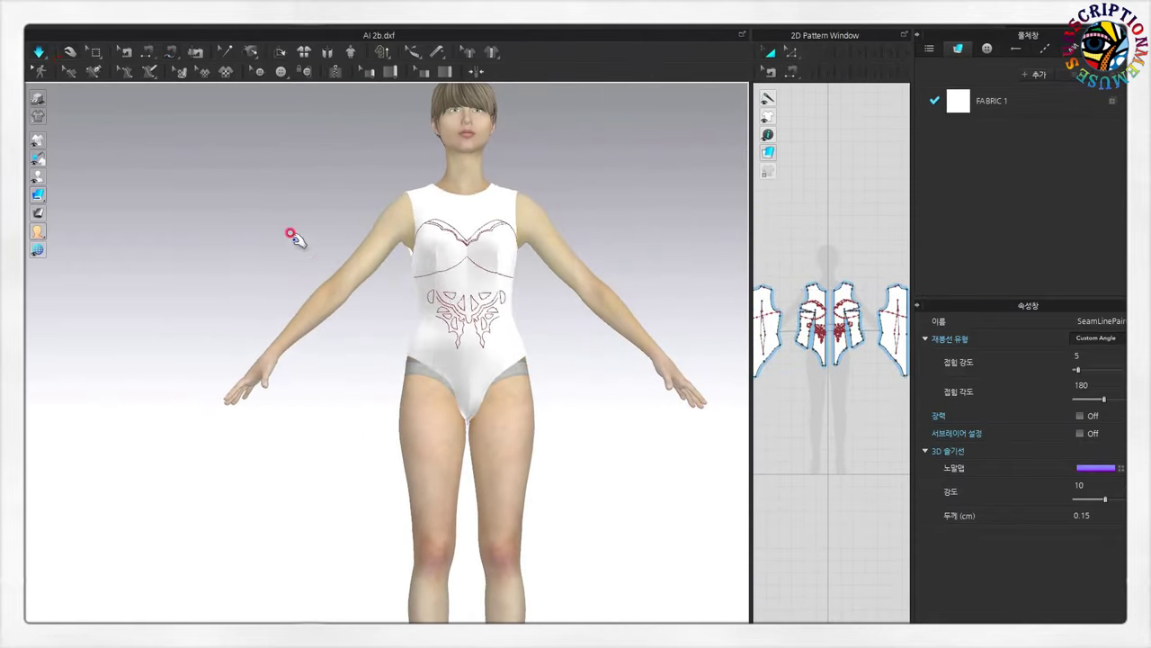
- Turn to the avatar's back and display the seams joining the back pieces
{"action": "right_click_drag", "start_coordinate": [311, 252], "coordinate": [131, 309]}
{"action": "scroll", "coordinate": [596, 334], "scroll_direction": "up", "scroll_amount": 2}
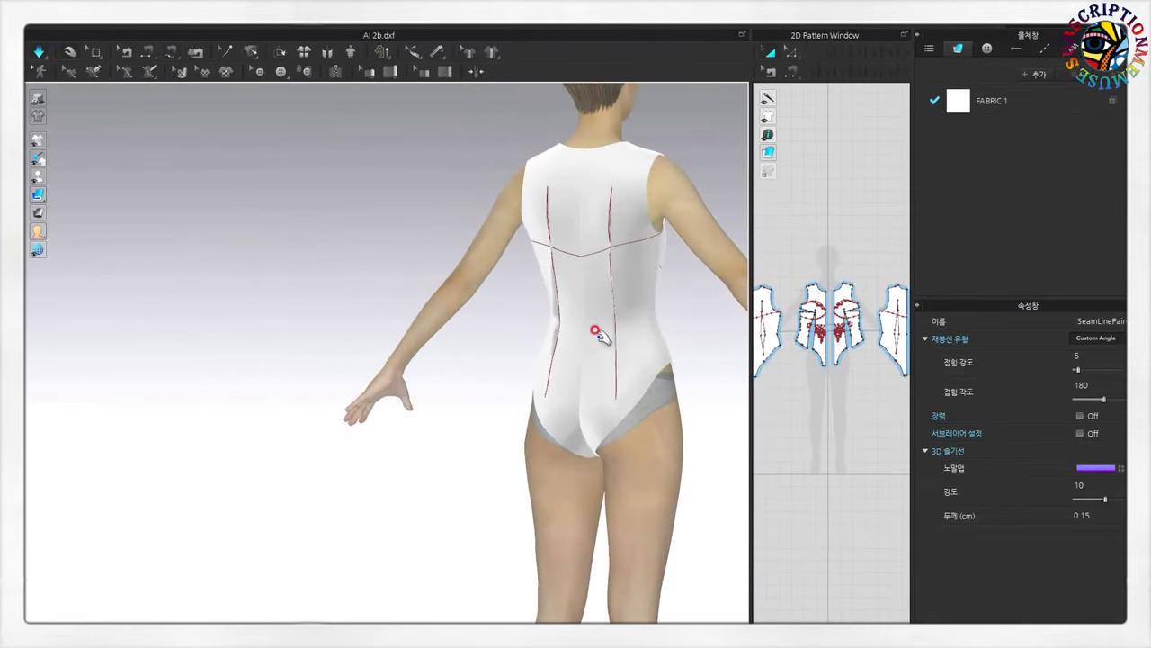
{"action": "scroll", "coordinate": [527, 359], "scroll_direction": "up", "scroll_amount": 2}
{"action": "scroll", "coordinate": [489, 372], "scroll_direction": "up", "scroll_amount": 2}
{"action": "scroll", "coordinate": [491, 382], "scroll_direction": "up", "scroll_amount": 2}
{"action": "scroll", "coordinate": [468, 364], "scroll_direction": "up", "scroll_amount": 2}
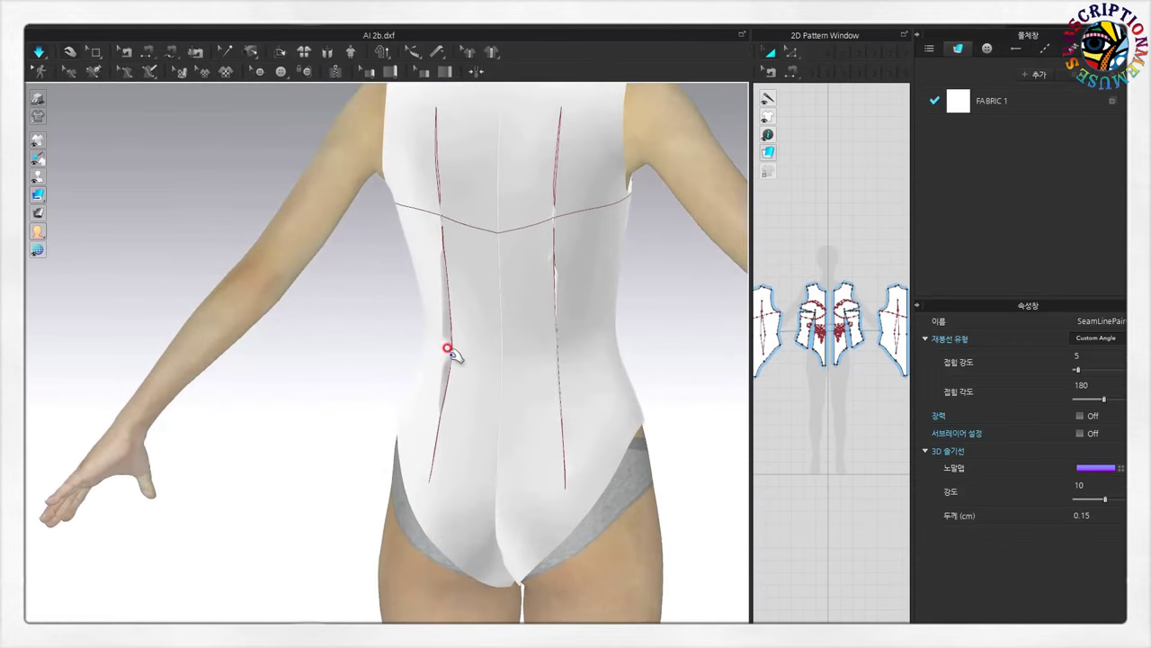
{"action": "left_click", "coordinate": [448, 350]}
{"action": "scroll", "coordinate": [536, 377], "scroll_direction": "up", "scroll_amount": 2}
{"action": "scroll", "coordinate": [530, 351], "scroll_direction": "up", "scroll_amount": 2}
{"action": "left_click", "coordinate": [36, 70]}
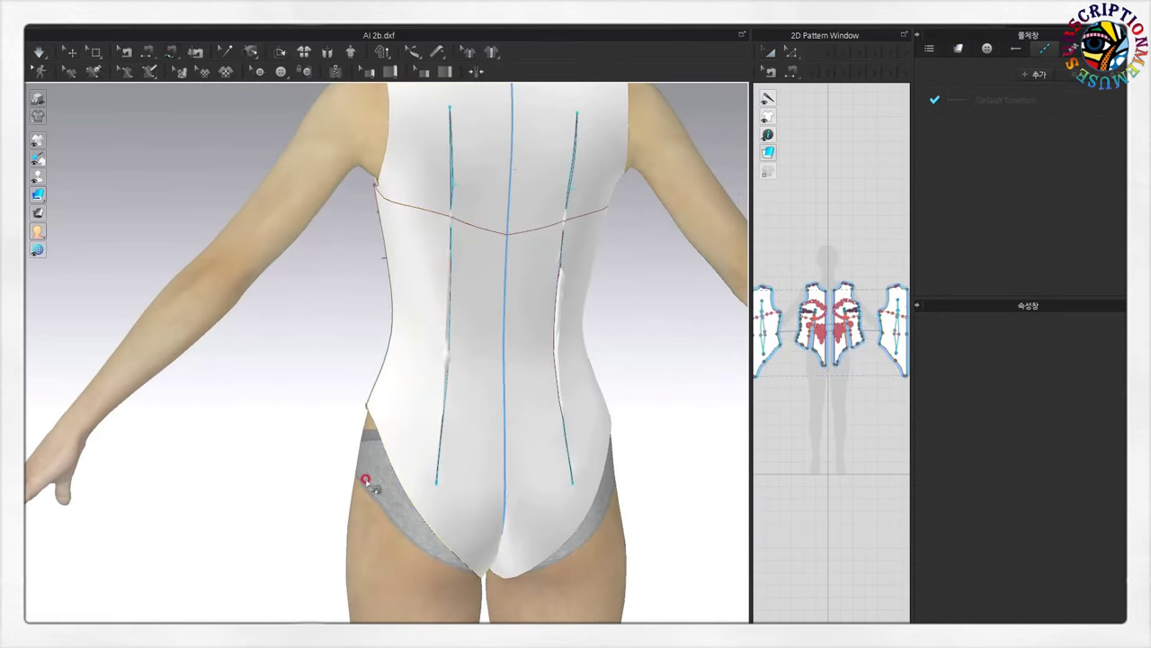
{"action": "key", "text": "q"}
{"action": "left_click", "coordinate": [441, 334]}
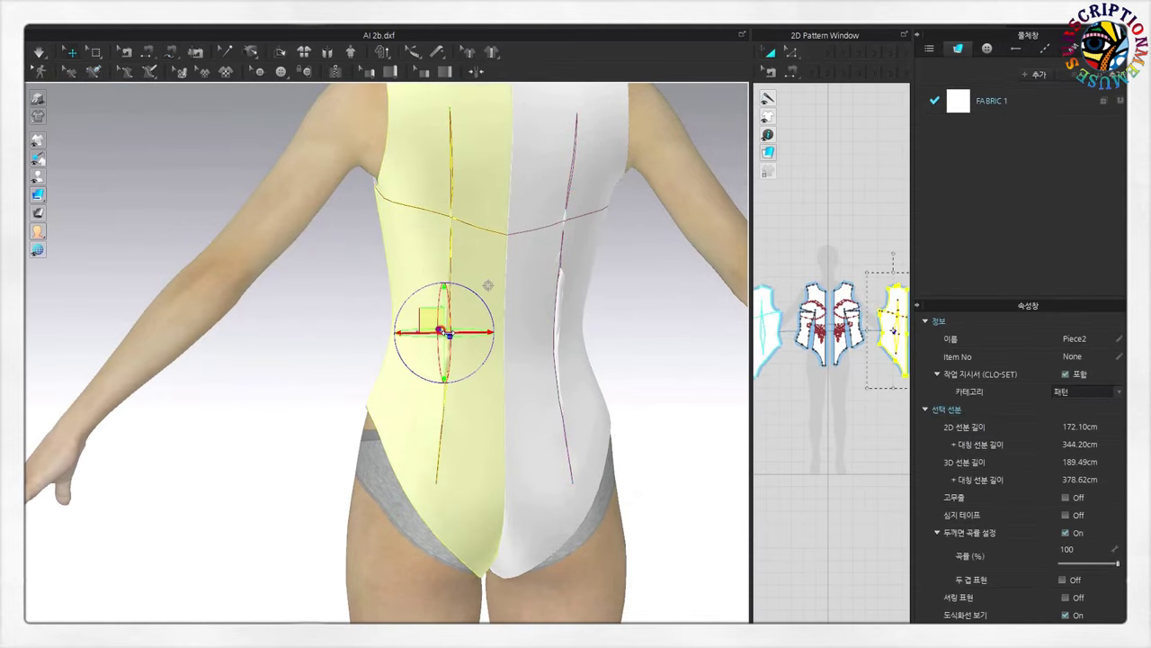
{"action": "mouse_move", "coordinate": [567, 348]}
{"action": "right_mouse_down"}
{"action": "mouse_move", "coordinate": [422, 325]}
{"action": "mouse_move", "coordinate": [588, 386]}
{"action": "mouse_move", "coordinate": [483, 386]}
{"action": "mouse_move", "coordinate": [484, 376]}
{"action": "right_mouse_up"}
- Superimpose the right back piece inside its neighbour, then undo to the pre-simulation arrangement
{"action": "left_click", "coordinate": [545, 309]}
{"action": "right_click", "coordinate": [545, 310]}
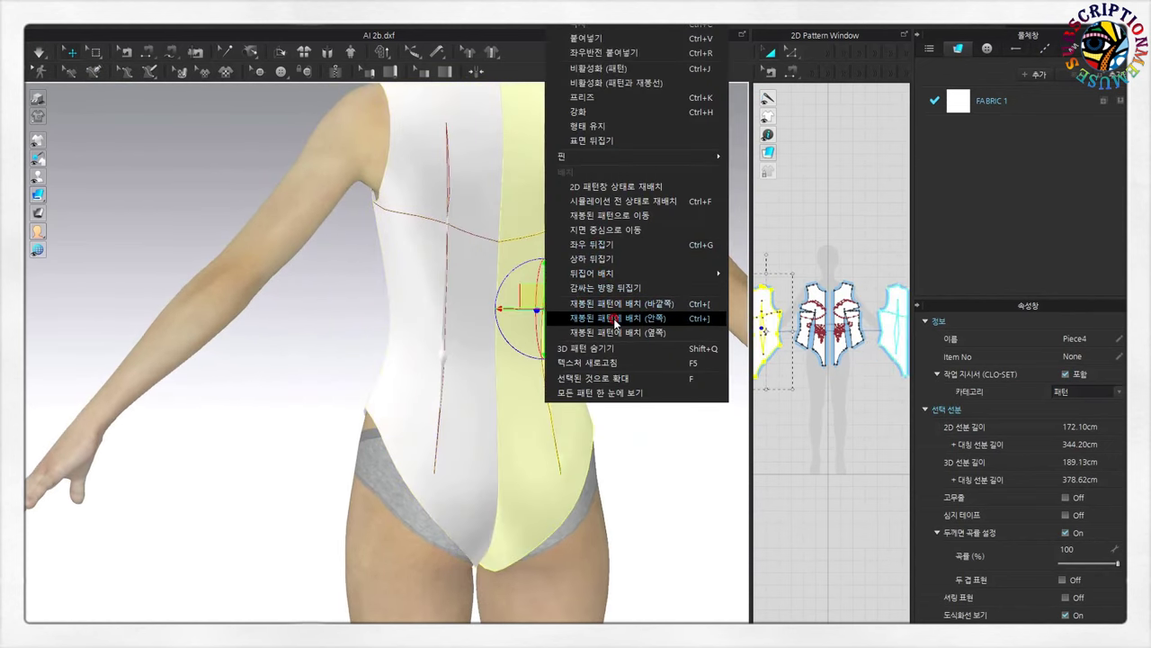
{"action": "left_click", "coordinate": [615, 320]}
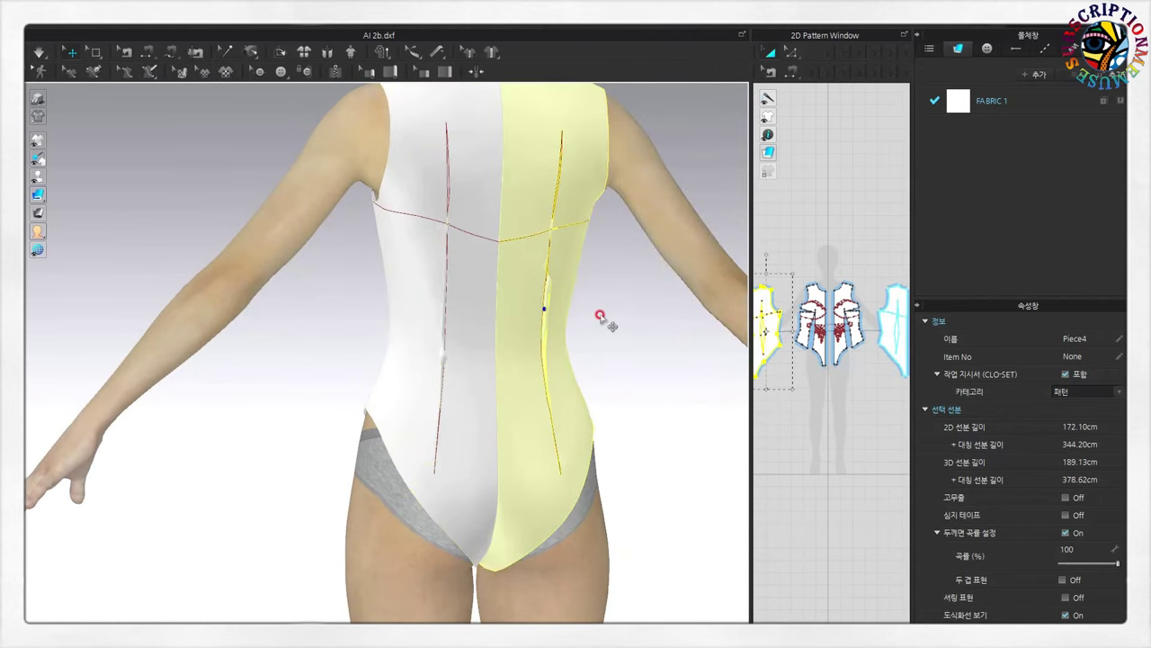
{"action": "left_click", "coordinate": [441, 309]}
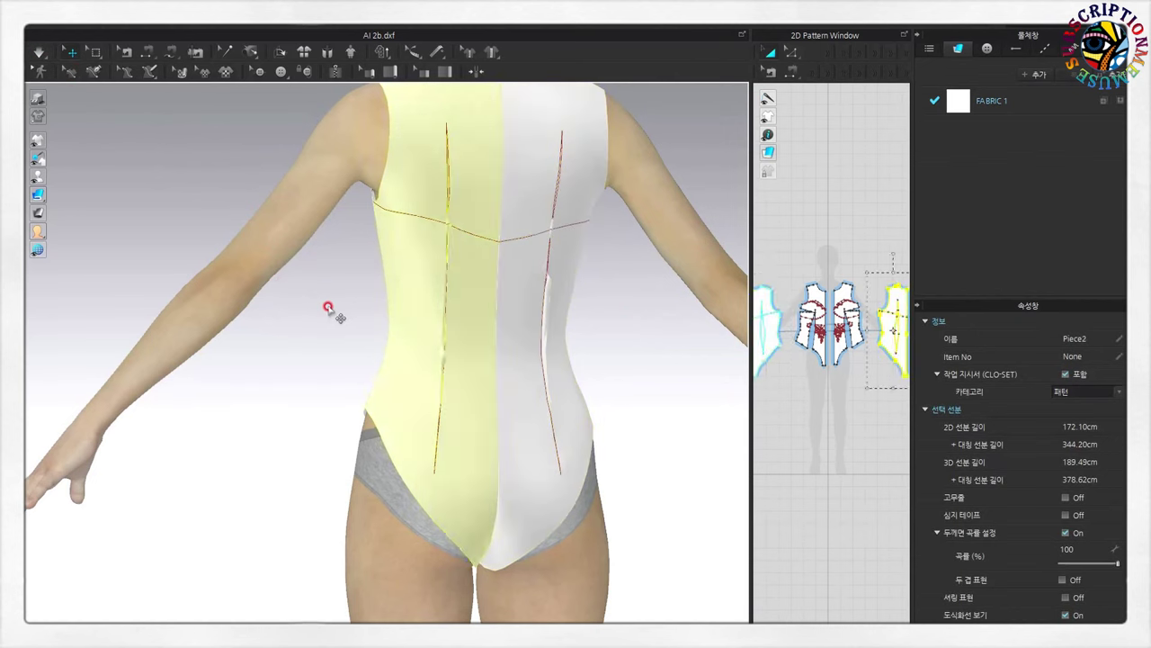
{"action": "key", "text": "ctrl+z"}
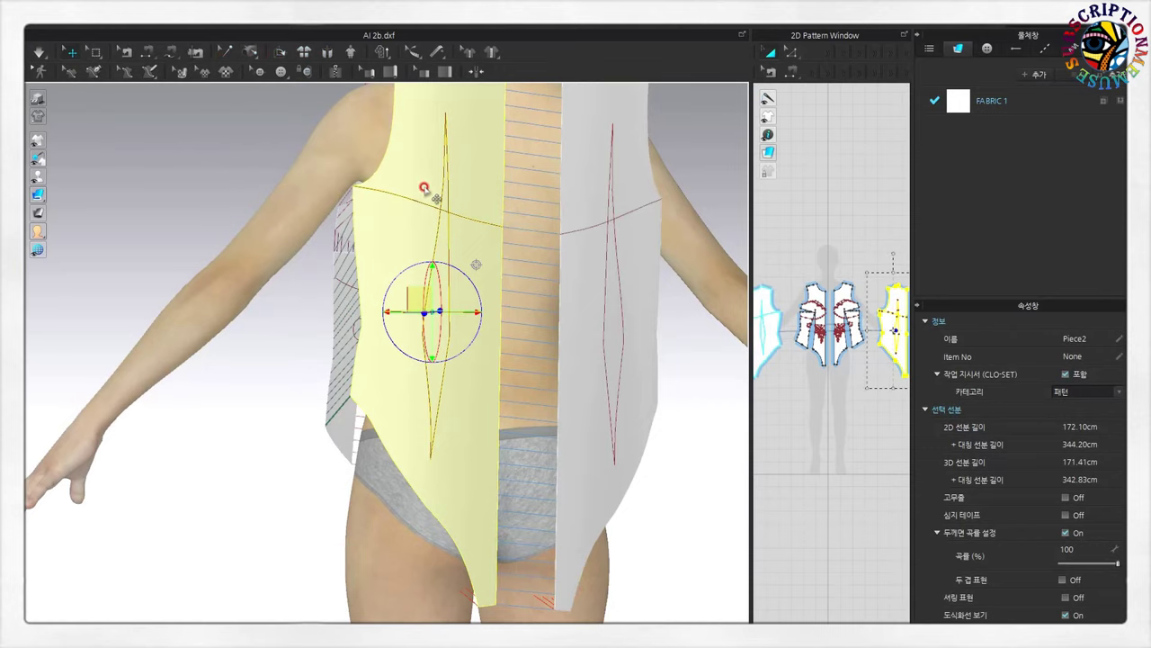
- With Fold Arrangement, select and fold the dart on the left back piece
{"action": "left_click", "coordinate": [447, 257]}
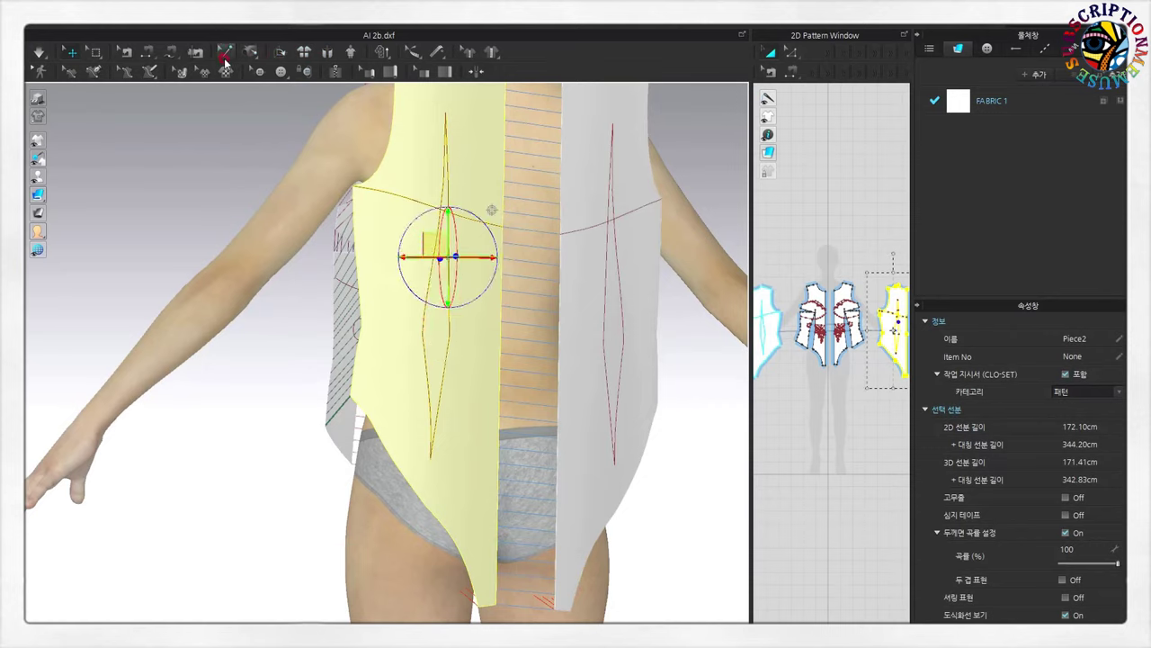
{"action": "left_click", "coordinate": [281, 53]}
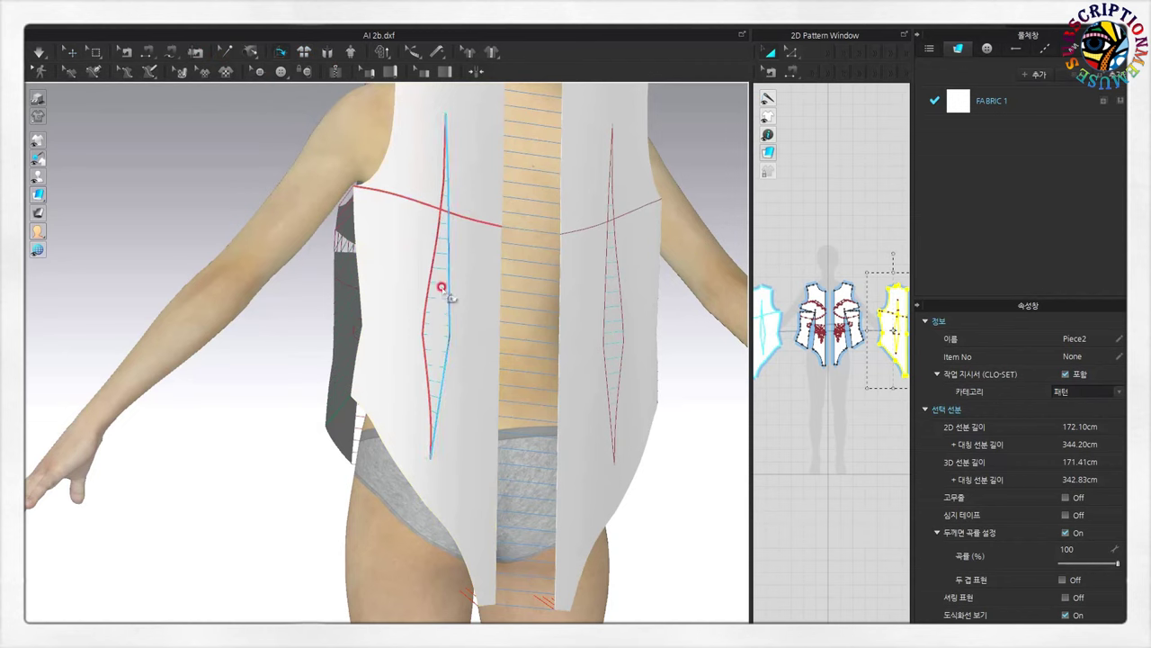
{"action": "left_click", "coordinate": [448, 295]}
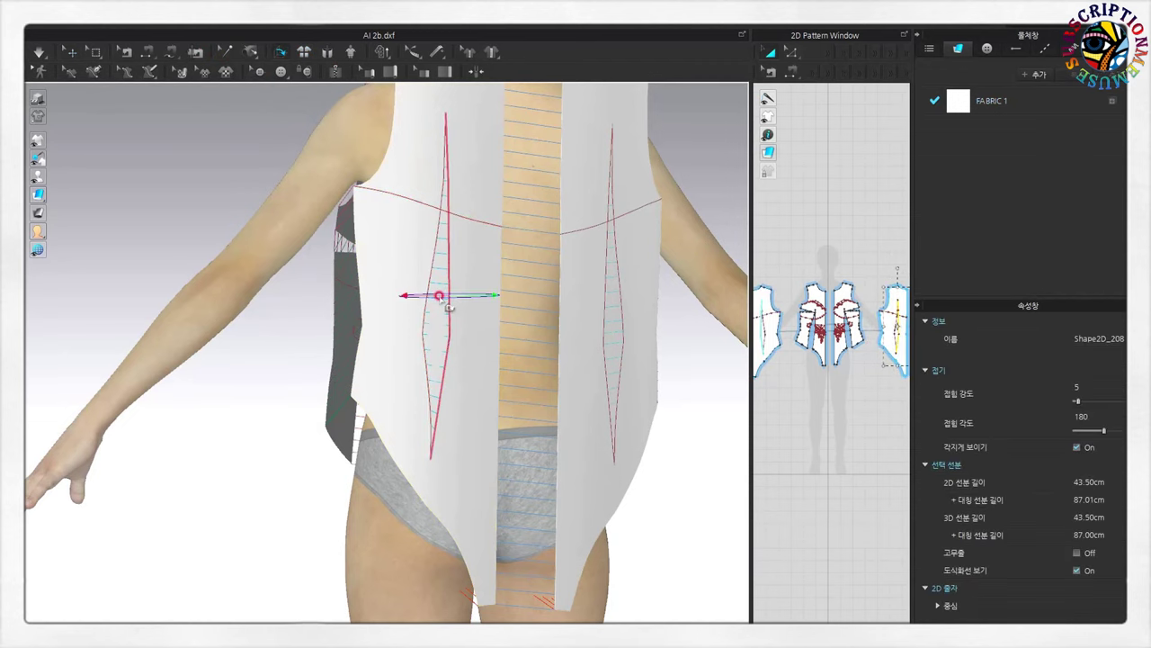
{"action": "mouse_move", "coordinate": [462, 298]}
{"action": "right_mouse_down"}
{"action": "mouse_move", "coordinate": [407, 396]}
{"action": "mouse_move", "coordinate": [470, 290]}
{"action": "right_mouse_up"}
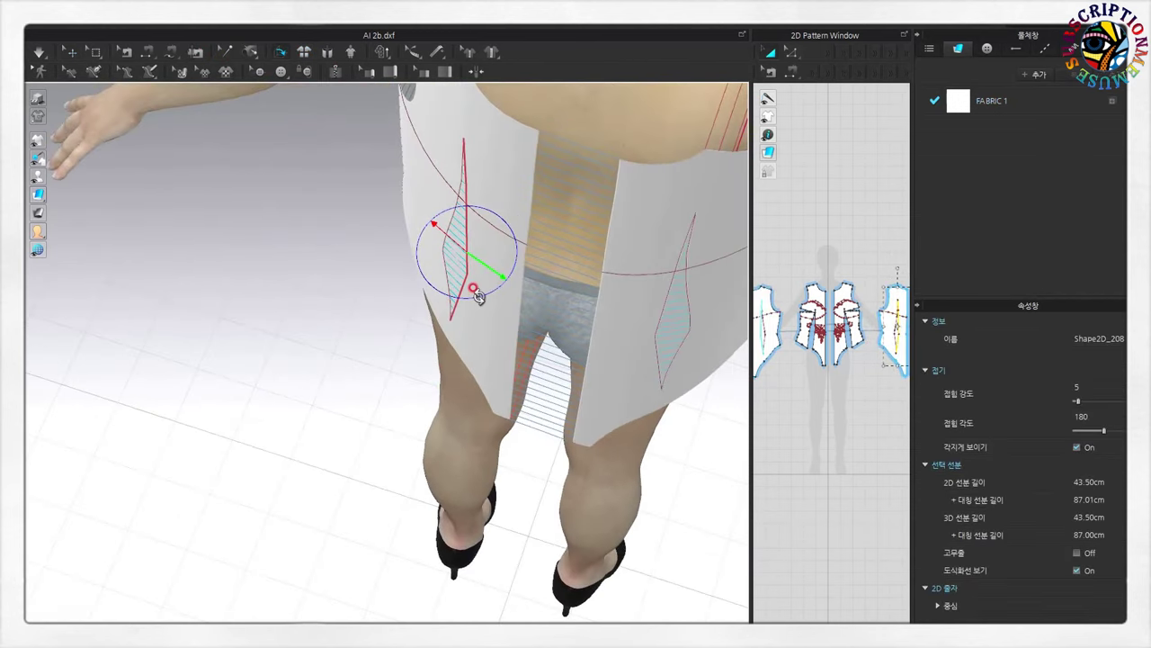
{"action": "left_click", "coordinate": [455, 249]}
{"action": "scroll", "coordinate": [454, 241], "scroll_direction": "up", "scroll_amount": 2}
{"action": "scroll", "coordinate": [454, 247], "scroll_direction": "up", "scroll_amount": 2}
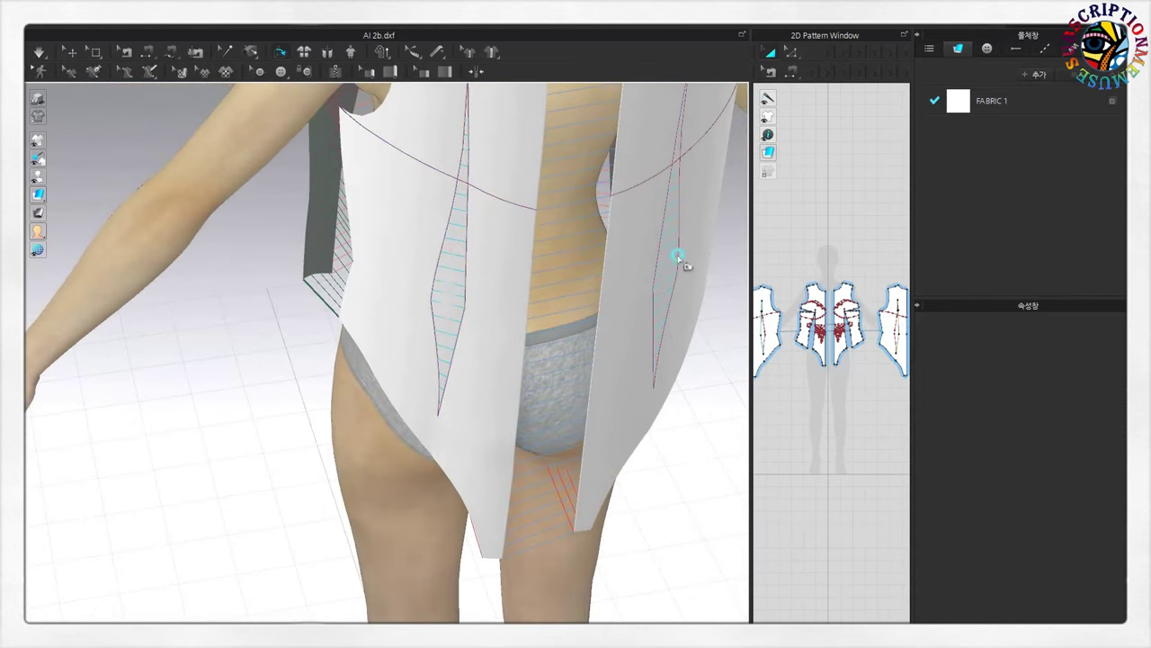
{"action": "right_click_drag", "start_coordinate": [681, 258], "coordinate": [632, 267]}
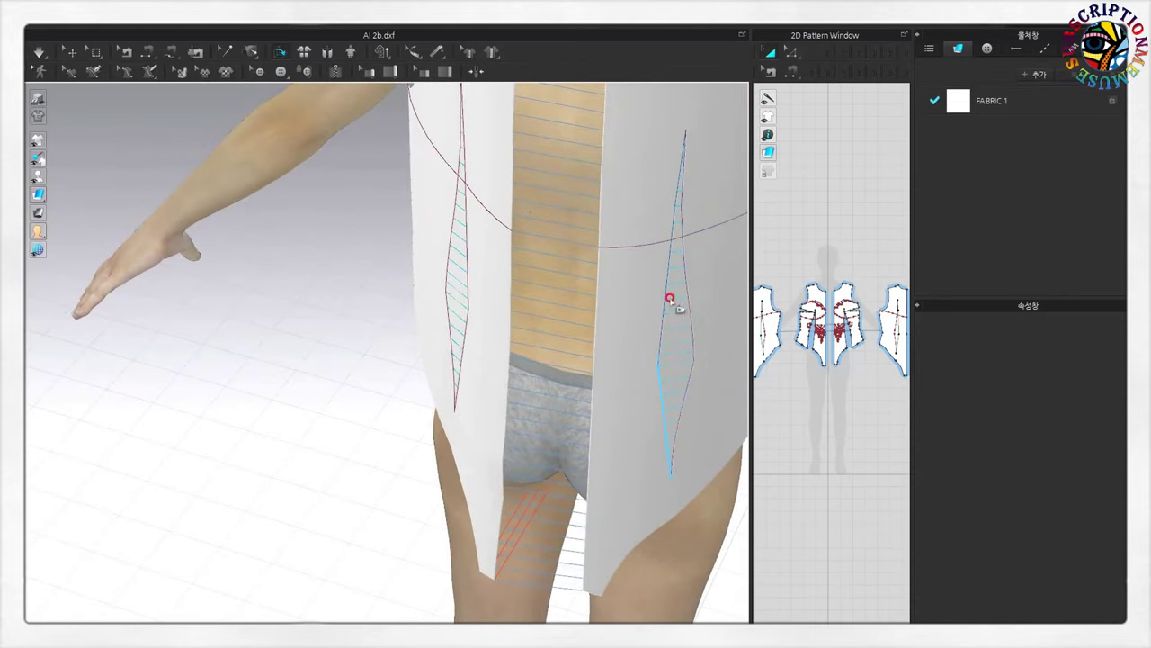
{"action": "scroll", "coordinate": [677, 311], "scroll_direction": "down", "scroll_amount": 2}
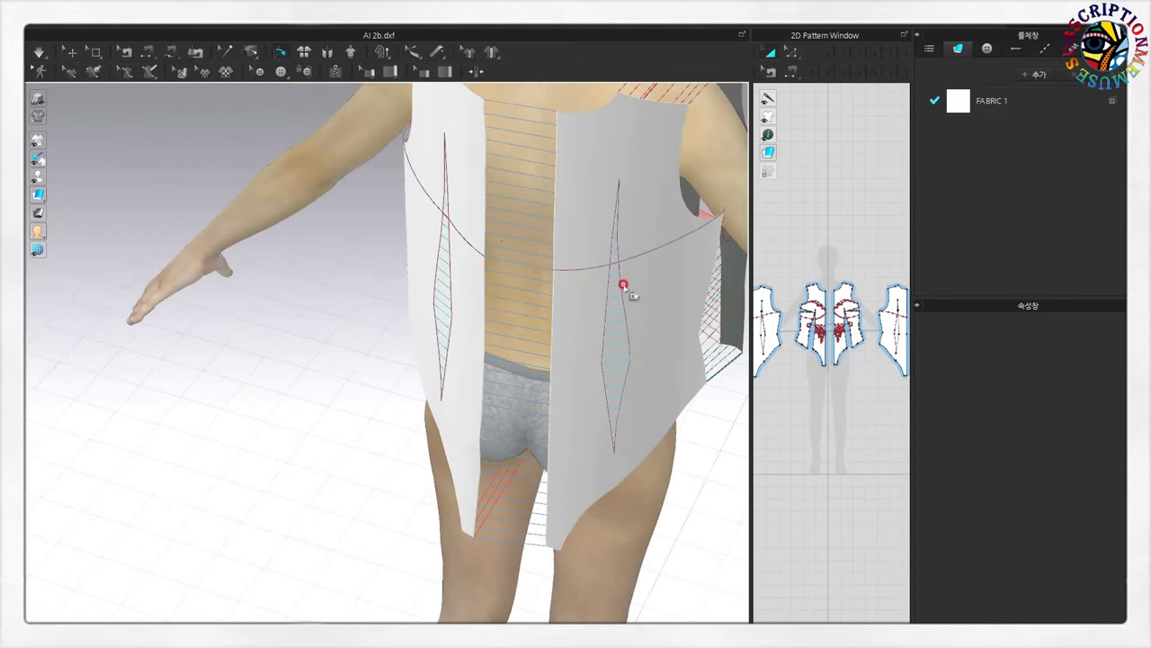
- Fold the right back piece's dart open into a hatched diamond
{"action": "left_click", "coordinate": [632, 333]}
{"action": "left_click_drag", "start_coordinate": [666, 309], "coordinate": [610, 329]}
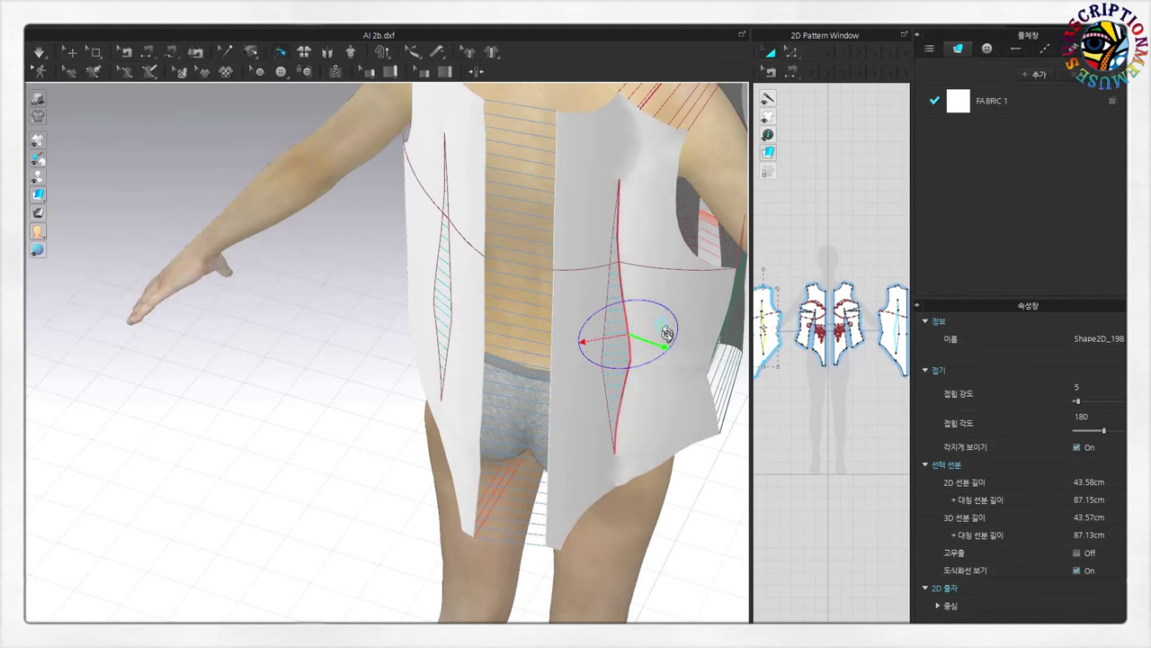
{"action": "scroll", "coordinate": [610, 329], "scroll_direction": "down", "scroll_amount": 2}
{"action": "scroll", "coordinate": [620, 280], "scroll_direction": "down", "scroll_amount": 1}
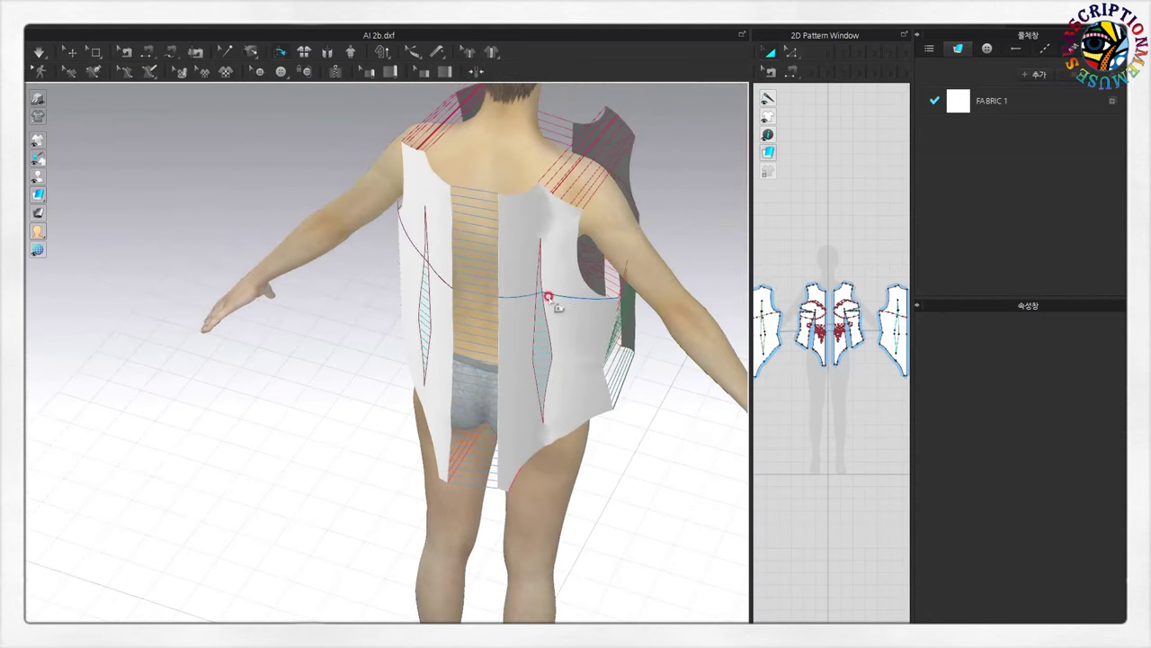
{"action": "left_click", "coordinate": [50, 61]}
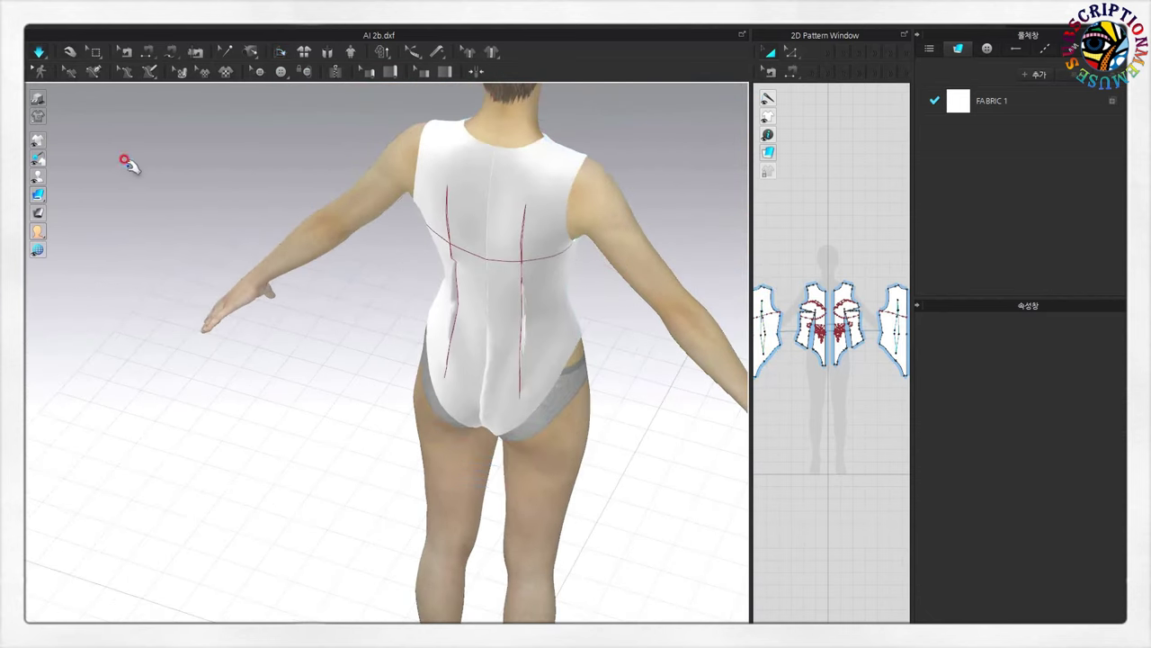
- Inspect the left back panel from a straight back view
{"action": "left_click", "coordinate": [454, 309]}
{"action": "scroll", "coordinate": [457, 311], "scroll_direction": "up", "scroll_amount": 2}
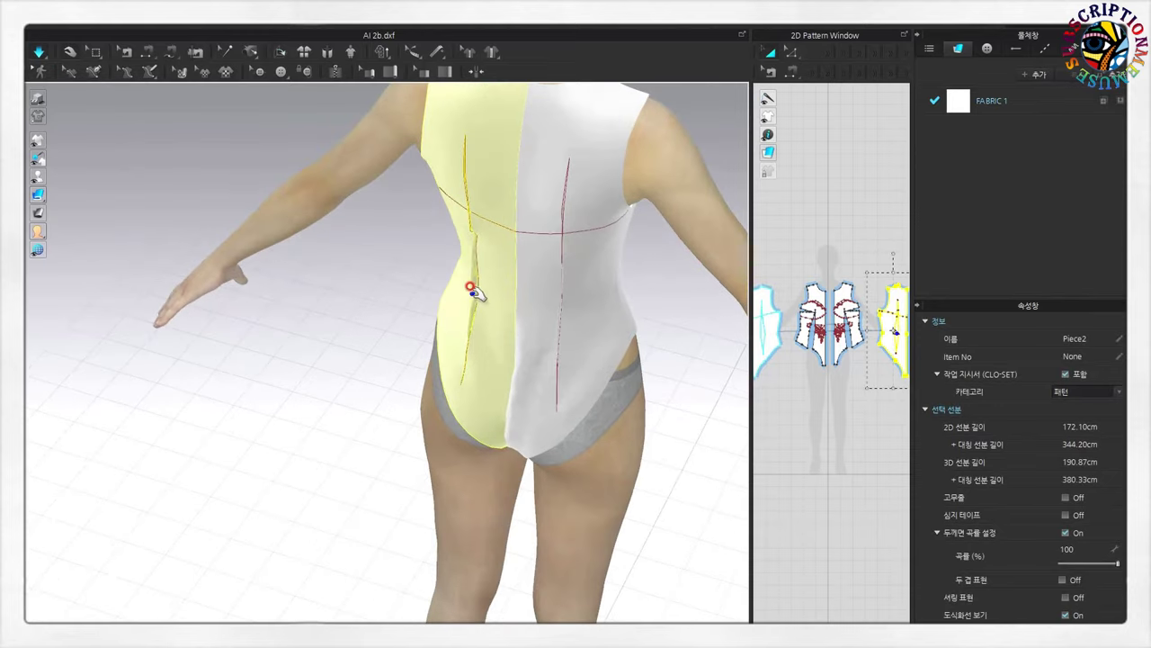
{"action": "scroll", "coordinate": [509, 261], "scroll_direction": "up", "scroll_amount": 1}
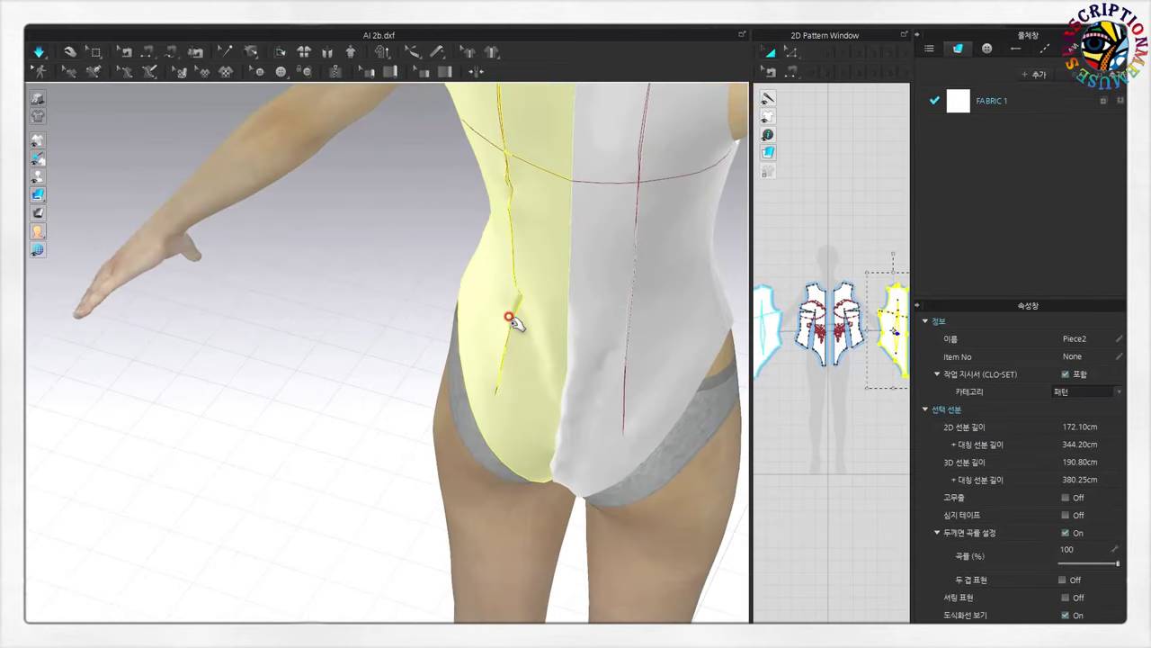
{"action": "key", "text": "8"}
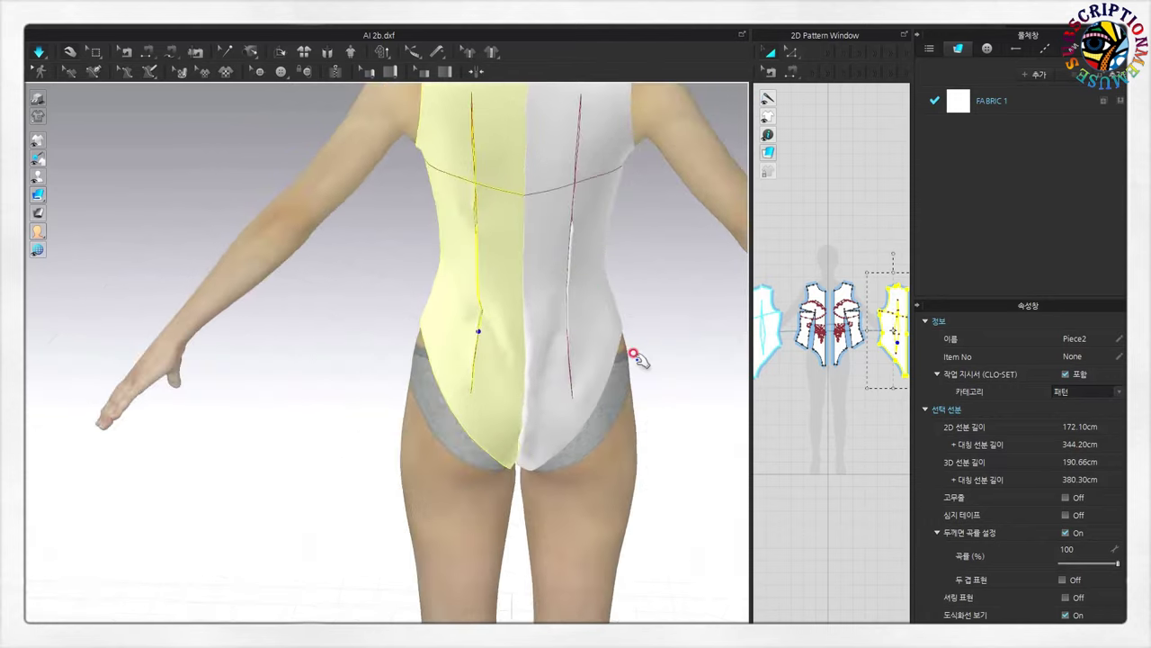
{"action": "scroll", "coordinate": [638, 358], "scroll_direction": "down", "scroll_amount": 3}
{"action": "scroll", "coordinate": [812, 386], "scroll_direction": "up", "scroll_amount": 3}
{"action": "left_click_drag", "start_coordinate": [750, 368], "coordinate": [483, 360]}
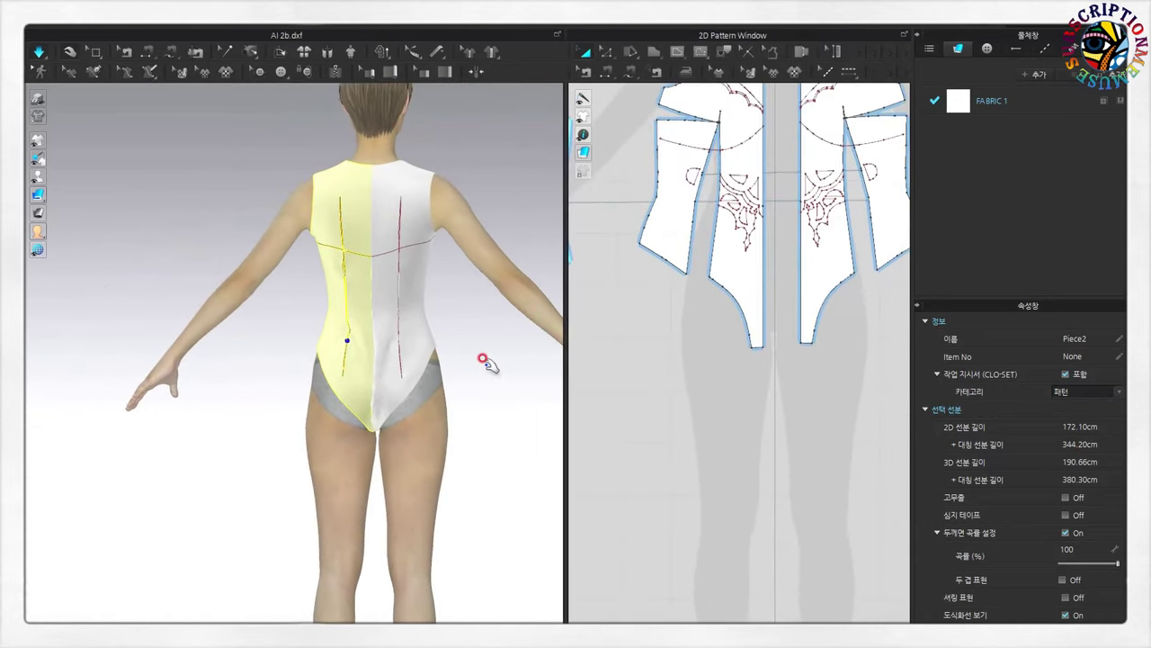
{"action": "left_click", "coordinate": [483, 360]}
- Inspect the two front bodysuit pieces from the front and from below
{"action": "key", "text": "2"}
{"action": "scroll", "coordinate": [522, 338], "scroll_direction": "up", "scroll_amount": 2}
{"action": "mouse_move", "coordinate": [541, 305]}
{"action": "right_mouse_down"}
{"action": "mouse_move", "coordinate": [496, 334]}
{"action": "mouse_move", "coordinate": [411, 432]}
{"action": "mouse_move", "coordinate": [376, 425]}
{"action": "right_mouse_up"}
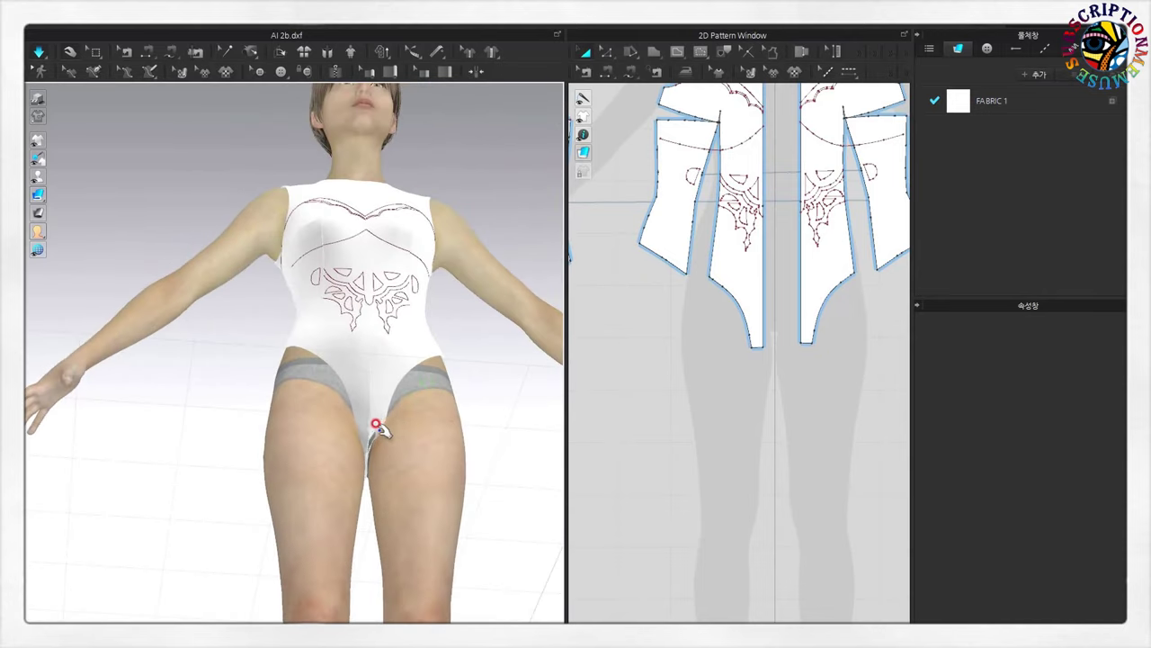
{"action": "left_click", "coordinate": [376, 425]}
{"action": "mouse_move", "coordinate": [398, 475]}
{"action": "right_mouse_down"}
{"action": "mouse_move", "coordinate": [372, 308]}
{"action": "mouse_move", "coordinate": [489, 468]}
{"action": "mouse_move", "coordinate": [450, 303]}
{"action": "right_mouse_up"}
{"action": "left_click", "coordinate": [362, 352]}
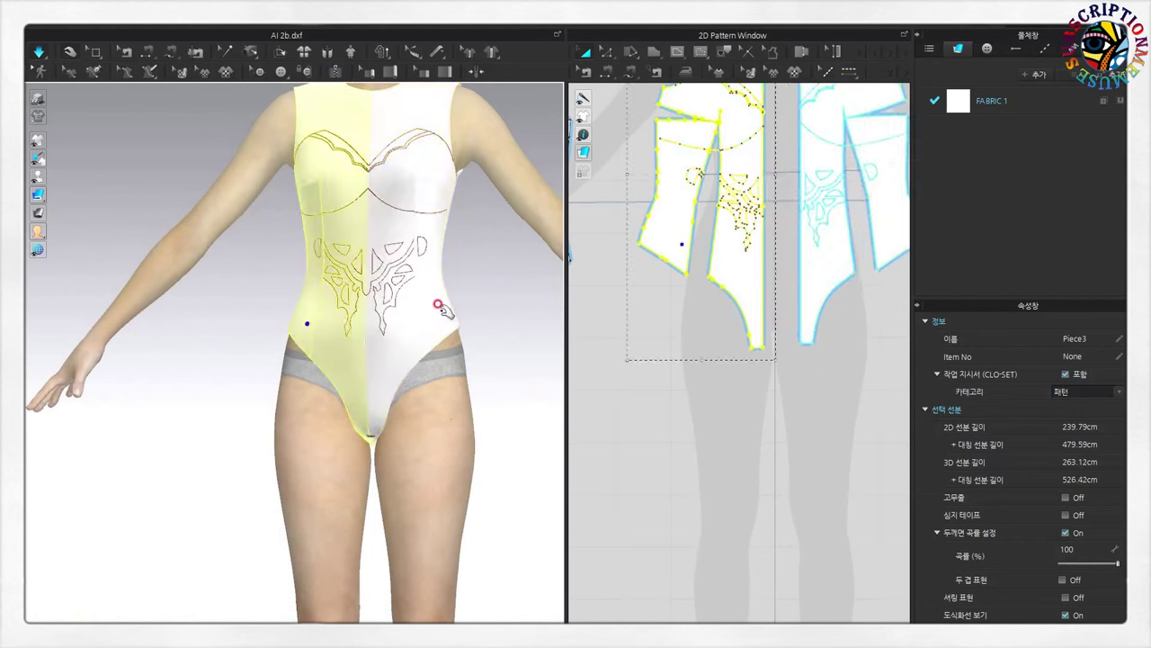
{"action": "left_click", "coordinate": [441, 308]}
{"action": "scroll", "coordinate": [440, 311], "scroll_direction": "down", "scroll_amount": 3}
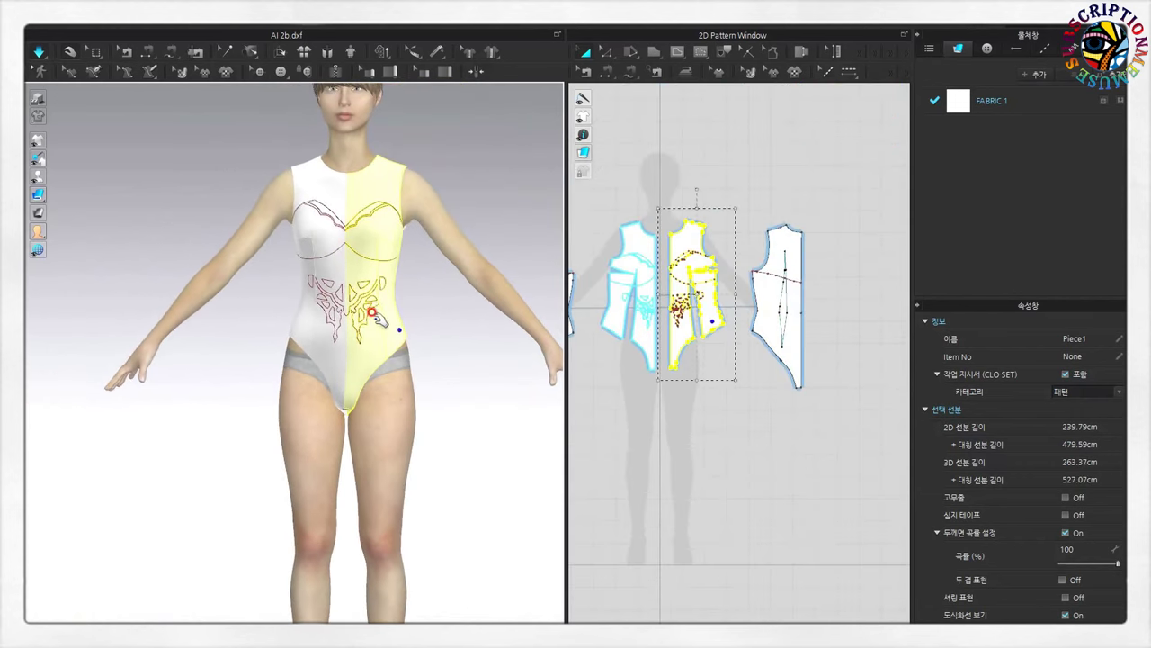
{"action": "left_click", "coordinate": [340, 313]}
{"action": "left_click", "coordinate": [368, 316]}
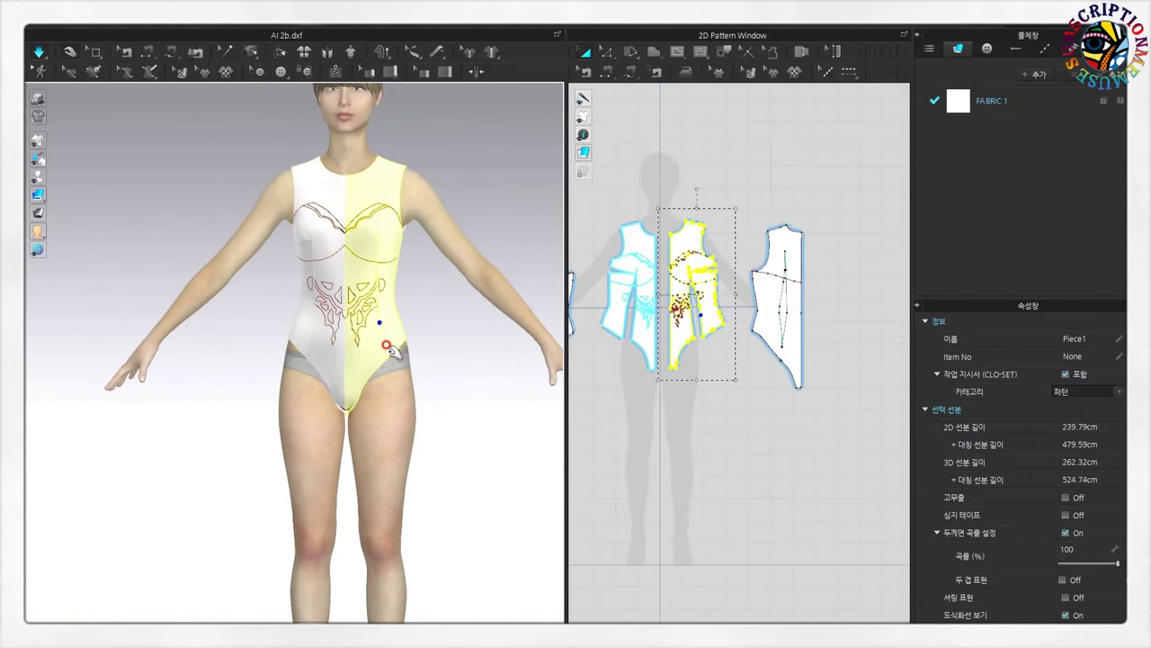
- Check both back pieces and side piece Piece4, then return to a front view
{"action": "right_click_drag", "start_coordinate": [368, 316], "coordinate": [116, 342]}
{"action": "left_click", "coordinate": [400, 365]}
{"action": "left_click", "coordinate": [426, 369]}
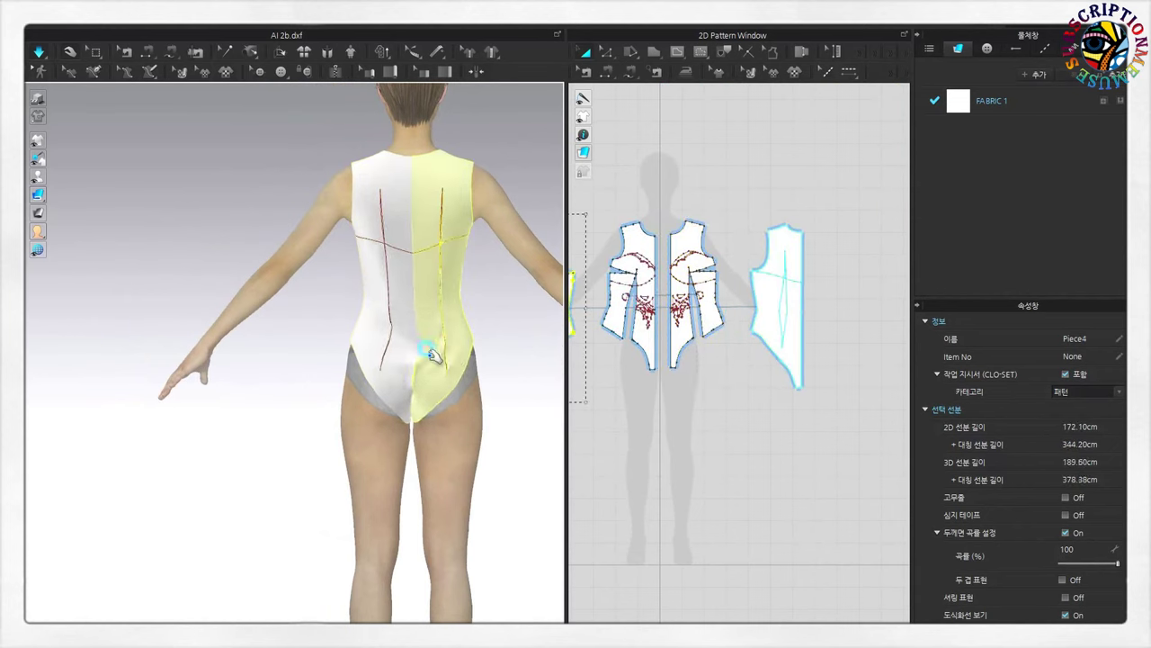
{"action": "left_click", "coordinate": [404, 329]}
{"action": "mouse_move", "coordinate": [412, 325]}
{"action": "right_mouse_down"}
{"action": "mouse_move", "coordinate": [547, 329]}
{"action": "mouse_move", "coordinate": [542, 360]}
{"action": "right_mouse_up"}
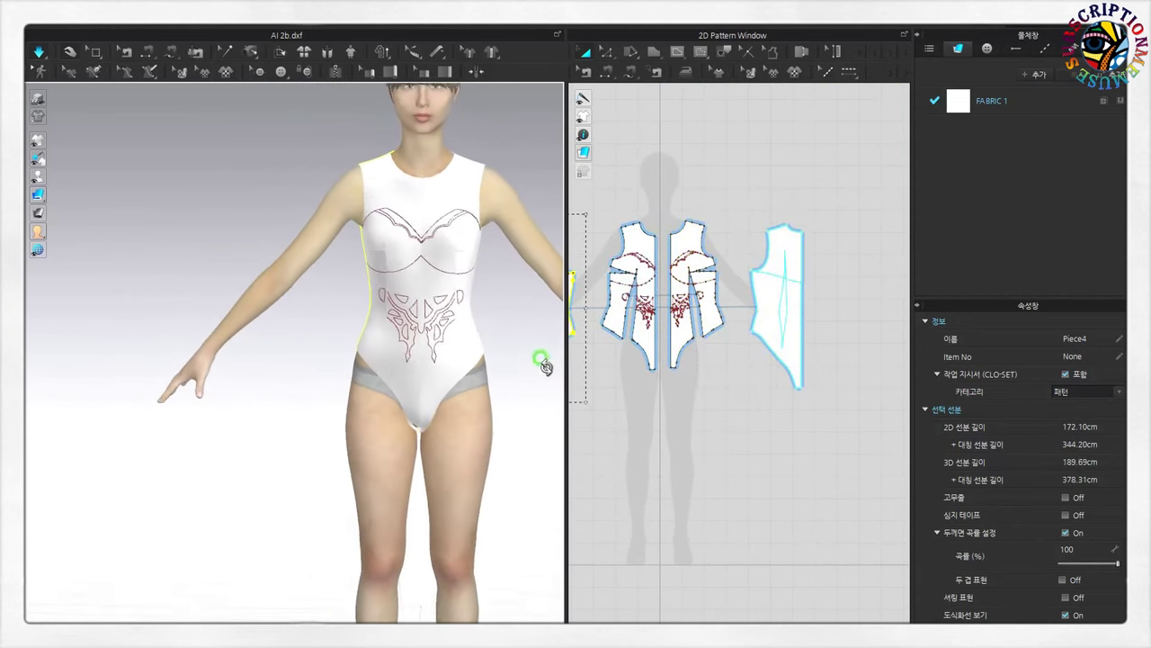
{"action": "left_click", "coordinate": [524, 376]}
{"action": "key", "text": "2"}
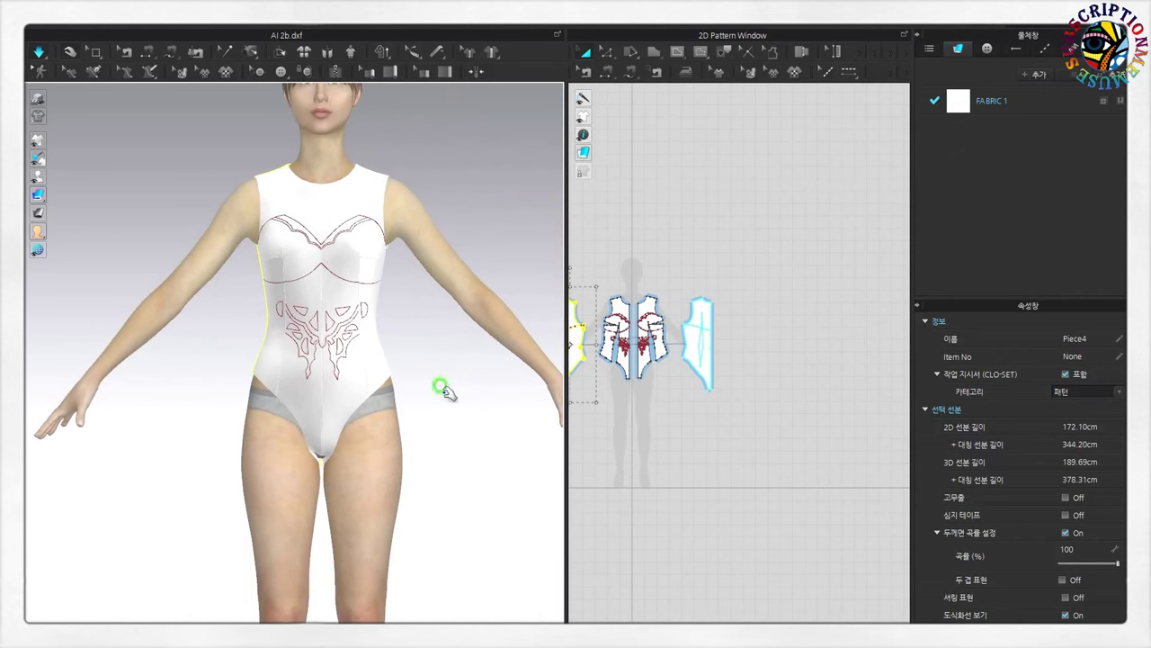
{"action": "left_click", "coordinate": [483, 372]}
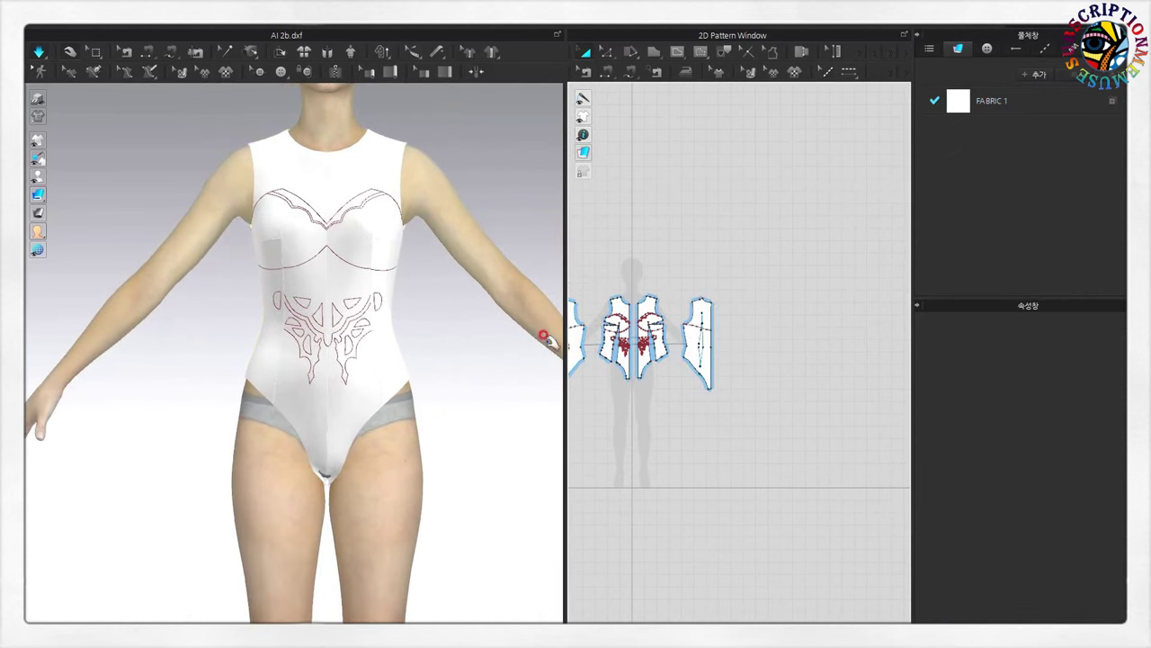
{"action": "right_click_drag", "start_coordinate": [545, 338], "coordinate": [455, 382]}
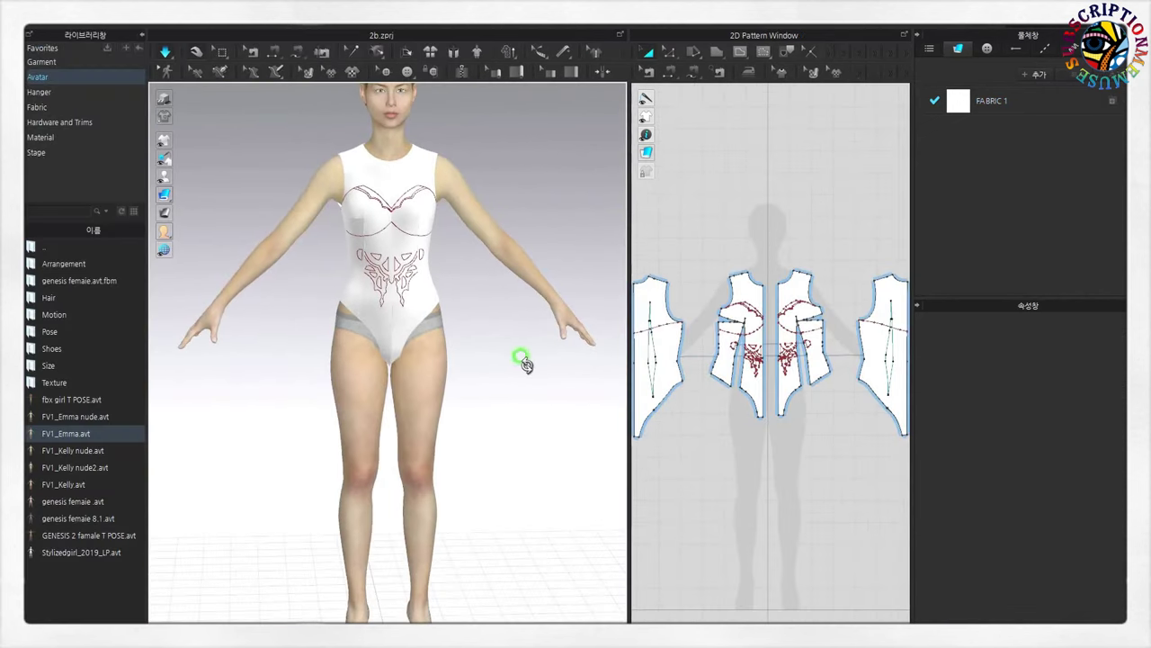
- Review the figure from back and front, then open the Avatar library
{"action": "left_click", "coordinate": [141, 38]}
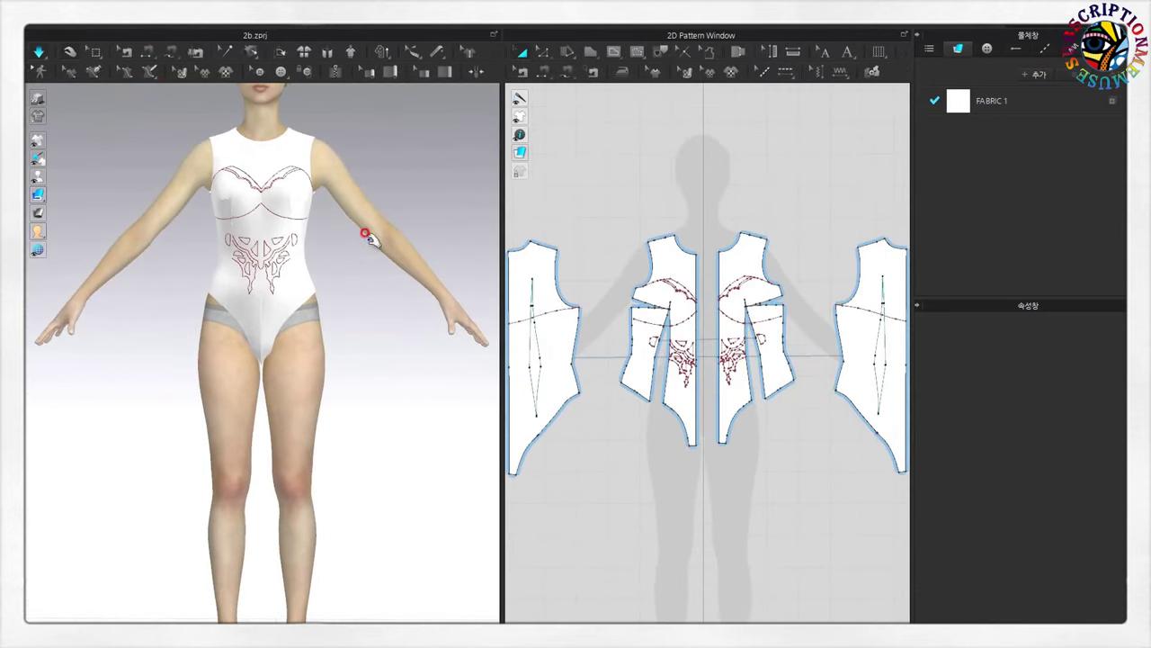
{"action": "left_click_drag", "start_coordinate": [506, 309], "coordinate": [634, 360]}
{"action": "mouse_move", "coordinate": [514, 393]}
{"action": "right_mouse_down"}
{"action": "mouse_move", "coordinate": [542, 411]}
{"action": "mouse_move", "coordinate": [368, 390]}
{"action": "mouse_move", "coordinate": [144, 396]}
{"action": "right_mouse_up"}
{"action": "key", "text": "2"}
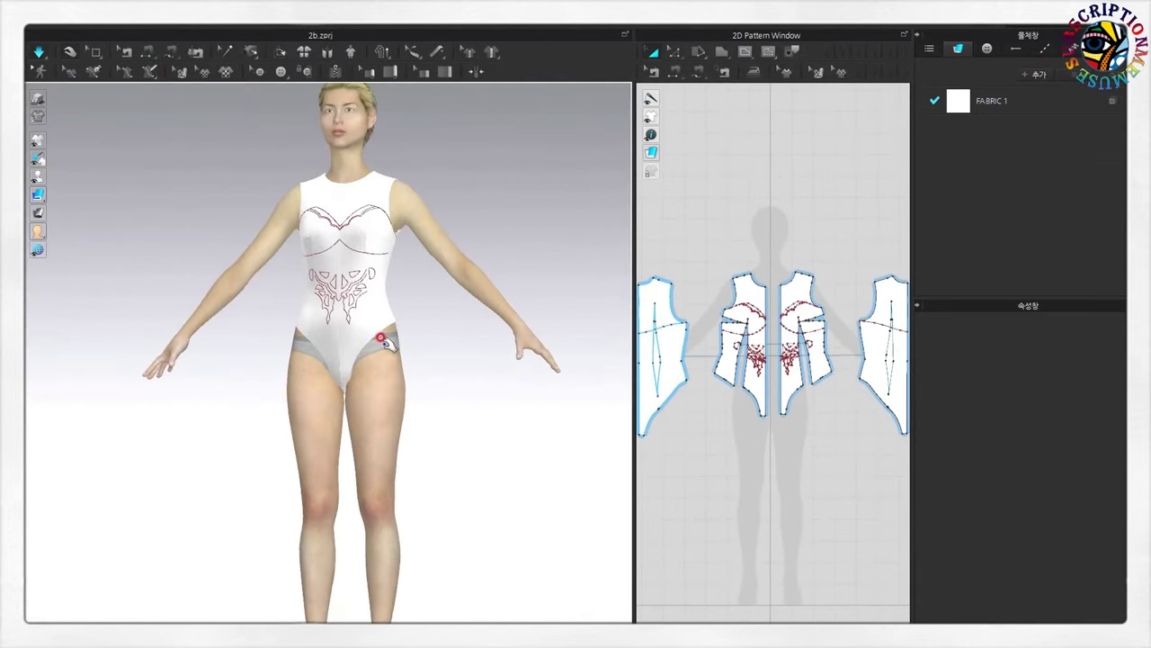
{"action": "left_click", "coordinate": [382, 416]}
{"action": "left_click", "coordinate": [440, 415]}
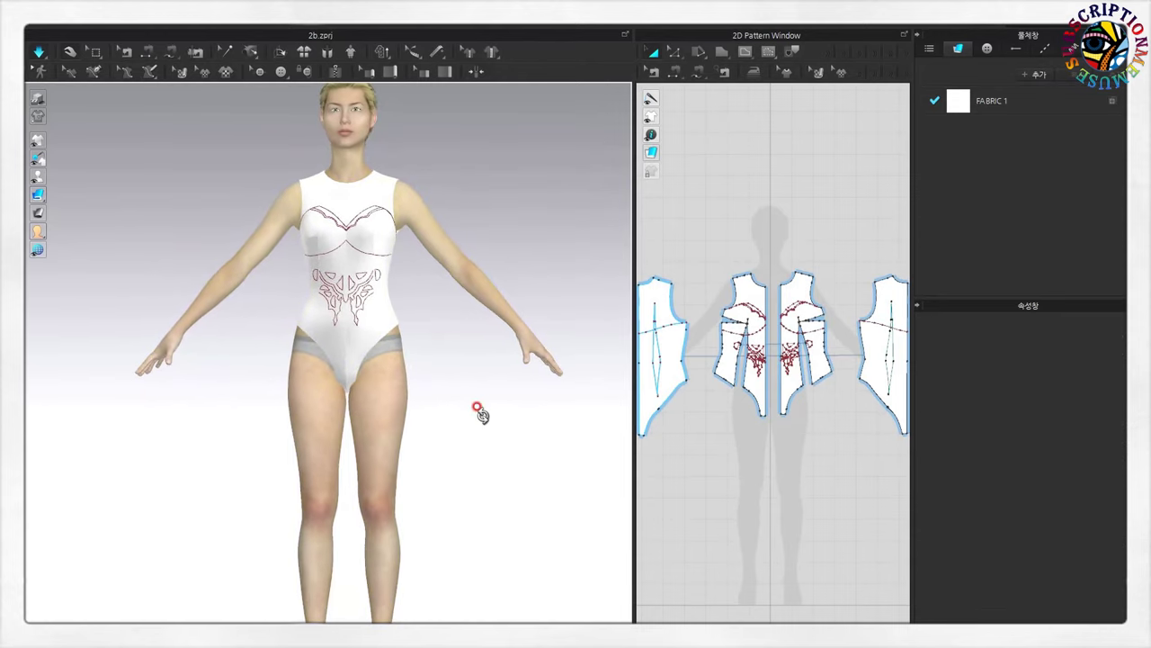
{"action": "left_click", "coordinate": [47, 27]}
{"action": "left_click", "coordinate": [54, 46]}
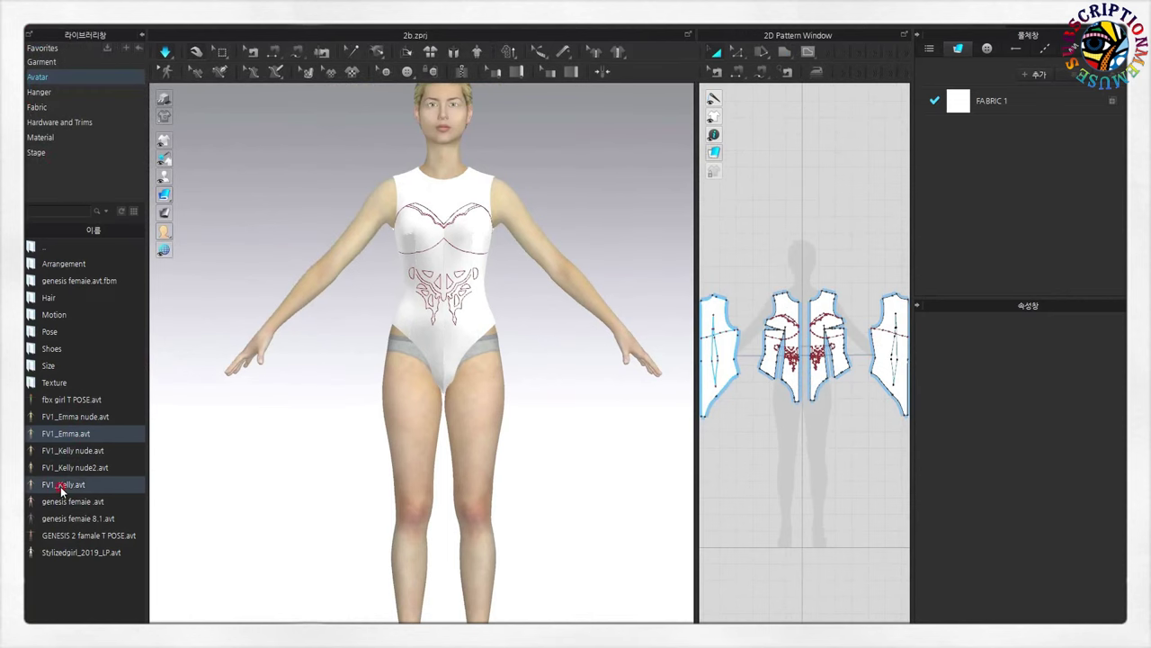
{"action": "mouse_move", "coordinate": [75, 468]}
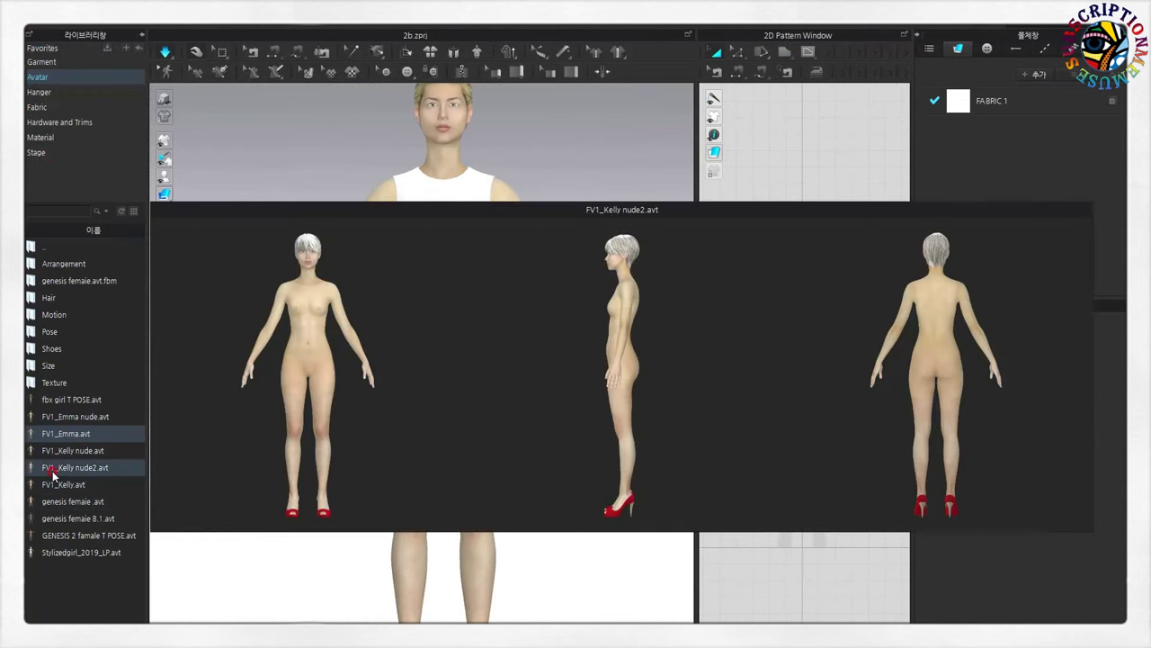
- Load FV1_Kelly nude2.avt in place of the current avatar and close the Library
{"action": "double_click", "coordinate": [52, 474]}
{"action": "left_click", "coordinate": [574, 350]}
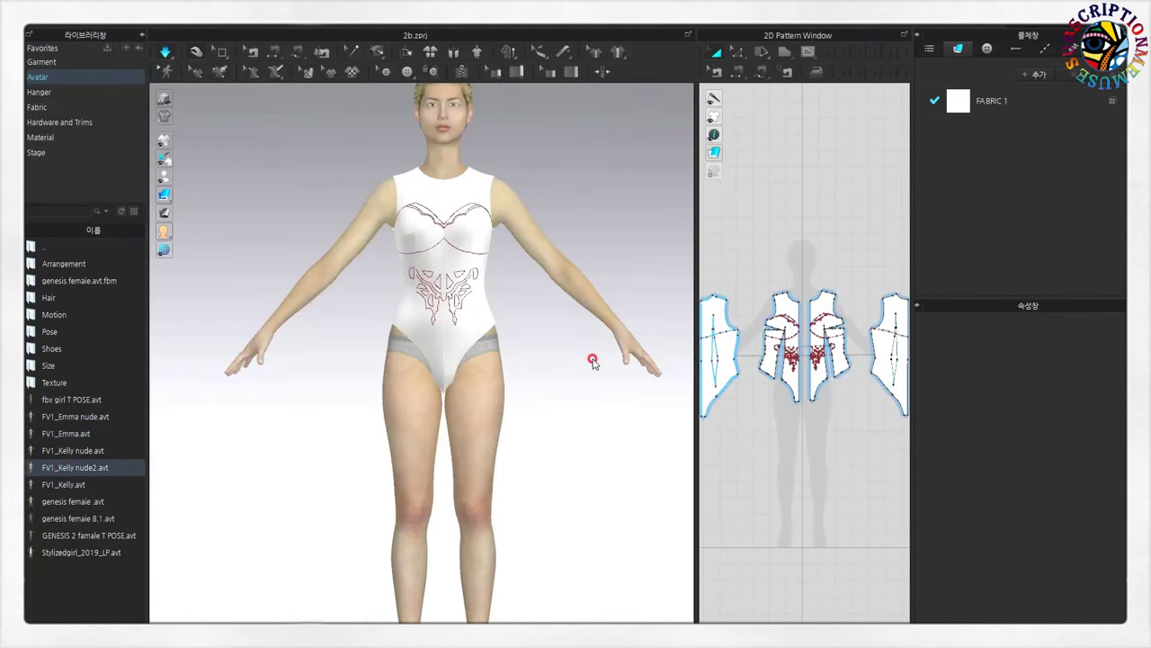
{"action": "left_click", "coordinate": [141, 35]}
- Check the front bodice pieces on the new avatar and run a command from the menu
{"action": "mouse_move", "coordinate": [367, 334]}
{"action": "right_mouse_down"}
{"action": "mouse_move", "coordinate": [141, 337]}
{"action": "mouse_move", "coordinate": [330, 365]}
{"action": "right_mouse_up"}
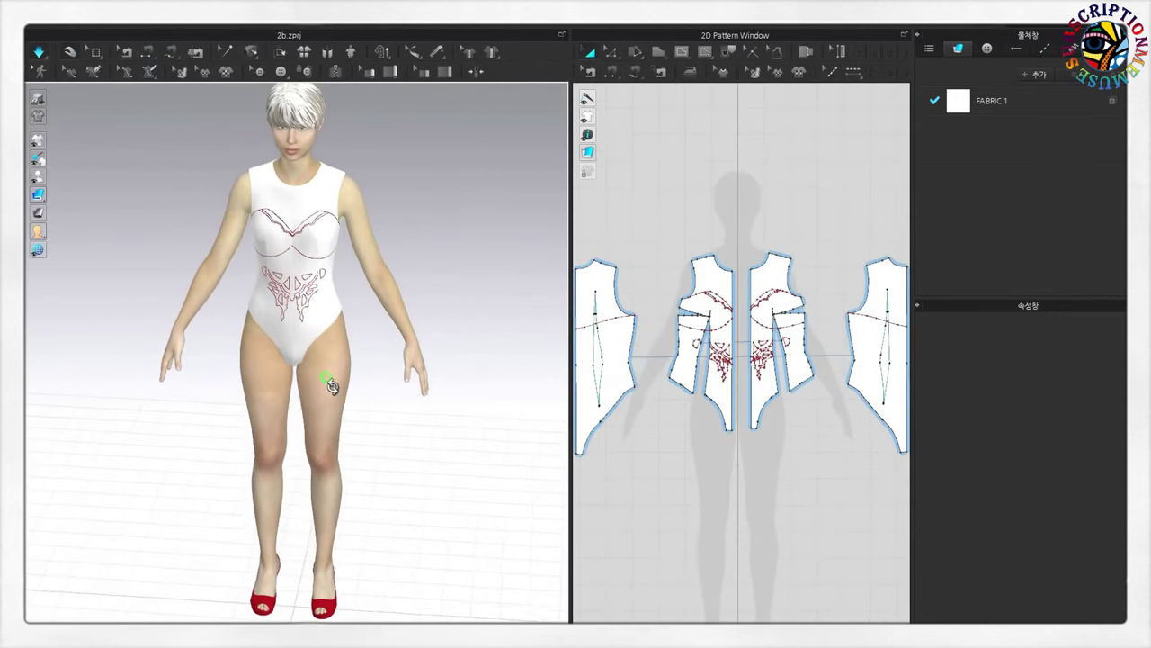
{"action": "scroll", "coordinate": [360, 356], "scroll_direction": "up", "scroll_amount": 4}
{"action": "left_click", "coordinate": [335, 302]}
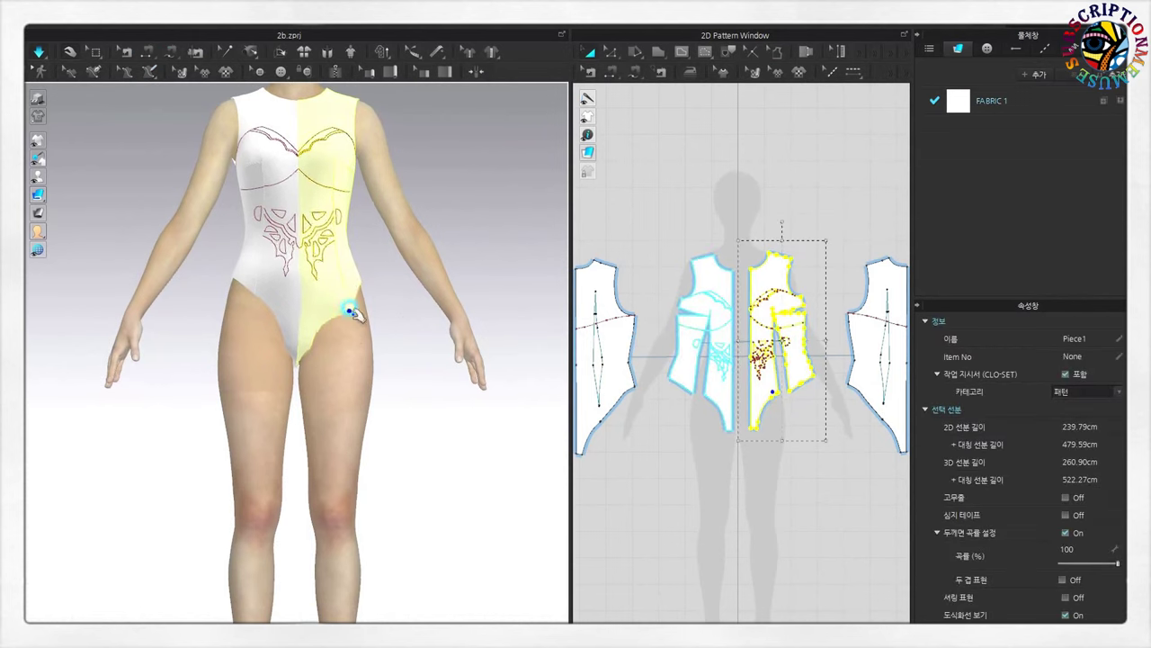
{"action": "left_click", "coordinate": [253, 278]}
{"action": "left_click", "coordinate": [381, 274]}
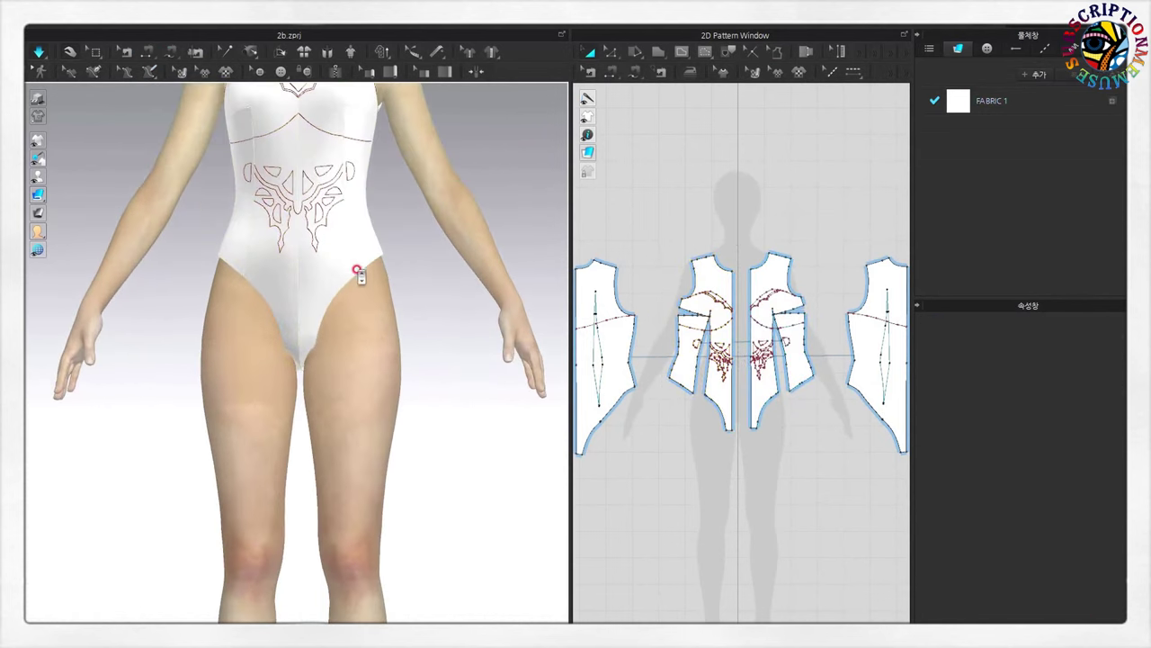
{"action": "scroll", "coordinate": [650, 338], "scroll_direction": "down", "scroll_amount": 1}
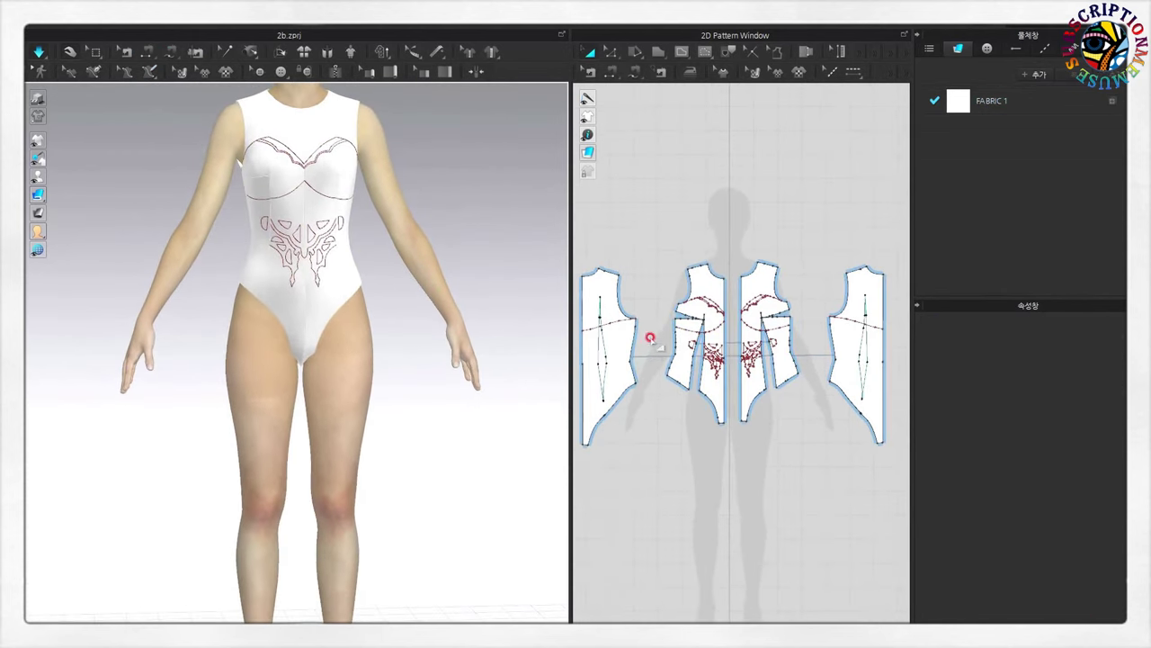
{"action": "left_click", "coordinate": [51, 32]}
{"action": "left_click", "coordinate": [54, 74]}
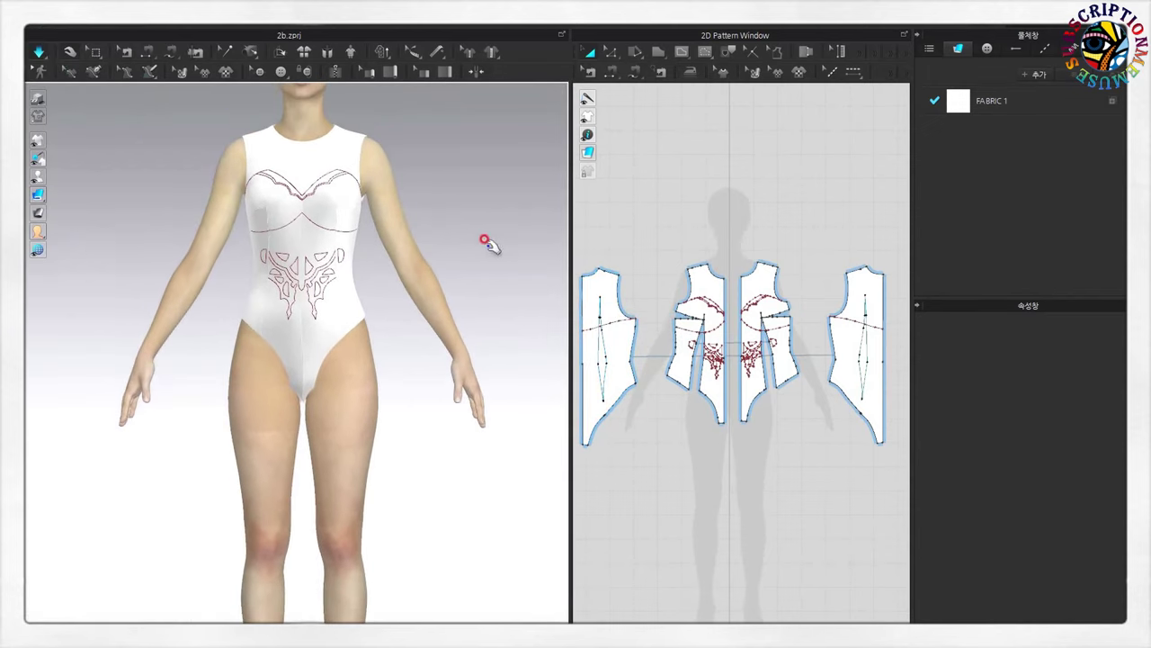
{"action": "scroll", "coordinate": [607, 324], "scroll_direction": "up", "scroll_amount": 1}
- Zoom into the front pattern and check the armhole point's 2.43 length in Edit Pattern
{"action": "left_click_drag", "start_coordinate": [565, 310], "coordinate": [531, 313]}
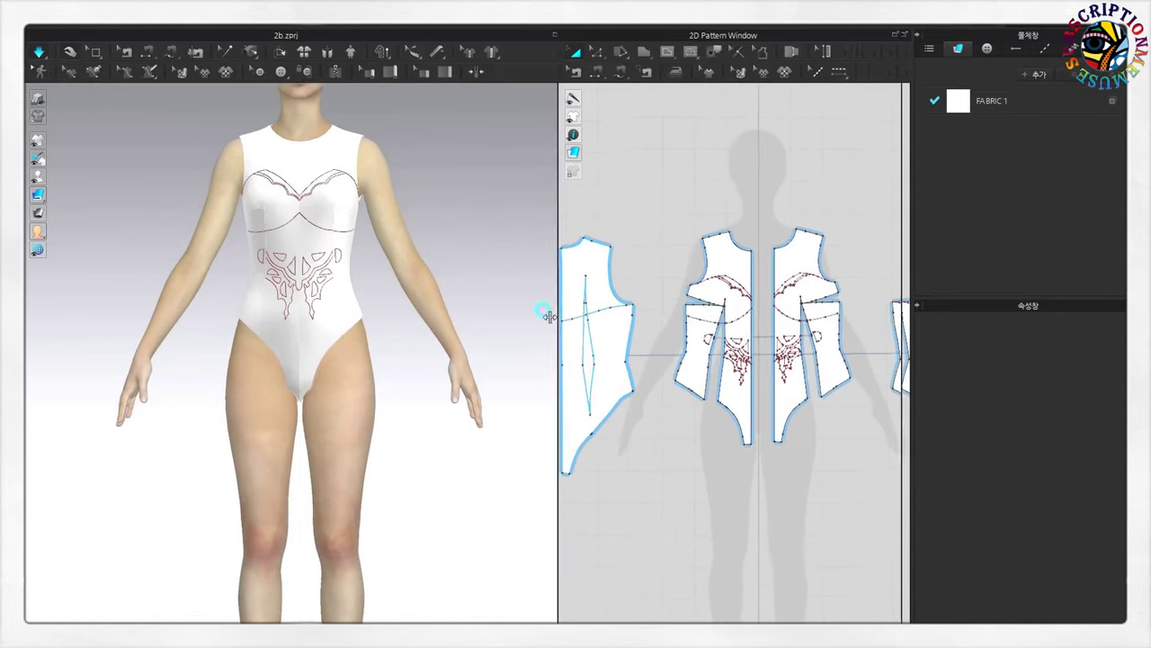
{"action": "scroll", "coordinate": [560, 306], "scroll_direction": "up", "scroll_amount": 3}
{"action": "right_click_drag", "start_coordinate": [617, 319], "coordinate": [661, 313]}
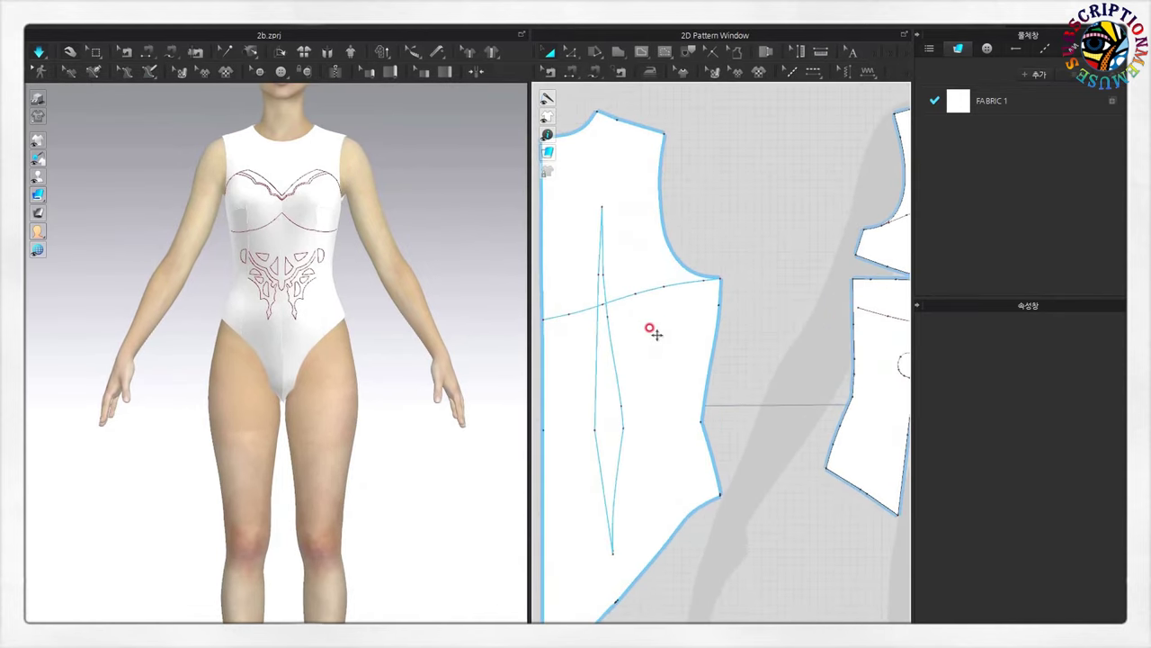
{"action": "scroll", "coordinate": [670, 346], "scroll_direction": "down", "scroll_amount": 4}
{"action": "scroll", "coordinate": [740, 407], "scroll_direction": "up", "scroll_amount": 2}
{"action": "scroll", "coordinate": [740, 407], "scroll_direction": "up", "scroll_amount": 2}
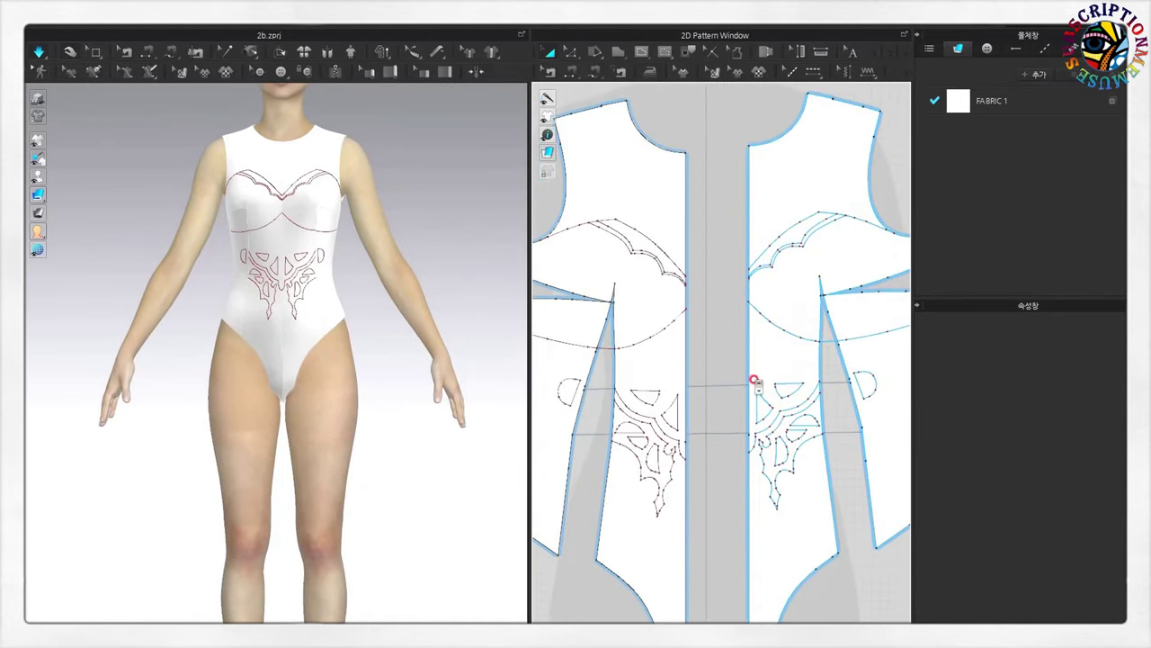
{"action": "scroll", "coordinate": [658, 254], "scroll_direction": "down", "scroll_amount": 1}
{"action": "left_click", "coordinate": [570, 52]}
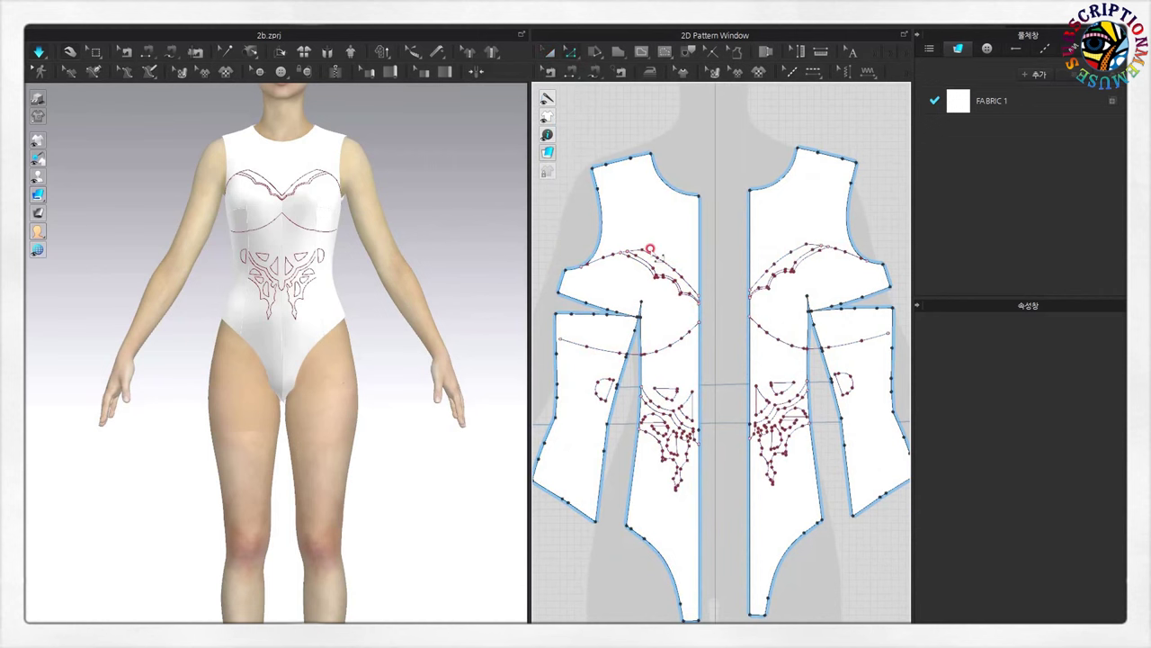
{"action": "scroll", "coordinate": [662, 264], "scroll_direction": "up", "scroll_amount": 1}
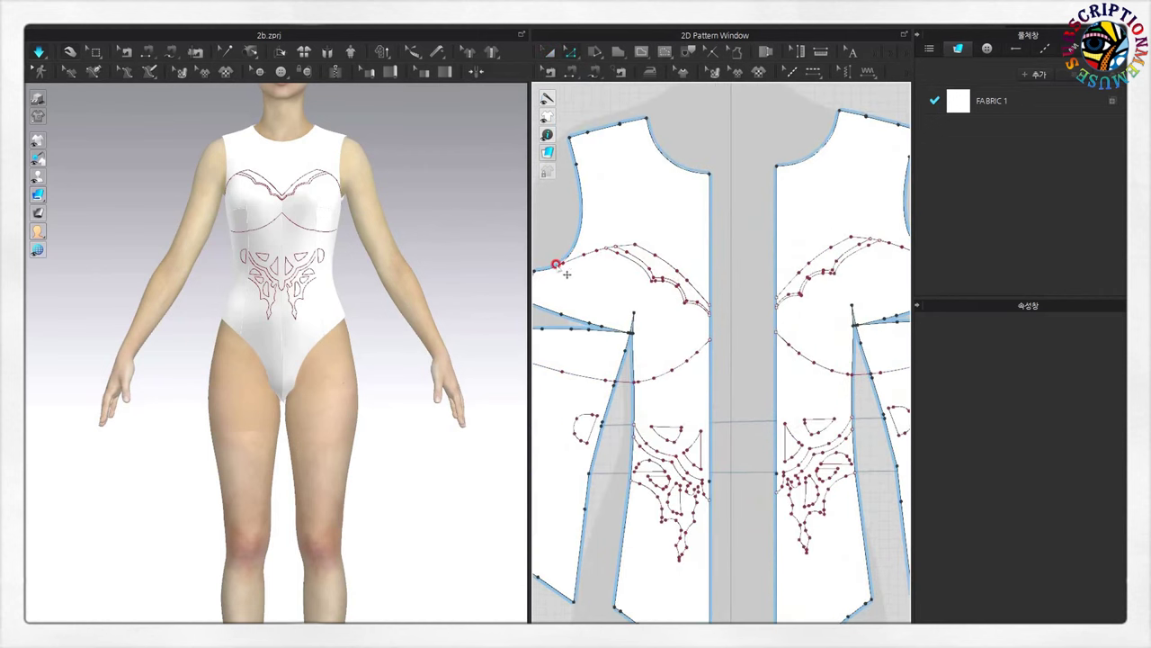
{"action": "left_click", "coordinate": [557, 264]}
{"action": "left_click", "coordinate": [570, 274]}
{"action": "scroll", "coordinate": [568, 277], "scroll_direction": "down", "scroll_amount": 1}
{"action": "right_click", "coordinate": [591, 264]}
{"action": "key", "text": "Return"}
{"action": "scroll", "coordinate": [843, 320], "scroll_direction": "up", "scroll_amount": 3}
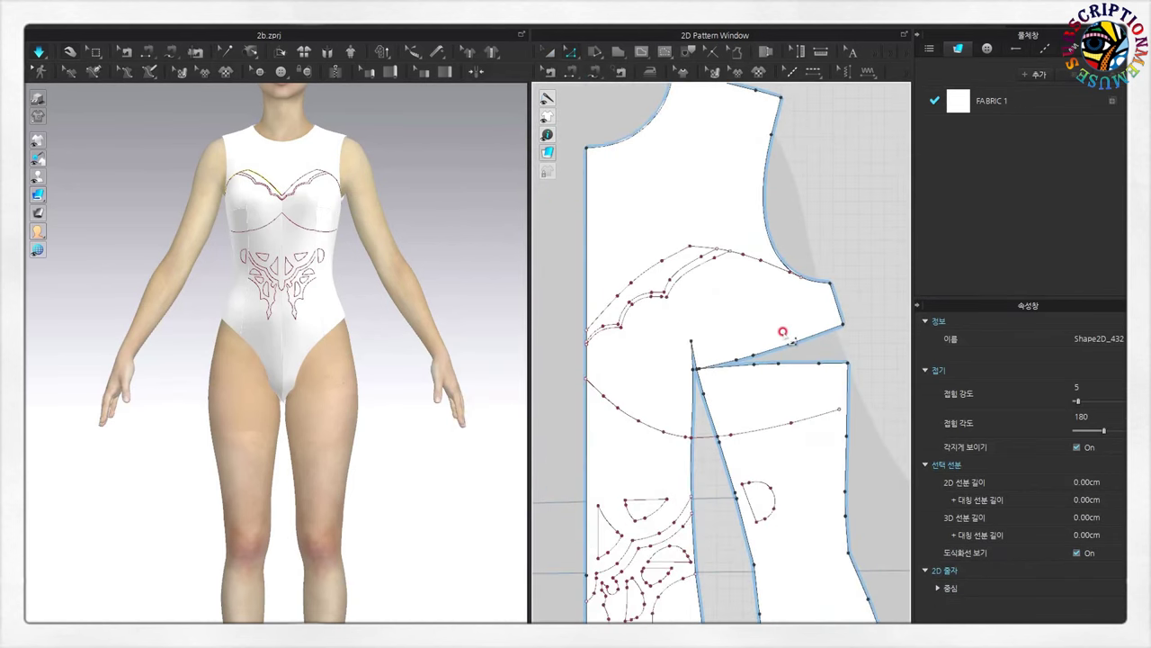
- Cut & Sew the front bodice along its scalloped upper-chest curve
{"action": "left_click", "coordinate": [615, 287]}
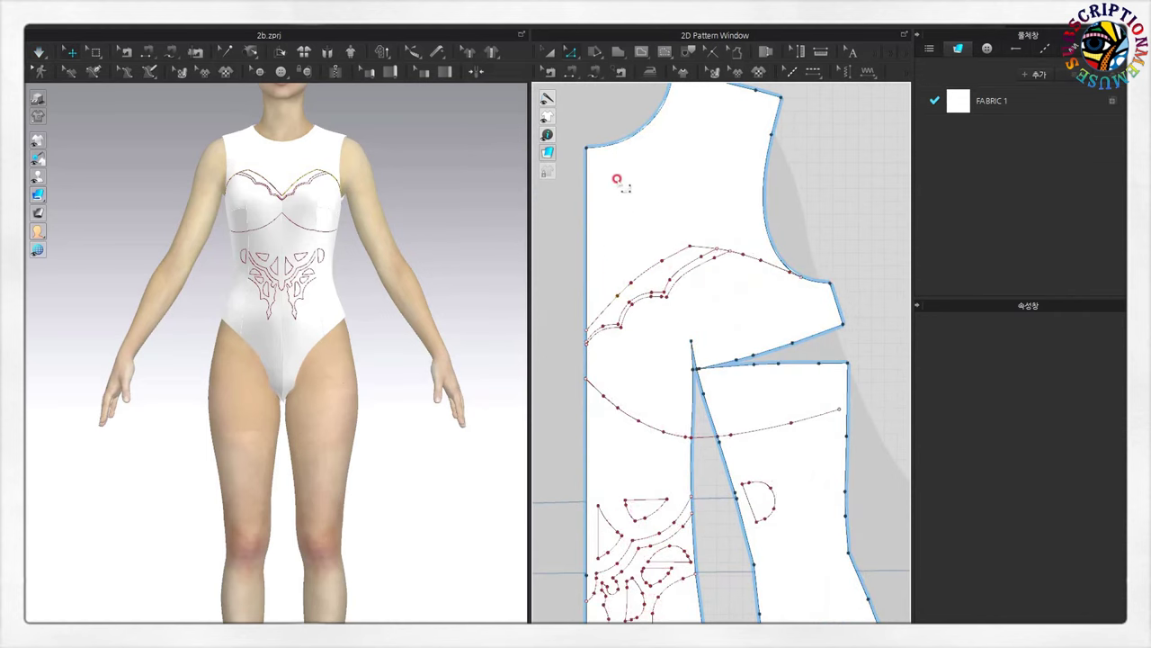
{"action": "right_click", "coordinate": [615, 297]}
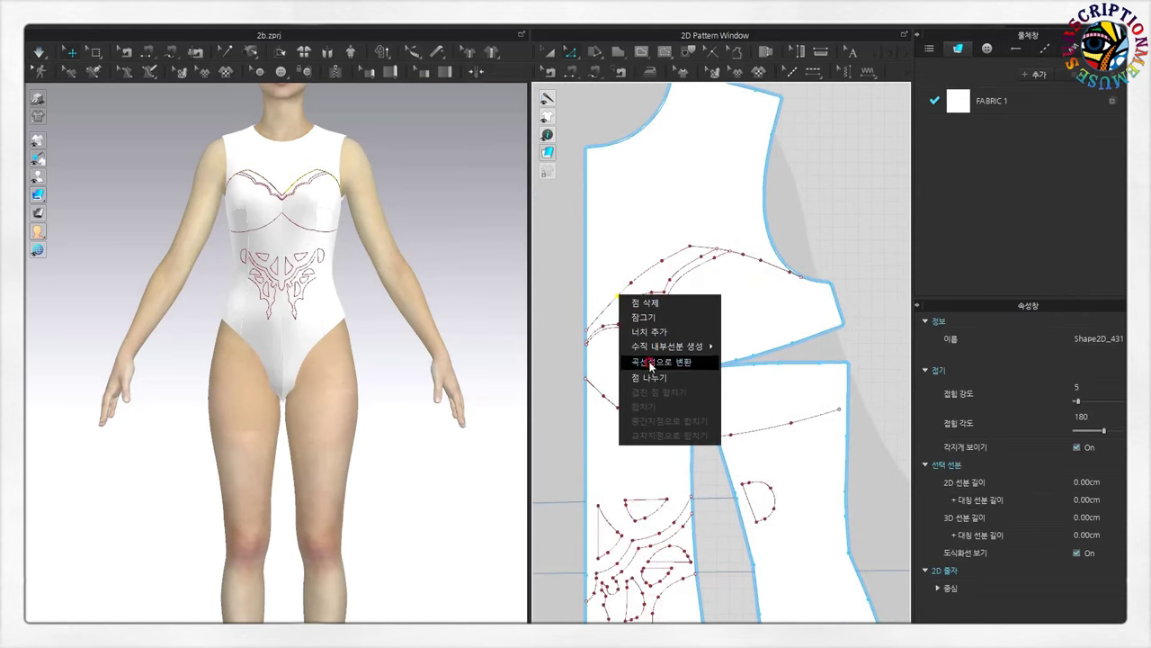
{"action": "key", "text": "Escape"}
{"action": "left_click", "coordinate": [622, 307]}
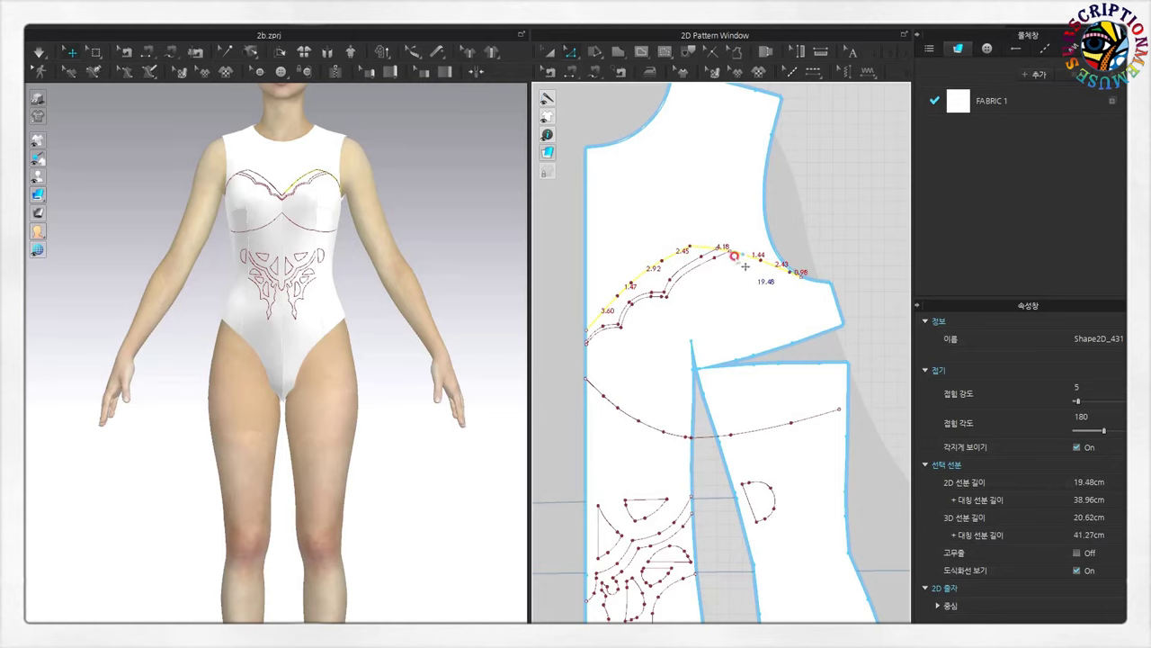
{"action": "right_click", "coordinate": [698, 246]}
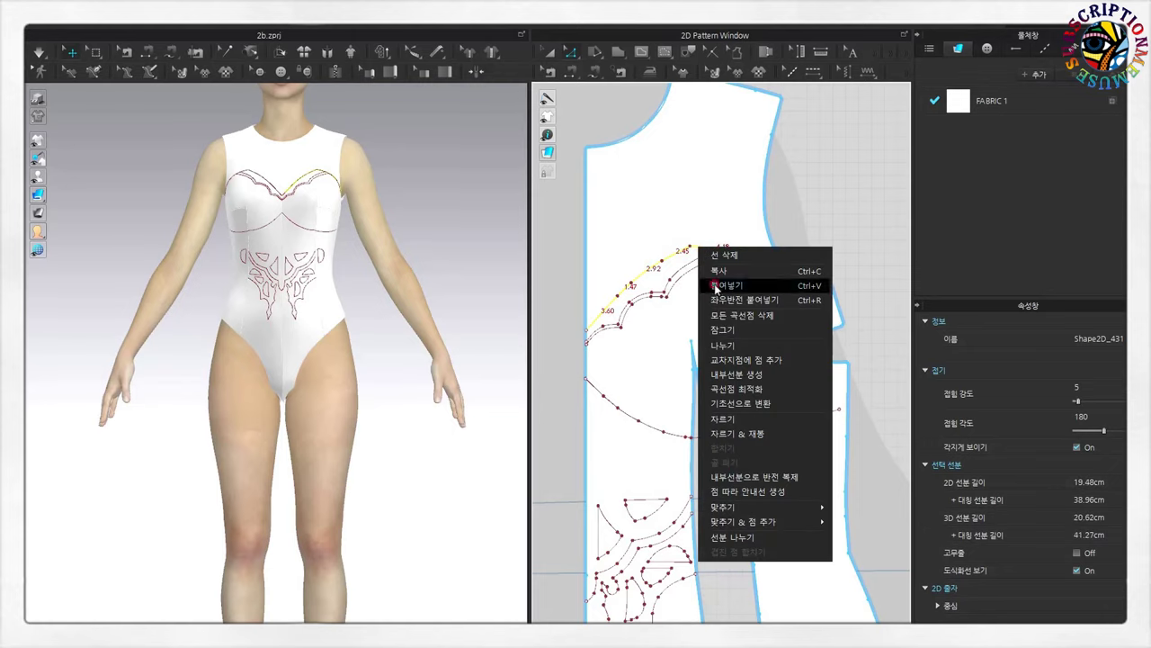
{"action": "left_click", "coordinate": [732, 434]}
{"action": "scroll", "coordinate": [700, 404], "scroll_direction": "down", "scroll_amount": 2}
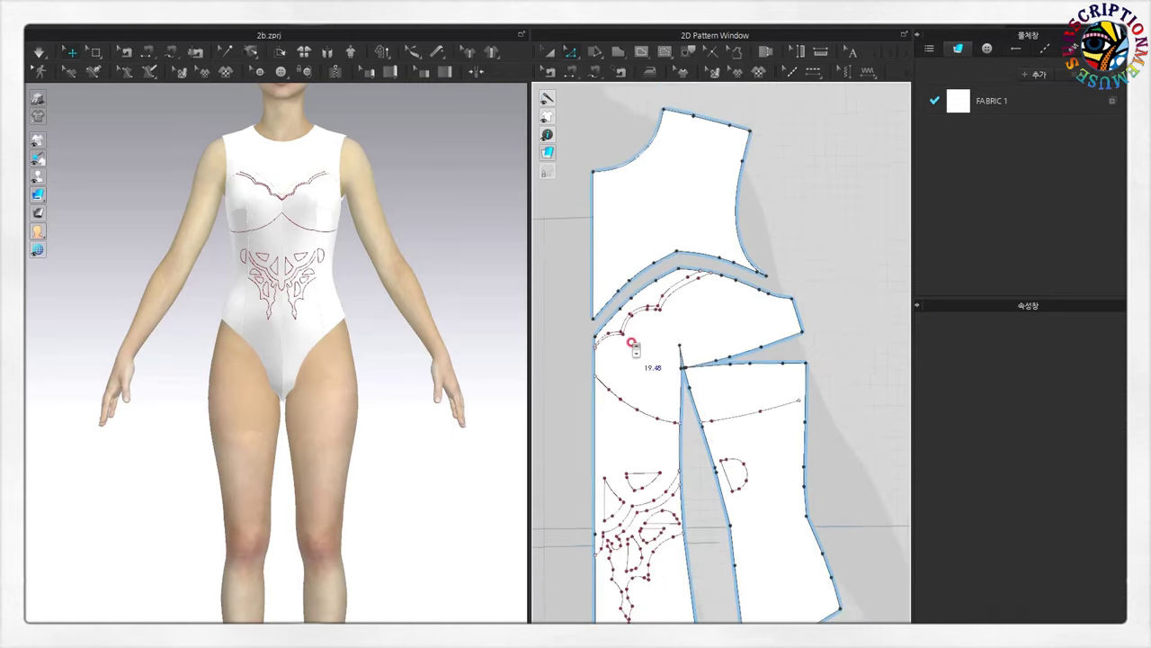
- Split the upper-back line at a new point
{"action": "scroll", "coordinate": [701, 395], "scroll_direction": "down", "scroll_amount": 3}
{"action": "scroll", "coordinate": [796, 389], "scroll_direction": "up", "scroll_amount": 6}
{"action": "right_click", "coordinate": [684, 309]}
{"action": "left_click", "coordinate": [697, 322]}
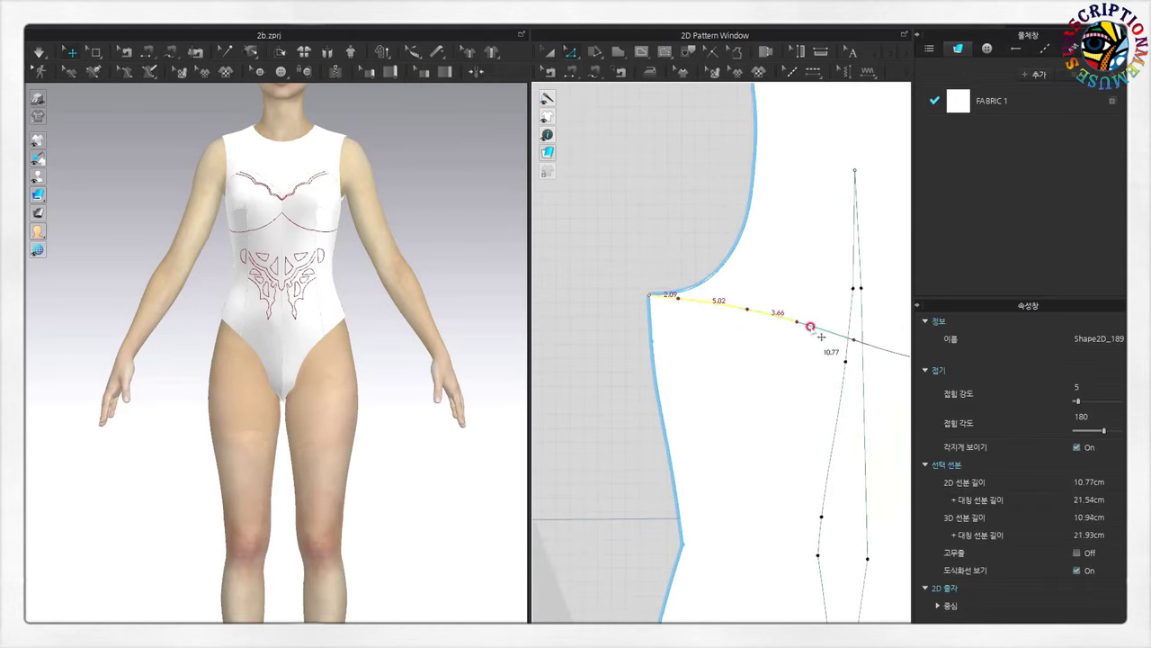
- Cut & Sew the back piece along the slanted upper-back line and zoom out
{"action": "scroll", "coordinate": [859, 337], "scroll_direction": "down", "scroll_amount": 1}
{"action": "middle_click_drag", "start_coordinate": [859, 338], "coordinate": [760, 357]}
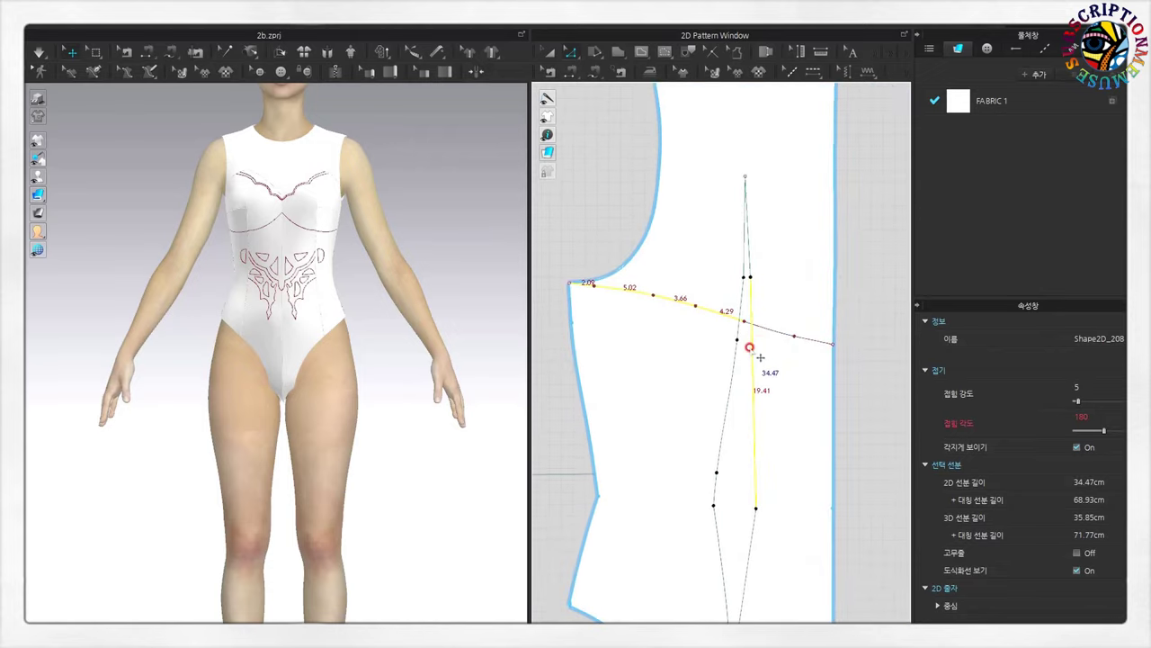
{"action": "right_click", "coordinate": [810, 343]}
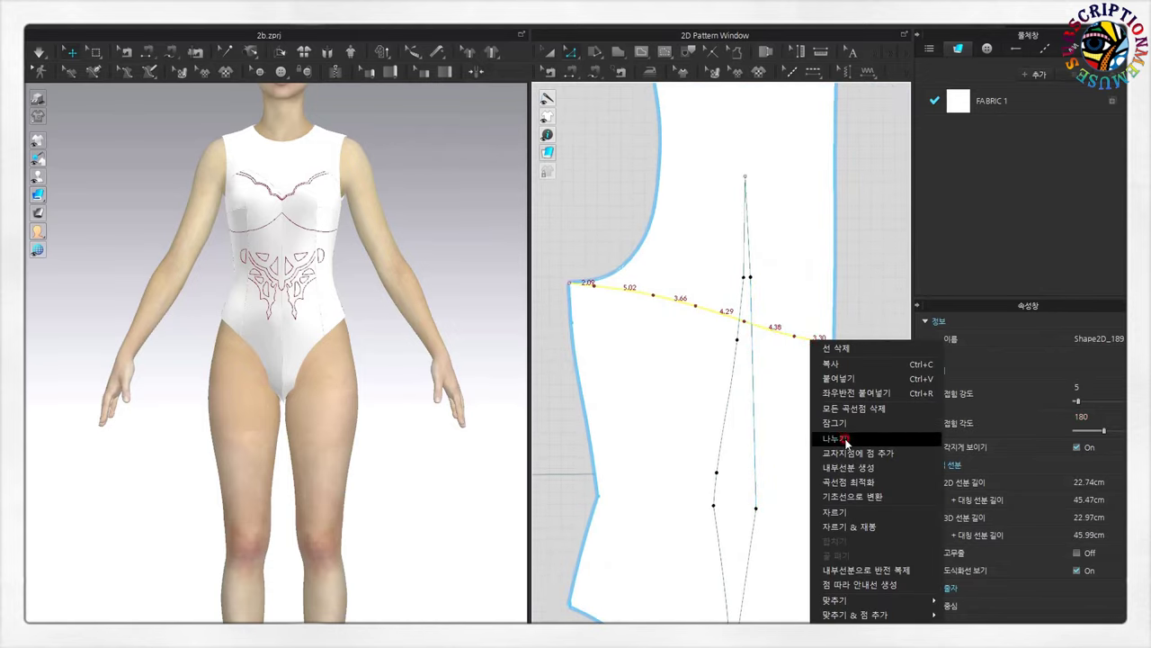
{"action": "left_click", "coordinate": [849, 526]}
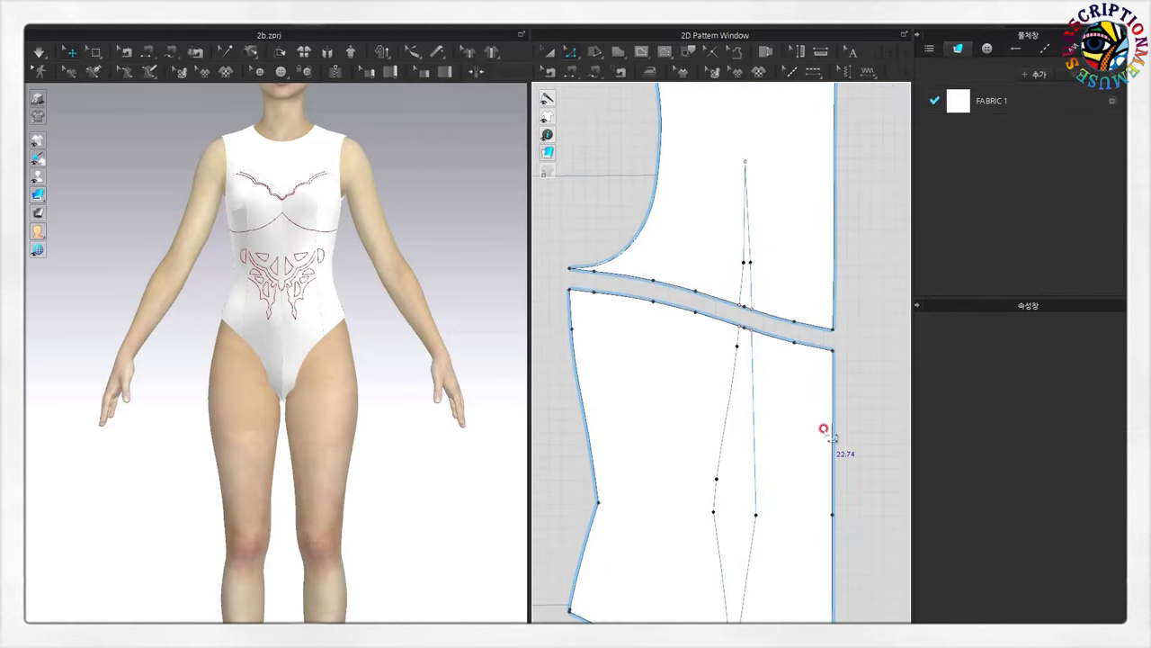
{"action": "scroll", "coordinate": [738, 405], "scroll_direction": "down", "scroll_amount": 5}
{"action": "scroll", "coordinate": [589, 400], "scroll_direction": "down", "scroll_amount": 2}
{"action": "scroll", "coordinate": [589, 401], "scroll_direction": "down", "scroll_amount": 2}
{"action": "scroll", "coordinate": [612, 360], "scroll_direction": "up", "scroll_amount": 2}
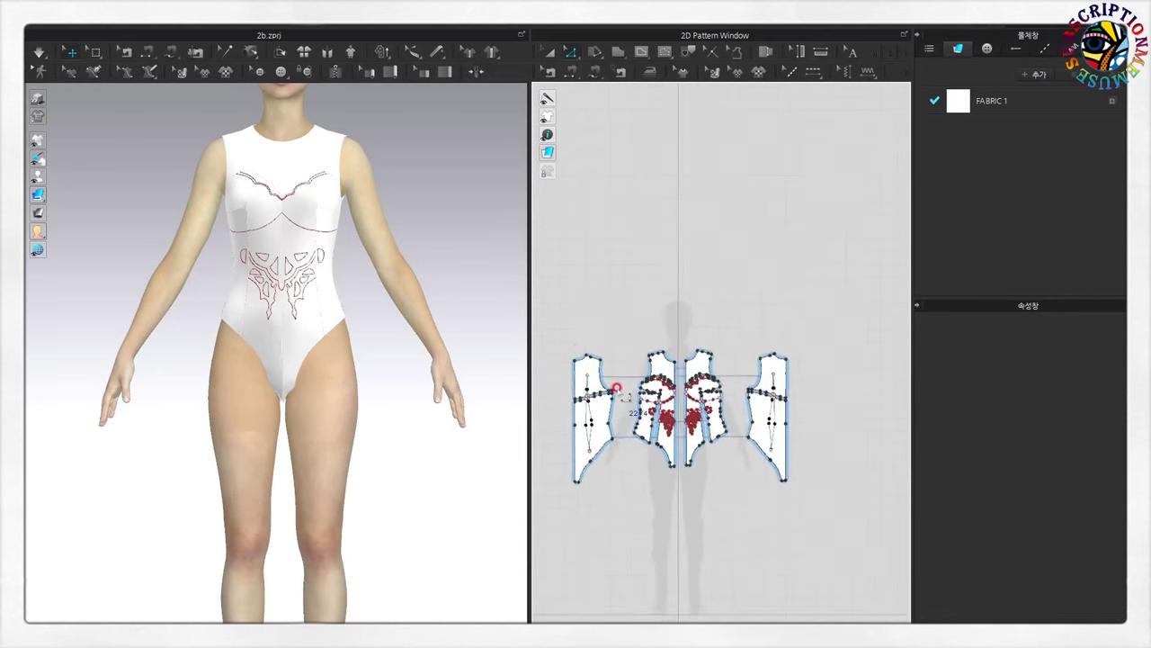
{"action": "scroll", "coordinate": [624, 275], "scroll_direction": "up", "scroll_amount": 2}
- Add a second fabric, FABRIC 2, in the Object Browser
{"action": "middle_click_drag", "start_coordinate": [458, 267], "coordinate": [476, 327]}
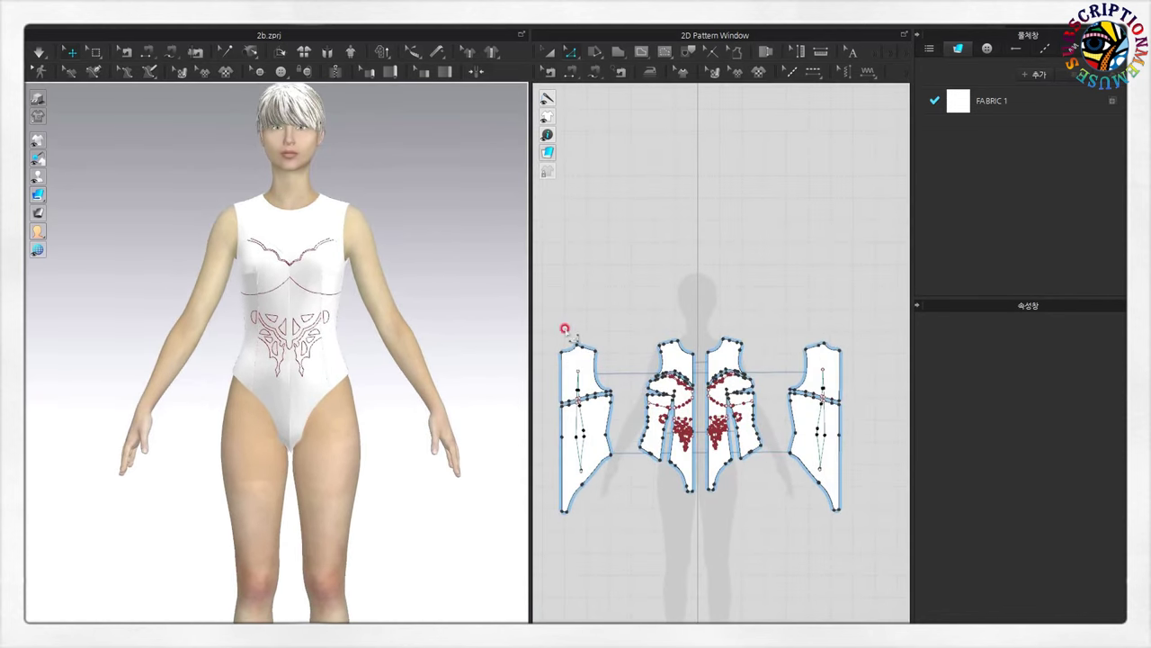
{"action": "left_click", "coordinate": [964, 103]}
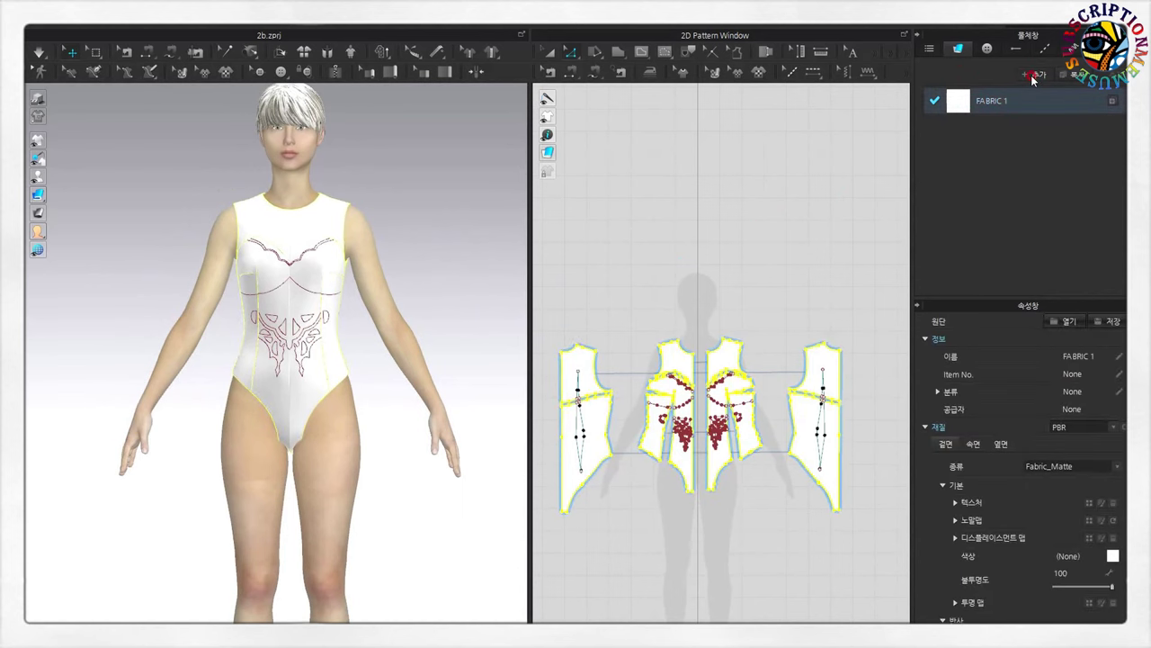
{"action": "left_click", "coordinate": [1032, 77]}
{"action": "left_click", "coordinate": [804, 188]}
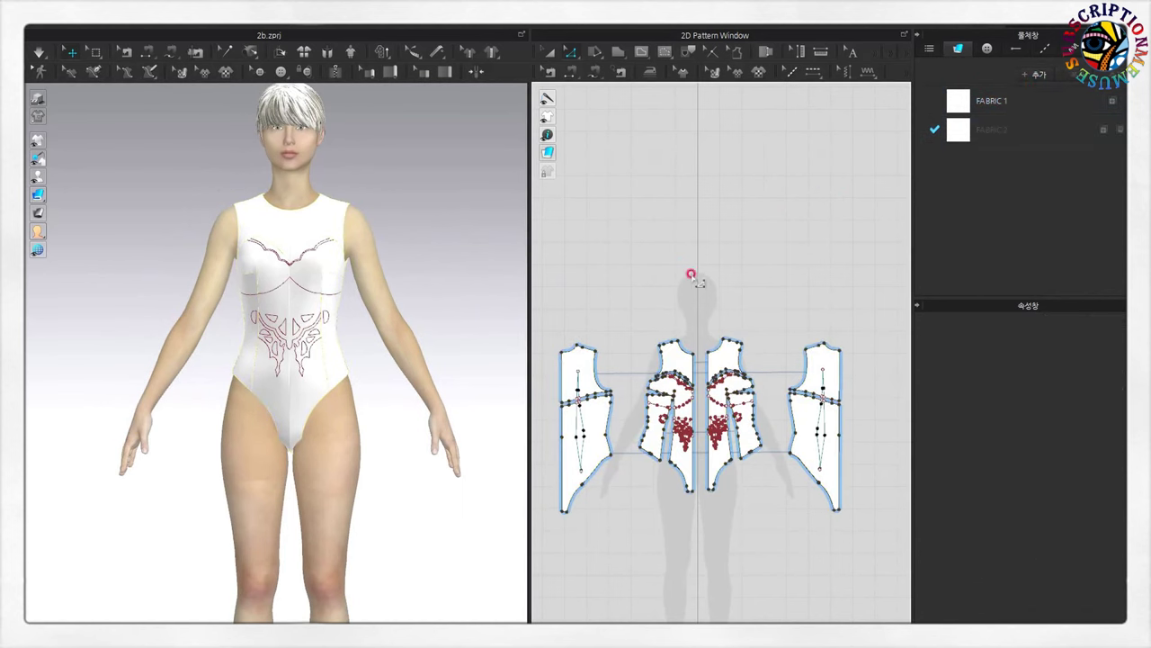
- Apply FABRIC 2 to both upper yoke pieces and drop its opacity to nearly transparent
{"action": "key", "text": "a"}
{"action": "left_click", "coordinate": [717, 357]}
{"action": "left_click", "coordinate": [808, 355], "text": "shift"}
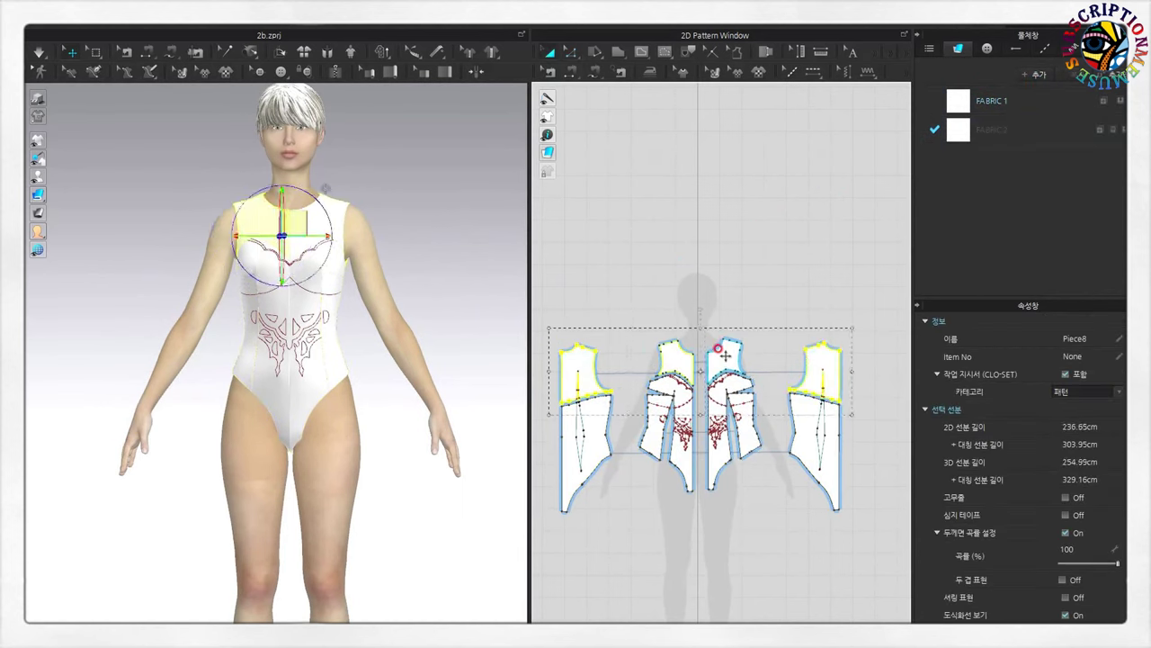
{"action": "left_click", "coordinate": [963, 135]}
{"action": "left_click_drag", "start_coordinate": [1110, 584], "coordinate": [1064, 587]}
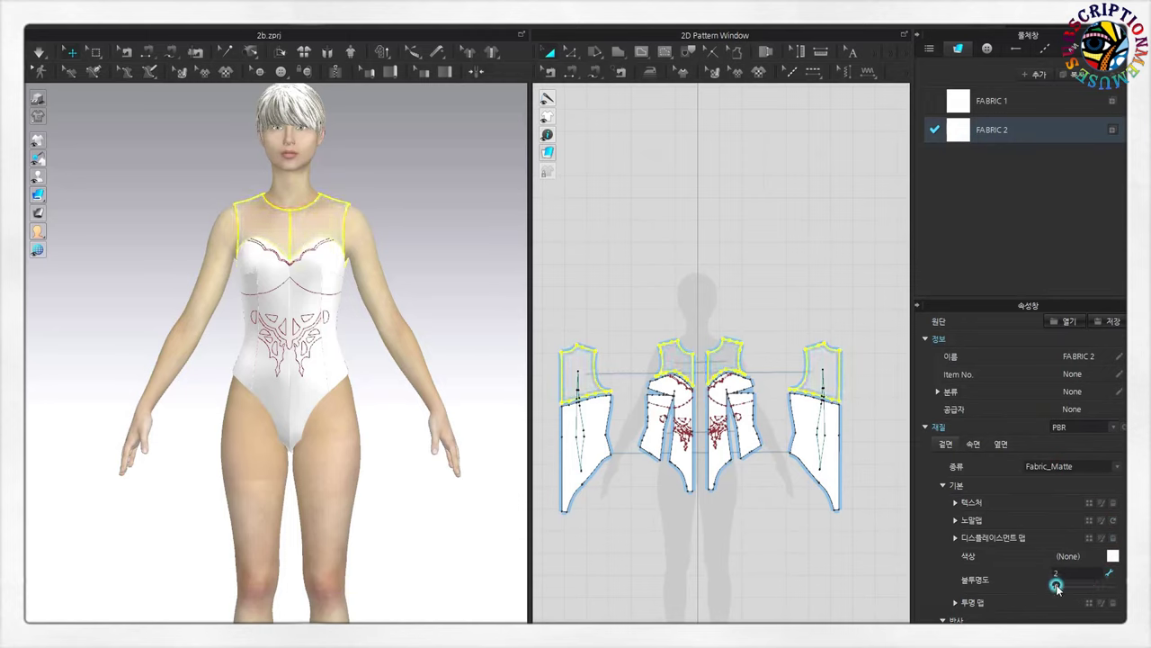
{"action": "left_click", "coordinate": [714, 306]}
- Turn the avatar to its back and select the upper back yoke piece
{"action": "mouse_move", "coordinate": [453, 334]}
{"action": "right_mouse_down"}
{"action": "mouse_move", "coordinate": [153, 322]}
{"action": "mouse_move", "coordinate": [277, 342]}
{"action": "mouse_move", "coordinate": [453, 347]}
{"action": "mouse_move", "coordinate": [185, 275]}
{"action": "right_mouse_up"}
{"action": "scroll", "coordinate": [849, 429], "scroll_direction": "up", "scroll_amount": 3}
{"action": "scroll", "coordinate": [869, 337], "scroll_direction": "up", "scroll_amount": 4}
{"action": "left_click", "coordinate": [711, 251]}
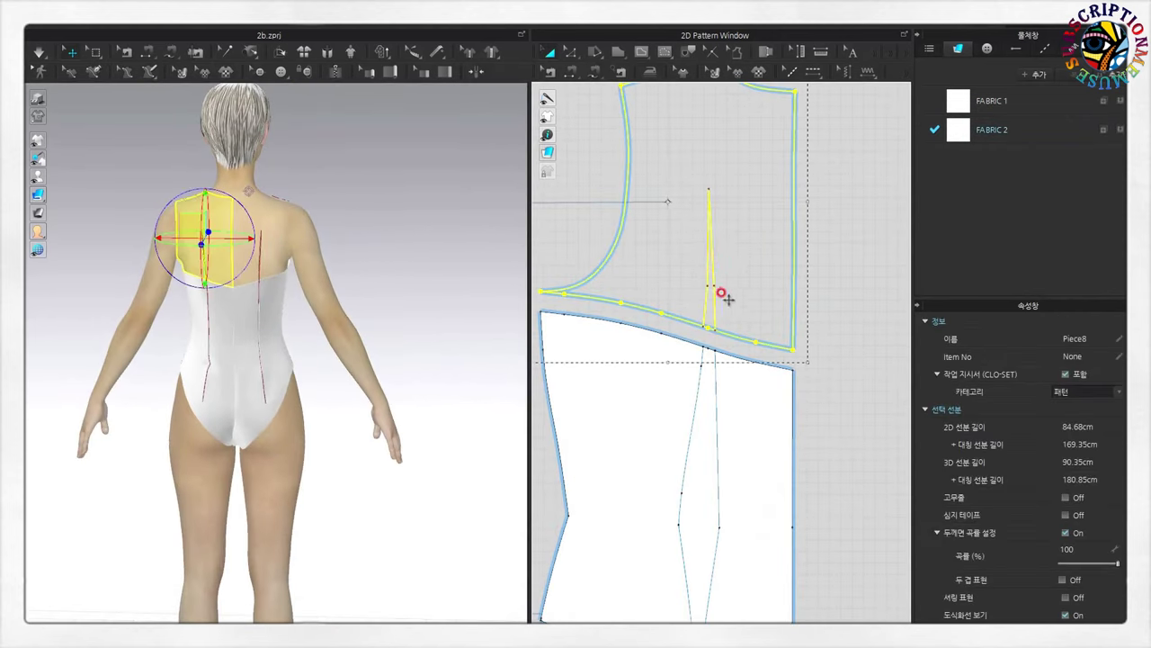
- Cut the dart out of the upper back yoke
{"action": "left_click", "coordinate": [843, 318]}
{"action": "left_click", "coordinate": [711, 304]}
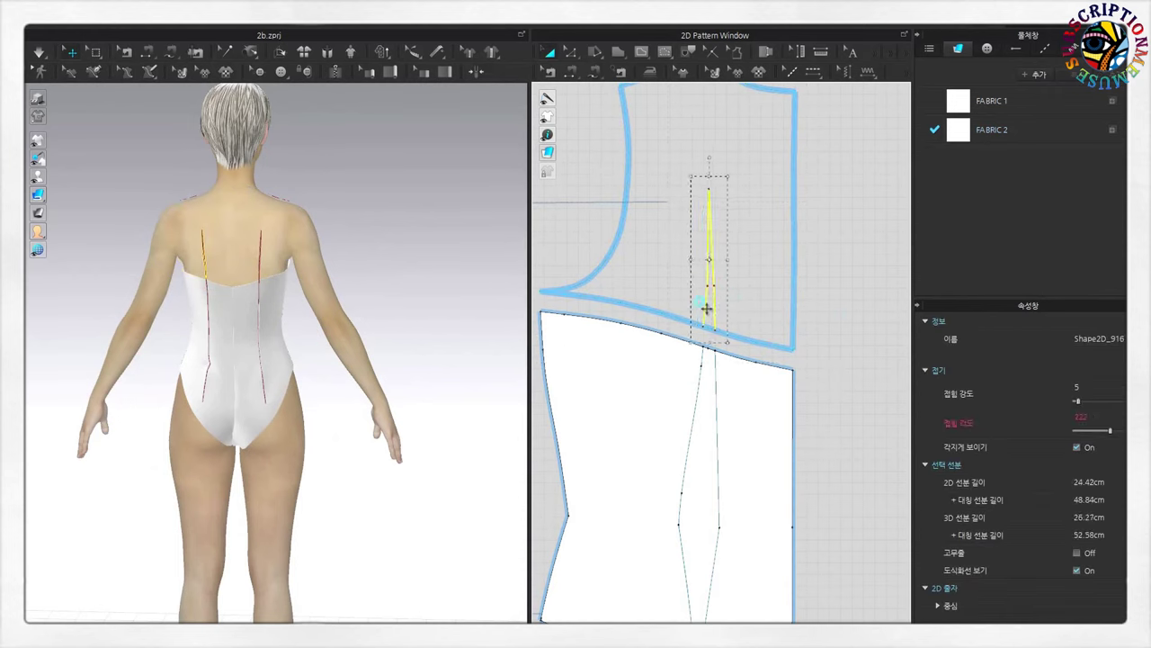
{"action": "right_click", "coordinate": [707, 310]}
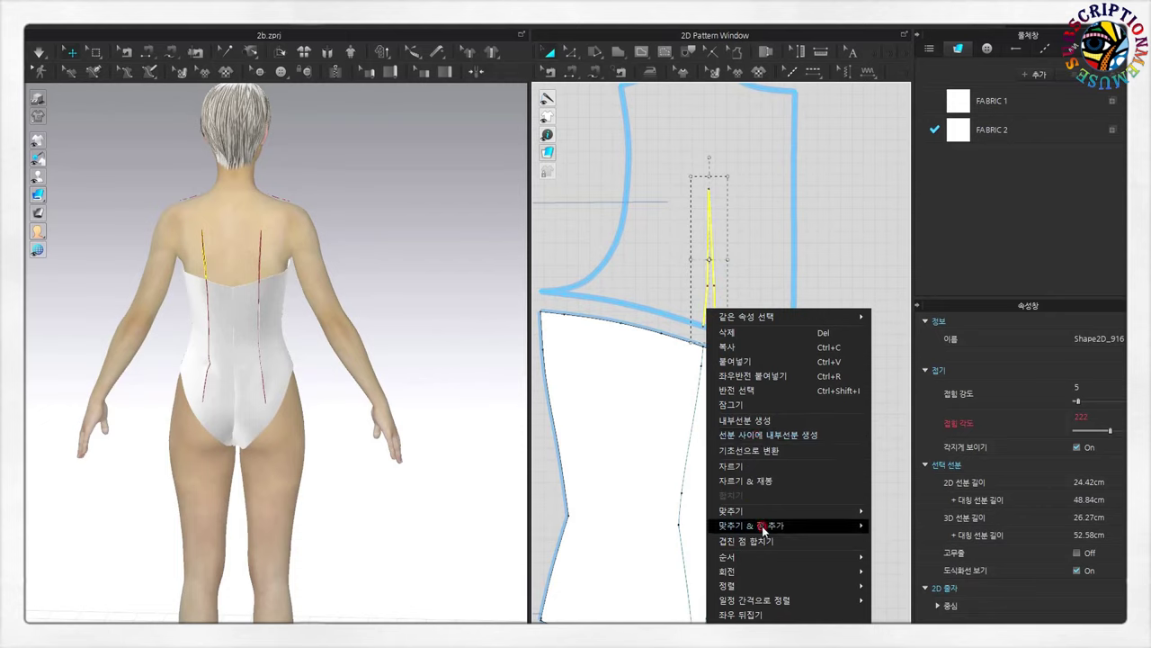
{"action": "left_click", "coordinate": [750, 479]}
- Move the back yoke aside and delete the leftover dart sliver
{"action": "scroll", "coordinate": [758, 436], "scroll_direction": "down", "scroll_amount": 2}
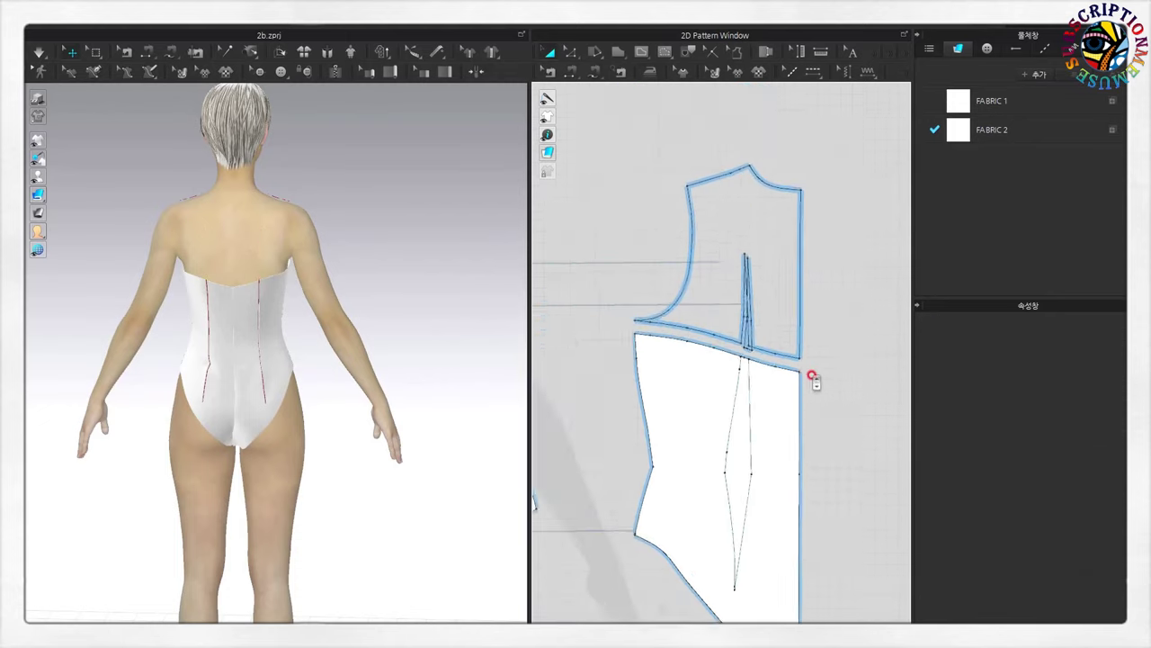
{"action": "scroll", "coordinate": [812, 378], "scroll_direction": "down", "scroll_amount": 2}
{"action": "left_click_drag", "start_coordinate": [738, 244], "coordinate": [725, 171]}
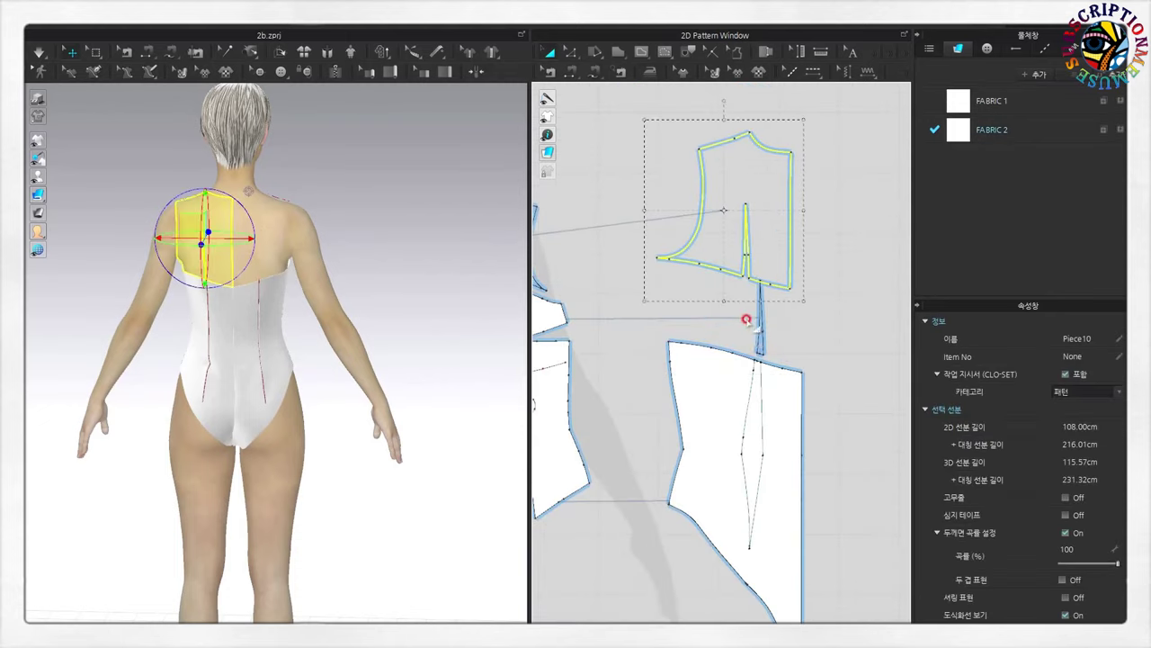
{"action": "left_click", "coordinate": [758, 328]}
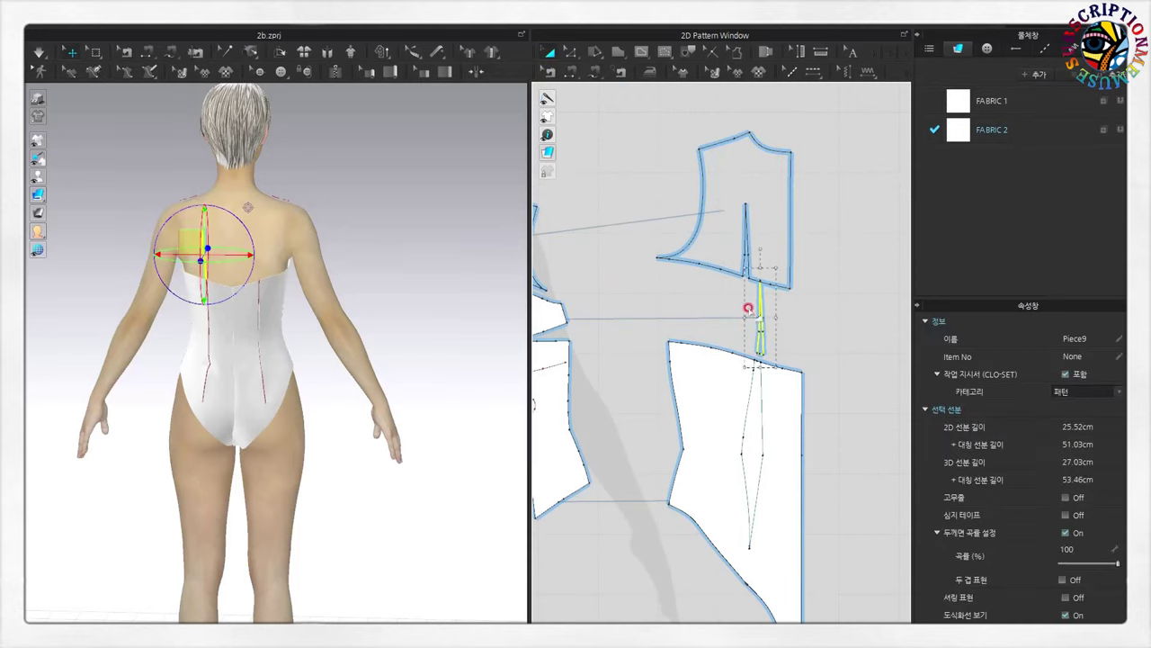
{"action": "key", "text": "Delete"}
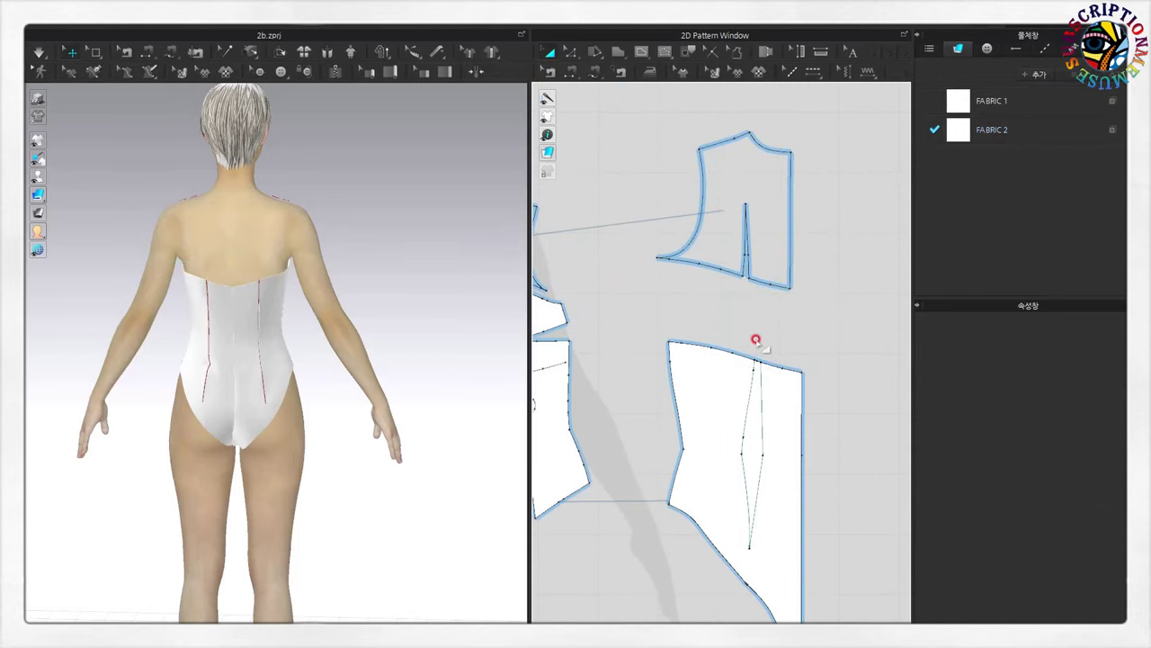
{"action": "right_click_drag", "start_coordinate": [280, 321], "coordinate": [458, 390]}
- Turn the avatar to a three-quarter front view and show FABRIC 1's properties (Fabric_Matte, opacity 100)
{"action": "scroll", "coordinate": [657, 366], "scroll_direction": "down", "scroll_amount": 5}
{"action": "scroll", "coordinate": [657, 366], "scroll_direction": "up", "scroll_amount": 5}
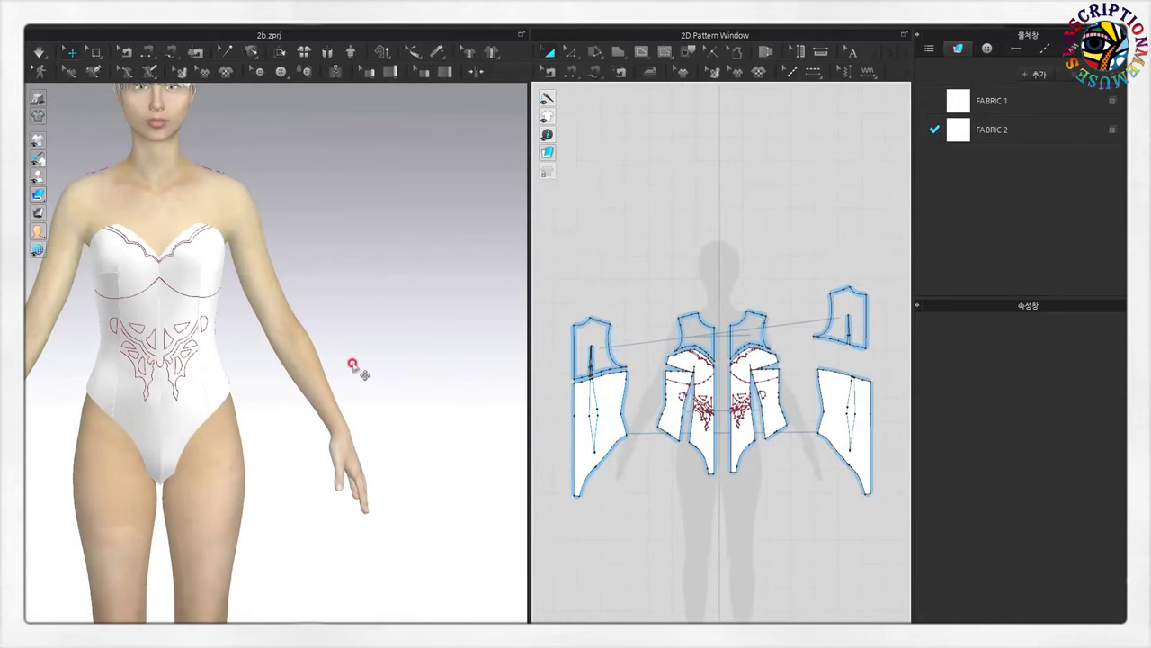
{"action": "scroll", "coordinate": [360, 373], "scroll_direction": "up", "scroll_amount": 2}
{"action": "scroll", "coordinate": [364, 385], "scroll_direction": "down", "scroll_amount": 1}
{"action": "scroll", "coordinate": [355, 382], "scroll_direction": "down", "scroll_amount": 1}
{"action": "scroll", "coordinate": [347, 386], "scroll_direction": "down", "scroll_amount": 2}
{"action": "mouse_move", "coordinate": [341, 391]}
{"action": "right_mouse_down"}
{"action": "mouse_move", "coordinate": [297, 394]}
{"action": "mouse_move", "coordinate": [360, 411]}
{"action": "right_mouse_up"}
{"action": "scroll", "coordinate": [436, 403], "scroll_direction": "down", "scroll_amount": 1}
{"action": "scroll", "coordinate": [432, 411], "scroll_direction": "down", "scroll_amount": 1}
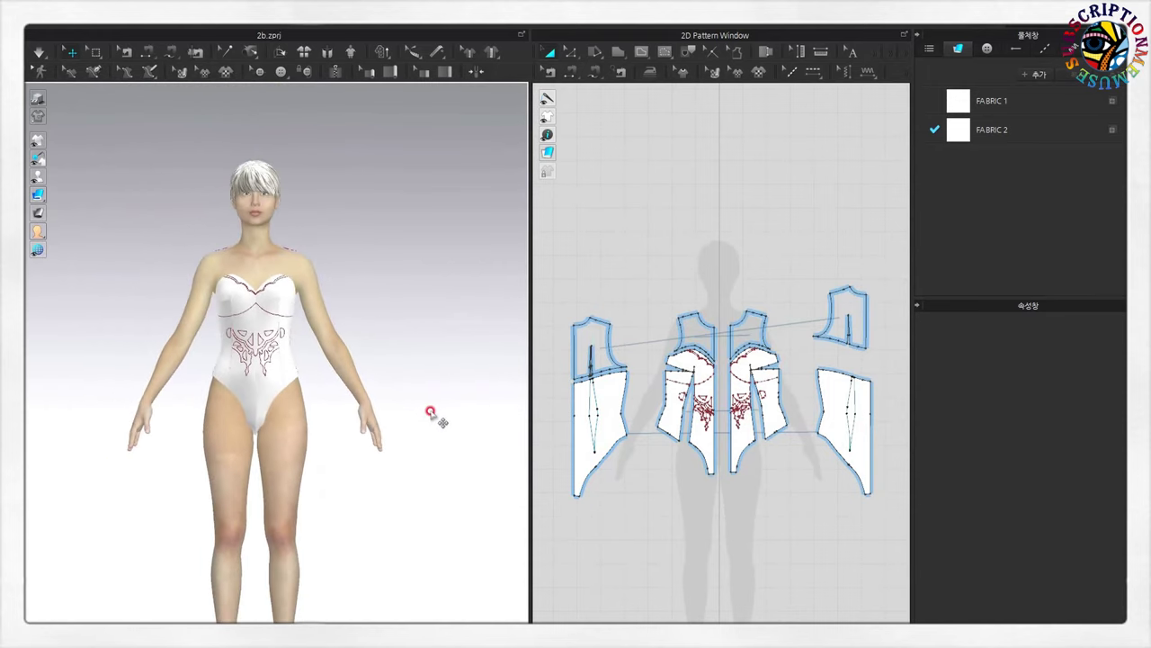
{"action": "scroll", "coordinate": [442, 413], "scroll_direction": "down", "scroll_amount": 1}
{"action": "scroll", "coordinate": [443, 404], "scroll_direction": "up", "scroll_amount": 2}
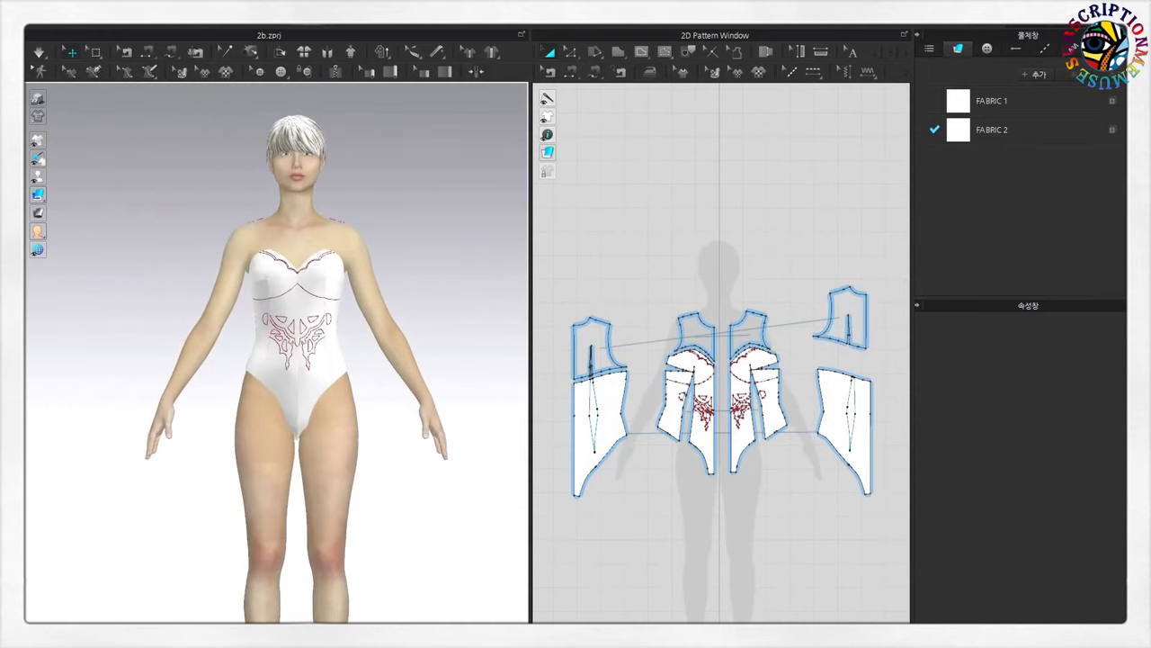
{"action": "left_click", "coordinate": [967, 105]}
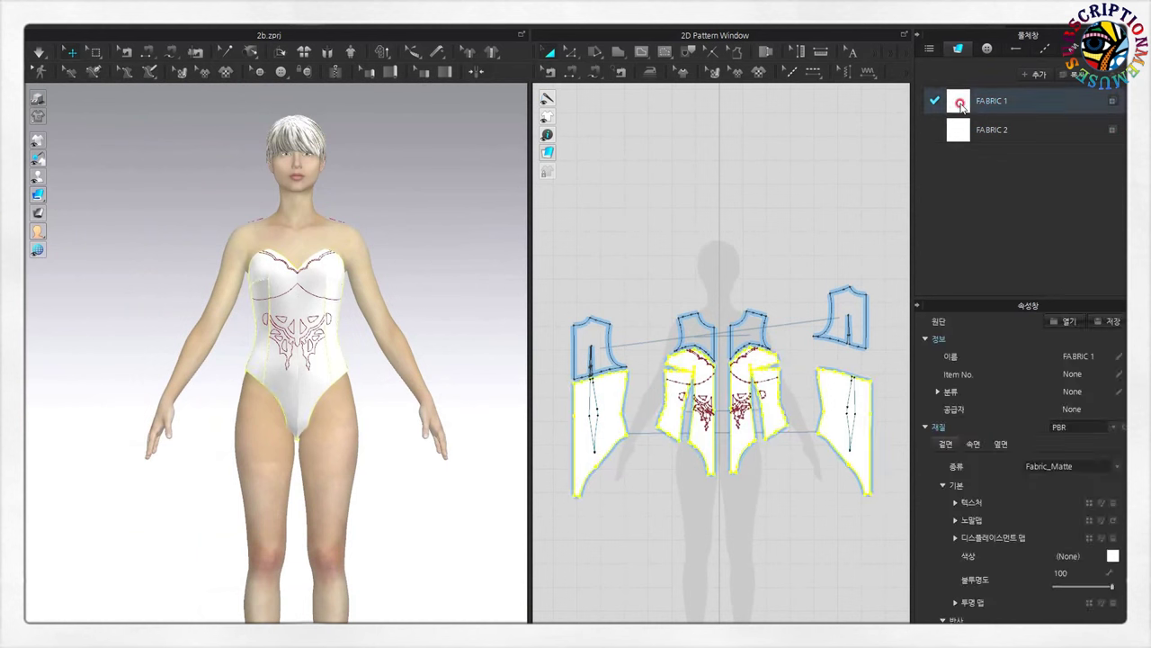
- Recolour FABRIC 1 from white to light lime green (A7E767)
{"action": "left_click", "coordinate": [1112, 557]}
{"action": "left_click_drag", "start_coordinate": [478, 115], "coordinate": [614, 134]}
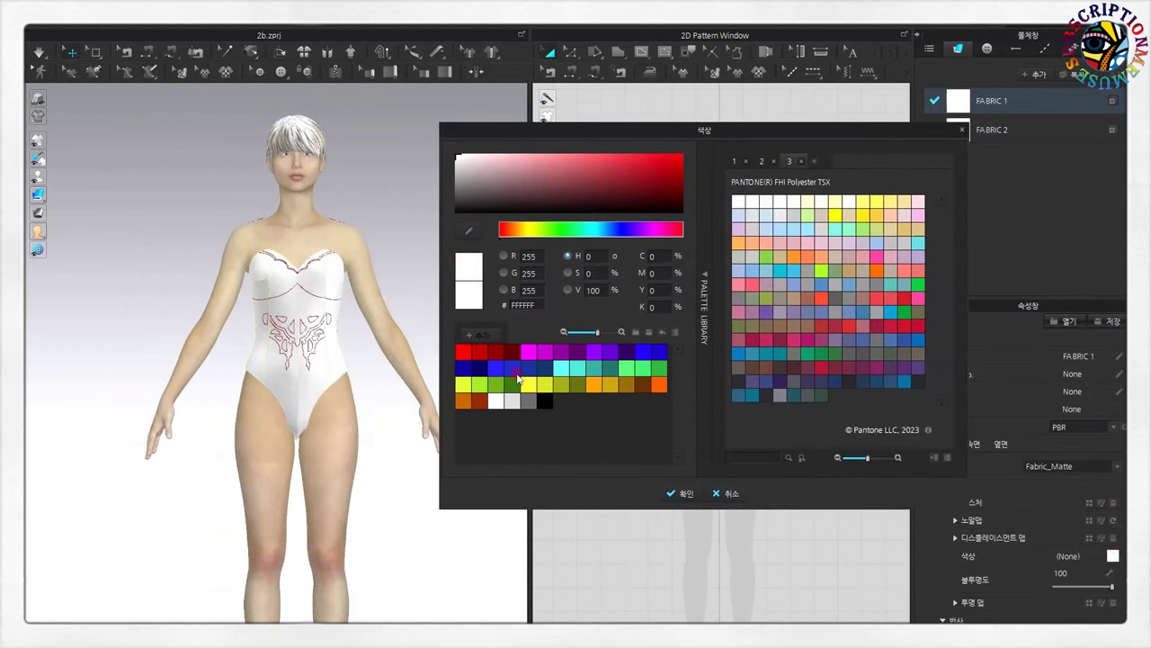
{"action": "left_click_drag", "start_coordinate": [460, 159], "coordinate": [468, 159]}
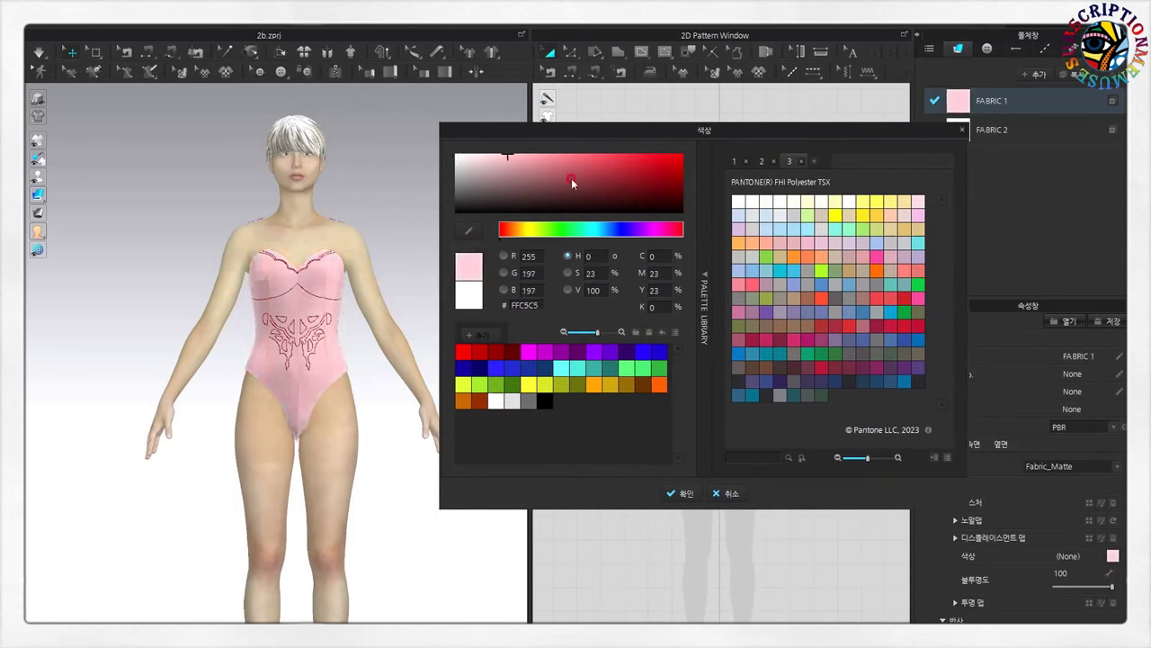
{"action": "left_click", "coordinate": [596, 230]}
{"action": "left_click_drag", "start_coordinate": [660, 232], "coordinate": [669, 232]}
{"action": "left_click_drag", "start_coordinate": [612, 177], "coordinate": [593, 180]}
{"action": "left_click_drag", "start_coordinate": [575, 169], "coordinate": [566, 154]}
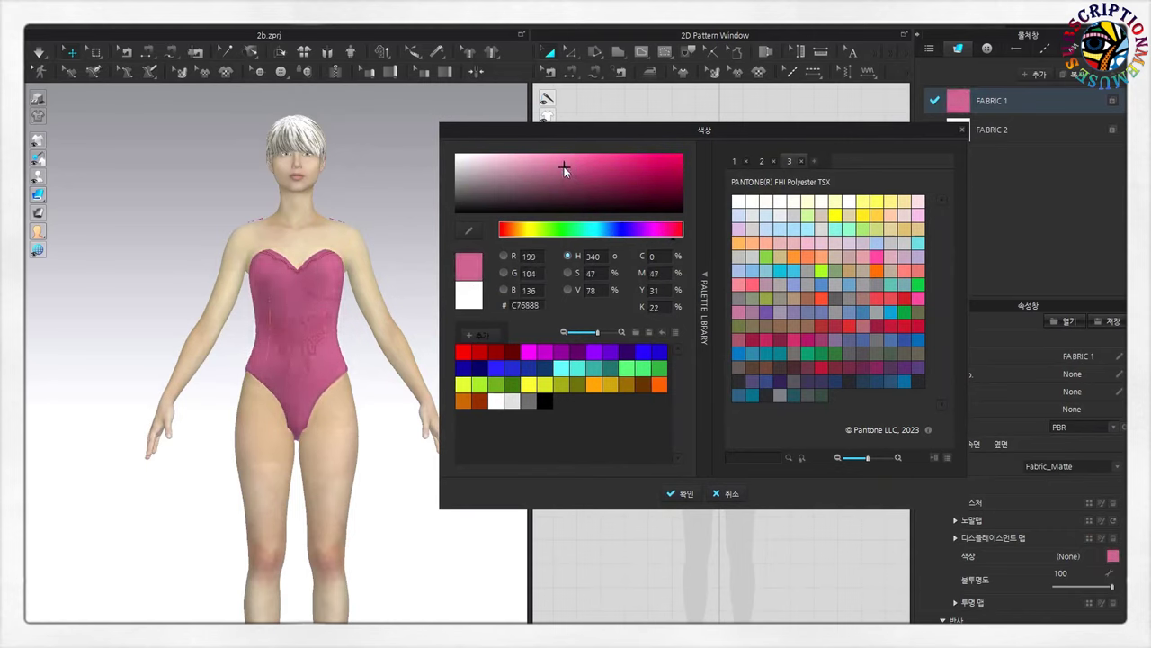
{"action": "mouse_move", "coordinate": [567, 155]}
{"action": "left_mouse_down"}
{"action": "mouse_move", "coordinate": [667, 202]}
{"action": "mouse_move", "coordinate": [665, 175]}
{"action": "mouse_move", "coordinate": [558, 188]}
{"action": "mouse_move", "coordinate": [507, 177]}
{"action": "mouse_move", "coordinate": [501, 161]}
{"action": "left_mouse_up"}
{"action": "left_click", "coordinate": [514, 385]}
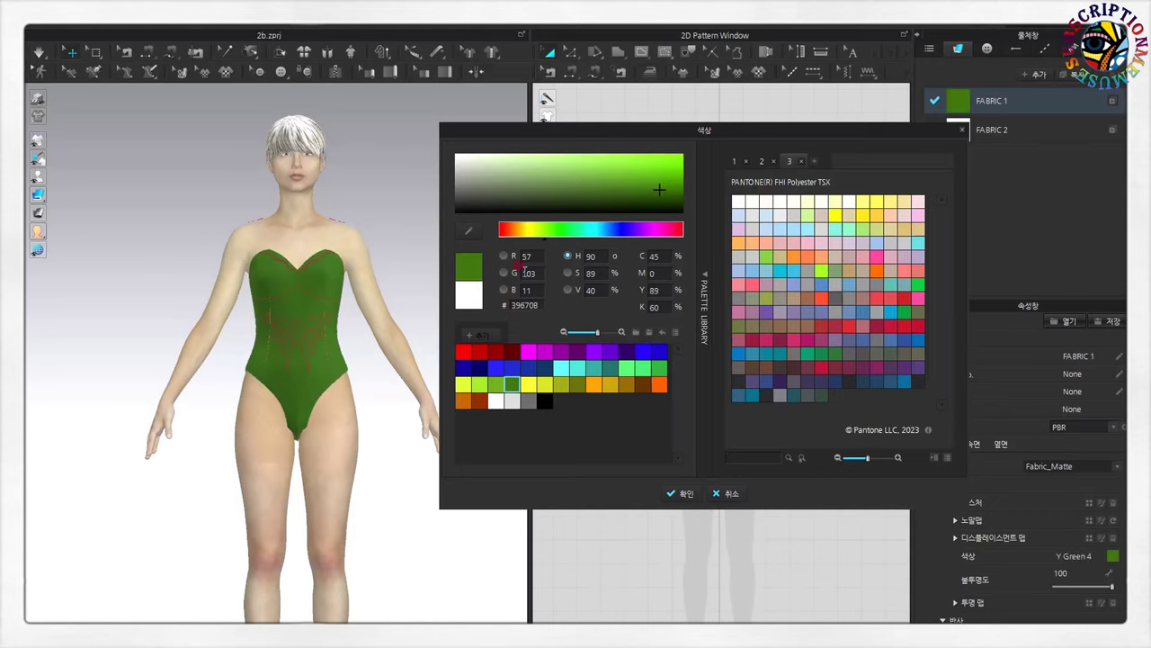
{"action": "mouse_move", "coordinate": [607, 174]}
{"action": "left_mouse_down"}
{"action": "mouse_move", "coordinate": [547, 159]}
{"action": "mouse_move", "coordinate": [583, 156]}
{"action": "left_mouse_up"}
{"action": "left_click", "coordinate": [684, 498]}
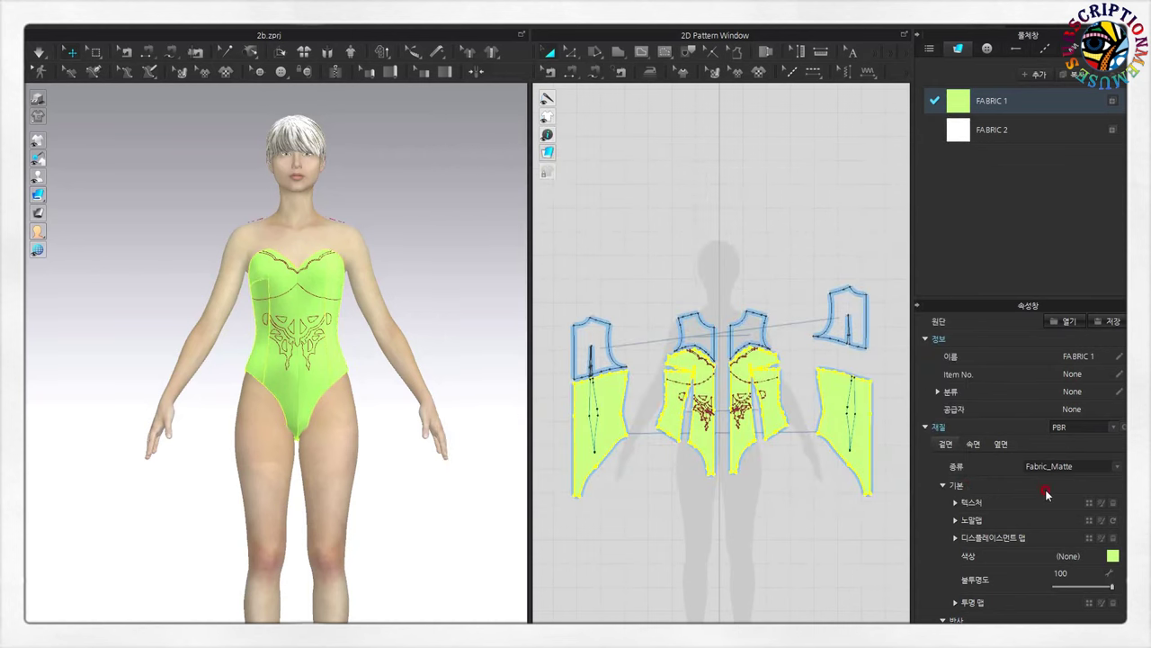
- Give FABRIC 1 reflection intensity 40, metalness 40 and surface roughness 31
{"action": "scroll", "coordinate": [1052, 504], "scroll_direction": "down", "scroll_amount": 3}
{"action": "scroll", "coordinate": [1054, 513], "scroll_direction": "down", "scroll_amount": 2}
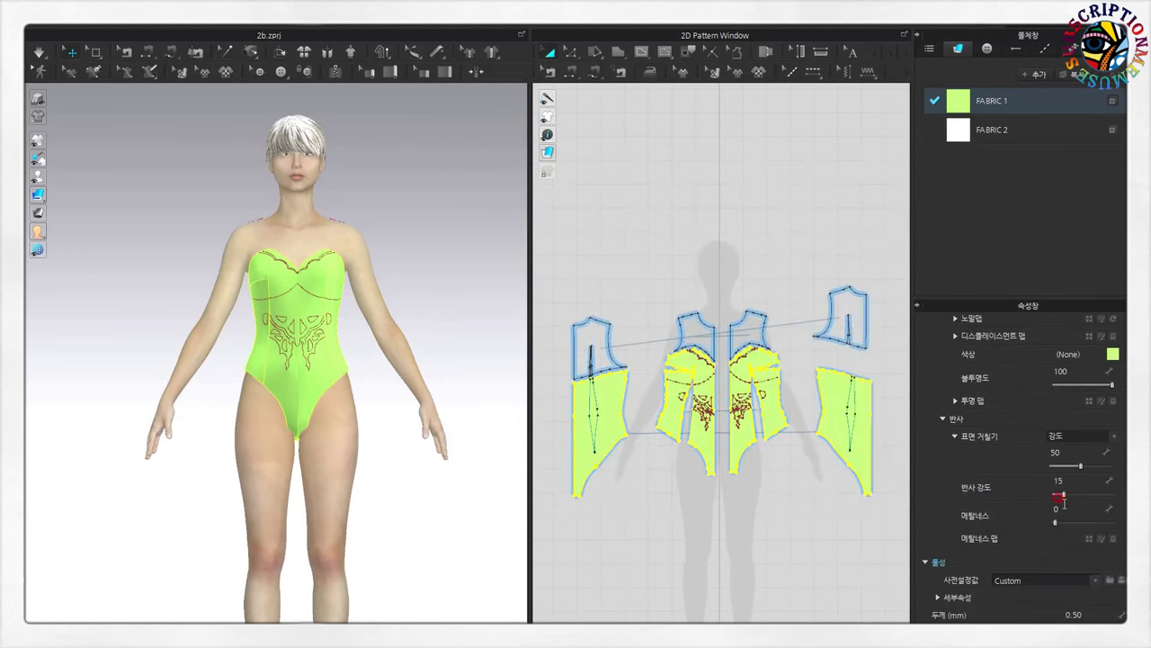
{"action": "left_click_drag", "start_coordinate": [1064, 495], "coordinate": [1070, 496]}
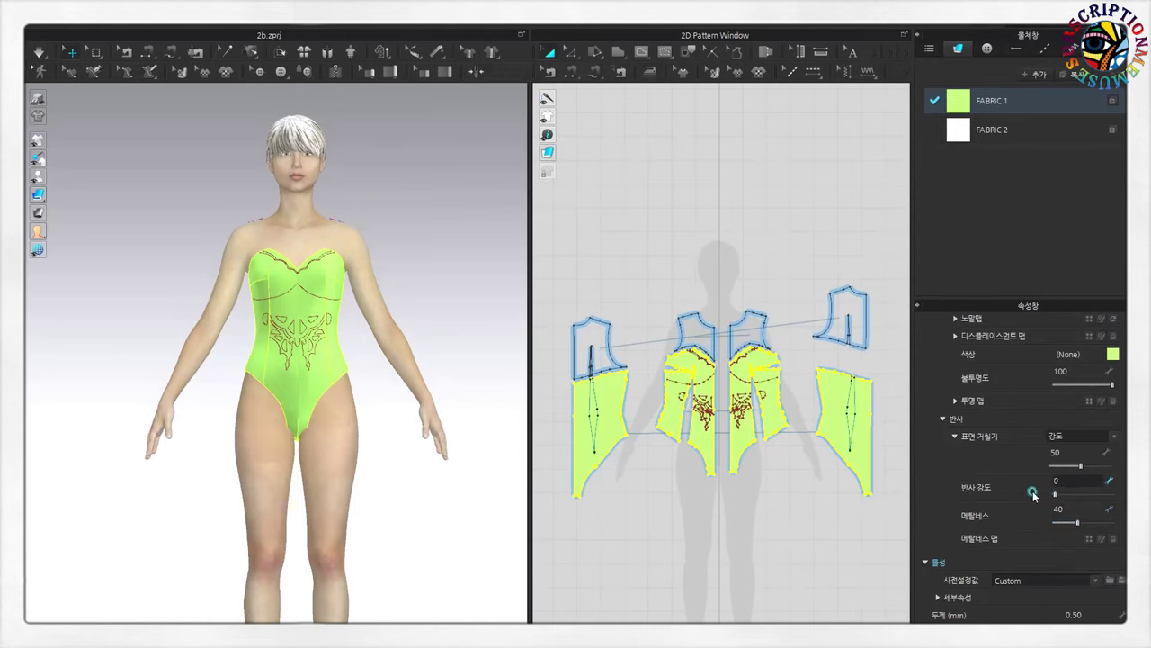
{"action": "left_click", "coordinate": [1055, 469]}
{"action": "left_click_drag", "start_coordinate": [1081, 468], "coordinate": [1073, 465]}
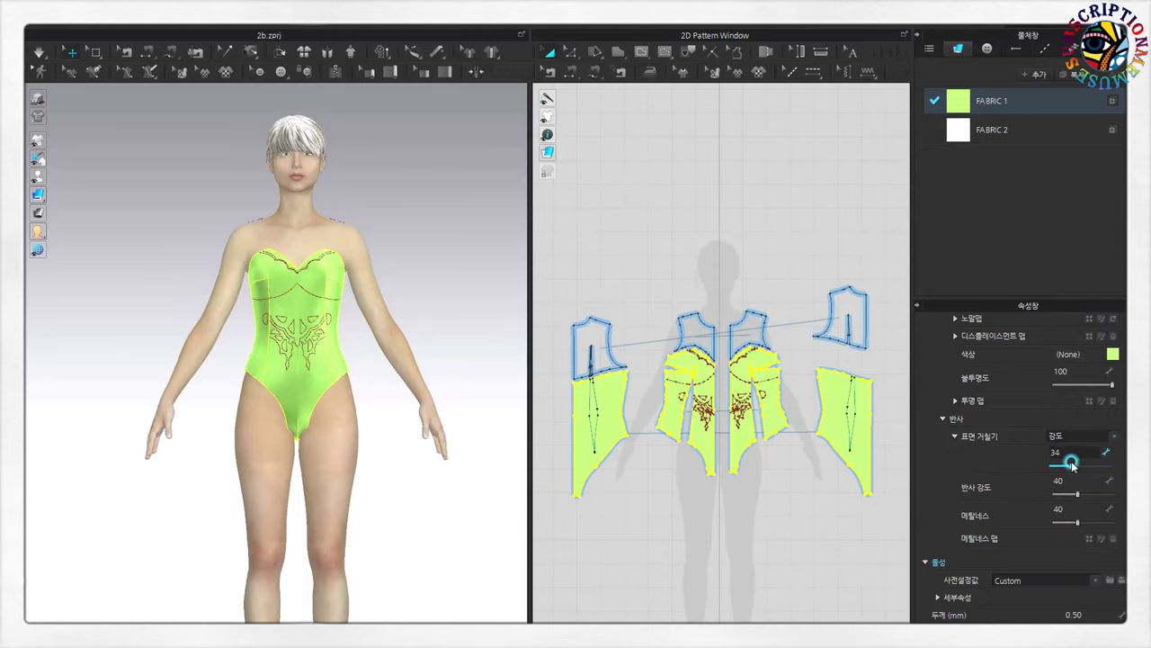
- Change FABRIC 1's colour to light grey (D2D1D1)
{"action": "left_click", "coordinate": [1112, 355]}
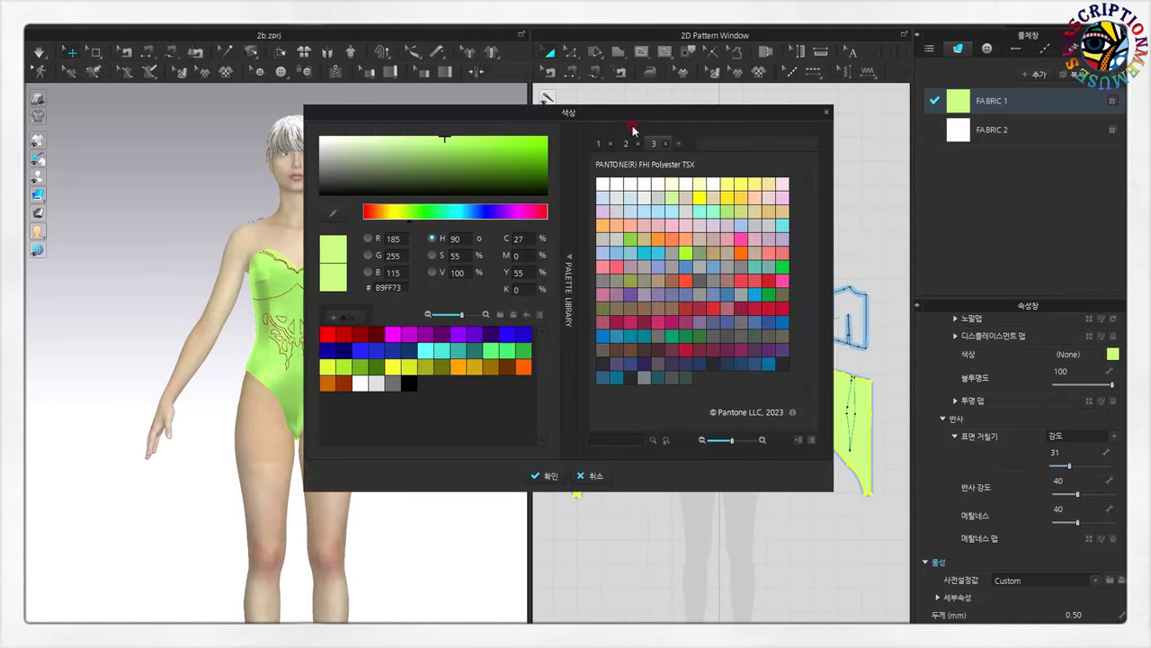
{"action": "mouse_move", "coordinate": [525, 119]}
{"action": "left_mouse_down"}
{"action": "mouse_move", "coordinate": [737, 156]}
{"action": "mouse_move", "coordinate": [783, 177]}
{"action": "left_mouse_up"}
{"action": "left_click", "coordinate": [633, 271]}
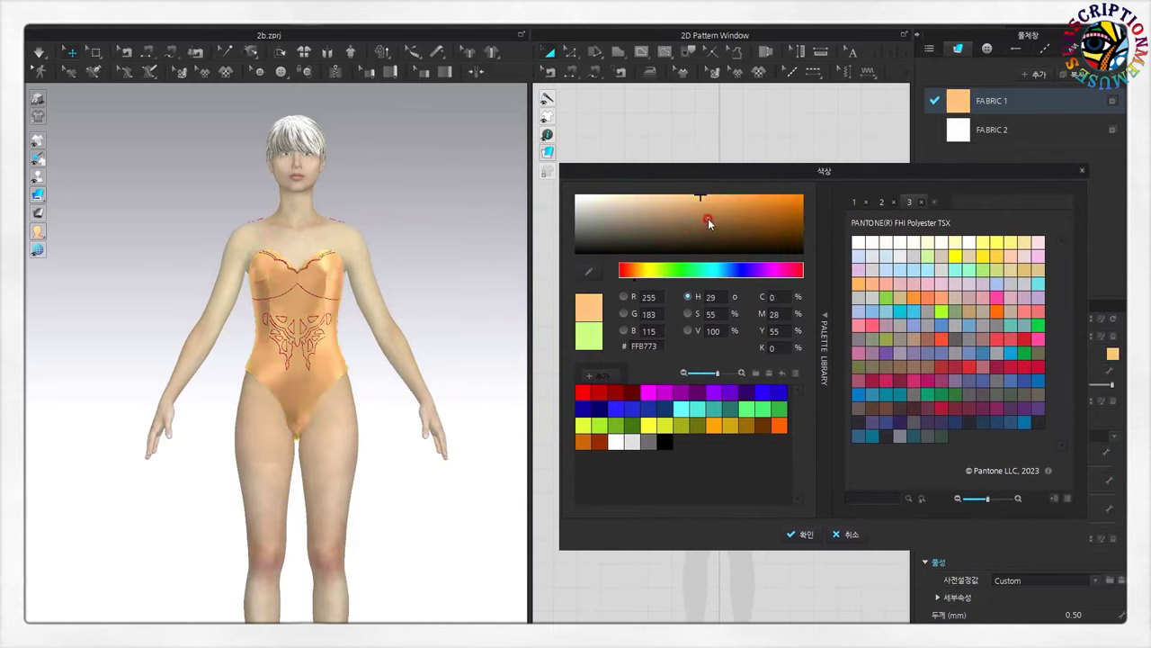
{"action": "left_click_drag", "start_coordinate": [700, 199], "coordinate": [685, 196]}
{"action": "left_click", "coordinate": [665, 393]}
{"action": "left_click", "coordinate": [763, 433]}
{"action": "left_click", "coordinate": [717, 426]}
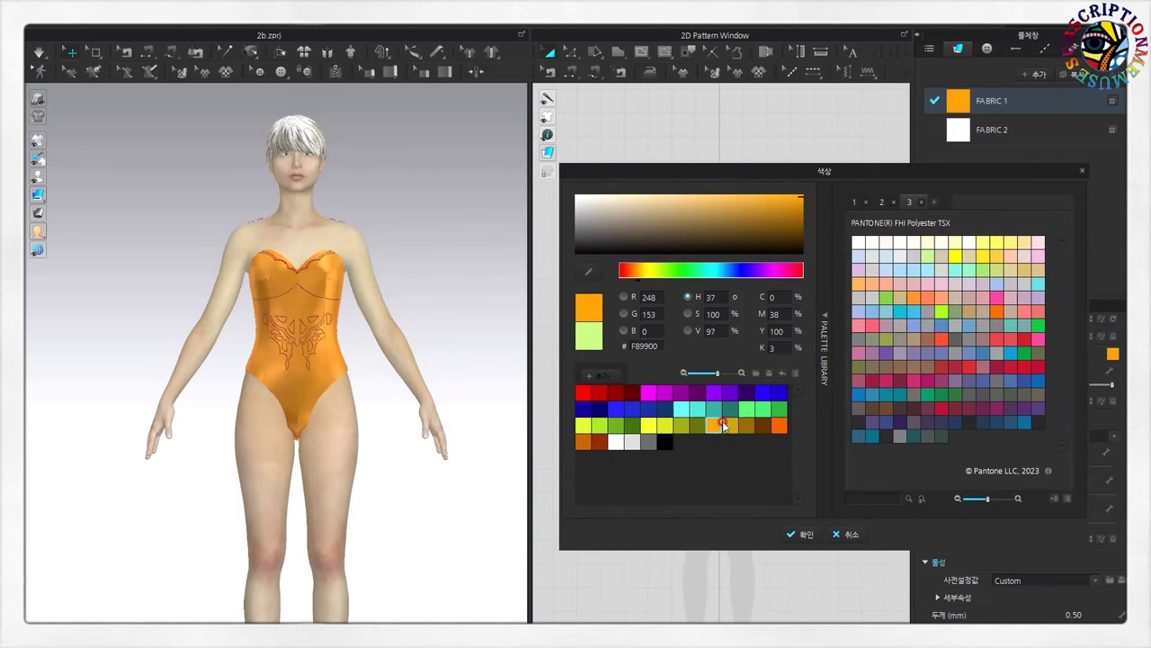
{"action": "left_click", "coordinate": [632, 442]}
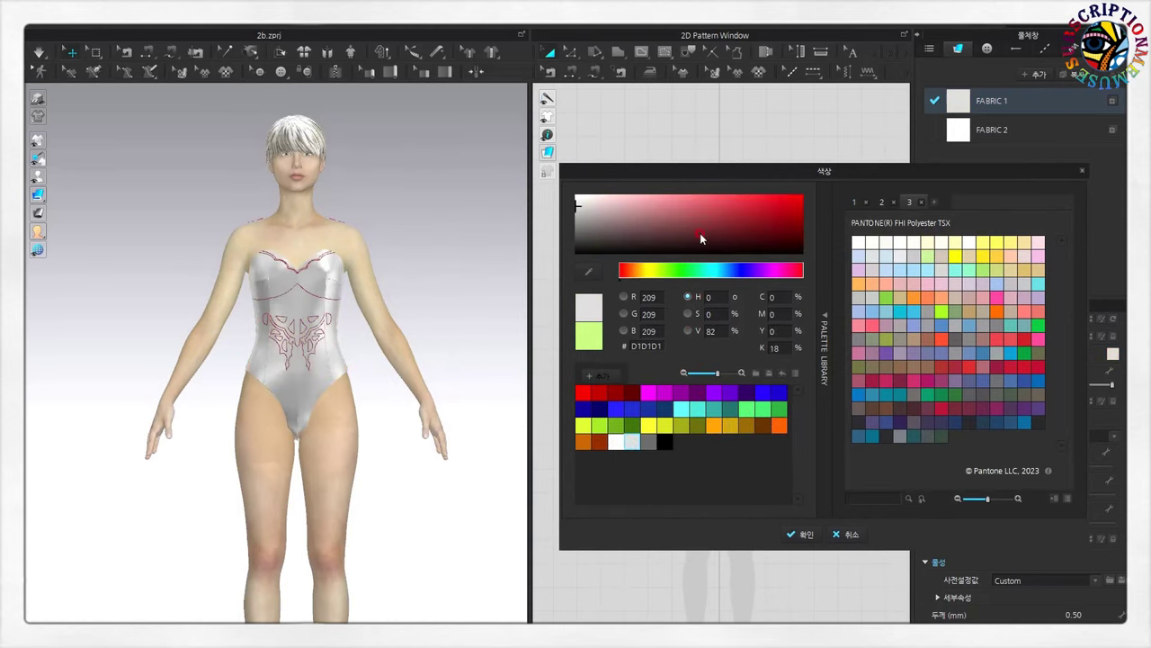
{"action": "left_click", "coordinate": [578, 205]}
{"action": "left_click", "coordinate": [807, 533]}
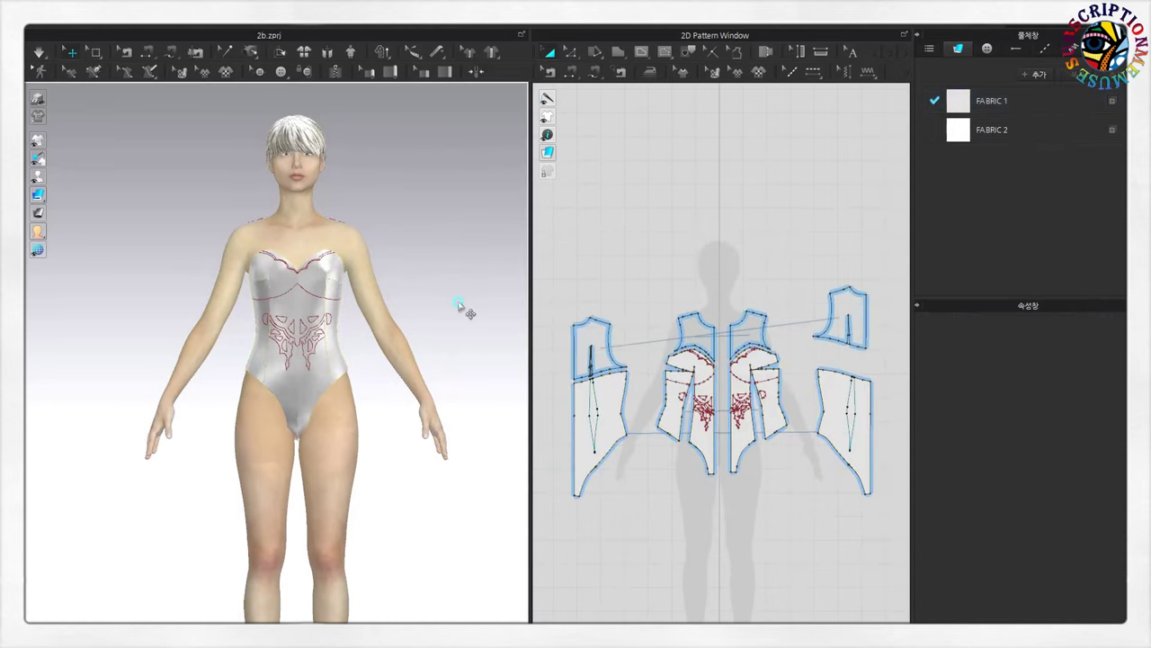
{"action": "scroll", "coordinate": [470, 319], "scroll_direction": "up", "scroll_amount": 2}
{"action": "mouse_move", "coordinate": [474, 329]}
{"action": "right_mouse_down"}
{"action": "mouse_move", "coordinate": [411, 301]}
{"action": "mouse_move", "coordinate": [201, 308]}
{"action": "right_mouse_up"}
- Resettle the bodysuit's back panel against the avatar's body
{"action": "scroll", "coordinate": [314, 277], "scroll_direction": "up", "scroll_amount": 2}
{"action": "left_click", "coordinate": [40, 51]}
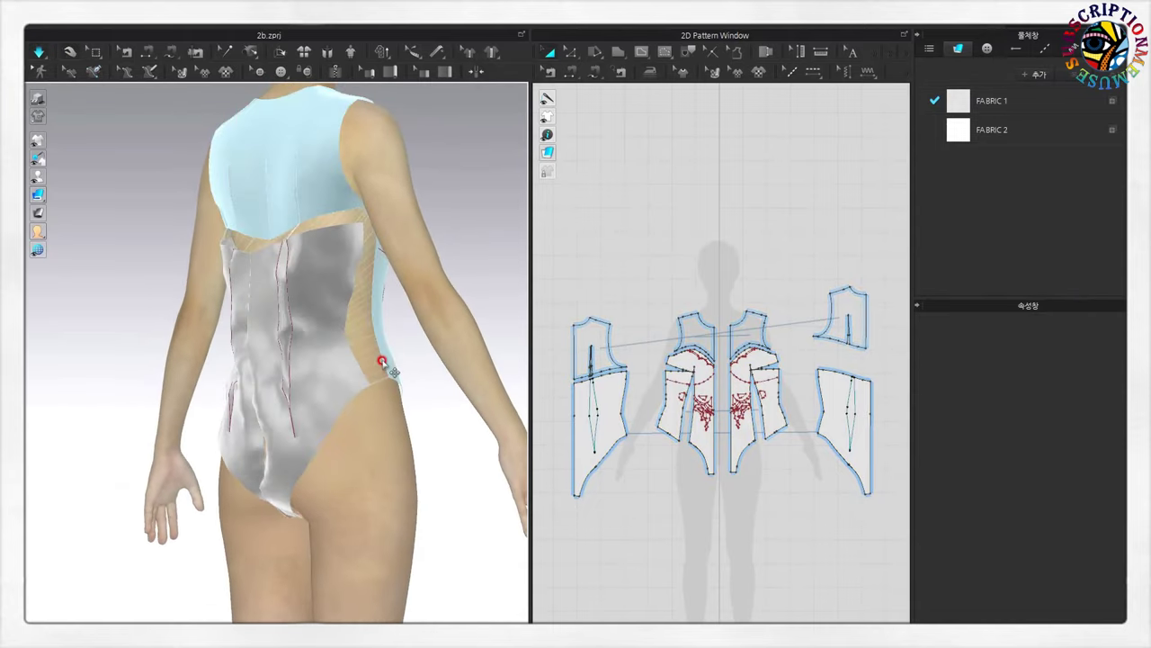
{"action": "left_click", "coordinate": [315, 329]}
{"action": "left_click_drag", "start_coordinate": [363, 322], "coordinate": [385, 321]}
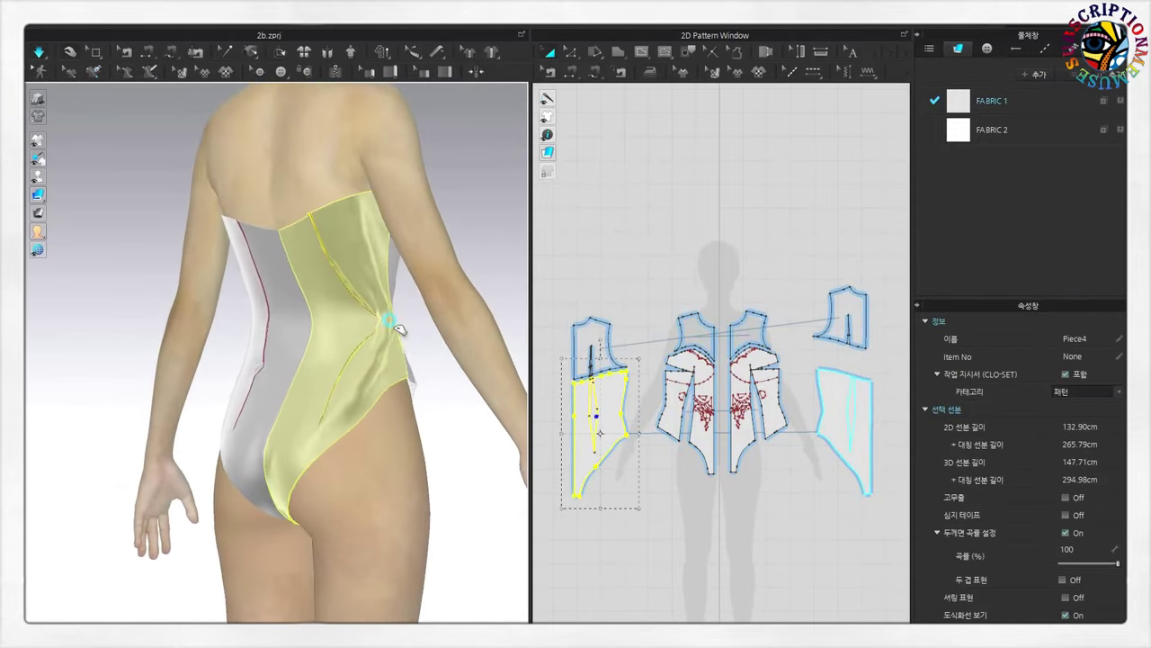
{"action": "left_click_drag", "start_coordinate": [318, 306], "coordinate": [377, 314]}
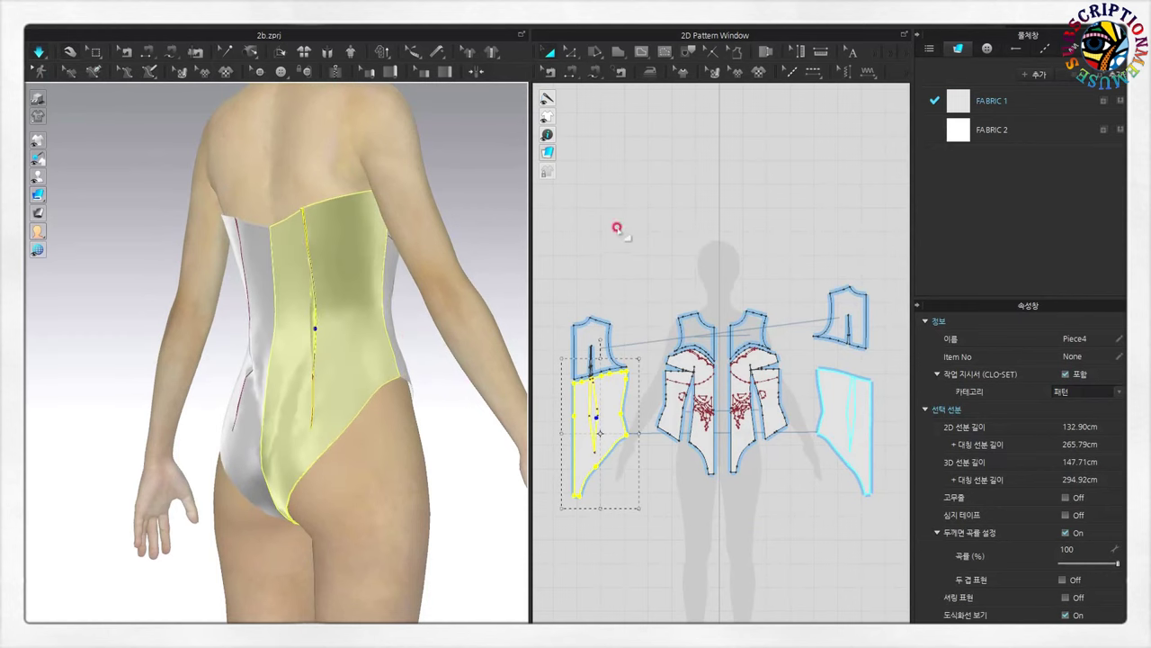
{"action": "left_click", "coordinate": [617, 228]}
- Cut the back dart out of the back piece and simulate with the dart openings
{"action": "scroll", "coordinate": [589, 355], "scroll_direction": "up", "scroll_amount": 3}
{"action": "scroll", "coordinate": [617, 386], "scroll_direction": "up", "scroll_amount": 2}
{"action": "left_click", "coordinate": [596, 128]}
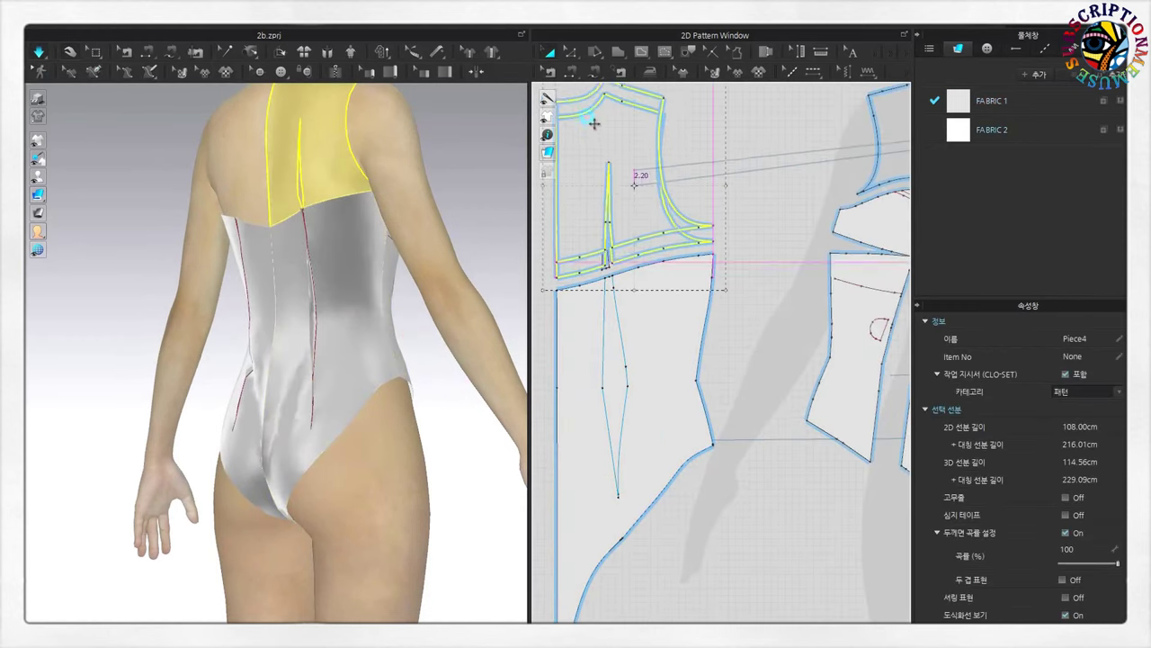
{"action": "left_click", "coordinate": [606, 258]}
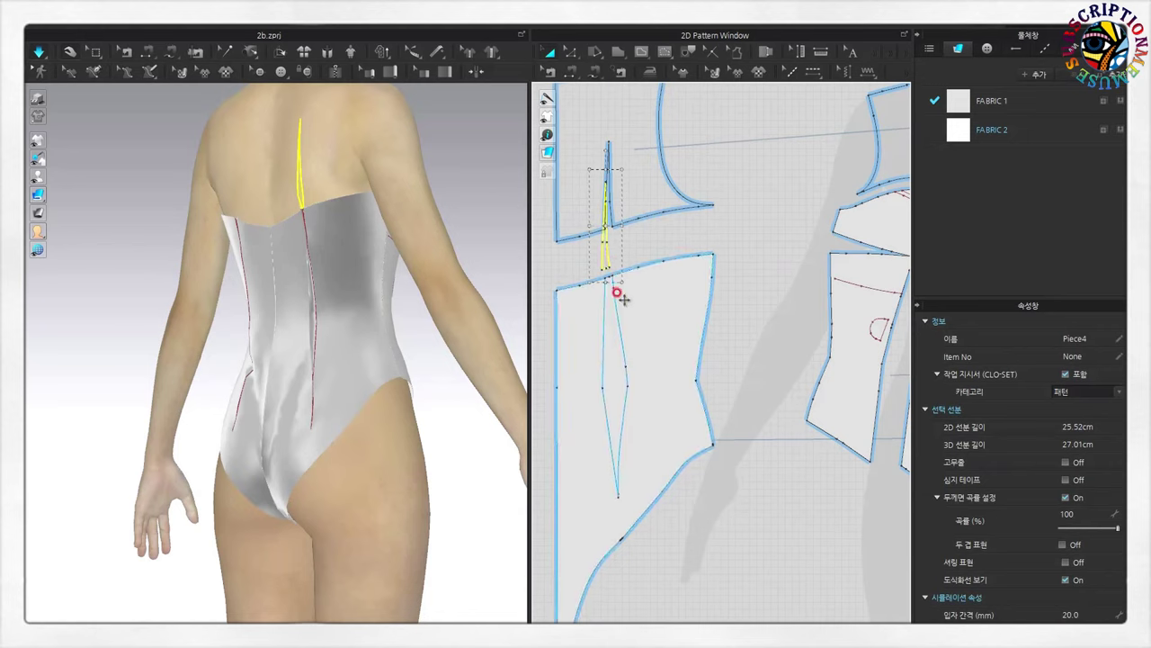
{"action": "left_click", "coordinate": [622, 326]}
{"action": "left_click", "coordinate": [622, 325]}
{"action": "left_click", "coordinate": [604, 329], "text": "shift"}
{"action": "right_click", "coordinate": [604, 331]}
{"action": "left_click", "coordinate": [673, 507]}
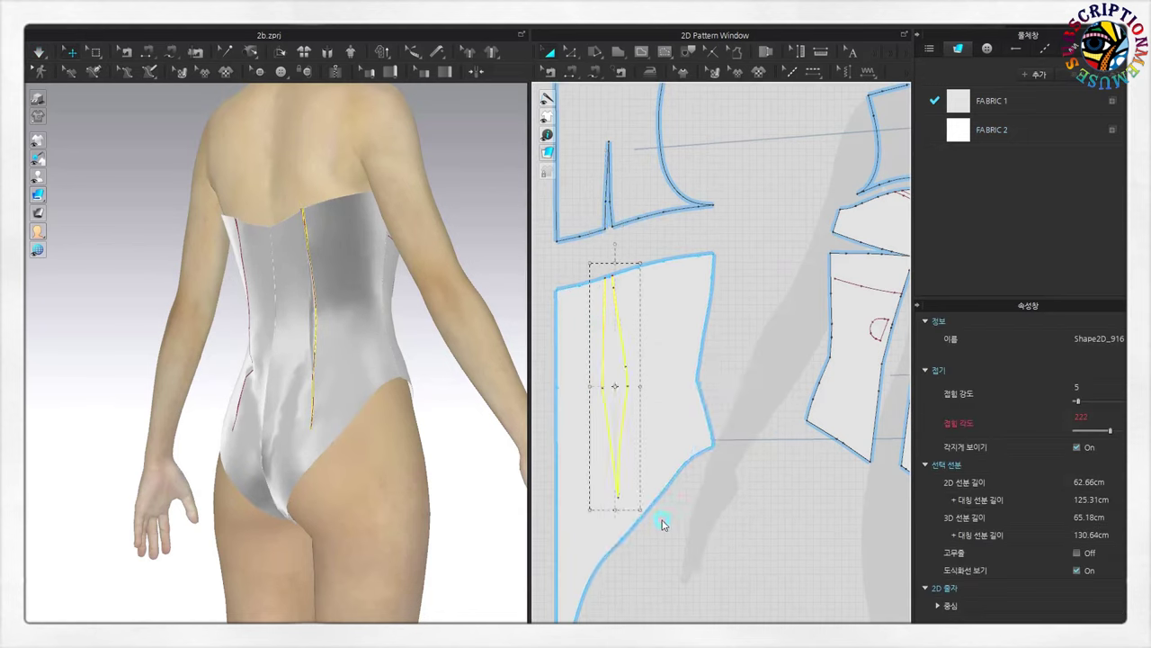
{"action": "left_click", "coordinate": [611, 282]}
{"action": "key", "text": "ctrl+c"}
{"action": "key", "text": "ctrl+v"}
{"action": "left_click", "coordinate": [747, 316]}
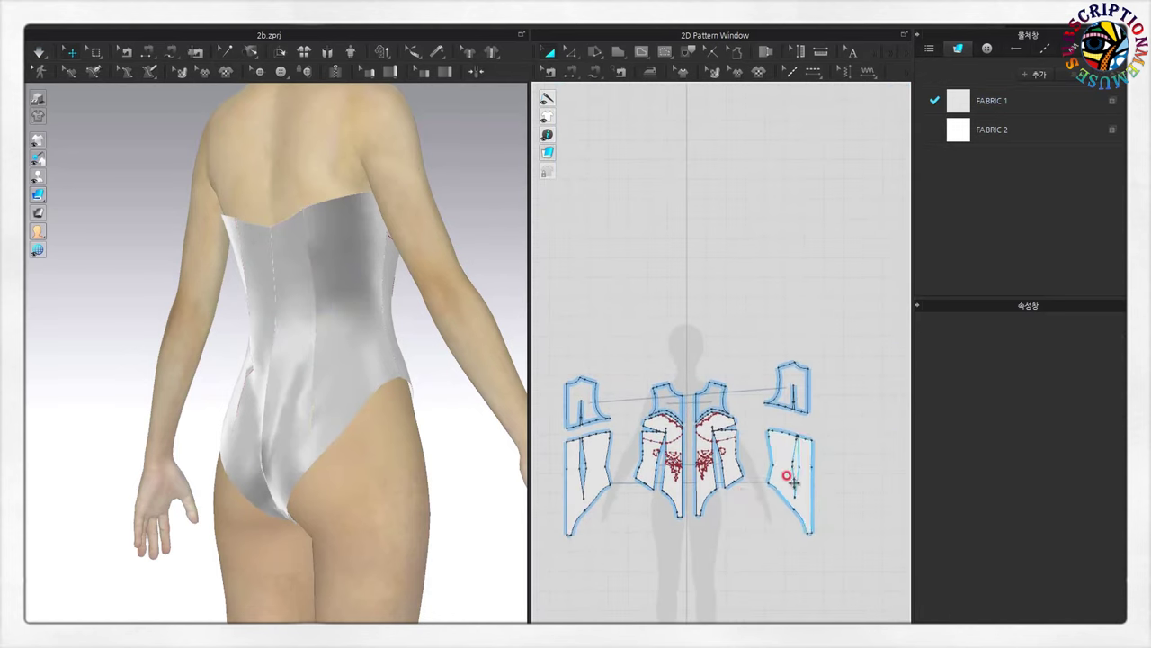
{"action": "scroll", "coordinate": [776, 334], "scroll_direction": "down", "scroll_amount": 8}
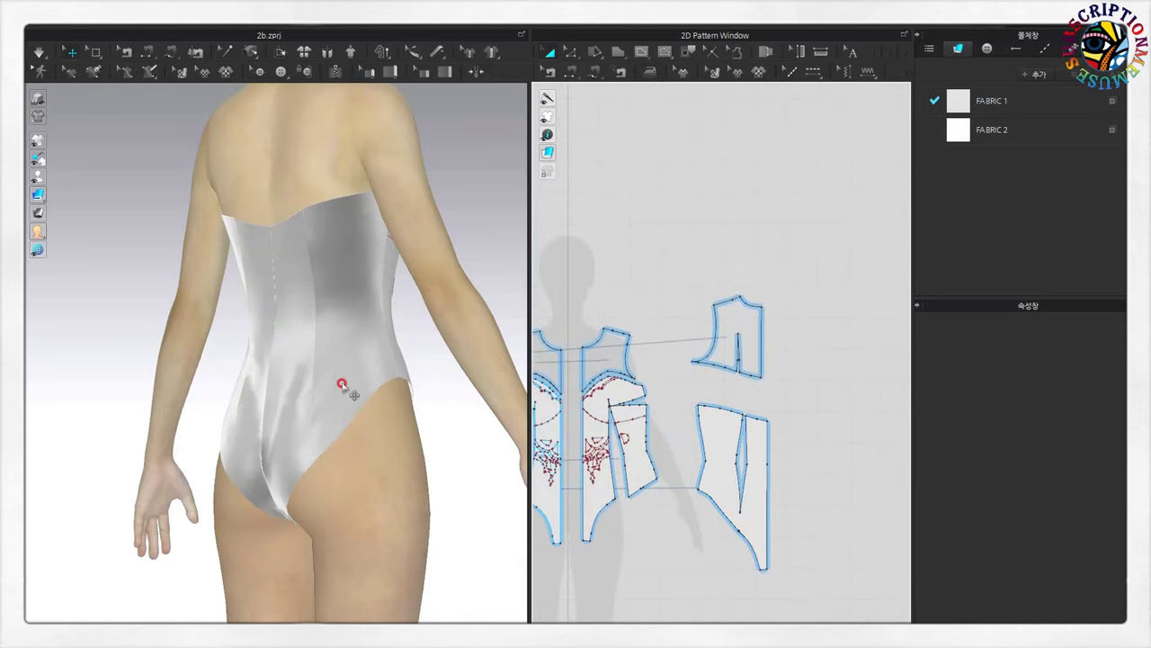
{"action": "scroll", "coordinate": [387, 362], "scroll_direction": "up", "scroll_amount": 3}
{"action": "key", "text": "space"}
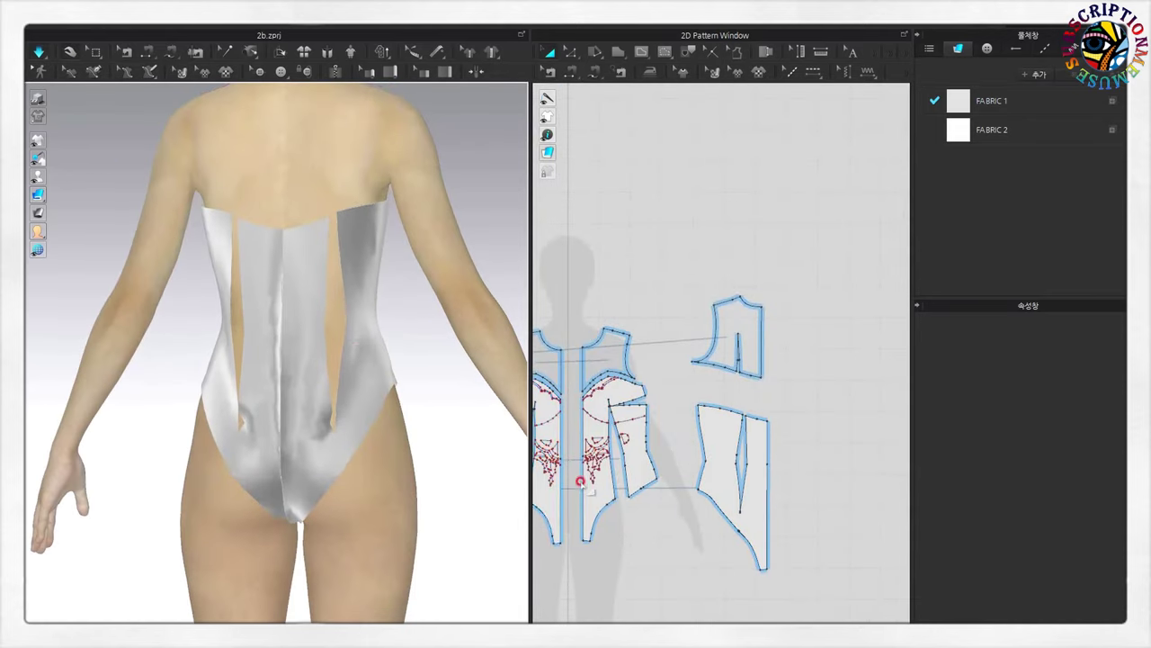
- Segment-sew each back dart's two legs together and re-simulate so they close
{"action": "scroll", "coordinate": [584, 481], "scroll_direction": "up", "scroll_amount": 2}
{"action": "scroll", "coordinate": [714, 463], "scroll_direction": "up", "scroll_amount": 2}
{"action": "scroll", "coordinate": [735, 465], "scroll_direction": "up", "scroll_amount": 2}
{"action": "scroll", "coordinate": [735, 465], "scroll_direction": "down", "scroll_amount": 4}
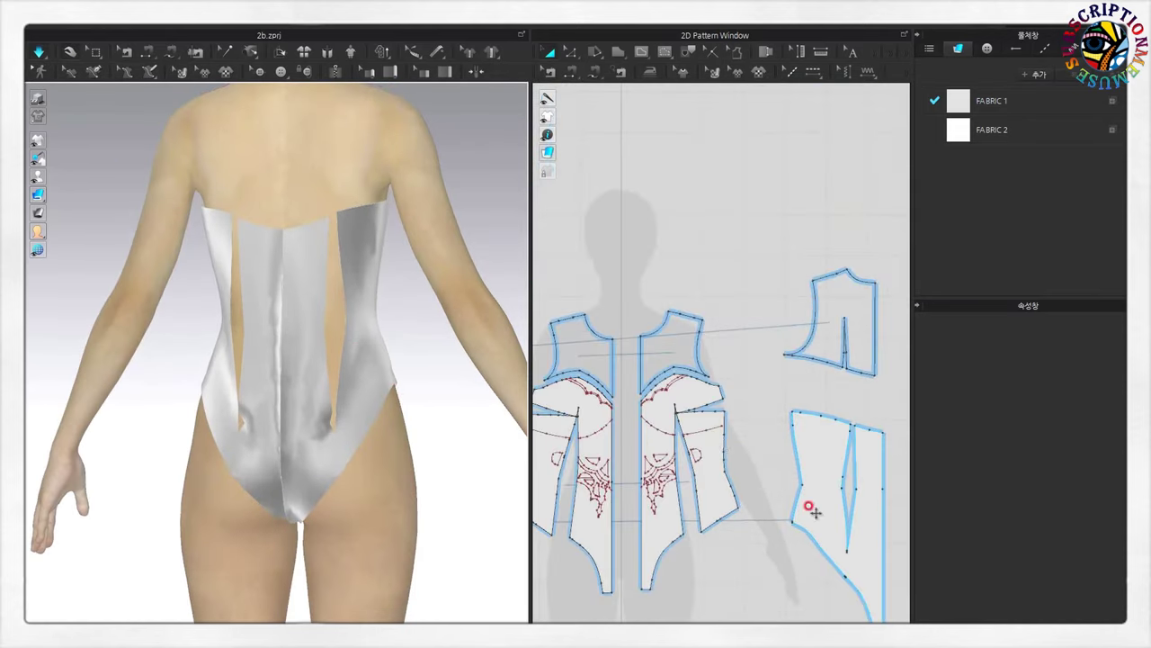
{"action": "left_click", "coordinate": [593, 73]}
{"action": "scroll", "coordinate": [855, 431], "scroll_direction": "up", "scroll_amount": 3}
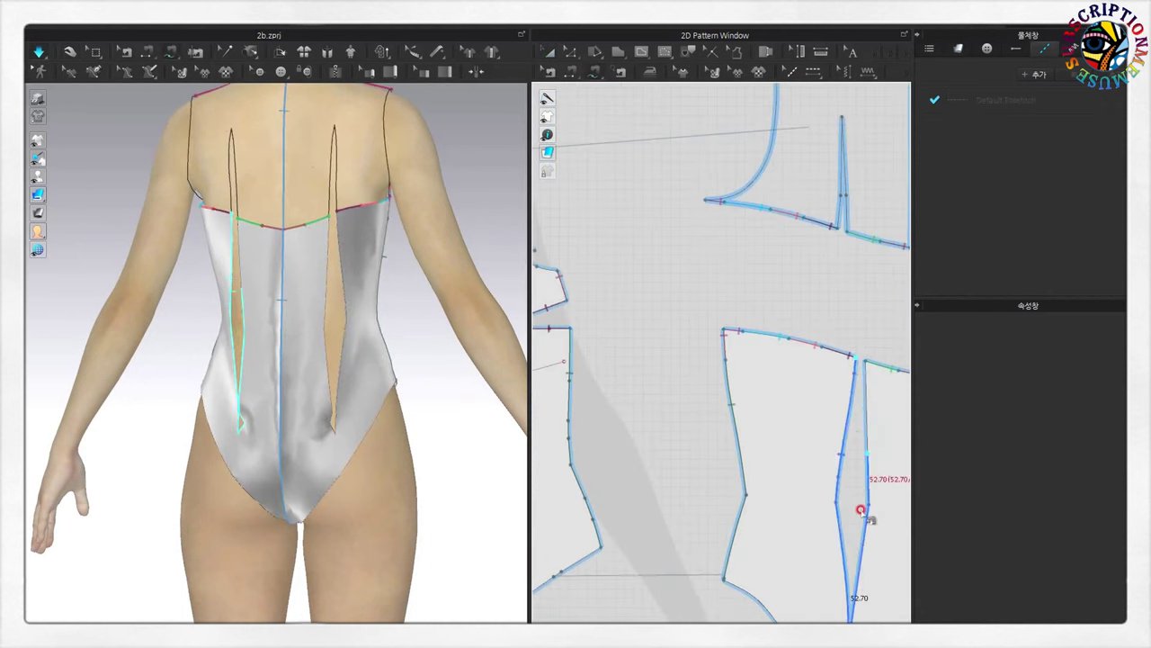
{"action": "scroll", "coordinate": [862, 513], "scroll_direction": "down", "scroll_amount": 3}
{"action": "left_click", "coordinate": [857, 585]}
{"action": "left_click", "coordinate": [861, 438]}
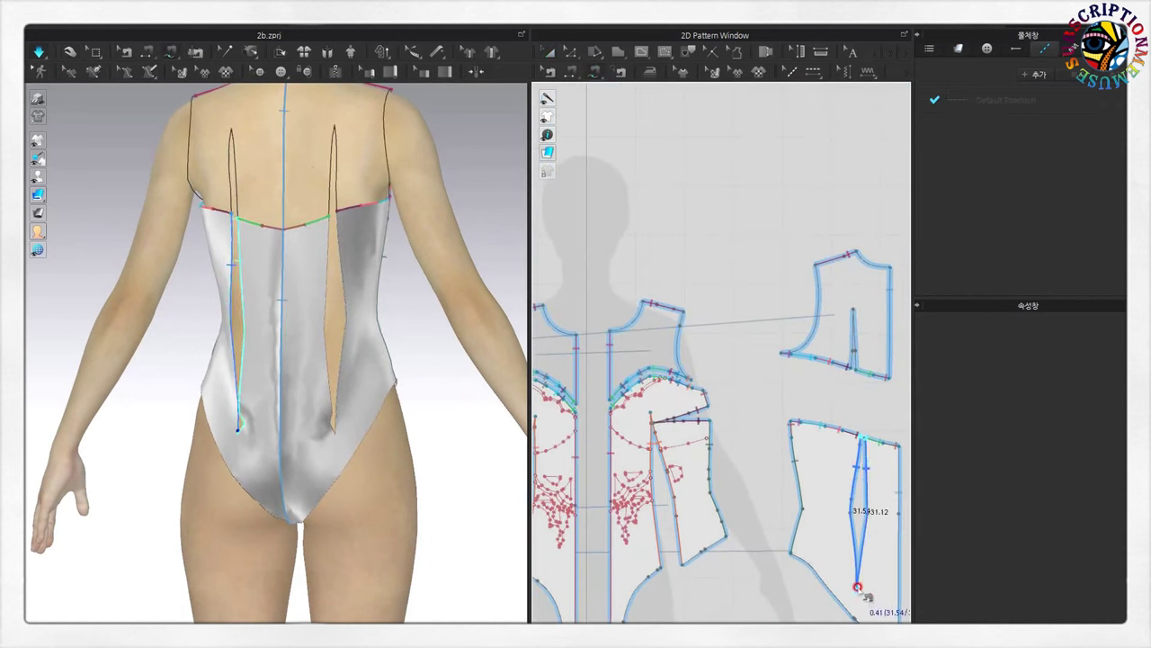
{"action": "left_click", "coordinate": [858, 584]}
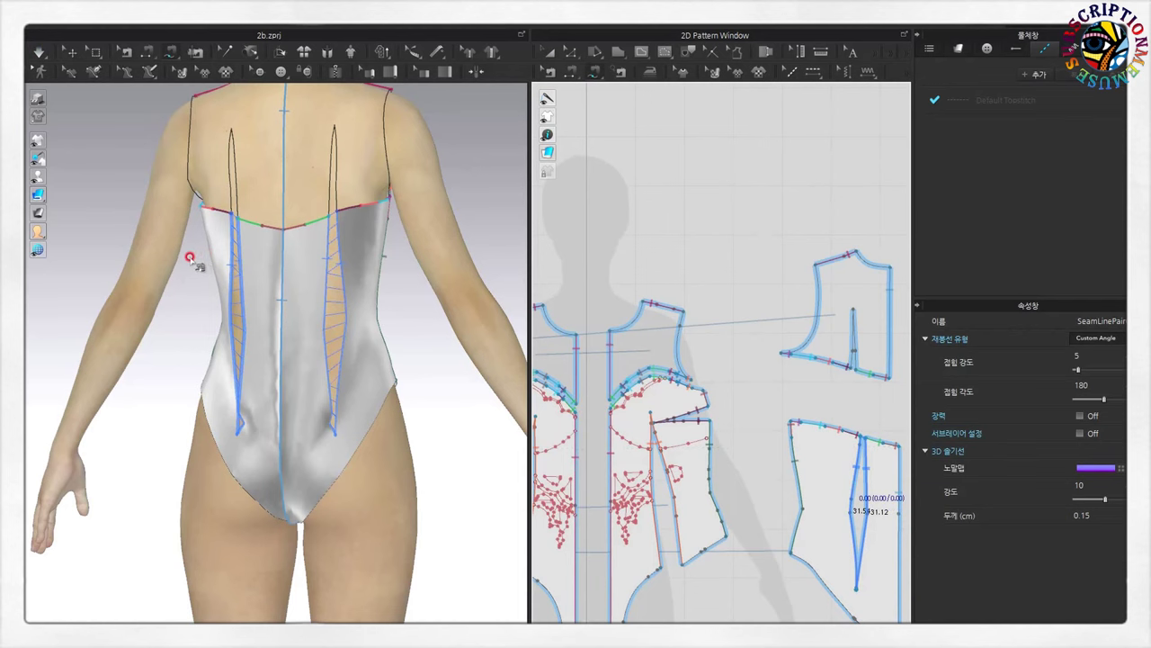
{"action": "key", "text": "q"}
{"action": "key", "text": "space"}
{"action": "right_click_drag", "start_coordinate": [180, 249], "coordinate": [303, 290]}
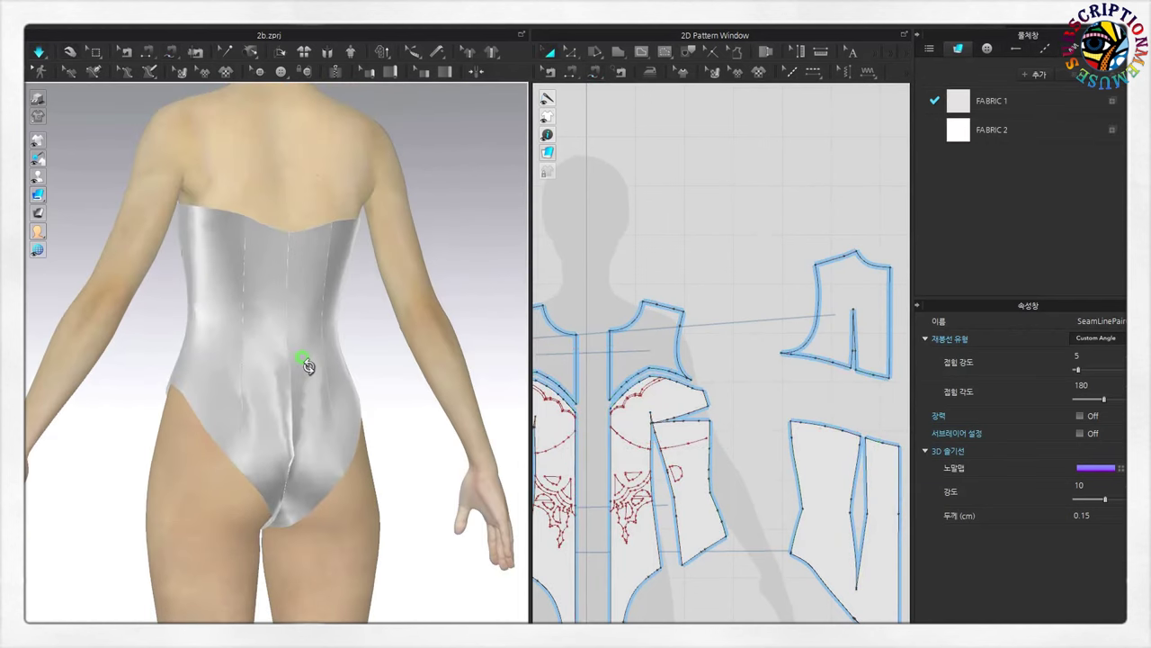
- Resettle the back panel and select the other back piece, Piece7, for shaping
{"action": "left_click", "coordinate": [356, 453]}
{"action": "left_click_drag", "start_coordinate": [364, 455], "coordinate": [299, 436]}
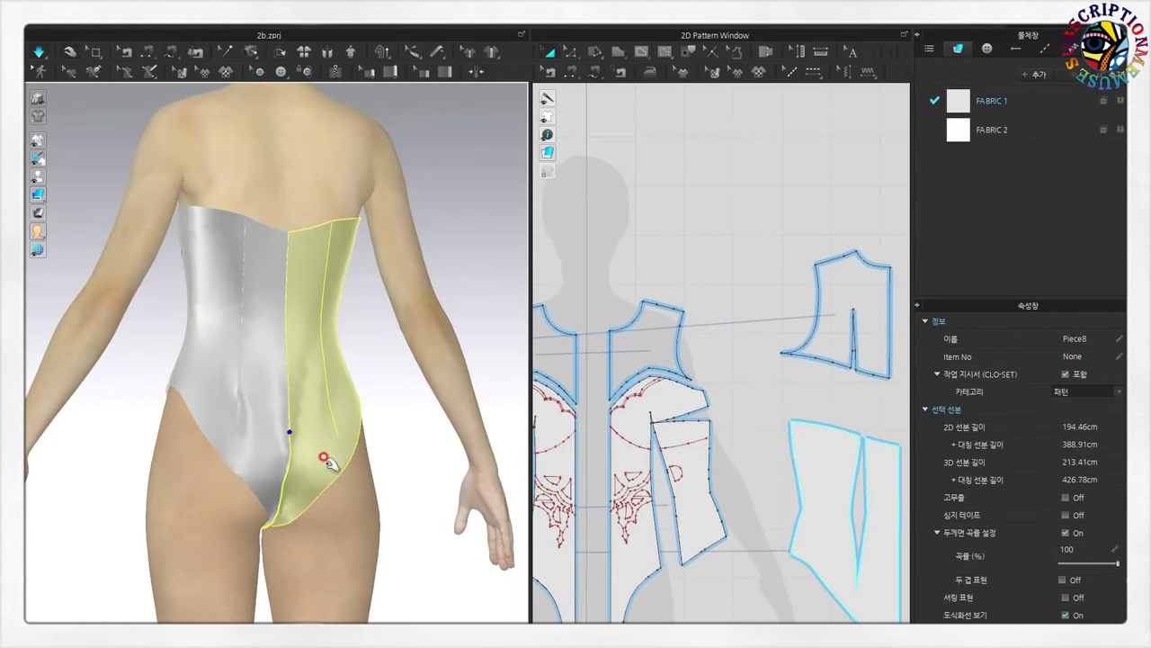
{"action": "scroll", "coordinate": [681, 541], "scroll_direction": "down", "scroll_amount": 3}
{"action": "left_click", "coordinate": [784, 567]}
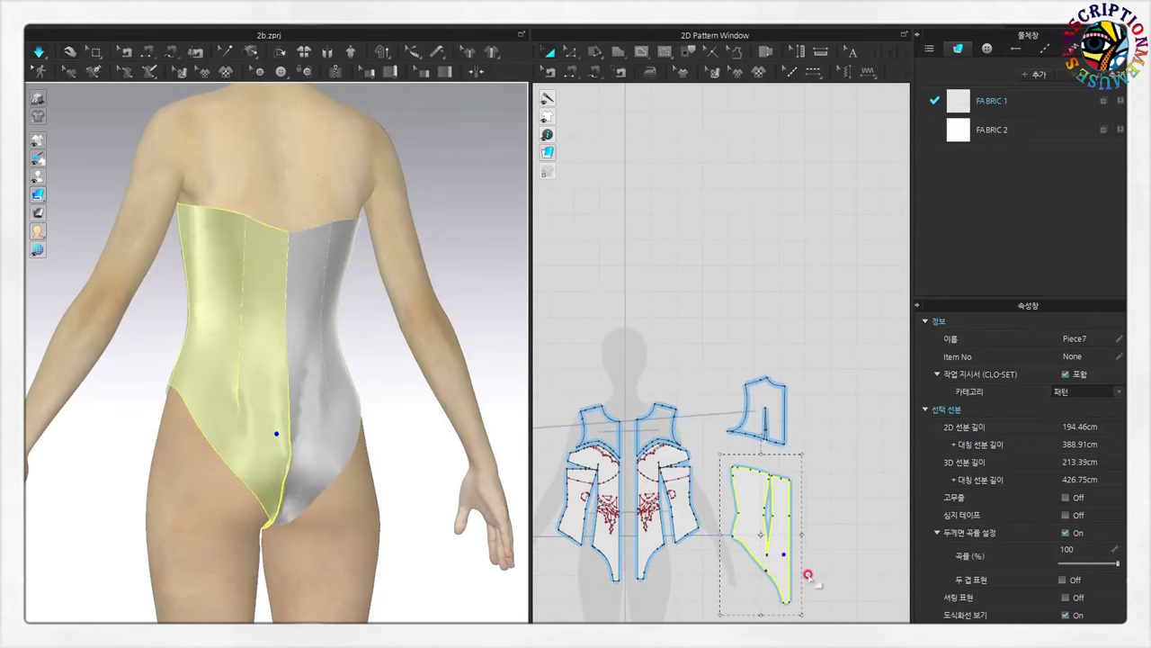
{"action": "scroll", "coordinate": [814, 558], "scroll_direction": "up", "scroll_amount": 3}
{"action": "scroll", "coordinate": [787, 531], "scroll_direction": "up", "scroll_amount": 2}
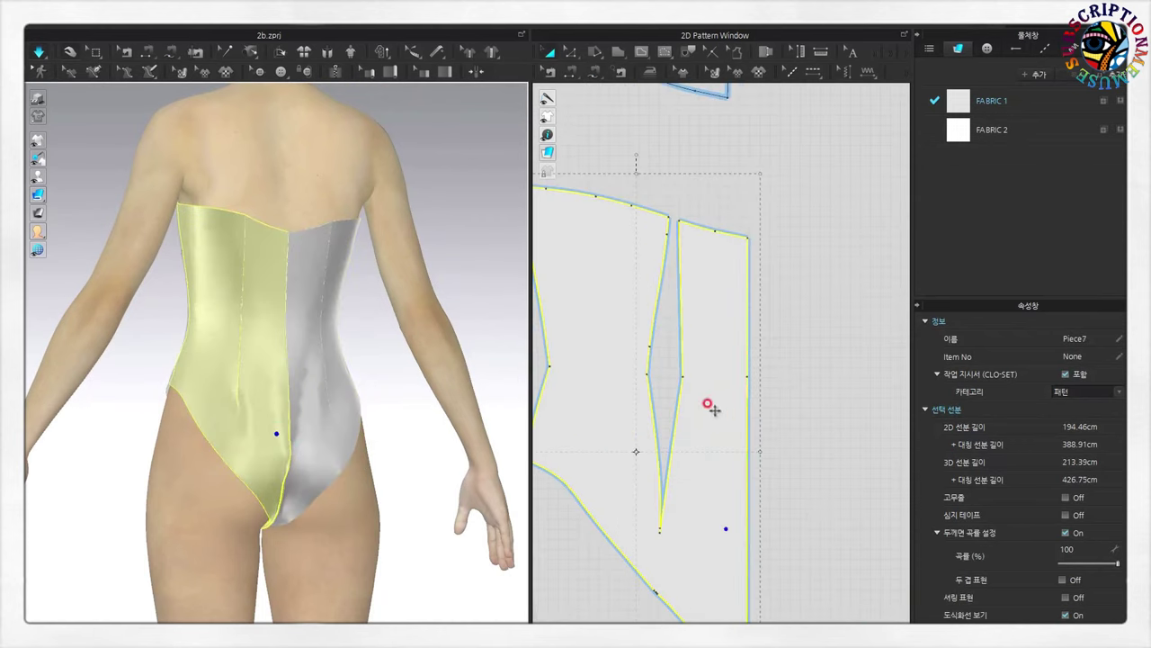
{"action": "left_click", "coordinate": [595, 82]}
{"action": "mouse_move", "coordinate": [573, 57]}
{"action": "left_mouse_down"}
{"action": "mouse_move", "coordinate": [628, 125]}
{"action": "mouse_move", "coordinate": [631, 87]}
{"action": "mouse_move", "coordinate": [632, 103]}
{"action": "left_mouse_up"}
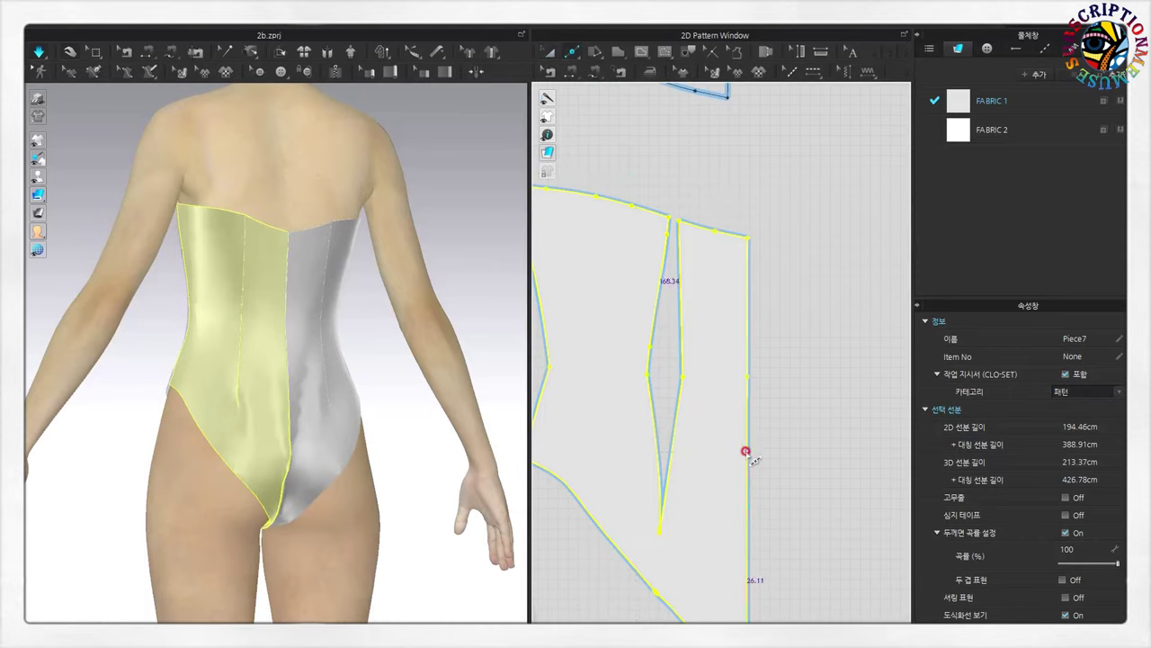
- Curve the back piece's side seam inward at the waist
{"action": "left_click", "coordinate": [748, 468]}
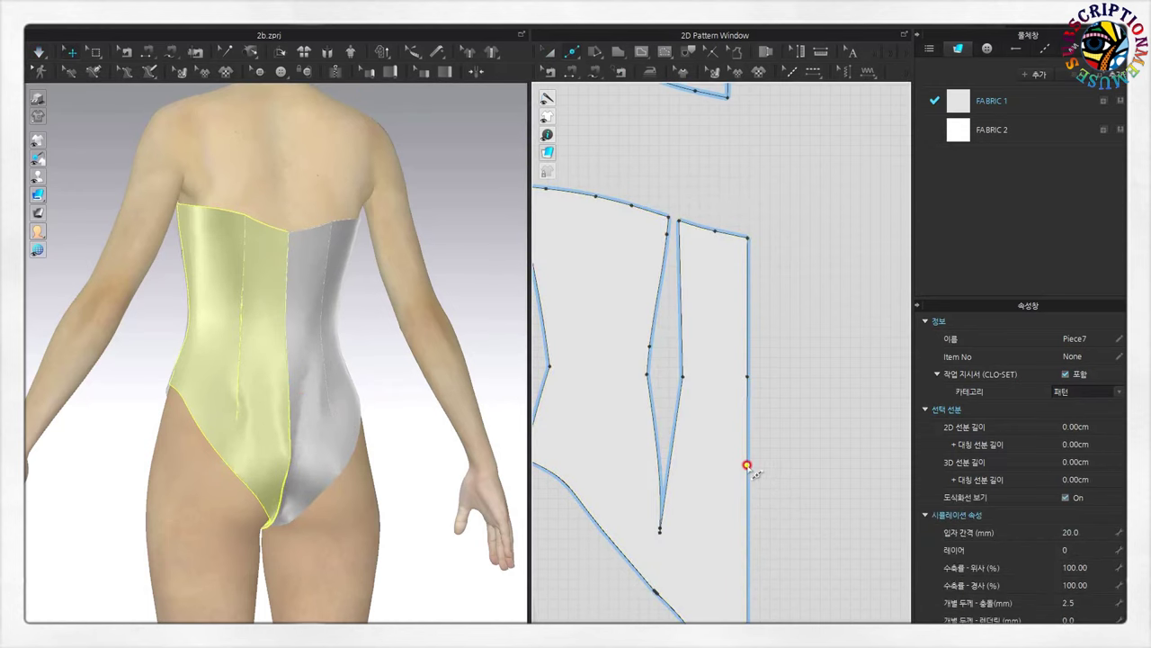
{"action": "left_click", "coordinate": [747, 546]}
{"action": "left_click_drag", "start_coordinate": [752, 466], "coordinate": [746, 465]}
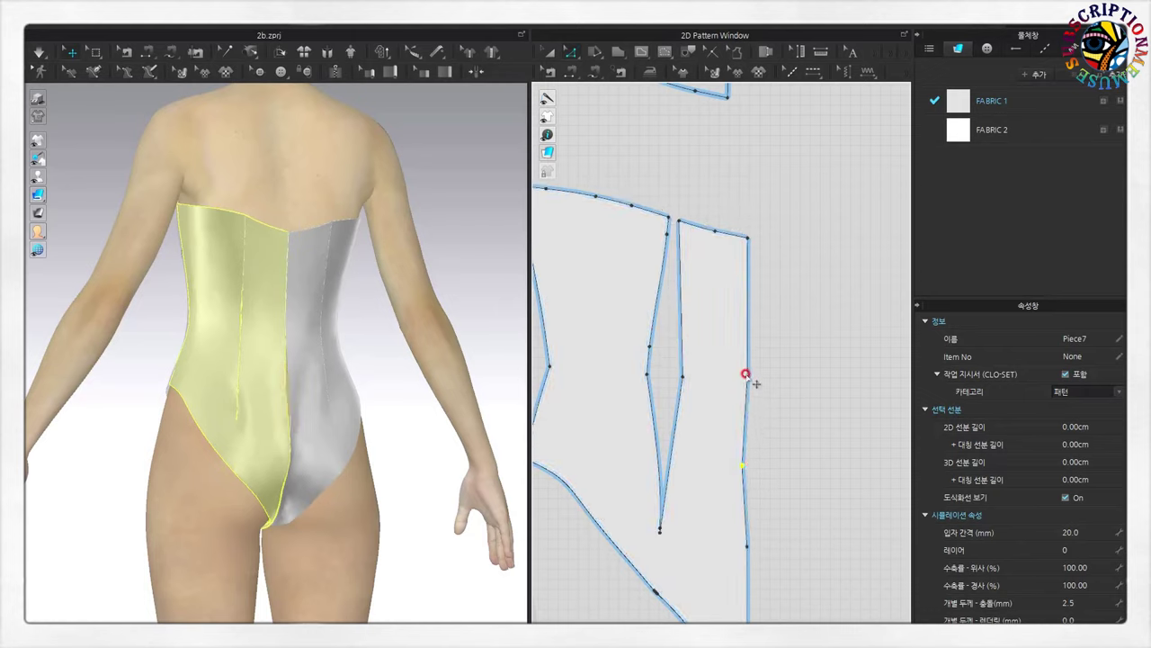
{"action": "left_click_drag", "start_coordinate": [745, 374], "coordinate": [743, 376]}
{"action": "left_click", "coordinate": [789, 437]}
- Move a point on the left back piece down to reshape its lower edge
{"action": "left_click", "coordinate": [748, 546]}
{"action": "scroll", "coordinate": [751, 544], "scroll_direction": "down", "scroll_amount": 3}
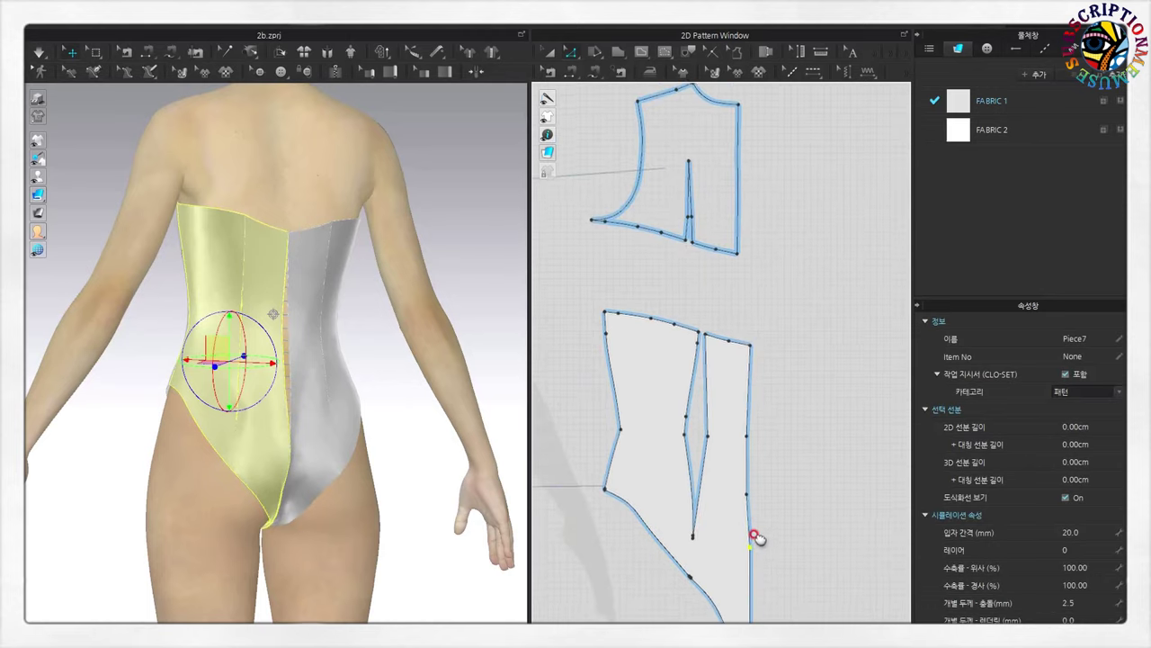
{"action": "scroll", "coordinate": [746, 500], "scroll_direction": "up", "scroll_amount": 3}
{"action": "left_click", "coordinate": [711, 369]}
{"action": "left_click_drag", "start_coordinate": [721, 378], "coordinate": [730, 420]}
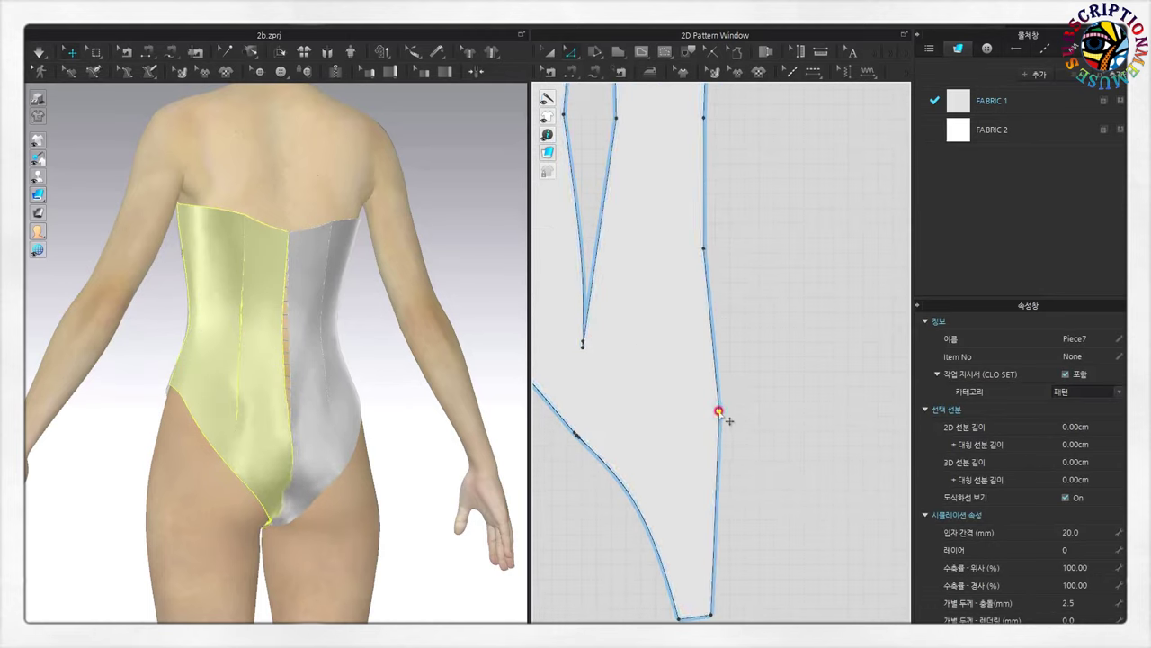
{"action": "right_click", "coordinate": [718, 408]}
{"action": "left_click", "coordinate": [756, 509]}
{"action": "scroll", "coordinate": [690, 387], "scroll_direction": "down", "scroll_amount": 2}
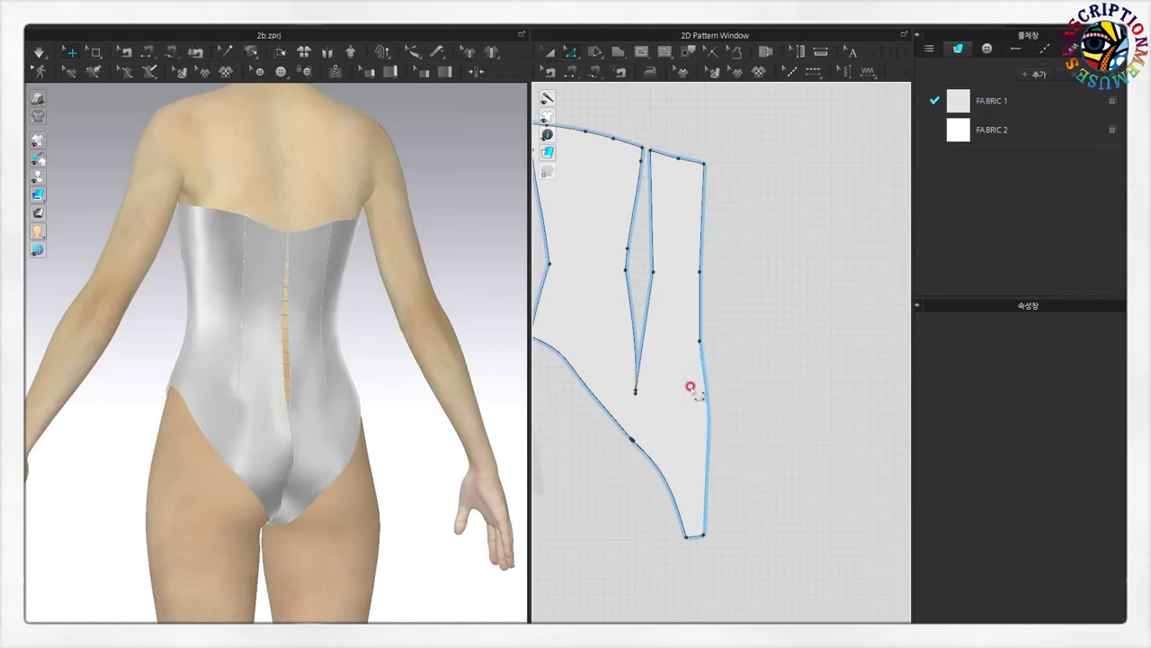
{"action": "right_click", "coordinate": [698, 342]}
{"action": "left_click", "coordinate": [746, 349]}
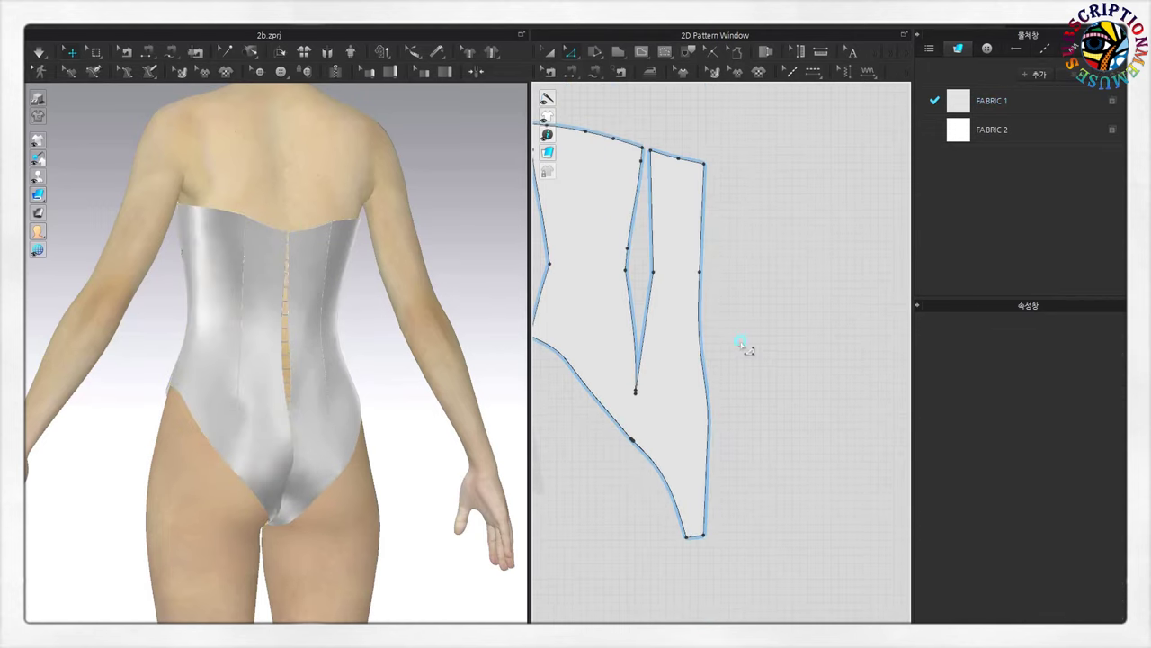
- Orbit the avatar from the side round to the front to check the back pieces' fit
{"action": "left_click", "coordinate": [52, 101]}
{"action": "scroll", "coordinate": [331, 480], "scroll_direction": "up", "scroll_amount": 3}
{"action": "left_click", "coordinate": [354, 556]}
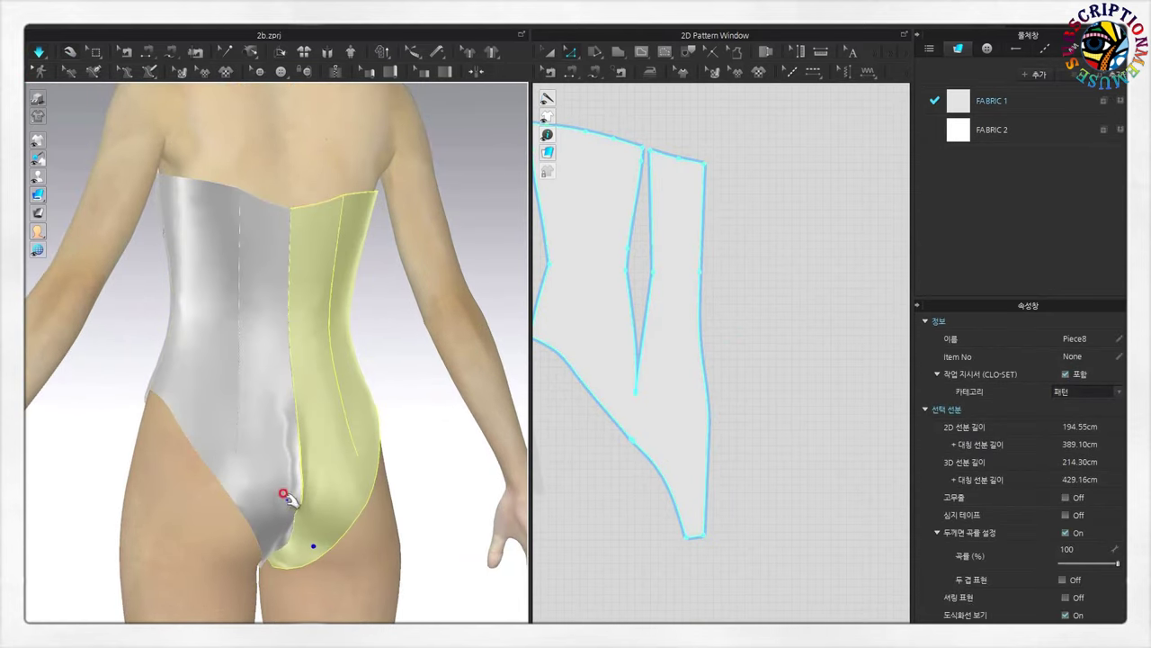
{"action": "mouse_move", "coordinate": [345, 493]}
{"action": "right_mouse_down"}
{"action": "mouse_move", "coordinate": [316, 539]}
{"action": "mouse_move", "coordinate": [404, 527]}
{"action": "mouse_move", "coordinate": [309, 552]}
{"action": "mouse_move", "coordinate": [157, 543]}
{"action": "mouse_move", "coordinate": [359, 469]}
{"action": "mouse_move", "coordinate": [360, 506]}
{"action": "right_mouse_up"}
{"action": "left_click", "coordinate": [635, 449]}
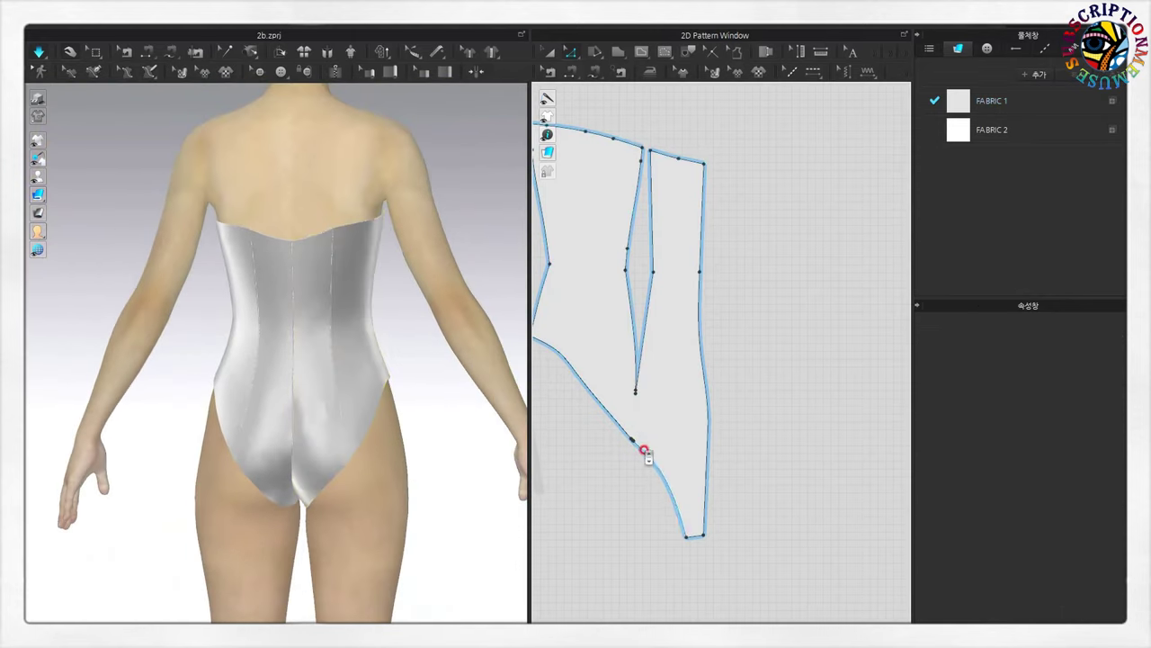
{"action": "scroll", "coordinate": [642, 447], "scroll_direction": "down", "scroll_amount": 2}
{"action": "left_click", "coordinate": [382, 385]}
{"action": "mouse_move", "coordinate": [338, 388]}
{"action": "right_mouse_down"}
{"action": "mouse_move", "coordinate": [329, 326]}
{"action": "mouse_move", "coordinate": [291, 300]}
{"action": "mouse_move", "coordinate": [432, 406]}
{"action": "mouse_move", "coordinate": [363, 428]}
{"action": "right_mouse_up"}
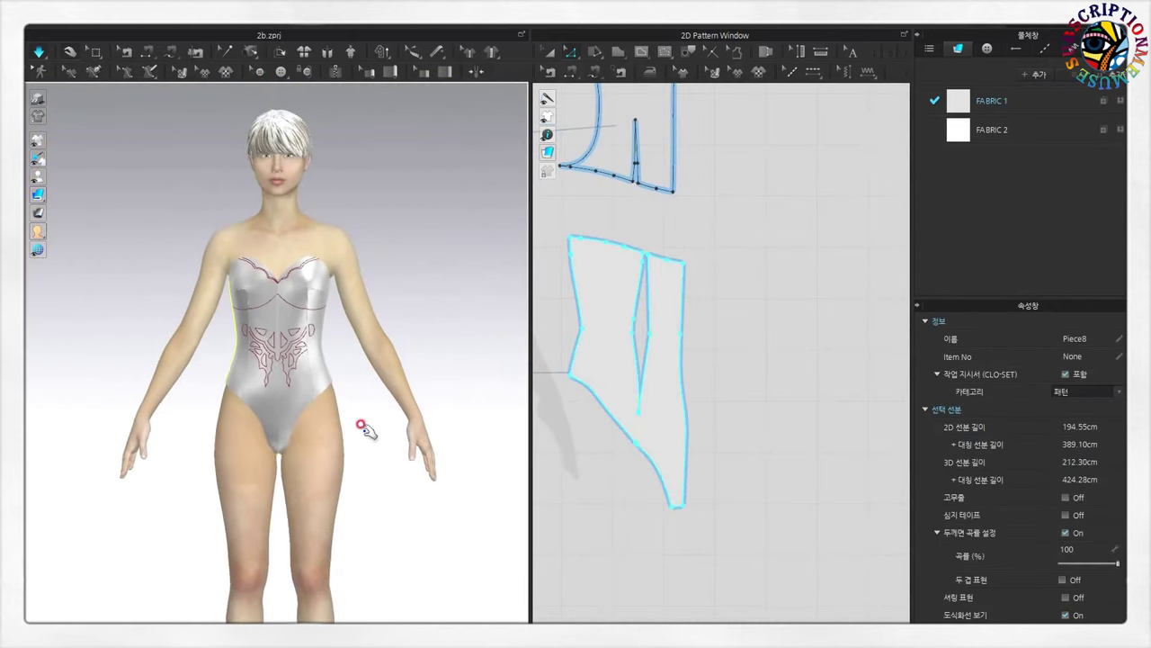
{"action": "left_click", "coordinate": [437, 285]}
{"action": "scroll", "coordinate": [517, 385], "scroll_direction": "up", "scroll_amount": 3}
{"action": "scroll", "coordinate": [666, 342], "scroll_direction": "up", "scroll_amount": 2}
{"action": "scroll", "coordinate": [681, 357], "scroll_direction": "up", "scroll_amount": 2}
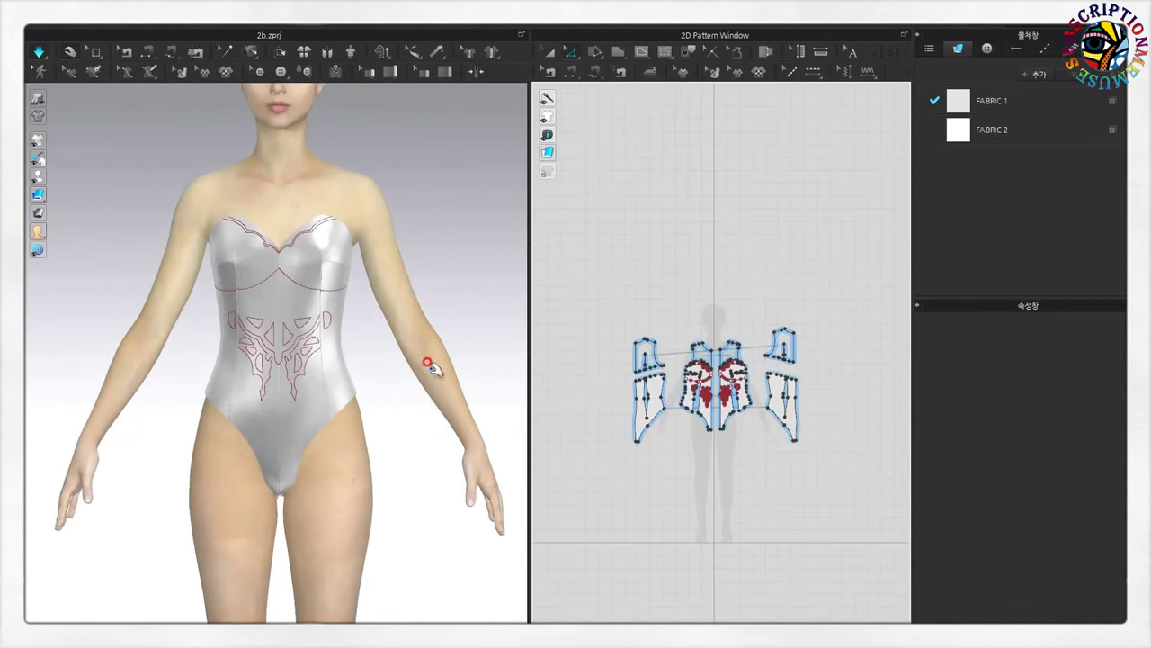
- Move the front side piece's lower corner point up by 0.95 cm, then check the back
{"action": "scroll", "coordinate": [486, 360], "scroll_direction": "down", "scroll_amount": 1}
{"action": "scroll", "coordinate": [665, 360], "scroll_direction": "up", "scroll_amount": 1}
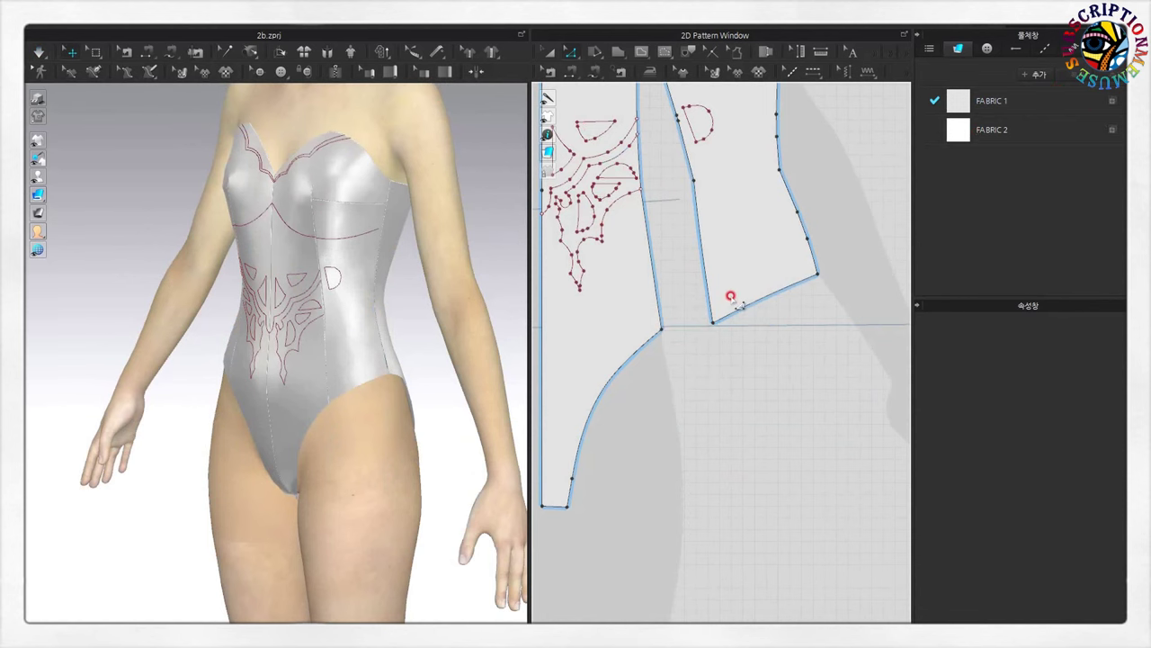
{"action": "left_click", "coordinate": [659, 354]}
{"action": "right_click_drag", "start_coordinate": [457, 408], "coordinate": [437, 380]}
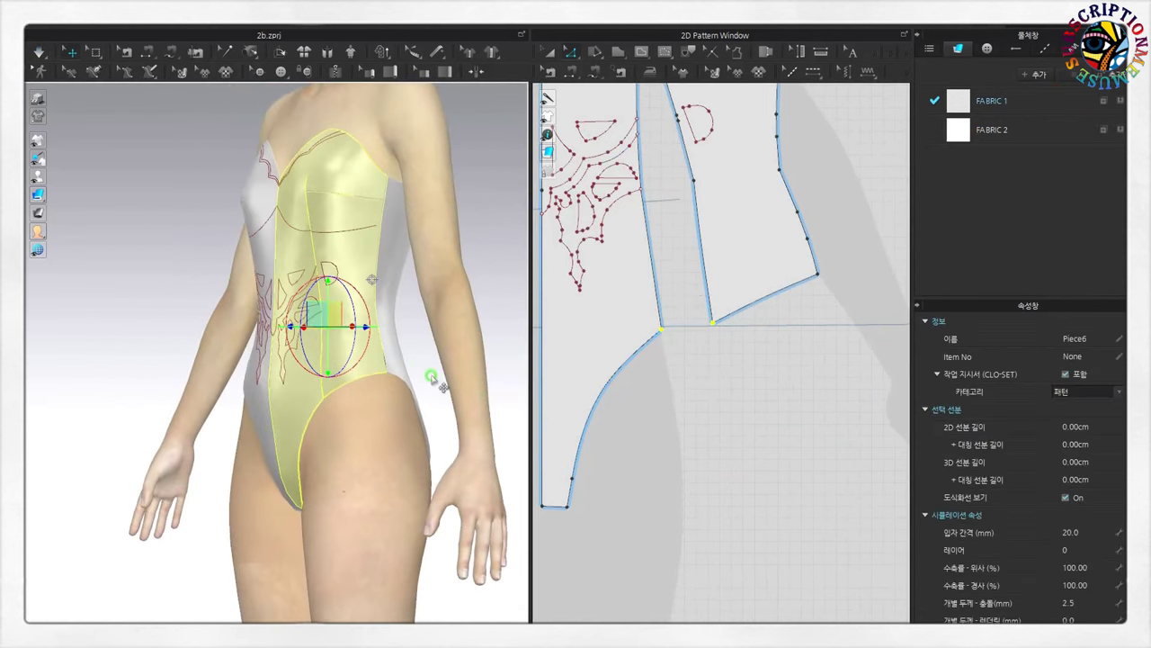
{"action": "scroll", "coordinate": [585, 396], "scroll_direction": "up", "scroll_amount": 1}
{"action": "left_click_drag", "start_coordinate": [696, 316], "coordinate": [702, 303]}
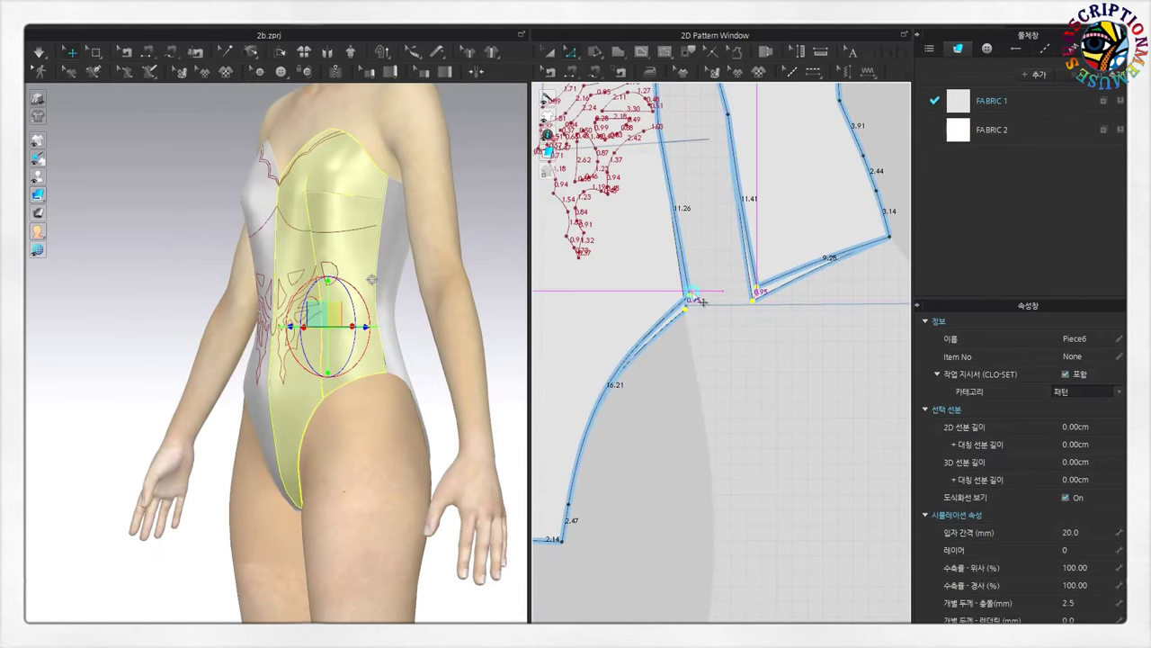
{"action": "right_click", "coordinate": [694, 300]}
{"action": "left_click", "coordinate": [548, 349]}
{"action": "key", "text": "2"}
{"action": "key", "text": "q"}
{"action": "mouse_move", "coordinate": [427, 431]}
{"action": "right_mouse_down"}
{"action": "mouse_move", "coordinate": [265, 419]}
{"action": "mouse_move", "coordinate": [393, 432]}
{"action": "right_mouse_up"}
{"action": "scroll", "coordinate": [816, 403], "scroll_direction": "down", "scroll_amount": 2}
- Select the left and right back pieces in the pattern view to locate the leg-opening edge
{"action": "scroll", "coordinate": [715, 489], "scroll_direction": "down", "scroll_amount": 2}
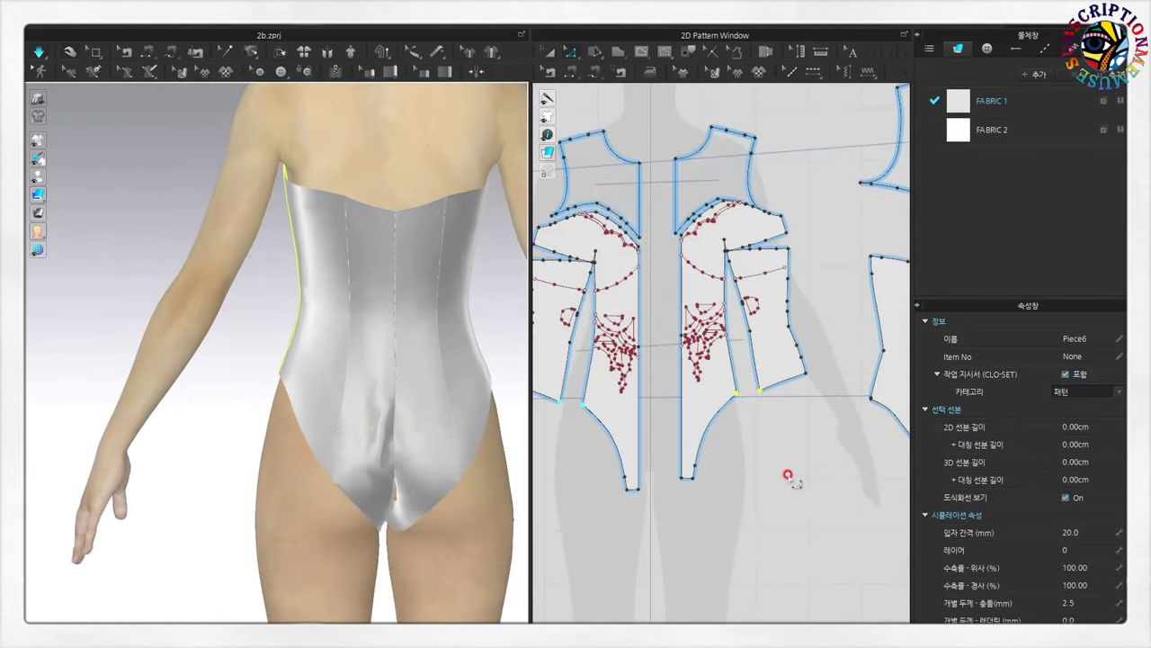
{"action": "scroll", "coordinate": [792, 476], "scroll_direction": "down", "scroll_amount": 2}
{"action": "scroll", "coordinate": [827, 480], "scroll_direction": "up", "scroll_amount": 2}
{"action": "scroll", "coordinate": [825, 459], "scroll_direction": "up", "scroll_amount": 3}
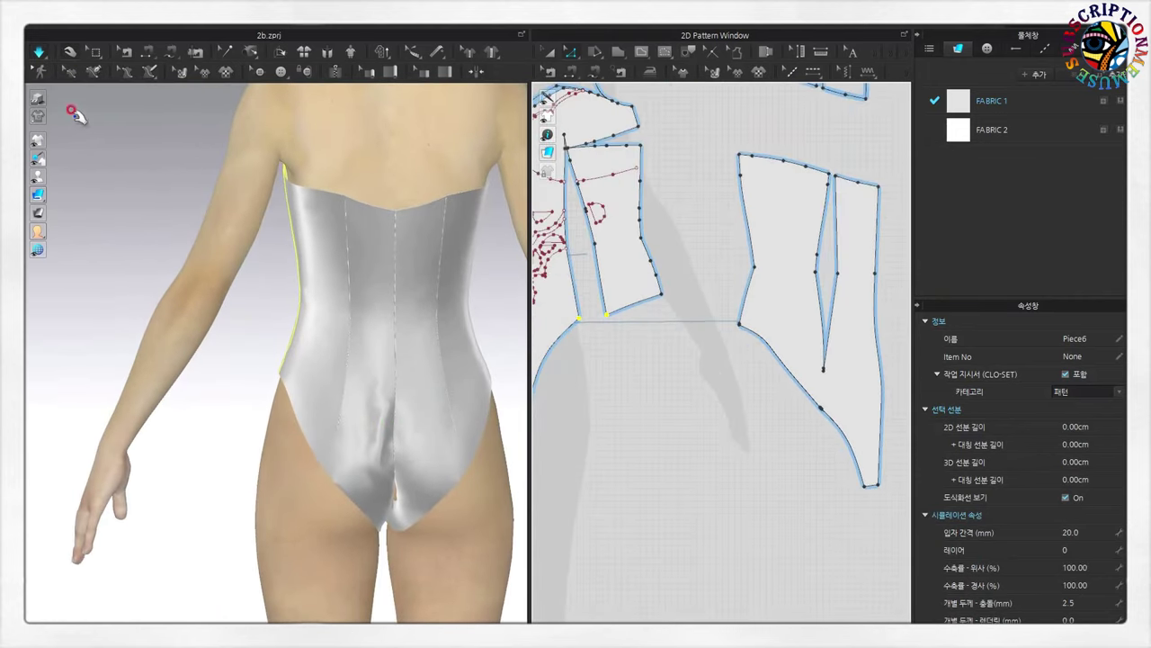
{"action": "left_click", "coordinate": [377, 523]}
{"action": "scroll", "coordinate": [719, 480], "scroll_direction": "down", "scroll_amount": 2}
{"action": "scroll", "coordinate": [814, 457], "scroll_direction": "down", "scroll_amount": 1}
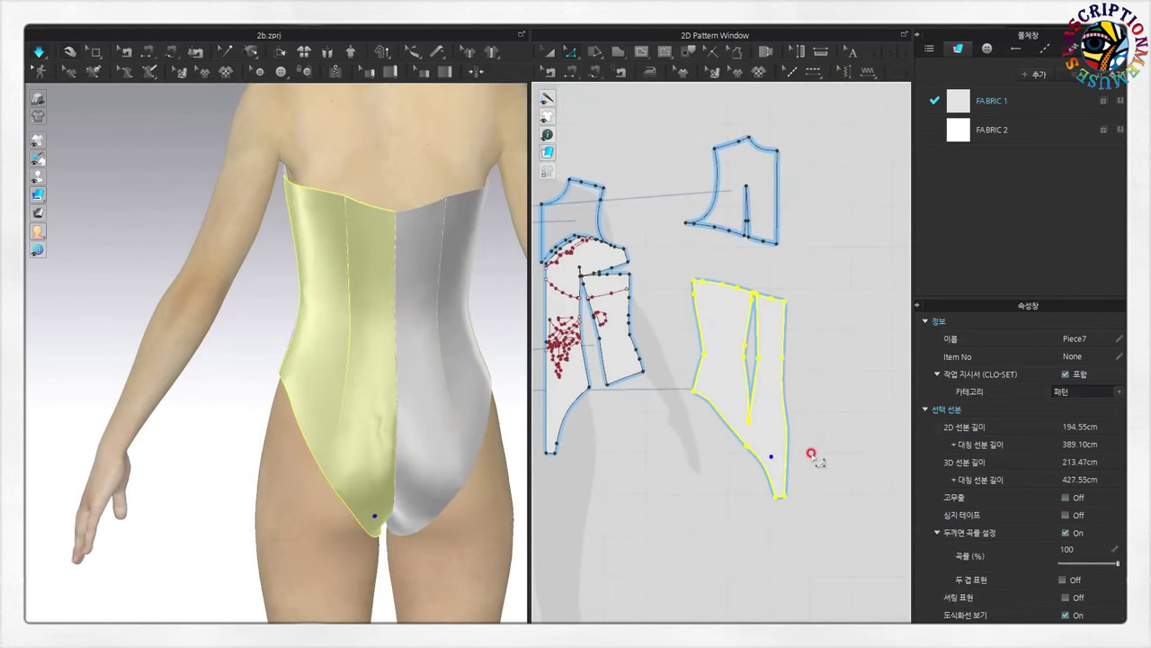
{"action": "scroll", "coordinate": [812, 456], "scroll_direction": "up", "scroll_amount": 3}
{"action": "key", "text": "Escape"}
{"action": "left_click", "coordinate": [453, 453]}
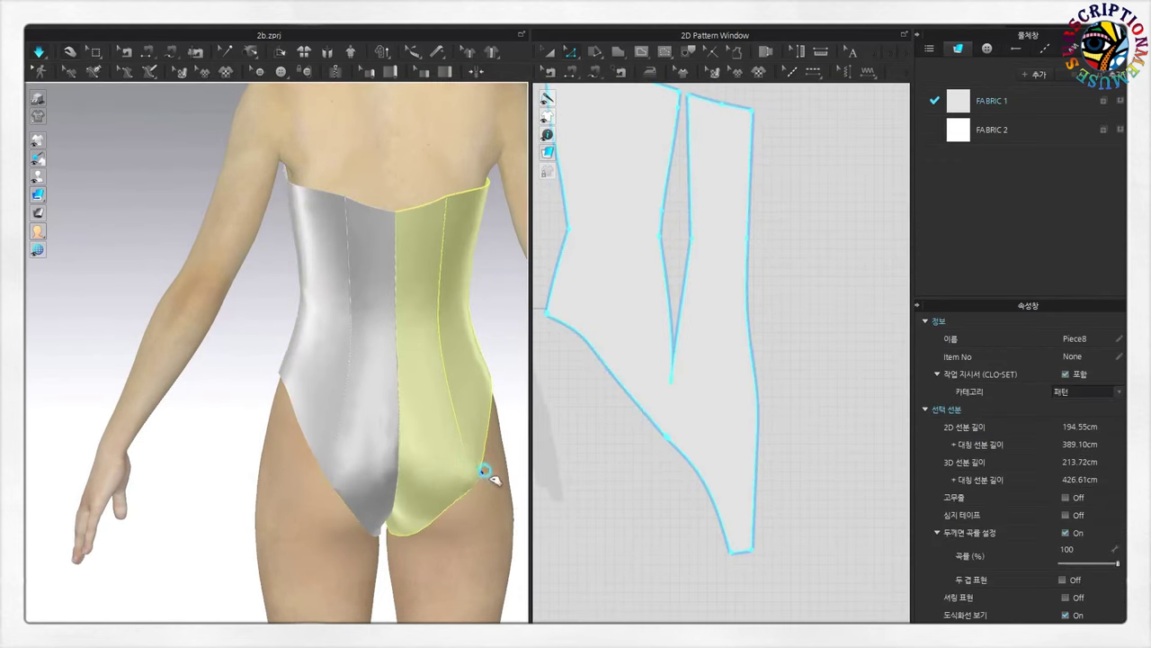
{"action": "left_click", "coordinate": [633, 446]}
- Add a new point on the left back piece's leg-opening edge and drag it to reshape the opening
{"action": "right_click", "coordinate": [673, 438]}
{"action": "key", "text": "Escape"}
{"action": "scroll", "coordinate": [689, 447], "scroll_direction": "up", "scroll_amount": 4}
{"action": "left_click", "coordinate": [571, 382]}
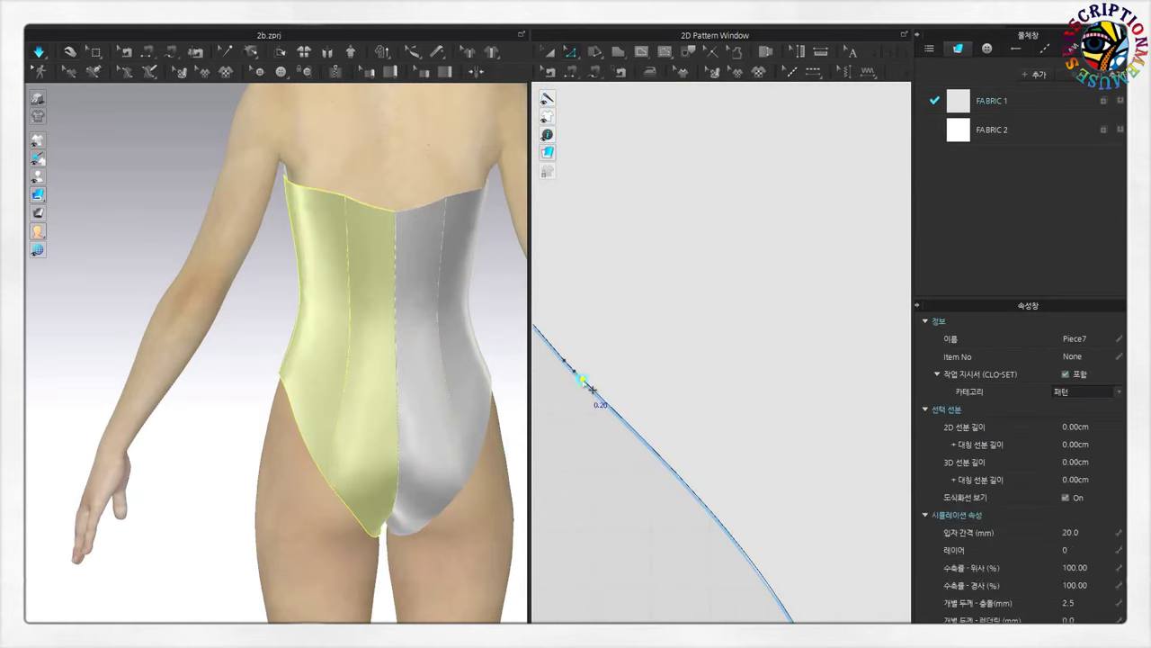
{"action": "right_click", "coordinate": [564, 362]}
{"action": "left_click", "coordinate": [608, 438]}
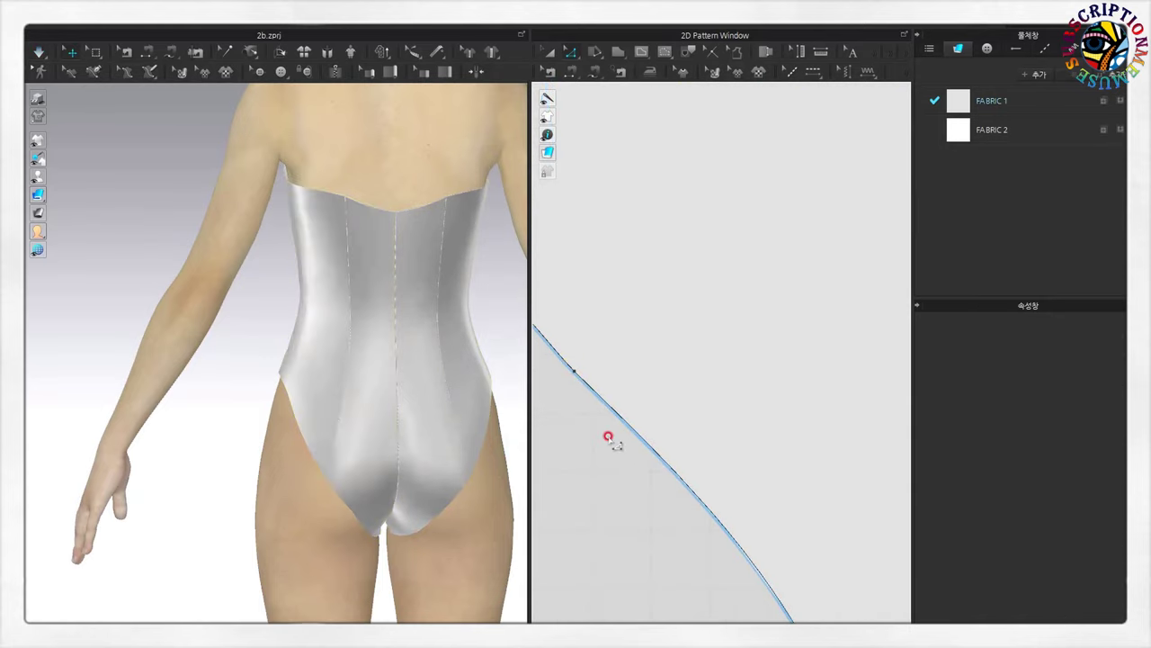
{"action": "left_click", "coordinate": [580, 374]}
{"action": "right_click", "coordinate": [594, 362]}
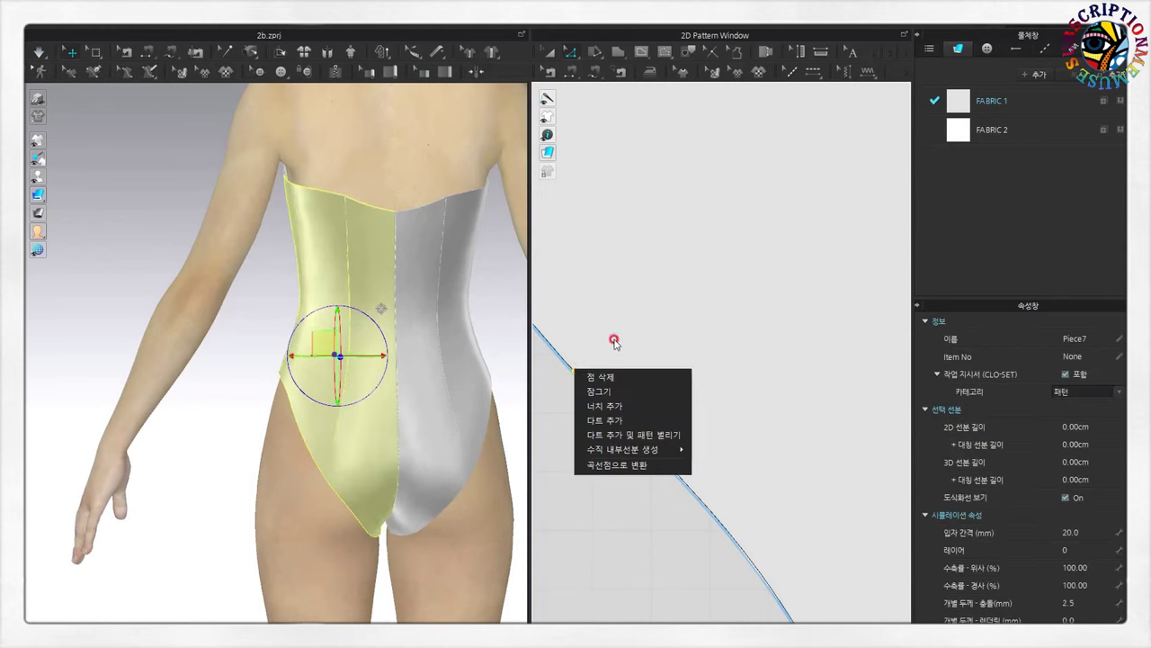
{"action": "key", "text": "Escape"}
{"action": "scroll", "coordinate": [619, 423], "scroll_direction": "down", "scroll_amount": 3}
{"action": "left_click_drag", "start_coordinate": [635, 405], "coordinate": [639, 395]}
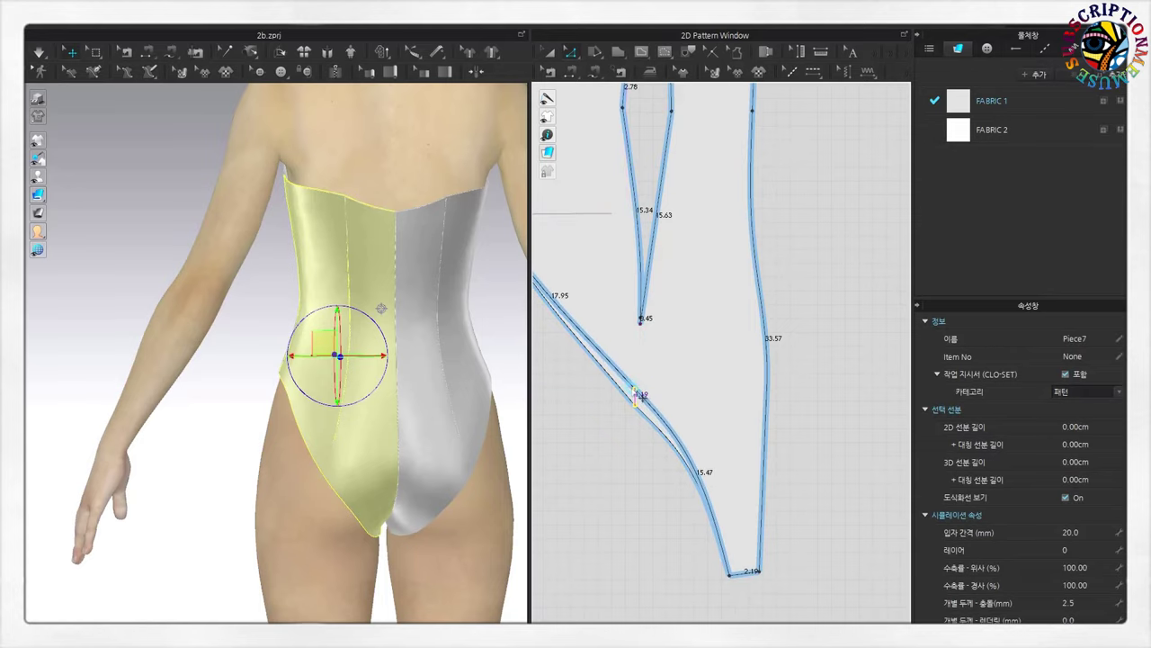
{"action": "left_click_drag", "start_coordinate": [639, 396], "coordinate": [641, 382]}
- Slide the edge point along the leg opening and delete the extra point
{"action": "scroll", "coordinate": [409, 499], "scroll_direction": "down", "scroll_amount": 2}
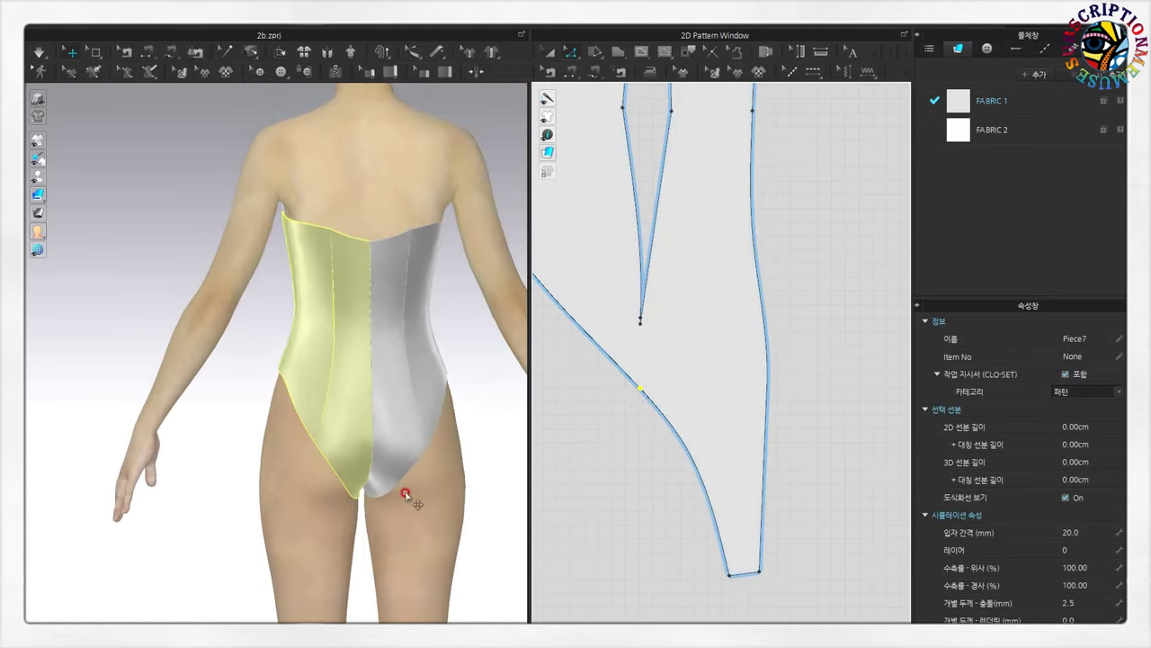
{"action": "scroll", "coordinate": [581, 375], "scroll_direction": "down", "scroll_amount": 3}
{"action": "middle_click_drag", "start_coordinate": [580, 374], "coordinate": [638, 423]}
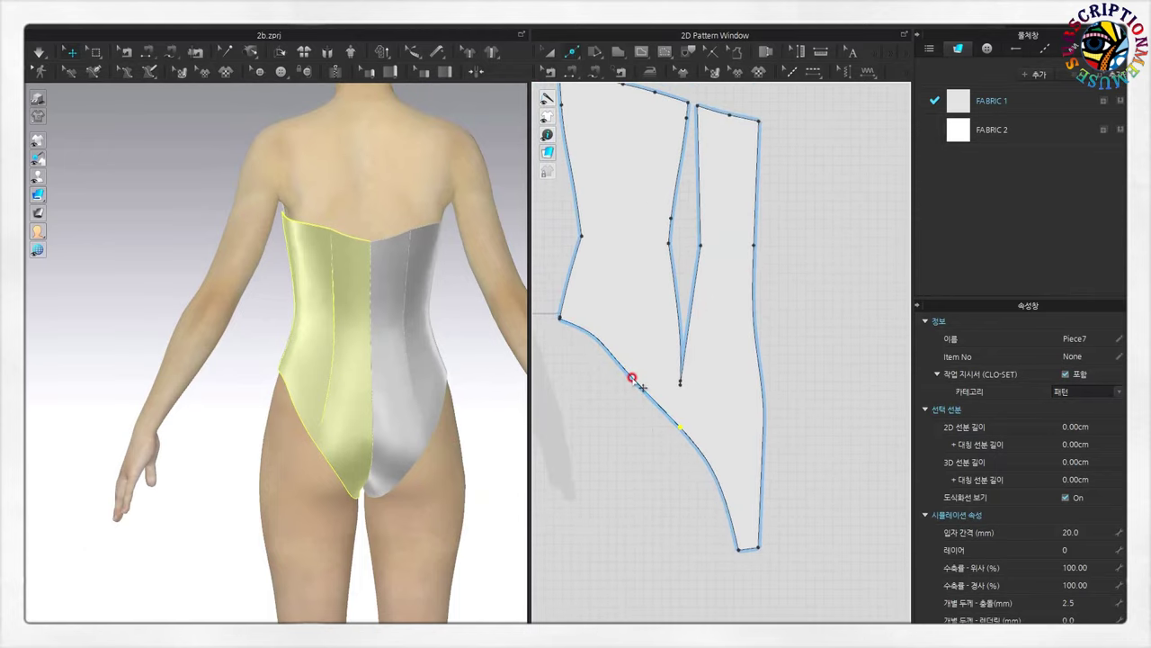
{"action": "left_click_drag", "start_coordinate": [635, 382], "coordinate": [644, 384]}
{"action": "left_click", "coordinate": [682, 431]}
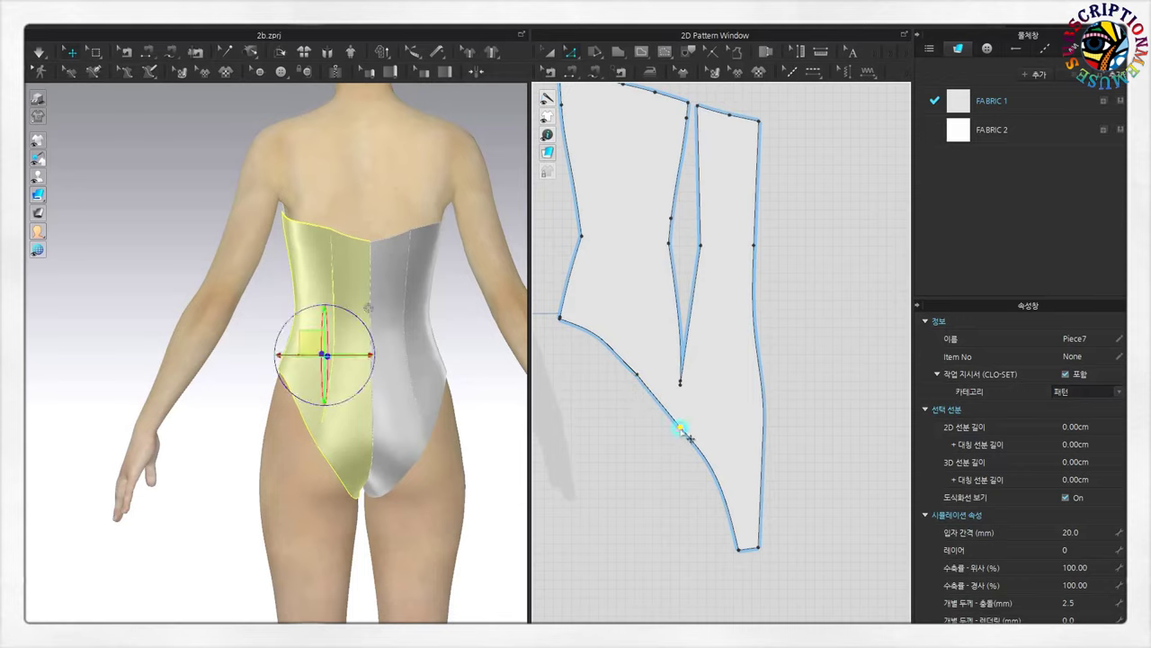
{"action": "right_click", "coordinate": [637, 376]}
{"action": "left_click", "coordinate": [673, 468]}
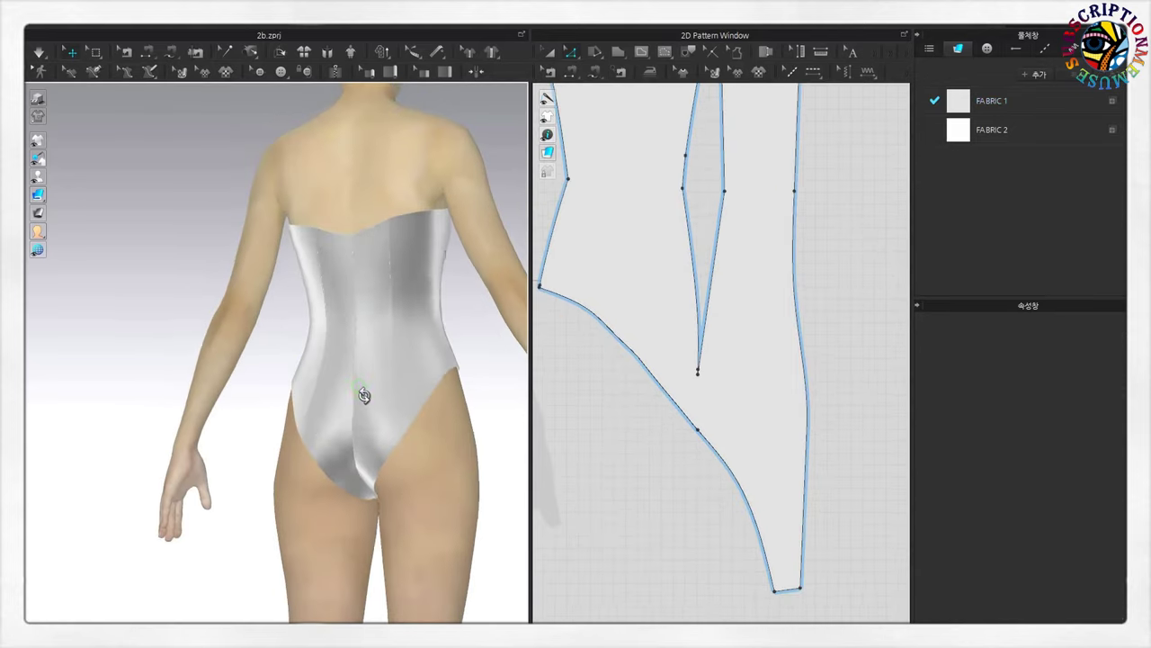
- Nudge a leg-opening point, then merge the leg-opening segments into one line
{"action": "left_click", "coordinate": [698, 431]}
{"action": "left_click_drag", "start_coordinate": [698, 431], "coordinate": [706, 430]}
{"action": "scroll", "coordinate": [629, 378], "scroll_direction": "up", "scroll_amount": 3}
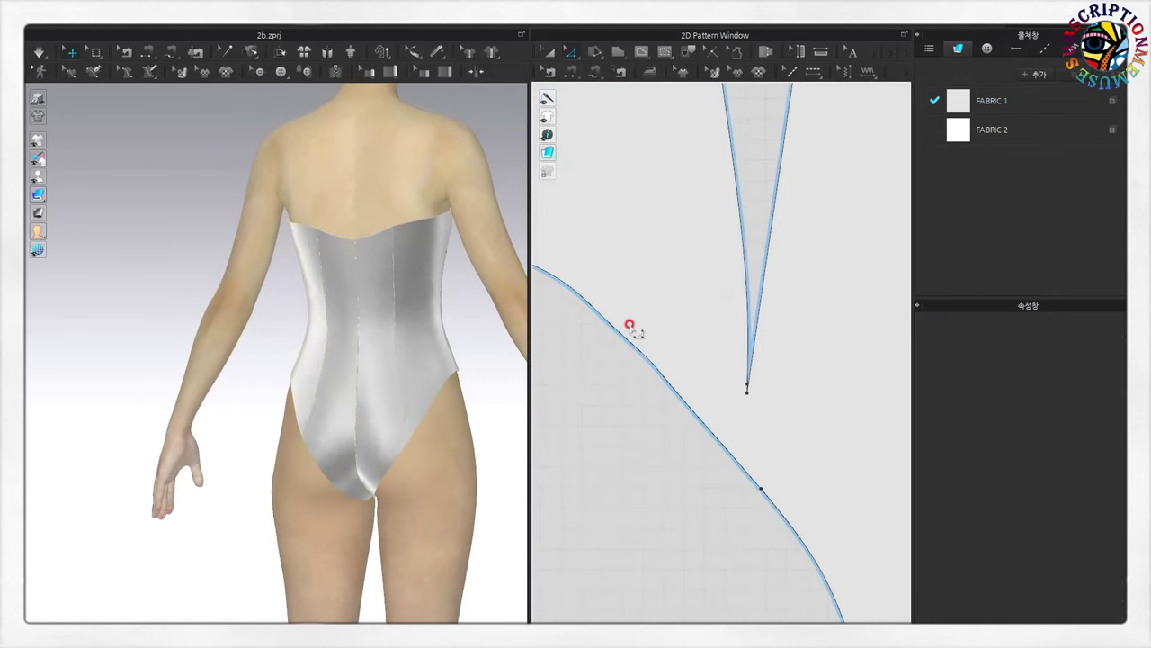
{"action": "right_click", "coordinate": [624, 340]}
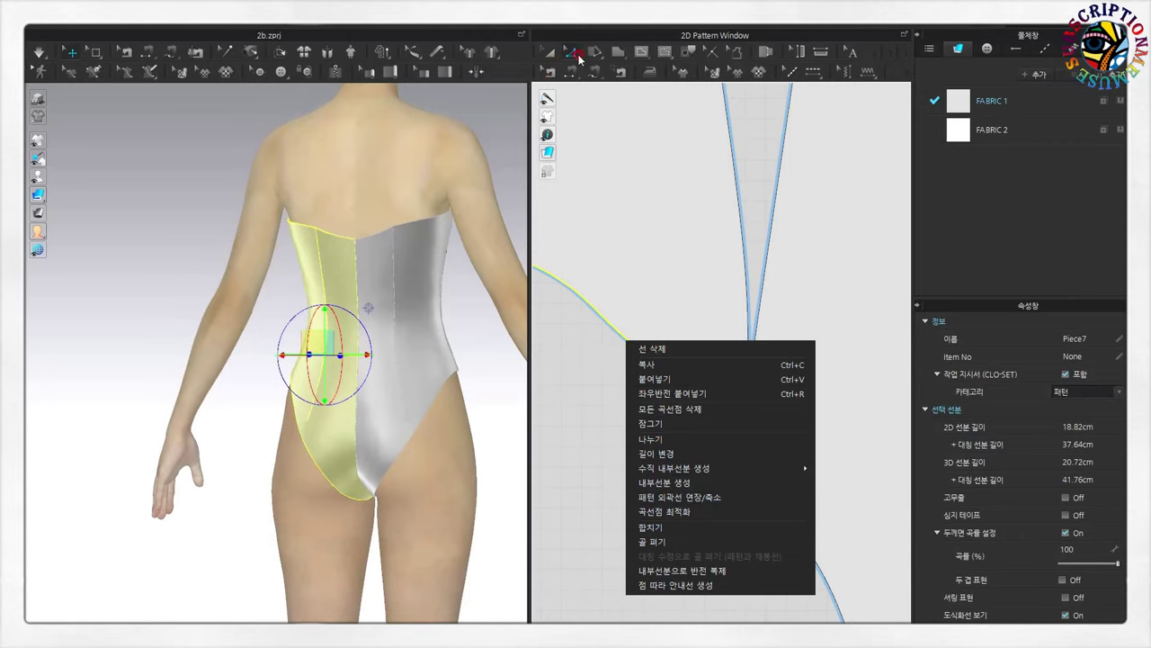
{"action": "left_click", "coordinate": [679, 524]}
- Bend the merged leg-opening edge into a smooth curve with Edit Curve Point
{"action": "left_click", "coordinate": [572, 54]}
{"action": "left_click", "coordinate": [605, 103]}
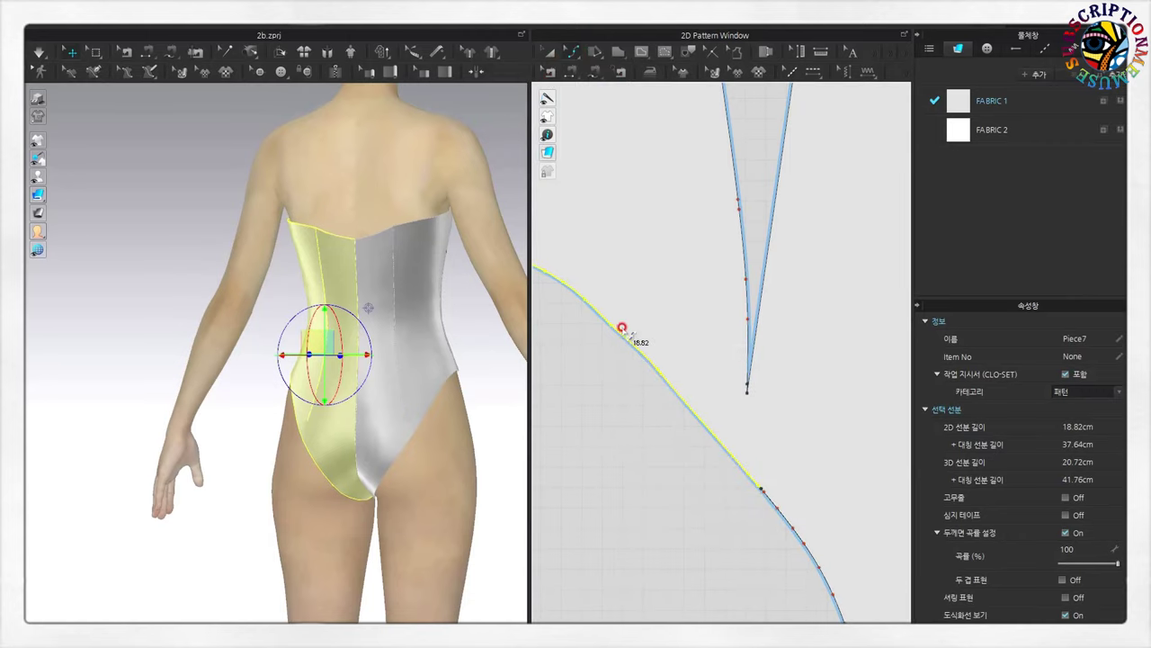
{"action": "left_click_drag", "start_coordinate": [617, 329], "coordinate": [661, 360]}
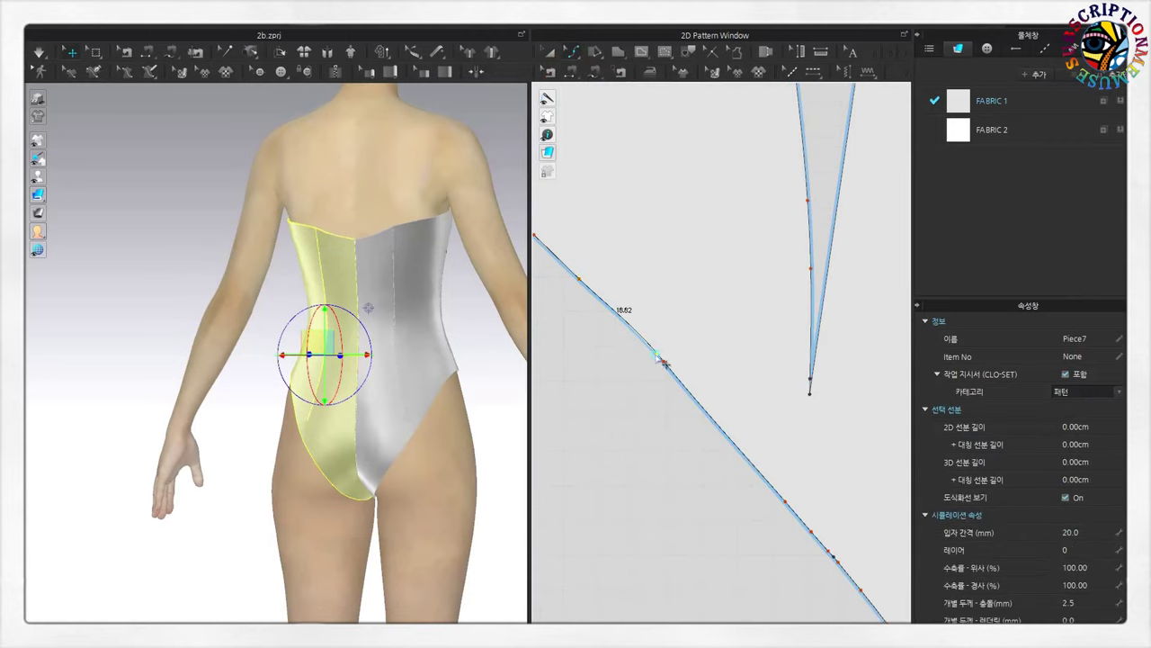
{"action": "left_click_drag", "start_coordinate": [666, 367], "coordinate": [676, 380]}
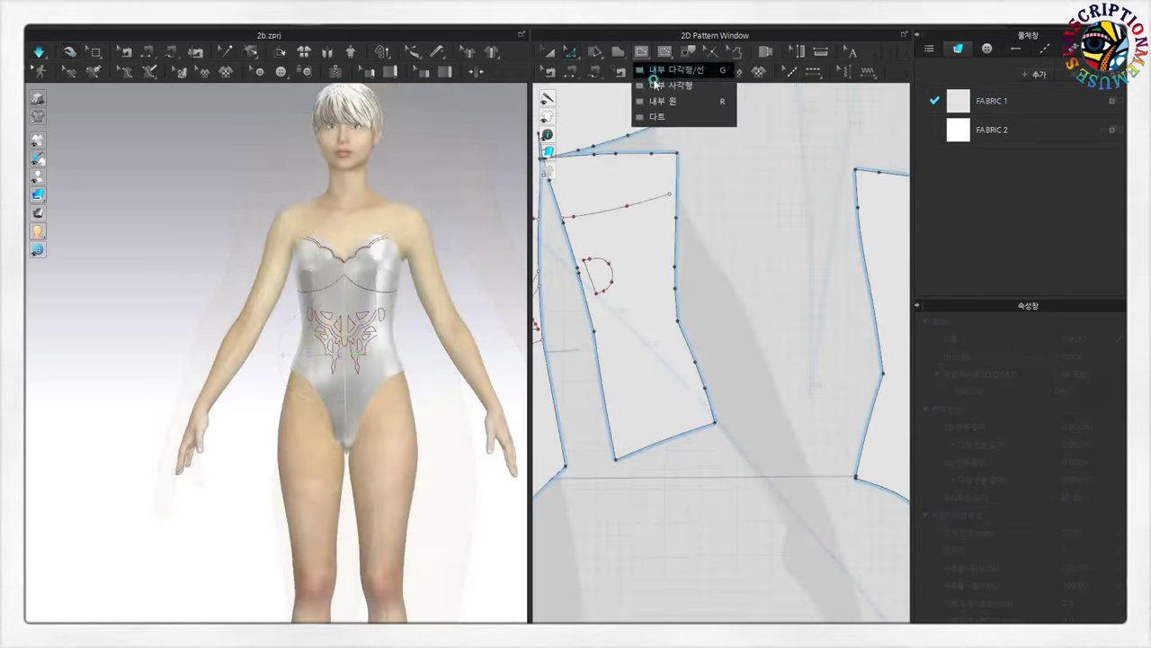
- Draw a small internal rectangle on the waist panel beside the half-circle shape
{"action": "left_click", "coordinate": [657, 87]}
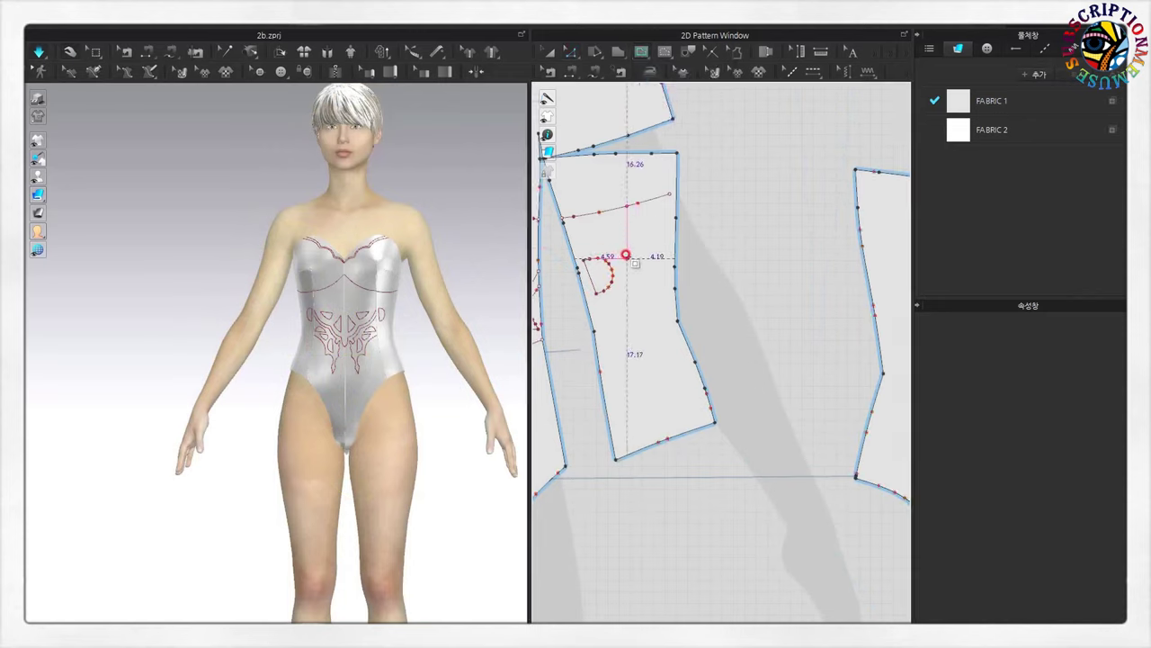
{"action": "left_click_drag", "start_coordinate": [626, 257], "coordinate": [631, 286]}
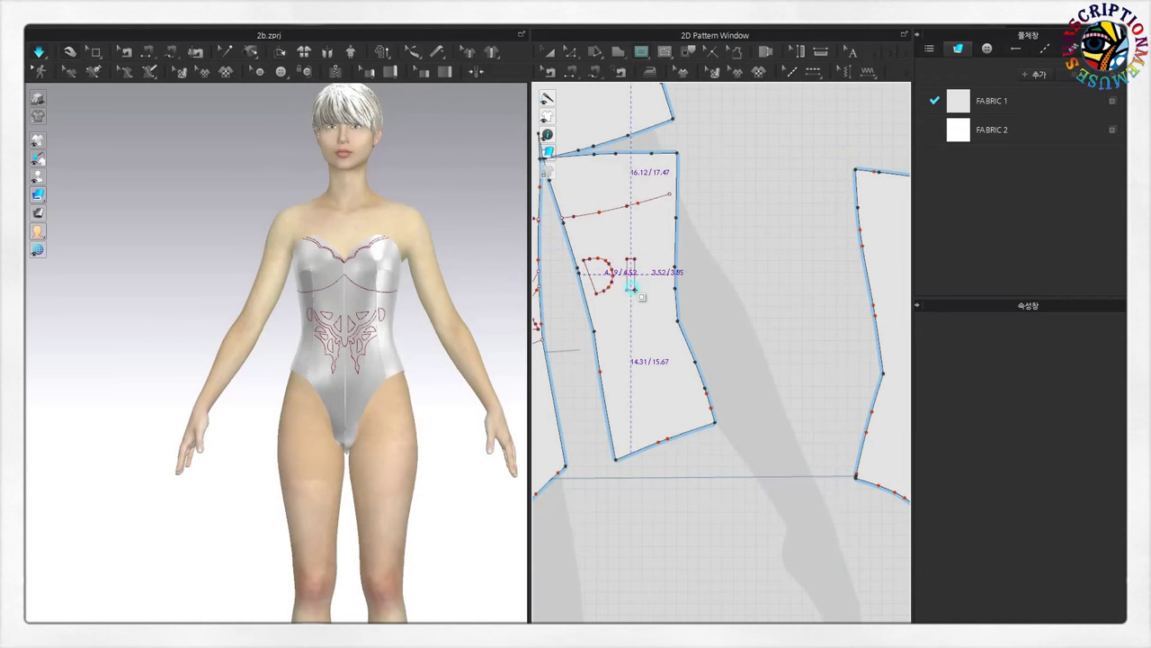
{"action": "scroll", "coordinate": [631, 286], "scroll_direction": "up", "scroll_amount": 5}
{"action": "right_click_drag", "start_coordinate": [439, 383], "coordinate": [355, 382]}
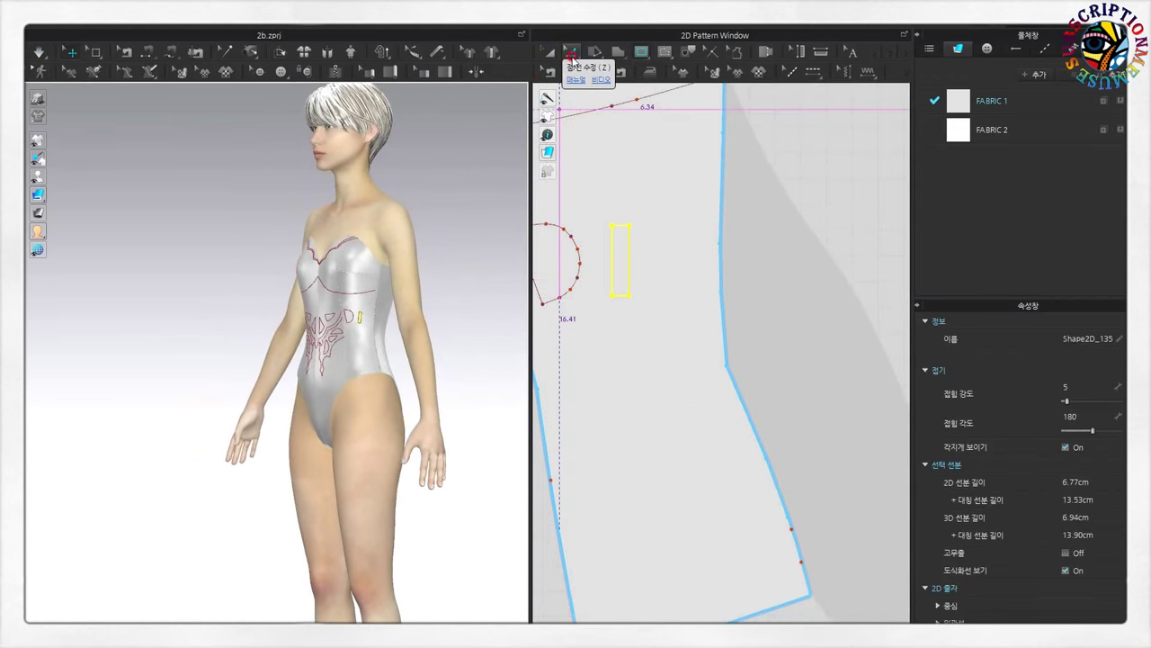
{"action": "left_click", "coordinate": [616, 185]}
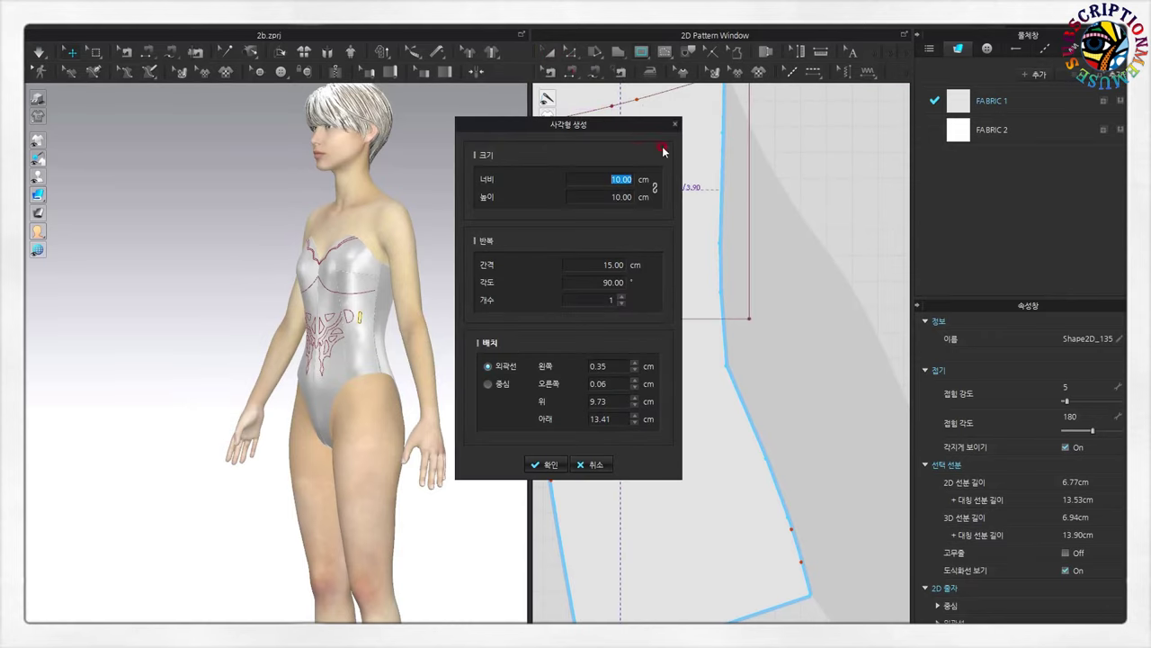
{"action": "left_click", "coordinate": [674, 125]}
- Drag the rectangle's bottom and top corners to give it a slanted shape
{"action": "left_click", "coordinate": [571, 53]}
{"action": "left_click", "coordinate": [610, 236]}
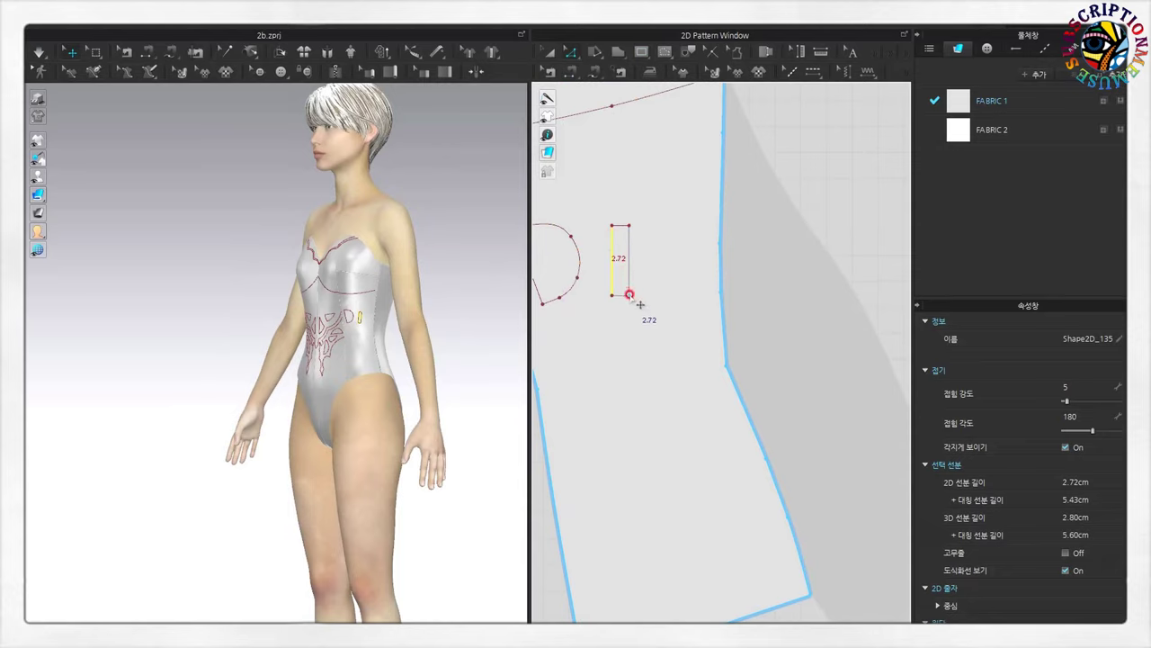
{"action": "left_click_drag", "start_coordinate": [641, 306], "coordinate": [646, 306]}
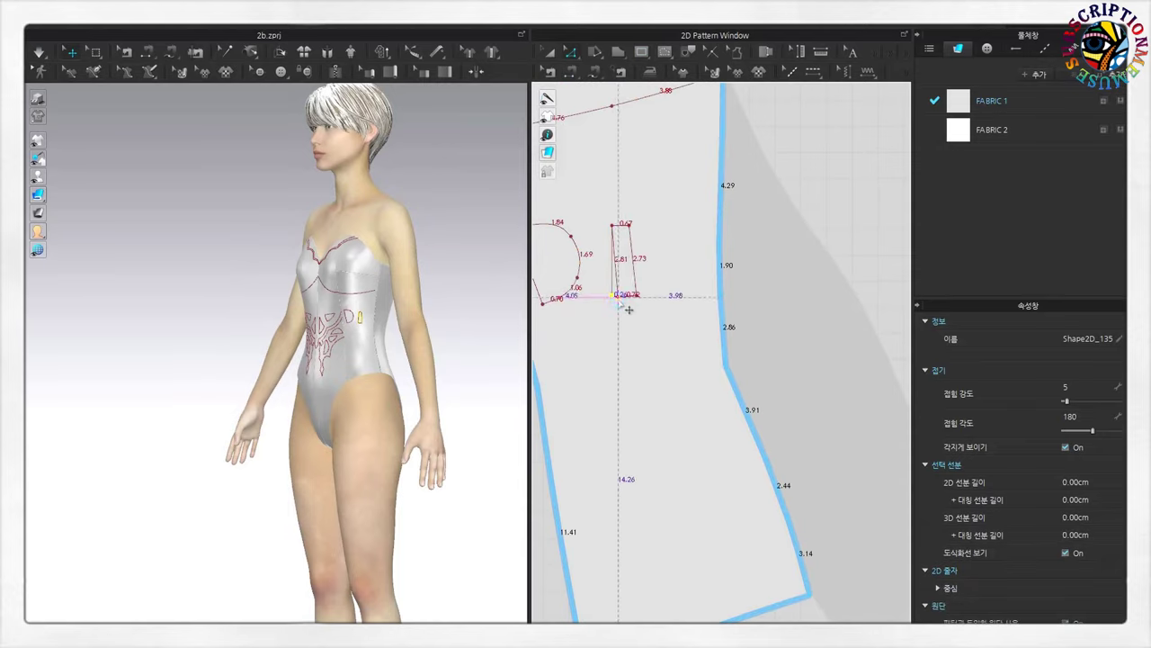
{"action": "scroll", "coordinate": [620, 300], "scroll_direction": "up", "scroll_amount": 3}
{"action": "left_click_drag", "start_coordinate": [649, 136], "coordinate": [649, 139]}
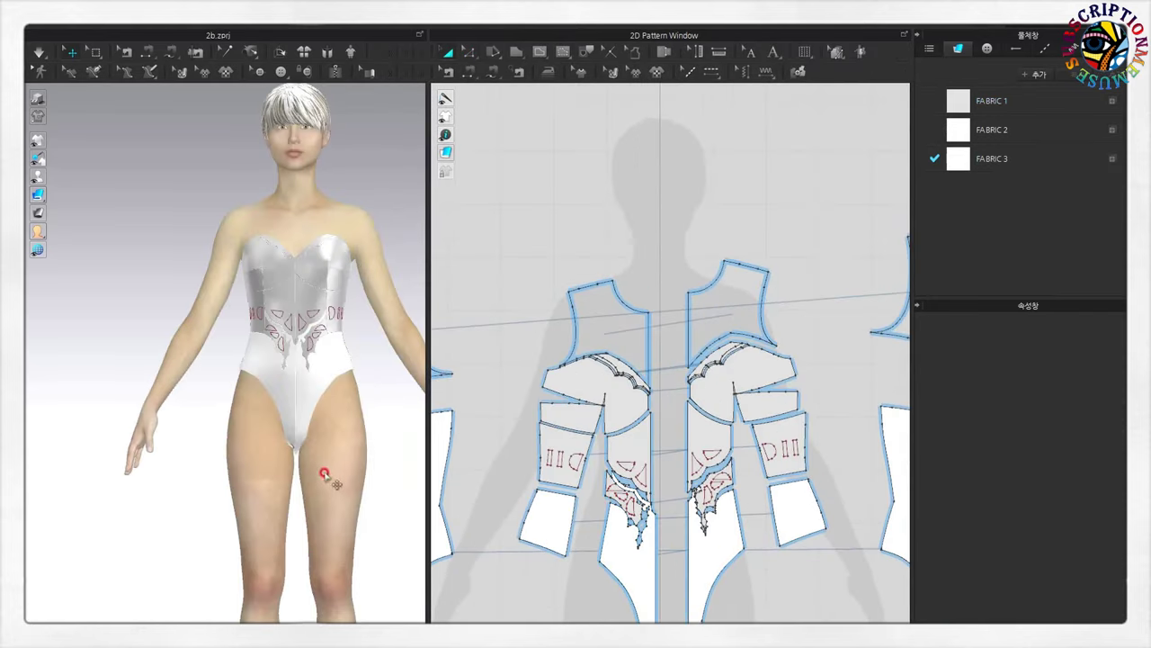
- Turn the avatar to face the front and review FABRIC 3's properties
{"action": "right_click_drag", "start_coordinate": [205, 437], "coordinate": [327, 438]}
{"action": "left_click", "coordinate": [958, 159]}
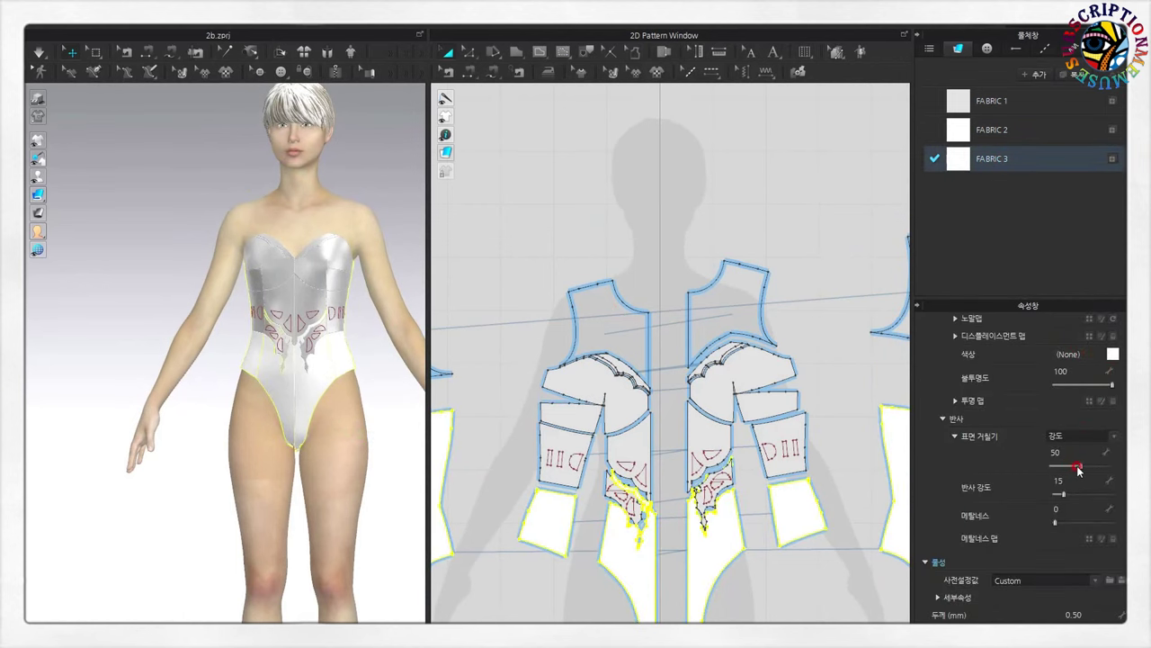
{"action": "left_click", "coordinate": [793, 337]}
{"action": "scroll", "coordinate": [782, 378], "scroll_direction": "up", "scroll_amount": 1}
{"action": "scroll", "coordinate": [771, 411], "scroll_direction": "up", "scroll_amount": 1}
{"action": "scroll", "coordinate": [771, 432], "scroll_direction": "up", "scroll_amount": 1}
{"action": "scroll", "coordinate": [711, 400], "scroll_direction": "up", "scroll_amount": 1}
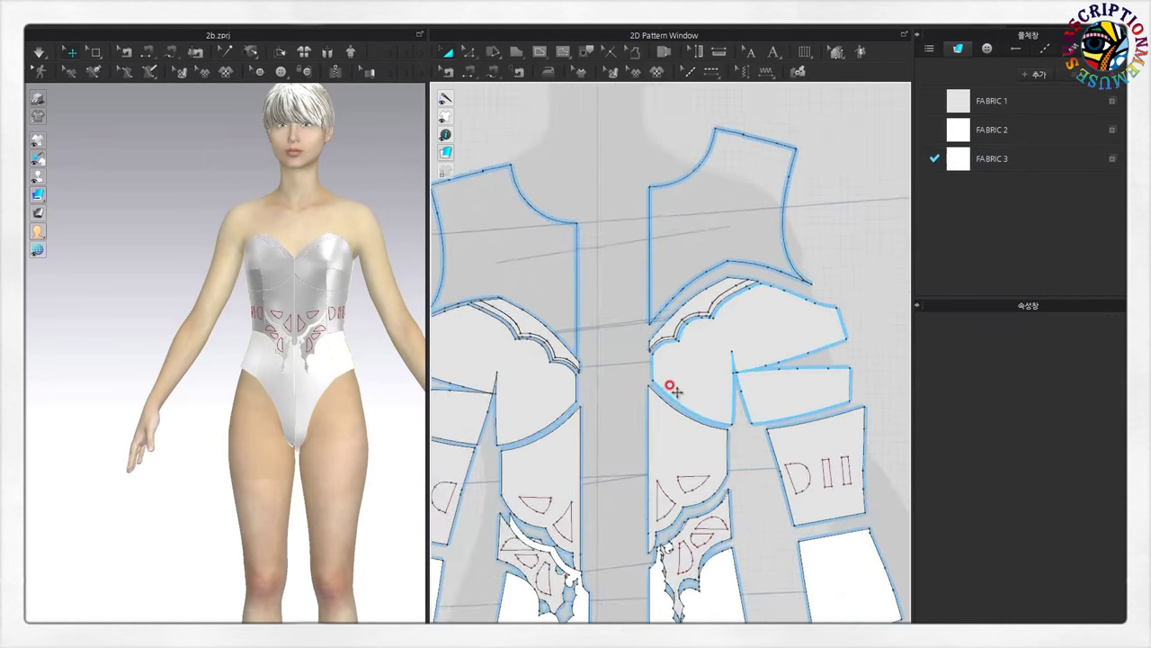
{"action": "scroll", "coordinate": [670, 386], "scroll_direction": "up", "scroll_amount": 1}
- Create FABRIC 4 in the fabric list, then select both scalloped neckline strips
{"action": "right_click", "coordinate": [959, 161]}
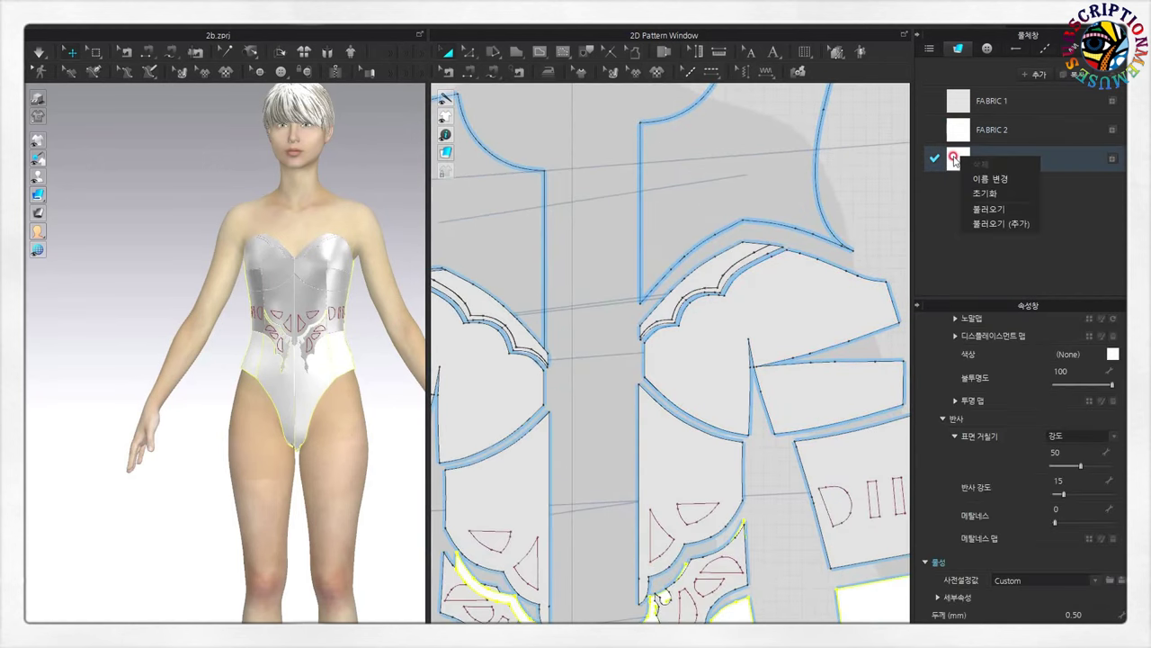
{"action": "left_click", "coordinate": [959, 108]}
{"action": "right_click", "coordinate": [957, 108]}
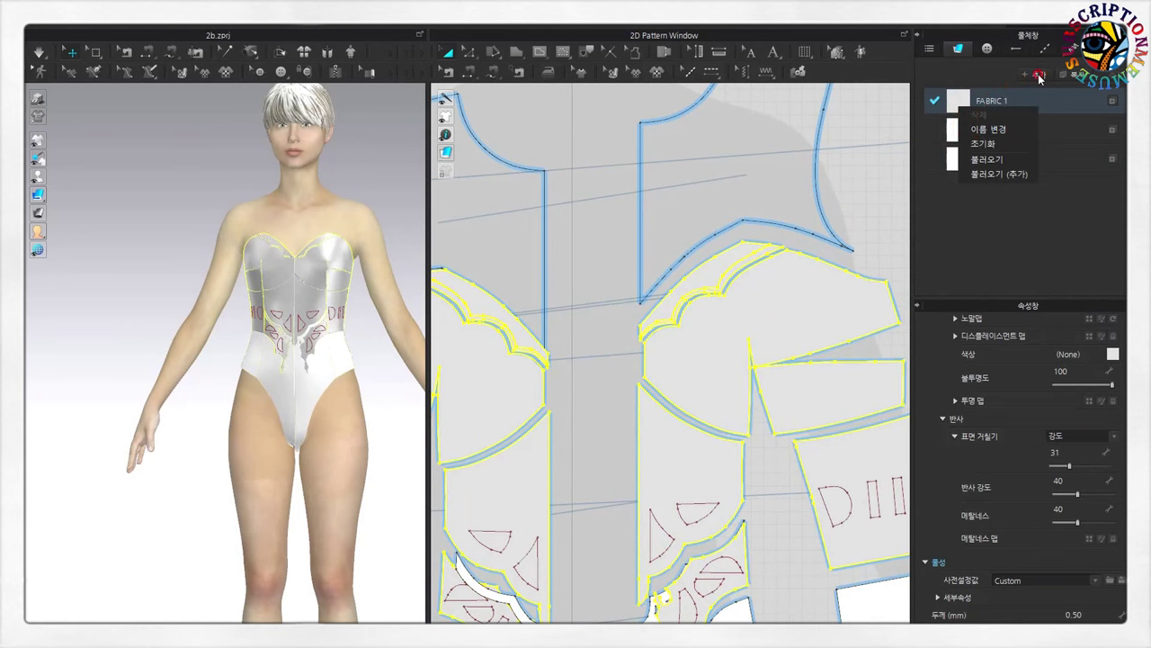
{"action": "left_click", "coordinate": [1036, 75]}
{"action": "scroll", "coordinate": [586, 401], "scroll_direction": "down", "scroll_amount": 2}
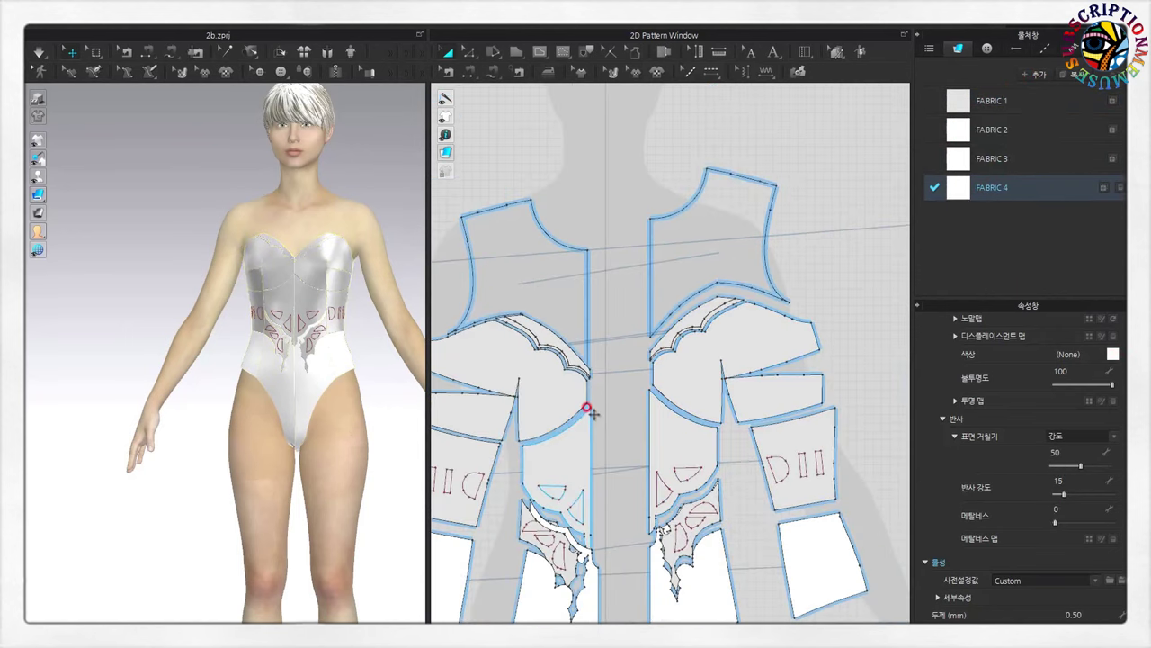
{"action": "scroll", "coordinate": [570, 334], "scroll_direction": "up", "scroll_amount": 2}
{"action": "left_click", "coordinate": [586, 347]}
{"action": "left_click", "coordinate": [711, 304], "text": "shift"}
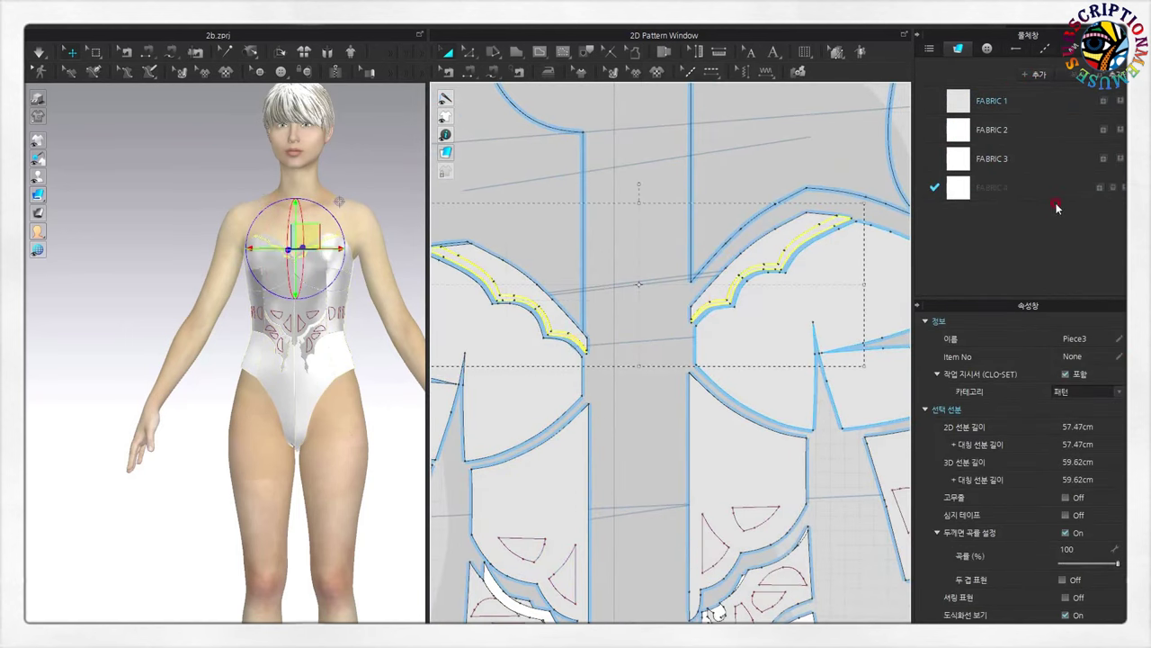
- Assign FABRIC 4 to the neckline strips, then select the left and right bodice pieces
{"action": "left_click", "coordinate": [1091, 413]}
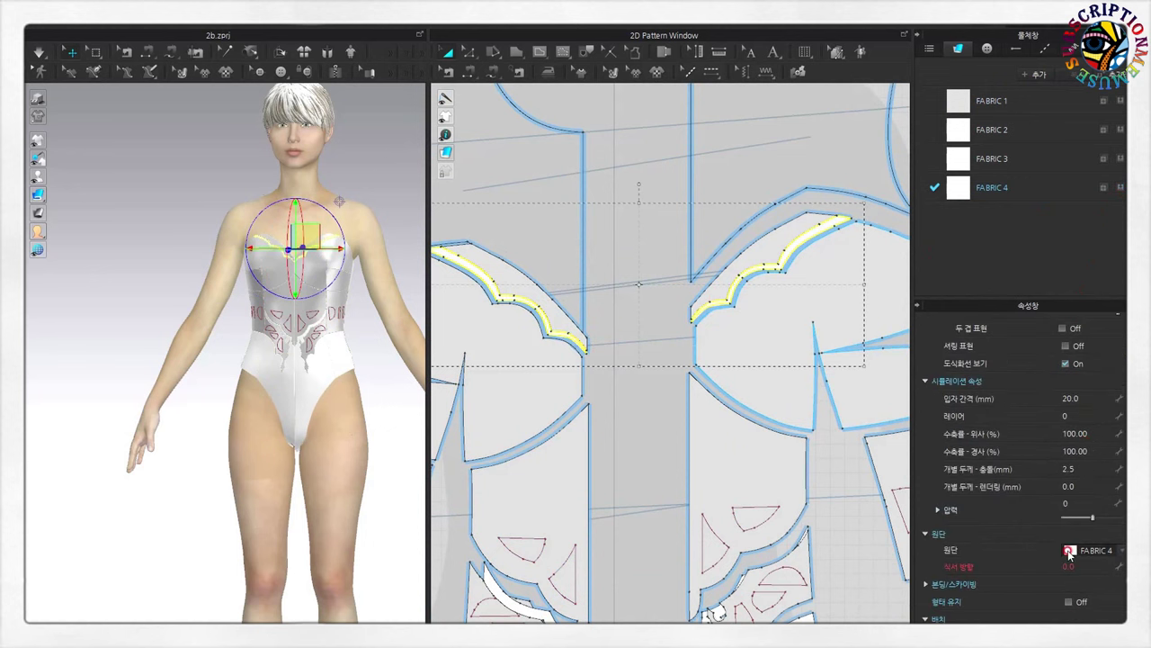
{"action": "scroll", "coordinate": [630, 476], "scroll_direction": "down", "scroll_amount": 3}
{"action": "scroll", "coordinate": [656, 426], "scroll_direction": "up", "scroll_amount": 2}
{"action": "left_click", "coordinate": [655, 426]}
{"action": "scroll", "coordinate": [656, 426], "scroll_direction": "up", "scroll_amount": 2}
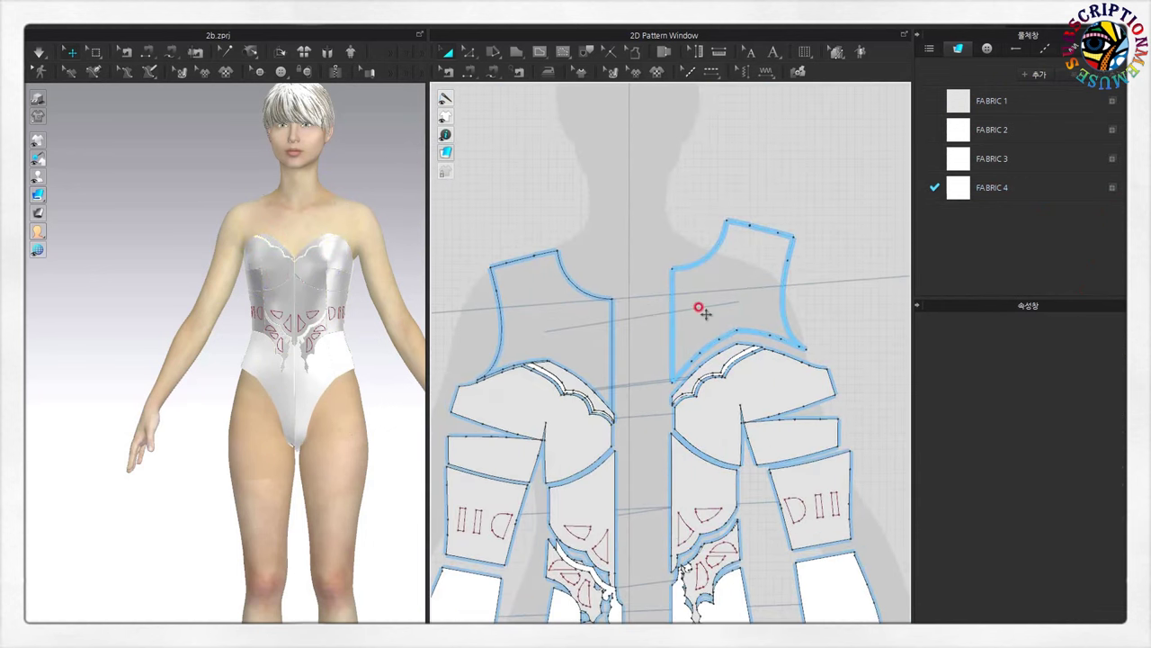
{"action": "left_click", "coordinate": [698, 304]}
{"action": "left_click", "coordinate": [552, 282]}
- Select both scalloped neckline strips to check their fabric
{"action": "left_click", "coordinate": [570, 377]}
{"action": "scroll", "coordinate": [694, 437], "scroll_direction": "up", "scroll_amount": 3}
{"action": "left_click", "coordinate": [746, 249]}
{"action": "scroll", "coordinate": [614, 441], "scroll_direction": "down", "scroll_amount": 2}
{"action": "scroll", "coordinate": [621, 446], "scroll_direction": "up", "scroll_amount": 1}
{"action": "left_click", "coordinate": [706, 339]}
{"action": "left_click", "coordinate": [493, 373], "text": "shift"}
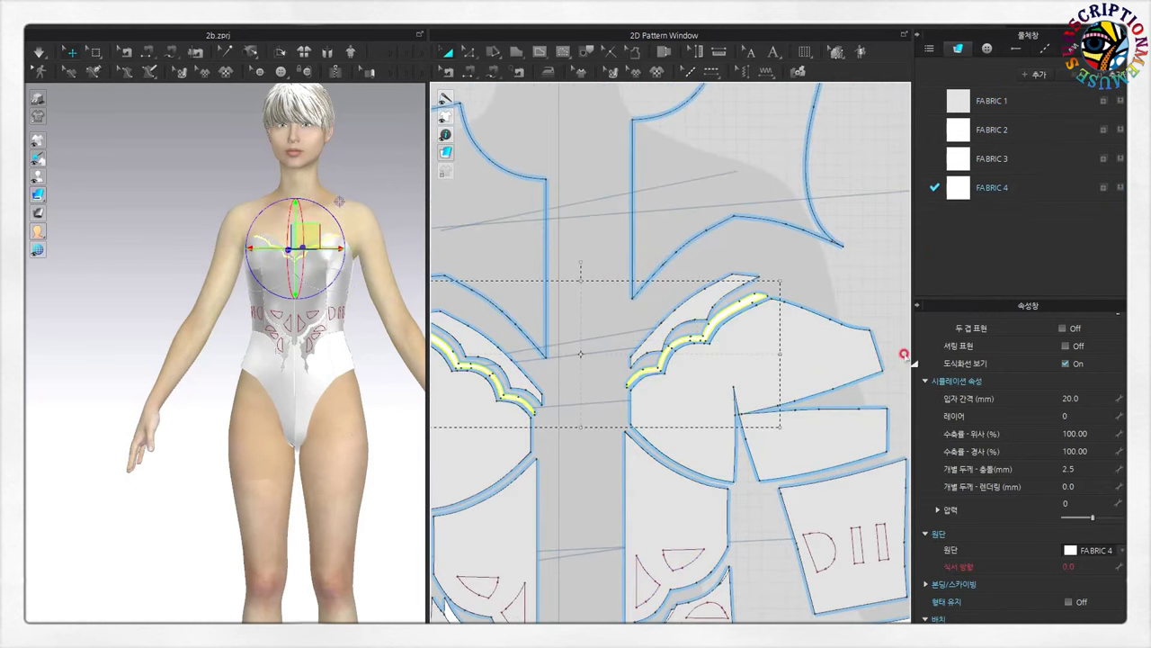
{"action": "scroll", "coordinate": [1069, 553], "scroll_direction": "down", "scroll_amount": 3}
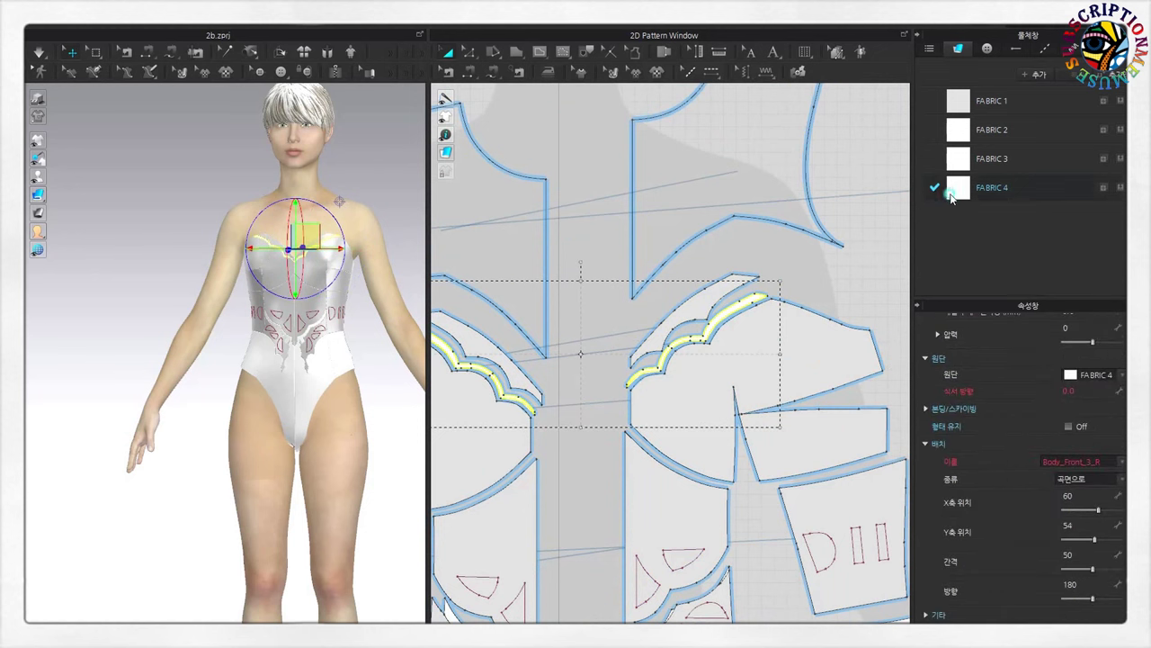
- Set FABRIC 4's colour to near-black #131212
{"action": "left_click", "coordinate": [951, 197]}
{"action": "left_click", "coordinate": [1111, 354]}
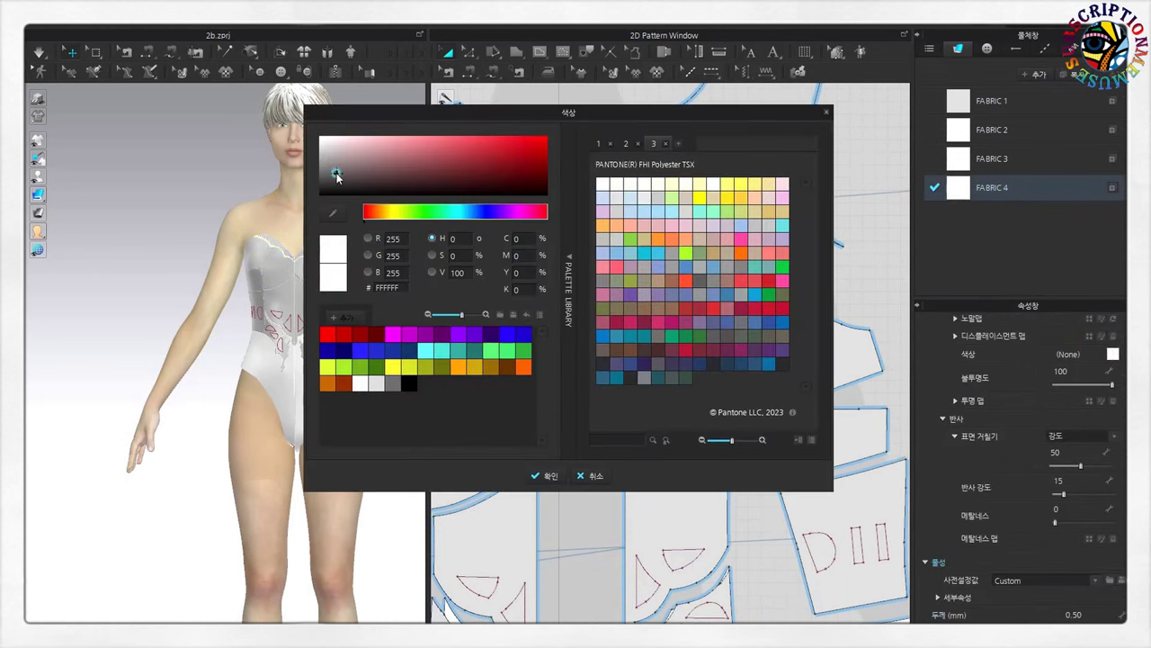
{"action": "left_click_drag", "start_coordinate": [338, 176], "coordinate": [329, 189]}
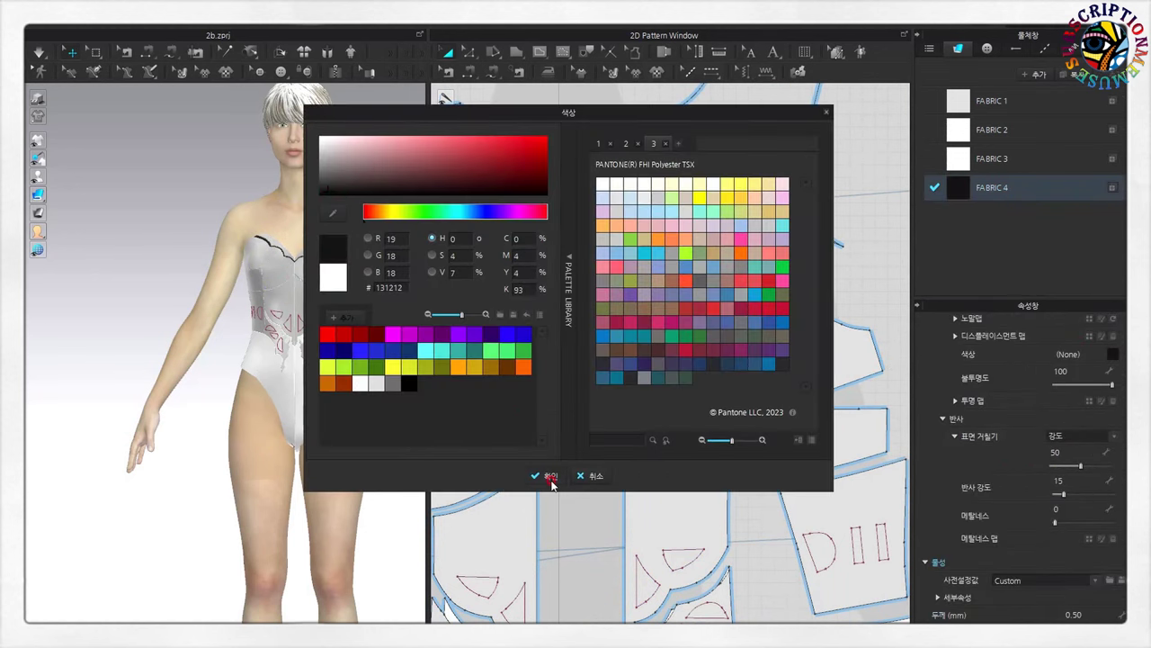
{"action": "left_click", "coordinate": [553, 483]}
{"action": "left_click", "coordinate": [616, 368]}
{"action": "scroll", "coordinate": [369, 378], "scroll_direction": "up", "scroll_amount": 2}
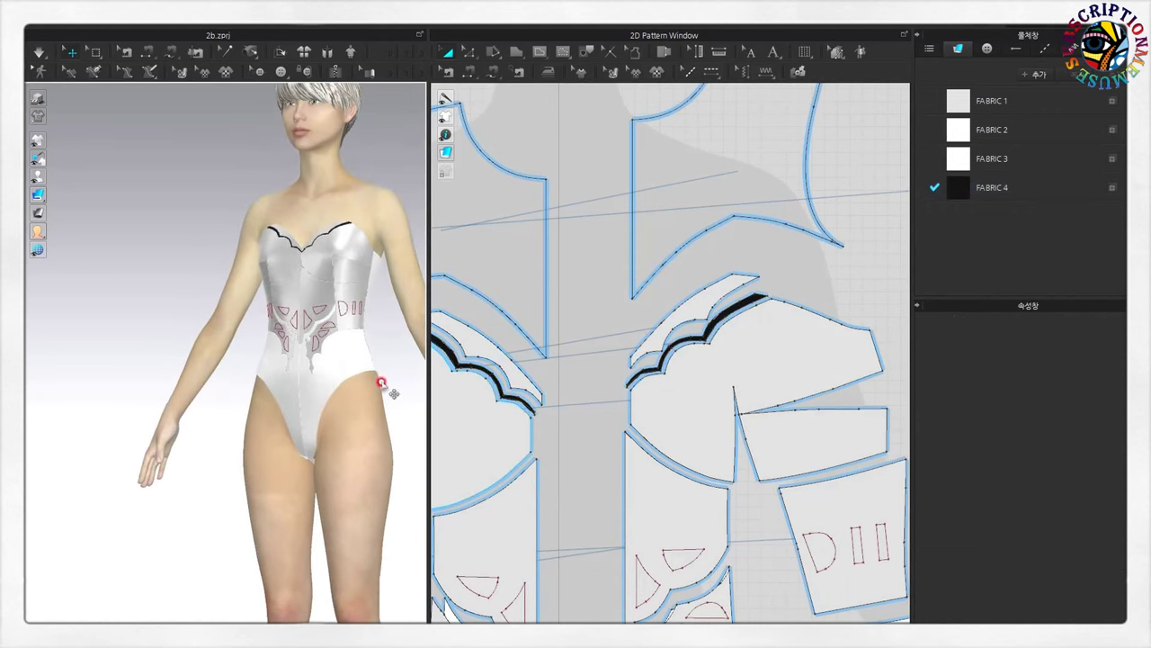
- Rotate and zoom the avatar to inspect the dark neckline from back and front
{"action": "left_click_drag", "start_coordinate": [426, 376], "coordinate": [540, 386]}
{"action": "scroll", "coordinate": [516, 354], "scroll_direction": "up", "scroll_amount": 2}
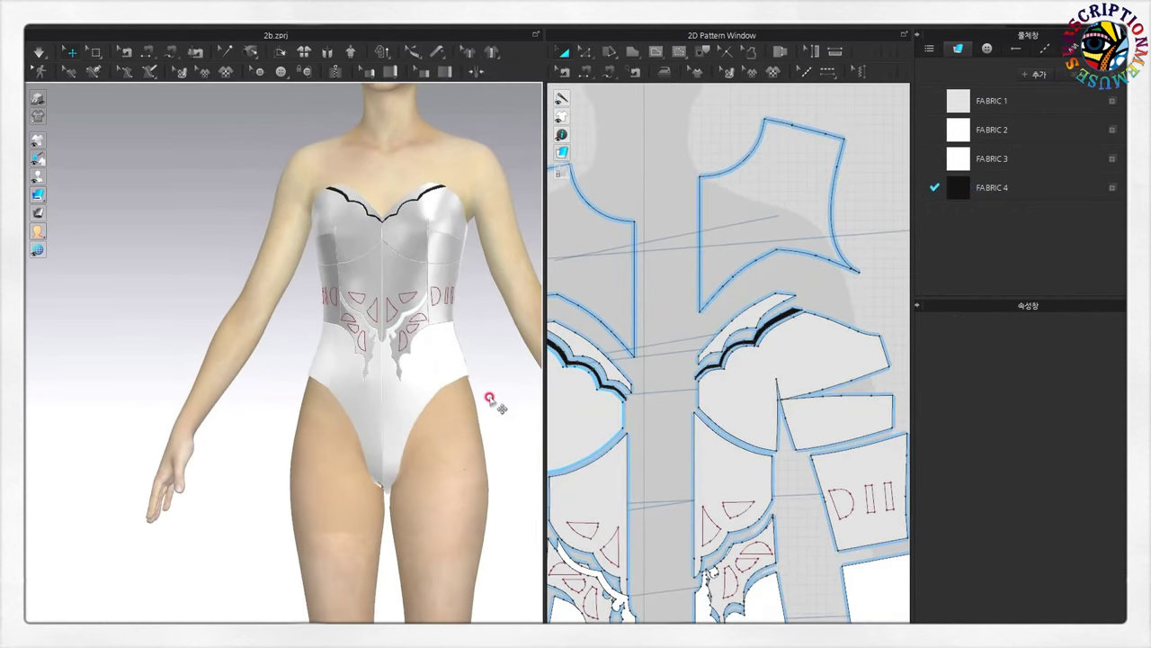
{"action": "scroll", "coordinate": [477, 346], "scroll_direction": "up", "scroll_amount": 2}
{"action": "mouse_move", "coordinate": [472, 346]}
{"action": "right_mouse_down"}
{"action": "mouse_move", "coordinate": [291, 360]}
{"action": "mouse_move", "coordinate": [516, 341]}
{"action": "right_mouse_up"}
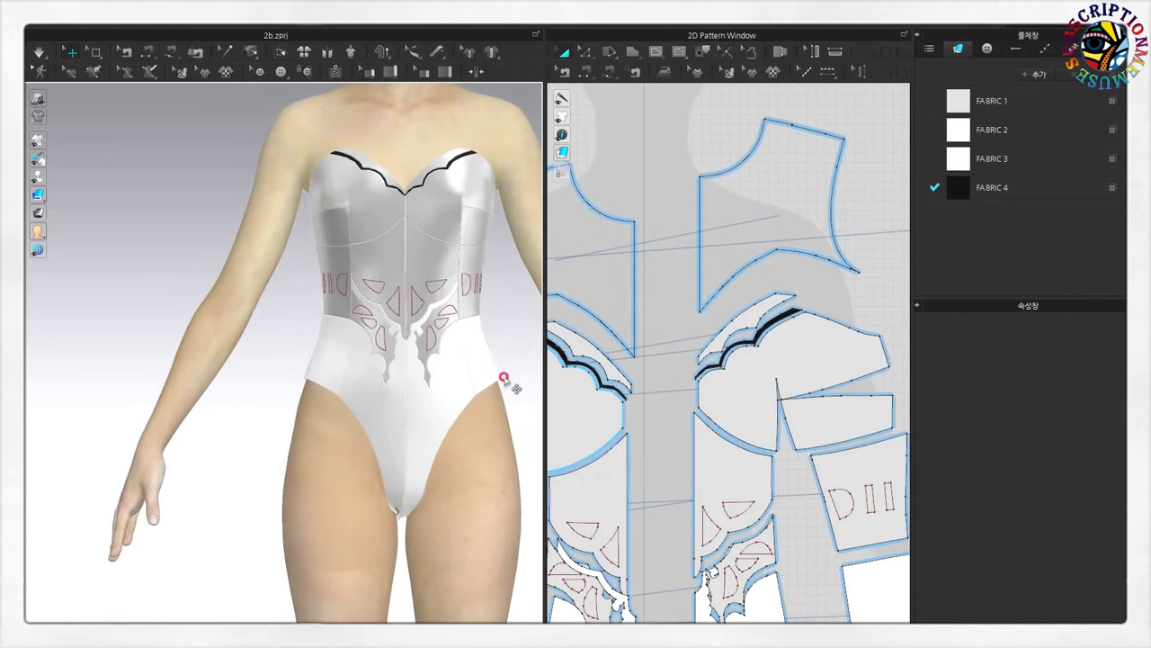
{"action": "scroll", "coordinate": [418, 386], "scroll_direction": "up", "scroll_amount": 2}
{"action": "scroll", "coordinate": [420, 369], "scroll_direction": "up", "scroll_amount": 1}
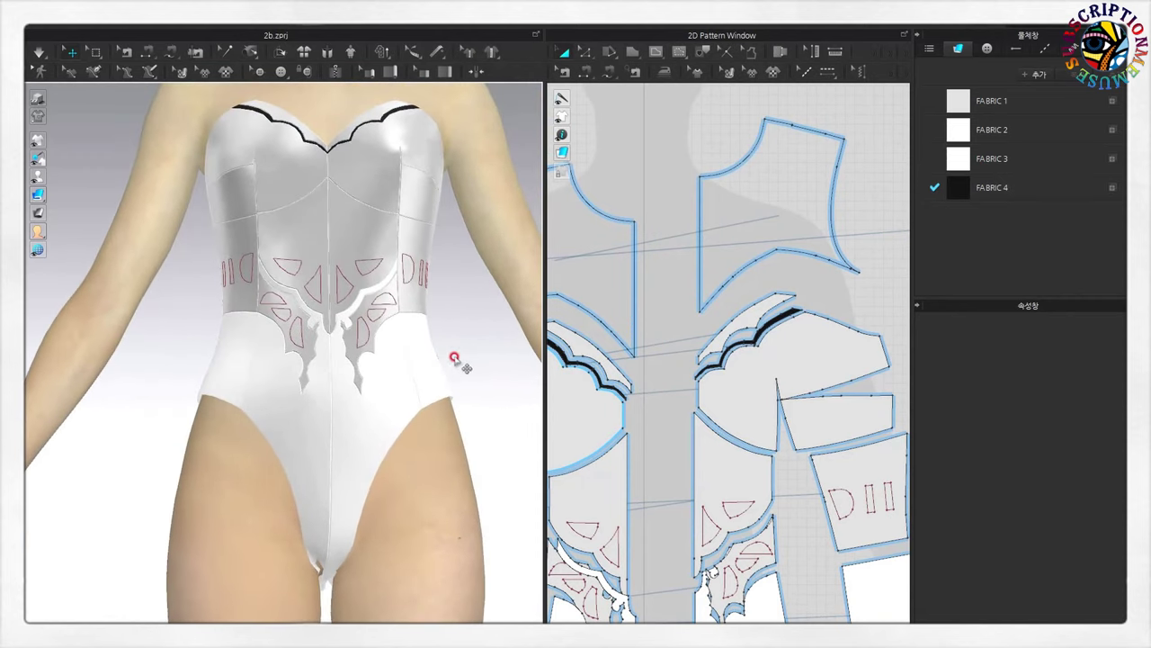
{"action": "scroll", "coordinate": [424, 312], "scroll_direction": "up", "scroll_amount": 2}
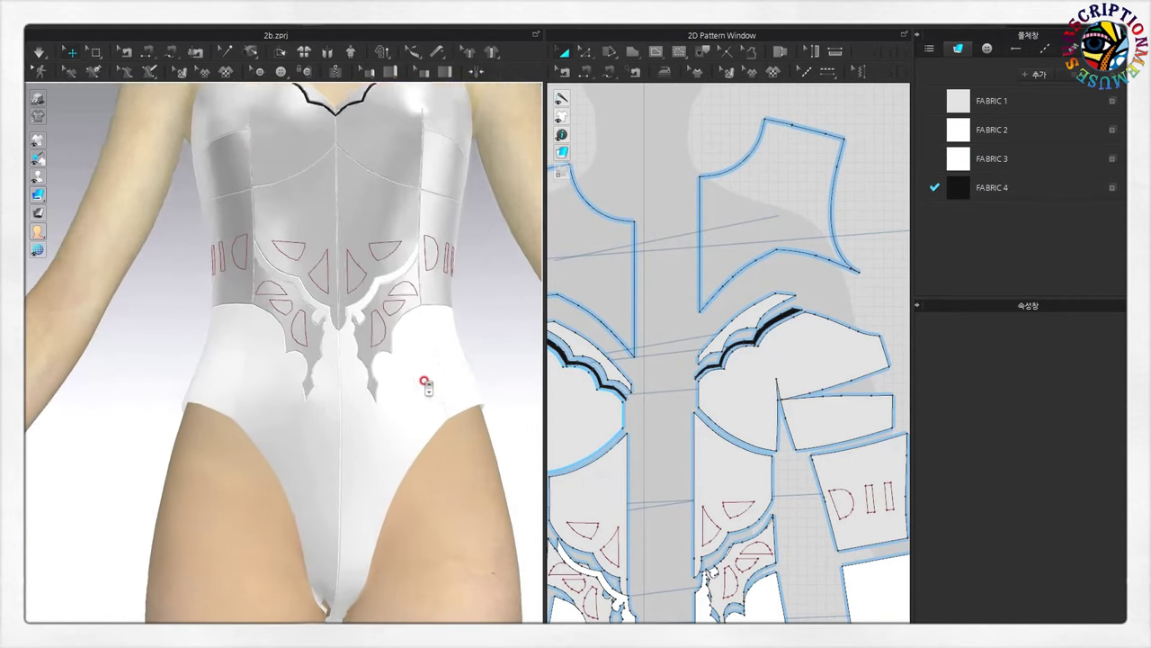
{"action": "scroll", "coordinate": [342, 387], "scroll_direction": "up", "scroll_amount": 1}
{"action": "scroll", "coordinate": [431, 418], "scroll_direction": "down", "scroll_amount": 3}
{"action": "scroll", "coordinate": [720, 360], "scroll_direction": "down", "scroll_amount": 1}
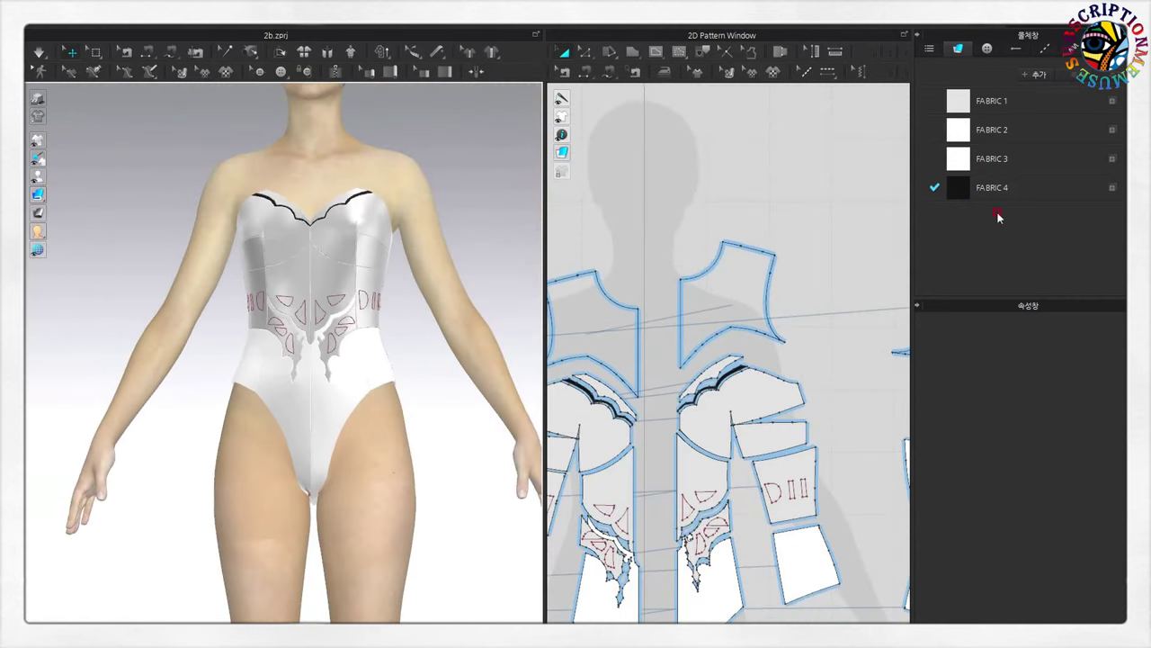
- Lower FABRIC 1's metalness and tint it dusty pink C4B3B3
{"action": "left_click", "coordinate": [958, 103]}
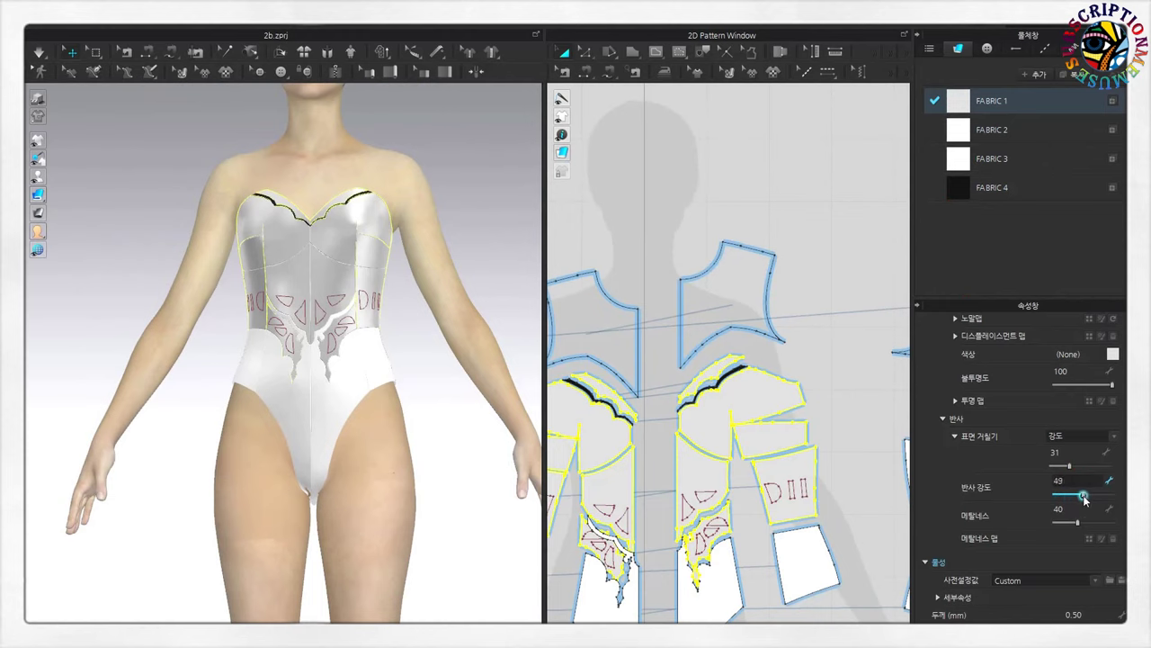
{"action": "left_click_drag", "start_coordinate": [1080, 520], "coordinate": [1069, 526]}
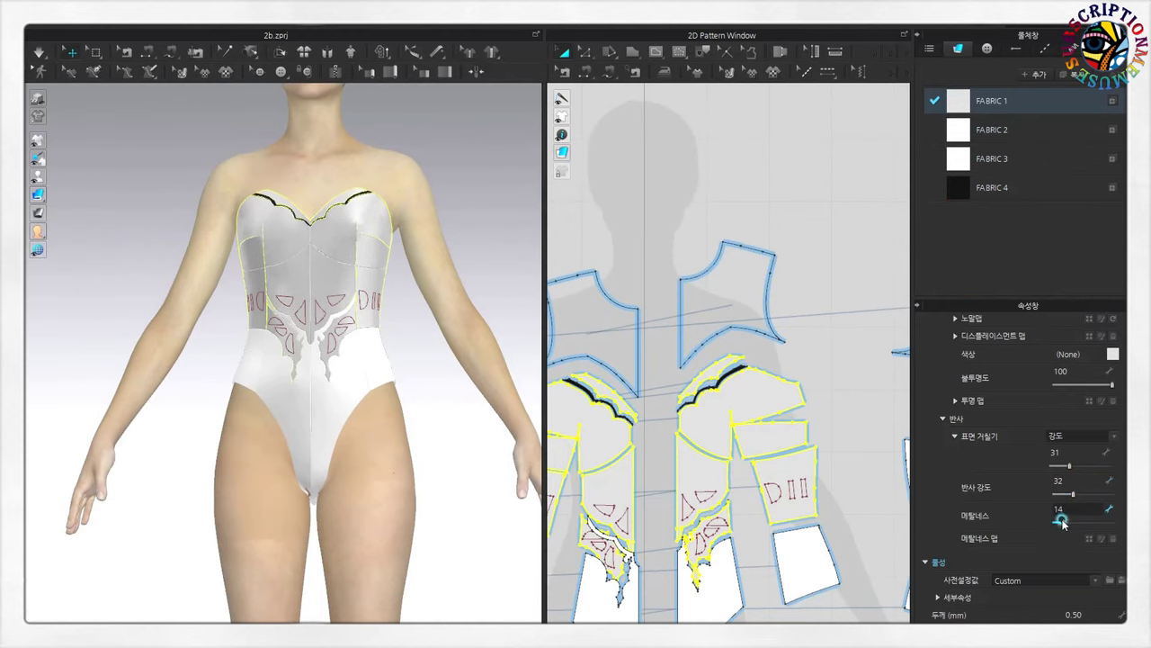
{"action": "left_click", "coordinate": [1112, 357]}
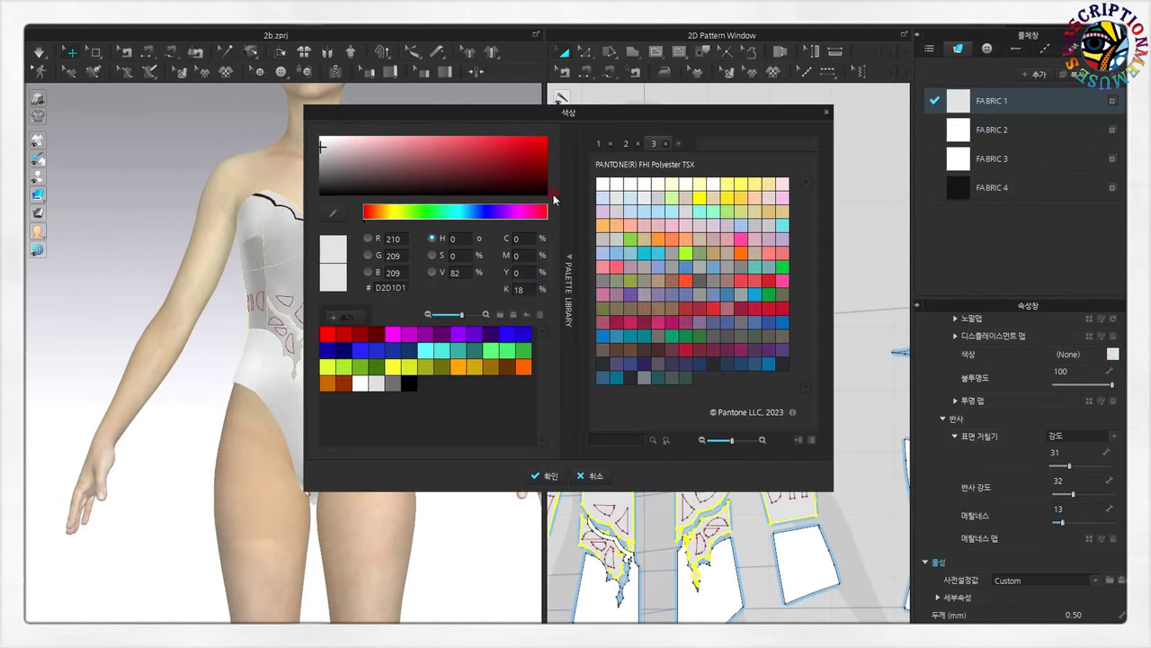
{"action": "left_click_drag", "start_coordinate": [325, 149], "coordinate": [337, 153]}
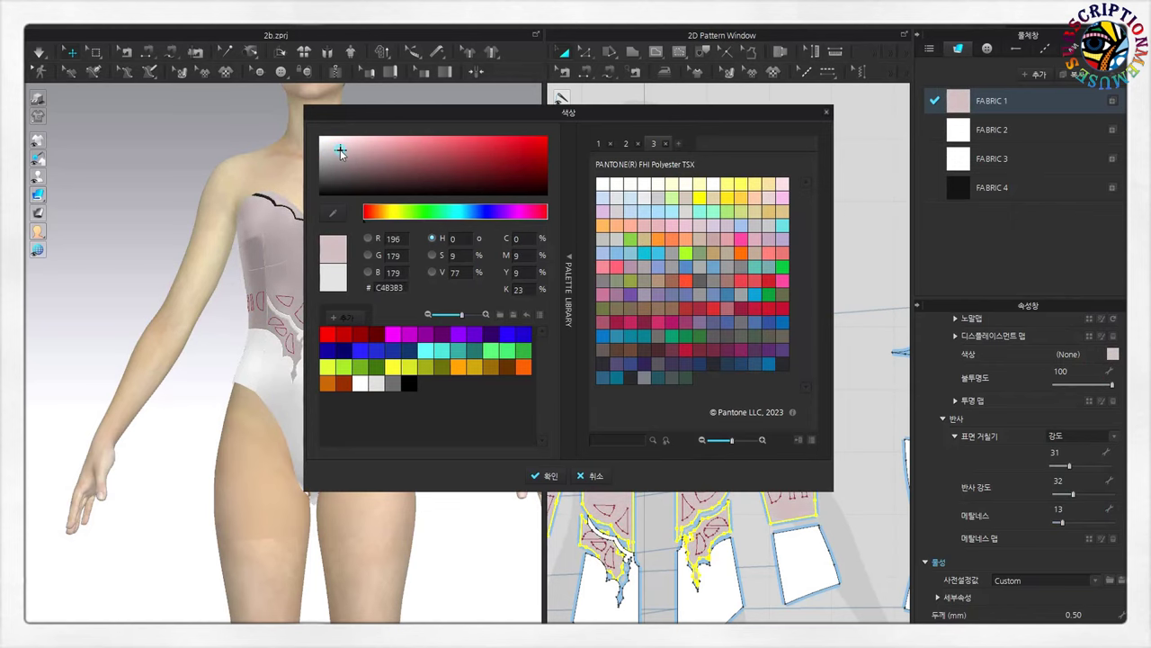
{"action": "left_click", "coordinate": [542, 473]}
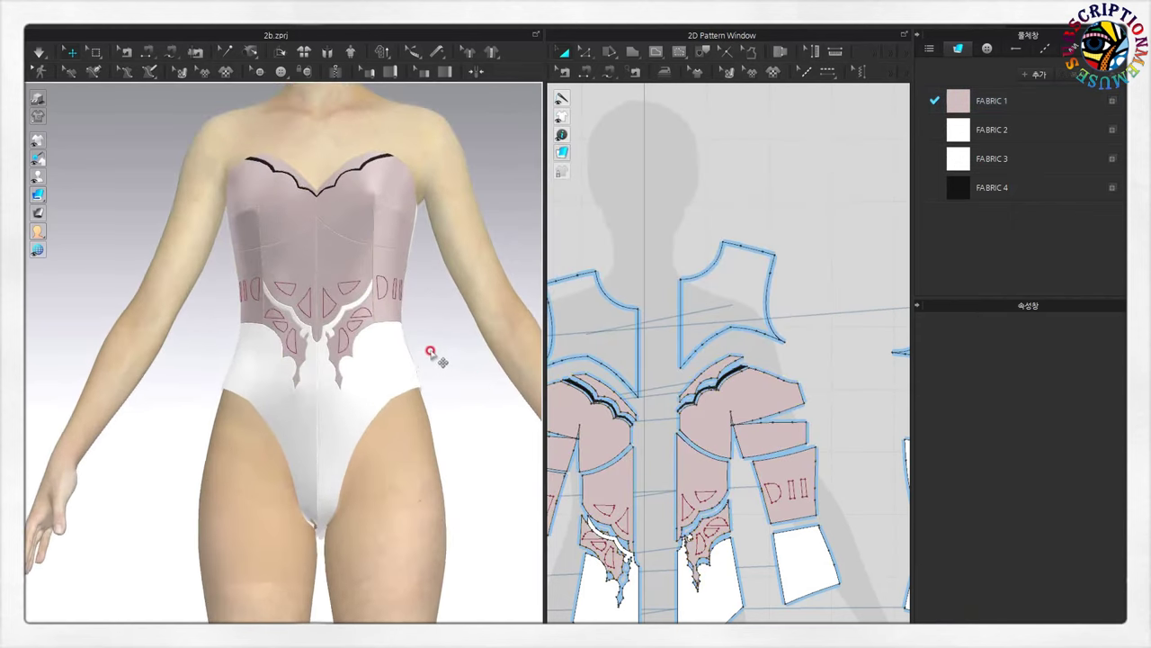
{"action": "mouse_move", "coordinate": [437, 282]}
{"action": "right_mouse_down"}
{"action": "mouse_move", "coordinate": [325, 342]}
{"action": "mouse_move", "coordinate": [393, 299]}
{"action": "mouse_move", "coordinate": [452, 365]}
{"action": "mouse_move", "coordinate": [452, 297]}
{"action": "mouse_move", "coordinate": [503, 360]}
{"action": "right_mouse_up"}
- Select all pieces and raise FABRIC 1's thickness above 0.50 mm
{"action": "left_click", "coordinate": [719, 370]}
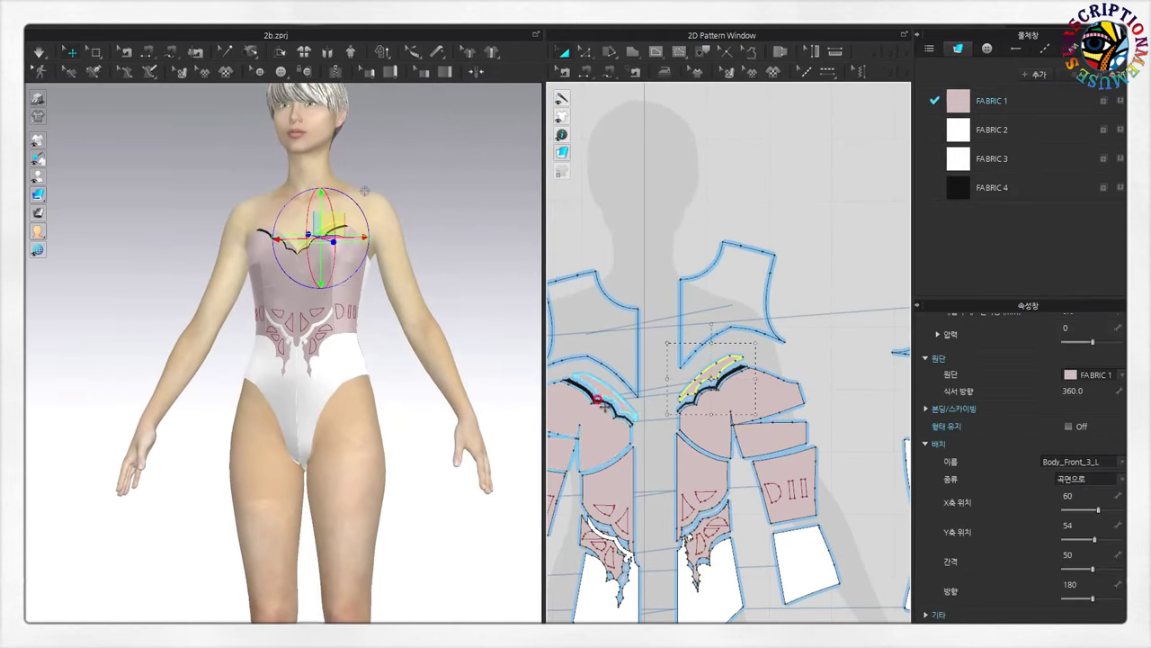
{"action": "key", "text": "ctrl+a"}
{"action": "scroll", "coordinate": [599, 445], "scroll_direction": "up", "scroll_amount": 3}
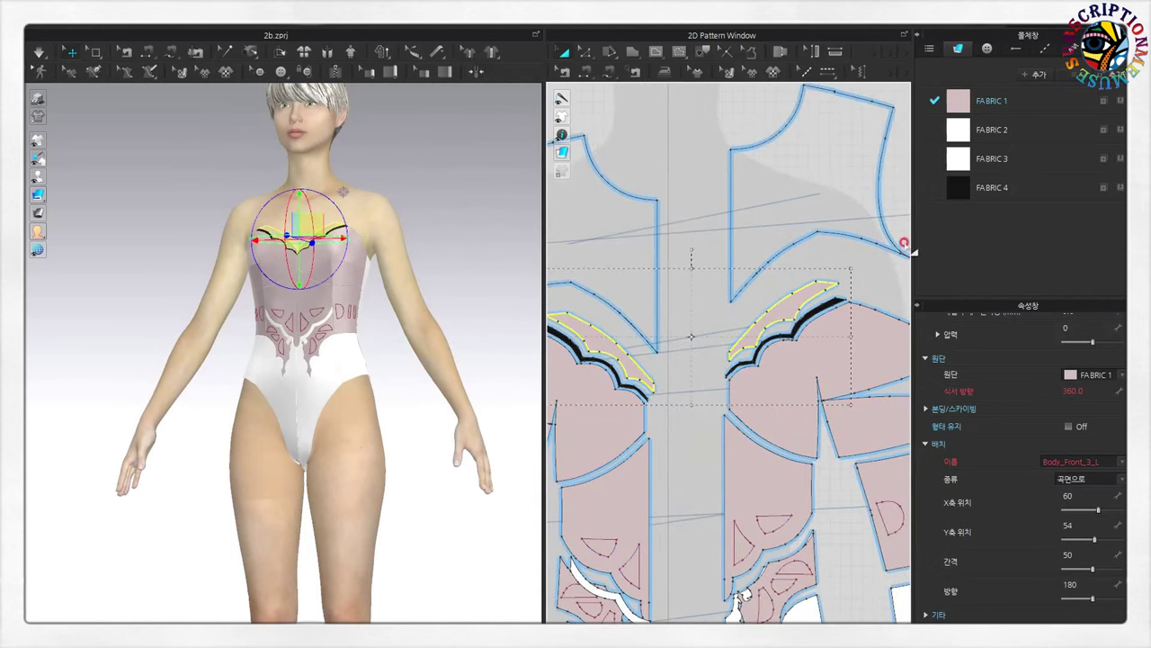
{"action": "left_click", "coordinate": [956, 102]}
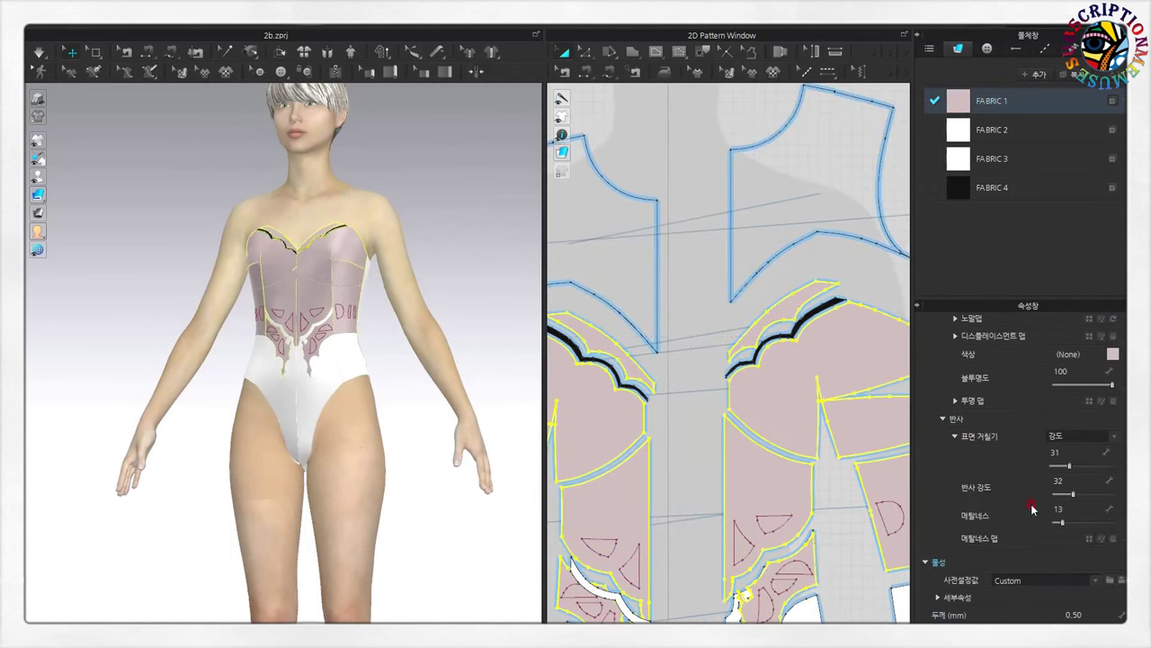
{"action": "scroll", "coordinate": [1032, 509], "scroll_direction": "up", "scroll_amount": 5}
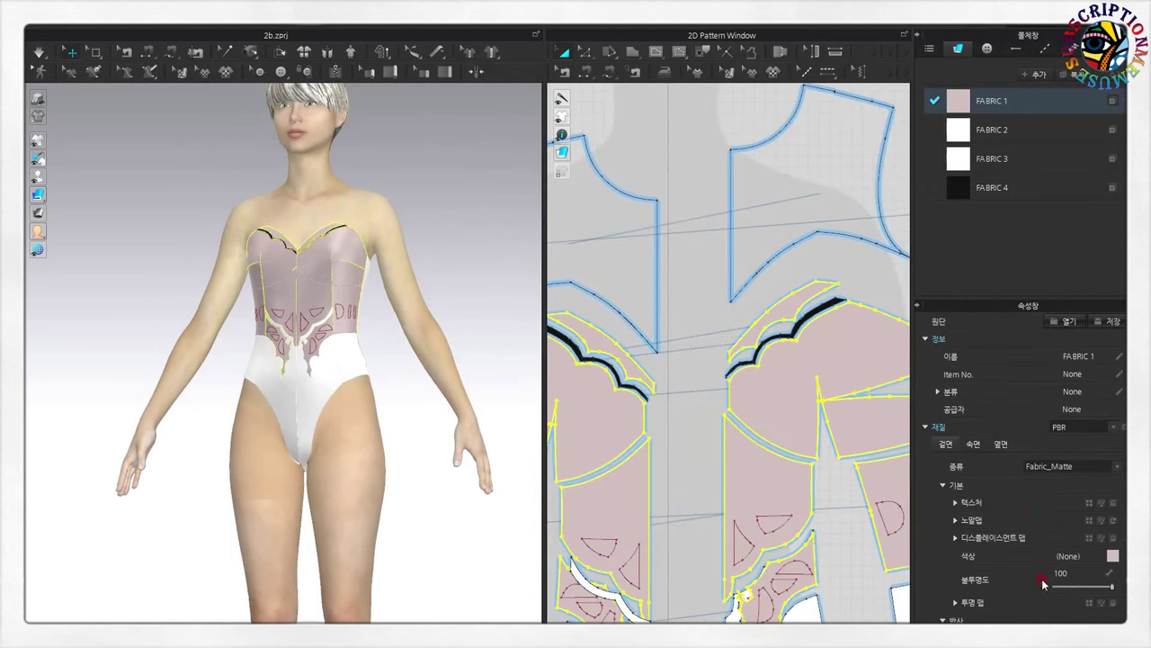
{"action": "scroll", "coordinate": [1042, 583], "scroll_direction": "down", "scroll_amount": 1}
{"action": "scroll", "coordinate": [1044, 567], "scroll_direction": "down", "scroll_amount": 4}
{"action": "type", "text": "1"}
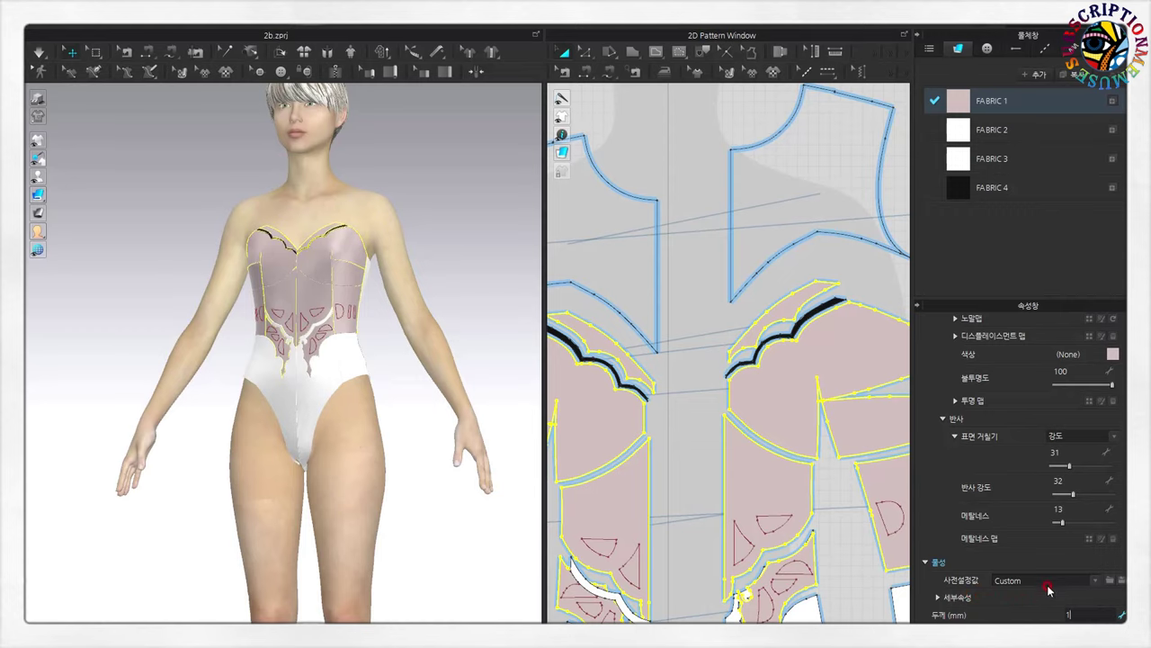
{"action": "key", "text": "Return"}
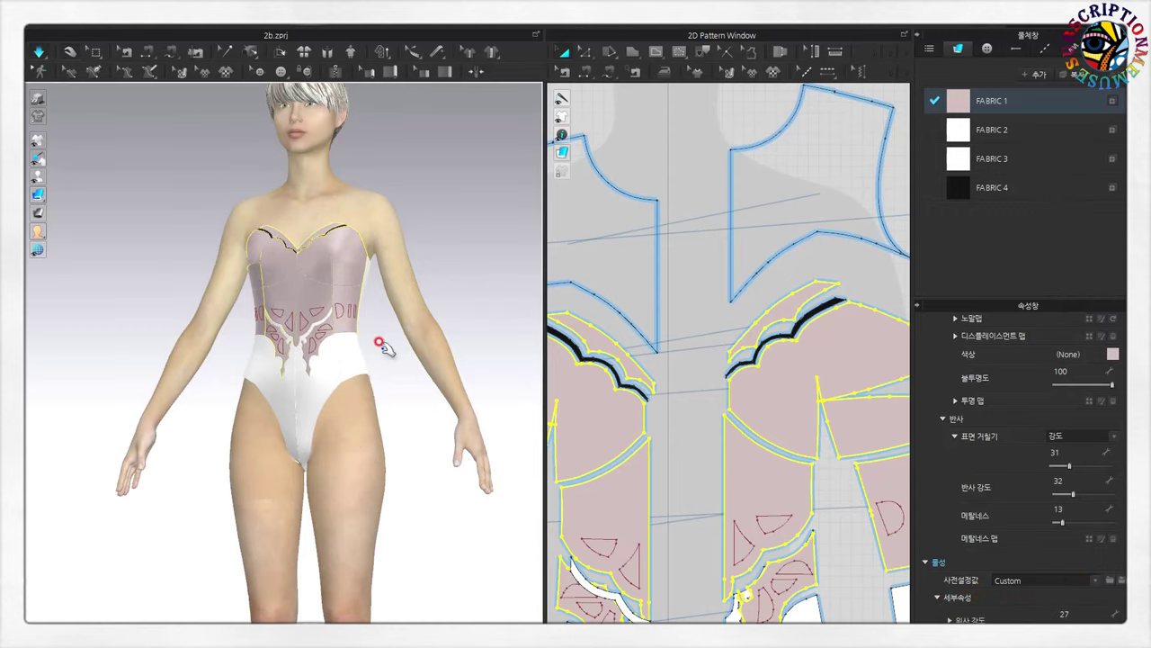
- Orbit to check the garment's back and review FABRIC 1's detailed physical properties
{"action": "scroll", "coordinate": [386, 342], "scroll_direction": "up", "scroll_amount": 2}
{"action": "scroll", "coordinate": [364, 342], "scroll_direction": "up", "scroll_amount": 3}
{"action": "scroll", "coordinate": [364, 346], "scroll_direction": "down", "scroll_amount": 3}
{"action": "mouse_move", "coordinate": [431, 314]}
{"action": "right_mouse_down"}
{"action": "mouse_move", "coordinate": [226, 321]}
{"action": "mouse_move", "coordinate": [404, 368]}
{"action": "right_mouse_up"}
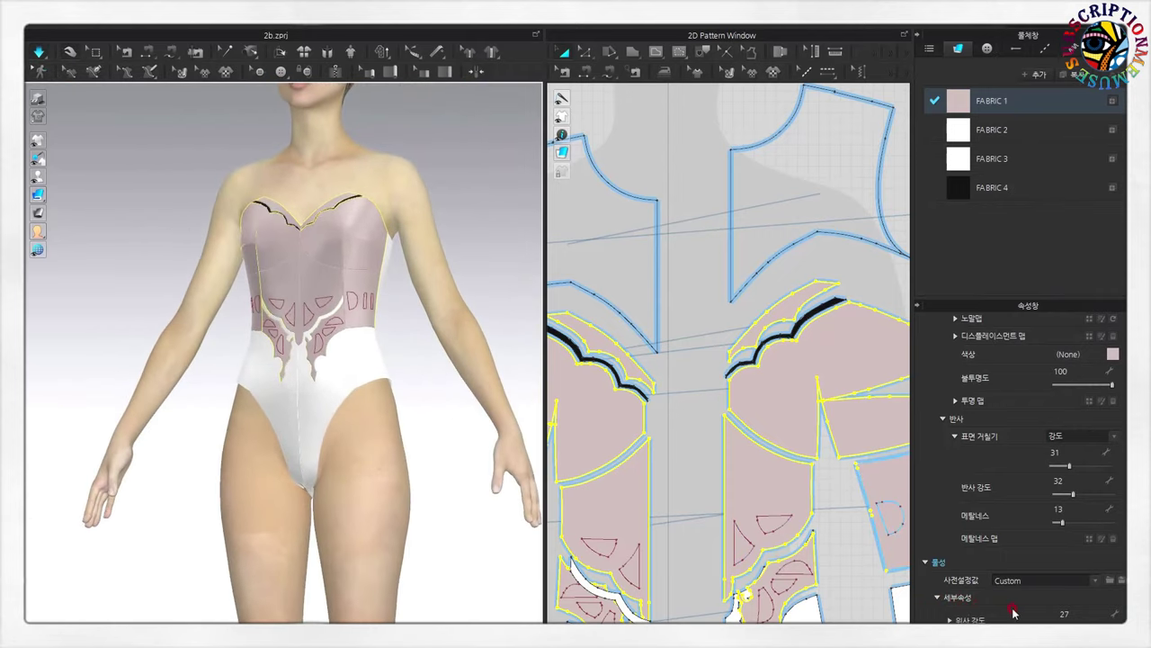
{"action": "left_click", "coordinate": [937, 598]}
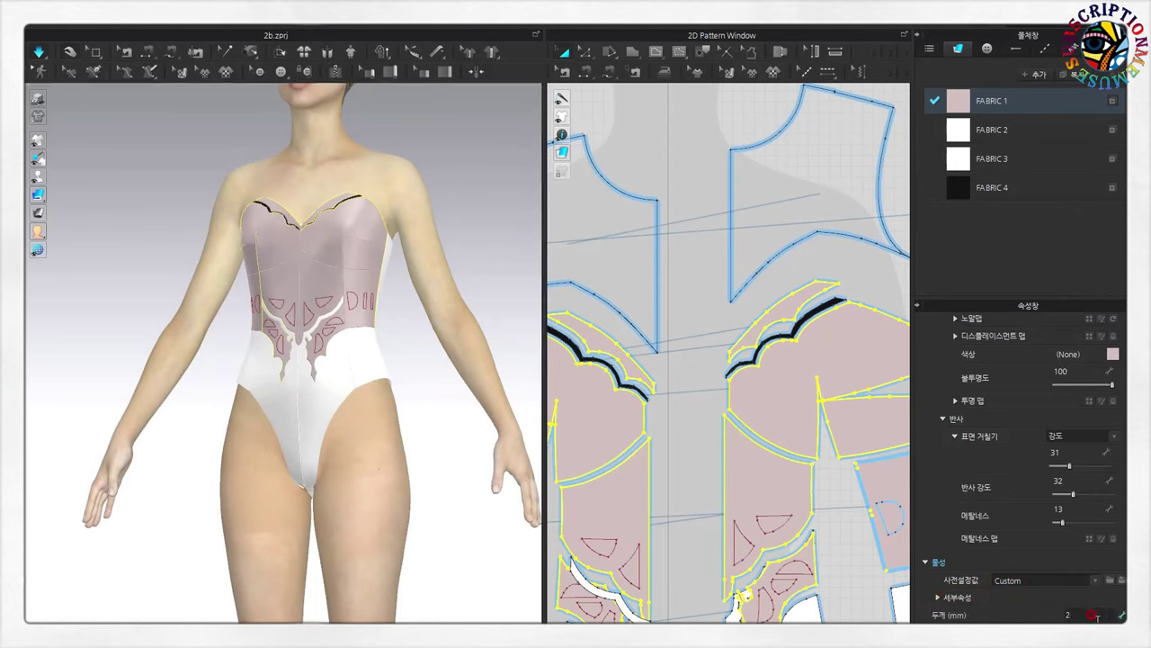
{"action": "left_click", "coordinate": [936, 597]}
- Check FABRIC 1's colour picker without changes, then deselect the fabric
{"action": "scroll", "coordinate": [1014, 593], "scroll_direction": "down", "scroll_amount": 5}
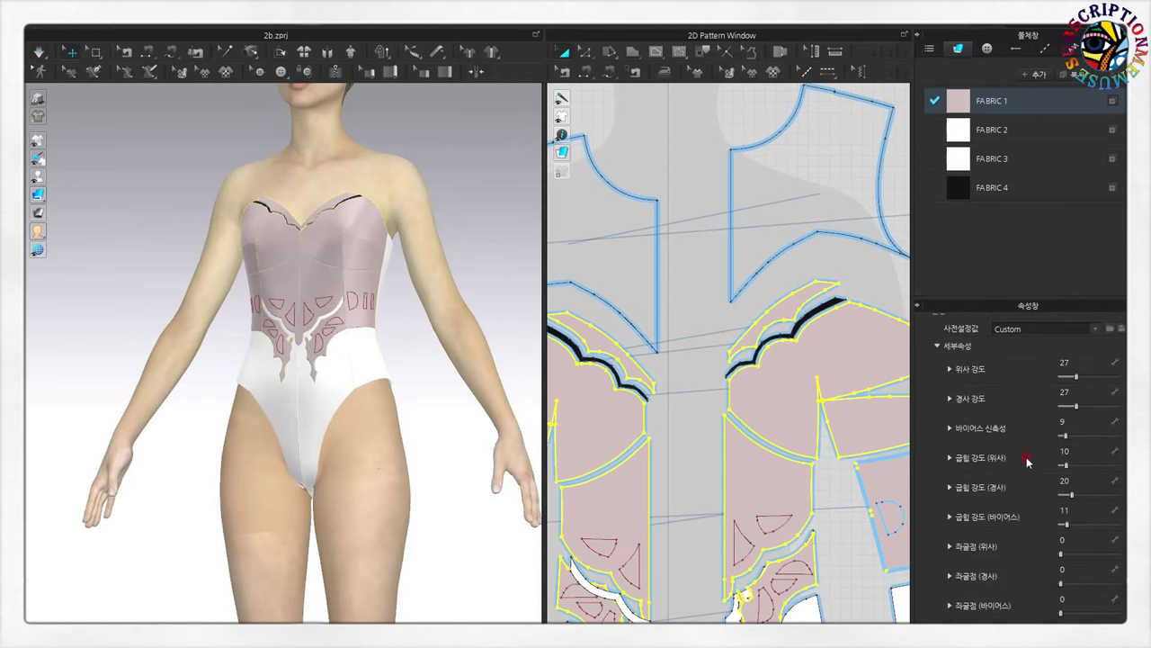
{"action": "scroll", "coordinate": [1025, 469], "scroll_direction": "up", "scroll_amount": 3}
{"action": "scroll", "coordinate": [1025, 470], "scroll_direction": "up", "scroll_amount": 3}
{"action": "left_click", "coordinate": [1113, 556]}
{"action": "left_click", "coordinate": [539, 475]}
{"action": "left_click", "coordinate": [169, 134]}
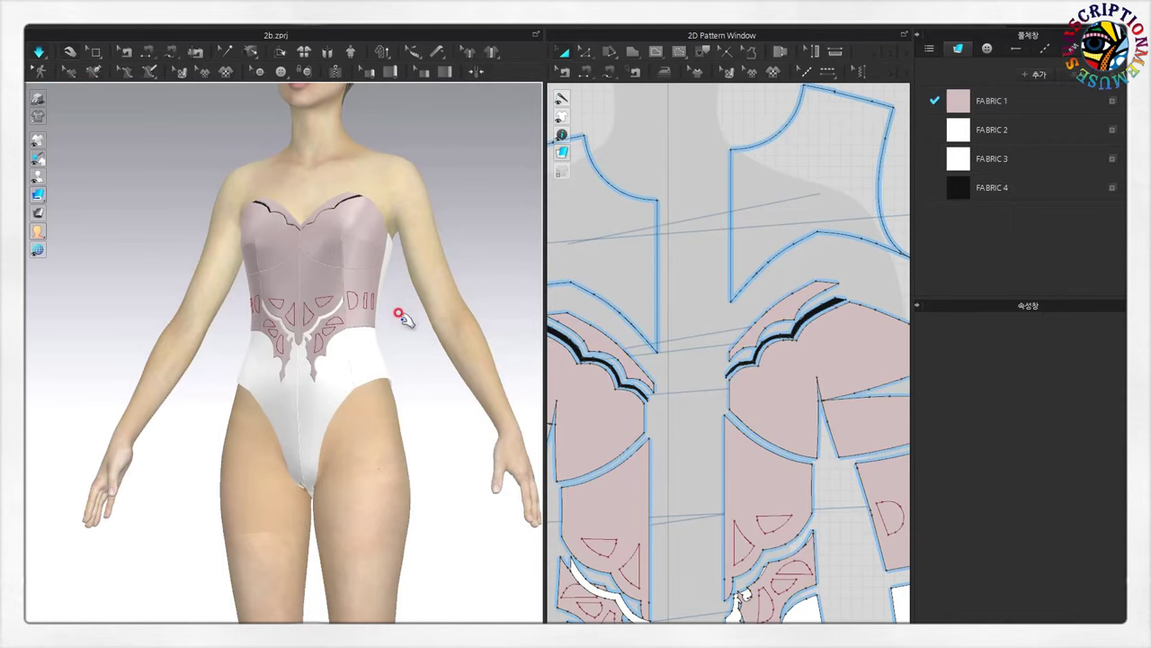
- Zoom in on the embroidered waist panels and select the half-moon shape in the front waist piece
{"action": "scroll", "coordinate": [404, 287], "scroll_direction": "up", "scroll_amount": 2}
{"action": "scroll", "coordinate": [360, 252], "scroll_direction": "up", "scroll_amount": 3}
{"action": "scroll", "coordinate": [351, 288], "scroll_direction": "up", "scroll_amount": 3}
{"action": "scroll", "coordinate": [270, 315], "scroll_direction": "up", "scroll_amount": 2}
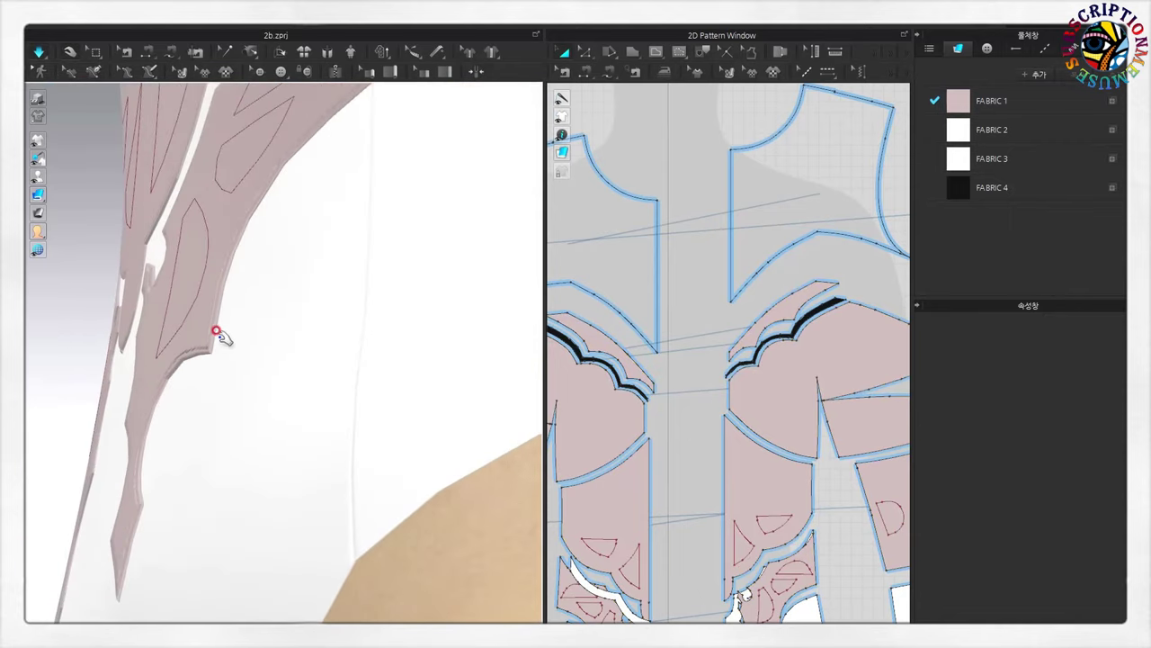
{"action": "scroll", "coordinate": [225, 369], "scroll_direction": "down", "scroll_amount": 3}
{"action": "scroll", "coordinate": [347, 357], "scroll_direction": "down", "scroll_amount": 3}
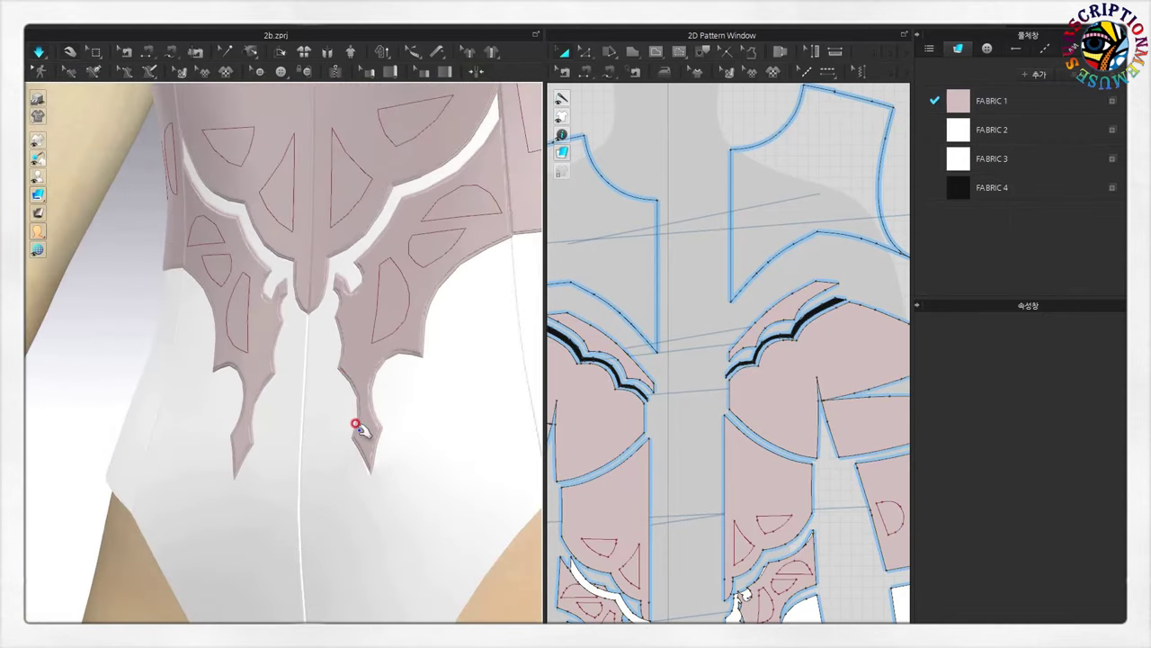
{"action": "scroll", "coordinate": [359, 417], "scroll_direction": "down", "scroll_amount": 3}
{"action": "scroll", "coordinate": [386, 419], "scroll_direction": "down", "scroll_amount": 3}
{"action": "scroll", "coordinate": [404, 424], "scroll_direction": "down", "scroll_amount": 3}
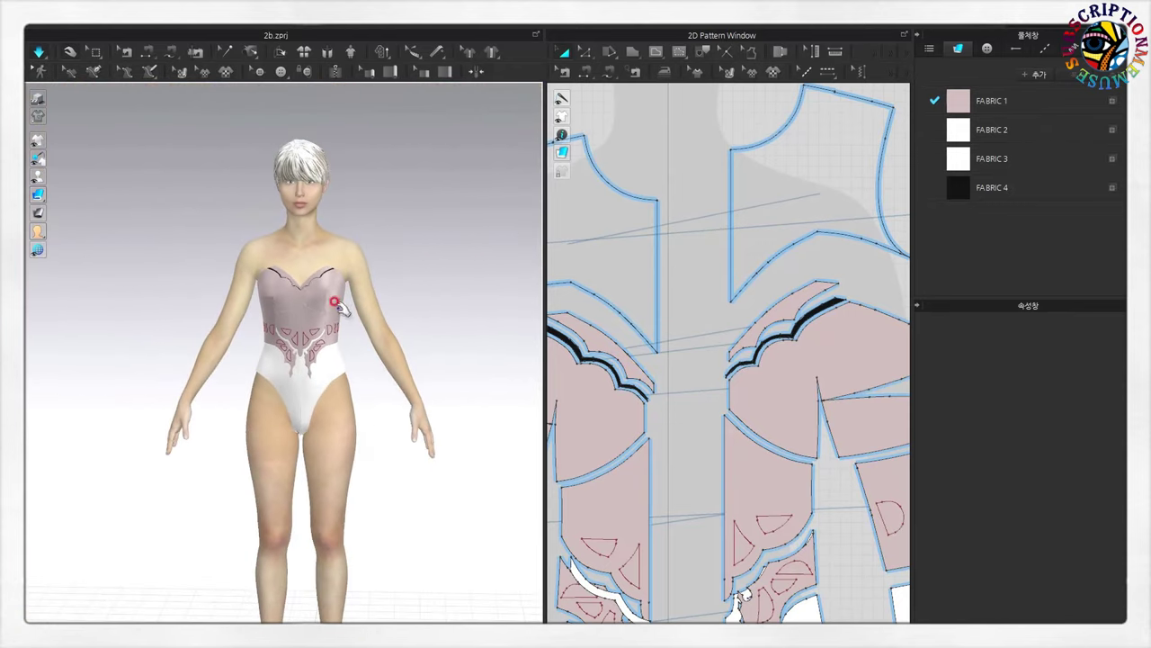
{"action": "scroll", "coordinate": [347, 297], "scroll_direction": "up", "scroll_amount": 4}
{"action": "scroll", "coordinate": [381, 310], "scroll_direction": "down", "scroll_amount": 2}
{"action": "scroll", "coordinate": [382, 321], "scroll_direction": "down", "scroll_amount": 1}
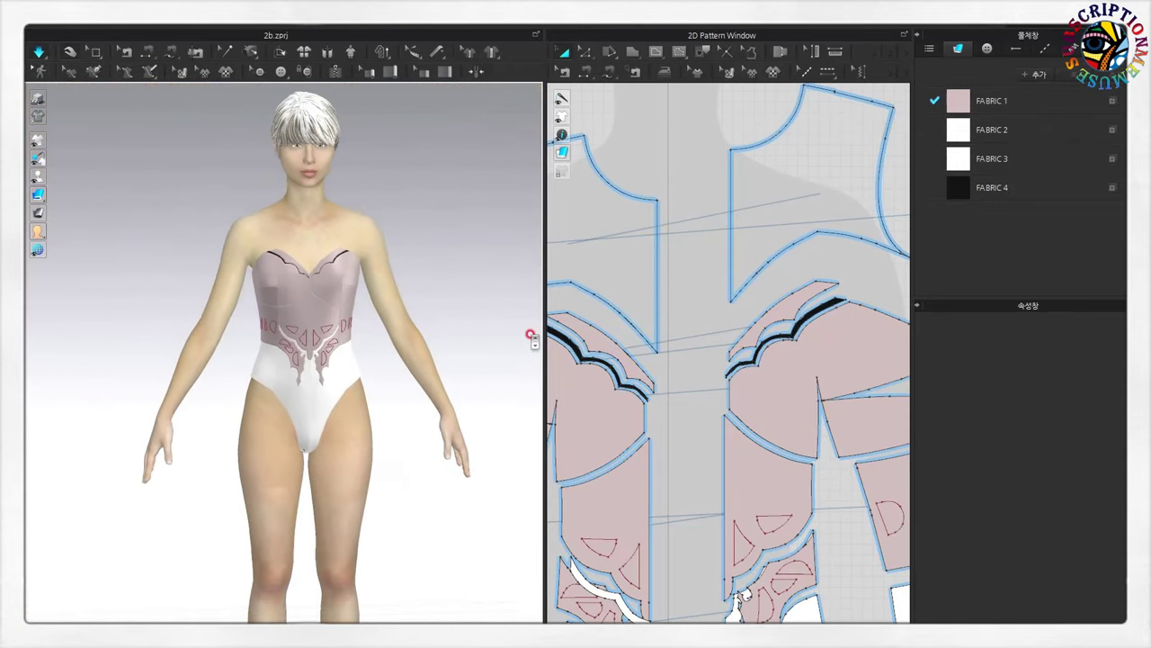
{"action": "scroll", "coordinate": [693, 513], "scroll_direction": "down", "scroll_amount": 3}
{"action": "scroll", "coordinate": [693, 514], "scroll_direction": "down", "scroll_amount": 2}
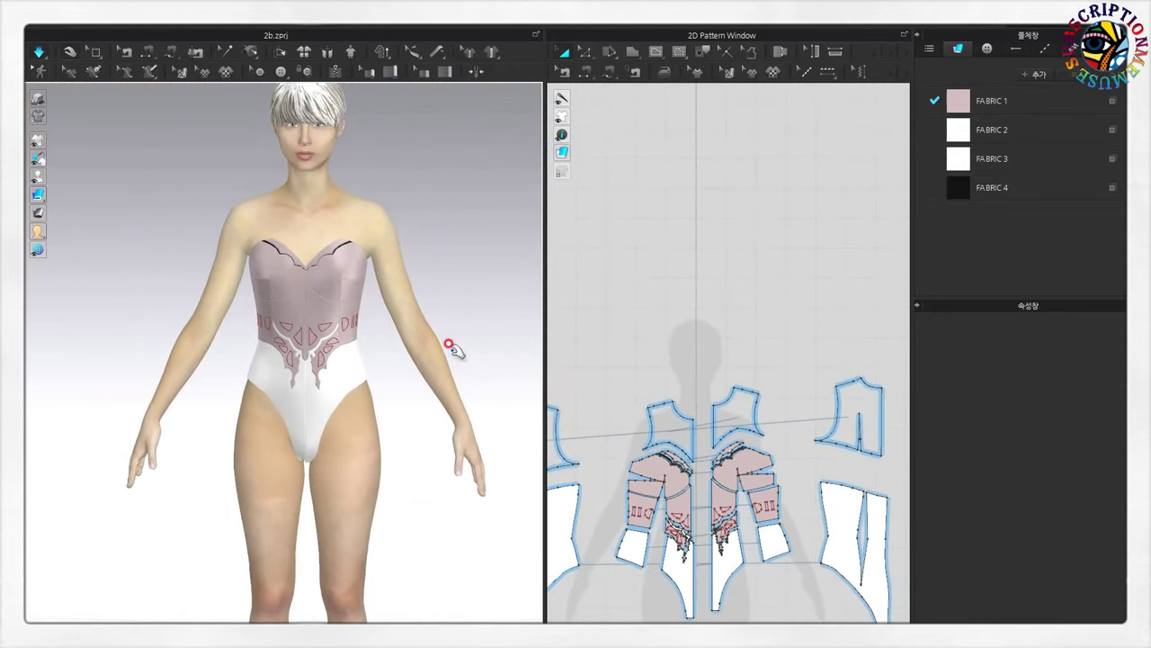
{"action": "scroll", "coordinate": [414, 286], "scroll_direction": "up", "scroll_amount": 2}
{"action": "scroll", "coordinate": [416, 288], "scroll_direction": "up", "scroll_amount": 2}
{"action": "scroll", "coordinate": [684, 468], "scroll_direction": "down", "scroll_amount": 2}
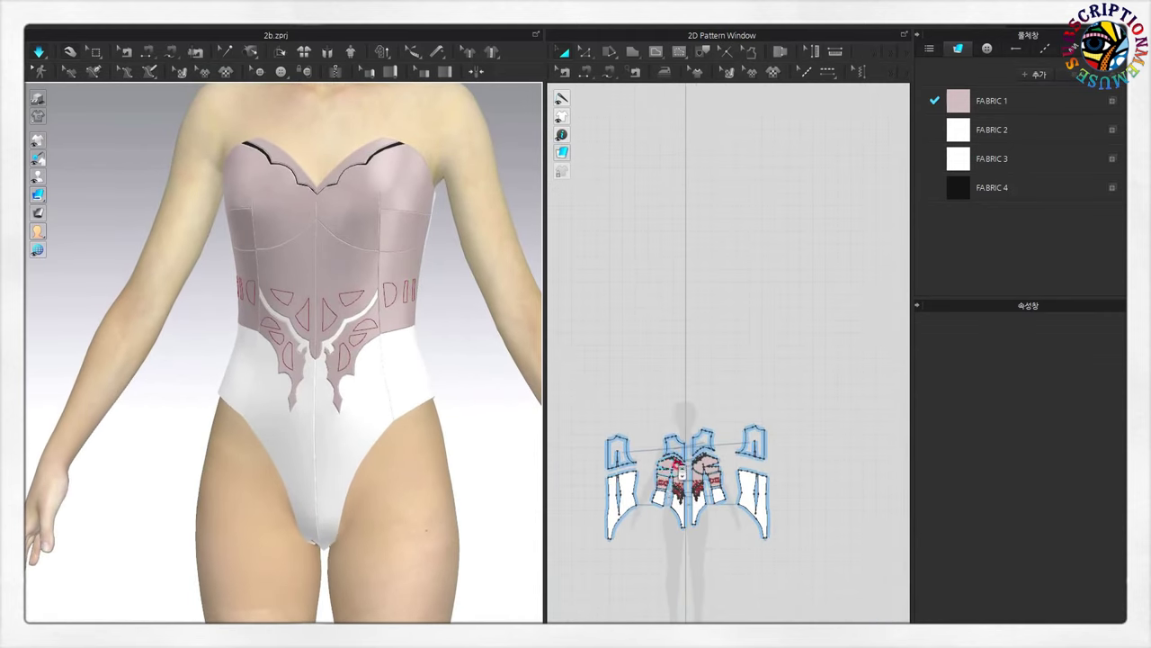
{"action": "scroll", "coordinate": [684, 468], "scroll_direction": "up", "scroll_amount": 5}
{"action": "scroll", "coordinate": [750, 386], "scroll_direction": "up", "scroll_amount": 3}
{"action": "scroll", "coordinate": [764, 306], "scroll_direction": "down", "scroll_amount": 1}
{"action": "left_click", "coordinate": [763, 307]}
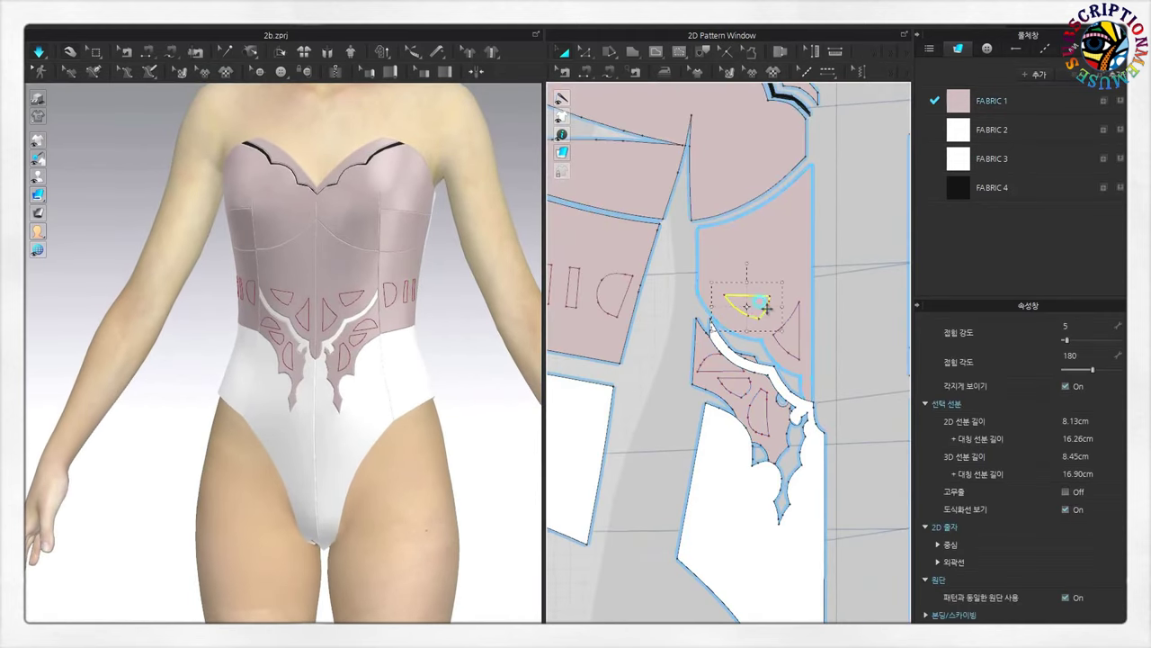
- Cut the front waist piece along its half-moon shape and remove the cut-out piece to leave a hole
{"action": "right_click", "coordinate": [763, 307]}
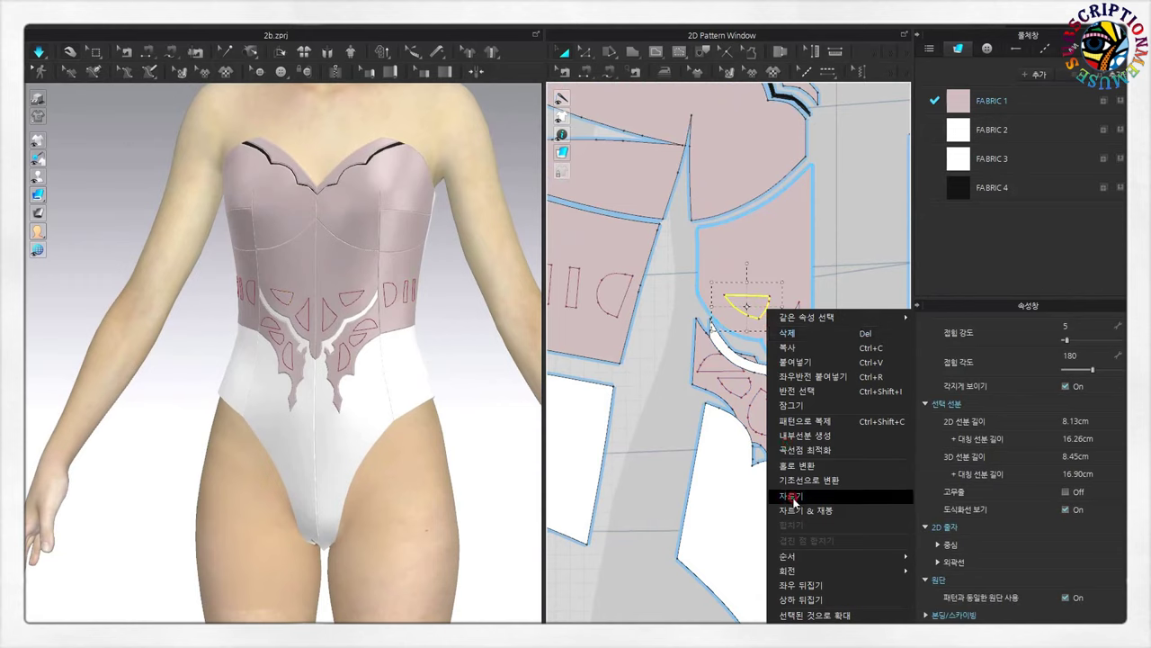
{"action": "left_click", "coordinate": [791, 498]}
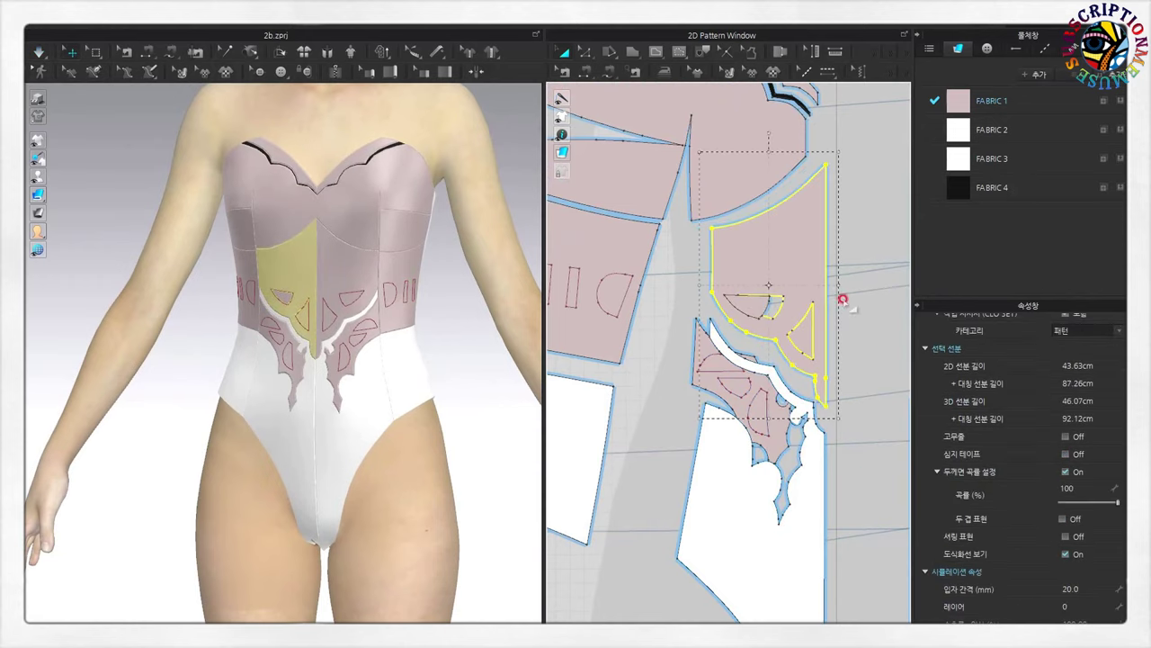
{"action": "left_click", "coordinate": [758, 306]}
{"action": "scroll", "coordinate": [850, 332], "scroll_direction": "down", "scroll_amount": 2}
{"action": "scroll", "coordinate": [850, 333], "scroll_direction": "down", "scroll_amount": 3}
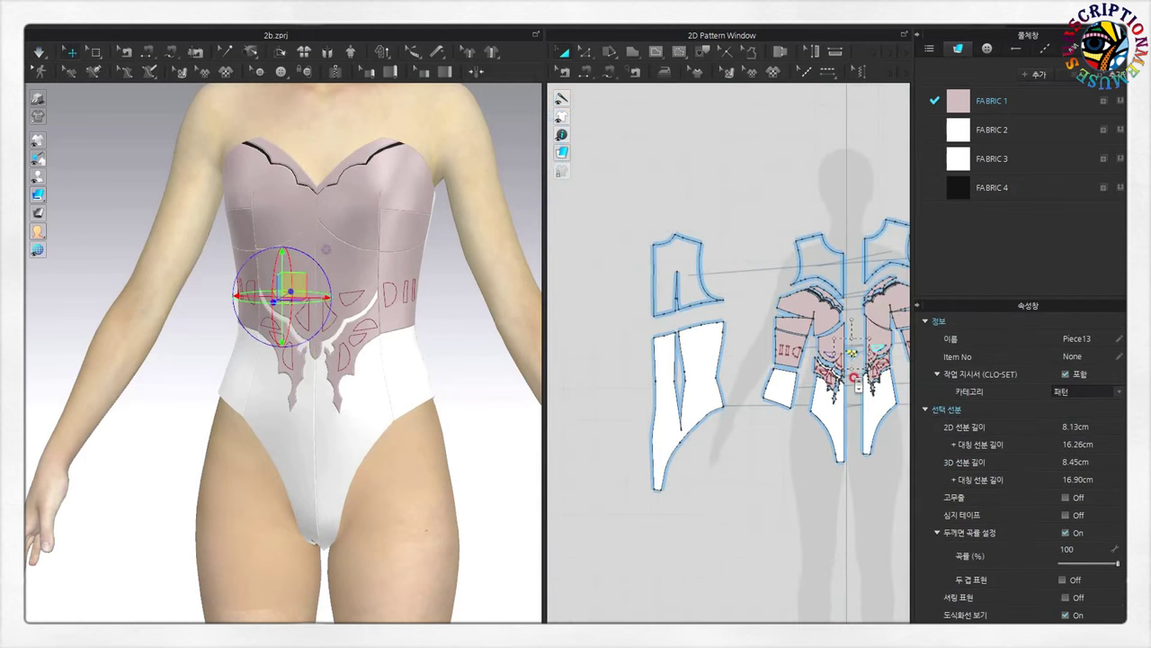
{"action": "left_click", "coordinate": [432, 344]}
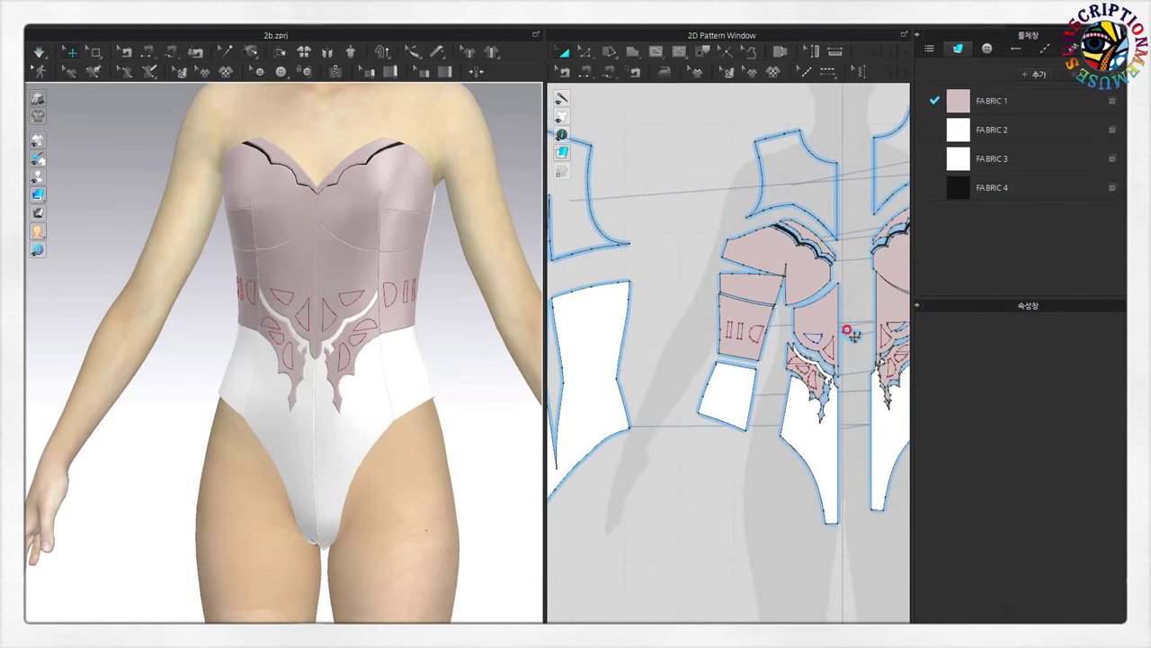
{"action": "left_click", "coordinate": [847, 334]}
{"action": "scroll", "coordinate": [859, 383], "scroll_direction": "up", "scroll_amount": 3}
{"action": "left_click", "coordinate": [859, 380]}
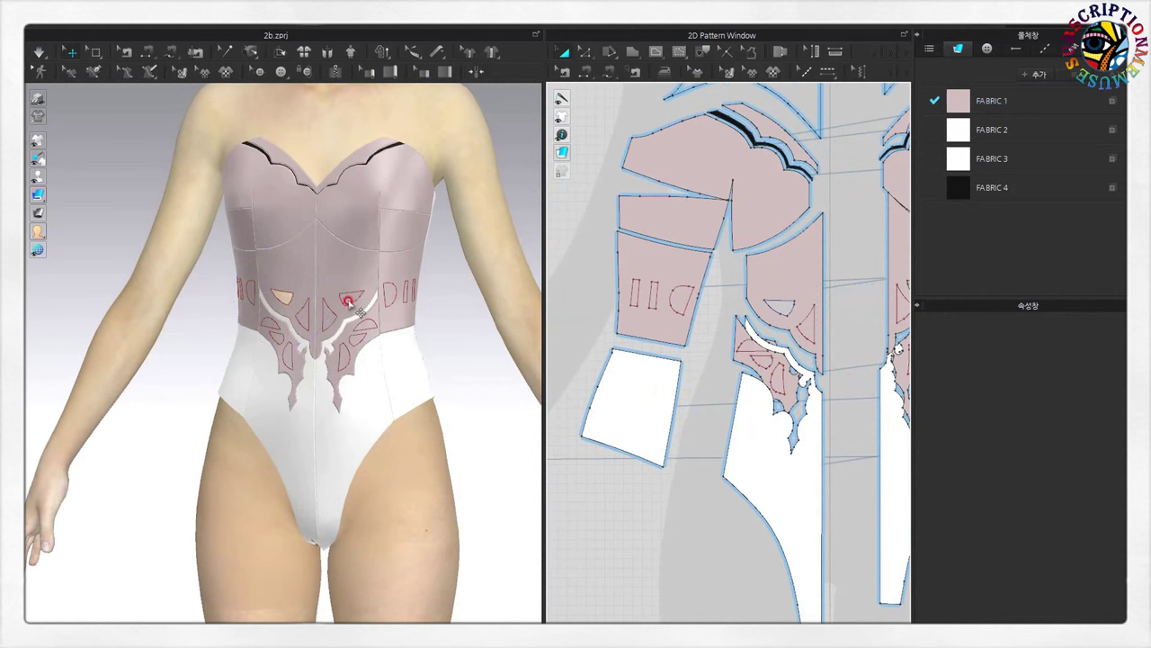
{"action": "left_click", "coordinate": [347, 308]}
{"action": "scroll", "coordinate": [762, 351], "scroll_direction": "down", "scroll_amount": 2}
{"action": "key", "text": "Escape"}
{"action": "scroll", "coordinate": [758, 351], "scroll_direction": "up", "scroll_amount": 3}
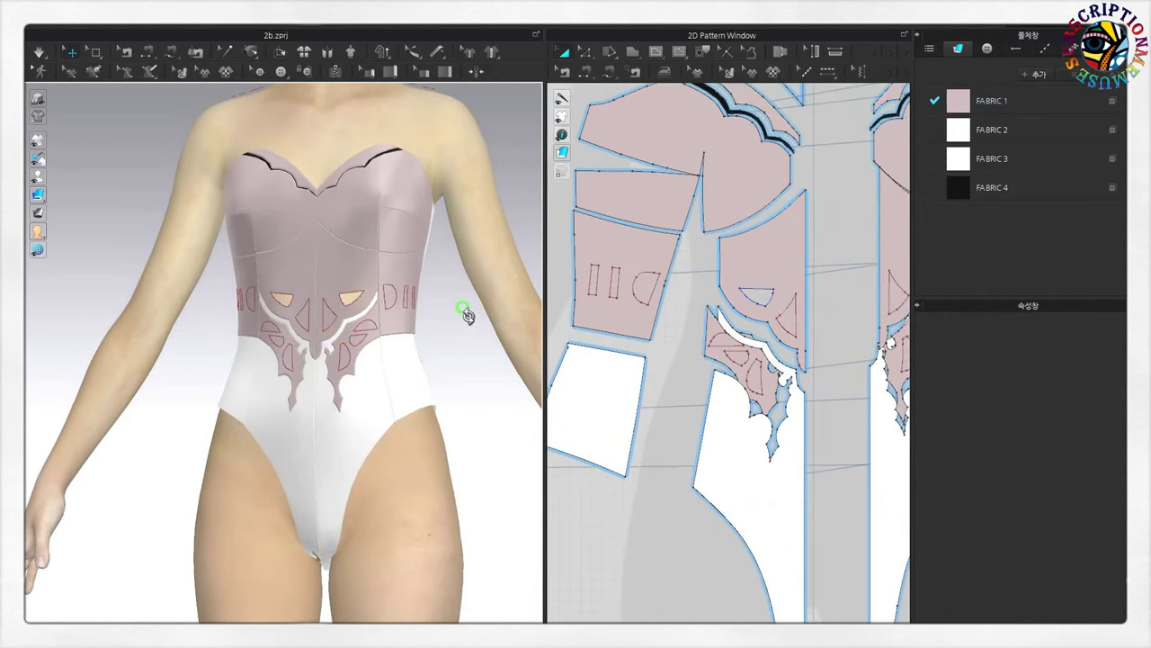
- Cut the side waist piece along its half-moon and slot shapes, pulling the slot piece away
{"action": "left_click", "coordinate": [648, 286]}
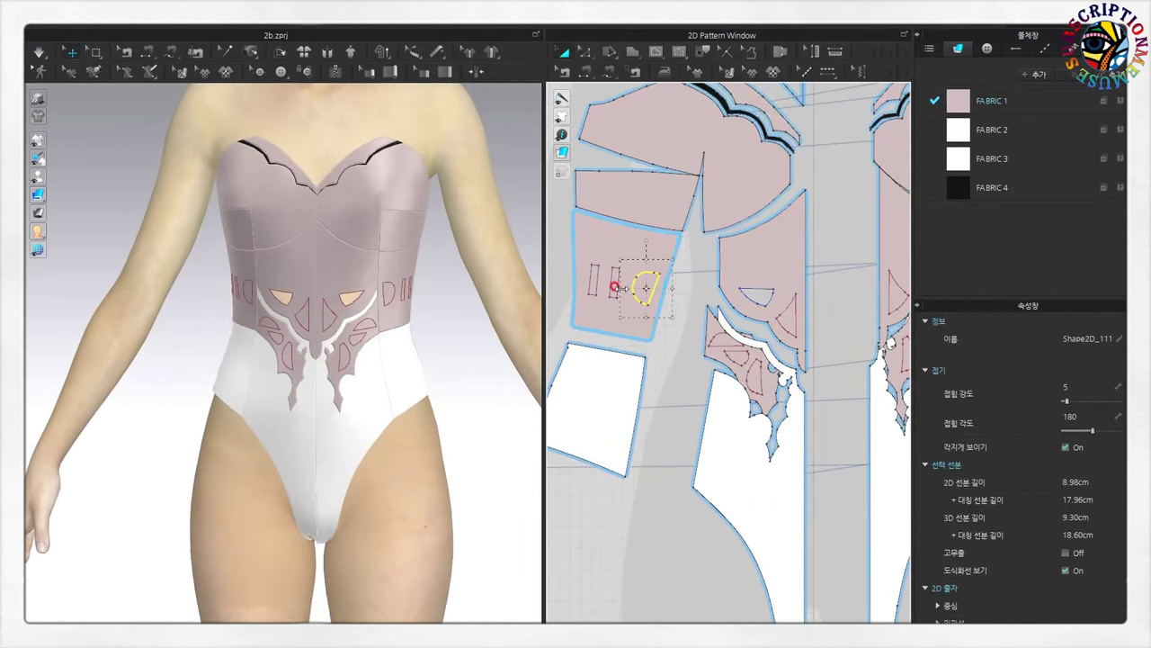
{"action": "scroll", "coordinate": [678, 302], "scroll_direction": "up", "scroll_amount": 2}
{"action": "right_click", "coordinate": [622, 279]}
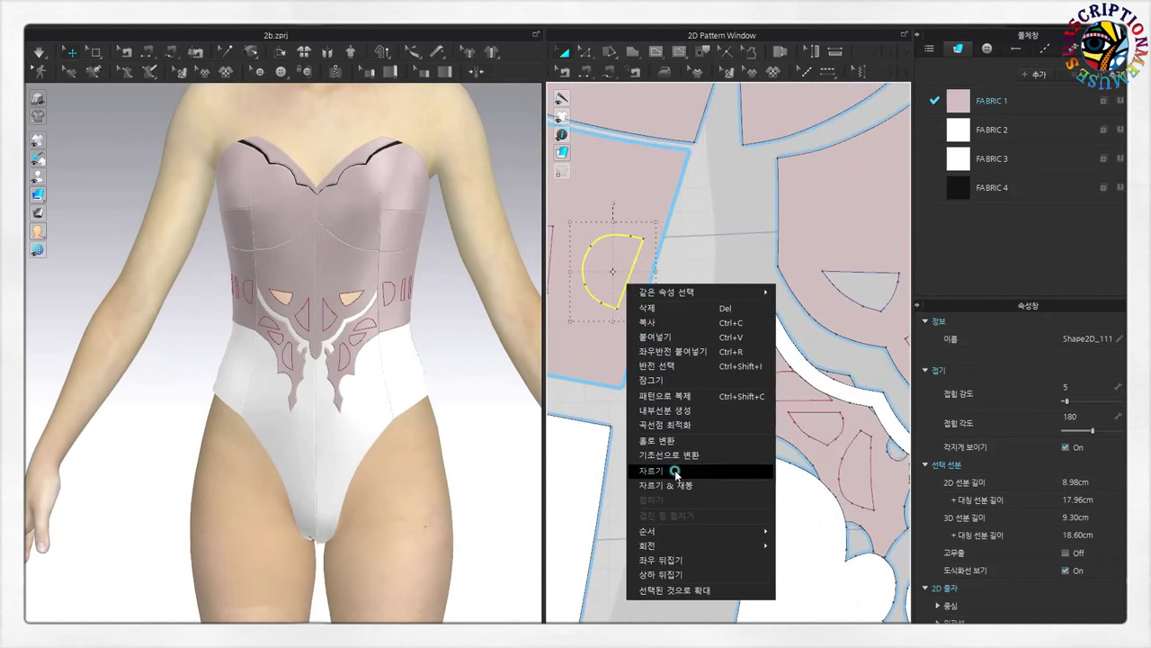
{"action": "left_click", "coordinate": [675, 471]}
{"action": "scroll", "coordinate": [663, 432], "scroll_direction": "down", "scroll_amount": 1}
{"action": "left_click", "coordinate": [606, 333]}
{"action": "right_click", "coordinate": [605, 344]}
{"action": "left_click", "coordinate": [630, 475]}
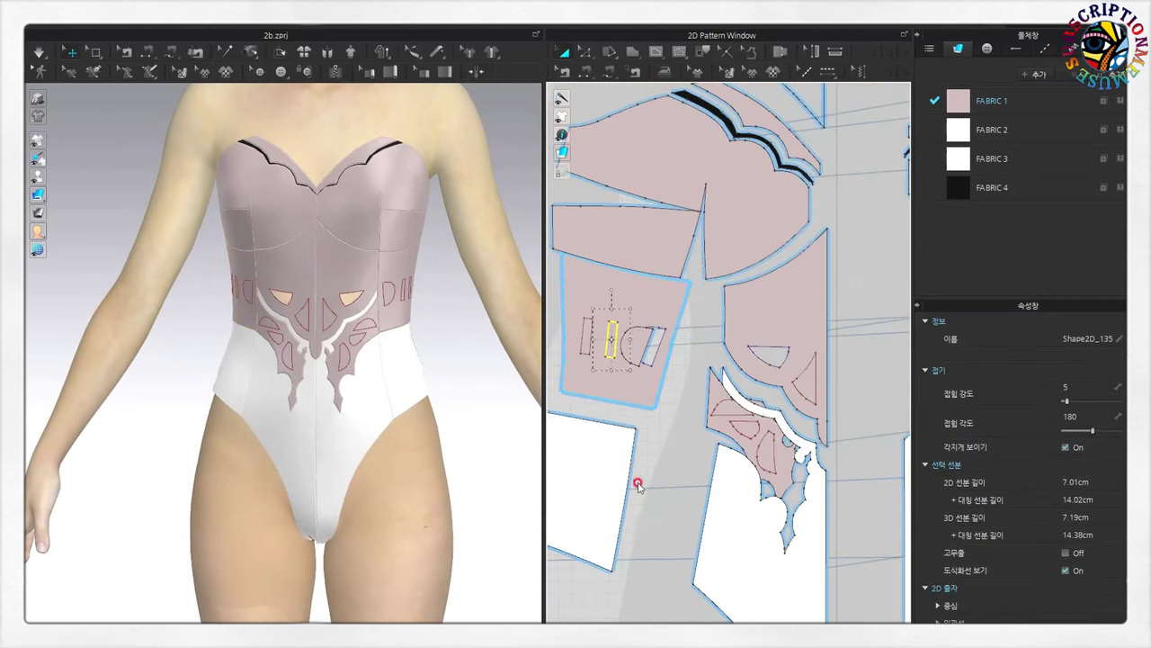
{"action": "right_click", "coordinate": [595, 341]}
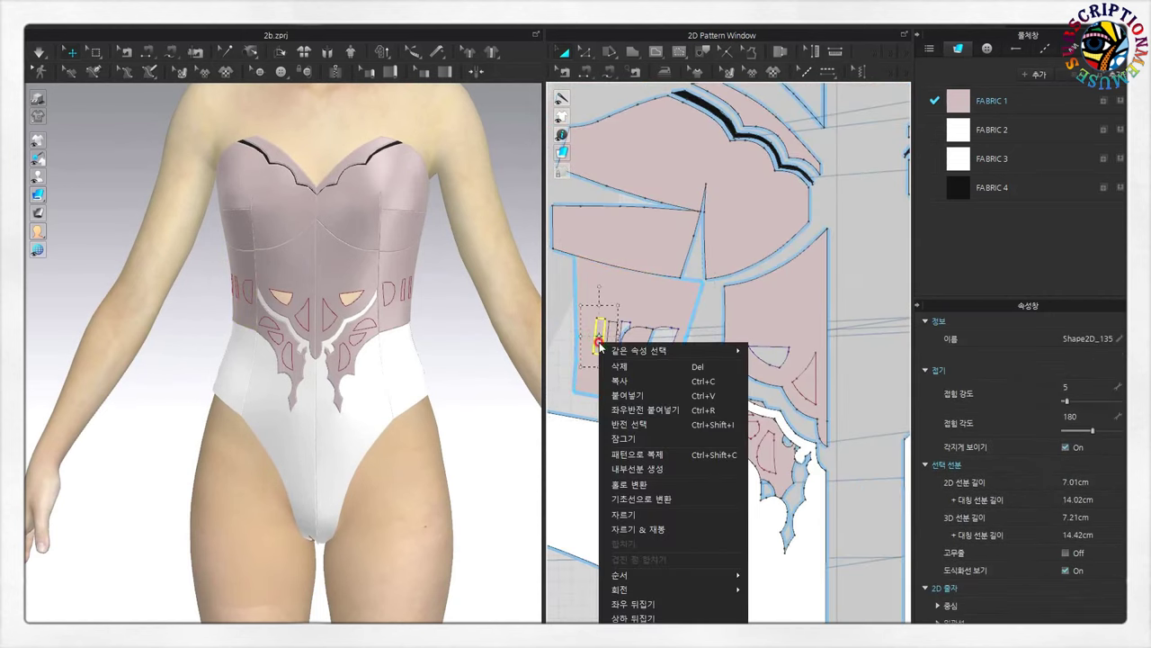
{"action": "left_click", "coordinate": [624, 509]}
{"action": "left_click_drag", "start_coordinate": [605, 335], "coordinate": [663, 465]}
{"action": "scroll", "coordinate": [661, 454], "scroll_direction": "up", "scroll_amount": 2}
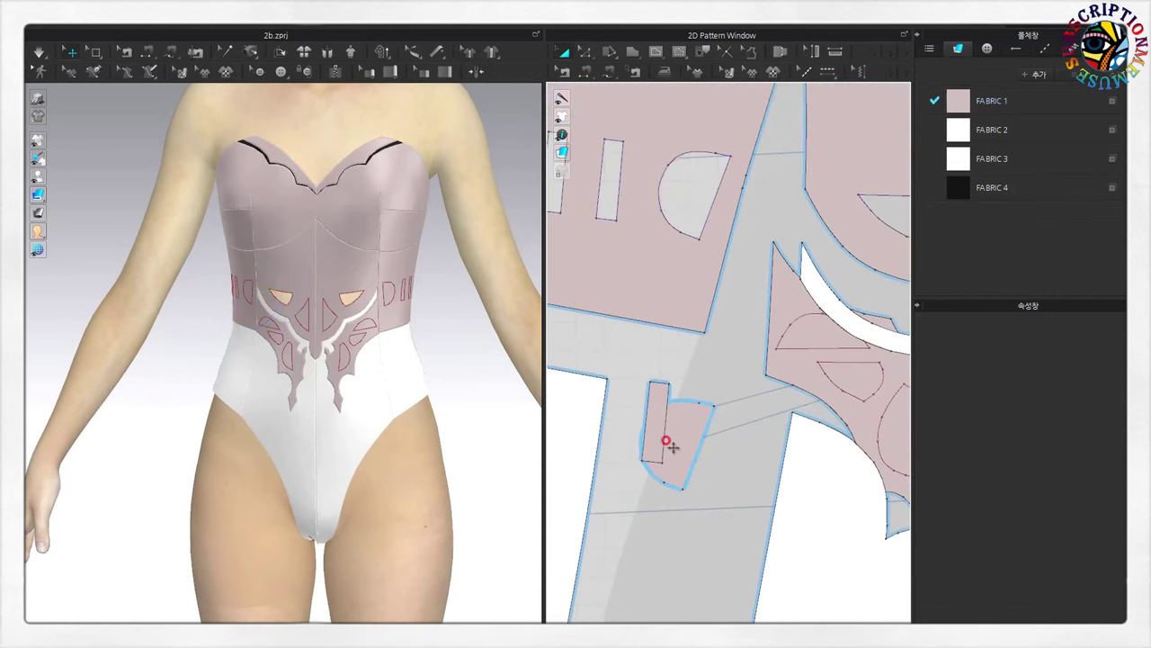
{"action": "left_click", "coordinate": [669, 457]}
{"action": "scroll", "coordinate": [815, 436], "scroll_direction": "down", "scroll_amount": 6}
- Paste two copies of the cut-out shape onto the larger front waist piece Piece25
{"action": "middle_click_drag", "start_coordinate": [815, 436], "coordinate": [555, 377]}
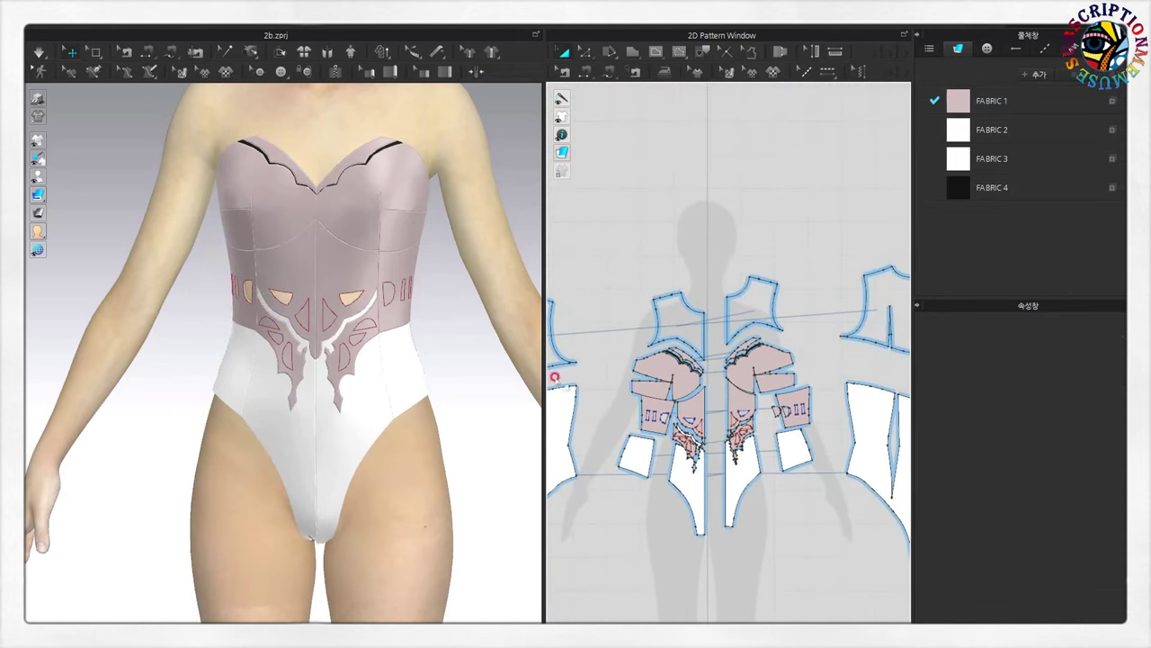
{"action": "left_click", "coordinate": [400, 303]}
{"action": "right_click_drag", "start_coordinate": [386, 306], "coordinate": [420, 281]}
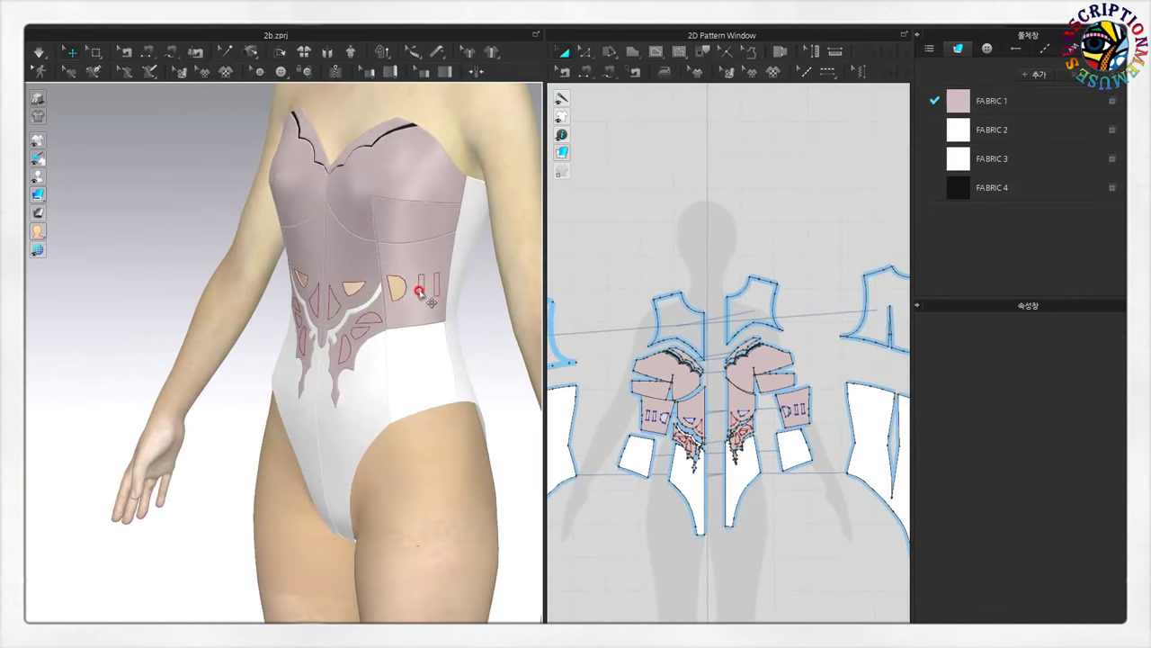
{"action": "left_click", "coordinate": [401, 351]}
{"action": "scroll", "coordinate": [770, 416], "scroll_direction": "up", "scroll_amount": 3}
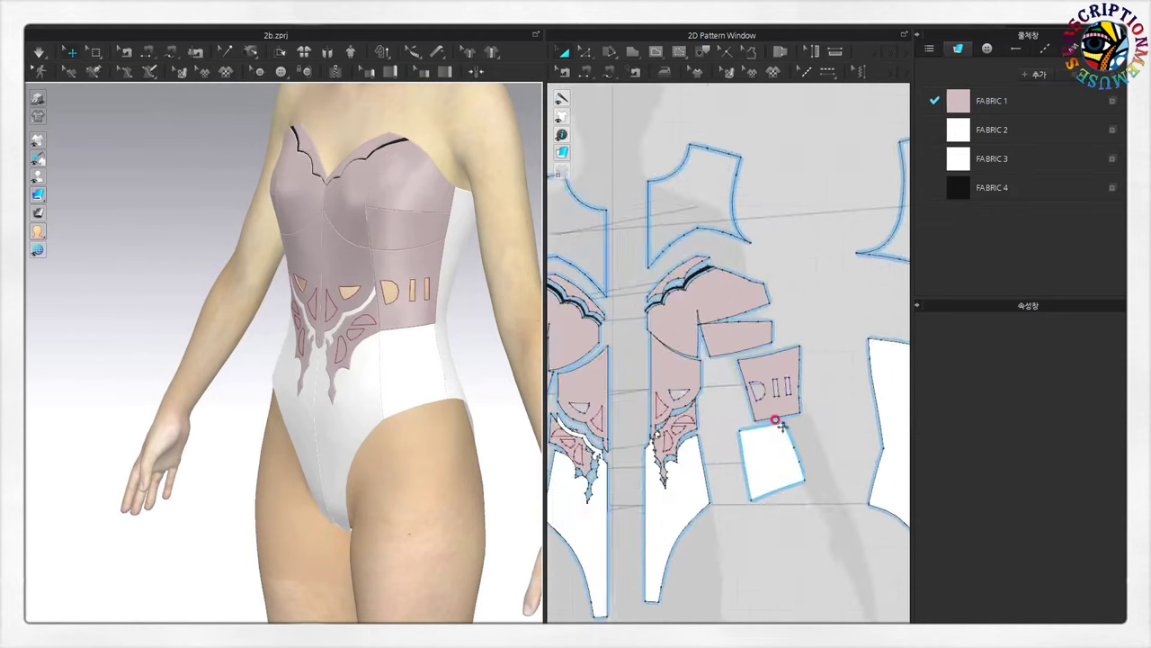
{"action": "scroll", "coordinate": [684, 479], "scroll_direction": "up", "scroll_amount": 3}
{"action": "right_click", "coordinate": [736, 371]}
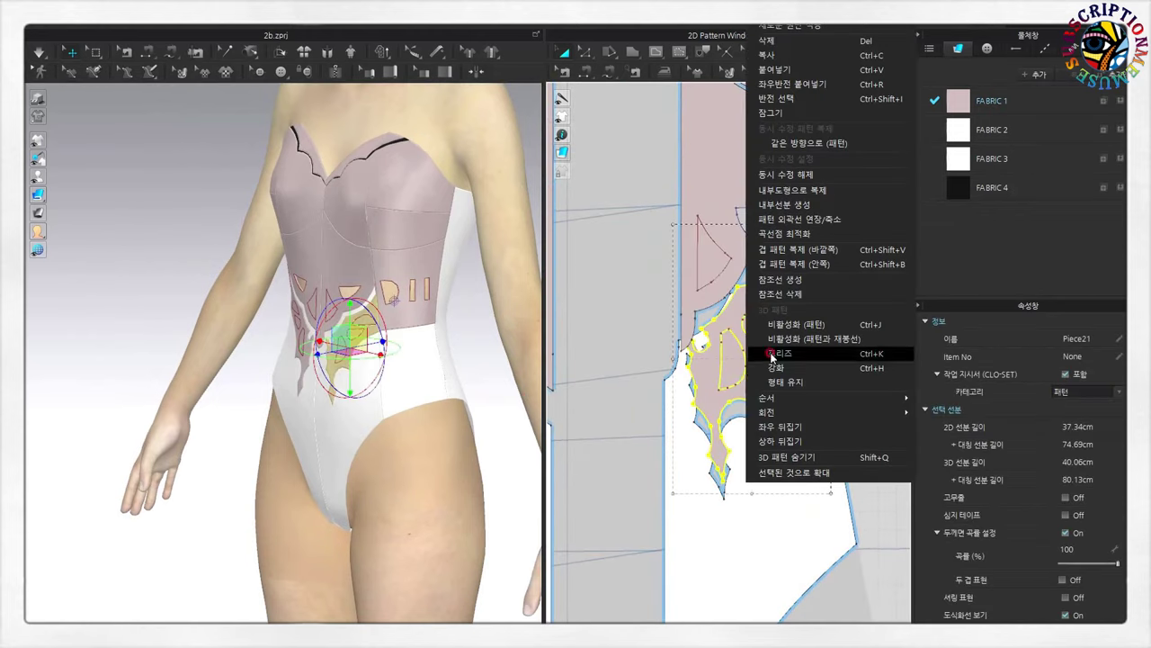
{"action": "left_click", "coordinate": [720, 365]}
{"action": "right_click", "coordinate": [718, 369]}
{"action": "key", "text": "Escape"}
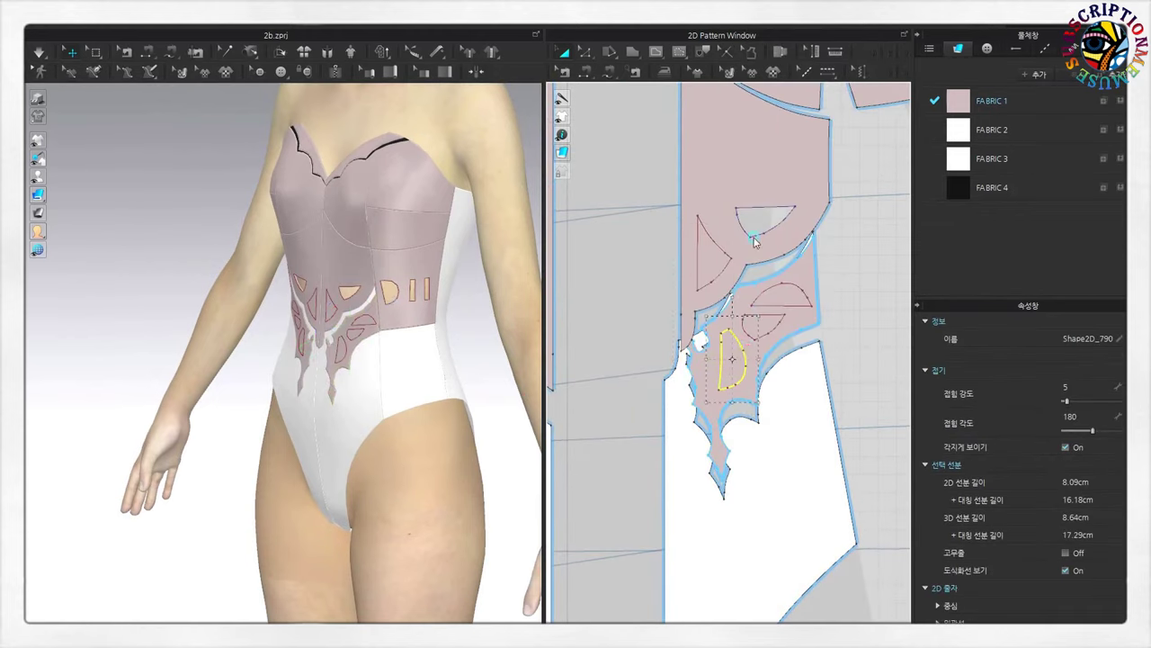
{"action": "left_click", "coordinate": [769, 328]}
{"action": "right_click", "coordinate": [781, 313]}
{"action": "left_click", "coordinate": [809, 494]}
{"action": "right_click", "coordinate": [815, 306]}
{"action": "left_click", "coordinate": [846, 498]}
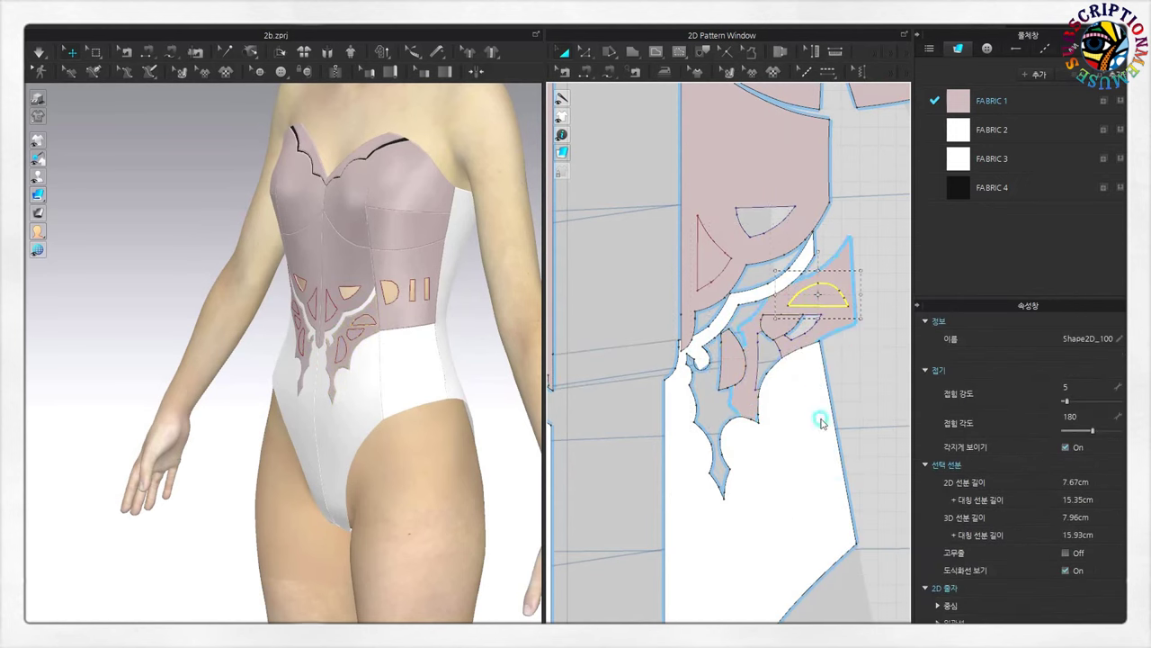
- Paste the small cut-out shape onto the other waist piece and check it from the front
{"action": "left_click", "coordinate": [346, 337]}
{"action": "scroll", "coordinate": [347, 355], "scroll_direction": "up", "scroll_amount": 3}
{"action": "right_click_drag", "start_coordinate": [344, 367], "coordinate": [449, 354]}
{"action": "left_click_drag", "start_coordinate": [296, 333], "coordinate": [269, 288]}
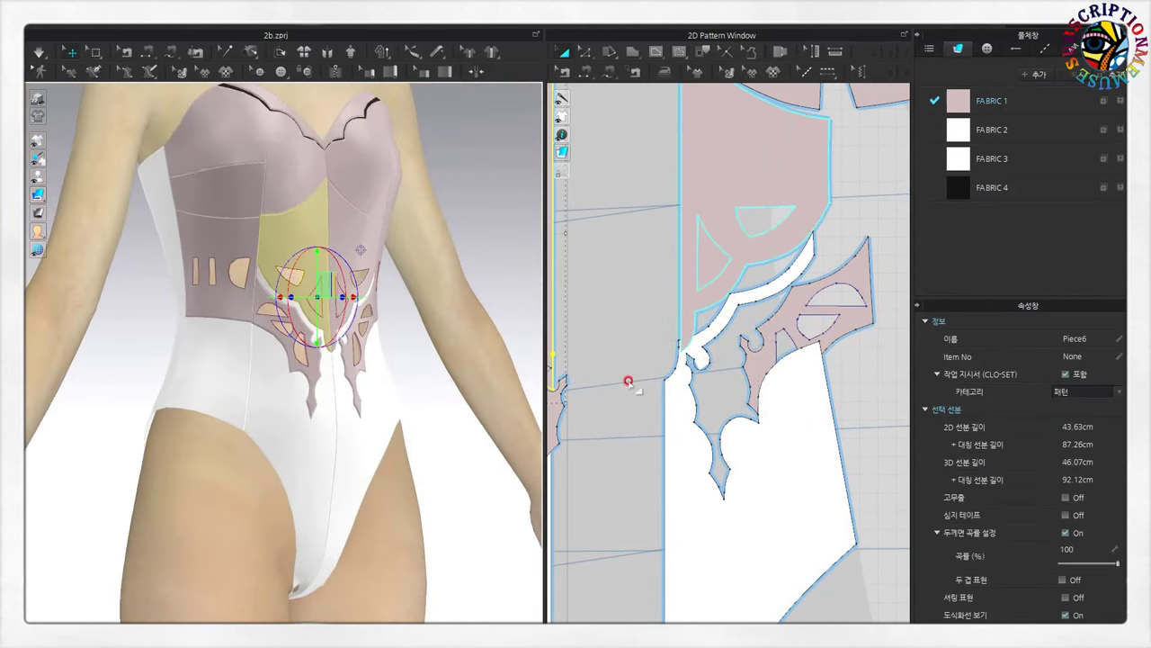
{"action": "left_click", "coordinate": [698, 241]}
{"action": "right_click", "coordinate": [699, 270]}
{"action": "left_click", "coordinate": [722, 339]}
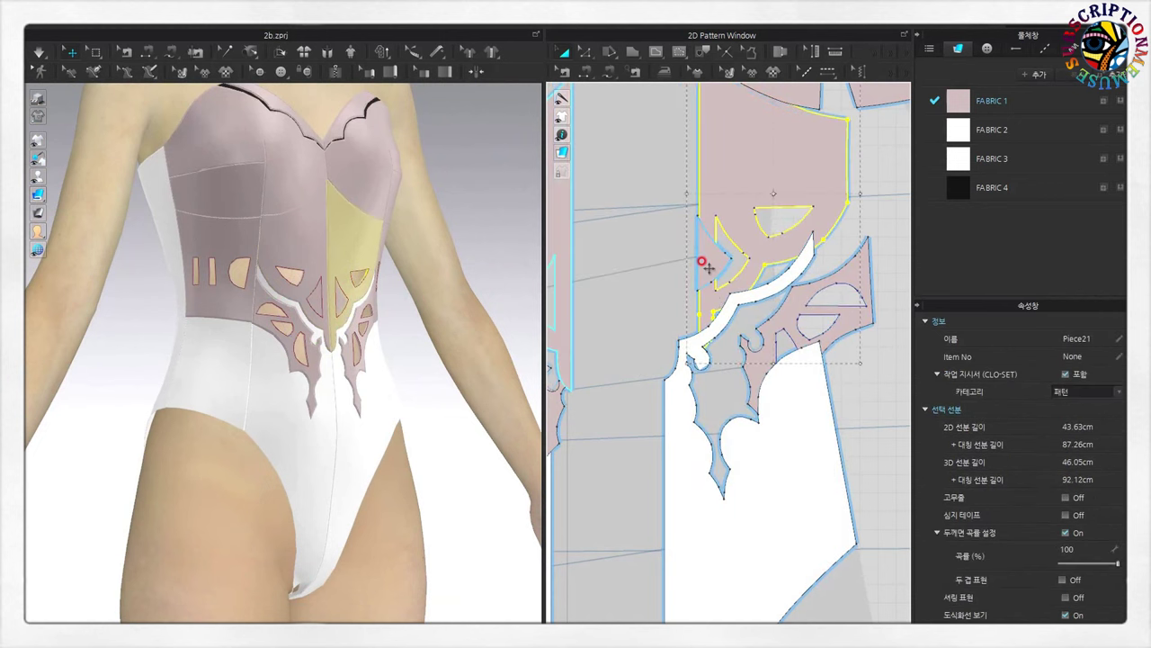
{"action": "left_click", "coordinate": [322, 301]}
{"action": "key", "text": "Escape"}
{"action": "scroll", "coordinate": [309, 334], "scroll_direction": "up", "scroll_amount": 3}
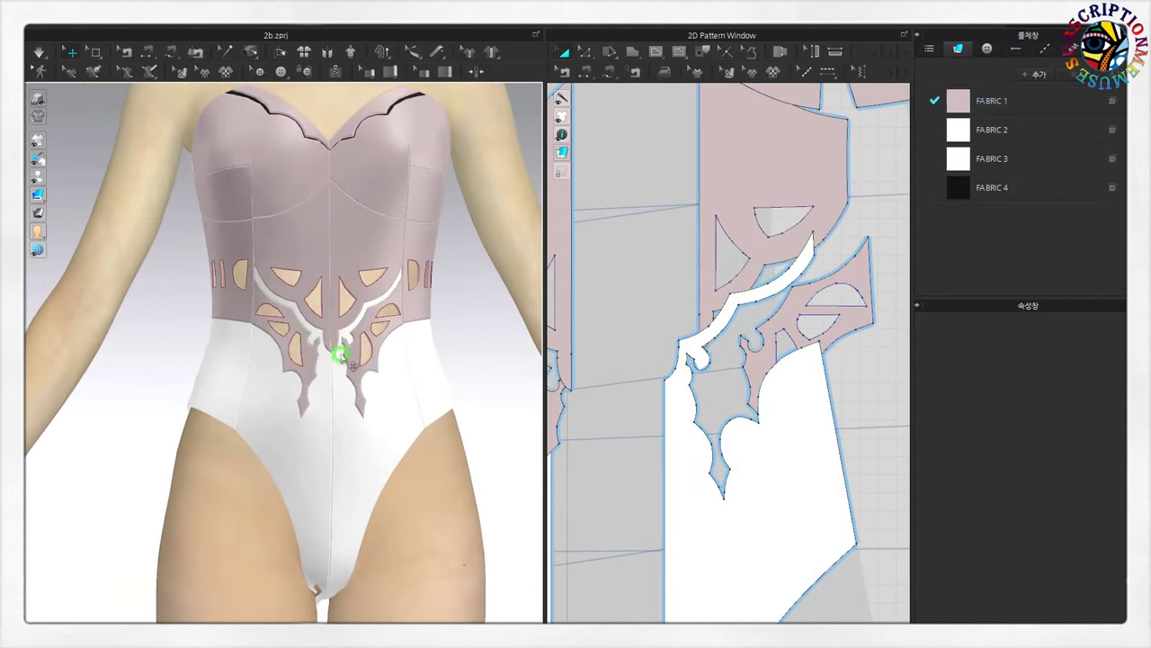
{"action": "right_click_drag", "start_coordinate": [308, 333], "coordinate": [409, 399]}
{"action": "scroll", "coordinate": [410, 398], "scroll_direction": "down", "scroll_amount": 3}
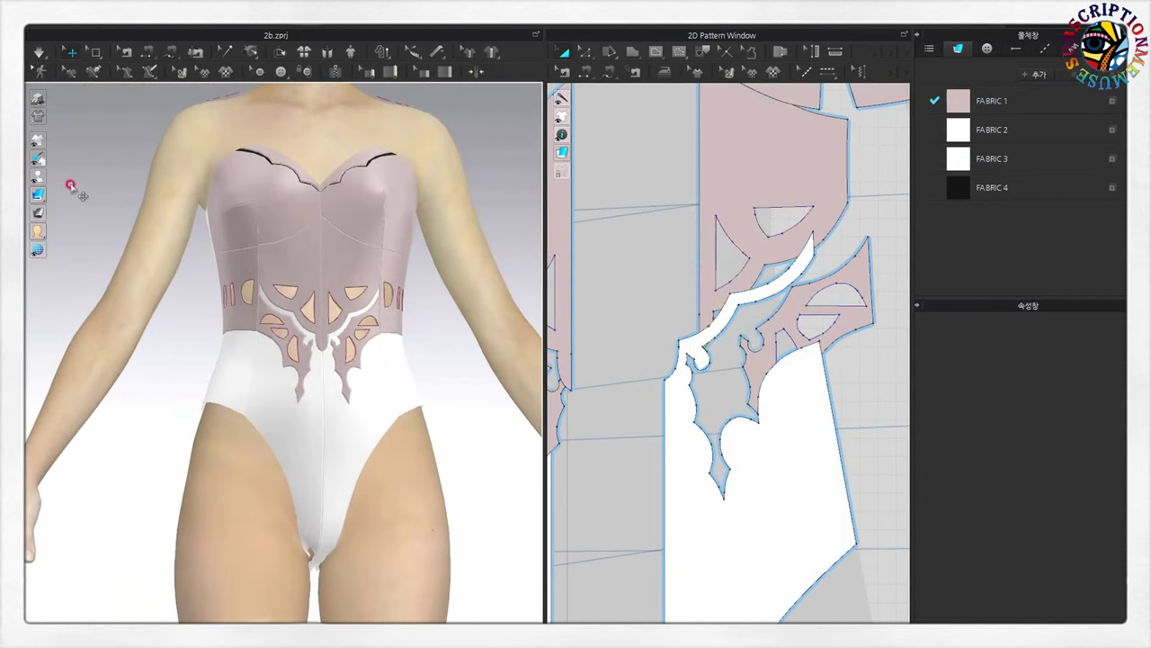
- Select the right waist cut-out panel in 3D to inspect the result
{"action": "left_click", "coordinate": [40, 53]}
{"action": "scroll", "coordinate": [386, 354], "scroll_direction": "up", "scroll_amount": 3}
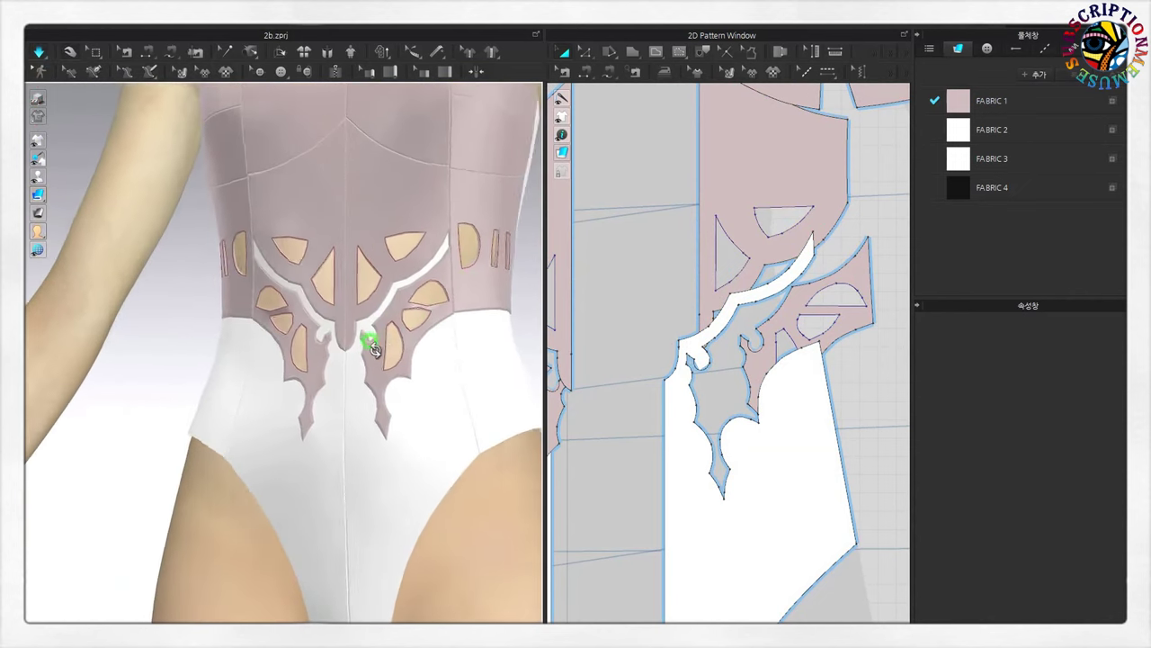
{"action": "left_click", "coordinate": [463, 290]}
{"action": "scroll", "coordinate": [445, 360], "scroll_direction": "down", "scroll_amount": 2}
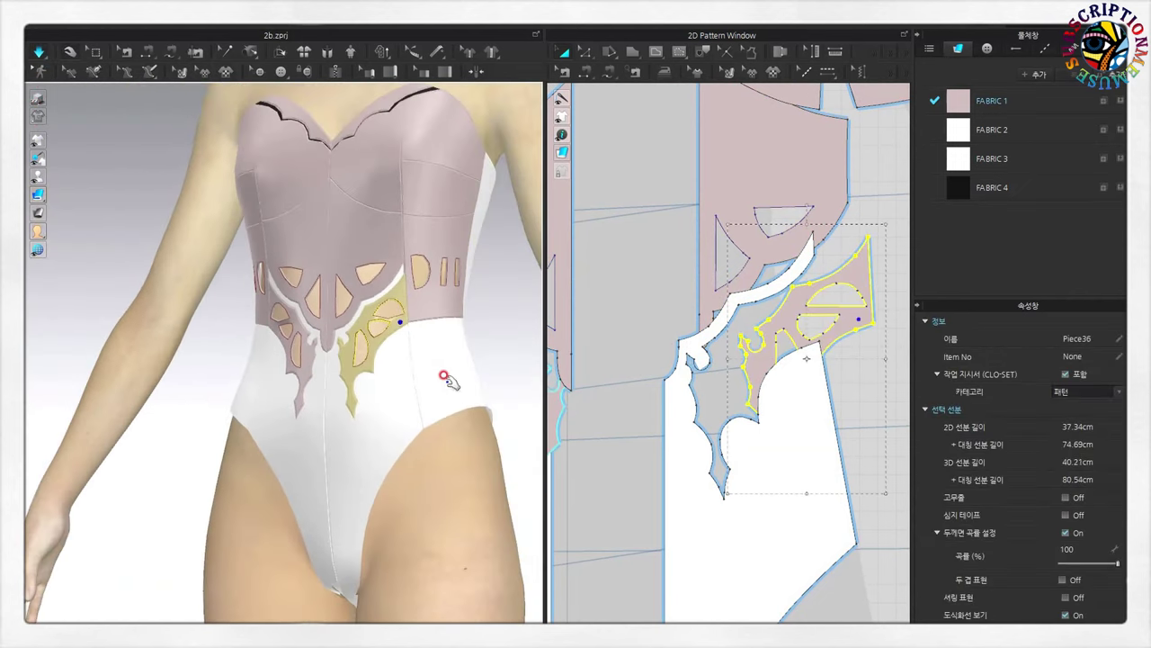
{"action": "scroll", "coordinate": [452, 414], "scroll_direction": "down", "scroll_amount": 2}
{"action": "scroll", "coordinate": [450, 387], "scroll_direction": "down", "scroll_amount": 2}
{"action": "scroll", "coordinate": [454, 306], "scroll_direction": "down", "scroll_amount": 1}
{"action": "scroll", "coordinate": [456, 257], "scroll_direction": "down", "scroll_amount": 1}
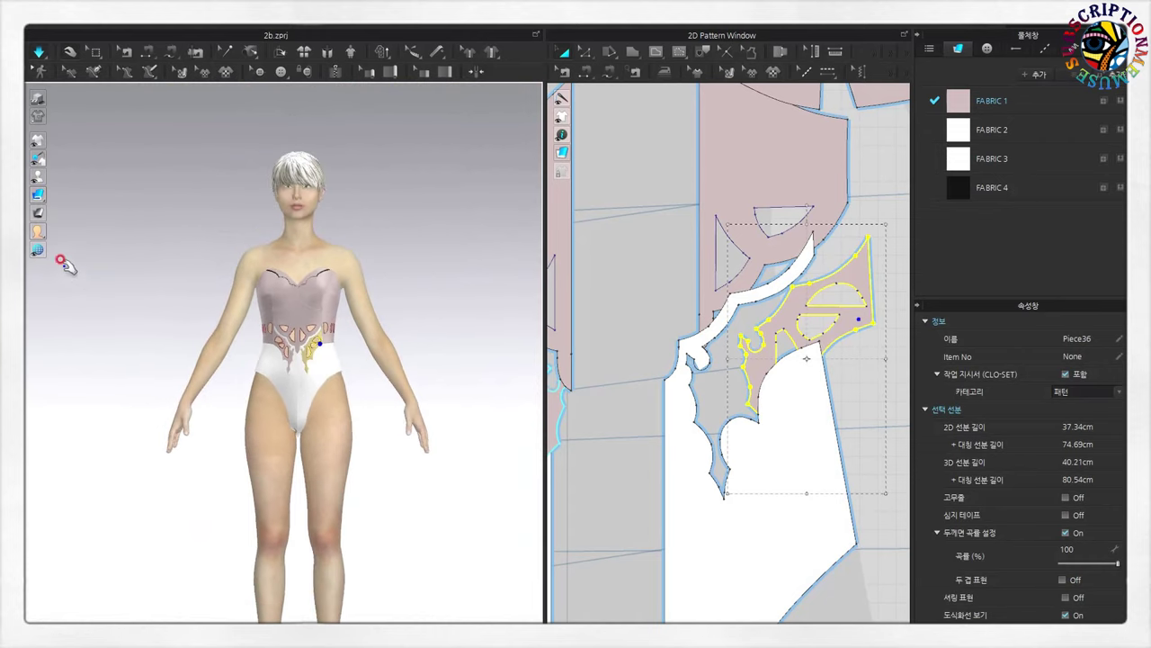
- Render the avatar as a plain white body with the mesh overlay turned off
{"action": "left_click", "coordinate": [58, 232]}
{"action": "scroll", "coordinate": [333, 407], "scroll_direction": "up", "scroll_amount": 3}
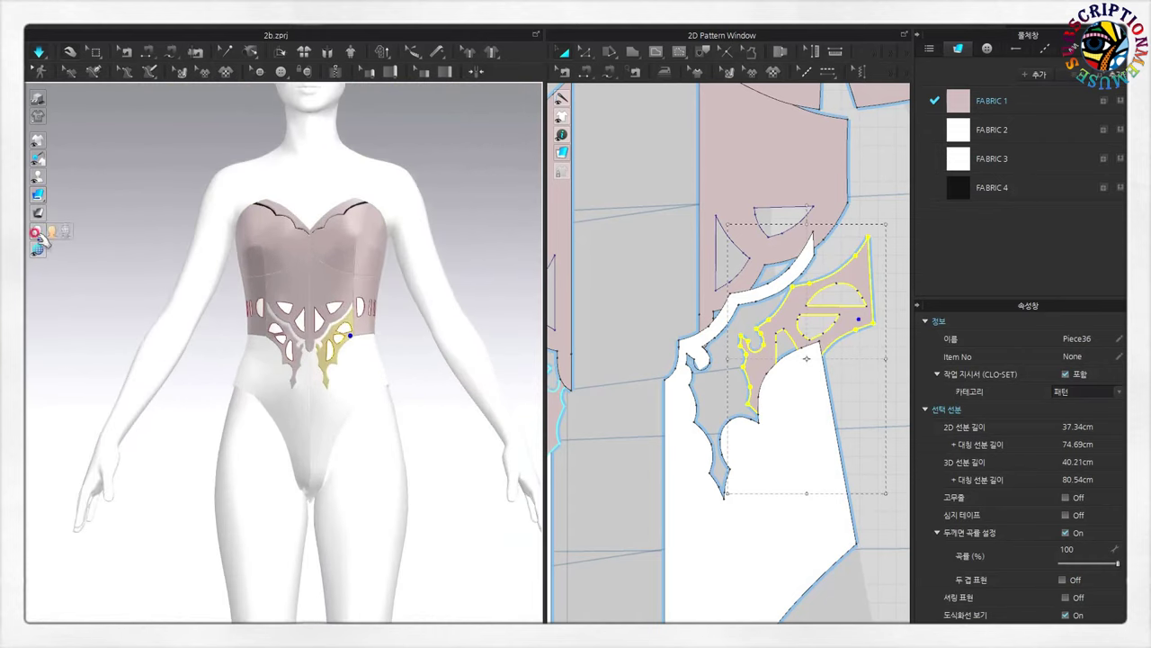
{"action": "scroll", "coordinate": [411, 360], "scroll_direction": "down", "scroll_amount": 3}
{"action": "right_click_drag", "start_coordinate": [411, 359], "coordinate": [425, 470]}
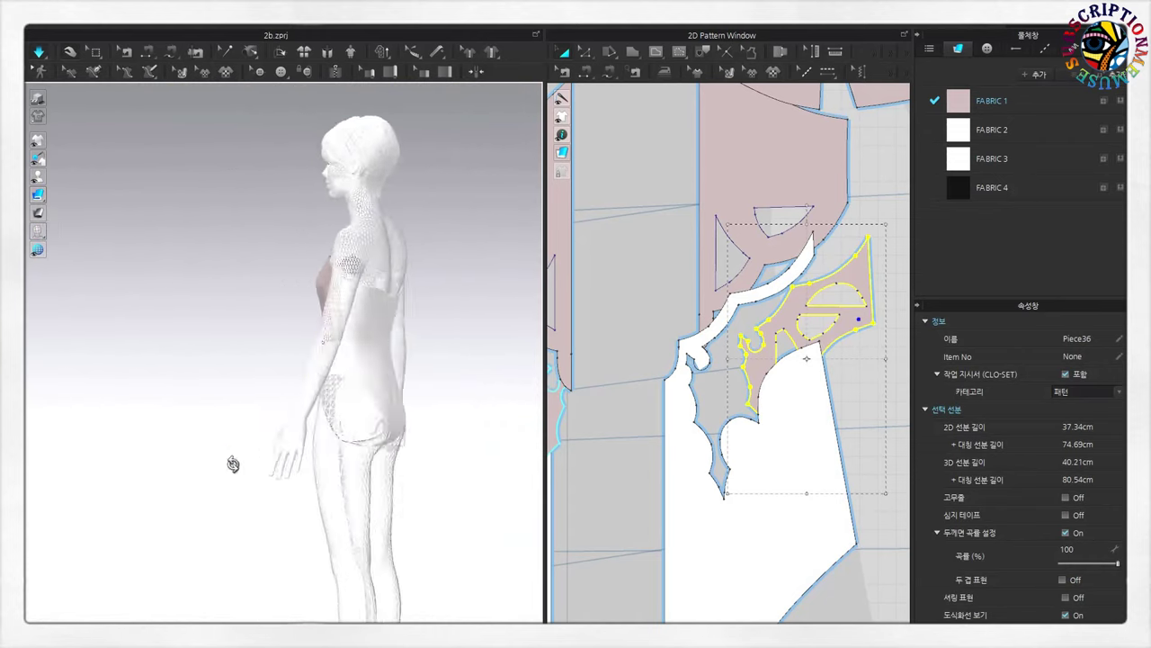
{"action": "scroll", "coordinate": [420, 462], "scroll_direction": "up", "scroll_amount": 1}
{"action": "scroll", "coordinate": [414, 458], "scroll_direction": "up", "scroll_amount": 1}
{"action": "scroll", "coordinate": [413, 457], "scroll_direction": "up", "scroll_amount": 1}
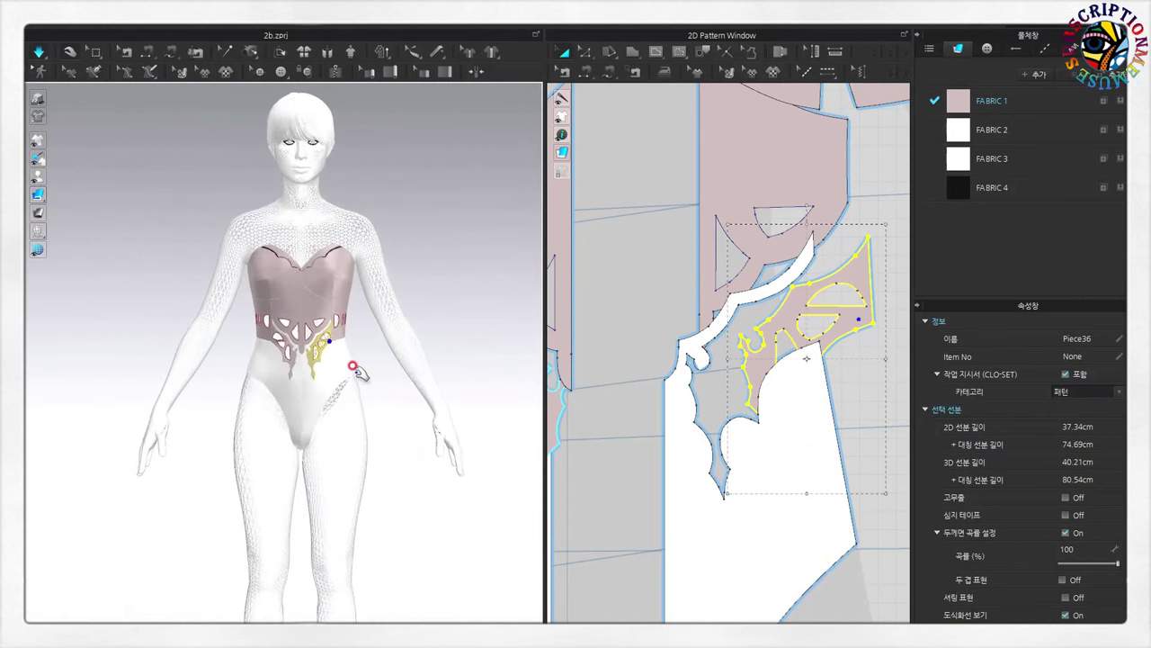
{"action": "scroll", "coordinate": [550, 487], "scroll_direction": "down", "scroll_amount": 2}
- Zoom out the 2D Pattern Window and select a white bodysuit pattern piece
{"action": "scroll", "coordinate": [356, 461], "scroll_direction": "down", "scroll_amount": 1}
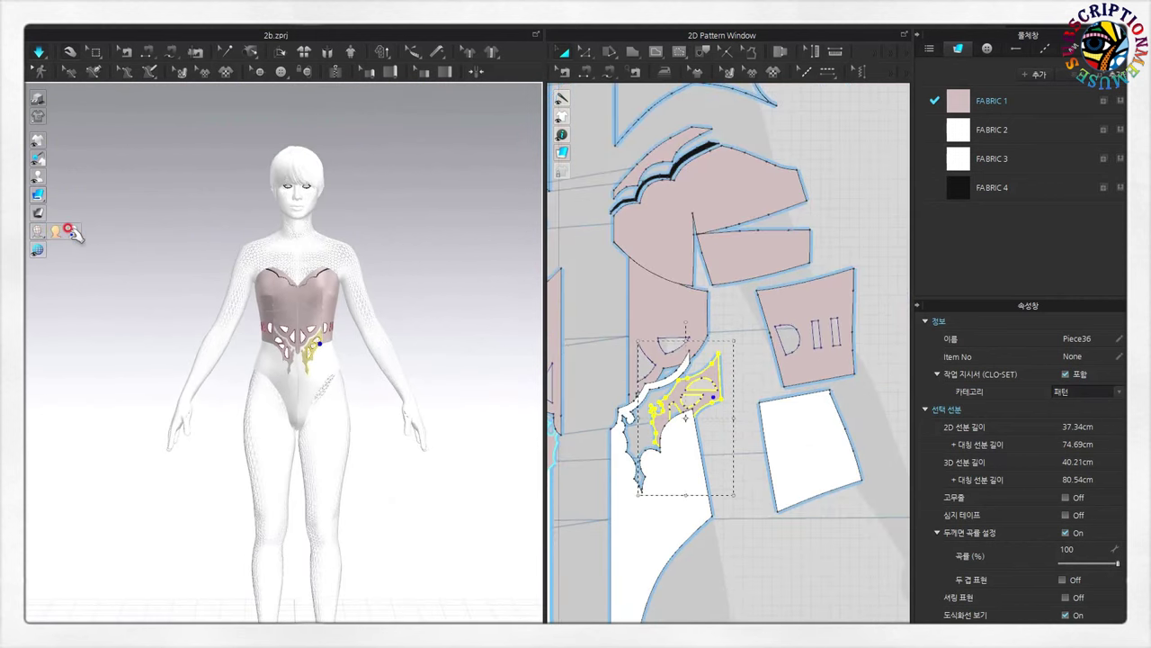
{"action": "left_click", "coordinate": [70, 232]}
{"action": "left_click", "coordinate": [426, 514]}
{"action": "scroll", "coordinate": [426, 513], "scroll_direction": "down", "scroll_amount": 2}
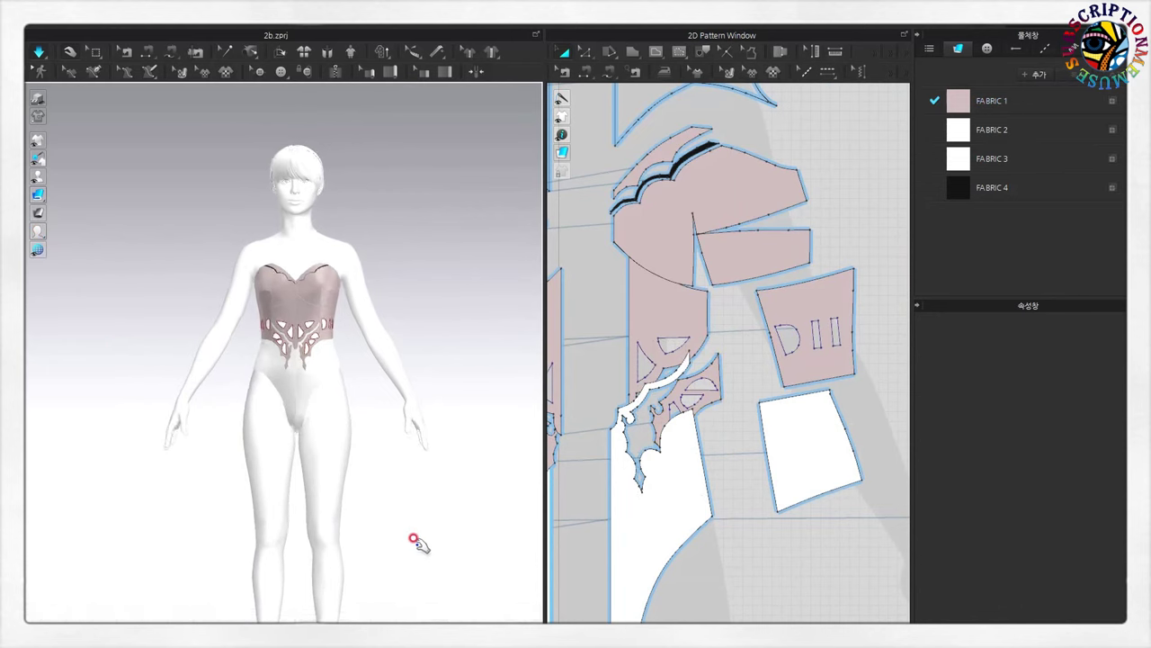
{"action": "scroll", "coordinate": [458, 468], "scroll_direction": "up", "scroll_amount": 2}
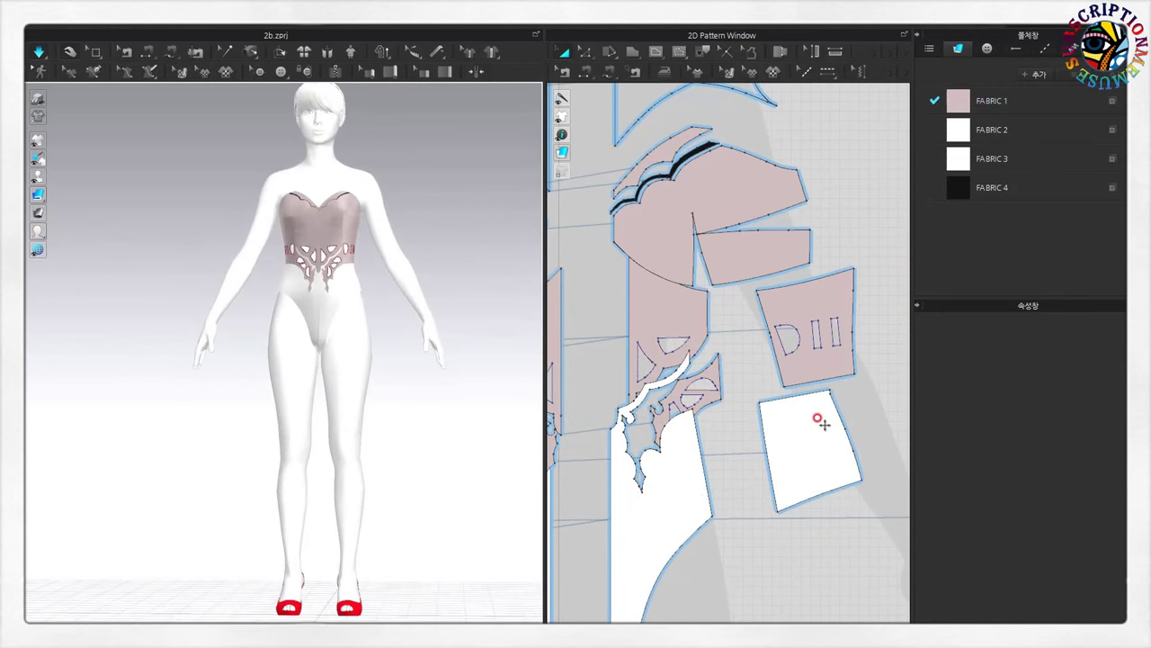
{"action": "scroll", "coordinate": [681, 576], "scroll_direction": "down", "scroll_amount": 3}
{"action": "scroll", "coordinate": [737, 545], "scroll_direction": "up", "scroll_amount": 2}
{"action": "left_click", "coordinate": [843, 366]}
- Recolour FABRIC 3 to pale cream F7F1DA after trying cyan, orange, violet, magenta and pink
{"action": "left_click", "coordinate": [957, 160]}
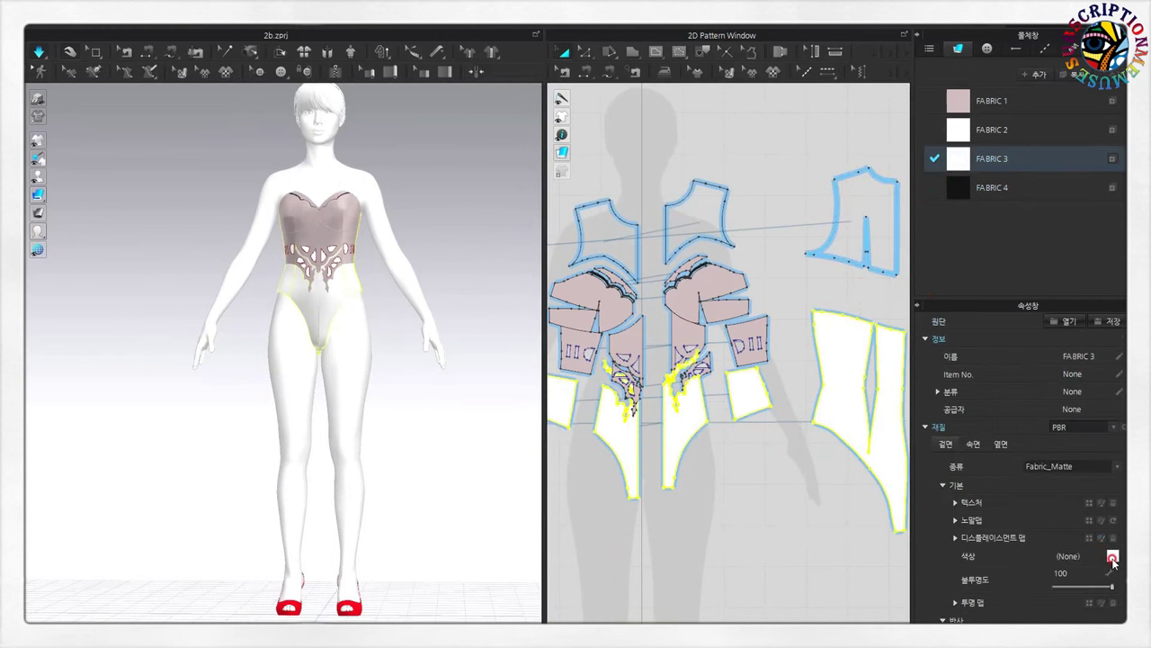
{"action": "left_click", "coordinate": [1113, 557]}
{"action": "left_click_drag", "start_coordinate": [520, 123], "coordinate": [735, 144]}
{"action": "left_click", "coordinate": [657, 371]}
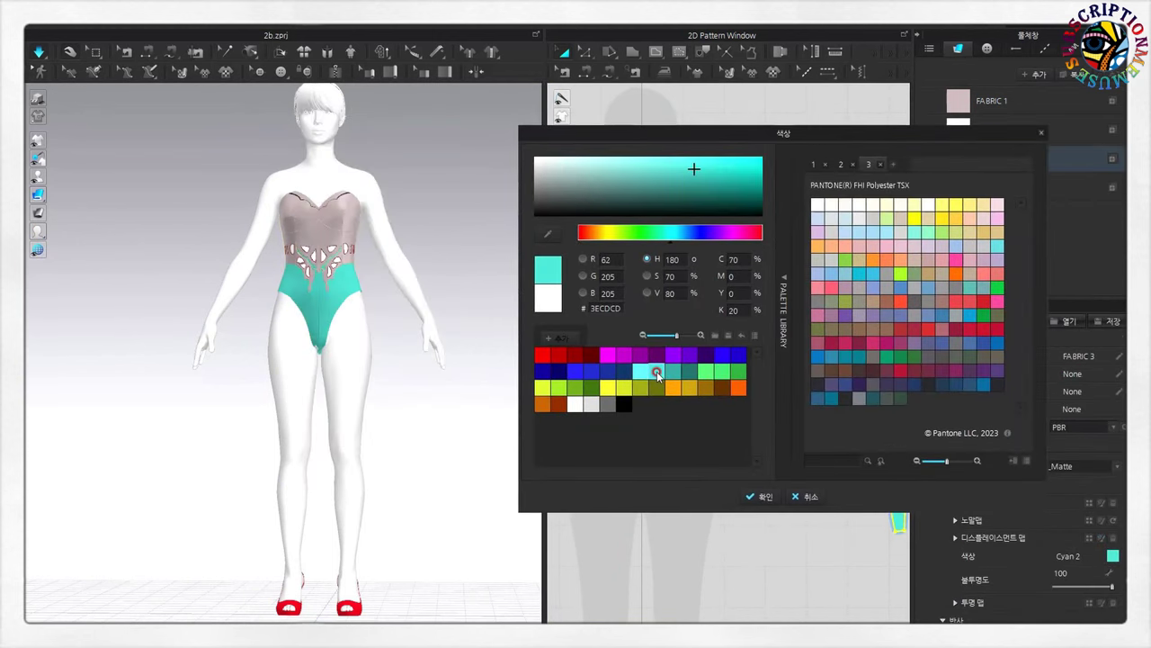
{"action": "mouse_move", "coordinate": [675, 192]}
{"action": "left_mouse_down"}
{"action": "mouse_move", "coordinate": [600, 169]}
{"action": "mouse_move", "coordinate": [670, 159]}
{"action": "left_mouse_up"}
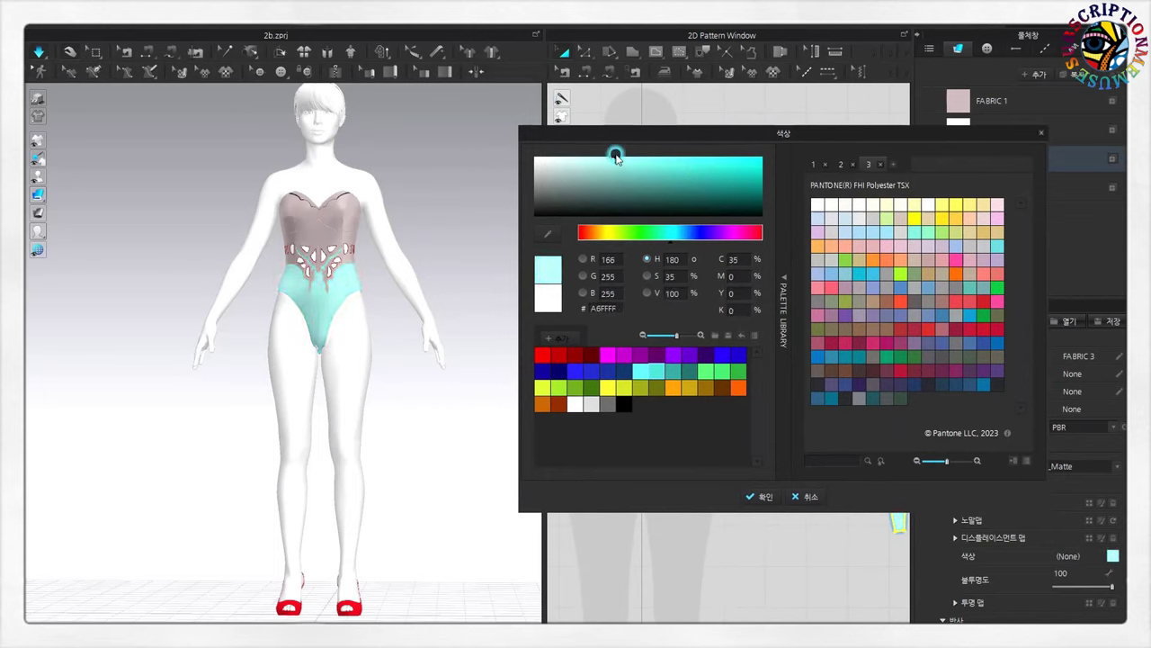
{"action": "left_click", "coordinate": [738, 387]}
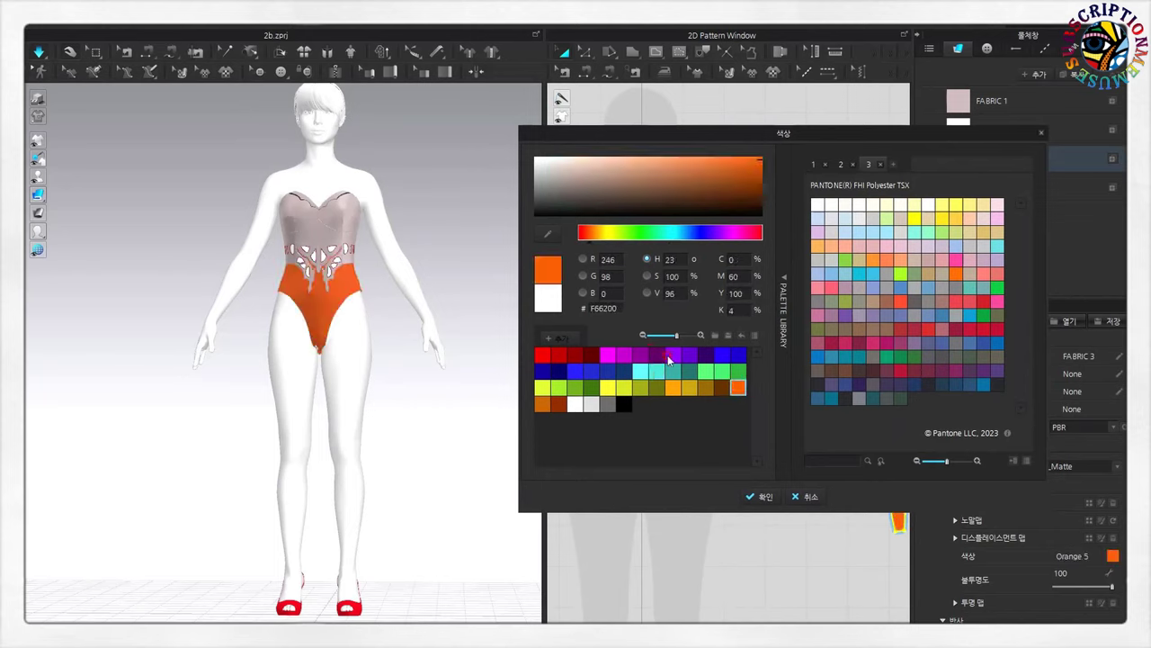
{"action": "left_click", "coordinate": [690, 354]}
{"action": "left_click", "coordinate": [621, 355]}
{"action": "left_click", "coordinate": [658, 356]}
{"action": "mouse_move", "coordinate": [756, 189]}
{"action": "left_mouse_down"}
{"action": "mouse_move", "coordinate": [618, 160]}
{"action": "mouse_move", "coordinate": [650, 158]}
{"action": "left_mouse_up"}
{"action": "mouse_move", "coordinate": [608, 200]}
{"action": "left_mouse_down"}
{"action": "mouse_move", "coordinate": [633, 165]}
{"action": "mouse_move", "coordinate": [574, 165]}
{"action": "left_mouse_up"}
{"action": "left_click", "coordinate": [968, 207]}
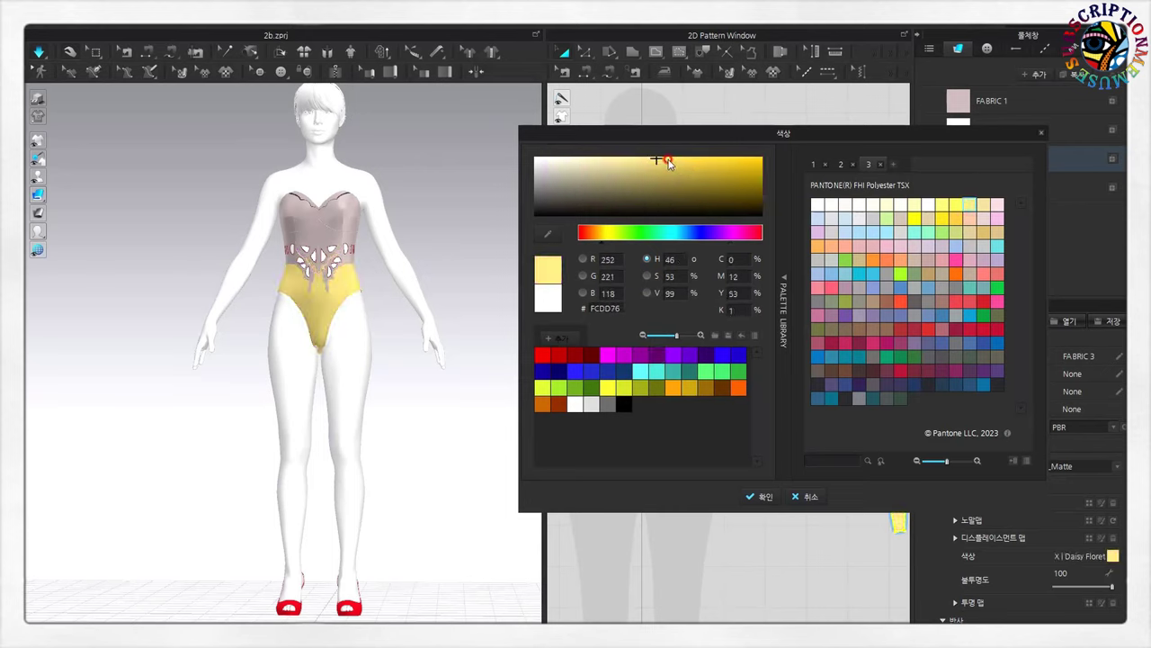
{"action": "left_click_drag", "start_coordinate": [646, 158], "coordinate": [560, 159]}
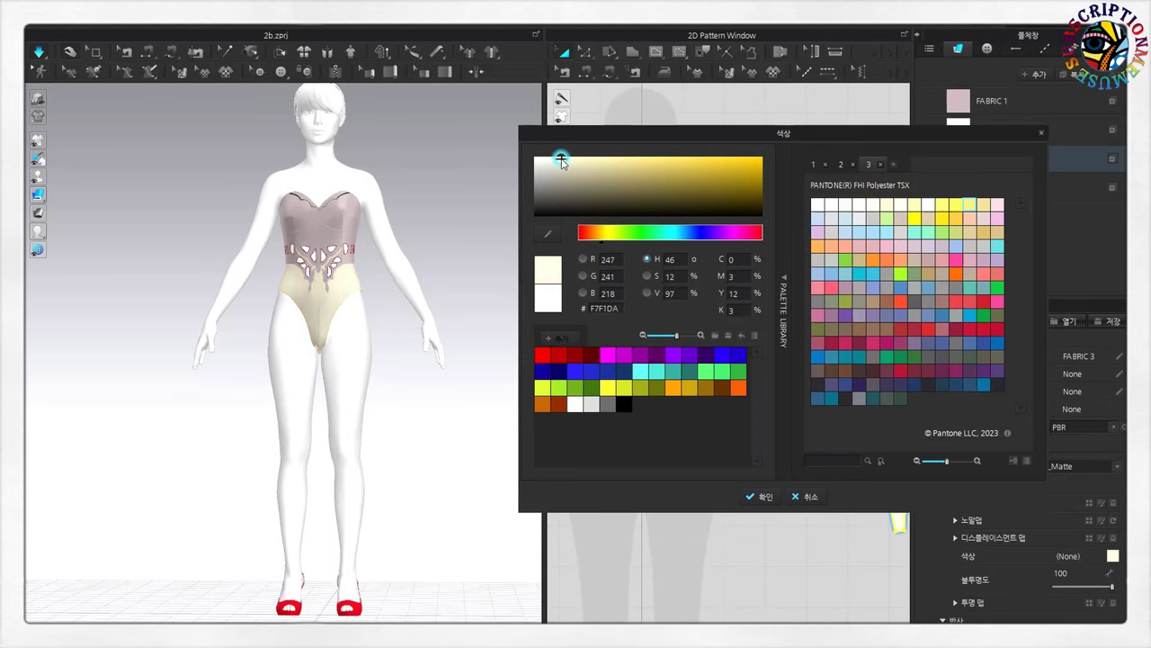
{"action": "left_click", "coordinate": [762, 496]}
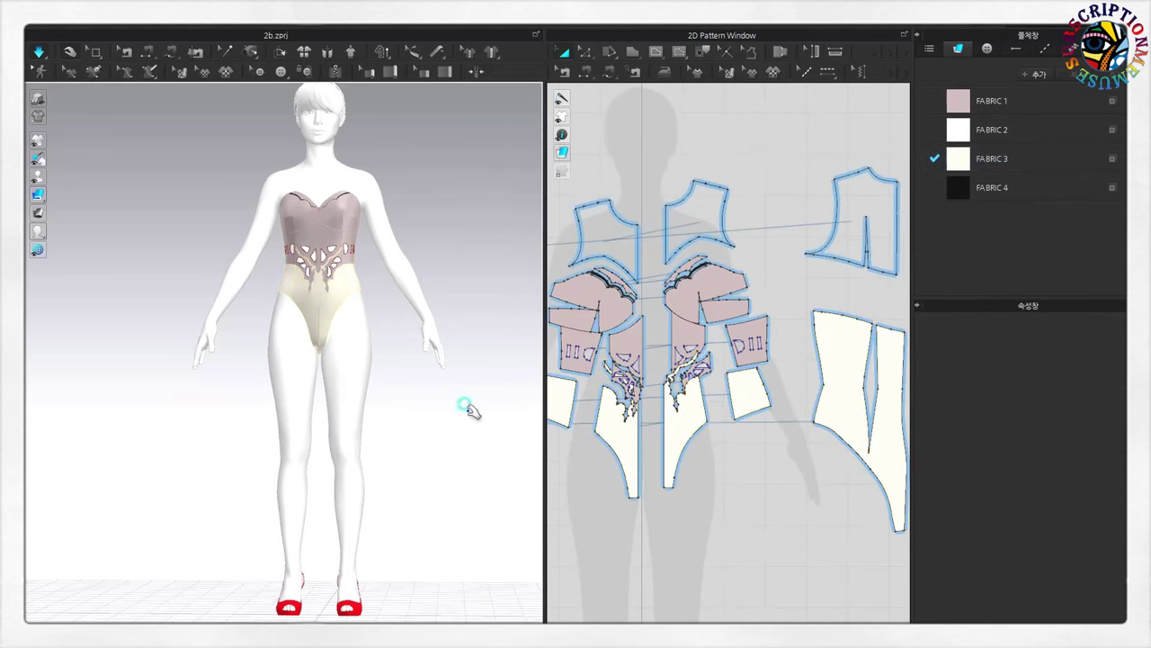
- Pull the cream front leg piece to re-drape it smoothly on the avatar
{"action": "scroll", "coordinate": [380, 283], "scroll_direction": "up", "scroll_amount": 3}
{"action": "scroll", "coordinate": [424, 219], "scroll_direction": "up", "scroll_amount": 3}
{"action": "scroll", "coordinate": [454, 277], "scroll_direction": "down", "scroll_amount": 2}
{"action": "mouse_move", "coordinate": [456, 277]}
{"action": "right_mouse_down"}
{"action": "mouse_move", "coordinate": [232, 277]}
{"action": "mouse_move", "coordinate": [406, 298]}
{"action": "mouse_move", "coordinate": [440, 316]}
{"action": "right_mouse_up"}
{"action": "left_click_drag", "start_coordinate": [353, 349], "coordinate": [385, 447]}
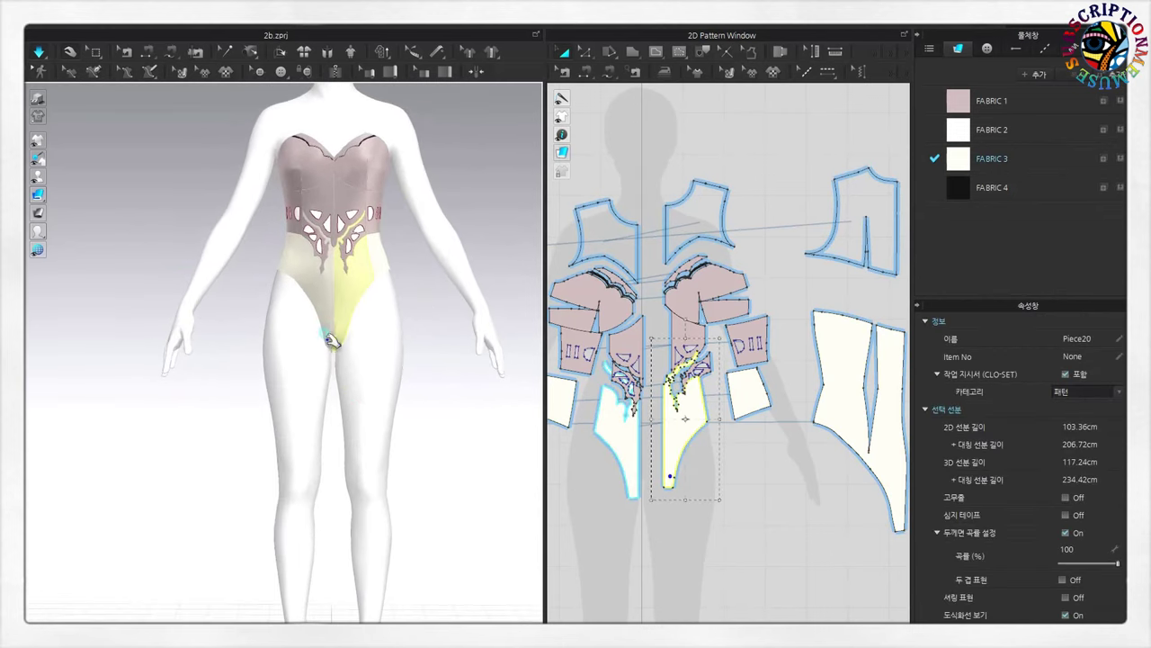
{"action": "left_click", "coordinate": [441, 405]}
{"action": "scroll", "coordinate": [474, 412], "scroll_direction": "down", "scroll_amount": 3}
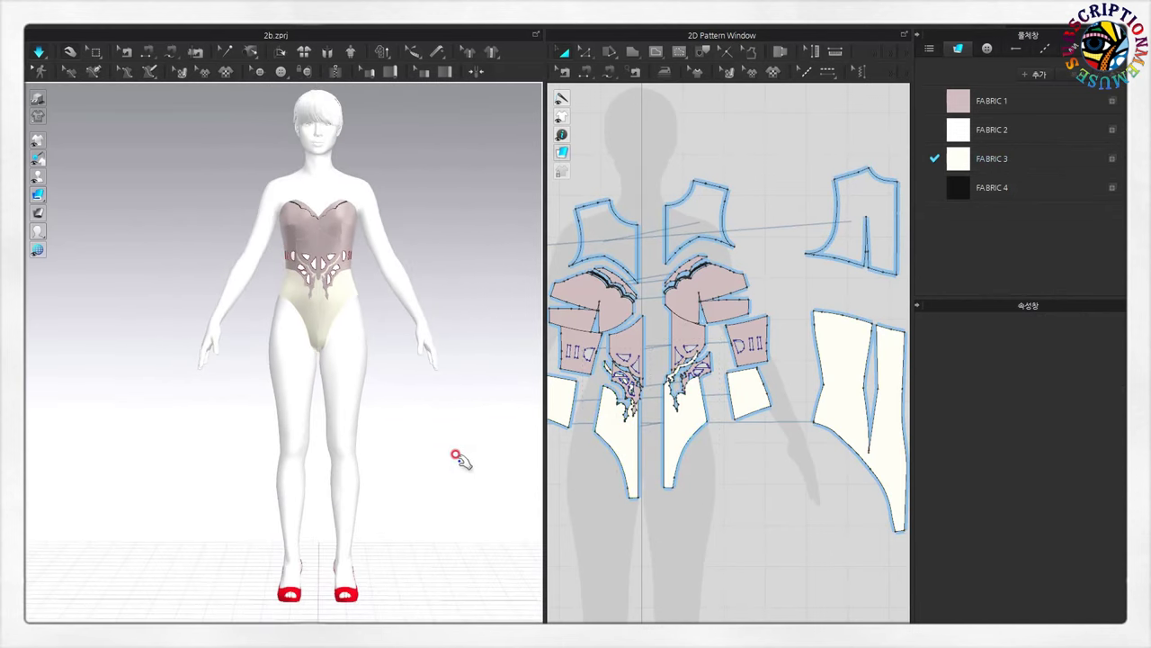
{"action": "scroll", "coordinate": [619, 516], "scroll_direction": "down", "scroll_amount": 3}
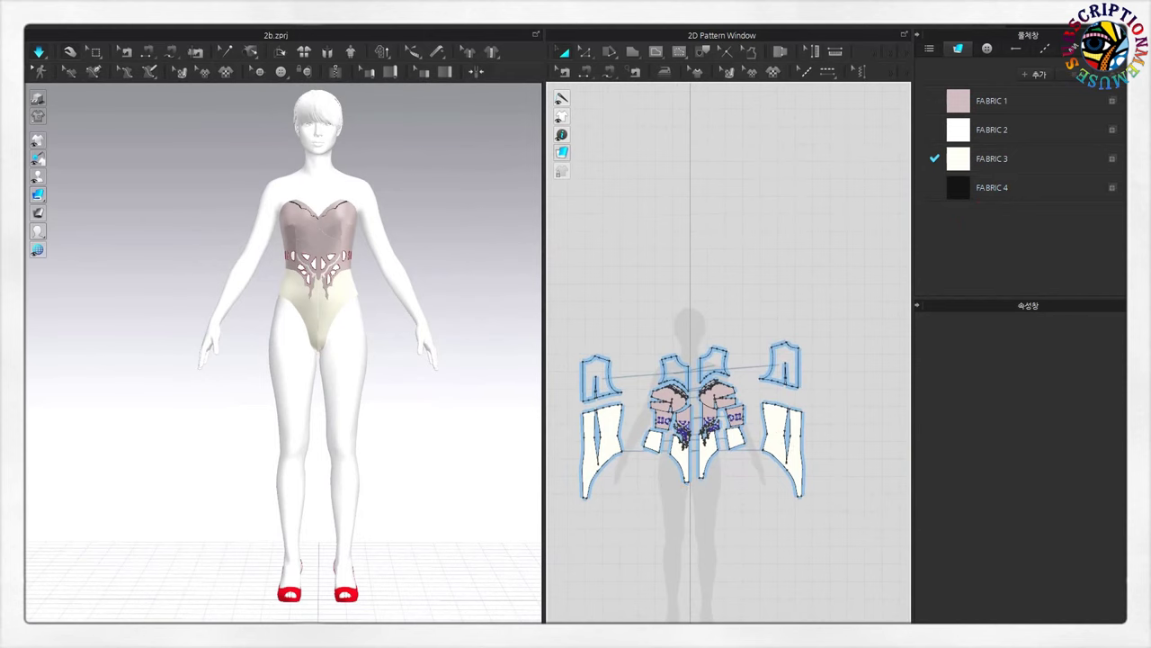
- Hide the avatar with Shift+A to view the garment alone, then show it and orbit around
{"action": "left_click", "coordinate": [351, 410]}
{"action": "key", "text": "shift+a"}
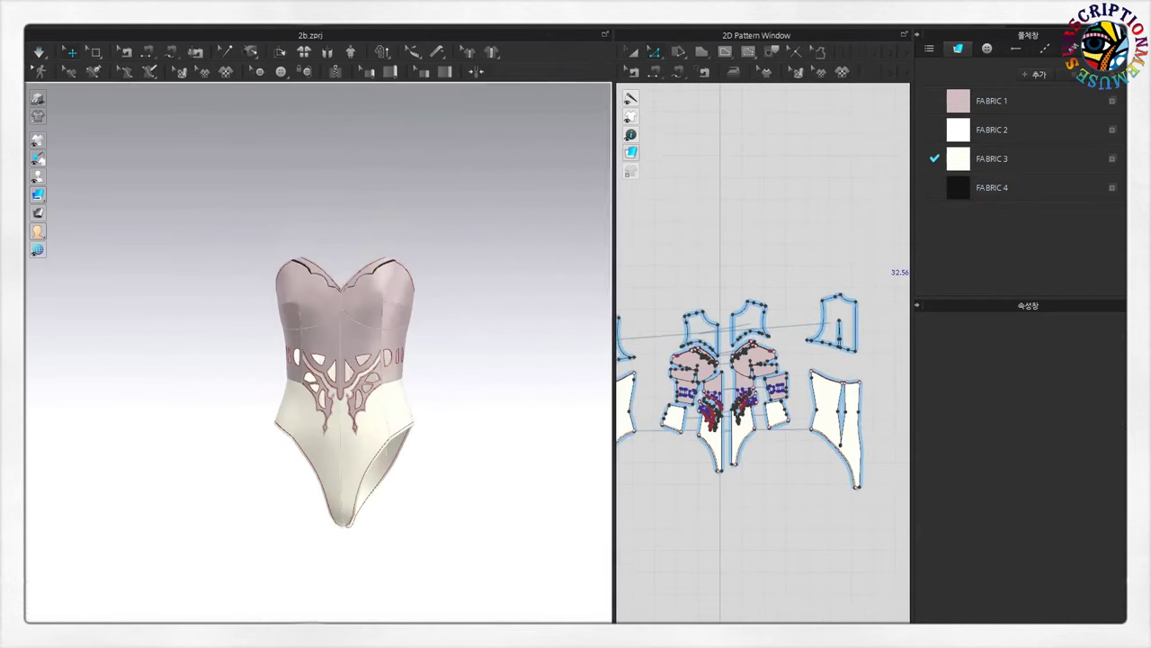
{"action": "scroll", "coordinate": [509, 493], "scroll_direction": "up", "scroll_amount": 5}
{"action": "mouse_move", "coordinate": [531, 494]}
{"action": "right_mouse_down"}
{"action": "mouse_move", "coordinate": [452, 477]}
{"action": "mouse_move", "coordinate": [519, 545]}
{"action": "mouse_move", "coordinate": [453, 527]}
{"action": "mouse_move", "coordinate": [467, 602]}
{"action": "mouse_move", "coordinate": [452, 426]}
{"action": "mouse_move", "coordinate": [488, 401]}
{"action": "mouse_move", "coordinate": [693, 477]}
{"action": "mouse_move", "coordinate": [727, 560]}
{"action": "mouse_move", "coordinate": [689, 560]}
{"action": "right_mouse_up"}
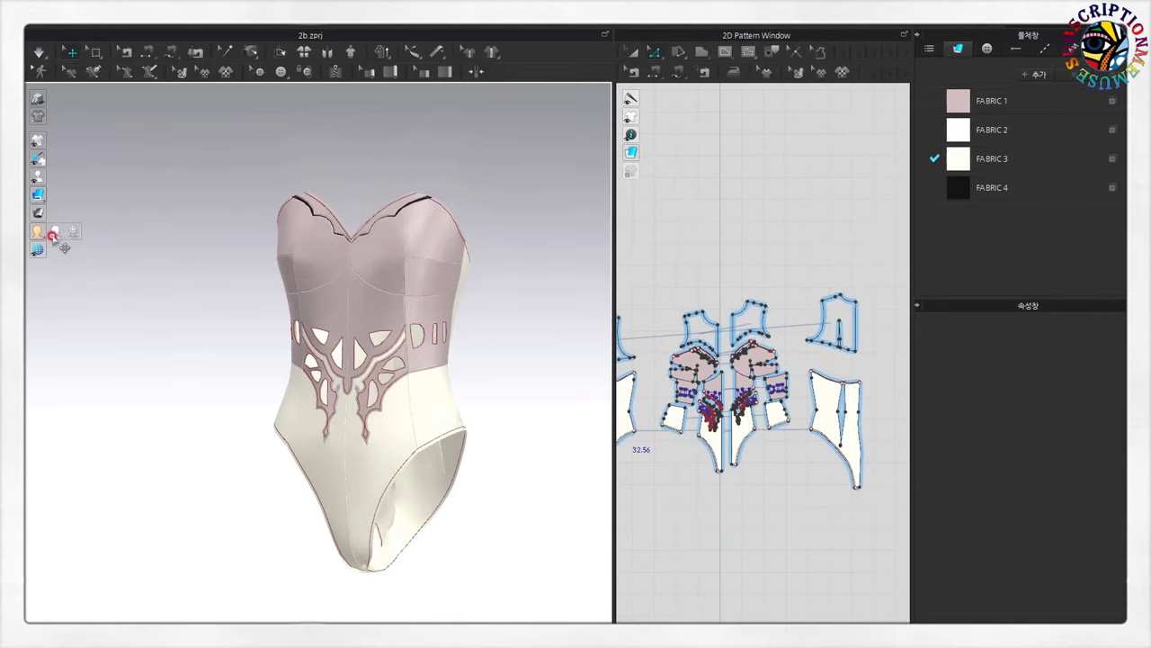
{"action": "left_click", "coordinate": [37, 177]}
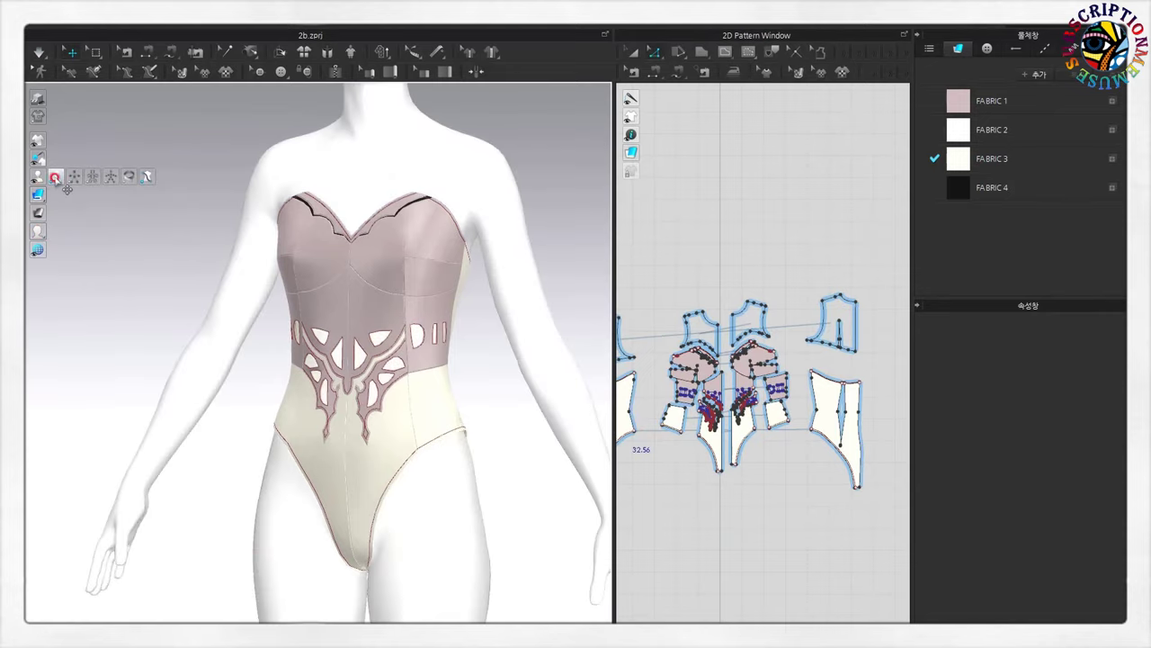
{"action": "scroll", "coordinate": [542, 494], "scroll_direction": "up", "scroll_amount": 2}
{"action": "mouse_move", "coordinate": [543, 494]}
{"action": "right_mouse_down"}
{"action": "mouse_move", "coordinate": [180, 483]}
{"action": "mouse_move", "coordinate": [167, 504]}
{"action": "mouse_move", "coordinate": [485, 557]}
{"action": "right_mouse_up"}
{"action": "scroll", "coordinate": [504, 554], "scroll_direction": "down", "scroll_amount": 2}
{"action": "scroll", "coordinate": [527, 549], "scroll_direction": "down", "scroll_amount": 2}
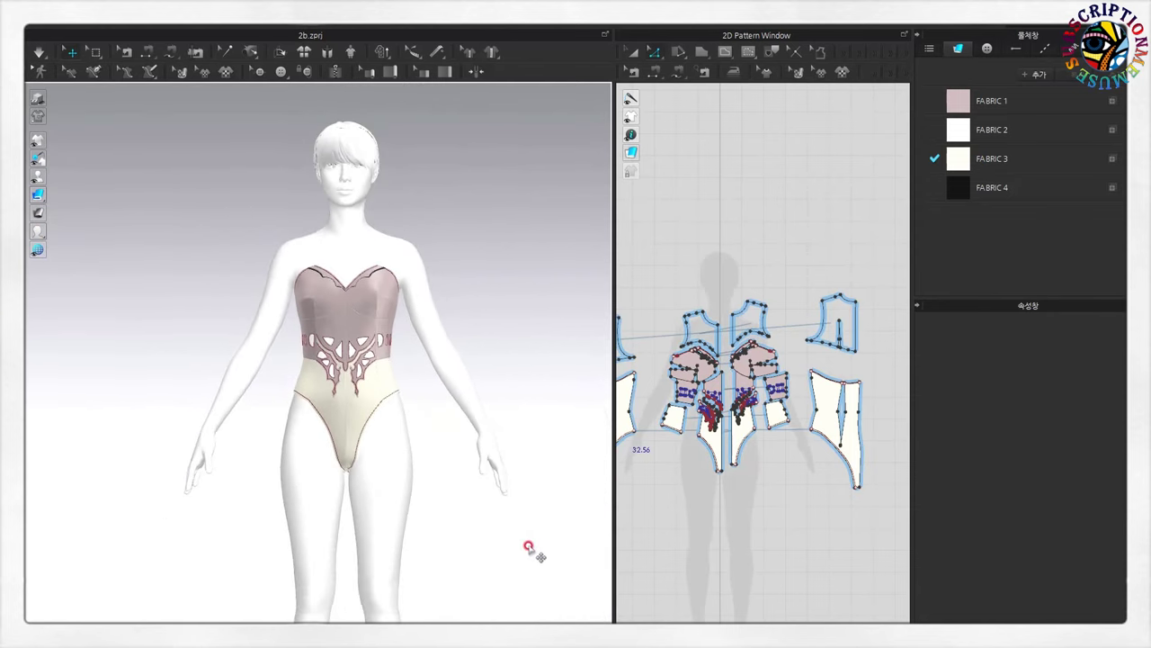
- Give the avatar a dark brown colour
{"action": "left_click", "coordinate": [381, 532]}
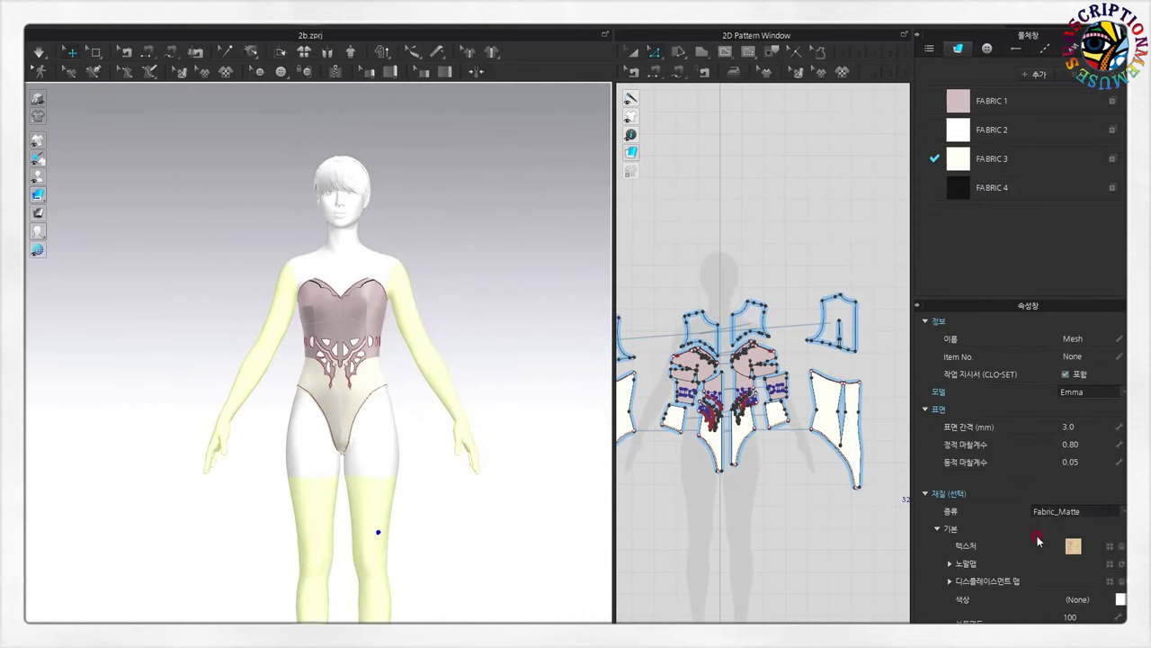
{"action": "left_click", "coordinate": [1120, 600]}
{"action": "left_click", "coordinate": [501, 158]}
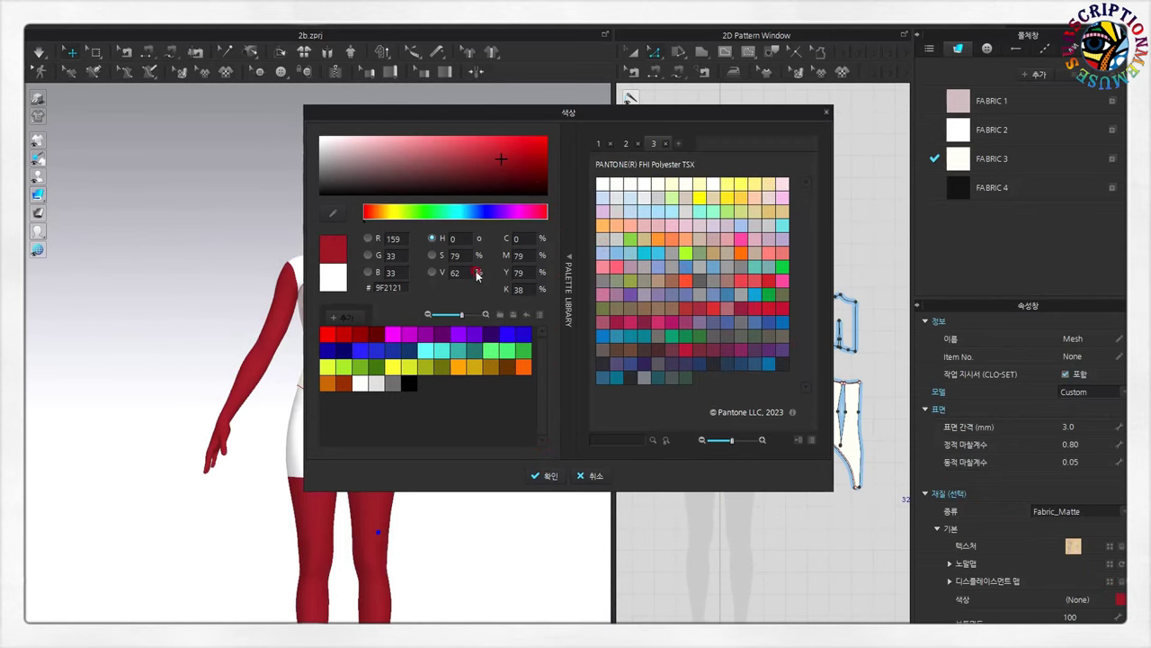
{"action": "left_click", "coordinate": [369, 183]}
{"action": "left_click", "coordinate": [557, 476]}
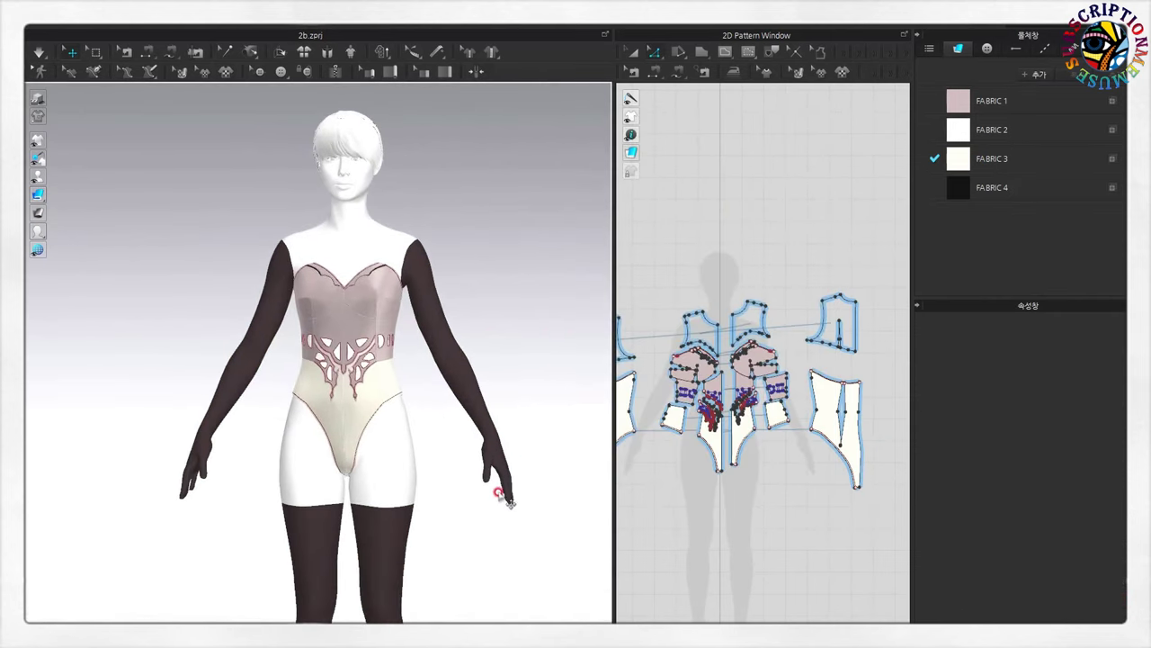
- Make the gloves and stockings white and switch the avatar to its skin-texture look
{"action": "scroll", "coordinate": [513, 497], "scroll_direction": "down", "scroll_amount": 2}
{"action": "left_click", "coordinate": [444, 389]}
{"action": "left_click", "coordinate": [517, 452]}
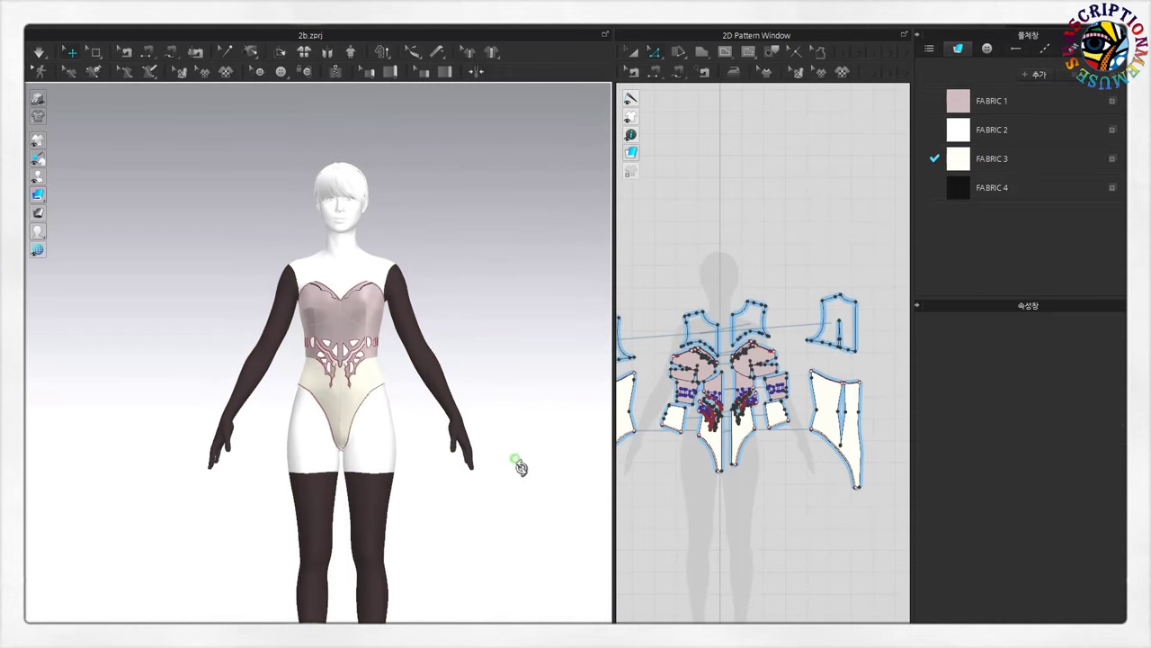
{"action": "scroll", "coordinate": [521, 461], "scroll_direction": "up", "scroll_amount": 1}
{"action": "left_click", "coordinate": [435, 371]}
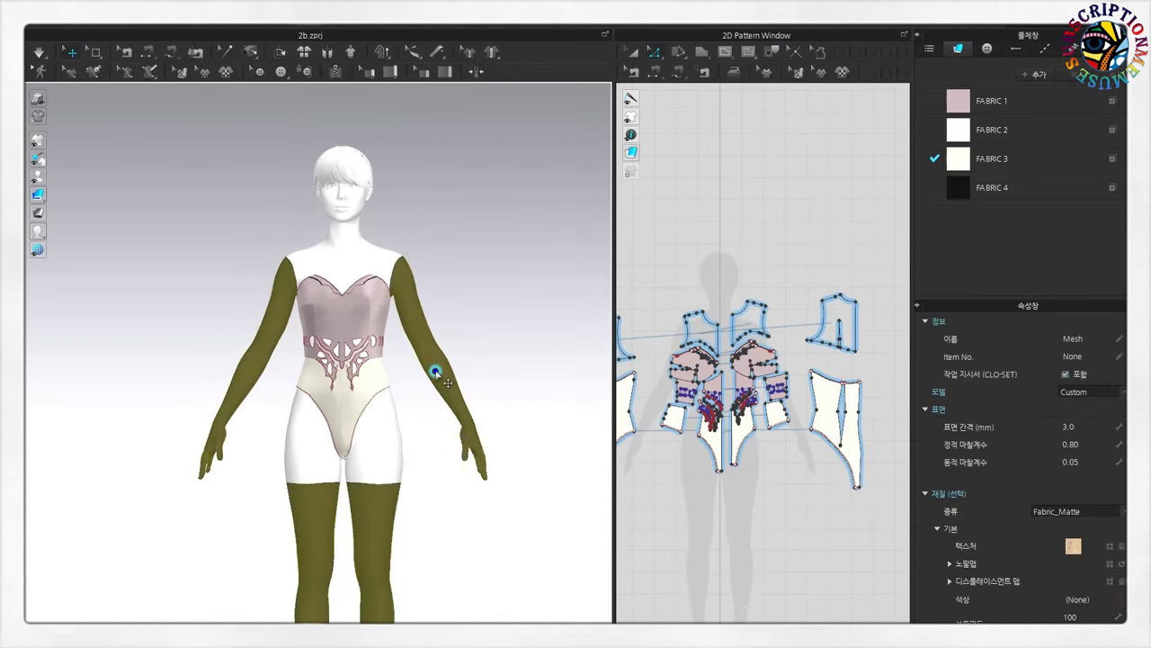
{"action": "scroll", "coordinate": [1079, 555], "scroll_direction": "down", "scroll_amount": 5}
{"action": "left_click", "coordinate": [1122, 411]}
{"action": "left_click", "coordinate": [325, 143]}
{"action": "left_click", "coordinate": [546, 475]}
{"action": "left_click", "coordinate": [544, 520]}
{"action": "scroll", "coordinate": [544, 520], "scroll_direction": "down", "scroll_amount": 2}
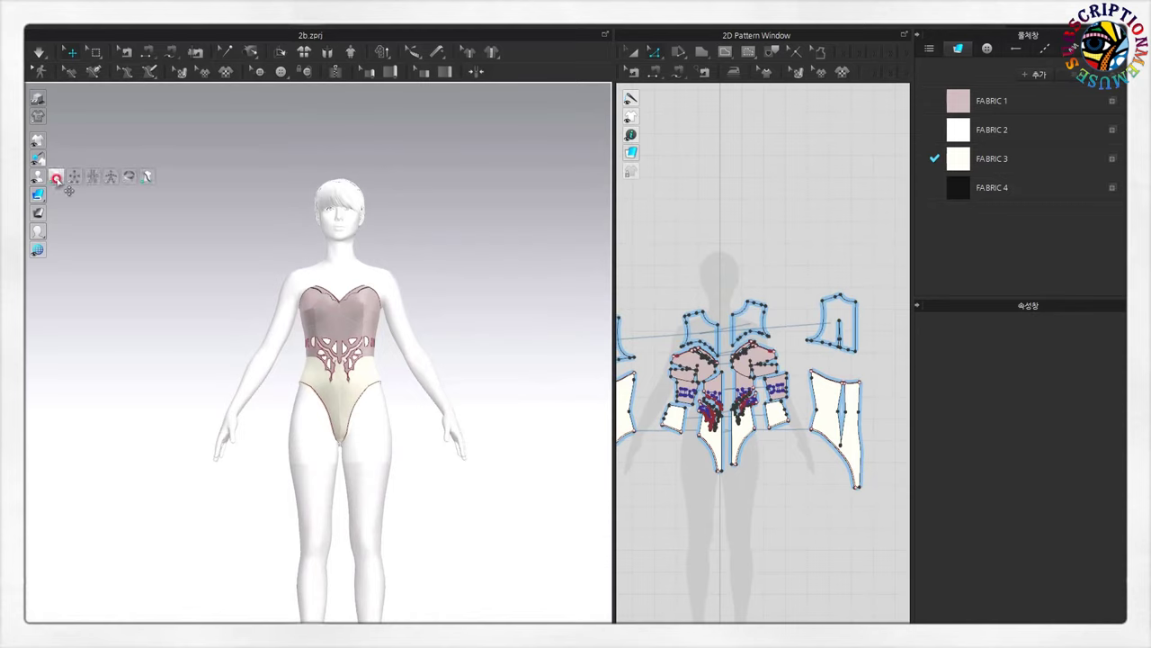
{"action": "left_click", "coordinate": [77, 176]}
- Reconfirm the gloves' and stockings' colour, then briefly show and hide the stress map
{"action": "scroll", "coordinate": [486, 561], "scroll_direction": "up", "scroll_amount": 2}
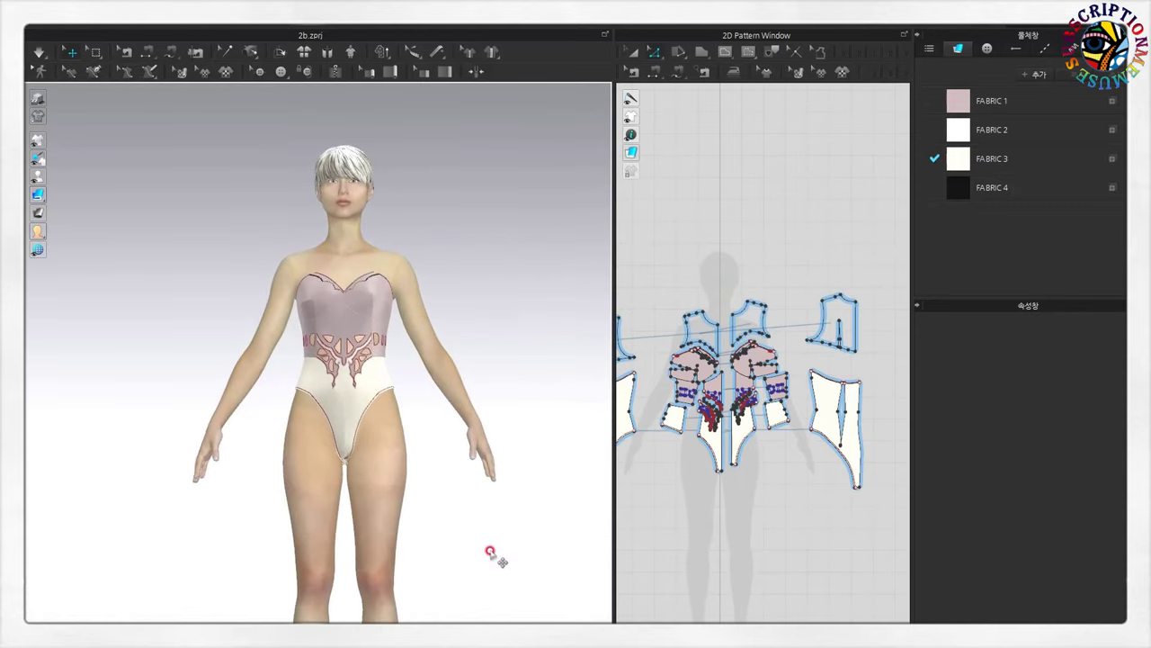
{"action": "left_click", "coordinate": [430, 326]}
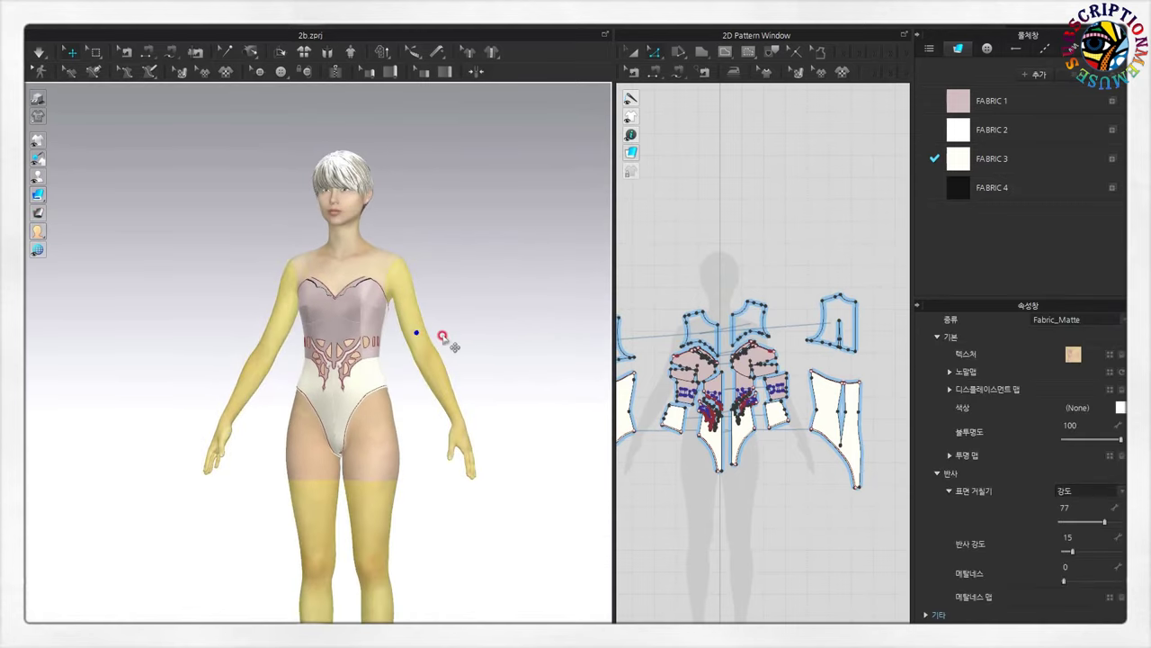
{"action": "left_click", "coordinate": [1120, 408]}
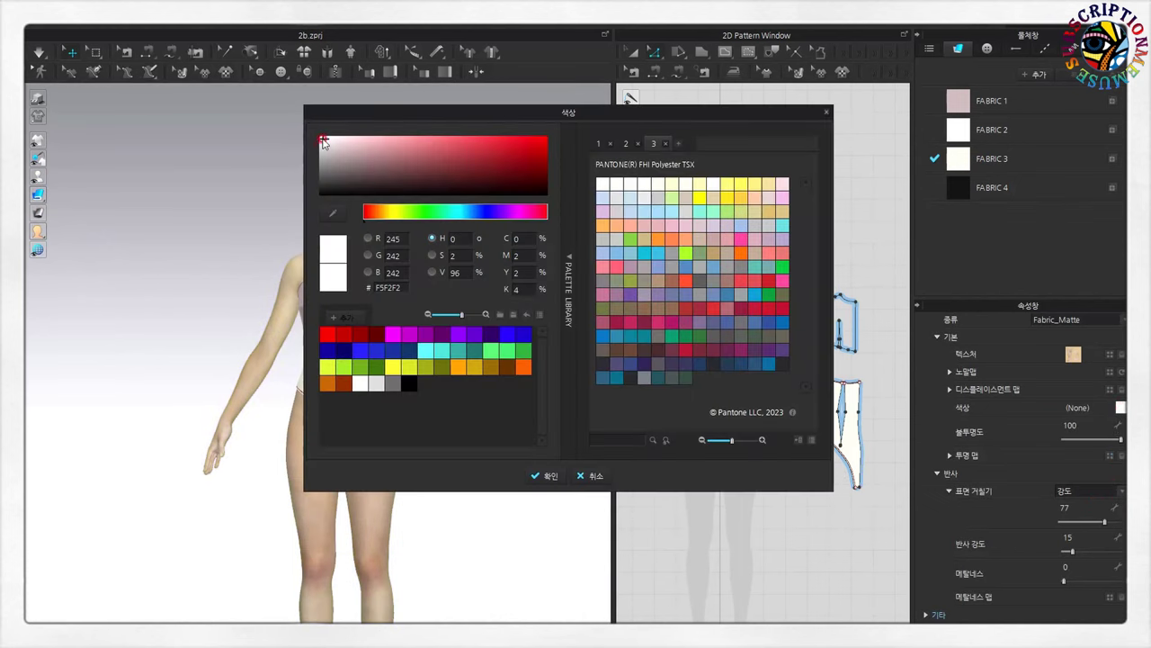
{"action": "left_click", "coordinate": [546, 476]}
{"action": "left_click", "coordinate": [531, 508]}
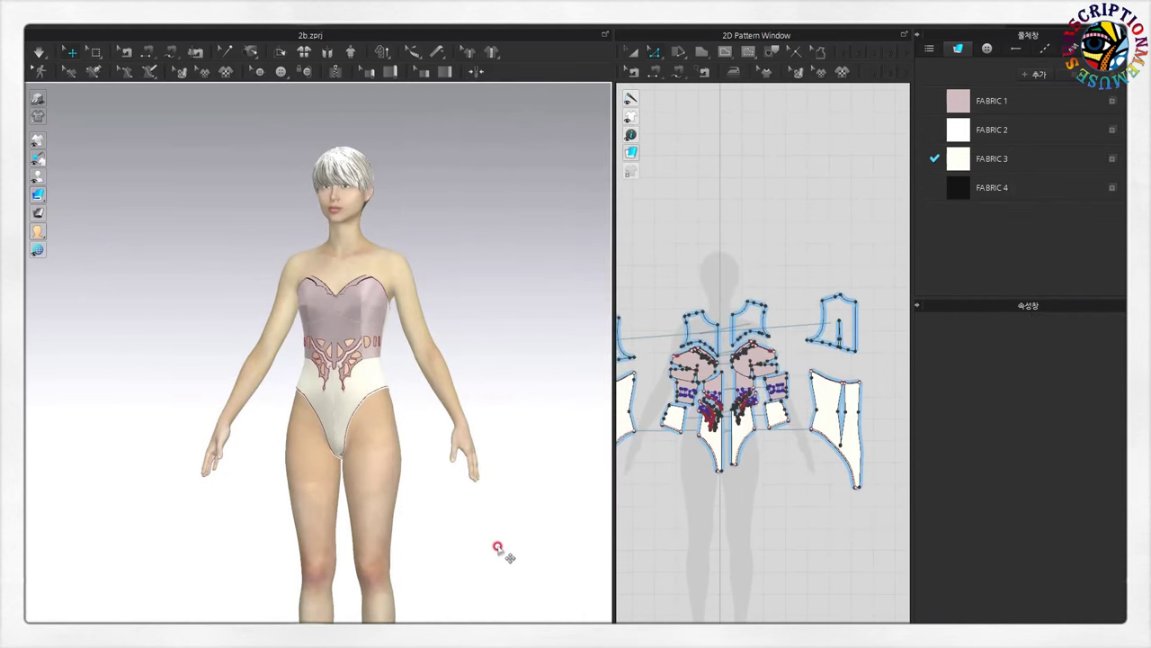
{"action": "left_click_drag", "start_coordinate": [37, 213], "coordinate": [55, 213]}
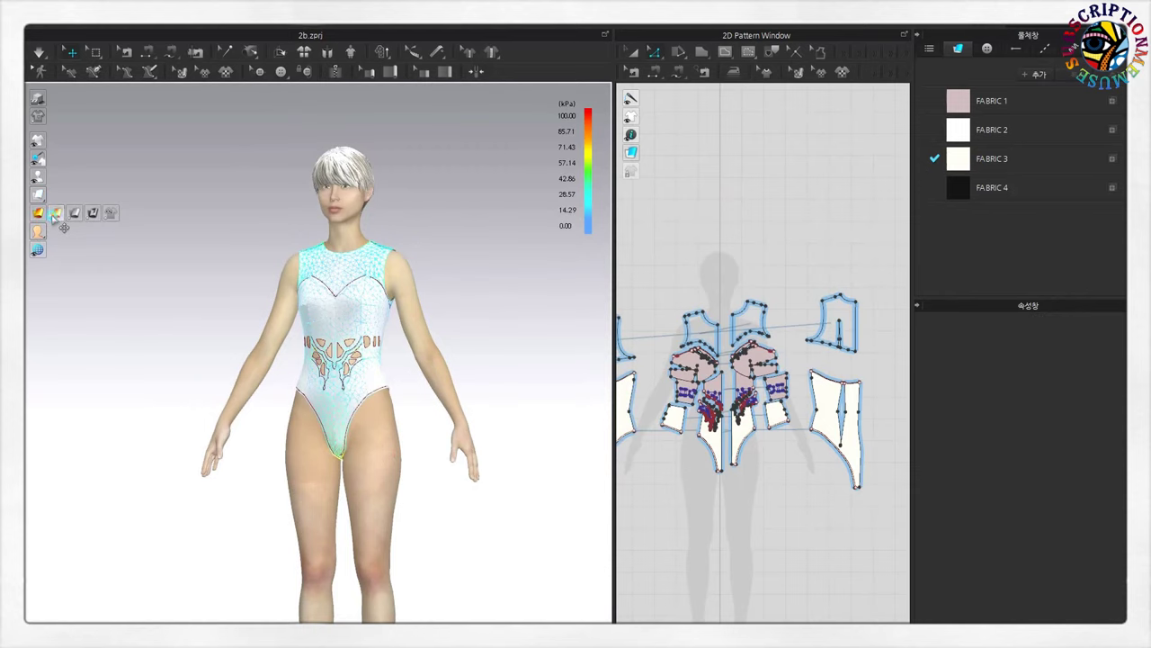
{"action": "left_click", "coordinate": [56, 216]}
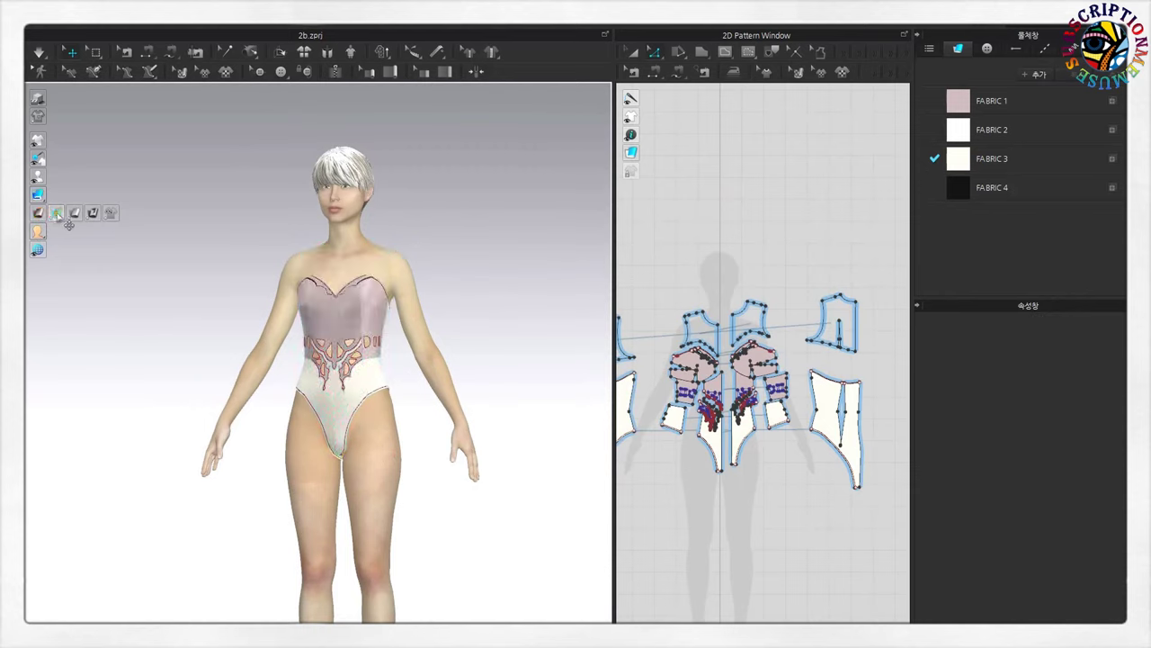
{"action": "left_click", "coordinate": [55, 214]}
{"action": "left_click", "coordinate": [74, 214]}
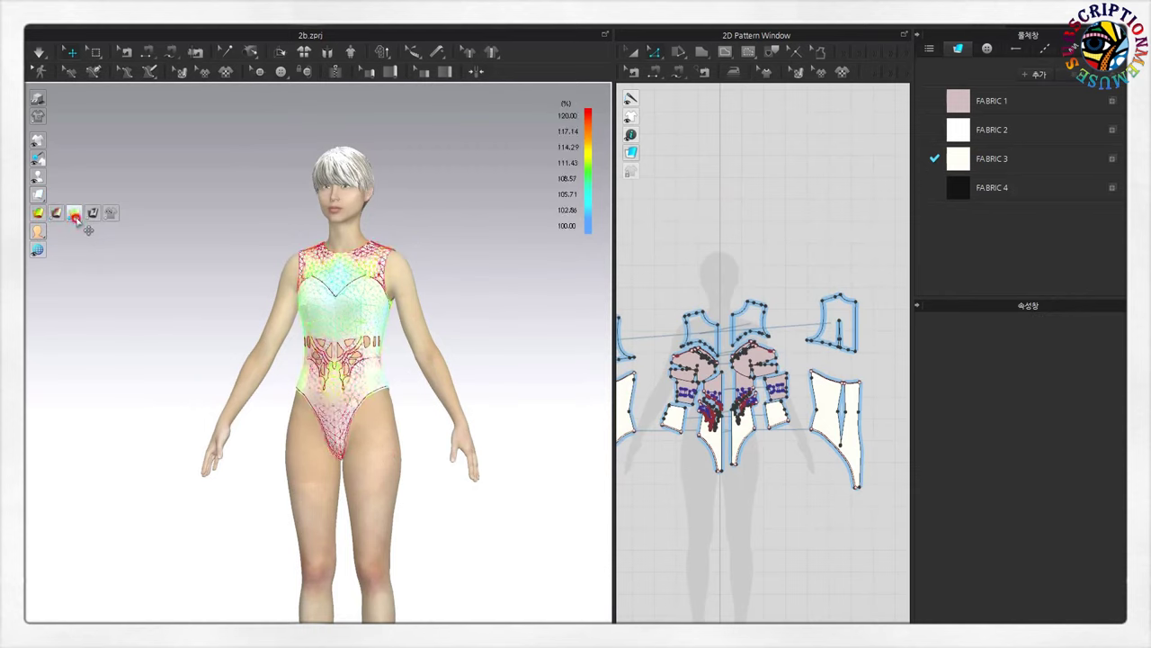
{"action": "left_click", "coordinate": [93, 214]}
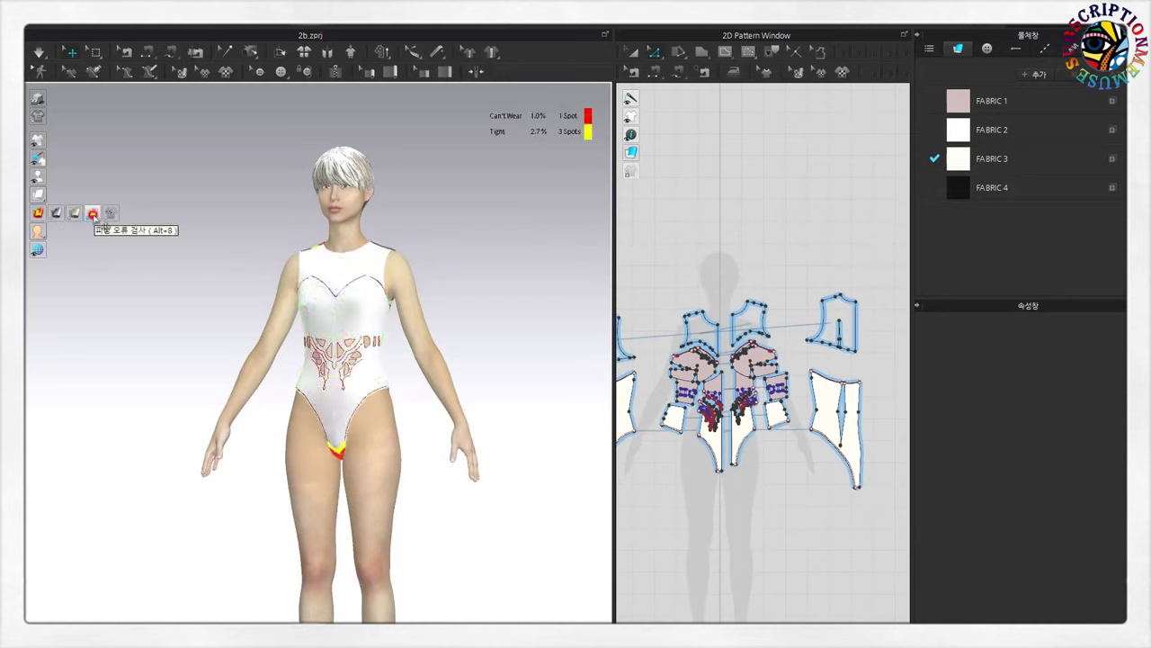
{"action": "left_click", "coordinate": [110, 214]}
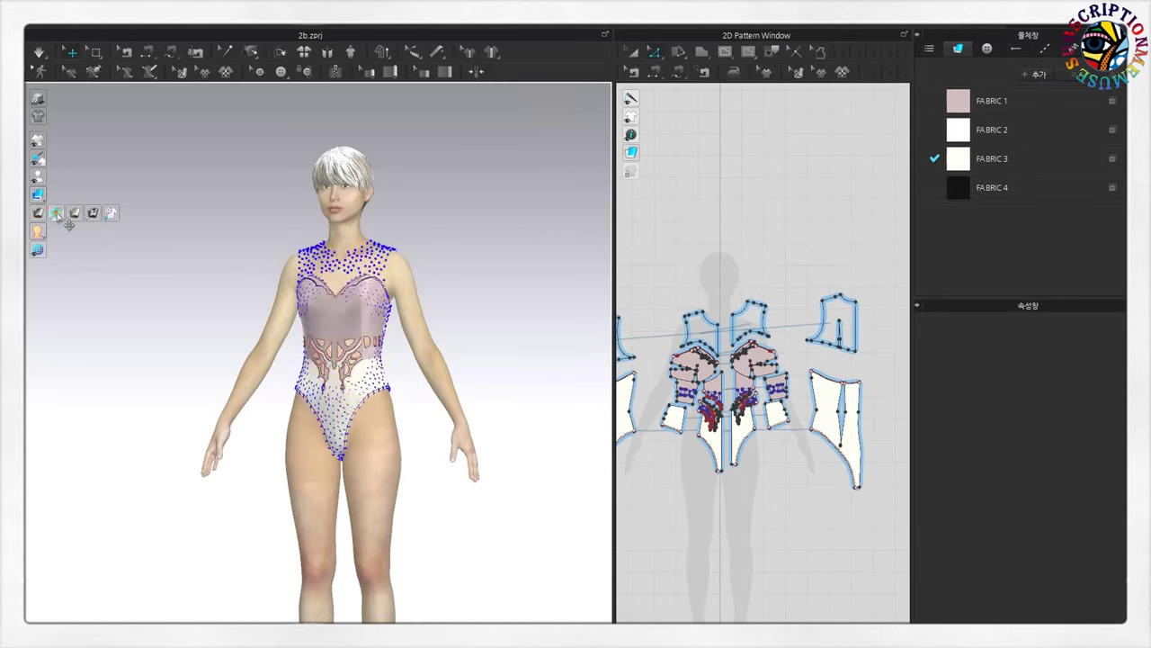
{"action": "left_click", "coordinate": [56, 216]}
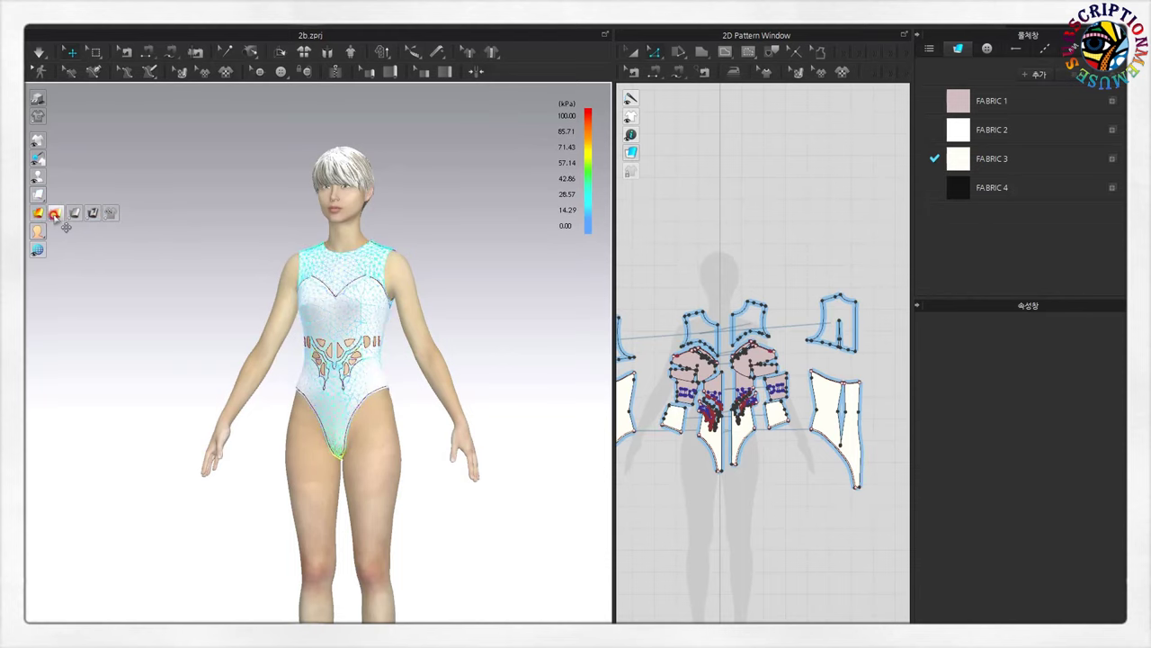
{"action": "left_click", "coordinate": [80, 194]}
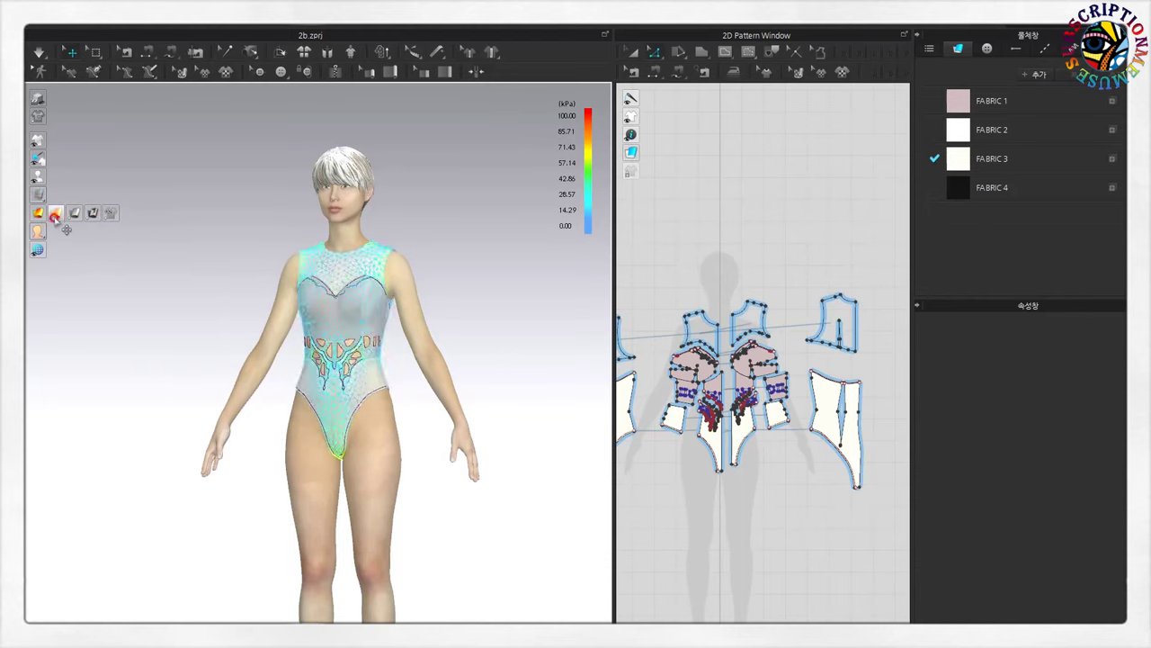
{"action": "left_click", "coordinate": [54, 214]}
{"action": "scroll", "coordinate": [368, 440], "scroll_direction": "up", "scroll_amount": 3}
{"action": "mouse_move", "coordinate": [368, 439]}
{"action": "right_mouse_down"}
{"action": "mouse_move", "coordinate": [236, 441]}
{"action": "mouse_move", "coordinate": [246, 455]}
{"action": "mouse_move", "coordinate": [504, 455]}
{"action": "mouse_move", "coordinate": [180, 462]}
{"action": "right_mouse_up"}
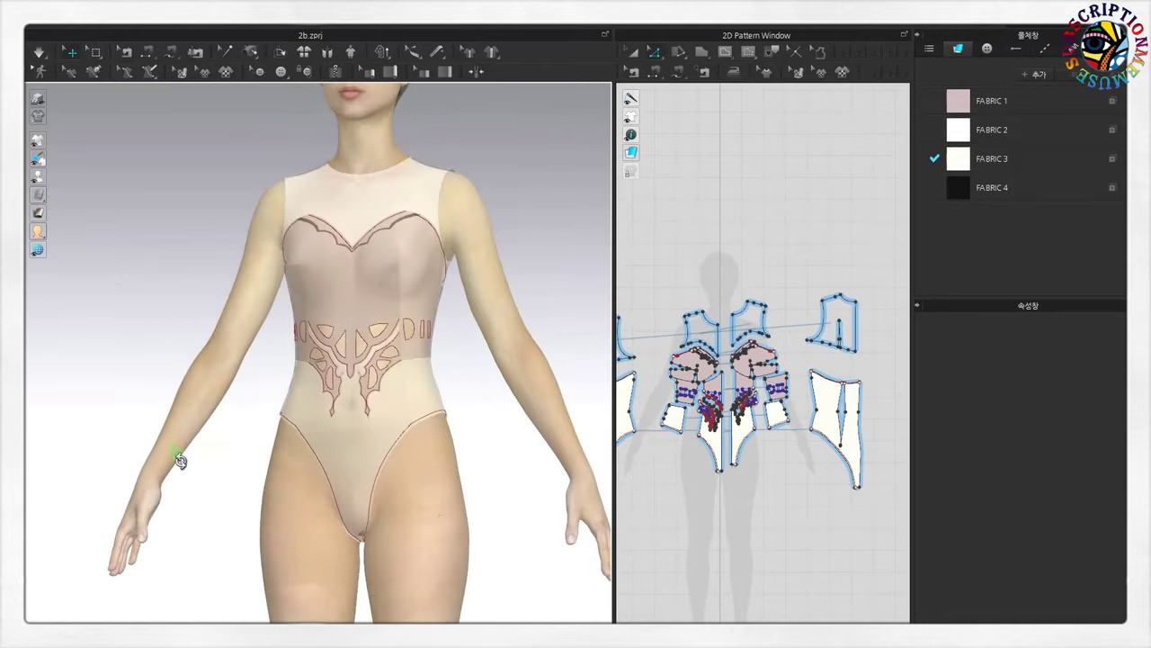
{"action": "scroll", "coordinate": [470, 535], "scroll_direction": "down", "scroll_amount": 2}
{"action": "scroll", "coordinate": [464, 531], "scroll_direction": "down", "scroll_amount": 2}
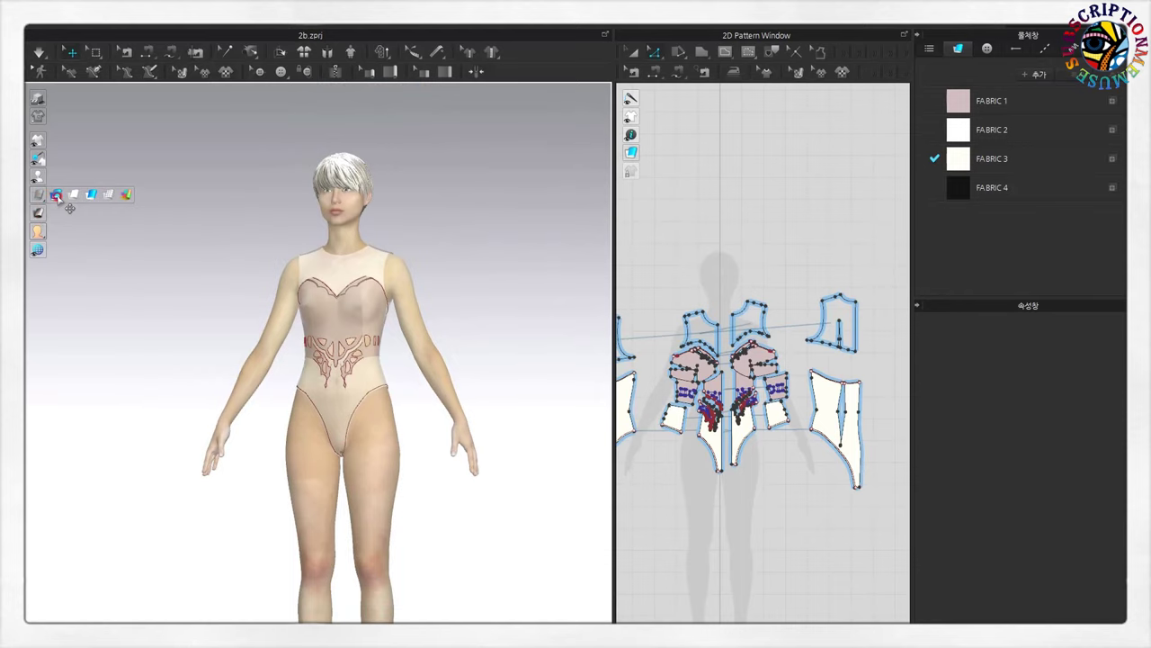
{"action": "left_click", "coordinate": [116, 194]}
{"action": "scroll", "coordinate": [393, 501], "scroll_direction": "down", "scroll_amount": 2}
{"action": "scroll", "coordinate": [393, 501], "scroll_direction": "down", "scroll_amount": 1}
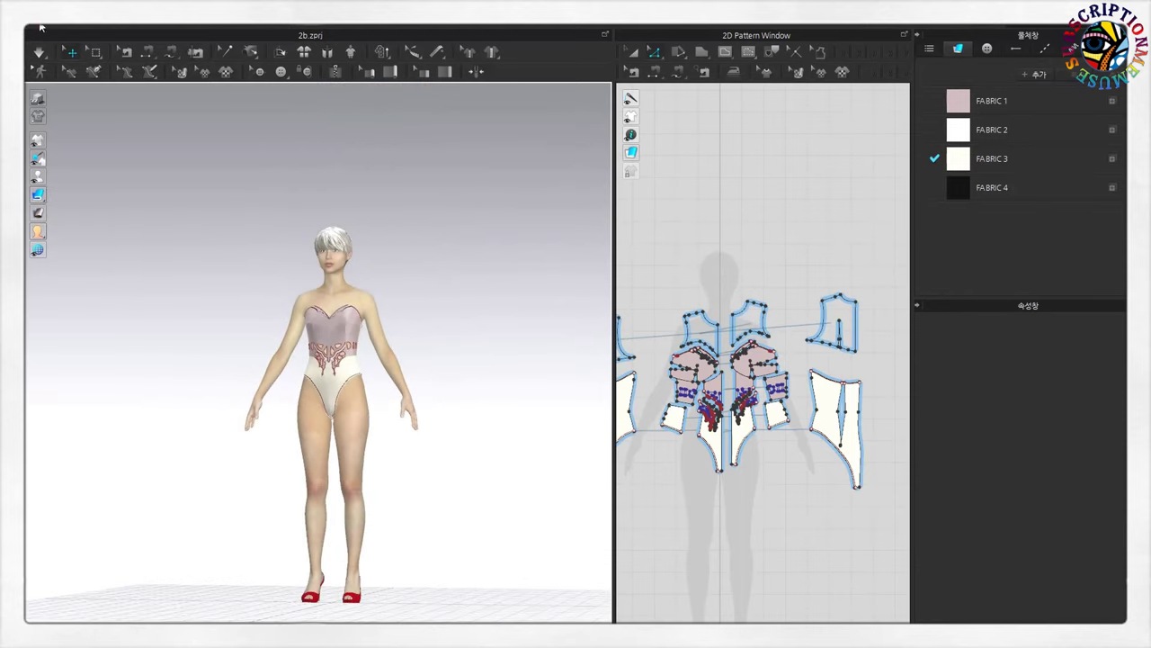
- Save the bodysuit project, then orbit the avatar to inspect the bodysuit's back, front and side
{"action": "left_click", "coordinate": [41, 25]}
{"action": "left_click", "coordinate": [62, 74]}
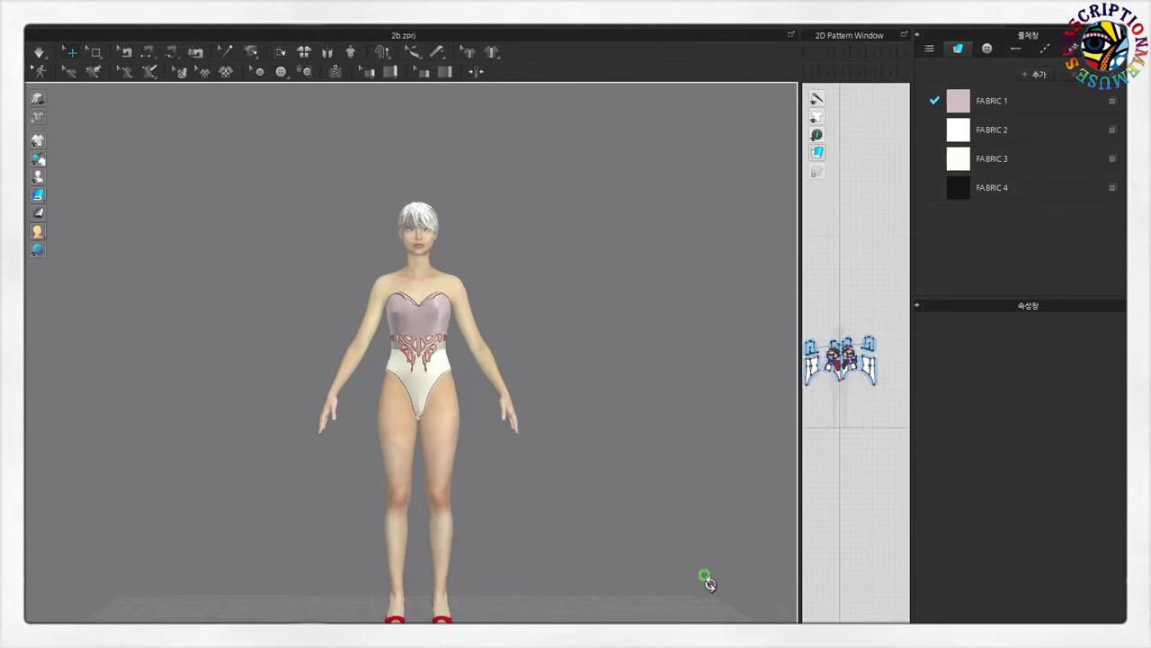
{"action": "right_click_drag", "start_coordinate": [704, 578], "coordinate": [412, 576]}
{"action": "key", "text": "q"}
{"action": "left_click", "coordinate": [436, 315]}
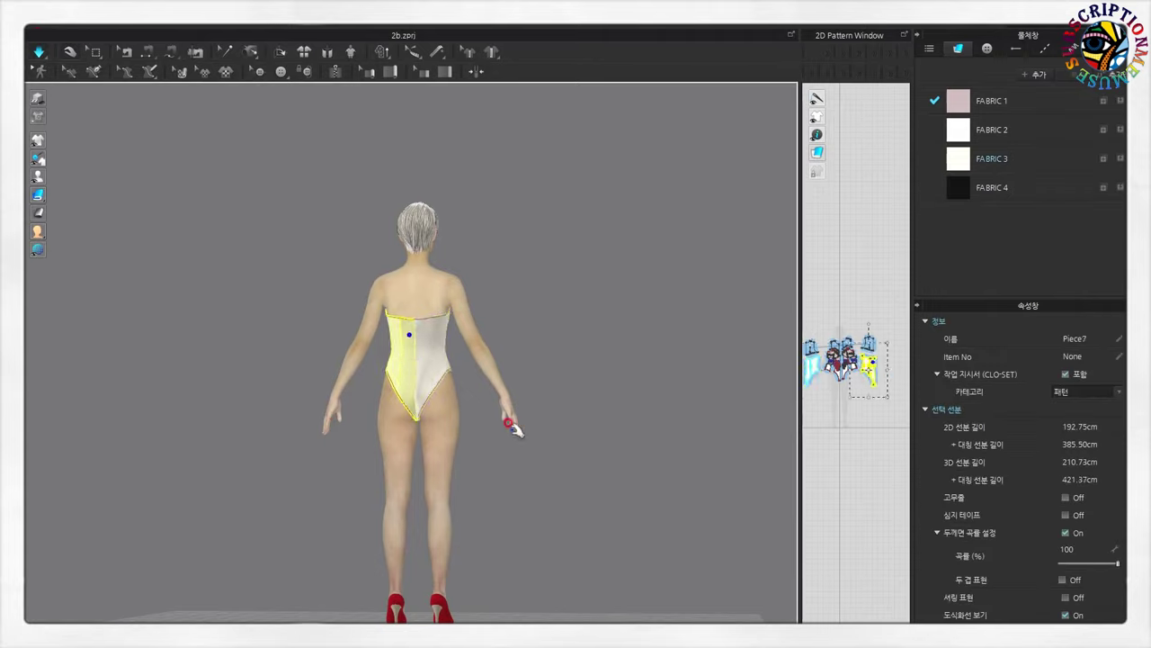
{"action": "left_click", "coordinate": [589, 465]}
{"action": "right_click_drag", "start_coordinate": [676, 534], "coordinate": [393, 537]}
{"action": "scroll", "coordinate": [614, 570], "scroll_direction": "up", "scroll_amount": 1}
{"action": "scroll", "coordinate": [612, 558], "scroll_direction": "up", "scroll_amount": 1}
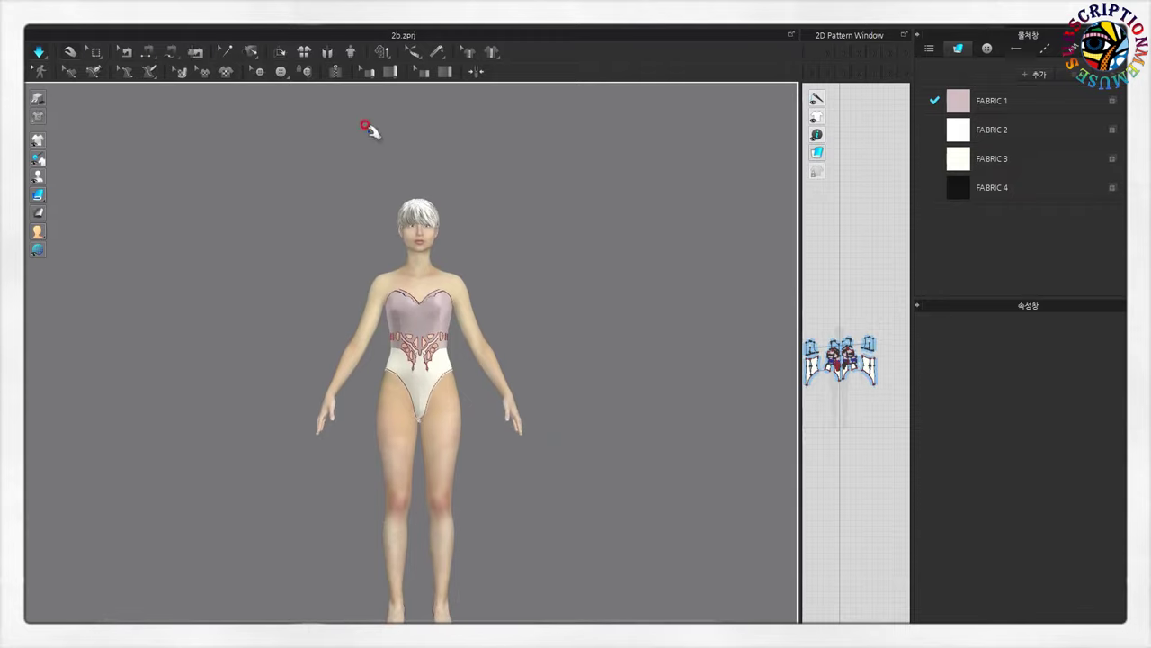
{"action": "mouse_move", "coordinate": [601, 477]}
{"action": "right_mouse_down"}
{"action": "mouse_move", "coordinate": [507, 488]}
{"action": "mouse_move", "coordinate": [465, 431]}
{"action": "mouse_move", "coordinate": [589, 465]}
{"action": "mouse_move", "coordinate": [552, 454]}
{"action": "mouse_move", "coordinate": [547, 519]}
{"action": "right_mouse_up"}
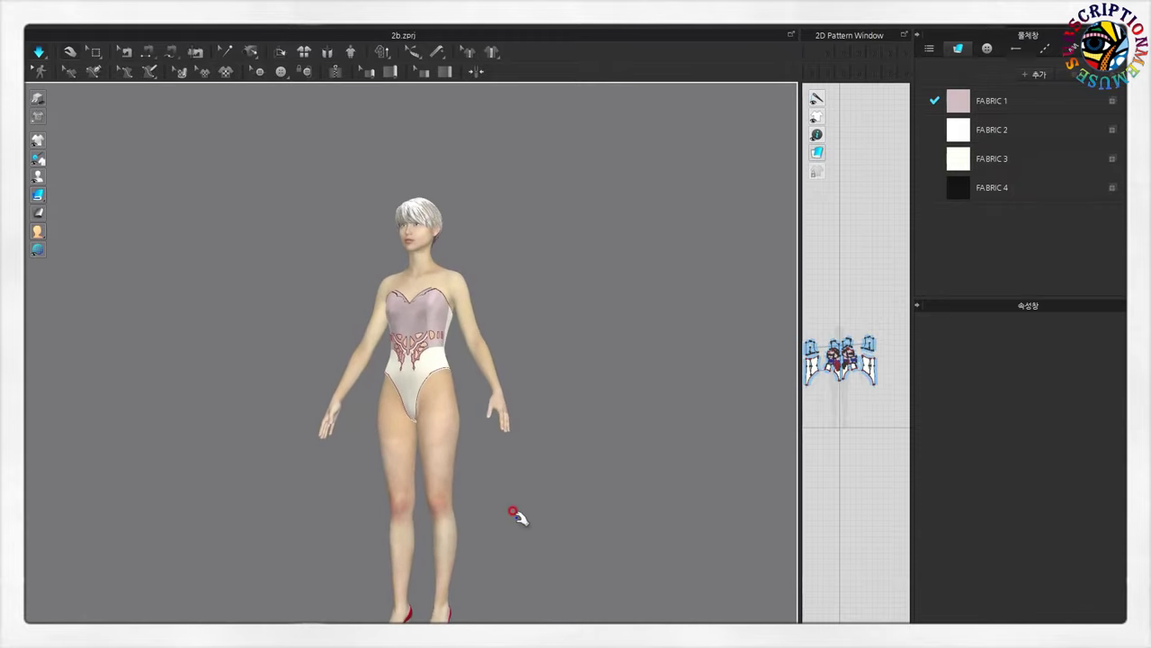
{"action": "left_click", "coordinate": [315, 25]}
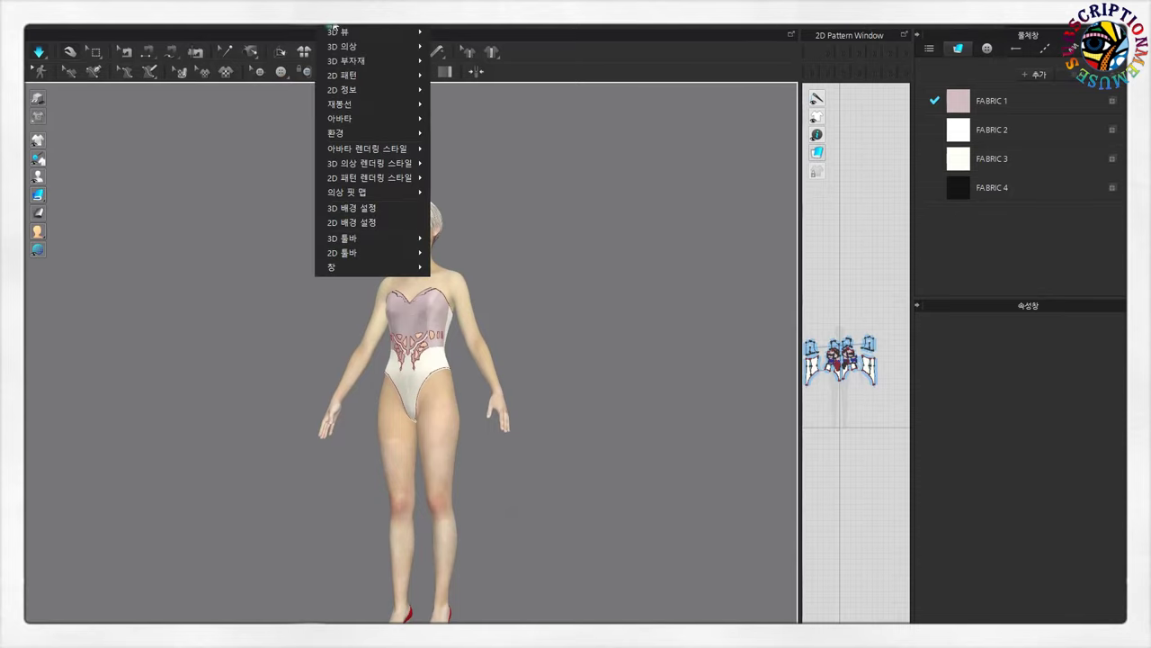
- Set the 3D background to the reference image as a texture
{"action": "left_click", "coordinate": [368, 209]}
{"action": "left_click", "coordinate": [503, 285]}
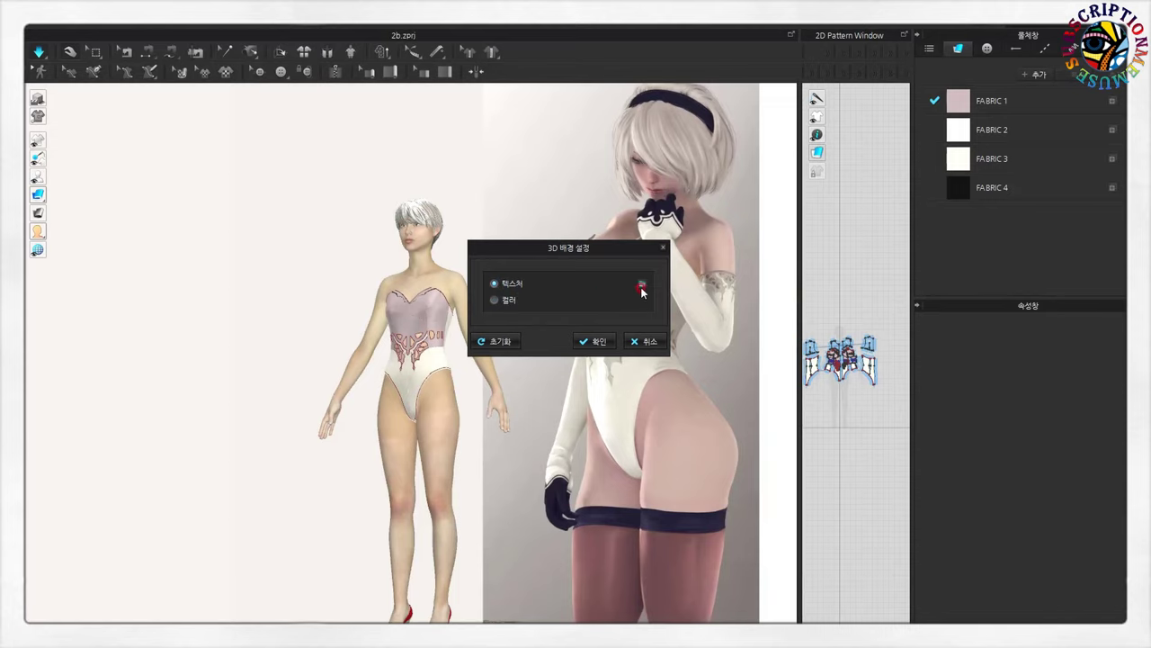
{"action": "left_click", "coordinate": [599, 343]}
- Position the avatar beside the reference image in three-quarter and side-profile views
{"action": "scroll", "coordinate": [538, 453], "scroll_direction": "up", "scroll_amount": 1}
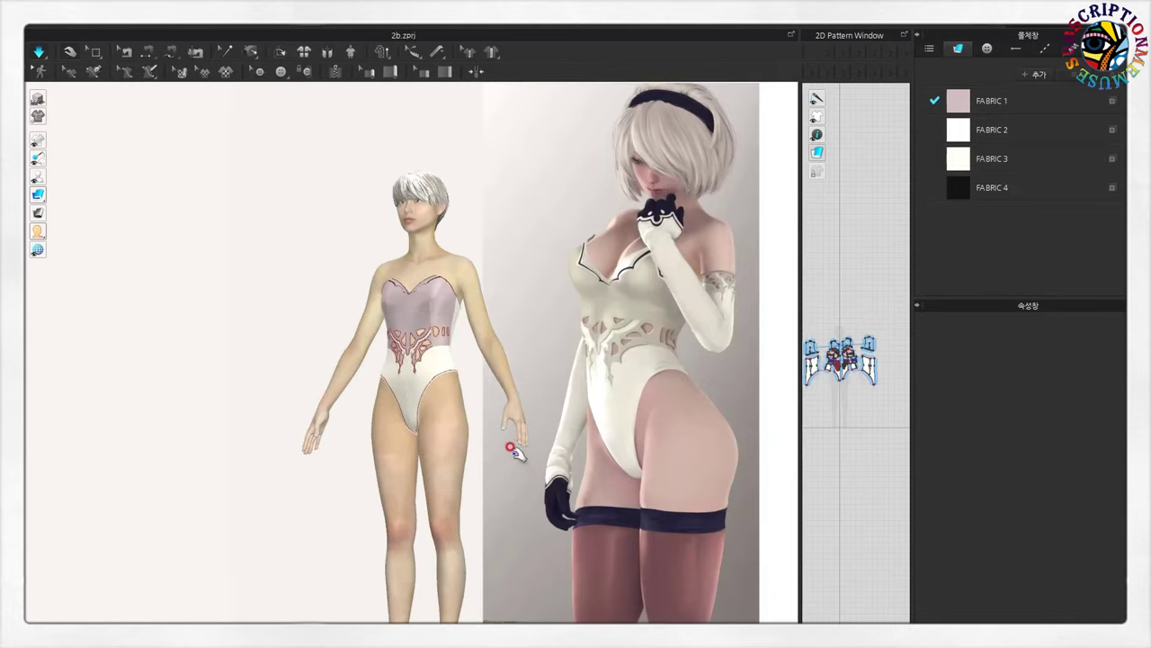
{"action": "right_click_drag", "start_coordinate": [500, 451], "coordinate": [489, 458]}
{"action": "scroll", "coordinate": [483, 465], "scroll_direction": "down", "scroll_amount": 2}
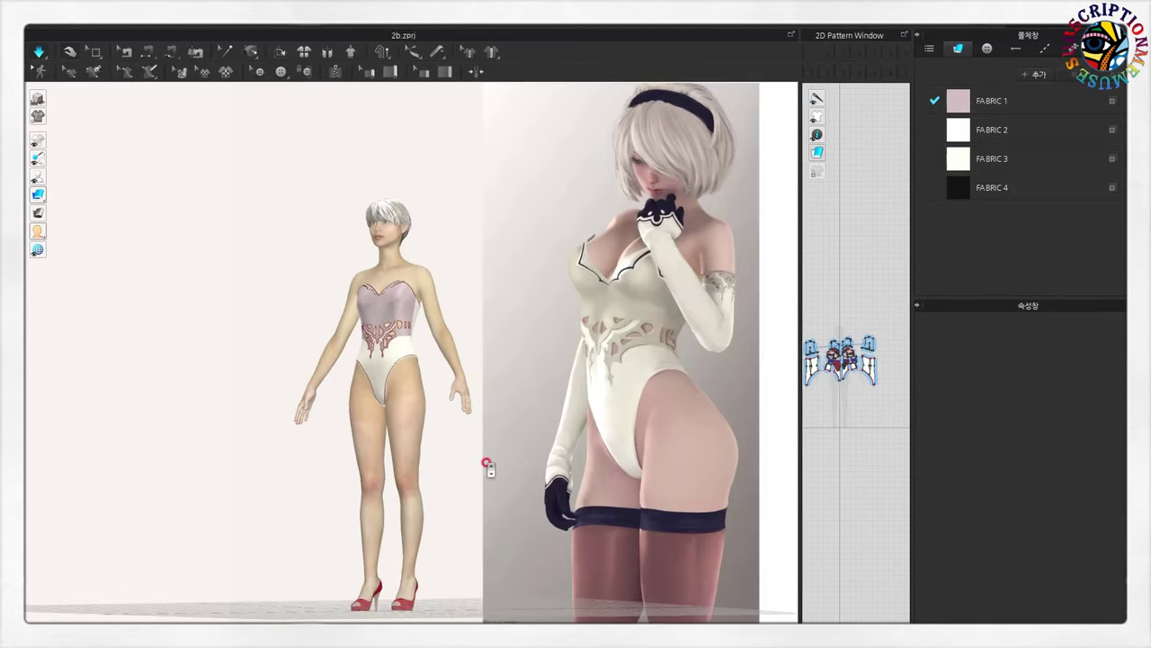
{"action": "scroll", "coordinate": [514, 462], "scroll_direction": "up", "scroll_amount": 1}
{"action": "right_click_drag", "start_coordinate": [478, 453], "coordinate": [465, 473]}
{"action": "scroll", "coordinate": [465, 473], "scroll_direction": "up", "scroll_amount": 1}
{"action": "middle_click_drag", "start_coordinate": [501, 445], "coordinate": [538, 473]}
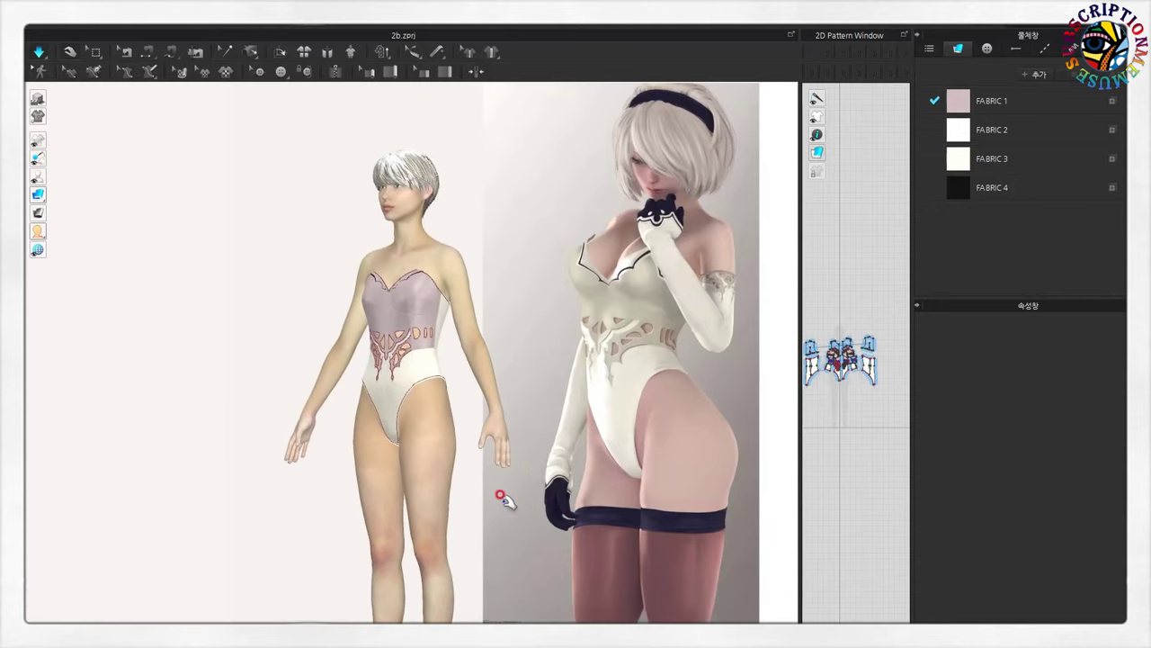
{"action": "scroll", "coordinate": [486, 357], "scroll_direction": "up", "scroll_amount": 2}
{"action": "left_click", "coordinate": [405, 271]}
{"action": "left_click", "coordinate": [527, 308]}
{"action": "mouse_move", "coordinate": [488, 368]}
{"action": "right_mouse_down"}
{"action": "mouse_move", "coordinate": [348, 368]}
{"action": "mouse_move", "coordinate": [478, 367]}
{"action": "mouse_move", "coordinate": [524, 433]}
{"action": "mouse_move", "coordinate": [496, 412]}
{"action": "mouse_move", "coordinate": [577, 354]}
{"action": "right_mouse_up"}
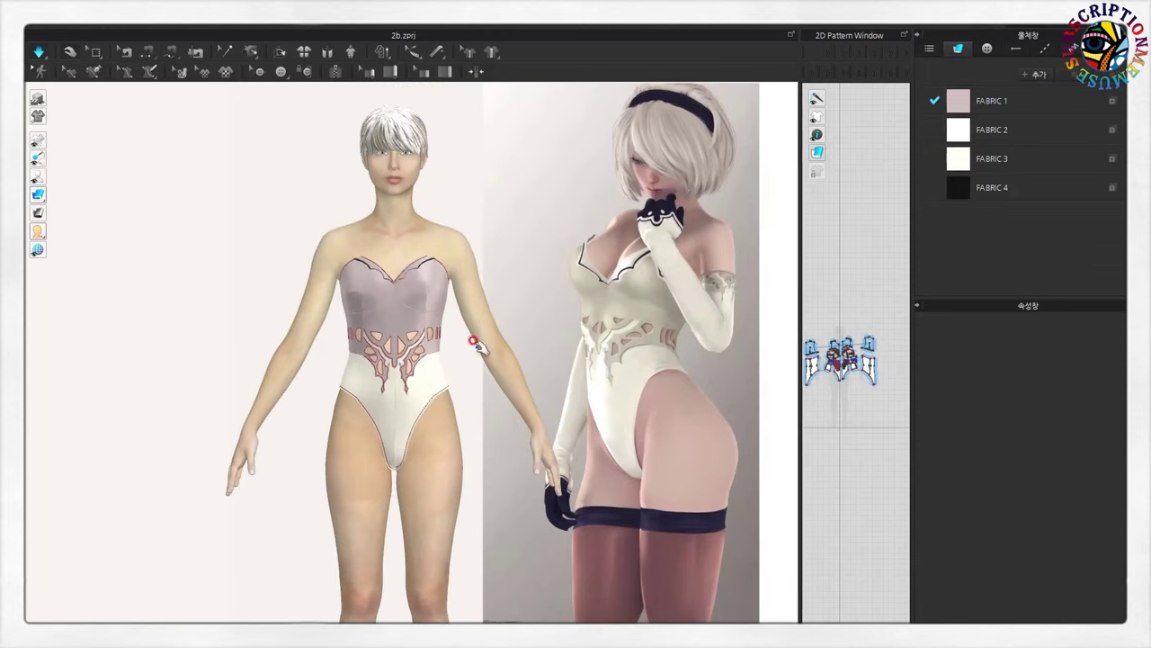
- Eyedrop the reference bodysuit's cream until FABRIC 1's colour reads CFCAB7, then confirm
{"action": "left_click", "coordinate": [399, 293]}
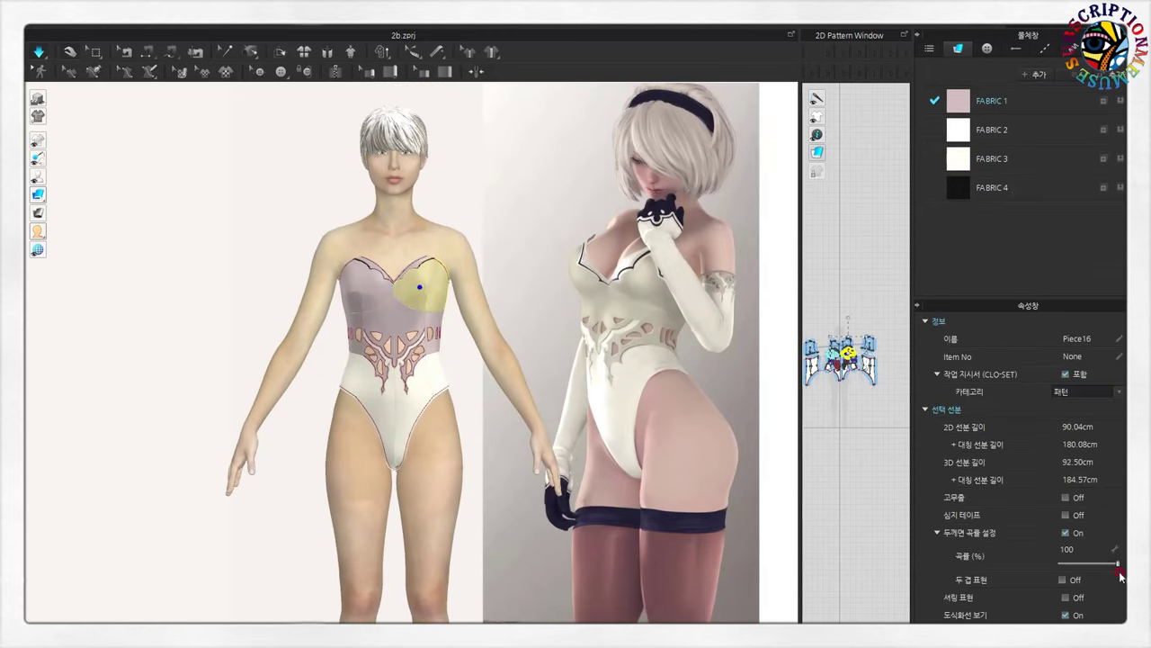
{"action": "left_click", "coordinate": [958, 102]}
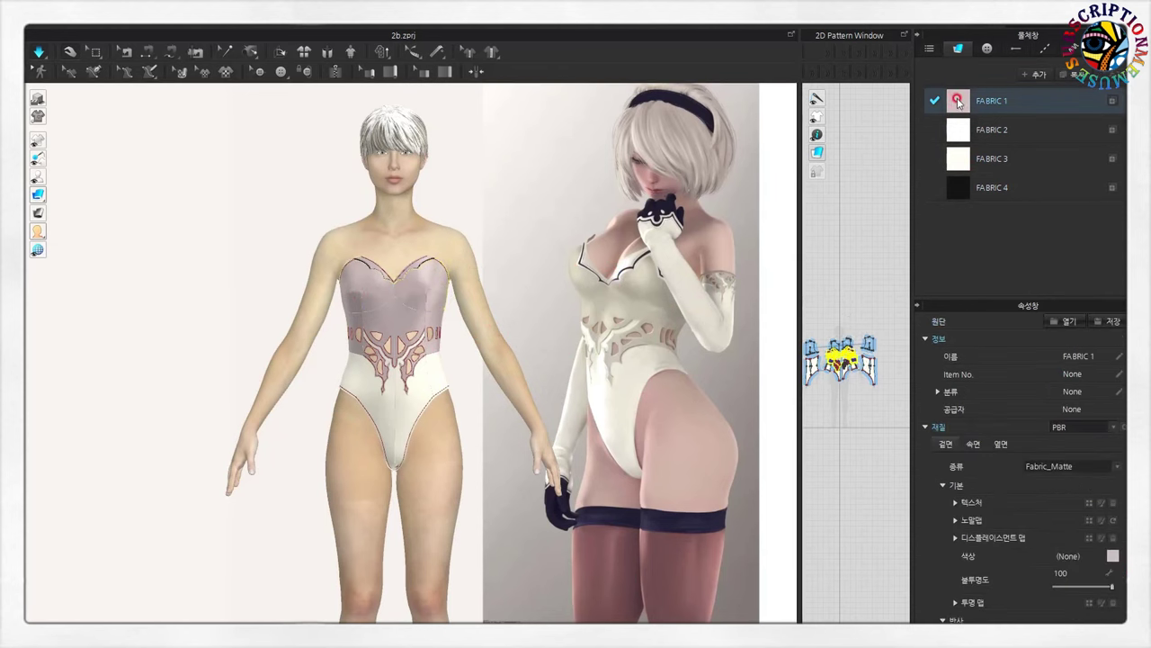
{"action": "left_click", "coordinate": [1115, 558]}
{"action": "mouse_move", "coordinate": [536, 113]}
{"action": "left_mouse_down"}
{"action": "mouse_move", "coordinate": [894, 205]}
{"action": "mouse_move", "coordinate": [336, 224]}
{"action": "mouse_move", "coordinate": [717, 190]}
{"action": "mouse_move", "coordinate": [733, 229]}
{"action": "mouse_move", "coordinate": [770, 240]}
{"action": "left_mouse_up"}
{"action": "left_click", "coordinate": [638, 338]}
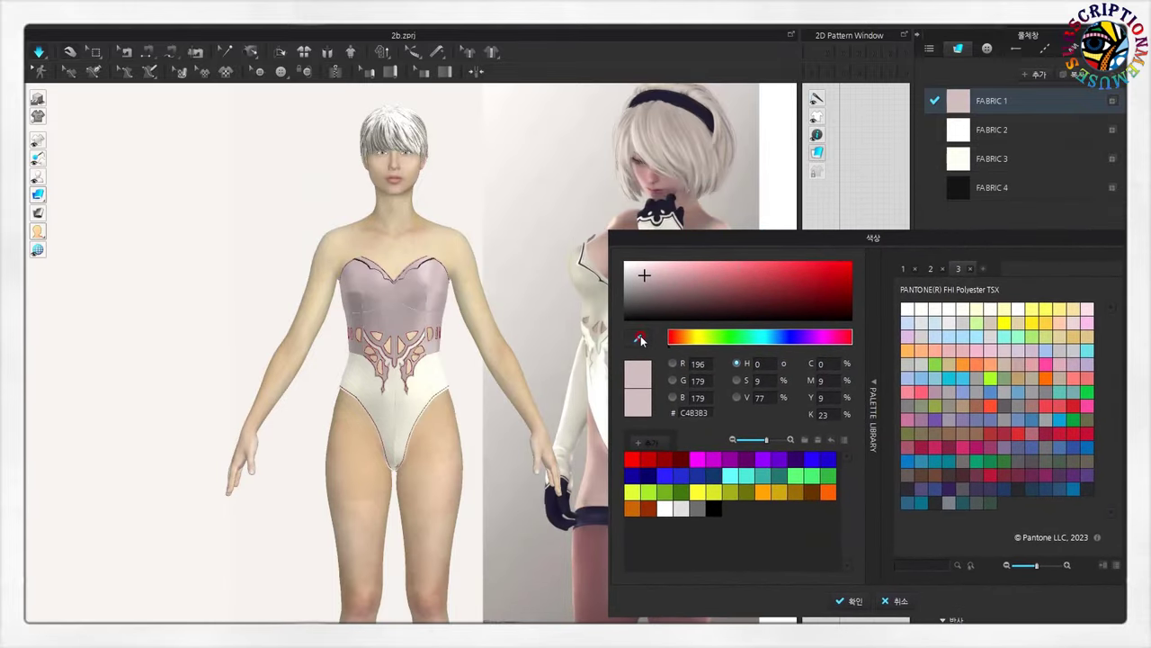
{"action": "left_click", "coordinate": [586, 263]}
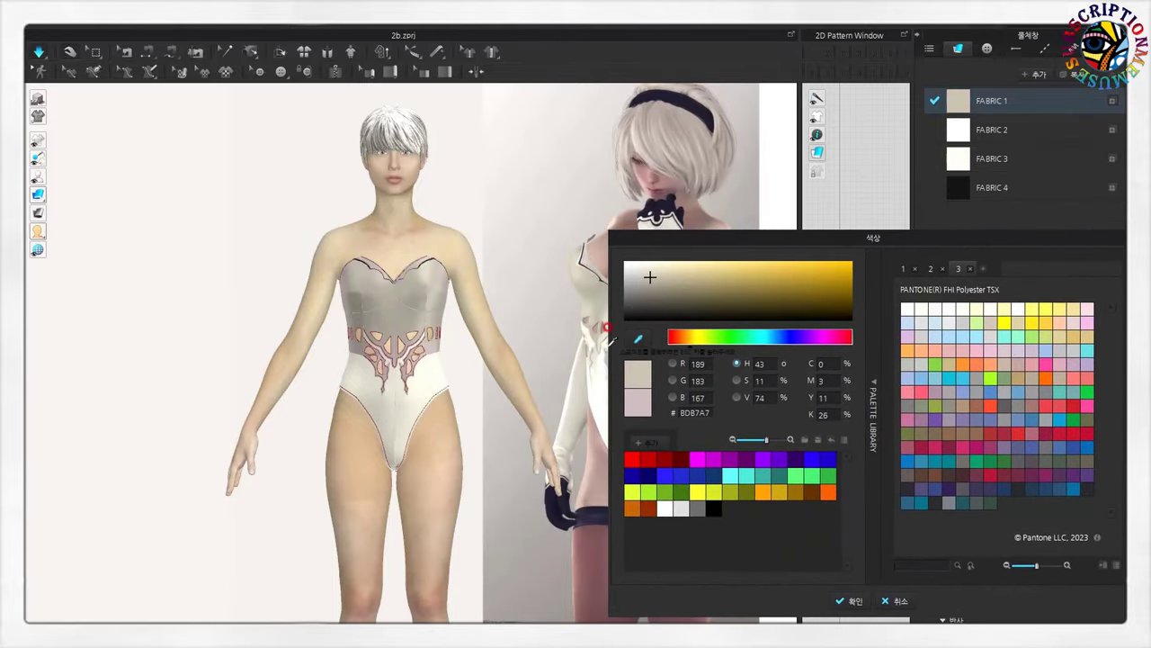
{"action": "left_click", "coordinate": [592, 268]}
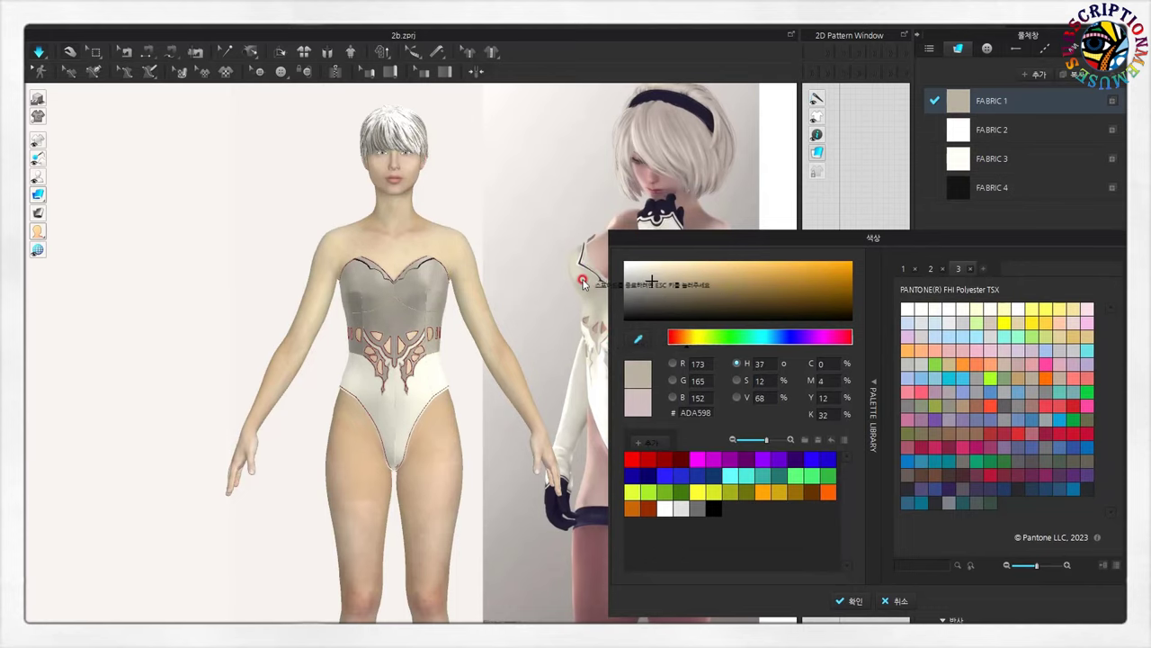
{"action": "left_click", "coordinate": [582, 265]}
{"action": "left_click", "coordinate": [573, 277]}
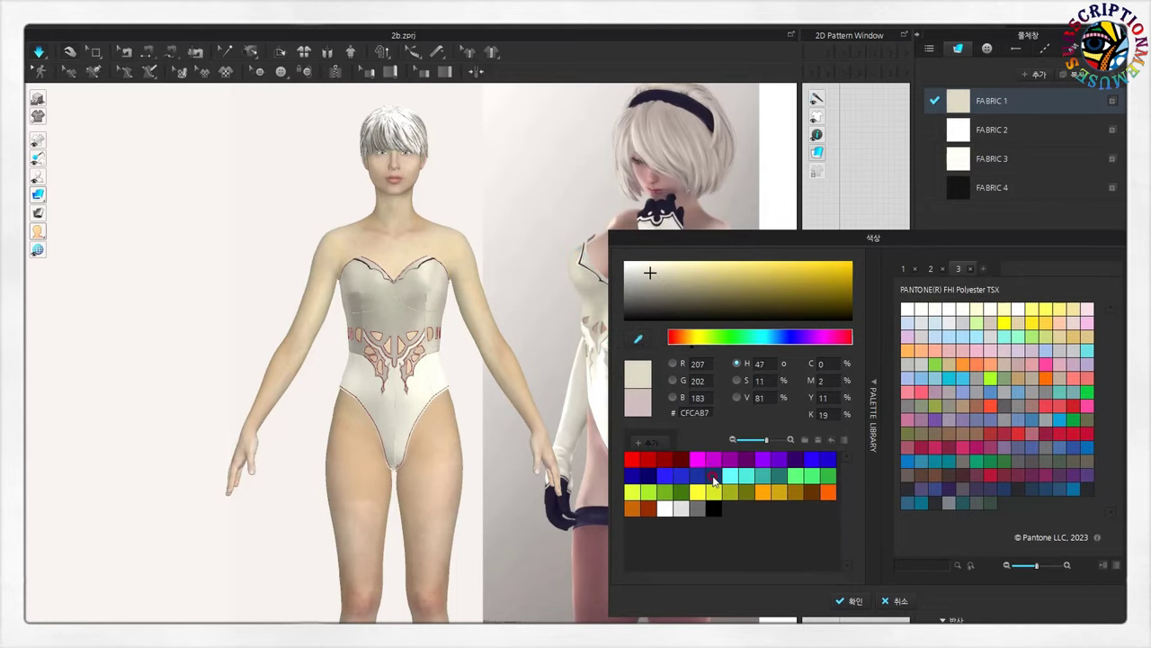
{"action": "left_click", "coordinate": [855, 601]}
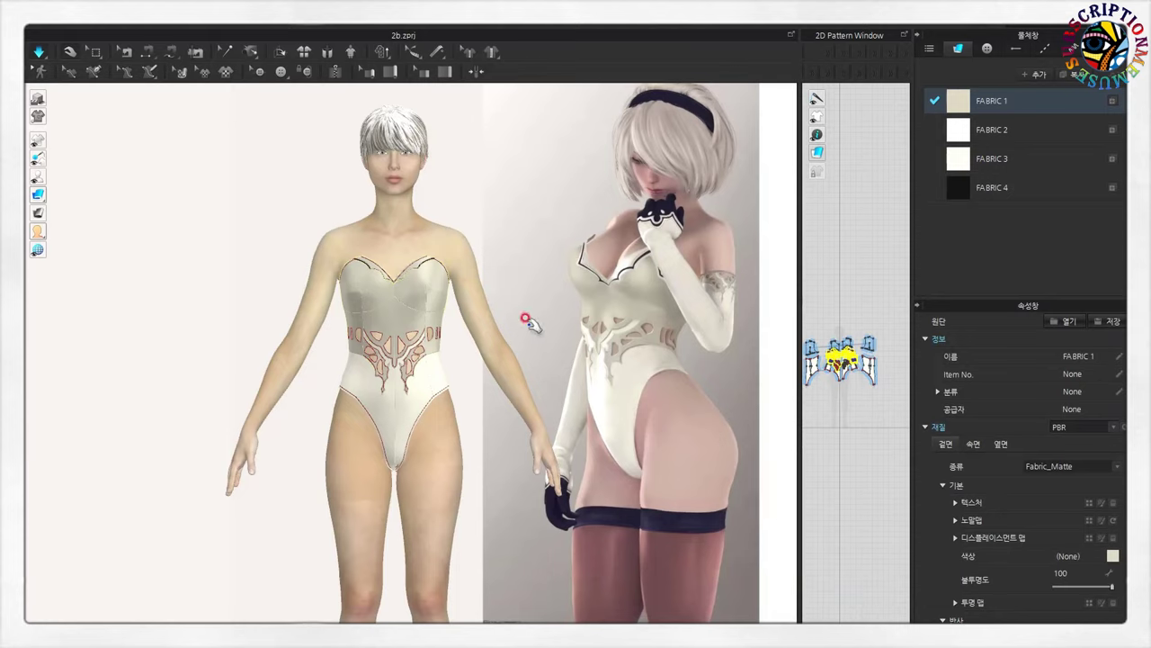
{"action": "right_click_drag", "start_coordinate": [529, 297], "coordinate": [303, 293]}
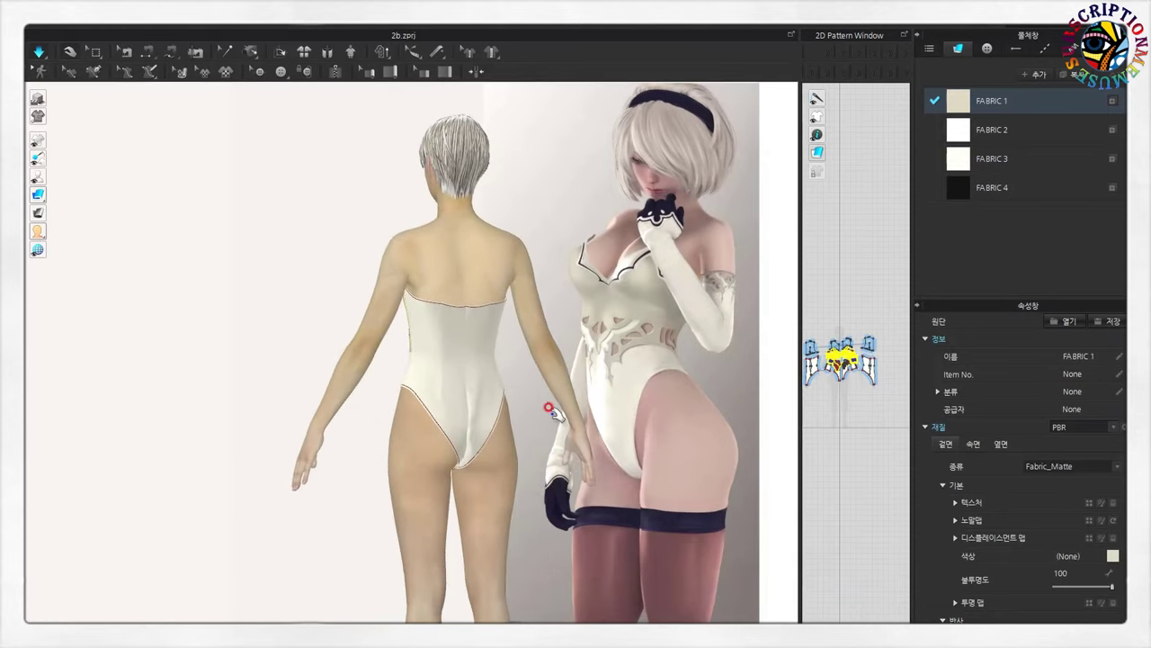
- Widen the 2D pattern window and switch to the Internal Line tool with live measurements
{"action": "scroll", "coordinate": [859, 424], "scroll_direction": "up", "scroll_amount": 2}
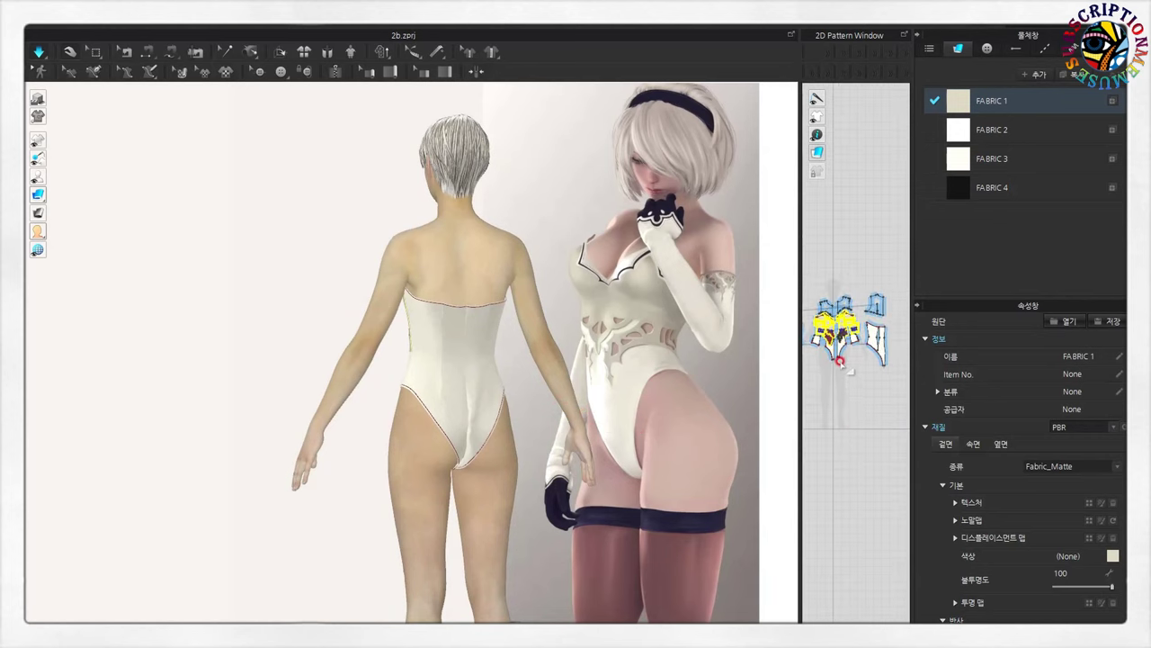
{"action": "left_click_drag", "start_coordinate": [795, 358], "coordinate": [599, 360]}
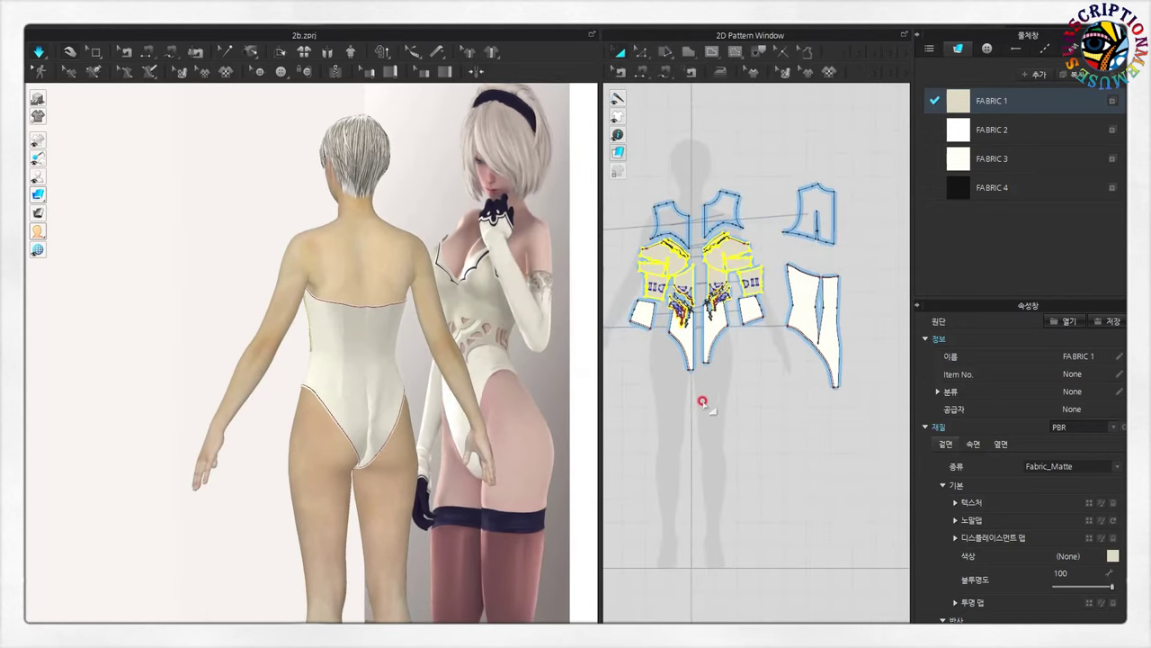
{"action": "scroll", "coordinate": [765, 404], "scroll_direction": "up", "scroll_amount": 2}
{"action": "scroll", "coordinate": [822, 313], "scroll_direction": "up", "scroll_amount": 2}
{"action": "scroll", "coordinate": [822, 315], "scroll_direction": "down", "scroll_amount": 2}
{"action": "scroll", "coordinate": [822, 321], "scroll_direction": "up", "scroll_amount": 1}
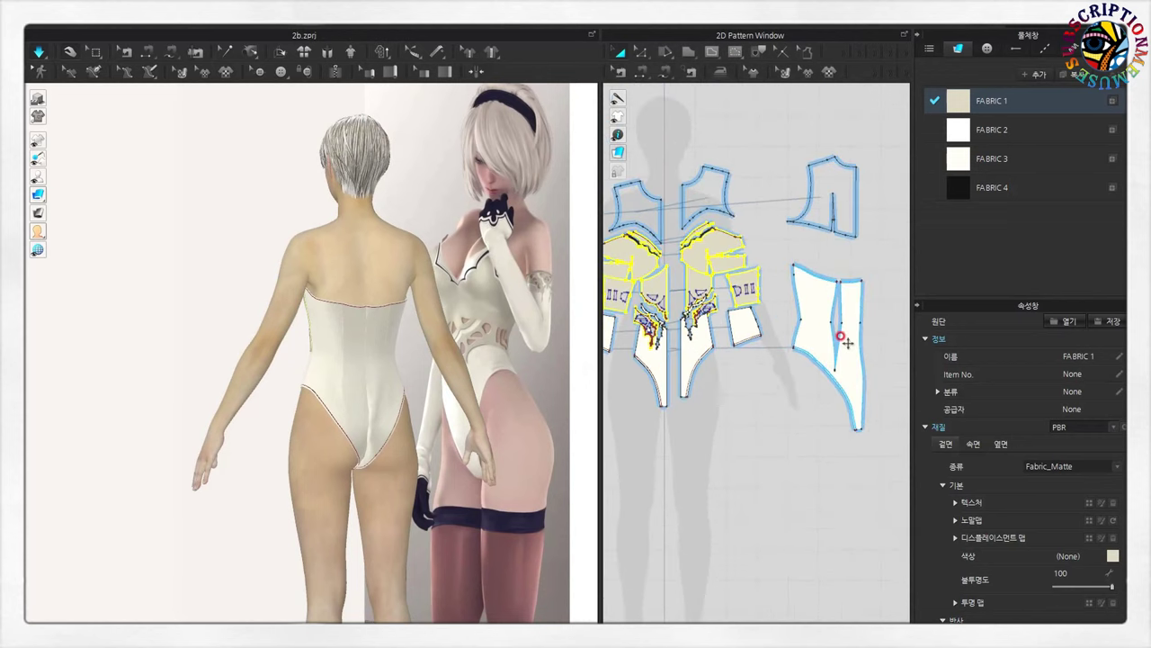
{"action": "scroll", "coordinate": [835, 330], "scroll_direction": "up", "scroll_amount": 1}
{"action": "scroll", "coordinate": [840, 321], "scroll_direction": "up", "scroll_amount": 1}
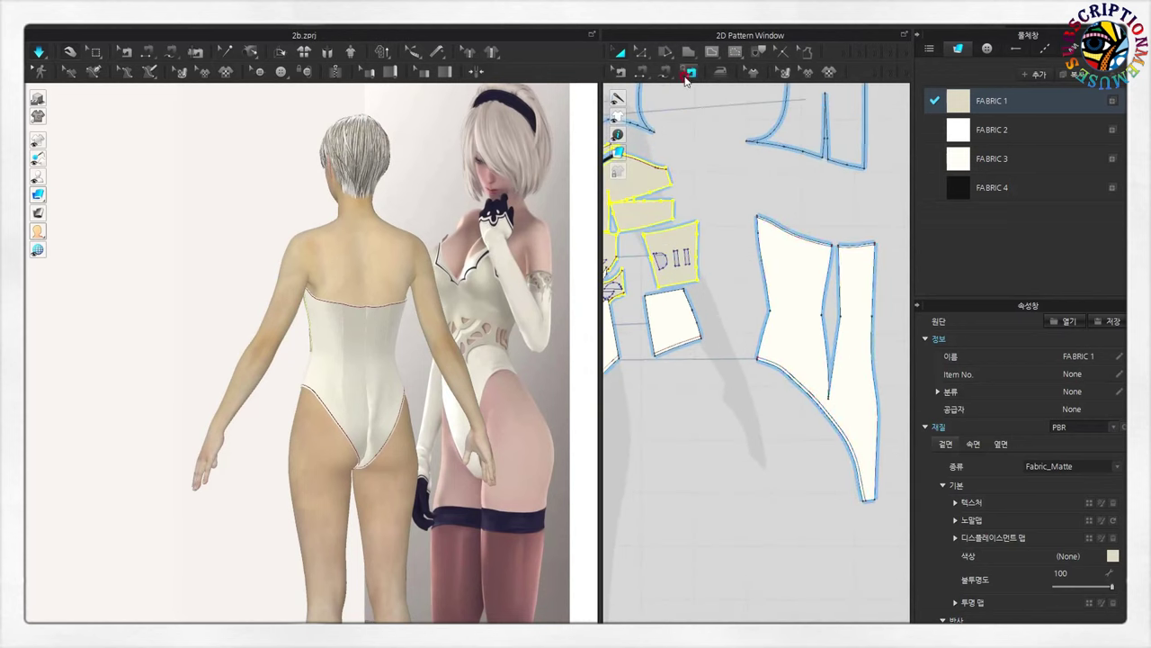
{"action": "left_click", "coordinate": [644, 54]}
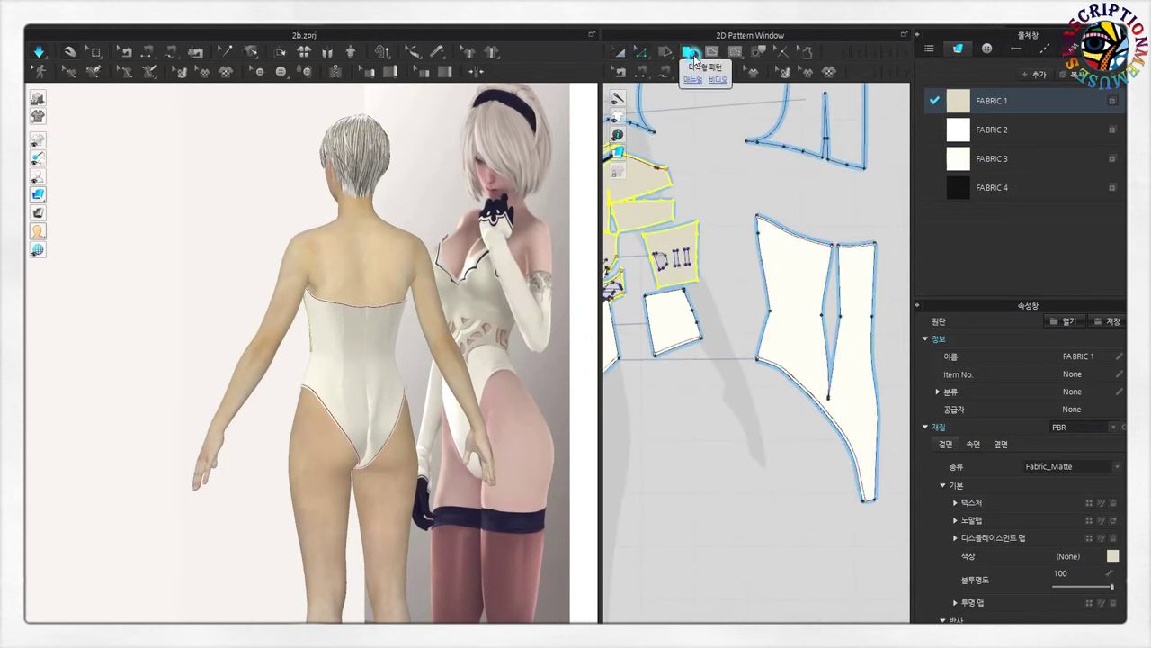
{"action": "left_click", "coordinate": [688, 51]}
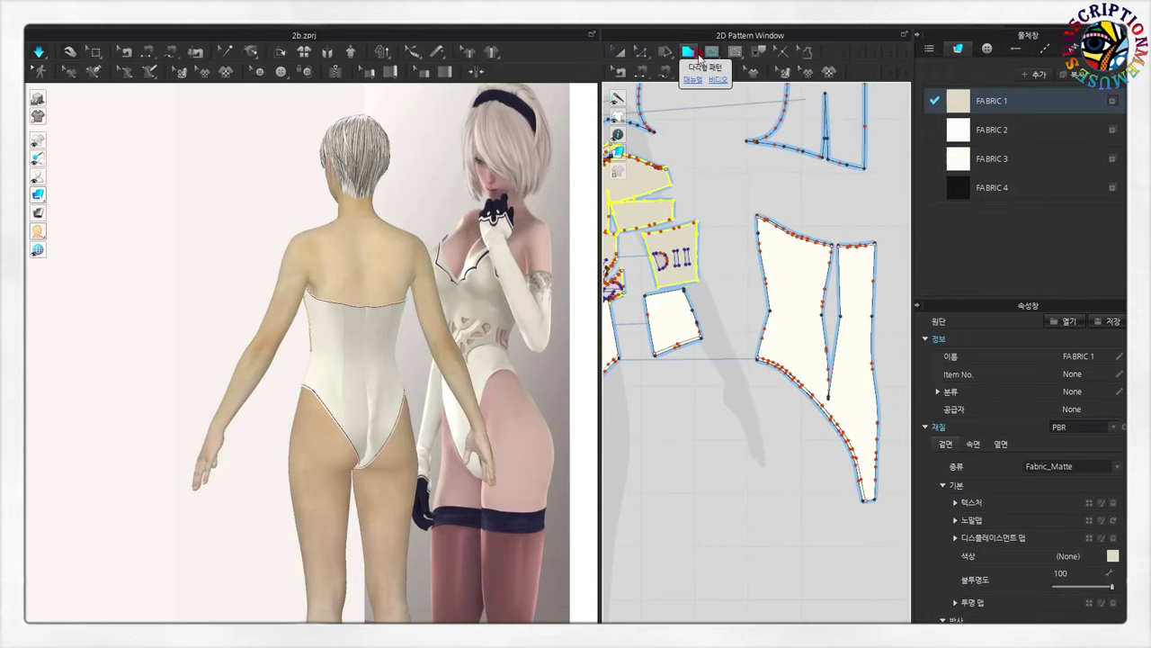
{"action": "left_click", "coordinate": [644, 56]}
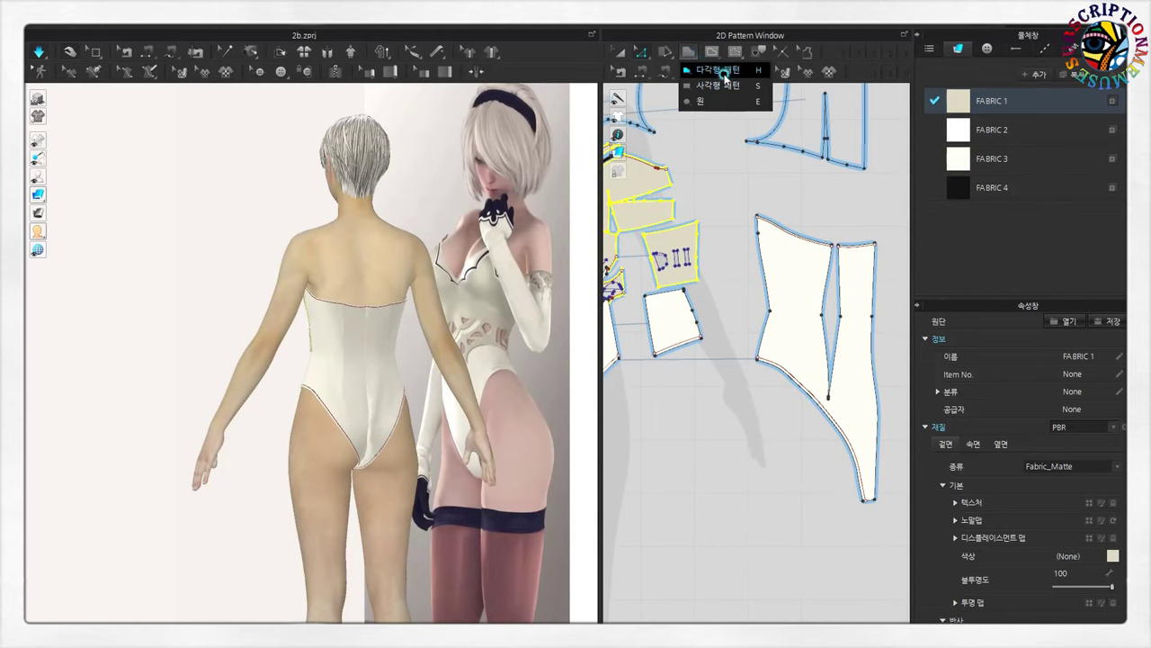
{"action": "left_click", "coordinate": [713, 58]}
{"action": "left_click", "coordinate": [747, 71]}
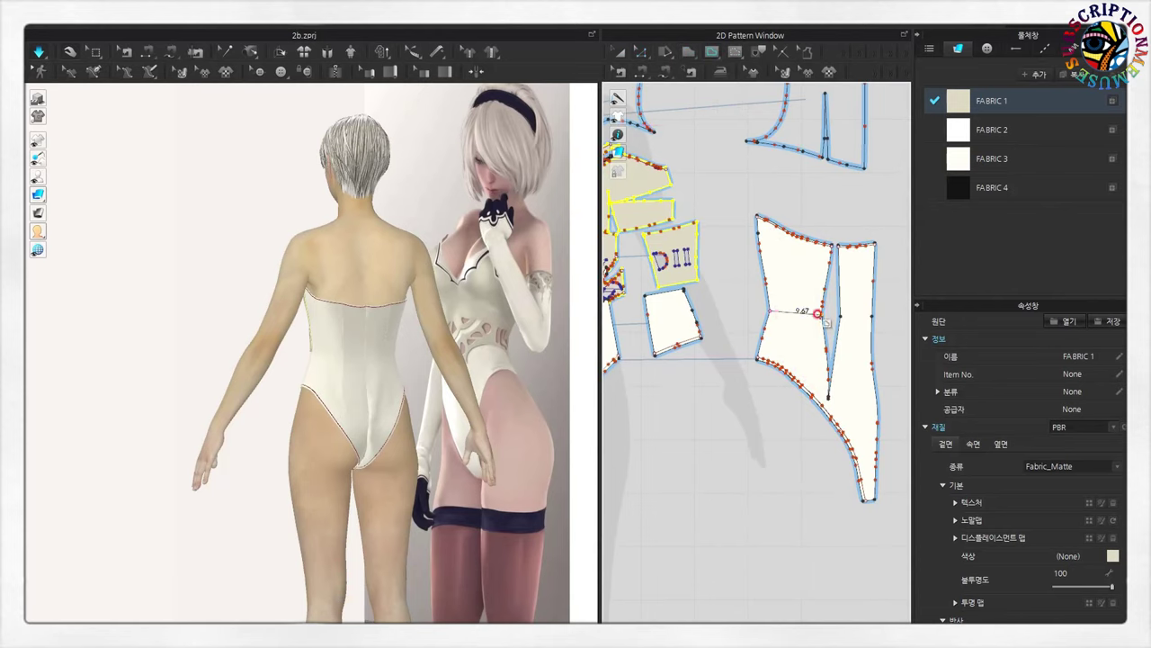
- Draw waist lines across the pieces and Cut & Sew along both lines
{"action": "scroll", "coordinate": [818, 313], "scroll_direction": "up", "scroll_amount": 2}
{"action": "left_click", "coordinate": [746, 306]}
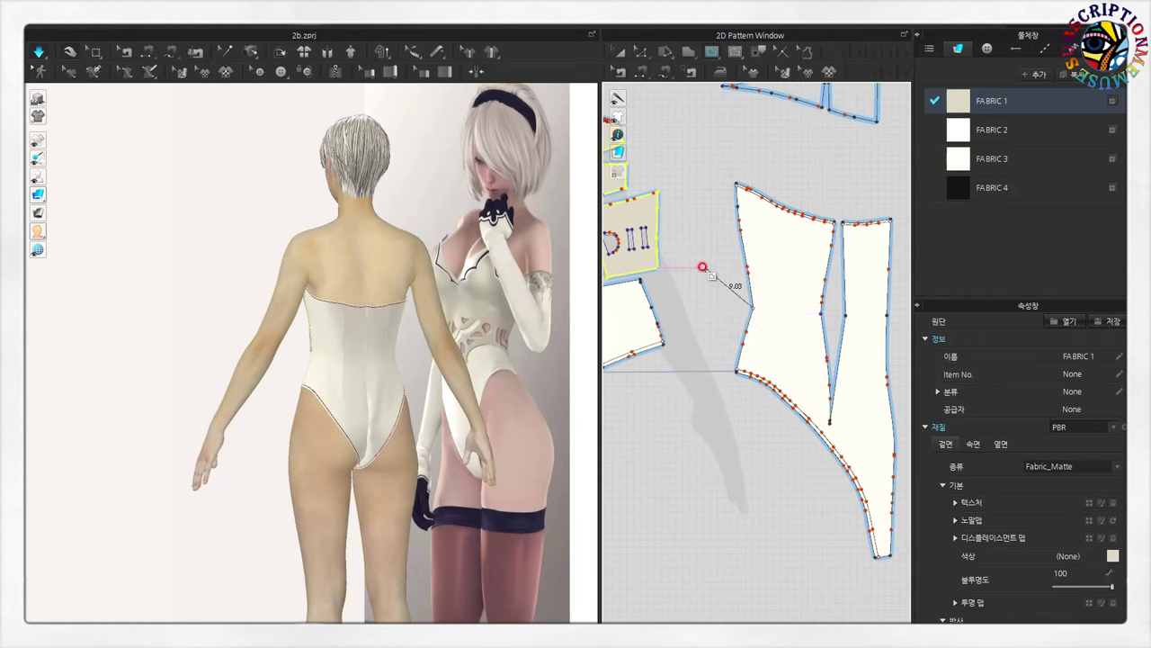
{"action": "scroll", "coordinate": [698, 316], "scroll_direction": "down", "scroll_amount": 1}
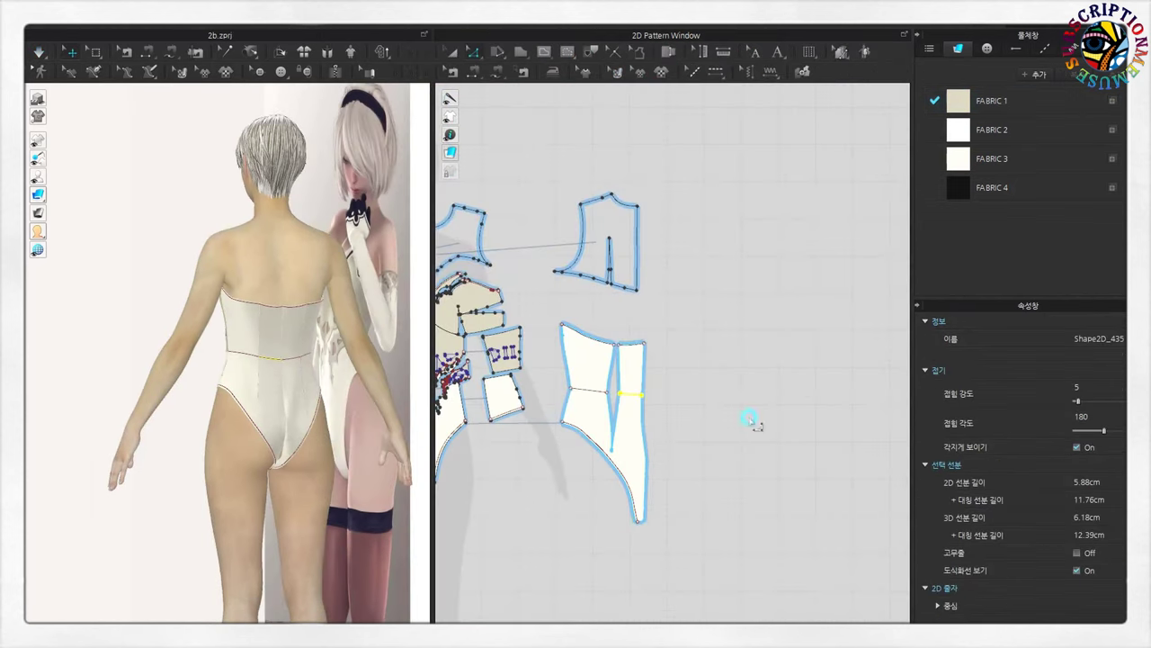
{"action": "scroll", "coordinate": [584, 469], "scroll_direction": "up", "scroll_amount": 2}
{"action": "left_click", "coordinate": [589, 336]}
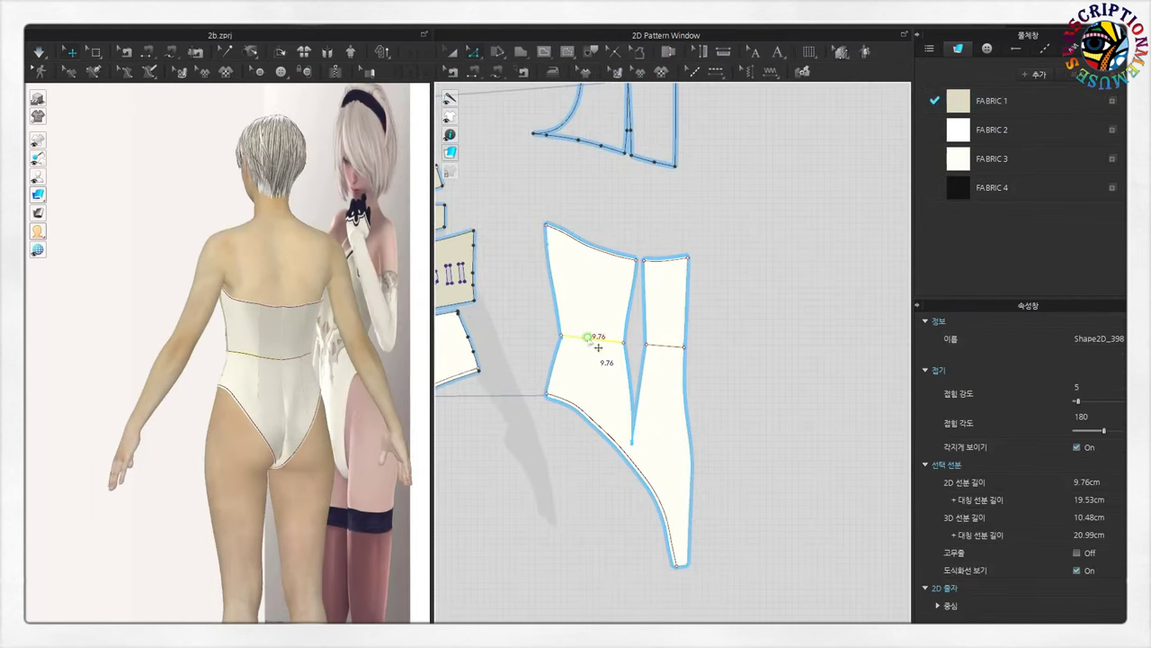
{"action": "right_click", "coordinate": [588, 337]}
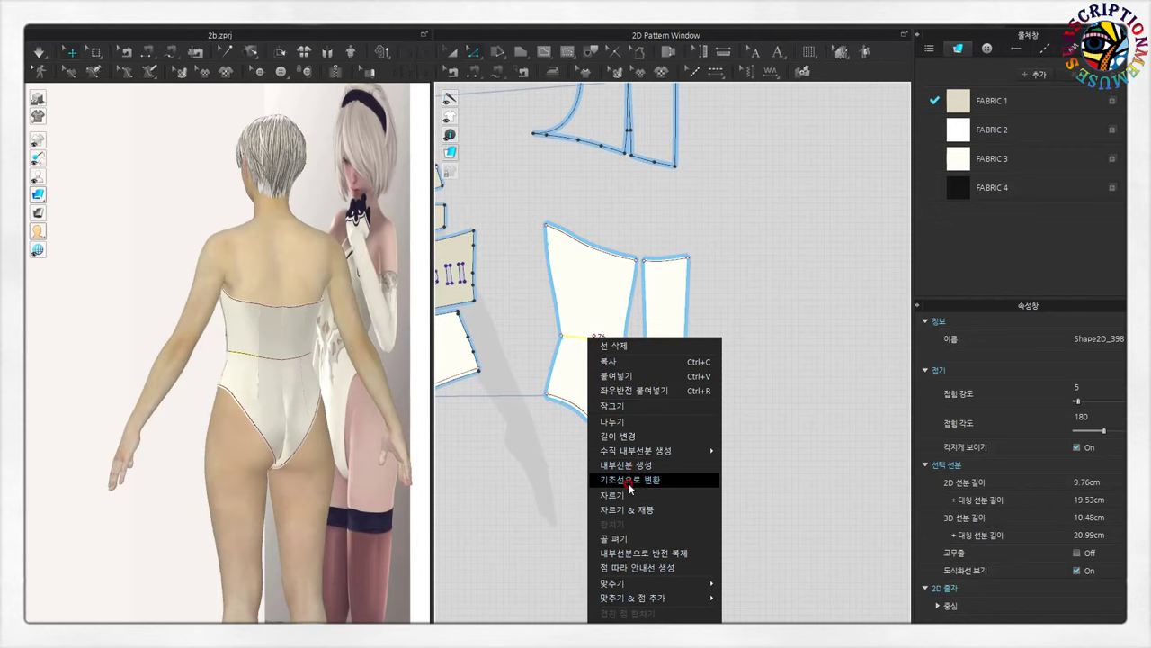
{"action": "left_click", "coordinate": [627, 510]}
{"action": "left_click", "coordinate": [656, 342]}
{"action": "right_click", "coordinate": [653, 339]}
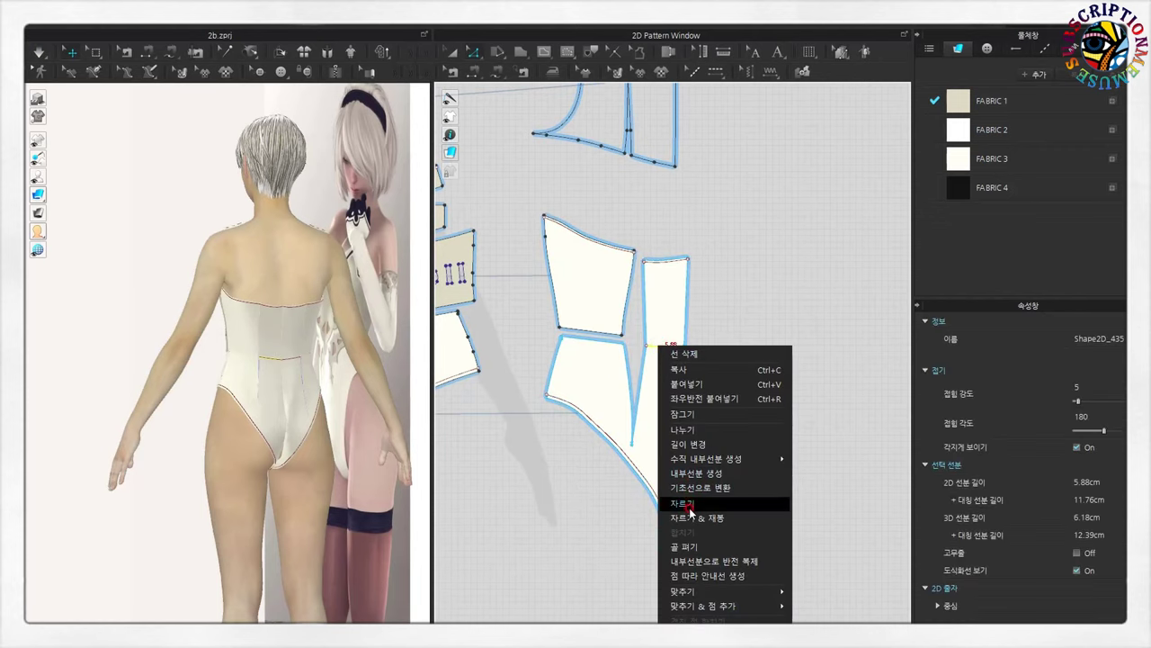
{"action": "left_click", "coordinate": [670, 509]}
- Apply beige FABRIC 1 to the four newly cut upper bodice pieces
{"action": "scroll", "coordinate": [576, 454], "scroll_direction": "down", "scroll_amount": 4}
{"action": "scroll", "coordinate": [608, 422], "scroll_direction": "up", "scroll_amount": 2}
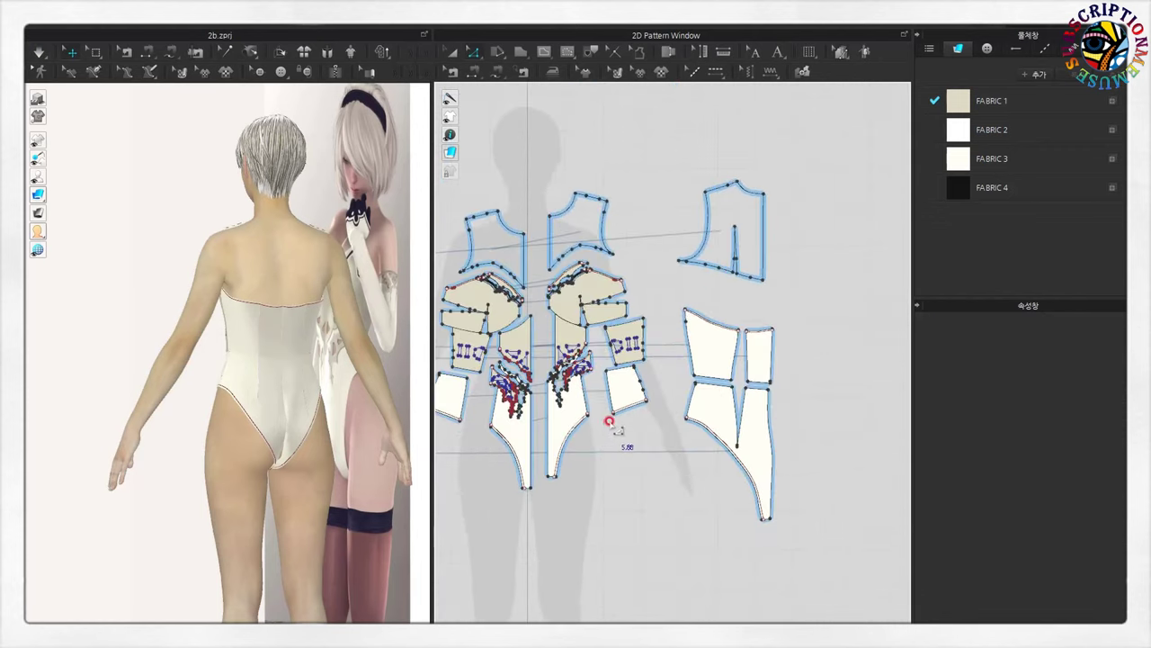
{"action": "left_click", "coordinate": [451, 54]}
{"action": "left_click", "coordinate": [627, 342]}
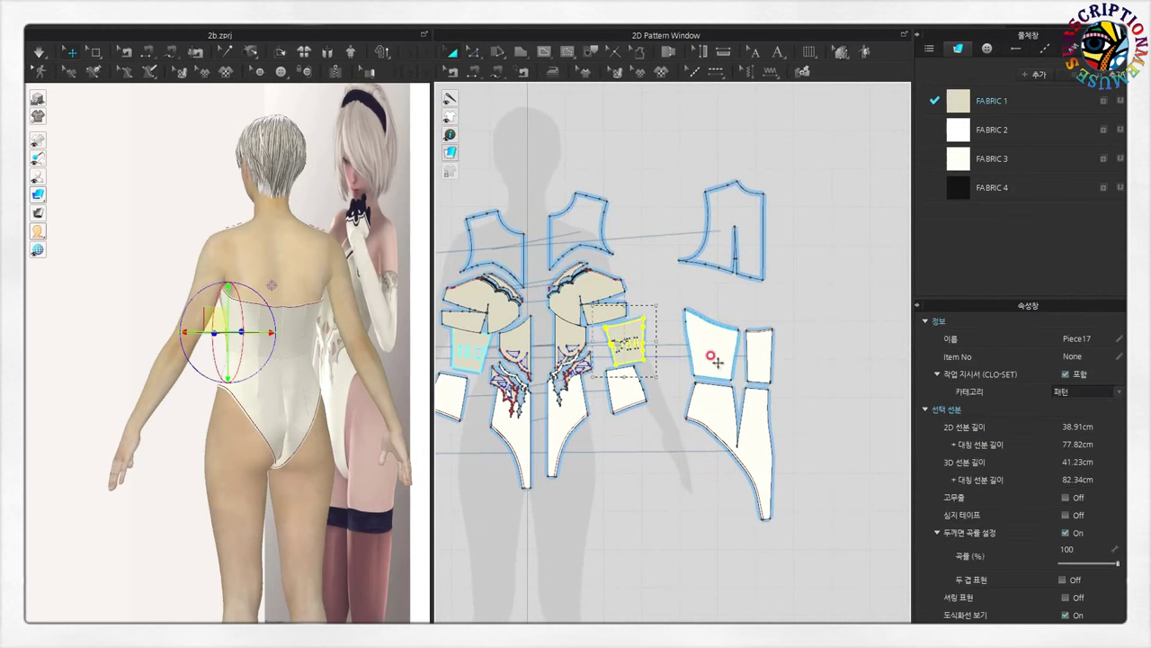
{"action": "left_click", "coordinate": [710, 339]}
{"action": "left_click", "coordinate": [757, 350], "text": "shift"}
{"action": "scroll", "coordinate": [455, 438], "scroll_direction": "down", "scroll_amount": 2}
{"action": "left_click", "coordinate": [461, 398], "text": "shift"}
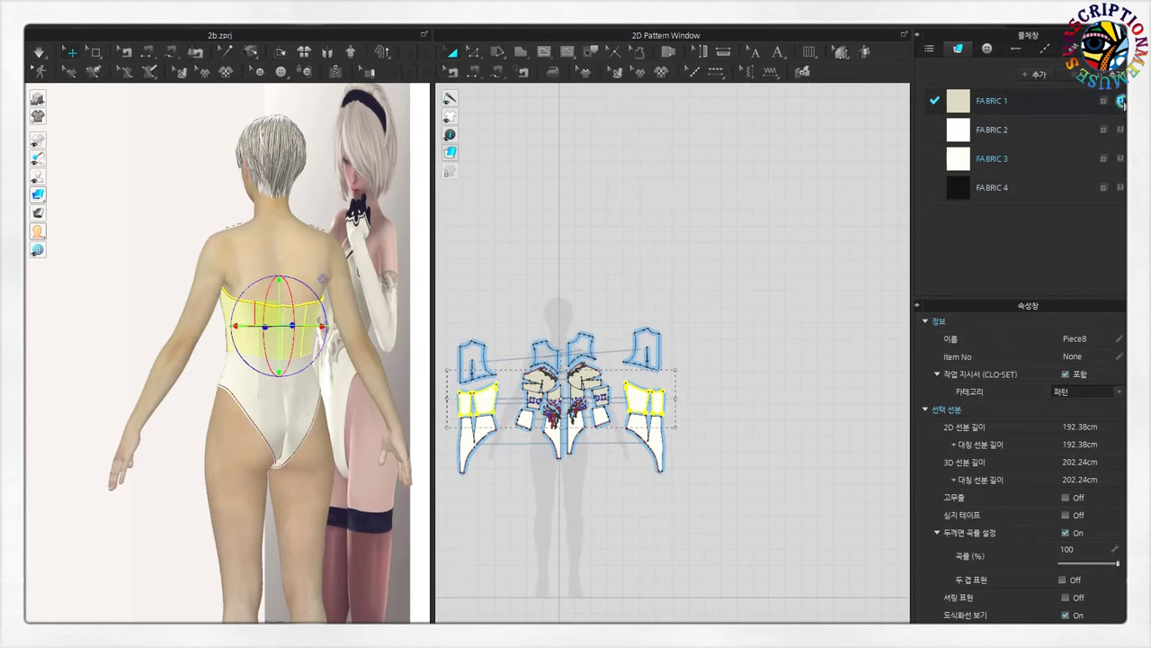
{"action": "left_click", "coordinate": [789, 301]}
{"action": "scroll", "coordinate": [487, 437], "scroll_direction": "up", "scroll_amount": 2}
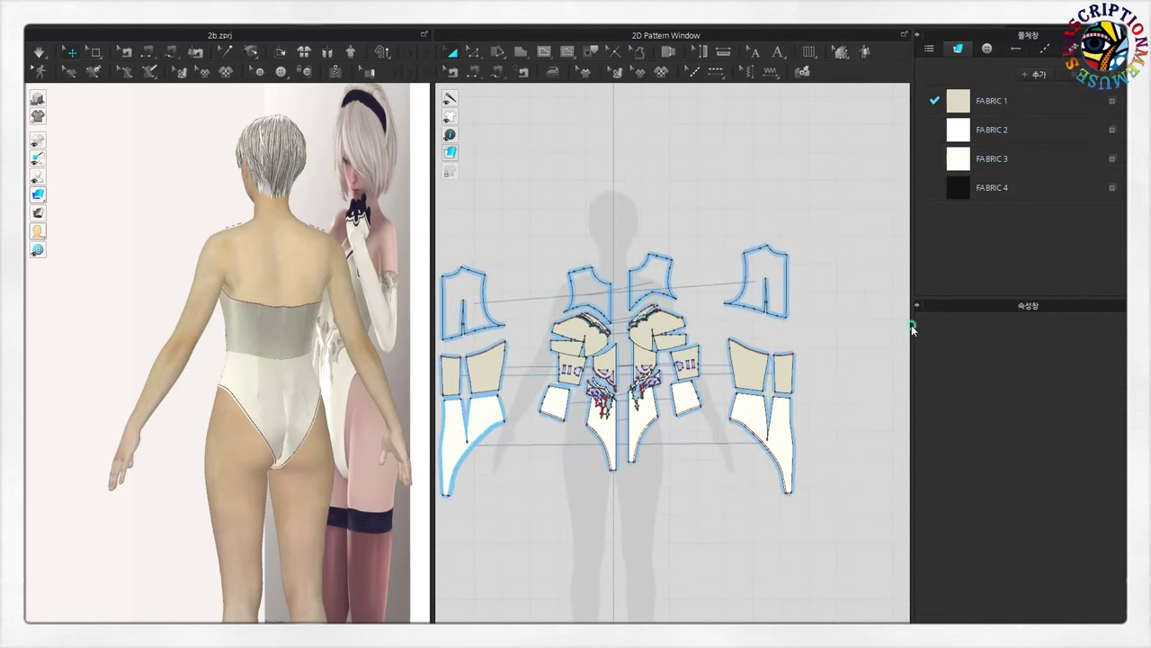
{"action": "left_click_drag", "start_coordinate": [430, 330], "coordinate": [798, 342]}
{"action": "right_click_drag", "start_coordinate": [591, 438], "coordinate": [545, 322]}
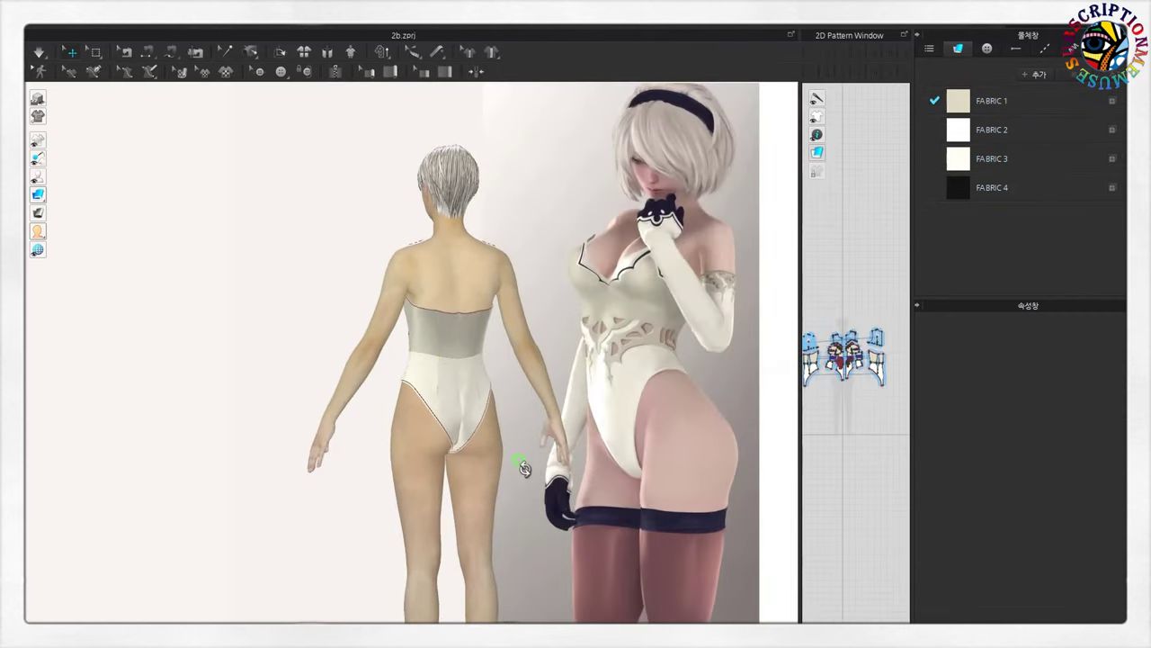
- Stop the simulation and lower FABRIC 1's reflection intensity and metalness
{"action": "left_click", "coordinate": [43, 69]}
{"action": "scroll", "coordinate": [512, 404], "scroll_direction": "up", "scroll_amount": 3}
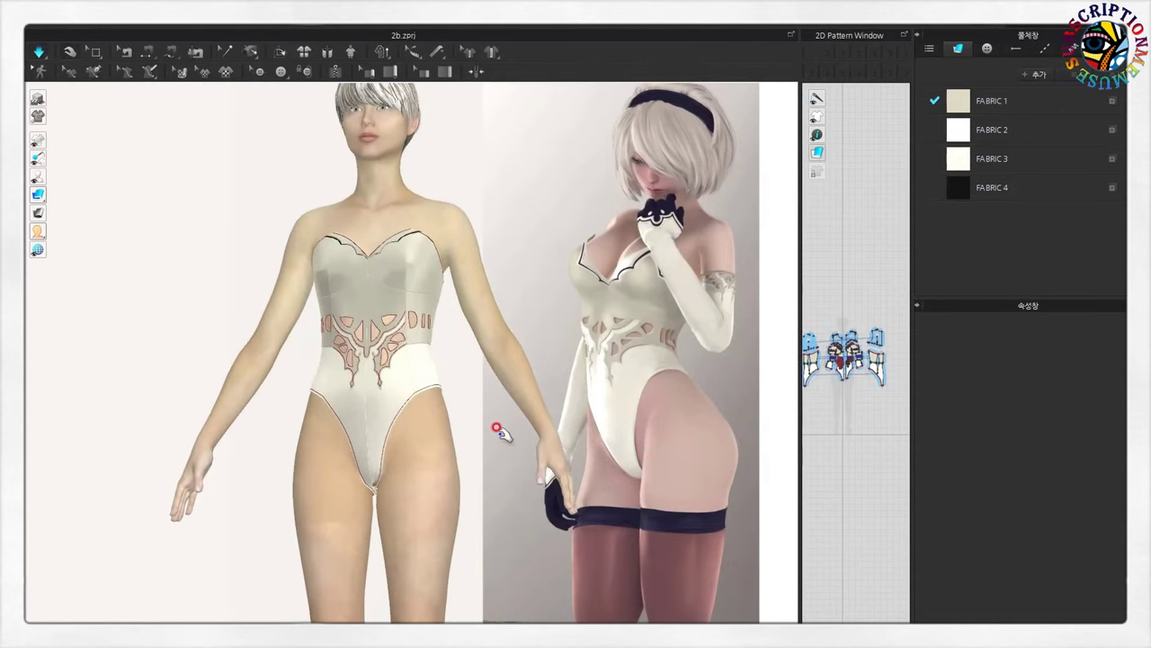
{"action": "right_click_drag", "start_coordinate": [501, 432], "coordinate": [536, 430]}
{"action": "key", "text": "2"}
{"action": "left_click", "coordinate": [399, 265]}
{"action": "left_click", "coordinate": [960, 104]}
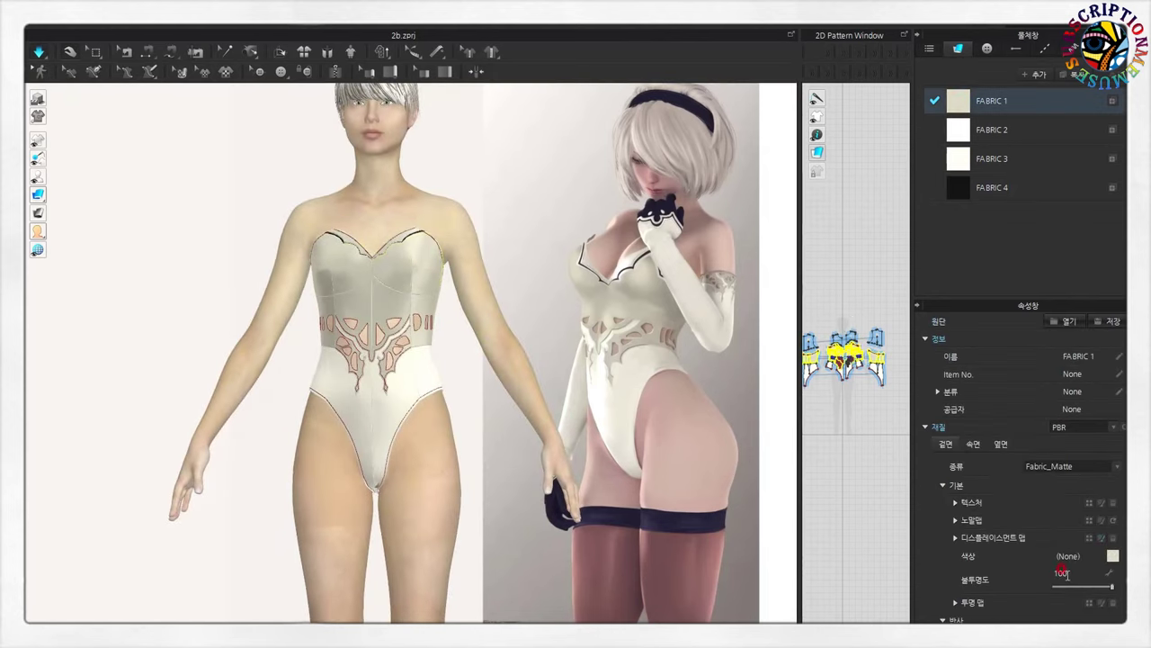
{"action": "scroll", "coordinate": [1068, 575], "scroll_direction": "down", "scroll_amount": 3}
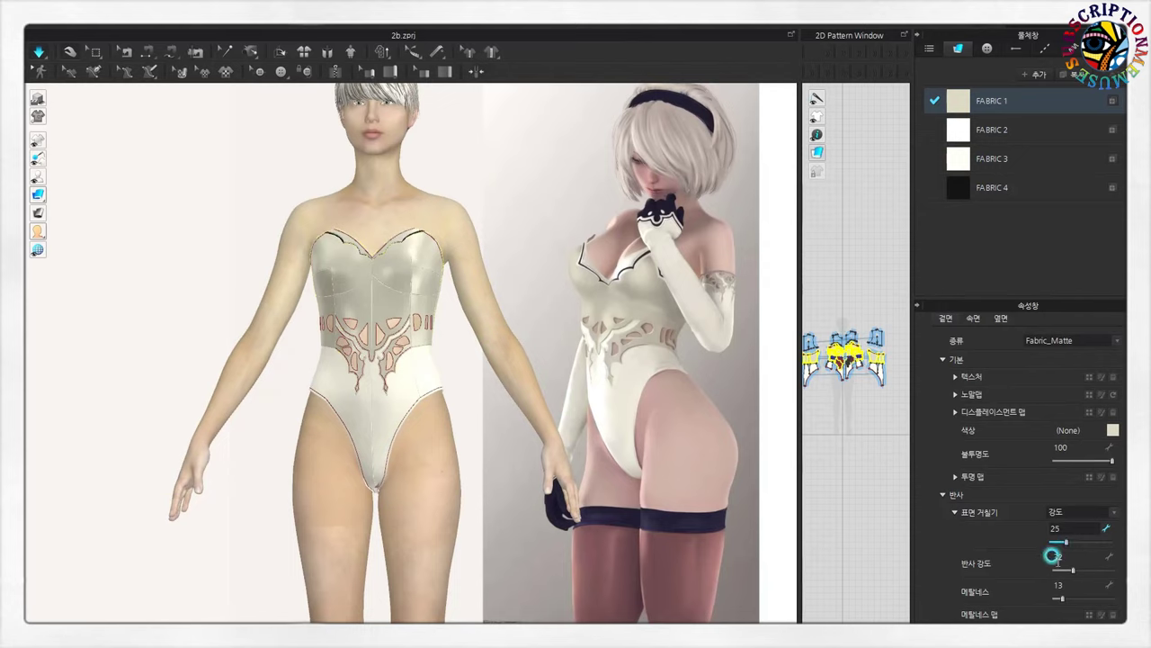
{"action": "left_click_drag", "start_coordinate": [1070, 568], "coordinate": [1065, 569]}
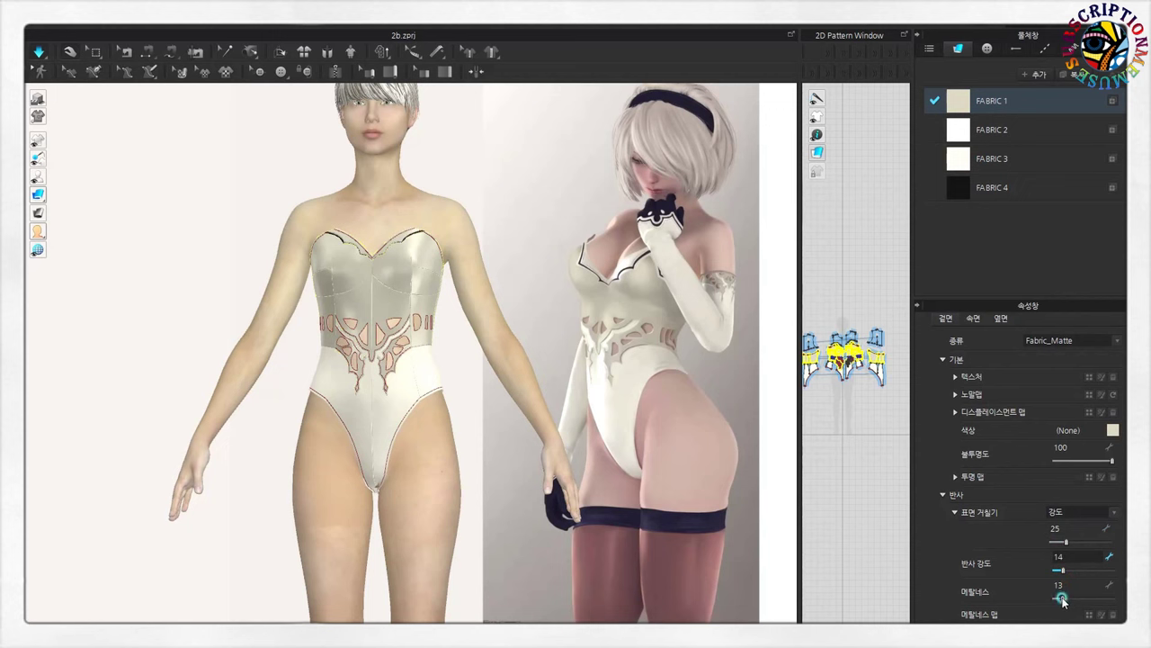
{"action": "left_click", "coordinate": [1066, 528]}
- Lighten FABRIC 1's colour slightly in the colour picker
{"action": "left_click", "coordinate": [1114, 432]}
{"action": "left_click_drag", "start_coordinate": [566, 115], "coordinate": [897, 130]}
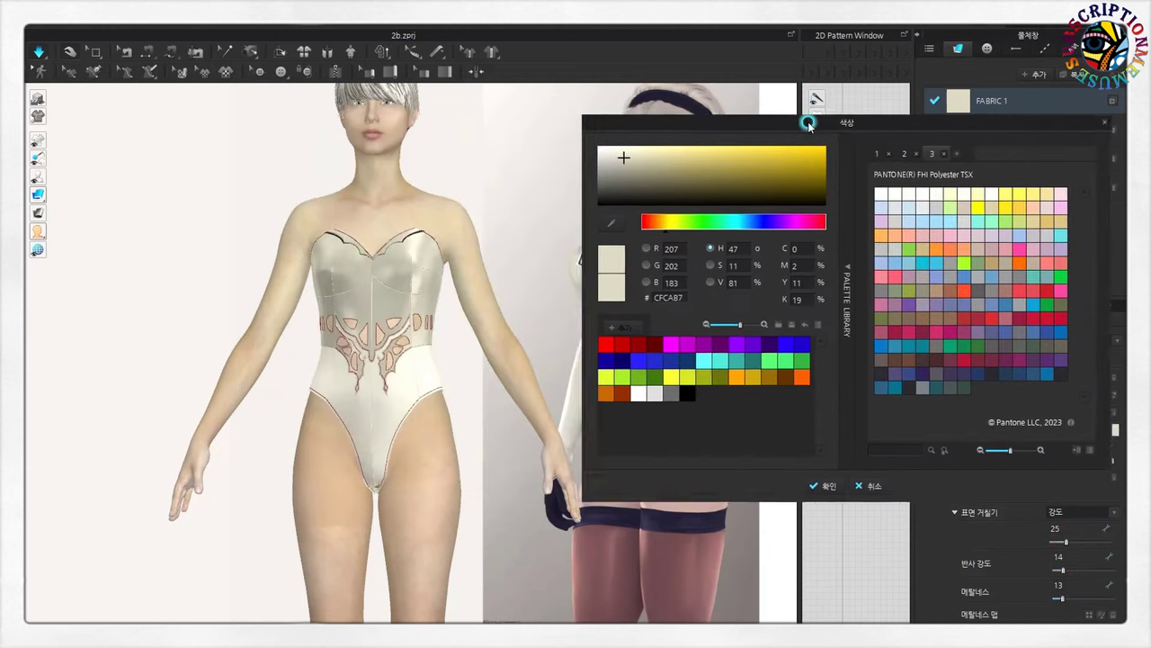
{"action": "left_click_drag", "start_coordinate": [672, 164], "coordinate": [670, 164]}
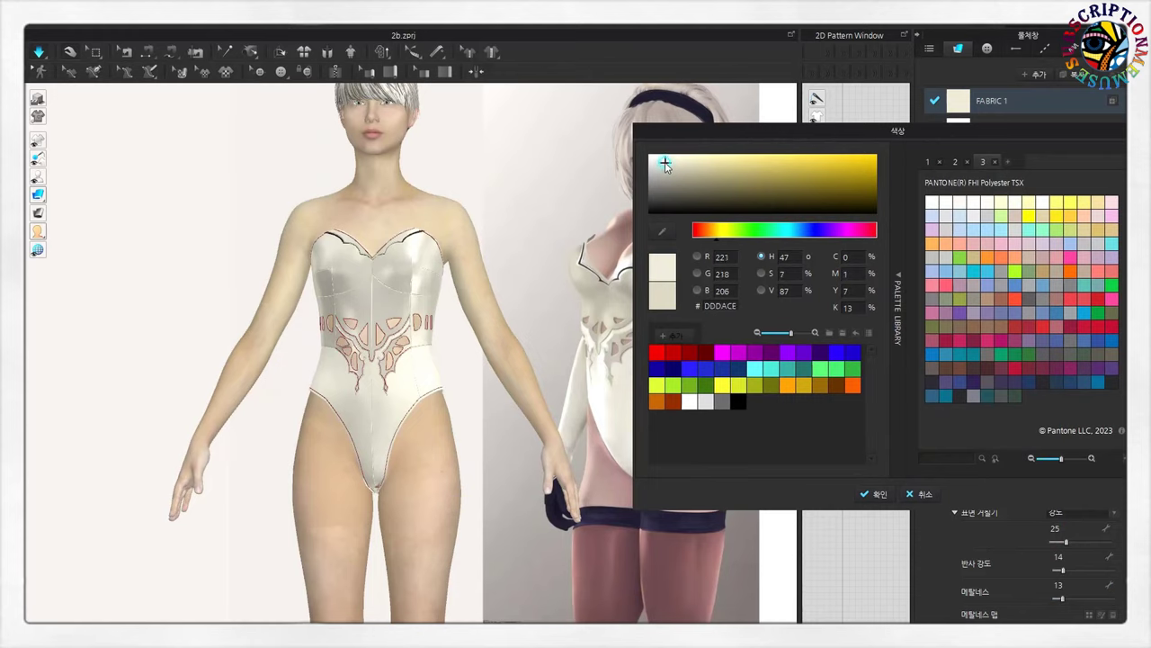
{"action": "left_click_drag", "start_coordinate": [665, 164], "coordinate": [666, 162]}
{"action": "left_click", "coordinate": [880, 496]}
{"action": "right_click_drag", "start_coordinate": [531, 265], "coordinate": [476, 390]}
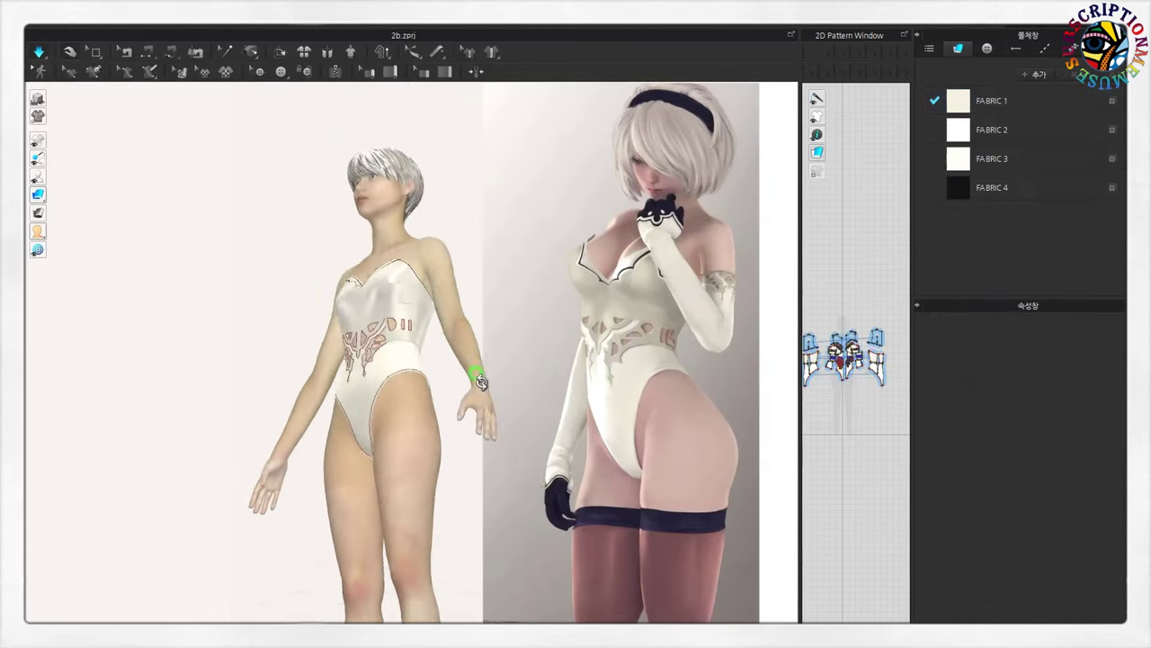
- Adjust FABRIC 1's roughness, reflection intensity to 12 and metalness to 4
{"action": "left_click", "coordinate": [960, 102]}
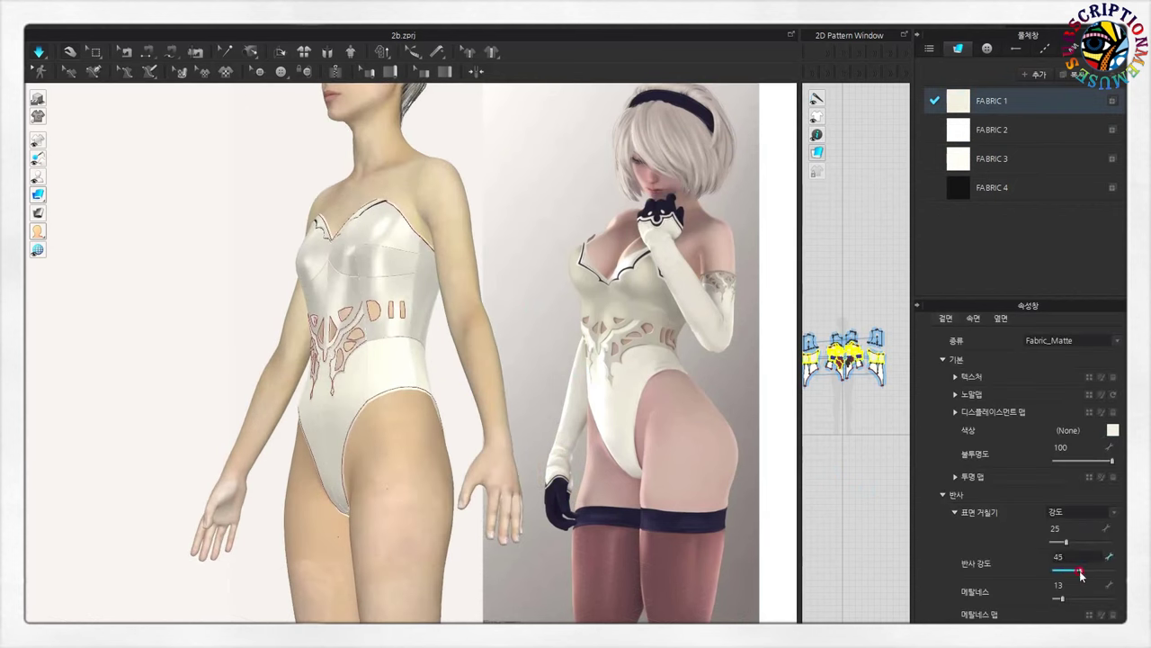
{"action": "mouse_move", "coordinate": [1063, 543]}
{"action": "left_mouse_down"}
{"action": "mouse_move", "coordinate": [1080, 545]}
{"action": "mouse_move", "coordinate": [1069, 545]}
{"action": "left_mouse_up"}
{"action": "left_click", "coordinate": [1061, 570]}
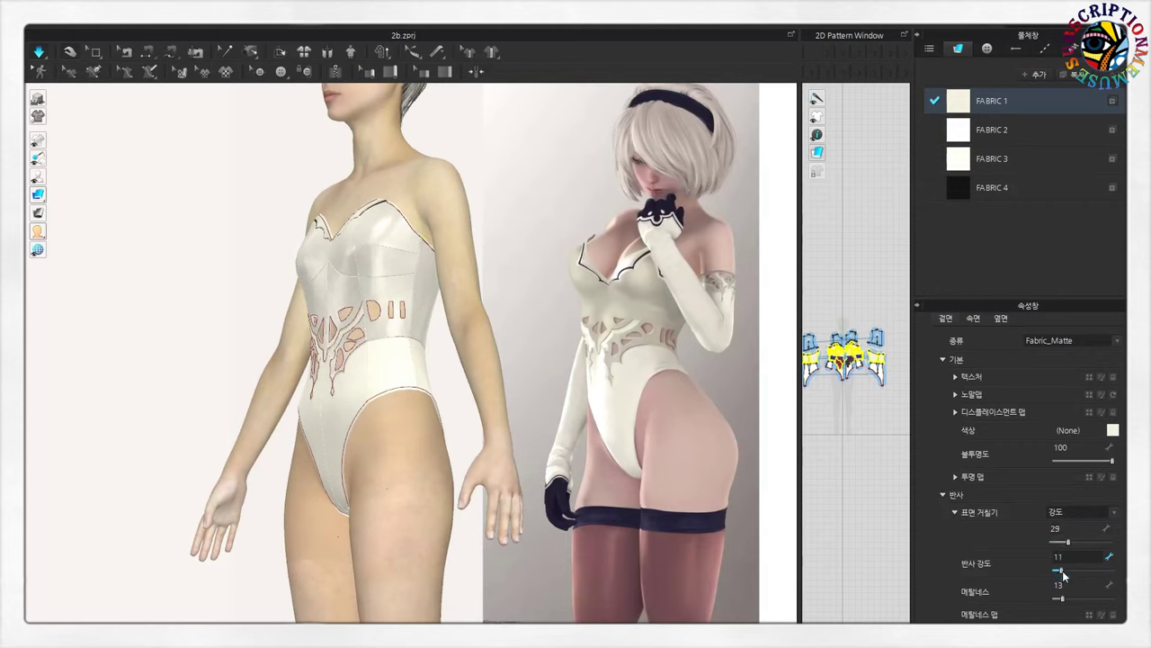
{"action": "left_click_drag", "start_coordinate": [1067, 599], "coordinate": [1062, 600]}
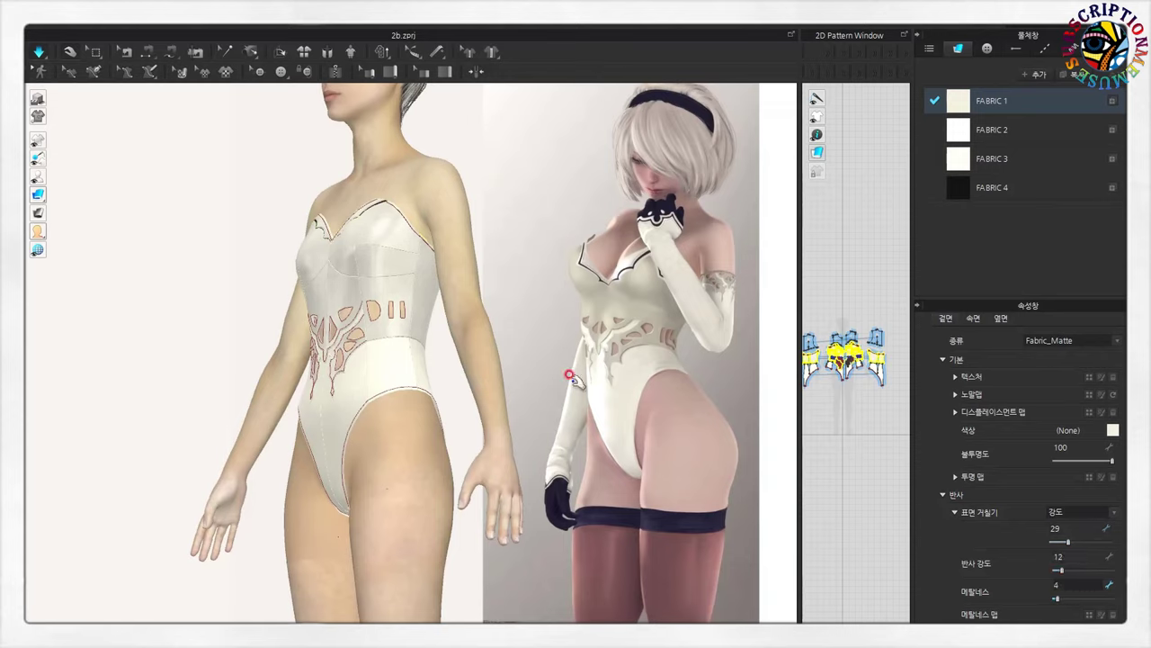
- Lay the bodysuit pieces flat around the avatar with Reset 2D Arrangement
{"action": "right_click_drag", "start_coordinate": [399, 470], "coordinate": [476, 460]}
{"action": "scroll", "coordinate": [443, 427], "scroll_direction": "up", "scroll_amount": 3}
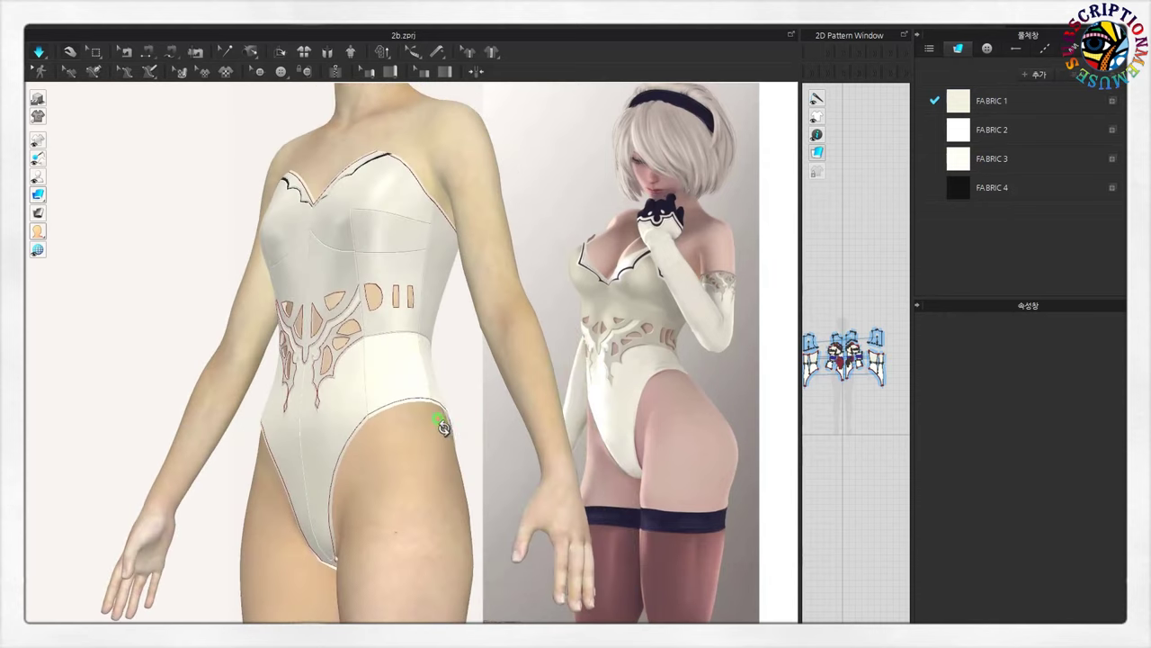
{"action": "left_click", "coordinate": [959, 107]}
{"action": "scroll", "coordinate": [570, 462], "scroll_direction": "down", "scroll_amount": 3}
{"action": "right_click_drag", "start_coordinate": [570, 462], "coordinate": [439, 425]}
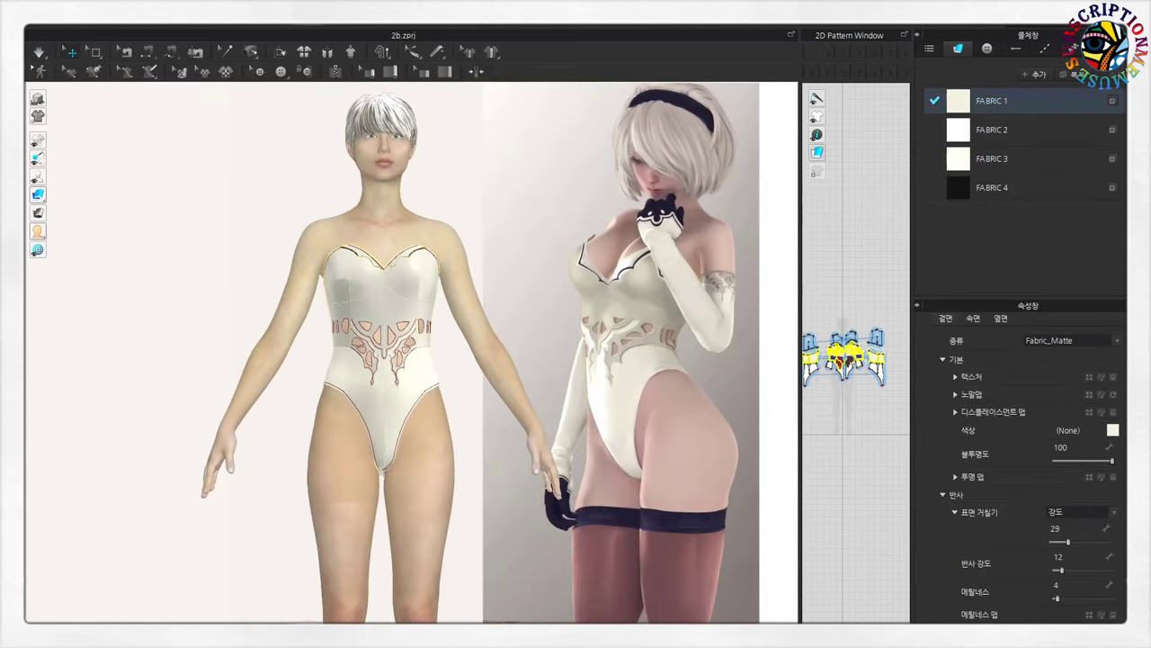
{"action": "left_click", "coordinate": [72, 74]}
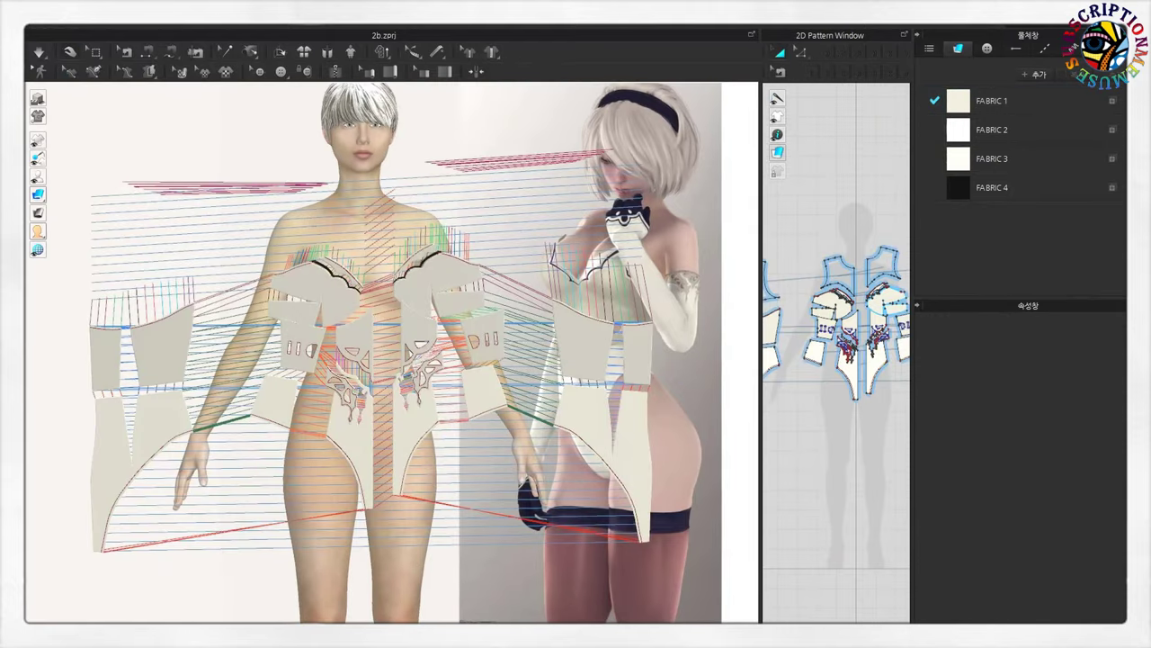
- Re-simulate, undo and redo back to the fitted bodysuit, then select the right bust piece
{"action": "mouse_move", "coordinate": [667, 389]}
{"action": "right_mouse_down"}
{"action": "mouse_move", "coordinate": [398, 399]}
{"action": "mouse_move", "coordinate": [329, 324]}
{"action": "mouse_move", "coordinate": [324, 396]}
{"action": "mouse_move", "coordinate": [663, 321]}
{"action": "right_mouse_up"}
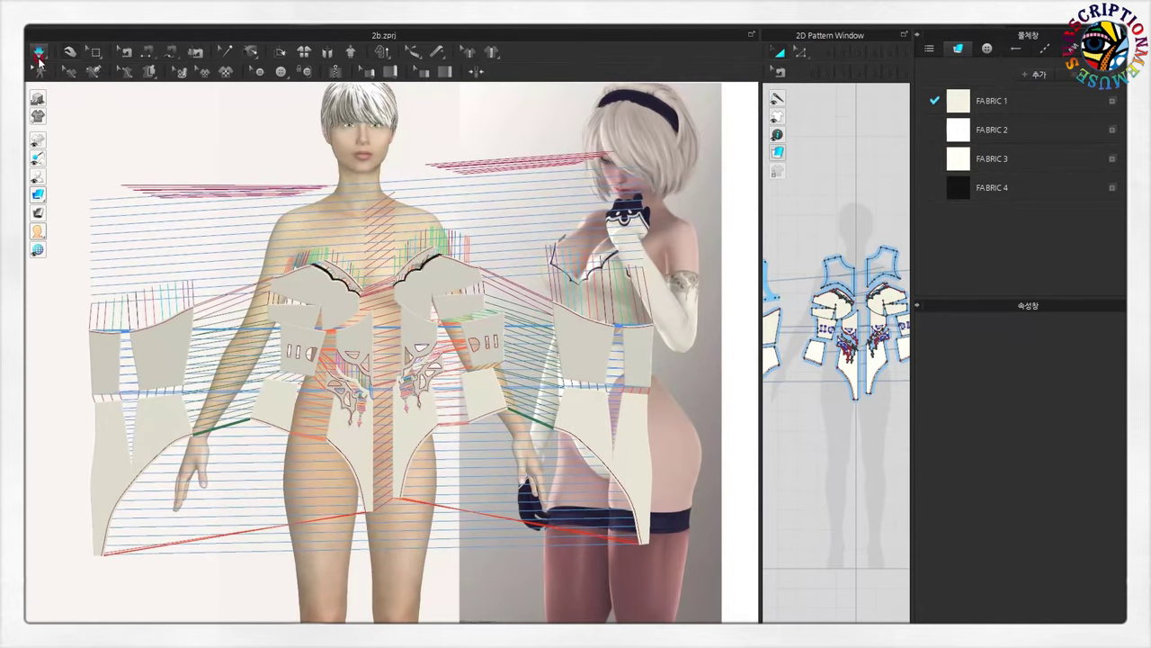
{"action": "left_click", "coordinate": [39, 55]}
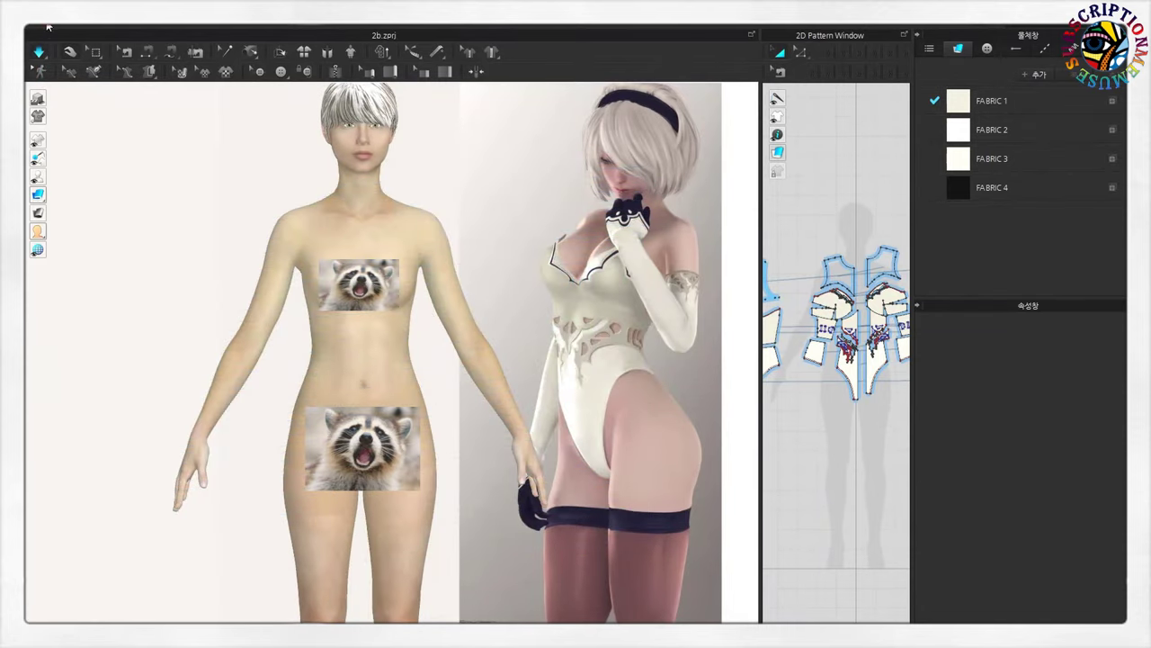
{"action": "key", "text": "ctrl+z"}
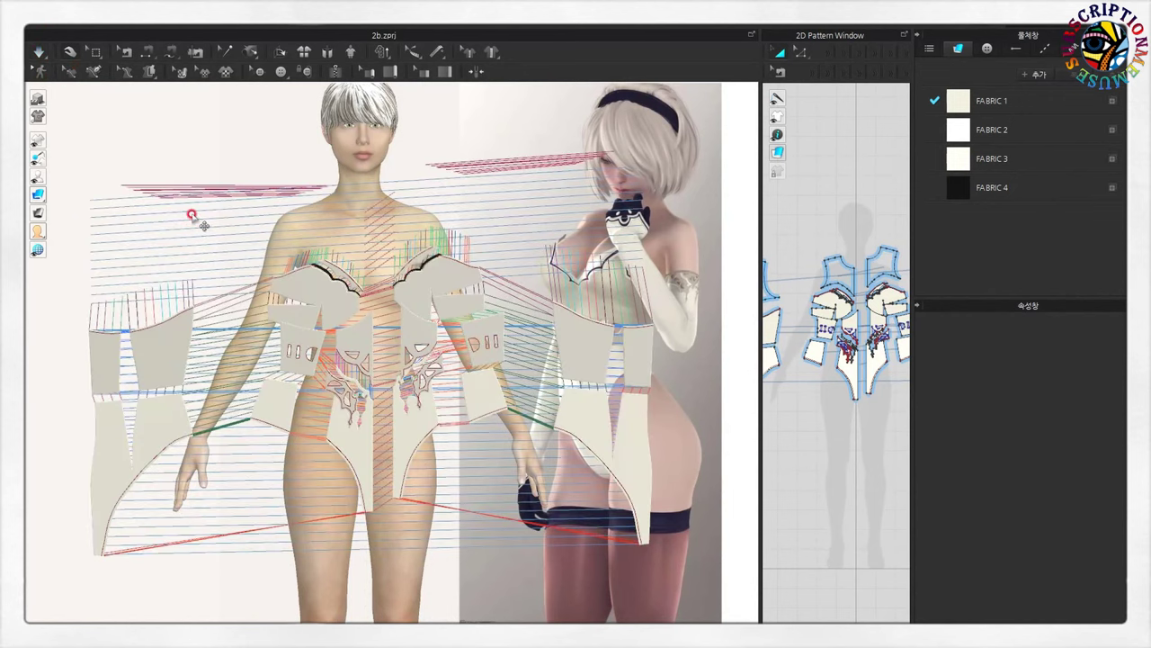
{"action": "key", "text": "ctrl+y"}
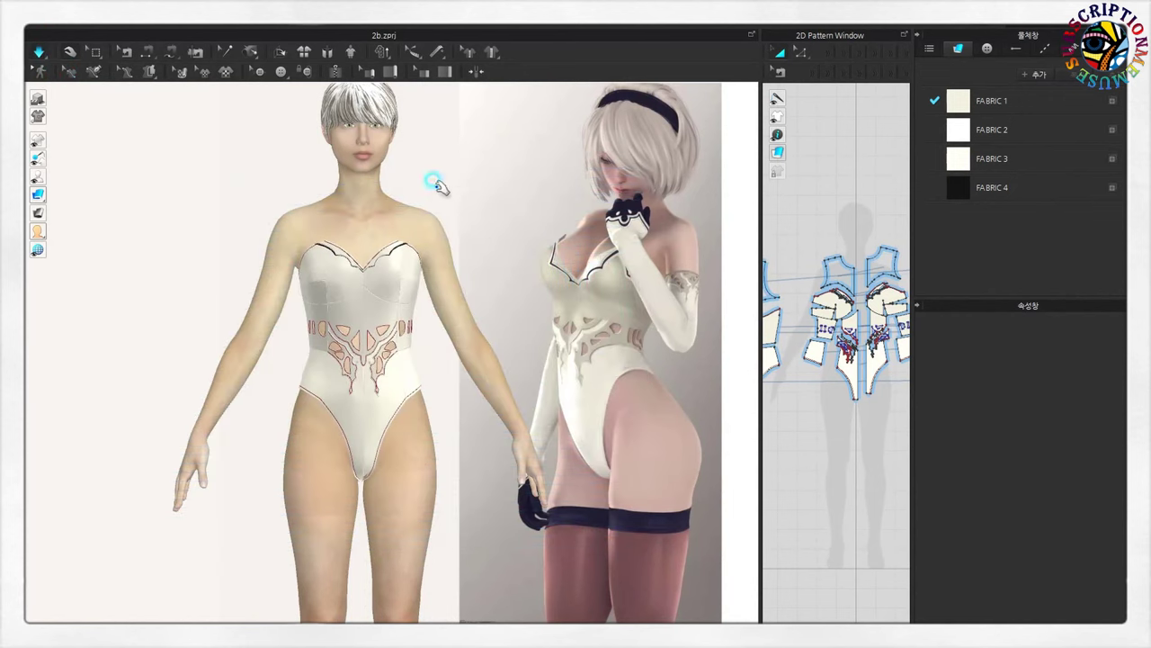
{"action": "left_click", "coordinate": [407, 269]}
{"action": "left_click", "coordinate": [38, 51]}
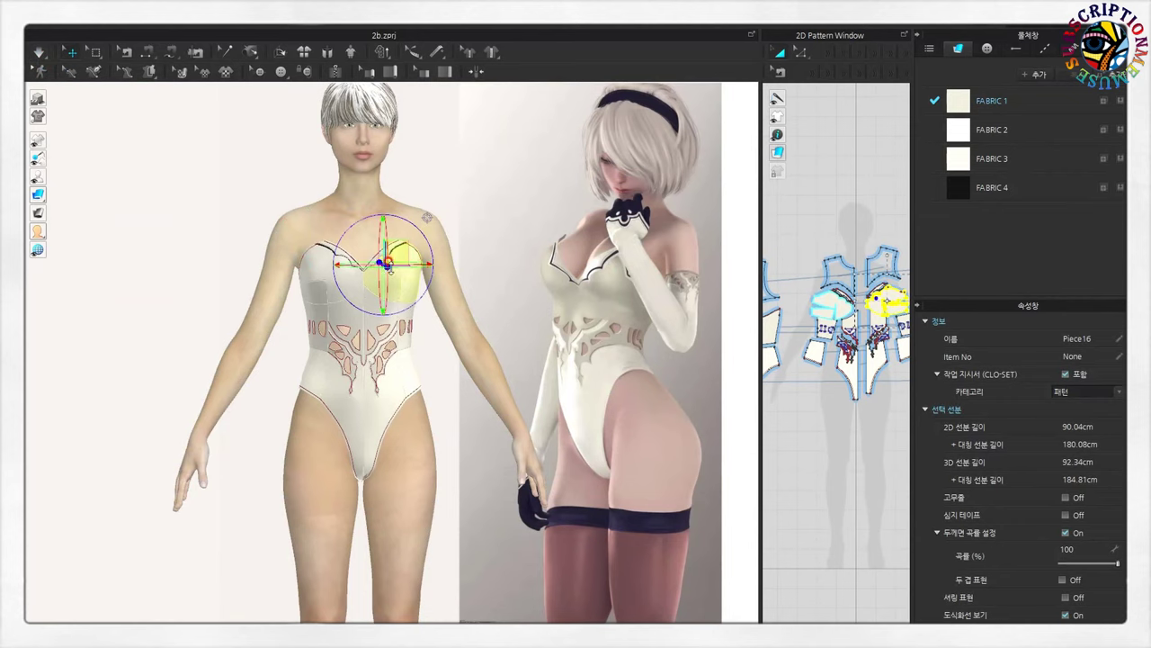
- Drag the left bust piece, waist panel and side panel into place around the avatar
{"action": "left_click", "coordinate": [331, 274]}
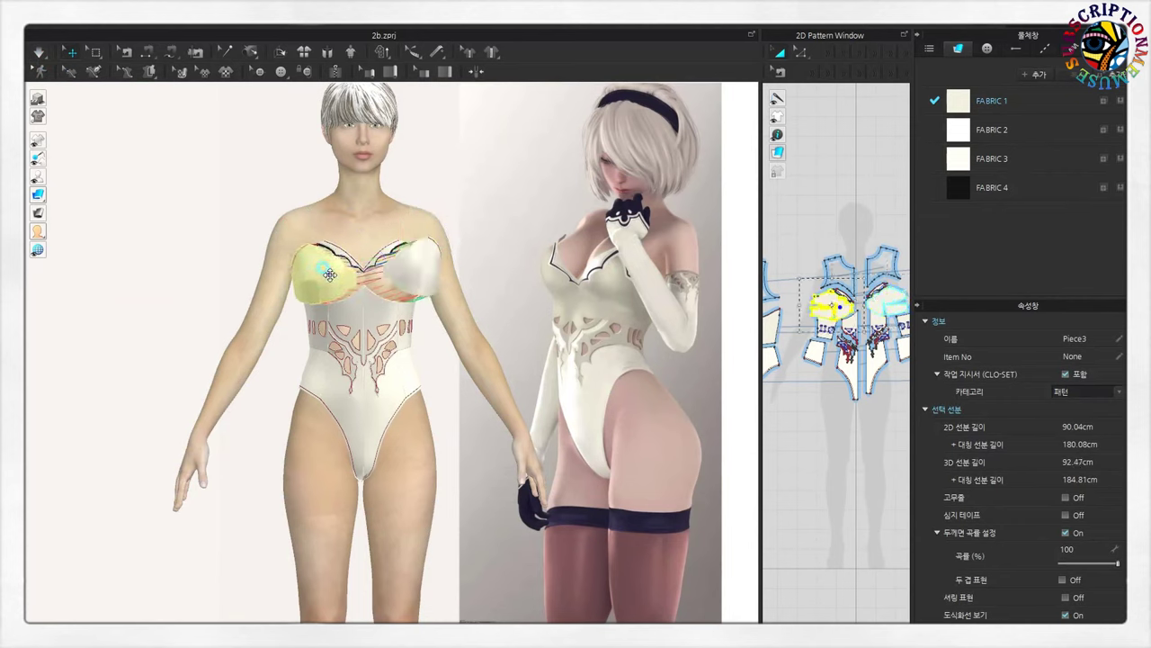
{"action": "right_click_drag", "start_coordinate": [413, 336], "coordinate": [231, 329]}
{"action": "mouse_move", "coordinate": [410, 329]}
{"action": "left_mouse_down"}
{"action": "mouse_move", "coordinate": [450, 342]}
{"action": "mouse_move", "coordinate": [346, 388]}
{"action": "left_mouse_up"}
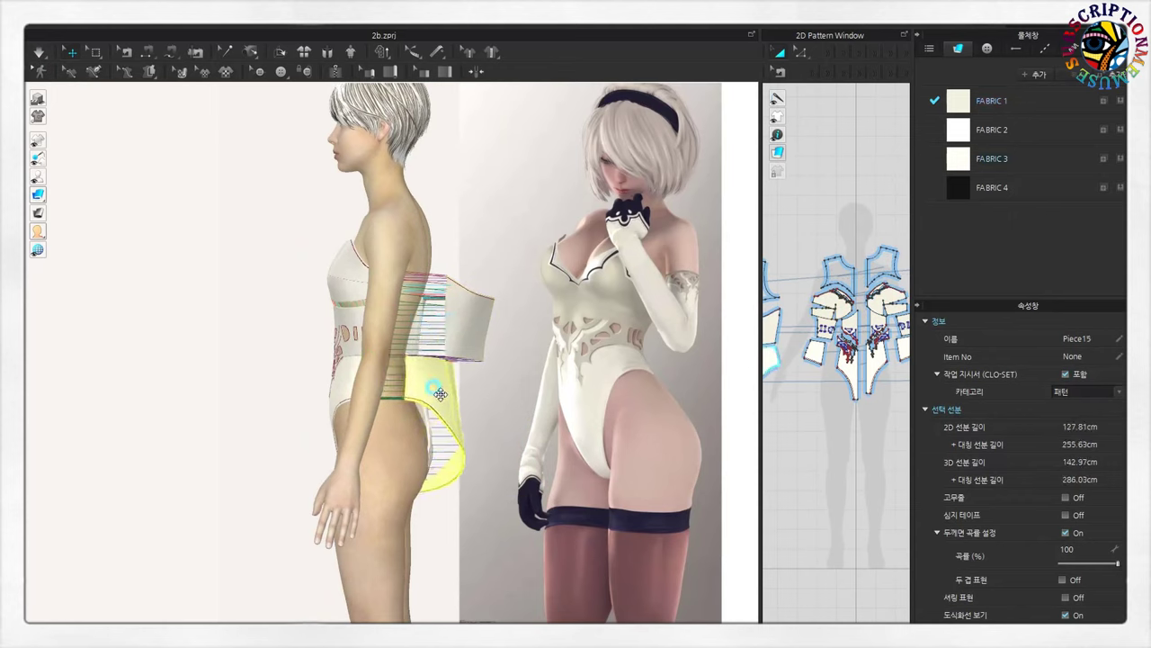
{"action": "right_click_drag", "start_coordinate": [357, 398], "coordinate": [507, 390]}
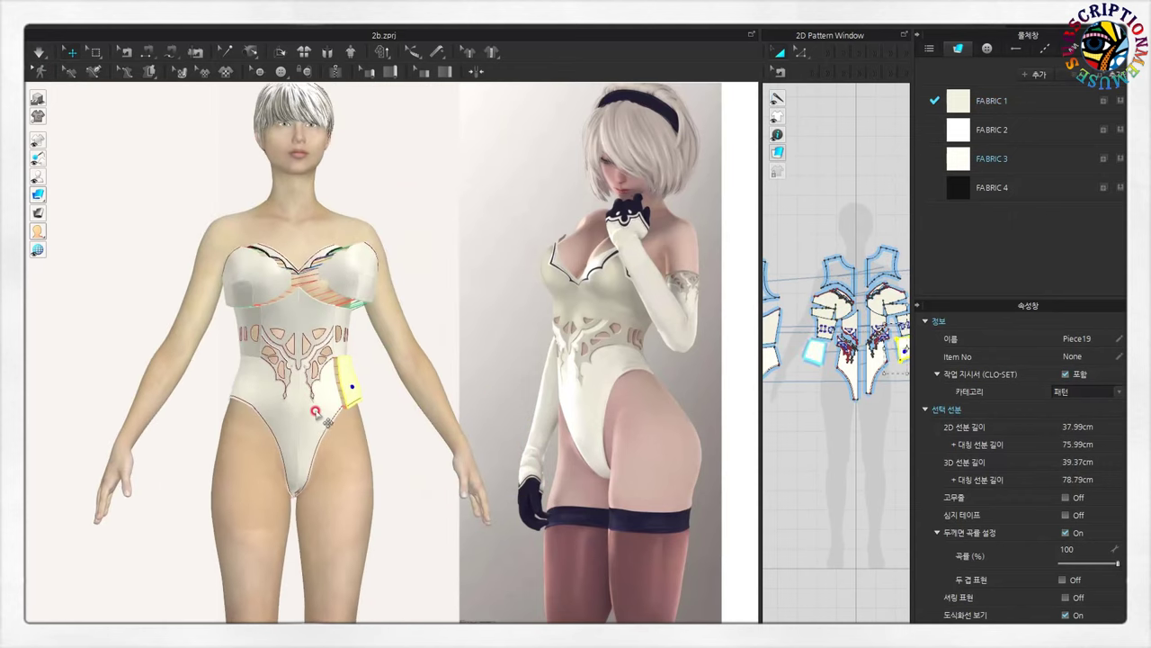
{"action": "right_click_drag", "start_coordinate": [324, 416], "coordinate": [382, 400]}
{"action": "left_click_drag", "start_coordinate": [382, 400], "coordinate": [333, 322]}
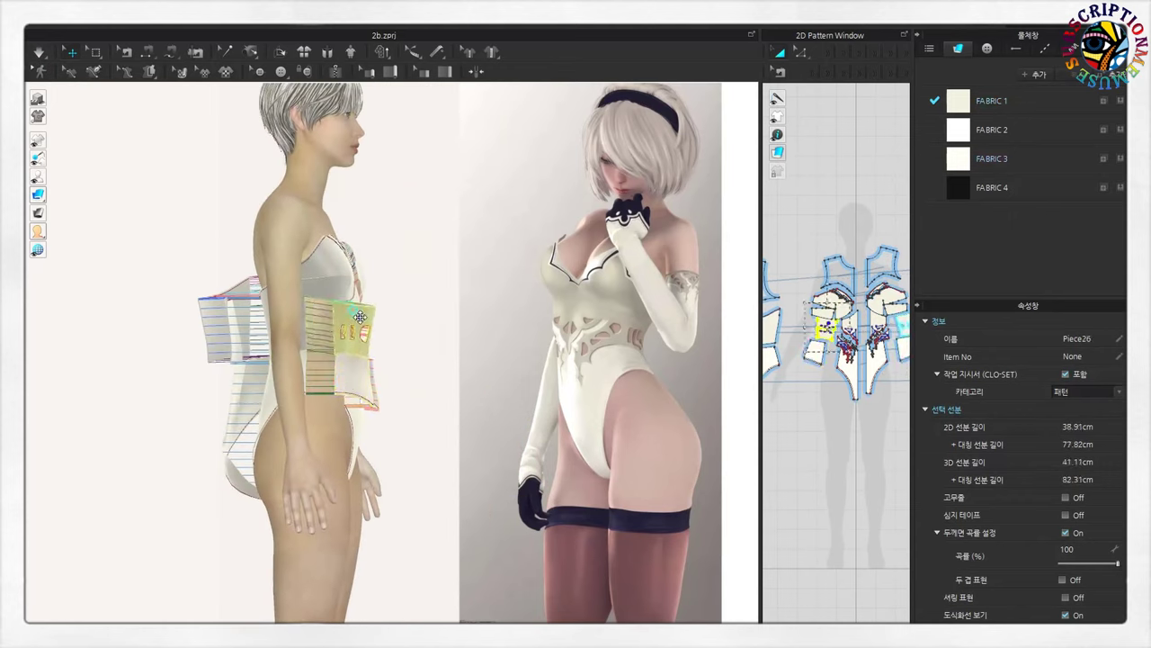
- Shift the chest panel forward and reposition the side-back panel
{"action": "left_click", "coordinate": [339, 261]}
{"action": "left_click_drag", "start_coordinate": [339, 261], "coordinate": [358, 262]}
{"action": "left_click", "coordinate": [259, 339]}
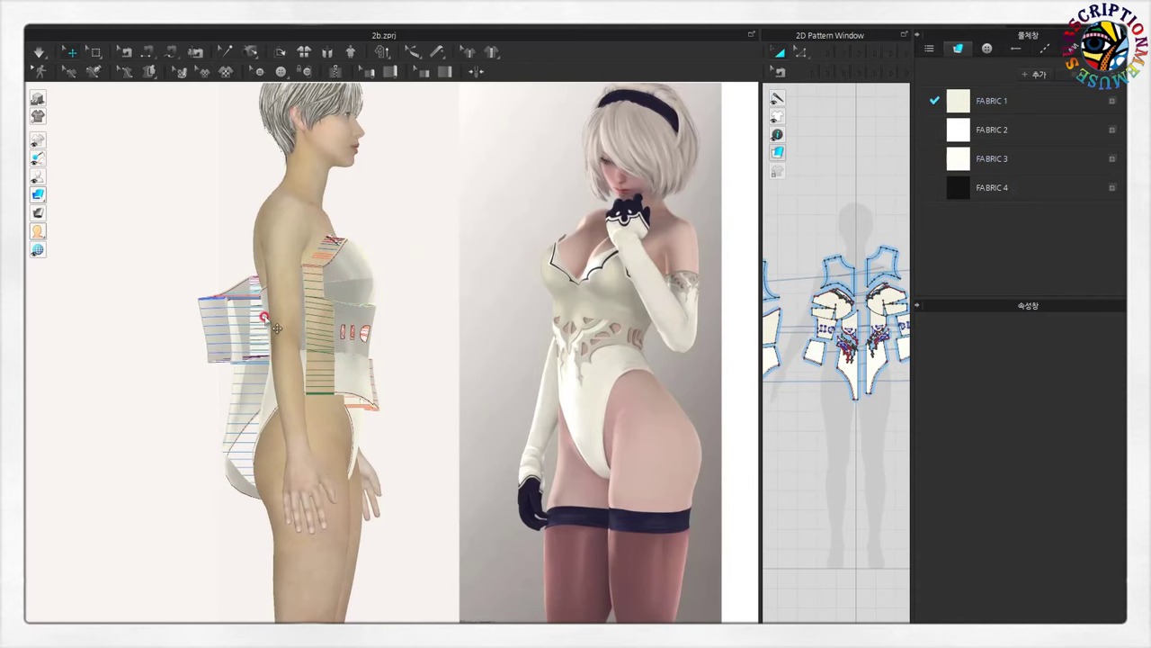
{"action": "right_click_drag", "start_coordinate": [270, 333], "coordinate": [428, 477]}
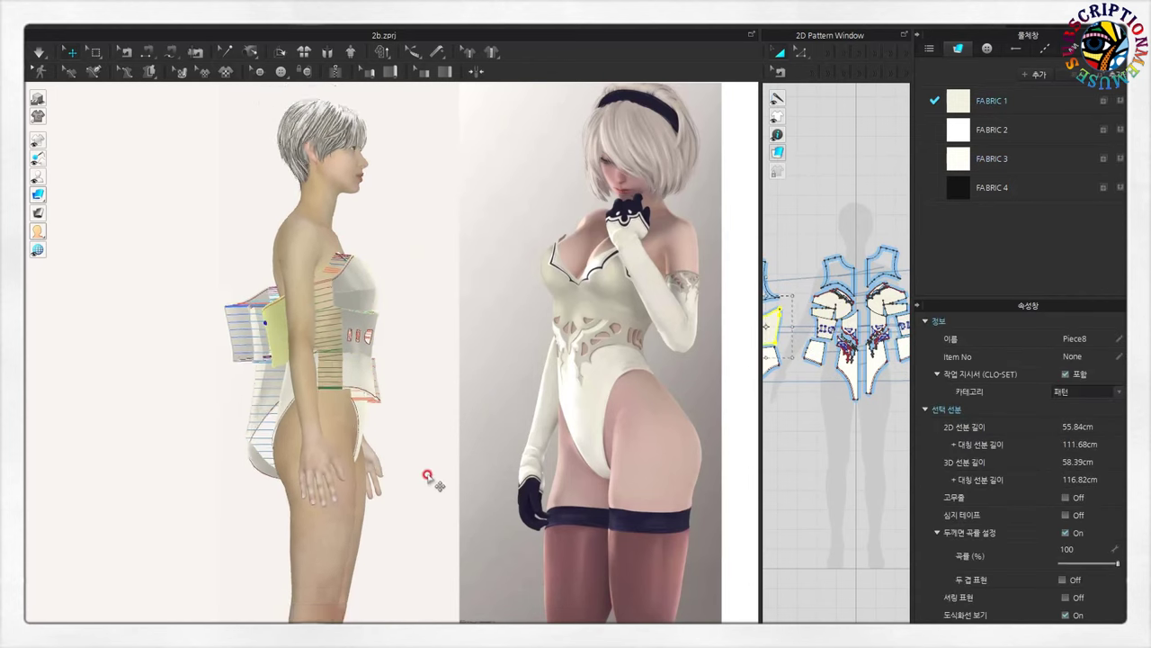
- Settle the lower front panel and chest piece on the front, then open the avatar display options
{"action": "left_click", "coordinate": [364, 438]}
{"action": "right_click_drag", "start_coordinate": [364, 438], "coordinate": [329, 431]}
{"action": "left_click", "coordinate": [405, 328]}
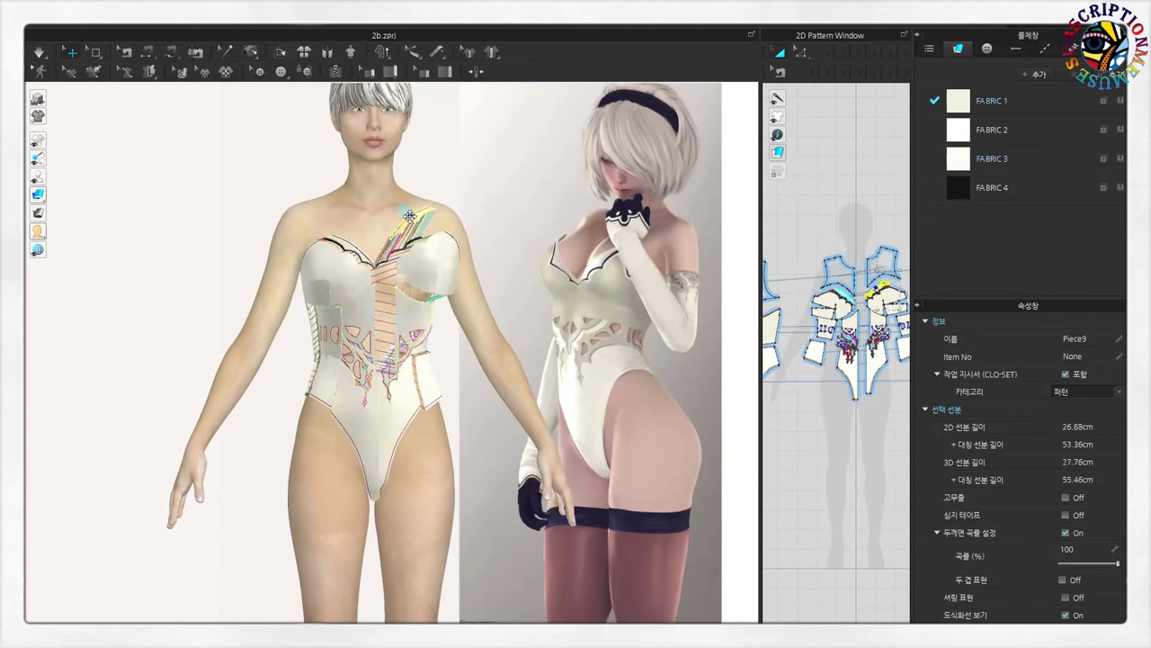
{"action": "left_click", "coordinate": [521, 464]}
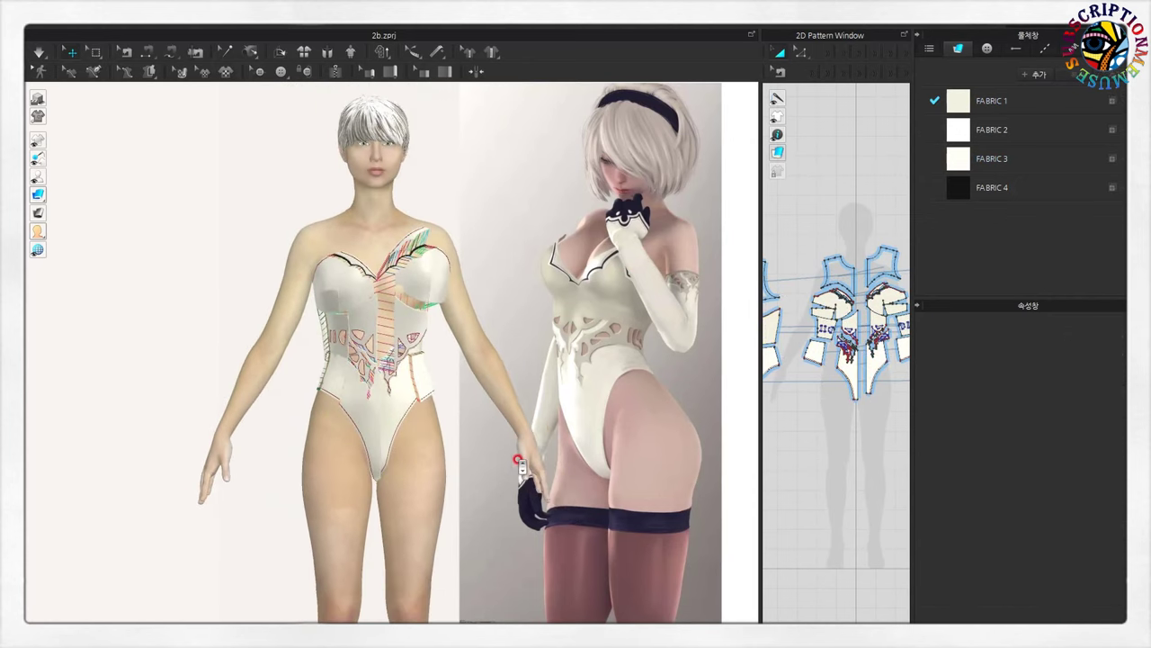
{"action": "left_click", "coordinate": [43, 236]}
{"action": "scroll", "coordinate": [531, 357], "scroll_direction": "up", "scroll_amount": 2}
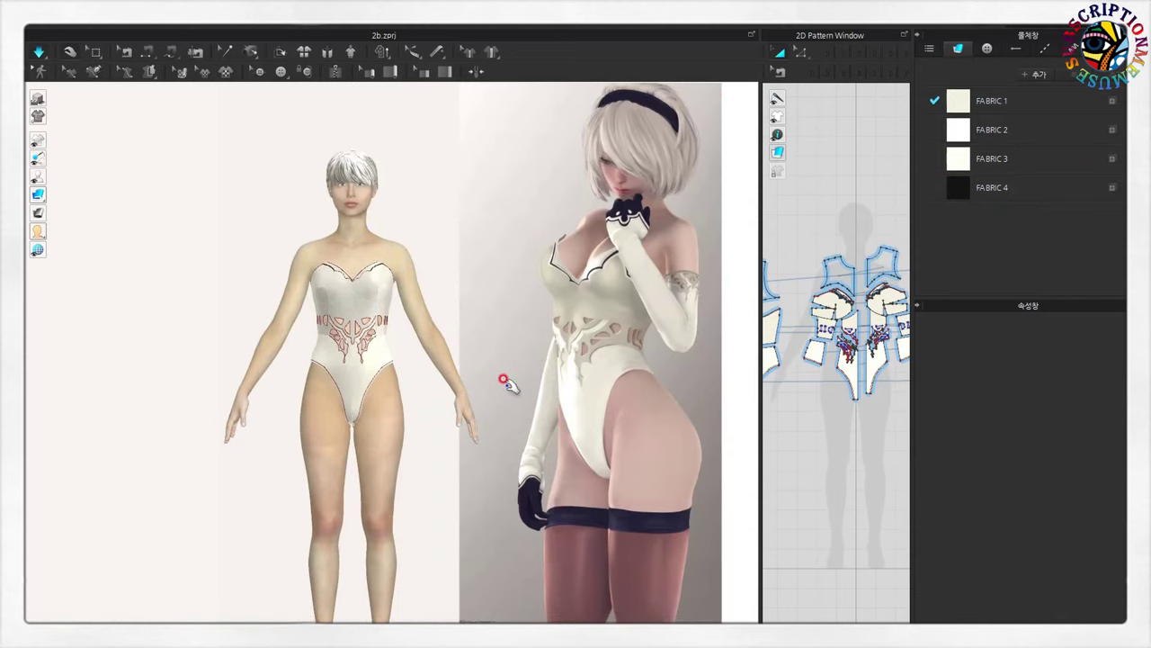
- Open the CLOSET Render window at 480 x 640 and dismiss the simulation-required notice
{"action": "left_click", "coordinate": [320, 30]}
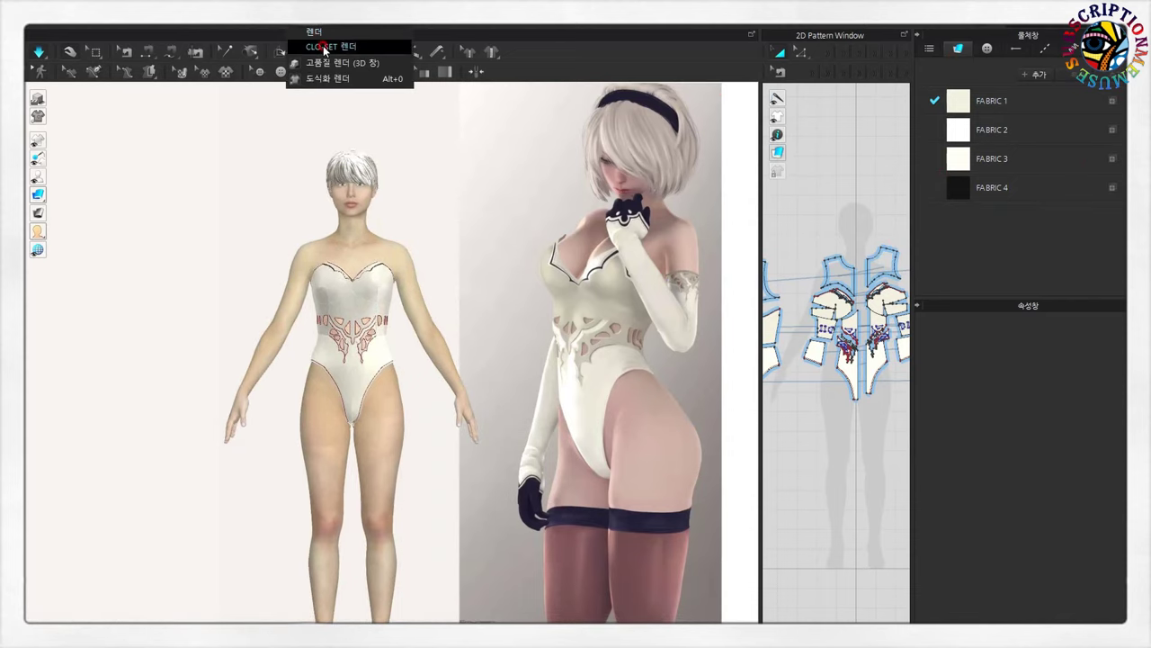
{"action": "left_click", "coordinate": [324, 47]}
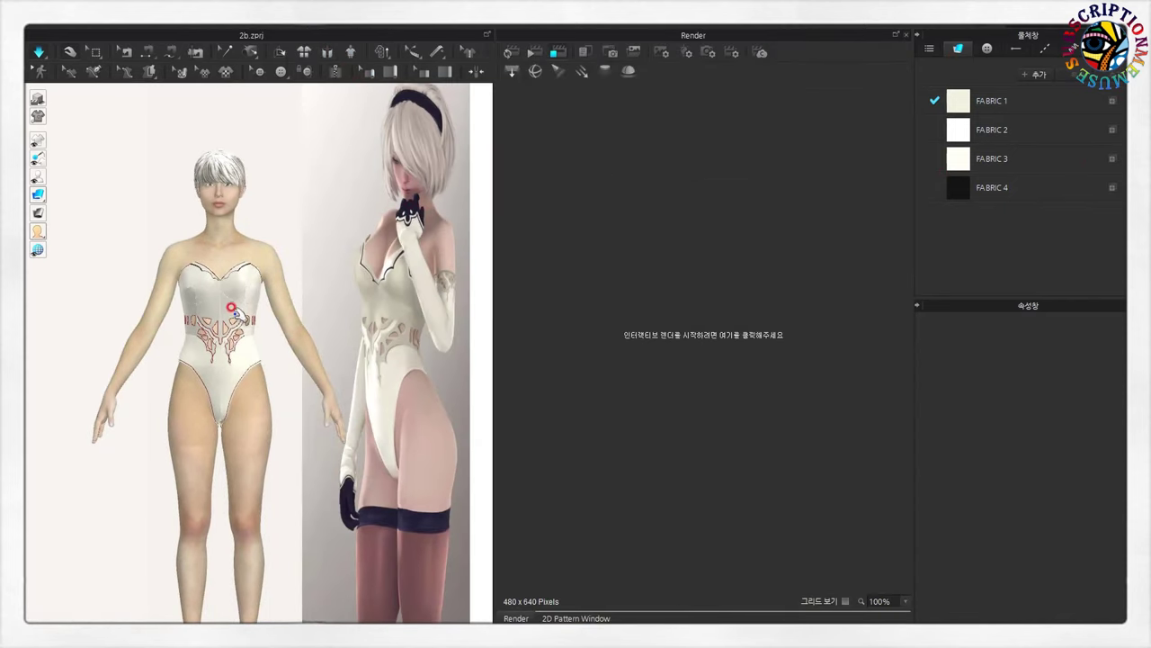
{"action": "left_click", "coordinate": [232, 308]}
{"action": "left_click", "coordinate": [590, 288]}
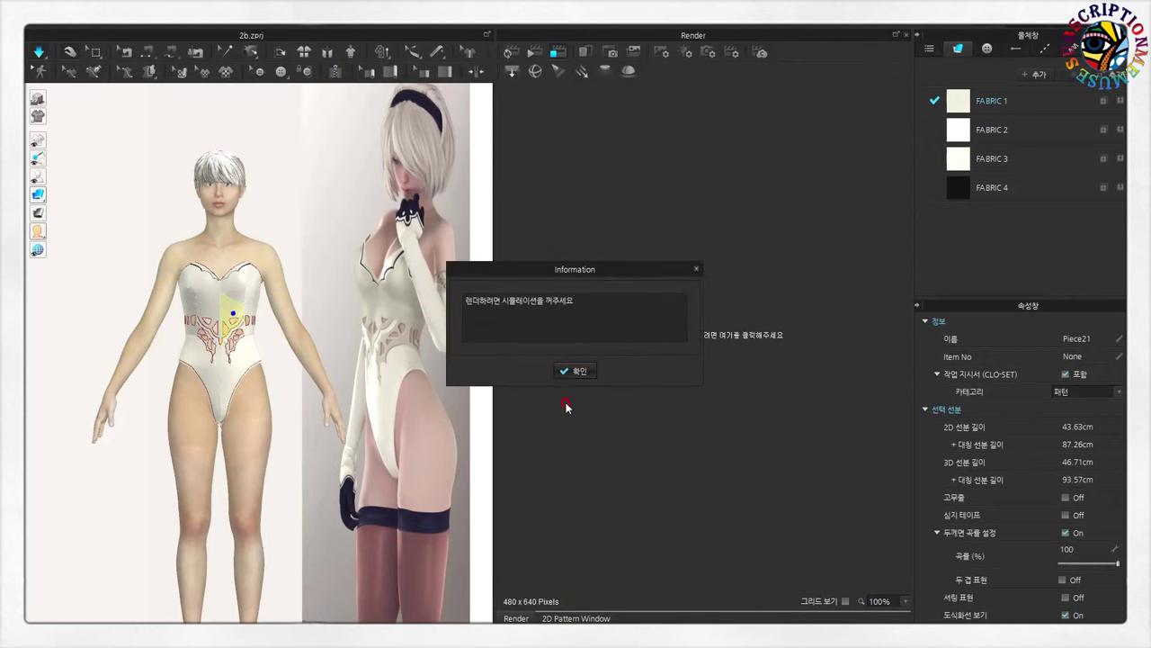
{"action": "left_click", "coordinate": [575, 370]}
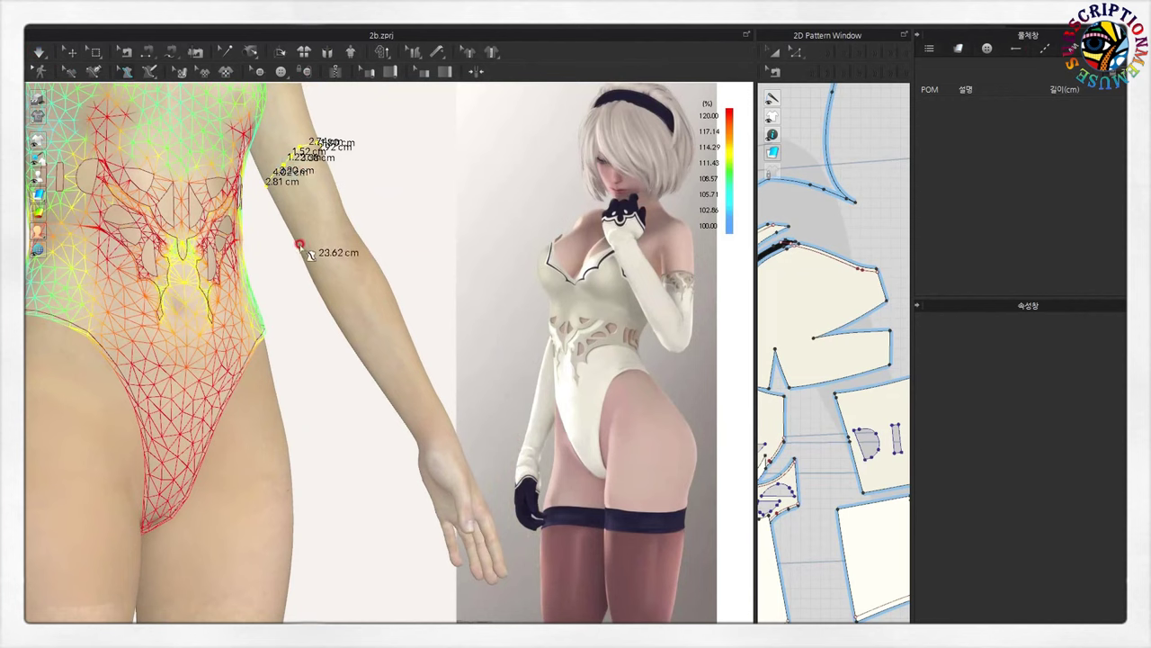
- Draw a 3D Pen (Avatar) line from upper arm to wrist in 12.26, 15.90 and 7.23 cm segments
{"action": "left_click", "coordinate": [308, 217]}
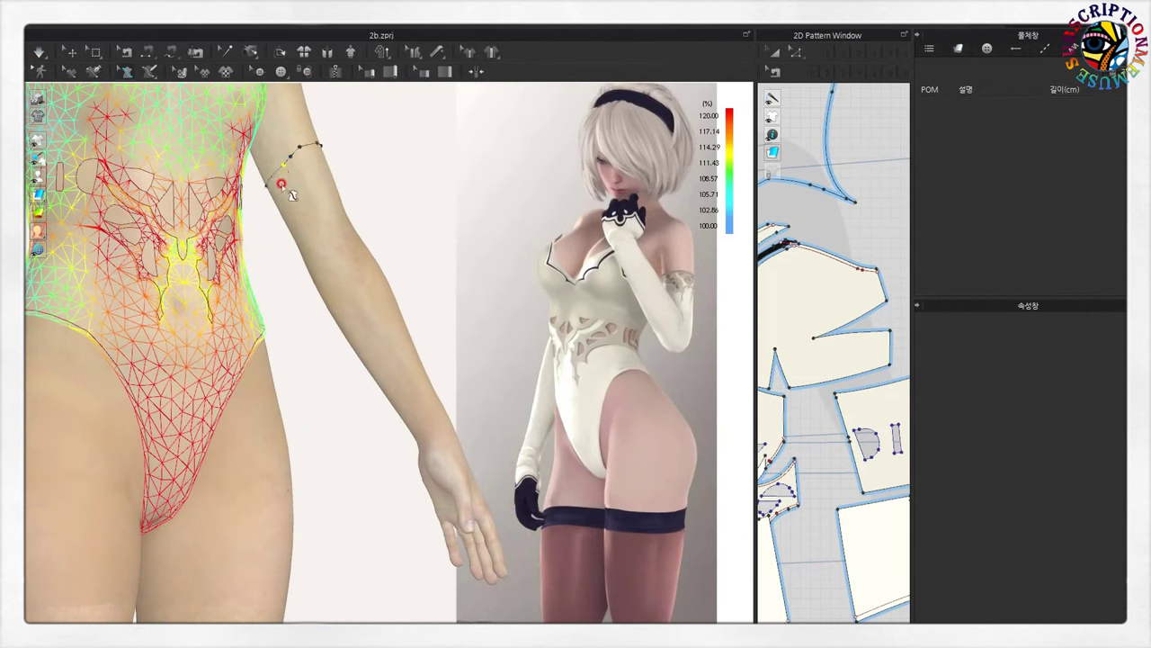
{"action": "right_click", "coordinate": [190, 97]}
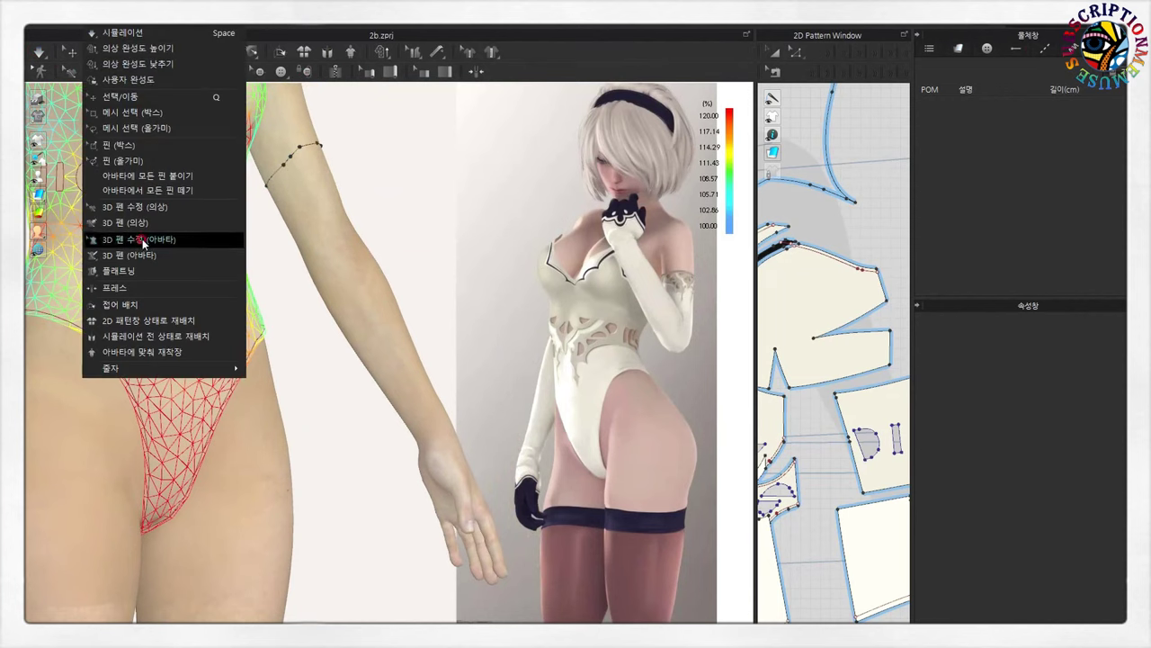
{"action": "left_click", "coordinate": [135, 258]}
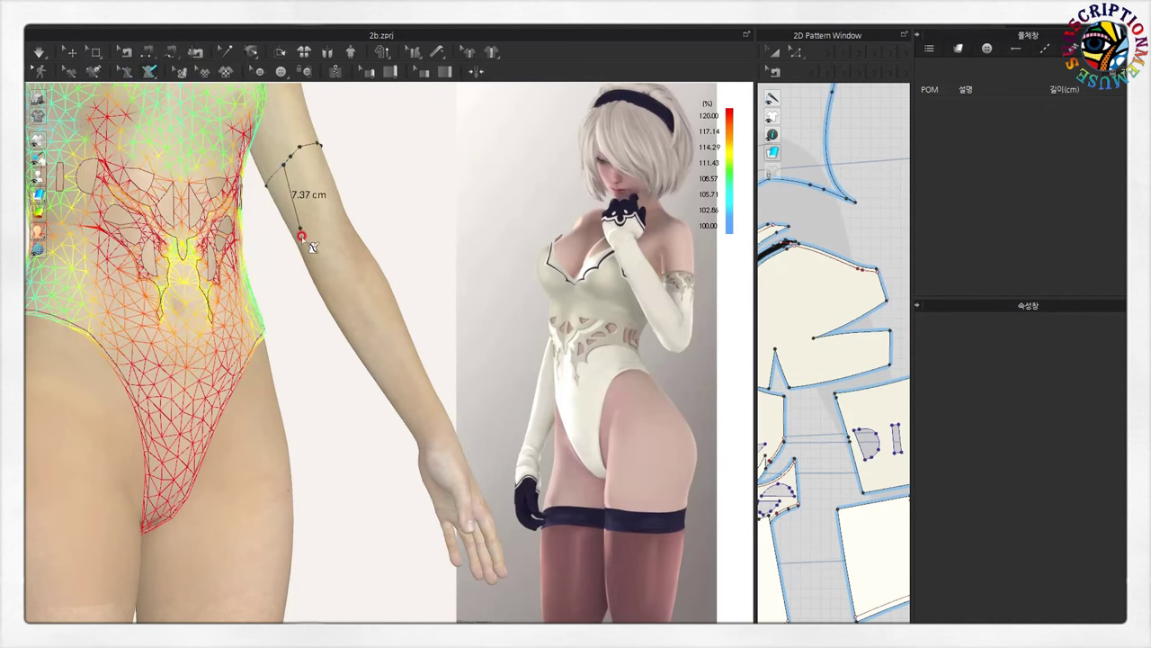
{"action": "right_click_drag", "start_coordinate": [315, 236], "coordinate": [320, 246]}
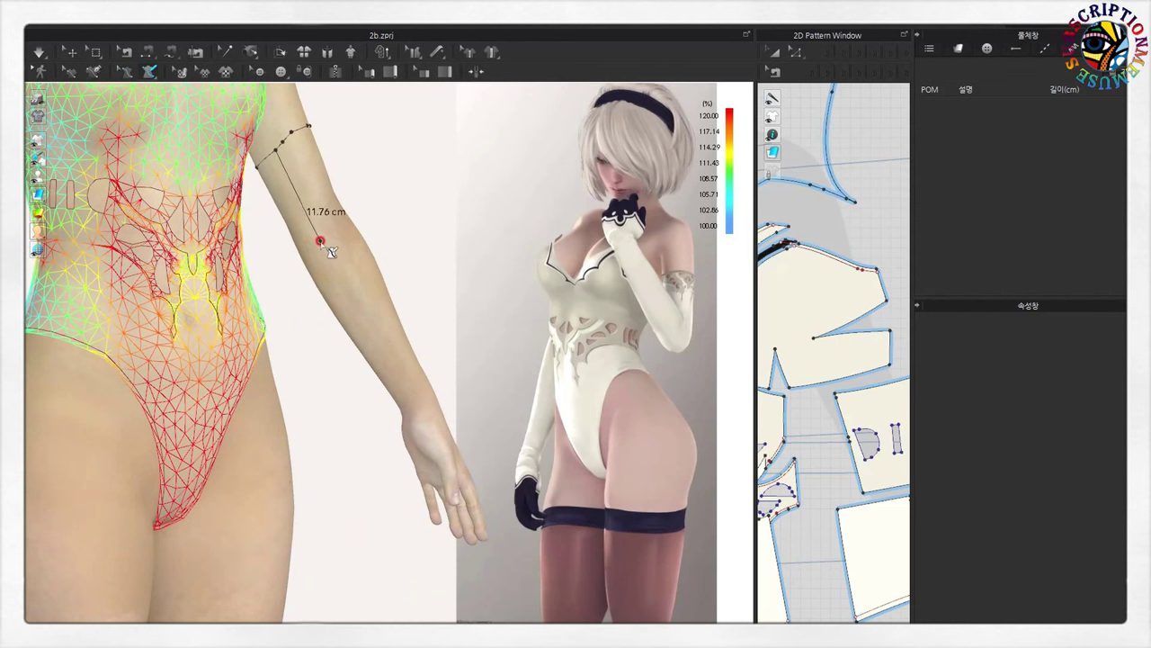
{"action": "left_click", "coordinate": [320, 244]}
{"action": "left_click", "coordinate": [382, 360]}
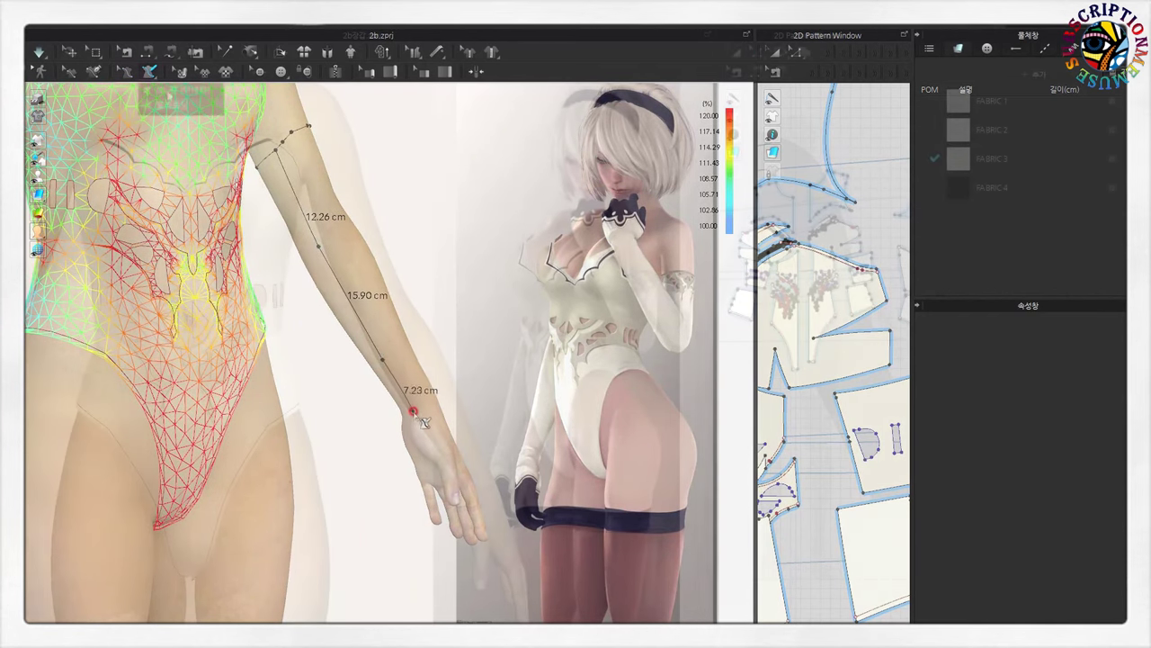
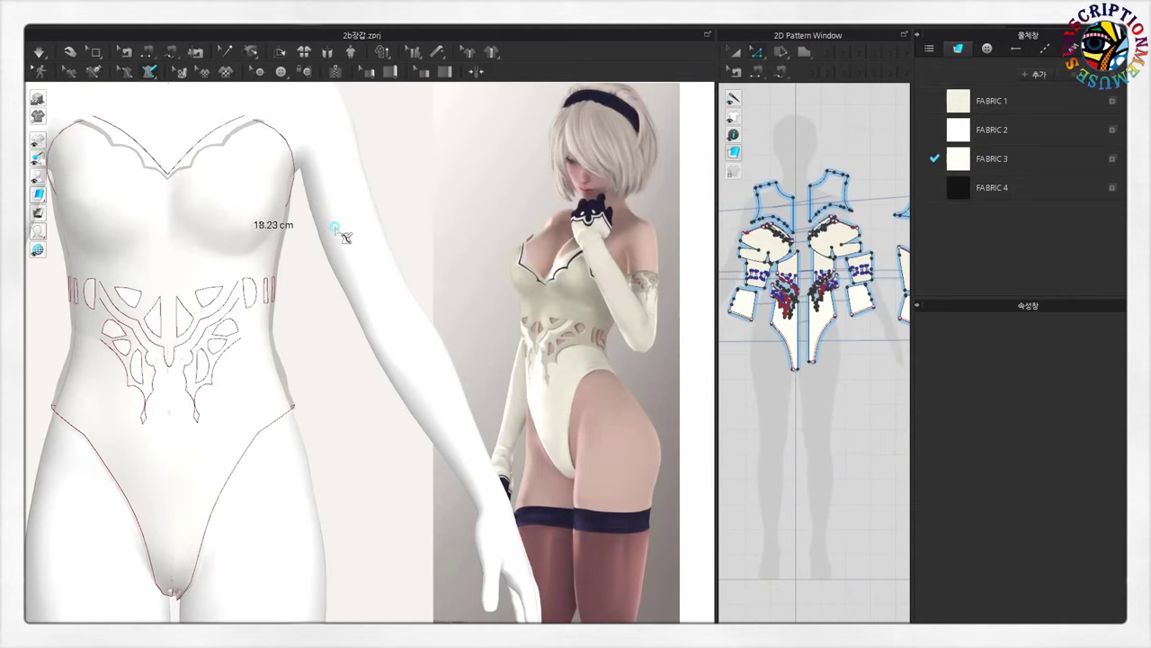
- With the 3D Pen (Avatar), place the first points of a line around the avatar's wrist
{"action": "left_click", "coordinate": [150, 74]}
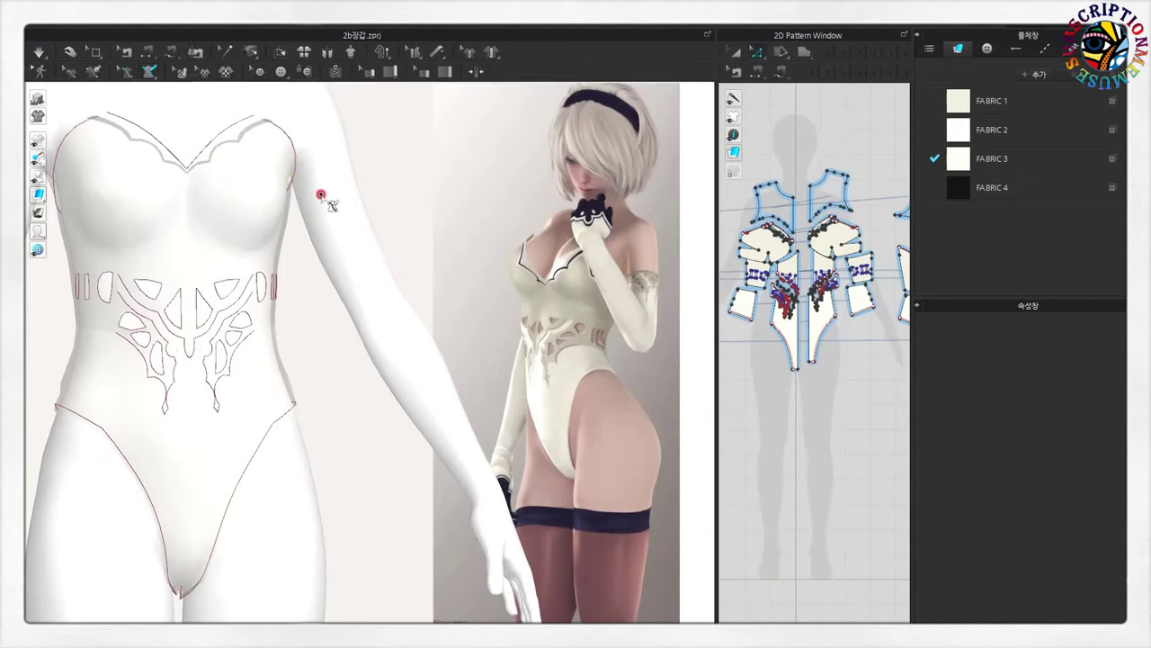
{"action": "mouse_move", "coordinate": [332, 220]}
{"action": "right_mouse_down"}
{"action": "mouse_move", "coordinate": [121, 261]}
{"action": "mouse_move", "coordinate": [366, 301]}
{"action": "mouse_move", "coordinate": [297, 269]}
{"action": "right_mouse_up"}
{"action": "left_click", "coordinate": [357, 231]}
{"action": "left_click", "coordinate": [303, 319]}
- Orbit and zoom around the wrist to reach its far side, facing the arm and hand
{"action": "mouse_move", "coordinate": [303, 320]}
{"action": "right_mouse_down"}
{"action": "mouse_move", "coordinate": [338, 443]}
{"action": "mouse_move", "coordinate": [400, 388]}
{"action": "right_mouse_up"}
{"action": "scroll", "coordinate": [398, 388], "scroll_direction": "up", "scroll_amount": 1}
{"action": "scroll", "coordinate": [404, 465], "scroll_direction": "up", "scroll_amount": 2}
{"action": "scroll", "coordinate": [368, 488], "scroll_direction": "up", "scroll_amount": 2}
{"action": "mouse_move", "coordinate": [359, 447]}
{"action": "right_mouse_down"}
{"action": "mouse_move", "coordinate": [103, 423]}
{"action": "mouse_move", "coordinate": [347, 437]}
{"action": "mouse_move", "coordinate": [334, 373]}
{"action": "mouse_move", "coordinate": [175, 376]}
{"action": "right_mouse_up"}
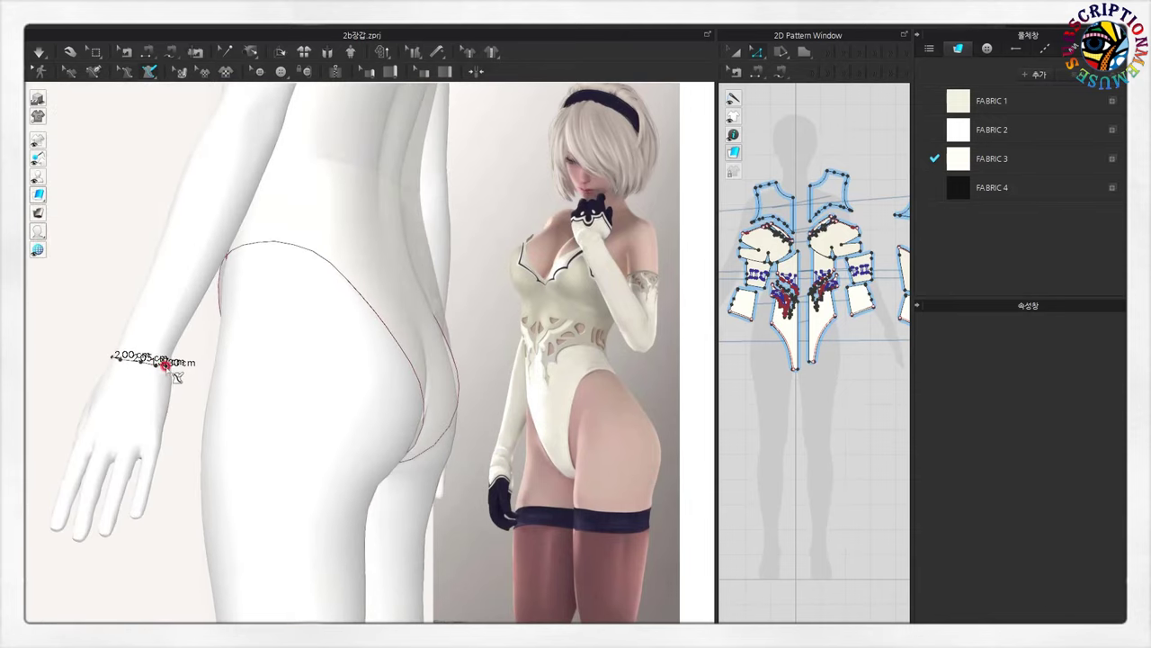
{"action": "mouse_move", "coordinate": [206, 314]}
{"action": "right_mouse_down"}
{"action": "mouse_move", "coordinate": [506, 318]}
{"action": "mouse_move", "coordinate": [369, 420]}
{"action": "mouse_move", "coordinate": [340, 478]}
{"action": "right_mouse_up"}
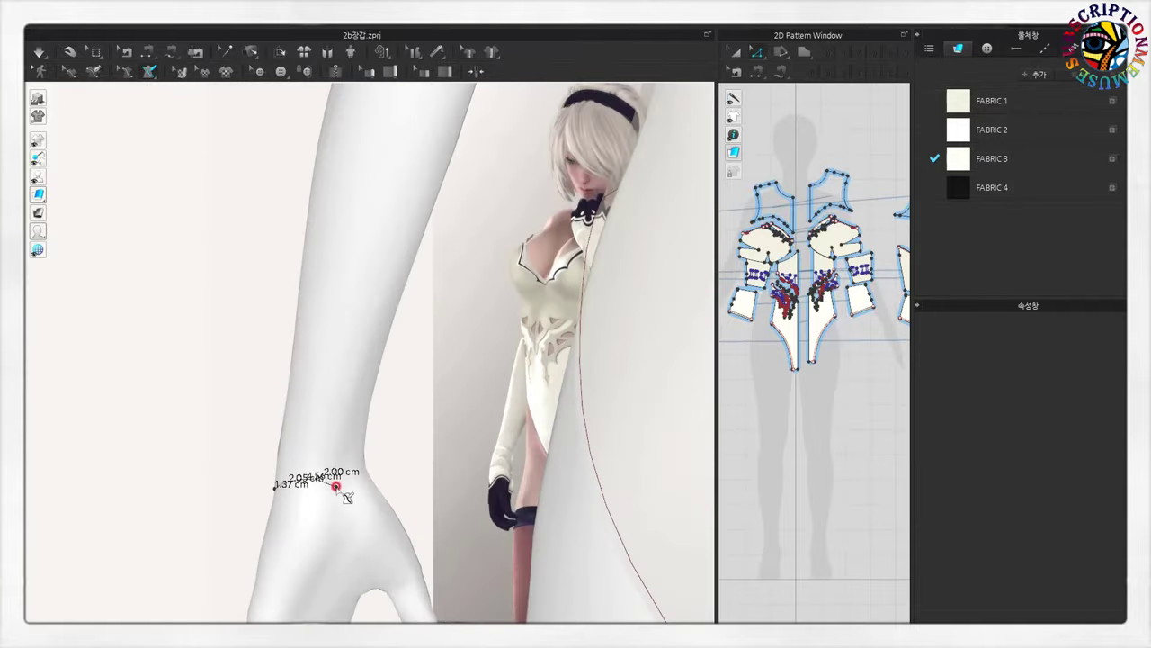
{"action": "mouse_move", "coordinate": [354, 490]}
{"action": "right_mouse_down"}
{"action": "mouse_move", "coordinate": [470, 471]}
{"action": "mouse_move", "coordinate": [360, 465]}
{"action": "mouse_move", "coordinate": [470, 474]}
{"action": "mouse_move", "coordinate": [459, 487]}
{"action": "right_mouse_up"}
{"action": "scroll", "coordinate": [459, 487], "scroll_direction": "down", "scroll_amount": 5}
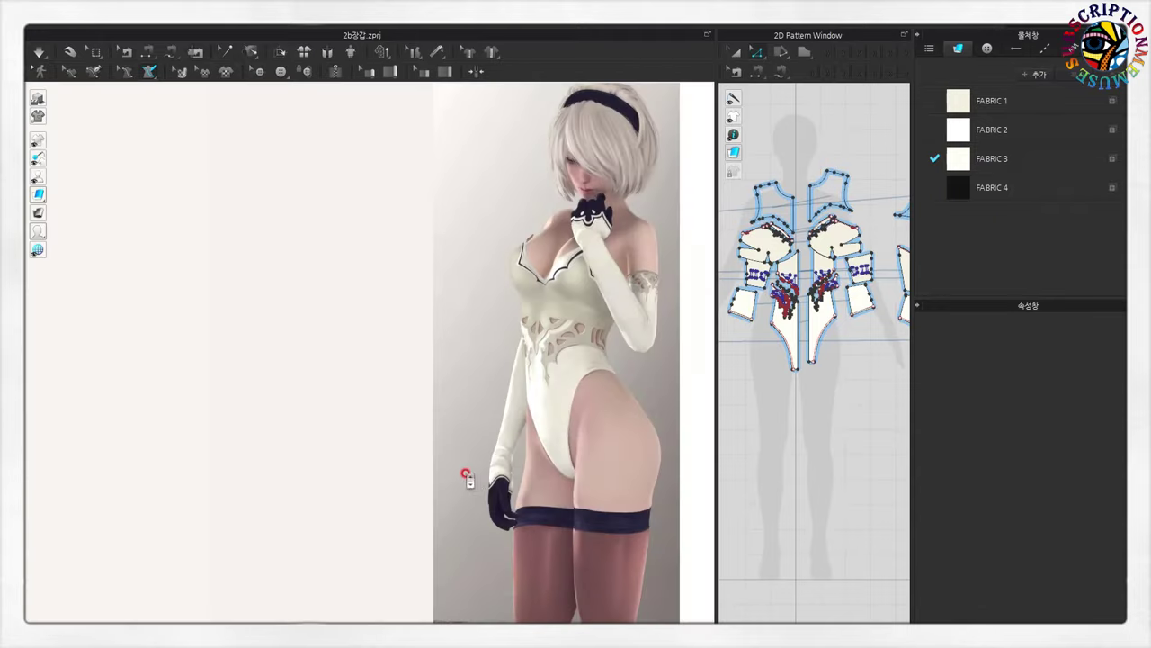
{"action": "scroll", "coordinate": [465, 473], "scroll_direction": "up", "scroll_amount": 3}
{"action": "scroll", "coordinate": [458, 466], "scroll_direction": "up", "scroll_amount": 3}
{"action": "scroll", "coordinate": [458, 463], "scroll_direction": "down", "scroll_amount": 1}
{"action": "scroll", "coordinate": [547, 418], "scroll_direction": "down", "scroll_amount": 1}
{"action": "scroll", "coordinate": [570, 419], "scroll_direction": "down", "scroll_amount": 2}
{"action": "scroll", "coordinate": [567, 414], "scroll_direction": "down", "scroll_amount": 2}
{"action": "scroll", "coordinate": [569, 382], "scroll_direction": "down", "scroll_amount": 1}
{"action": "mouse_move", "coordinate": [581, 393]}
{"action": "right_mouse_down"}
{"action": "mouse_move", "coordinate": [593, 434]}
{"action": "mouse_move", "coordinate": [488, 474]}
{"action": "mouse_move", "coordinate": [570, 436]}
{"action": "mouse_move", "coordinate": [687, 410]}
{"action": "mouse_move", "coordinate": [548, 330]}
{"action": "mouse_move", "coordinate": [513, 380]}
{"action": "mouse_move", "coordinate": [527, 386]}
{"action": "mouse_move", "coordinate": [330, 480]}
{"action": "mouse_move", "coordinate": [348, 417]}
{"action": "mouse_move", "coordinate": [423, 403]}
{"action": "mouse_move", "coordinate": [393, 410]}
{"action": "right_mouse_up"}
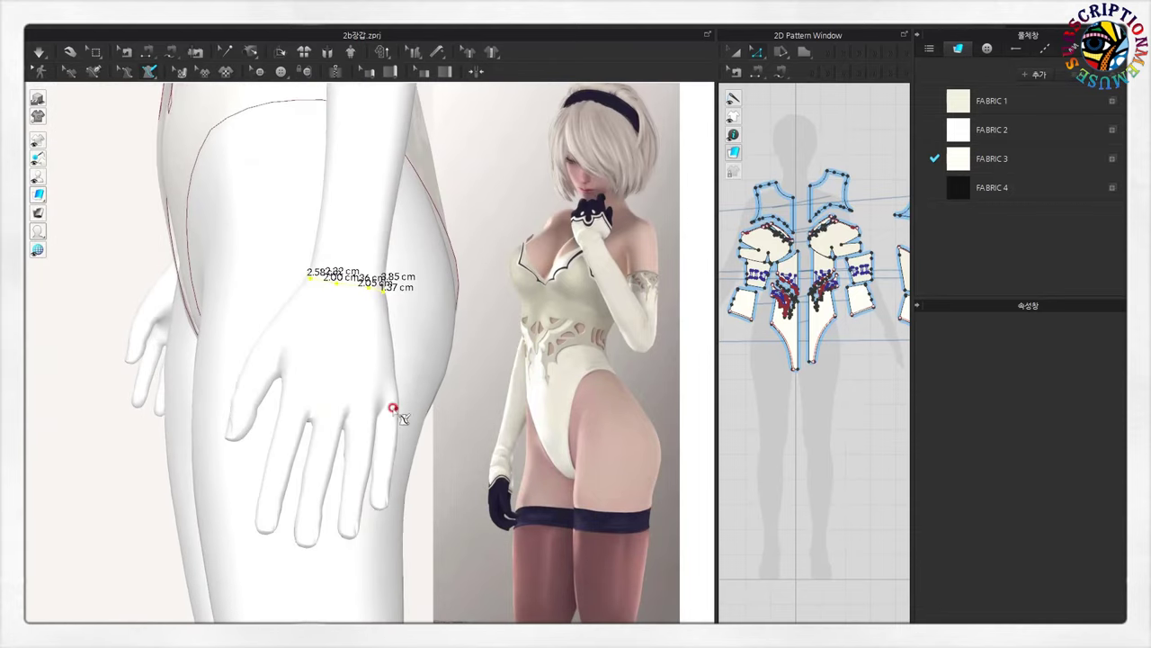
- Add points across the hand and close the wrist line into a loop
{"action": "left_click", "coordinate": [267, 334]}
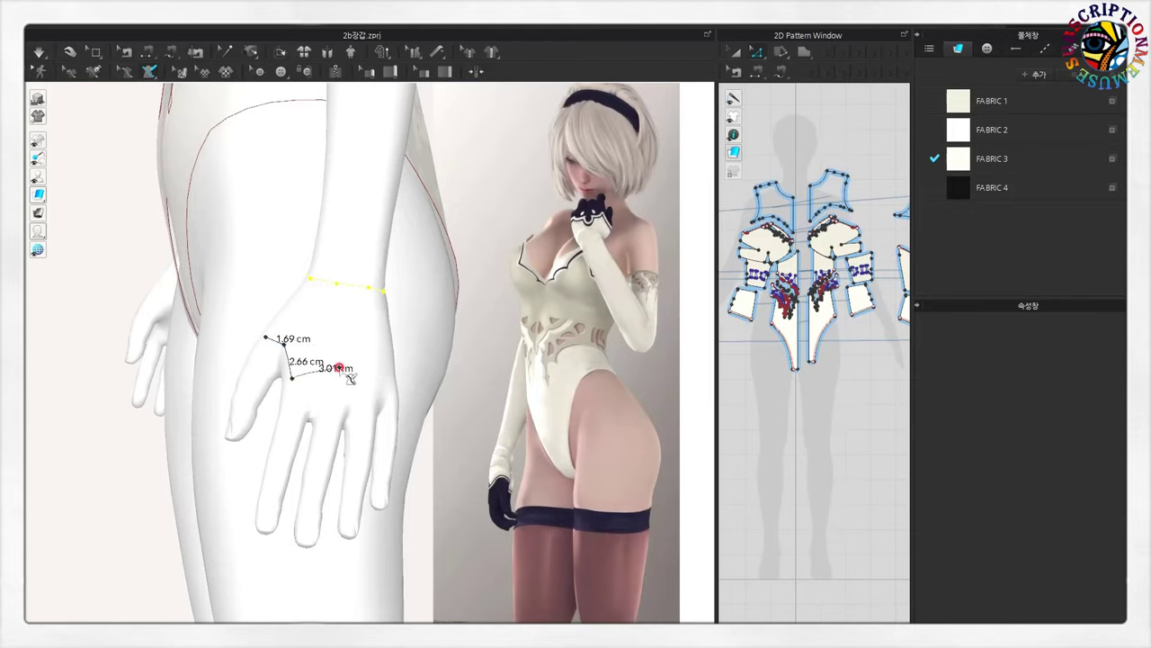
{"action": "left_click", "coordinate": [371, 388]}
{"action": "mouse_move", "coordinate": [370, 388]}
{"action": "right_mouse_down"}
{"action": "mouse_move", "coordinate": [365, 316]}
{"action": "mouse_move", "coordinate": [256, 384]}
{"action": "mouse_move", "coordinate": [162, 309]}
{"action": "mouse_move", "coordinate": [195, 390]}
{"action": "mouse_move", "coordinate": [229, 363]}
{"action": "mouse_move", "coordinate": [341, 400]}
{"action": "mouse_move", "coordinate": [504, 300]}
{"action": "mouse_move", "coordinate": [414, 331]}
{"action": "mouse_move", "coordinate": [419, 435]}
{"action": "mouse_move", "coordinate": [506, 415]}
{"action": "mouse_move", "coordinate": [375, 440]}
{"action": "mouse_move", "coordinate": [656, 373]}
{"action": "mouse_move", "coordinate": [442, 509]}
{"action": "mouse_move", "coordinate": [329, 252]}
{"action": "right_mouse_up"}
{"action": "right_click_drag", "start_coordinate": [550, 426], "coordinate": [267, 465]}
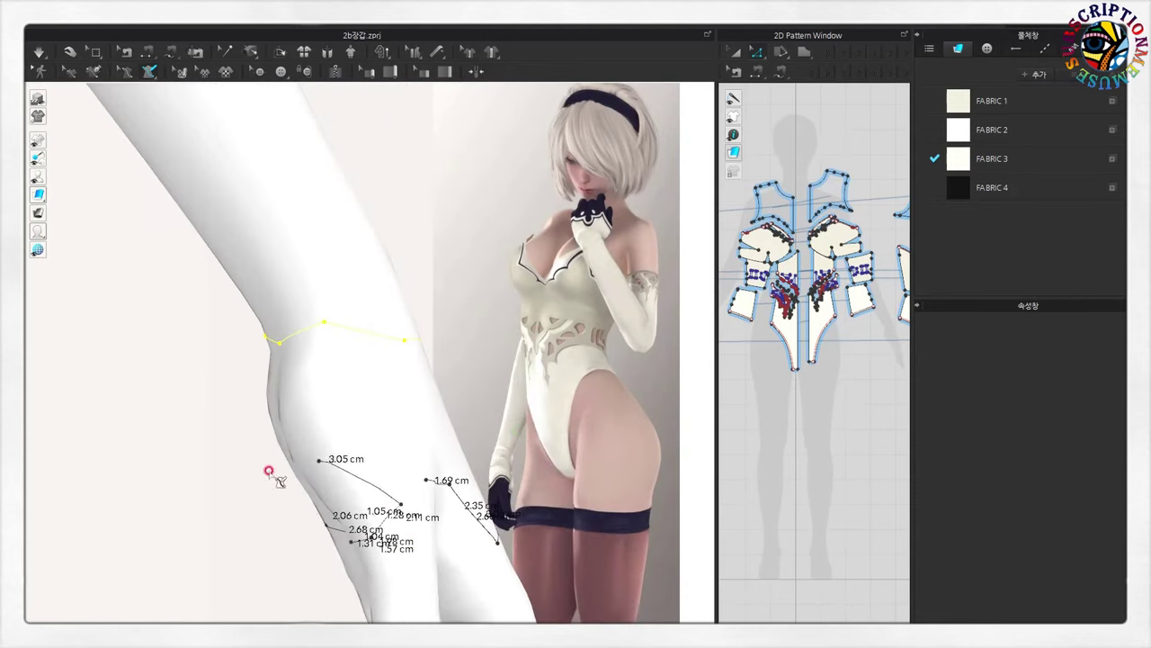
{"action": "mouse_move", "coordinate": [432, 476]}
{"action": "right_mouse_down"}
{"action": "mouse_move", "coordinate": [411, 326]}
{"action": "mouse_move", "coordinate": [333, 513]}
{"action": "mouse_move", "coordinate": [239, 329]}
{"action": "right_mouse_up"}
{"action": "mouse_move", "coordinate": [403, 496]}
{"action": "right_mouse_down"}
{"action": "mouse_move", "coordinate": [278, 495]}
{"action": "mouse_move", "coordinate": [424, 470]}
{"action": "mouse_move", "coordinate": [340, 494]}
{"action": "mouse_move", "coordinate": [409, 522]}
{"action": "mouse_move", "coordinate": [391, 519]}
{"action": "mouse_move", "coordinate": [291, 483]}
{"action": "mouse_move", "coordinate": [147, 403]}
{"action": "mouse_move", "coordinate": [335, 358]}
{"action": "mouse_move", "coordinate": [387, 388]}
{"action": "mouse_move", "coordinate": [282, 372]}
{"action": "mouse_move", "coordinate": [476, 480]}
{"action": "mouse_move", "coordinate": [498, 429]}
{"action": "right_mouse_up"}
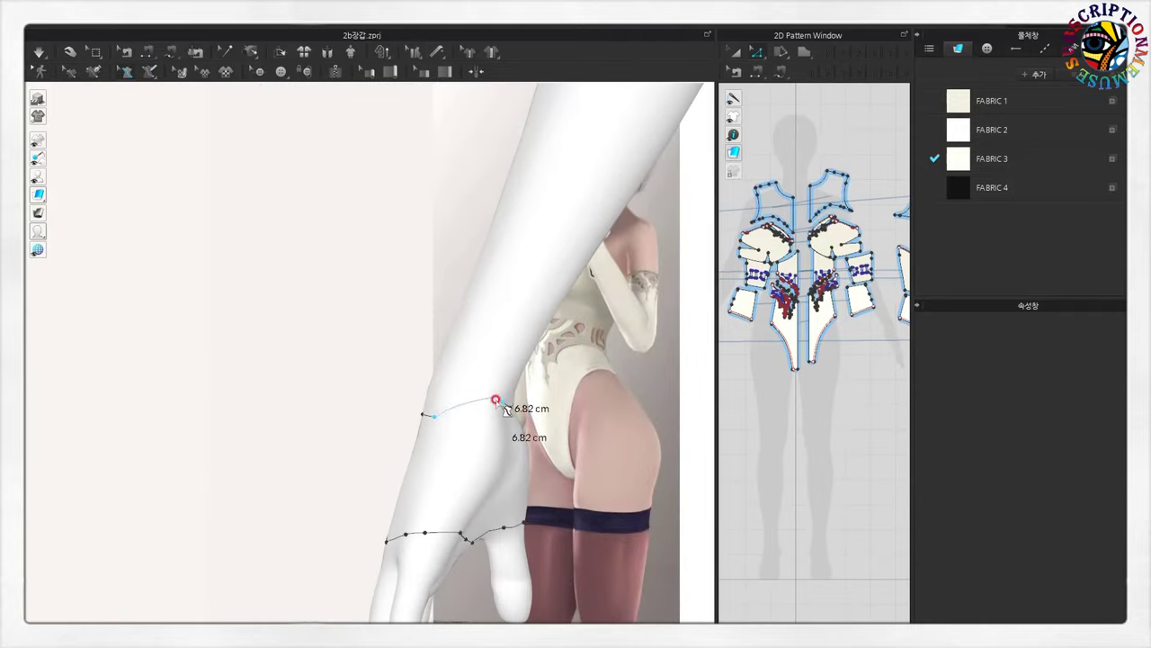
{"action": "right_click", "coordinate": [474, 397]}
{"action": "left_click", "coordinate": [495, 424]}
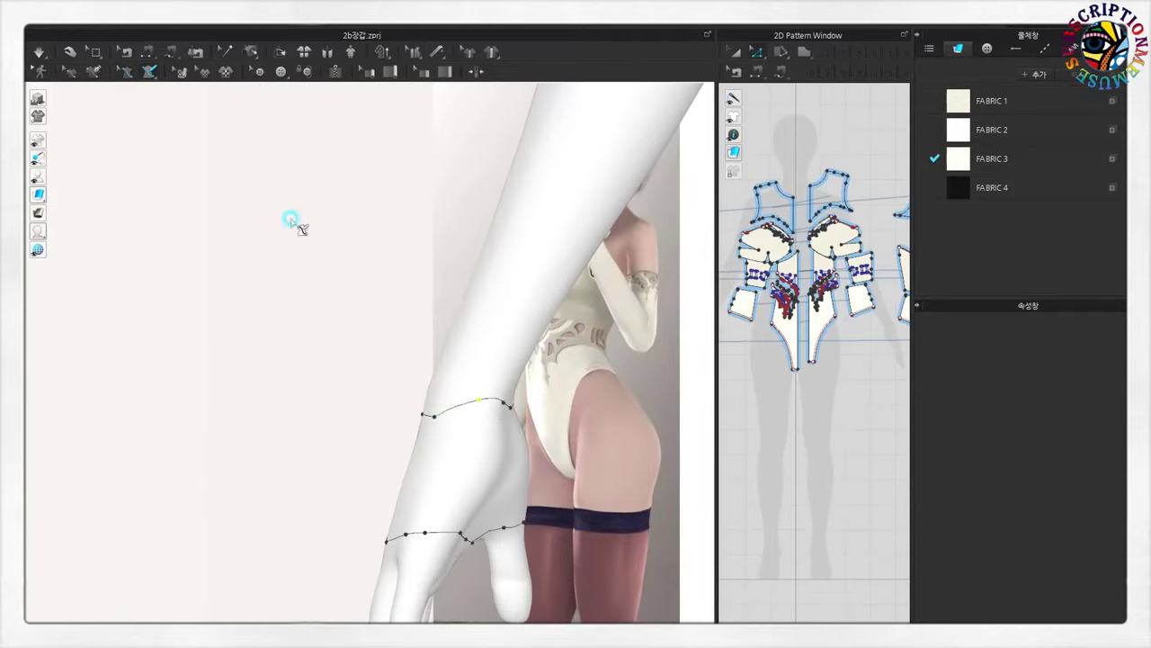
- Draw a 38.62 cm line down the arm joining the upper-arm loop to the wrist loop
{"action": "mouse_move", "coordinate": [450, 463]}
{"action": "right_mouse_down"}
{"action": "mouse_move", "coordinate": [499, 522]}
{"action": "mouse_move", "coordinate": [481, 527]}
{"action": "mouse_move", "coordinate": [539, 470]}
{"action": "right_mouse_up"}
{"action": "left_click", "coordinate": [537, 468]}
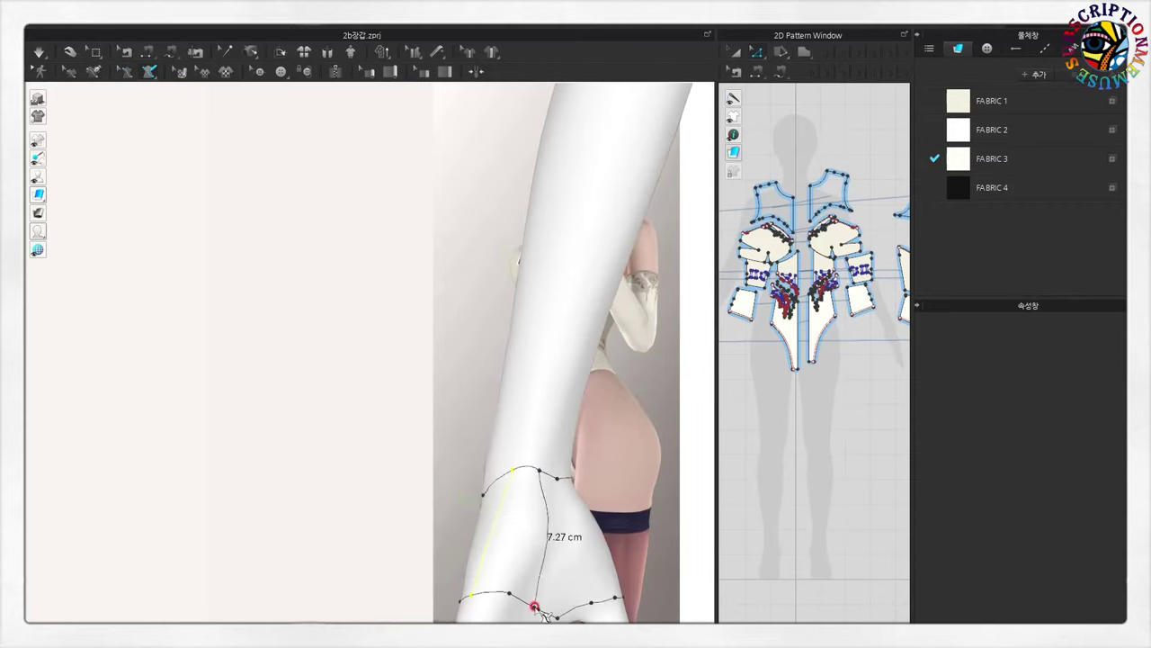
{"action": "mouse_move", "coordinate": [510, 591]}
{"action": "right_mouse_down"}
{"action": "mouse_move", "coordinate": [465, 530]}
{"action": "mouse_move", "coordinate": [555, 304]}
{"action": "mouse_move", "coordinate": [499, 354]}
{"action": "mouse_move", "coordinate": [510, 354]}
{"action": "mouse_move", "coordinate": [524, 432]}
{"action": "mouse_move", "coordinate": [437, 296]}
{"action": "mouse_move", "coordinate": [442, 373]}
{"action": "right_mouse_up"}
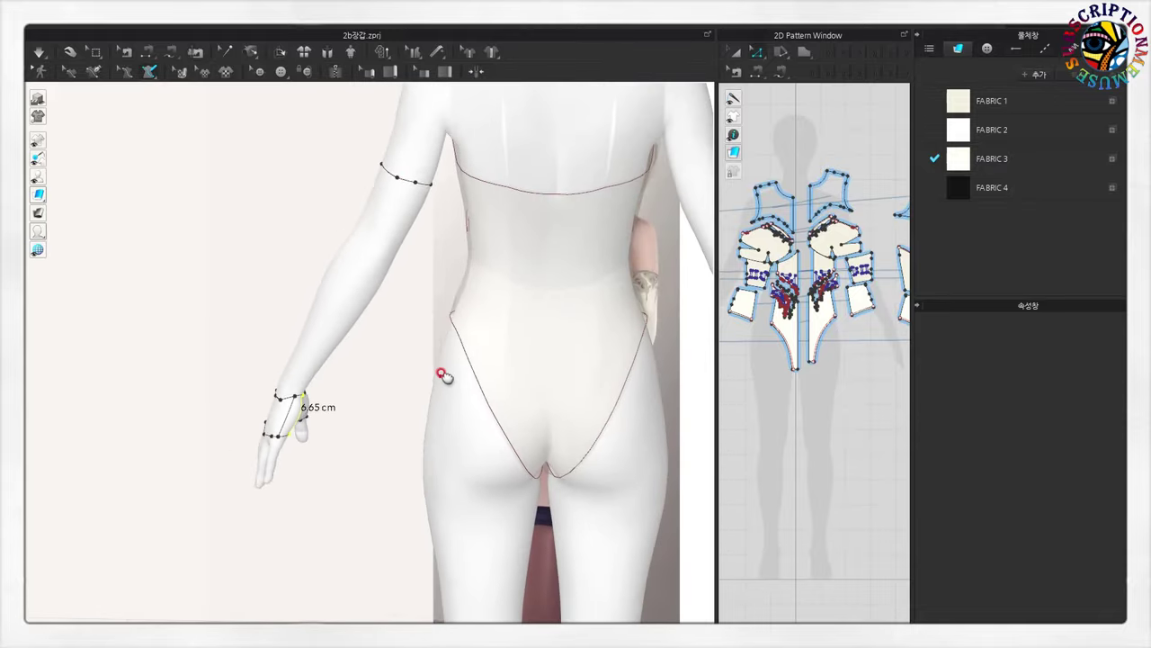
{"action": "scroll", "coordinate": [369, 248], "scroll_direction": "up", "scroll_amount": 2}
{"action": "left_click", "coordinate": [301, 412]}
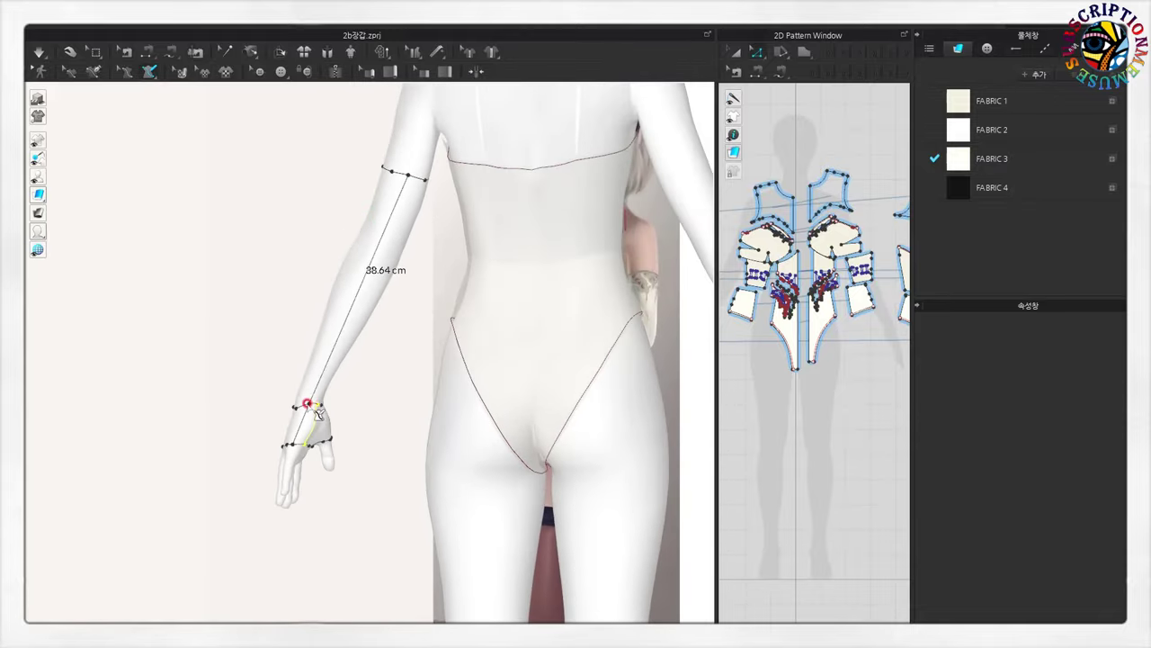
{"action": "scroll", "coordinate": [360, 382], "scroll_direction": "up", "scroll_amount": 2}
- View the measured arm from the front beside the reference and bring up the avatar tool choices
{"action": "mouse_move", "coordinate": [348, 377]}
{"action": "right_mouse_down"}
{"action": "mouse_move", "coordinate": [596, 372]}
{"action": "mouse_move", "coordinate": [635, 352]}
{"action": "mouse_move", "coordinate": [457, 423]}
{"action": "mouse_move", "coordinate": [496, 401]}
{"action": "mouse_move", "coordinate": [468, 360]}
{"action": "right_mouse_up"}
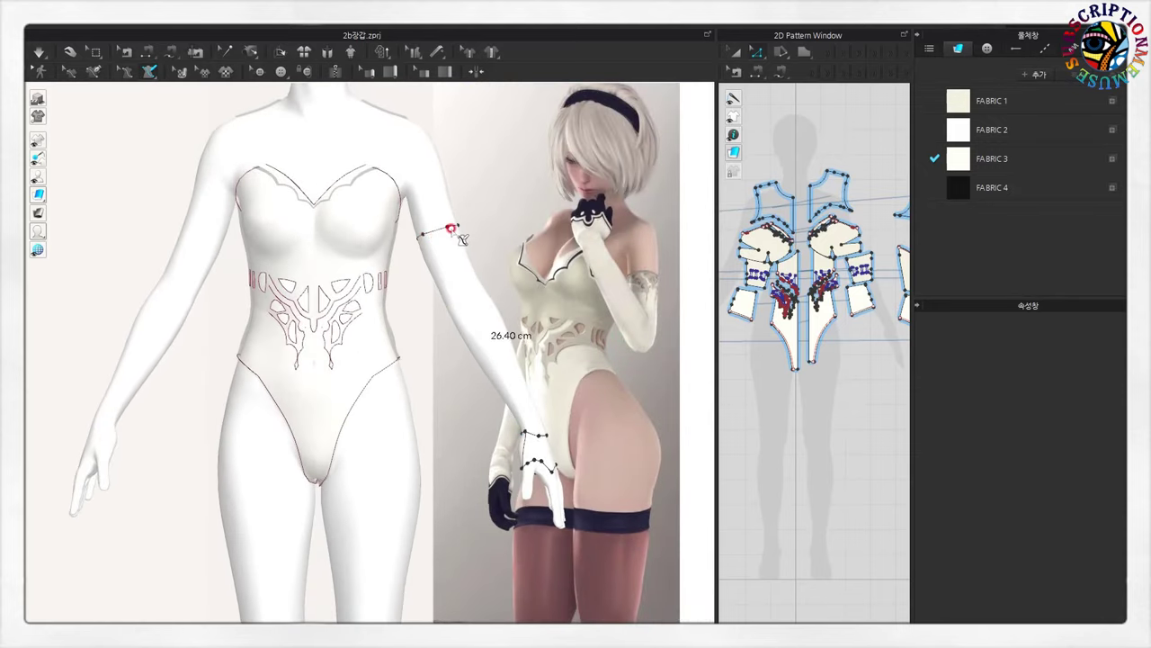
{"action": "middle_click_drag", "start_coordinate": [420, 236], "coordinate": [386, 359]}
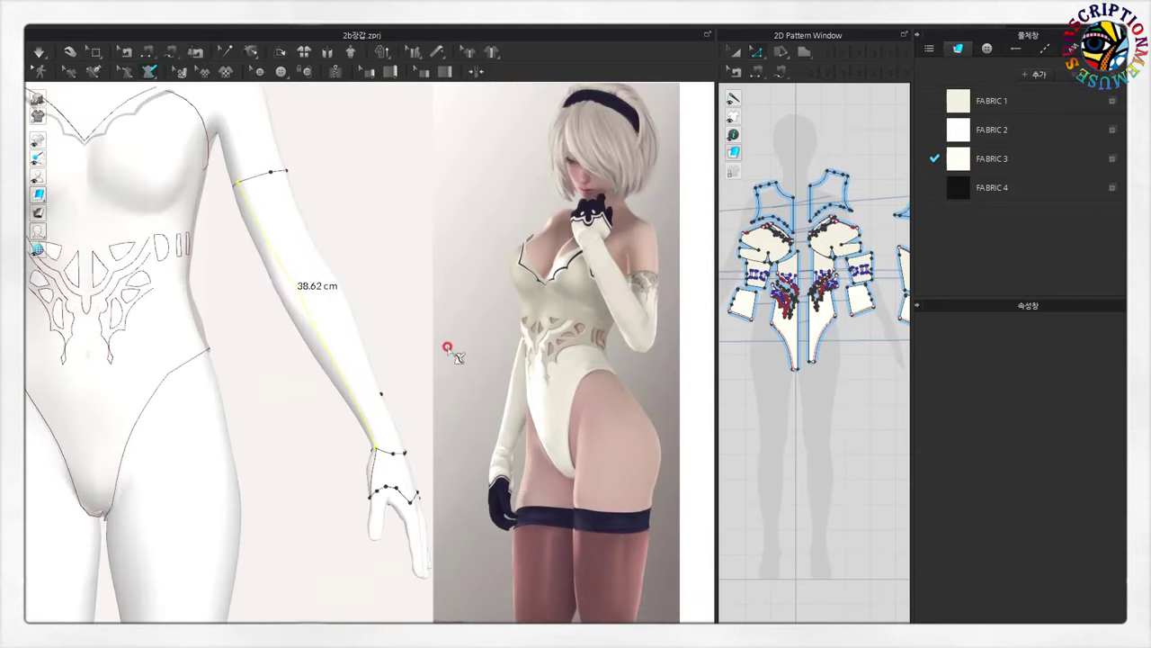
{"action": "scroll", "coordinate": [450, 341], "scroll_direction": "up", "scroll_amount": 2}
{"action": "scroll", "coordinate": [396, 439], "scroll_direction": "down", "scroll_amount": 3}
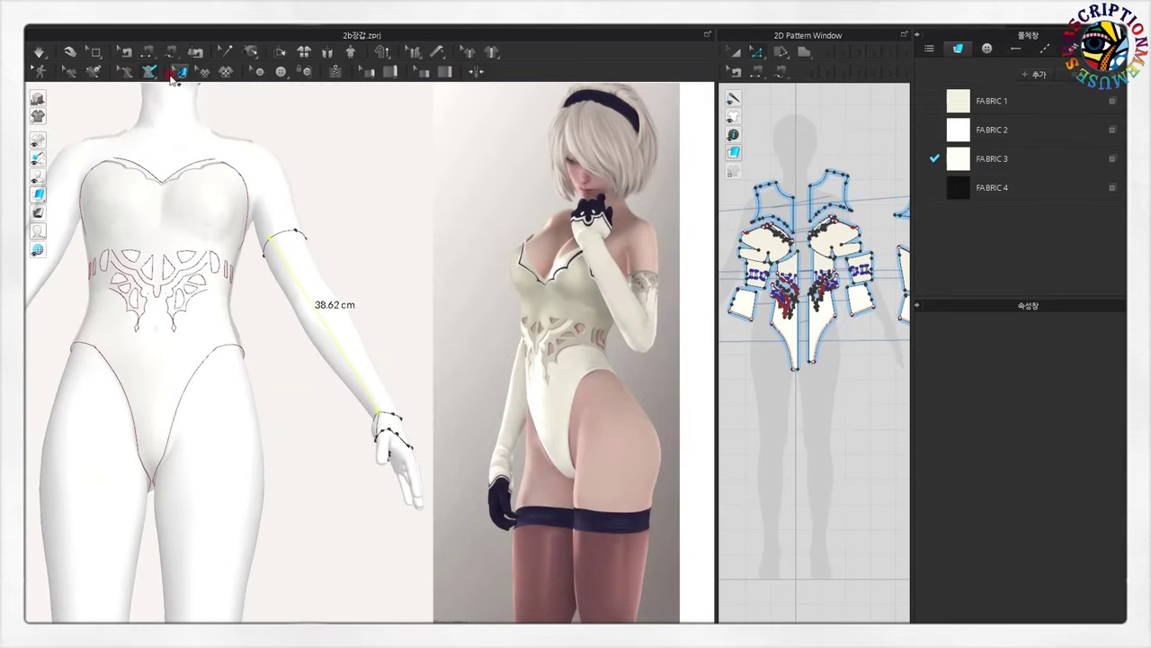
{"action": "right_click_drag", "start_coordinate": [362, 281], "coordinate": [306, 286]}
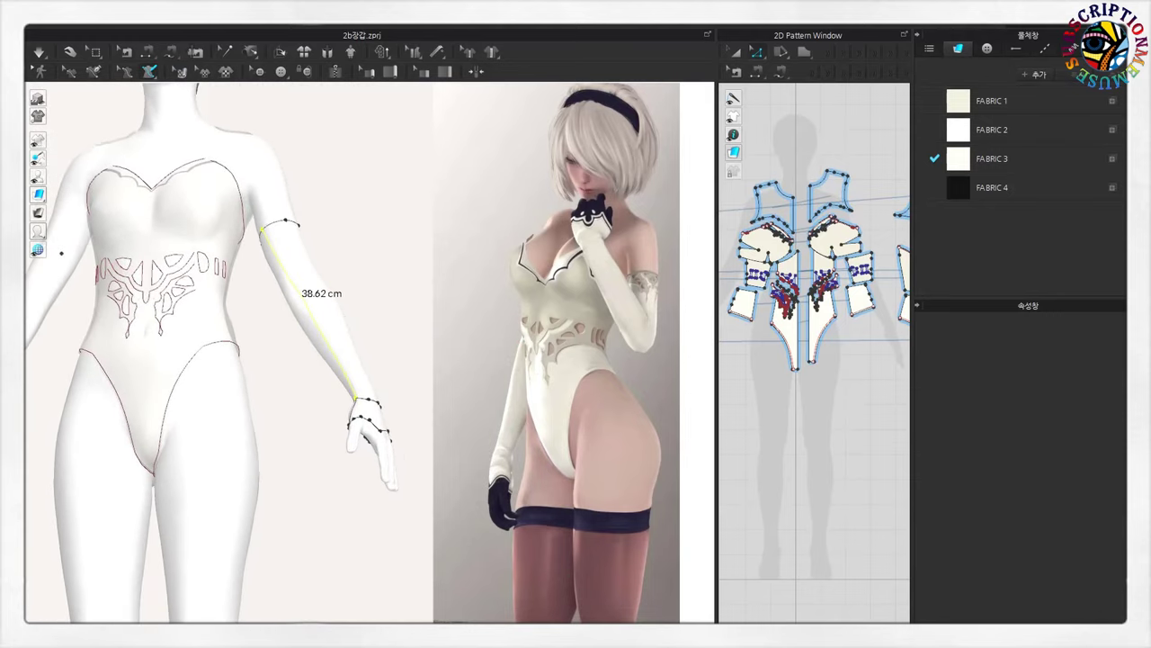
{"action": "left_click", "coordinate": [150, 78]}
- Flatten the forearm area into a sleeve piece and place it below the bodysuit pieces
{"action": "left_click", "coordinate": [316, 298]}
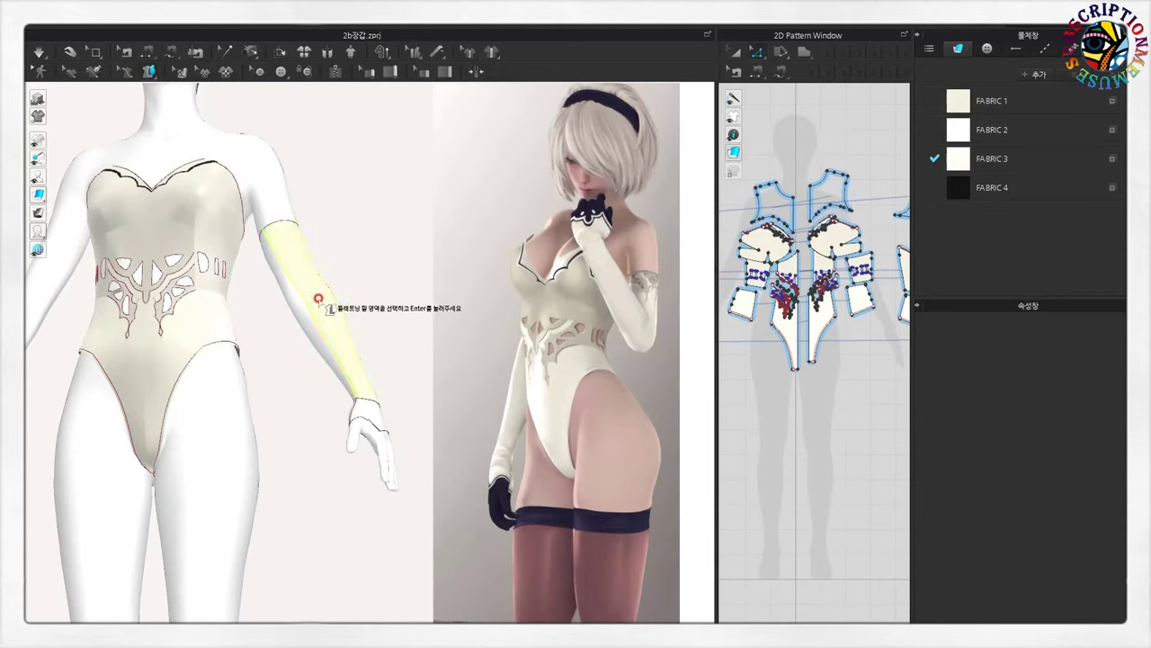
{"action": "key", "text": "Return"}
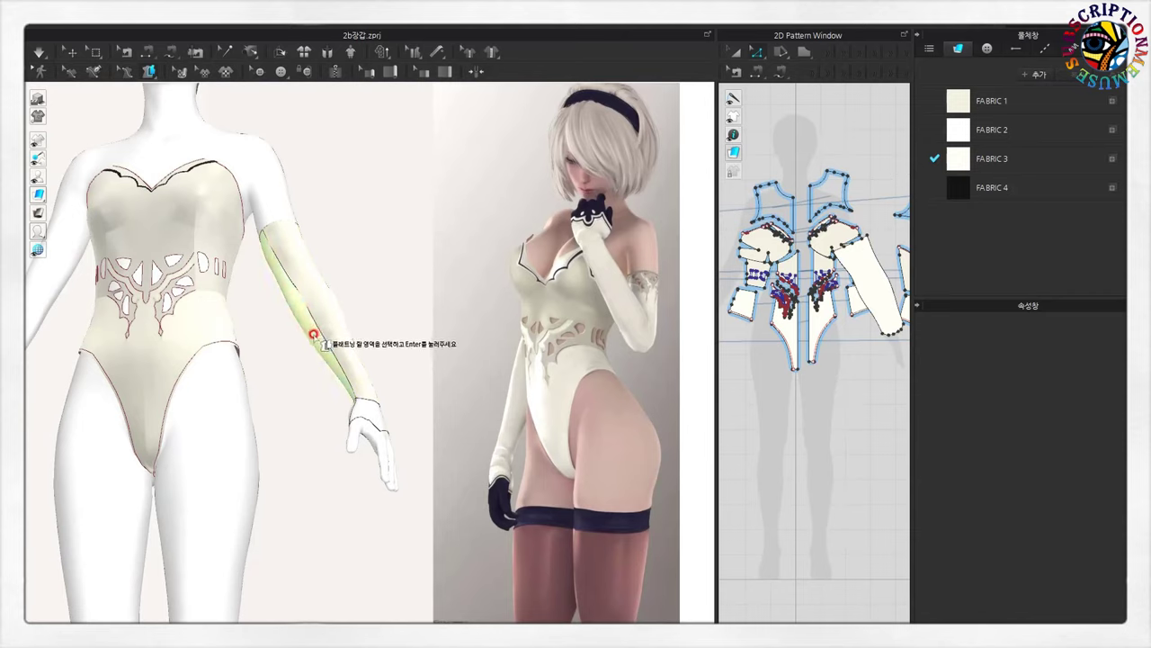
{"action": "key", "text": "Return"}
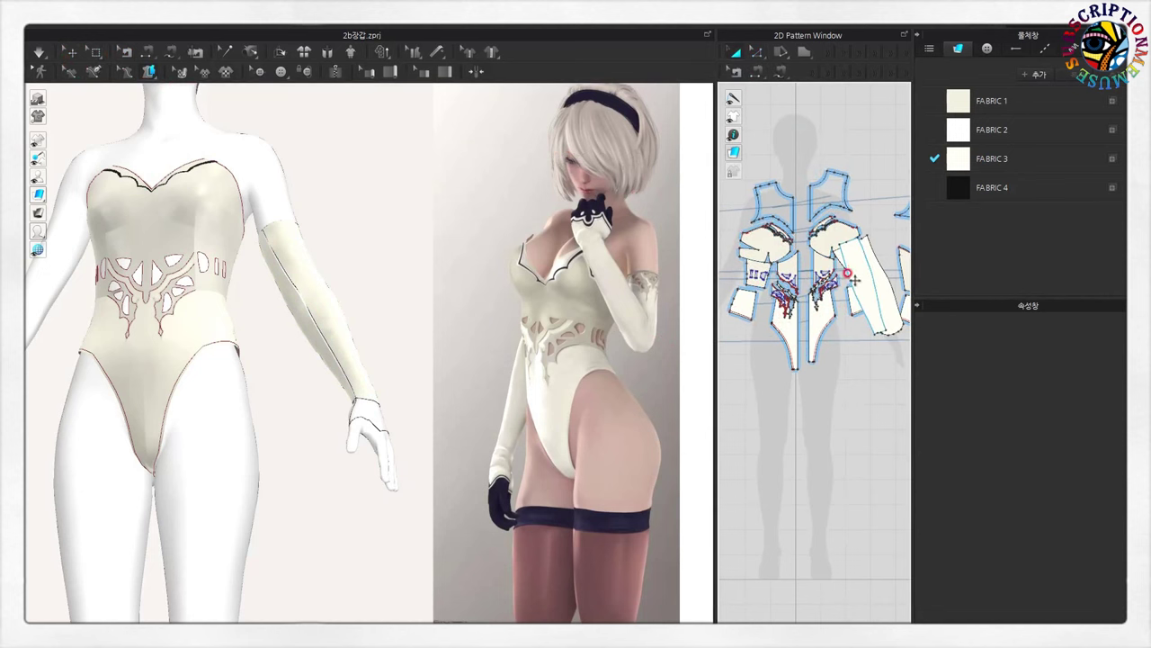
{"action": "left_click_drag", "start_coordinate": [864, 283], "coordinate": [884, 392]}
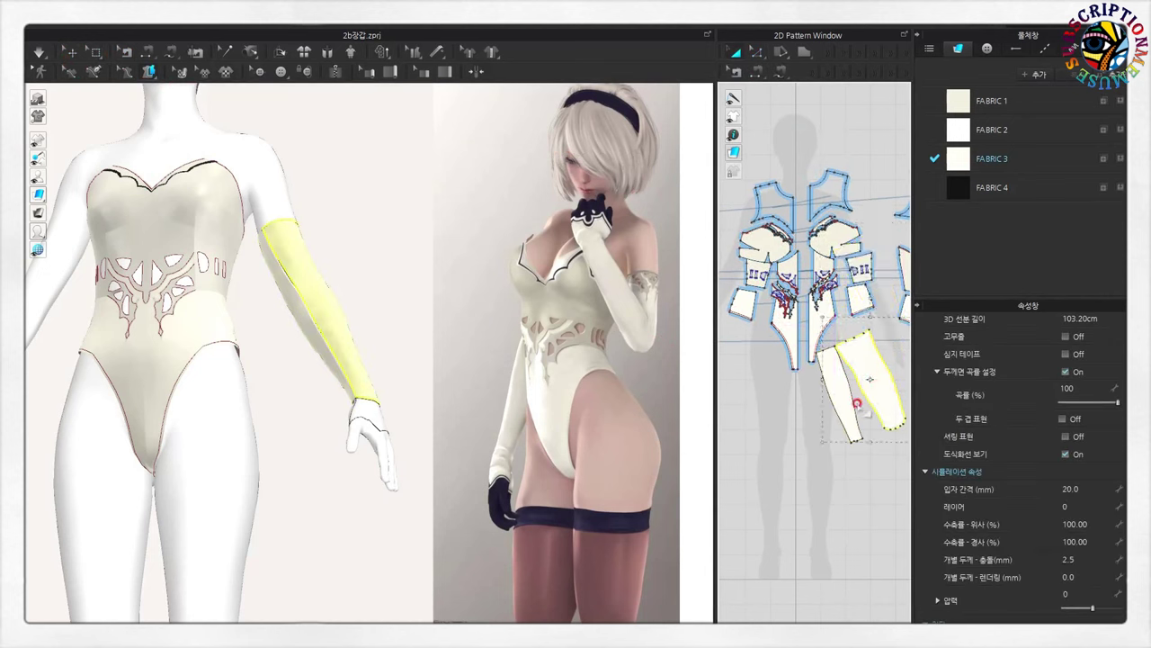
{"action": "right_click_drag", "start_coordinate": [424, 360], "coordinate": [245, 421]}
{"action": "scroll", "coordinate": [246, 421], "scroll_direction": "up", "scroll_amount": 2}
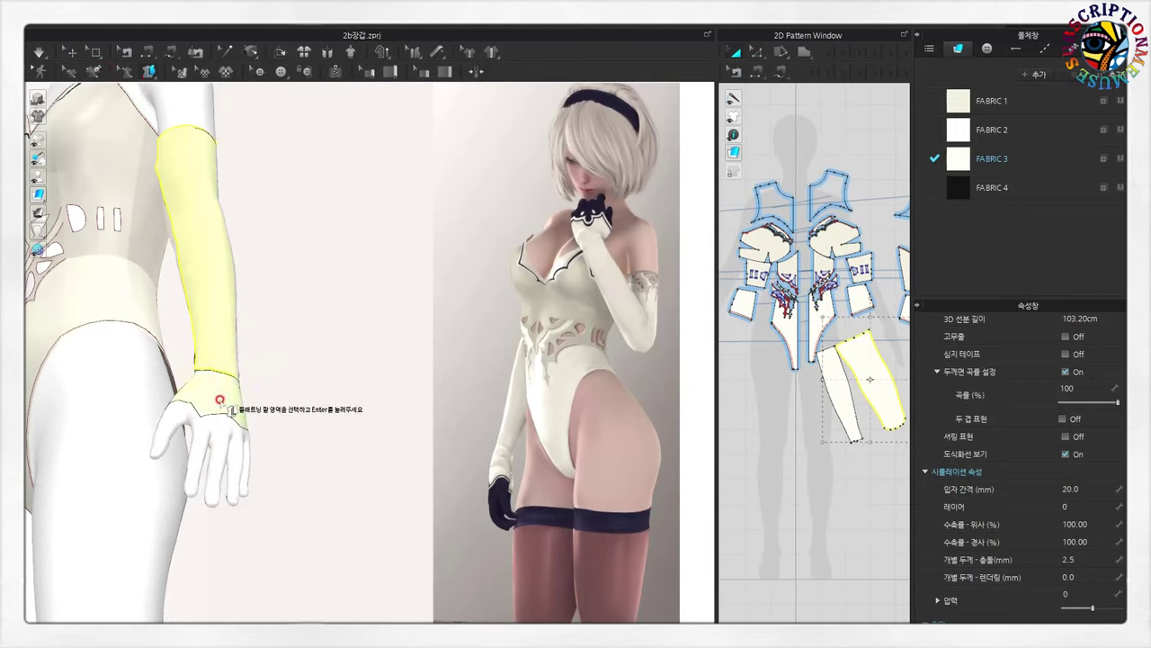
- Add the back-of-hand area near the wrist to the selection
{"action": "left_click", "coordinate": [220, 399]}
{"action": "left_click", "coordinate": [221, 394]}
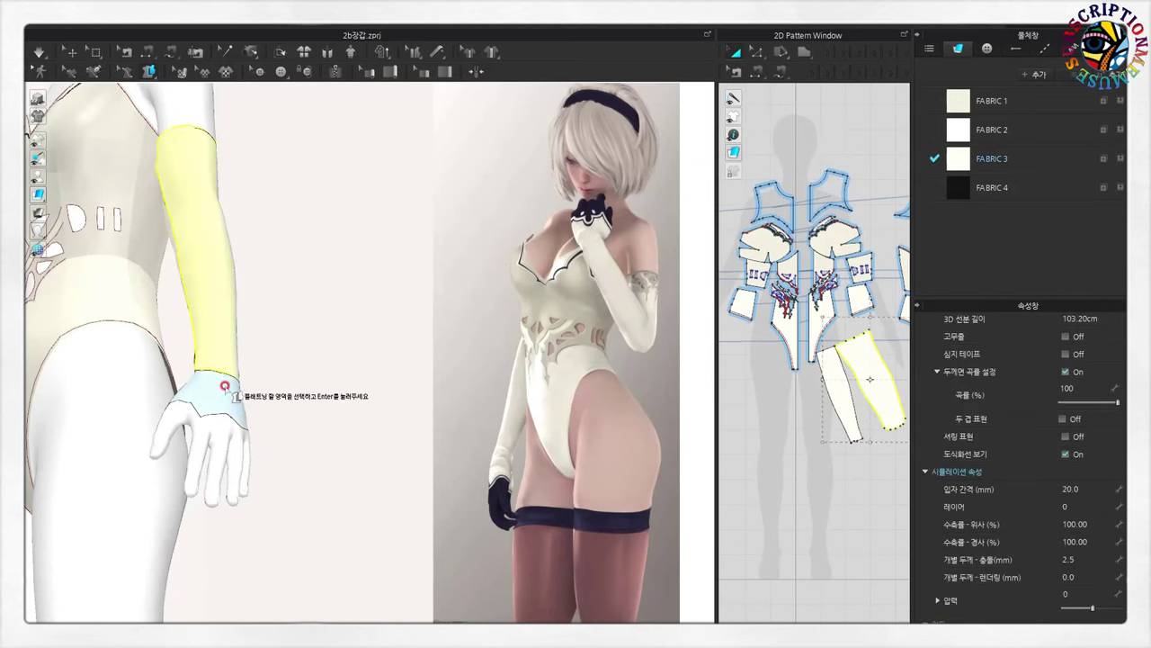
{"action": "left_click", "coordinate": [225, 390]}
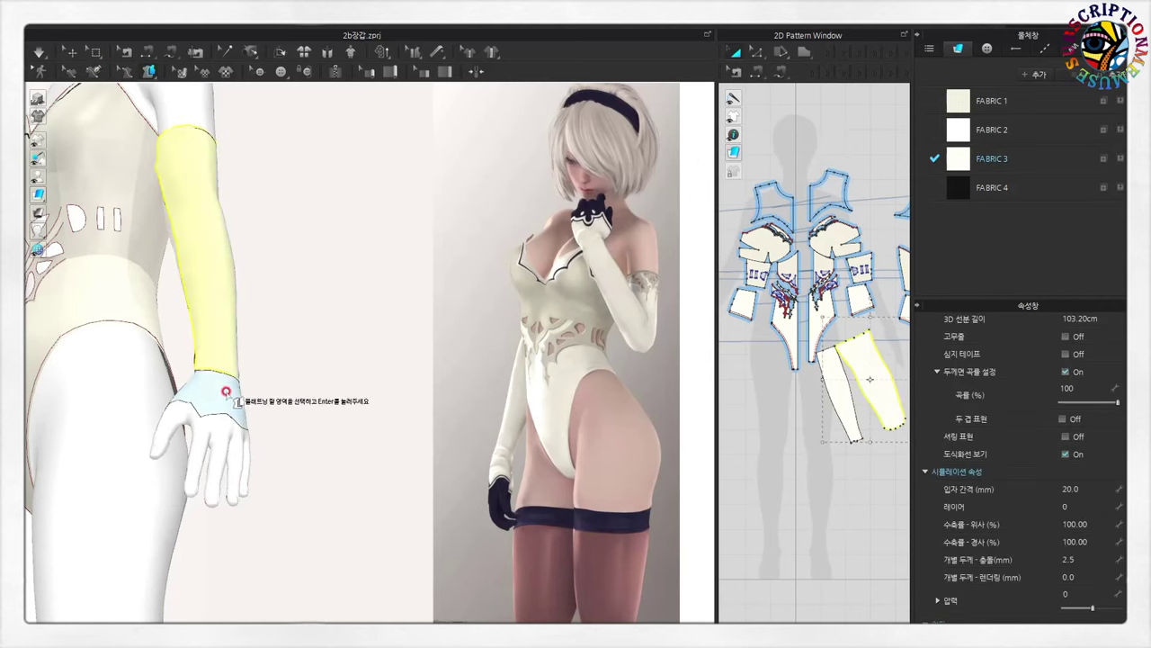
{"action": "left_click", "coordinate": [224, 389]}
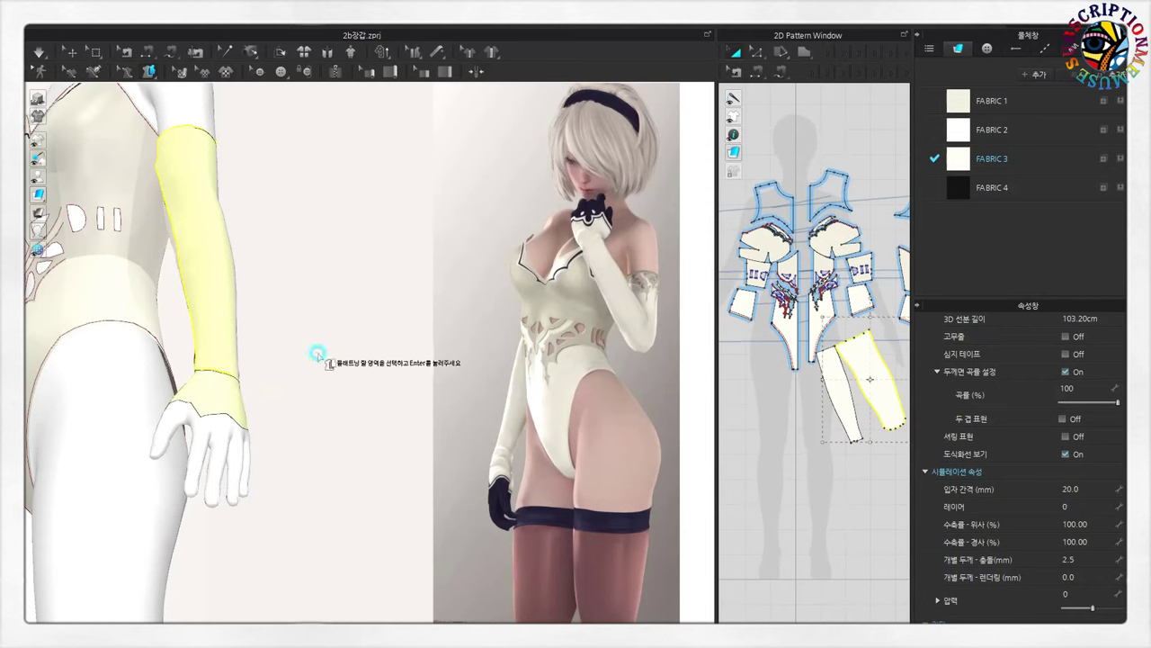
- Flatten the selected hand area into a pattern piece
{"action": "scroll", "coordinate": [724, 462], "scroll_direction": "down", "scroll_amount": 2}
{"action": "scroll", "coordinate": [334, 323], "scroll_direction": "down", "scroll_amount": 2}
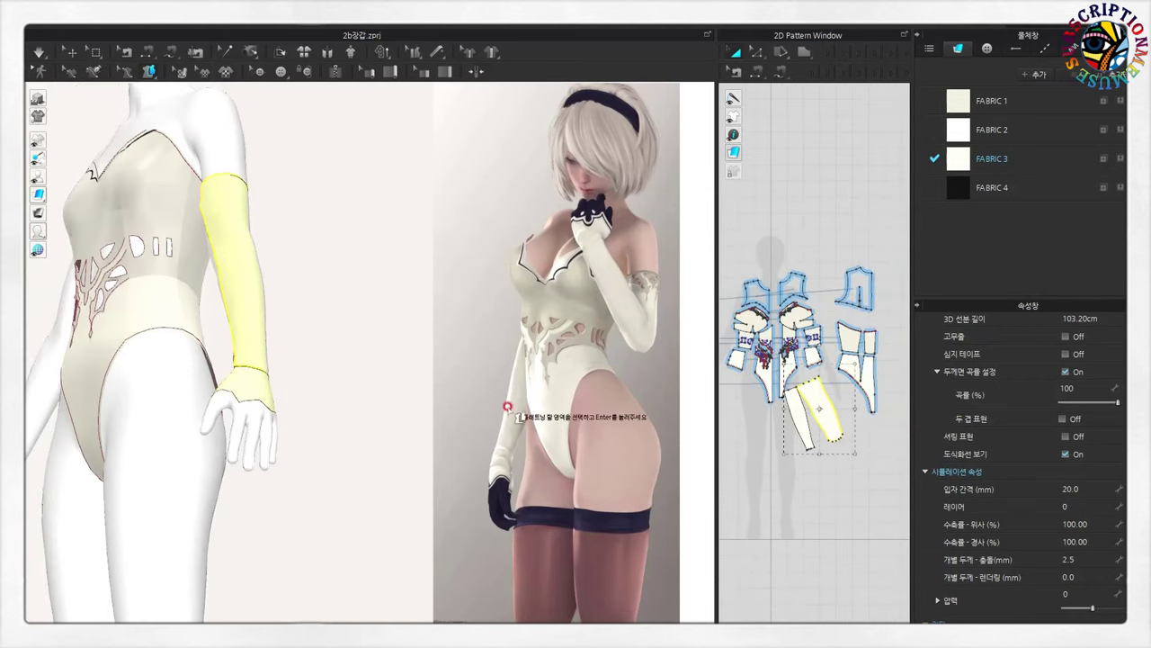
{"action": "key", "text": "Return"}
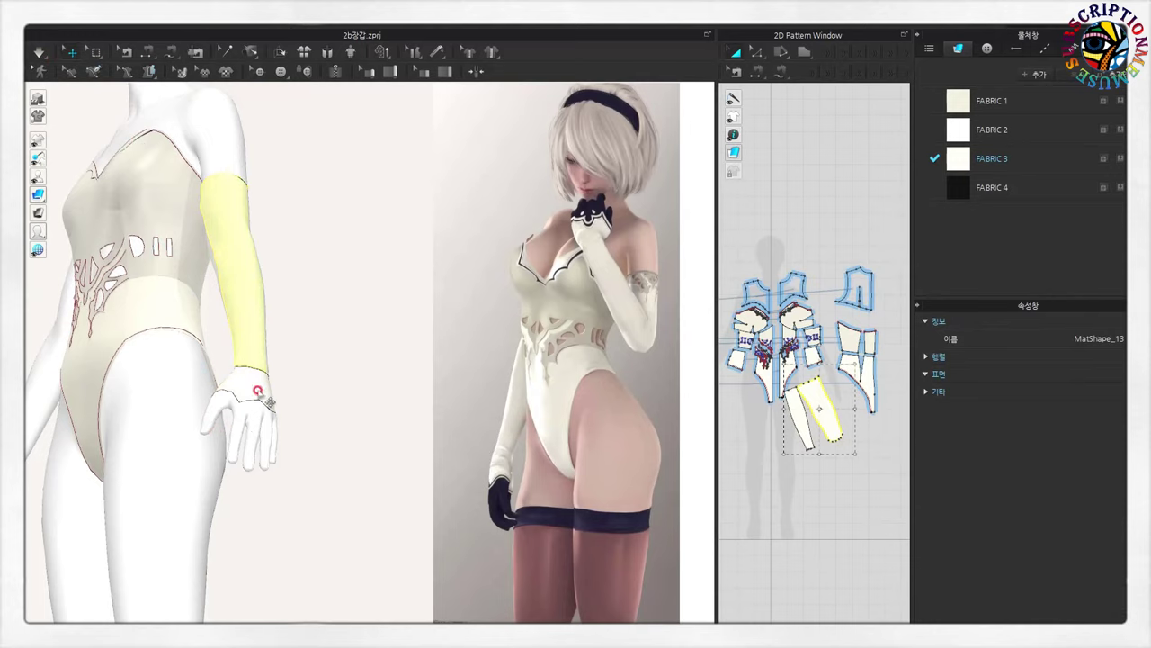
{"action": "scroll", "coordinate": [291, 438], "scroll_direction": "up", "scroll_amount": 2}
{"action": "right_click_drag", "start_coordinate": [290, 438], "coordinate": [331, 436]}
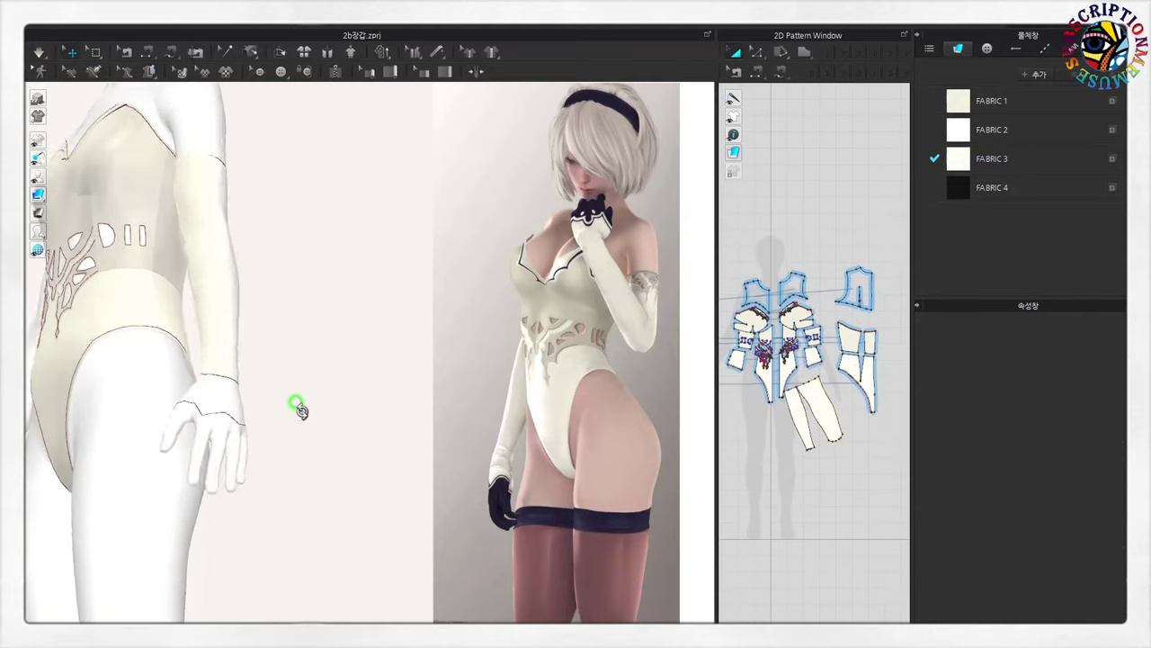
- With the Flatten tool, select the cuff area at the wrist and the glove's hand patch
{"action": "left_click", "coordinate": [148, 73]}
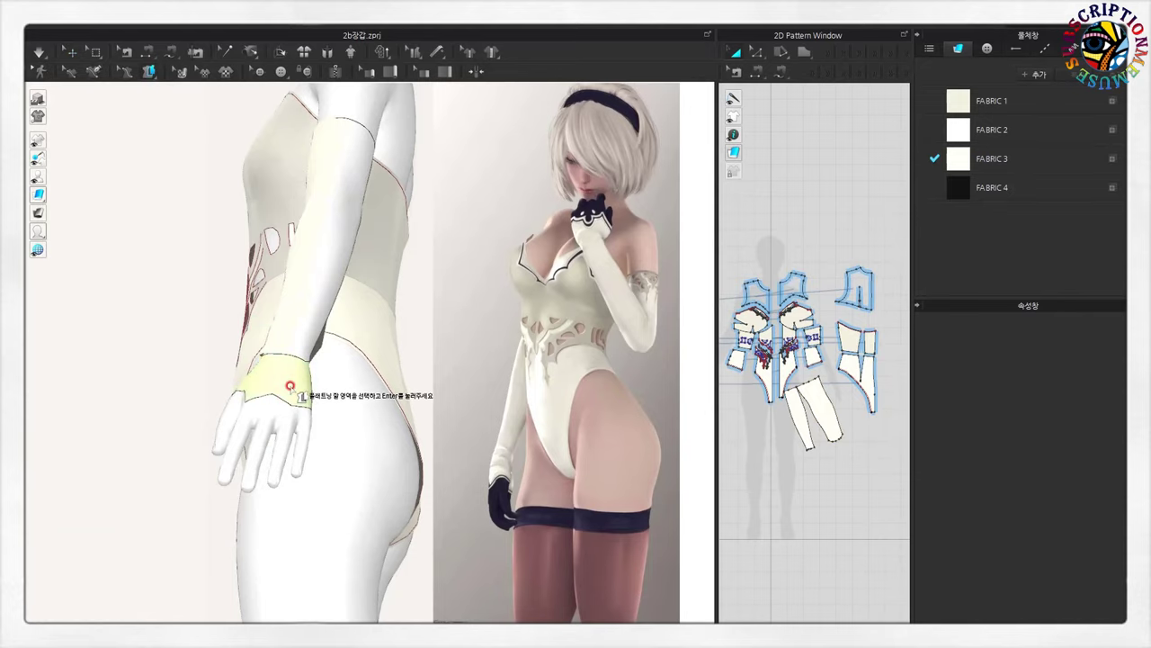
{"action": "mouse_move", "coordinate": [334, 416]}
{"action": "right_mouse_down"}
{"action": "mouse_move", "coordinate": [317, 409]}
{"action": "mouse_move", "coordinate": [291, 327]}
{"action": "mouse_move", "coordinate": [377, 471]}
{"action": "mouse_move", "coordinate": [342, 423]}
{"action": "right_mouse_up"}
{"action": "scroll", "coordinate": [342, 450], "scroll_direction": "up", "scroll_amount": 3}
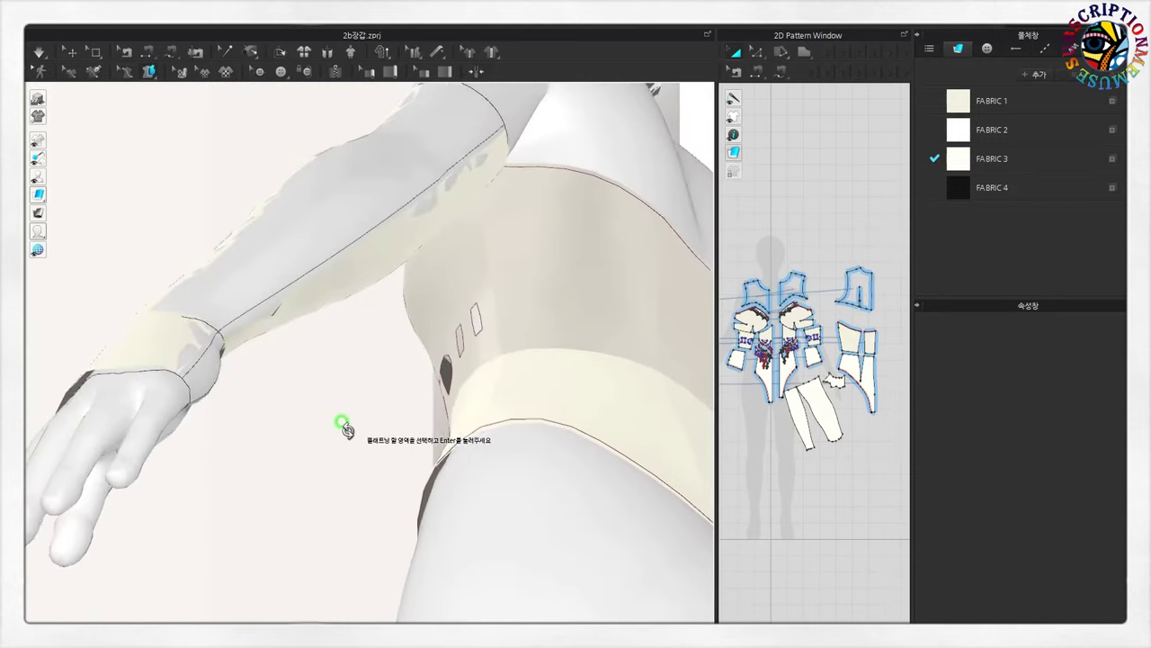
{"action": "left_click", "coordinate": [206, 372]}
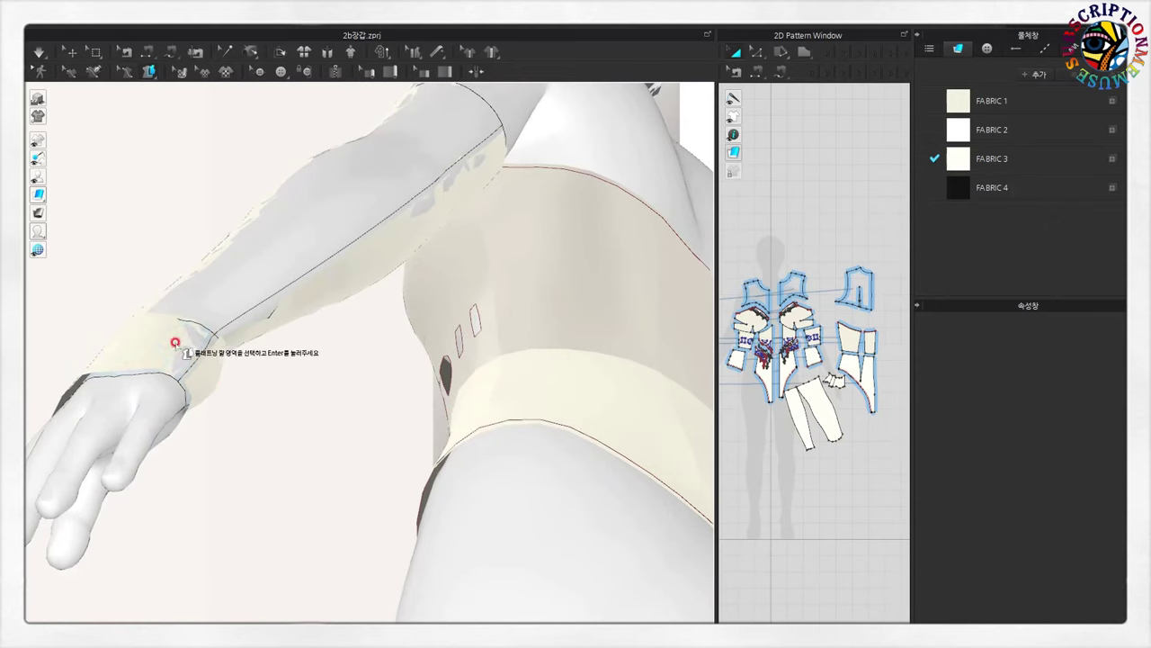
{"action": "right_click_drag", "start_coordinate": [233, 385], "coordinate": [252, 262]}
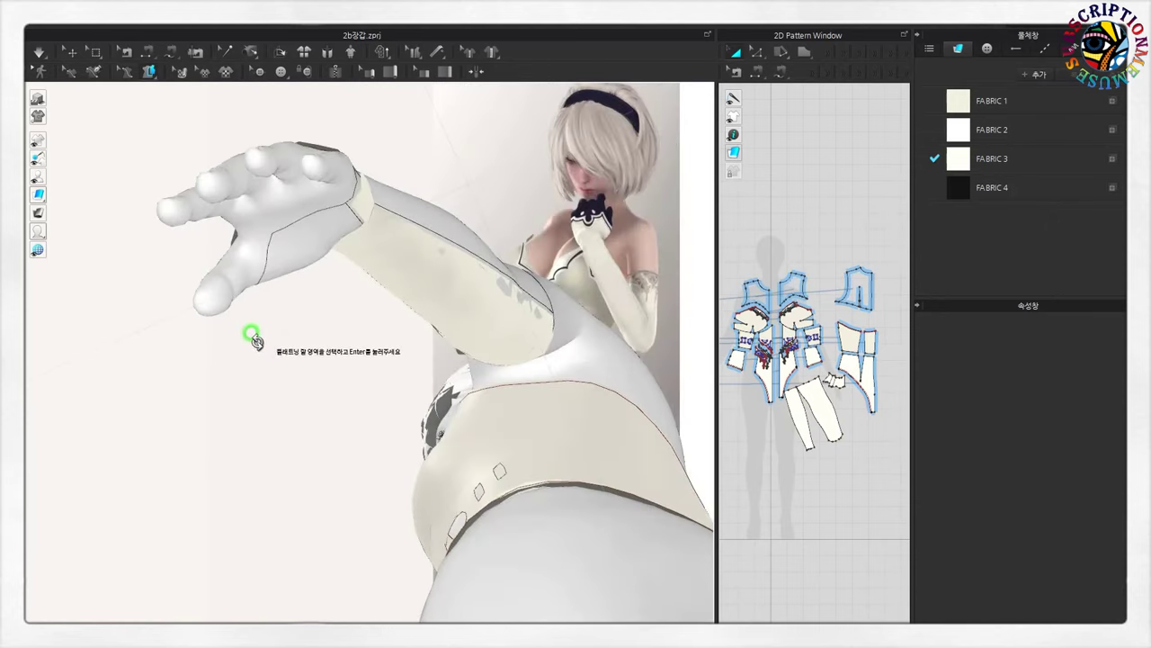
{"action": "left_click", "coordinate": [299, 245]}
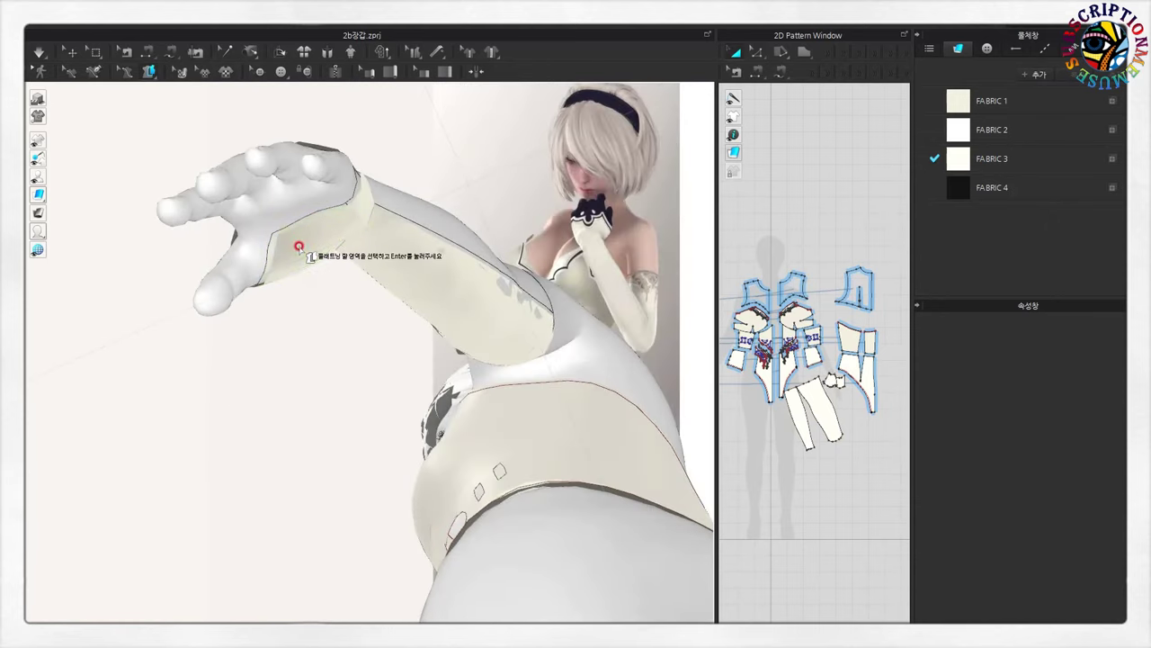
- Widen the 2D Pattern Window to give the pattern pieces more room
{"action": "scroll", "coordinate": [722, 442], "scroll_direction": "up", "scroll_amount": 2}
{"action": "right_click_drag", "start_coordinate": [507, 429], "coordinate": [383, 436]}
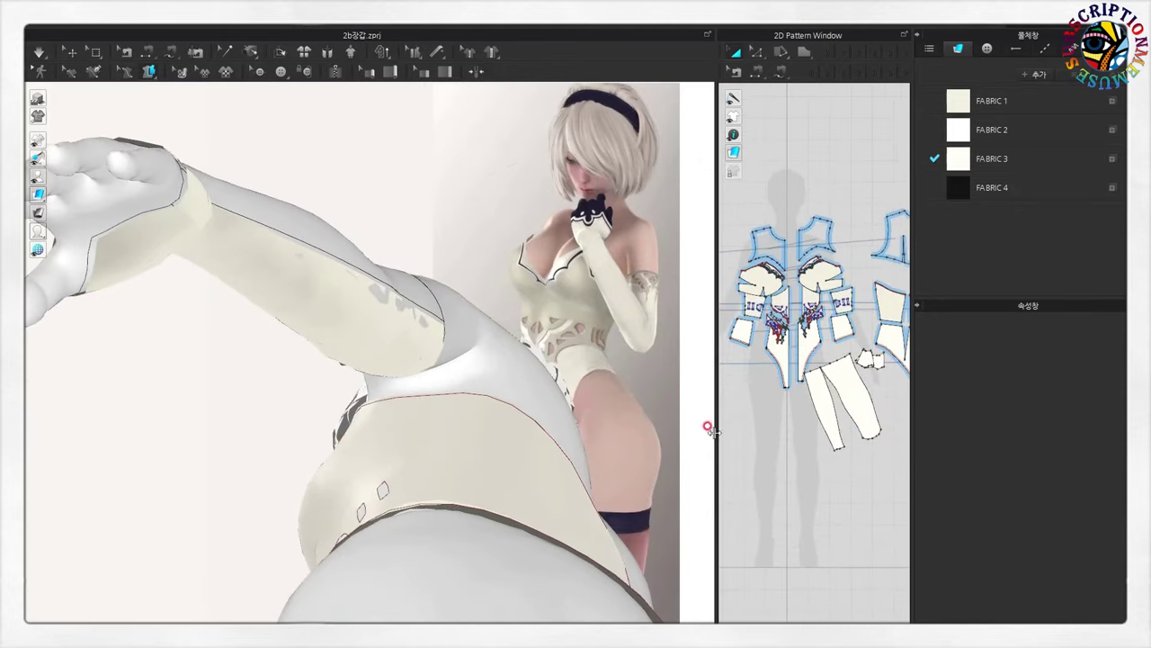
{"action": "left_click_drag", "start_coordinate": [716, 439], "coordinate": [529, 445]}
{"action": "right_click_drag", "start_coordinate": [474, 460], "coordinate": [221, 463]}
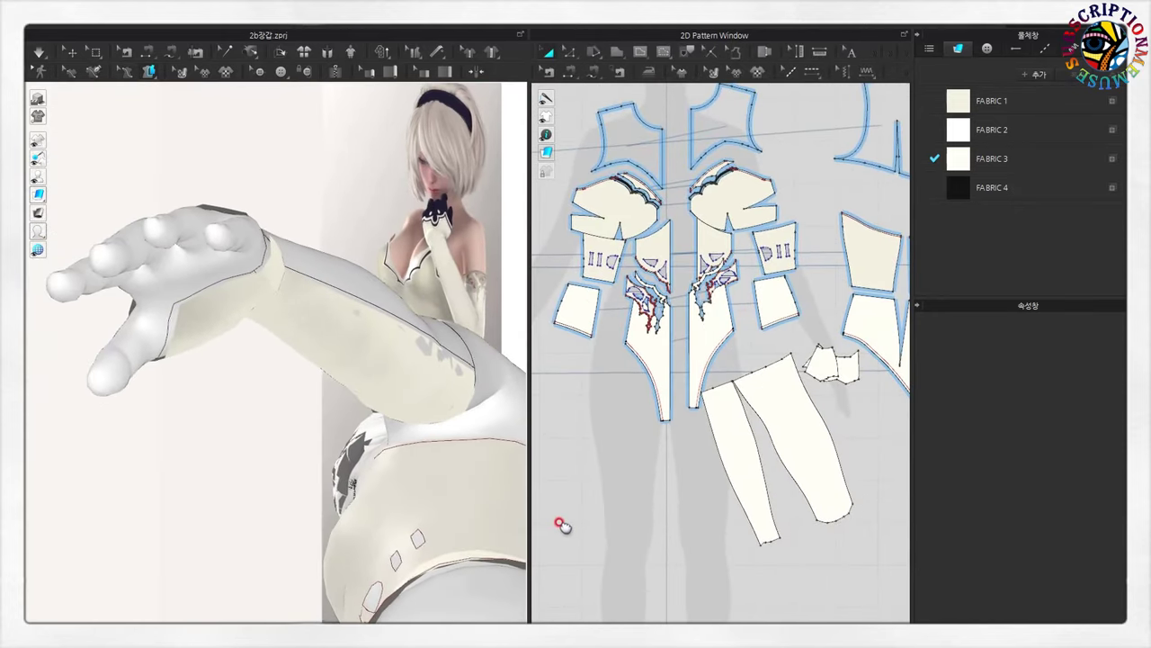
- Add a new fabric, FABRIC 5, and set its colour to pink D57F7F
{"action": "scroll", "coordinate": [833, 450], "scroll_direction": "up", "scroll_amount": 3}
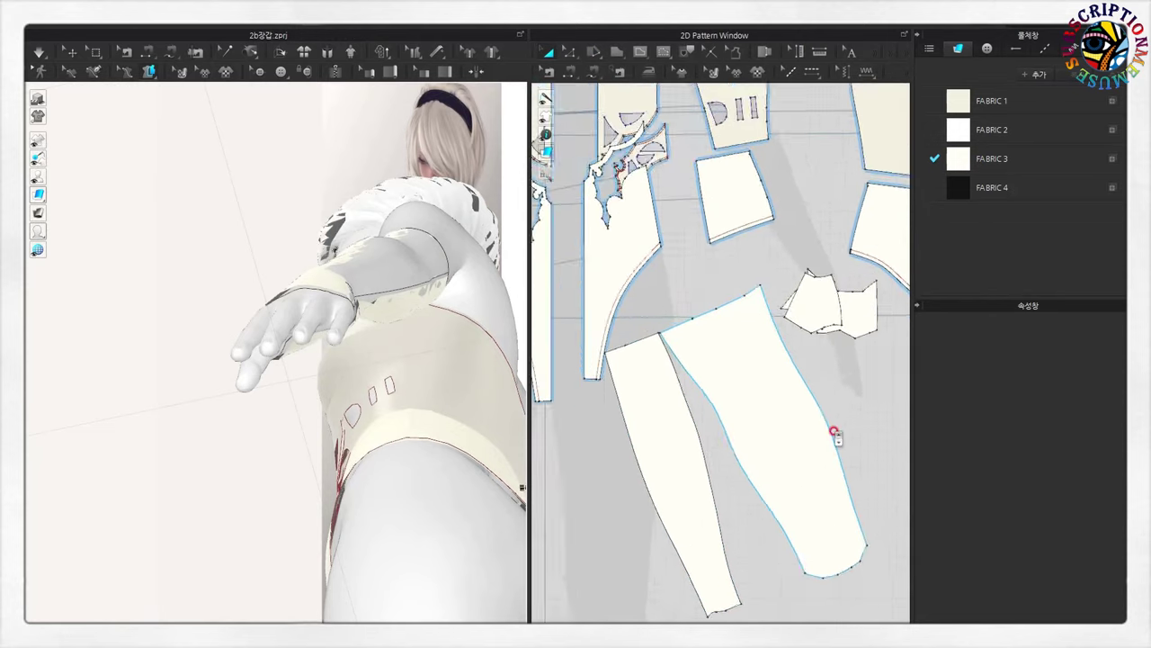
{"action": "scroll", "coordinate": [861, 429], "scroll_direction": "down", "scroll_amount": 3}
{"action": "right_click_drag", "start_coordinate": [861, 429], "coordinate": [822, 329]}
{"action": "scroll", "coordinate": [816, 461], "scroll_direction": "up", "scroll_amount": 2}
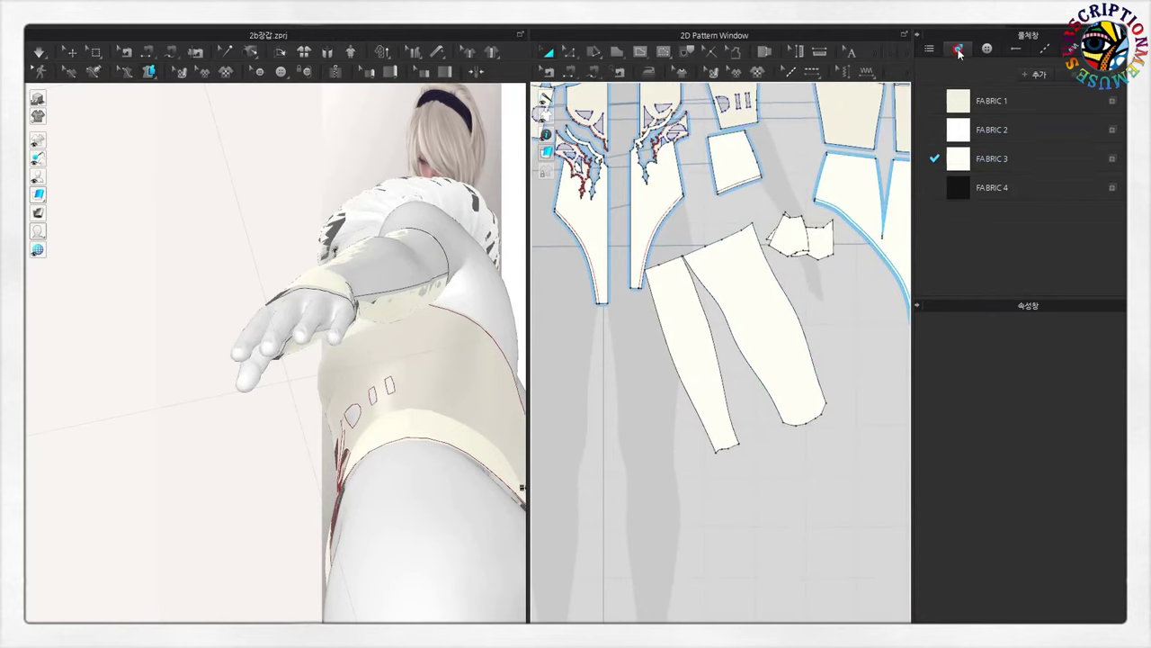
{"action": "left_click", "coordinate": [1034, 75]}
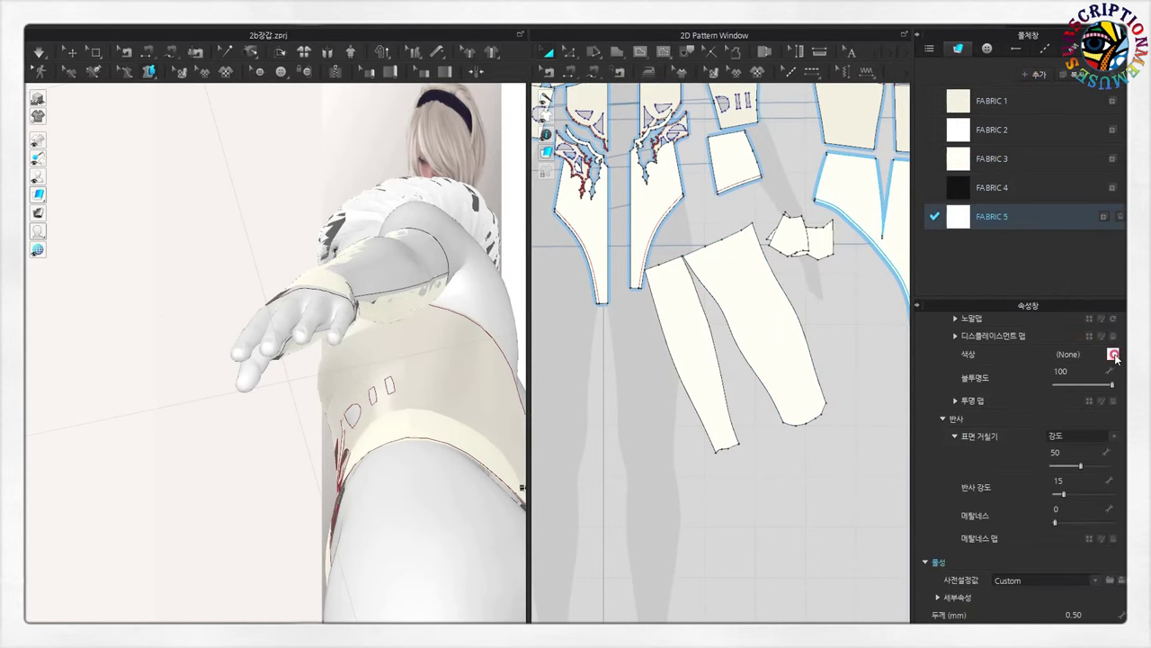
{"action": "left_click", "coordinate": [1112, 354]}
{"action": "left_click", "coordinate": [411, 145]}
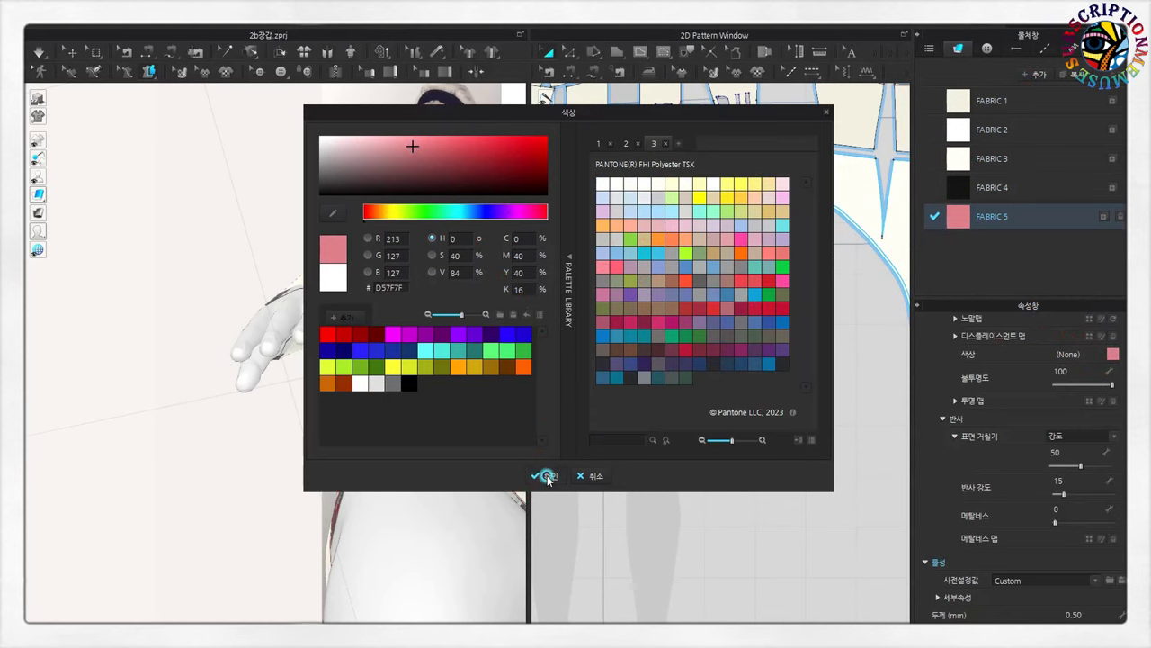
{"action": "left_click", "coordinate": [548, 476]}
- Move the small cuff piece beside the other cuff and select the glove and cuff pieces
{"action": "left_click", "coordinate": [792, 238]}
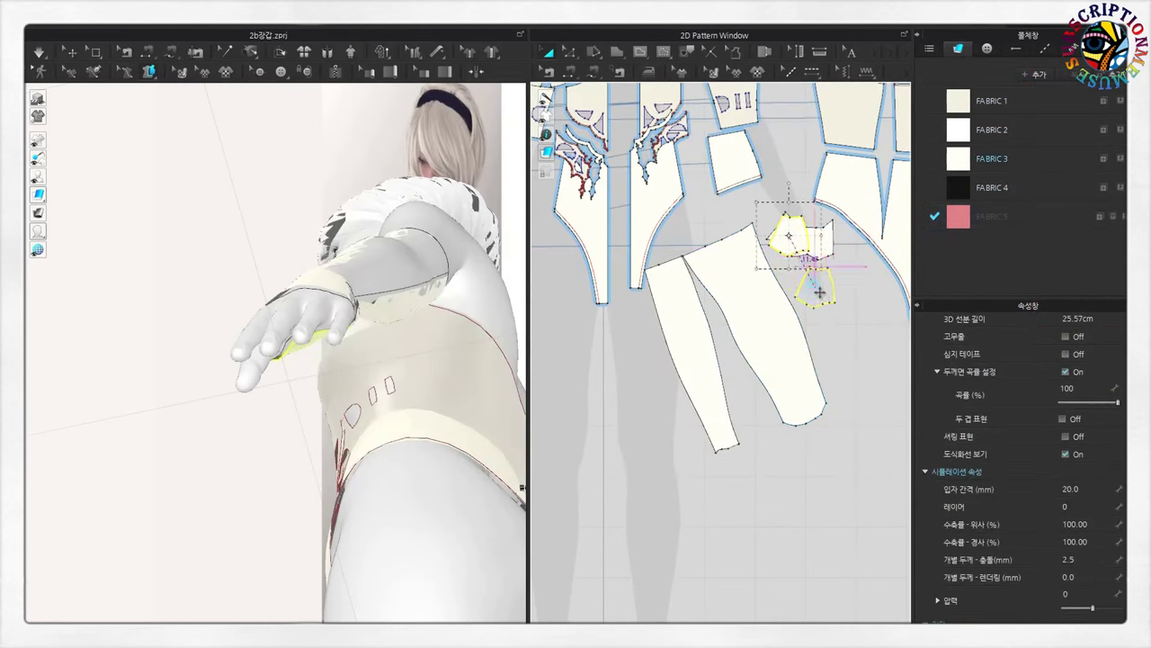
{"action": "left_click_drag", "start_coordinate": [795, 241], "coordinate": [793, 280]}
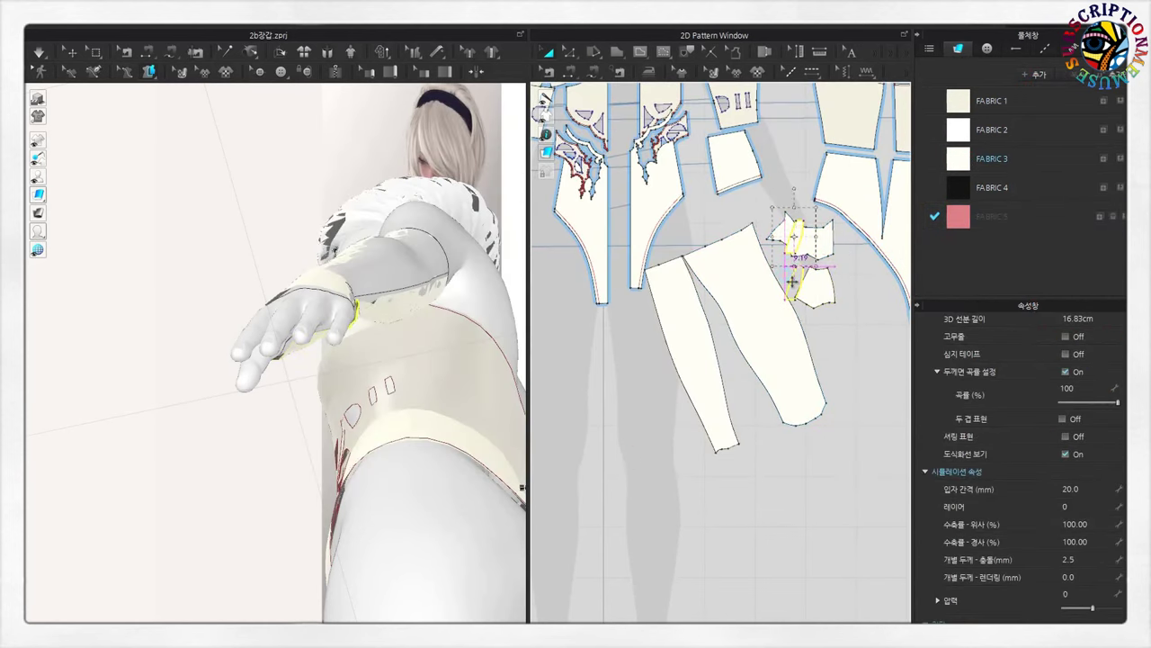
{"action": "left_click", "coordinate": [801, 241]}
{"action": "scroll", "coordinate": [814, 330], "scroll_direction": "up", "scroll_amount": 2}
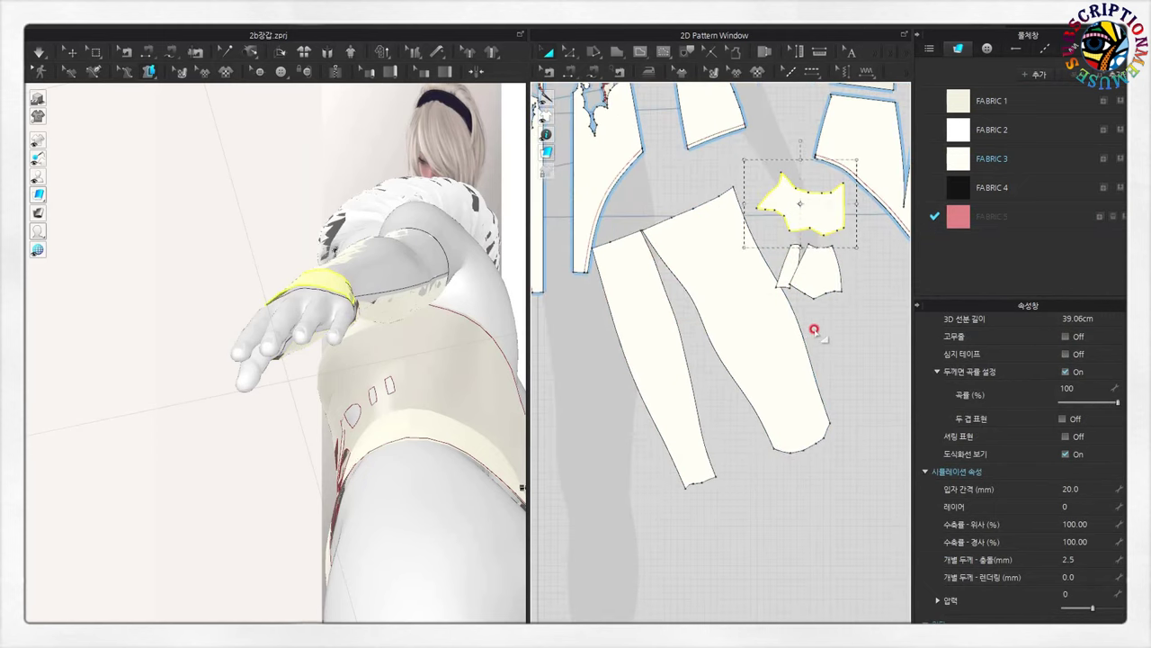
{"action": "left_click", "coordinate": [822, 282], "text": "shift"}
{"action": "left_click", "coordinate": [650, 303], "text": "shift"}
- Assign FABRIC 5 to the selected glove pieces and check the arm from the side
{"action": "left_click_drag", "start_coordinate": [959, 216], "coordinate": [801, 413]}
{"action": "scroll", "coordinate": [801, 413], "scroll_direction": "down", "scroll_amount": 2}
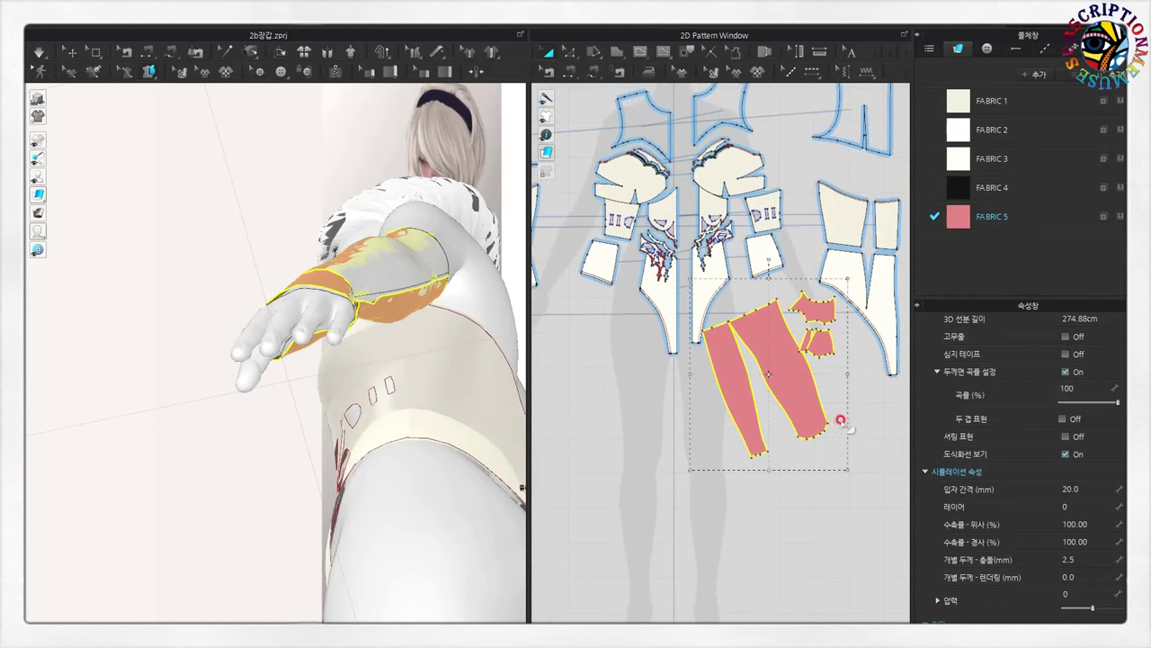
{"action": "scroll", "coordinate": [801, 414], "scroll_direction": "down", "scroll_amount": 1}
{"action": "right_click_drag", "start_coordinate": [383, 401], "coordinate": [386, 489]}
{"action": "scroll", "coordinate": [416, 433], "scroll_direction": "up", "scroll_amount": 2}
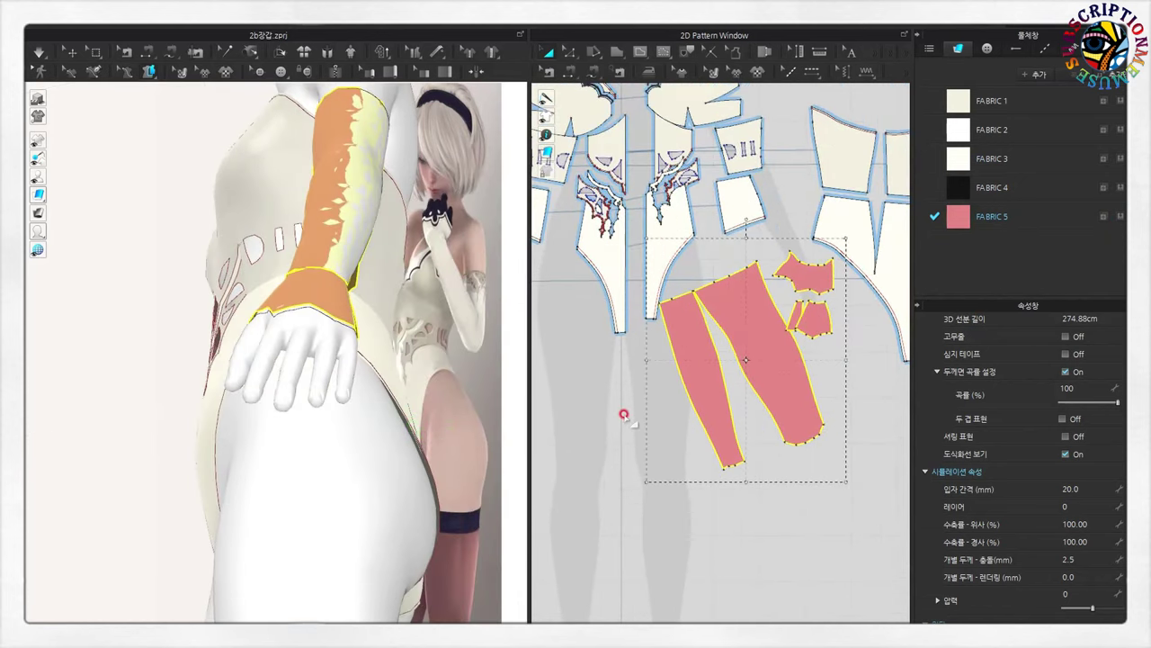
{"action": "scroll", "coordinate": [658, 396], "scroll_direction": "up", "scroll_amount": 1}
{"action": "left_click", "coordinate": [593, 78]}
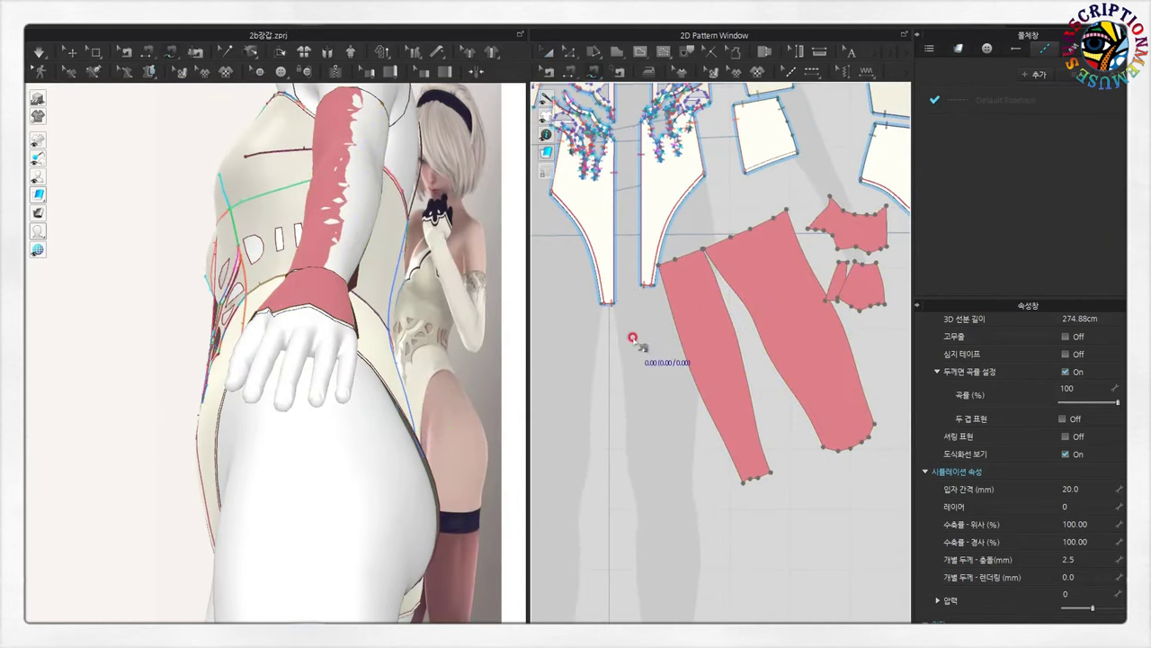
- Sew the inner edges of the two long glove pieces together
{"action": "scroll", "coordinate": [765, 367], "scroll_direction": "up", "scroll_amount": 1}
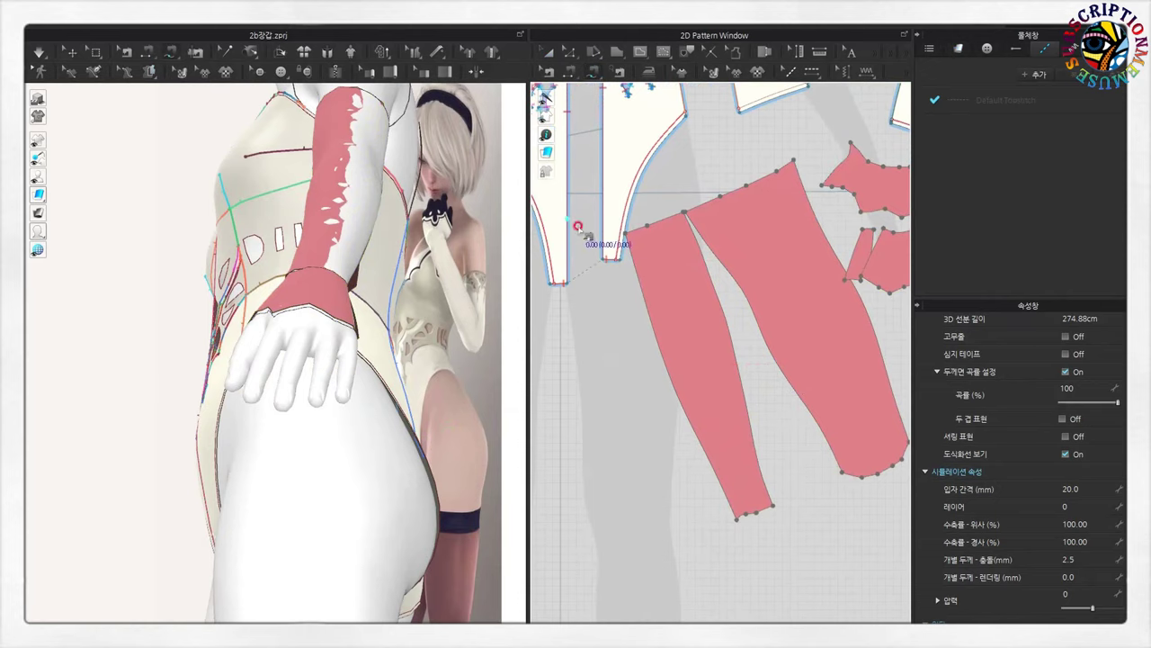
{"action": "scroll", "coordinate": [676, 241], "scroll_direction": "up", "scroll_amount": 1}
{"action": "left_click", "coordinate": [685, 206]}
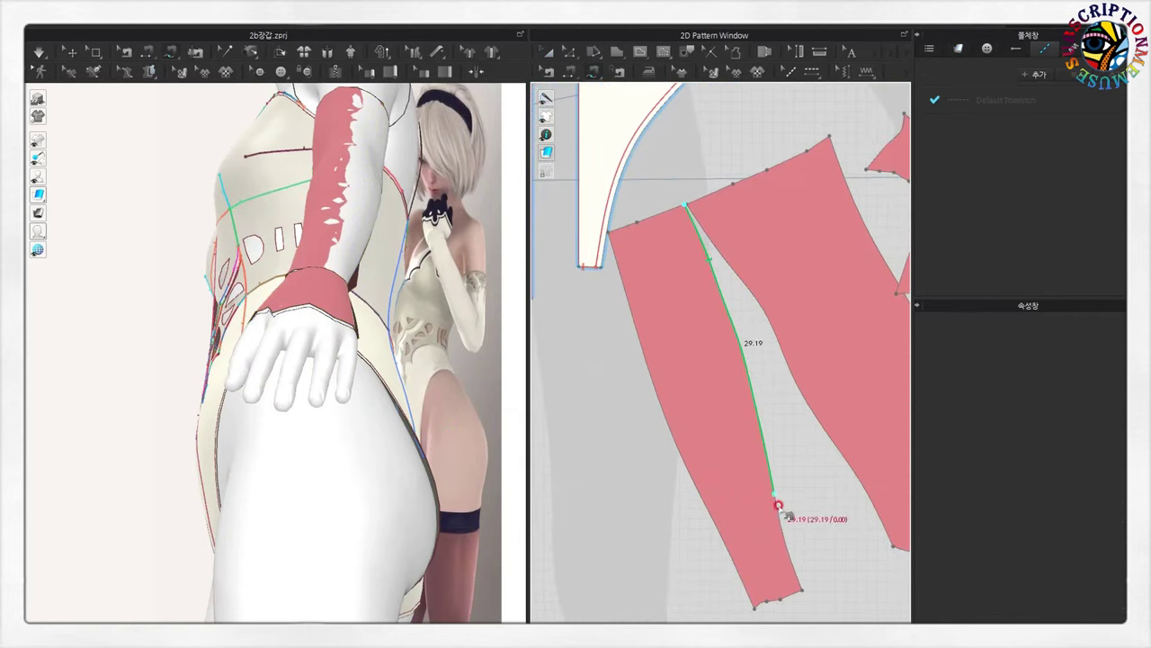
{"action": "scroll", "coordinate": [804, 583], "scroll_direction": "down", "scroll_amount": 3}
{"action": "scroll", "coordinate": [835, 433], "scroll_direction": "up", "scroll_amount": 2}
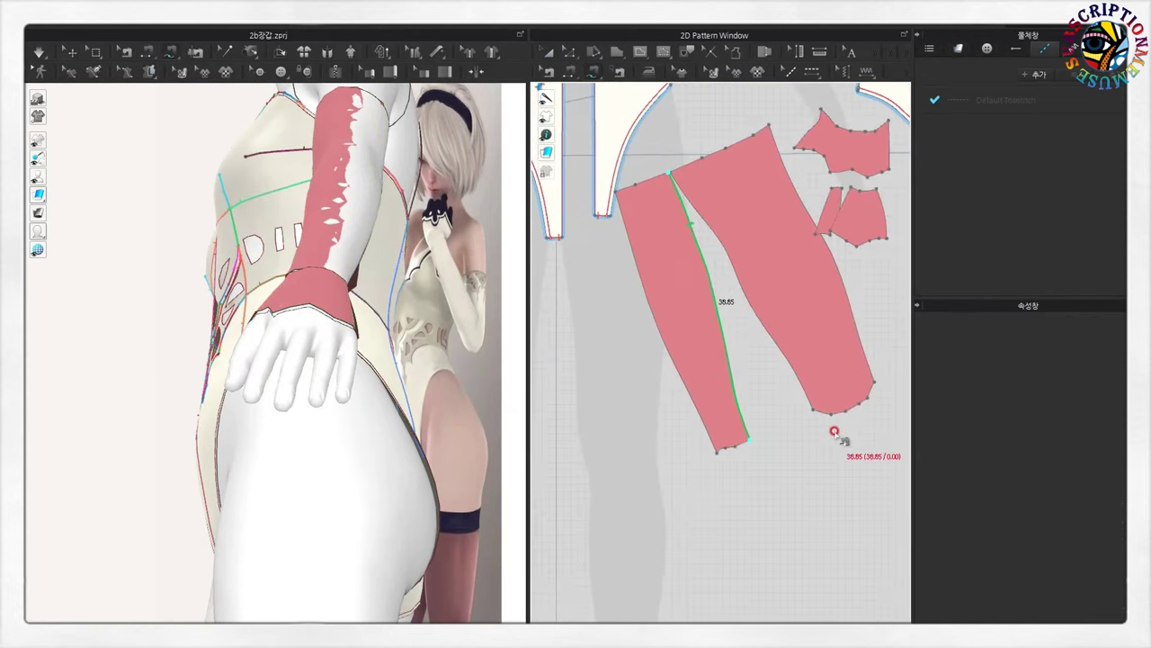
{"action": "scroll", "coordinate": [743, 265], "scroll_direction": "up", "scroll_amount": 1}
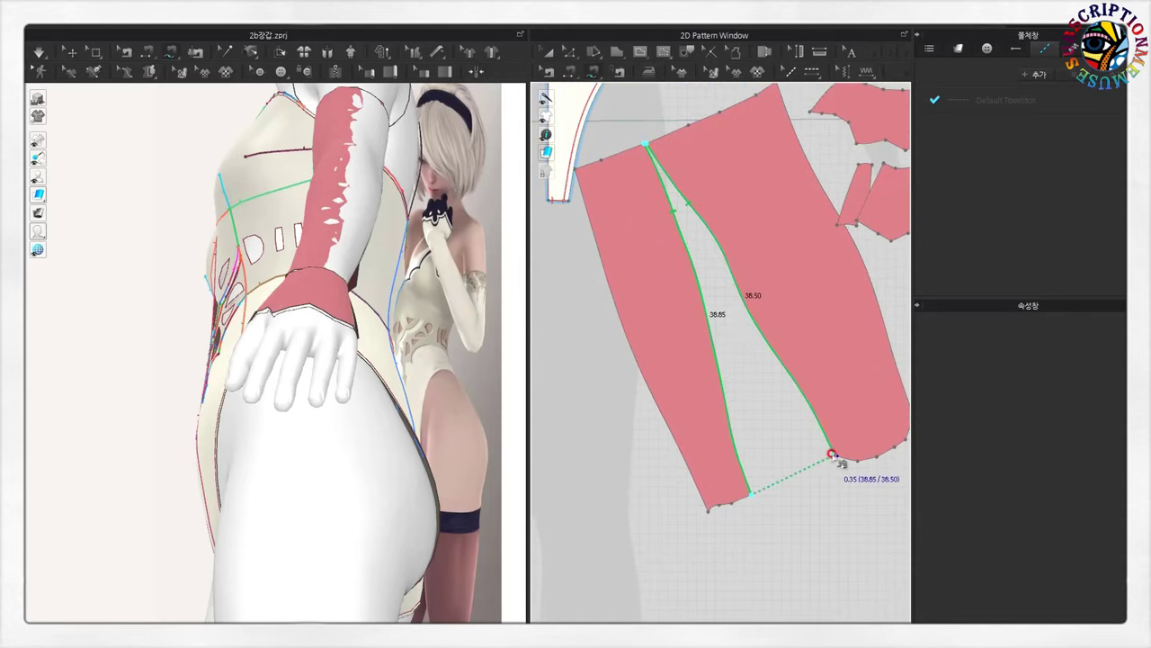
{"action": "scroll", "coordinate": [832, 456], "scroll_direction": "up", "scroll_amount": 2}
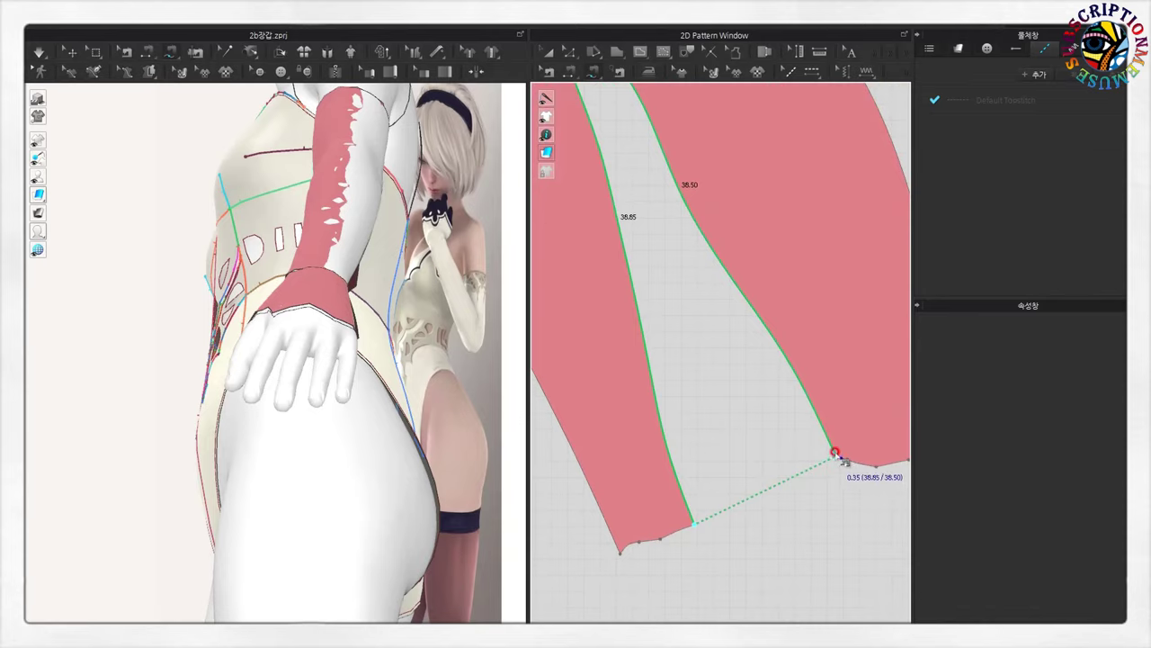
{"action": "left_click", "coordinate": [826, 488]}
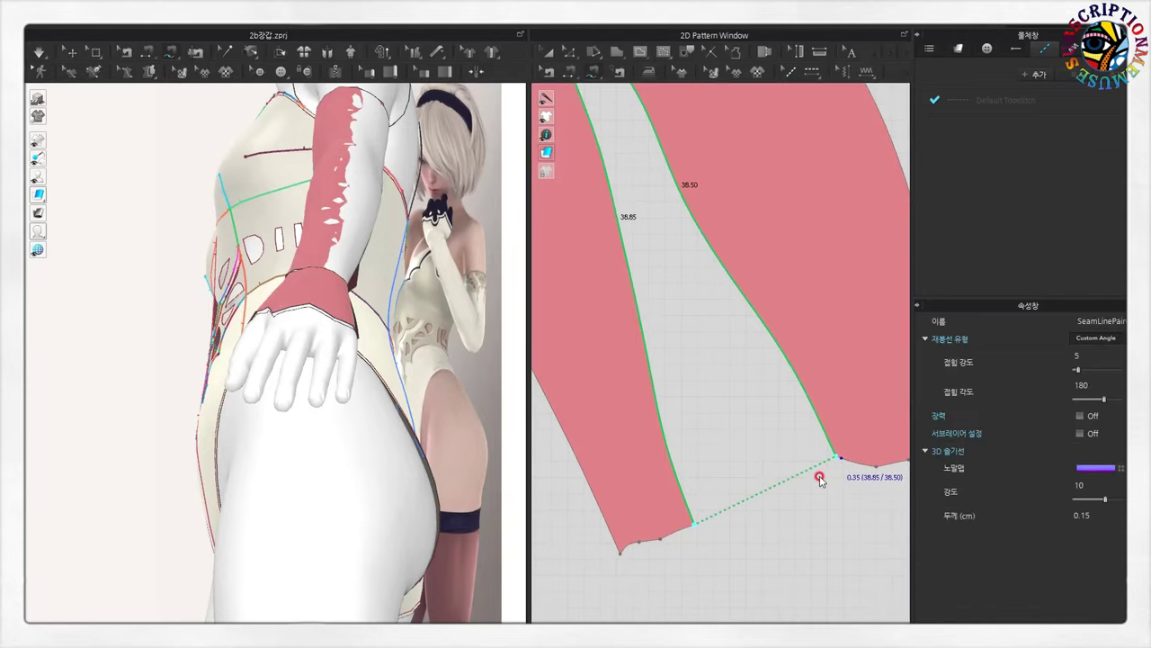
{"action": "scroll", "coordinate": [826, 474], "scroll_direction": "down", "scroll_amount": 2}
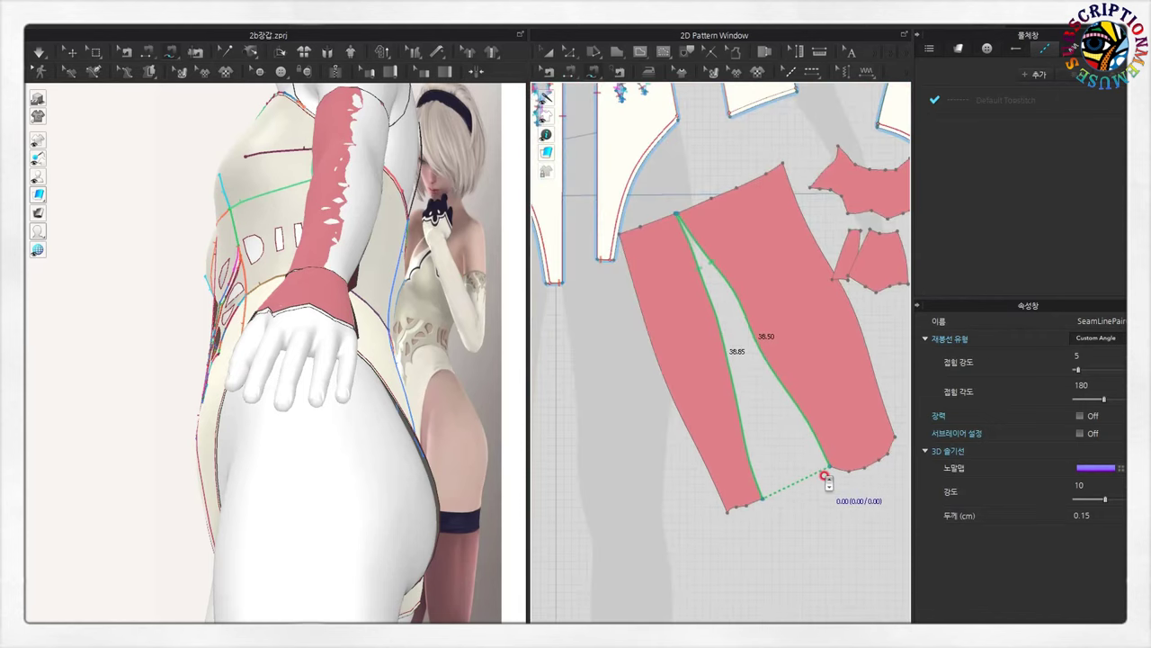
{"action": "scroll", "coordinate": [814, 414], "scroll_direction": "down", "scroll_amount": 2}
{"action": "scroll", "coordinate": [812, 411], "scroll_direction": "up", "scroll_amount": 2}
- Sew the outer edges of the two long glove pieces together
{"action": "left_click", "coordinate": [749, 198]}
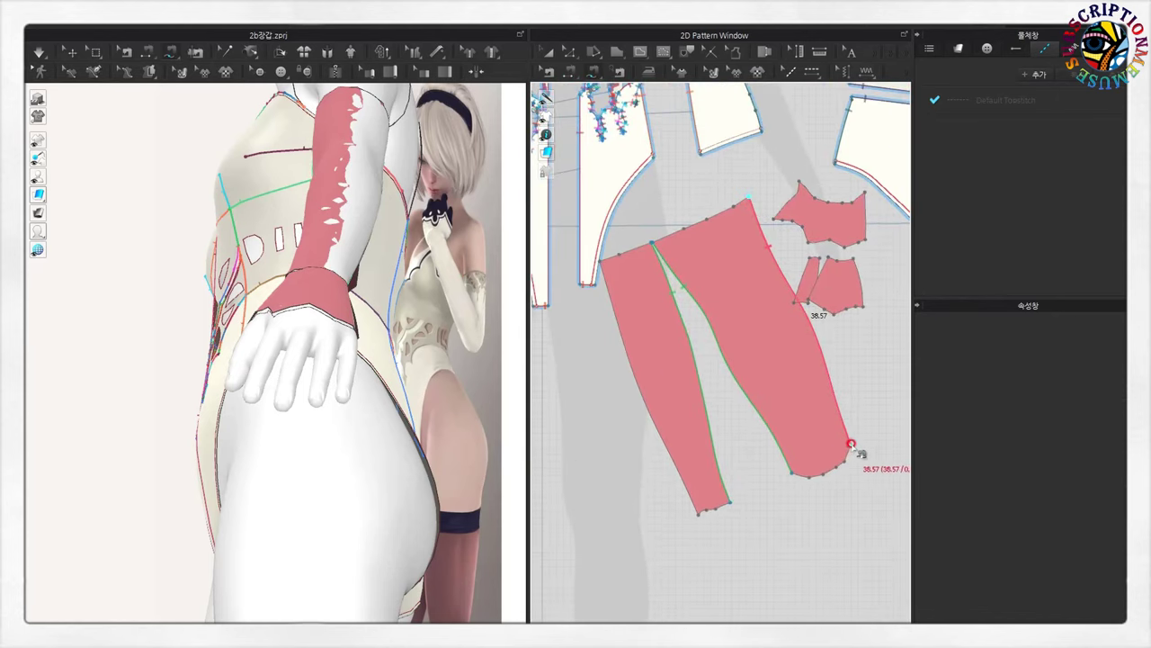
{"action": "left_click", "coordinate": [611, 272]}
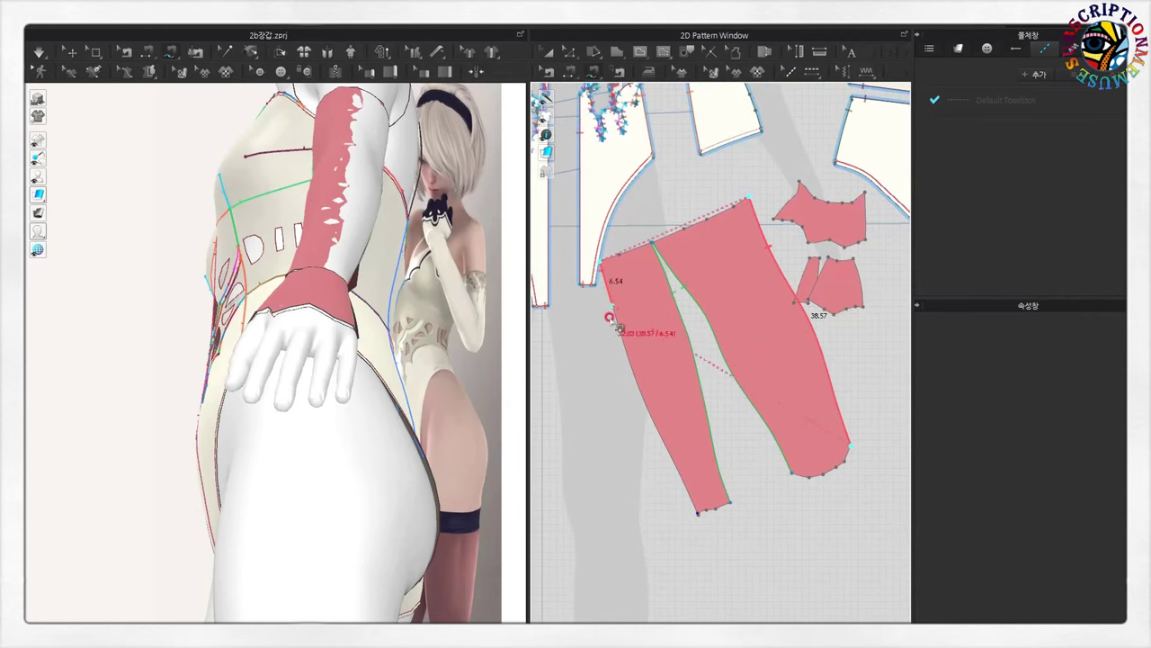
{"action": "scroll", "coordinate": [697, 510], "scroll_direction": "up", "scroll_amount": 3}
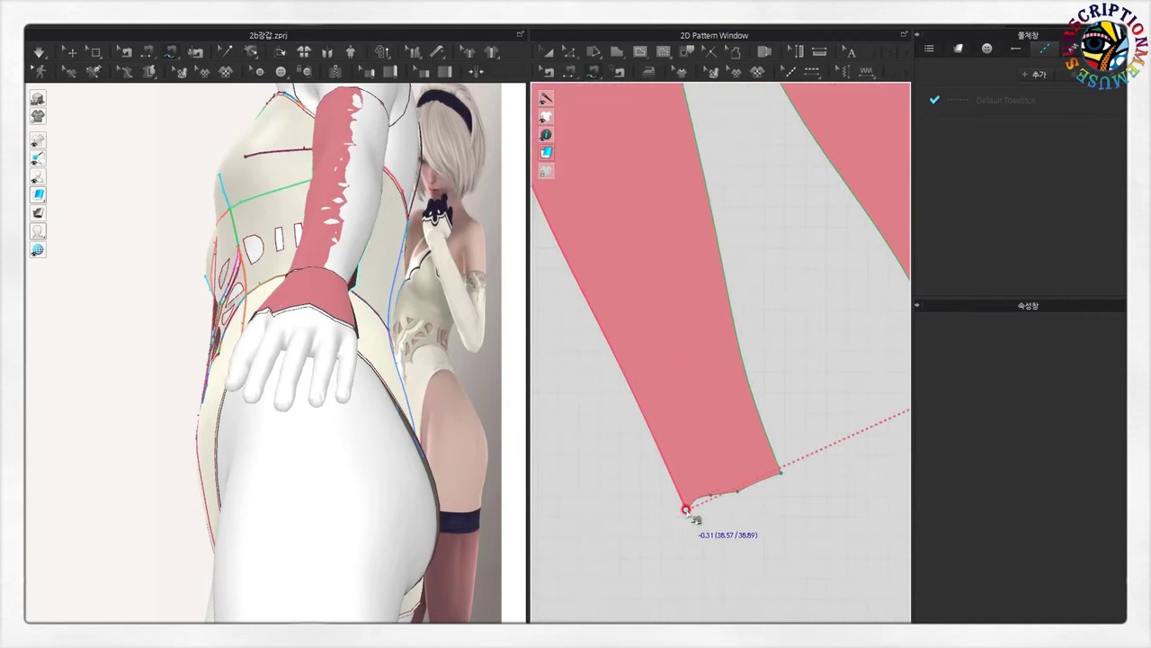
{"action": "left_click", "coordinate": [686, 510]}
{"action": "scroll", "coordinate": [702, 511], "scroll_direction": "down", "scroll_amount": 2}
{"action": "scroll", "coordinate": [746, 494], "scroll_direction": "down", "scroll_amount": 2}
{"action": "scroll", "coordinate": [787, 428], "scroll_direction": "up", "scroll_amount": 2}
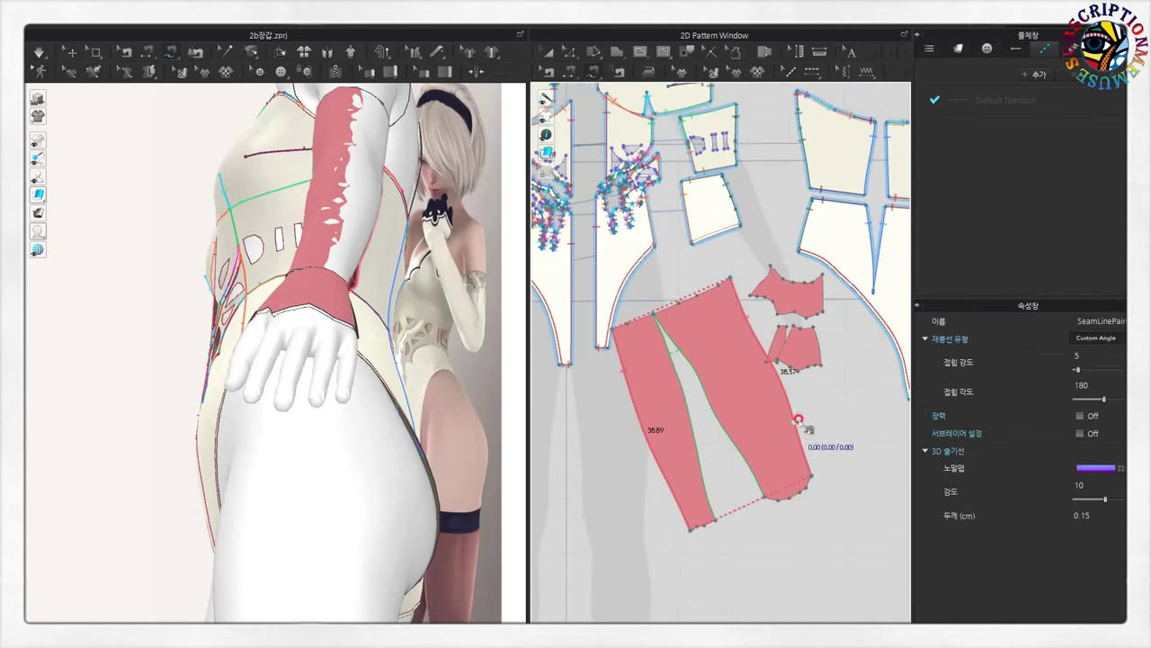
{"action": "scroll", "coordinate": [807, 404], "scroll_direction": "up", "scroll_amount": 1}
- Move the upper small cuff piece below the glove's wrist end
{"action": "key", "text": "q"}
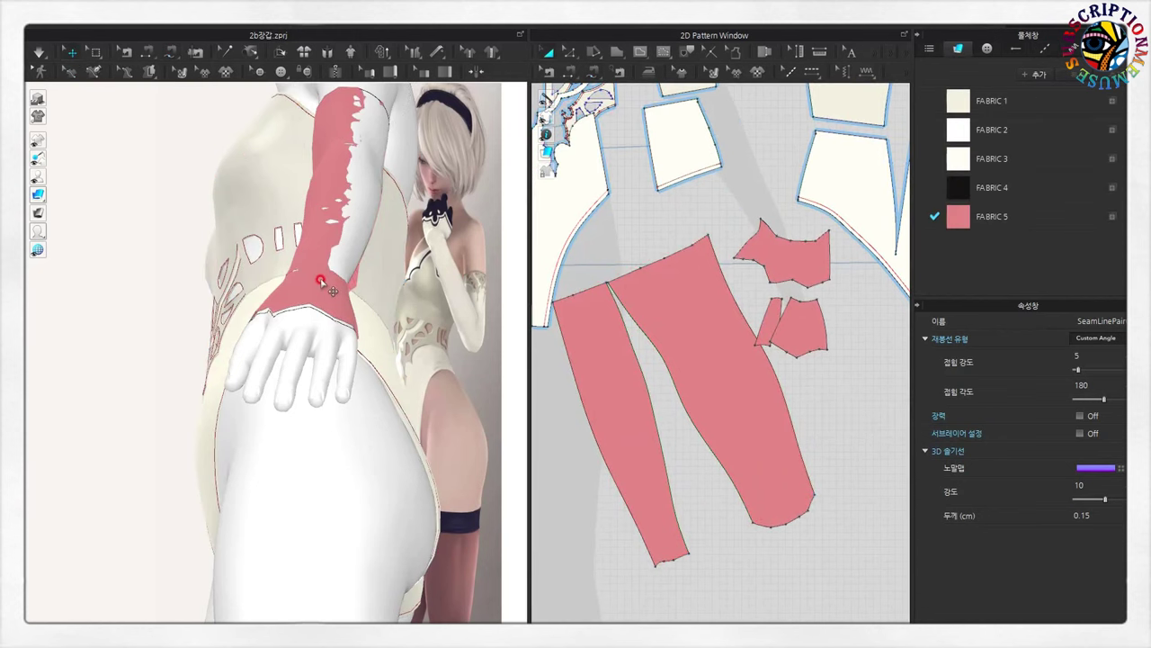
{"action": "left_click", "coordinate": [763, 241]}
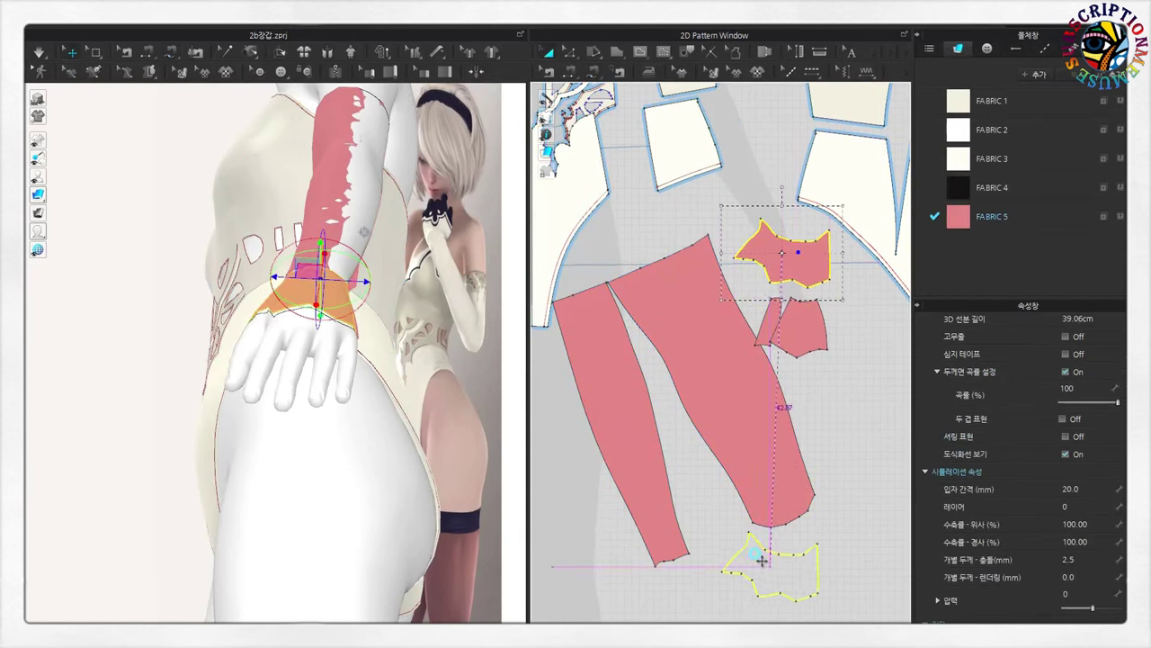
{"action": "left_click_drag", "start_coordinate": [771, 249], "coordinate": [767, 547]}
{"action": "scroll", "coordinate": [805, 560], "scroll_direction": "up", "scroll_amount": 3}
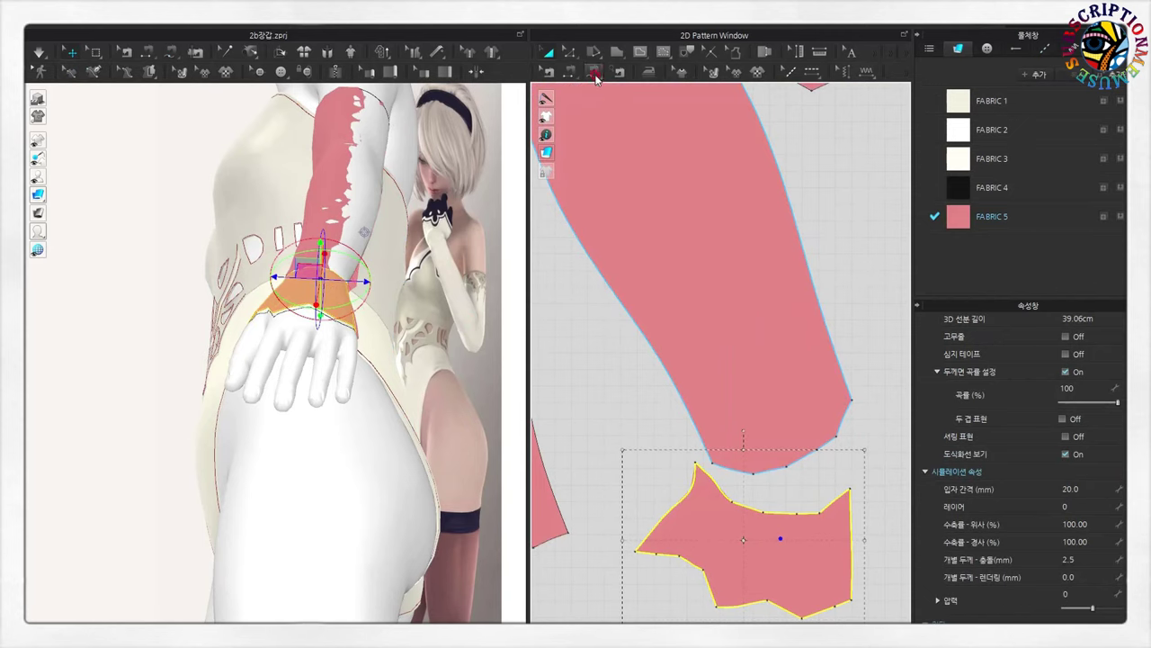
- Sew the glove sleeve's wrist edge to the cuff piece's top edge
{"action": "left_click", "coordinate": [596, 76]}
{"action": "left_click", "coordinate": [850, 400]}
{"action": "left_click", "coordinate": [711, 463]}
{"action": "left_click", "coordinate": [852, 490]}
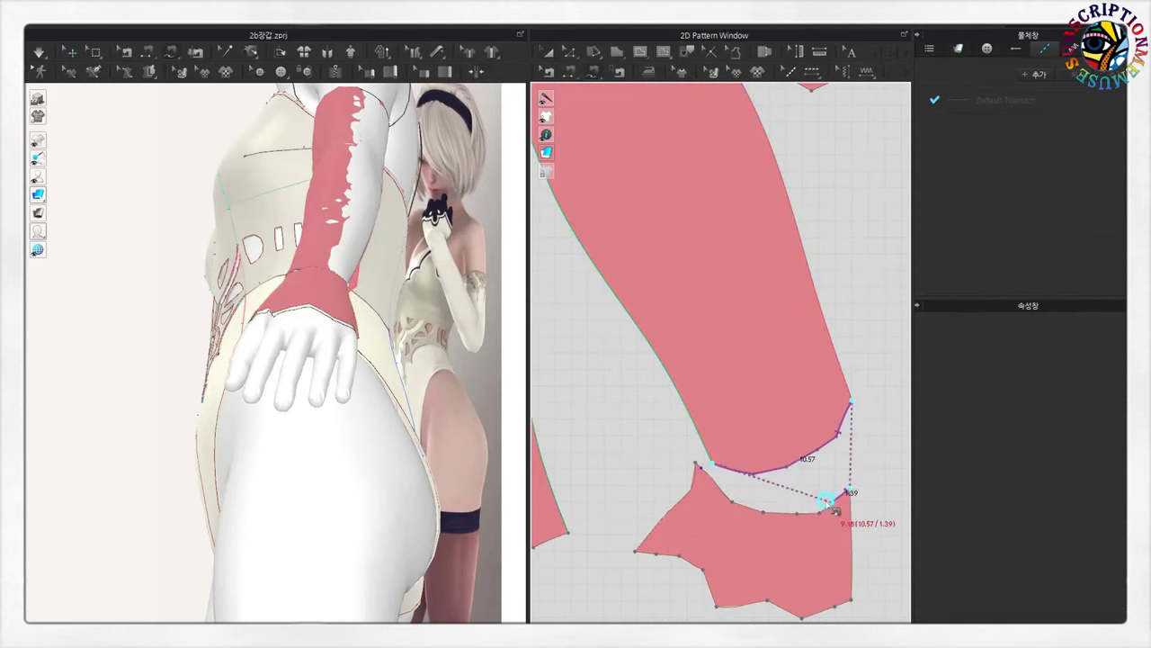
{"action": "left_click", "coordinate": [695, 463]}
{"action": "scroll", "coordinate": [696, 463], "scroll_direction": "down", "scroll_amount": 3}
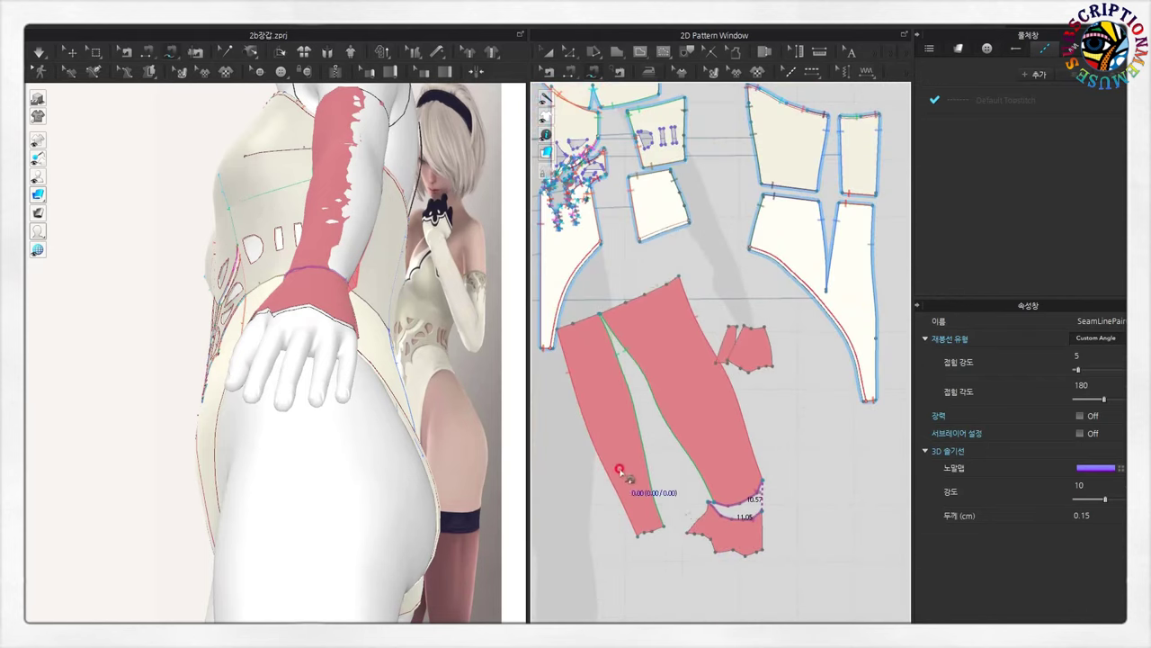
{"action": "right_click_drag", "start_coordinate": [380, 396], "coordinate": [429, 470]}
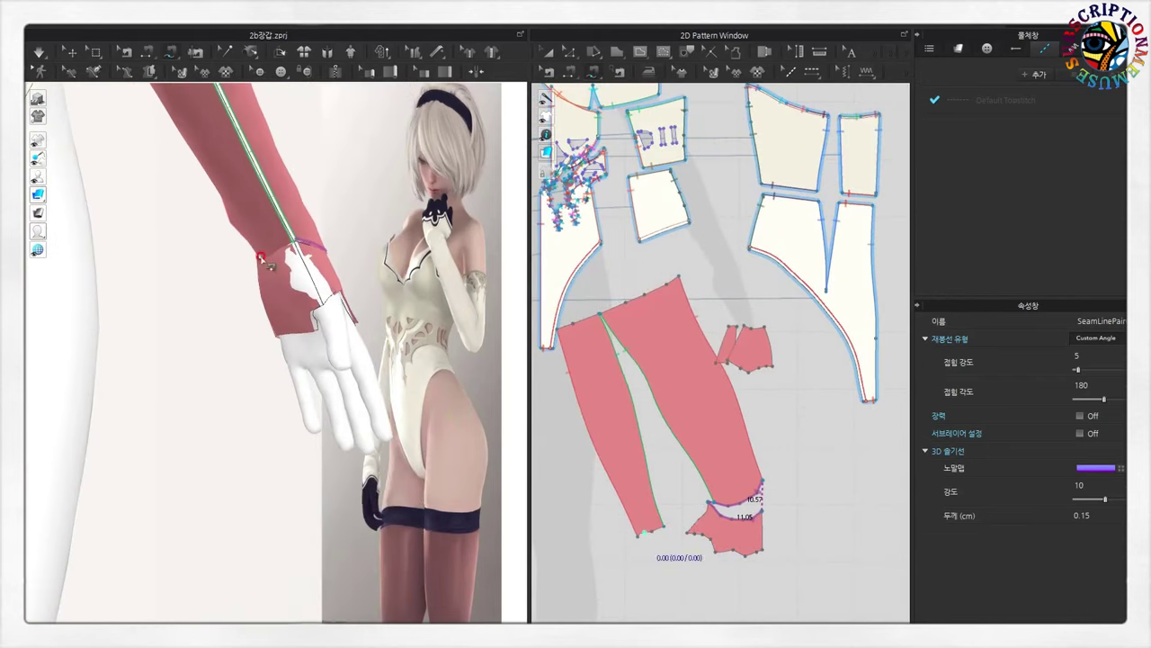
- Move the cuff piece lower in the layout and select the adjacent irregular cuff piece
{"action": "left_click", "coordinate": [70, 54]}
{"action": "left_click", "coordinate": [280, 270]}
{"action": "left_click_drag", "start_coordinate": [761, 350], "coordinate": [674, 573]}
{"action": "left_click", "coordinate": [733, 533]}
{"action": "scroll", "coordinate": [733, 532], "scroll_direction": "up", "scroll_amount": 3}
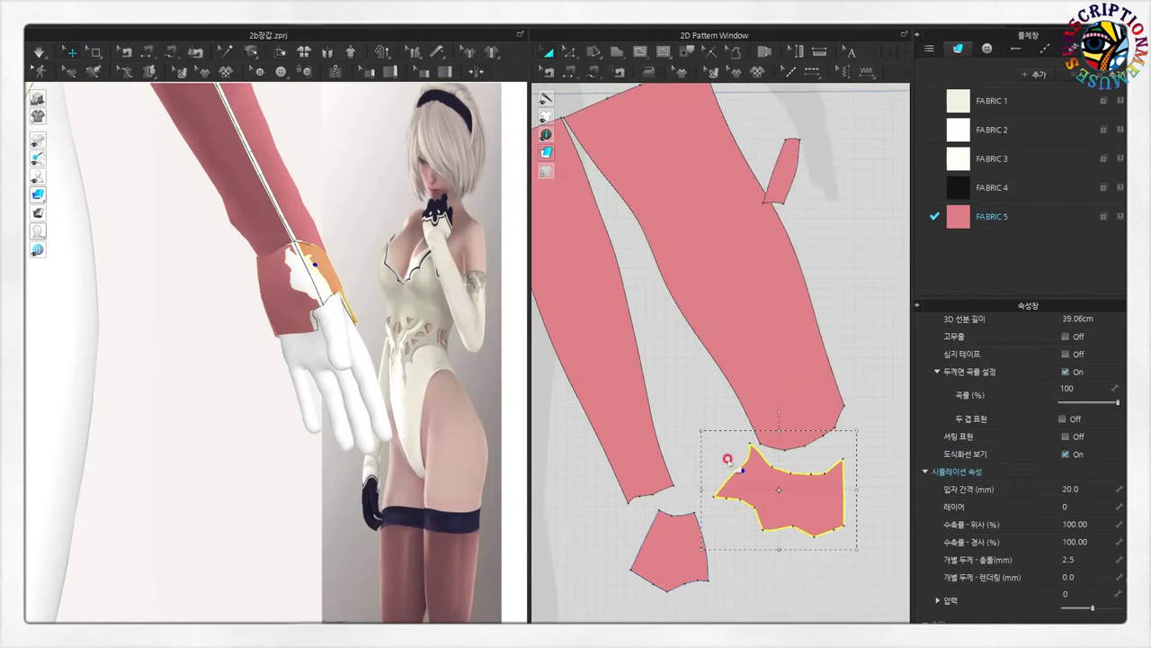
- Sew the irregular cuff piece's side edge to the lower cuff piece's edge
{"action": "left_click", "coordinate": [593, 75]}
{"action": "left_click", "coordinate": [750, 447]}
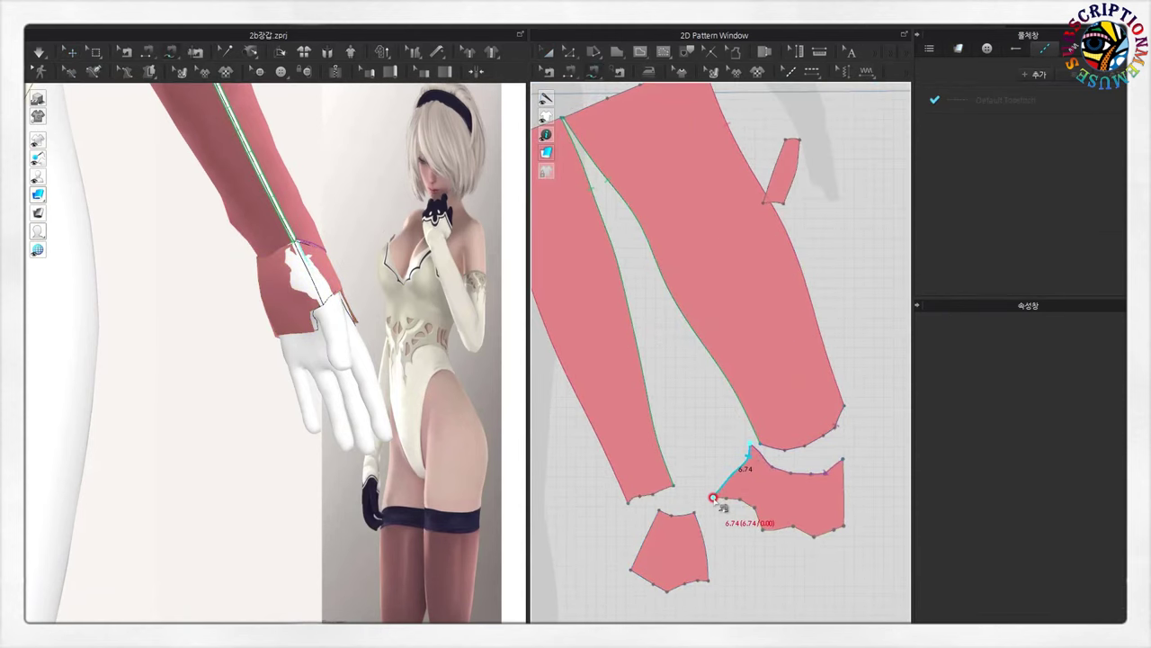
{"action": "left_click", "coordinate": [688, 515]}
{"action": "scroll", "coordinate": [719, 583], "scroll_direction": "up", "scroll_amount": 3}
{"action": "left_click", "coordinate": [696, 572]}
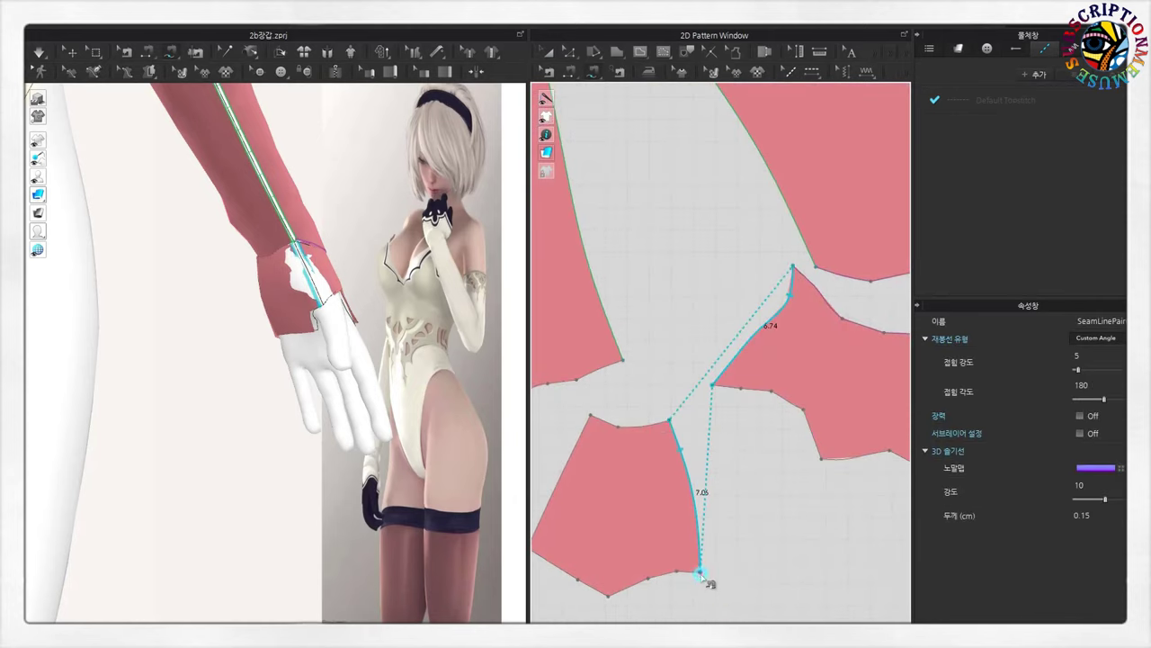
{"action": "scroll", "coordinate": [695, 572], "scroll_direction": "down", "scroll_amount": 3}
{"action": "scroll", "coordinate": [624, 510], "scroll_direction": "down", "scroll_amount": 1}
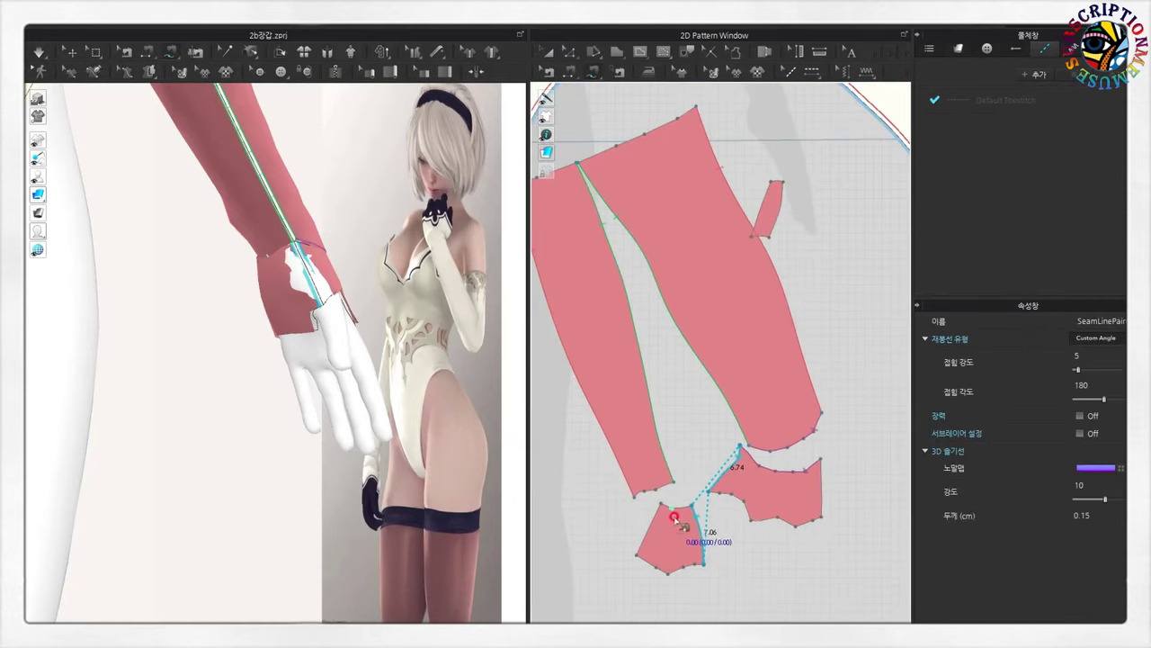
{"action": "scroll", "coordinate": [675, 518], "scroll_direction": "up", "scroll_amount": 2}
- Select the sleeve, cuff and small lower cuff pattern piece in the 3D and 2D windows
{"action": "key", "text": "q"}
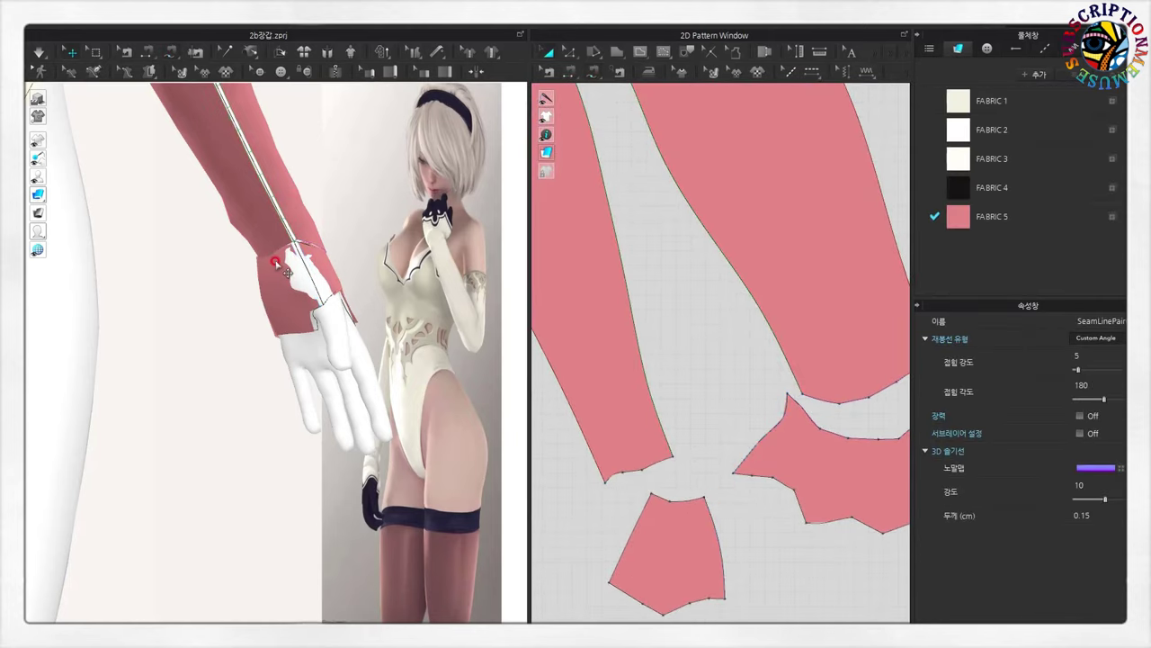
{"action": "left_click", "coordinate": [284, 270]}
{"action": "left_click", "coordinate": [274, 252]}
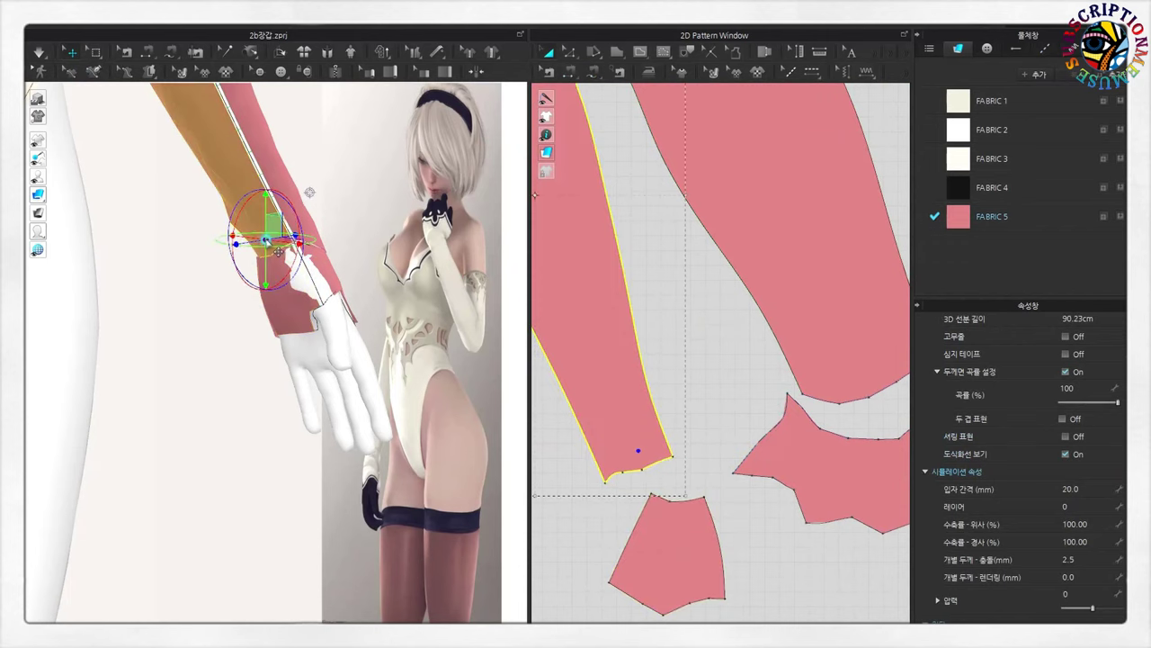
{"action": "left_click", "coordinate": [817, 365]}
{"action": "left_click", "coordinate": [300, 257]}
{"action": "left_click", "coordinate": [302, 247]}
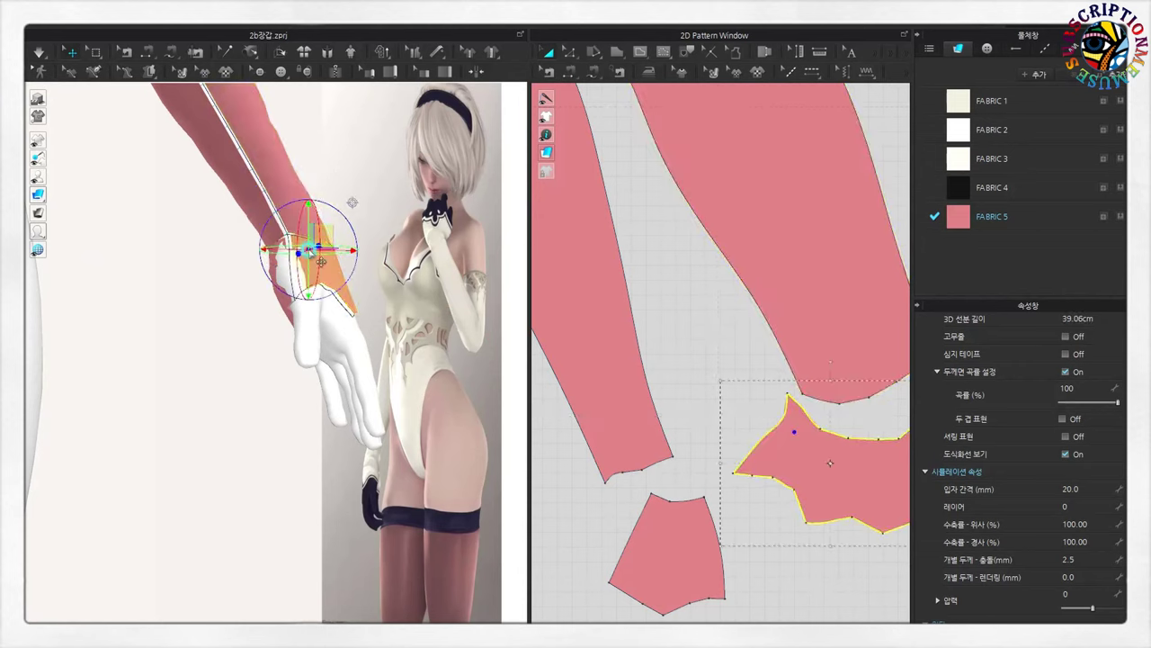
{"action": "scroll", "coordinate": [746, 534], "scroll_direction": "up", "scroll_amount": 1}
{"action": "left_click", "coordinate": [675, 539]}
- Sew the sleeve's bottom edge to the top edge of the small lower cuff piece
{"action": "left_click", "coordinate": [593, 72]}
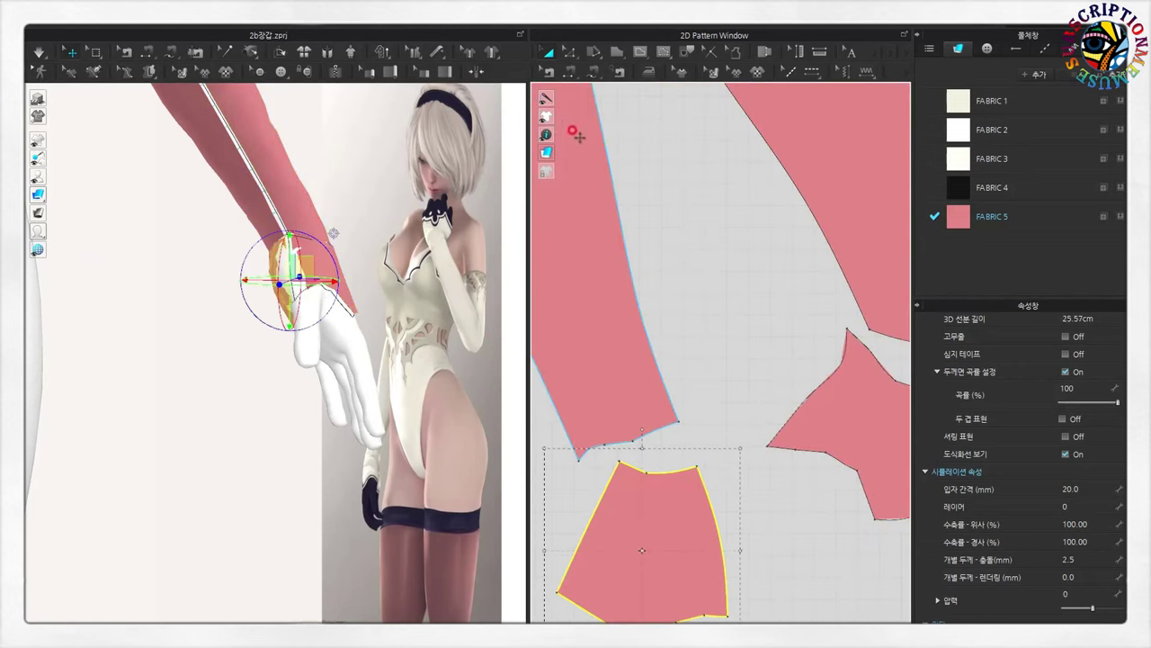
{"action": "left_click", "coordinate": [678, 420]}
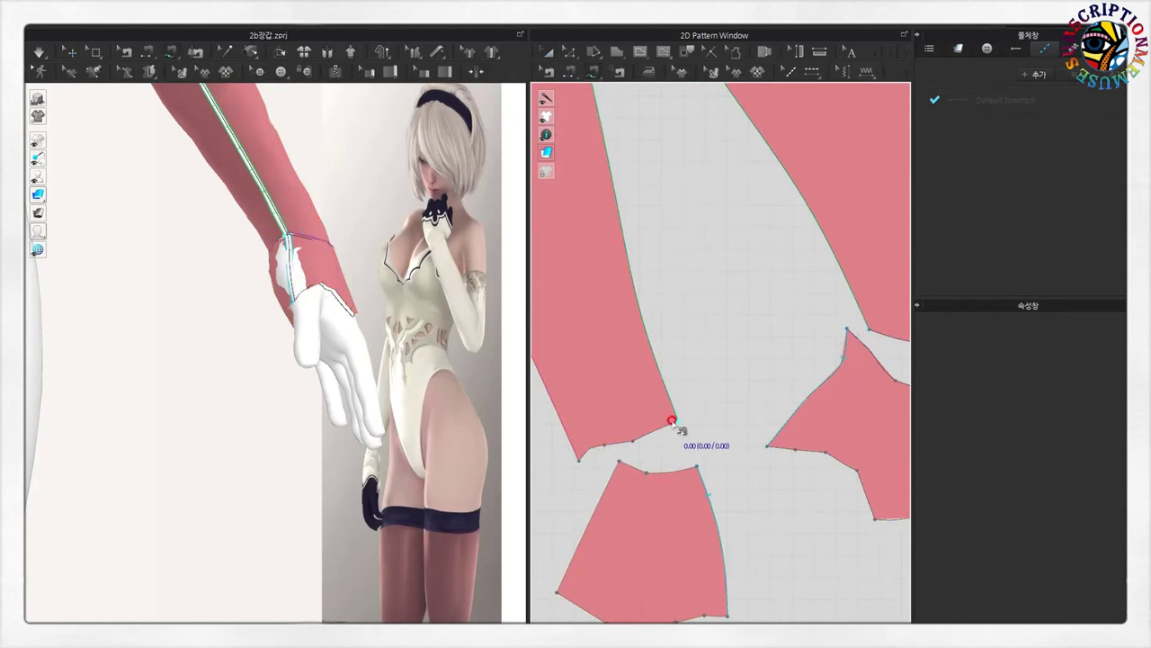
{"action": "left_click", "coordinate": [579, 456]}
{"action": "scroll", "coordinate": [360, 376], "scroll_direction": "up", "scroll_amount": 3}
{"action": "mouse_move", "coordinate": [359, 376]}
{"action": "right_mouse_down"}
{"action": "mouse_move", "coordinate": [401, 362]}
{"action": "mouse_move", "coordinate": [342, 375]}
{"action": "mouse_move", "coordinate": [503, 334]}
{"action": "right_mouse_up"}
{"action": "left_click", "coordinate": [579, 458]}
{"action": "left_click", "coordinate": [697, 466]}
{"action": "left_click", "coordinate": [675, 423]}
{"action": "scroll", "coordinate": [620, 449], "scroll_direction": "up", "scroll_amount": 2}
{"action": "scroll", "coordinate": [609, 462], "scroll_direction": "up", "scroll_amount": 2}
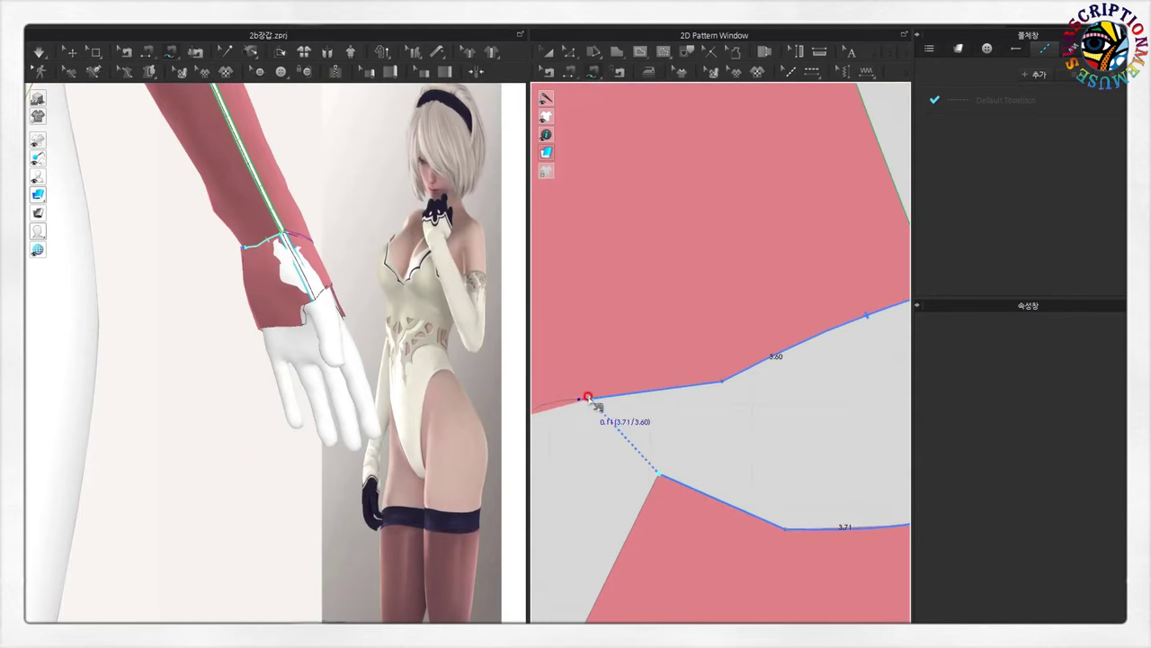
{"action": "left_click", "coordinate": [587, 396]}
{"action": "scroll", "coordinate": [612, 504], "scroll_direction": "down", "scroll_amount": 2}
{"action": "scroll", "coordinate": [651, 540], "scroll_direction": "down", "scroll_amount": 2}
{"action": "scroll", "coordinate": [674, 458], "scroll_direction": "down", "scroll_amount": 1}
{"action": "scroll", "coordinate": [755, 387], "scroll_direction": "down", "scroll_amount": 2}
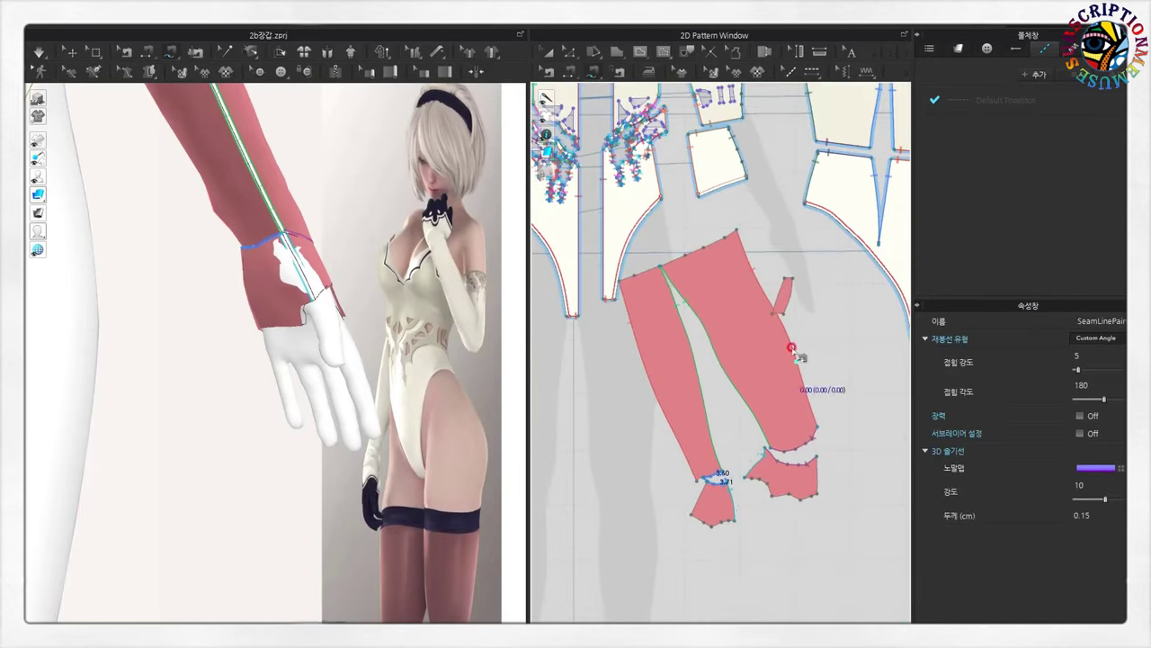
- Move the narrow strip pattern piece next to the cuff
{"action": "key", "text": "a"}
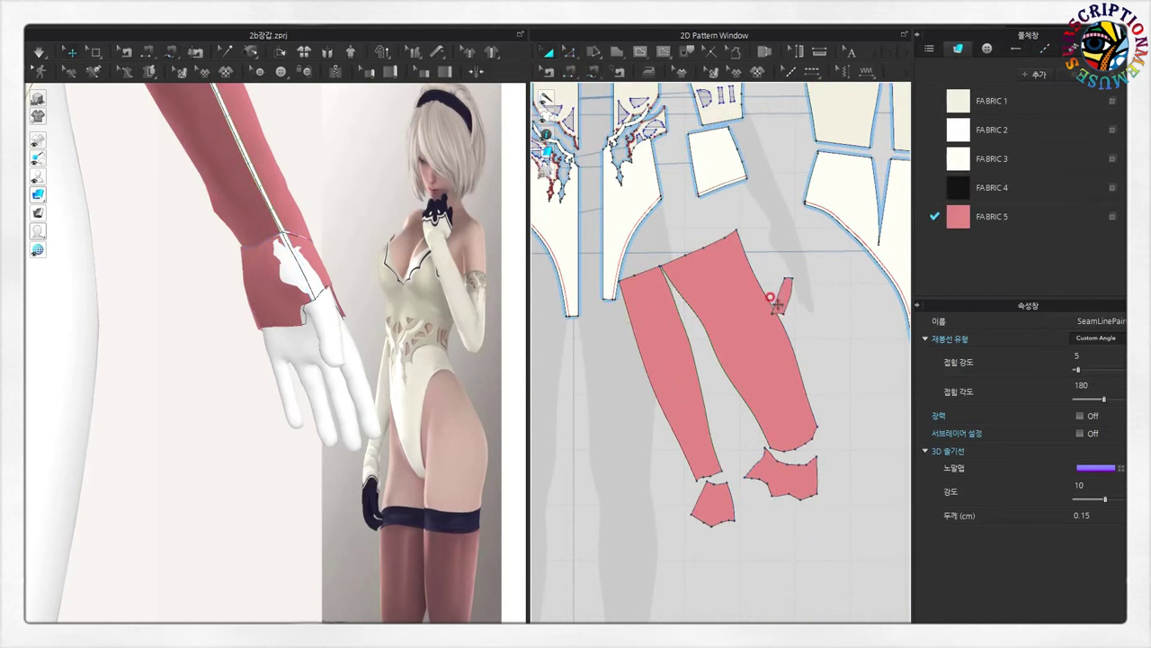
{"action": "left_click_drag", "start_coordinate": [780, 297], "coordinate": [681, 504]}
{"action": "scroll", "coordinate": [715, 511], "scroll_direction": "up", "scroll_amount": 3}
{"action": "scroll", "coordinate": [722, 516], "scroll_direction": "up", "scroll_amount": 3}
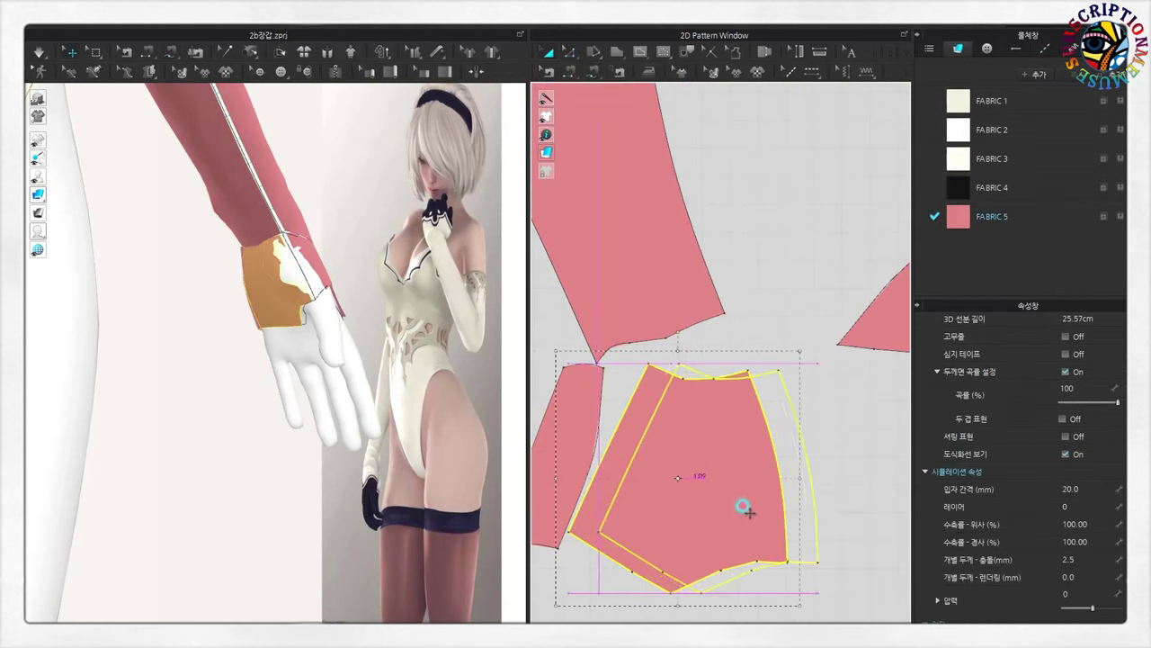
{"action": "scroll", "coordinate": [586, 458], "scroll_direction": "down", "scroll_amount": 1}
{"action": "scroll", "coordinate": [612, 449], "scroll_direction": "down", "scroll_amount": 2}
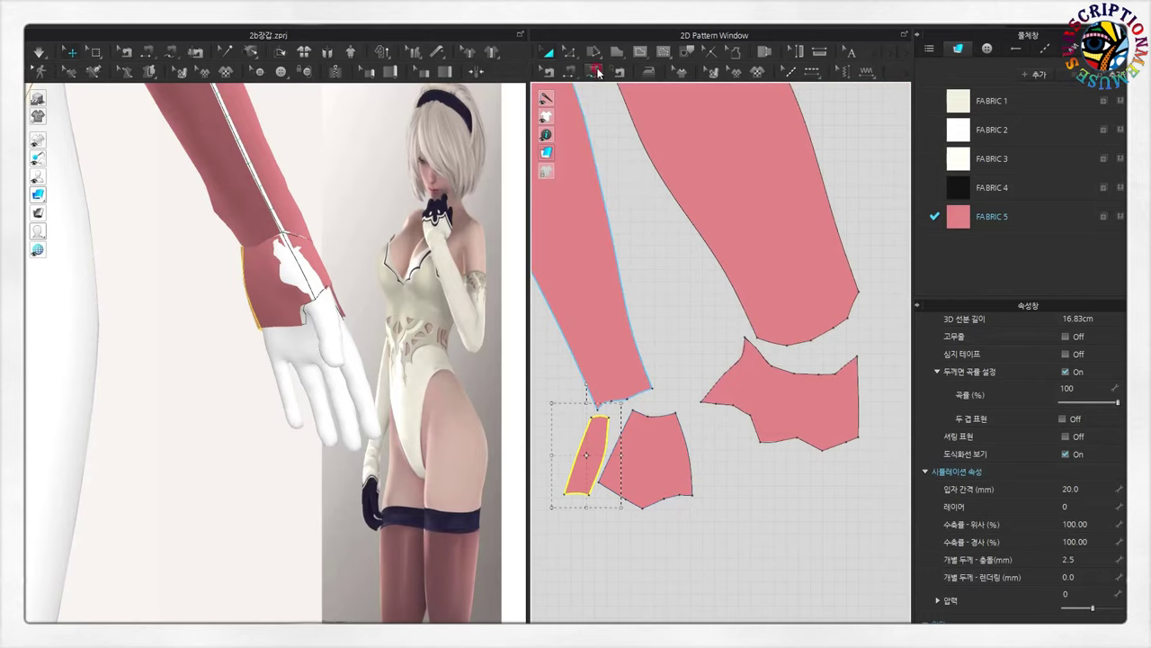
- Sew the strip's top edge to the sleeve edge and its right edge to the cuff piece
{"action": "key", "text": "n"}
{"action": "scroll", "coordinate": [585, 481], "scroll_direction": "up", "scroll_amount": 2}
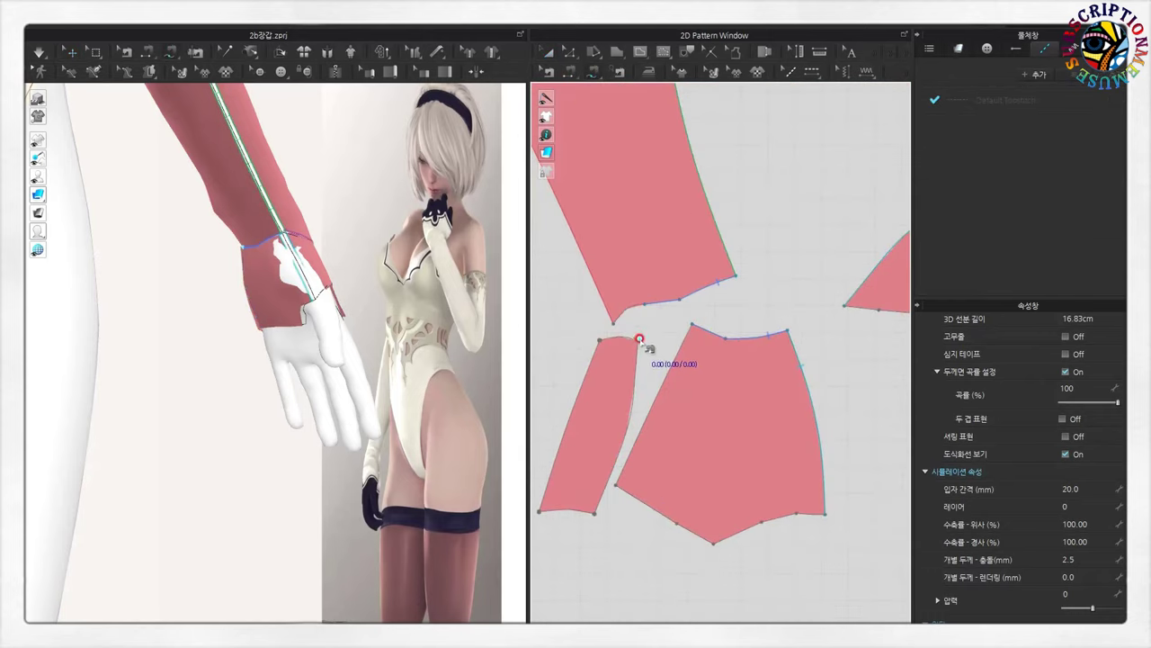
{"action": "left_click", "coordinate": [639, 339]}
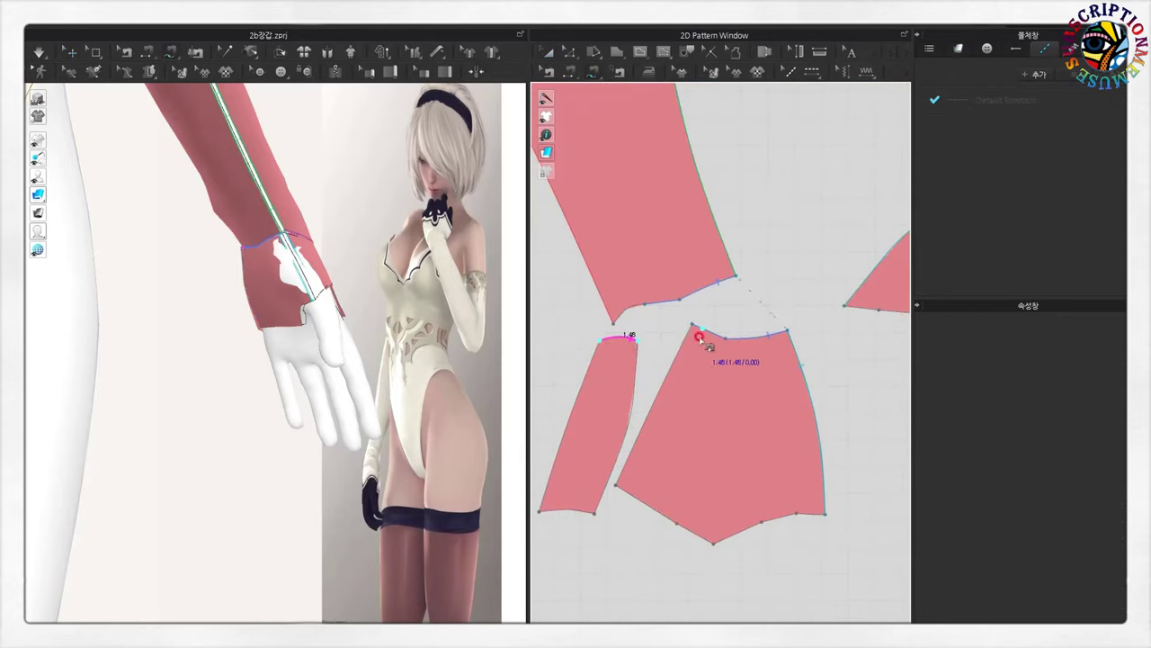
{"action": "left_click", "coordinate": [646, 309]}
{"action": "left_click", "coordinate": [635, 340]}
{"action": "left_click", "coordinate": [594, 514]}
{"action": "left_click", "coordinate": [691, 331]}
- Sew the strip's left edge to the right cuff piece
{"action": "left_click", "coordinate": [617, 483]}
{"action": "left_click", "coordinate": [596, 334]}
{"action": "left_click", "coordinate": [545, 512]}
{"action": "scroll", "coordinate": [743, 476], "scroll_direction": "down", "scroll_amount": 2}
{"action": "scroll", "coordinate": [746, 481], "scroll_direction": "down", "scroll_amount": 2}
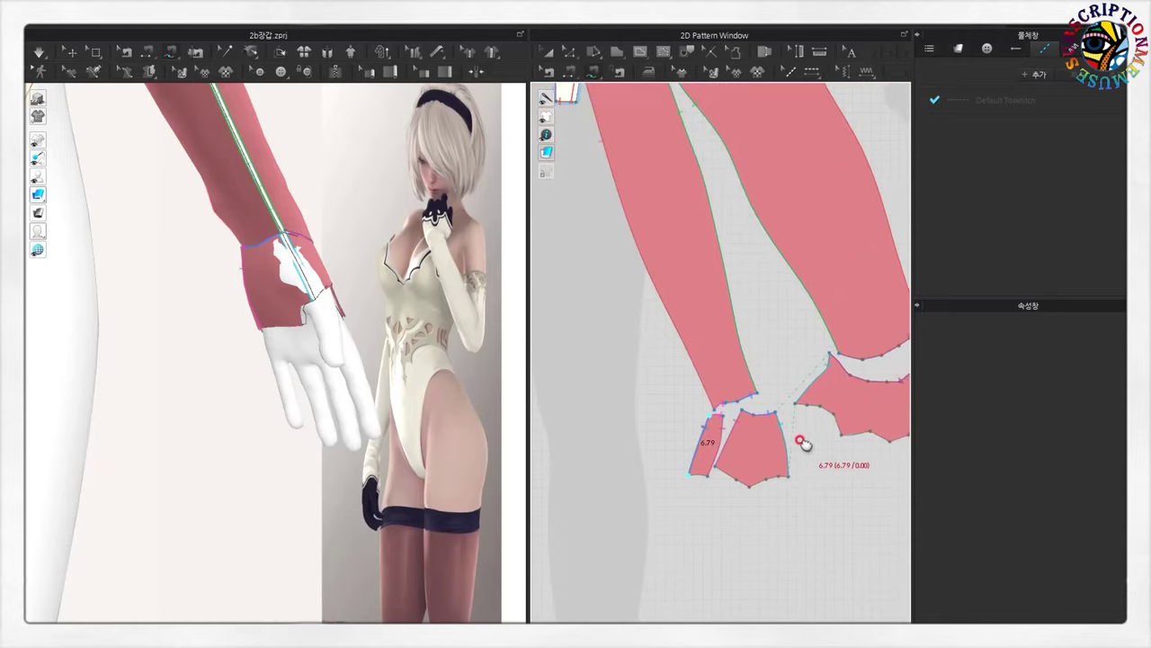
{"action": "left_click", "coordinate": [829, 369]}
{"action": "left_click", "coordinate": [831, 433]}
{"action": "scroll", "coordinate": [674, 497], "scroll_direction": "down", "scroll_amount": 5}
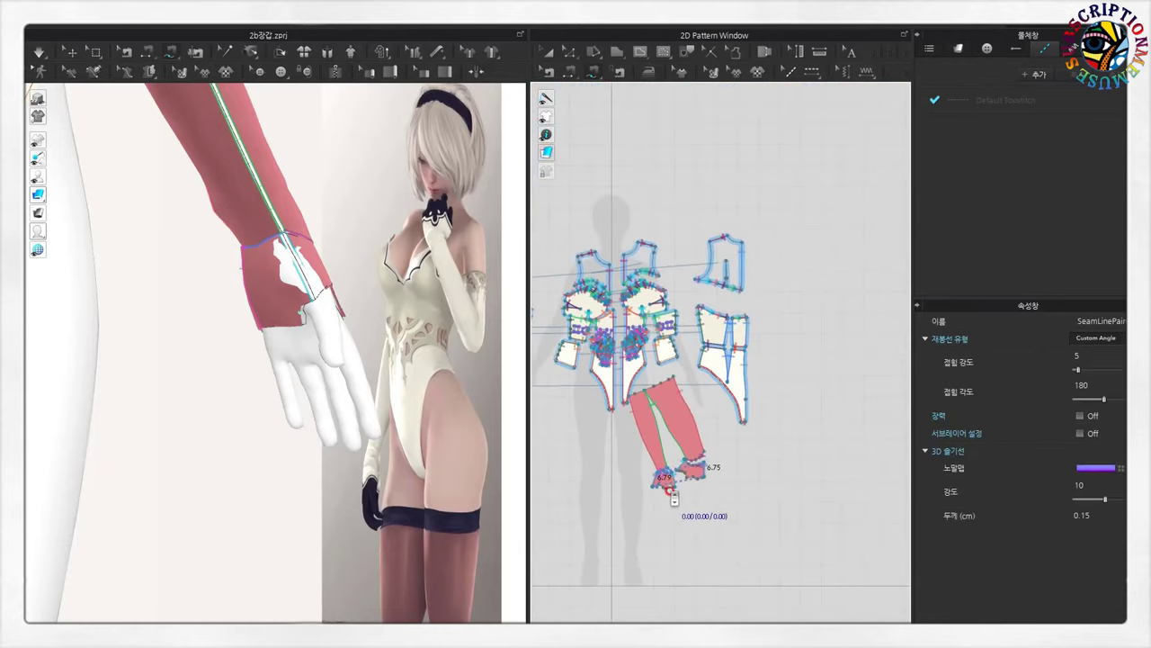
{"action": "scroll", "coordinate": [555, 476], "scroll_direction": "down", "scroll_amount": 2}
{"action": "left_click_drag", "start_coordinate": [527, 283], "coordinate": [799, 297]}
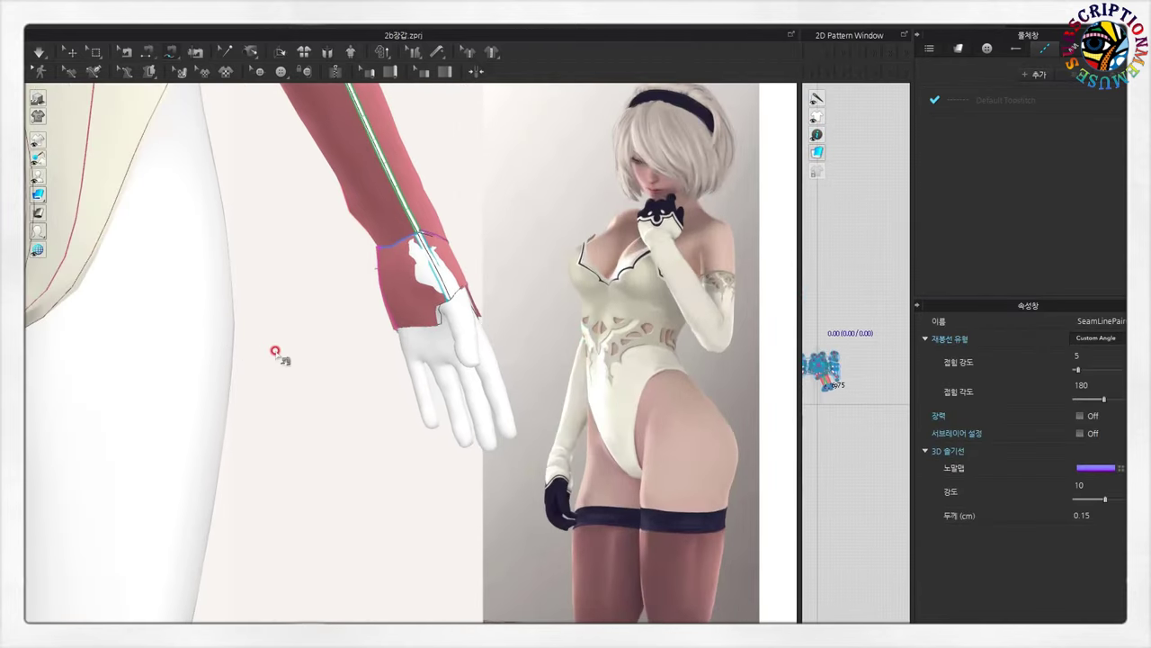
- Select the pink sleeve on the avatar and nudge its lower edge point slightly
{"action": "scroll", "coordinate": [278, 351], "scroll_direction": "down", "scroll_amount": 2}
{"action": "scroll", "coordinate": [270, 332], "scroll_direction": "down", "scroll_amount": 2}
{"action": "scroll", "coordinate": [314, 257], "scroll_direction": "down", "scroll_amount": 1}
{"action": "scroll", "coordinate": [326, 411], "scroll_direction": "down", "scroll_amount": 2}
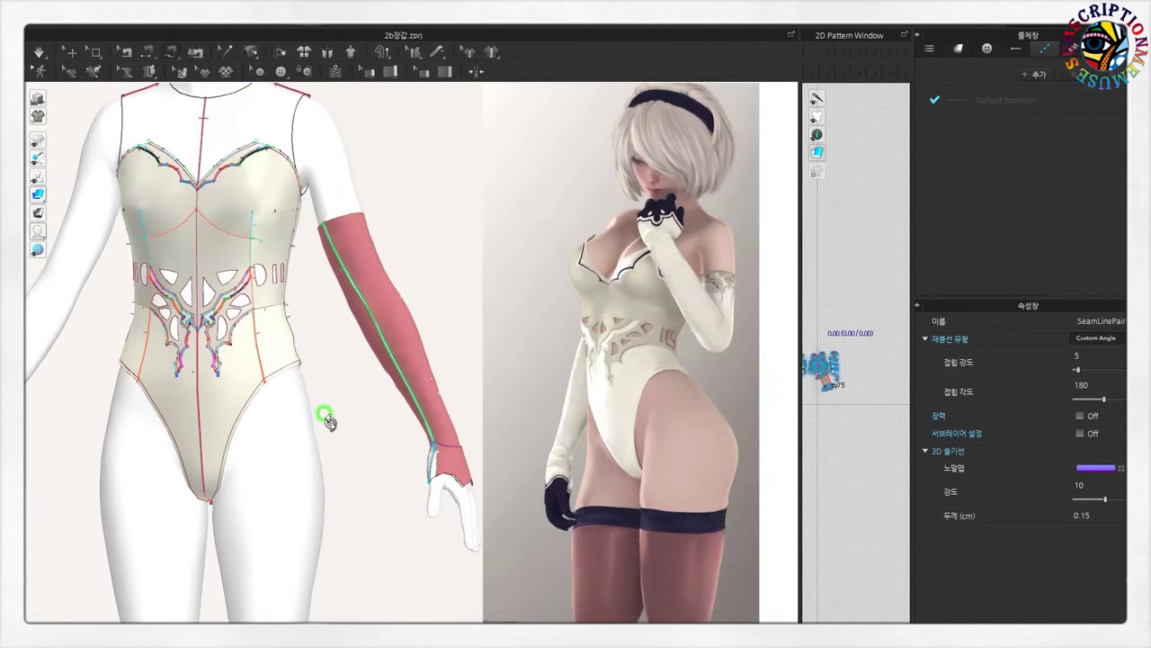
{"action": "key", "text": "q"}
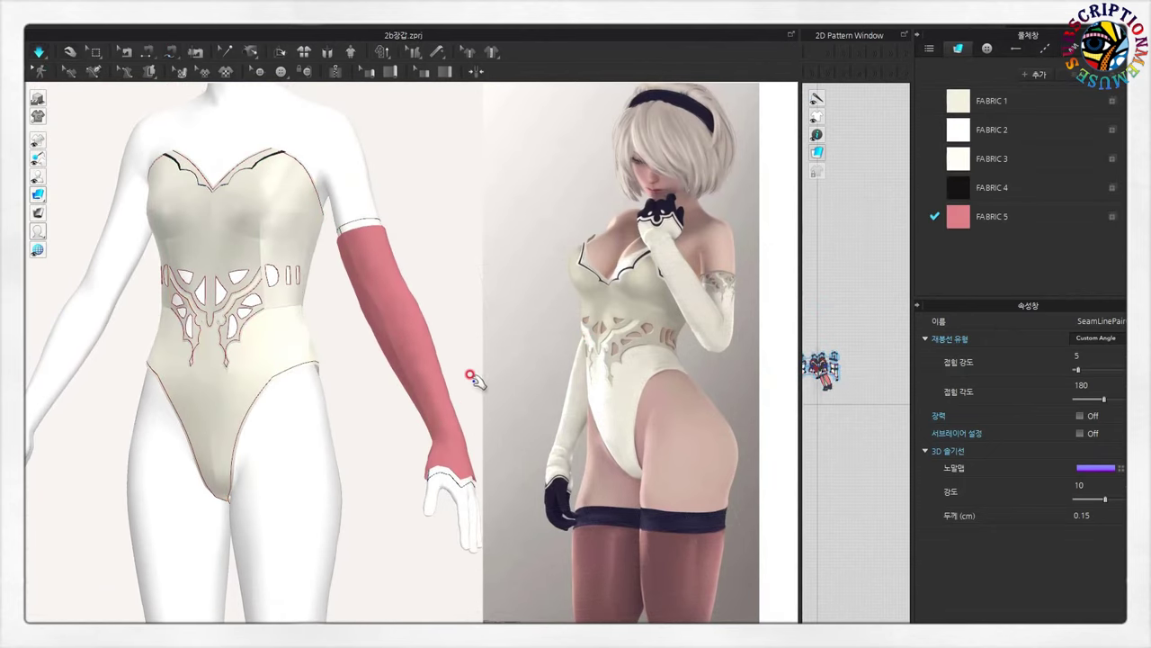
{"action": "left_click", "coordinate": [381, 253]}
{"action": "mouse_move", "coordinate": [382, 253]}
{"action": "right_mouse_down"}
{"action": "mouse_move", "coordinate": [448, 219]}
{"action": "mouse_move", "coordinate": [468, 397]}
{"action": "mouse_move", "coordinate": [519, 456]}
{"action": "mouse_move", "coordinate": [480, 377]}
{"action": "right_mouse_up"}
{"action": "left_click", "coordinate": [468, 398]}
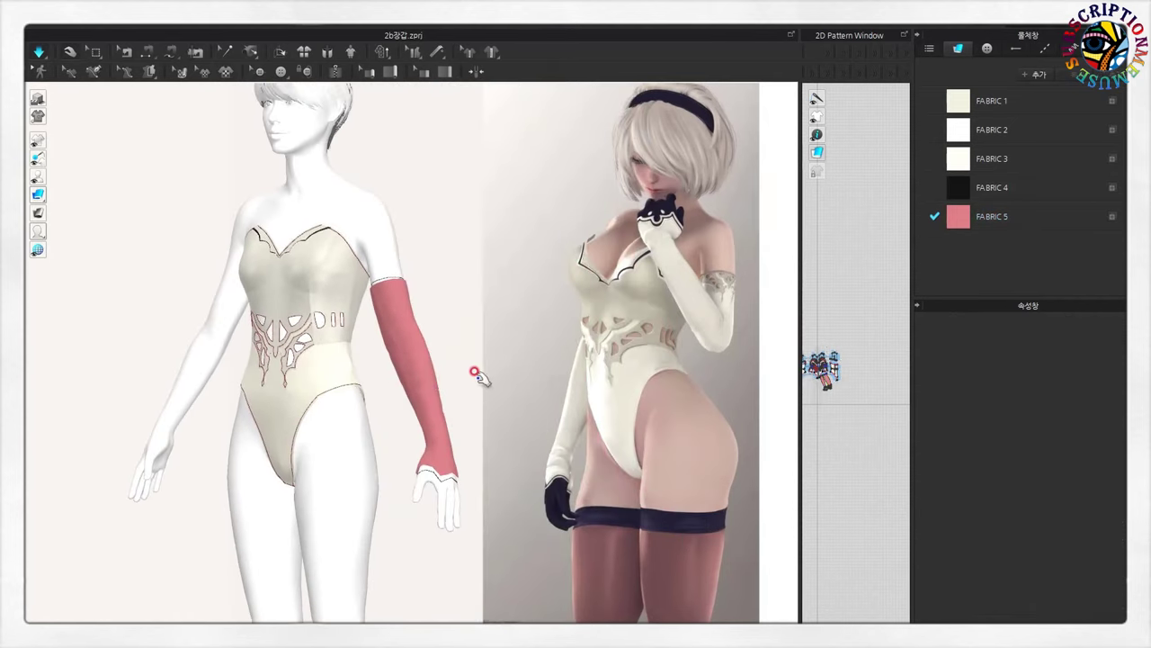
{"action": "left_click", "coordinate": [392, 293]}
{"action": "left_click_drag", "start_coordinate": [464, 431], "coordinate": [471, 433]}
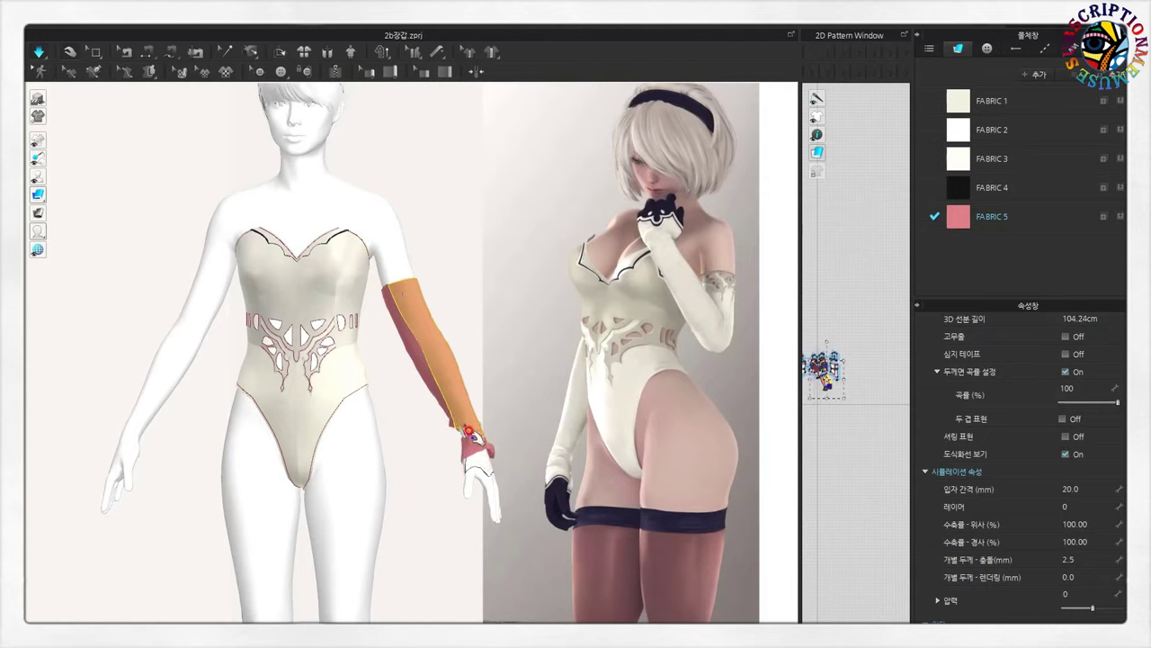
{"action": "left_click", "coordinate": [502, 401]}
- Show pattern outlines on the 3D garment, inspect the wrist cuff and FABRIC 5's properties
{"action": "key", "text": "b"}
{"action": "left_click", "coordinate": [40, 55]}
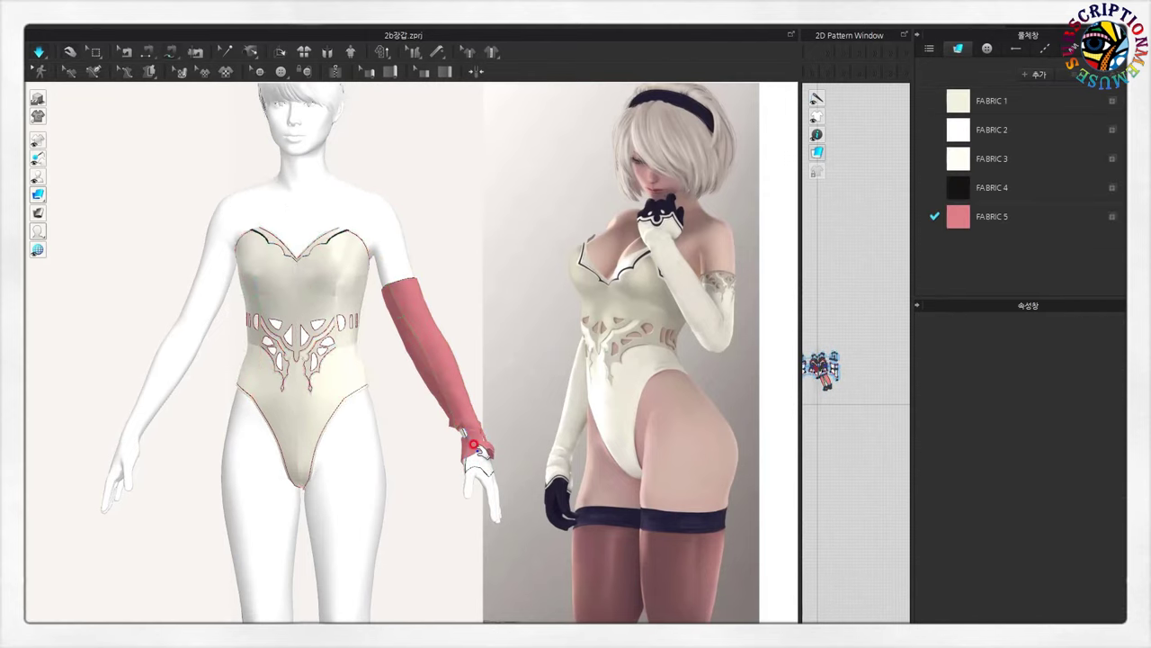
{"action": "left_click", "coordinate": [494, 469]}
{"action": "mouse_move", "coordinate": [468, 444]}
{"action": "right_mouse_down"}
{"action": "mouse_move", "coordinate": [483, 462]}
{"action": "mouse_move", "coordinate": [458, 475]}
{"action": "mouse_move", "coordinate": [507, 481]}
{"action": "mouse_move", "coordinate": [527, 506]}
{"action": "mouse_move", "coordinate": [512, 508]}
{"action": "mouse_move", "coordinate": [527, 548]}
{"action": "mouse_move", "coordinate": [520, 603]}
{"action": "right_mouse_up"}
{"action": "scroll", "coordinate": [503, 558], "scroll_direction": "up", "scroll_amount": 2}
{"action": "scroll", "coordinate": [467, 485], "scroll_direction": "up", "scroll_amount": 1}
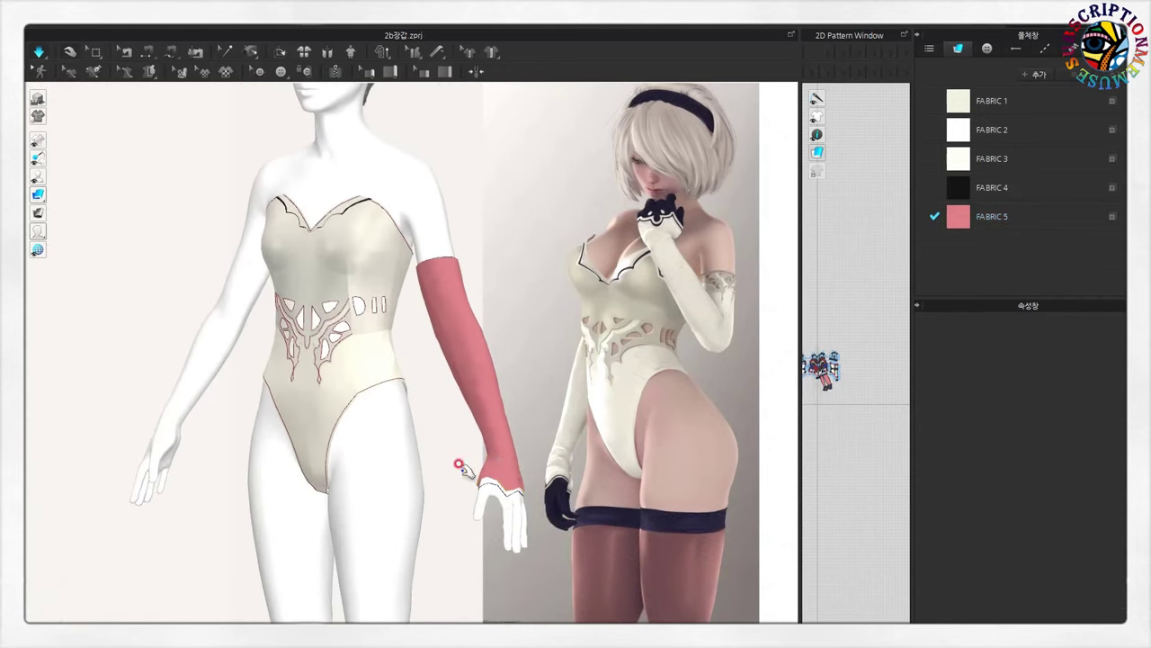
{"action": "left_click", "coordinate": [959, 216]}
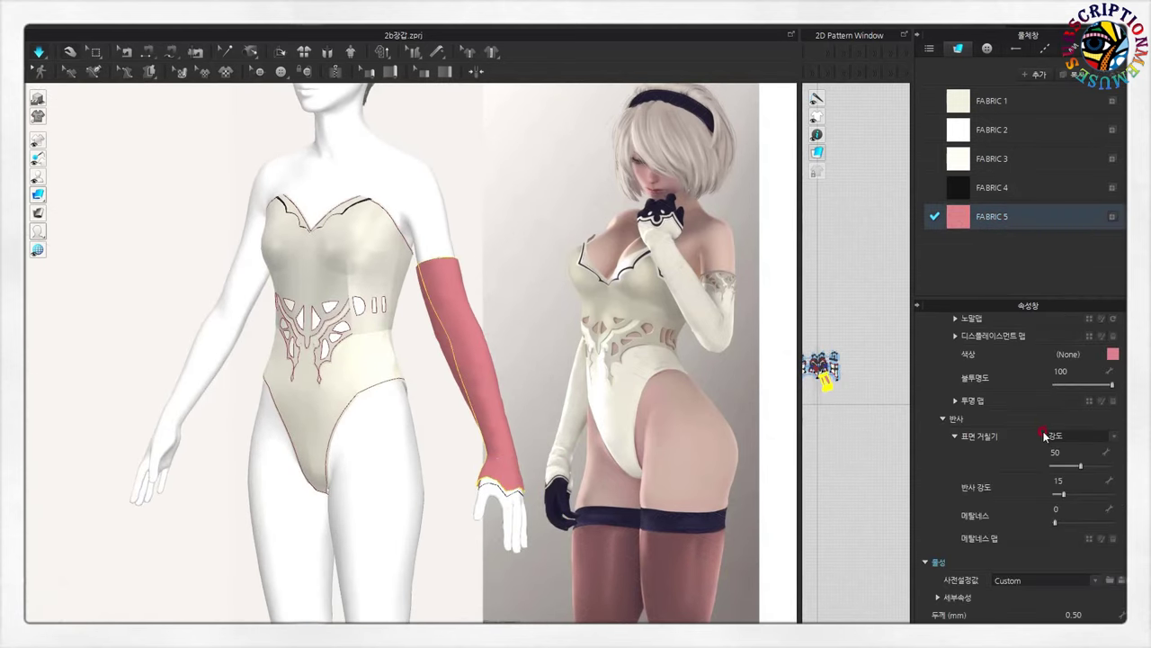
{"action": "left_click", "coordinate": [420, 408]}
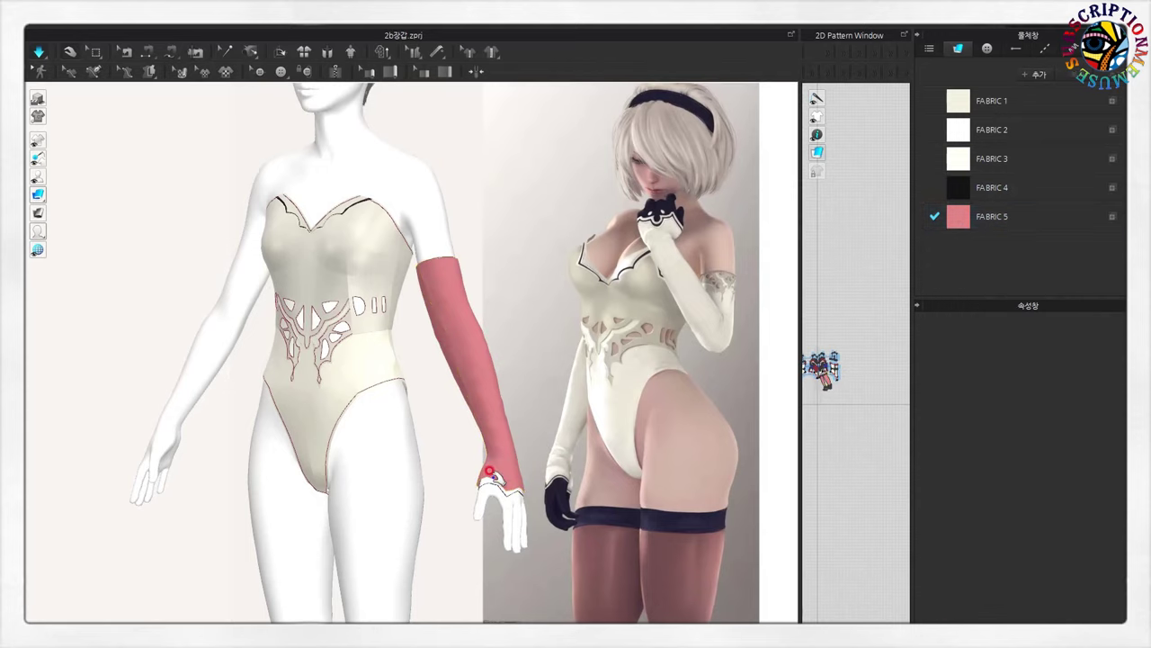
{"action": "scroll", "coordinate": [506, 466], "scroll_direction": "up", "scroll_amount": 2}
{"action": "scroll", "coordinate": [517, 459], "scroll_direction": "up", "scroll_amount": 2}
{"action": "mouse_move", "coordinate": [517, 459]}
{"action": "right_mouse_down"}
{"action": "mouse_move", "coordinate": [507, 468]}
{"action": "mouse_move", "coordinate": [453, 454]}
{"action": "mouse_move", "coordinate": [437, 386]}
{"action": "mouse_move", "coordinate": [488, 477]}
{"action": "right_mouse_up"}
{"action": "scroll", "coordinate": [450, 453], "scroll_direction": "down", "scroll_amount": 2}
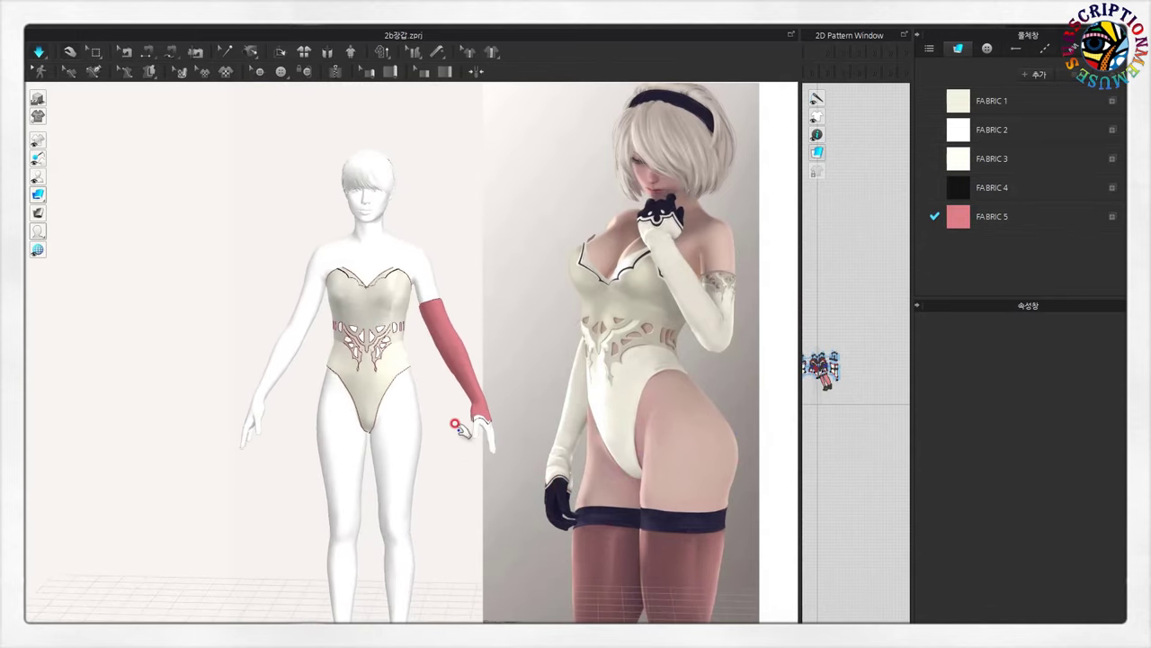
{"action": "scroll", "coordinate": [455, 427], "scroll_direction": "up", "scroll_amount": 2}
{"action": "scroll", "coordinate": [422, 428], "scroll_direction": "up", "scroll_amount": 2}
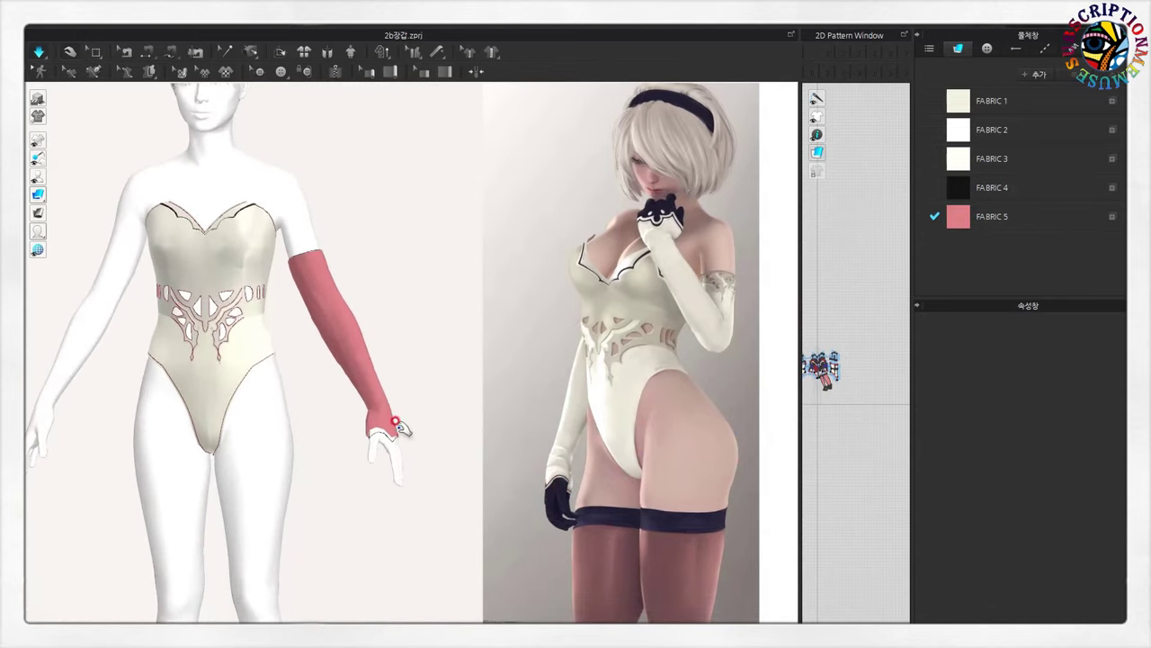
- Select the red arm sleeve, widen the 2D Pattern Window and bring all pieces into view
{"action": "left_click", "coordinate": [313, 256]}
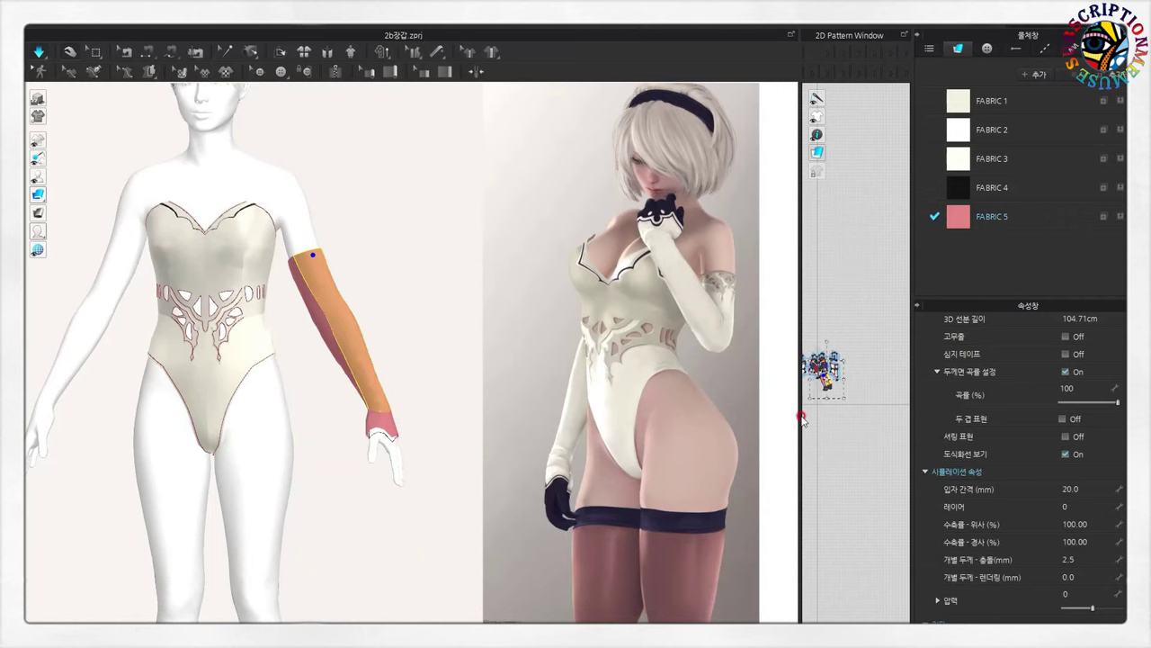
{"action": "left_click_drag", "start_coordinate": [796, 415], "coordinate": [686, 415]}
{"action": "scroll", "coordinate": [715, 387], "scroll_direction": "up", "scroll_amount": 3}
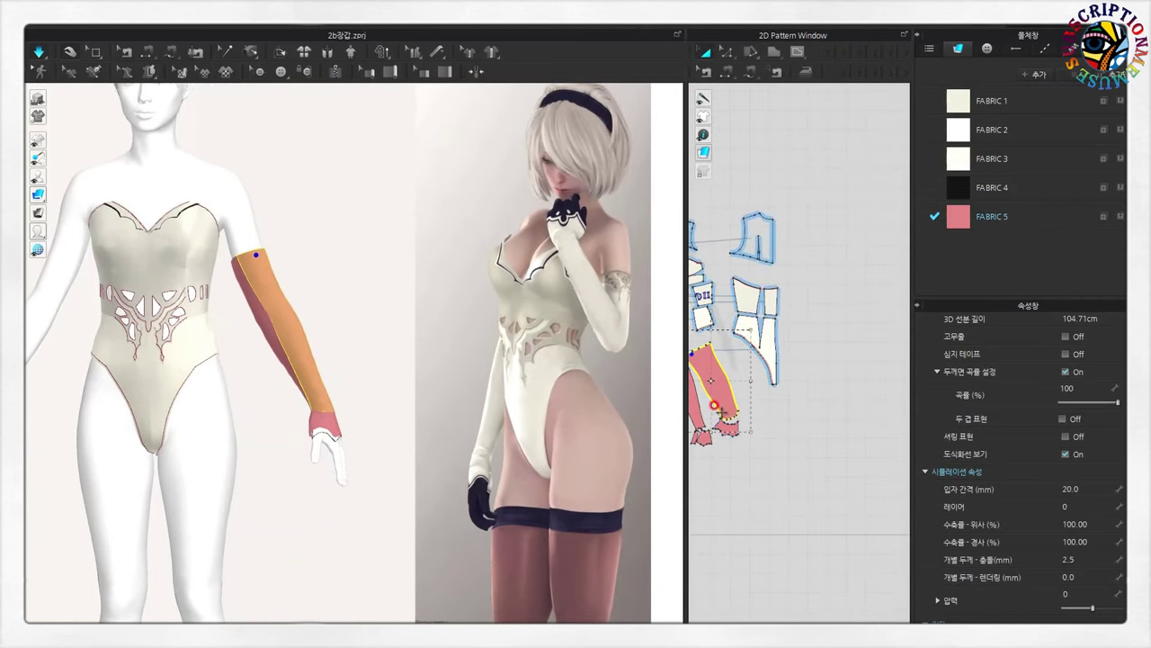
{"action": "middle_click_drag", "start_coordinate": [723, 412], "coordinate": [809, 459]}
{"action": "scroll", "coordinate": [810, 459], "scroll_direction": "up", "scroll_amount": 2}
{"action": "scroll", "coordinate": [857, 483], "scroll_direction": "down", "scroll_amount": 2}
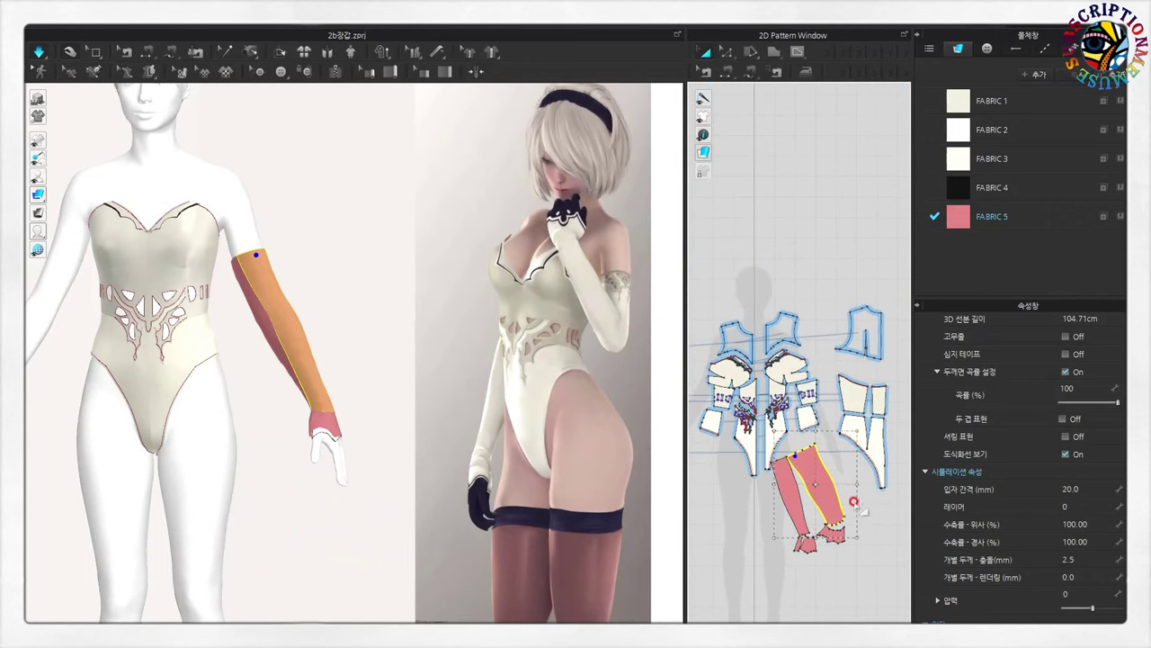
- Select the sleeve pattern piece in the 2D Pattern Window
{"action": "left_click", "coordinate": [851, 504]}
{"action": "left_click", "coordinate": [810, 542]}
{"action": "left_click", "coordinate": [791, 492]}
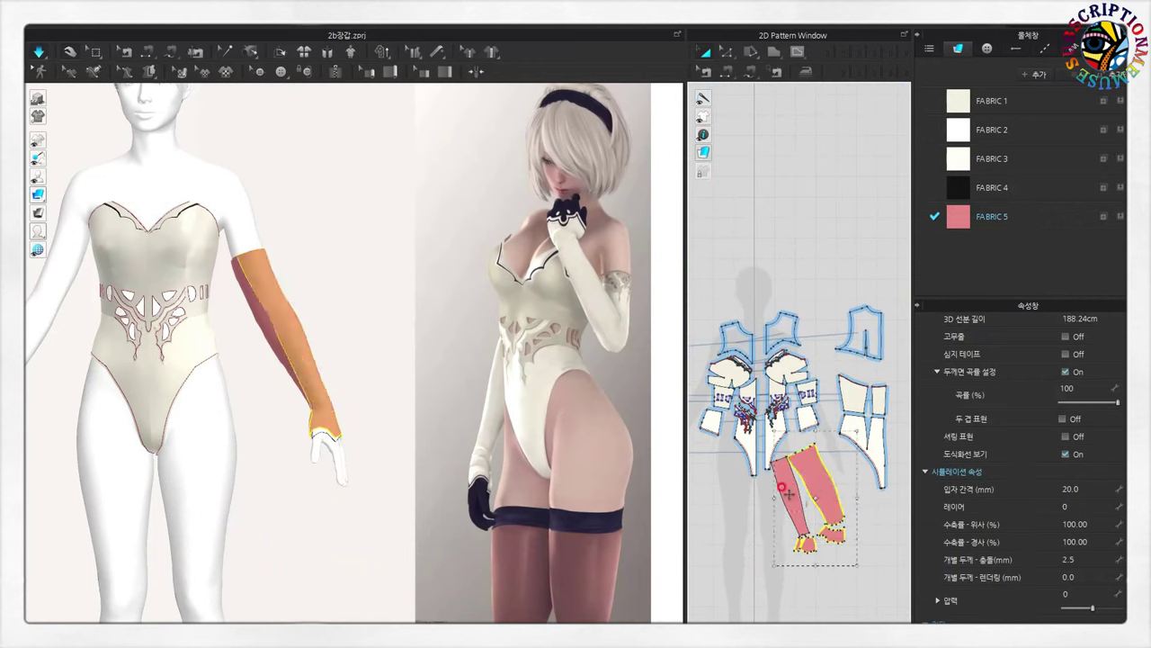
{"action": "left_click", "coordinate": [751, 563]}
{"action": "scroll", "coordinate": [751, 562], "scroll_direction": "up", "scroll_amount": 3}
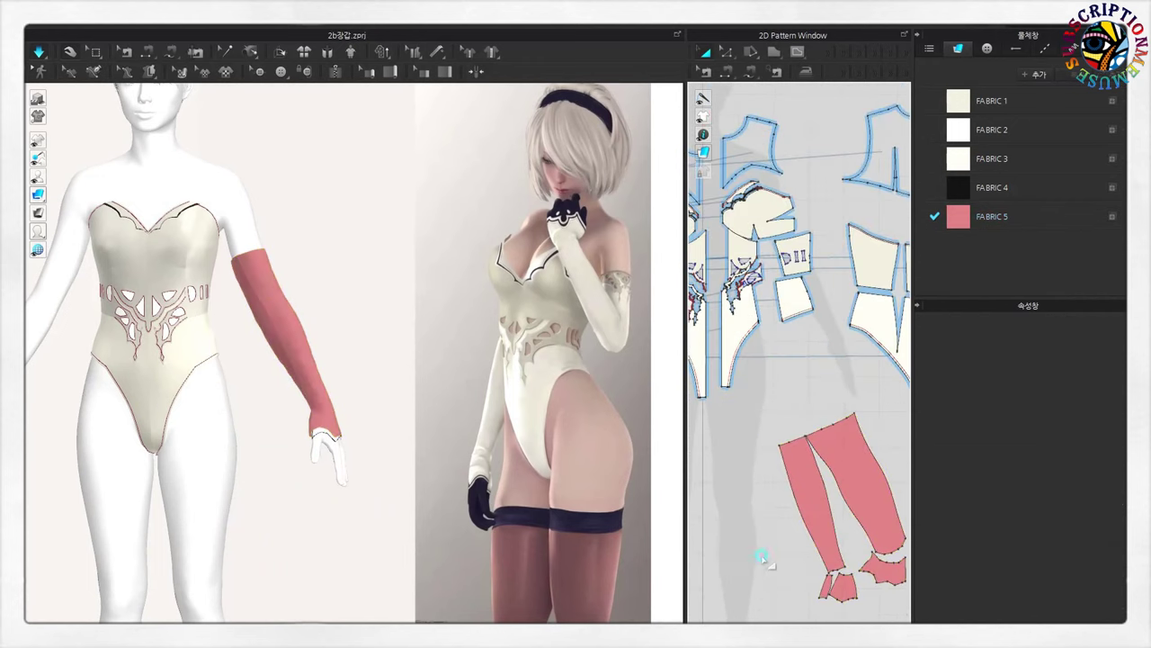
{"action": "scroll", "coordinate": [804, 488], "scroll_direction": "up", "scroll_amount": 2}
{"action": "left_click", "coordinate": [804, 489]}
{"action": "scroll", "coordinate": [804, 504], "scroll_direction": "down", "scroll_amount": 1}
{"action": "scroll", "coordinate": [776, 394], "scroll_direction": "down", "scroll_amount": 2}
- With Edit Pattern, move the top edges of both sleeve pieces up exactly 4.77 cm
{"action": "left_click", "coordinate": [730, 60]}
{"action": "scroll", "coordinate": [733, 391], "scroll_direction": "up", "scroll_amount": 3}
{"action": "left_click", "coordinate": [733, 391]}
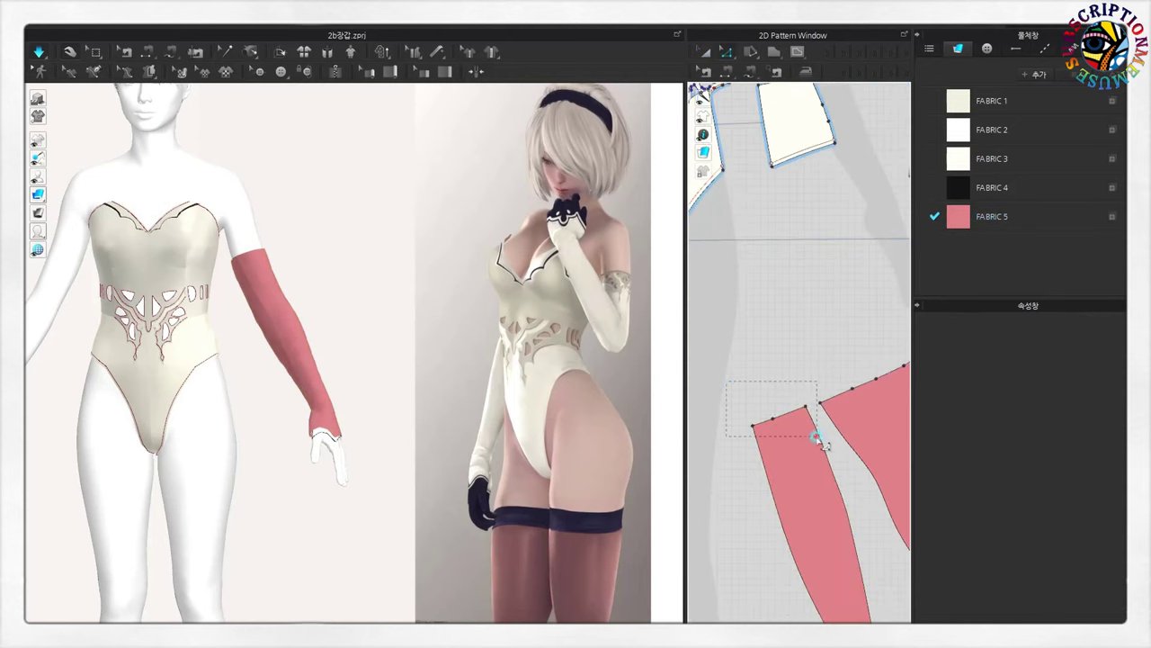
{"action": "left_click_drag", "start_coordinate": [817, 436], "coordinate": [812, 436]}
{"action": "scroll", "coordinate": [797, 422], "scroll_direction": "down", "scroll_amount": 2}
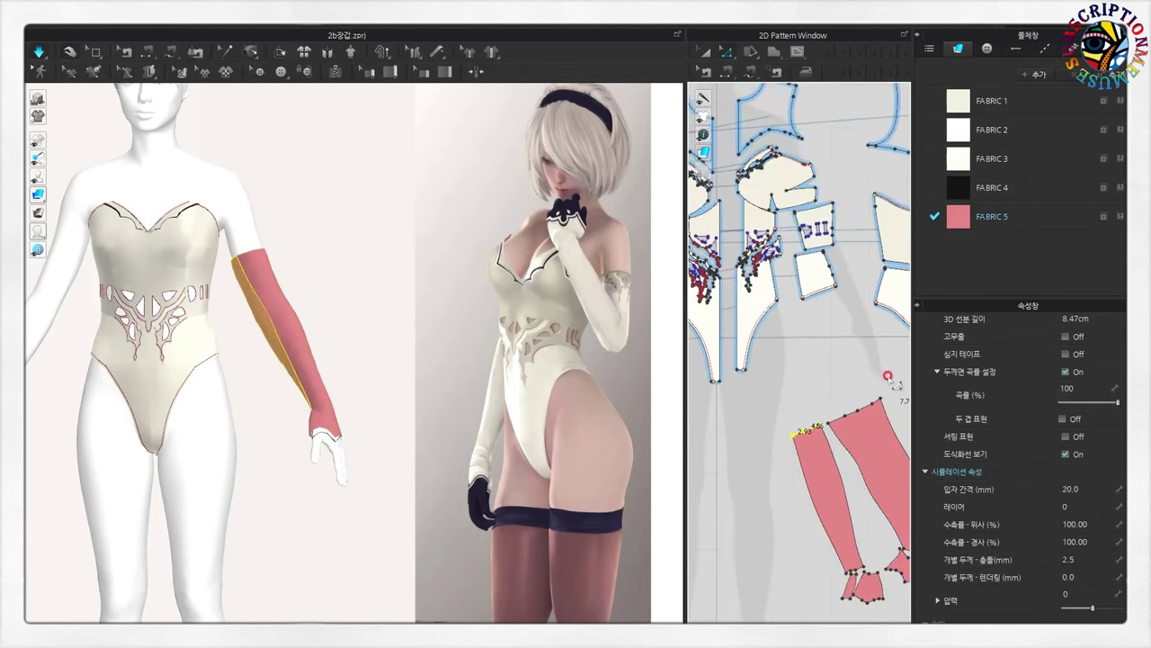
{"action": "left_click", "coordinate": [859, 409], "text": "shift"}
{"action": "scroll", "coordinate": [817, 425], "scroll_direction": "up", "scroll_amount": 2}
{"action": "left_click_drag", "start_coordinate": [817, 426], "coordinate": [800, 400]}
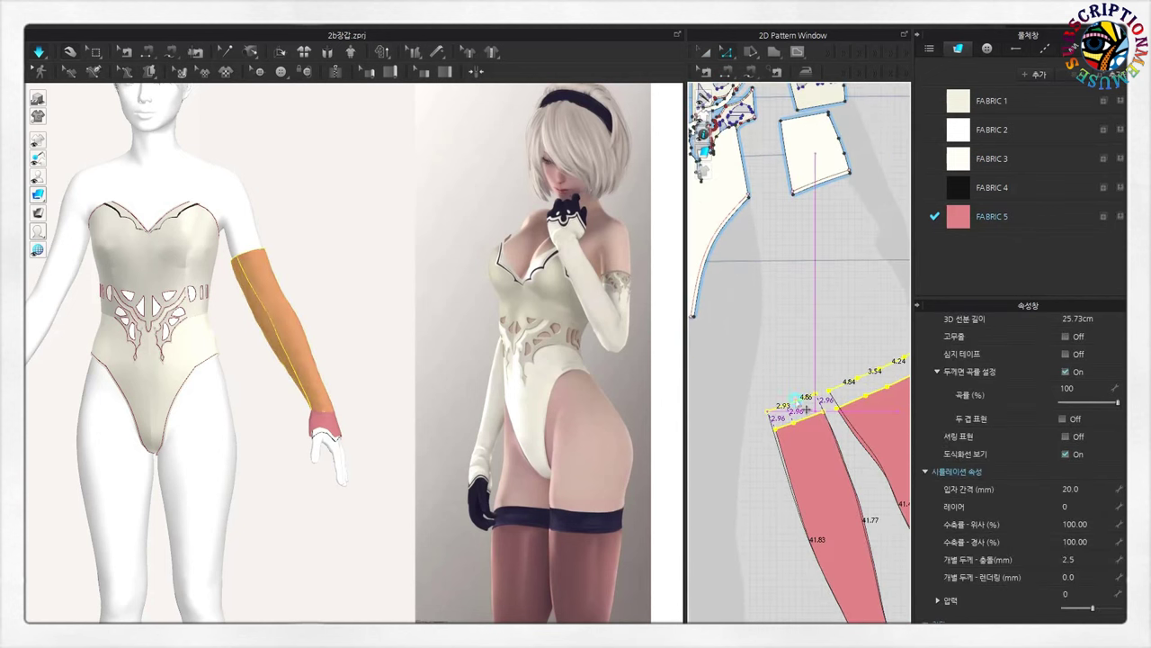
{"action": "right_click", "coordinate": [800, 396]}
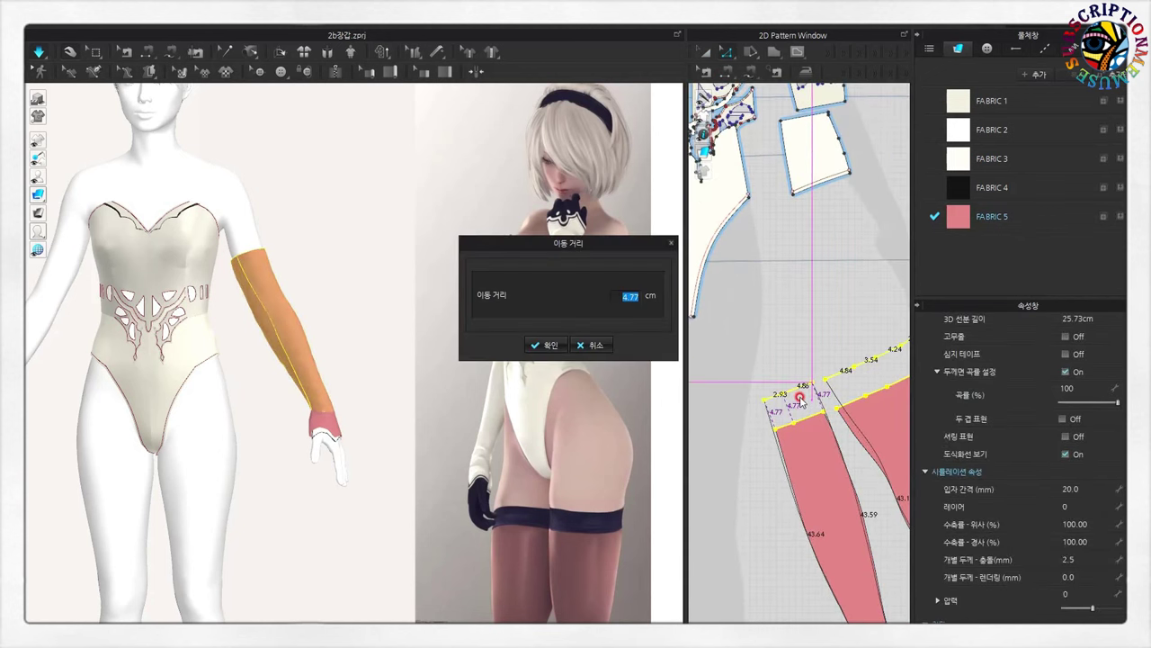
{"action": "left_click", "coordinate": [550, 345]}
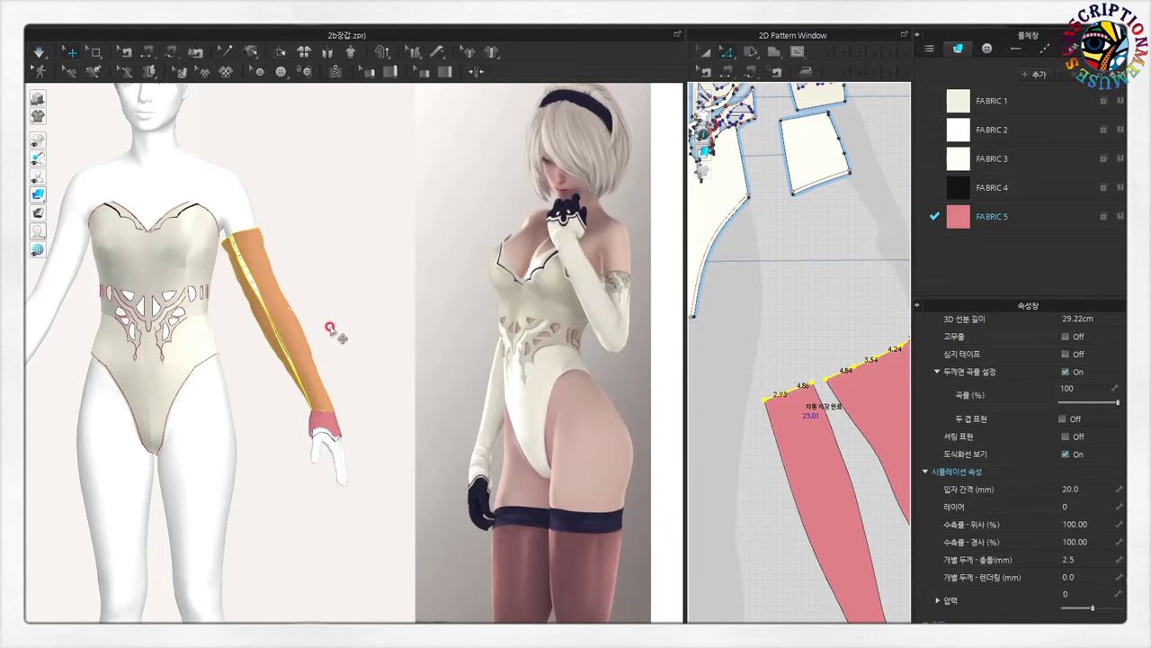
- Check the lengthened sleeve on the avatar and bring up FABRIC 5's properties
{"action": "left_click", "coordinate": [367, 374]}
{"action": "scroll", "coordinate": [364, 374], "scroll_direction": "down", "scroll_amount": 2}
{"action": "right_click_drag", "start_coordinate": [358, 393], "coordinate": [378, 396]}
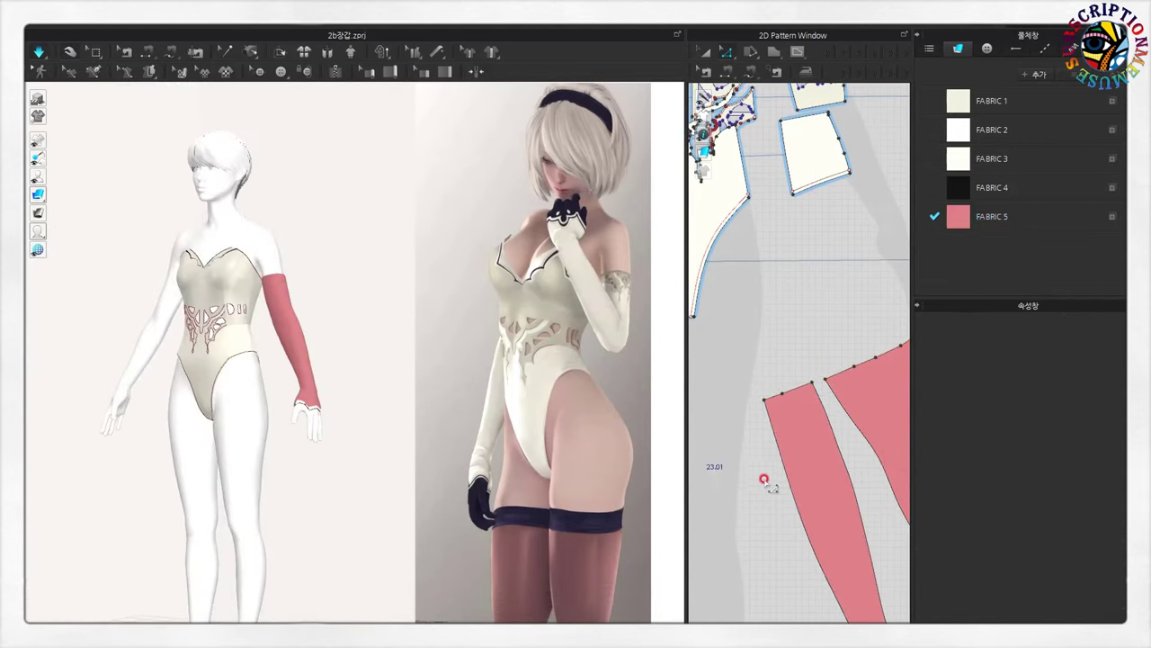
{"action": "scroll", "coordinate": [765, 477], "scroll_direction": "down", "scroll_amount": 3}
{"action": "left_click", "coordinate": [957, 221]}
- Lower FABRIC 5's surface roughness to 40
{"action": "left_click_drag", "start_coordinate": [1073, 469], "coordinate": [1070, 466]}
{"action": "scroll", "coordinate": [1081, 416], "scroll_direction": "up", "scroll_amount": 5}
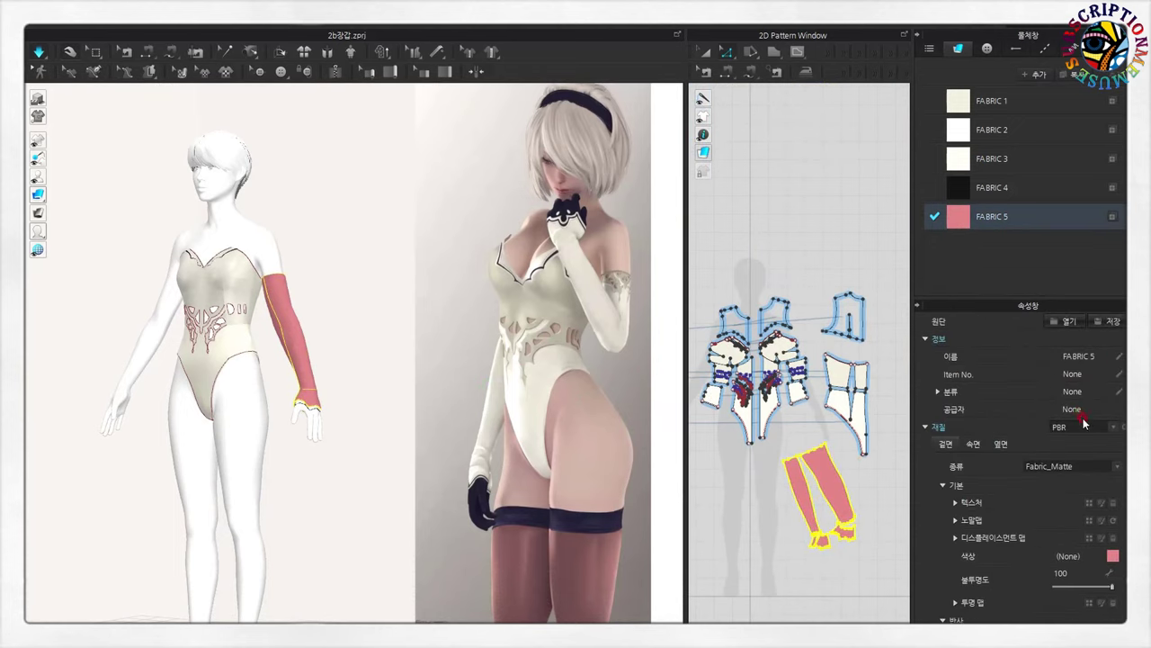
{"action": "scroll", "coordinate": [1092, 477], "scroll_direction": "down", "scroll_amount": 5}
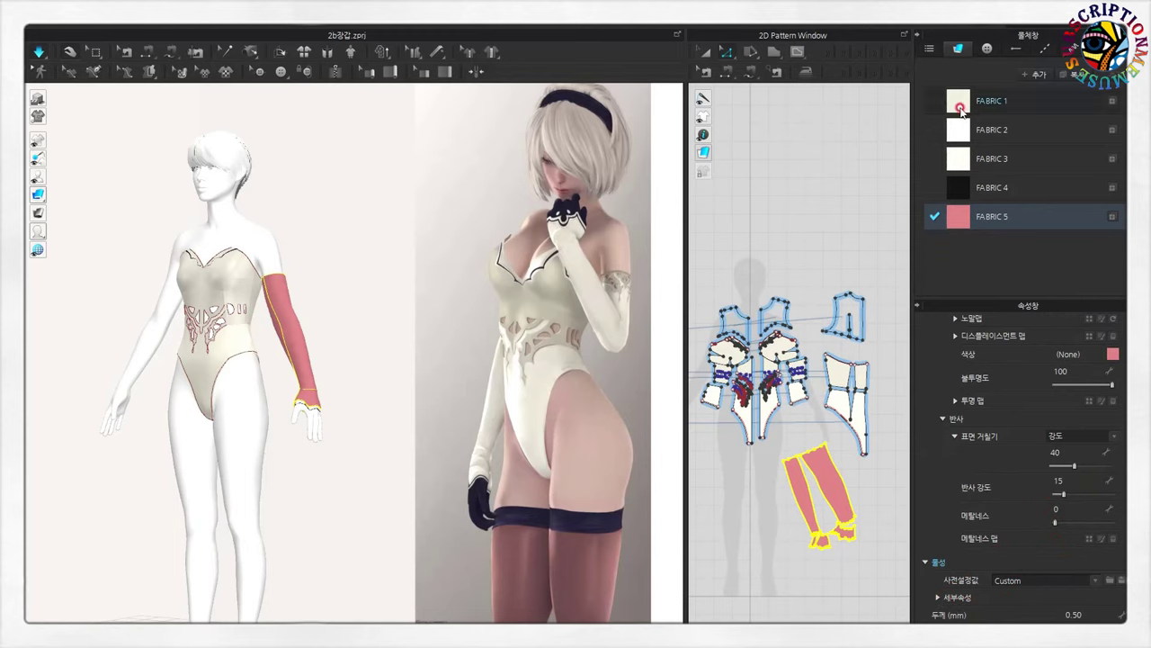
{"action": "left_click", "coordinate": [221, 351]}
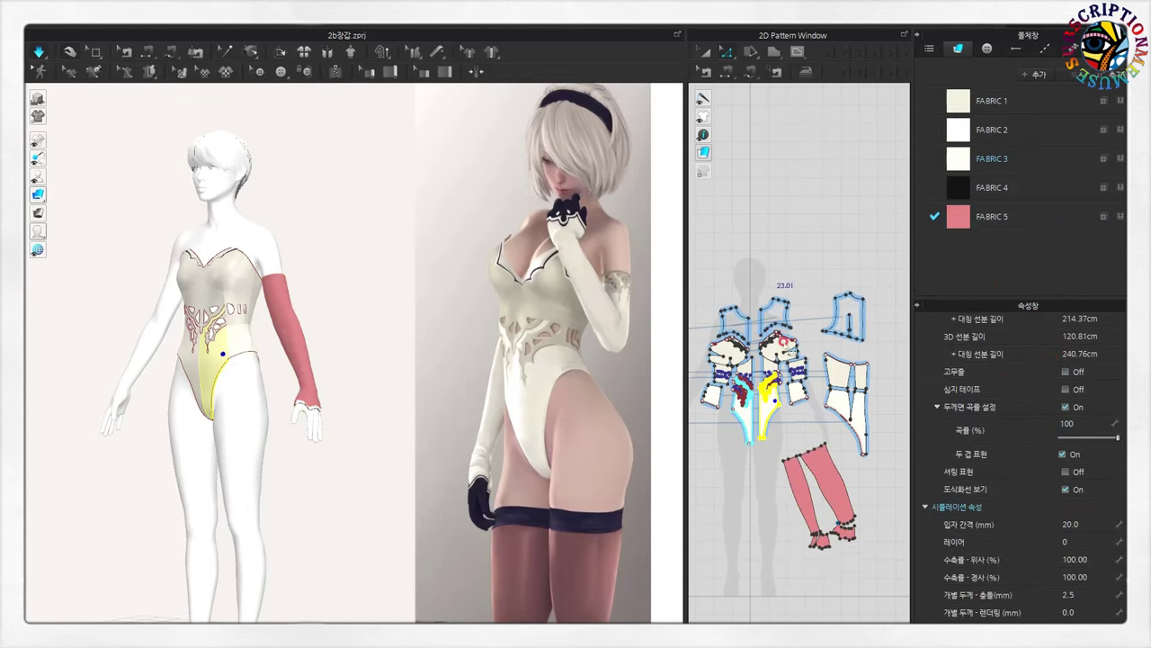
{"action": "scroll", "coordinate": [818, 404], "scroll_direction": "up", "scroll_amount": 1}
{"action": "scroll", "coordinate": [859, 450], "scroll_direction": "up", "scroll_amount": 1}
{"action": "left_click", "coordinate": [877, 459]}
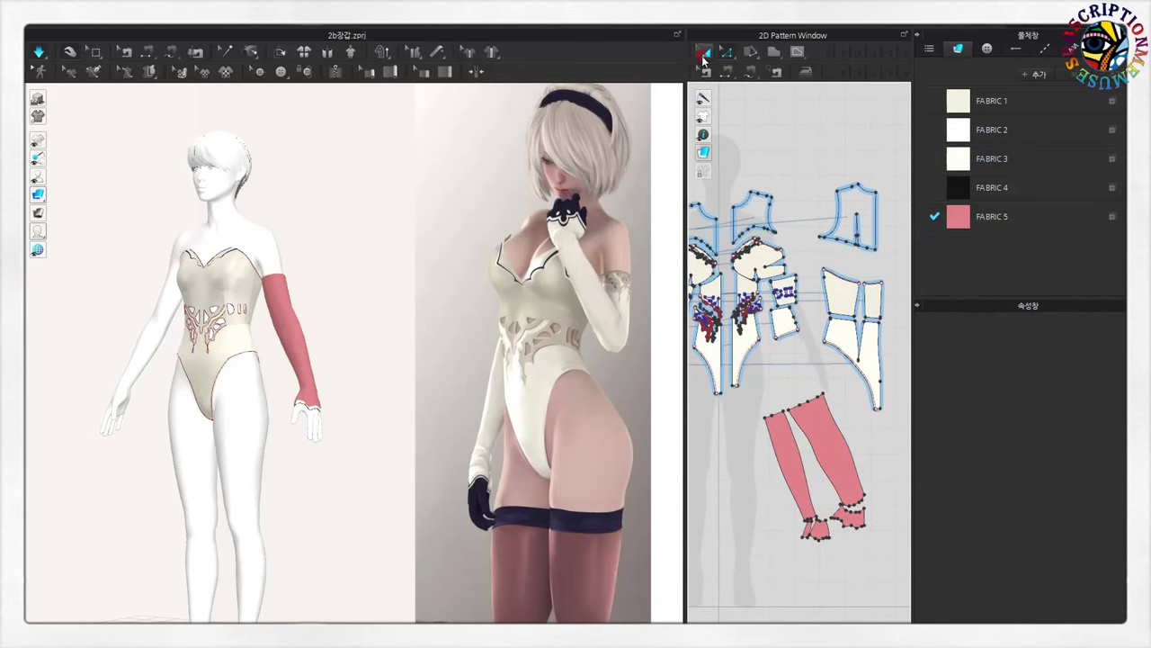
- Apply the cream FABRIC 3 to the sleeve and cuff pieces and simulate the drape
{"action": "left_click", "coordinate": [831, 450]}
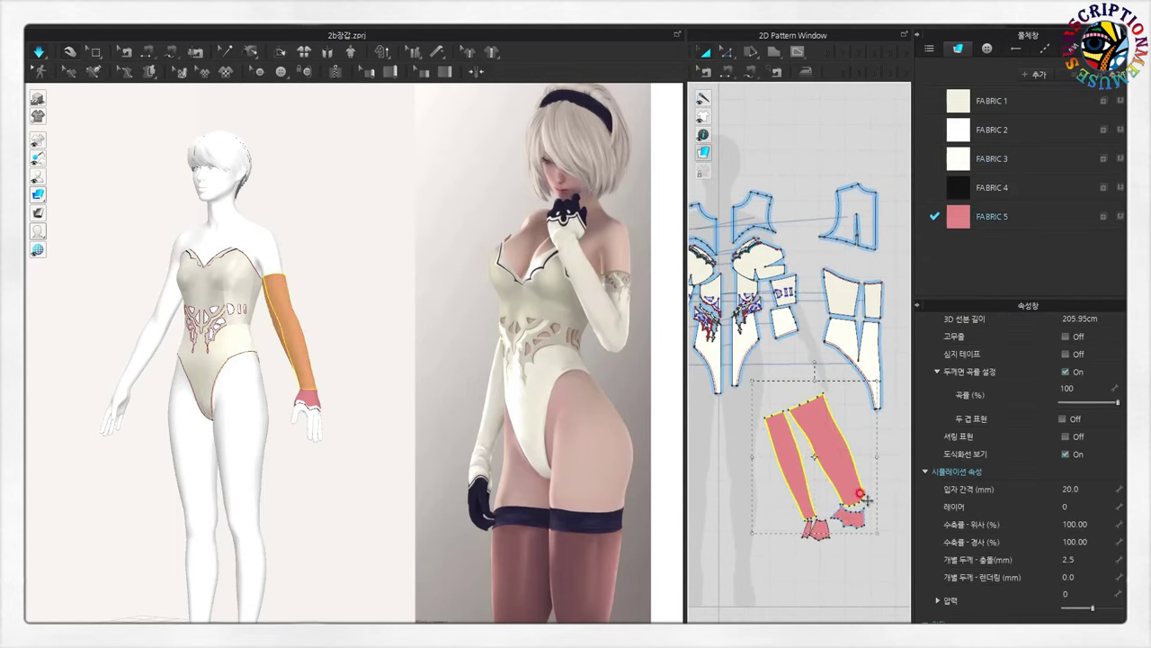
{"action": "left_click_drag", "start_coordinate": [877, 551], "coordinate": [764, 387]}
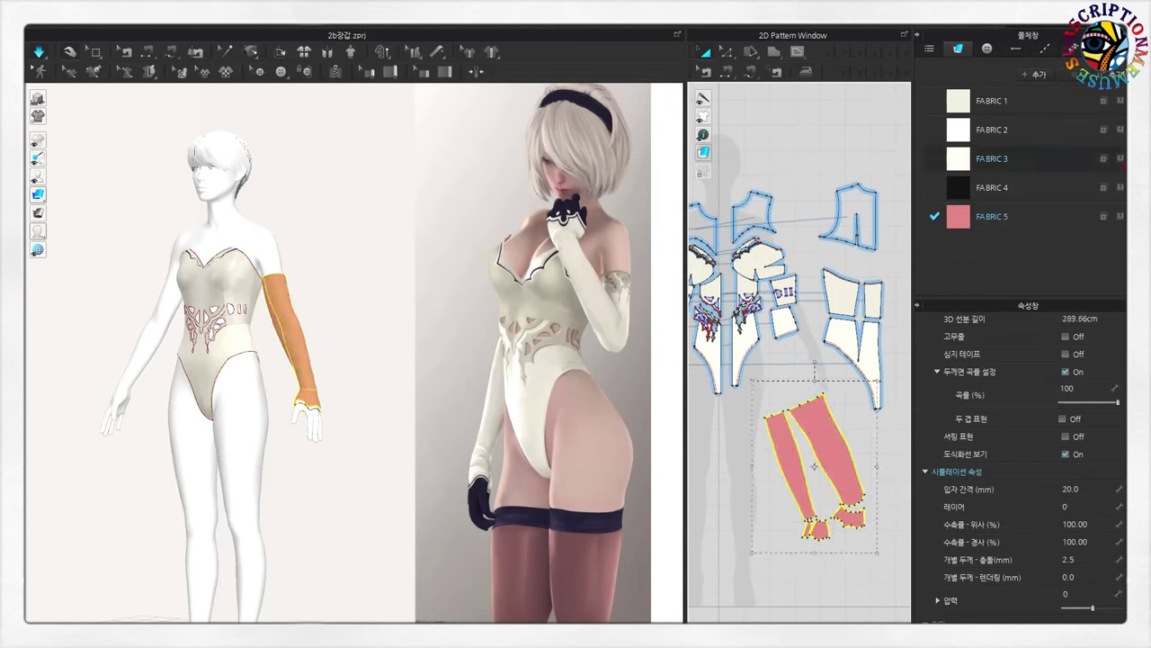
{"action": "left_click", "coordinate": [1120, 158]}
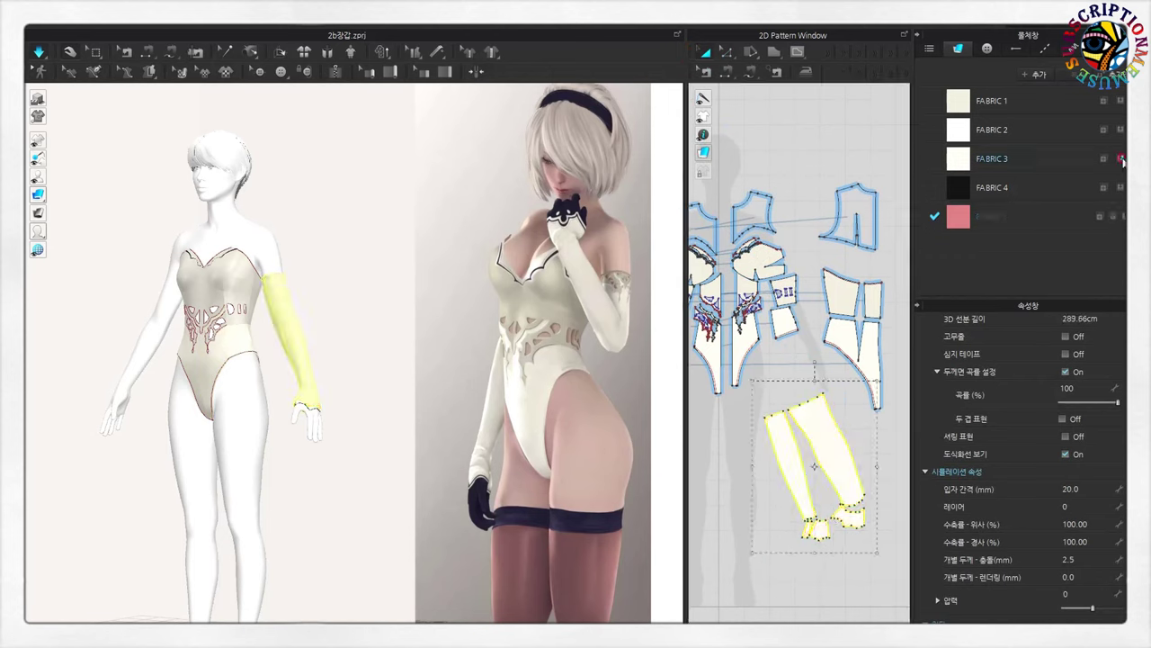
{"action": "left_click", "coordinate": [733, 469]}
{"action": "left_click", "coordinate": [940, 166]}
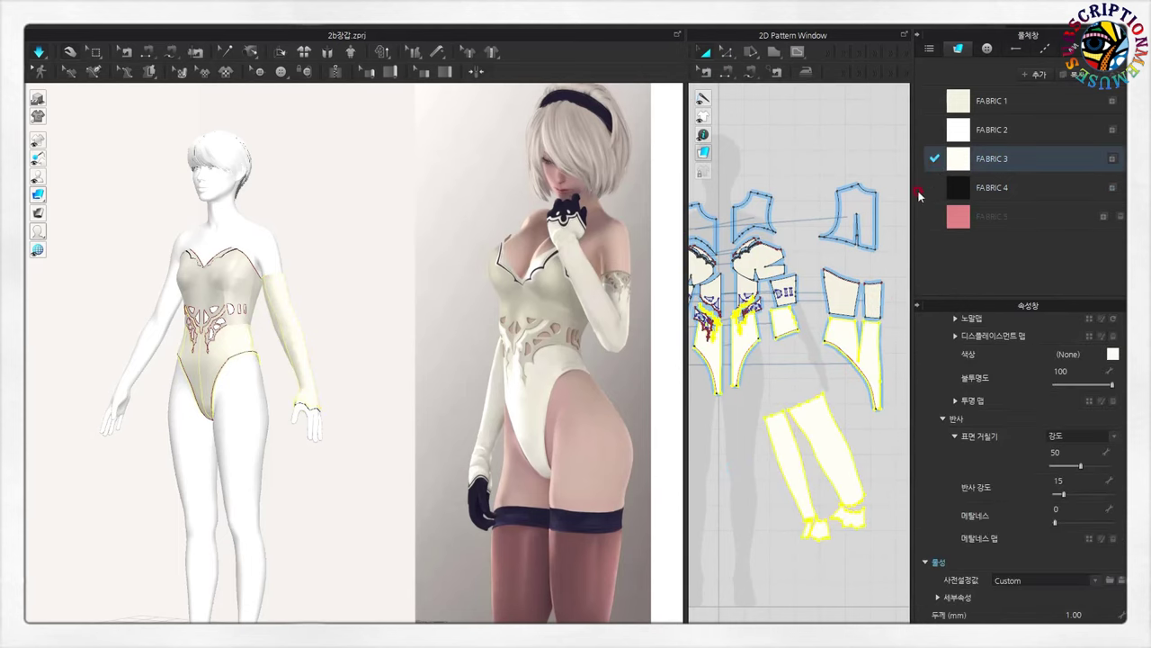
{"action": "left_click", "coordinate": [737, 512]}
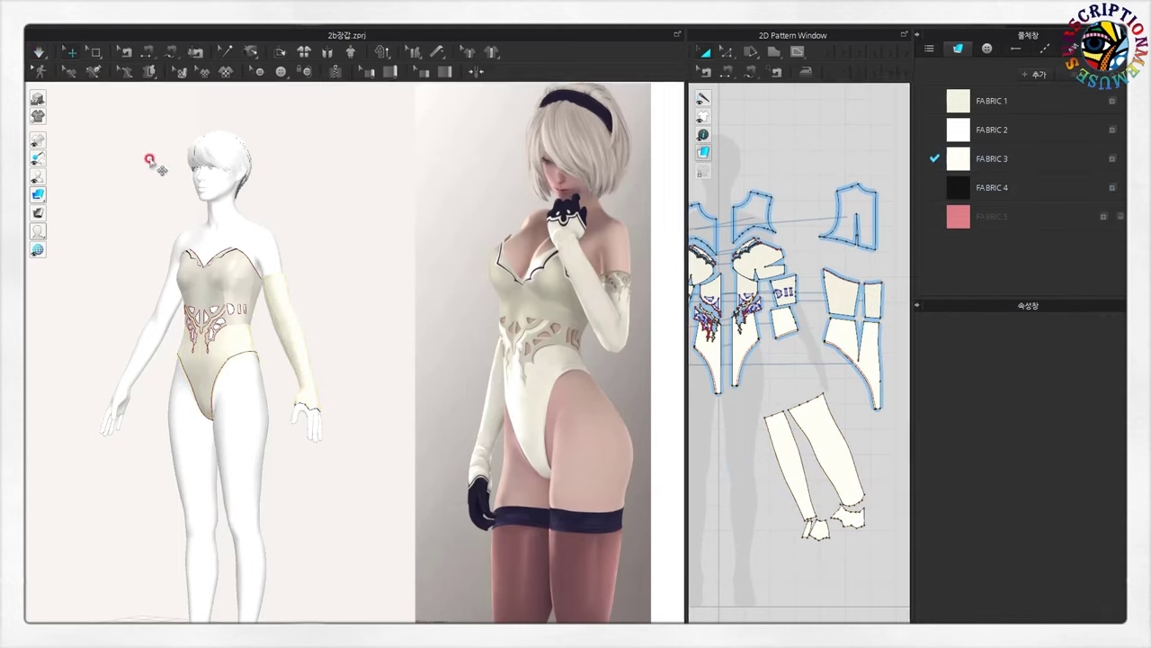
{"action": "key", "text": "space"}
- Delete the unused pink FABRIC 5 and return to a full-body front view
{"action": "scroll", "coordinate": [344, 360], "scroll_direction": "up", "scroll_amount": 2}
{"action": "scroll", "coordinate": [344, 360], "scroll_direction": "up", "scroll_amount": 2}
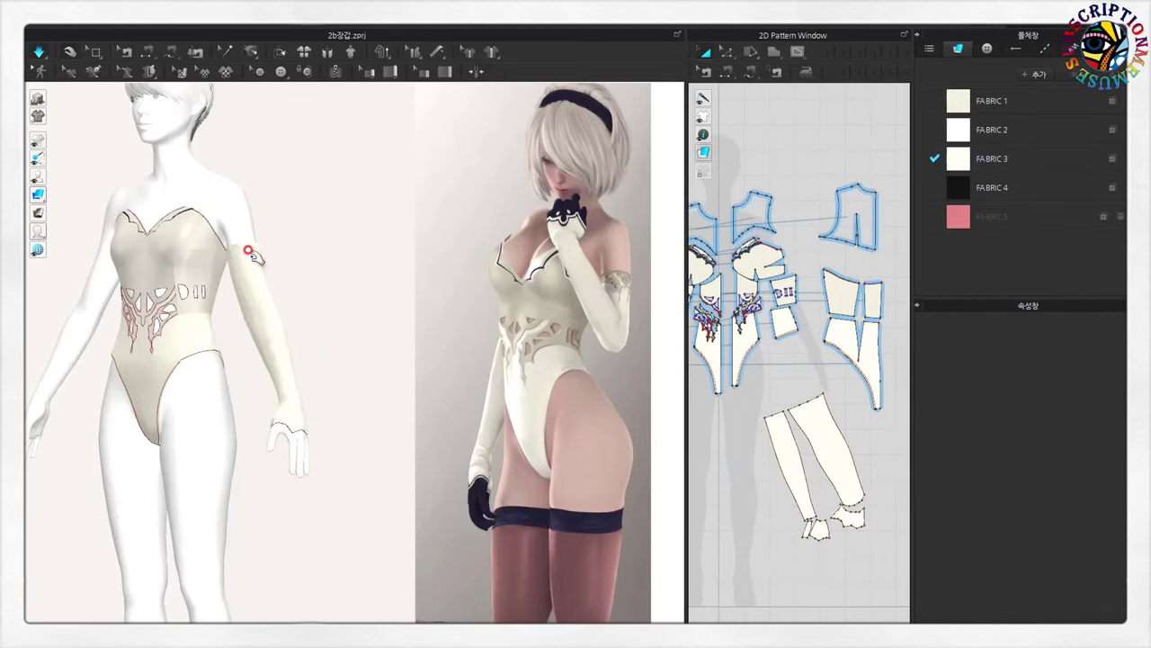
{"action": "left_click", "coordinate": [249, 254]}
{"action": "left_click", "coordinate": [365, 444]}
{"action": "scroll", "coordinate": [365, 441], "scroll_direction": "up", "scroll_amount": 2}
{"action": "scroll", "coordinate": [379, 425], "scroll_direction": "up", "scroll_amount": 2}
{"action": "right_click_drag", "start_coordinate": [382, 424], "coordinate": [250, 296]}
{"action": "left_click", "coordinate": [256, 371]}
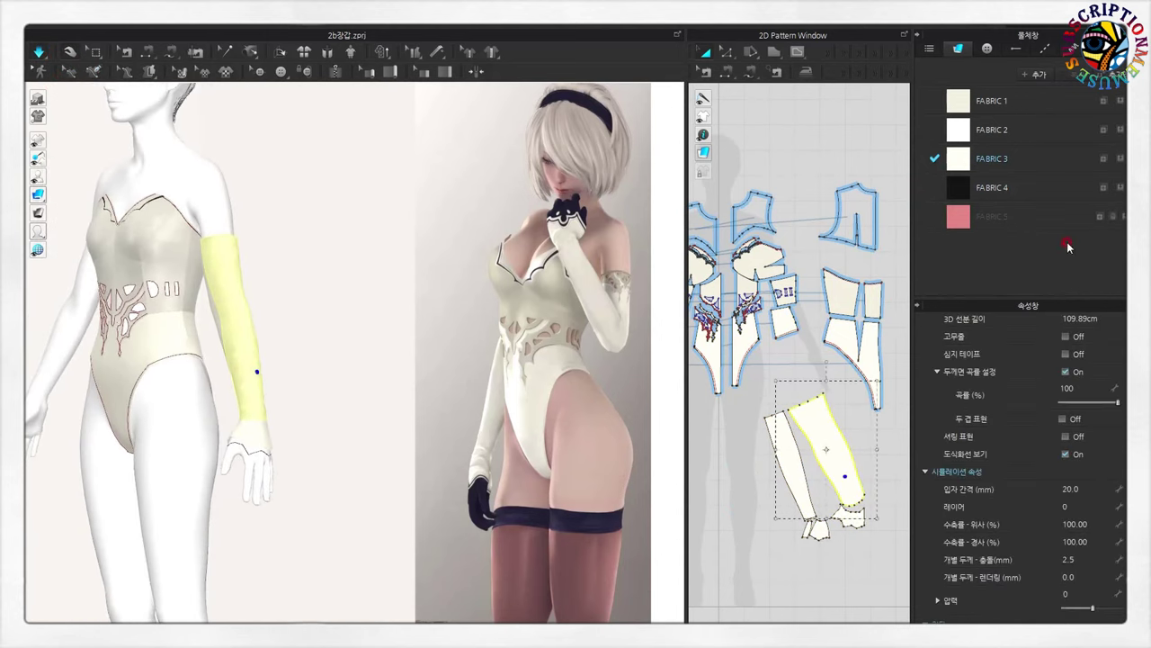
{"action": "left_click", "coordinate": [1107, 219]}
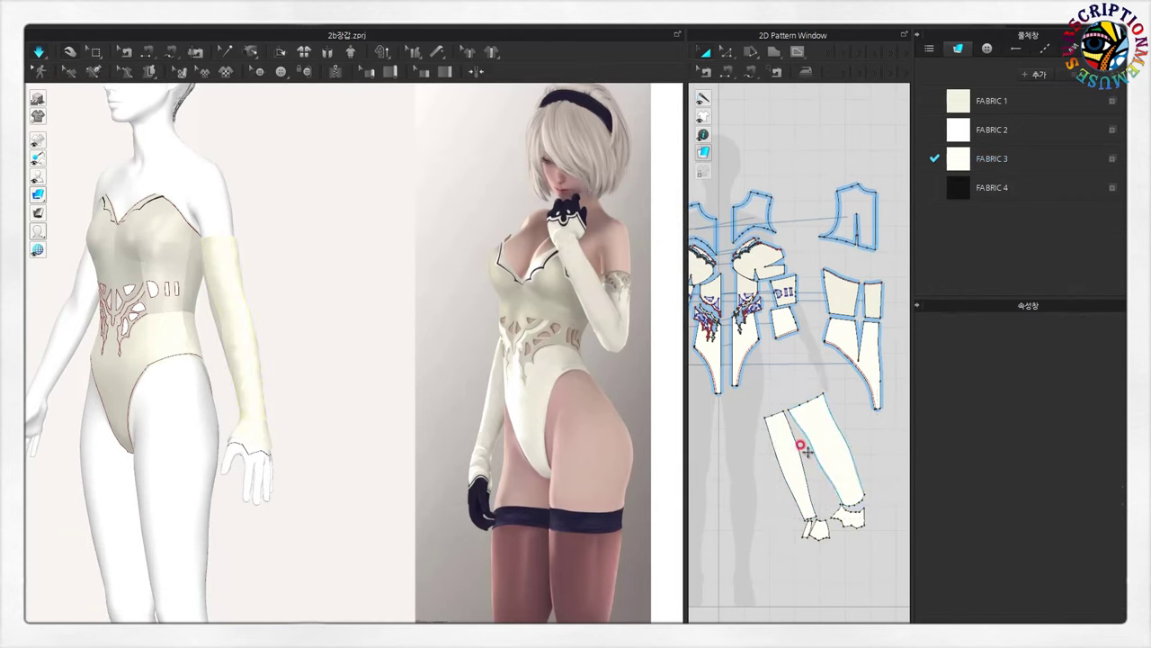
{"action": "scroll", "coordinate": [792, 495], "scroll_direction": "down", "scroll_amount": 2}
{"action": "scroll", "coordinate": [783, 540], "scroll_direction": "down", "scroll_amount": 2}
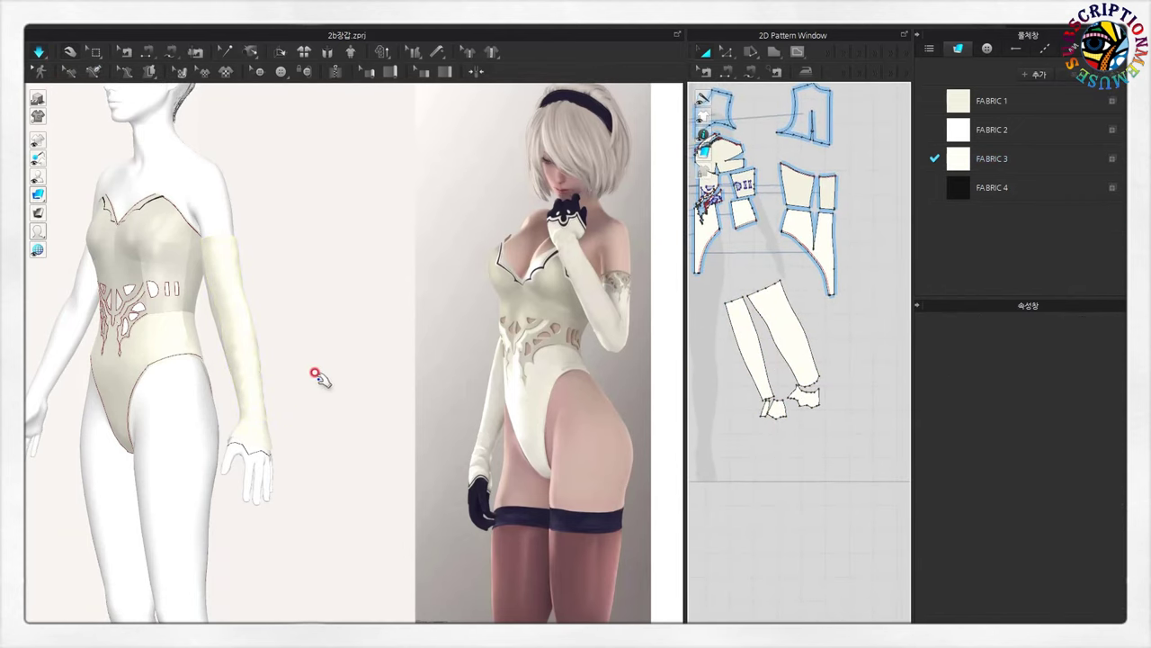
{"action": "key", "text": "2"}
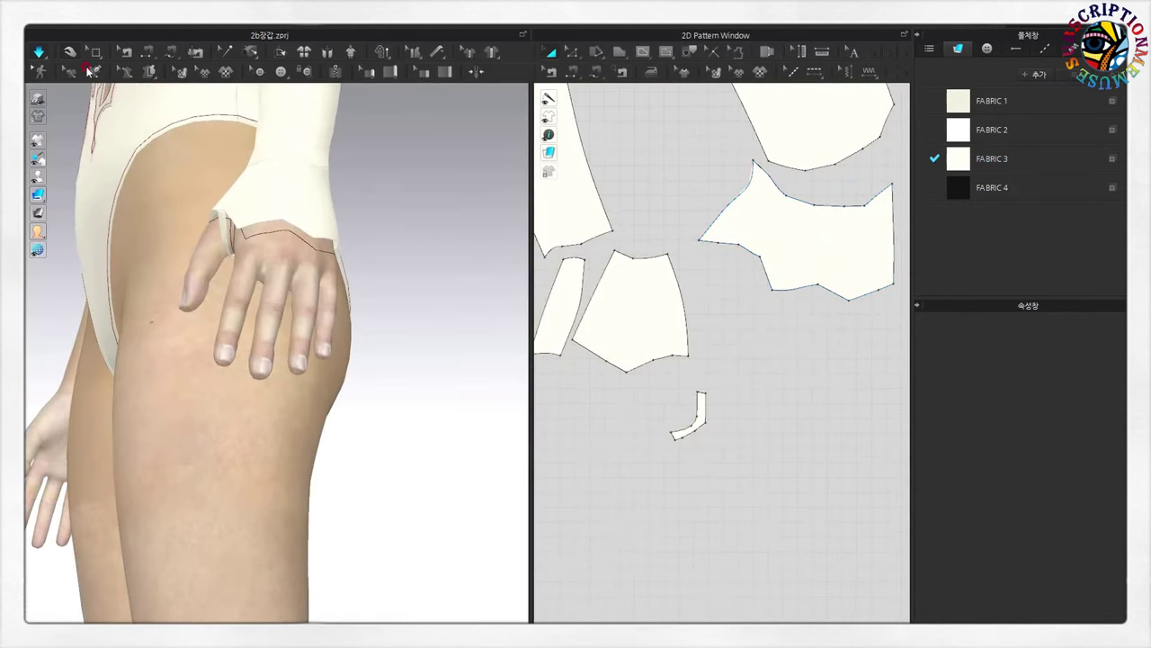
- Draw a 3D avatar line across the back of the hand and dismiss the lines-cannot-cross warning
{"action": "left_click", "coordinate": [126, 52]}
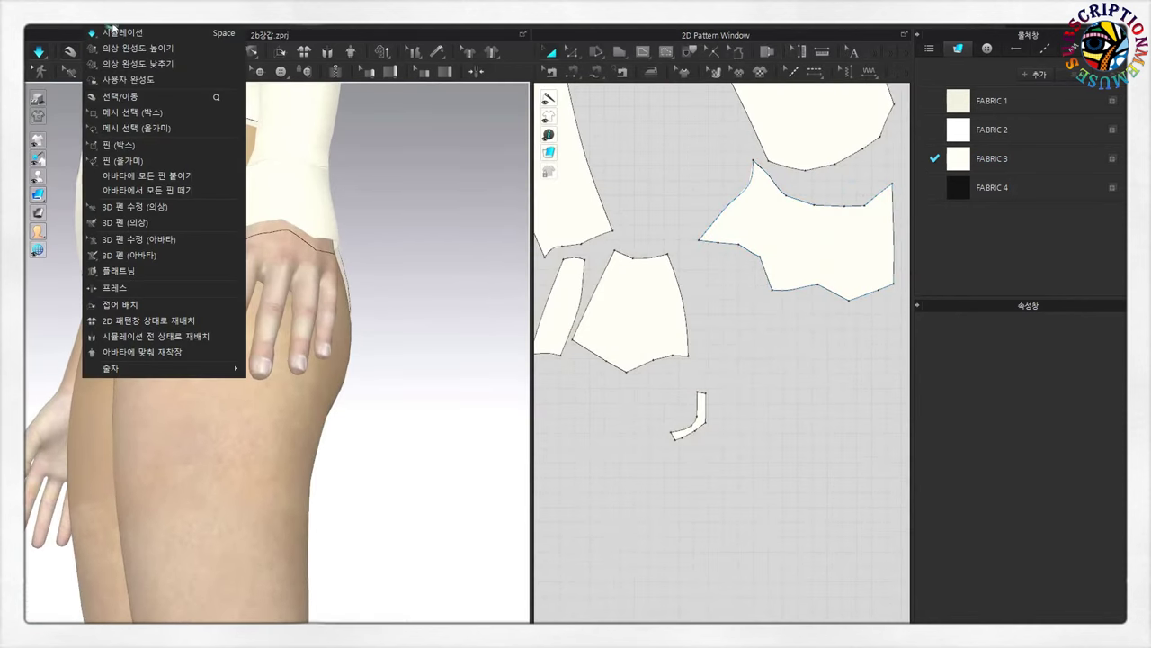
{"action": "left_click", "coordinate": [117, 60]}
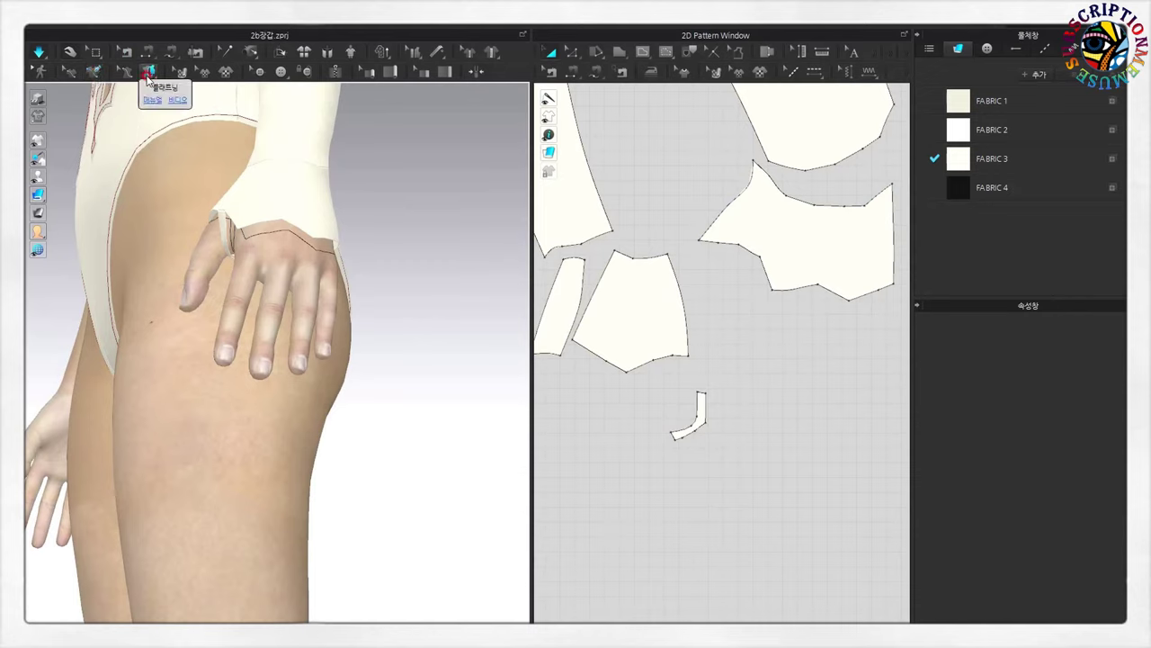
{"action": "left_click", "coordinate": [126, 71]}
{"action": "right_click", "coordinate": [281, 300]}
{"action": "left_click", "coordinate": [301, 308]}
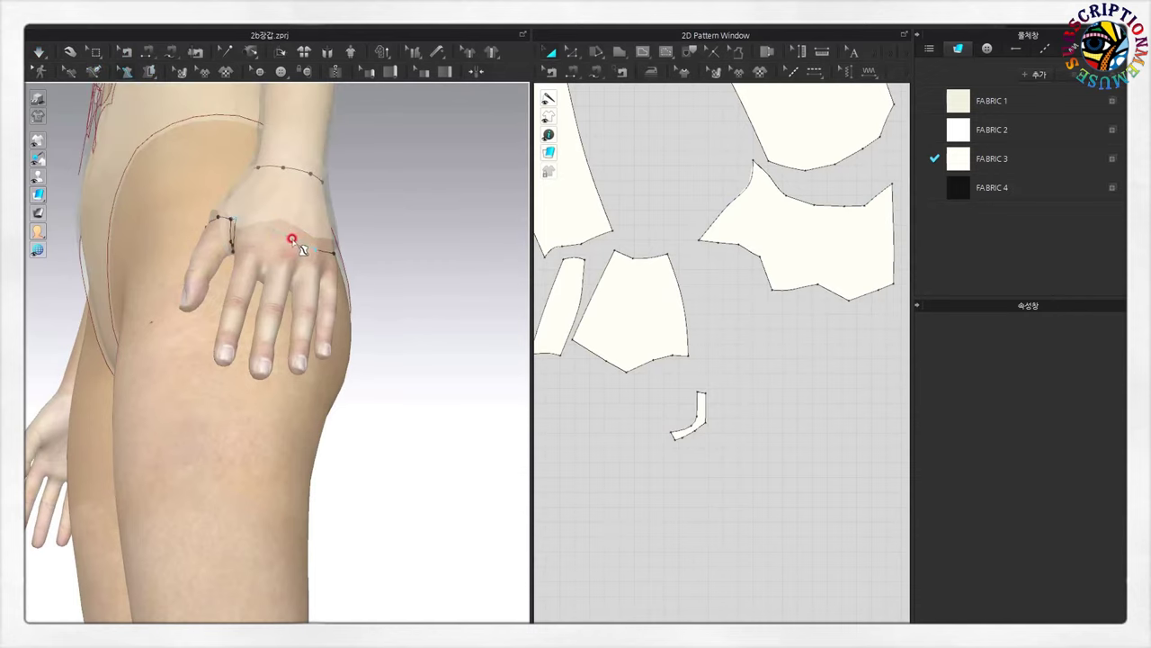
{"action": "left_click", "coordinate": [240, 246]}
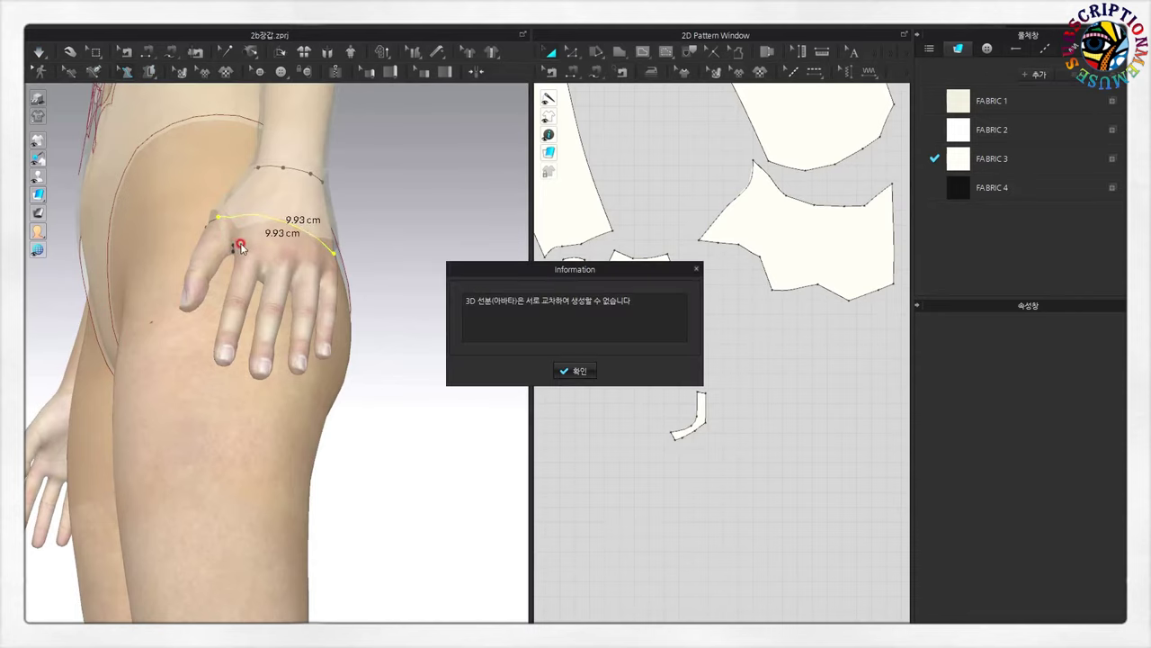
{"action": "left_click", "coordinate": [579, 372]}
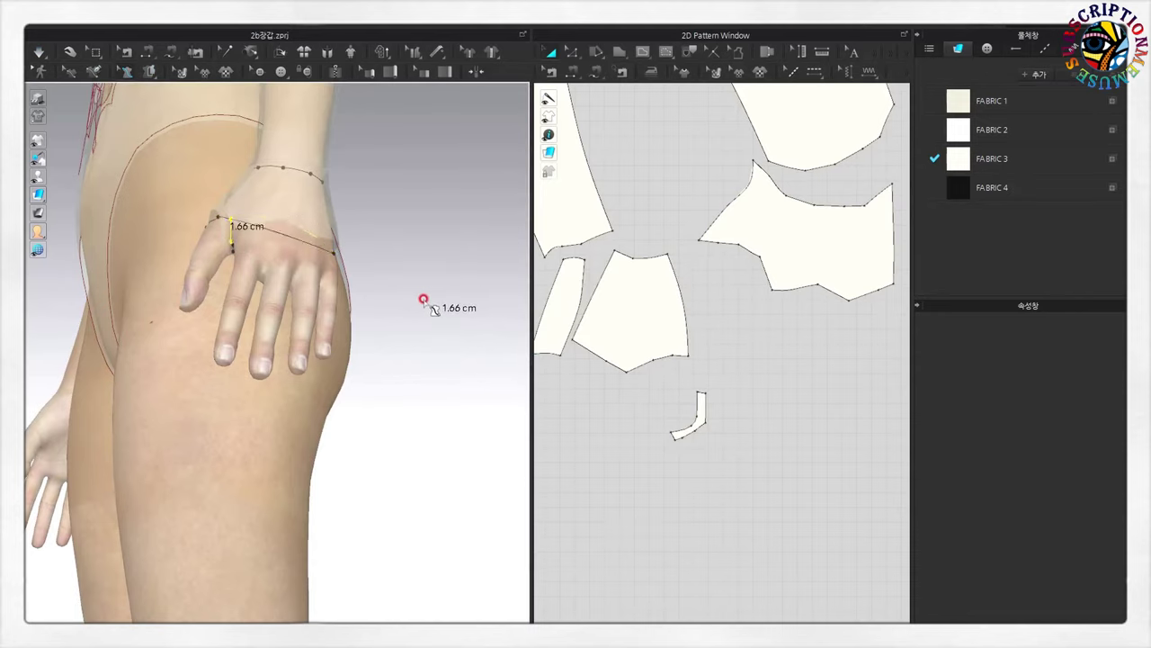
- Change the avatar display and draw another hand line, dismissing the lines-cannot-cross warning
{"action": "left_click", "coordinate": [96, 141]}
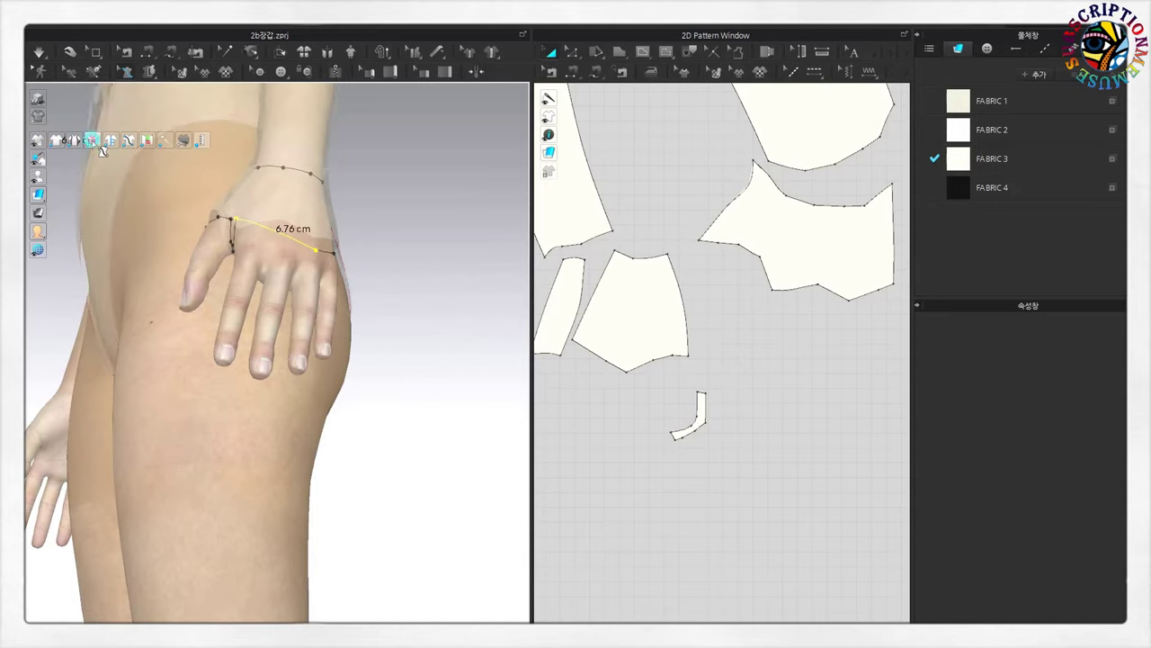
{"action": "left_click", "coordinate": [133, 148]}
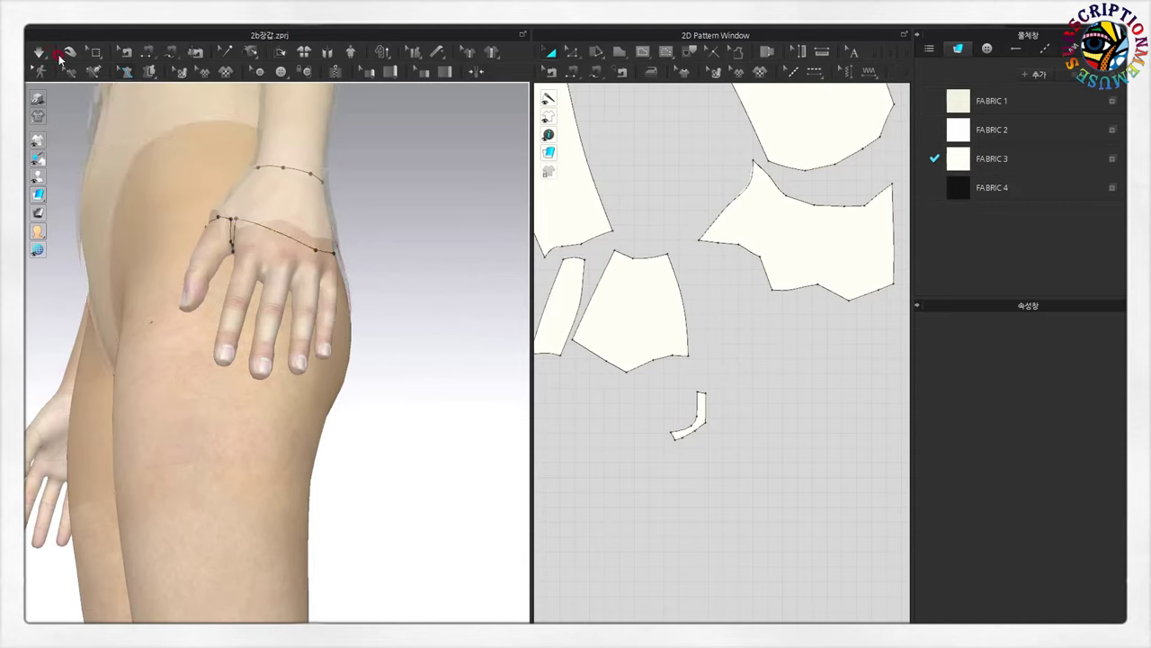
{"action": "left_click", "coordinate": [101, 78]}
{"action": "double_click", "coordinate": [331, 253]}
{"action": "left_click", "coordinate": [577, 370]}
- Bring the outstretched arm into view and undo the lines drawn on the hand
{"action": "right_click_drag", "start_coordinate": [368, 210], "coordinate": [329, 291]}
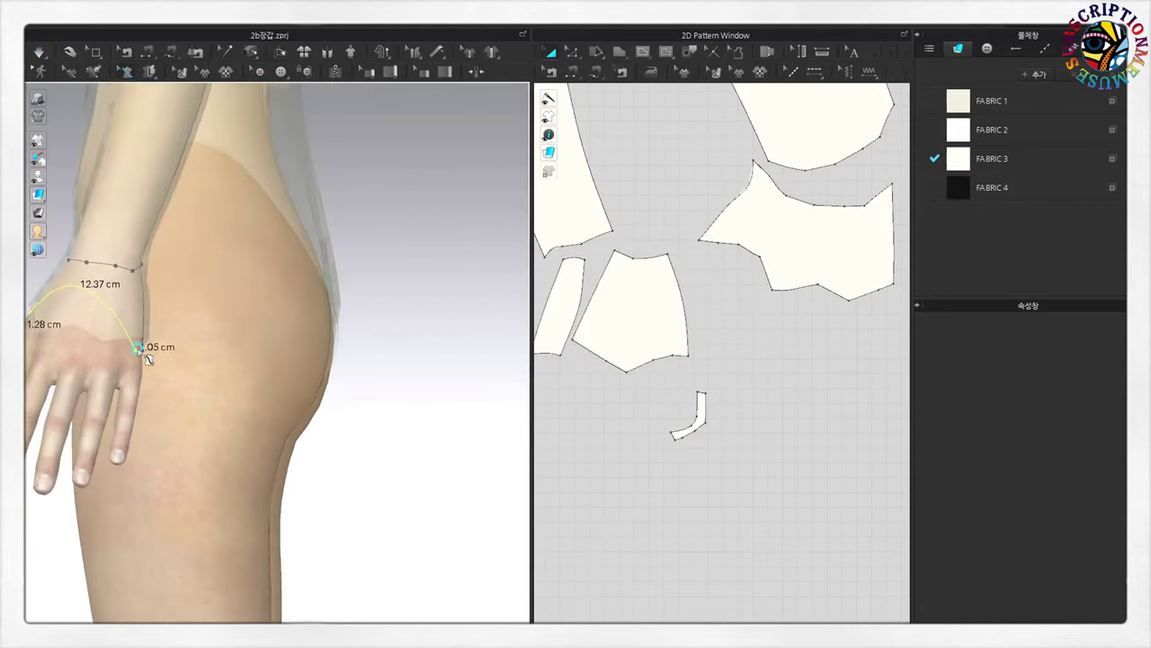
{"action": "right_click_drag", "start_coordinate": [128, 356], "coordinate": [502, 331]}
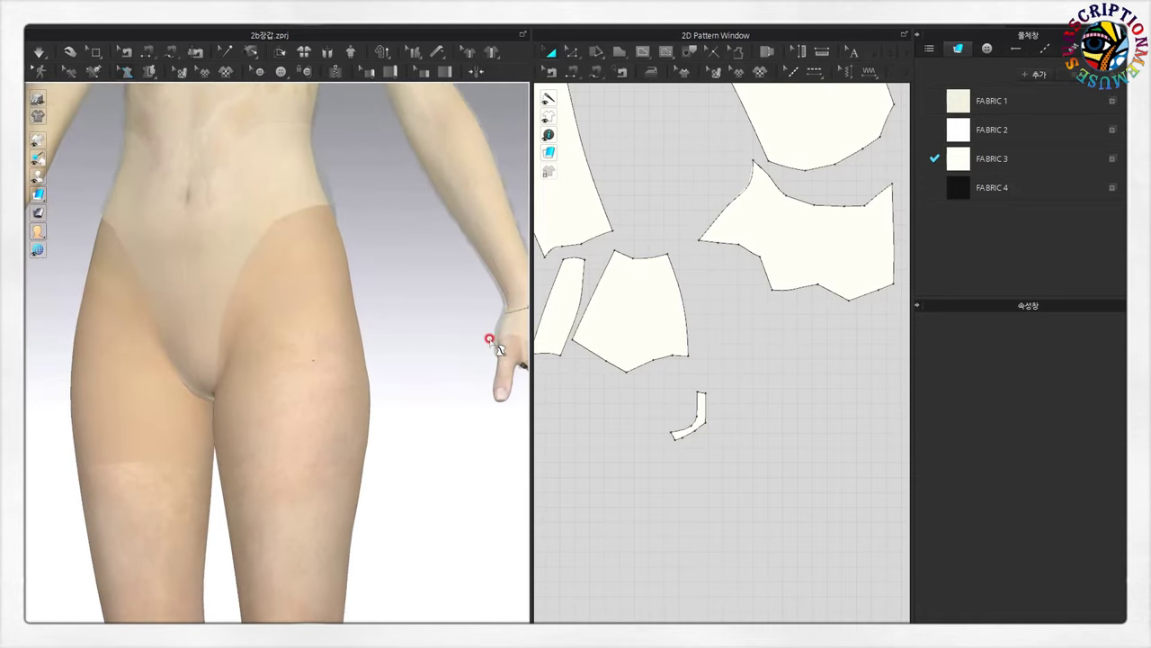
{"action": "scroll", "coordinate": [501, 349], "scroll_direction": "up", "scroll_amount": 3}
{"action": "scroll", "coordinate": [404, 326], "scroll_direction": "up", "scroll_amount": 2}
{"action": "scroll", "coordinate": [370, 279], "scroll_direction": "up", "scroll_amount": 3}
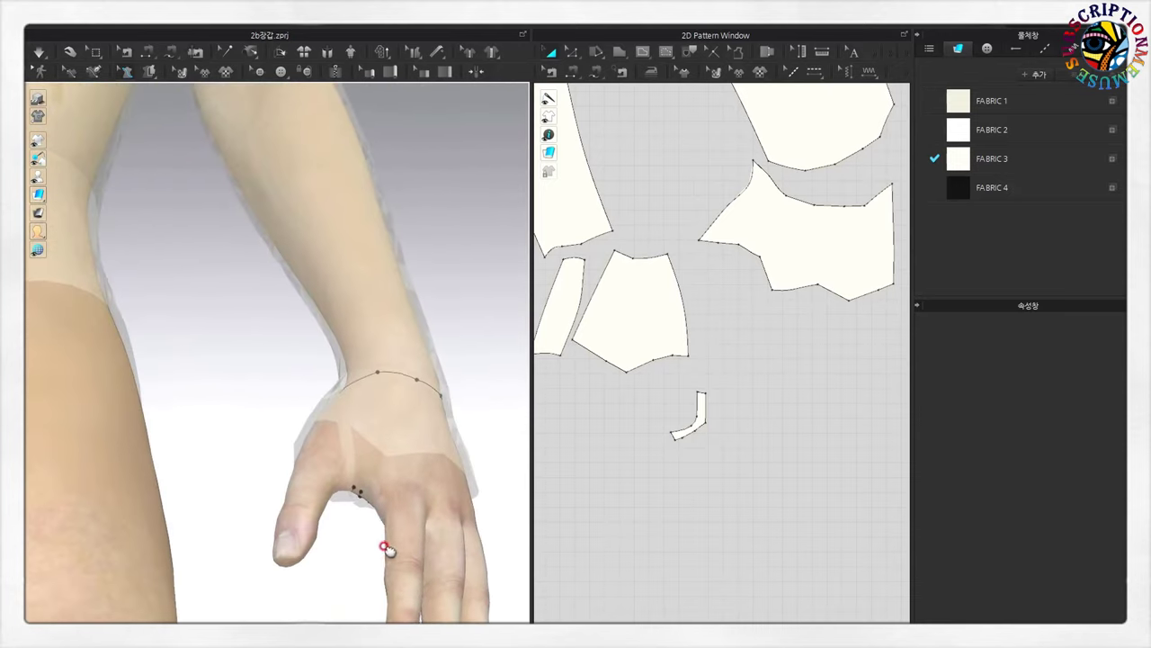
{"action": "right_click_drag", "start_coordinate": [385, 550], "coordinate": [414, 436]}
{"action": "key", "text": "ctrl+z"}
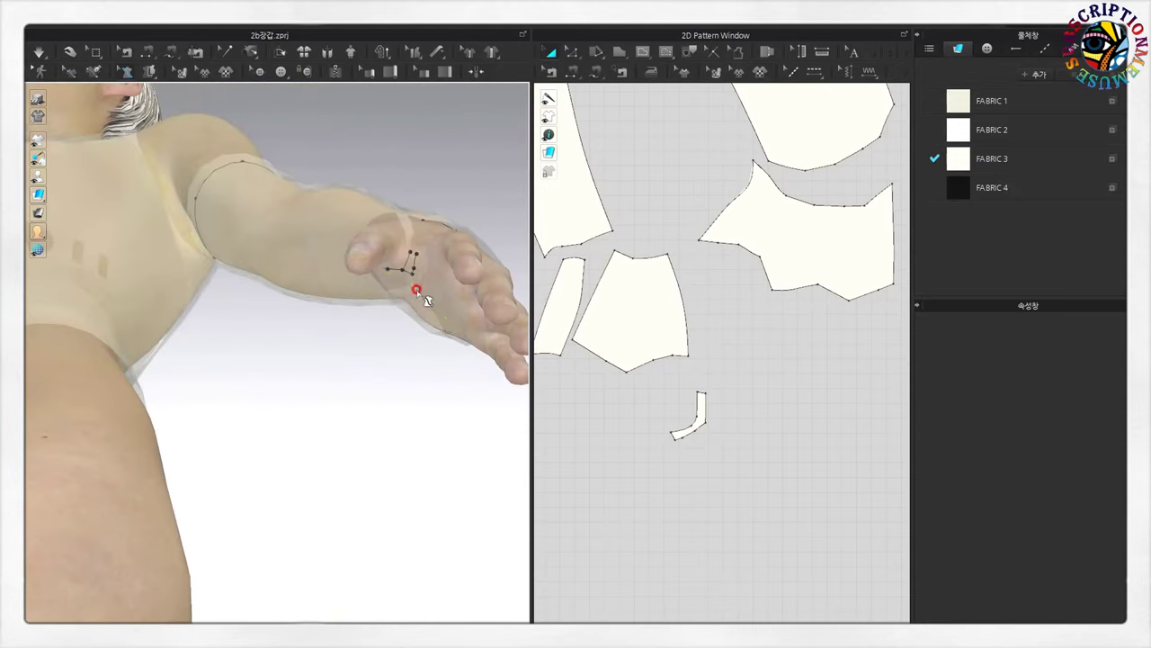
- Orbit and zoom to view the lowered arm from a three-quarter angle
{"action": "right_click_drag", "start_coordinate": [437, 327], "coordinate": [265, 419]}
{"action": "scroll", "coordinate": [264, 419], "scroll_direction": "down", "scroll_amount": 2}
{"action": "scroll", "coordinate": [275, 416], "scroll_direction": "down", "scroll_amount": 2}
{"action": "scroll", "coordinate": [267, 390], "scroll_direction": "down", "scroll_amount": 2}
{"action": "scroll", "coordinate": [368, 414], "scroll_direction": "down", "scroll_amount": 1}
{"action": "right_click_drag", "start_coordinate": [297, 406], "coordinate": [371, 391]}
{"action": "scroll", "coordinate": [368, 395], "scroll_direction": "down", "scroll_amount": 2}
{"action": "scroll", "coordinate": [371, 392], "scroll_direction": "up", "scroll_amount": 2}
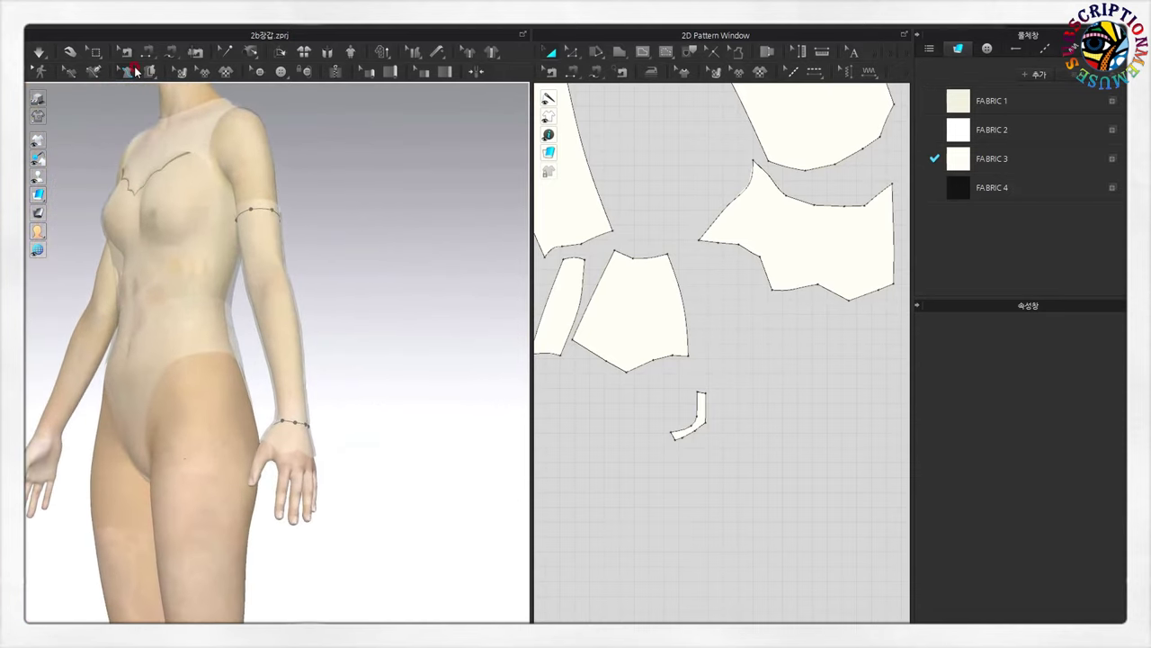
- Make the garment solid again and inspect the glove's properties on the arm
{"action": "left_click", "coordinate": [70, 52]}
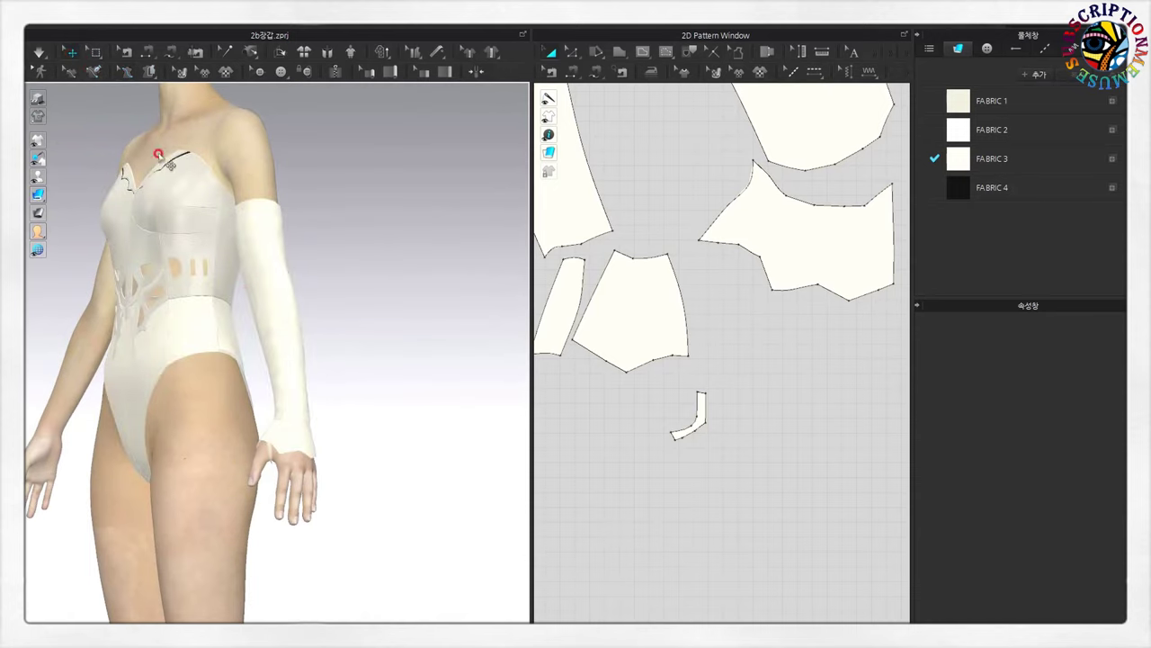
{"action": "mouse_move", "coordinate": [321, 386]}
{"action": "right_mouse_down"}
{"action": "mouse_move", "coordinate": [360, 352]}
{"action": "mouse_move", "coordinate": [417, 406]}
{"action": "mouse_move", "coordinate": [395, 303]}
{"action": "mouse_move", "coordinate": [460, 338]}
{"action": "right_mouse_up"}
{"action": "scroll", "coordinate": [459, 338], "scroll_direction": "up", "scroll_amount": 1}
{"action": "left_click", "coordinate": [36, 53]}
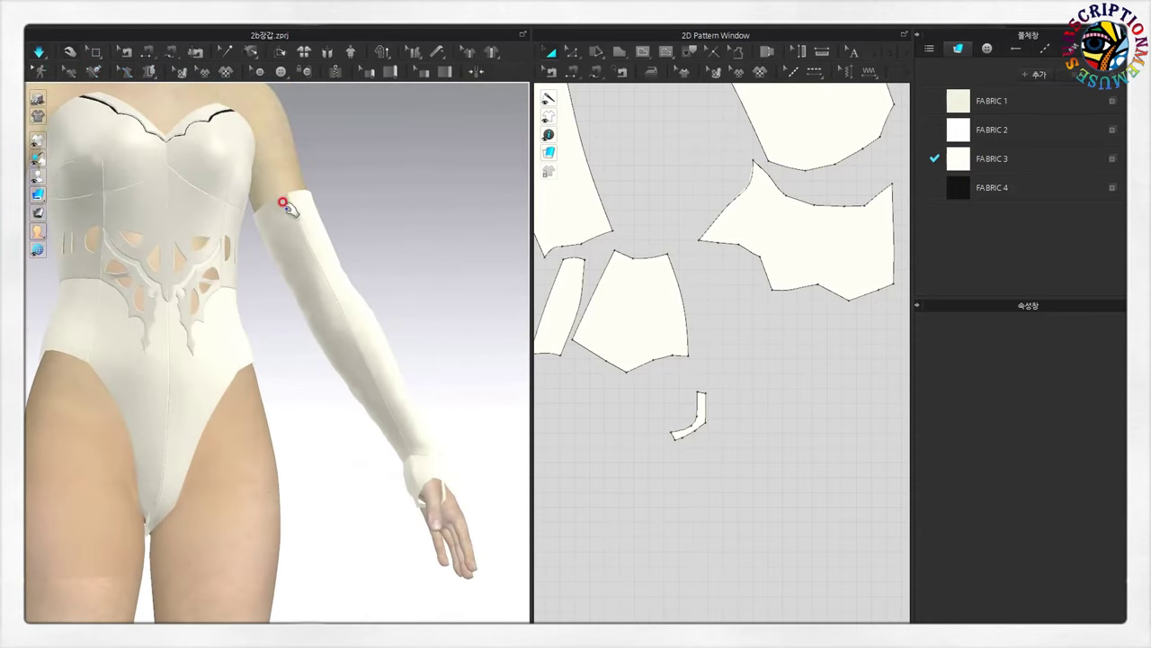
{"action": "left_click", "coordinate": [296, 220]}
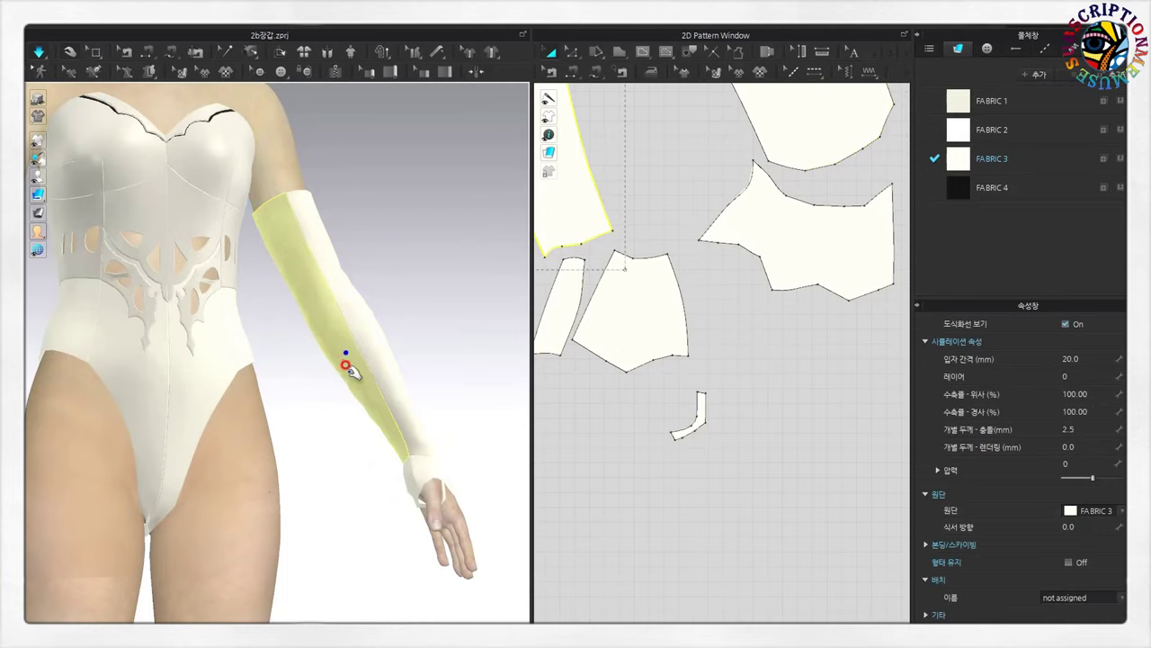
{"action": "left_click", "coordinate": [473, 362]}
{"action": "mouse_move", "coordinate": [473, 362]}
{"action": "right_mouse_down"}
{"action": "mouse_move", "coordinate": [456, 381]}
{"action": "mouse_move", "coordinate": [362, 399]}
{"action": "mouse_move", "coordinate": [388, 393]}
{"action": "mouse_move", "coordinate": [396, 481]}
{"action": "right_mouse_up"}
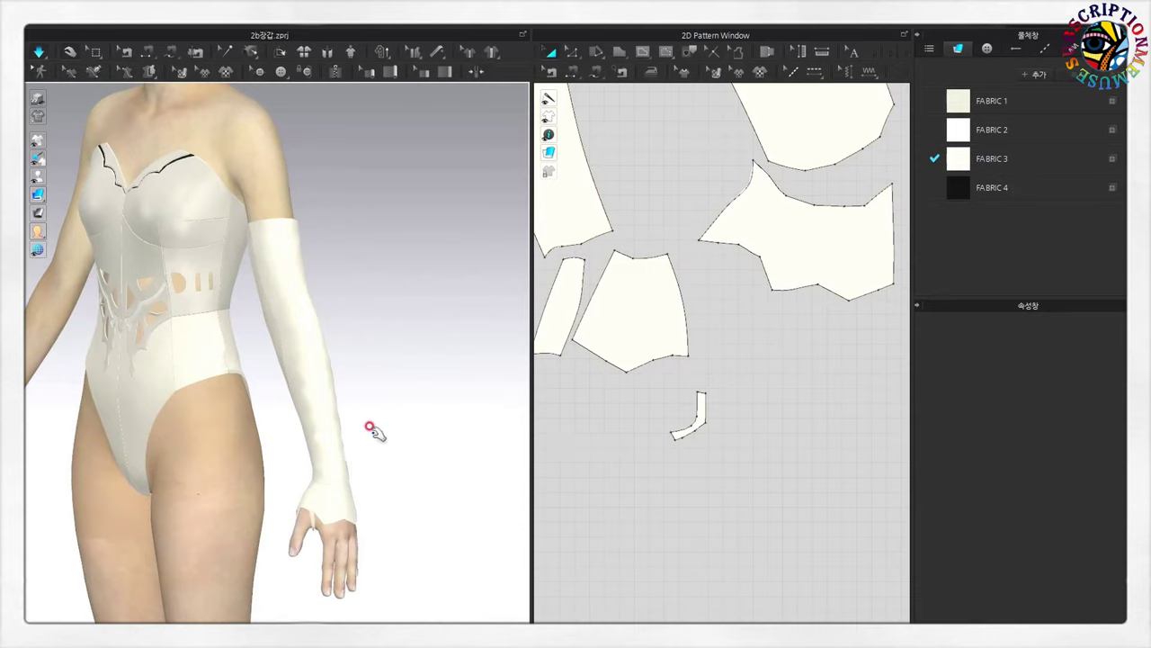
{"action": "middle_click_drag", "start_coordinate": [372, 430], "coordinate": [439, 383]}
{"action": "scroll", "coordinate": [404, 390], "scroll_direction": "up", "scroll_amount": 3}
{"action": "scroll", "coordinate": [408, 383], "scroll_direction": "up", "scroll_amount": 2}
- Check the bodysuit panel at the hip and widen the 3D view
{"action": "left_click", "coordinate": [219, 204]}
{"action": "left_click", "coordinate": [414, 363]}
{"action": "mouse_move", "coordinate": [450, 411]}
{"action": "right_mouse_down"}
{"action": "mouse_move", "coordinate": [434, 381]}
{"action": "mouse_move", "coordinate": [494, 389]}
{"action": "mouse_move", "coordinate": [471, 380]}
{"action": "mouse_move", "coordinate": [471, 412]}
{"action": "right_mouse_up"}
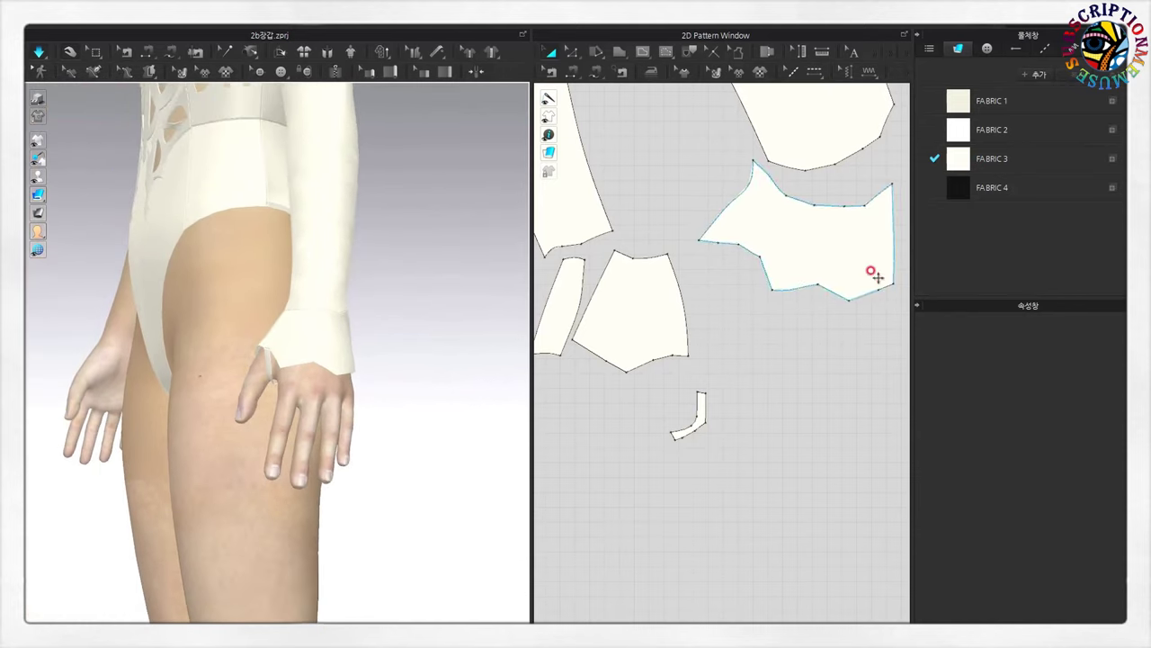
{"action": "scroll", "coordinate": [362, 488], "scroll_direction": "down", "scroll_amount": 3}
{"action": "scroll", "coordinate": [428, 461], "scroll_direction": "down", "scroll_amount": 2}
{"action": "scroll", "coordinate": [428, 462], "scroll_direction": "up", "scroll_amount": 2}
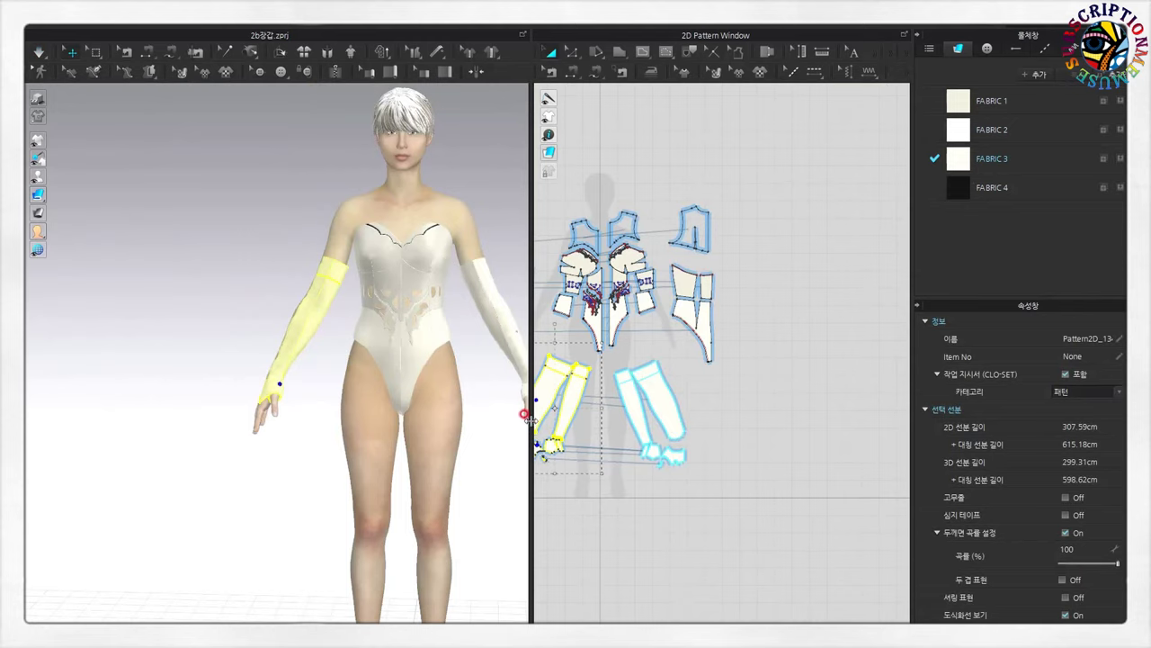
{"action": "left_click_drag", "start_coordinate": [529, 416], "coordinate": [644, 417]}
{"action": "scroll", "coordinate": [599, 478], "scroll_direction": "up", "scroll_amount": 2}
{"action": "scroll", "coordinate": [458, 429], "scroll_direction": "up", "scroll_amount": 2}
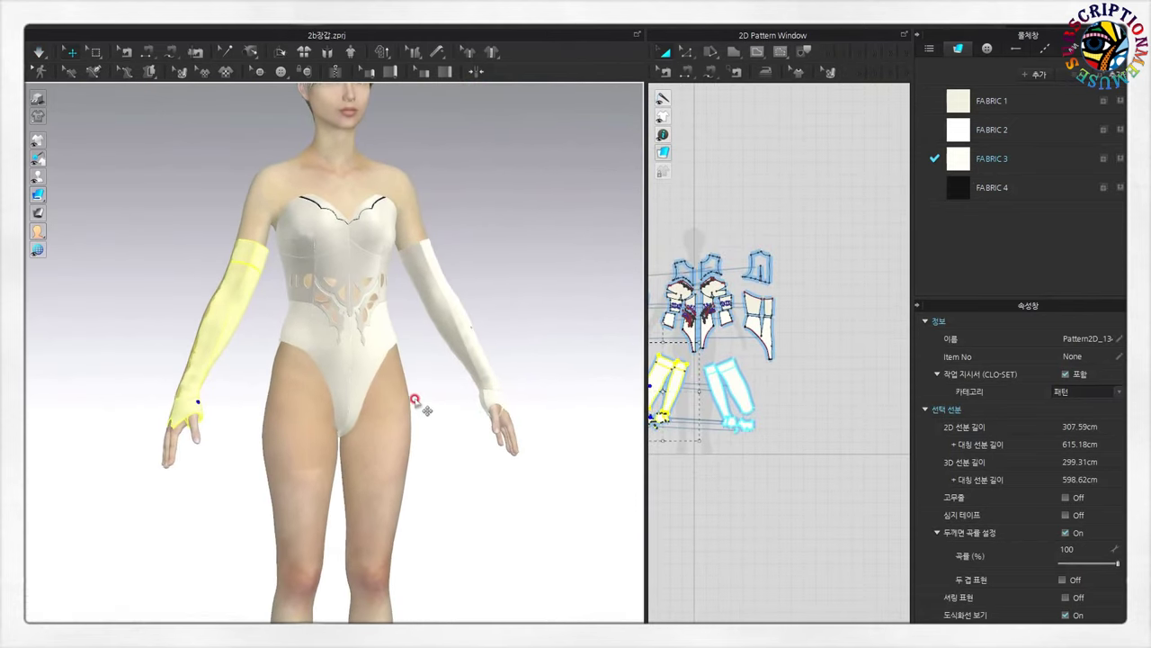
{"action": "scroll", "coordinate": [416, 401], "scroll_direction": "up", "scroll_amount": 1}
- Enable thick rendering, run the cloth simulation, and check the sleeve from side and back
{"action": "left_click", "coordinate": [38, 140]}
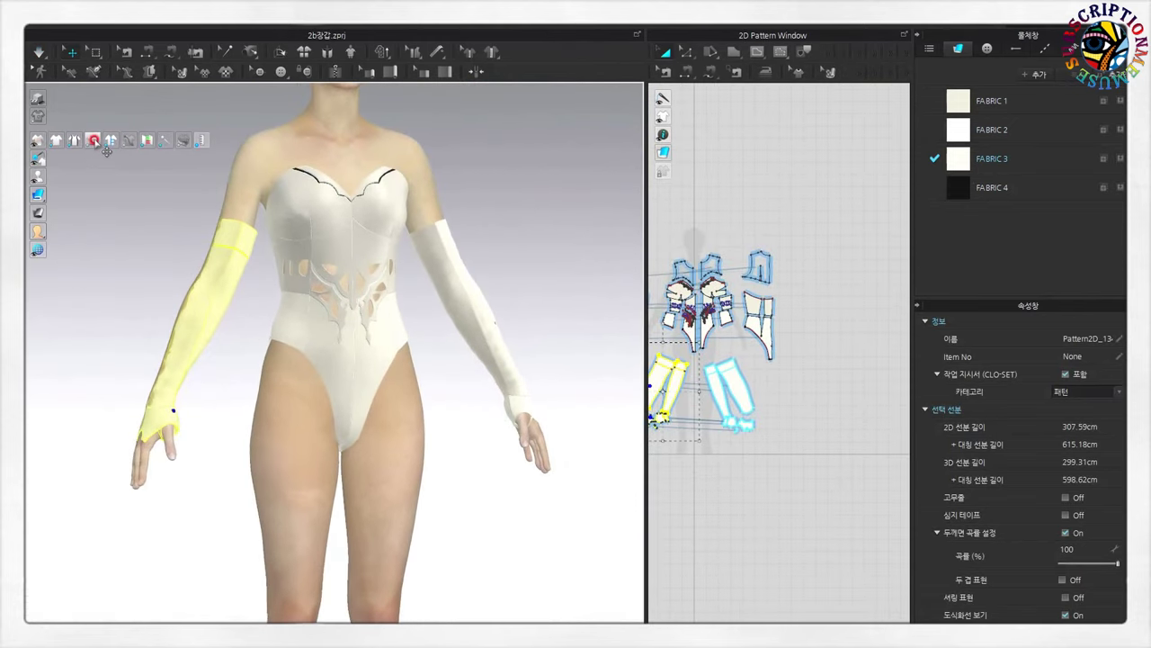
{"action": "left_click", "coordinate": [93, 141]}
{"action": "key", "text": "space"}
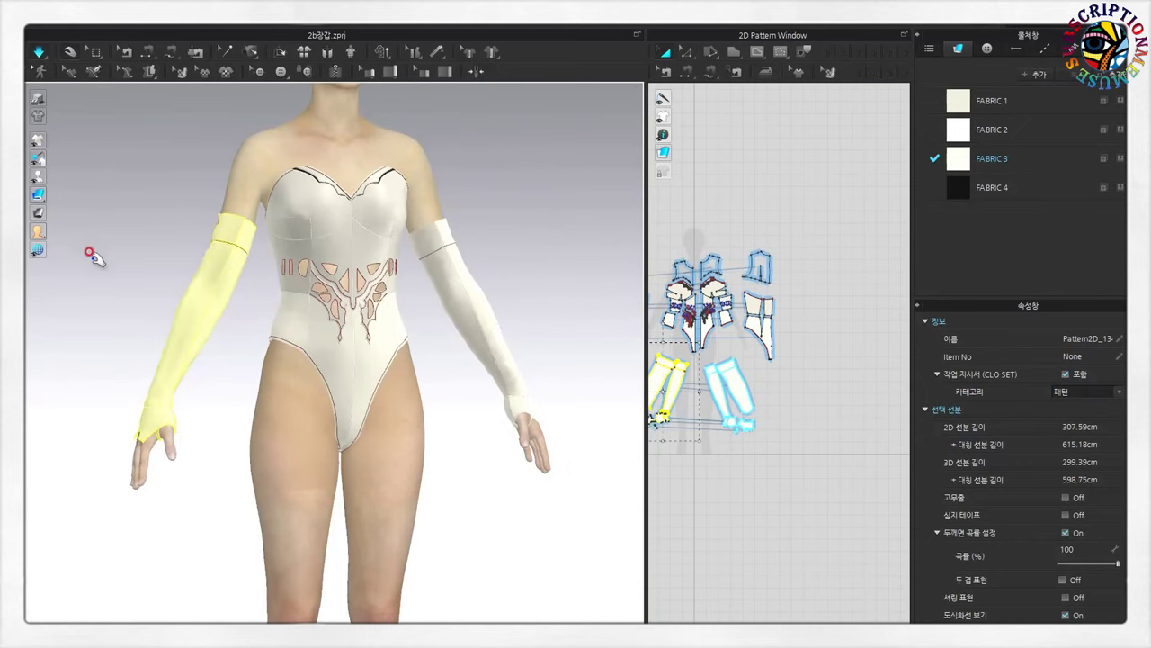
{"action": "left_click", "coordinate": [134, 334]}
{"action": "right_click_drag", "start_coordinate": [134, 334], "coordinate": [262, 288]}
{"action": "left_click", "coordinate": [299, 237]}
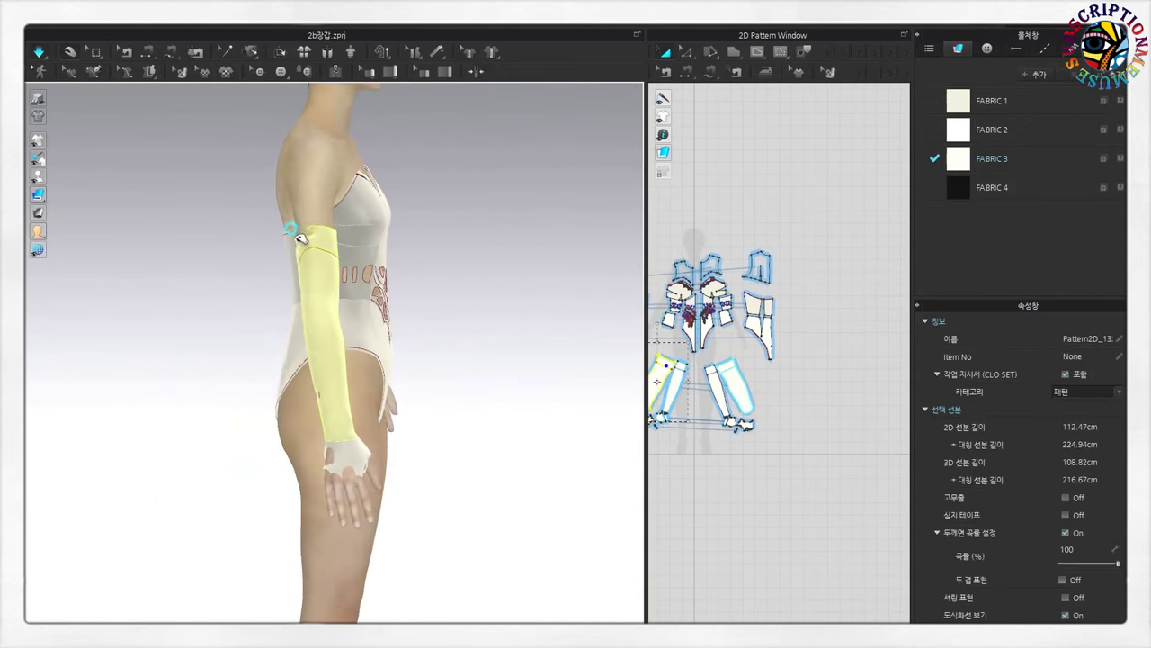
{"action": "right_click_drag", "start_coordinate": [308, 244], "coordinate": [372, 257]}
{"action": "left_click", "coordinate": [373, 257]}
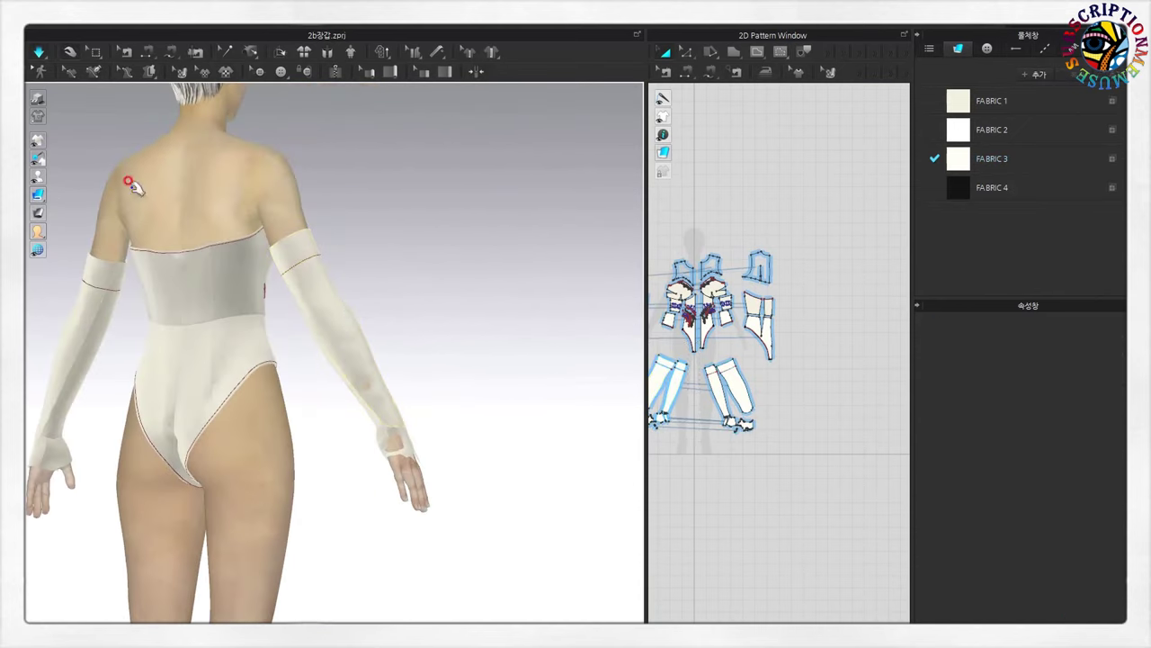
{"action": "mouse_move", "coordinate": [131, 184]}
{"action": "right_mouse_down"}
{"action": "mouse_move", "coordinate": [333, 480]}
{"action": "mouse_move", "coordinate": [192, 494]}
{"action": "right_mouse_up"}
- Inspect the glove cuff, long glove and left glove pieces from a frontal view
{"action": "left_click", "coordinate": [191, 497]}
{"action": "left_click", "coordinate": [185, 435]}
{"action": "right_click_drag", "start_coordinate": [193, 416], "coordinate": [226, 416]}
{"action": "scroll", "coordinate": [180, 527], "scroll_direction": "up", "scroll_amount": 2}
{"action": "scroll", "coordinate": [197, 450], "scroll_direction": "up", "scroll_amount": 2}
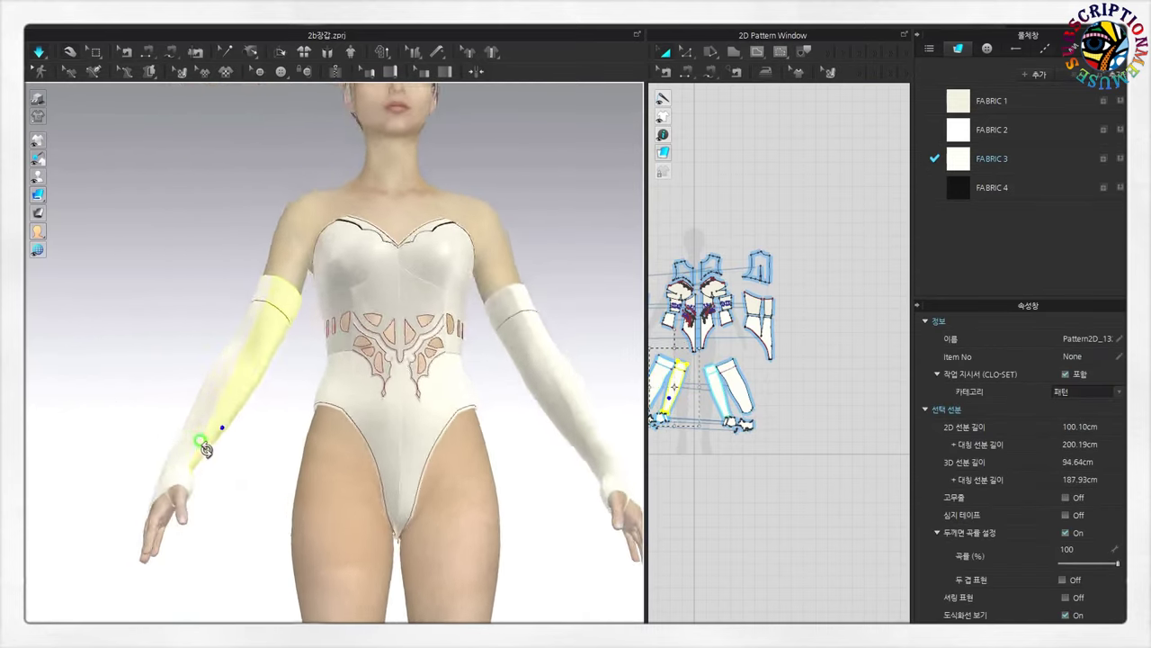
{"action": "left_click", "coordinate": [240, 475]}
{"action": "scroll", "coordinate": [239, 475], "scroll_direction": "down", "scroll_amount": 3}
{"action": "right_click_drag", "start_coordinate": [239, 475], "coordinate": [351, 483]}
{"action": "scroll", "coordinate": [359, 482], "scroll_direction": "up", "scroll_amount": 2}
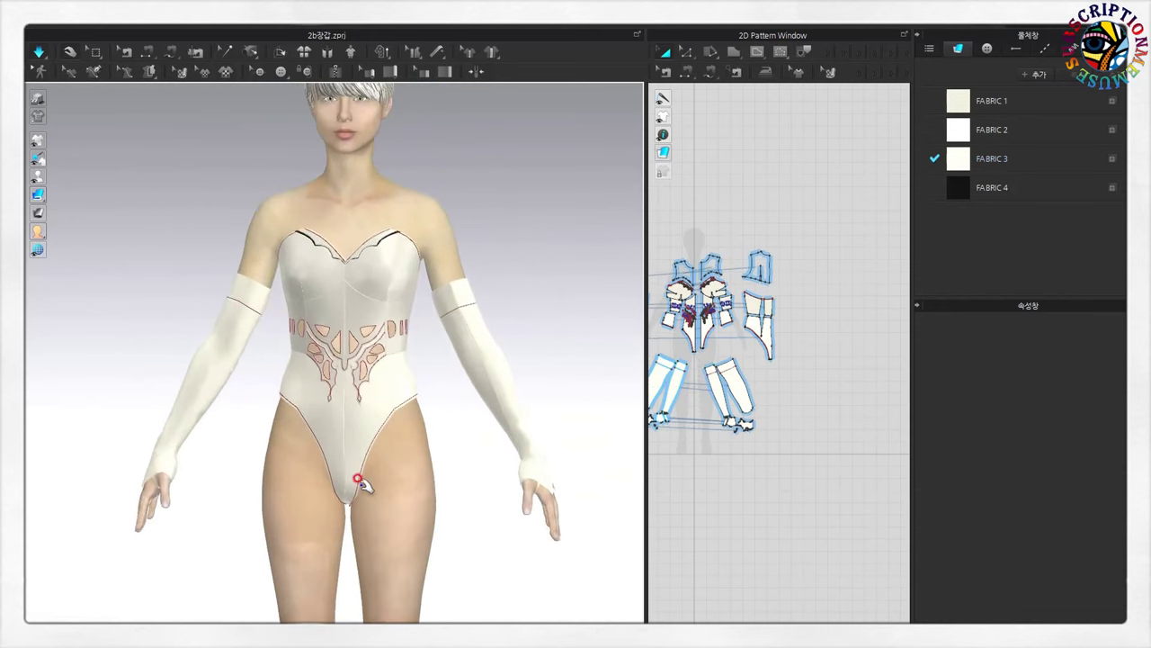
{"action": "left_click", "coordinate": [268, 290]}
{"action": "left_click", "coordinate": [588, 417]}
{"action": "scroll", "coordinate": [589, 417], "scroll_direction": "down", "scroll_amount": 2}
{"action": "scroll", "coordinate": [711, 408], "scroll_direction": "up", "scroll_amount": 2}
{"action": "scroll", "coordinate": [668, 423], "scroll_direction": "up", "scroll_amount": 2}
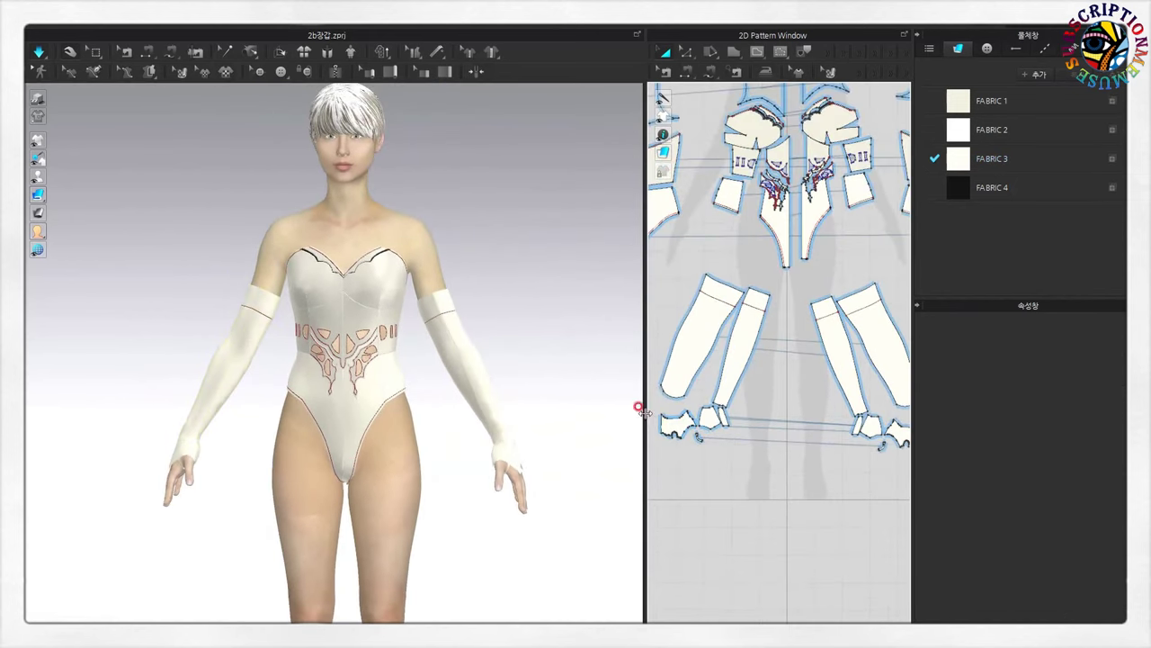
- Widen the 2D Pattern Window and select a glove pattern piece
{"action": "left_click_drag", "start_coordinate": [638, 407], "coordinate": [528, 410]}
{"action": "scroll", "coordinate": [504, 403], "scroll_direction": "up", "scroll_amount": 3}
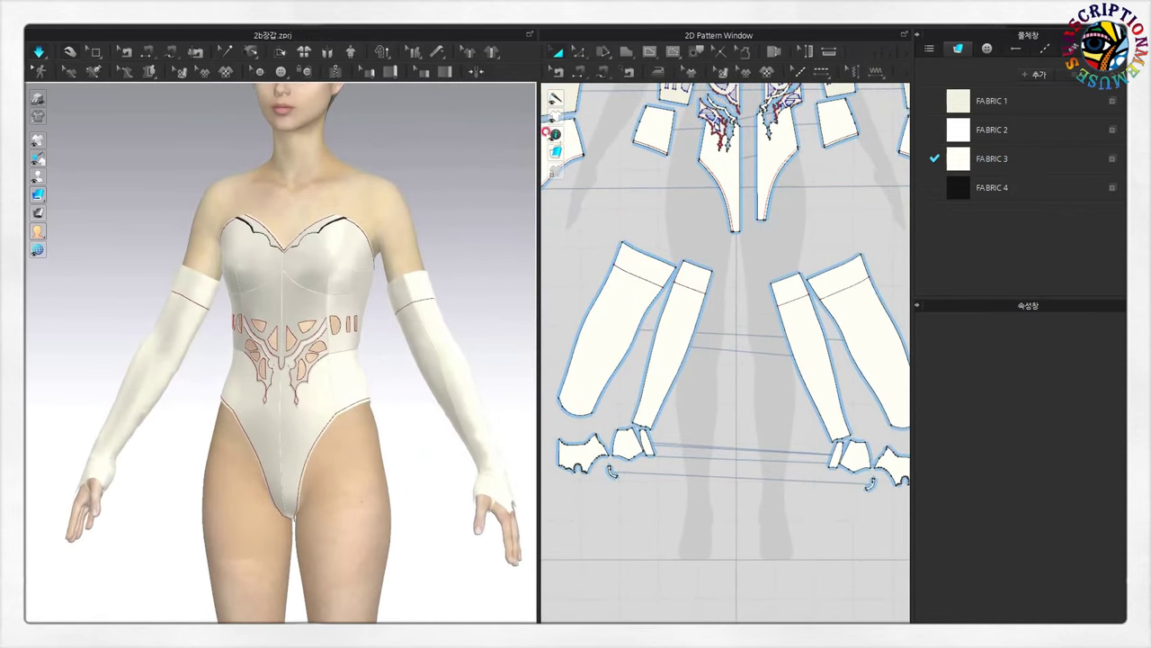
{"action": "left_click", "coordinate": [624, 211]}
- Cut & Sew the first glove piece along the line across its top
{"action": "key", "text": "z"}
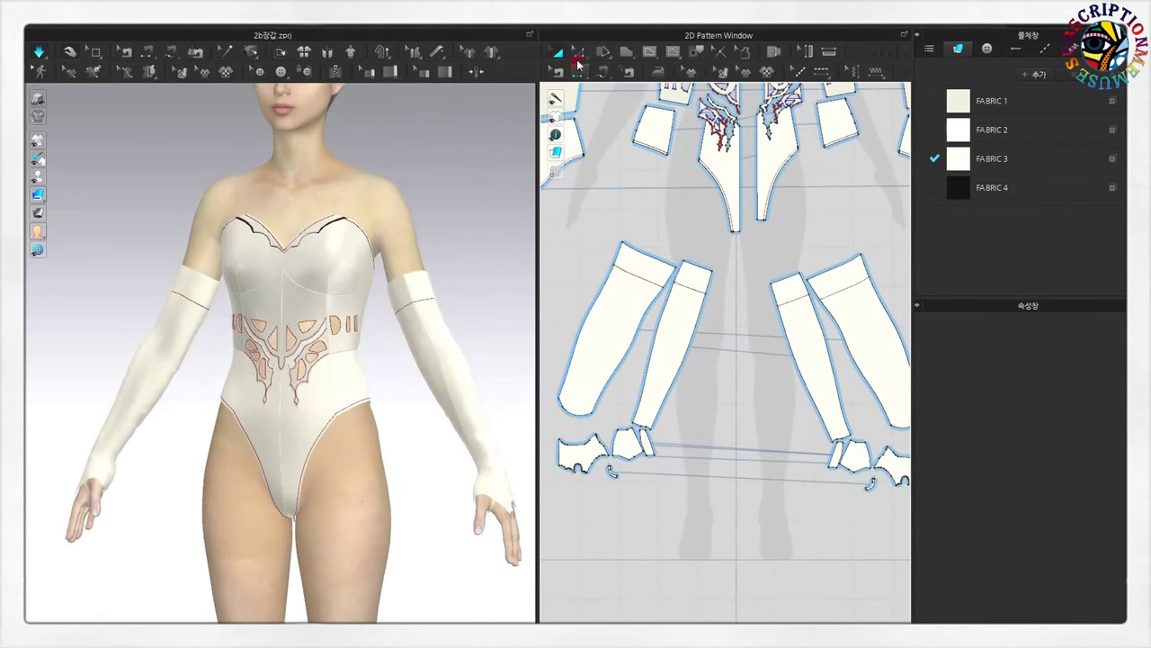
{"action": "left_click", "coordinate": [642, 277]}
{"action": "right_click", "coordinate": [642, 277]}
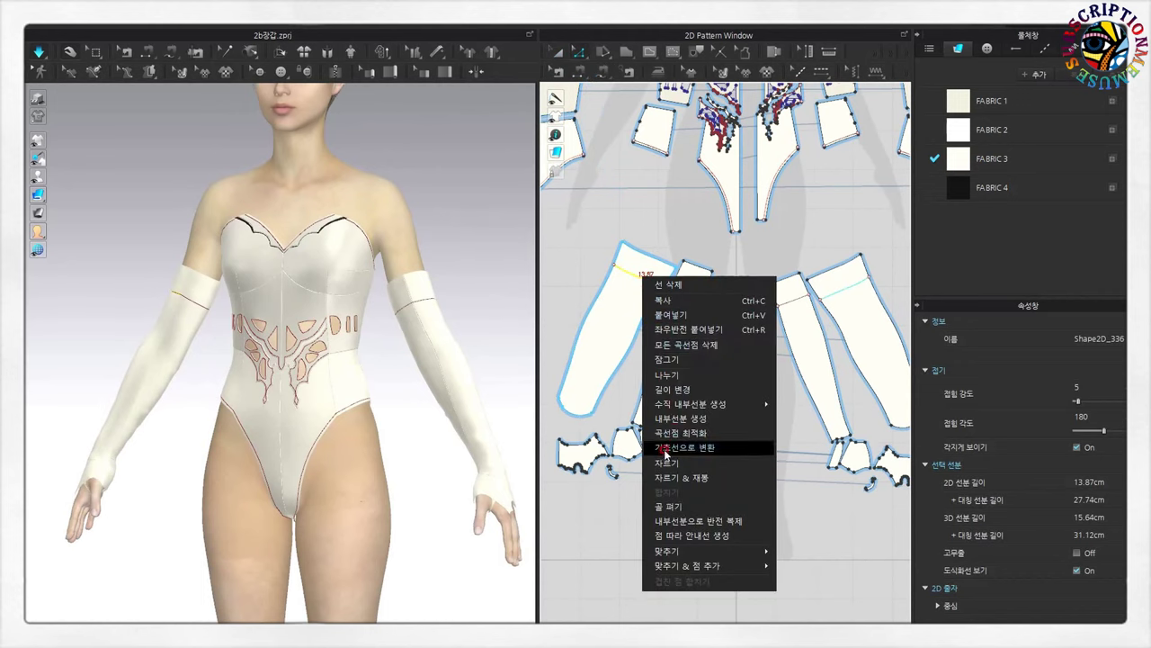
{"action": "key", "text": "Escape"}
{"action": "right_click", "coordinate": [646, 273]}
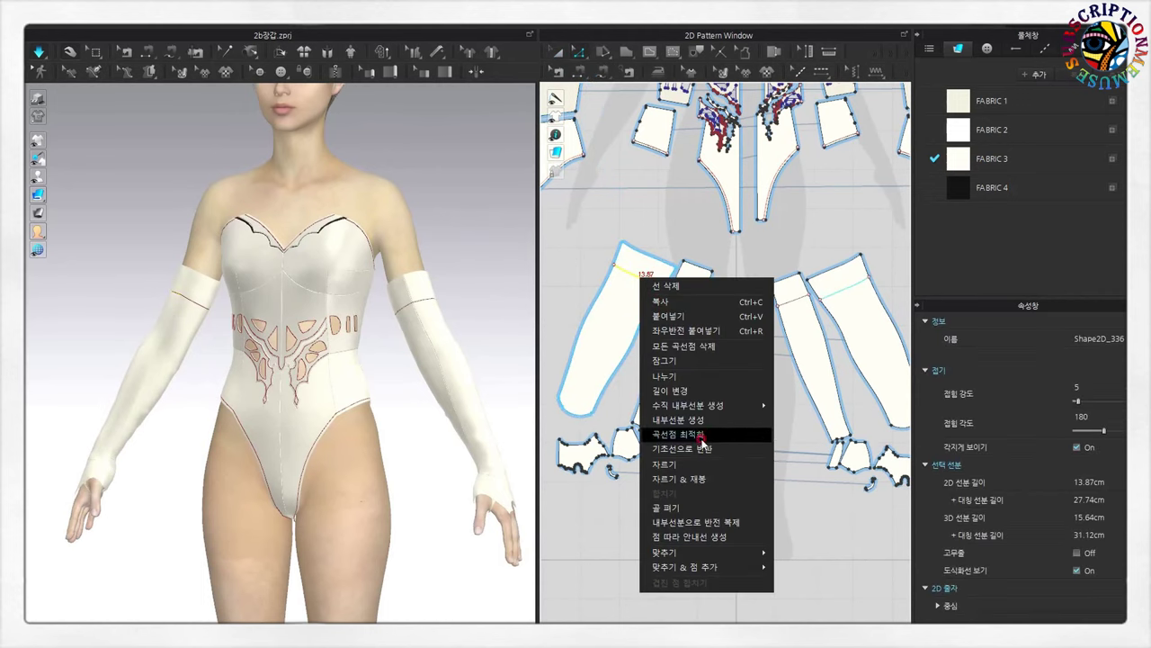
{"action": "left_click", "coordinate": [695, 481]}
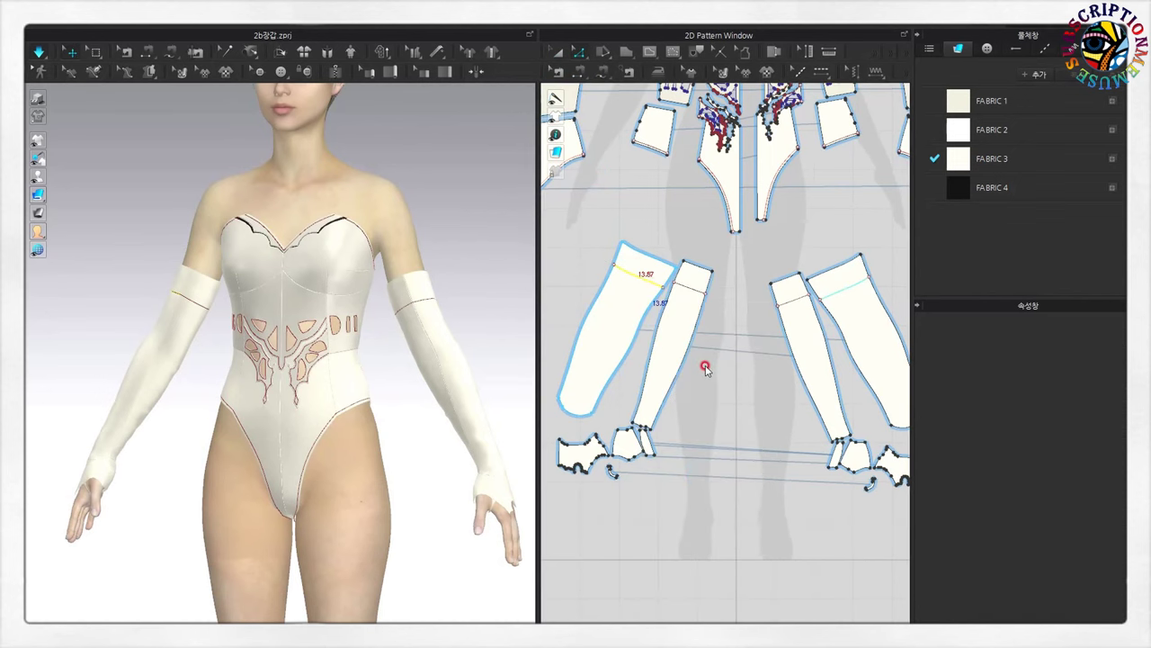
- Cut & Sew the other glove piece at its top line and select the new band
{"action": "left_click", "coordinate": [691, 285]}
{"action": "right_click", "coordinate": [693, 289]}
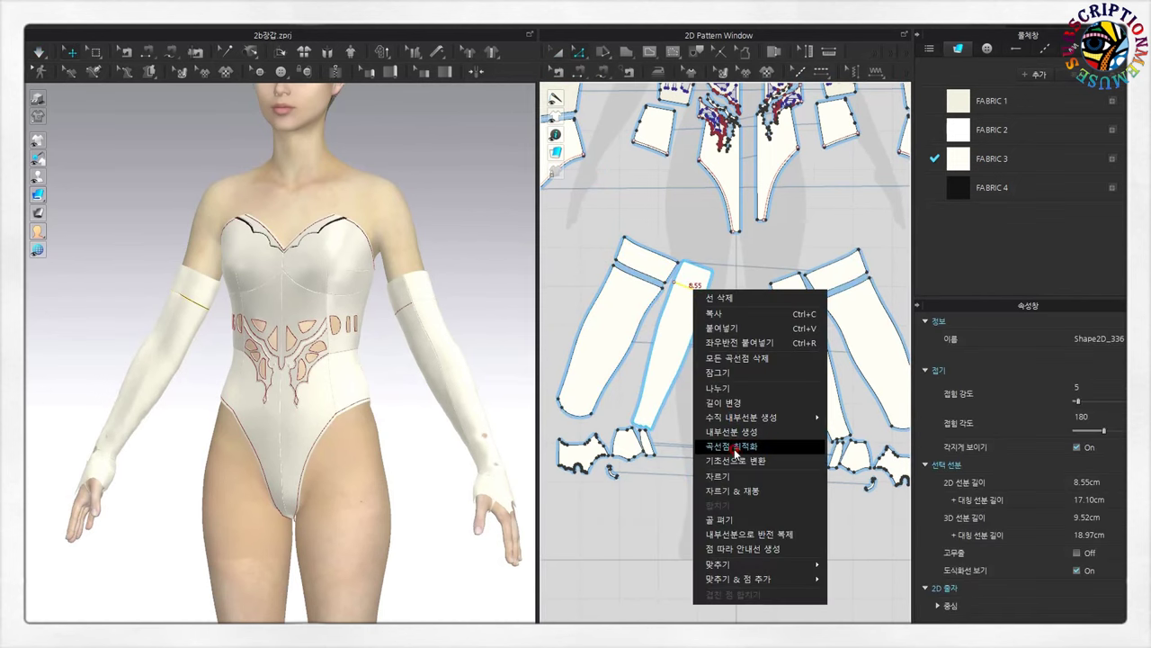
{"action": "left_click", "coordinate": [752, 486]}
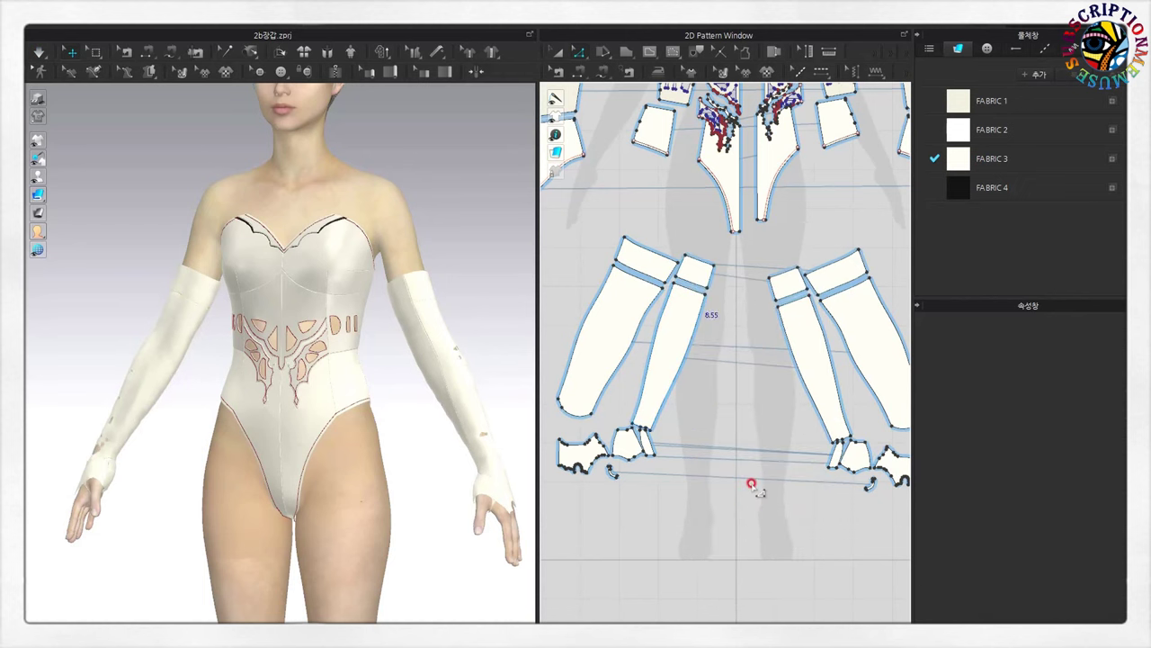
{"action": "scroll", "coordinate": [760, 439], "scroll_direction": "down", "scroll_amount": 2}
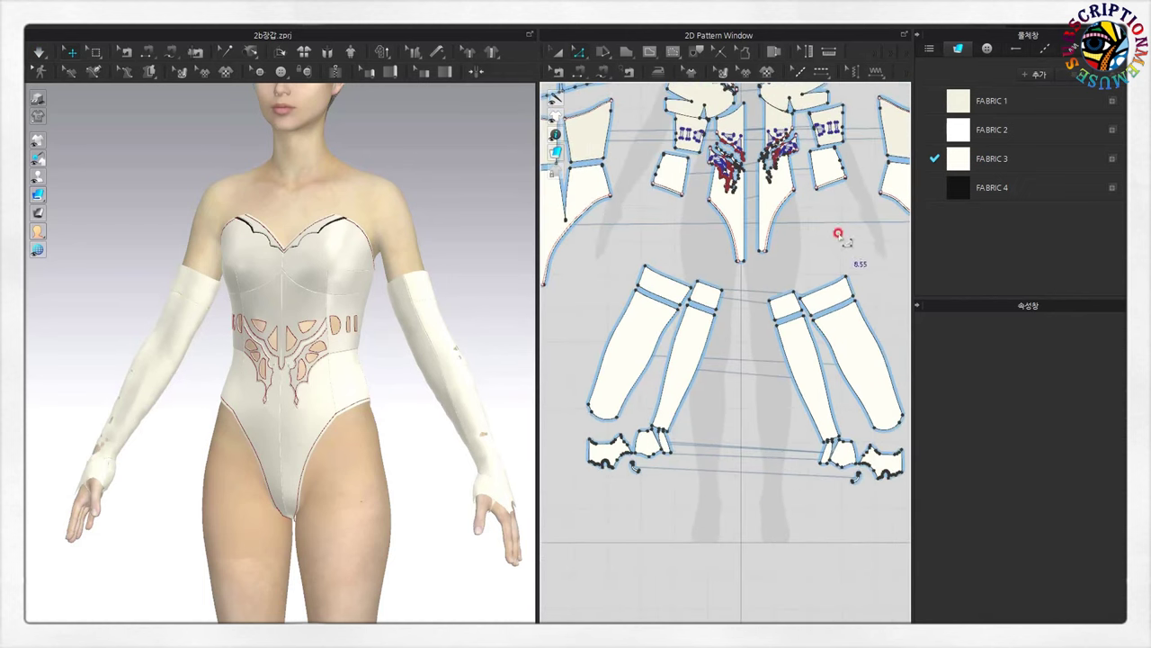
{"action": "left_click", "coordinate": [560, 54]}
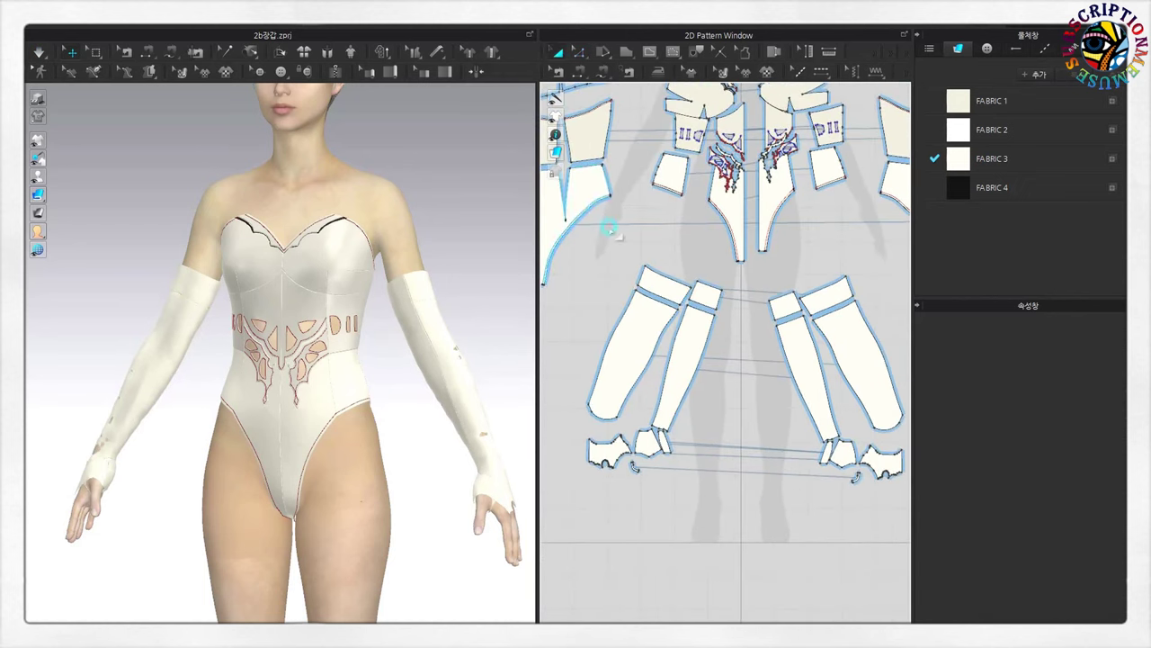
{"action": "left_click", "coordinate": [663, 286]}
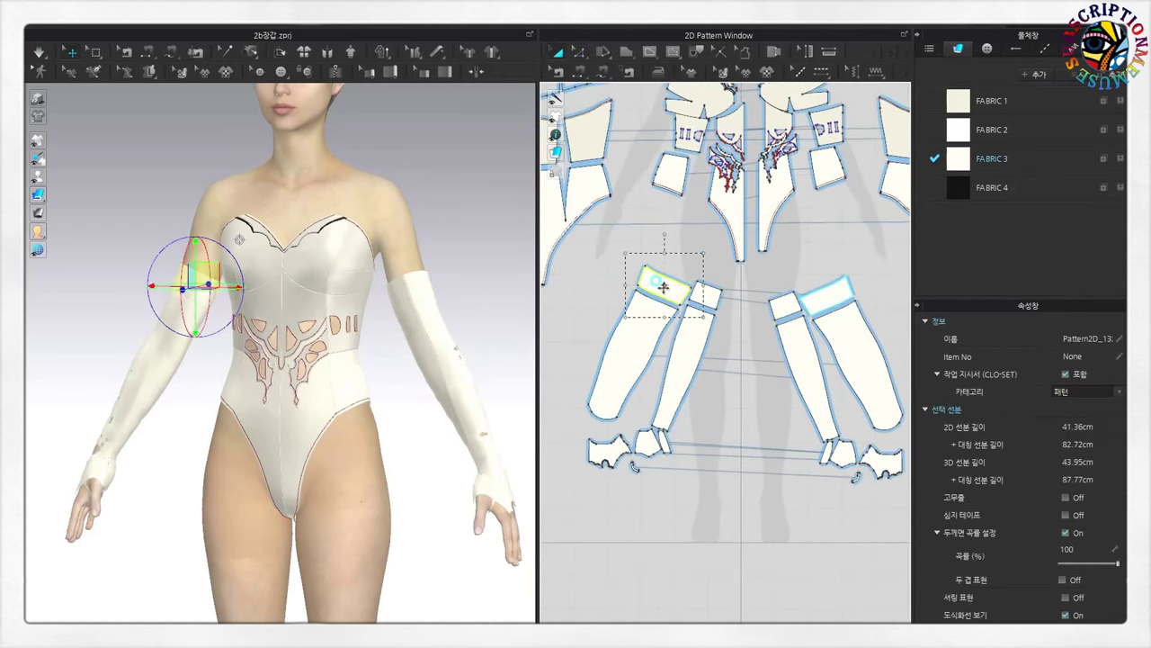
- Add FABRIC 5 and apply it to the four upper armband pieces
{"action": "right_click", "coordinate": [959, 165]}
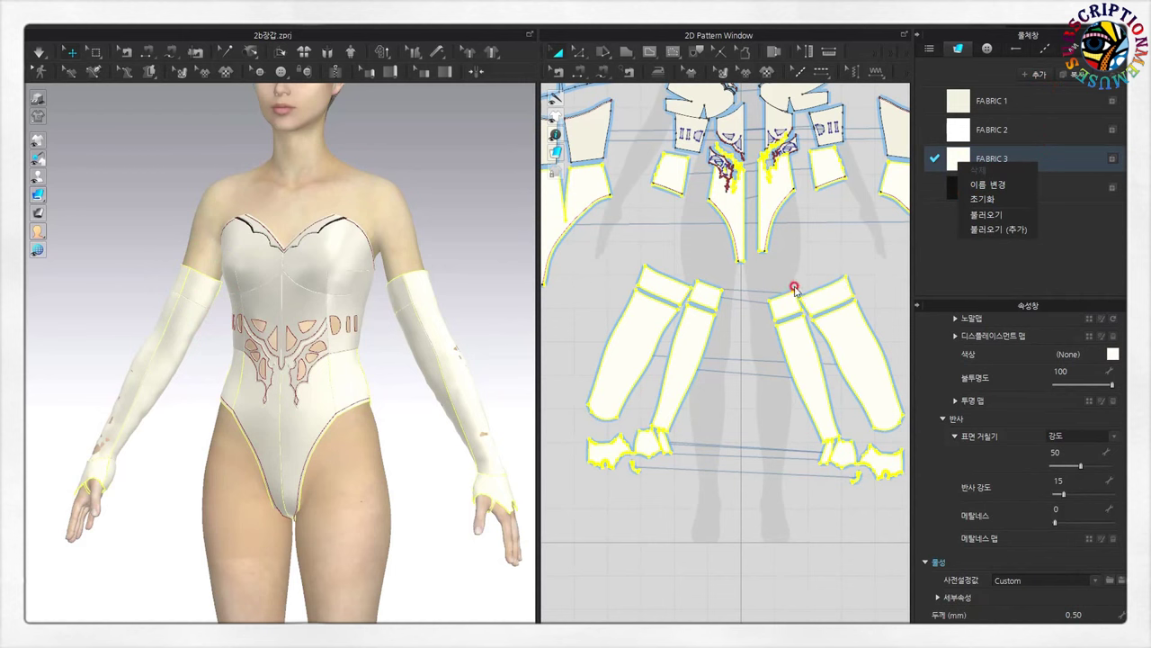
{"action": "left_click", "coordinate": [796, 289]}
{"action": "right_click", "coordinate": [959, 164]}
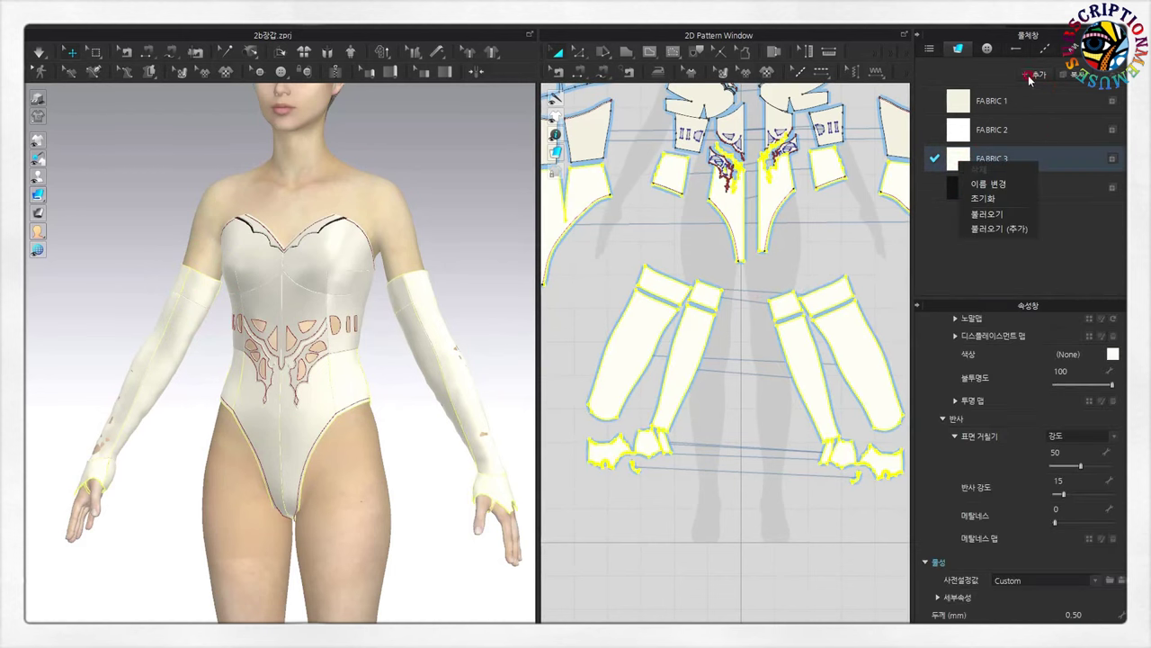
{"action": "left_click", "coordinate": [883, 235]}
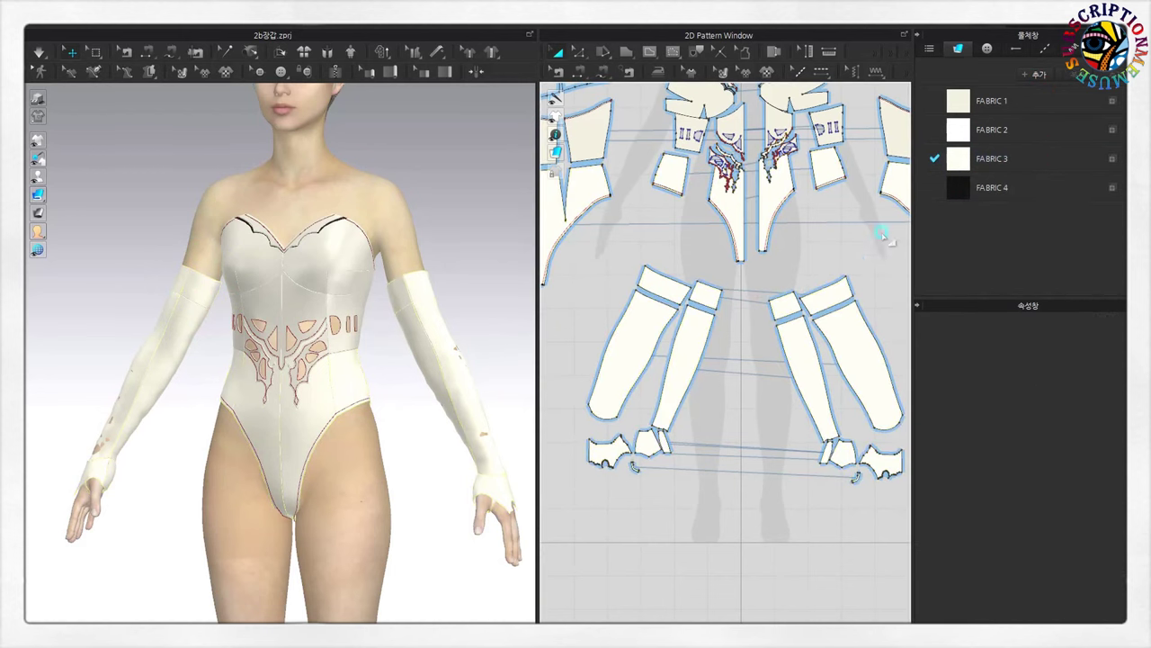
{"action": "left_click", "coordinate": [1028, 78]}
{"action": "left_click_drag", "start_coordinate": [625, 254], "coordinate": [866, 331]}
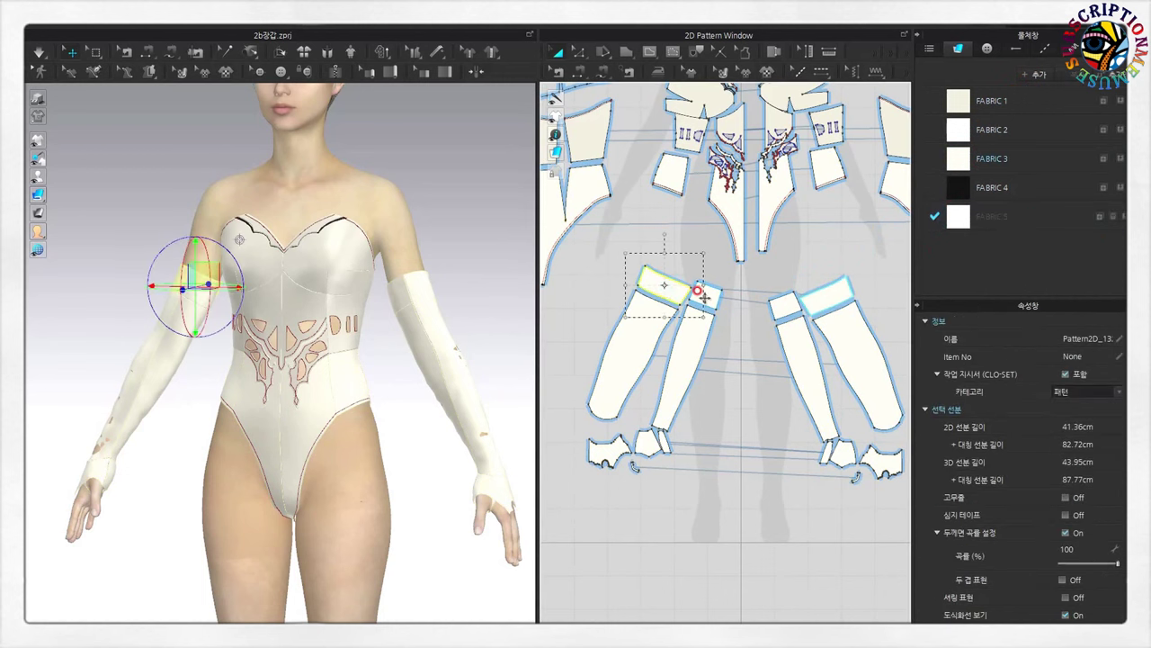
{"action": "left_click", "coordinate": [1122, 216]}
{"action": "scroll", "coordinate": [714, 457], "scroll_direction": "down", "scroll_amount": 2}
{"action": "scroll", "coordinate": [714, 457], "scroll_direction": "down", "scroll_amount": 3}
{"action": "scroll", "coordinate": [856, 435], "scroll_direction": "up", "scroll_amount": 3}
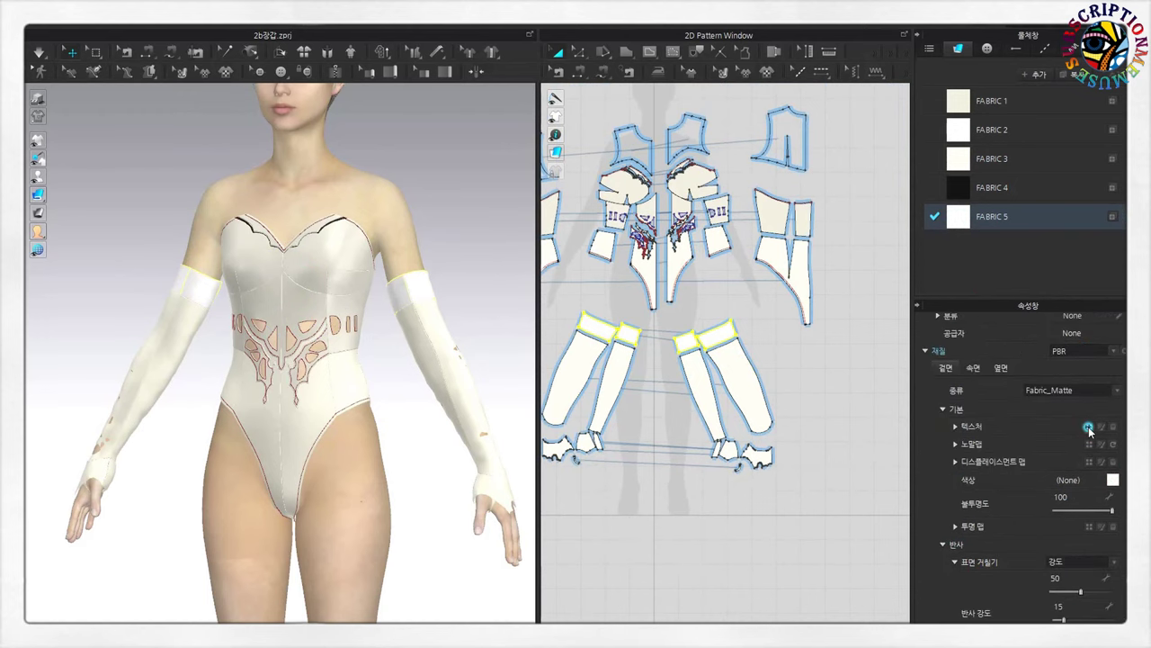
- Load AI 2b 문양 from D:\A--UTUBE\코스프레옷\2B 영상 as FABRIC 5's texture
{"action": "left_click", "coordinate": [1089, 428]}
{"action": "left_click", "coordinate": [59, 258]}
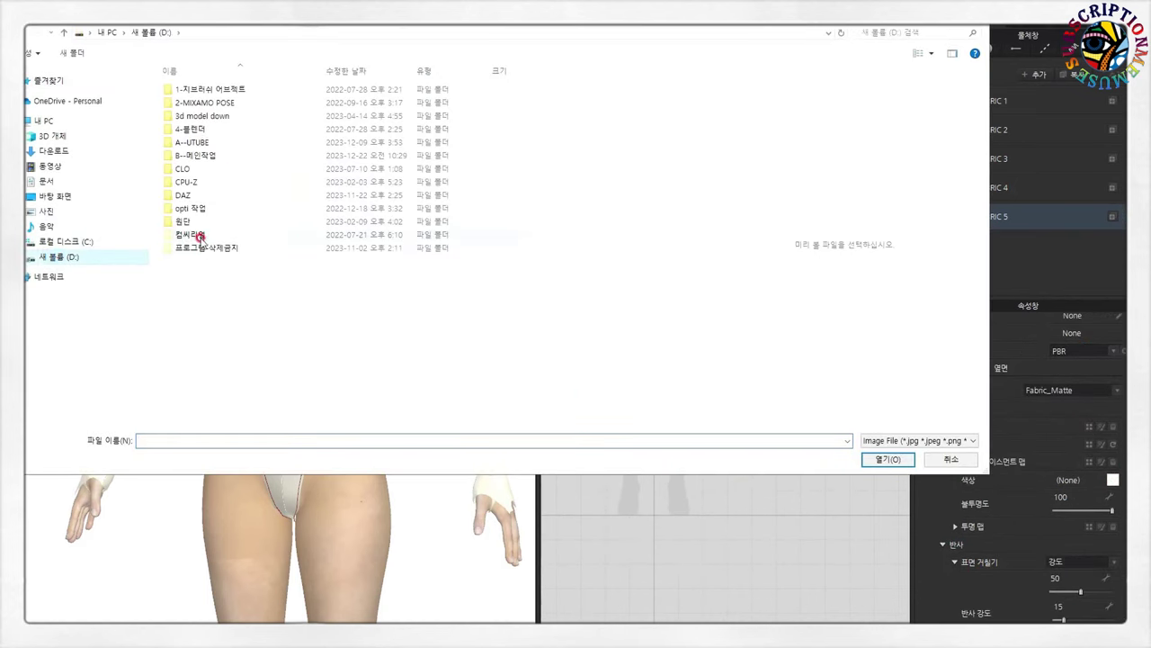
{"action": "double_click", "coordinate": [199, 144]}
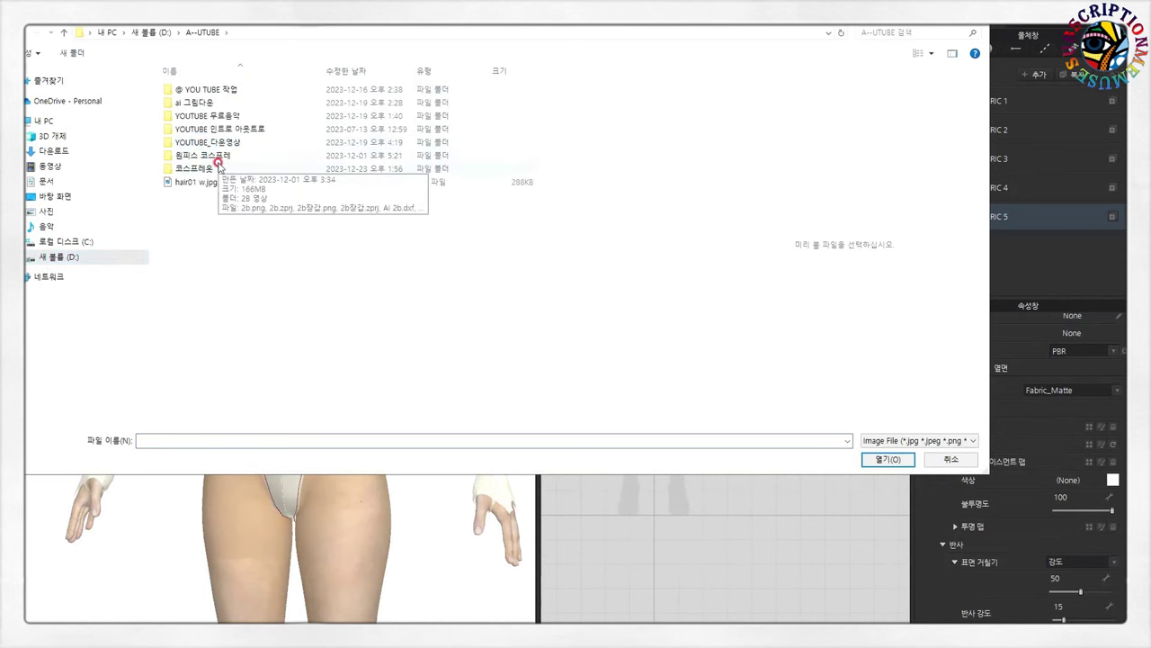
{"action": "double_click", "coordinate": [204, 171]}
{"action": "double_click", "coordinate": [205, 124]}
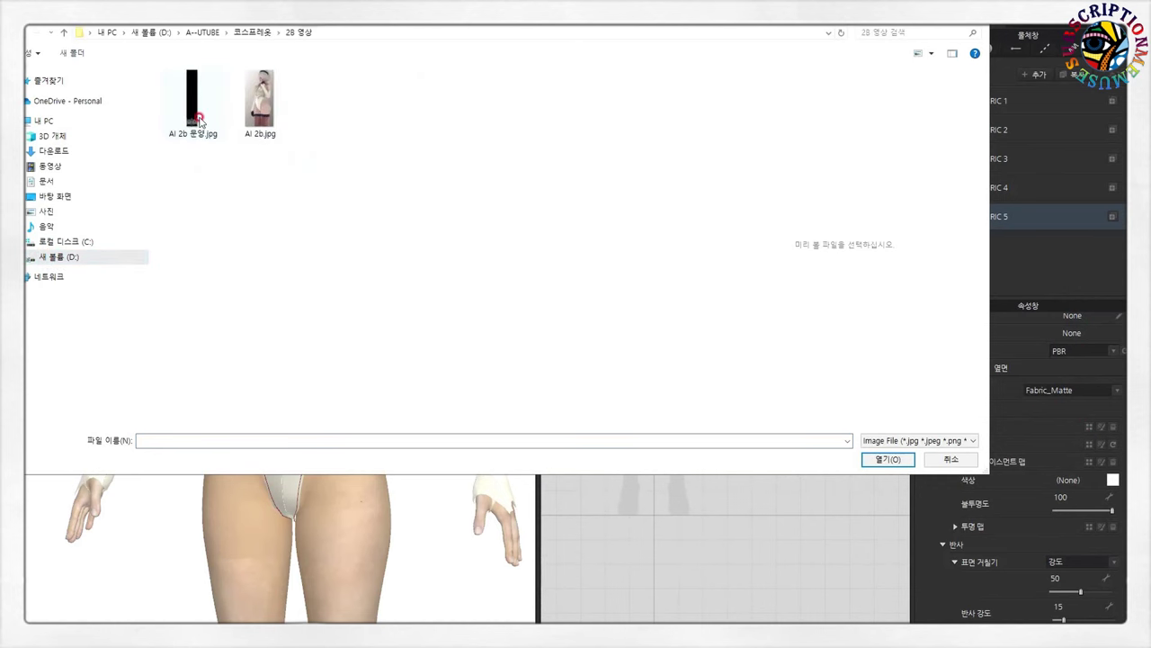
{"action": "left_click", "coordinate": [200, 120]}
{"action": "left_click", "coordinate": [887, 459]}
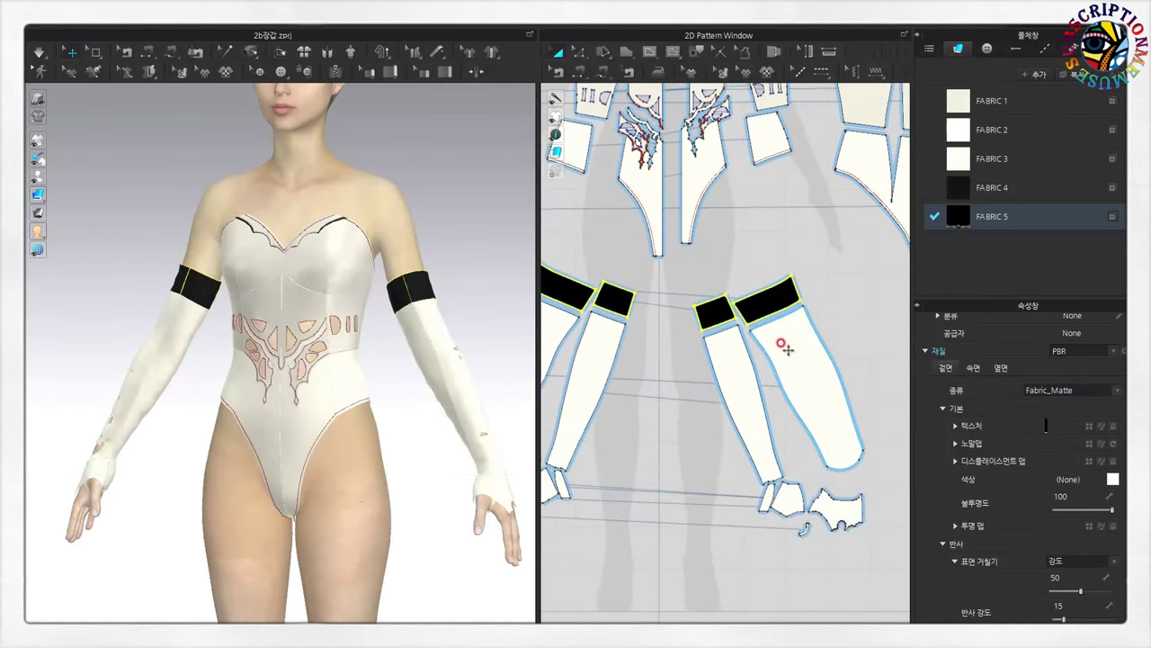
- Widen the 3D view, select the small black band piece, and switch to Edit Texture
{"action": "left_click", "coordinate": [764, 301]}
{"action": "left_click", "coordinate": [788, 225]}
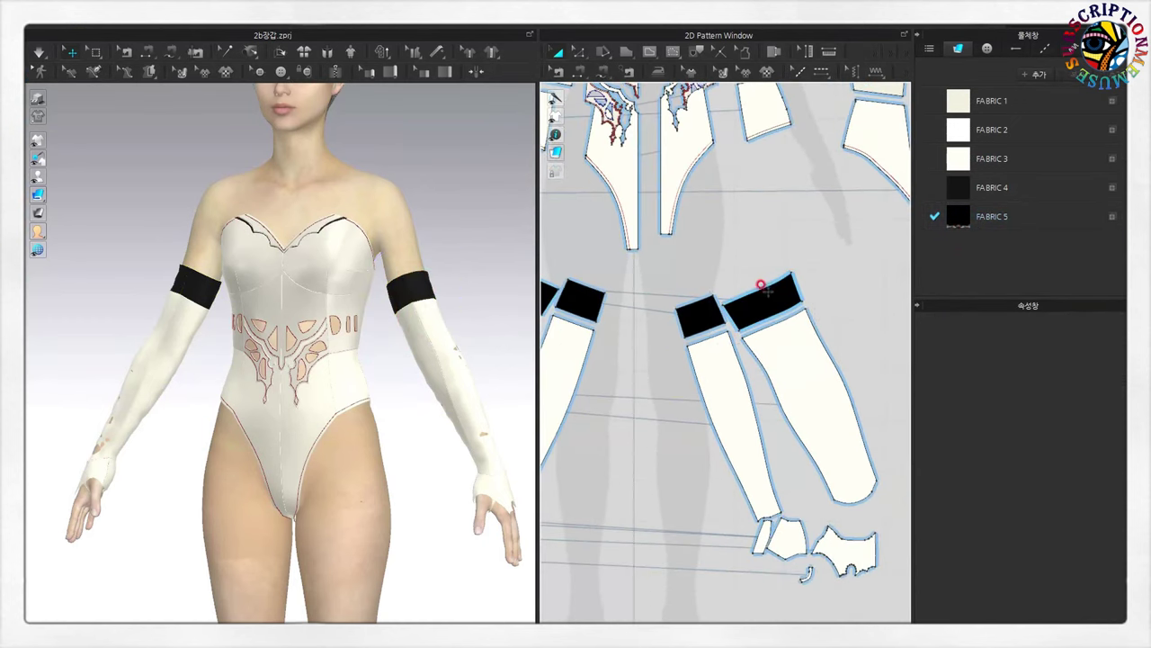
{"action": "scroll", "coordinate": [775, 360], "scroll_direction": "down", "scroll_amount": 2}
{"action": "scroll", "coordinate": [765, 397], "scroll_direction": "up", "scroll_amount": 2}
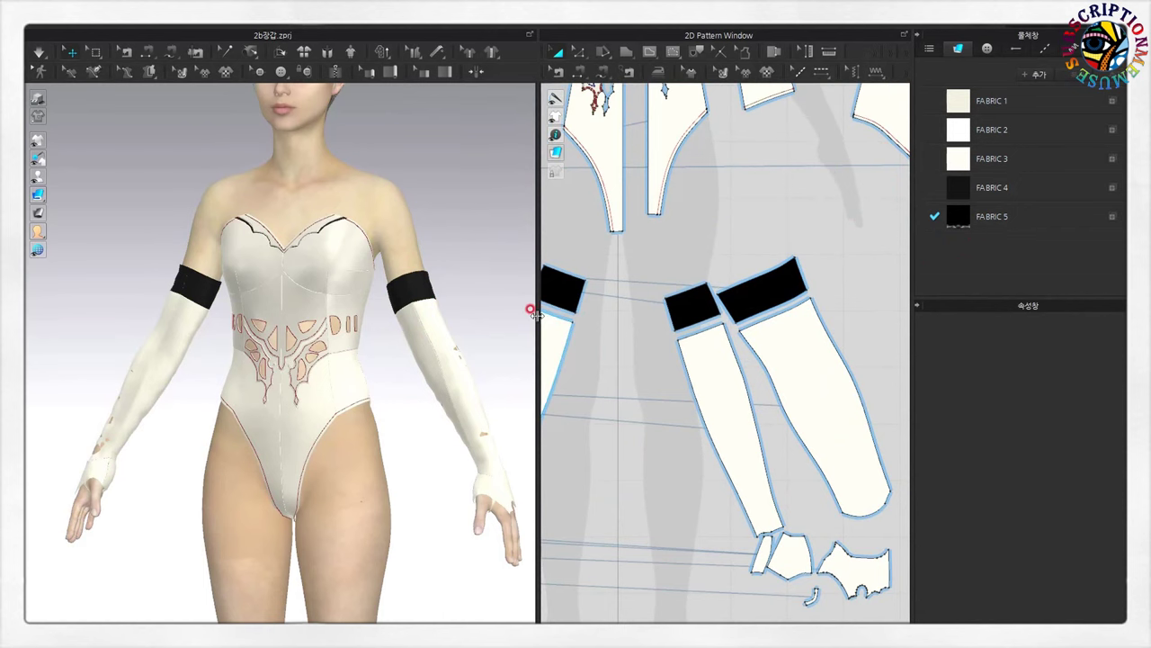
{"action": "left_click_drag", "start_coordinate": [537, 312], "coordinate": [559, 312]}
{"action": "left_click", "coordinate": [704, 308]}
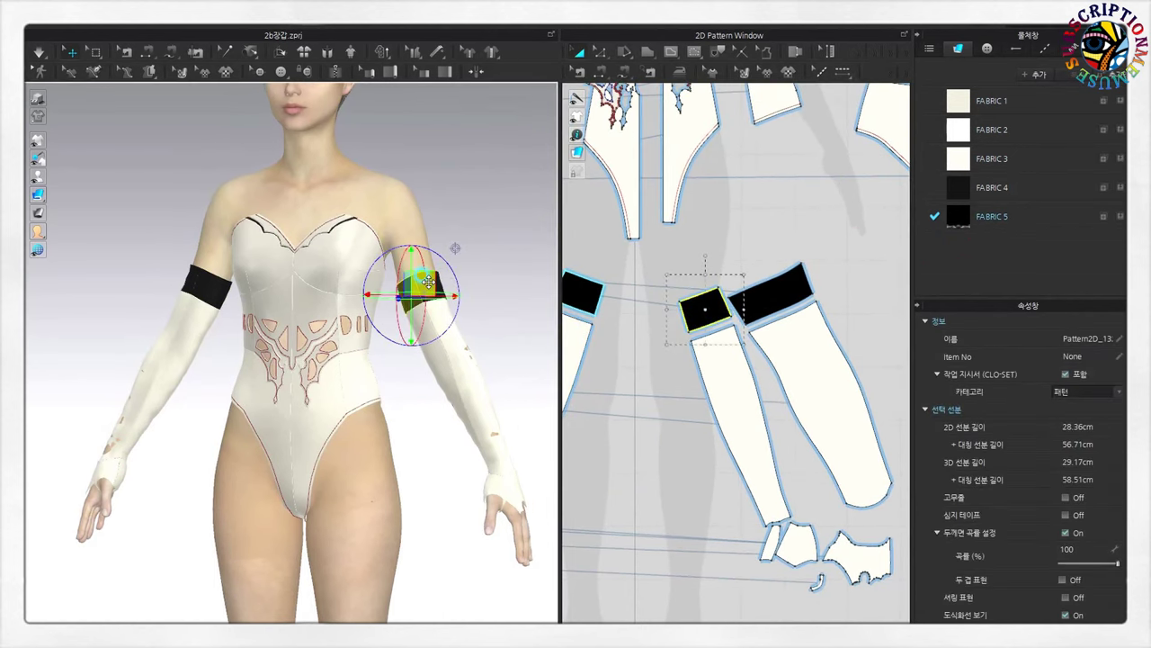
{"action": "left_click", "coordinate": [742, 72]}
{"action": "scroll", "coordinate": [790, 309], "scroll_direction": "down", "scroll_amount": 5}
{"action": "scroll", "coordinate": [765, 270], "scroll_direction": "up", "scroll_amount": 5}
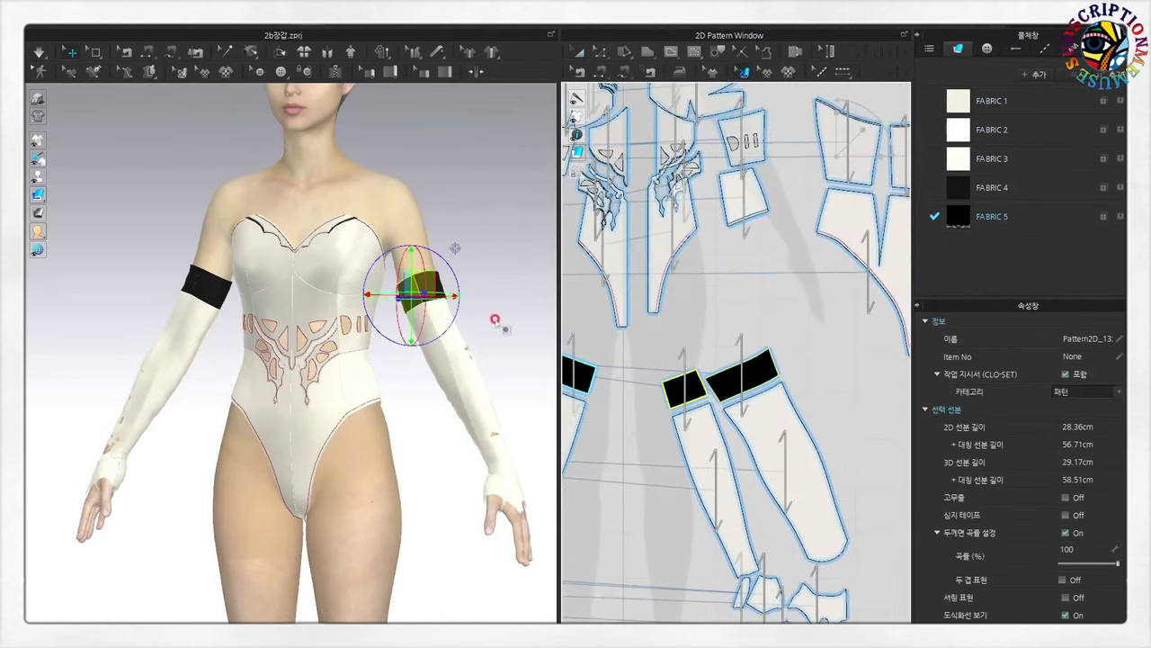
- Rotate, scale and reposition the print on the larger band piece
{"action": "left_click", "coordinate": [751, 377]}
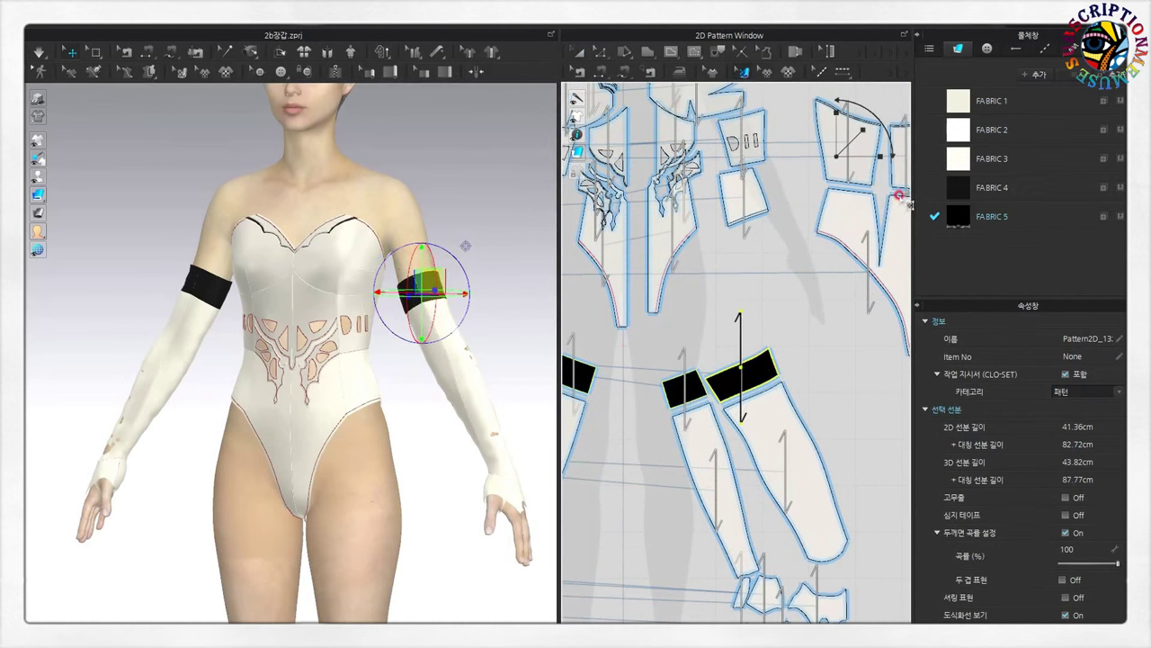
{"action": "scroll", "coordinate": [764, 381], "scroll_direction": "up", "scroll_amount": 5}
{"action": "scroll", "coordinate": [758, 375], "scroll_direction": "up", "scroll_amount": 1}
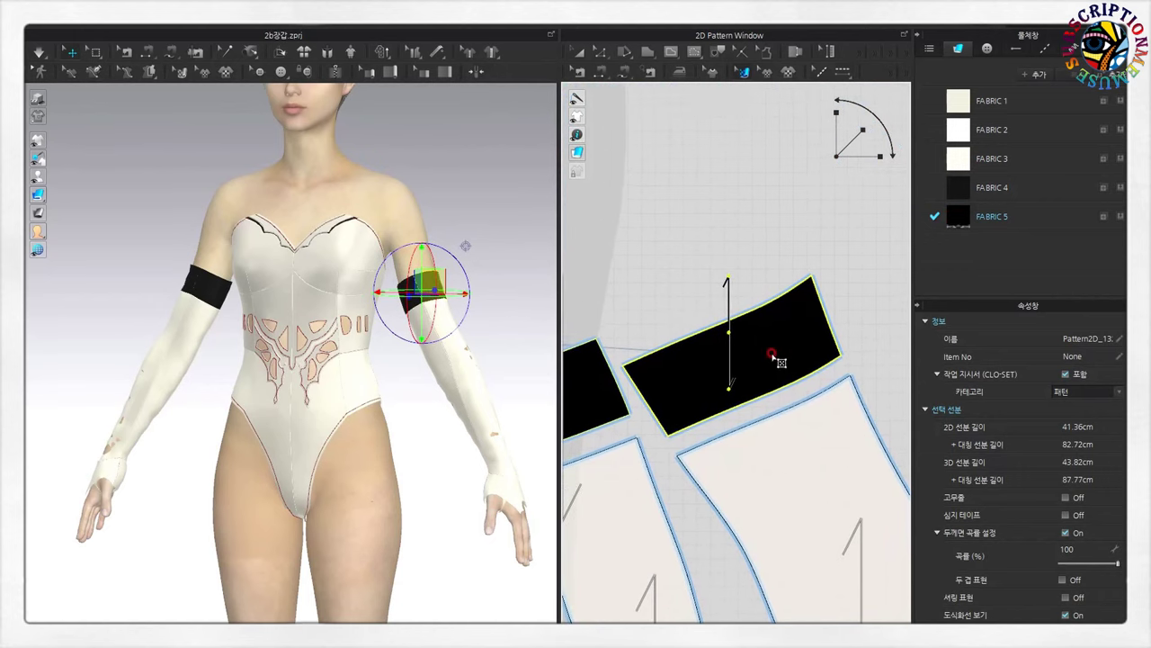
{"action": "mouse_move", "coordinate": [848, 141]}
{"action": "left_mouse_down"}
{"action": "mouse_move", "coordinate": [885, 122]}
{"action": "mouse_move", "coordinate": [873, 140]}
{"action": "left_mouse_up"}
{"action": "left_click_drag", "start_coordinate": [803, 344], "coordinate": [778, 198]}
{"action": "mouse_move", "coordinate": [747, 373]}
{"action": "left_mouse_down"}
{"action": "mouse_move", "coordinate": [773, 258]}
{"action": "mouse_move", "coordinate": [764, 372]}
{"action": "left_mouse_up"}
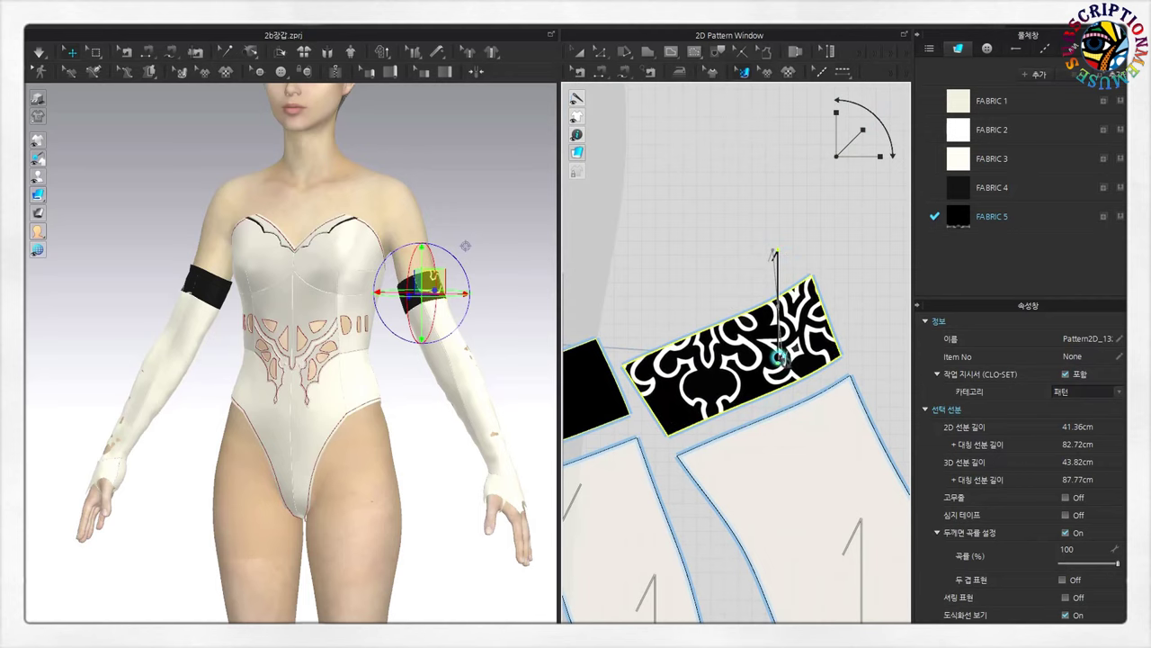
{"action": "left_click_drag", "start_coordinate": [765, 373], "coordinate": [792, 358]}
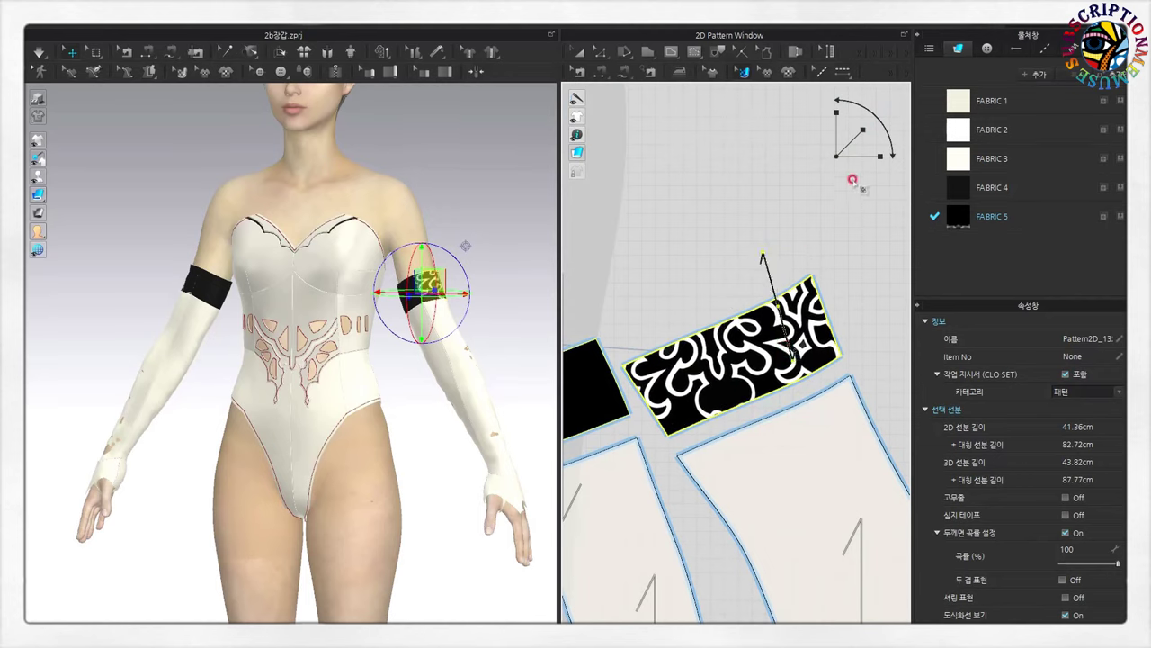
{"action": "left_click_drag", "start_coordinate": [859, 132], "coordinate": [853, 140]}
{"action": "mouse_move", "coordinate": [762, 253]}
{"action": "left_mouse_down"}
{"action": "mouse_move", "coordinate": [753, 368]}
{"action": "mouse_move", "coordinate": [828, 457]}
{"action": "mouse_move", "coordinate": [794, 406]}
{"action": "mouse_move", "coordinate": [785, 351]}
{"action": "mouse_move", "coordinate": [792, 358]}
{"action": "left_mouse_up"}
{"action": "scroll", "coordinate": [712, 363], "scroll_direction": "down", "scroll_amount": 3}
- Orient, rotate and shift the print on the smaller band piece to match
{"action": "left_click", "coordinate": [604, 409]}
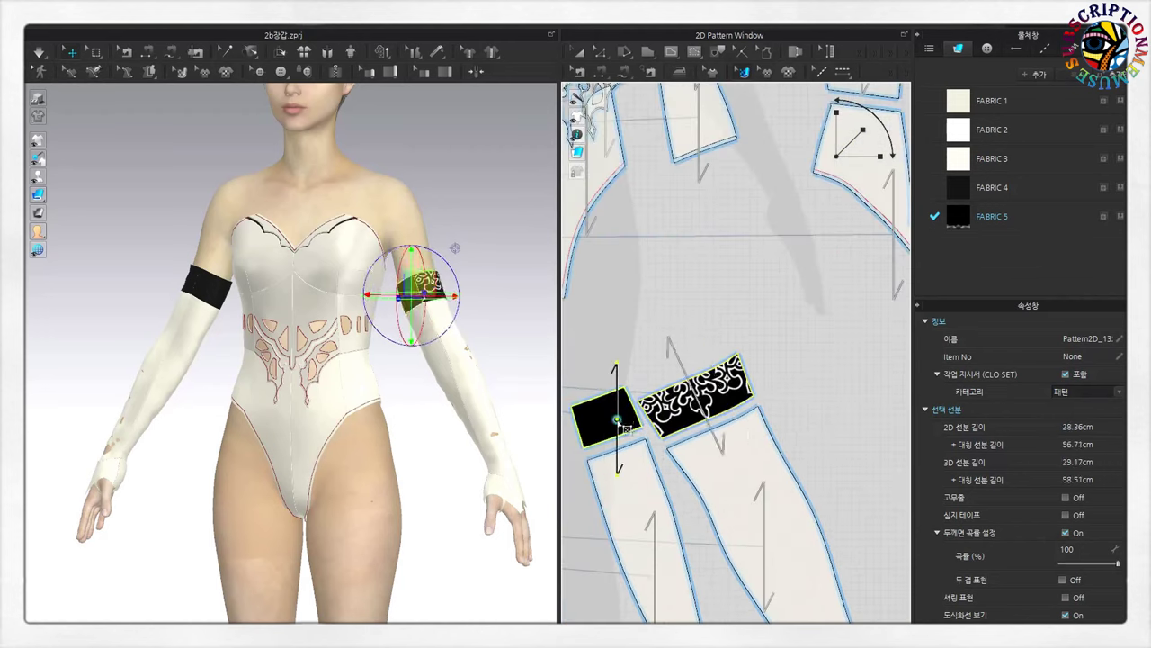
{"action": "mouse_move", "coordinate": [601, 366]}
{"action": "left_mouse_down"}
{"action": "mouse_move", "coordinate": [596, 249]}
{"action": "mouse_move", "coordinate": [661, 600]}
{"action": "left_mouse_up"}
{"action": "scroll", "coordinate": [615, 465], "scroll_direction": "up", "scroll_amount": 2}
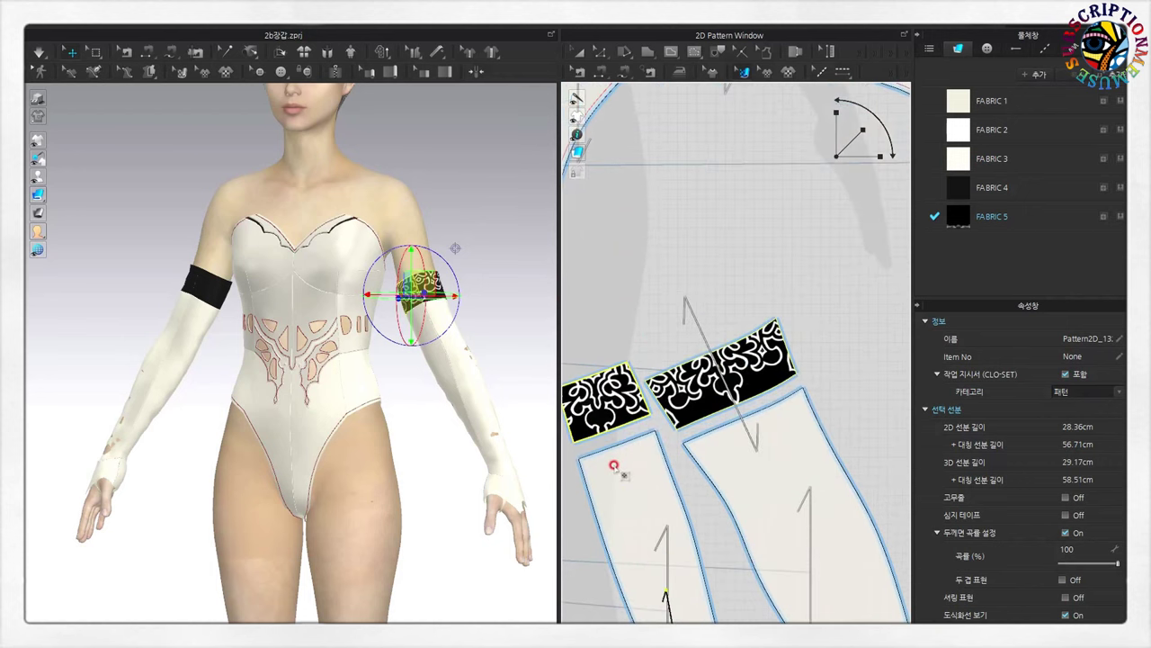
{"action": "scroll", "coordinate": [632, 537], "scroll_direction": "down", "scroll_amount": 3}
{"action": "left_click_drag", "start_coordinate": [630, 494], "coordinate": [632, 511]}
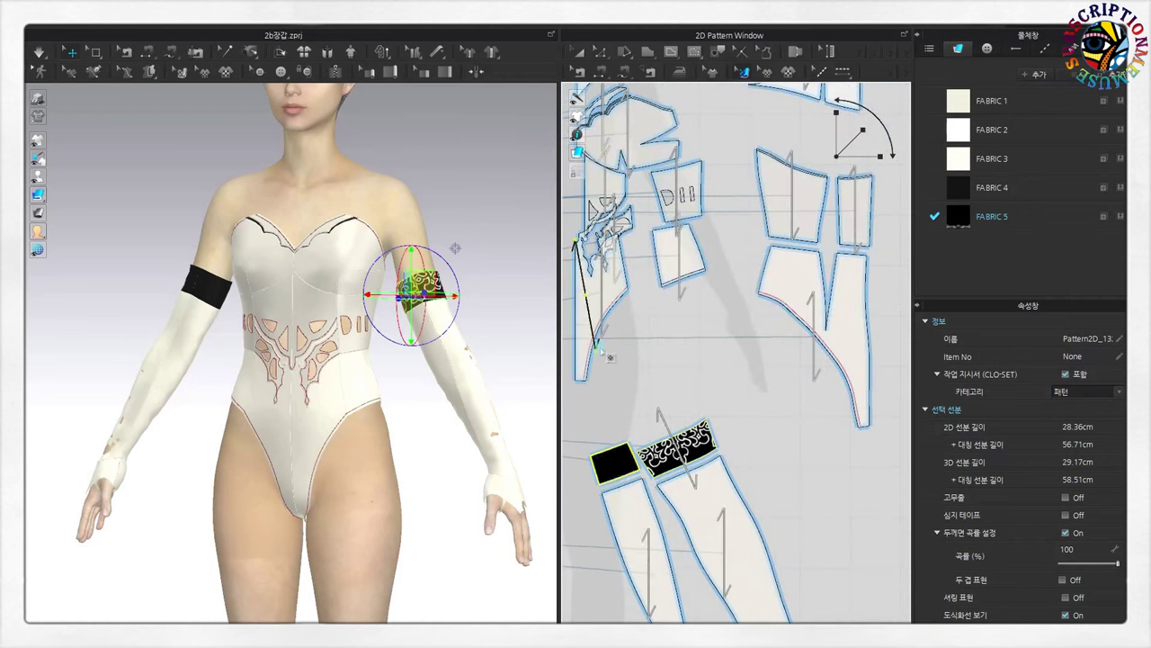
{"action": "scroll", "coordinate": [612, 463], "scroll_direction": "up", "scroll_amount": 2}
{"action": "mouse_move", "coordinate": [638, 490]}
{"action": "left_mouse_down"}
{"action": "mouse_move", "coordinate": [649, 485]}
{"action": "mouse_move", "coordinate": [640, 478]}
{"action": "left_mouse_up"}
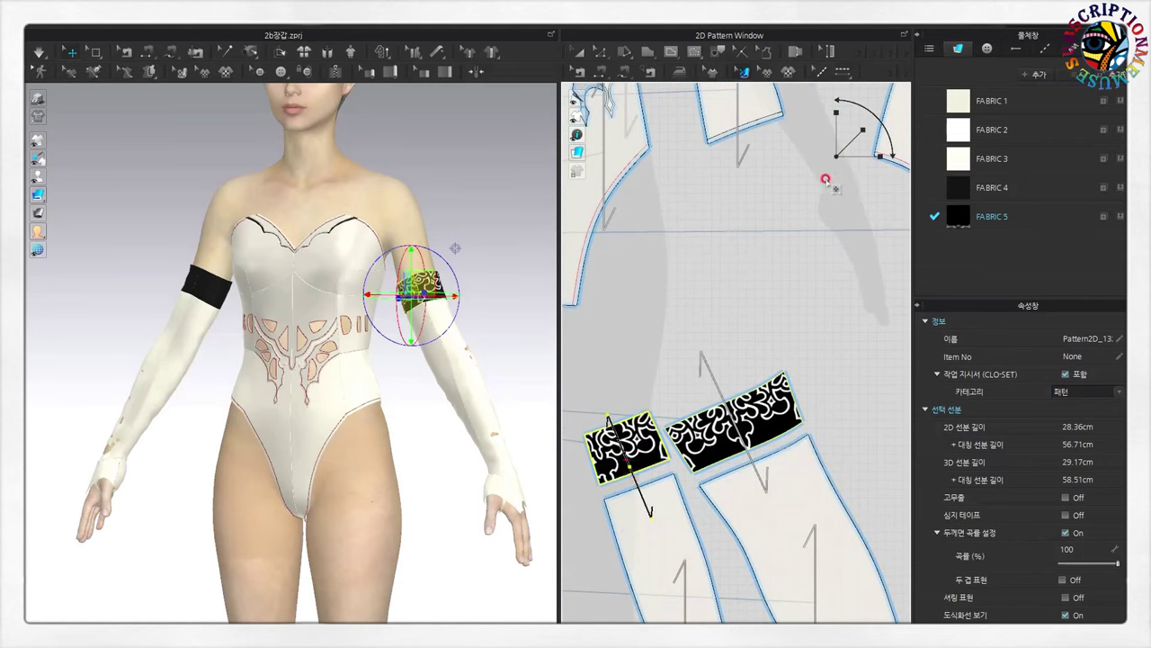
{"action": "left_click_drag", "start_coordinate": [629, 465], "coordinate": [661, 446]}
{"action": "scroll", "coordinate": [610, 438], "scroll_direction": "down", "scroll_amount": 10}
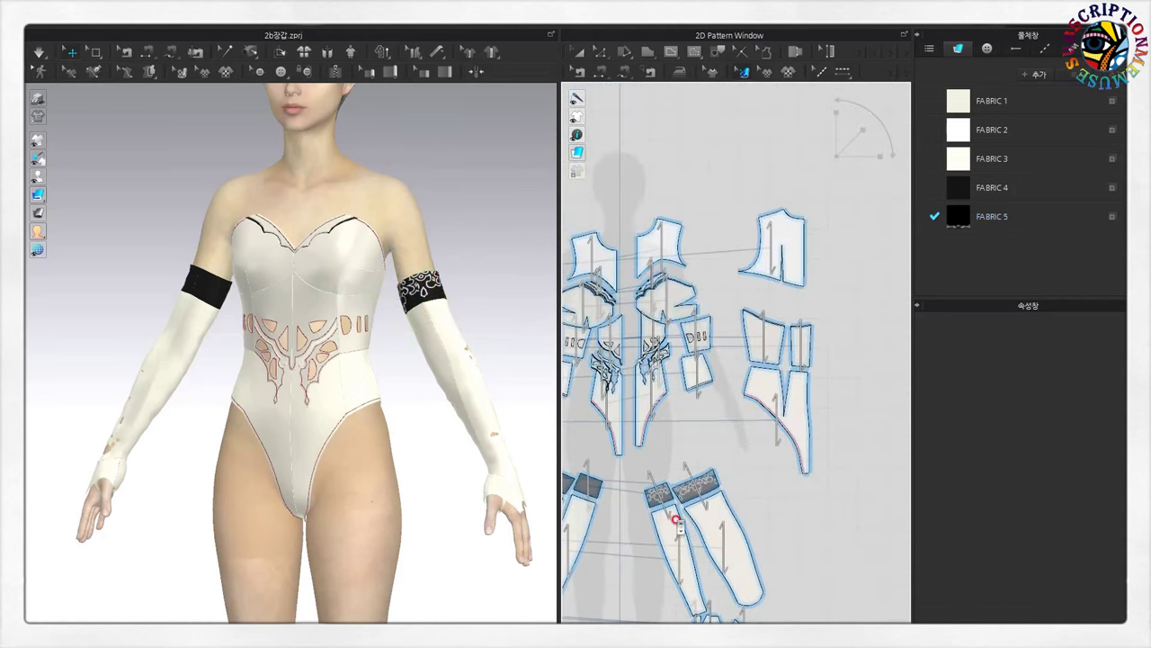
{"action": "scroll", "coordinate": [463, 442], "scroll_direction": "down", "scroll_amount": 3}
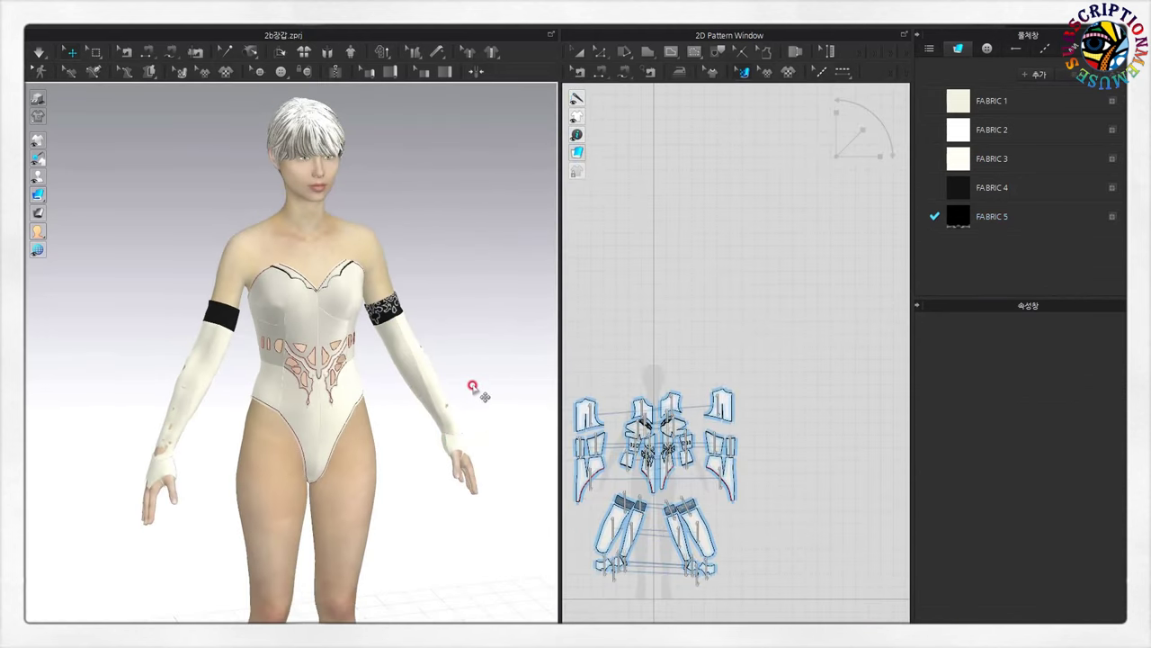
{"action": "scroll", "coordinate": [473, 390], "scroll_direction": "up", "scroll_amount": 2}
{"action": "scroll", "coordinate": [617, 536], "scroll_direction": "up", "scroll_amount": 2}
{"action": "scroll", "coordinate": [629, 517], "scroll_direction": "up", "scroll_amount": 5}
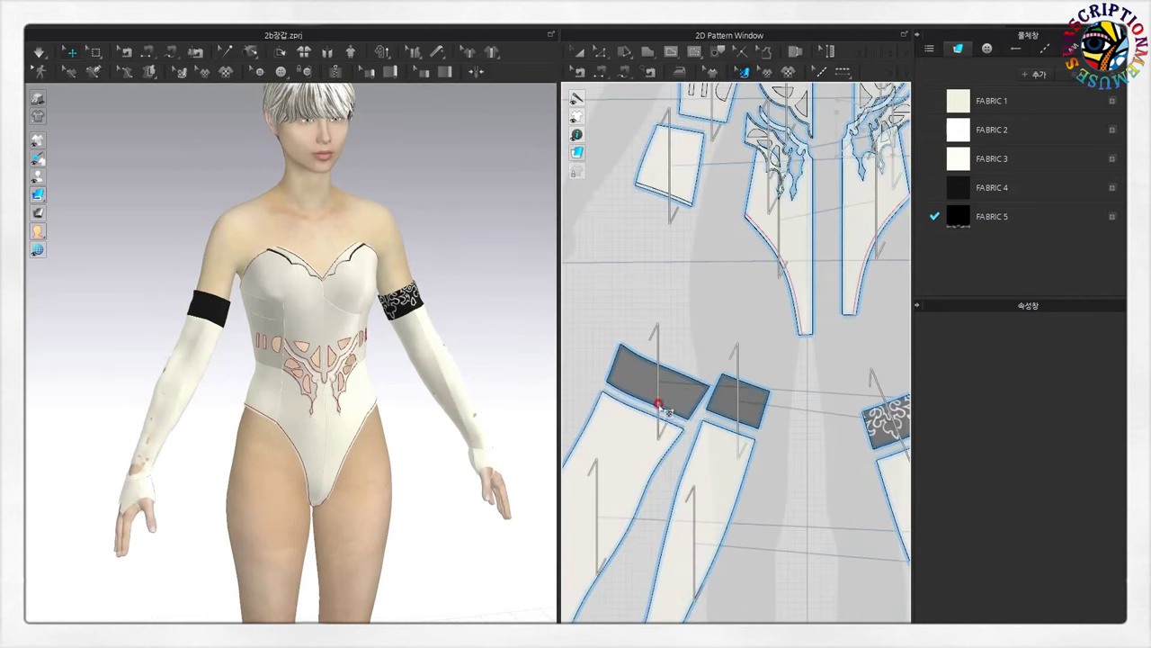
- Rotate and reposition the lace print on the large and small armband pieces
{"action": "left_click", "coordinate": [661, 407]}
{"action": "scroll", "coordinate": [676, 407], "scroll_direction": "up", "scroll_amount": 2}
{"action": "mouse_move", "coordinate": [650, 371]}
{"action": "left_mouse_down"}
{"action": "mouse_move", "coordinate": [701, 383]}
{"action": "mouse_move", "coordinate": [683, 425]}
{"action": "left_mouse_up"}
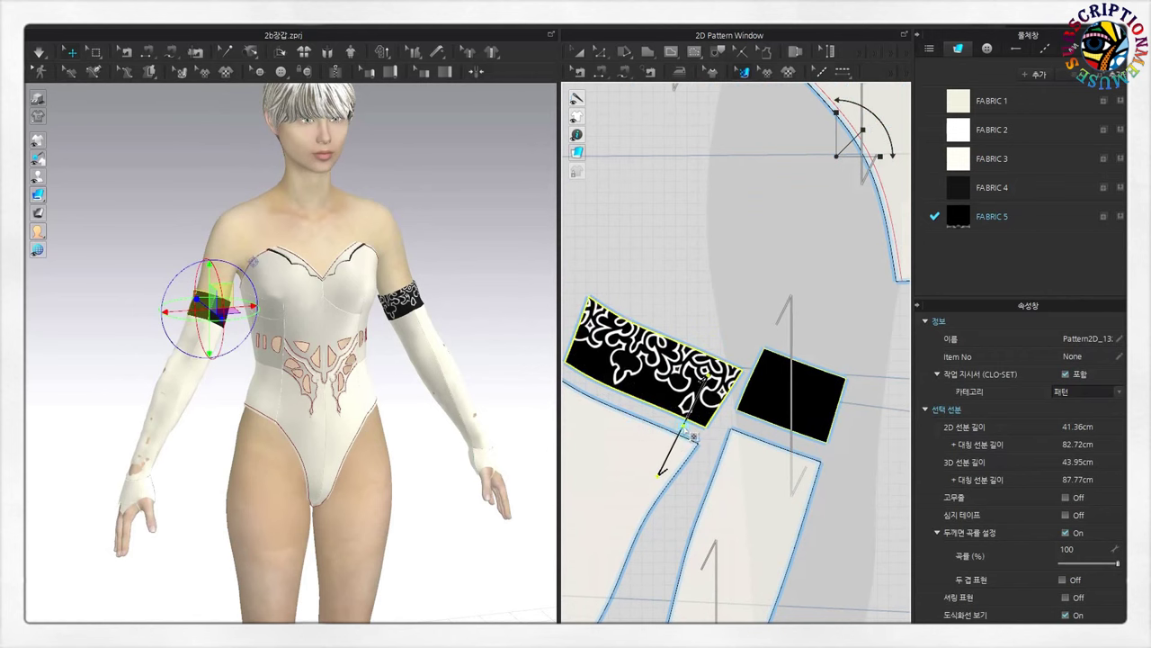
{"action": "left_click", "coordinate": [775, 393]}
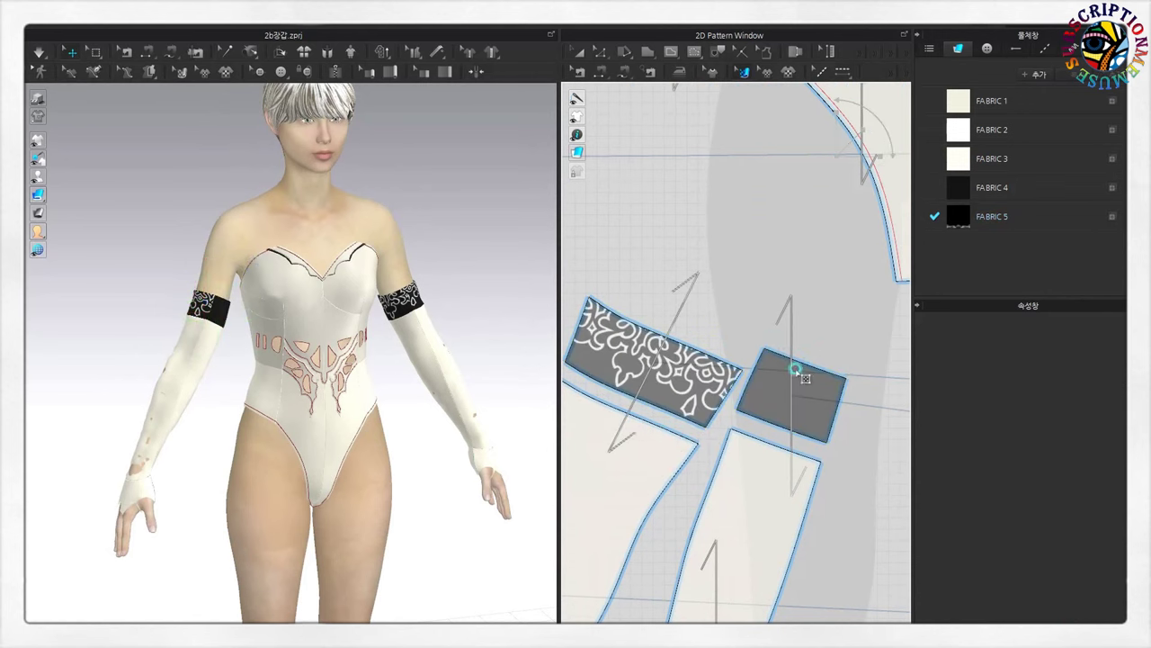
{"action": "mouse_move", "coordinate": [771, 440]}
{"action": "left_mouse_down"}
{"action": "mouse_move", "coordinate": [711, 562]}
{"action": "mouse_move", "coordinate": [681, 594]}
{"action": "left_mouse_up"}
{"action": "left_click", "coordinate": [784, 409]}
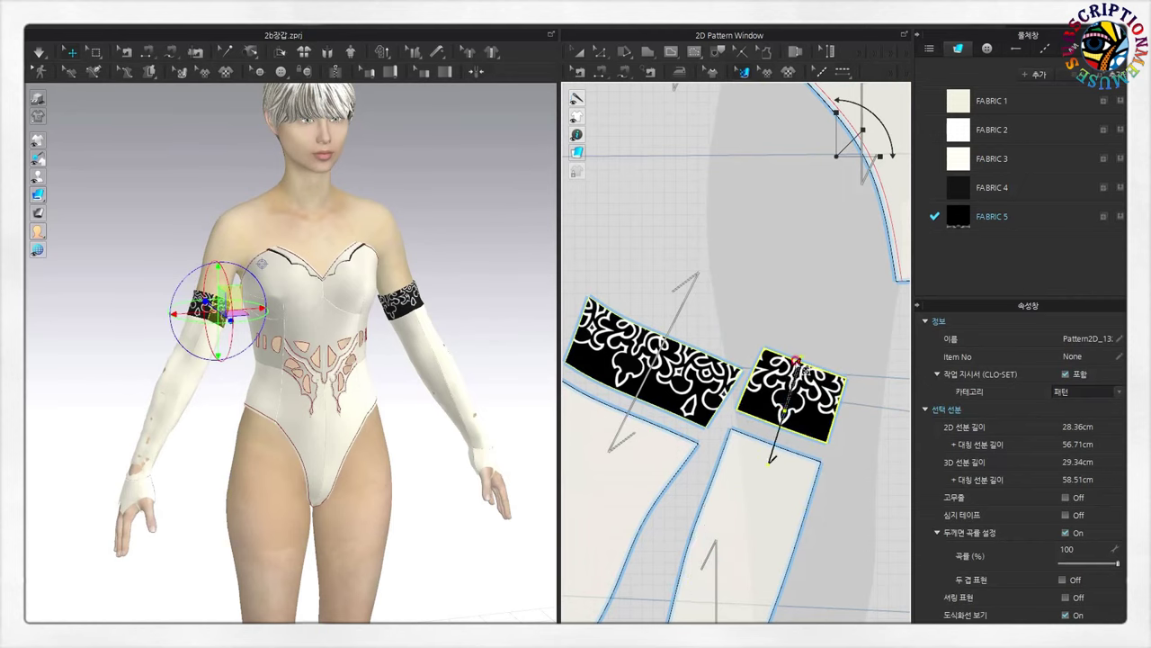
{"action": "left_click_drag", "start_coordinate": [796, 365], "coordinate": [783, 409]}
{"action": "scroll", "coordinate": [798, 518], "scroll_direction": "down", "scroll_amount": 5}
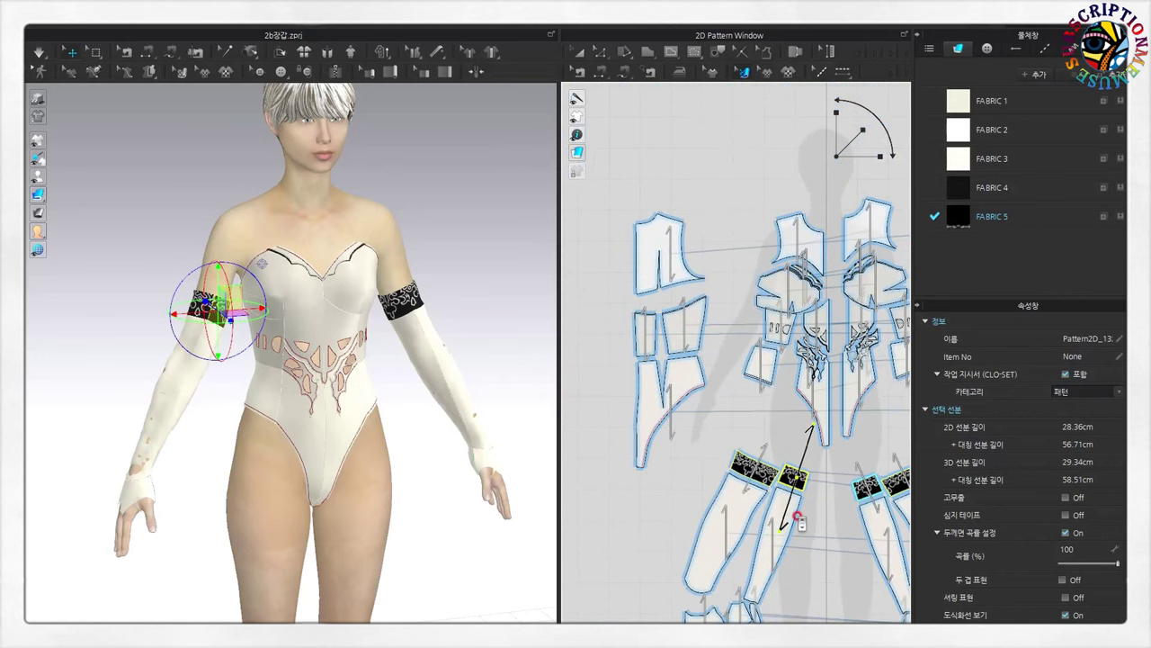
{"action": "scroll", "coordinate": [798, 519], "scroll_direction": "down", "scroll_amount": 5}
{"action": "left_click", "coordinate": [672, 552]}
{"action": "scroll", "coordinate": [770, 564], "scroll_direction": "up", "scroll_amount": 3}
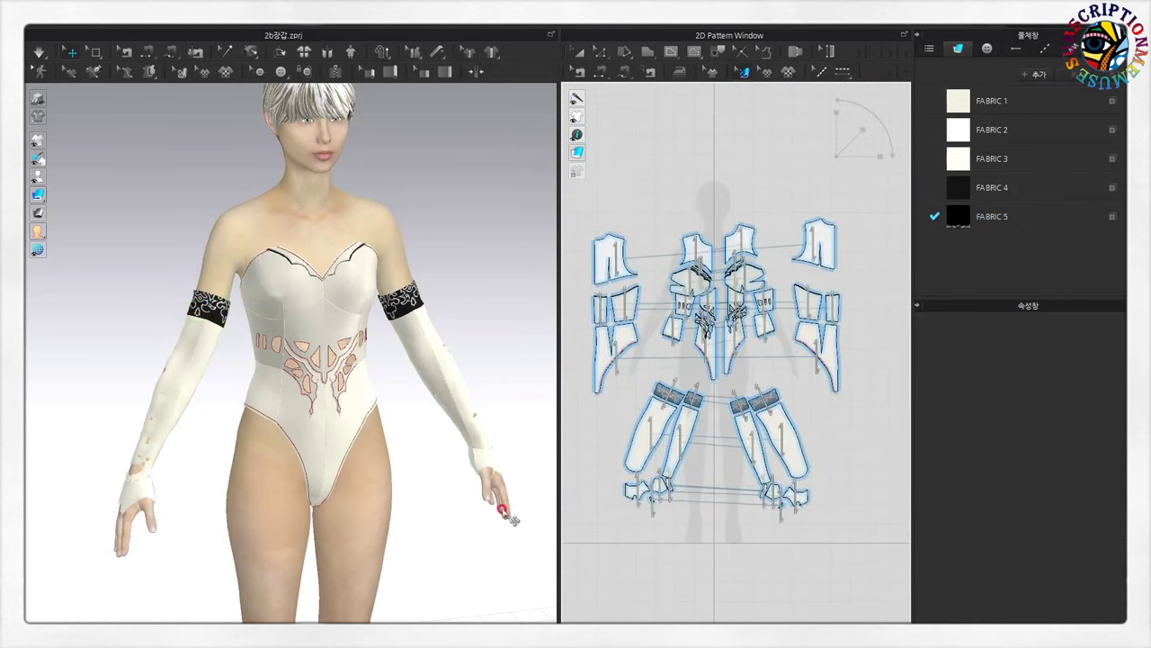
- Simulate the garment, view the avatar from the front, and show pattern points
{"action": "key", "text": "2"}
{"action": "left_click", "coordinate": [39, 51]}
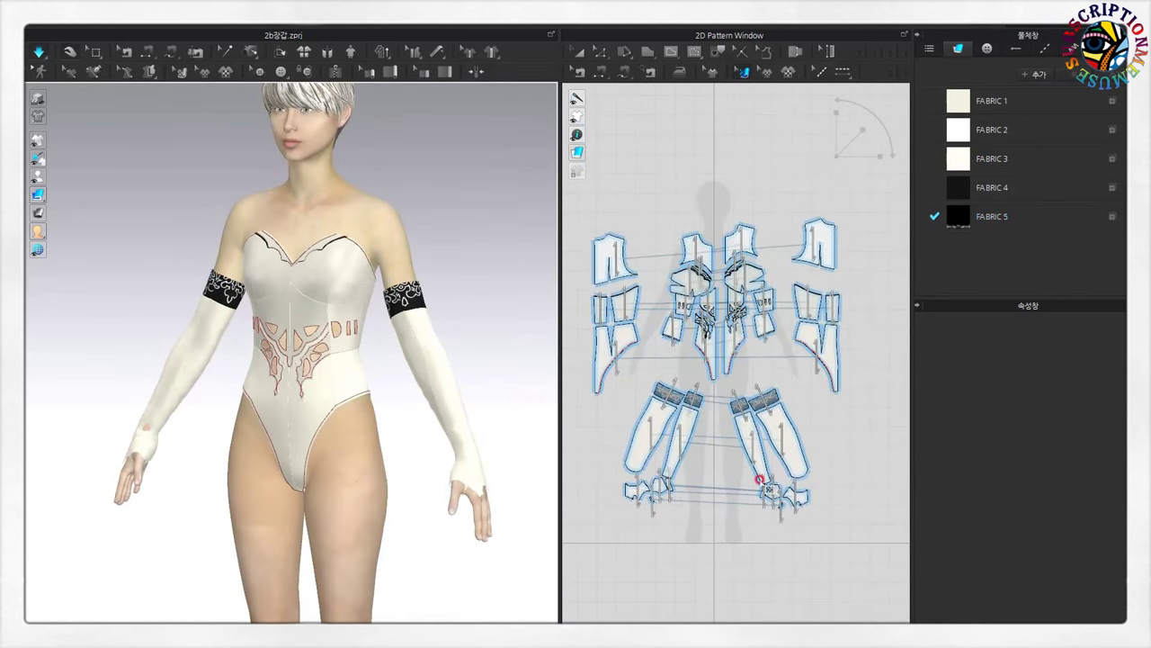
{"action": "scroll", "coordinate": [760, 479], "scroll_direction": "up", "scroll_amount": 3}
{"action": "left_click", "coordinate": [599, 54]}
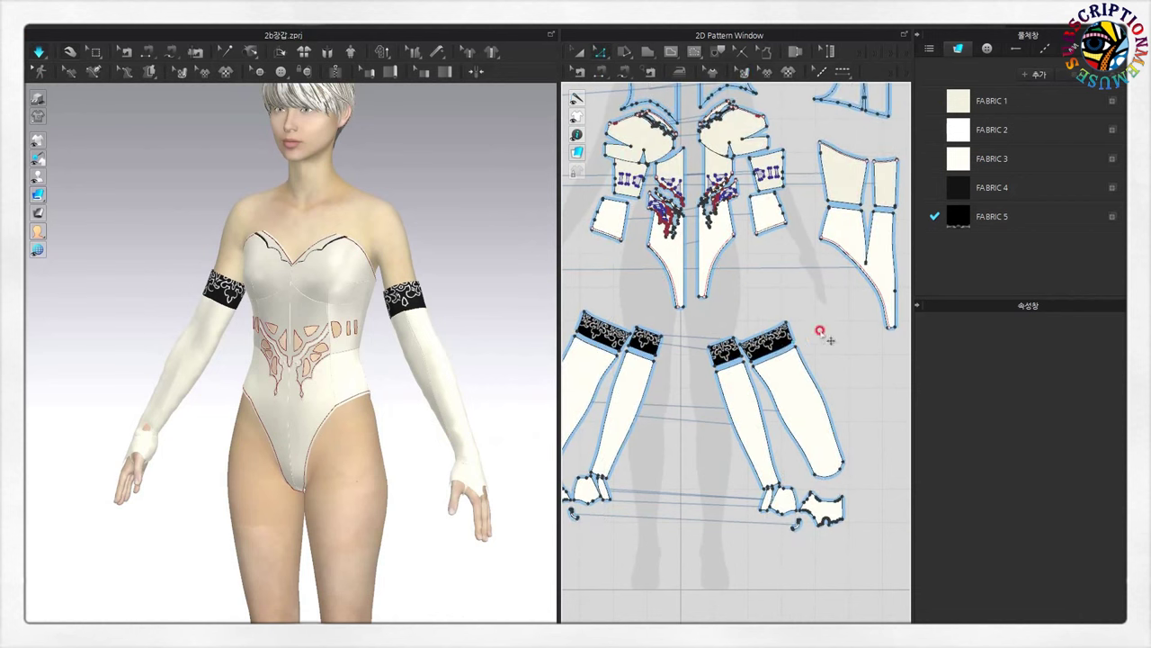
- Lower FABRIC 5's opacity and orbit the model to judge the armbands
{"action": "left_click", "coordinate": [989, 216]}
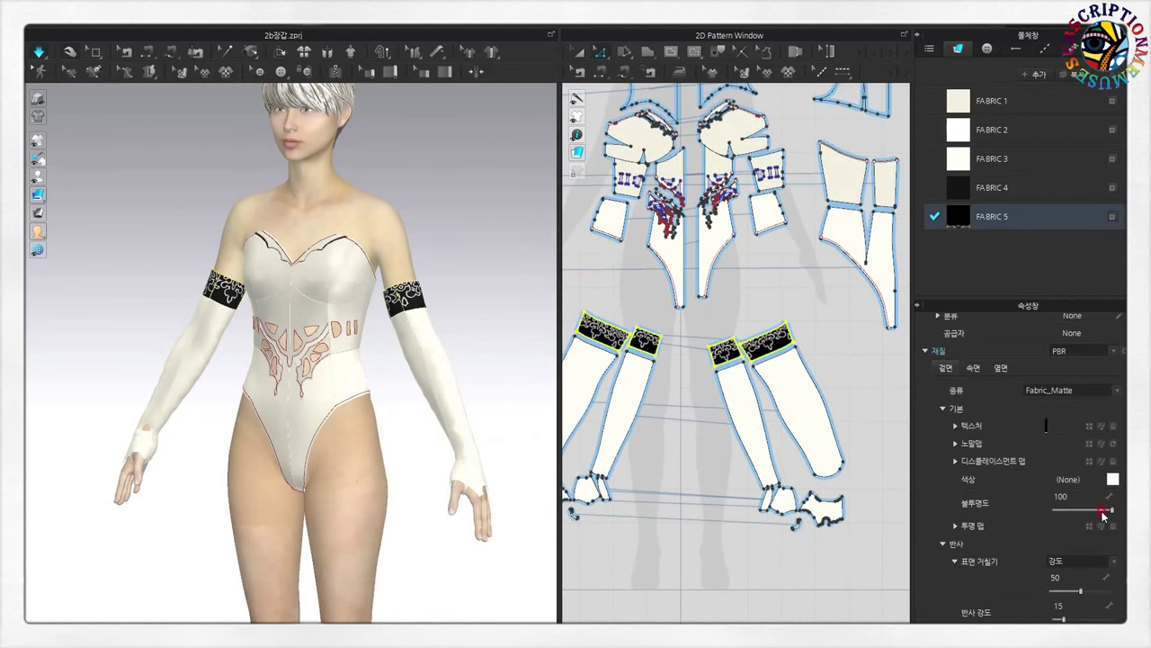
{"action": "left_click_drag", "start_coordinate": [1099, 510], "coordinate": [1087, 514]}
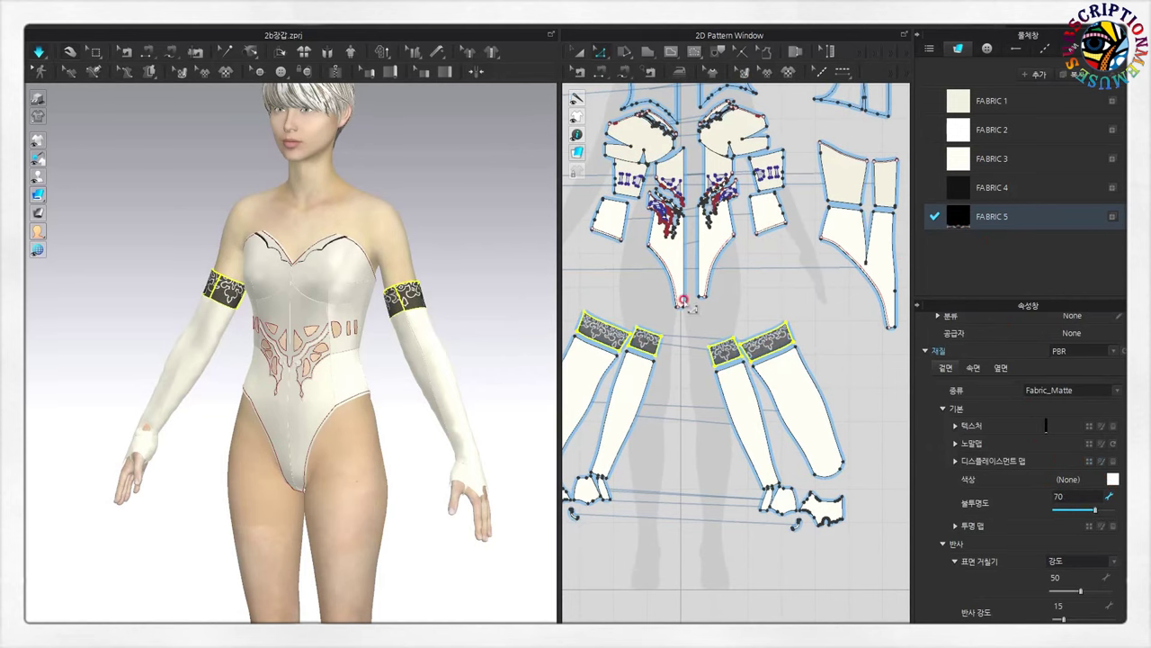
{"action": "left_click", "coordinate": [463, 306]}
{"action": "scroll", "coordinate": [450, 317], "scroll_direction": "up", "scroll_amount": 3}
{"action": "mouse_move", "coordinate": [437, 329]}
{"action": "right_mouse_down"}
{"action": "mouse_move", "coordinate": [367, 327]}
{"action": "mouse_move", "coordinate": [502, 306]}
{"action": "right_mouse_up"}
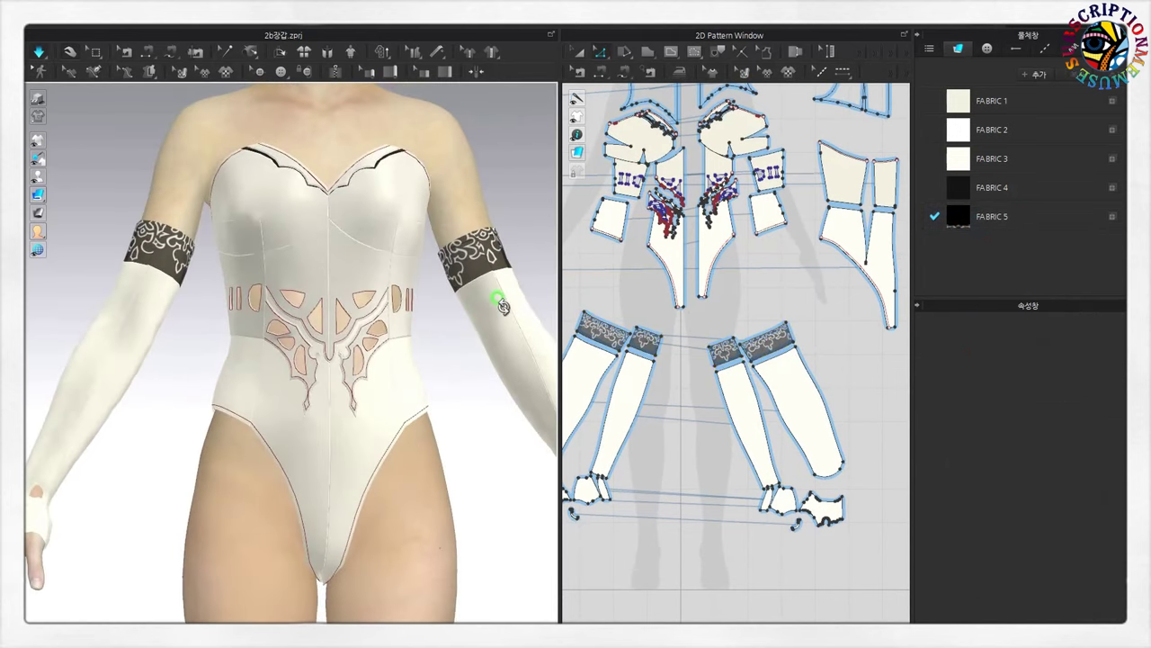
{"action": "scroll", "coordinate": [553, 424], "scroll_direction": "down", "scroll_amount": 2}
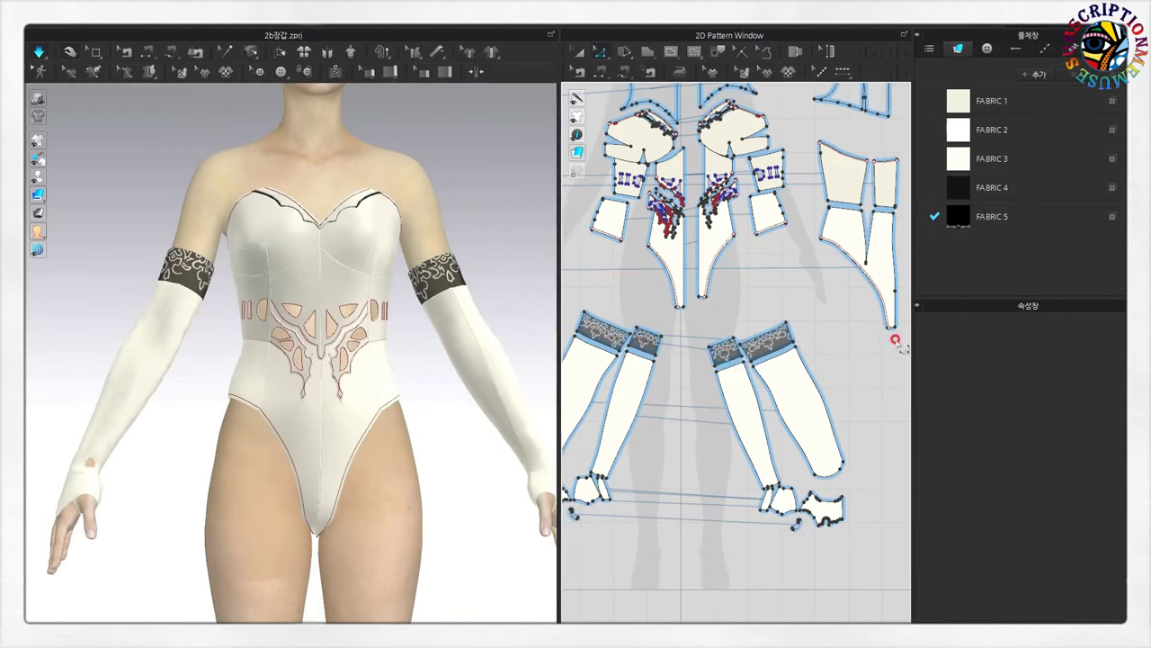
- Drop FABRIC 5's opacity to 60 and check the armbands from the side
{"action": "left_click", "coordinate": [958, 217]}
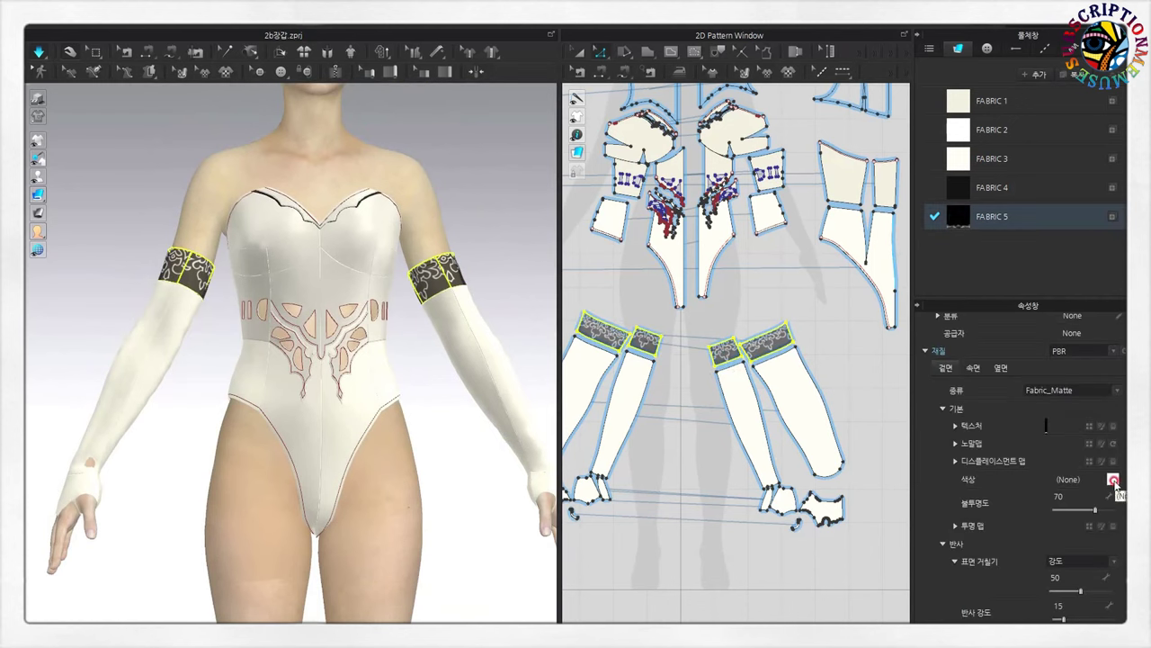
{"action": "left_click_drag", "start_coordinate": [1093, 511], "coordinate": [1088, 511]}
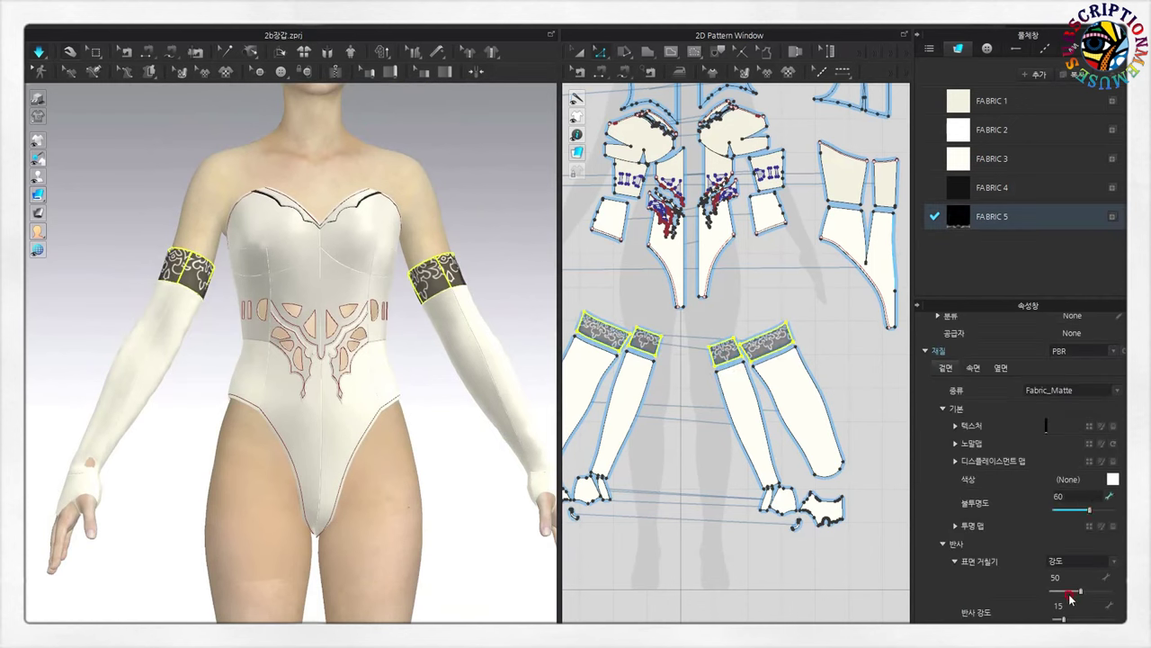
{"action": "scroll", "coordinate": [1075, 576], "scroll_direction": "up", "scroll_amount": 3}
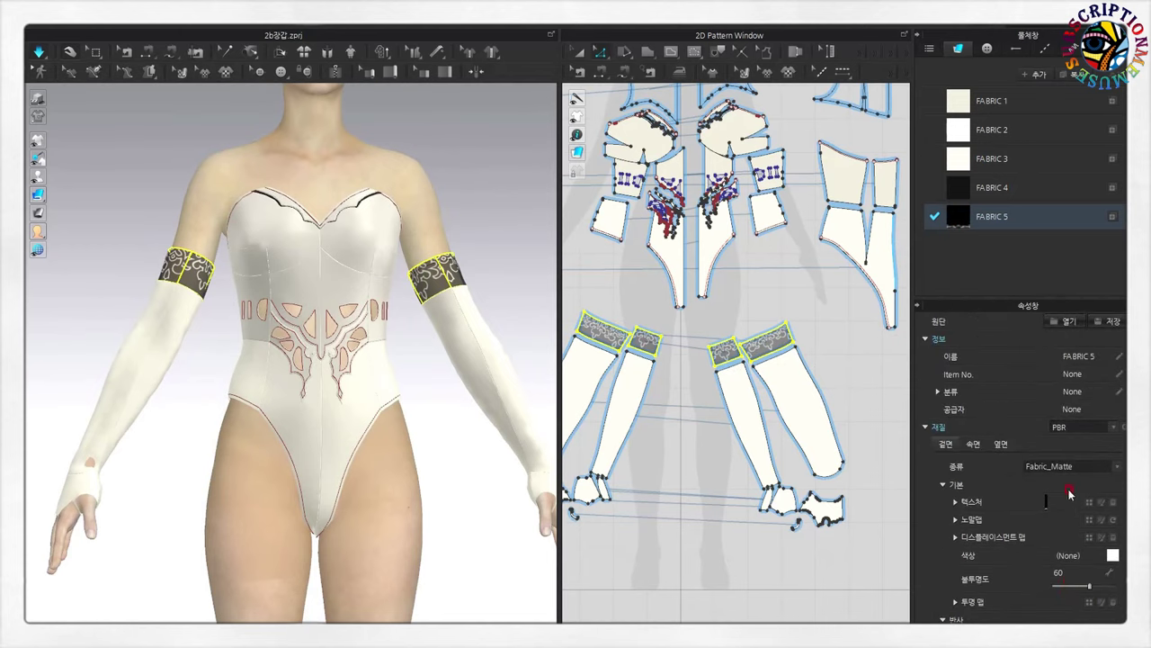
{"action": "scroll", "coordinate": [1030, 557], "scroll_direction": "down", "scroll_amount": 4}
{"action": "scroll", "coordinate": [1029, 558], "scroll_direction": "down", "scroll_amount": 4}
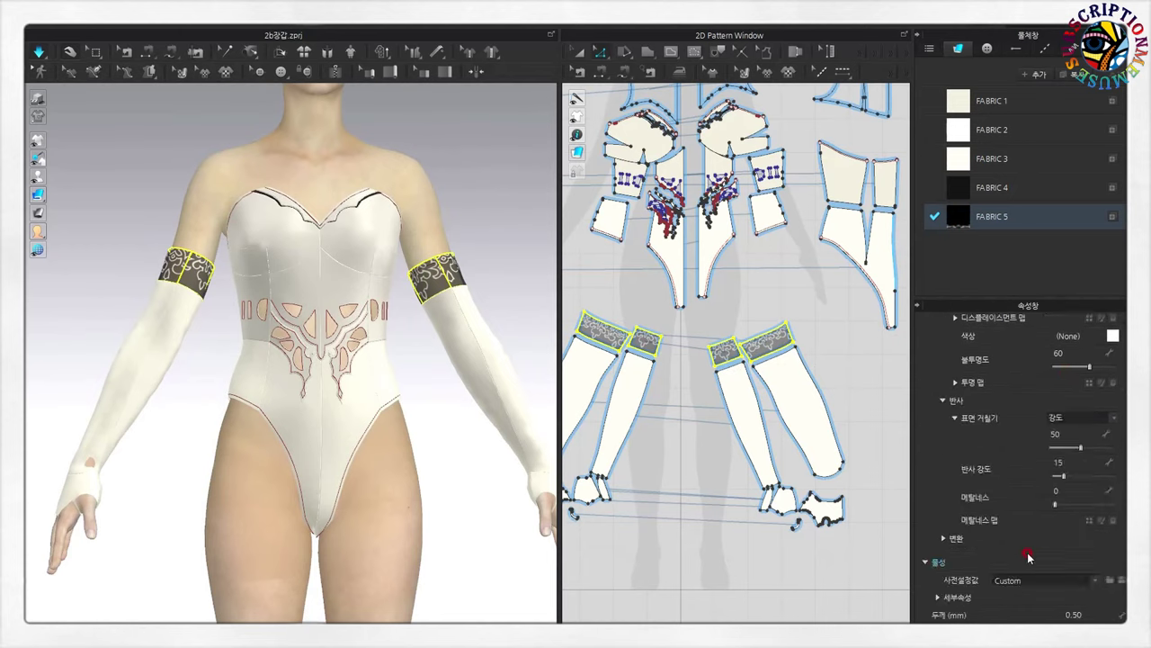
{"action": "left_click", "coordinate": [515, 321]}
{"action": "right_click_drag", "start_coordinate": [513, 316], "coordinate": [423, 318]}
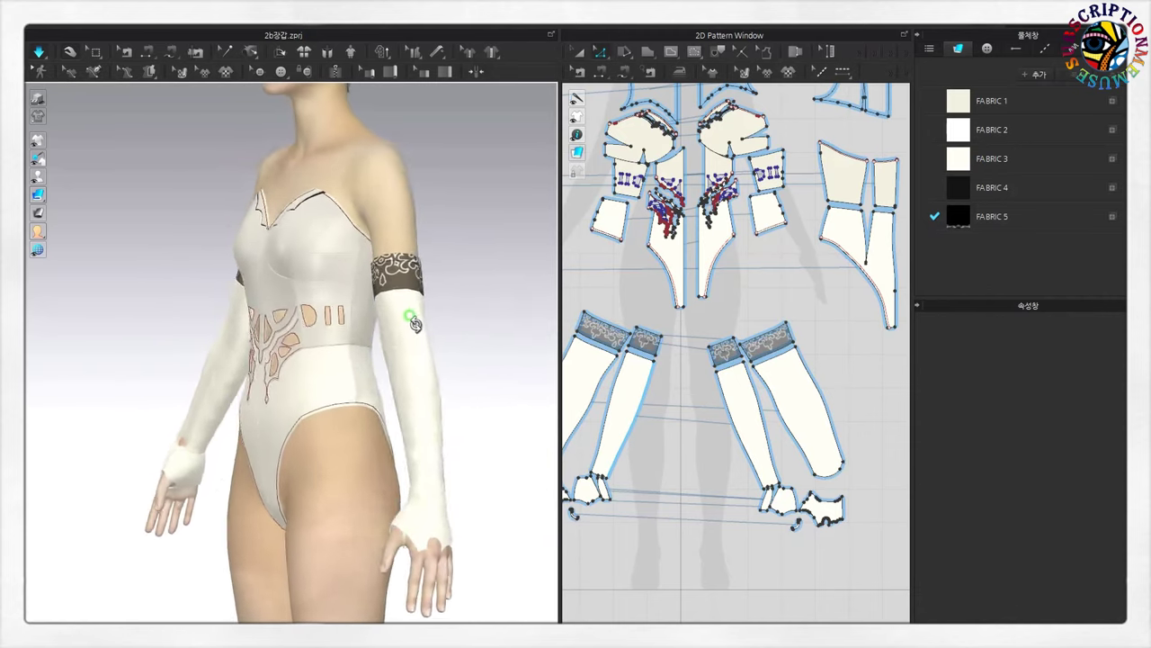
{"action": "scroll", "coordinate": [627, 403], "scroll_direction": "up", "scroll_amount": 3}
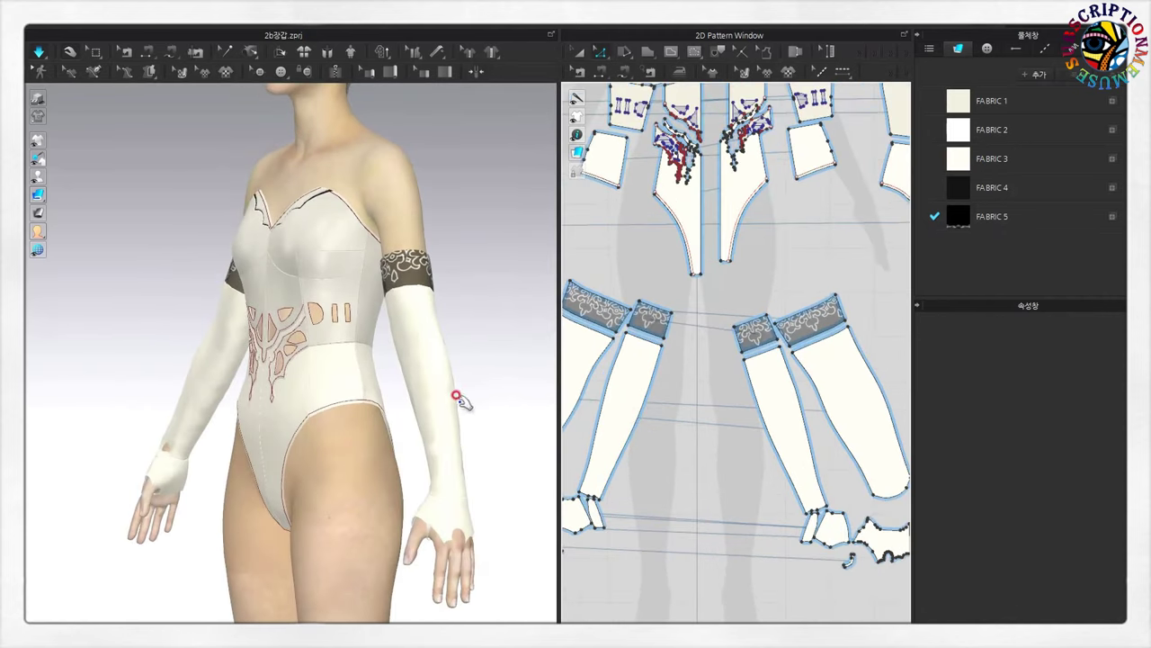
{"action": "scroll", "coordinate": [457, 393], "scroll_direction": "down", "scroll_amount": 3}
{"action": "scroll", "coordinate": [597, 432], "scroll_direction": "up", "scroll_amount": 3}
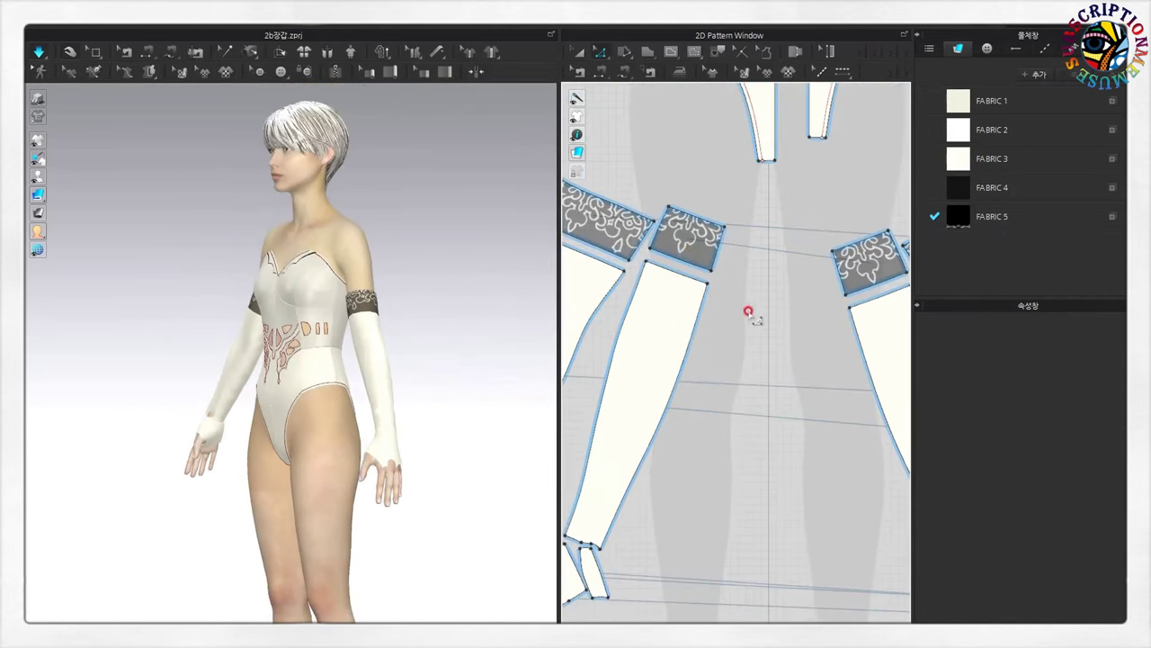
{"action": "scroll", "coordinate": [738, 306], "scroll_direction": "down", "scroll_amount": 3}
- Set FABRIC 5 to opacity 50 with a pale off-white EAE4E4 colour
{"action": "left_click", "coordinate": [960, 218]}
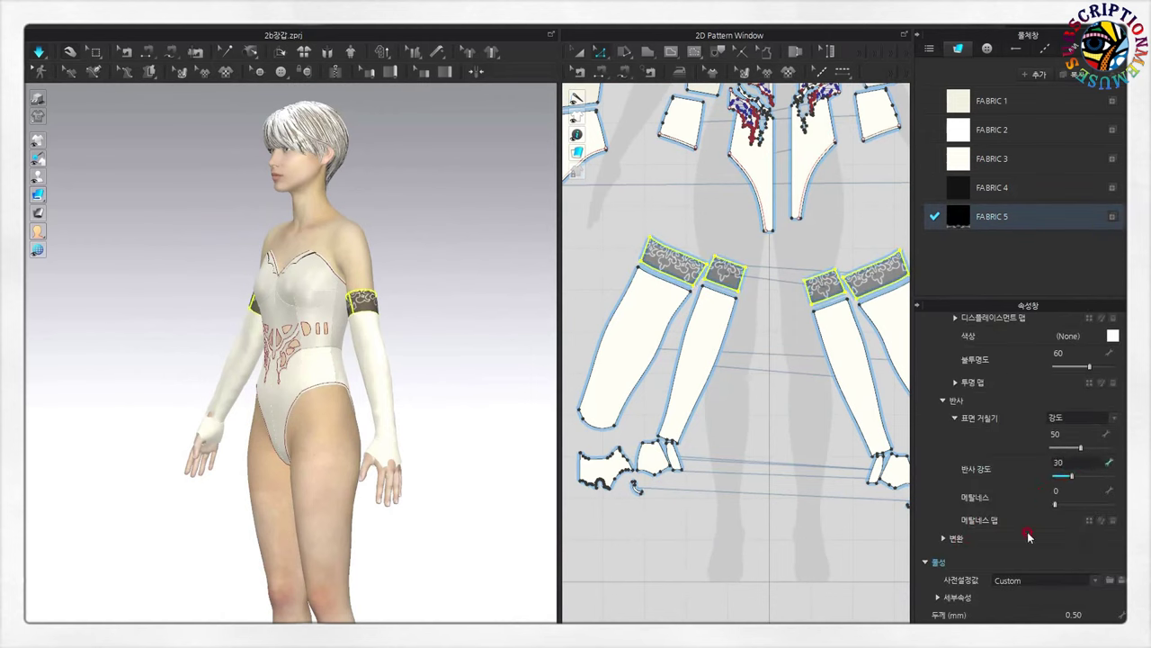
{"action": "left_click_drag", "start_coordinate": [1072, 367], "coordinate": [1083, 365]}
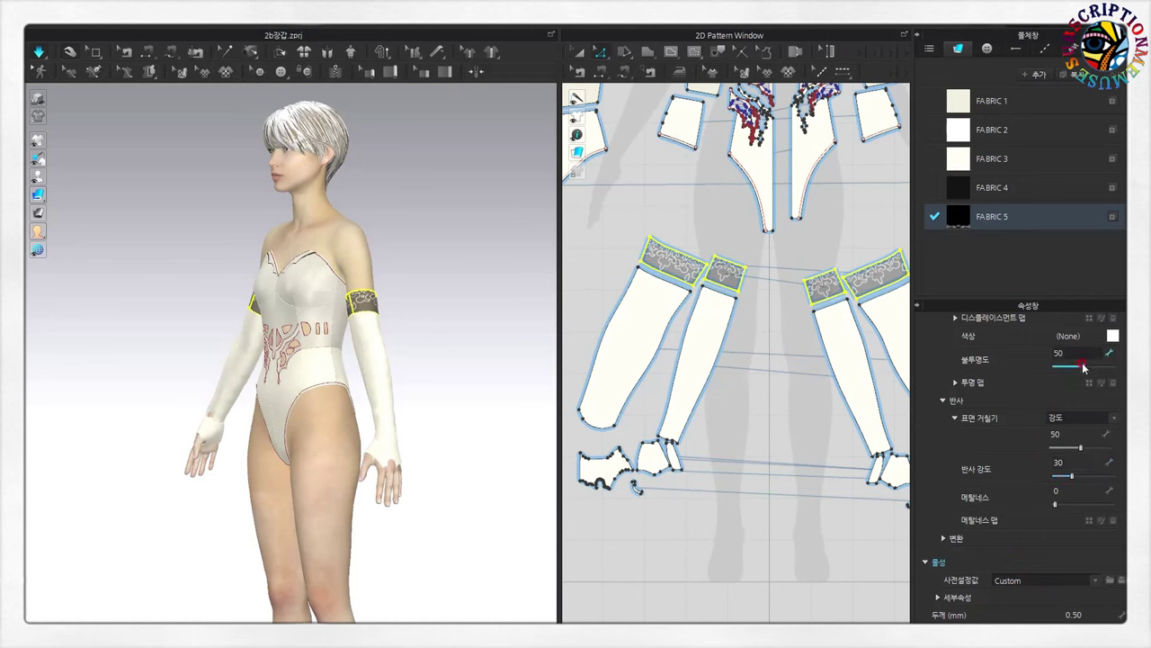
{"action": "left_click", "coordinate": [1114, 337]}
{"action": "left_click", "coordinate": [325, 141]}
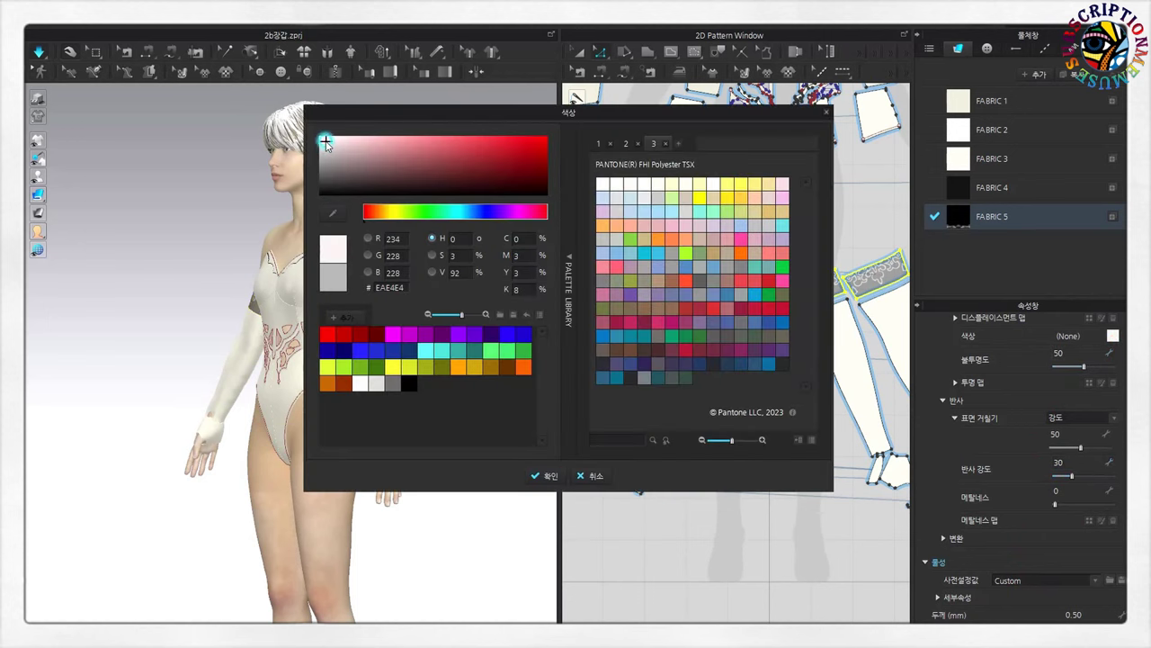
{"action": "left_click", "coordinate": [532, 477]}
{"action": "scroll", "coordinate": [449, 342], "scroll_direction": "up", "scroll_amount": 5}
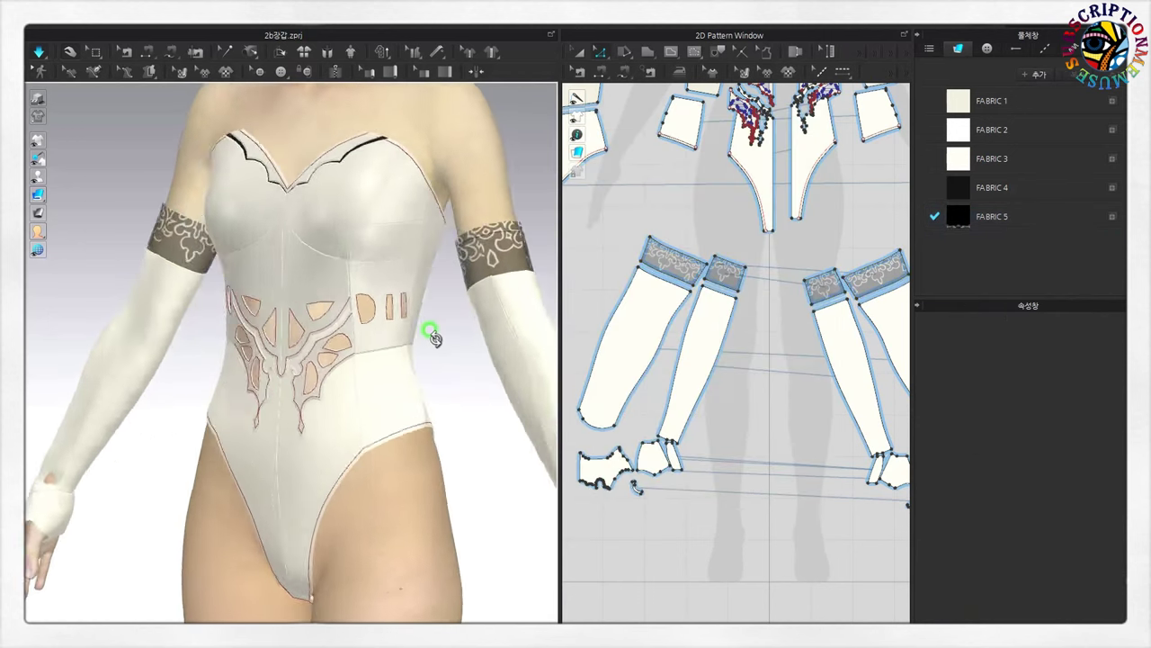
{"action": "right_click_drag", "start_coordinate": [483, 336], "coordinate": [398, 323]}
- Zoom in on the glove pattern and inspect its wrist-edge segments
{"action": "scroll", "coordinate": [477, 356], "scroll_direction": "down", "scroll_amount": 4}
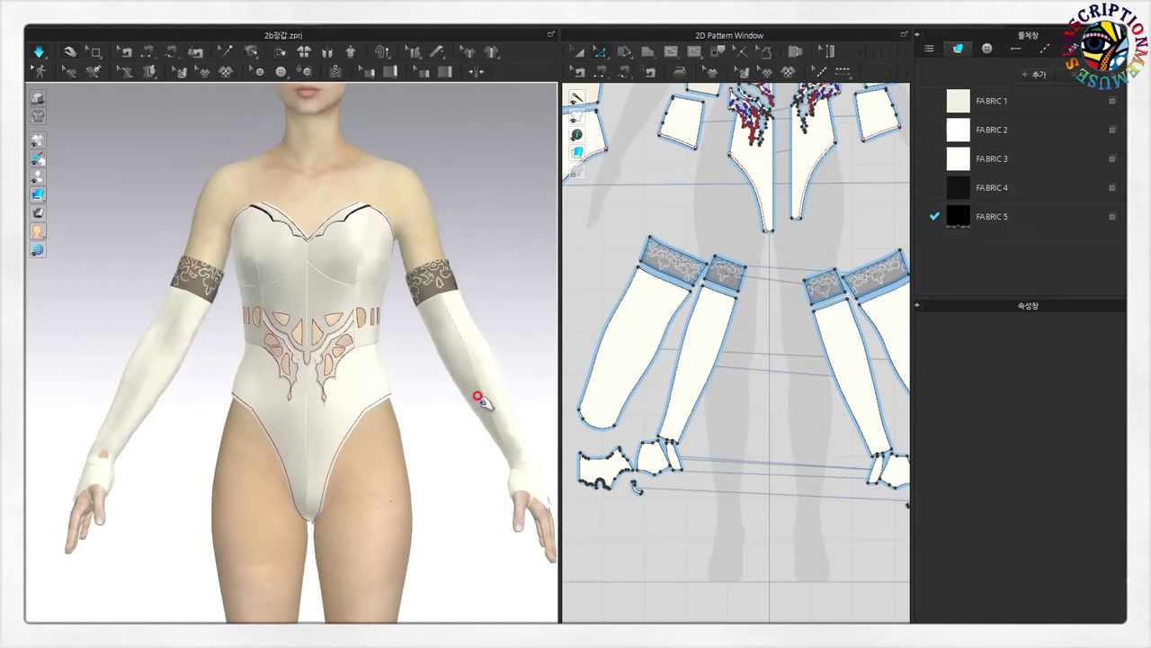
{"action": "scroll", "coordinate": [452, 413], "scroll_direction": "down", "scroll_amount": 1}
{"action": "scroll", "coordinate": [407, 524], "scroll_direction": "down", "scroll_amount": 1}
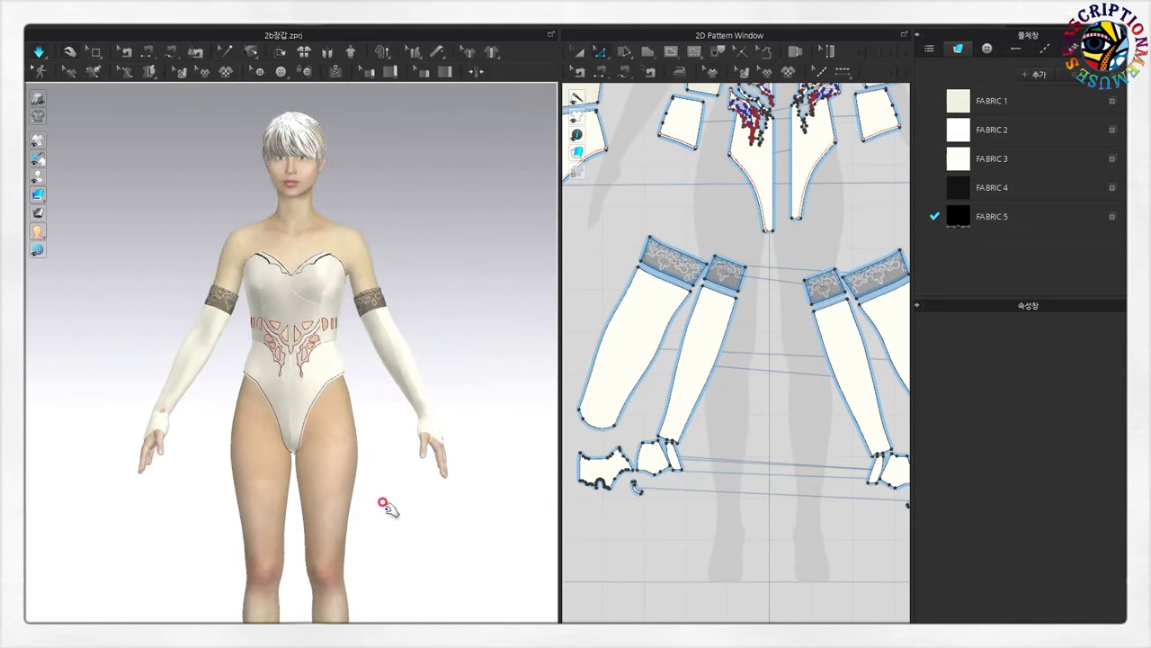
{"action": "scroll", "coordinate": [387, 544], "scroll_direction": "down", "scroll_amount": 1}
{"action": "scroll", "coordinate": [394, 513], "scroll_direction": "down", "scroll_amount": 1}
{"action": "scroll", "coordinate": [626, 513], "scroll_direction": "up", "scroll_amount": 1}
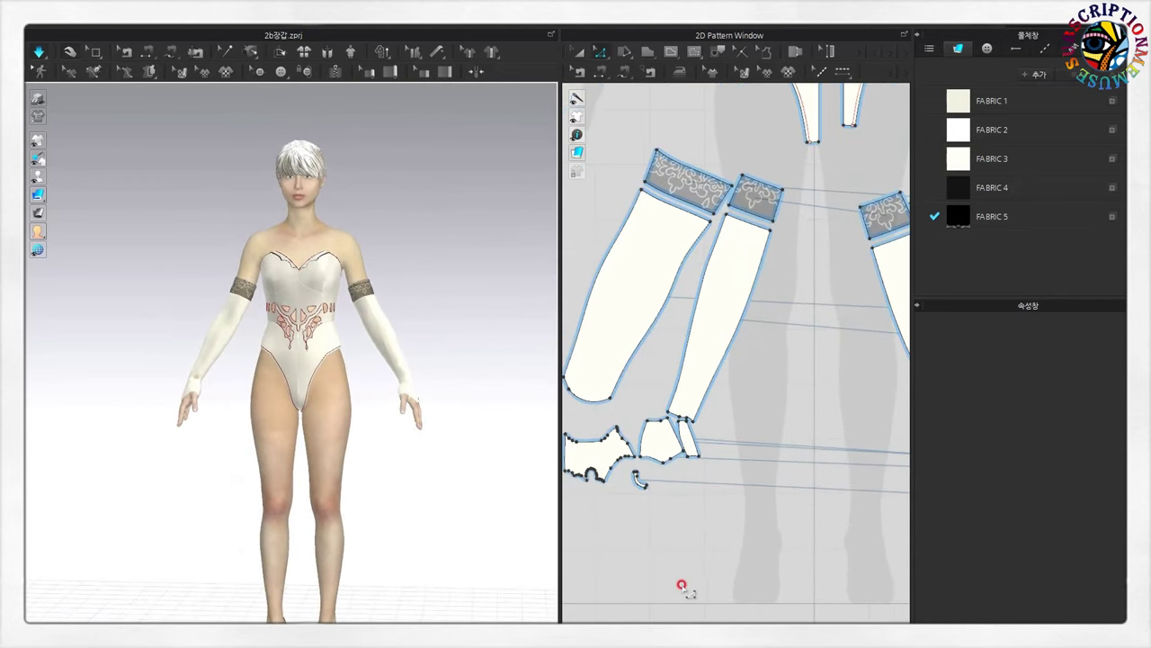
{"action": "scroll", "coordinate": [683, 585], "scroll_direction": "up", "scroll_amount": 1}
{"action": "scroll", "coordinate": [742, 481], "scroll_direction": "up", "scroll_amount": 1}
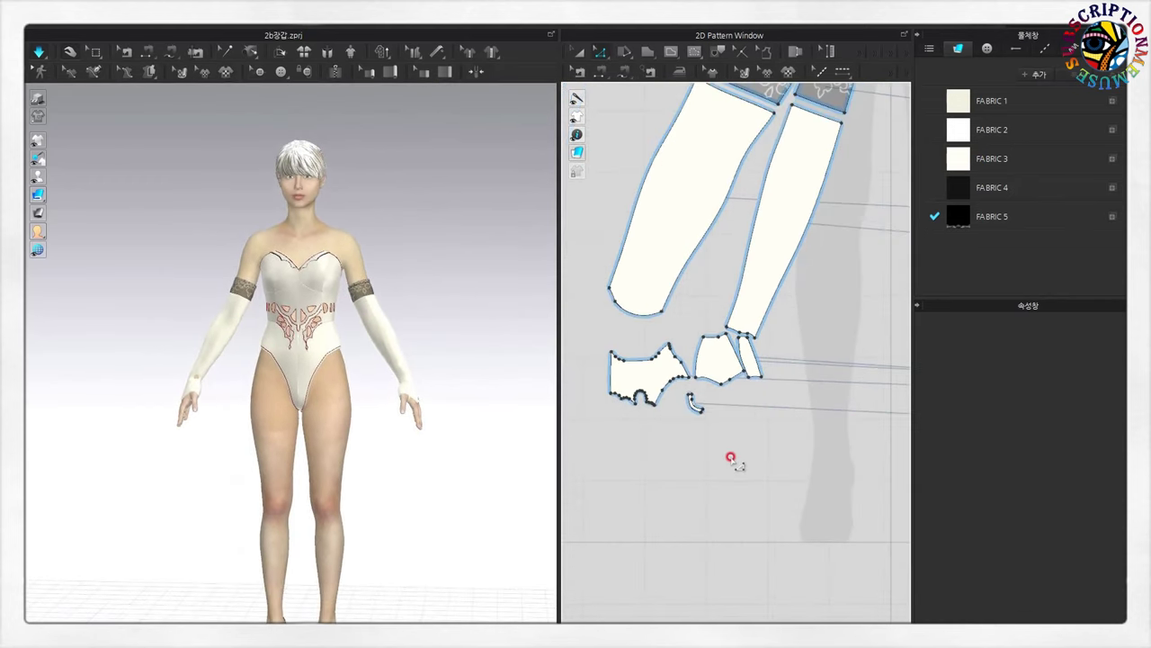
{"action": "scroll", "coordinate": [652, 405], "scroll_direction": "up", "scroll_amount": 1}
{"action": "scroll", "coordinate": [629, 422], "scroll_direction": "up", "scroll_amount": 1}
{"action": "scroll", "coordinate": [670, 445], "scroll_direction": "up", "scroll_amount": 1}
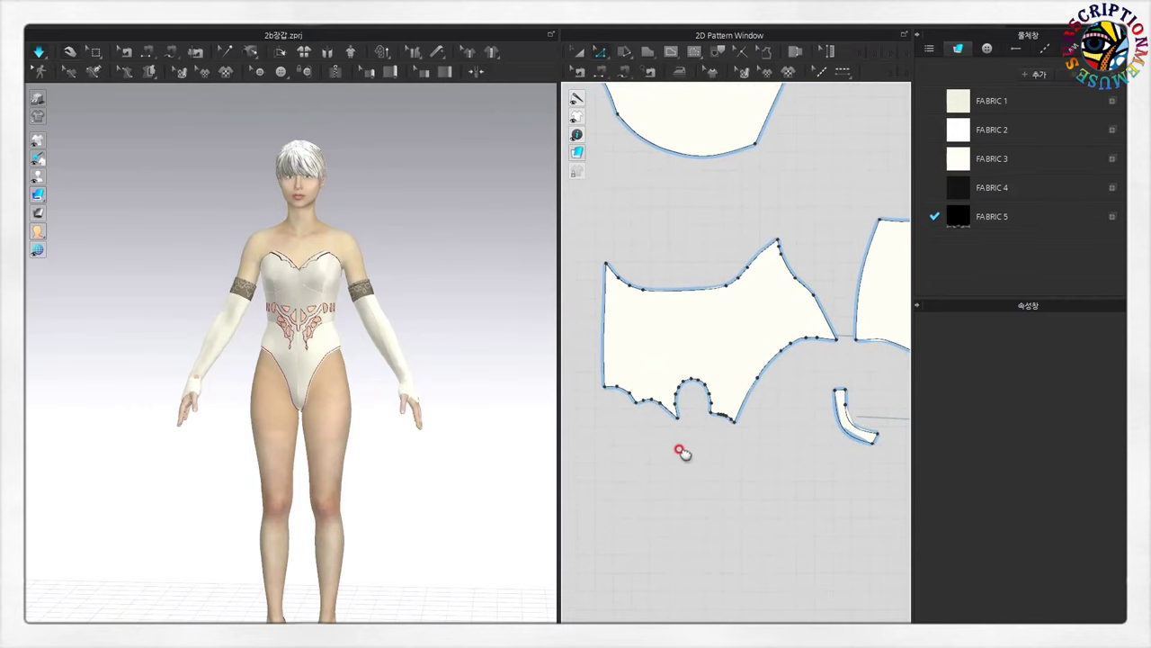
{"action": "left_click", "coordinate": [188, 364]}
{"action": "left_click", "coordinate": [239, 404]}
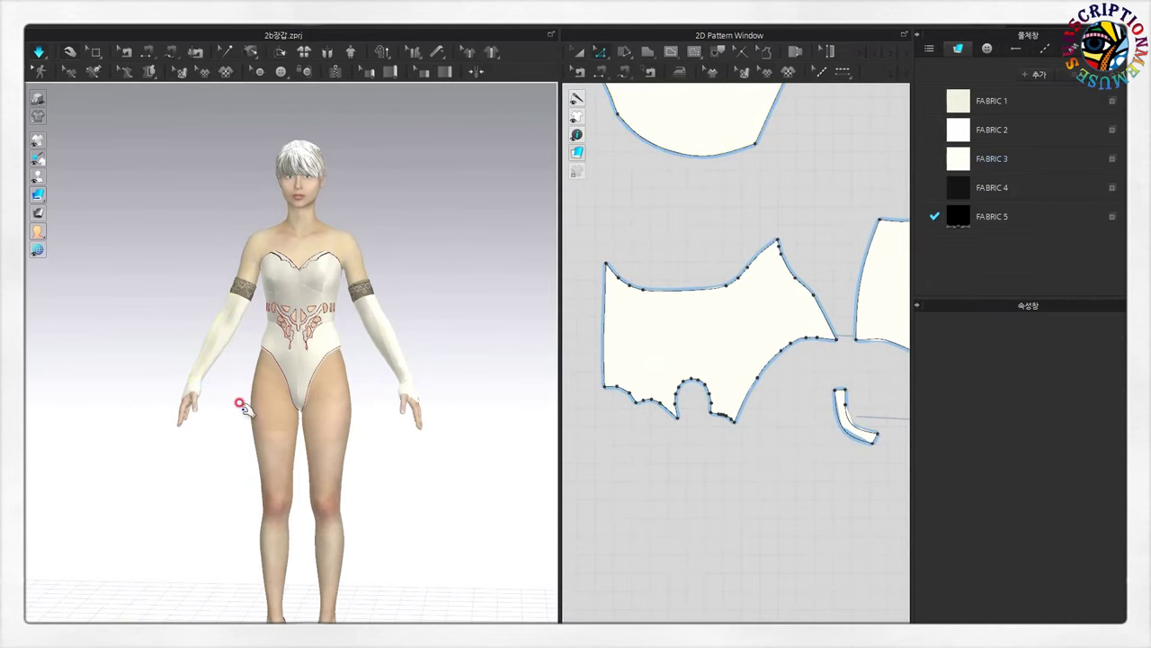
{"action": "left_click", "coordinate": [826, 340]}
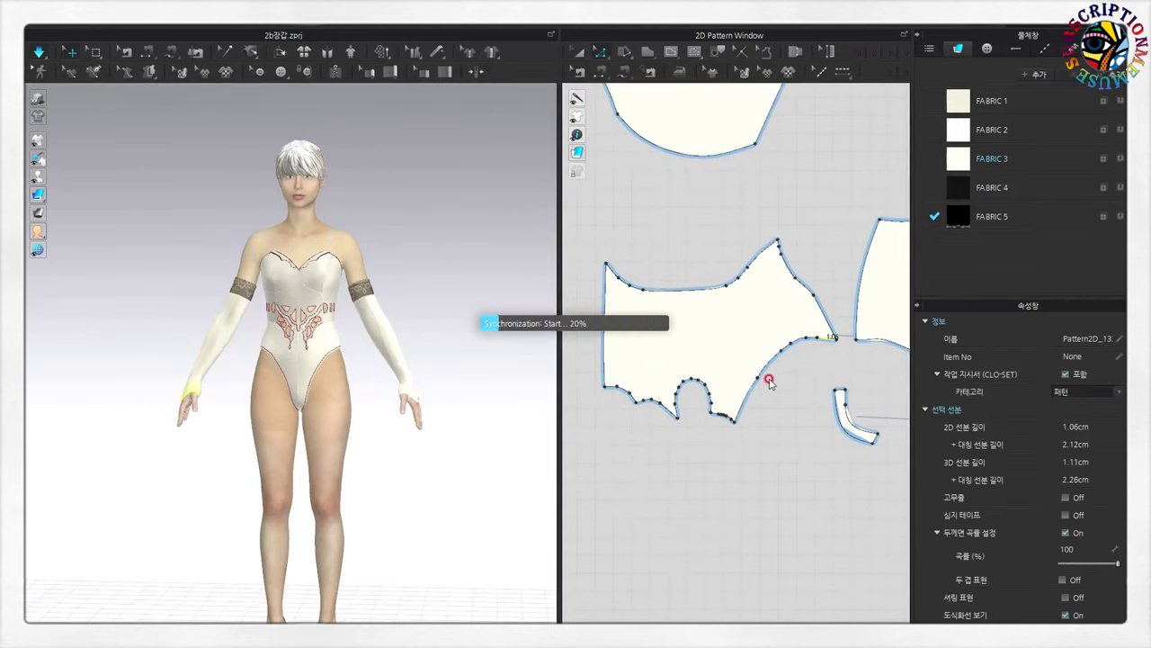
{"action": "scroll", "coordinate": [769, 382], "scroll_direction": "up", "scroll_amount": 2}
{"action": "left_click", "coordinate": [725, 378]}
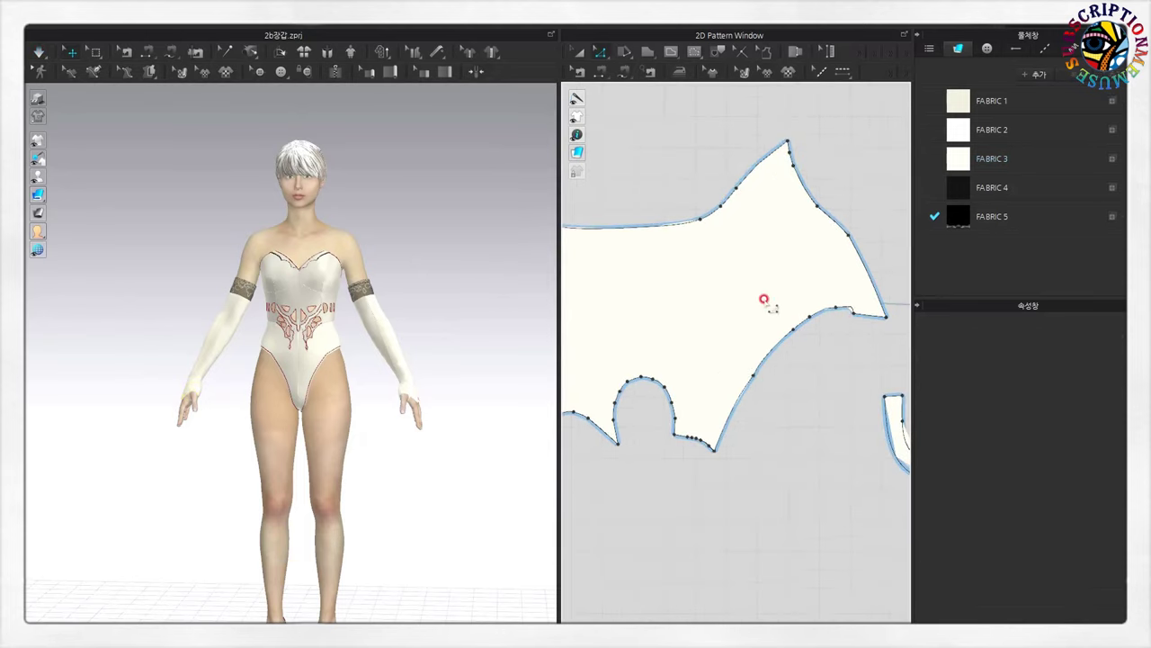
- Check the short 1.06 cm and 0.73 cm segments at the wrist kink
{"action": "left_click", "coordinate": [855, 315]}
{"action": "scroll", "coordinate": [844, 333], "scroll_direction": "up", "scroll_amount": 2}
{"action": "scroll", "coordinate": [859, 302], "scroll_direction": "down", "scroll_amount": 2}
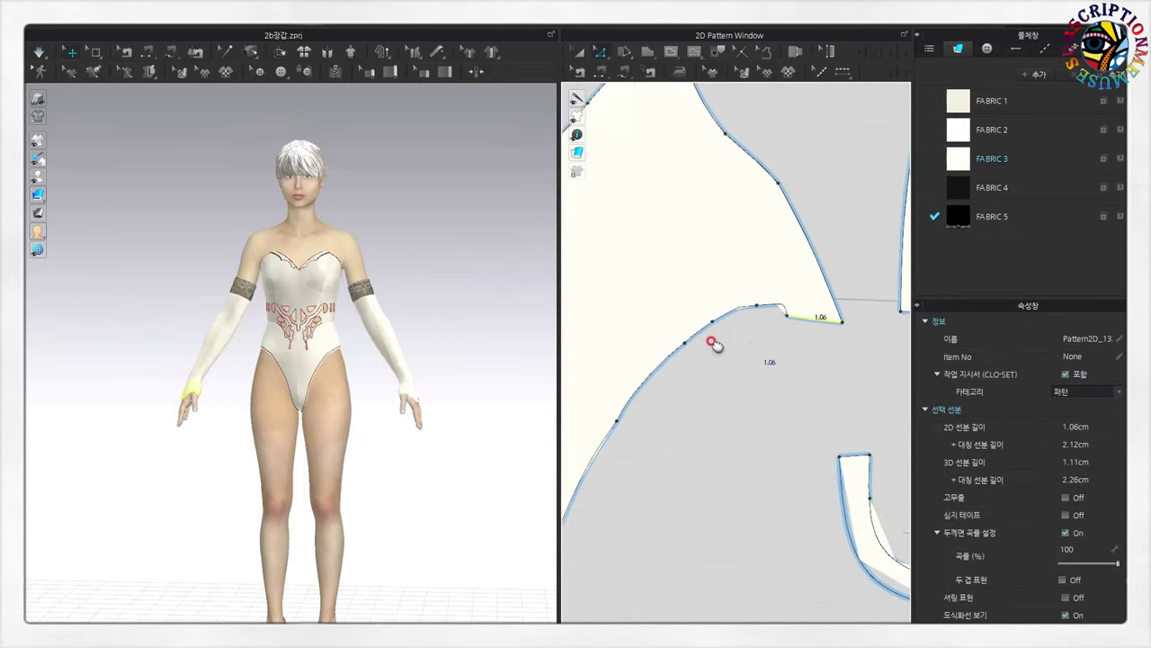
{"action": "scroll", "coordinate": [714, 328], "scroll_direction": "up", "scroll_amount": 2}
{"action": "left_click", "coordinate": [667, 293]}
{"action": "left_click", "coordinate": [698, 291]}
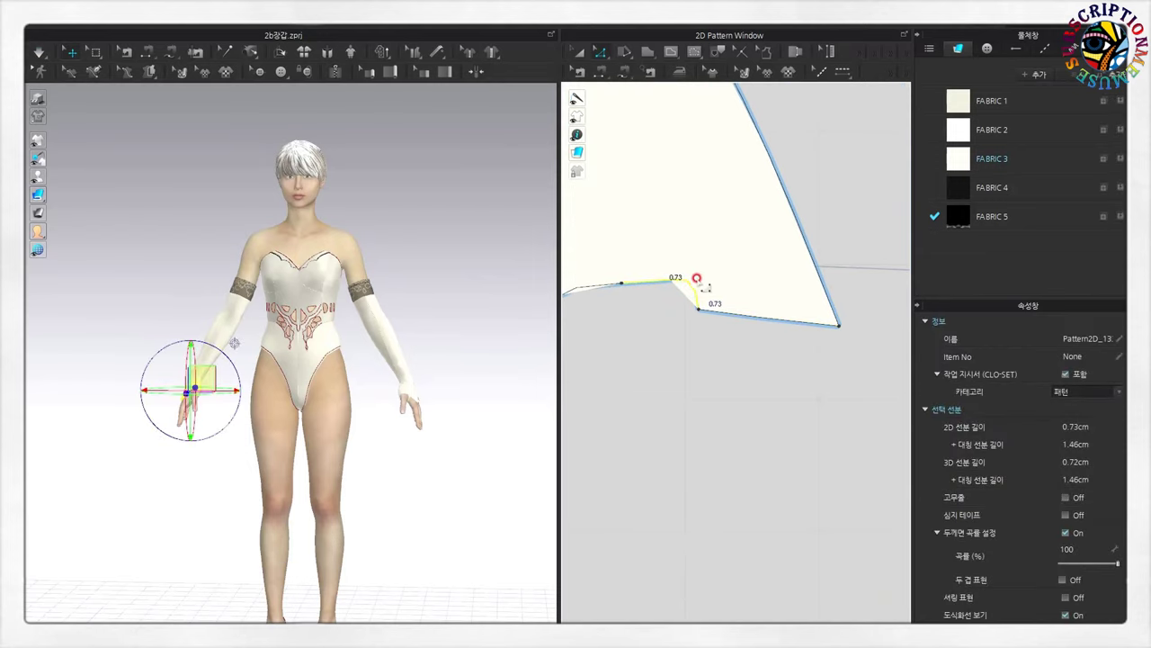
{"action": "left_click", "coordinate": [710, 288]}
{"action": "scroll", "coordinate": [678, 296], "scroll_direction": "up", "scroll_amount": 1}
- Drag the kink vertex to smooth the glove's wrist edge, then deselect
{"action": "left_click", "coordinate": [651, 275]}
{"action": "left_click", "coordinate": [689, 275]}
{"action": "left_click", "coordinate": [690, 274]}
{"action": "left_click", "coordinate": [676, 286]}
{"action": "left_click", "coordinate": [673, 284]}
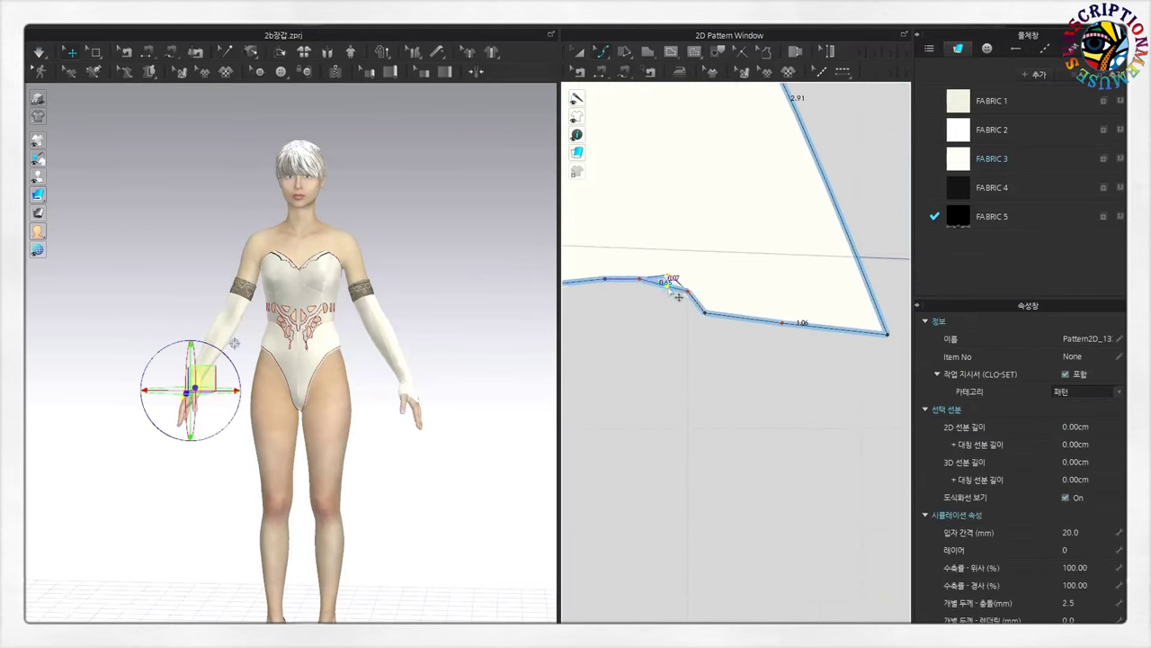
{"action": "left_click_drag", "start_coordinate": [666, 286], "coordinate": [683, 303]}
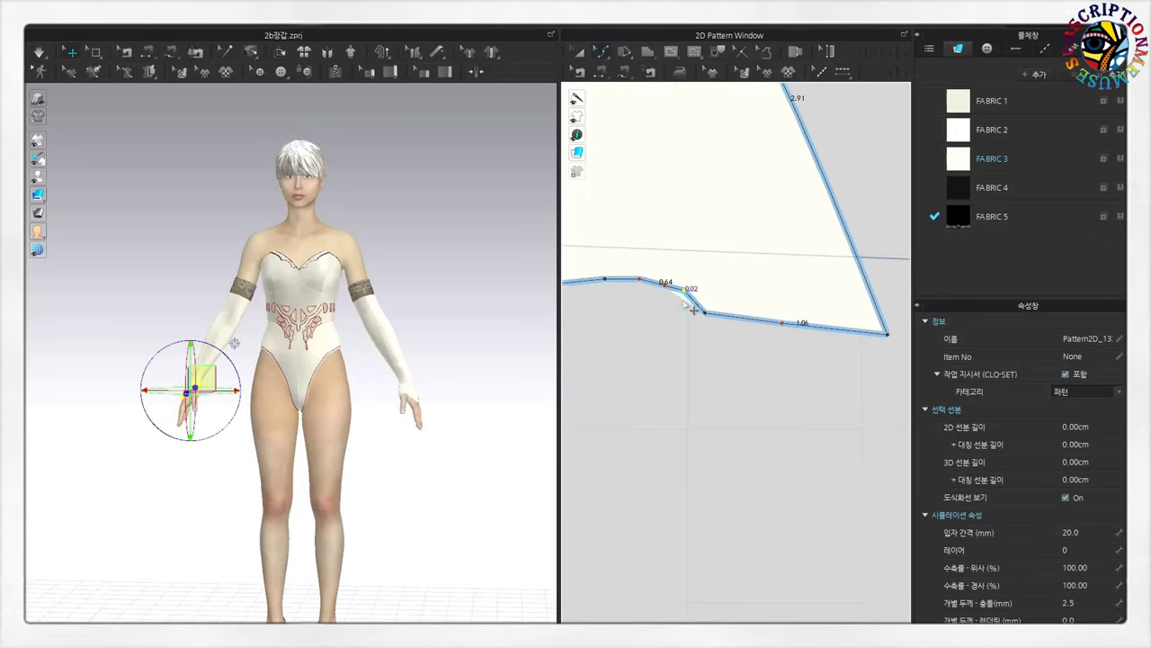
{"action": "left_click", "coordinate": [686, 305]}
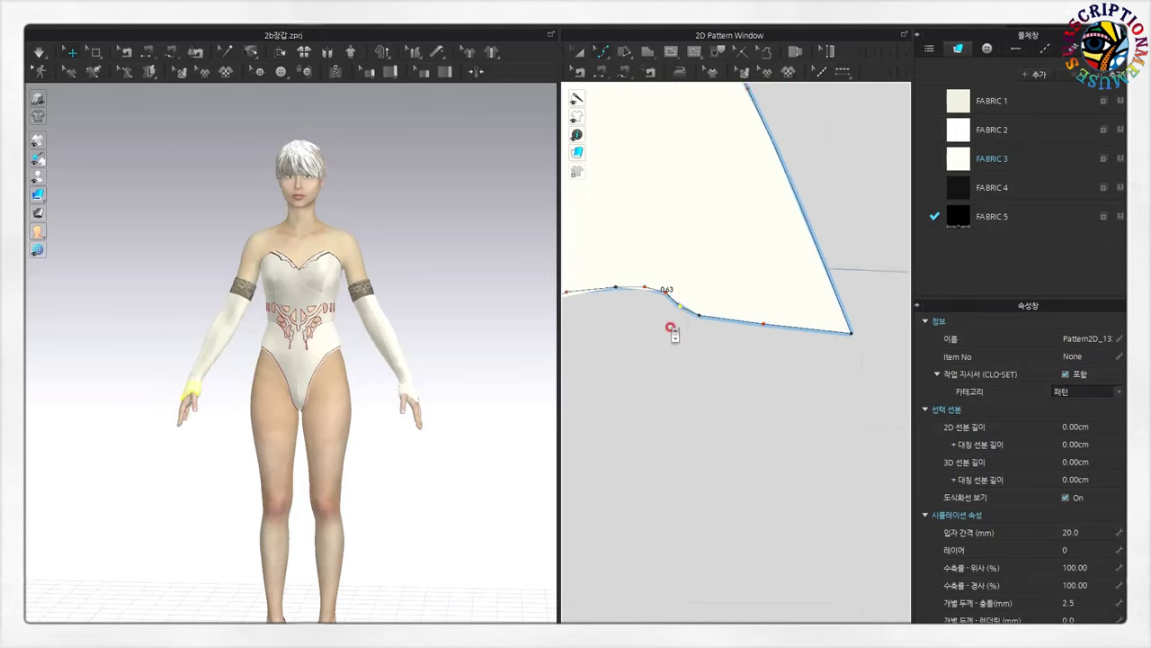
{"action": "left_click", "coordinate": [689, 302]}
{"action": "left_click", "coordinate": [671, 382]}
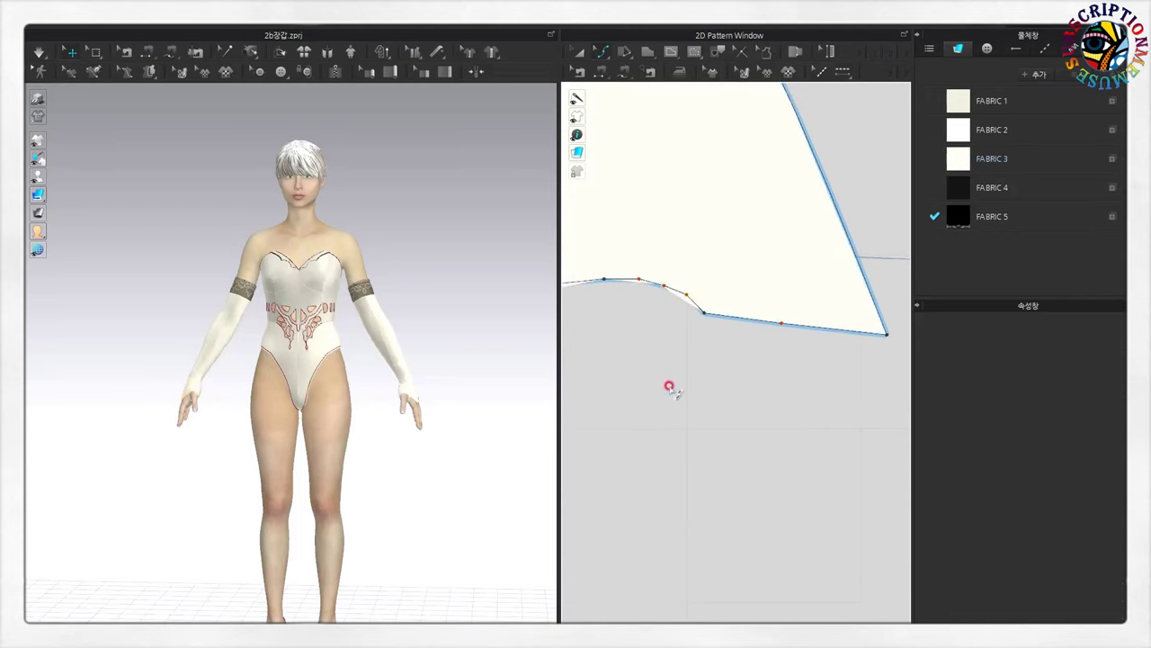
{"action": "scroll", "coordinate": [642, 398], "scroll_direction": "down", "scroll_amount": 3}
{"action": "scroll", "coordinate": [419, 353], "scroll_direction": "up", "scroll_amount": 2}
{"action": "scroll", "coordinate": [419, 353], "scroll_direction": "up", "scroll_amount": 2}
{"action": "left_click", "coordinate": [39, 52]}
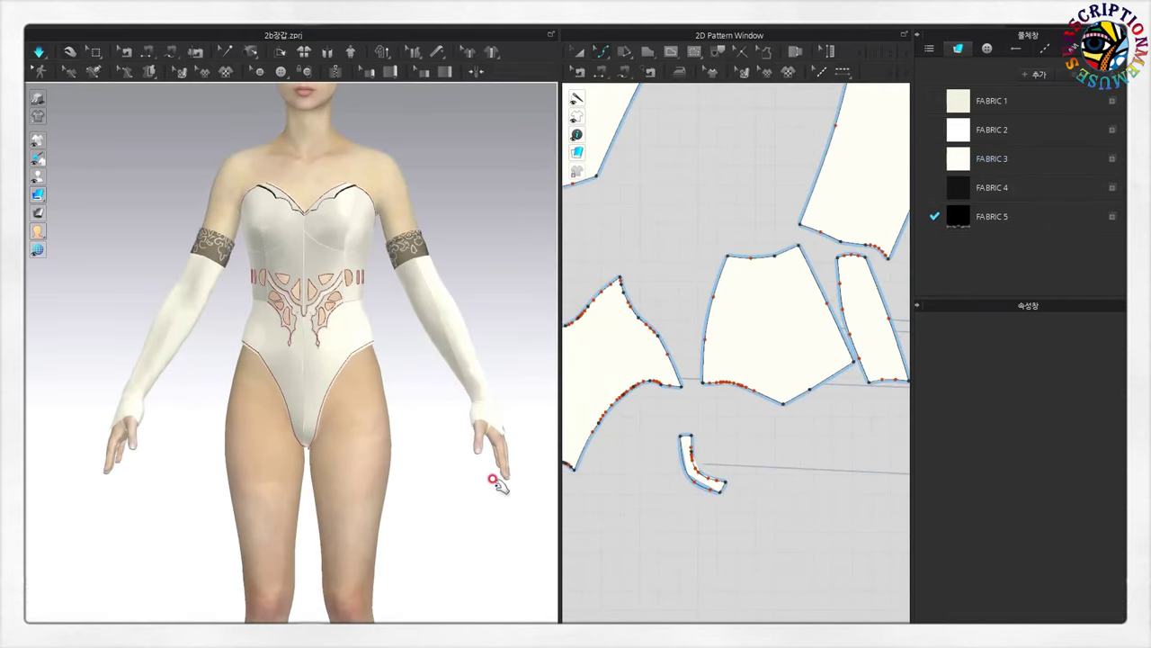
- Orbit around the gloves and switch the avatar to plain untextured white
{"action": "right_click_drag", "start_coordinate": [501, 475], "coordinate": [393, 458]}
{"action": "scroll", "coordinate": [796, 550], "scroll_direction": "down", "scroll_amount": 3}
{"action": "scroll", "coordinate": [796, 551], "scroll_direction": "down", "scroll_amount": 3}
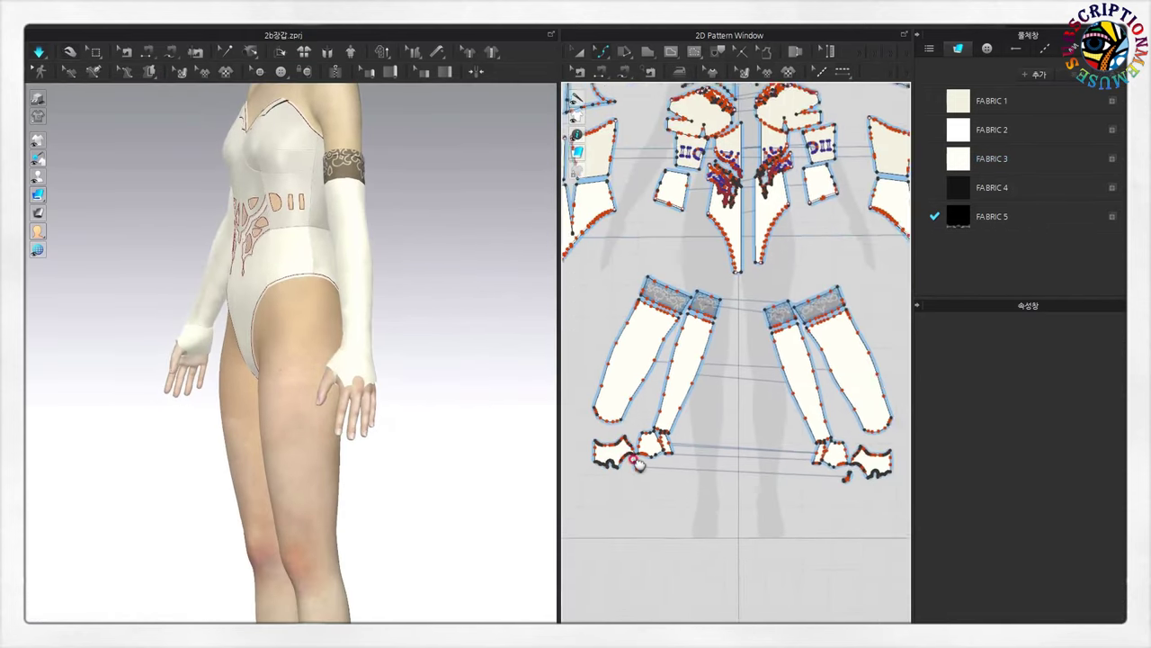
{"action": "scroll", "coordinate": [711, 483], "scroll_direction": "up", "scroll_amount": 3}
{"action": "scroll", "coordinate": [712, 483], "scroll_direction": "up", "scroll_amount": 2}
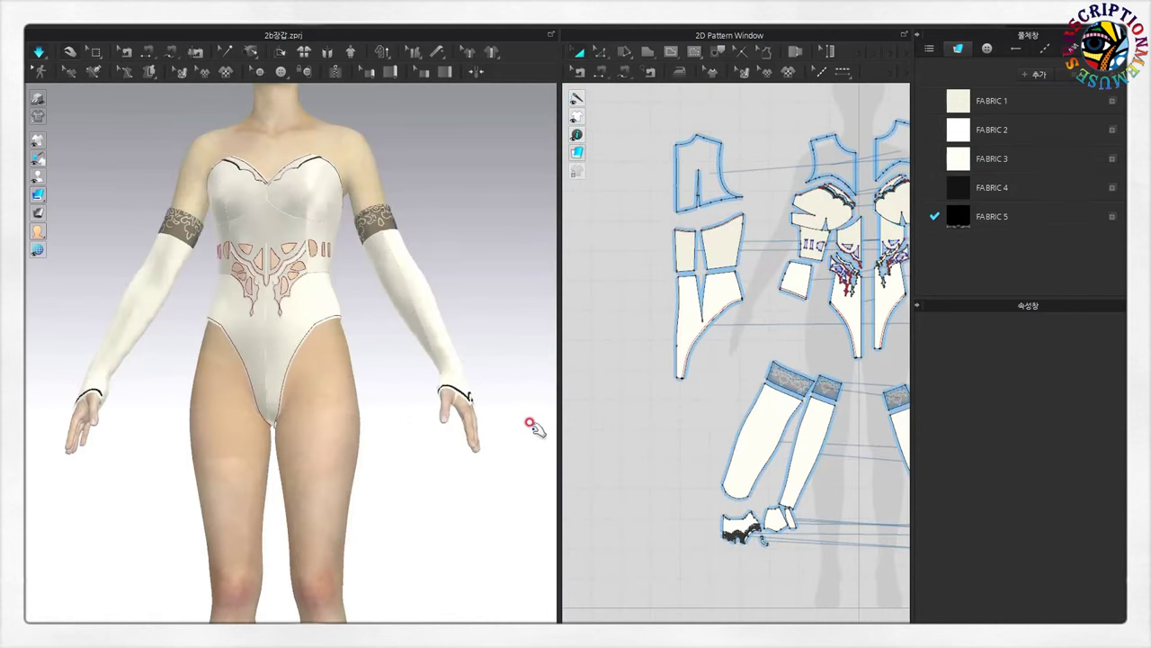
{"action": "scroll", "coordinate": [534, 426], "scroll_direction": "up", "scroll_amount": 2}
{"action": "right_click_drag", "start_coordinate": [506, 420], "coordinate": [398, 480]}
{"action": "scroll", "coordinate": [477, 436], "scroll_direction": "up", "scroll_amount": 2}
{"action": "mouse_move", "coordinate": [473, 433]}
{"action": "right_mouse_down"}
{"action": "mouse_move", "coordinate": [450, 411]}
{"action": "mouse_move", "coordinate": [437, 455]}
{"action": "mouse_move", "coordinate": [186, 292]}
{"action": "right_mouse_up"}
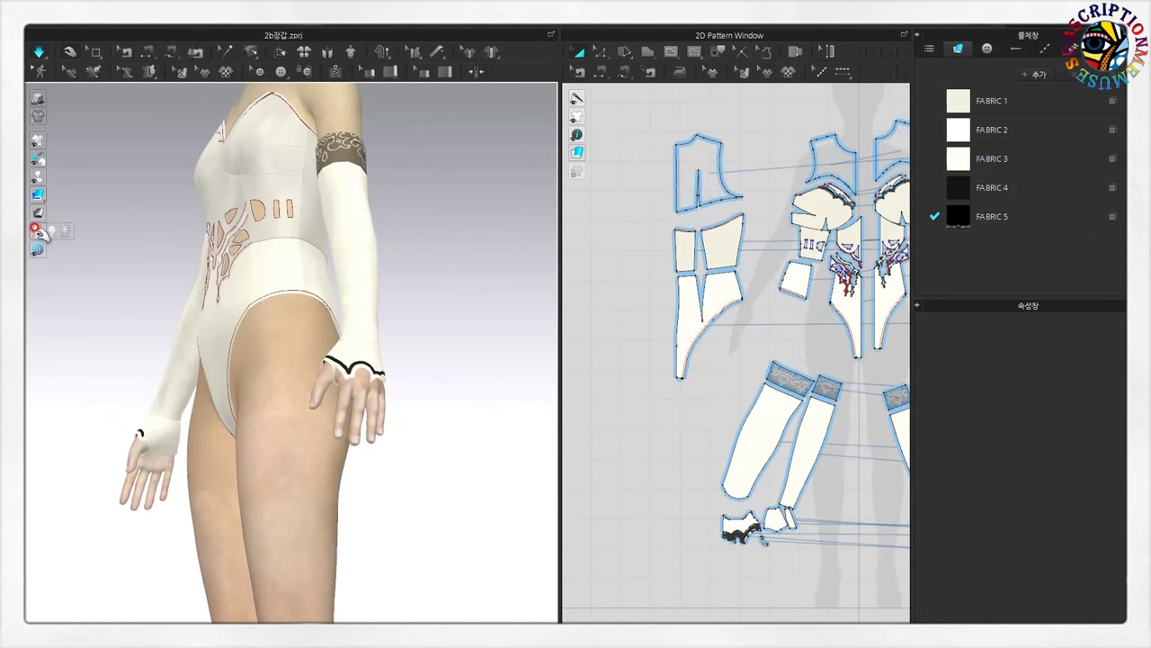
{"action": "left_click", "coordinate": [38, 230]}
- Hide the avatar so only the garment is visible in the 3D view
{"action": "right_click_drag", "start_coordinate": [437, 411], "coordinate": [494, 432]}
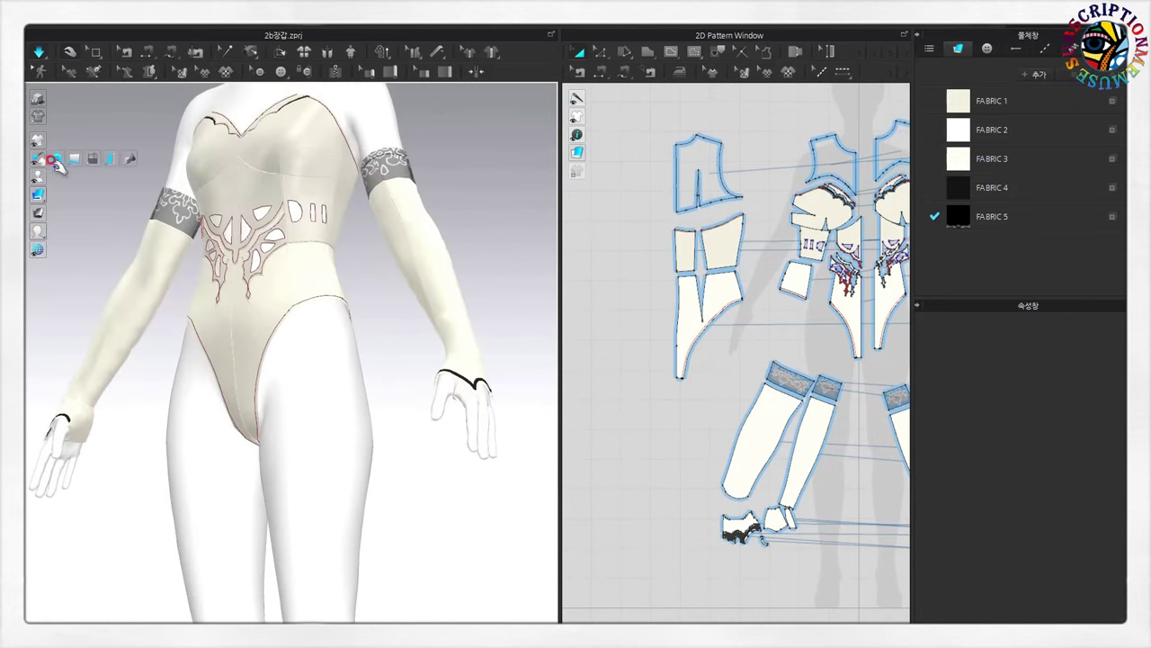
{"action": "left_click", "coordinate": [125, 178]}
{"action": "right_click_drag", "start_coordinate": [411, 442], "coordinate": [378, 450]}
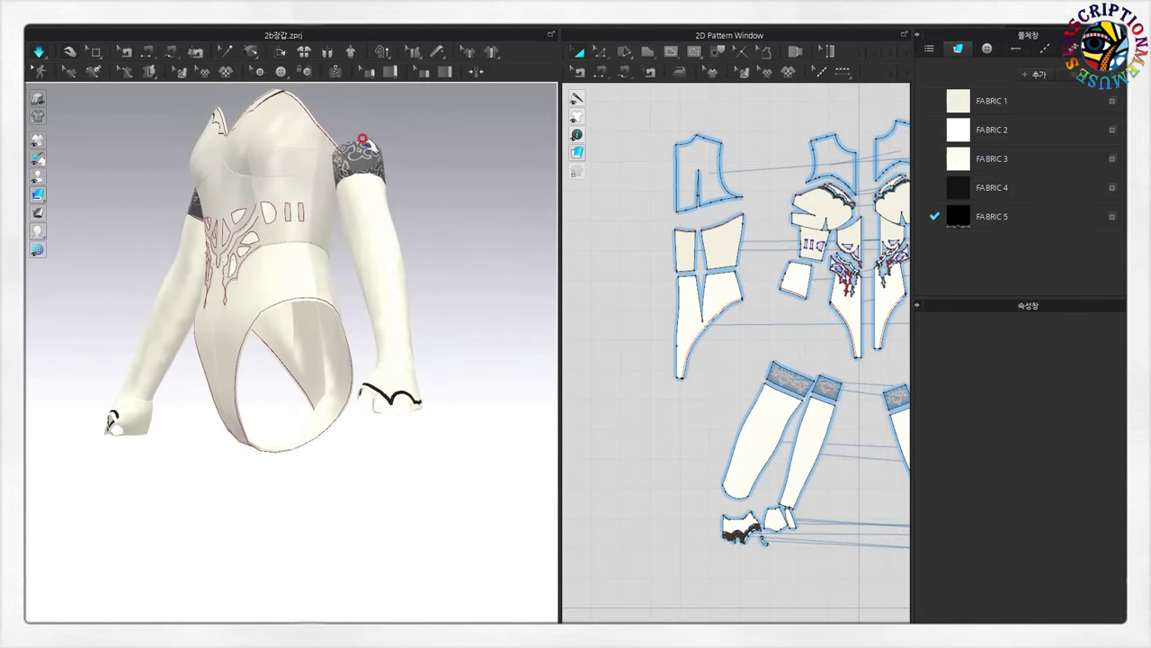
{"action": "right_click", "coordinate": [317, 42]}
- Load D:\A--UTUBE\코스프레옷\AI 2b.jpg as the 3D background and widen the 3D view
{"action": "left_click", "coordinate": [393, 208]}
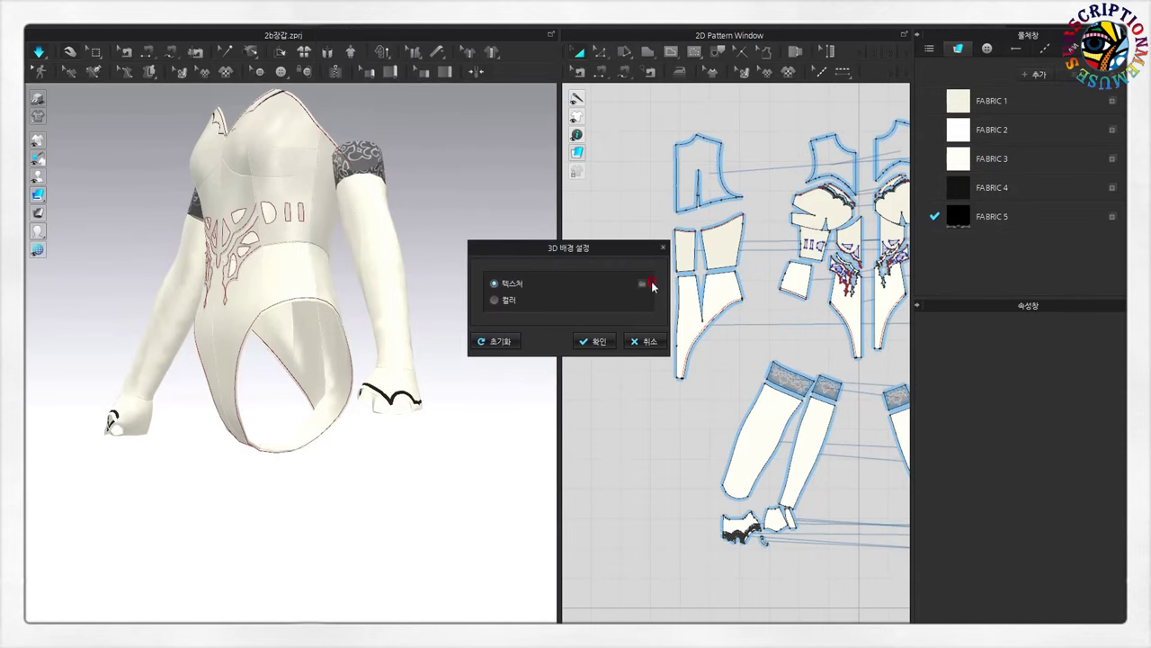
{"action": "left_click", "coordinate": [643, 285]}
{"action": "left_click", "coordinate": [38, 58]}
{"action": "left_click", "coordinate": [63, 257]}
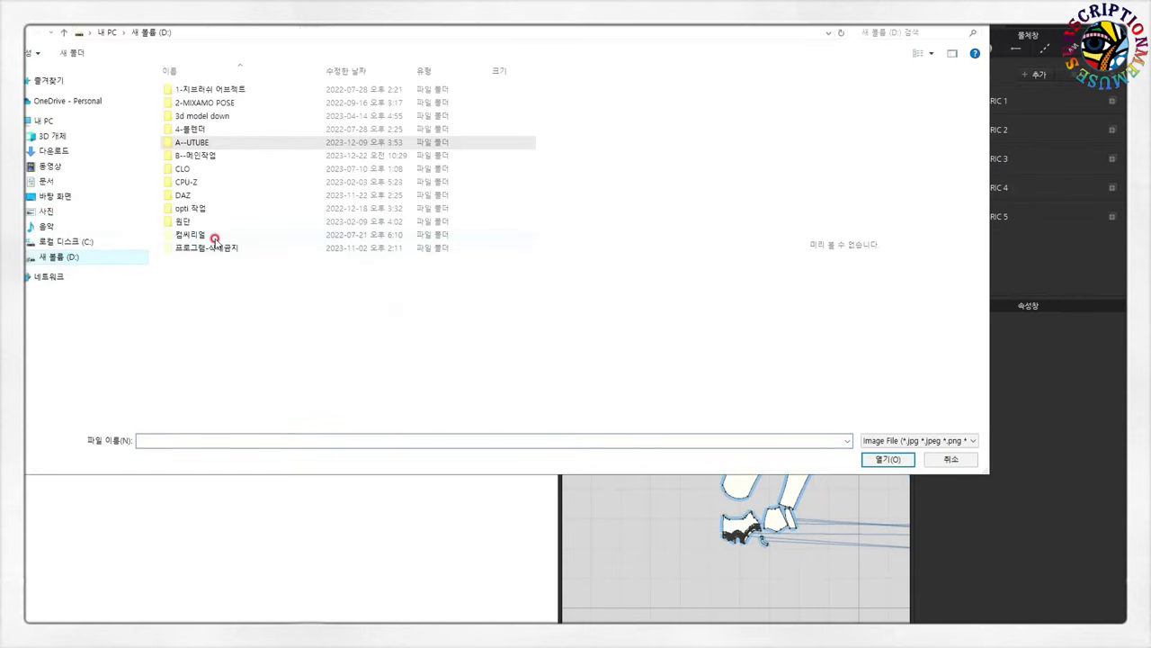
{"action": "double_click", "coordinate": [212, 144]}
{"action": "double_click", "coordinate": [207, 170]}
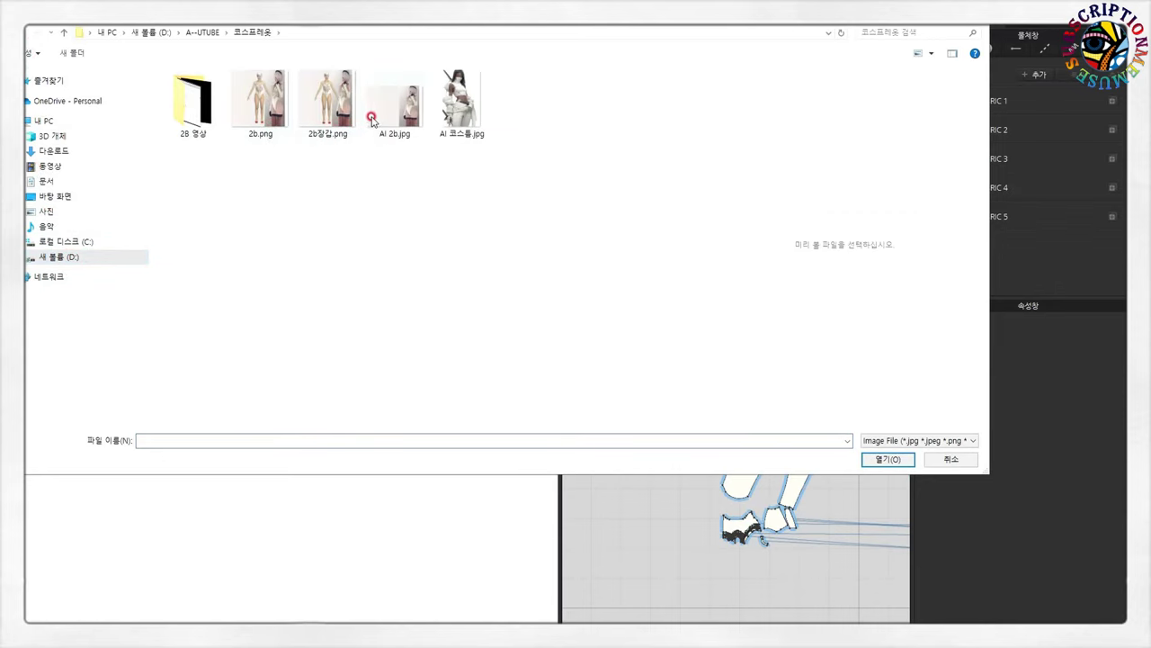
{"action": "left_click", "coordinate": [394, 103]}
{"action": "left_click", "coordinate": [887, 459]}
{"action": "left_click", "coordinate": [597, 343]}
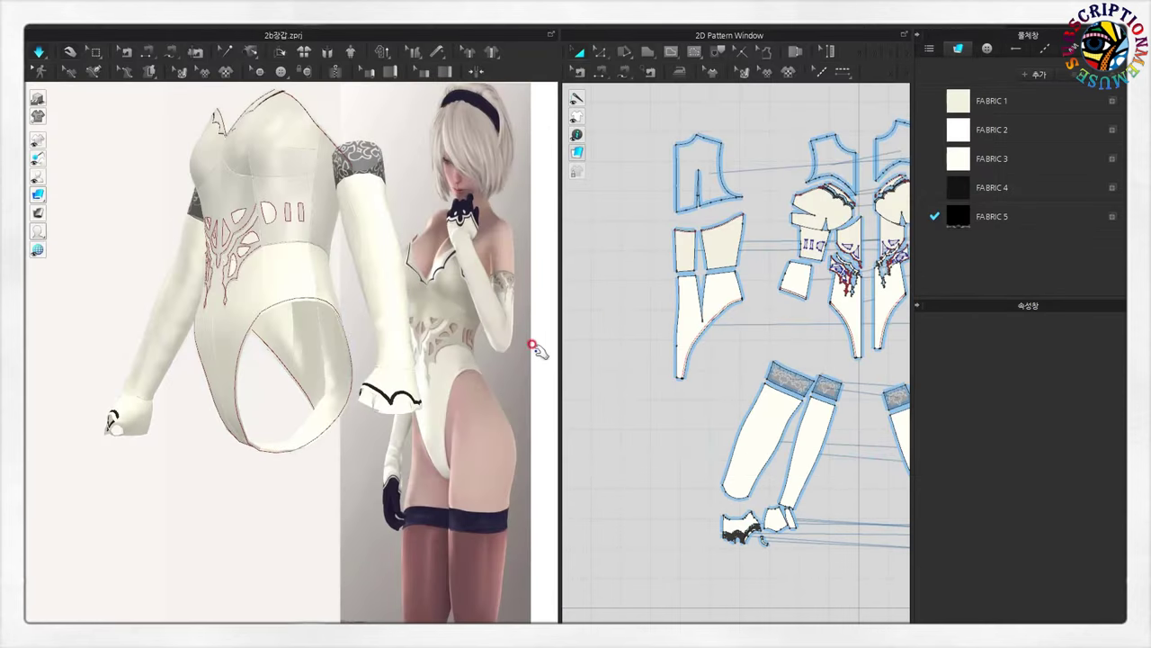
{"action": "left_click_drag", "start_coordinate": [559, 346], "coordinate": [801, 396]}
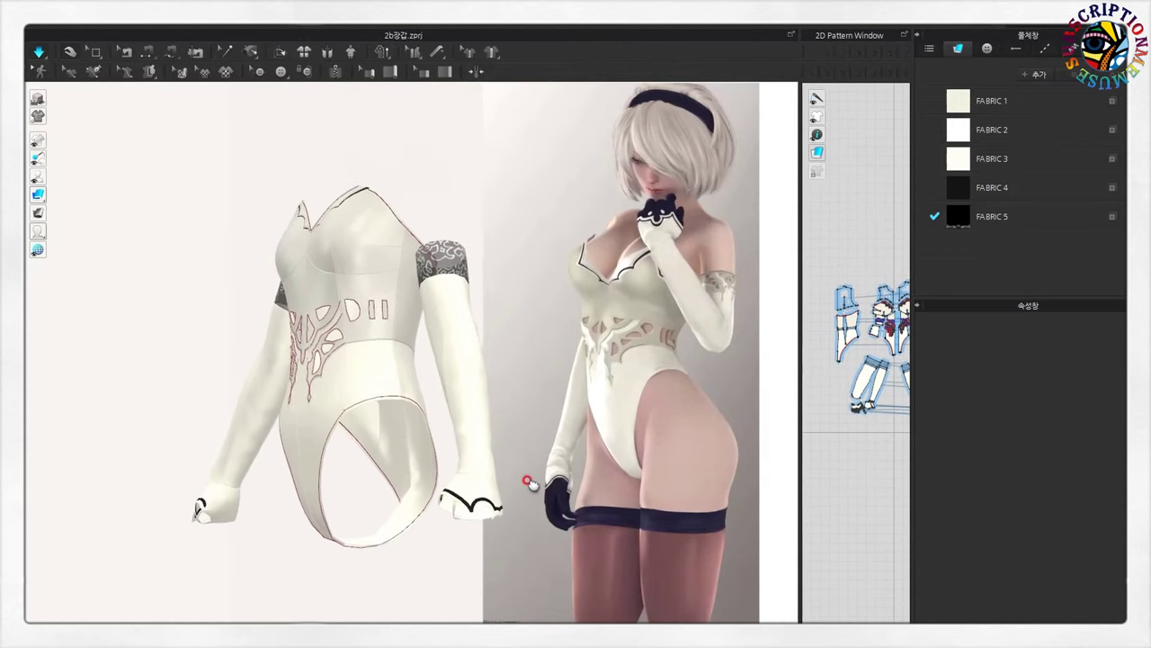
- Orbit the garment between front and angled views, checking the front bodice piece
{"action": "right_click_drag", "start_coordinate": [529, 486], "coordinate": [355, 470]}
{"action": "left_click", "coordinate": [378, 222]}
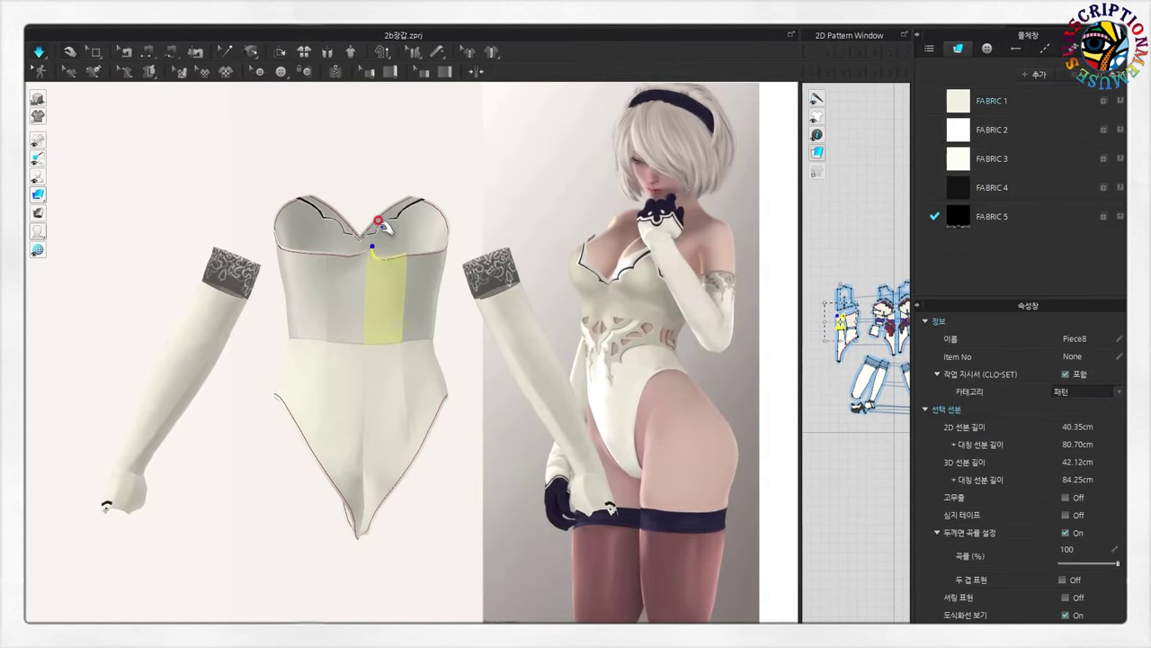
{"action": "left_click", "coordinate": [475, 346]}
{"action": "left_click", "coordinate": [380, 274]}
{"action": "left_click", "coordinate": [474, 479]}
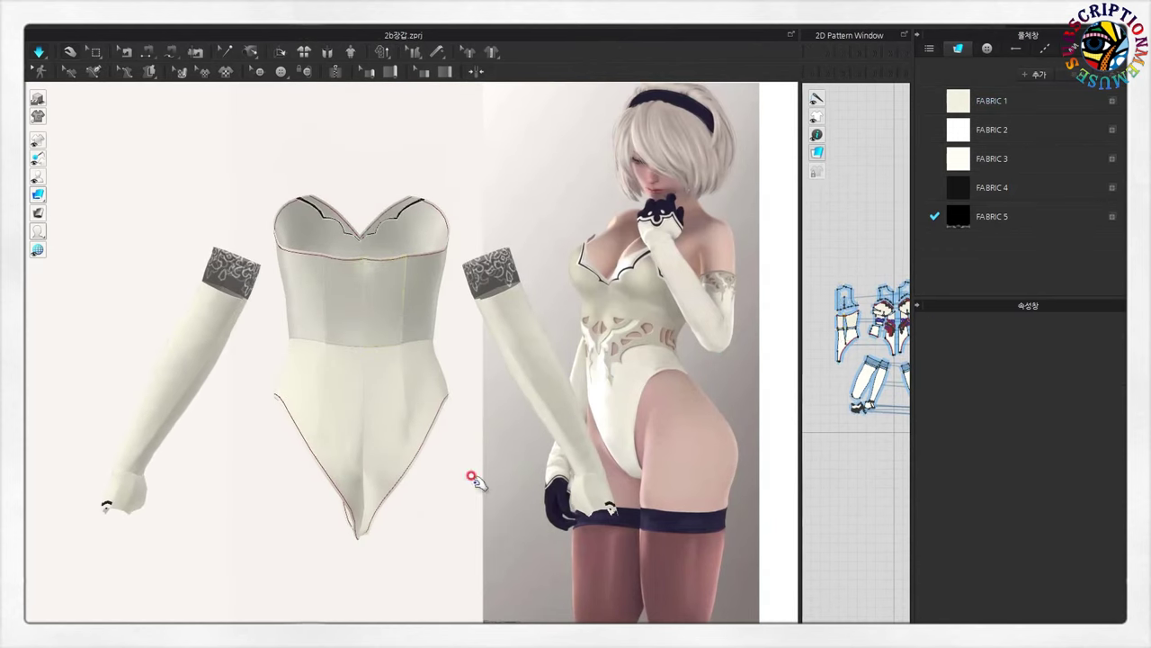
{"action": "right_click_drag", "start_coordinate": [474, 479], "coordinate": [676, 533]}
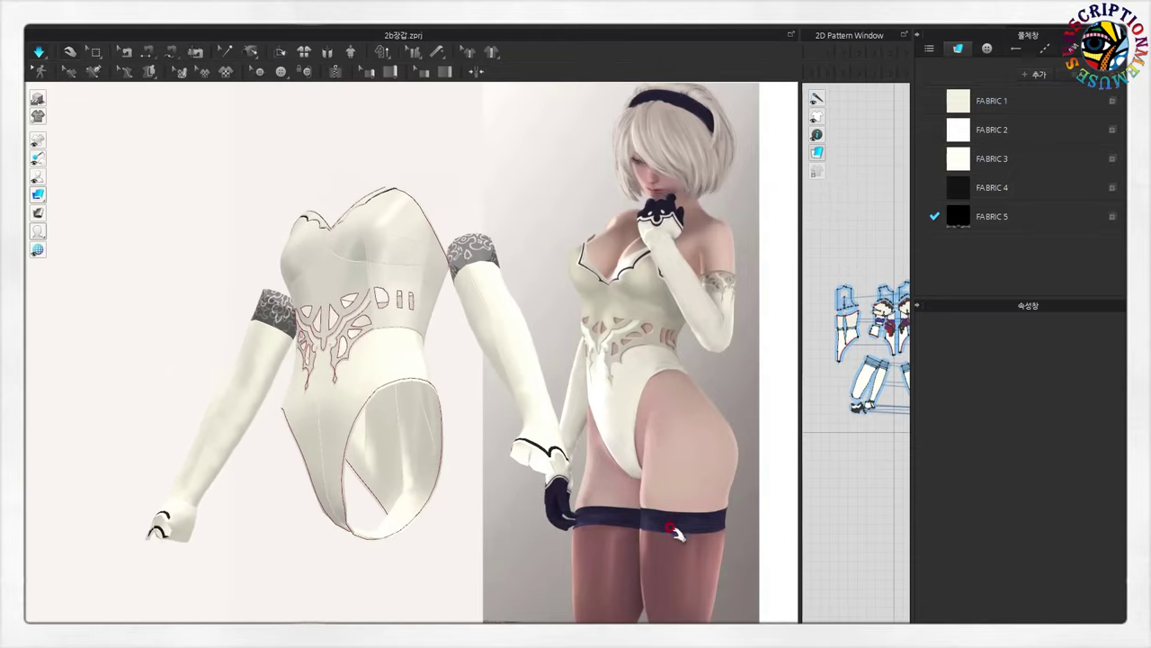
{"action": "scroll", "coordinate": [444, 500], "scroll_direction": "down", "scroll_amount": 3}
{"action": "mouse_move", "coordinate": [445, 500]}
{"action": "right_mouse_down"}
{"action": "mouse_move", "coordinate": [468, 547]}
{"action": "mouse_move", "coordinate": [404, 545]}
{"action": "mouse_move", "coordinate": [408, 537]}
{"action": "right_mouse_up"}
{"action": "scroll", "coordinate": [409, 537], "scroll_direction": "up", "scroll_amount": 2}
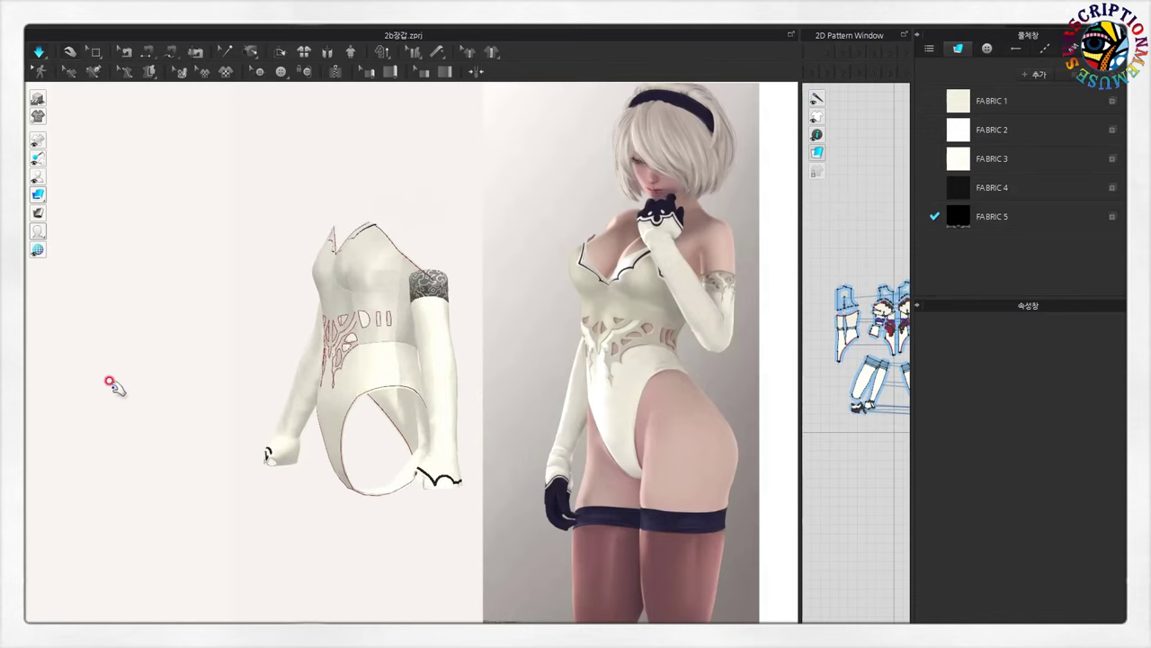
- Show the avatar again wearing the outfit beside the 2B reference
{"action": "left_click", "coordinate": [37, 230]}
{"action": "left_click", "coordinate": [56, 233]}
{"action": "scroll", "coordinate": [136, 275], "scroll_direction": "up", "scroll_amount": 2}
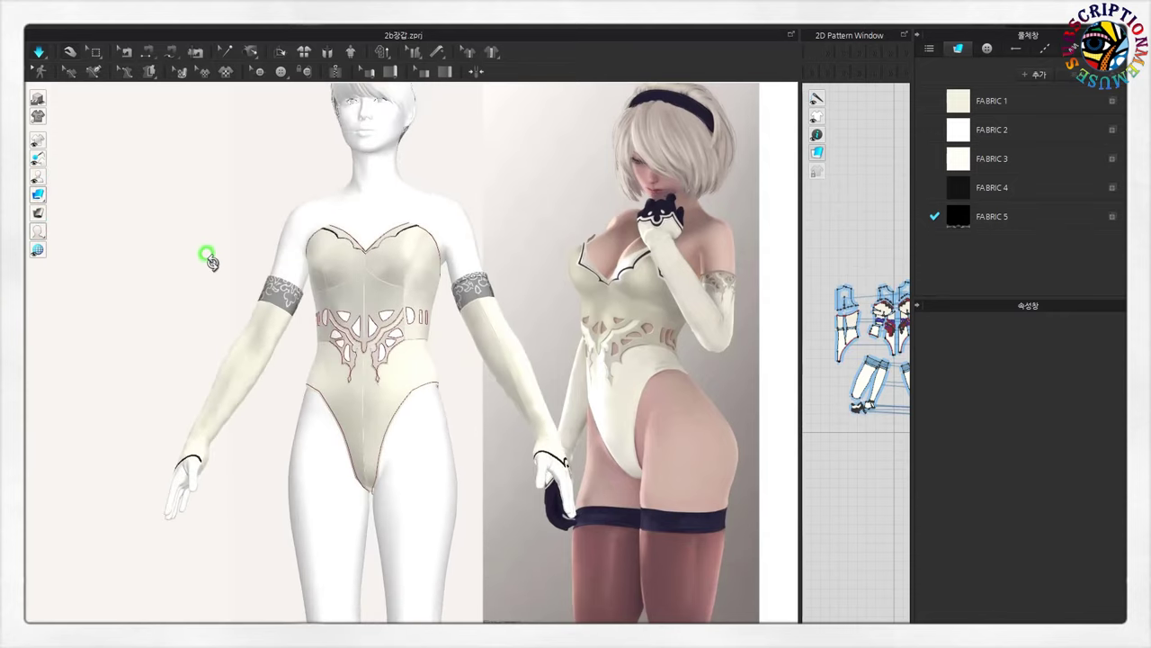
{"action": "scroll", "coordinate": [399, 471], "scroll_direction": "down", "scroll_amount": 3}
{"action": "scroll", "coordinate": [444, 521], "scroll_direction": "down", "scroll_amount": 2}
{"action": "scroll", "coordinate": [484, 564], "scroll_direction": "down", "scroll_amount": 1}
{"action": "scroll", "coordinate": [483, 565], "scroll_direction": "down", "scroll_amount": 1}
{"action": "scroll", "coordinate": [472, 492], "scroll_direction": "up", "scroll_amount": 2}
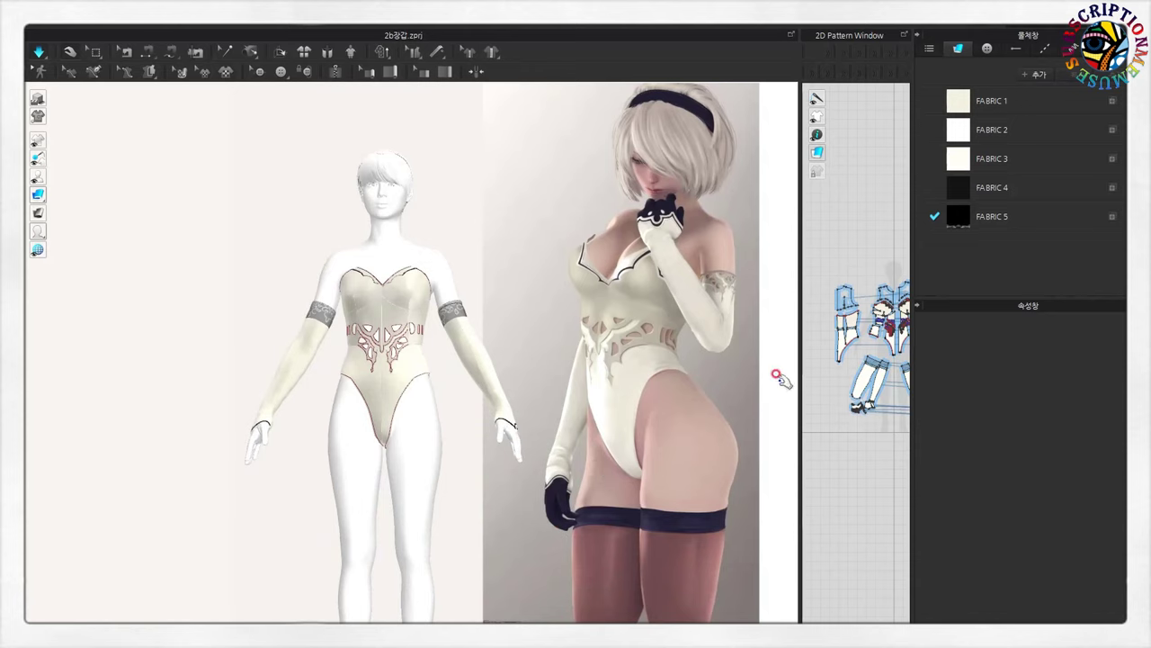
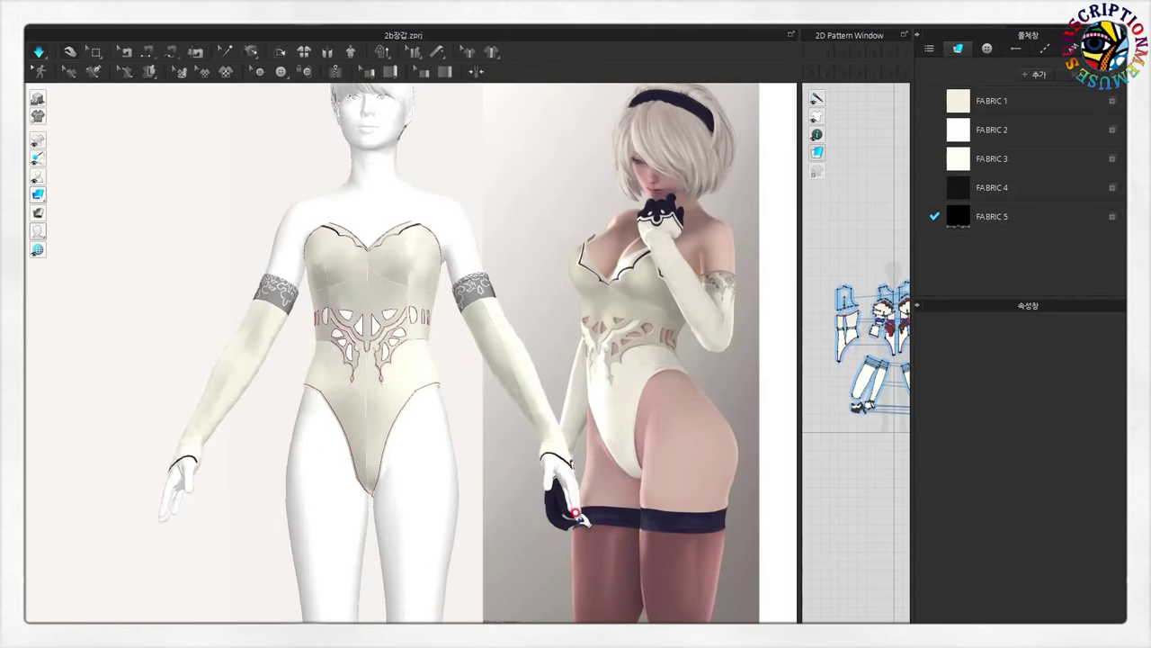
- Turn the avatar slightly sideways and switch on its skin texture display
{"action": "scroll", "coordinate": [512, 427], "scroll_direction": "up", "scroll_amount": 5}
{"action": "right_click_drag", "start_coordinate": [513, 477], "coordinate": [502, 538]}
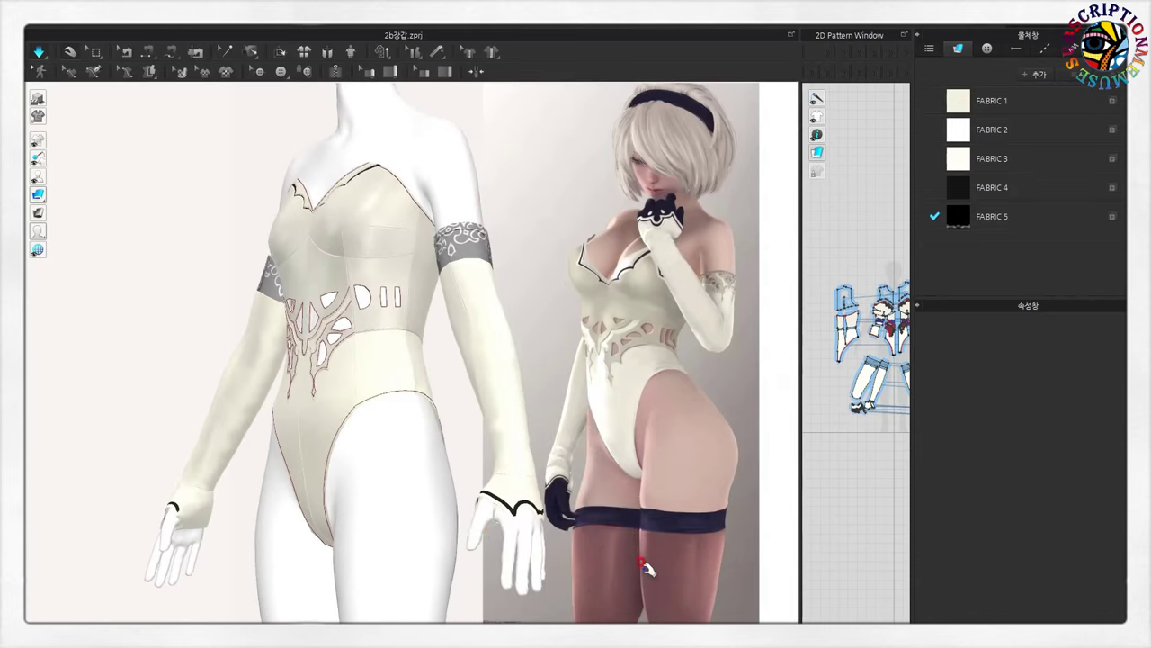
{"action": "left_click", "coordinate": [43, 232]}
- Orbit around the avatar, return to a full-body front view and select the avatar
{"action": "mouse_move", "coordinate": [659, 524]}
{"action": "right_mouse_down"}
{"action": "mouse_move", "coordinate": [532, 514]}
{"action": "mouse_move", "coordinate": [167, 527]}
{"action": "mouse_move", "coordinate": [453, 557]}
{"action": "right_mouse_up"}
{"action": "scroll", "coordinate": [453, 557], "scroll_direction": "down", "scroll_amount": 3}
{"action": "mouse_move", "coordinate": [514, 599]}
{"action": "right_mouse_down"}
{"action": "mouse_move", "coordinate": [547, 559]}
{"action": "mouse_move", "coordinate": [597, 545]}
{"action": "right_mouse_up"}
{"action": "scroll", "coordinate": [551, 547], "scroll_direction": "down", "scroll_amount": 2}
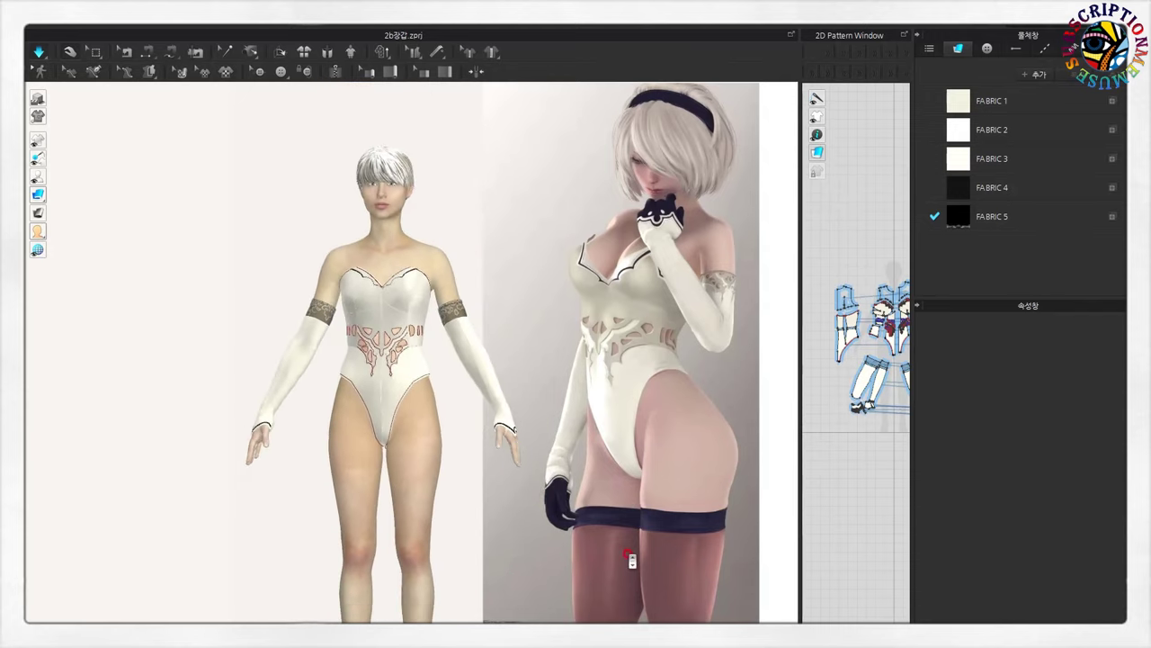
{"action": "scroll", "coordinate": [486, 535], "scroll_direction": "up", "scroll_amount": 1}
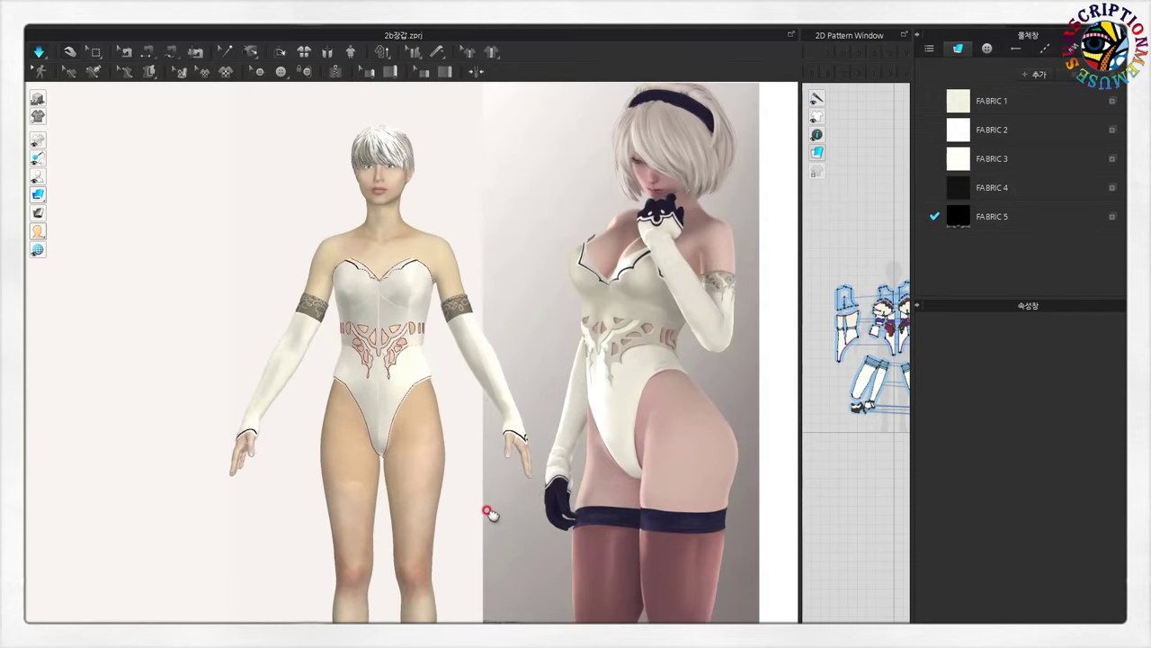
{"action": "scroll", "coordinate": [488, 508], "scroll_direction": "up", "scroll_amount": 1}
{"action": "scroll", "coordinate": [514, 507], "scroll_direction": "up", "scroll_amount": 1}
{"action": "left_click", "coordinate": [408, 367]}
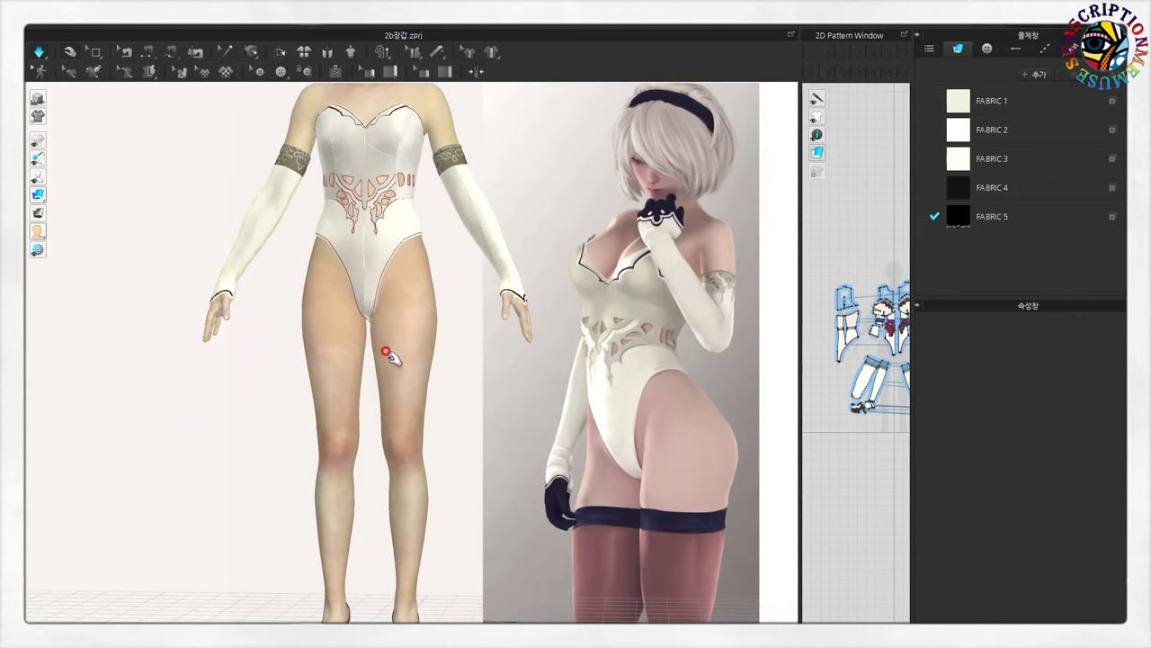
- With the Avatar Circumference Measure tool, measure around the upper thigh from a back view
{"action": "left_click", "coordinate": [149, 72]}
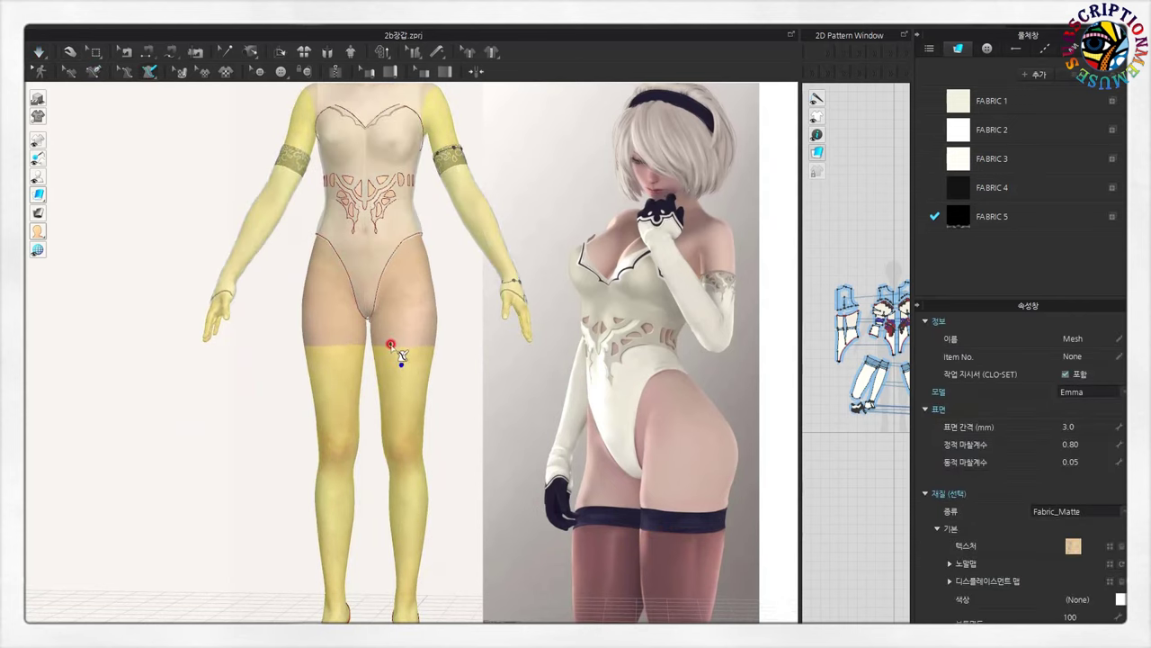
{"action": "key", "text": "Right"}
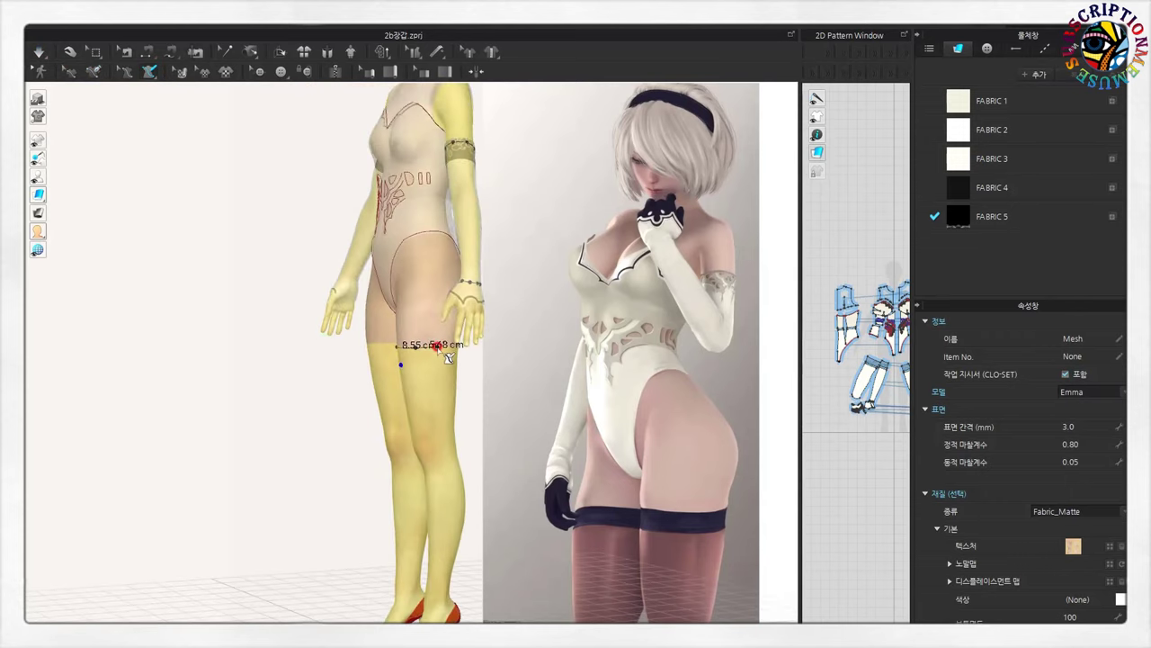
{"action": "key", "text": "Right"}
{"action": "key", "text": "Right"}
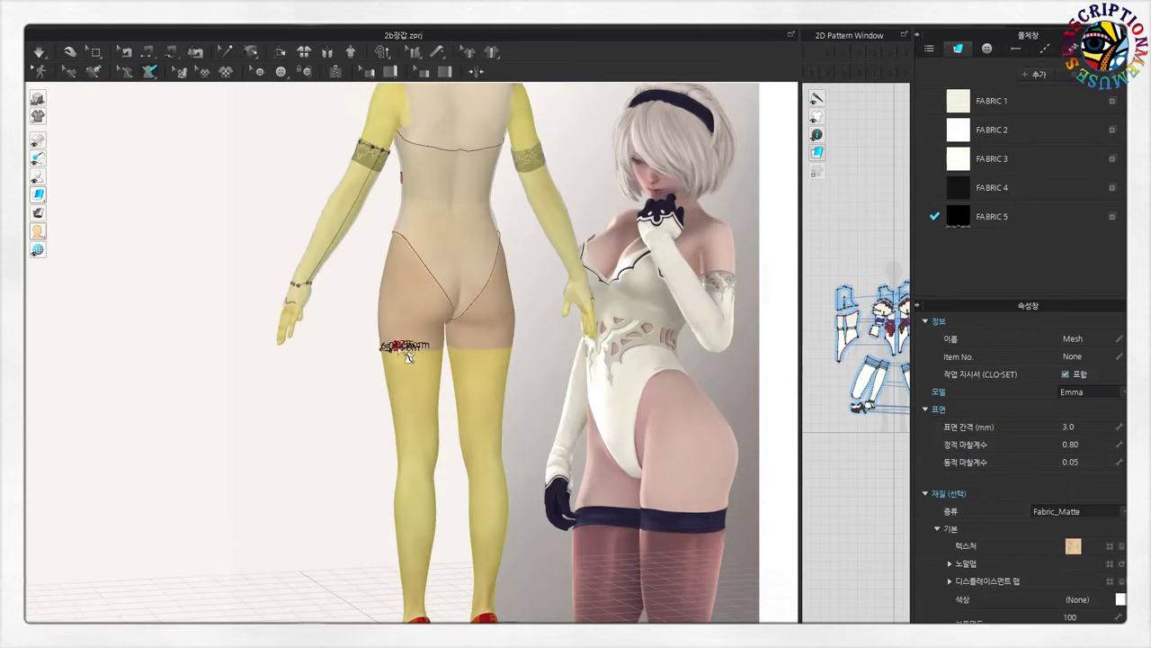
{"action": "scroll", "coordinate": [439, 358], "scroll_direction": "up", "scroll_amount": 2}
{"action": "scroll", "coordinate": [439, 357], "scroll_direction": "up", "scroll_amount": 1}
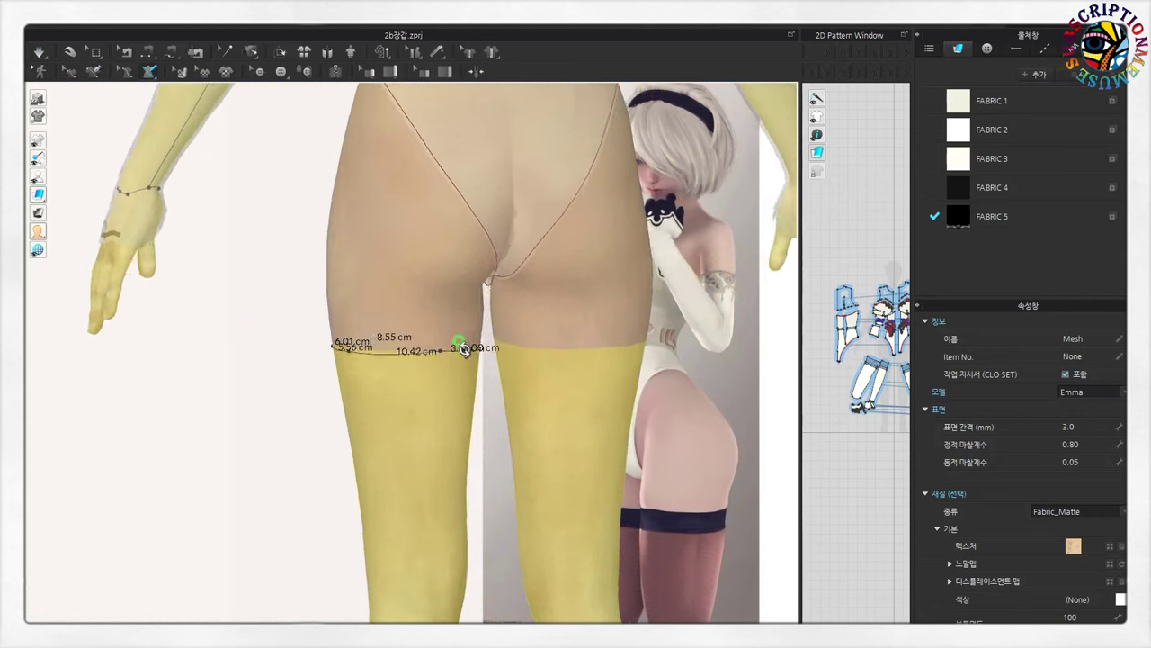
{"action": "scroll", "coordinate": [381, 364], "scroll_direction": "up", "scroll_amount": 1}
{"action": "key", "text": "Right"}
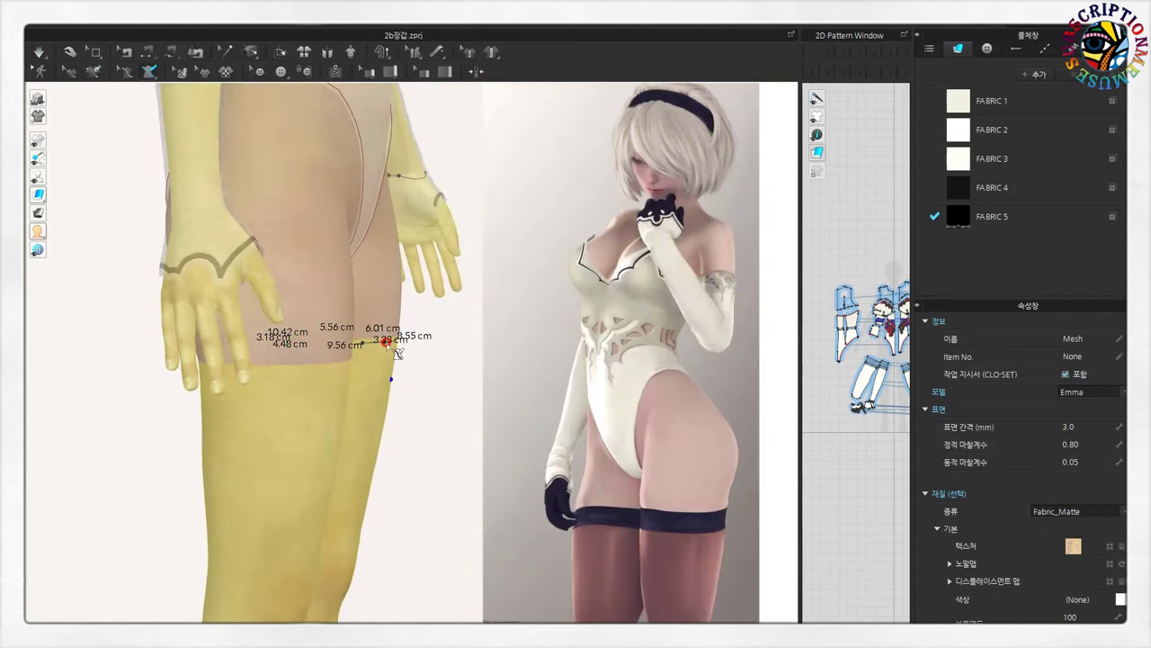
{"action": "scroll", "coordinate": [396, 353], "scroll_direction": "down", "scroll_amount": 2}
{"action": "scroll", "coordinate": [381, 321], "scroll_direction": "down", "scroll_amount": 2}
{"action": "scroll", "coordinate": [309, 327], "scroll_direction": "down", "scroll_amount": 2}
{"action": "mouse_move", "coordinate": [309, 326]}
{"action": "right_mouse_down"}
{"action": "mouse_move", "coordinate": [516, 382]}
{"action": "mouse_move", "coordinate": [475, 303]}
{"action": "mouse_move", "coordinate": [551, 385]}
{"action": "right_mouse_up"}
{"action": "mouse_move", "coordinate": [427, 382]}
{"action": "right_mouse_down"}
{"action": "mouse_move", "coordinate": [418, 363]}
{"action": "mouse_move", "coordinate": [399, 431]}
{"action": "mouse_move", "coordinate": [425, 529]}
{"action": "right_mouse_up"}
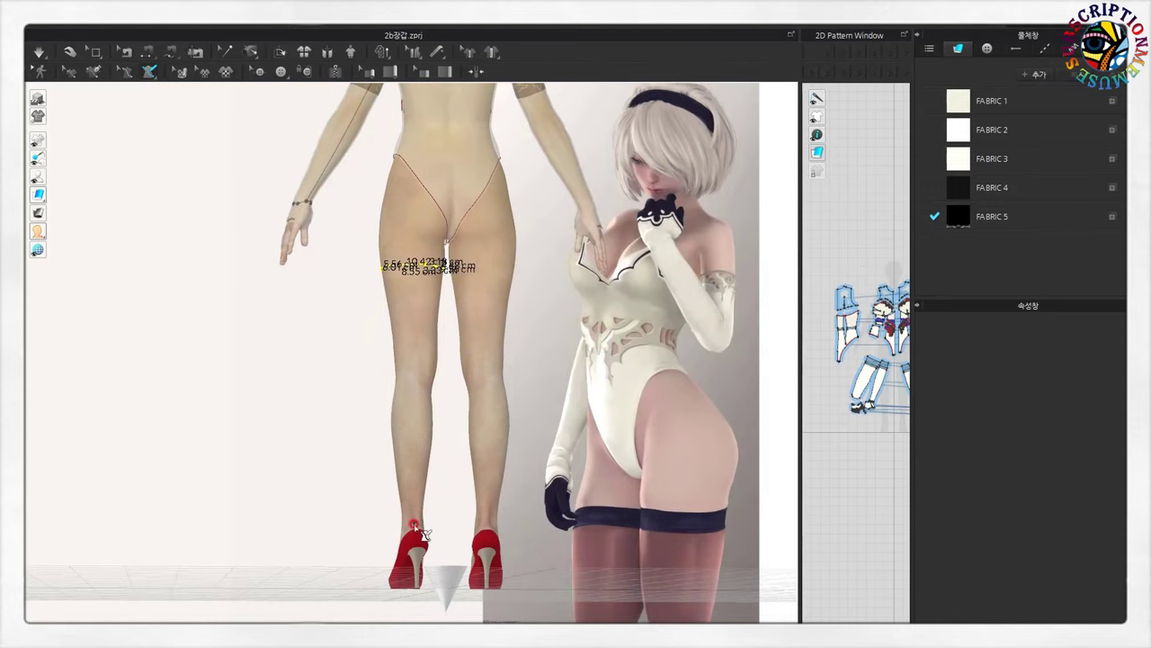
{"action": "scroll", "coordinate": [423, 531], "scroll_direction": "up", "scroll_amount": 1}
{"action": "scroll", "coordinate": [419, 537], "scroll_direction": "up", "scroll_amount": 2}
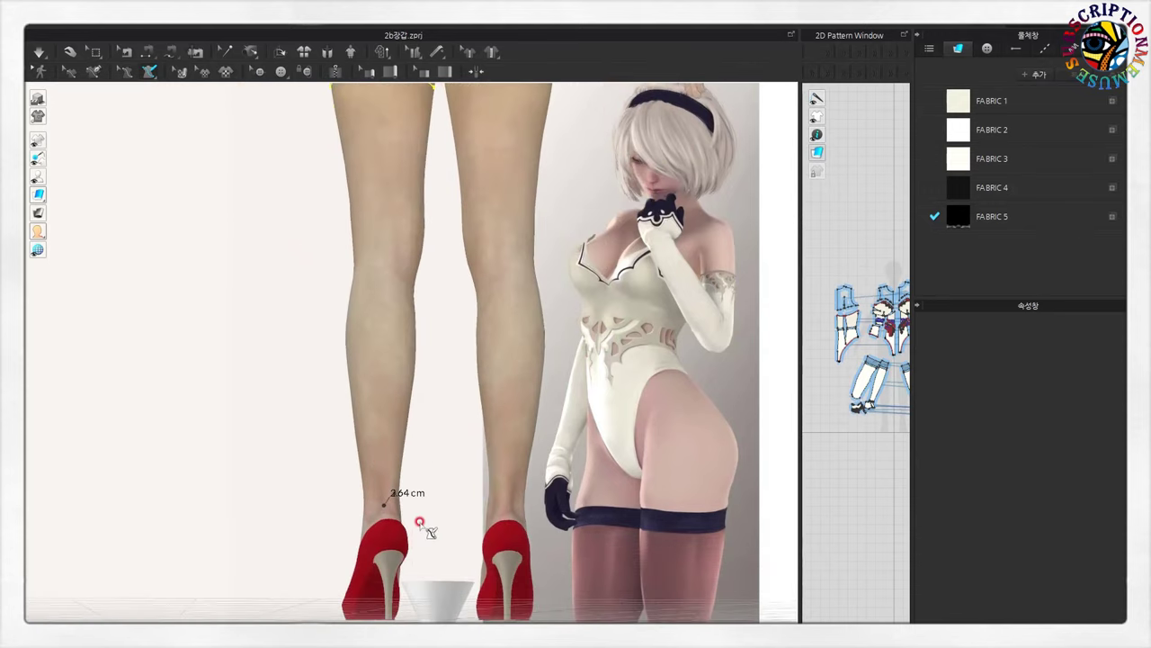
{"action": "scroll", "coordinate": [416, 546], "scroll_direction": "up", "scroll_amount": 1}
- Frame the legs around the ankles and measure the ankle circumference
{"action": "mouse_move", "coordinate": [404, 542]}
{"action": "right_mouse_down"}
{"action": "mouse_move", "coordinate": [255, 536]}
{"action": "mouse_move", "coordinate": [340, 561]}
{"action": "mouse_move", "coordinate": [282, 540]}
{"action": "mouse_move", "coordinate": [466, 545]}
{"action": "mouse_move", "coordinate": [372, 470]}
{"action": "right_mouse_up"}
{"action": "scroll", "coordinate": [385, 486], "scroll_direction": "up", "scroll_amount": 3}
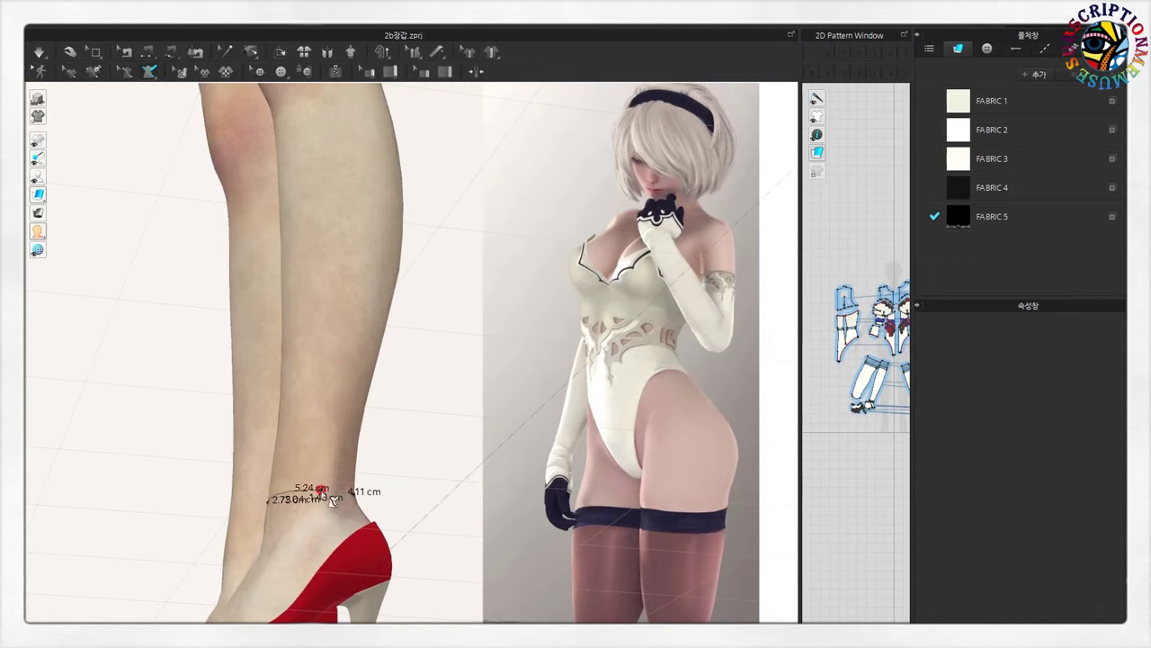
{"action": "scroll", "coordinate": [454, 396], "scroll_direction": "up", "scroll_amount": 3}
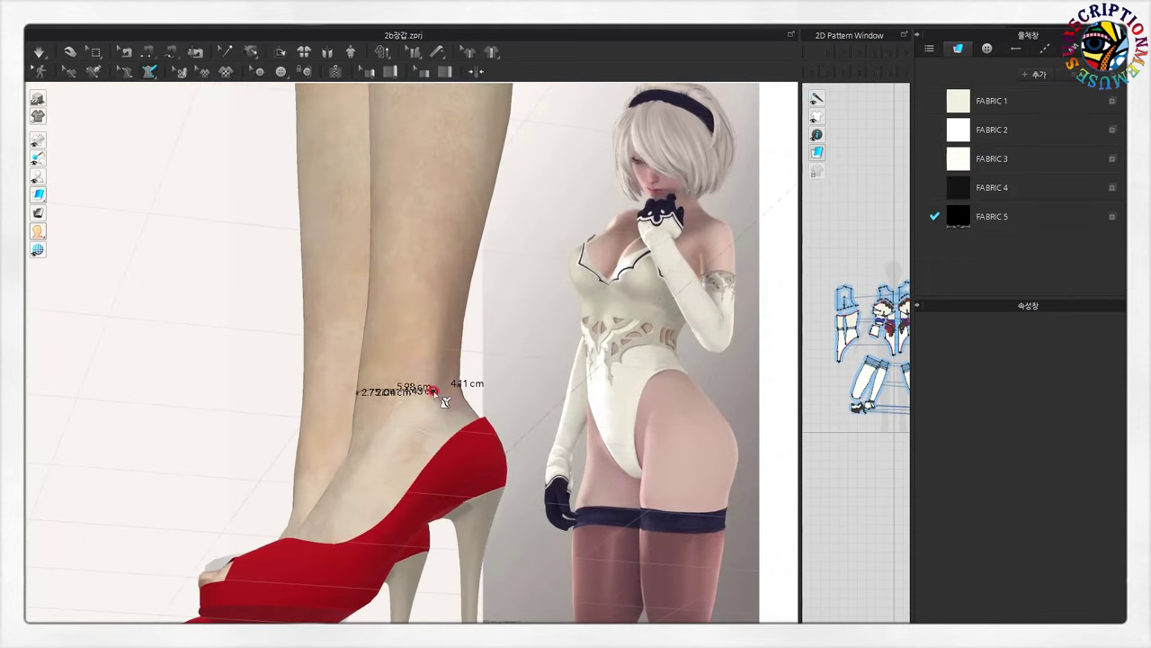
{"action": "right_click_drag", "start_coordinate": [432, 389], "coordinate": [372, 411]}
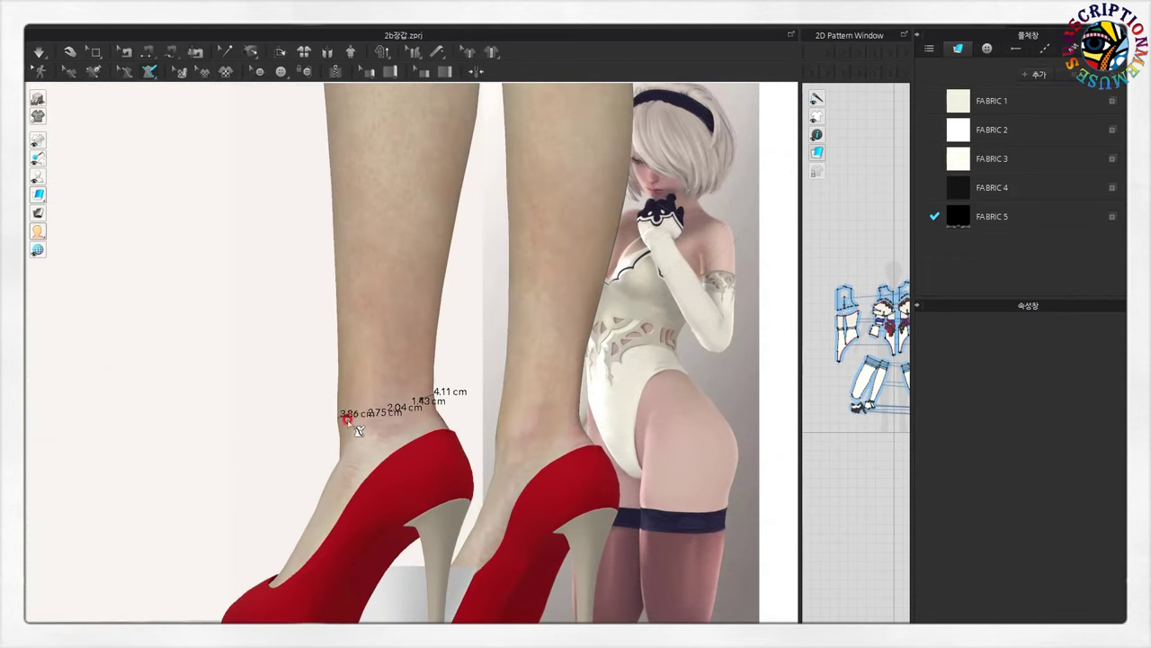
{"action": "mouse_move", "coordinate": [392, 423]}
{"action": "right_mouse_down"}
{"action": "mouse_move", "coordinate": [388, 468]}
{"action": "mouse_move", "coordinate": [506, 468]}
{"action": "right_mouse_up"}
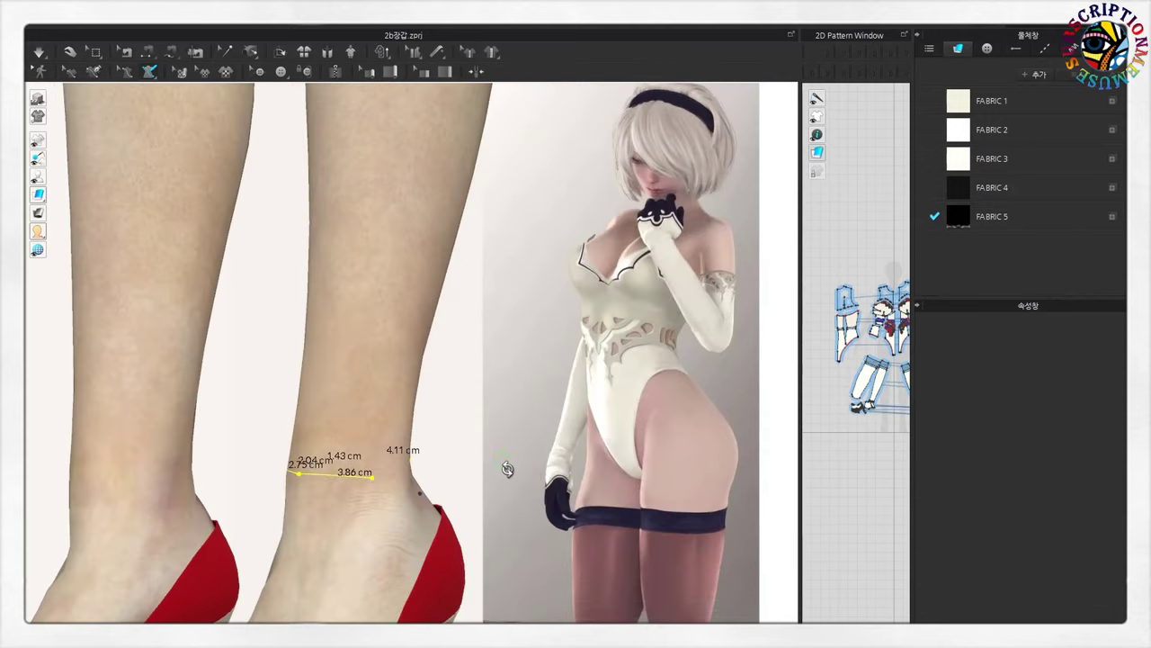
{"action": "key", "text": "Escape"}
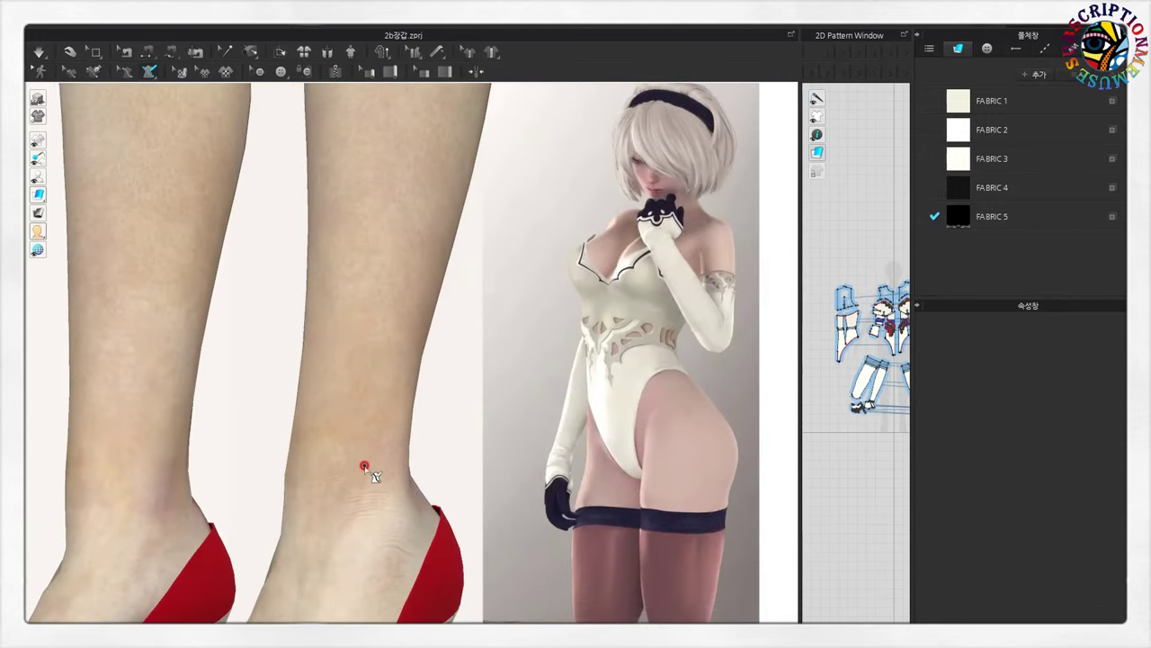
{"action": "mouse_move", "coordinate": [402, 469]}
{"action": "right_mouse_down"}
{"action": "mouse_move", "coordinate": [435, 462]}
{"action": "mouse_move", "coordinate": [266, 480]}
{"action": "right_mouse_up"}
{"action": "mouse_move", "coordinate": [144, 472]}
{"action": "right_mouse_down"}
{"action": "mouse_move", "coordinate": [470, 431]}
{"action": "mouse_move", "coordinate": [352, 437]}
{"action": "mouse_move", "coordinate": [291, 495]}
{"action": "mouse_move", "coordinate": [361, 406]}
{"action": "mouse_move", "coordinate": [575, 396]}
{"action": "mouse_move", "coordinate": [559, 469]}
{"action": "mouse_move", "coordinate": [556, 453]}
{"action": "mouse_move", "coordinate": [378, 402]}
{"action": "mouse_move", "coordinate": [407, 428]}
{"action": "right_mouse_up"}
{"action": "scroll", "coordinate": [396, 419], "scroll_direction": "down", "scroll_amount": 5}
- Measure a single length on the leg from the upper thigh down to the ankle
{"action": "scroll", "coordinate": [449, 270], "scroll_direction": "up", "scroll_amount": 3}
{"action": "left_click", "coordinate": [450, 200]}
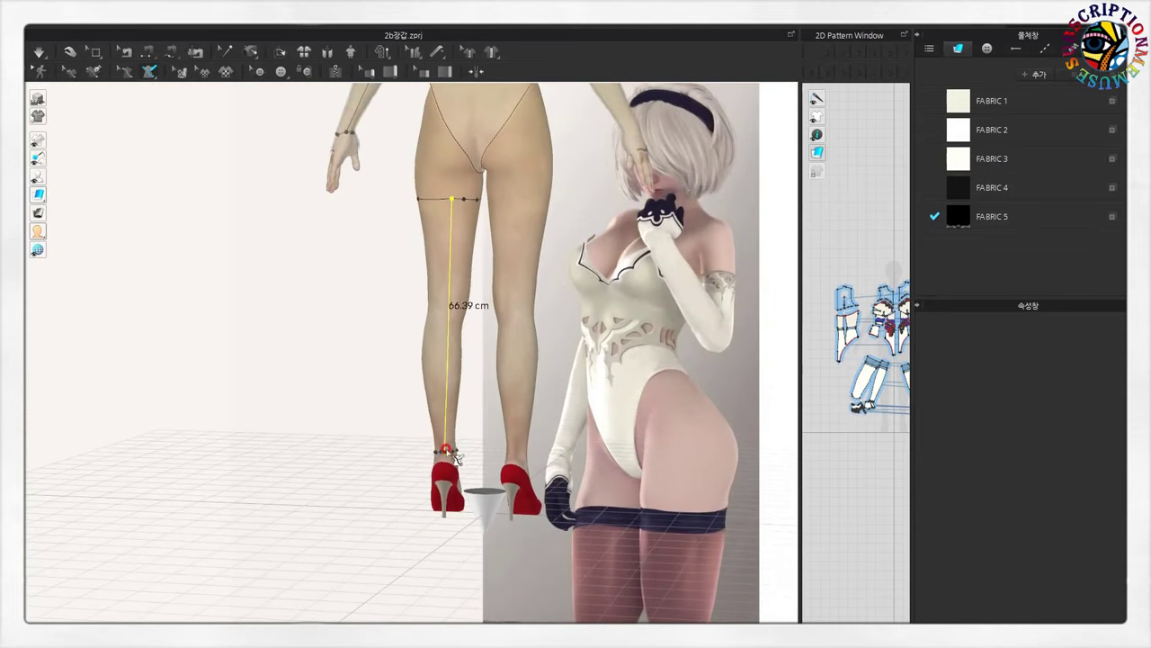
{"action": "left_click", "coordinate": [447, 450]}
{"action": "right_click_drag", "start_coordinate": [447, 450], "coordinate": [571, 406]}
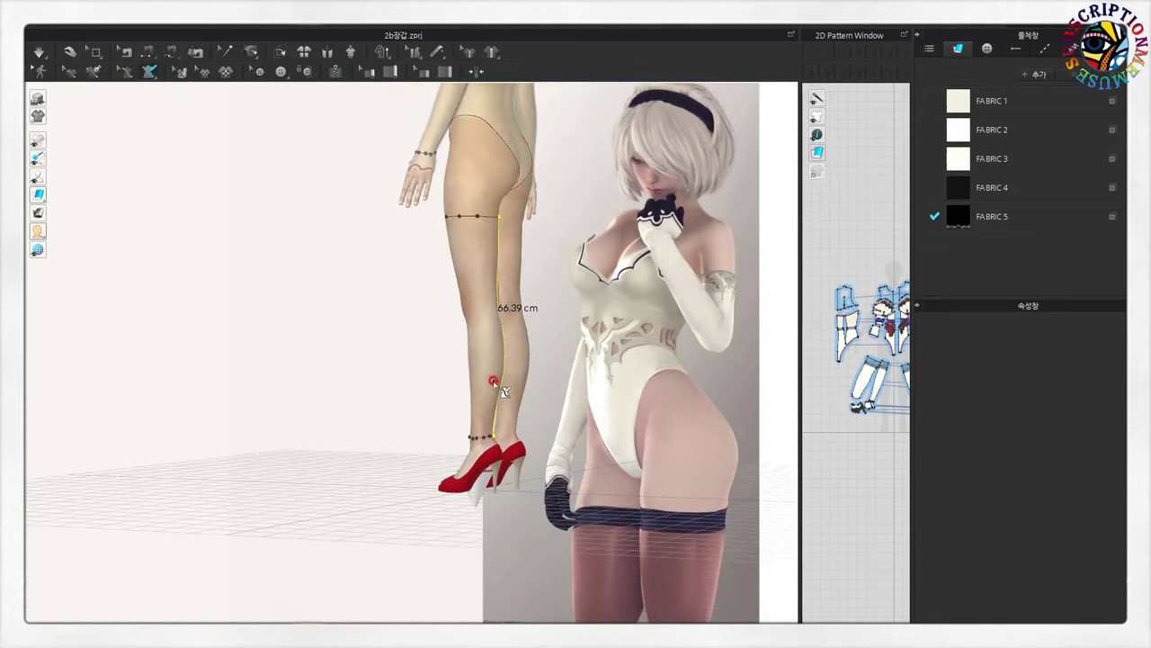
{"action": "right_click_drag", "start_coordinate": [500, 387], "coordinate": [209, 331]}
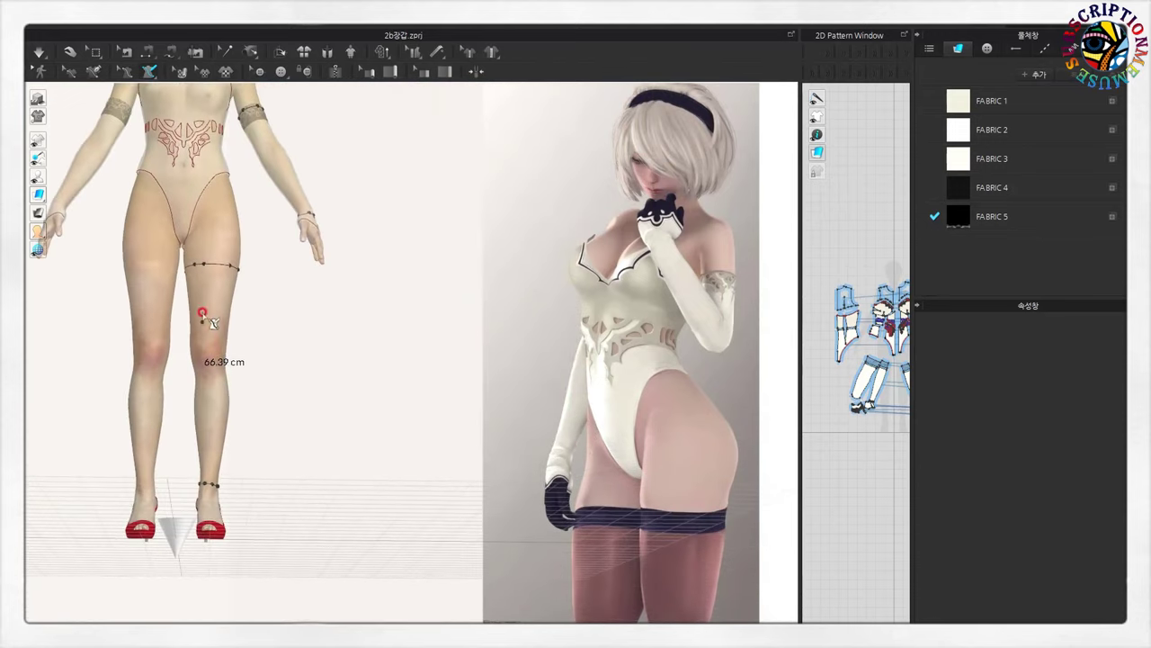
- Measure the leg again with a knee point: 30.49 cm thigh-to-knee, 36.55 cm knee-to-ankle
{"action": "left_click", "coordinate": [221, 268]}
{"action": "left_click", "coordinate": [213, 362]}
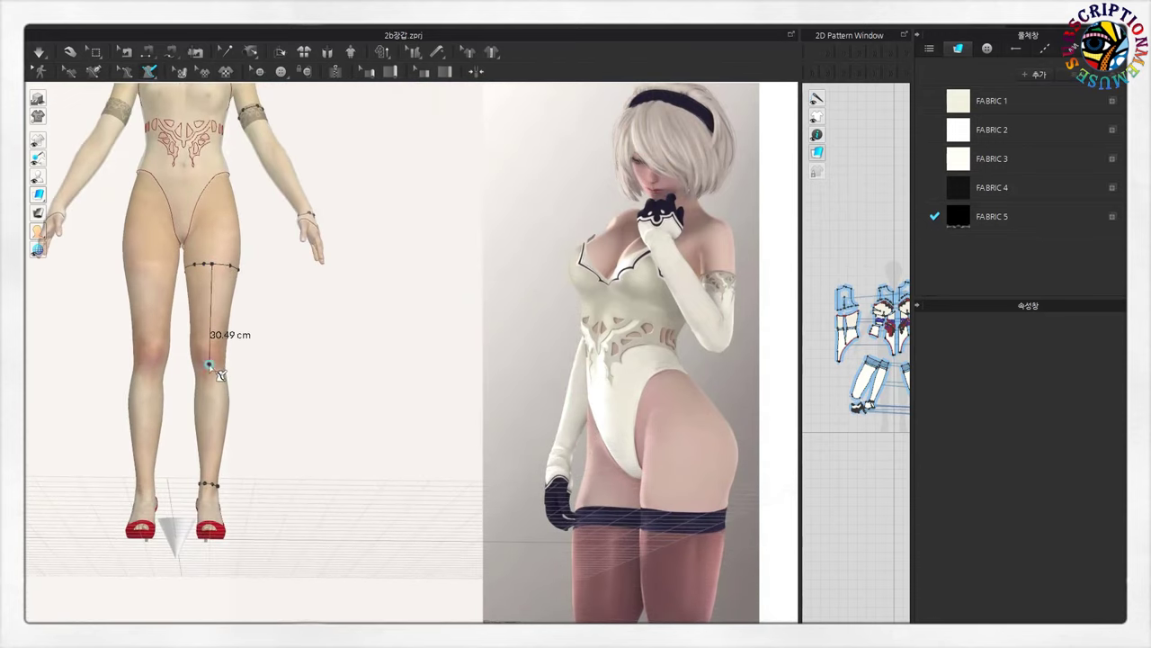
{"action": "left_click", "coordinate": [208, 487]}
{"action": "scroll", "coordinate": [204, 495], "scroll_direction": "up", "scroll_amount": 2}
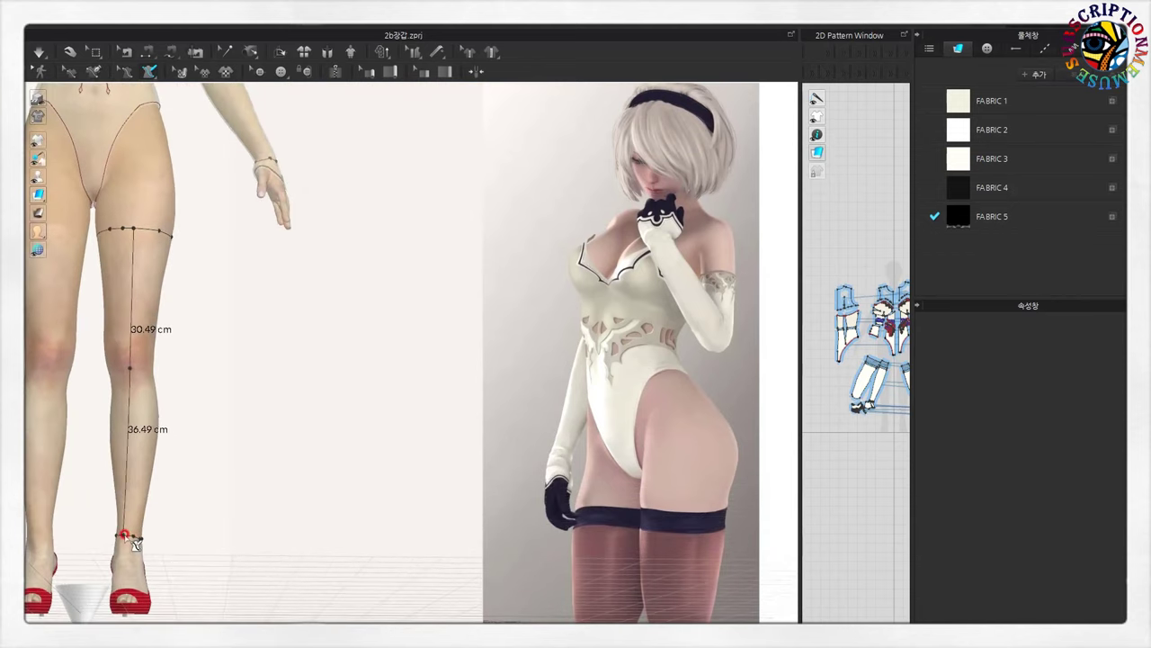
{"action": "scroll", "coordinate": [300, 509], "scroll_direction": "down", "scroll_amount": 2}
{"action": "scroll", "coordinate": [249, 545], "scroll_direction": "up", "scroll_amount": 3}
{"action": "left_click", "coordinate": [253, 549]}
{"action": "scroll", "coordinate": [319, 522], "scroll_direction": "down", "scroll_amount": 2}
{"action": "left_click", "coordinate": [143, 74]}
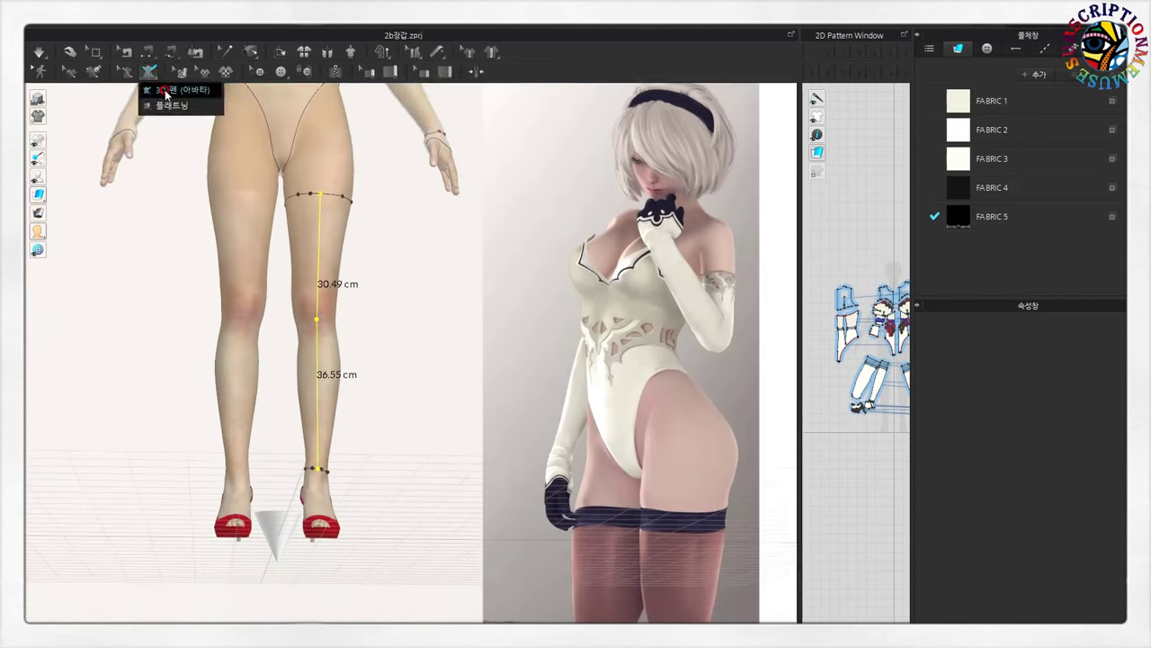
- Flatten the avatar's leg area into a new stocking pattern using 3D Pen Flattening
{"action": "left_click", "coordinate": [171, 85]}
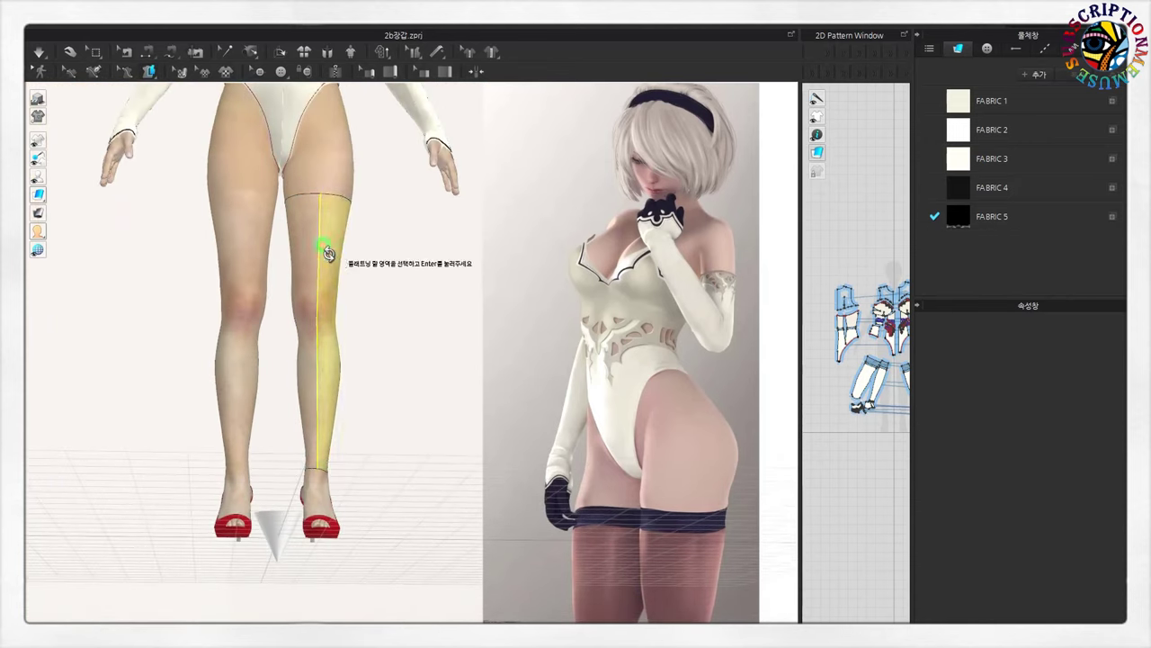
{"action": "left_click", "coordinate": [327, 253]}
{"action": "left_click", "coordinate": [648, 409]}
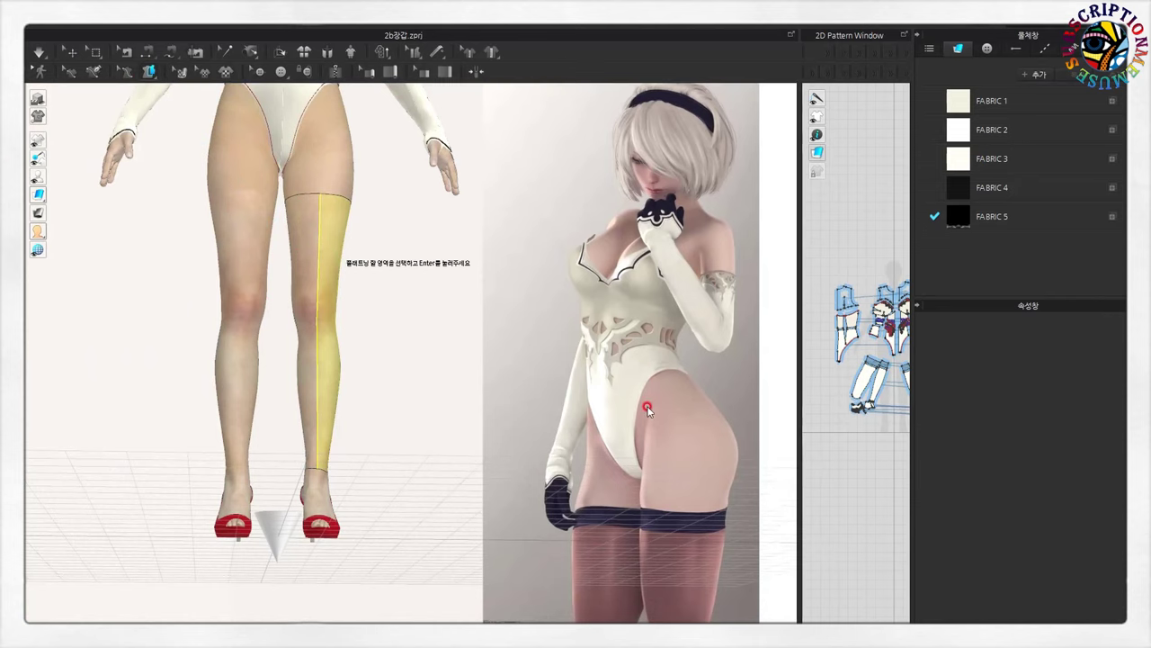
{"action": "key", "text": "Return"}
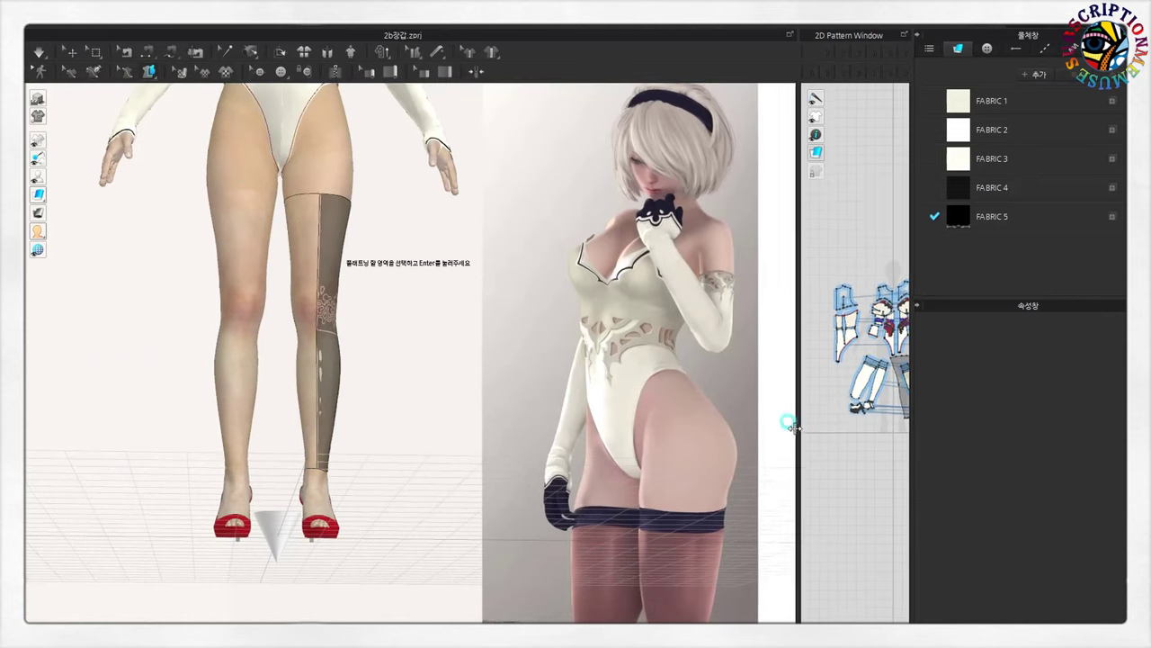
- Widen the 2D window and move the new leg piece below the other patterns
{"action": "left_click_drag", "start_coordinate": [803, 432], "coordinate": [670, 422]}
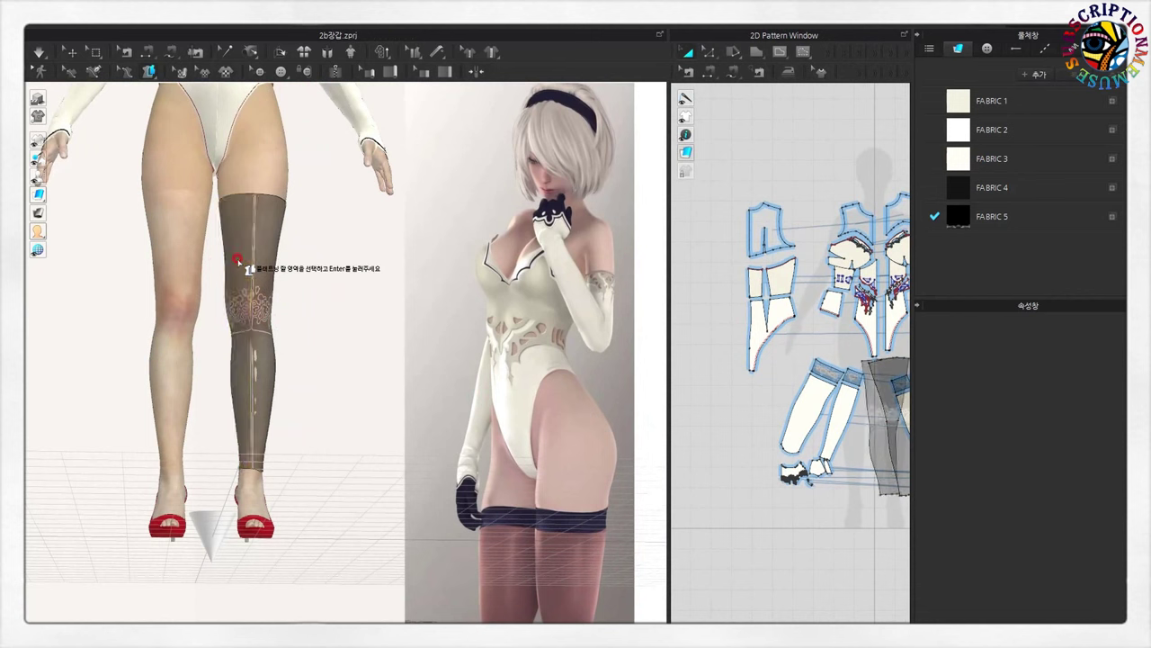
{"action": "scroll", "coordinate": [719, 508], "scroll_direction": "down", "scroll_amount": 3}
{"action": "scroll", "coordinate": [756, 512], "scroll_direction": "up", "scroll_amount": 2}
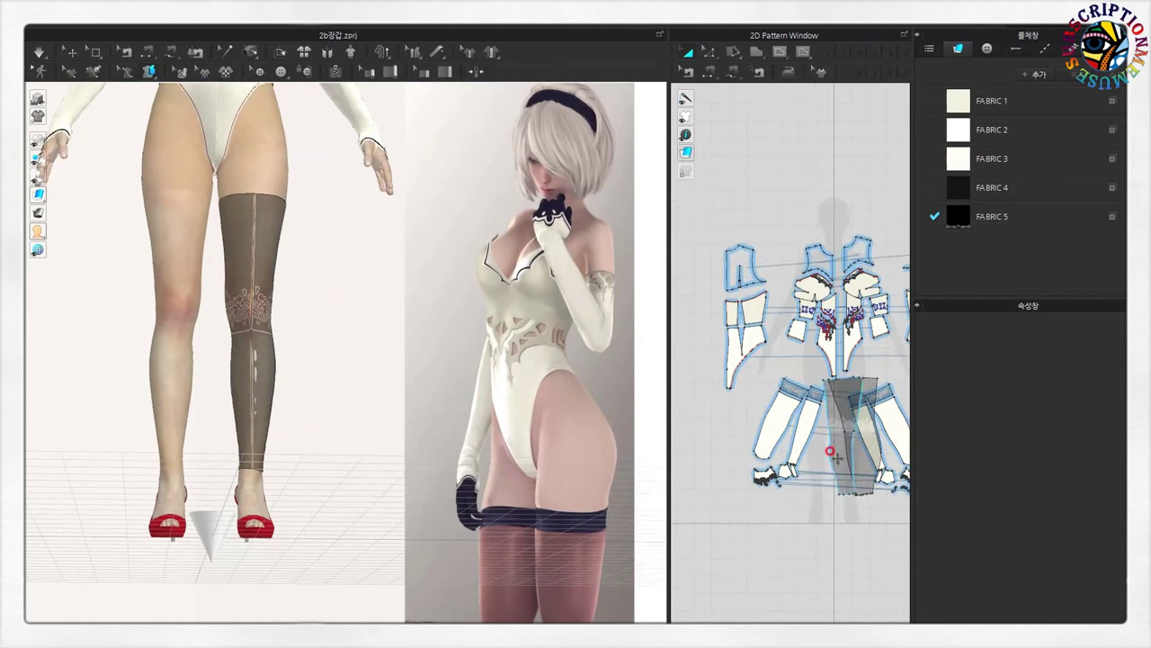
{"action": "left_click", "coordinate": [837, 454]}
{"action": "mouse_move", "coordinate": [836, 454]}
{"action": "left_mouse_down"}
{"action": "mouse_move", "coordinate": [813, 545]}
{"action": "mouse_move", "coordinate": [861, 545]}
{"action": "mouse_move", "coordinate": [828, 579]}
{"action": "left_mouse_up"}
{"action": "right_click_drag", "start_coordinate": [827, 578], "coordinate": [776, 426]}
{"action": "scroll", "coordinate": [777, 426], "scroll_direction": "up", "scroll_amount": 3}
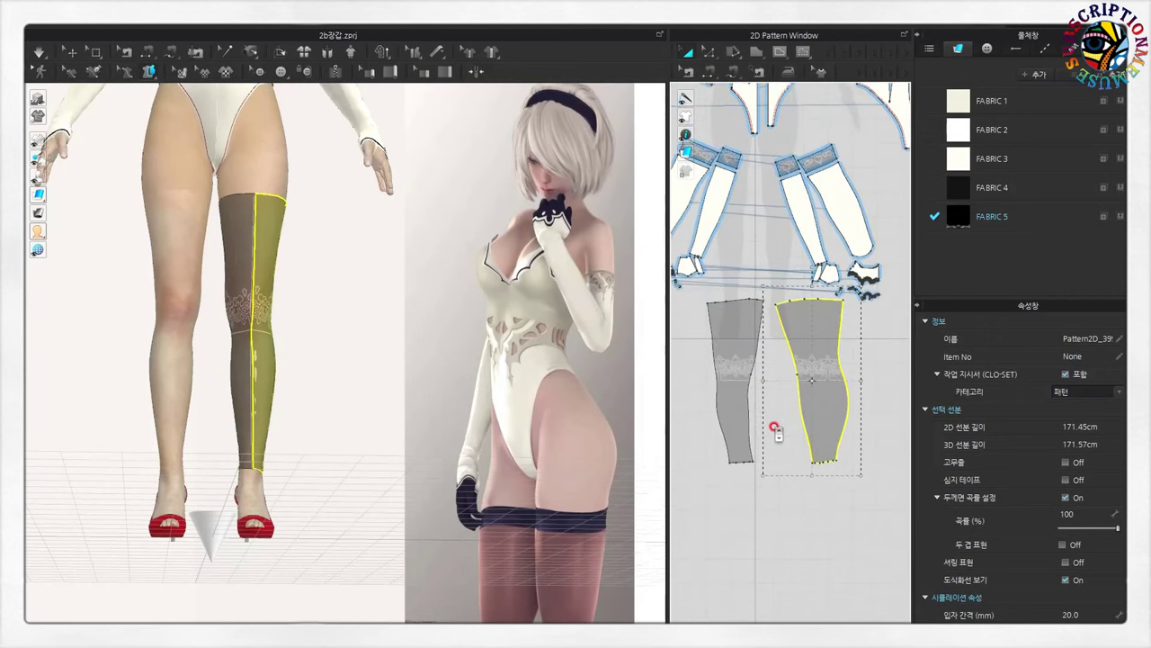
{"action": "scroll", "coordinate": [771, 432], "scroll_direction": "up", "scroll_amount": 1}
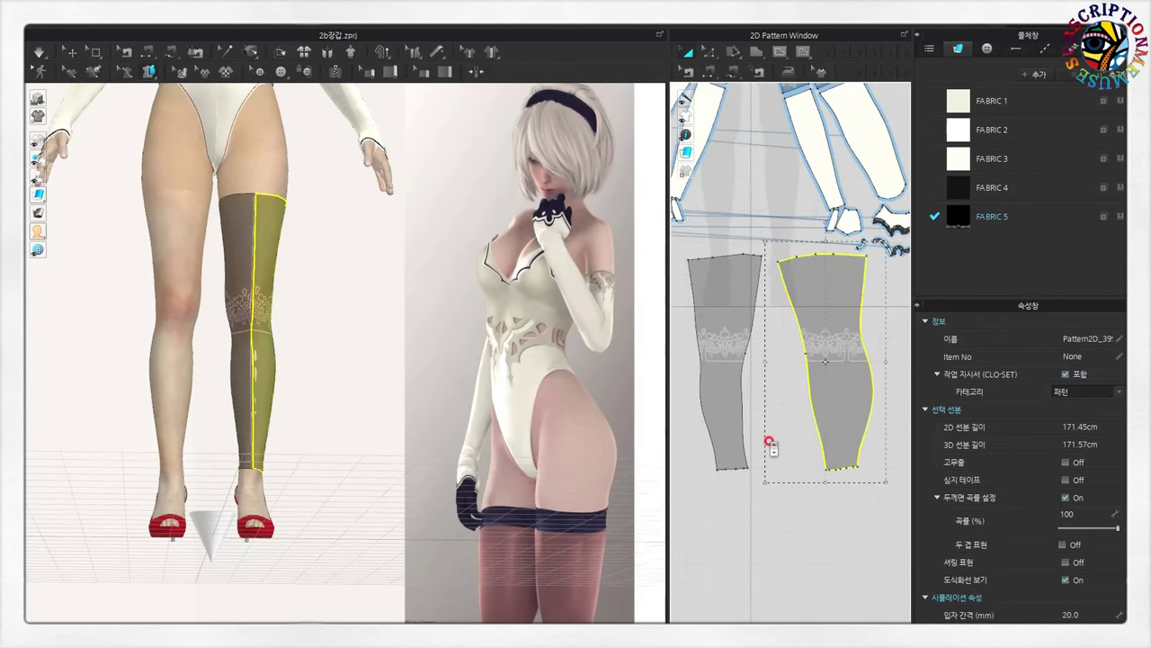
- Sew the inner long edges of the two stocking panels together
{"action": "left_click", "coordinate": [779, 261]}
{"action": "left_click", "coordinate": [824, 469]}
{"action": "left_click", "coordinate": [761, 260]}
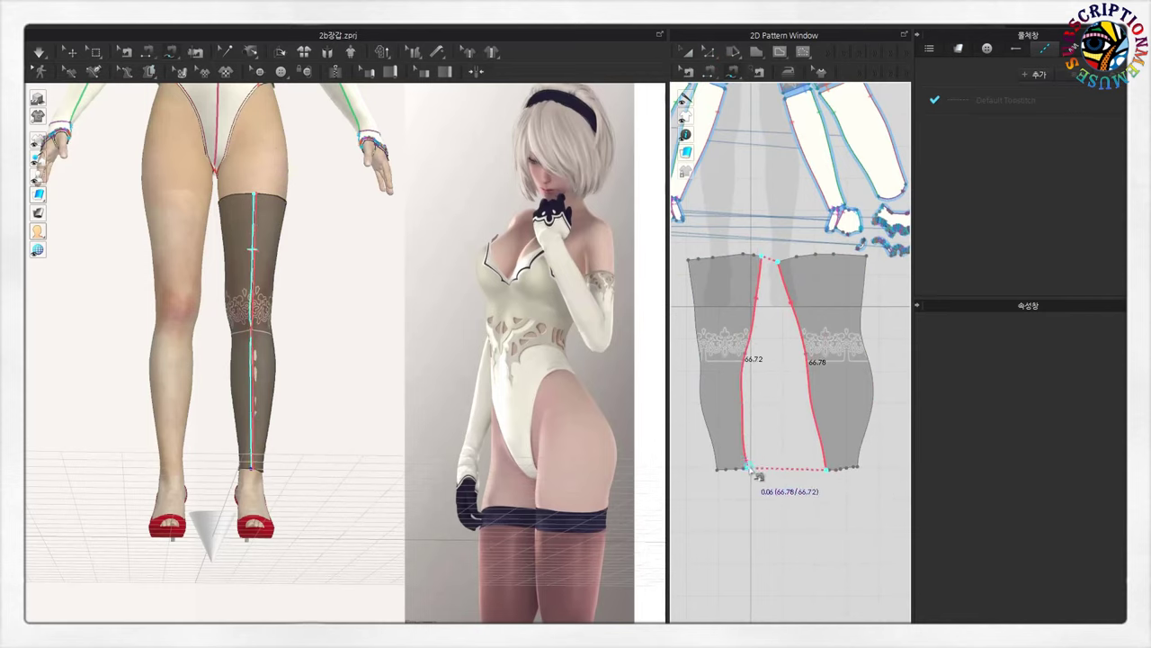
{"action": "left_click", "coordinate": [748, 467]}
- Sew the outer long edges of the two stocking panels to close the tube
{"action": "left_click", "coordinate": [867, 259]}
{"action": "left_click", "coordinate": [860, 468]}
{"action": "left_click", "coordinate": [688, 259]}
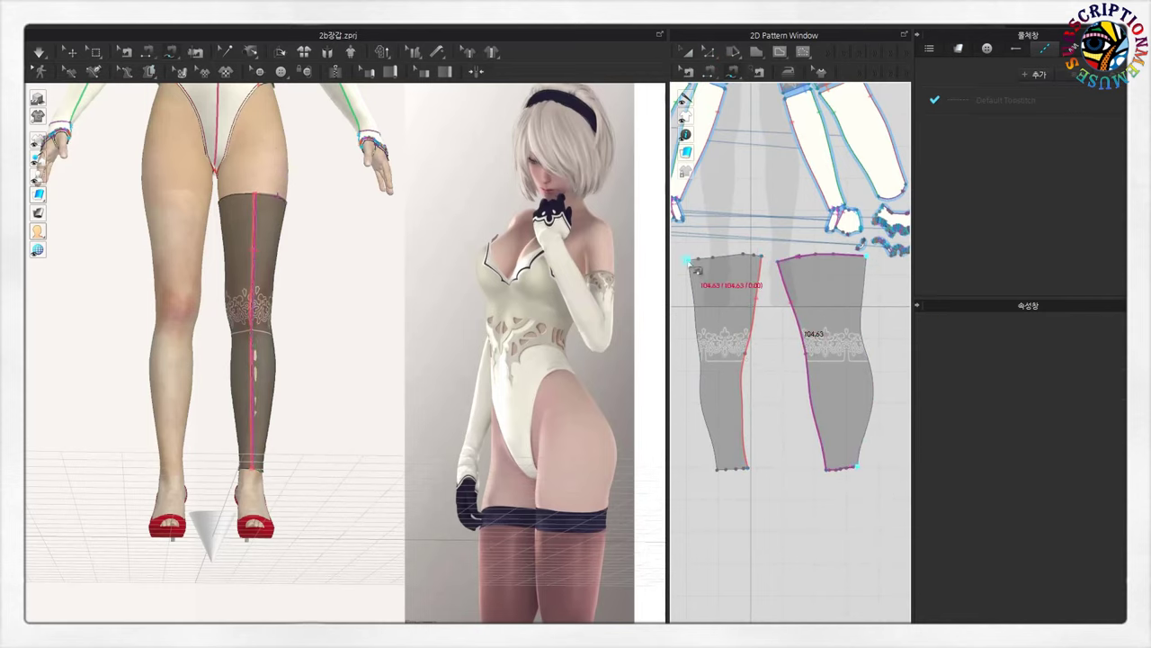
{"action": "left_click", "coordinate": [716, 467]}
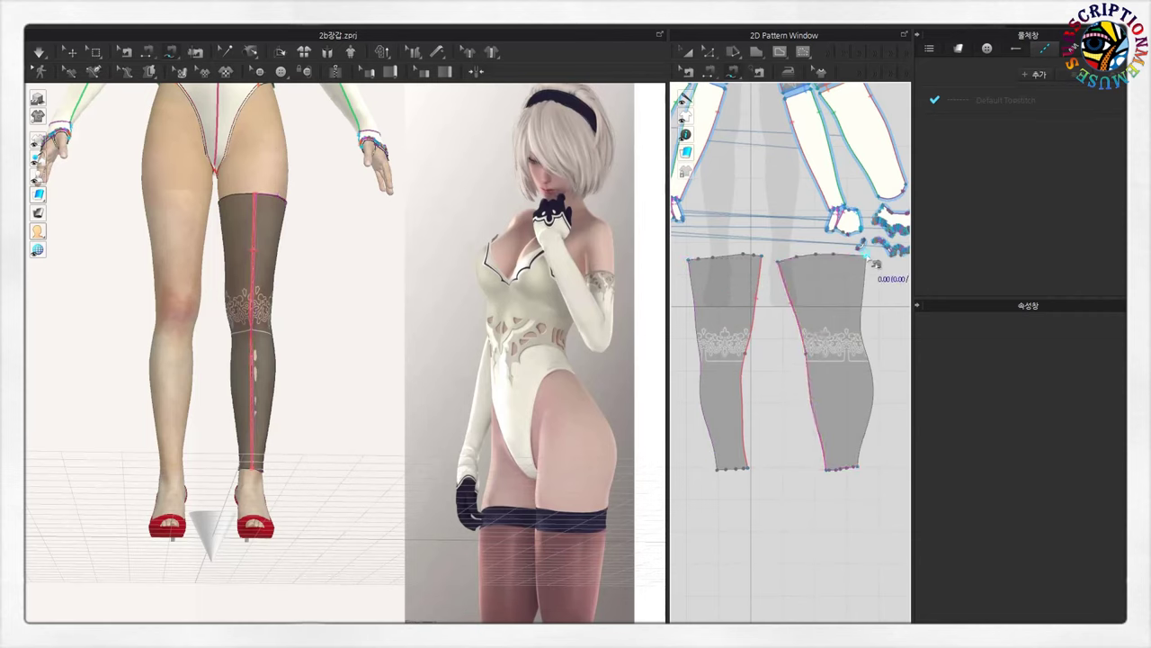
{"action": "left_click", "coordinate": [859, 468]}
{"action": "left_click", "coordinate": [688, 259]}
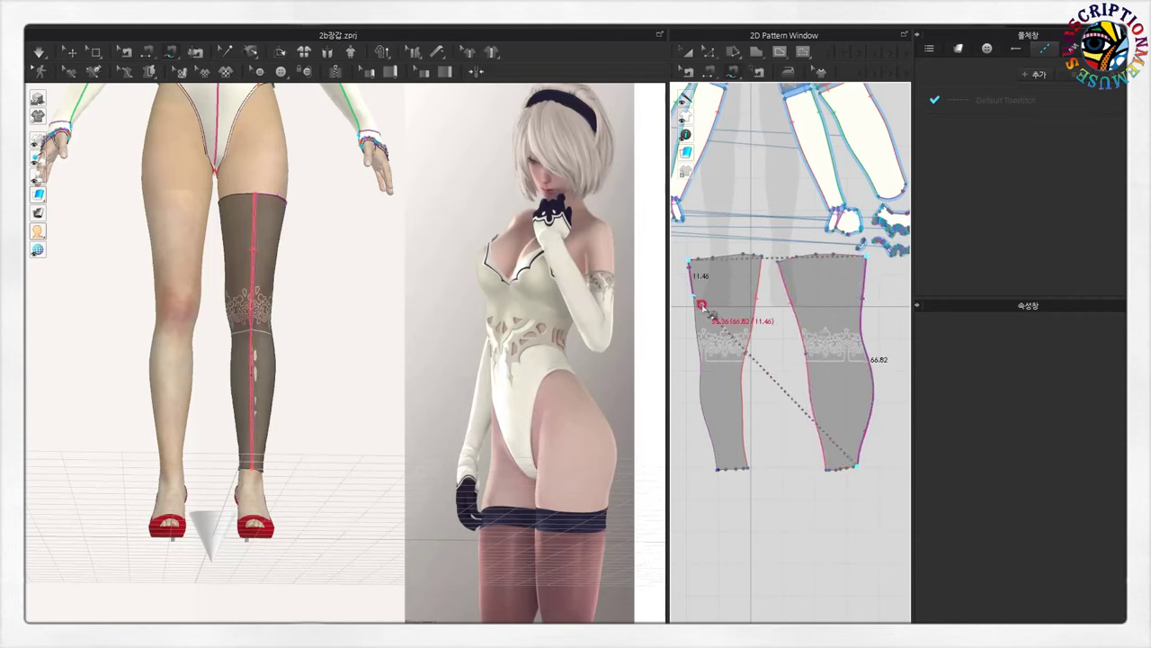
{"action": "left_click", "coordinate": [716, 466]}
{"action": "mouse_move", "coordinate": [326, 390]}
{"action": "right_mouse_down"}
{"action": "mouse_move", "coordinate": [59, 400]}
{"action": "mouse_move", "coordinate": [318, 391]}
{"action": "right_mouse_up"}
{"action": "left_click", "coordinate": [36, 54]}
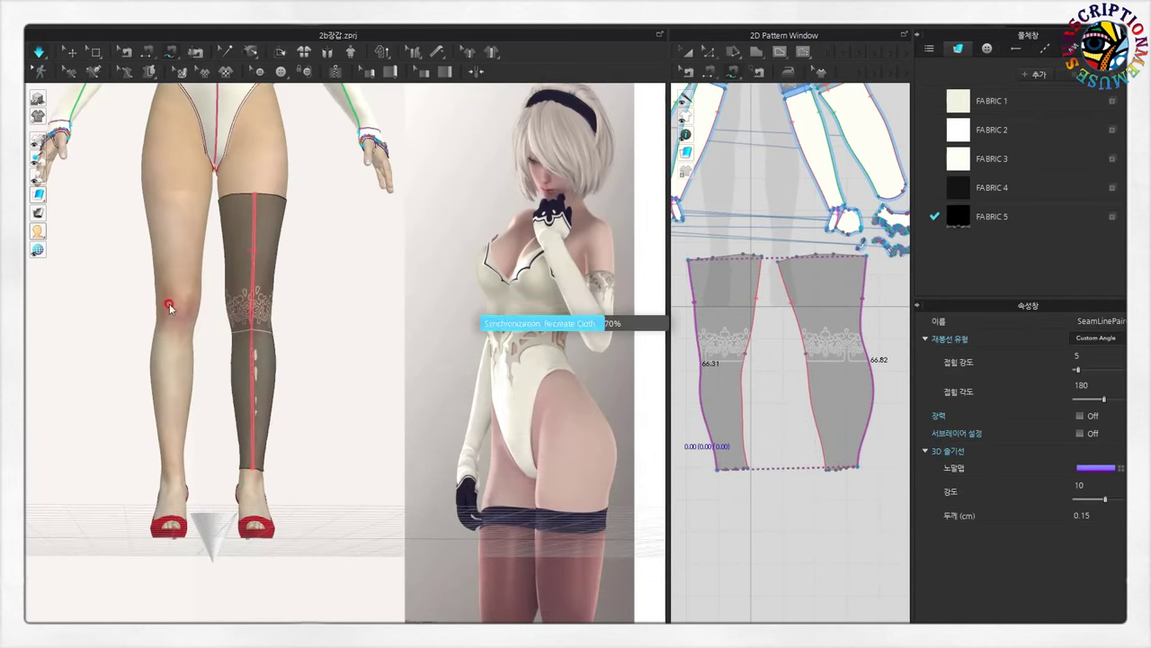
- Widen the 2D pattern window and reframe the avatar's upper body in 3D
{"action": "scroll", "coordinate": [328, 378], "scroll_direction": "up", "scroll_amount": 3}
{"action": "scroll", "coordinate": [745, 486], "scroll_direction": "down", "scroll_amount": 3}
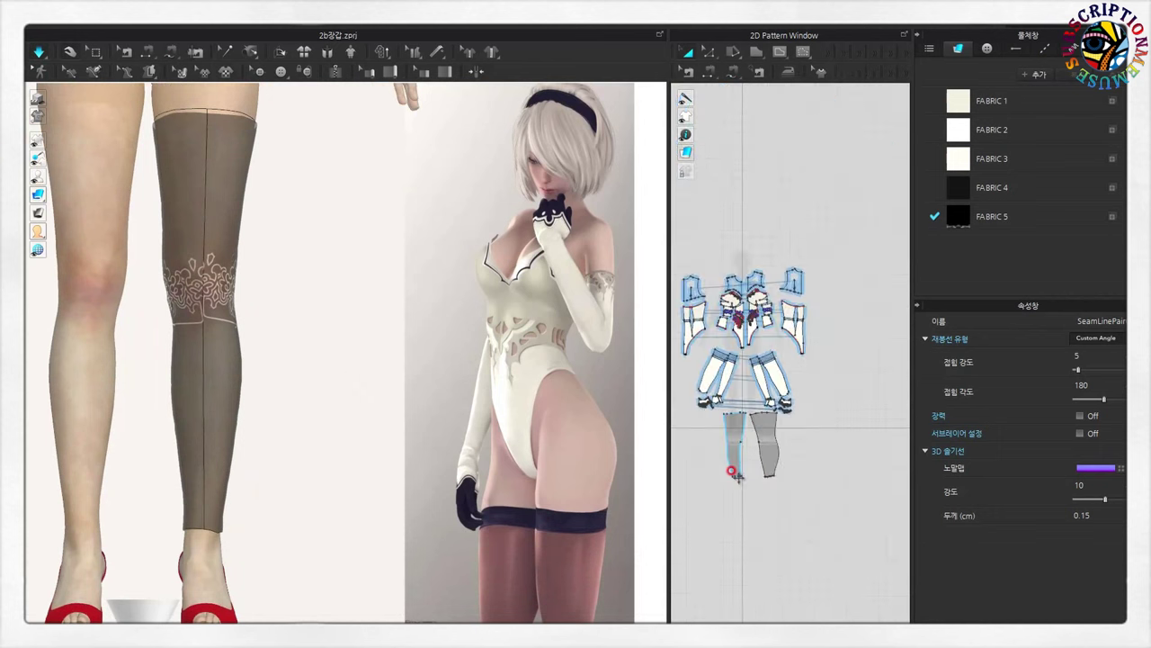
{"action": "scroll", "coordinate": [324, 355], "scroll_direction": "down", "scroll_amount": 1}
{"action": "scroll", "coordinate": [324, 355], "scroll_direction": "down", "scroll_amount": 2}
{"action": "left_click", "coordinate": [823, 447]}
{"action": "left_click", "coordinate": [786, 440]}
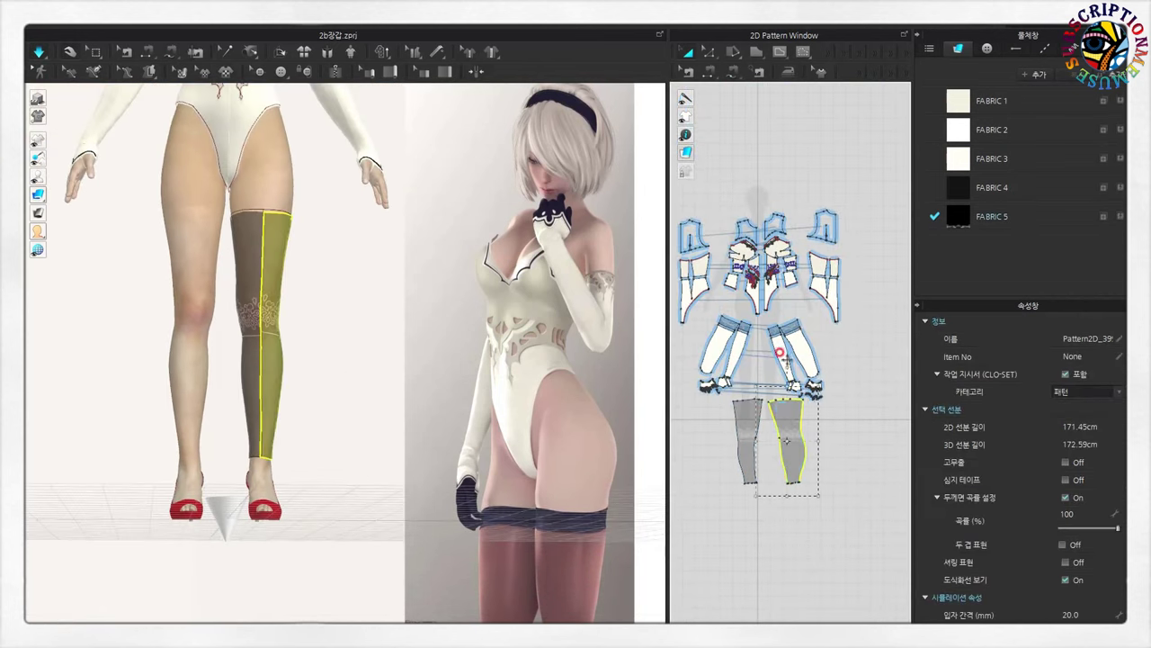
{"action": "scroll", "coordinate": [699, 327], "scroll_direction": "up", "scroll_amount": 3}
{"action": "left_click_drag", "start_coordinate": [670, 210], "coordinate": [538, 220]}
{"action": "mouse_move", "coordinate": [303, 318]}
{"action": "middle_mouse_down"}
{"action": "mouse_move", "coordinate": [378, 405]}
{"action": "mouse_move", "coordinate": [368, 406]}
{"action": "middle_mouse_up"}
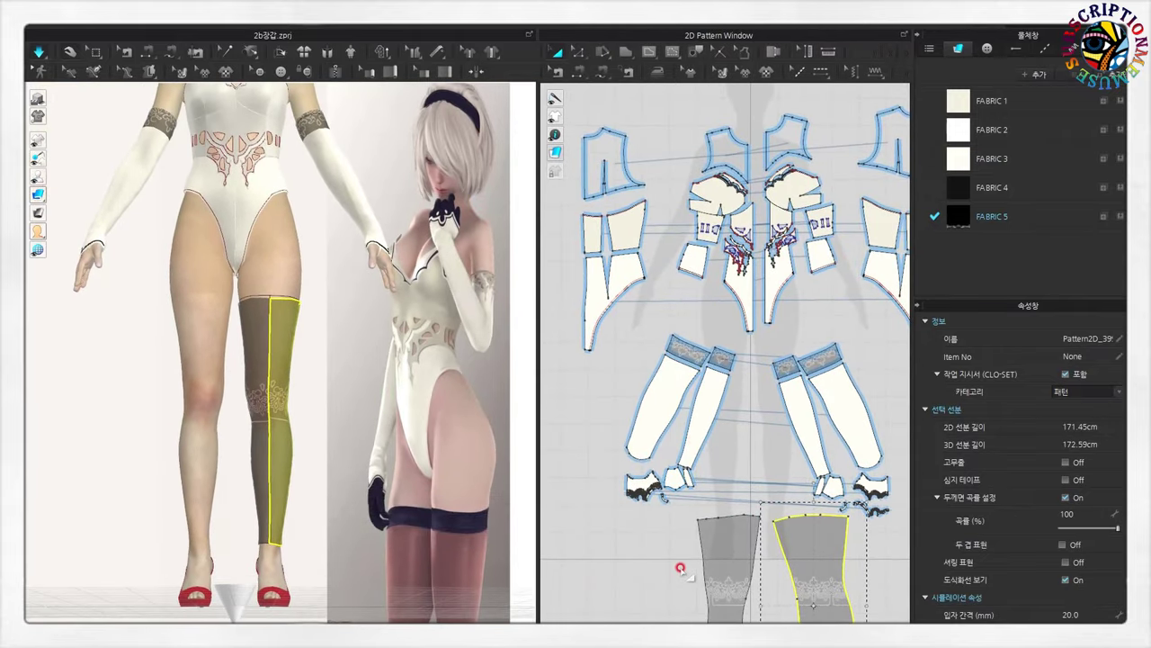
{"action": "scroll", "coordinate": [784, 550], "scroll_direction": "up", "scroll_amount": 1}
{"action": "scroll", "coordinate": [720, 477], "scroll_direction": "up", "scroll_amount": 2}
{"action": "scroll", "coordinate": [680, 502], "scroll_direction": "up", "scroll_amount": 1}
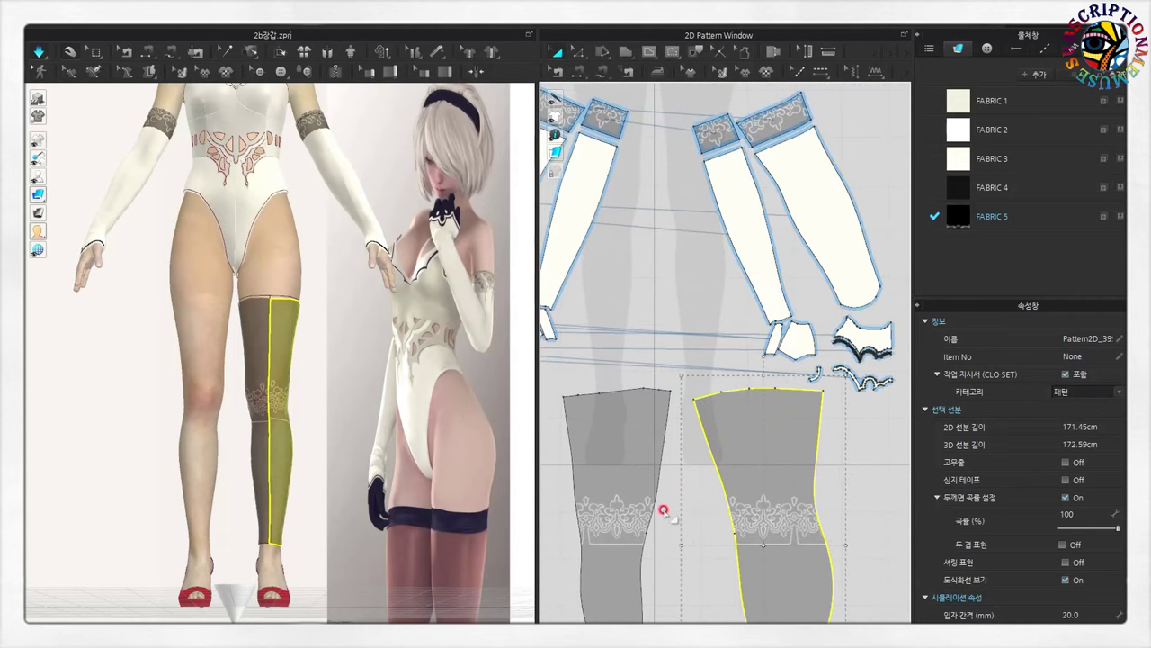
{"action": "left_click", "coordinate": [676, 349]}
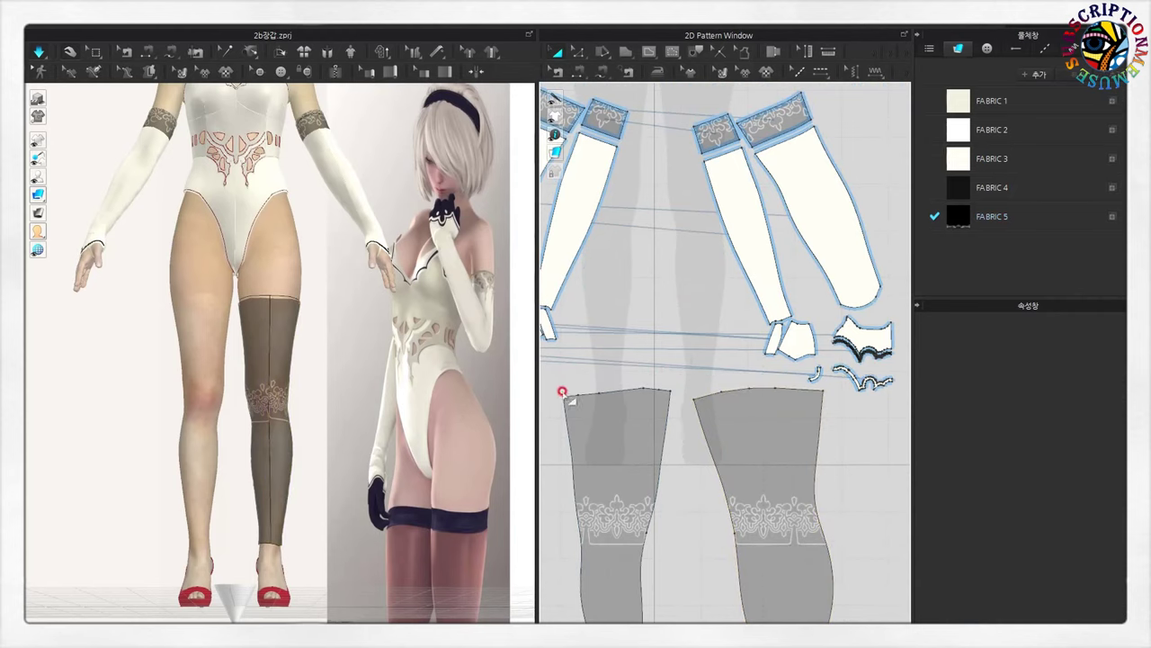
- Reposition the left and right stocking panels side by side in the 2D window
{"action": "left_click", "coordinate": [579, 54]}
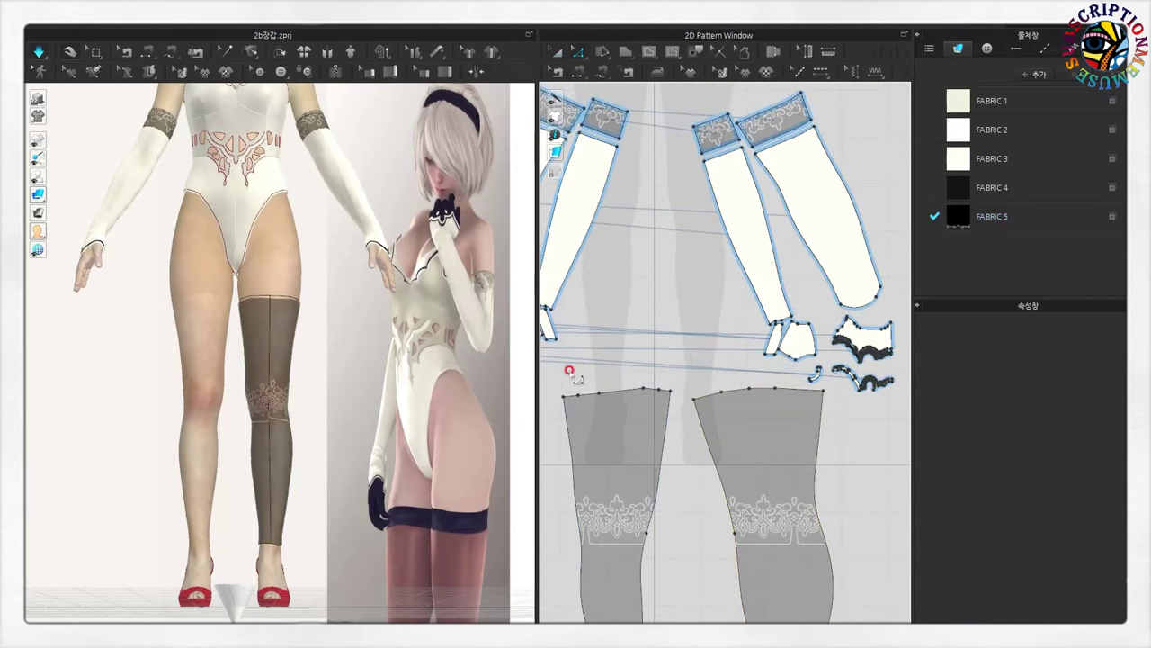
{"action": "left_click_drag", "start_coordinate": [686, 415], "coordinate": [680, 416]}
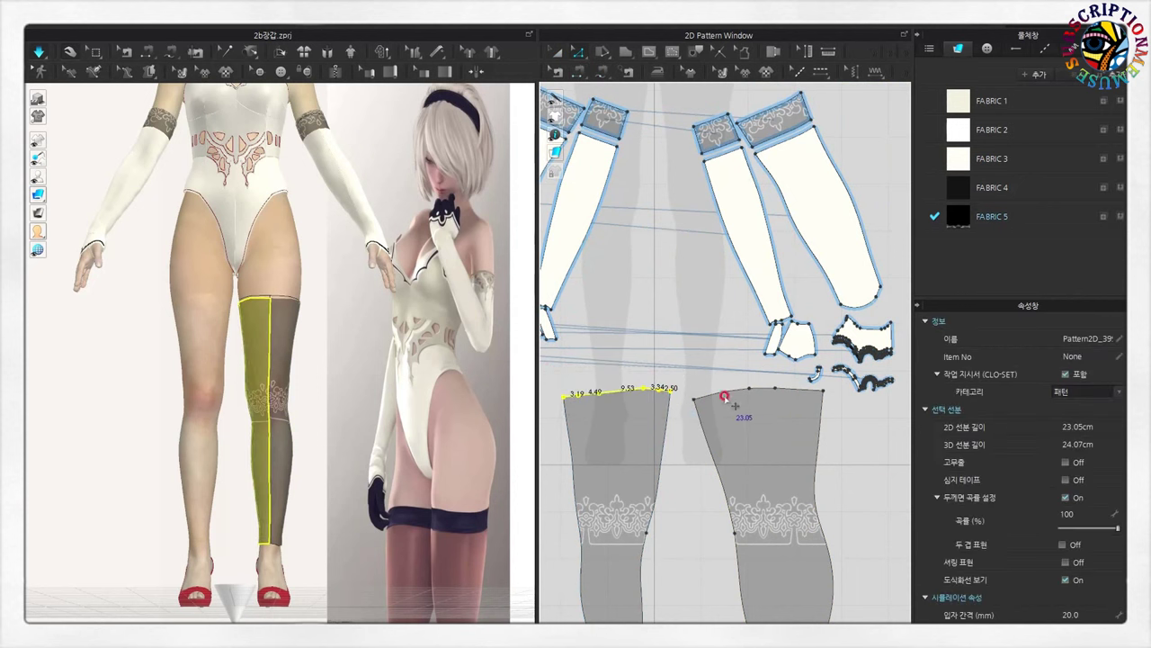
{"action": "scroll", "coordinate": [724, 393], "scroll_direction": "down", "scroll_amount": 3}
{"action": "key", "text": "a"}
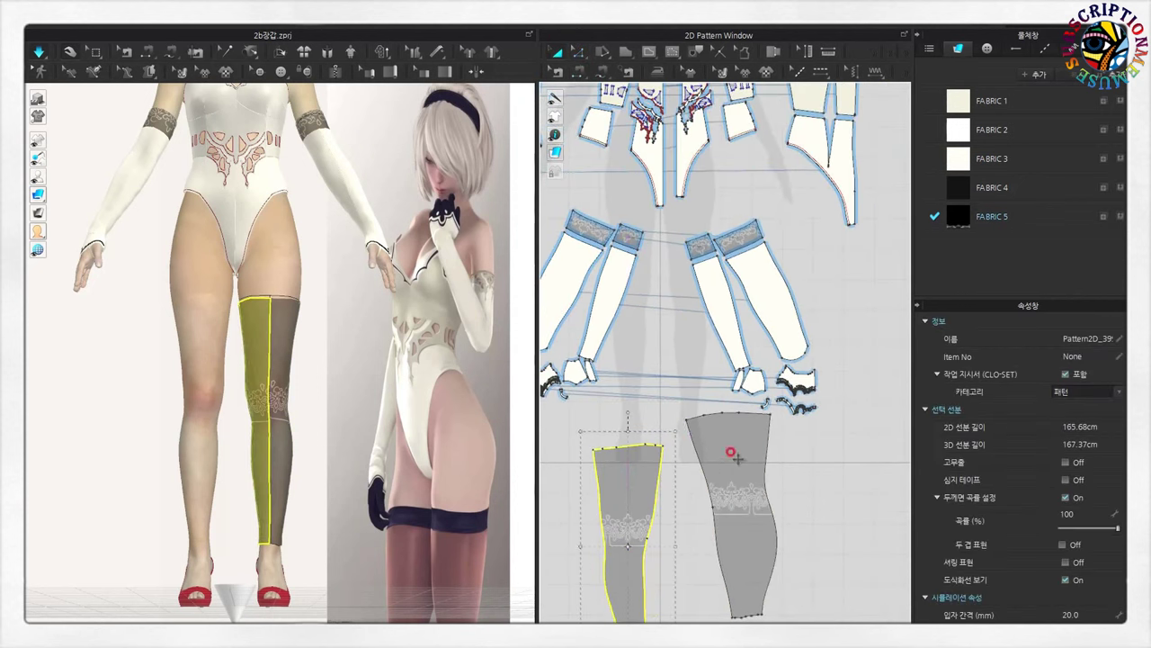
{"action": "left_click_drag", "start_coordinate": [736, 457], "coordinate": [781, 484]}
{"action": "left_click_drag", "start_coordinate": [637, 486], "coordinate": [681, 488]}
{"action": "scroll", "coordinate": [681, 488], "scroll_direction": "up", "scroll_amount": 3}
{"action": "key", "text": "Escape"}
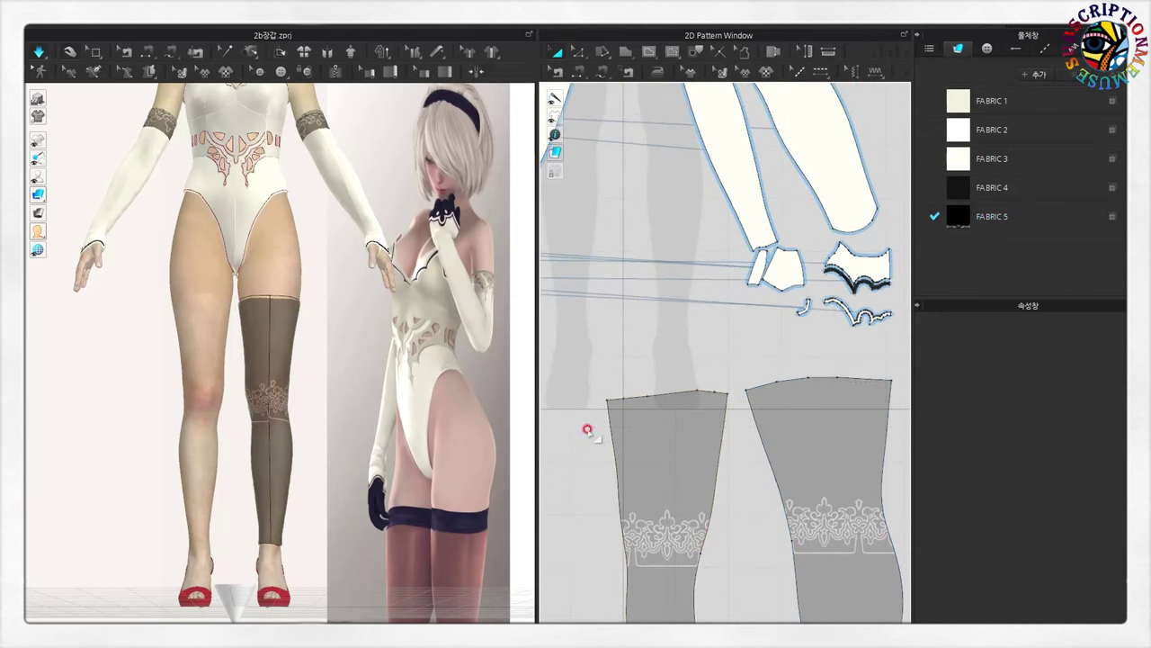
- Raise the top edges of both stocking panels by 3.42 cm and simulate
{"action": "key", "text": "z"}
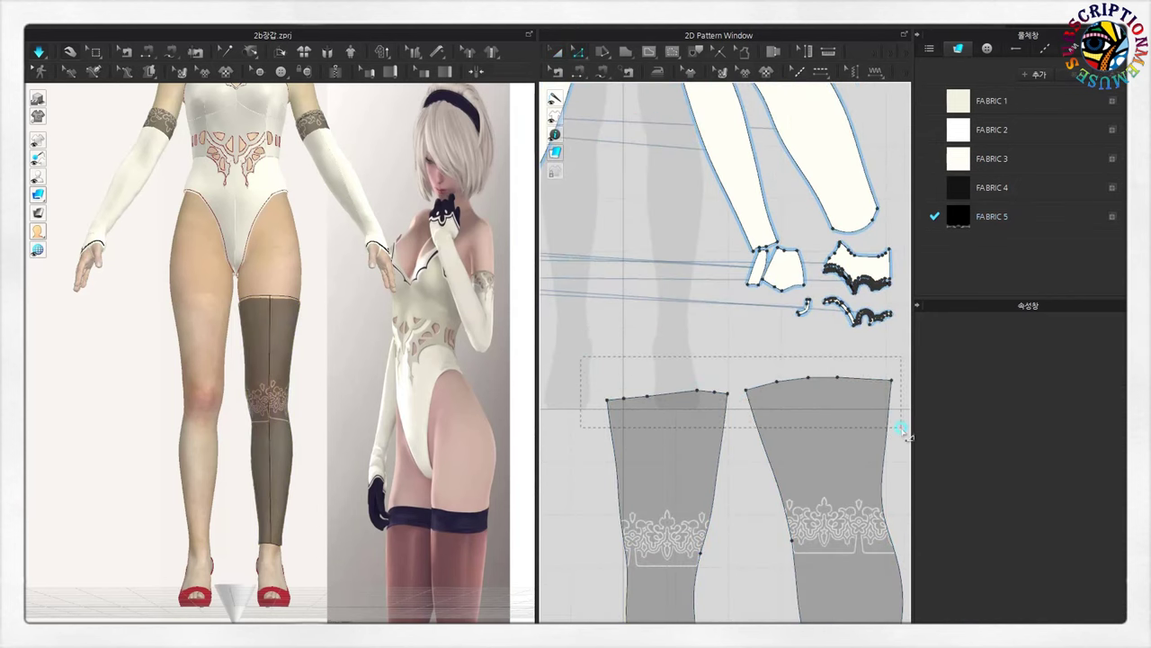
{"action": "left_click_drag", "start_coordinate": [902, 428], "coordinate": [899, 432]}
{"action": "left_click_drag", "start_coordinate": [688, 400], "coordinate": [683, 378]}
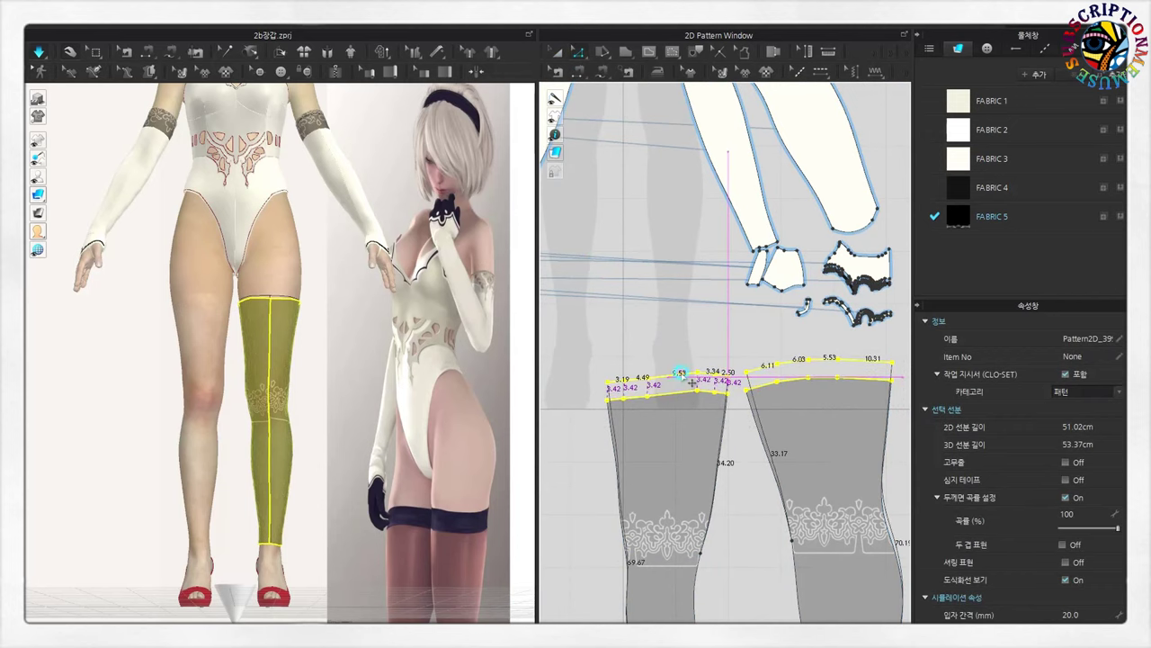
{"action": "right_click", "coordinate": [684, 378]}
{"action": "left_click", "coordinate": [537, 347]}
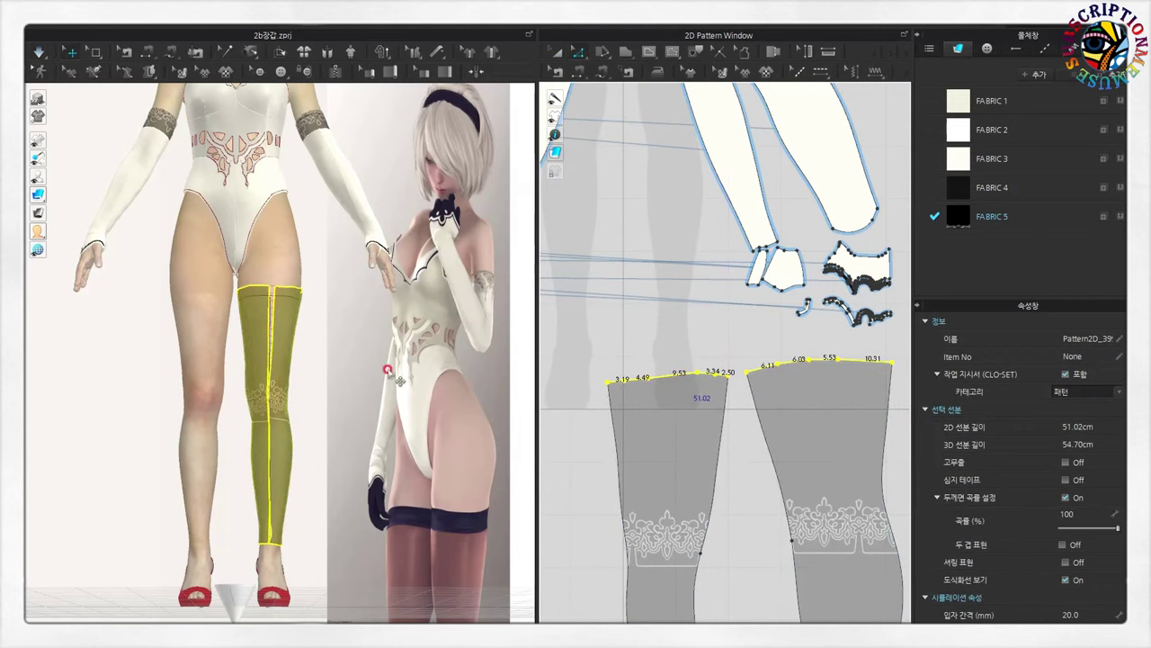
{"action": "left_click", "coordinate": [38, 53]}
- Orbit around the redraped stocking and return to a straight front view
{"action": "left_click", "coordinate": [261, 310]}
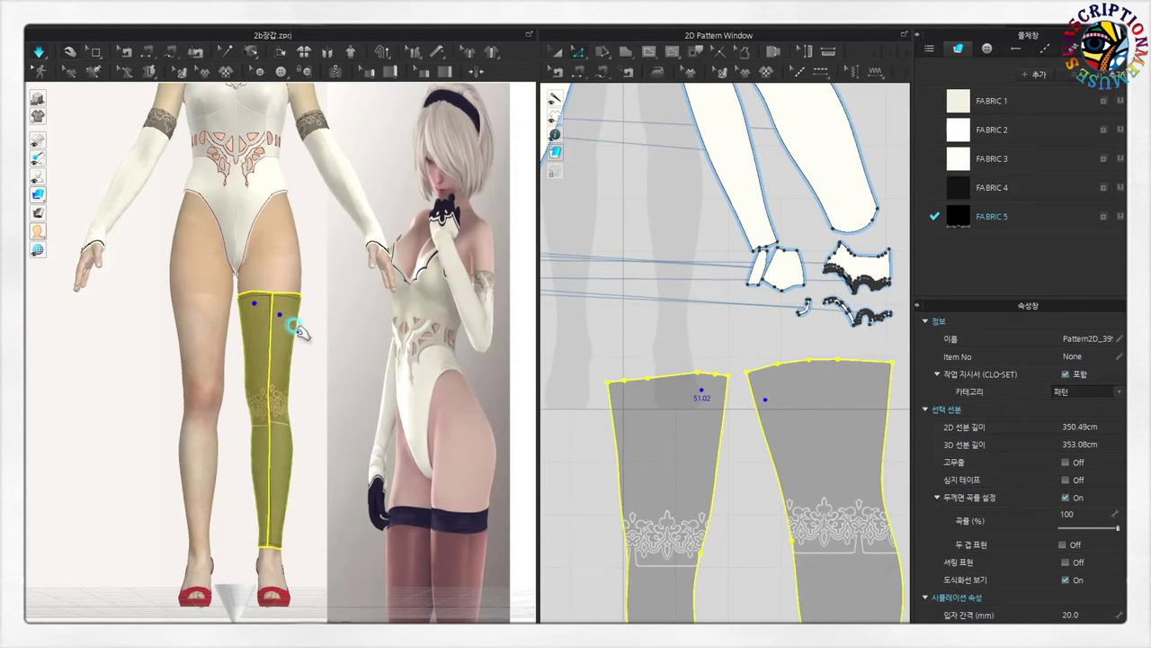
{"action": "right_click_drag", "start_coordinate": [288, 329], "coordinate": [141, 337]}
{"action": "left_click", "coordinate": [141, 336]}
{"action": "right_click_drag", "start_coordinate": [275, 341], "coordinate": [375, 394]}
{"action": "scroll", "coordinate": [375, 393], "scroll_direction": "down", "scroll_amount": 2}
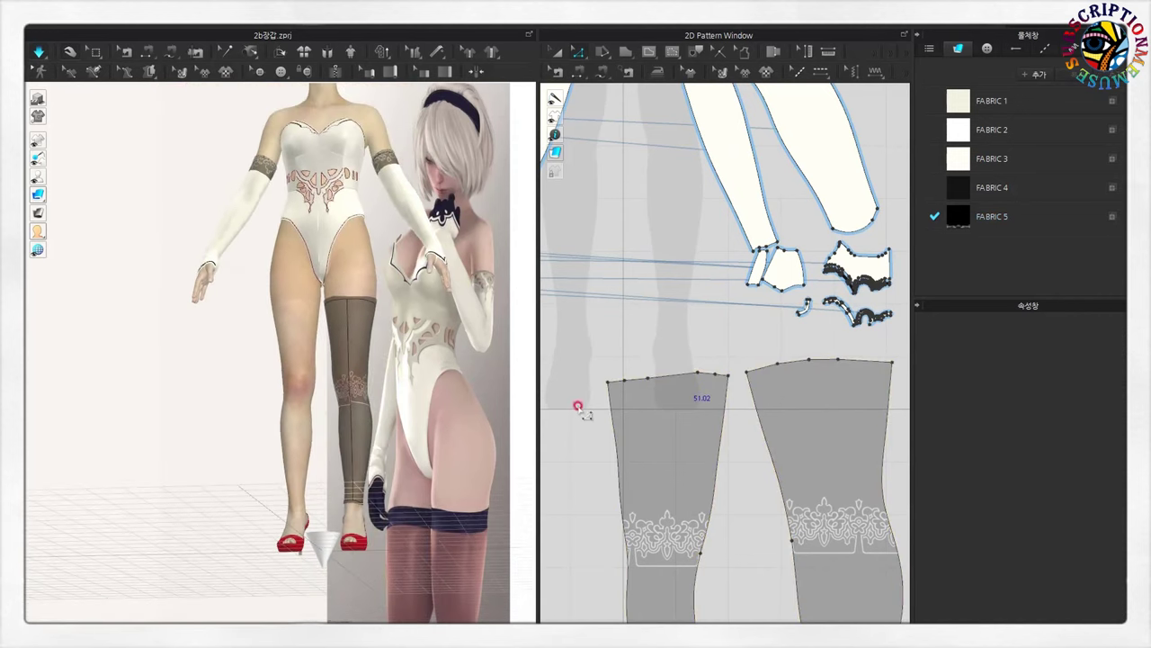
{"action": "scroll", "coordinate": [566, 468], "scroll_direction": "down", "scroll_amount": 2}
{"action": "scroll", "coordinate": [596, 441], "scroll_direction": "down", "scroll_amount": 2}
{"action": "right_click_drag", "start_coordinate": [377, 412], "coordinate": [311, 439]}
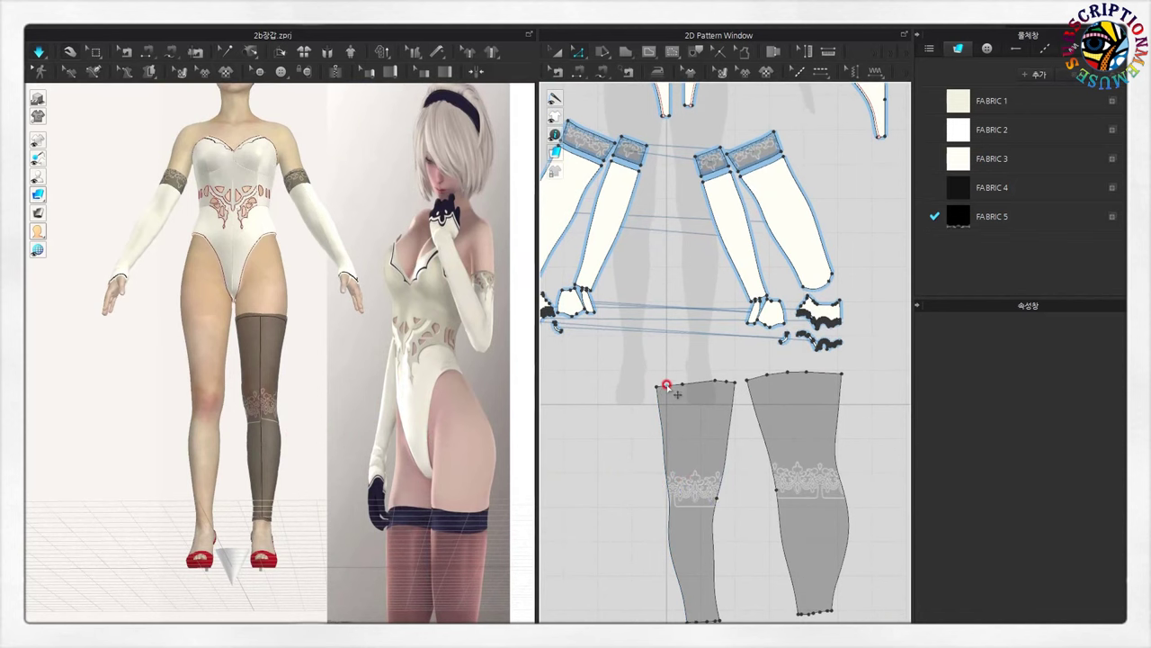
{"action": "scroll", "coordinate": [697, 462], "scroll_direction": "up", "scroll_amount": 2}
- Reshape segments of the stocking's top edge through the edge context menu
{"action": "left_click_drag", "start_coordinate": [756, 355], "coordinate": [755, 354]}
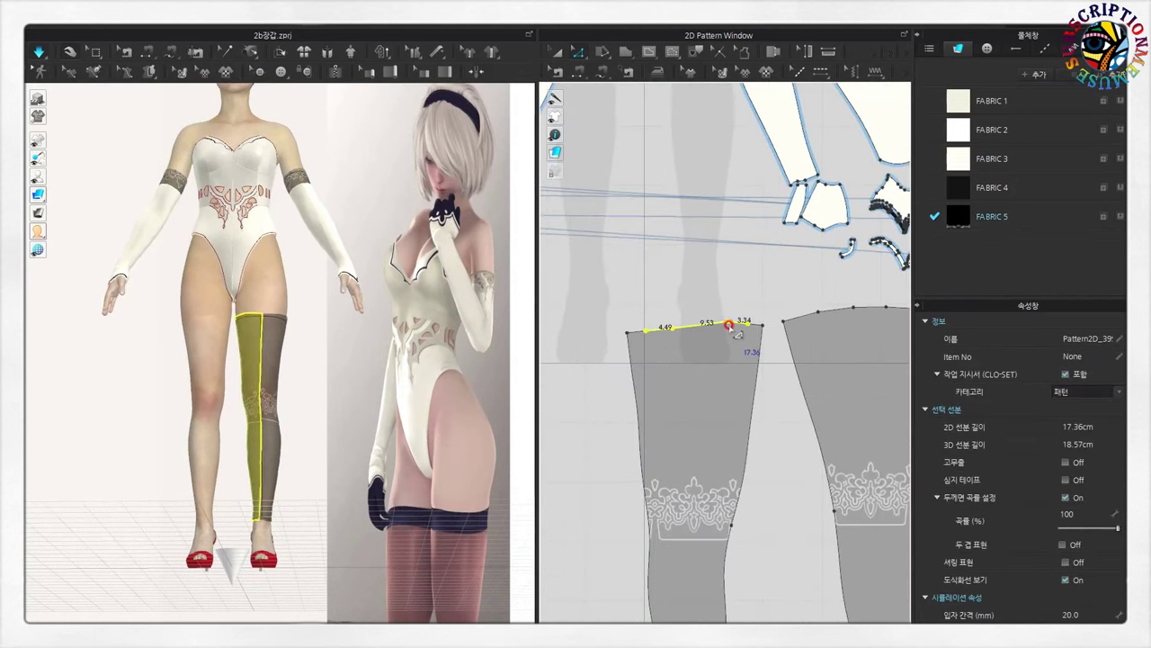
{"action": "right_click", "coordinate": [722, 316]}
{"action": "left_click_drag", "start_coordinate": [623, 281], "coordinate": [748, 333]}
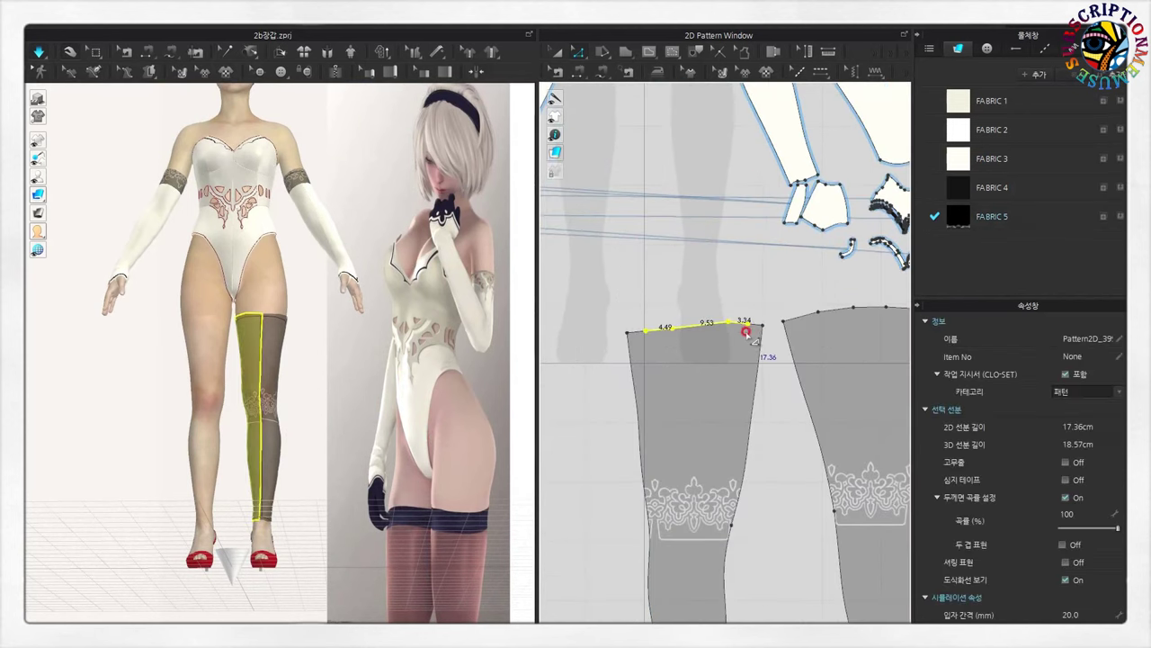
{"action": "right_click", "coordinate": [672, 331]}
{"action": "left_click", "coordinate": [694, 442]}
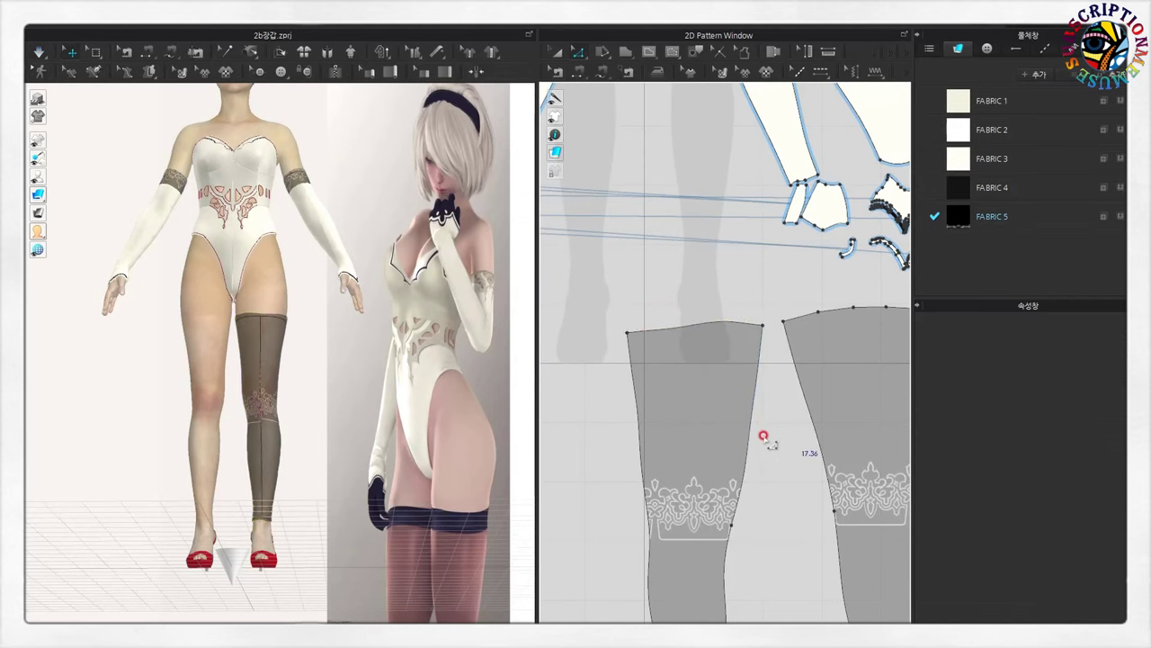
{"action": "scroll", "coordinate": [729, 411], "scroll_direction": "up", "scroll_amount": 2}
{"action": "left_click", "coordinate": [779, 305]}
{"action": "right_click", "coordinate": [789, 304]}
{"action": "left_click", "coordinate": [771, 454]}
{"action": "left_click", "coordinate": [40, 52]}
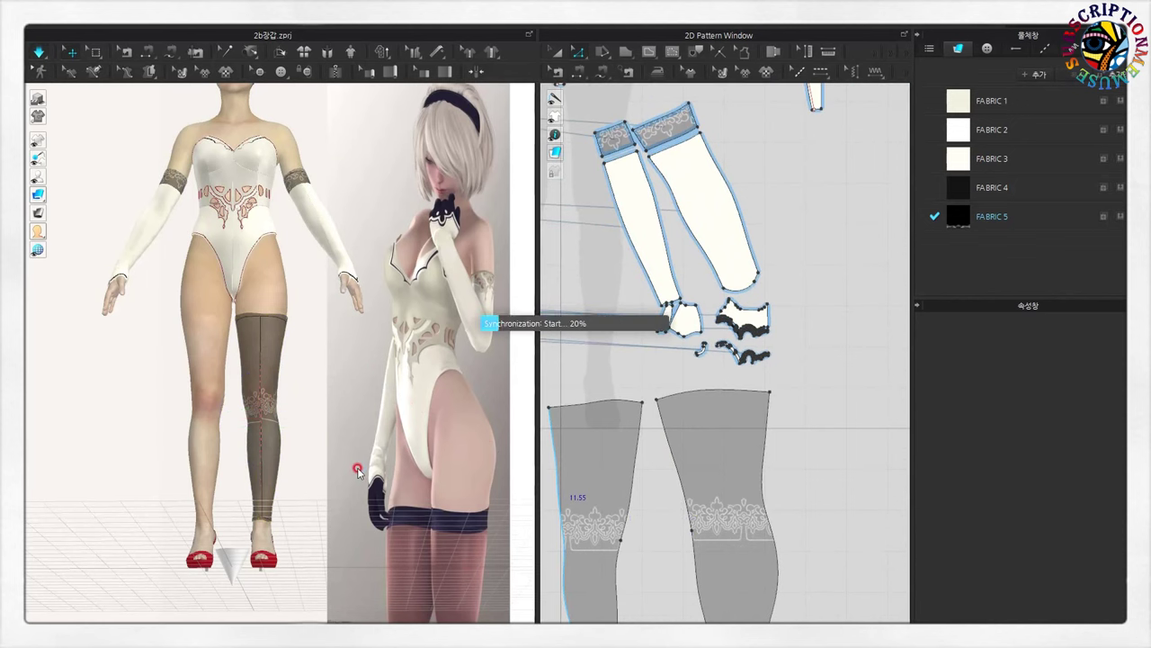
- Check the stocking panels on the leg from the front, then select the right panel's grainline
{"action": "right_click_drag", "start_coordinate": [333, 385], "coordinate": [218, 327]}
{"action": "left_click", "coordinate": [241, 330]}
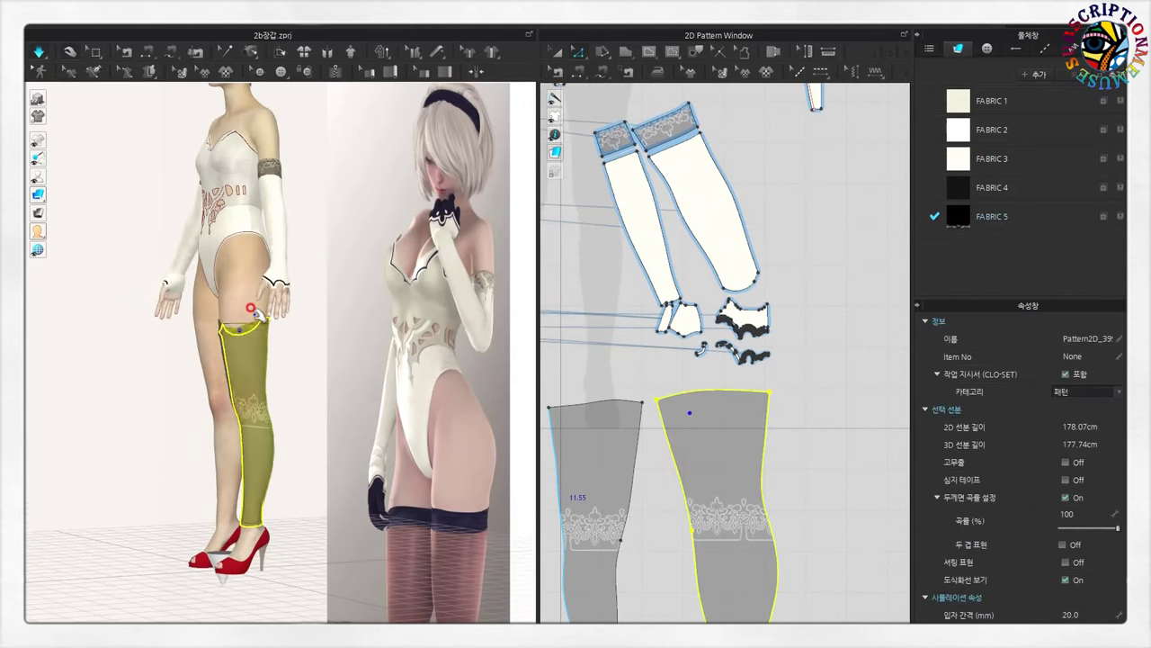
{"action": "key", "text": "2"}
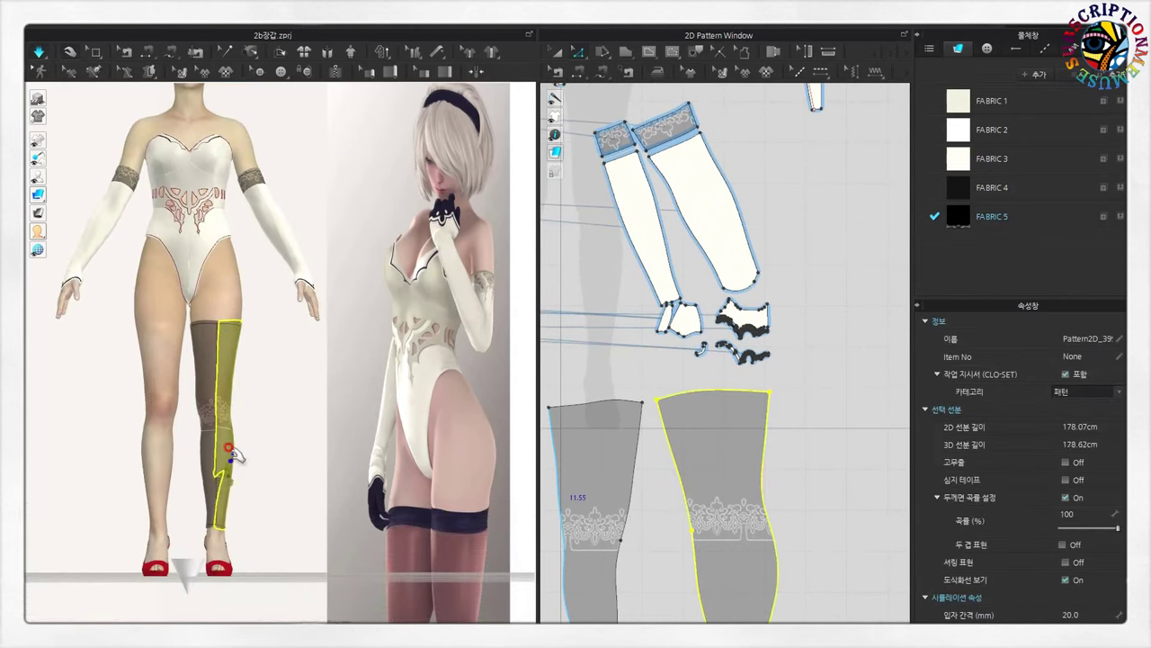
{"action": "left_click", "coordinate": [214, 358]}
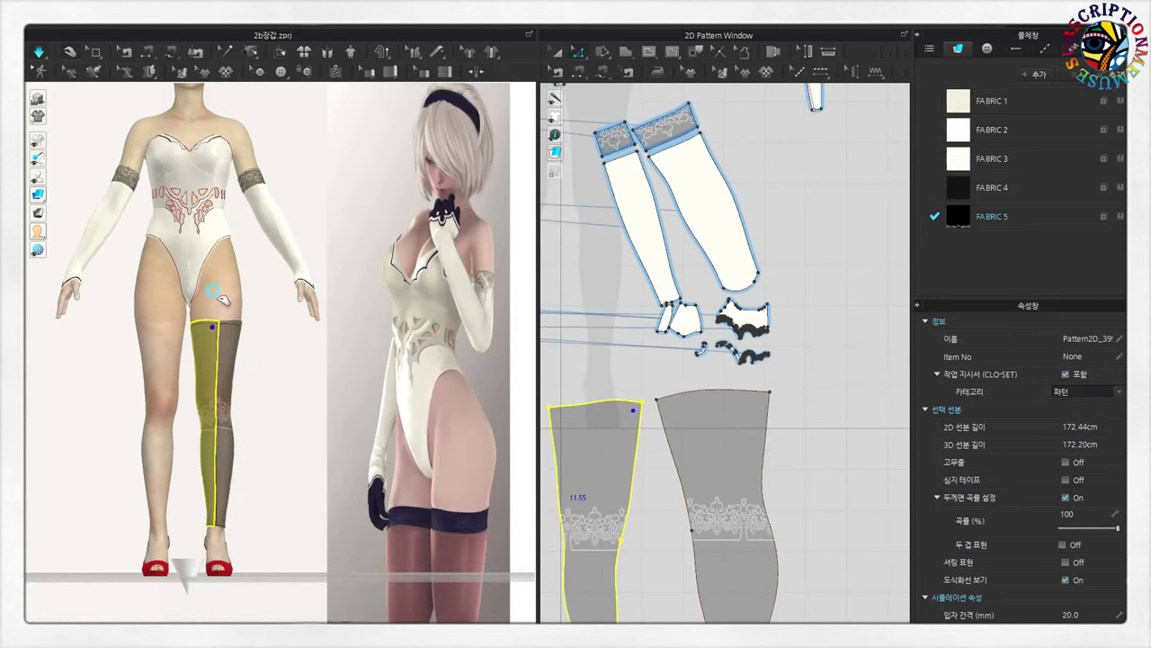
{"action": "left_click", "coordinate": [225, 330]}
{"action": "left_click", "coordinate": [270, 340]}
{"action": "scroll", "coordinate": [270, 340], "scroll_direction": "down", "scroll_amount": 3}
{"action": "scroll", "coordinate": [672, 542], "scroll_direction": "up", "scroll_amount": 3}
{"action": "scroll", "coordinate": [683, 503], "scroll_direction": "down", "scroll_amount": 5}
{"action": "scroll", "coordinate": [725, 537], "scroll_direction": "up", "scroll_amount": 3}
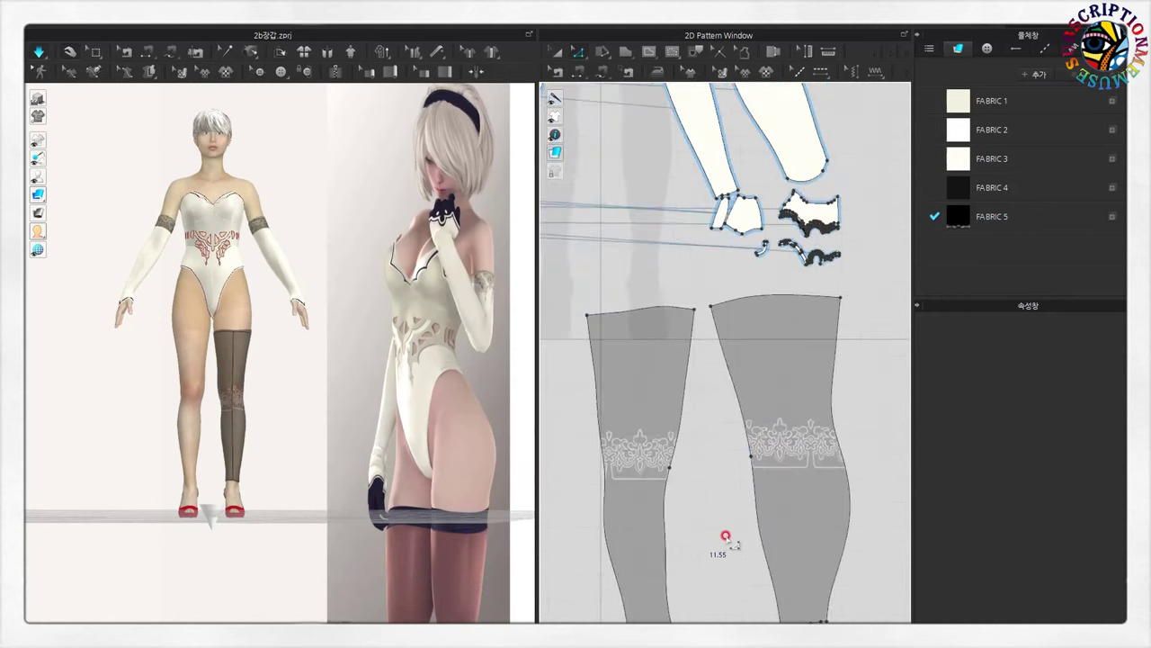
{"action": "scroll", "coordinate": [721, 532], "scroll_direction": "down", "scroll_amount": 2}
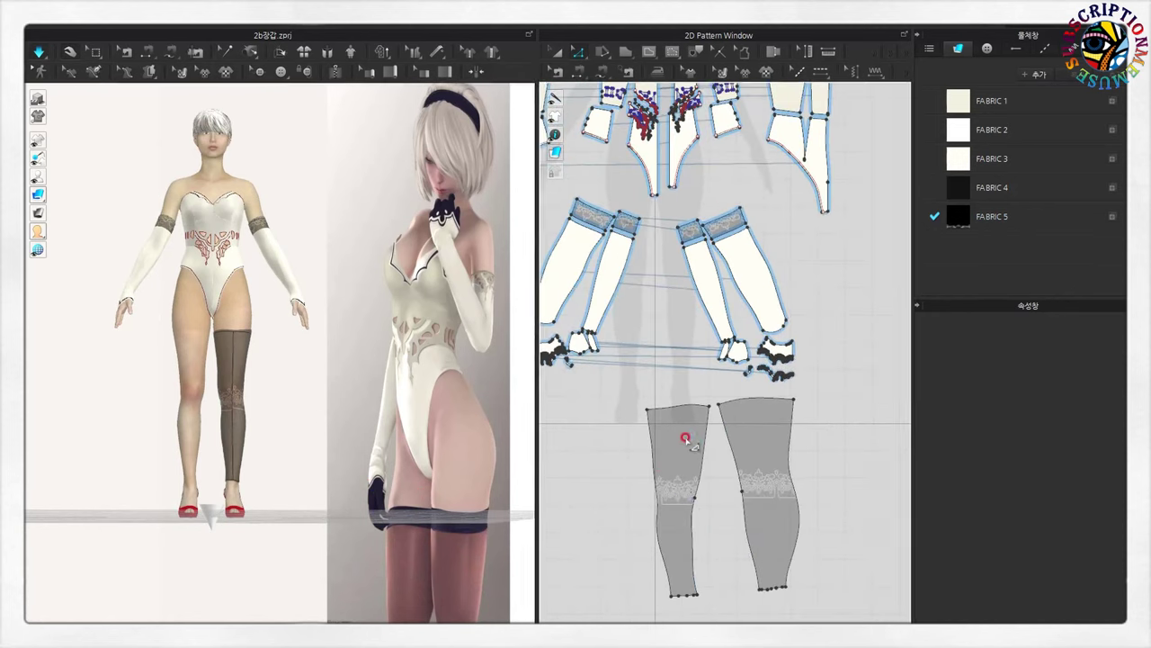
{"action": "left_click", "coordinate": [720, 73]}
{"action": "left_click", "coordinate": [738, 423]}
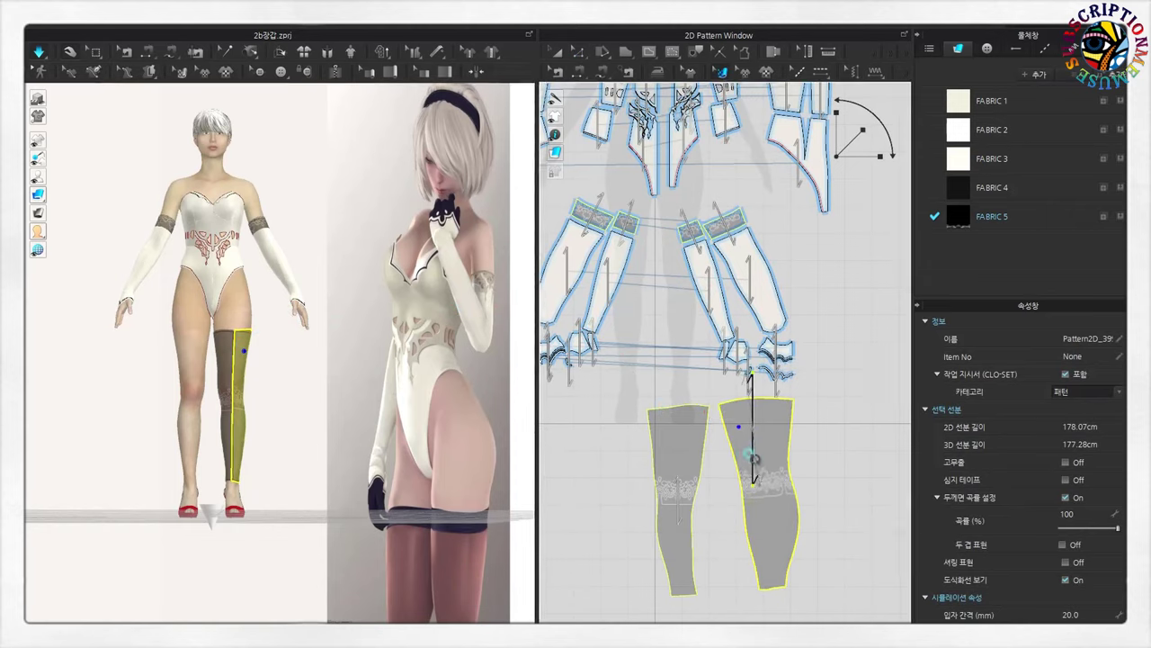
- Reposition the right stocking's grainline and flip the left stocking's grain so it points up
{"action": "mouse_move", "coordinate": [771, 412]}
{"action": "left_mouse_down"}
{"action": "mouse_move", "coordinate": [756, 404]}
{"action": "mouse_move", "coordinate": [743, 303]}
{"action": "left_mouse_up"}
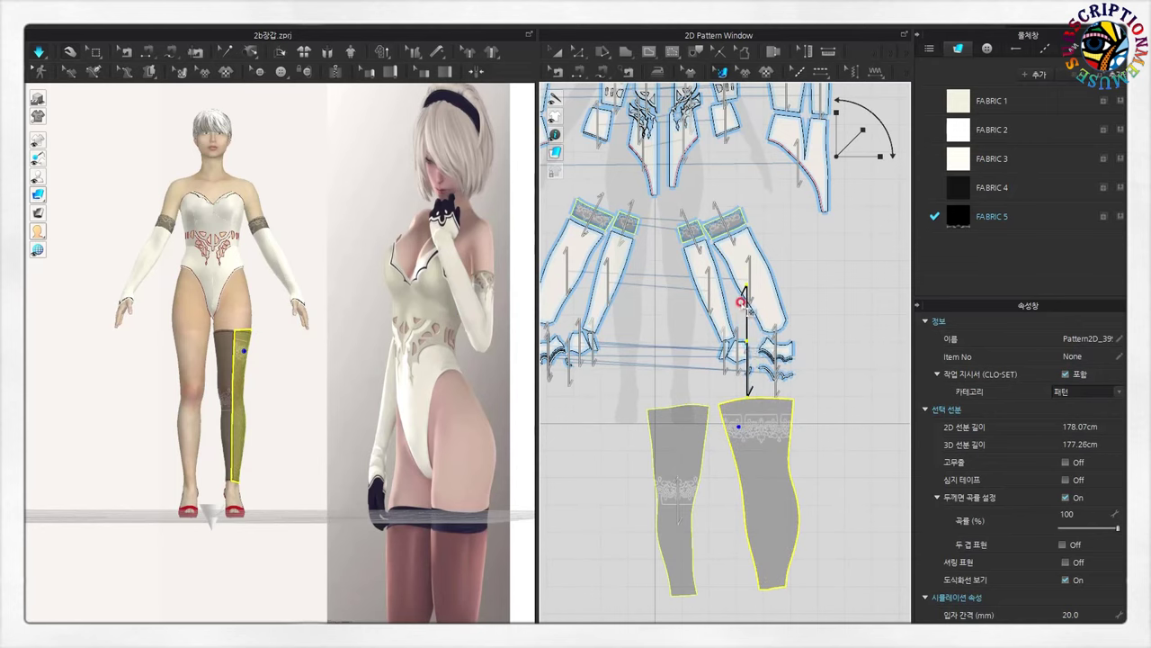
{"action": "left_click_drag", "start_coordinate": [743, 289], "coordinate": [770, 420]}
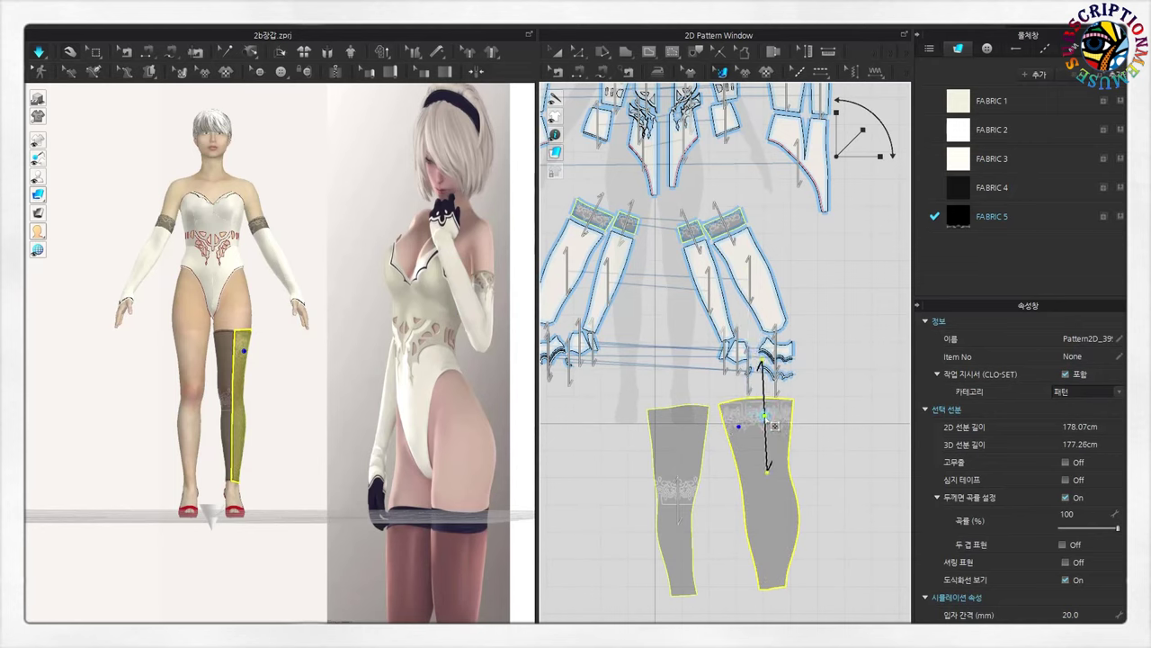
{"action": "left_click", "coordinate": [677, 493]}
{"action": "left_click_drag", "start_coordinate": [673, 437], "coordinate": [683, 543]}
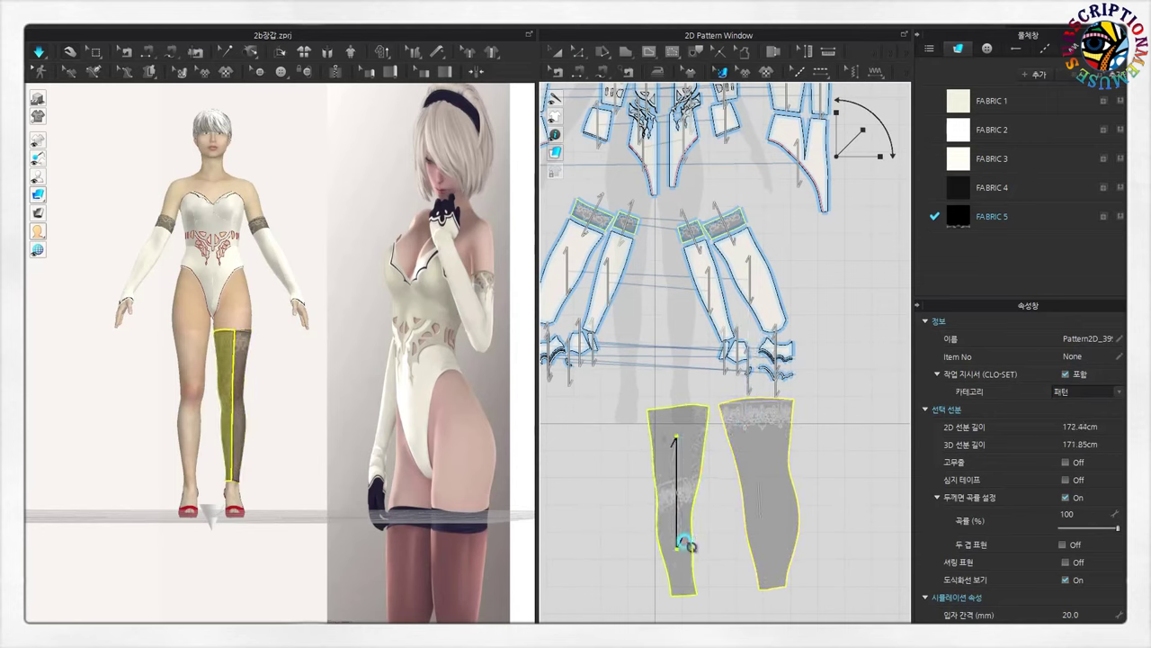
{"action": "left_click_drag", "start_coordinate": [681, 493], "coordinate": [680, 423]}
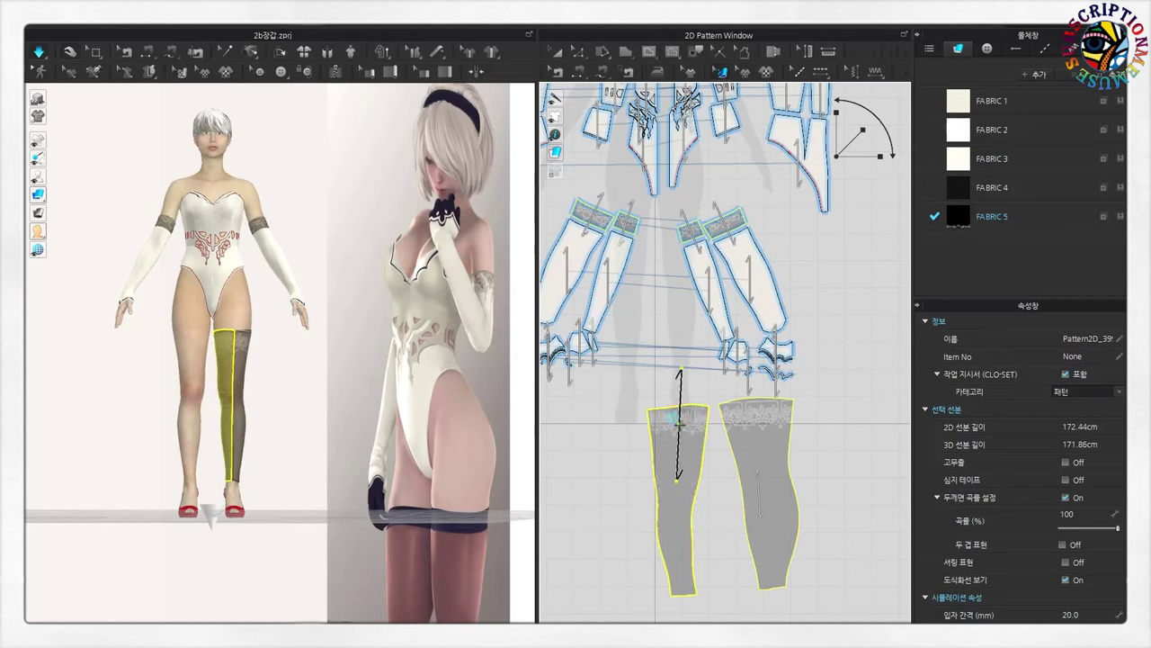
{"action": "left_click", "coordinate": [287, 329]}
- Fine-tune both stockings' grainlines so the lace band sits at the top of each
{"action": "scroll", "coordinate": [270, 411], "scroll_direction": "up", "scroll_amount": 3}
{"action": "scroll", "coordinate": [153, 390], "scroll_direction": "up", "scroll_amount": 3}
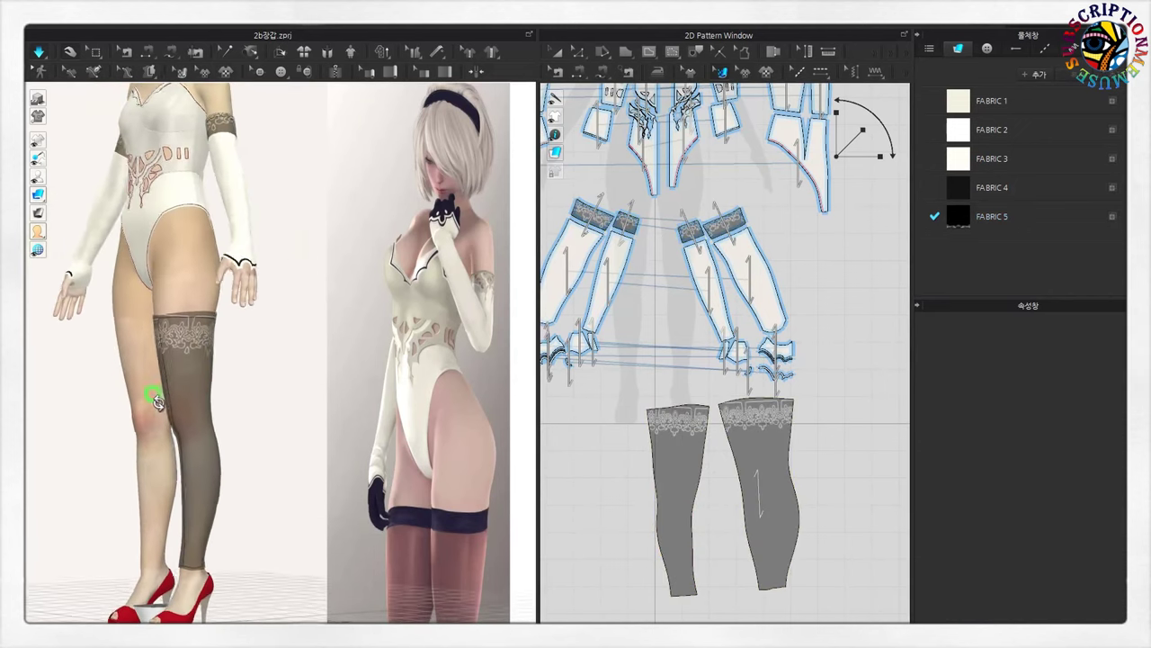
{"action": "left_click", "coordinate": [758, 423]}
{"action": "left_click_drag", "start_coordinate": [752, 411], "coordinate": [755, 412]}
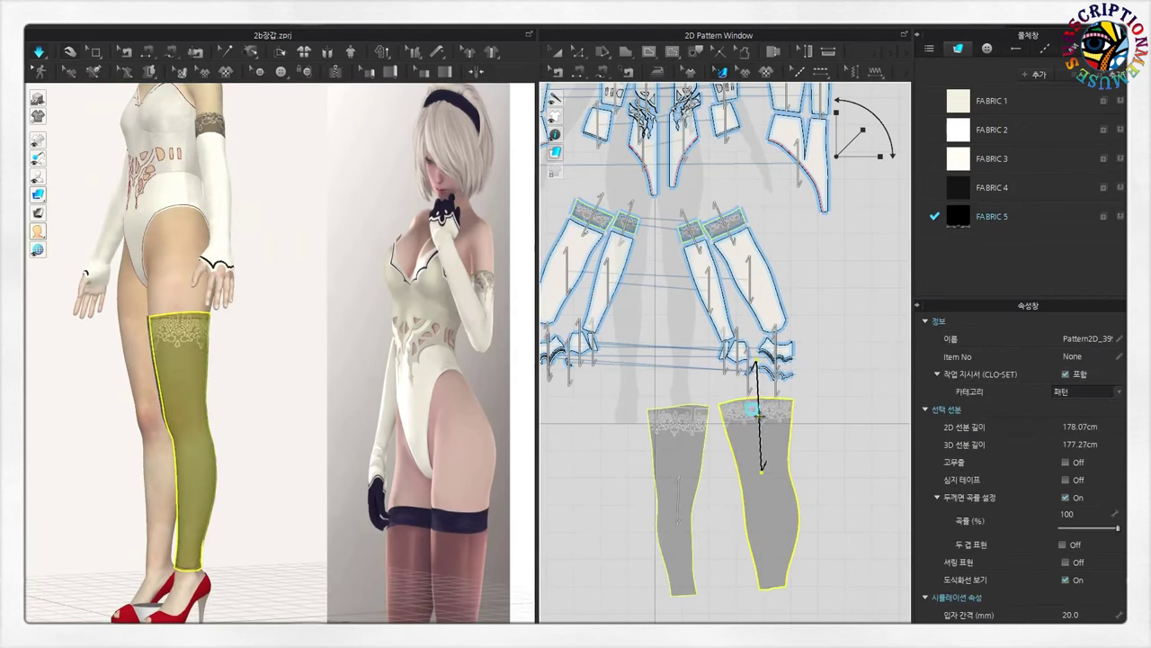
{"action": "left_click", "coordinate": [699, 434]}
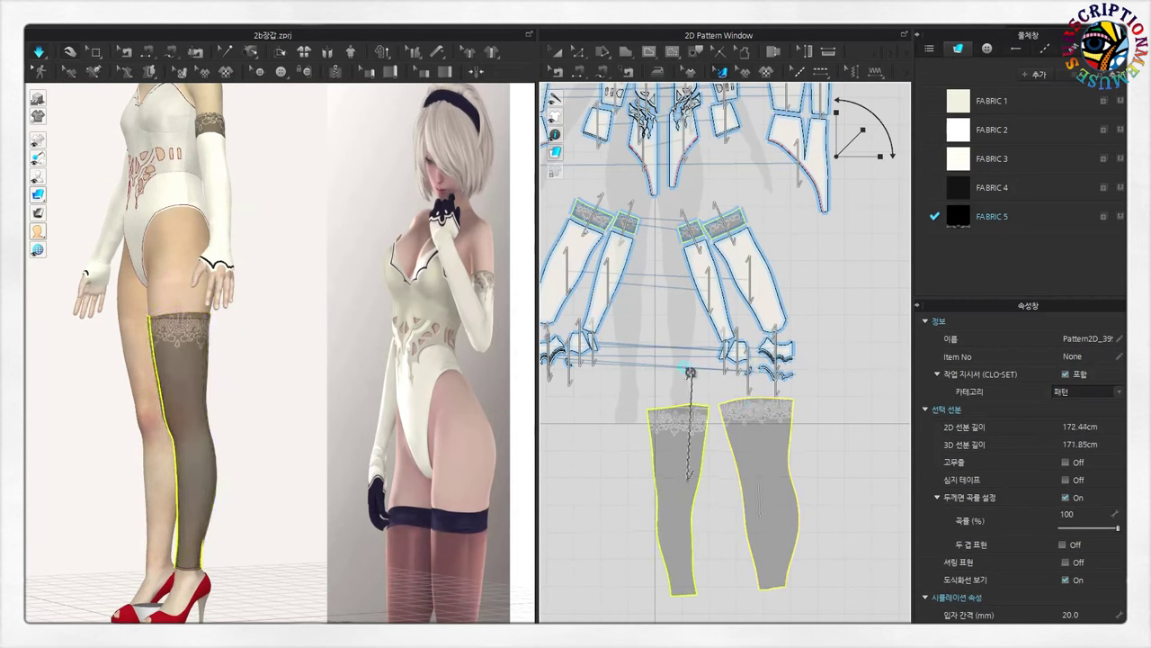
{"action": "scroll", "coordinate": [689, 478], "scroll_direction": "up", "scroll_amount": 5}
{"action": "left_click_drag", "start_coordinate": [679, 439], "coordinate": [632, 432]}
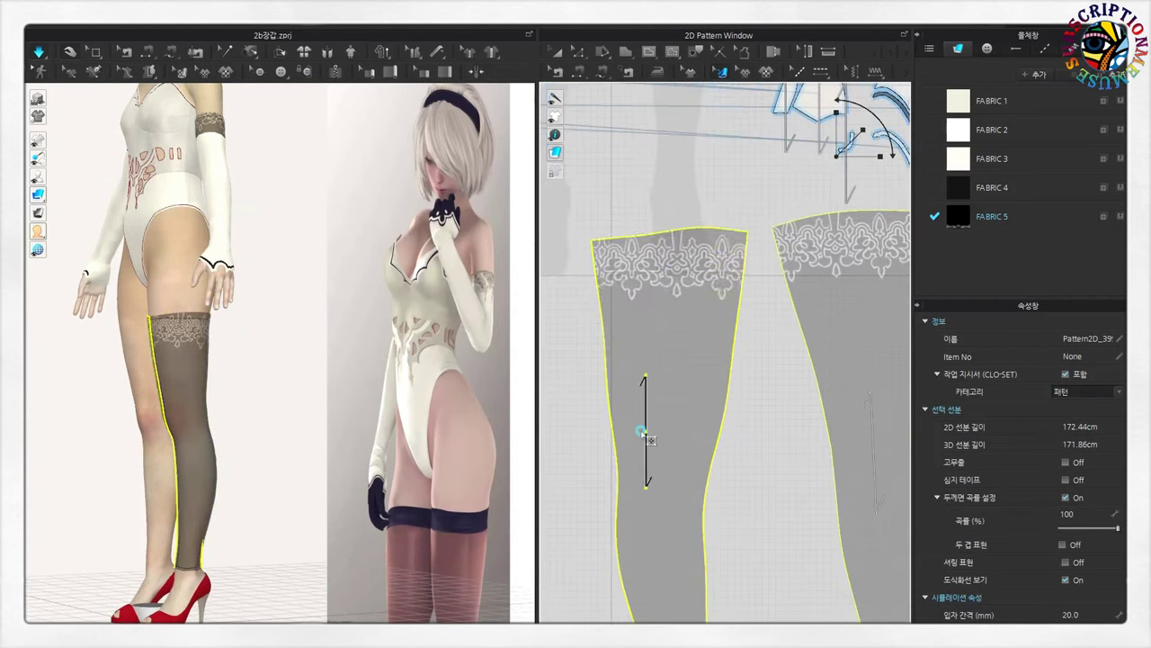
{"action": "scroll", "coordinate": [771, 509], "scroll_direction": "down", "scroll_amount": 3}
{"action": "left_click", "coordinate": [839, 430]}
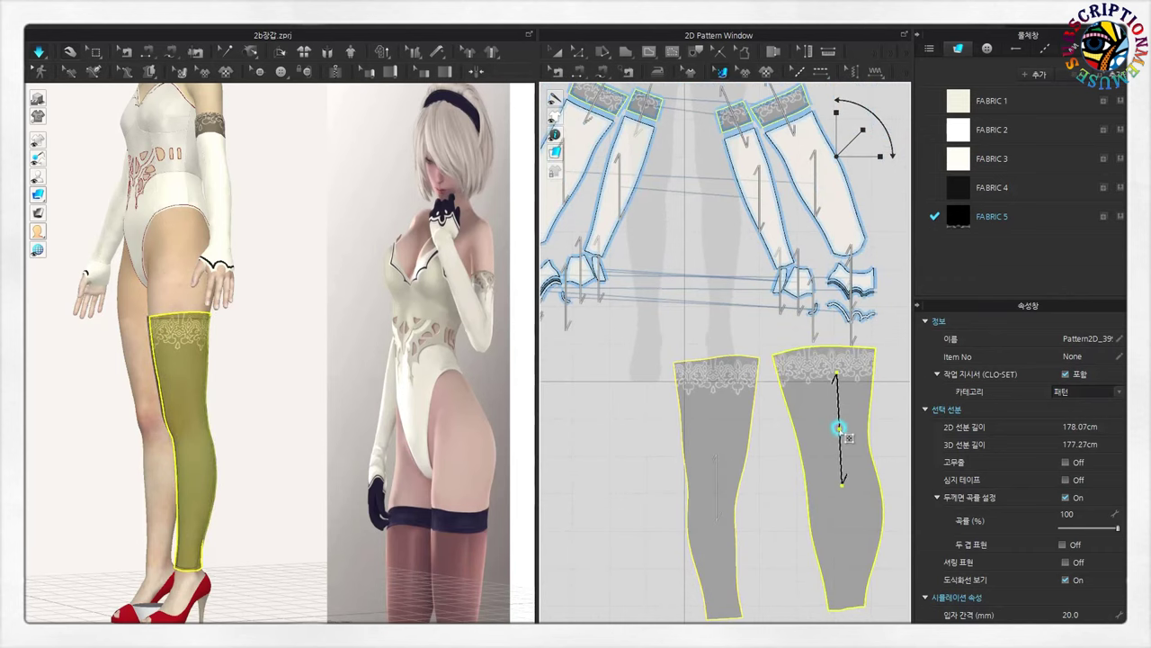
{"action": "double_click", "coordinate": [841, 479]}
{"action": "left_click_drag", "start_coordinate": [839, 430], "coordinate": [851, 441]}
{"action": "left_click", "coordinate": [285, 438]}
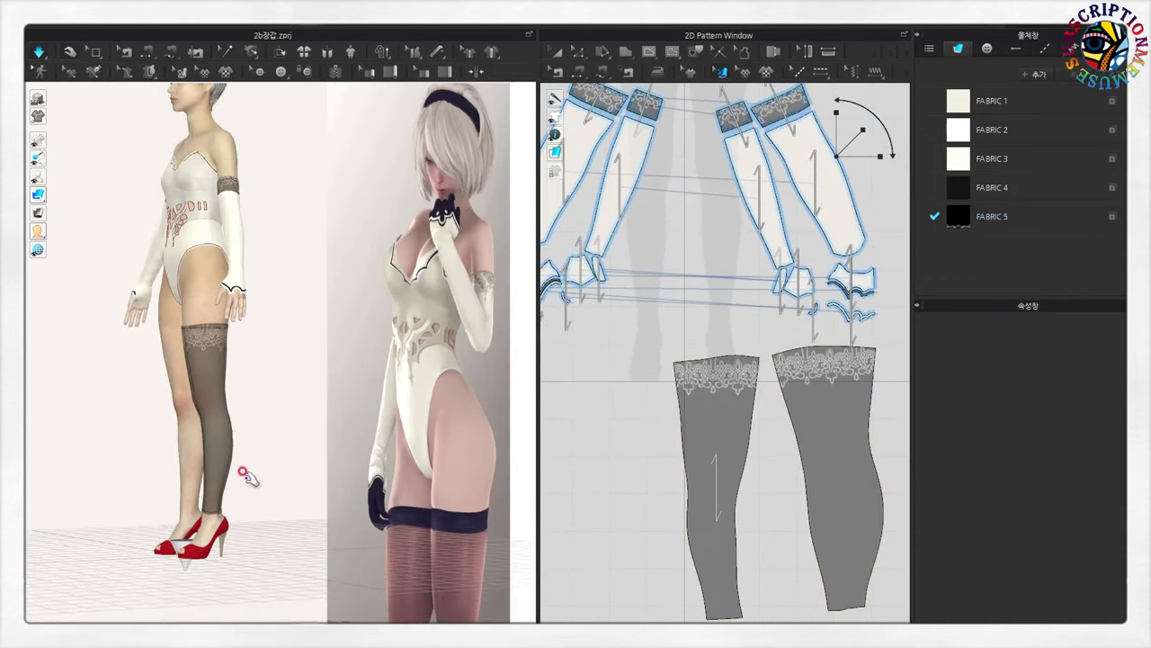
- Return the 3D view to the avatar's front and give it more width
{"action": "key", "text": "2"}
{"action": "scroll", "coordinate": [629, 502], "scroll_direction": "down", "scroll_amount": 1}
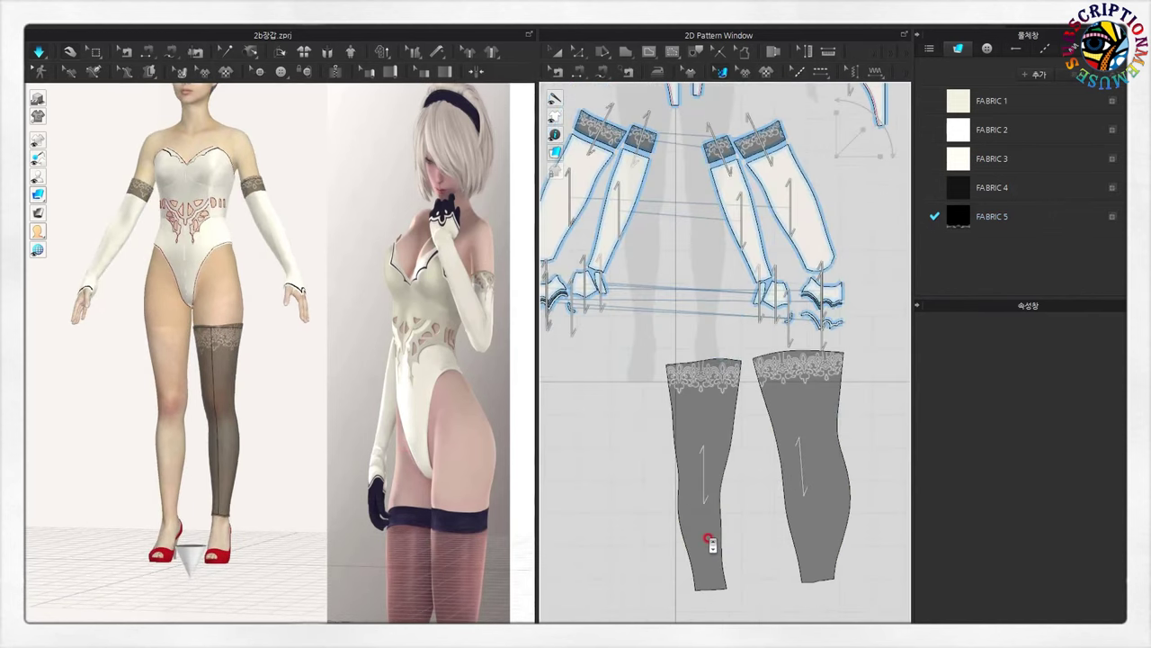
{"action": "left_click_drag", "start_coordinate": [531, 472], "coordinate": [627, 468]}
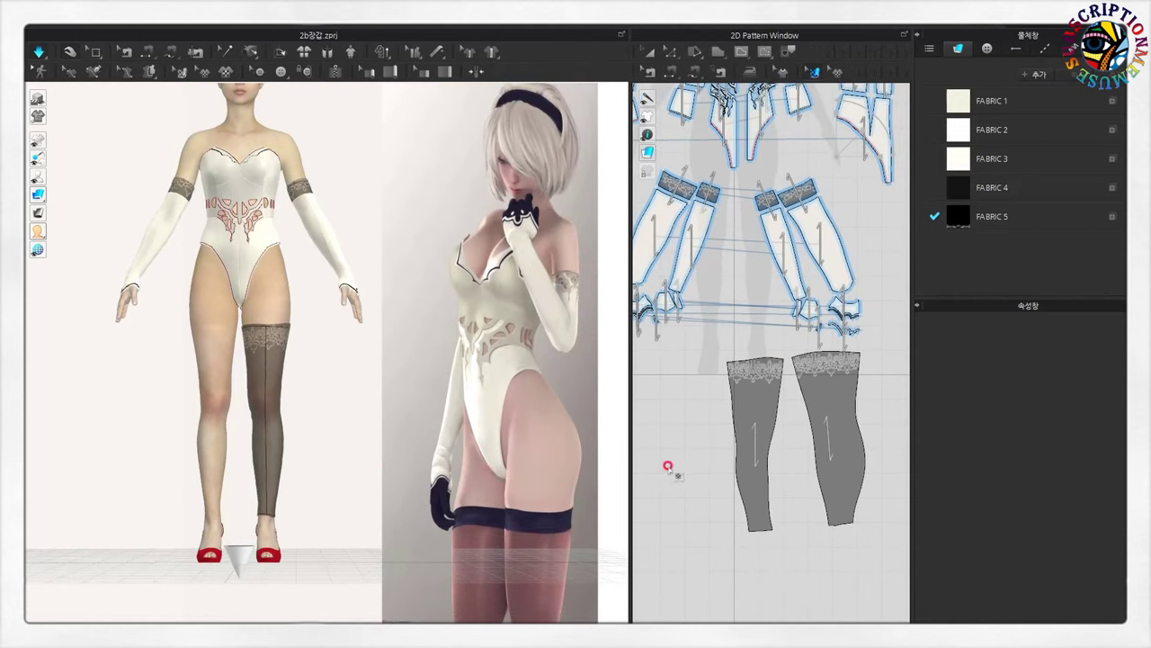
- Move the stocking pattern's inner top corner point exactly 1 cm vertically
{"action": "left_click", "coordinate": [758, 414]}
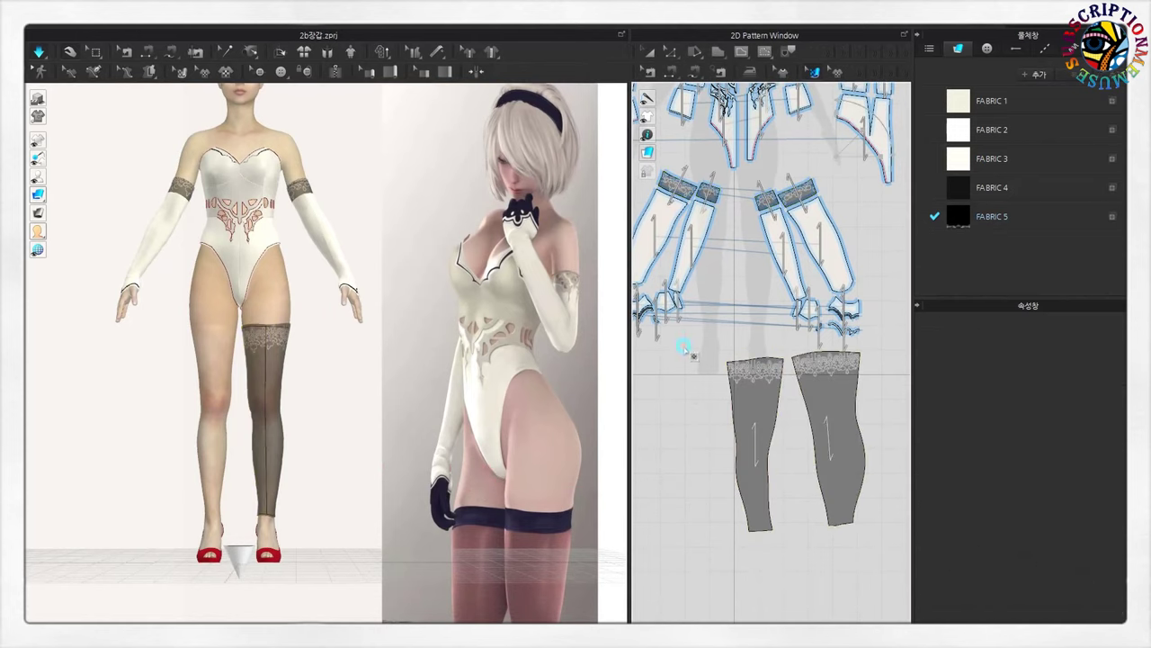
{"action": "key", "text": "z"}
{"action": "scroll", "coordinate": [720, 452], "scroll_direction": "up", "scroll_amount": 1}
{"action": "scroll", "coordinate": [714, 467], "scroll_direction": "up", "scroll_amount": 1}
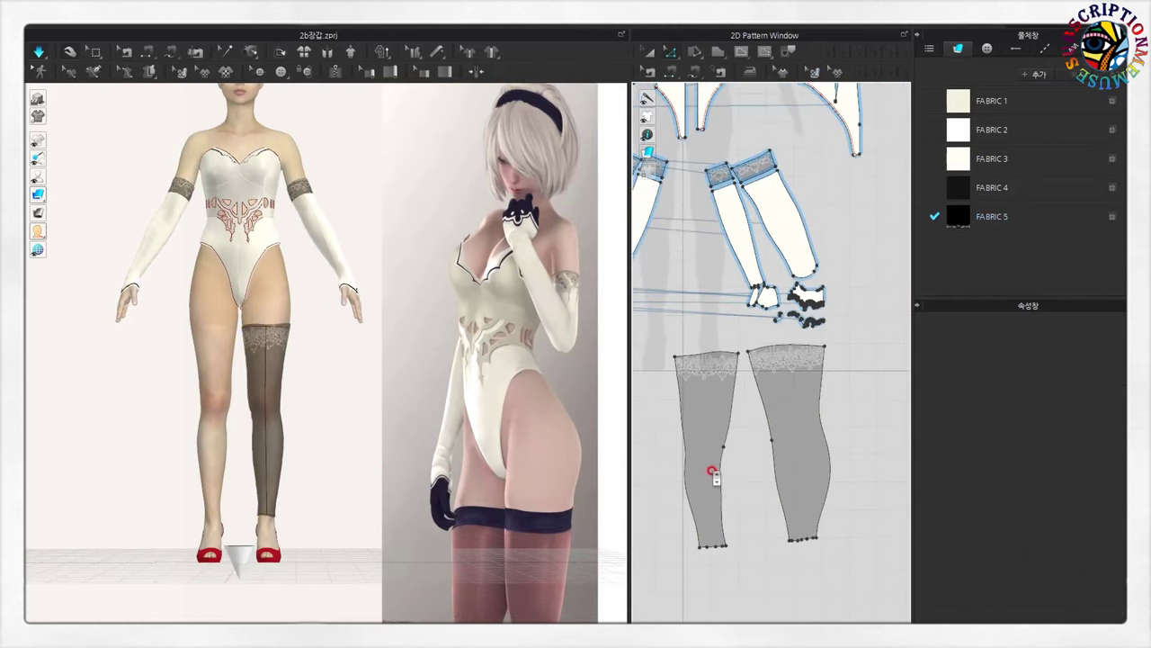
{"action": "scroll", "coordinate": [712, 469], "scroll_direction": "up", "scroll_amount": 1}
{"action": "scroll", "coordinate": [759, 269], "scroll_direction": "up", "scroll_amount": 2}
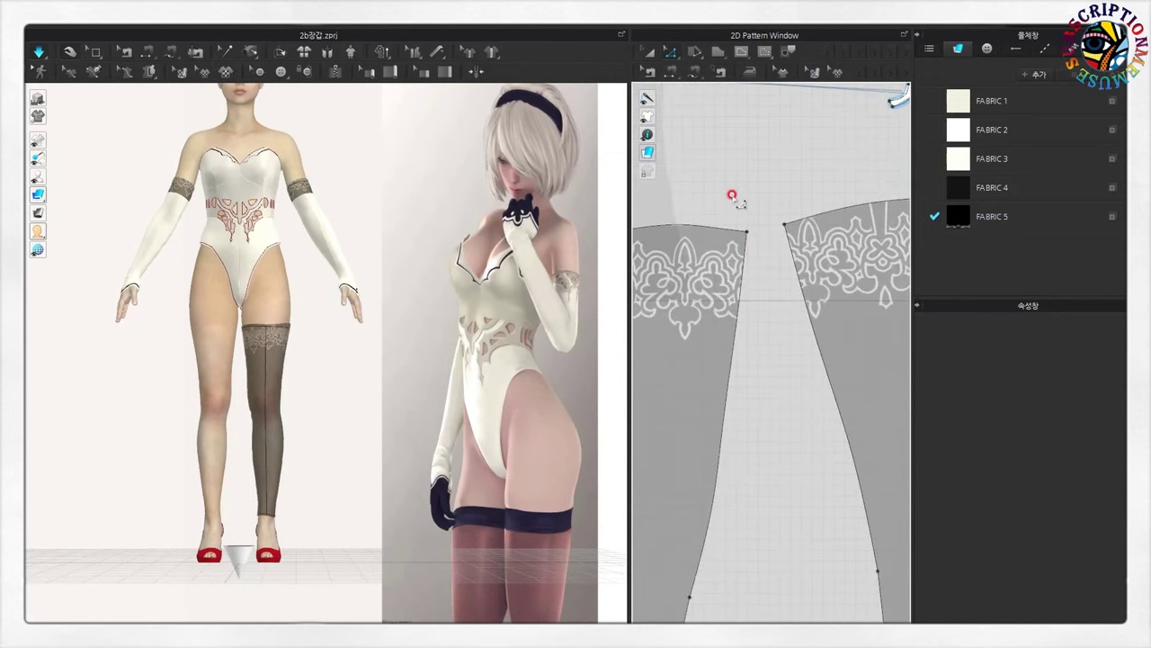
{"action": "left_click", "coordinate": [786, 258]}
{"action": "left_click", "coordinate": [747, 225]}
{"action": "left_click_drag", "start_coordinate": [755, 232], "coordinate": [749, 226]}
{"action": "right_click", "coordinate": [748, 227]}
{"action": "type", "text": "1"}
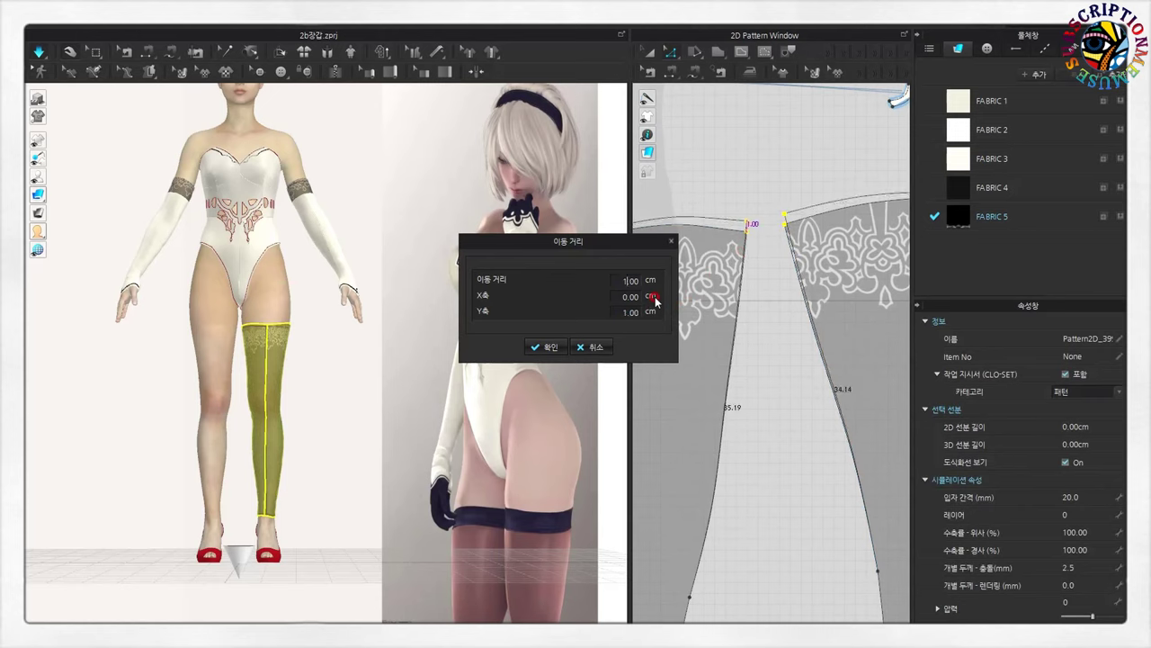
{"action": "left_click", "coordinate": [555, 347]}
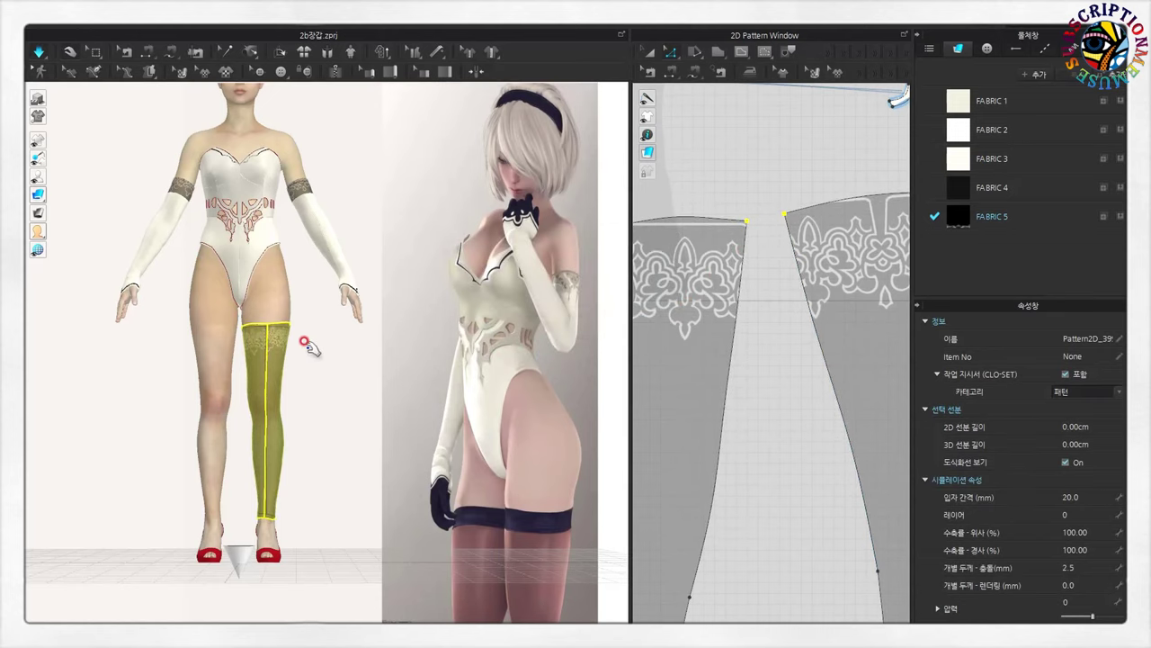
- Orbit the avatar to a side view to check the reshaped stocking top
{"action": "right_click_drag", "start_coordinate": [300, 334], "coordinate": [147, 348]}
{"action": "left_click", "coordinate": [797, 431]}
{"action": "scroll", "coordinate": [797, 431], "scroll_direction": "down", "scroll_amount": 2}
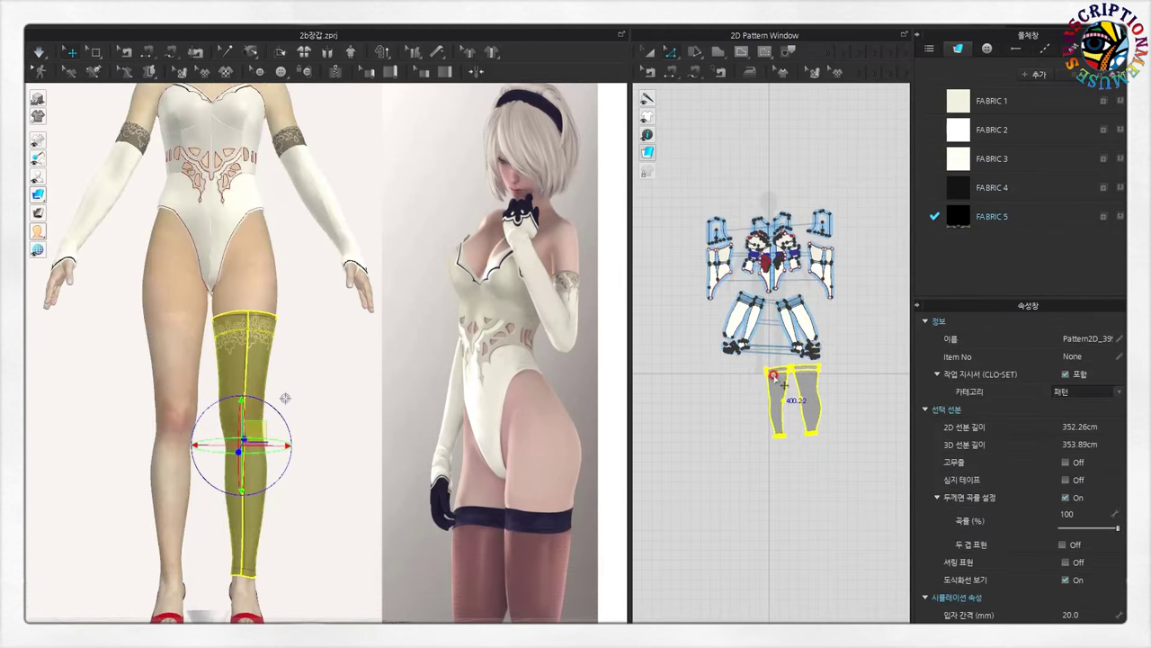
- Create a symmetric linked clone of the stocking pattern and place it
{"action": "right_click", "coordinate": [766, 369]}
{"action": "left_click", "coordinate": [755, 387]}
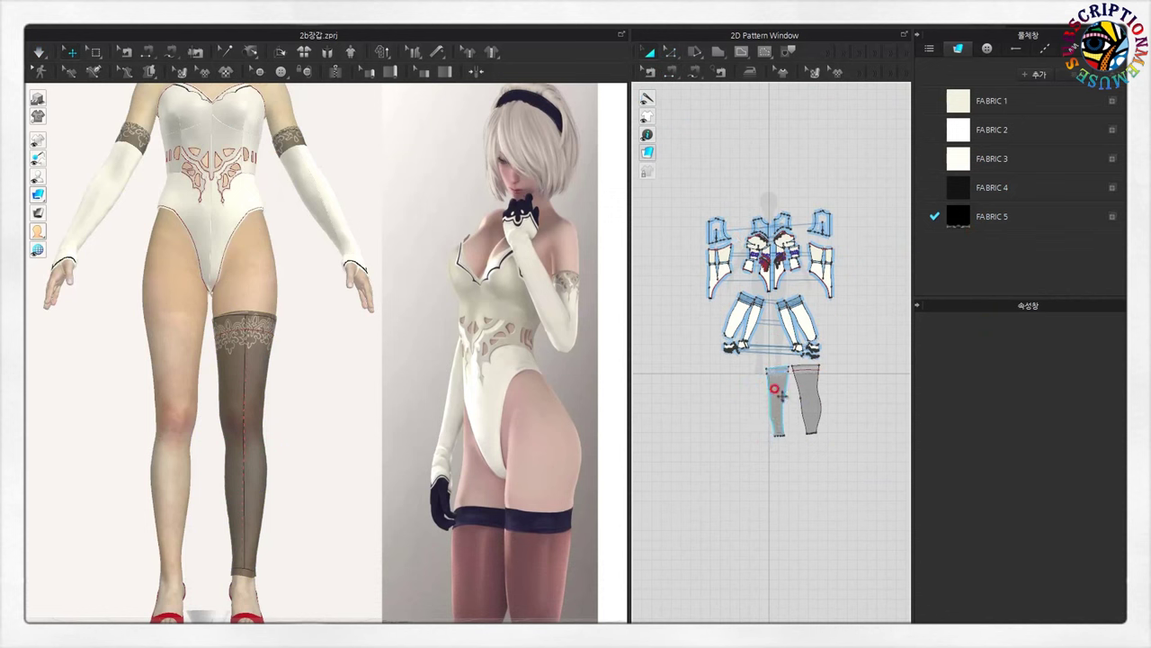
{"action": "left_click", "coordinate": [773, 394]}
{"action": "right_click", "coordinate": [798, 381]}
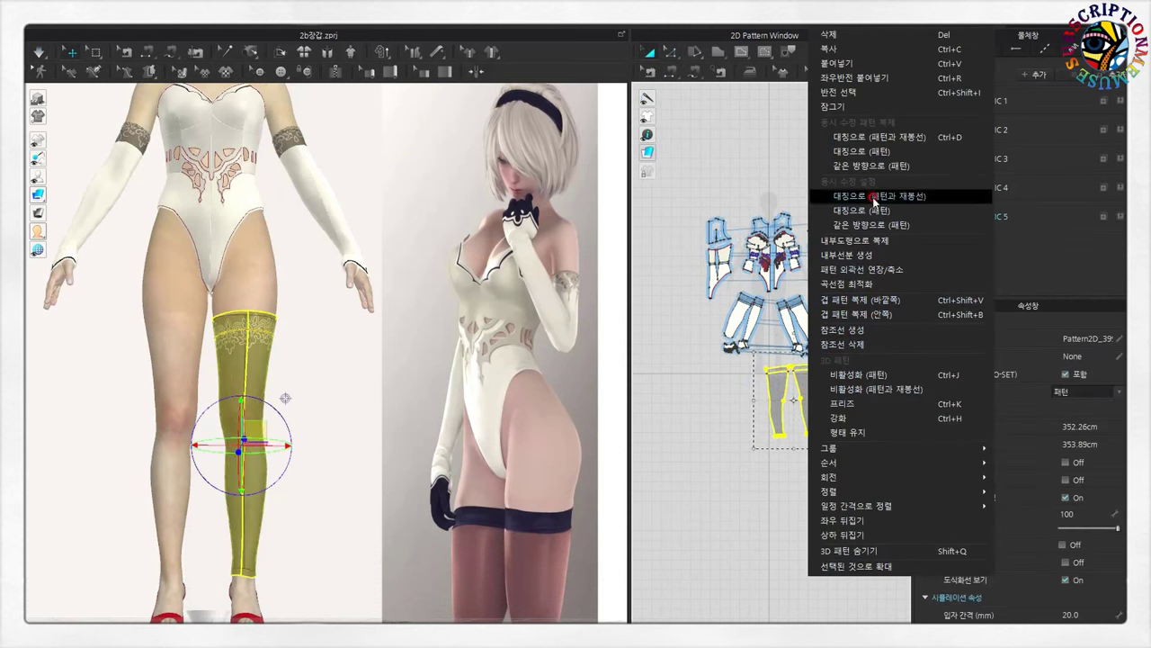
{"action": "left_click", "coordinate": [863, 136]}
{"action": "left_click", "coordinate": [730, 395]}
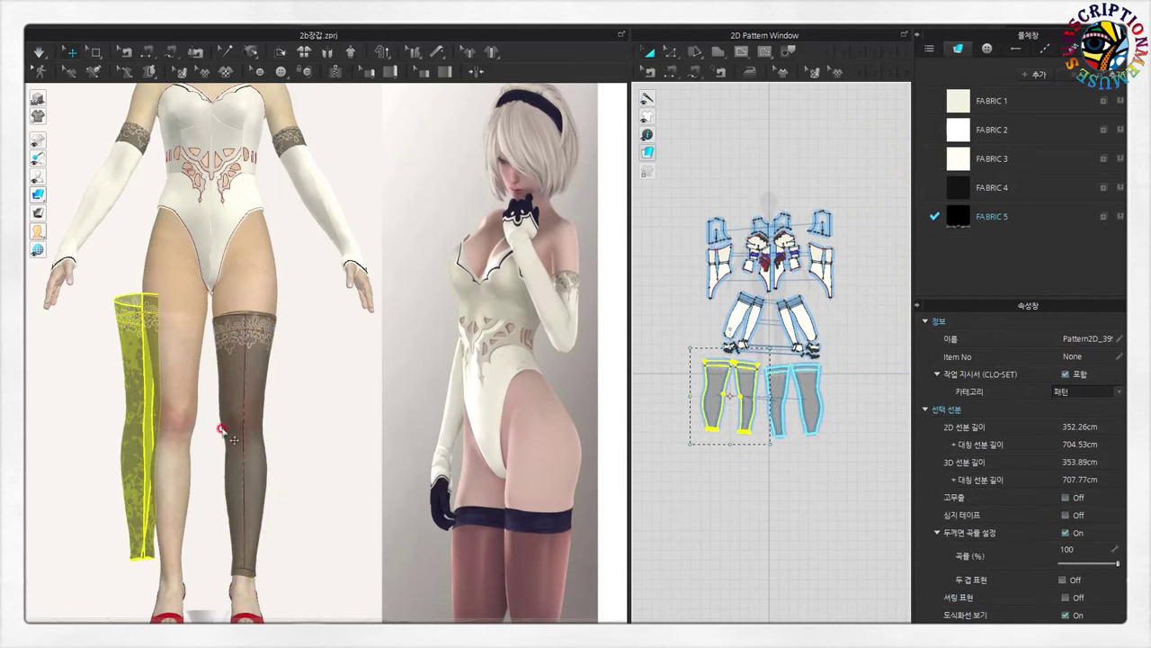
- Fit the mirrored stocking copy onto the avatar's other leg and check both stockings
{"action": "scroll", "coordinate": [233, 439], "scroll_direction": "down", "scroll_amount": 2}
{"action": "left_click", "coordinate": [167, 386]}
{"action": "left_click", "coordinate": [185, 391]}
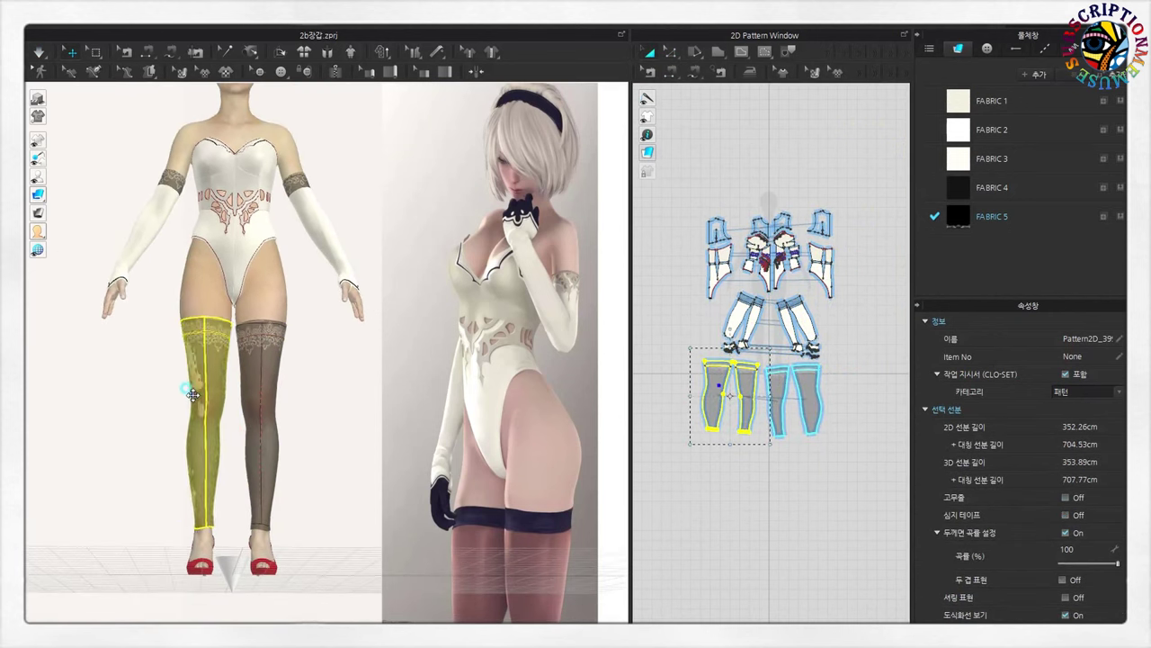
{"action": "left_click", "coordinate": [187, 389]}
{"action": "mouse_move", "coordinate": [189, 388]}
{"action": "right_mouse_down"}
{"action": "mouse_move", "coordinate": [321, 301]}
{"action": "mouse_move", "coordinate": [200, 481]}
{"action": "right_mouse_up"}
{"action": "scroll", "coordinate": [309, 381], "scroll_direction": "up", "scroll_amount": 2}
{"action": "scroll", "coordinate": [333, 411], "scroll_direction": "up", "scroll_amount": 2}
{"action": "left_click", "coordinate": [348, 406]}
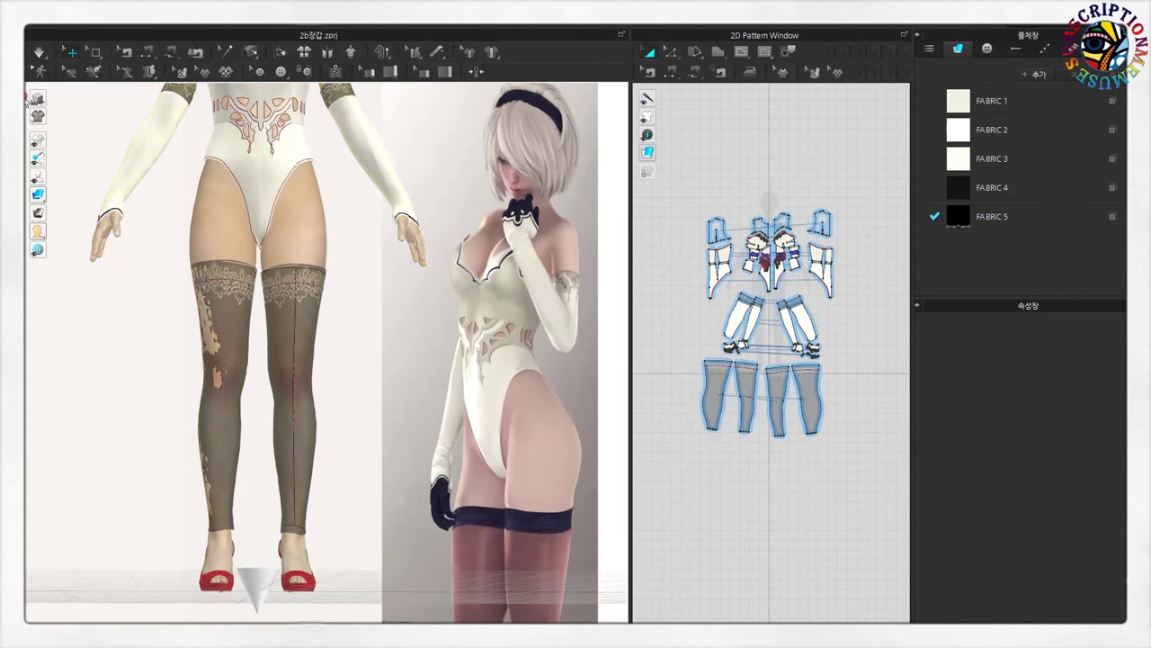
{"action": "scroll", "coordinate": [674, 404], "scroll_direction": "up", "scroll_amount": 3}
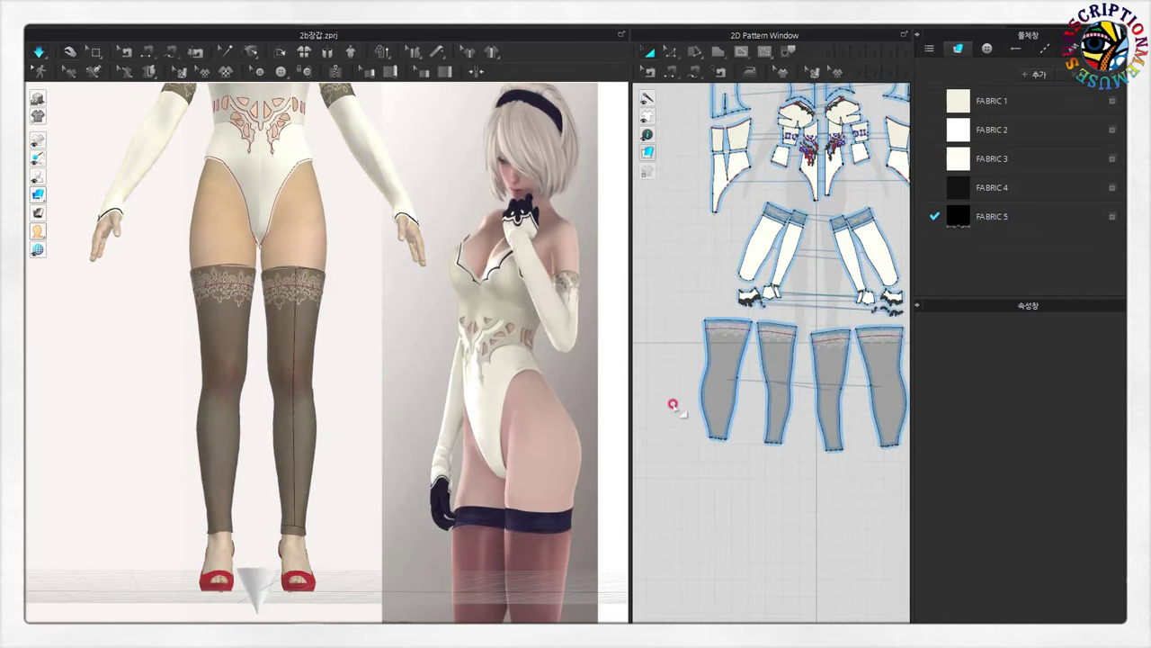
- Select the internal line across the stocking top and review its context options
{"action": "scroll", "coordinate": [712, 385], "scroll_direction": "up", "scroll_amount": 2}
{"action": "left_click", "coordinate": [739, 259]}
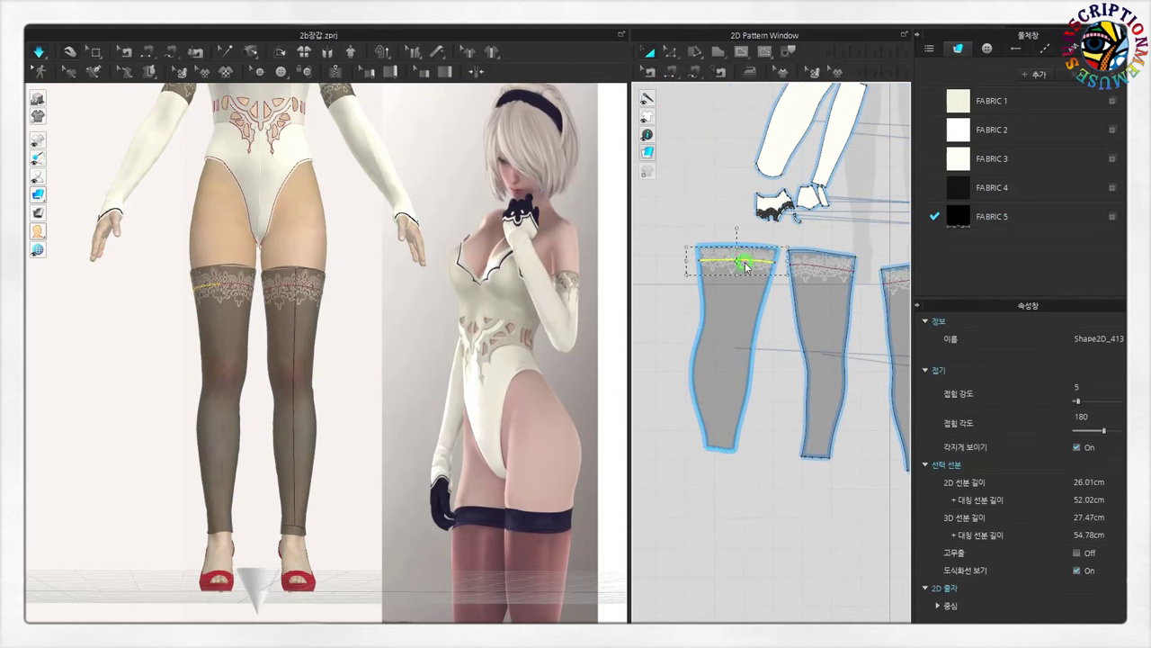
{"action": "right_click", "coordinate": [743, 260]}
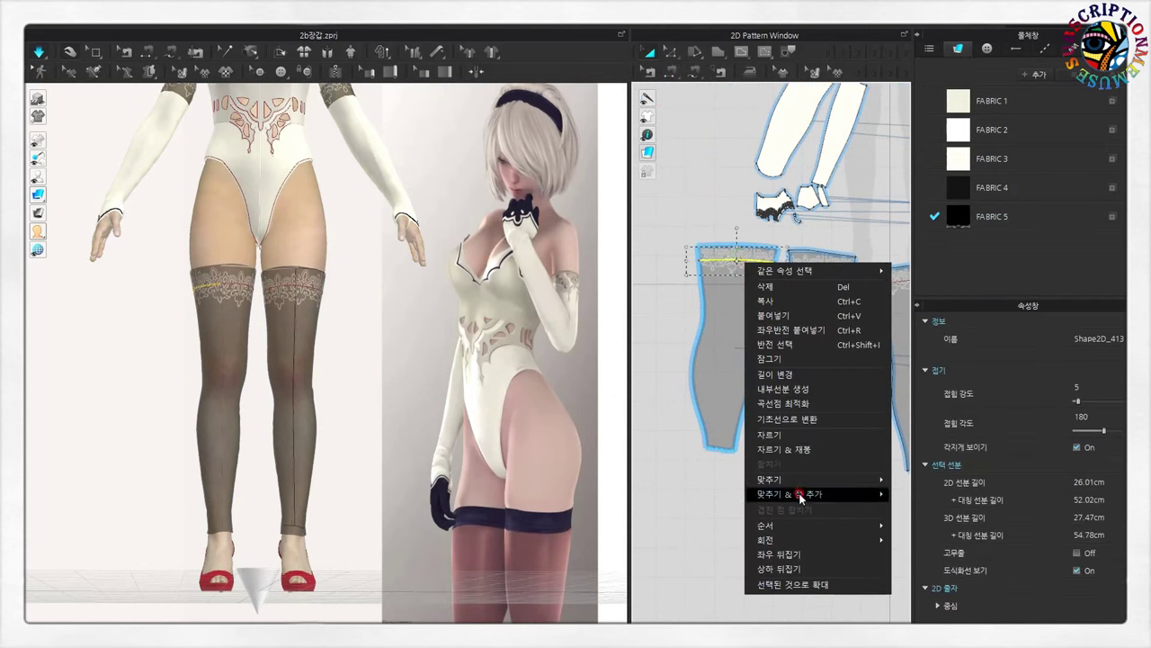
{"action": "left_click", "coordinate": [690, 479]}
{"action": "scroll", "coordinate": [773, 477], "scroll_direction": "down", "scroll_amount": 3}
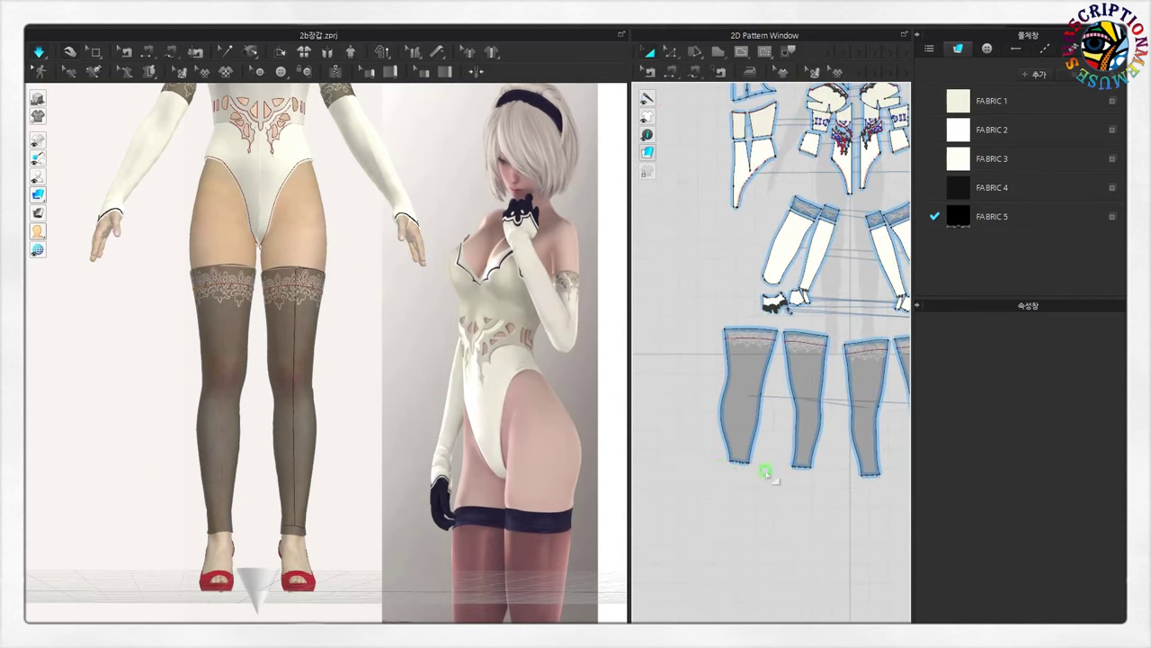
{"action": "scroll", "coordinate": [735, 445], "scroll_direction": "up", "scroll_amount": 1}
{"action": "scroll", "coordinate": [792, 342], "scroll_direction": "up", "scroll_amount": 2}
{"action": "left_click", "coordinate": [821, 292]}
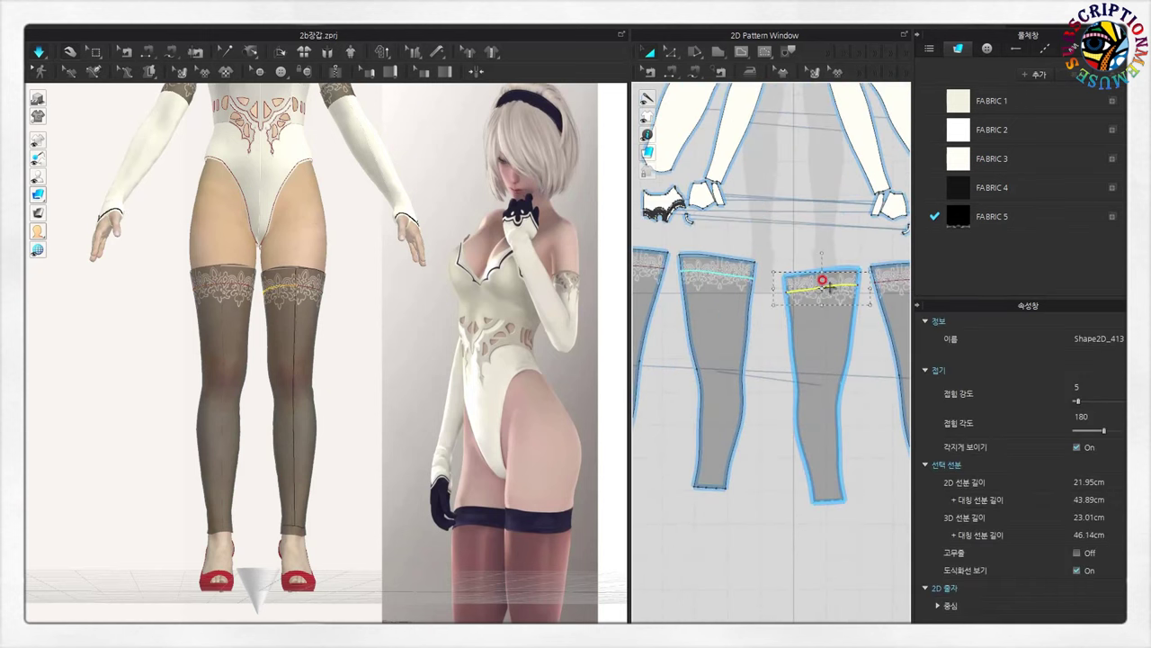
{"action": "right_click", "coordinate": [828, 289]}
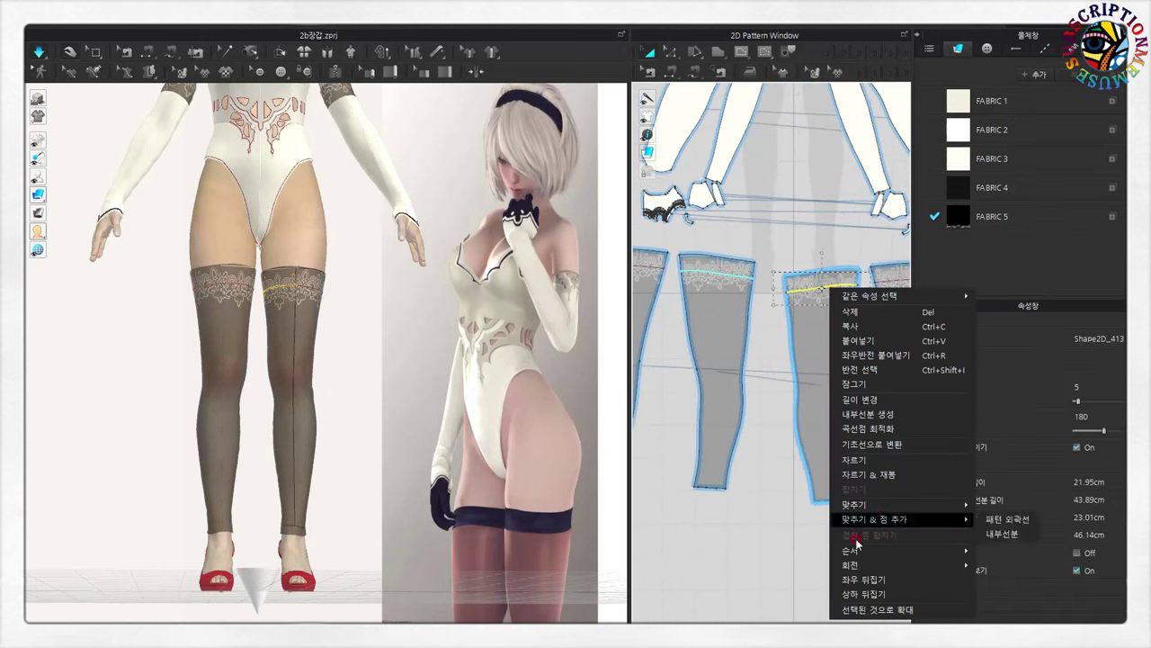
{"action": "key", "text": "Escape"}
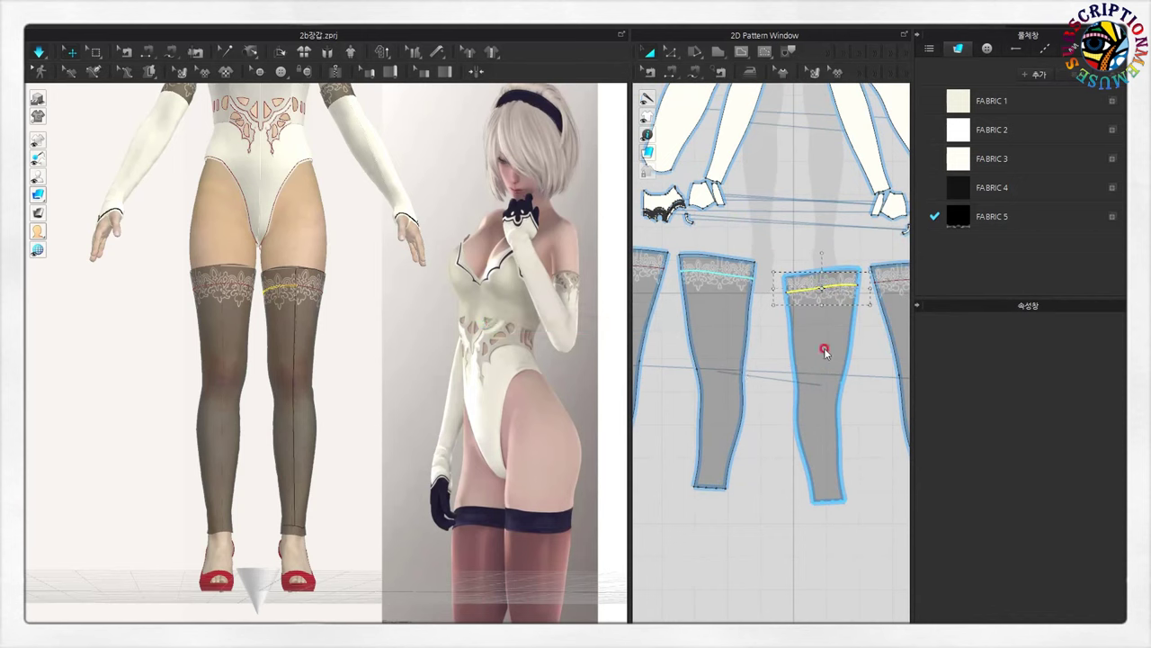
- Cut the stockings along the top line and select both new top bands
{"action": "scroll", "coordinate": [812, 401], "scroll_direction": "up", "scroll_amount": 2}
{"action": "right_click", "coordinate": [790, 317]}
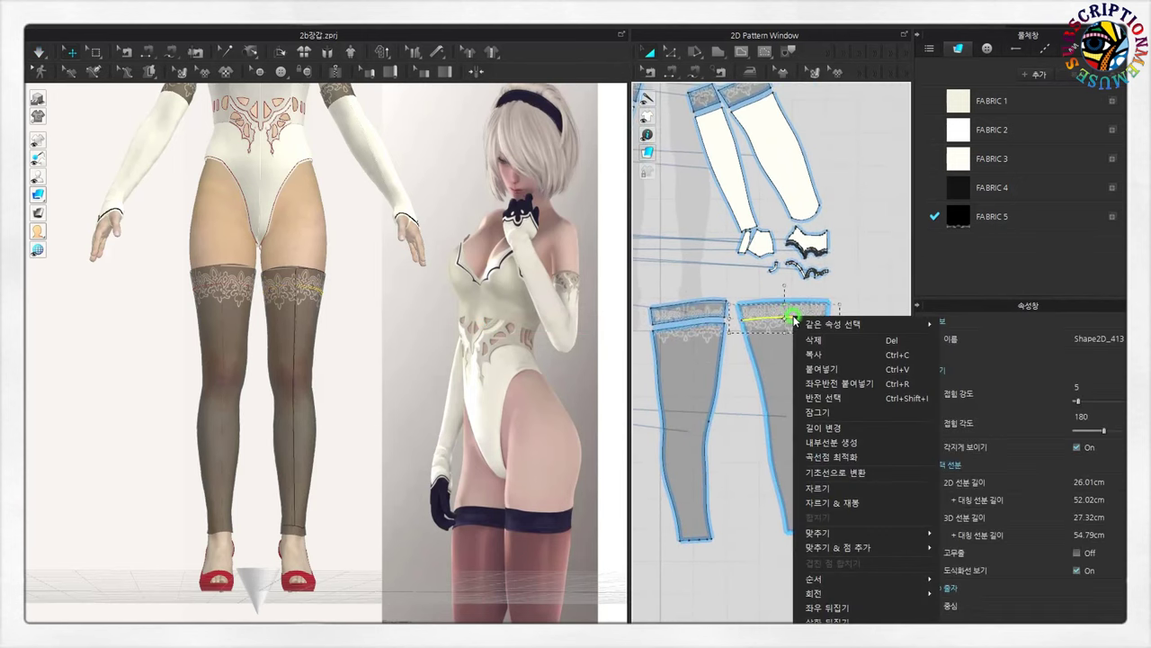
{"action": "left_click", "coordinate": [836, 501]}
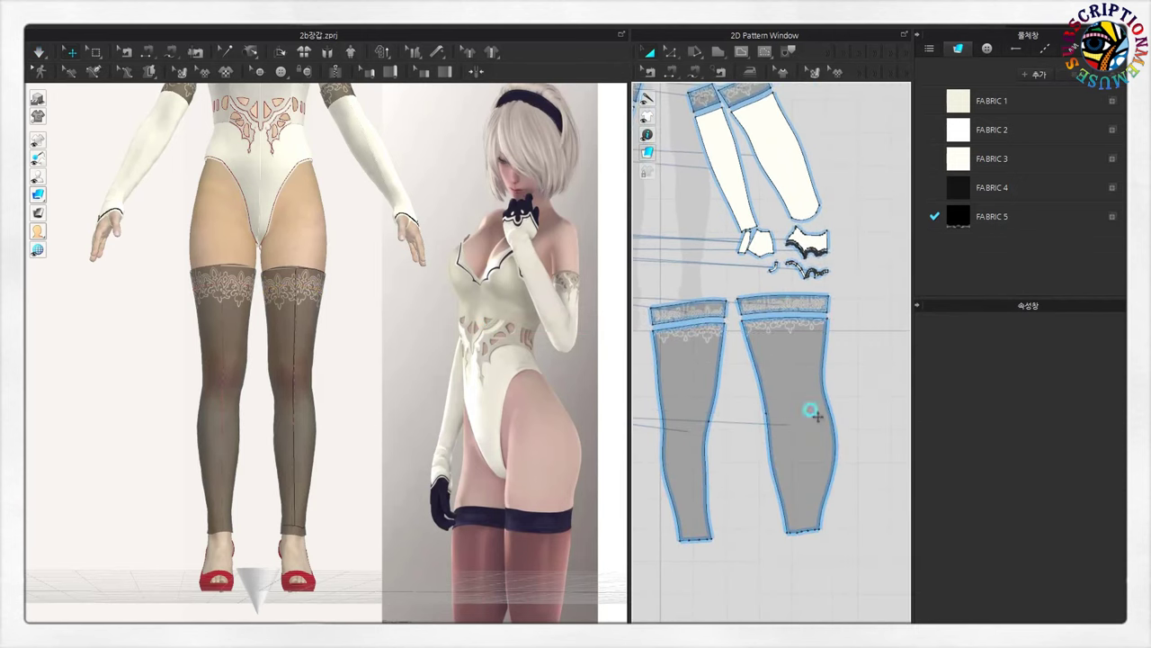
{"action": "scroll", "coordinate": [845, 400], "scroll_direction": "down", "scroll_amount": 2}
{"action": "scroll", "coordinate": [789, 437], "scroll_direction": "up", "scroll_amount": 2}
{"action": "left_click", "coordinate": [784, 327]}
{"action": "left_click", "coordinate": [700, 328], "text": "shift"}
{"action": "scroll", "coordinate": [836, 335], "scroll_direction": "down", "scroll_amount": 3}
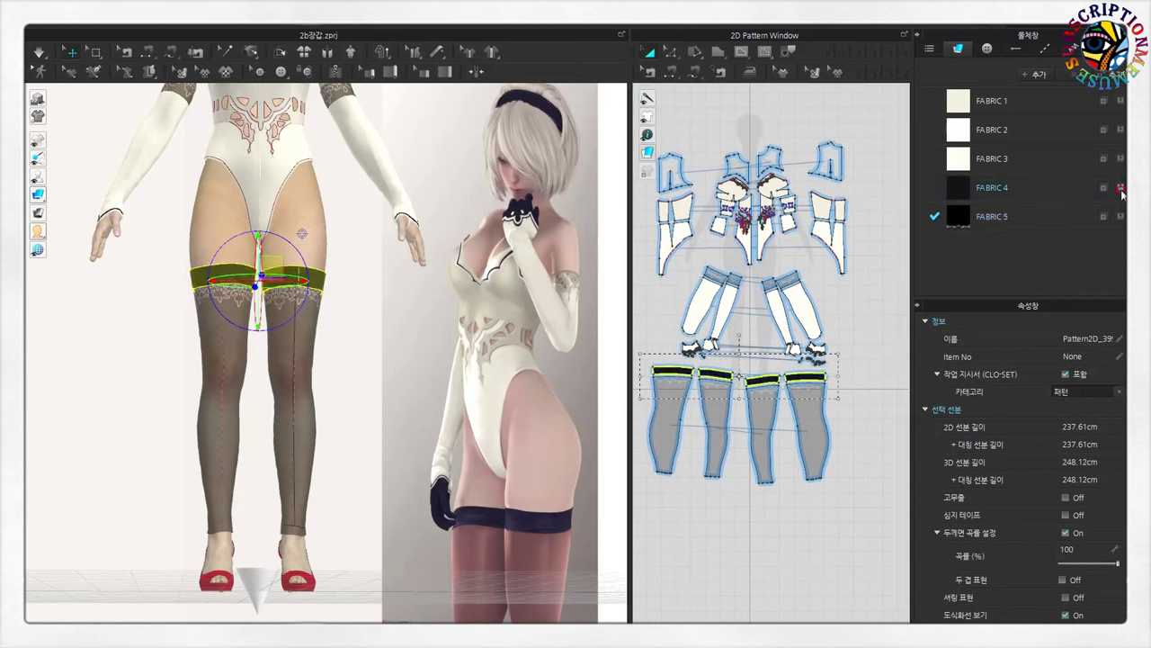
- Drag the divider right to widen the 3D view beside the pattern pieces
{"action": "left_click", "coordinate": [845, 396]}
{"action": "scroll", "coordinate": [745, 462], "scroll_direction": "down", "scroll_amount": 2}
{"action": "scroll", "coordinate": [746, 462], "scroll_direction": "up", "scroll_amount": 2}
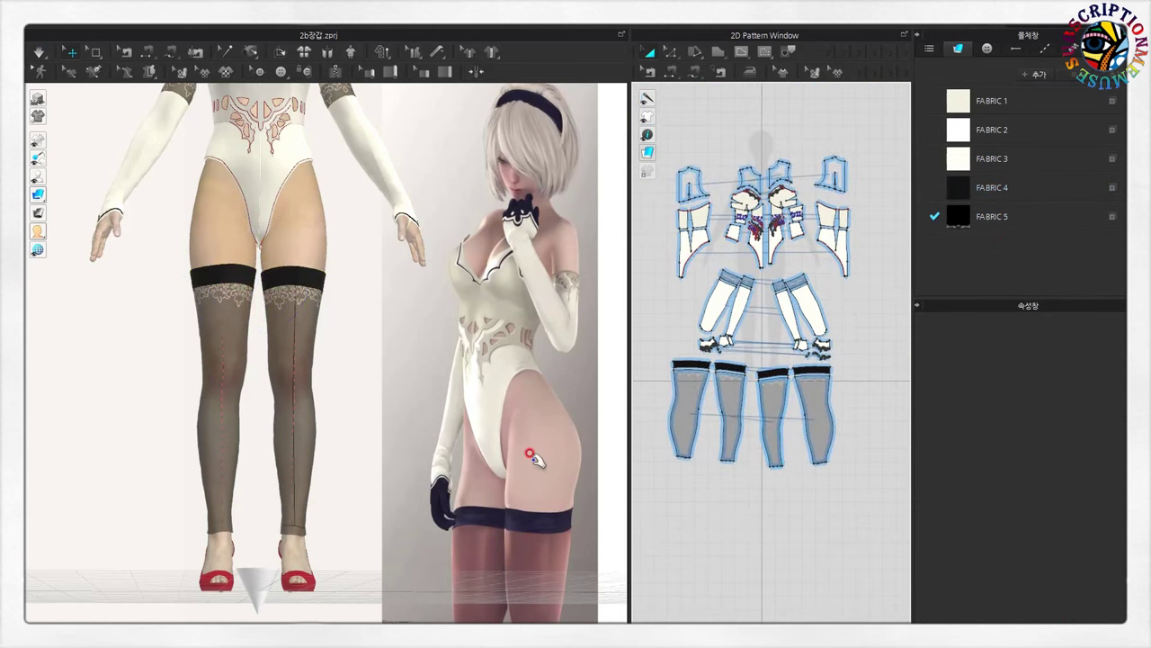
{"action": "scroll", "coordinate": [275, 453], "scroll_direction": "down", "scroll_amount": 3}
{"action": "scroll", "coordinate": [341, 326], "scroll_direction": "up", "scroll_amount": 4}
{"action": "scroll", "coordinate": [367, 326], "scroll_direction": "down", "scroll_amount": 2}
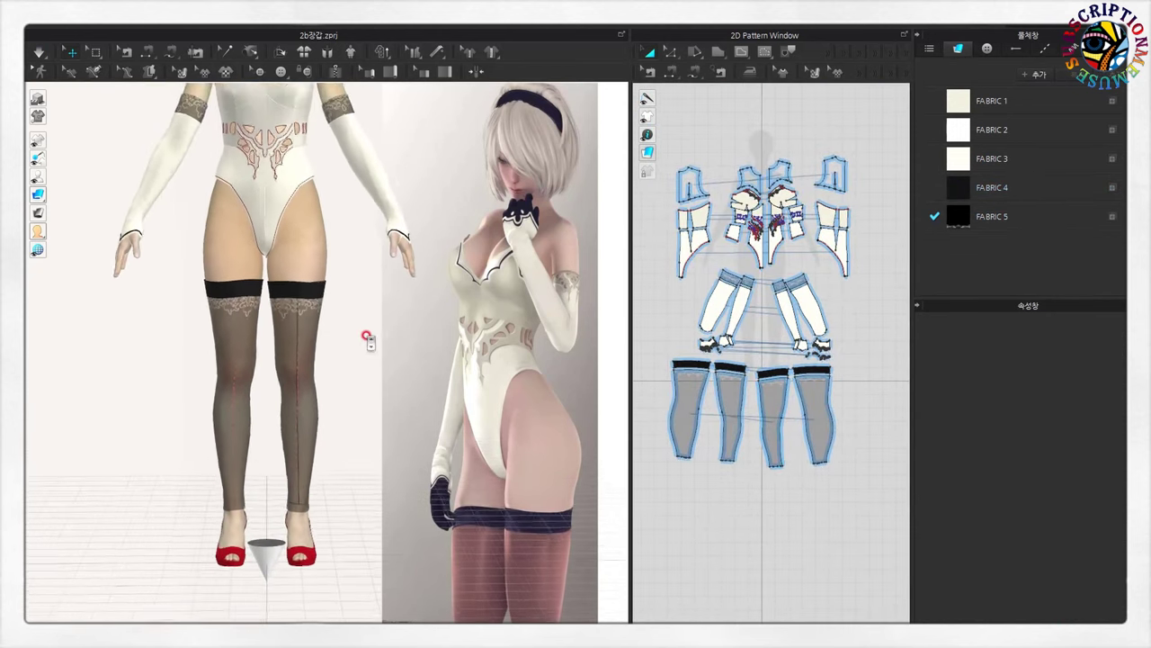
{"action": "left_click_drag", "start_coordinate": [627, 326], "coordinate": [778, 325]}
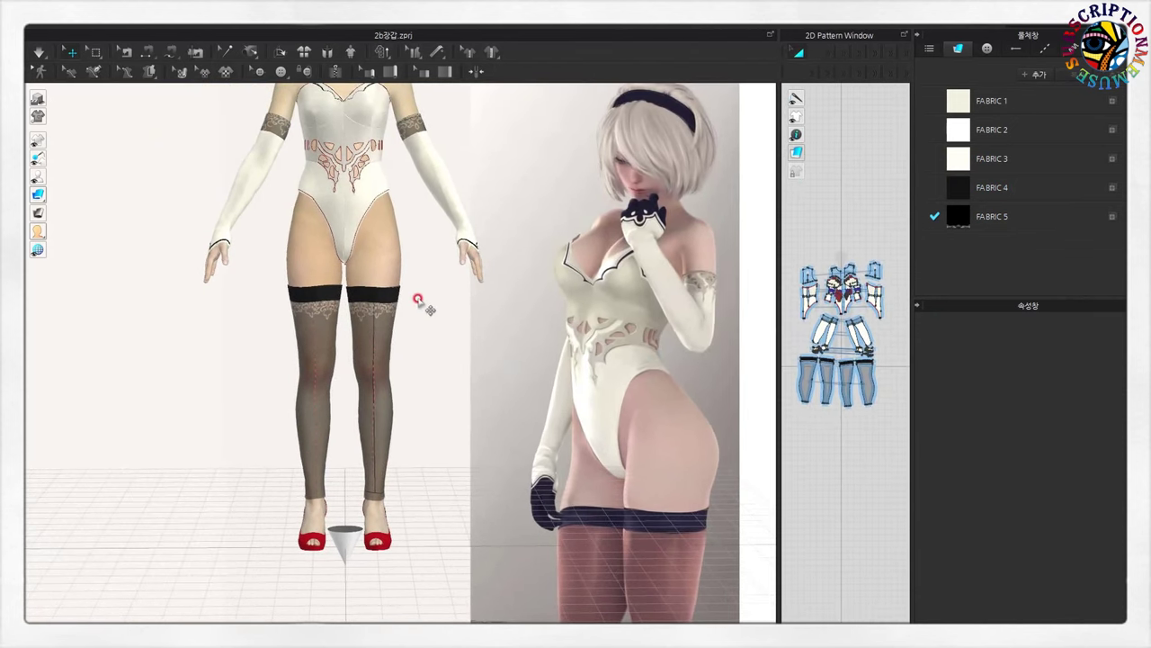
{"action": "left_click", "coordinate": [39, 51]}
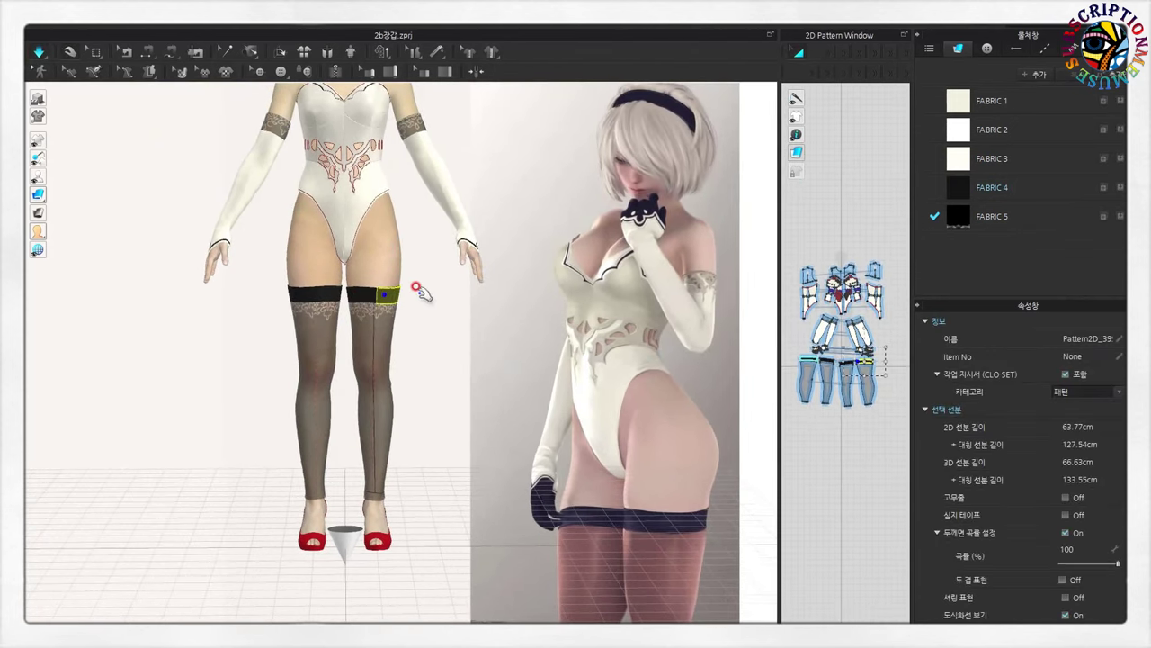
- Orbit and zoom around the avatar to inspect the black stocking bands
{"action": "right_click_drag", "start_coordinate": [395, 299], "coordinate": [323, 288]}
{"action": "left_click", "coordinate": [323, 288]}
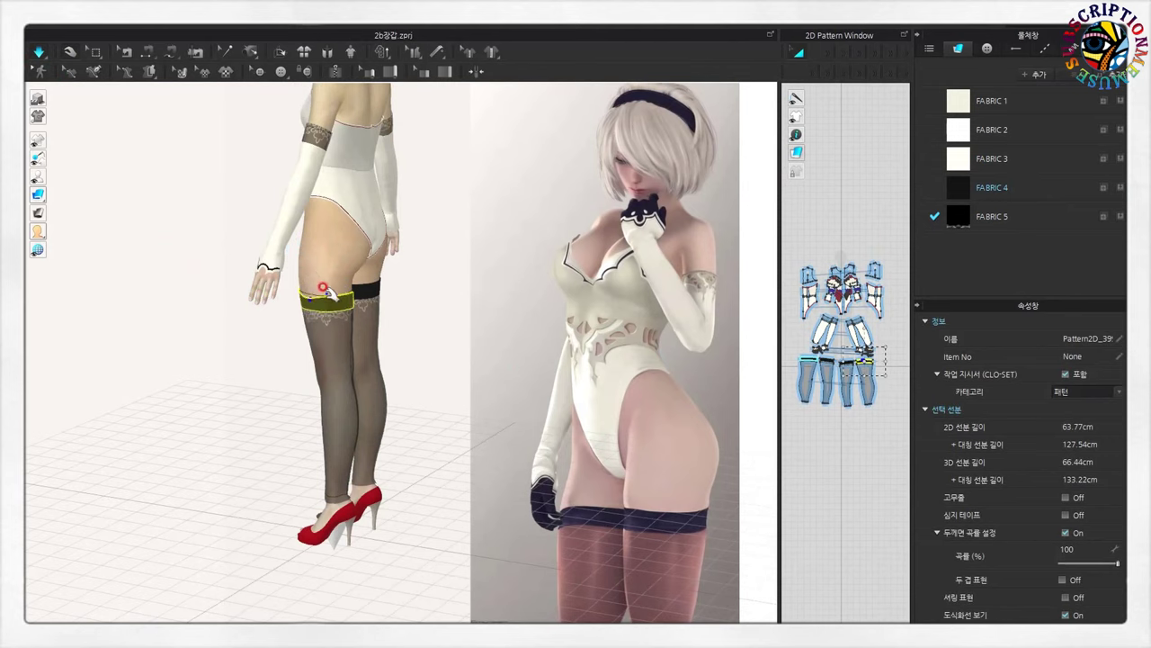
{"action": "left_click", "coordinate": [437, 290]}
{"action": "key", "text": "2"}
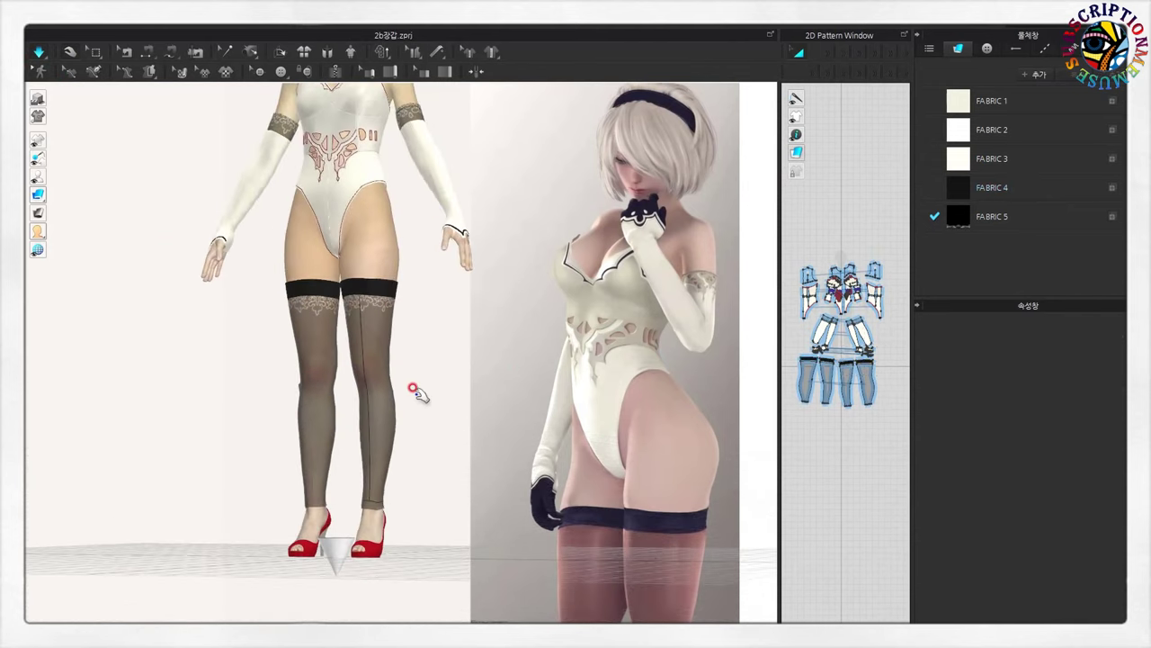
{"action": "scroll", "coordinate": [437, 382], "scroll_direction": "up", "scroll_amount": 5}
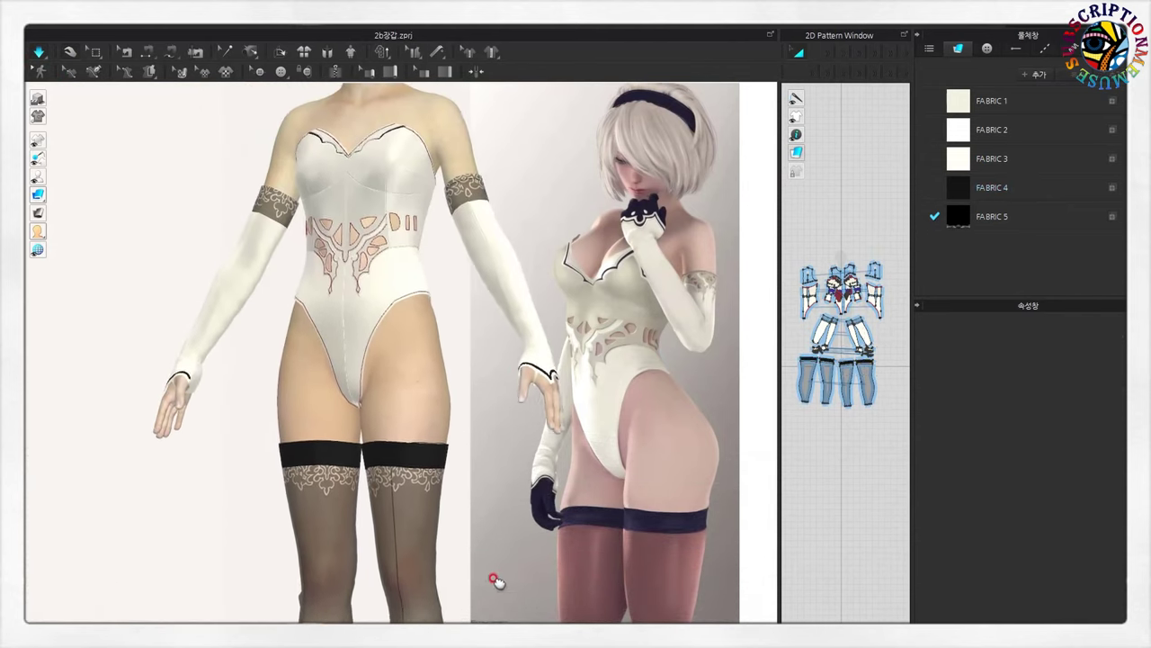
{"action": "scroll", "coordinate": [493, 546], "scroll_direction": "down", "scroll_amount": 3}
{"action": "mouse_move", "coordinate": [496, 571]}
{"action": "right_mouse_down"}
{"action": "mouse_move", "coordinate": [296, 556]}
{"action": "mouse_move", "coordinate": [424, 393]}
{"action": "mouse_move", "coordinate": [522, 547]}
{"action": "right_mouse_up"}
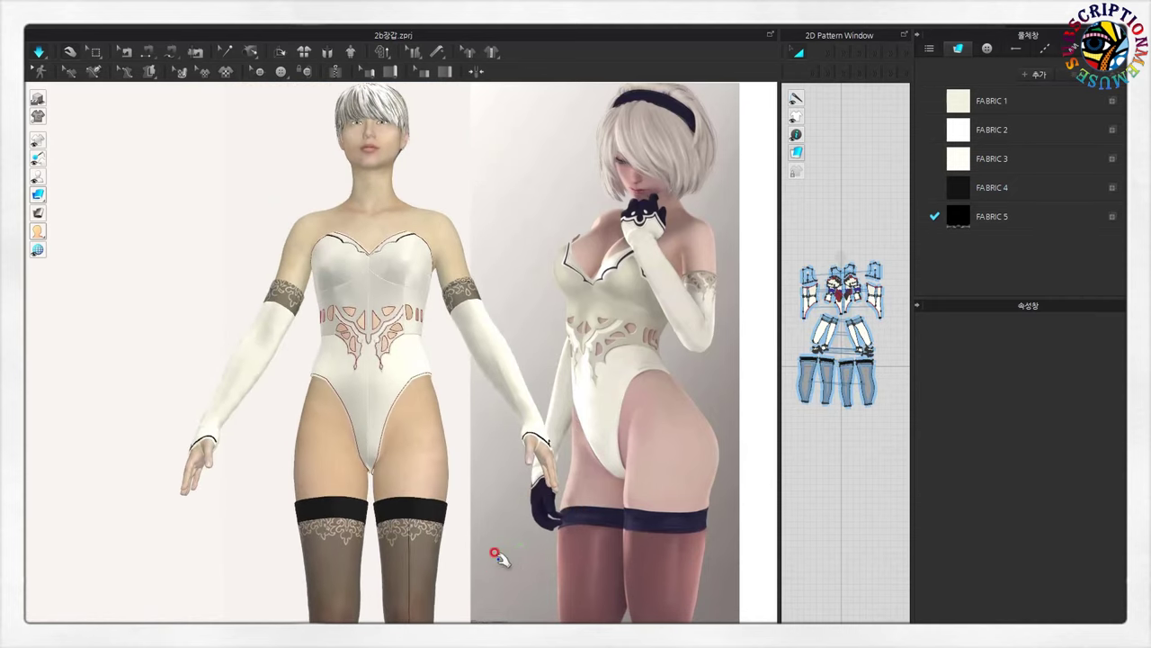
{"action": "scroll", "coordinate": [490, 550], "scroll_direction": "down", "scroll_amount": 1}
{"action": "scroll", "coordinate": [493, 548], "scroll_direction": "down", "scroll_amount": 1}
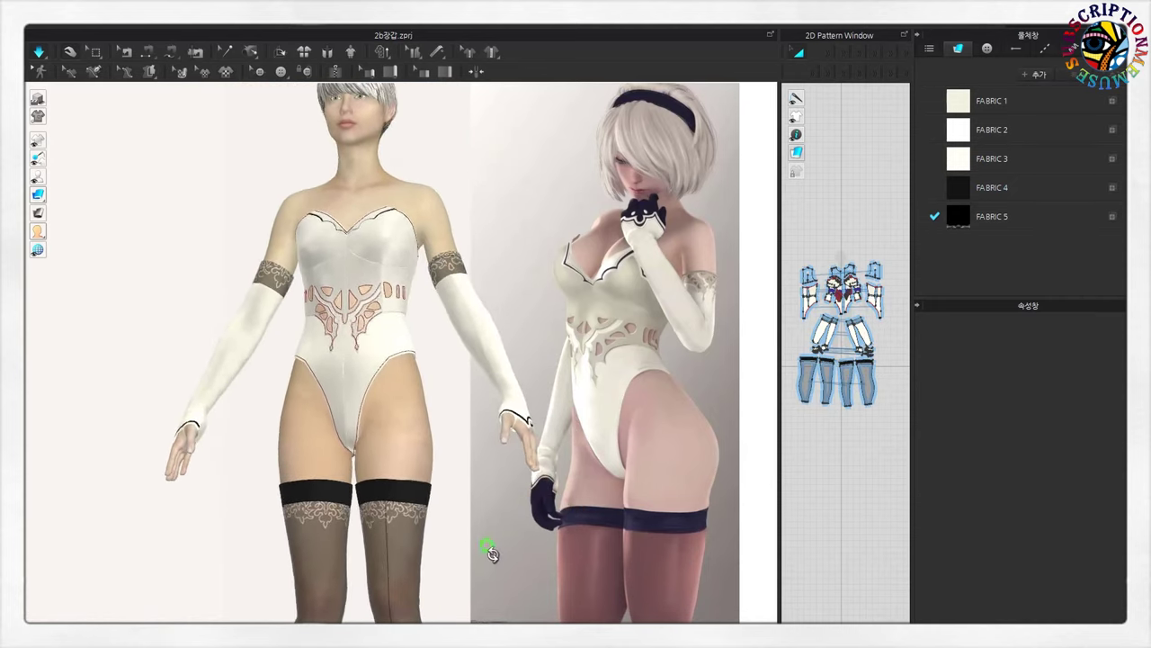
{"action": "scroll", "coordinate": [508, 576], "scroll_direction": "down", "scroll_amount": 1}
- Eyedrop the reference image's skin tone into the avatar skin colour swatch
{"action": "left_click", "coordinate": [417, 222]}
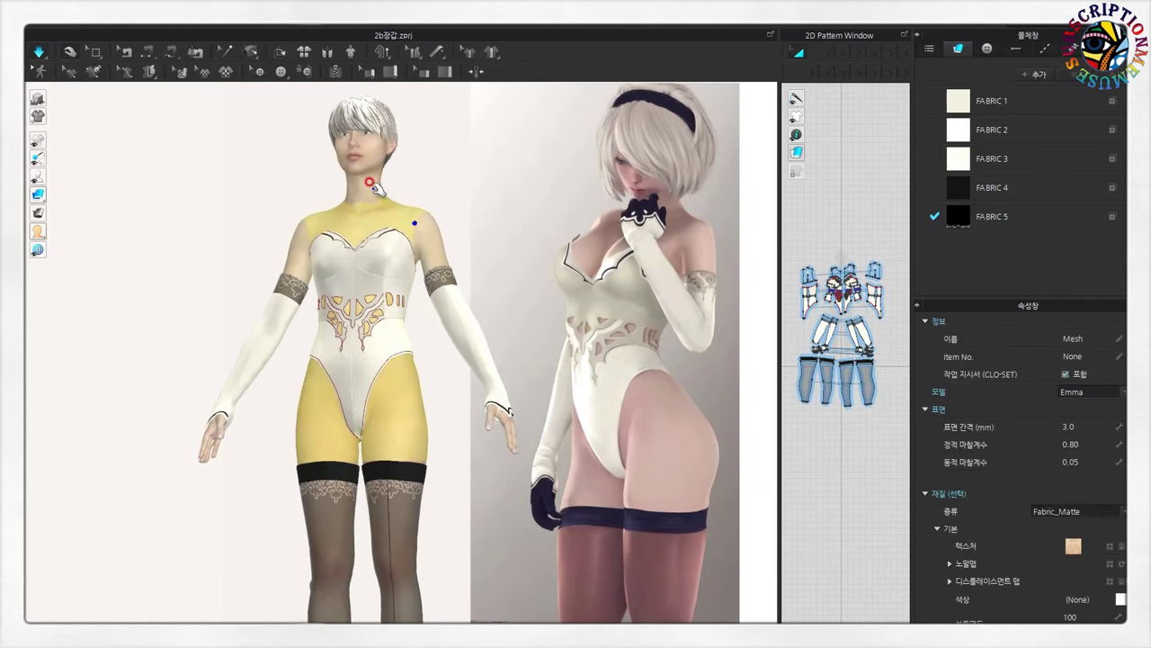
{"action": "left_click", "coordinate": [1119, 600]}
{"action": "left_click_drag", "start_coordinate": [537, 117], "coordinate": [893, 137]}
{"action": "left_click", "coordinate": [700, 225]}
{"action": "left_click", "coordinate": [588, 242]}
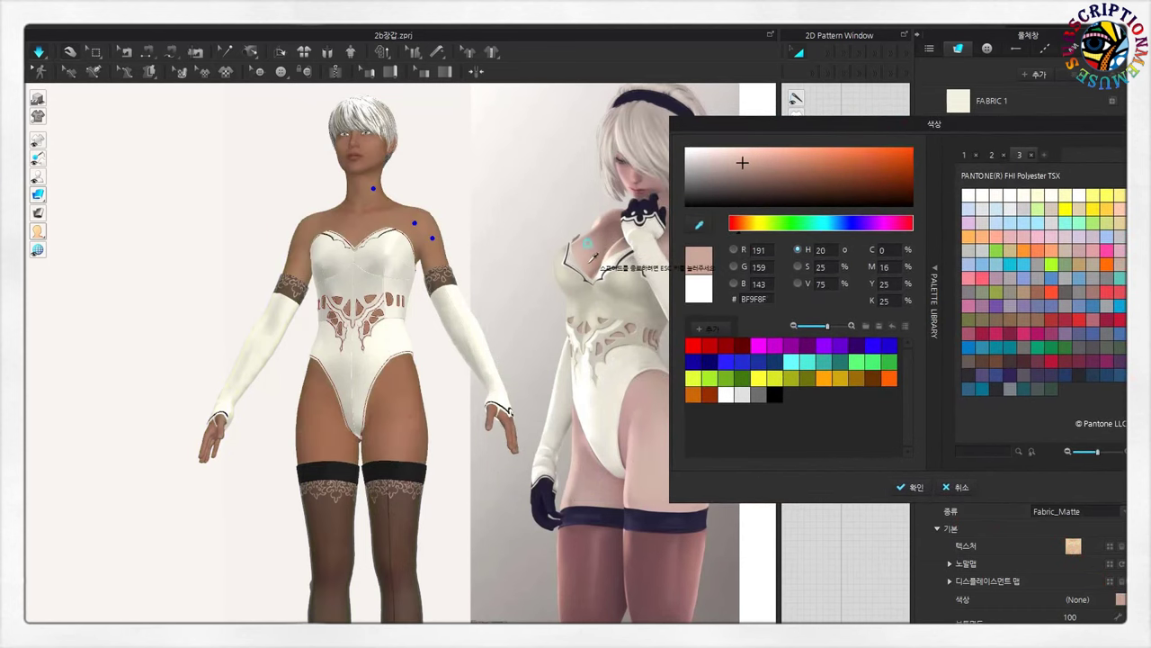
- Adjust the skin colour, trying Pantone tones, to a lighter pale peach and confirm
{"action": "left_click", "coordinate": [642, 404]}
{"action": "left_click_drag", "start_coordinate": [731, 163], "coordinate": [720, 153]}
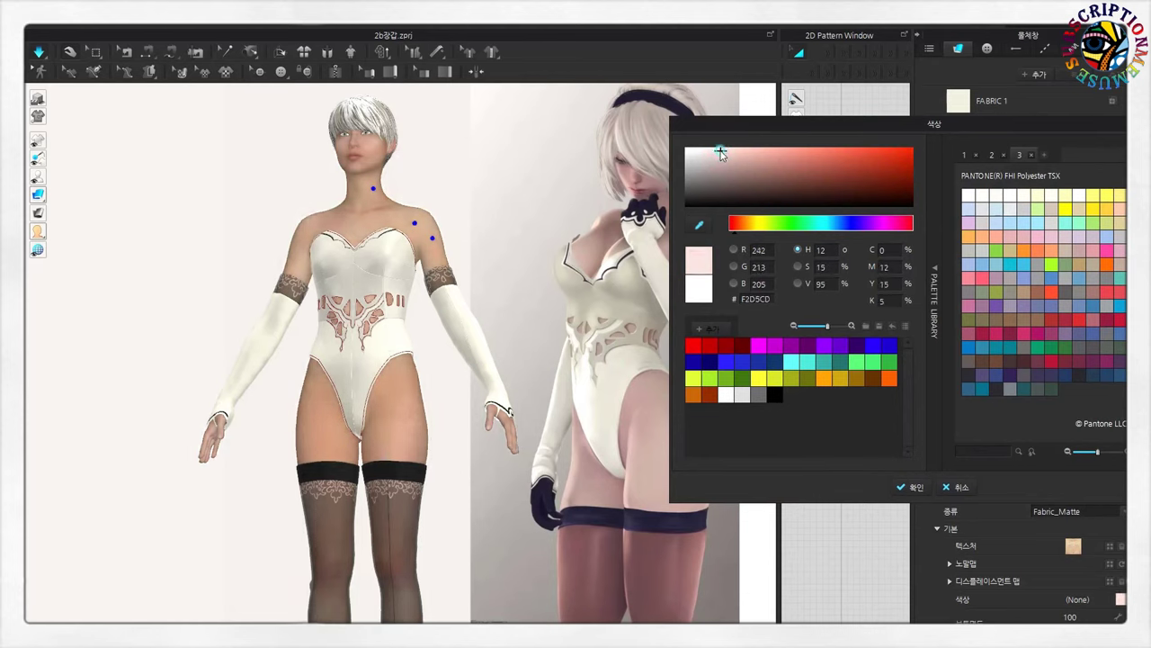
{"action": "mouse_move", "coordinate": [723, 154]}
{"action": "left_mouse_down"}
{"action": "mouse_move", "coordinate": [705, 142]}
{"action": "mouse_move", "coordinate": [714, 154]}
{"action": "left_mouse_up"}
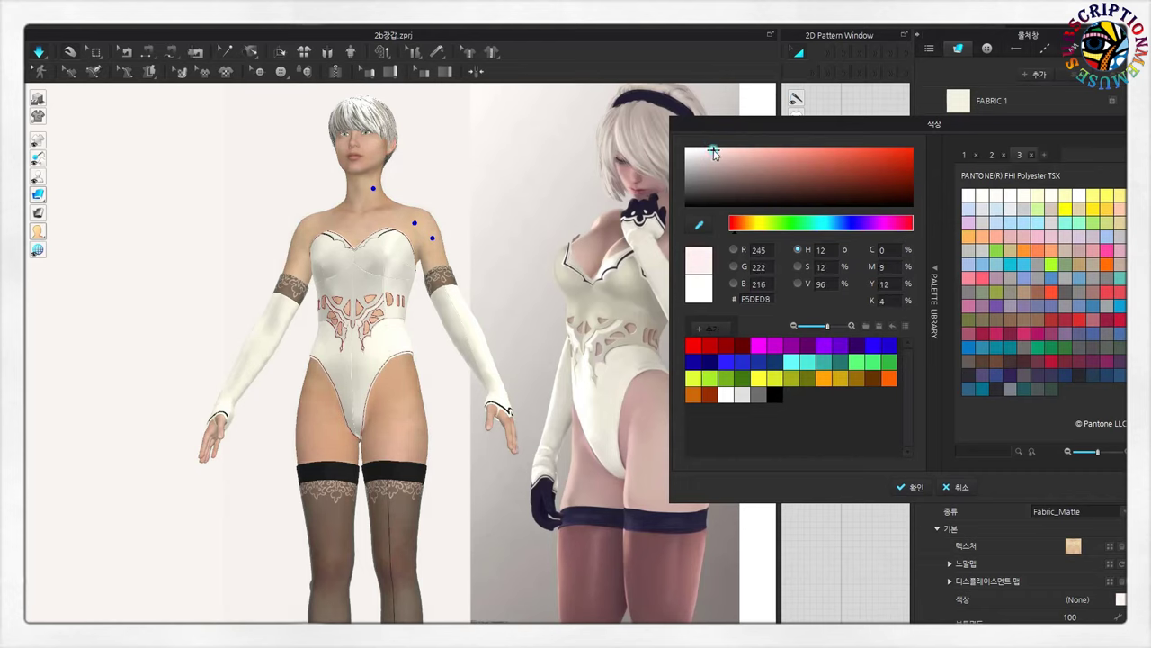
{"action": "left_click", "coordinate": [1037, 252]}
{"action": "mouse_move", "coordinate": [817, 174]}
{"action": "left_mouse_down"}
{"action": "mouse_move", "coordinate": [812, 149]}
{"action": "mouse_move", "coordinate": [720, 153]}
{"action": "left_mouse_up"}
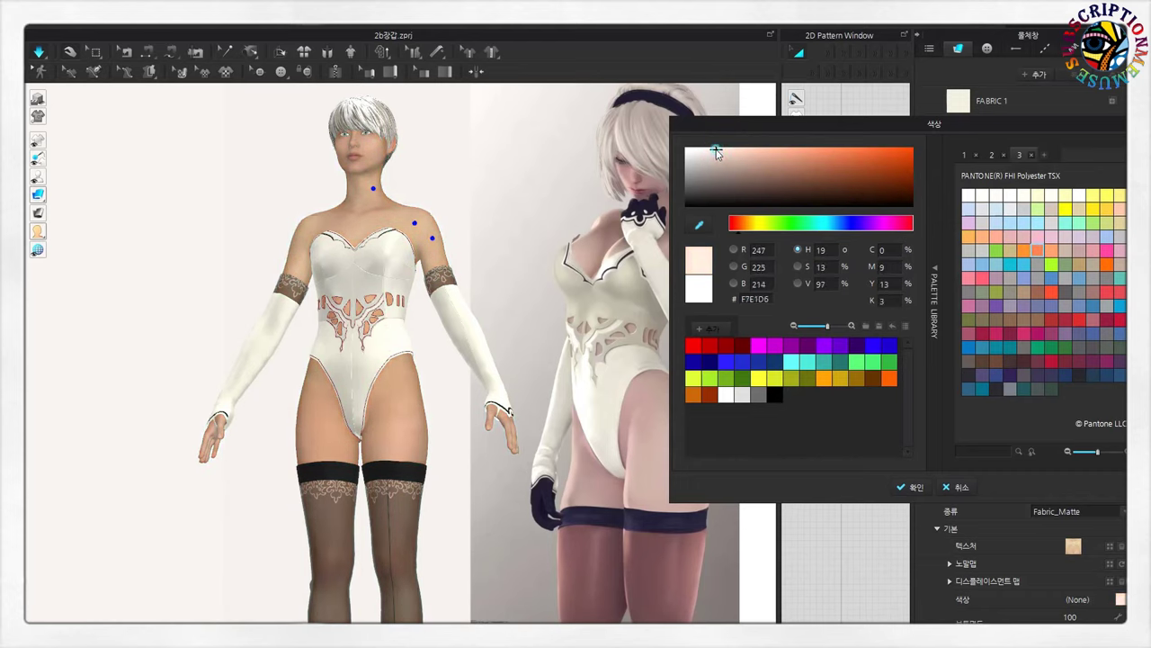
{"action": "left_click", "coordinate": [969, 310]}
{"action": "mouse_move", "coordinate": [770, 164]}
{"action": "left_mouse_down"}
{"action": "mouse_move", "coordinate": [696, 149]}
{"action": "mouse_move", "coordinate": [736, 146]}
{"action": "left_mouse_up"}
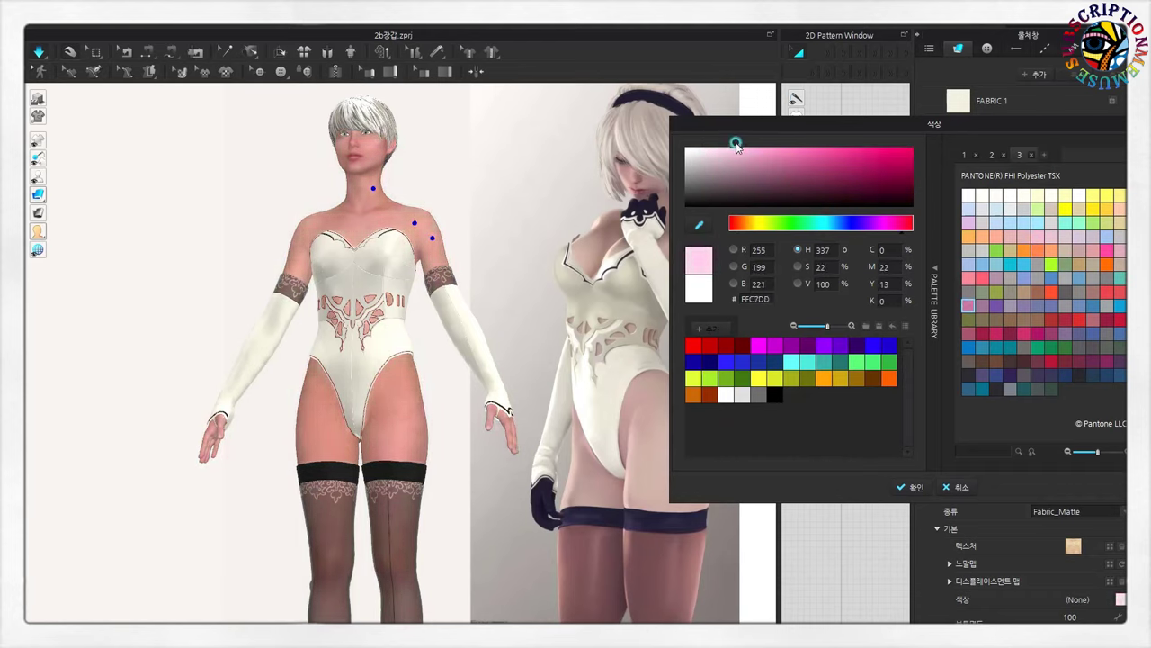
{"action": "left_click", "coordinate": [645, 414]}
{"action": "left_click_drag", "start_coordinate": [731, 165], "coordinate": [736, 150]}
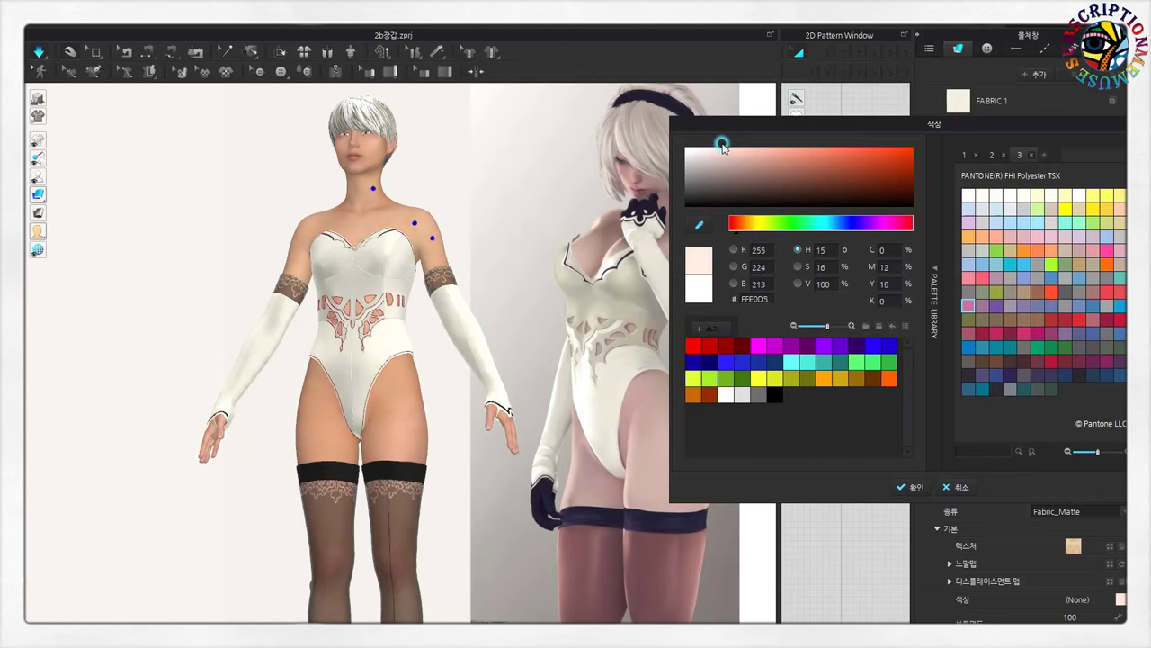
{"action": "left_click_drag", "start_coordinate": [737, 150], "coordinate": [706, 151]}
{"action": "left_click", "coordinate": [917, 489]}
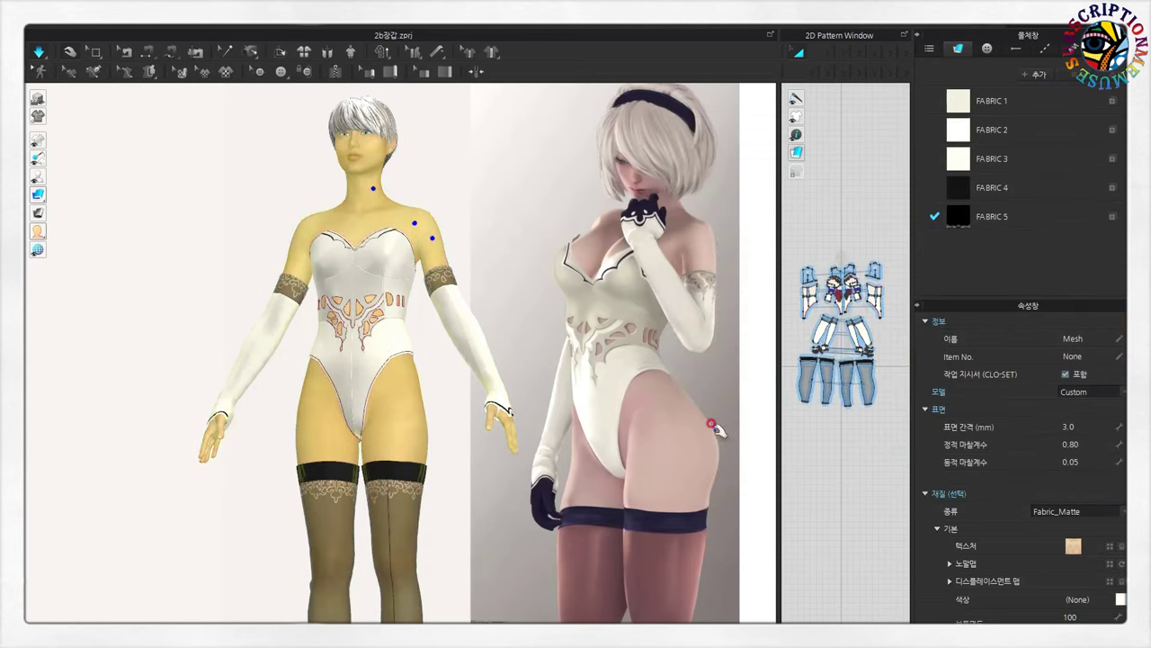
- Select FABRIC 5 in the Object Browser and remove the accidentally added FABRIC 6
{"action": "scroll", "coordinate": [534, 257], "scroll_direction": "down", "scroll_amount": 2}
{"action": "mouse_move", "coordinate": [534, 257]}
{"action": "right_mouse_down"}
{"action": "mouse_move", "coordinate": [434, 447]}
{"action": "mouse_move", "coordinate": [496, 471]}
{"action": "right_mouse_up"}
{"action": "scroll", "coordinate": [433, 447], "scroll_direction": "up", "scroll_amount": 1}
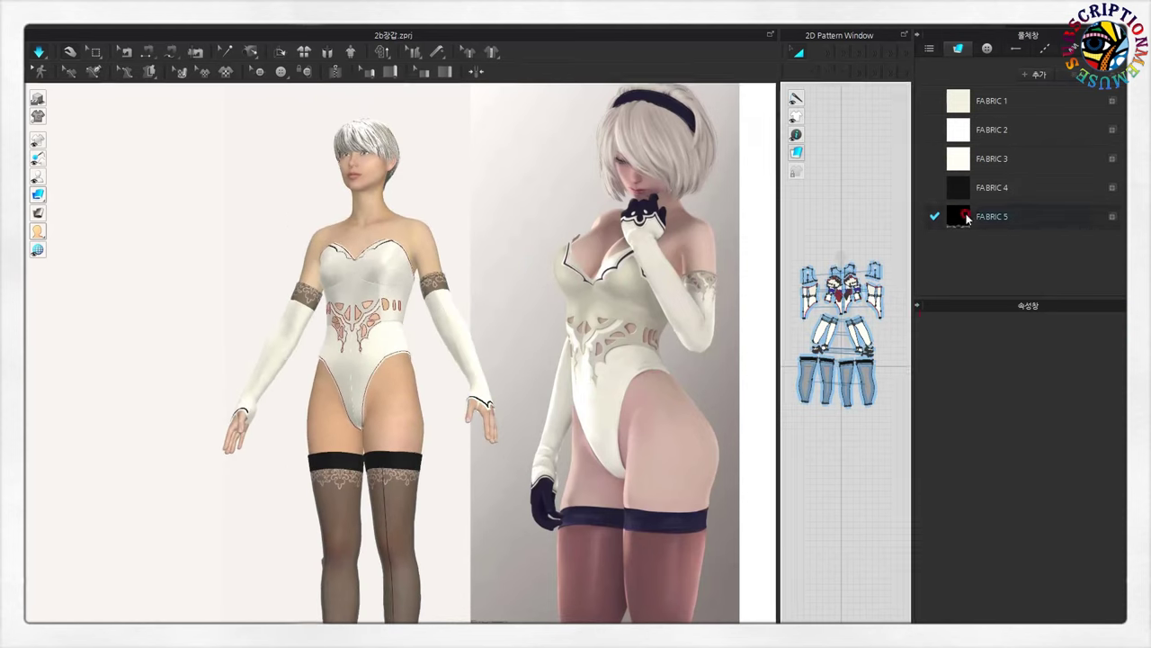
{"action": "left_click", "coordinate": [959, 216]}
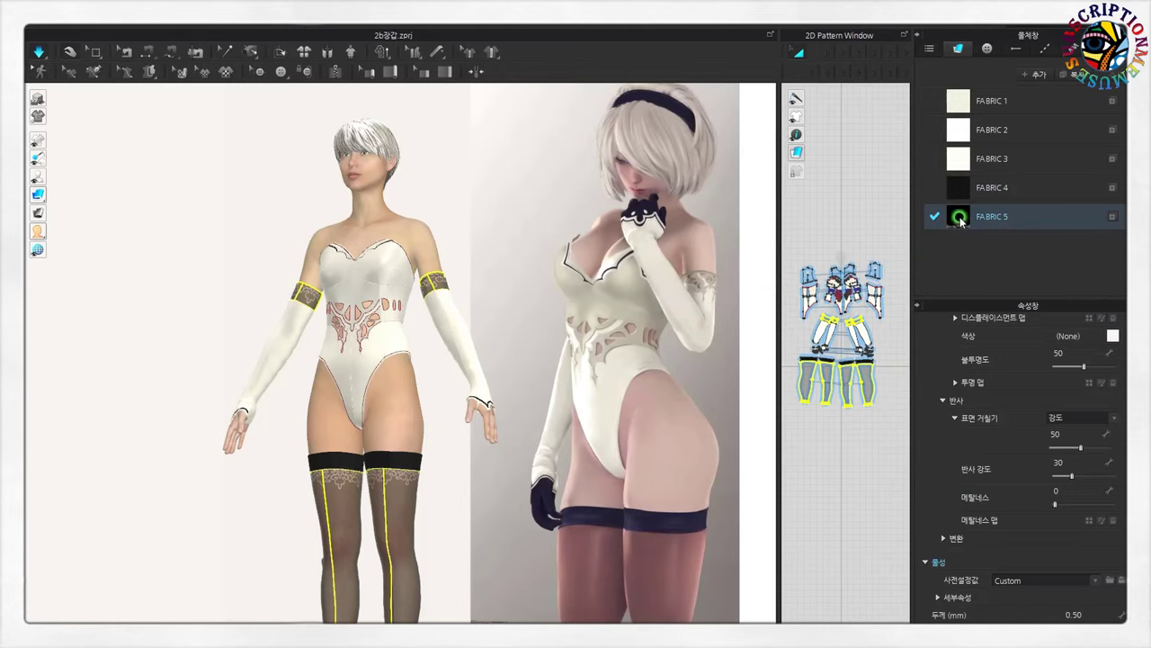
{"action": "right_click", "coordinate": [960, 222]}
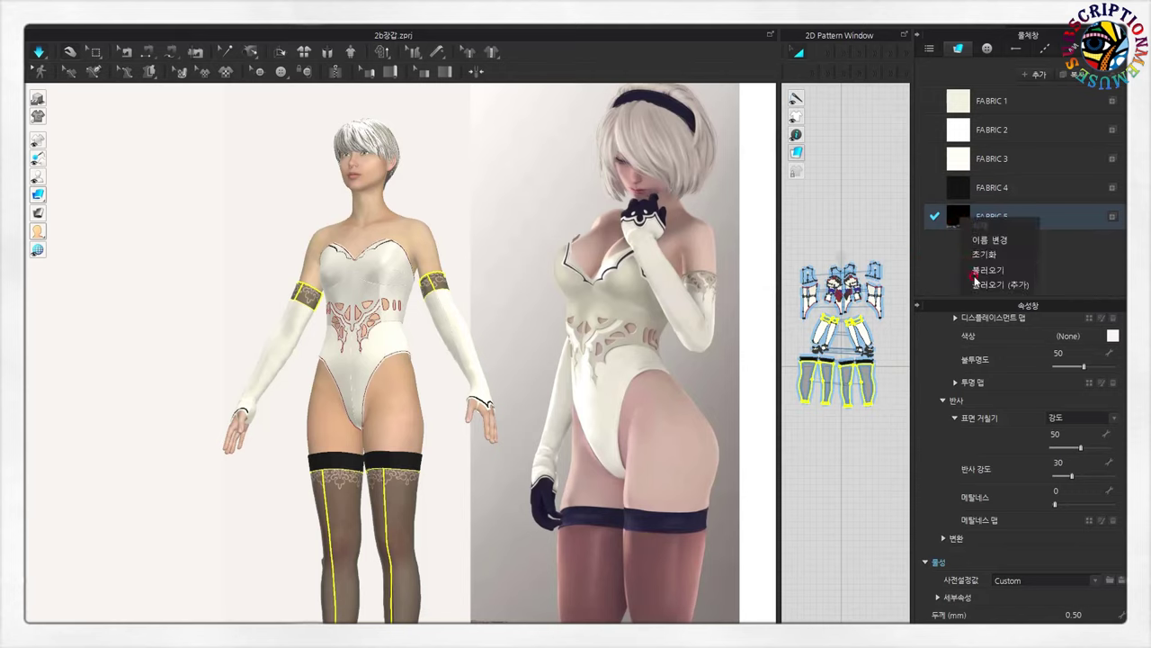
{"action": "left_click", "coordinate": [1038, 79]}
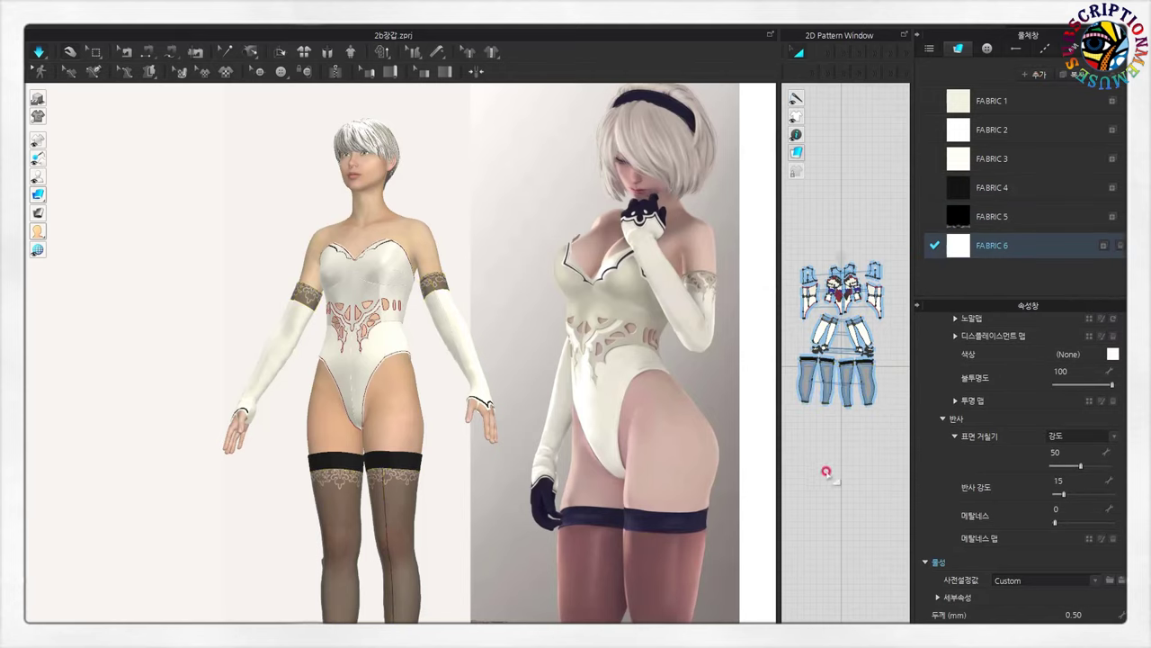
{"action": "scroll", "coordinate": [826, 471], "scroll_direction": "up", "scroll_amount": 2}
{"action": "left_click", "coordinate": [1121, 245]}
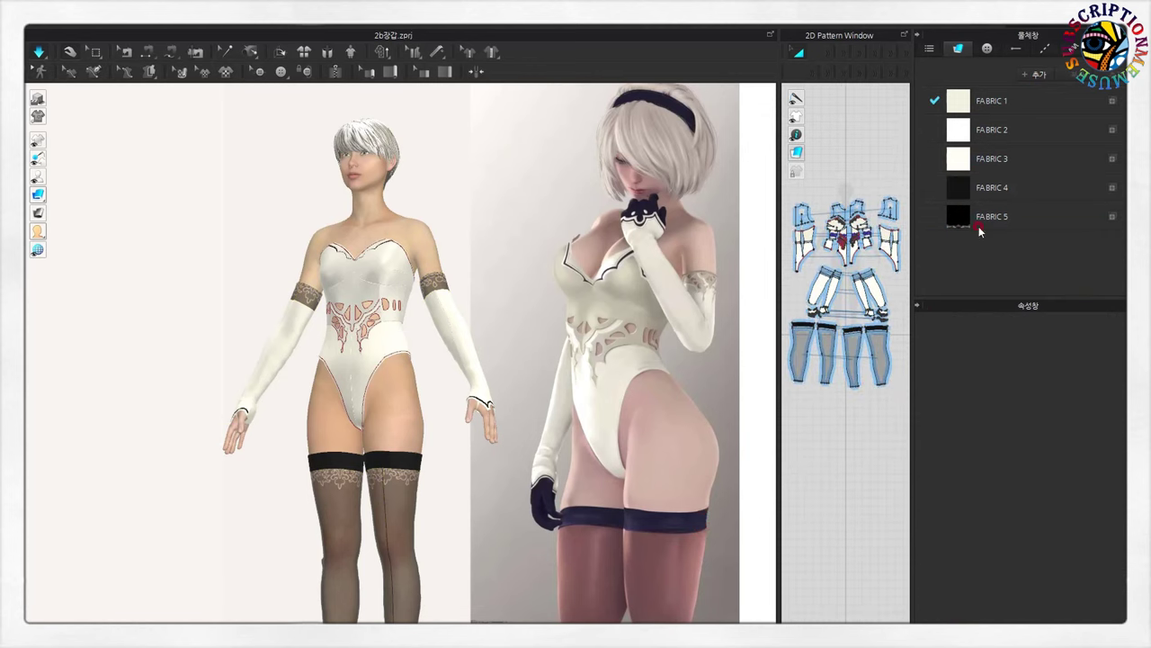
- Duplicate FABRIC 5 to create FABRIC 5 Copy 1
{"action": "left_click", "coordinate": [980, 217]}
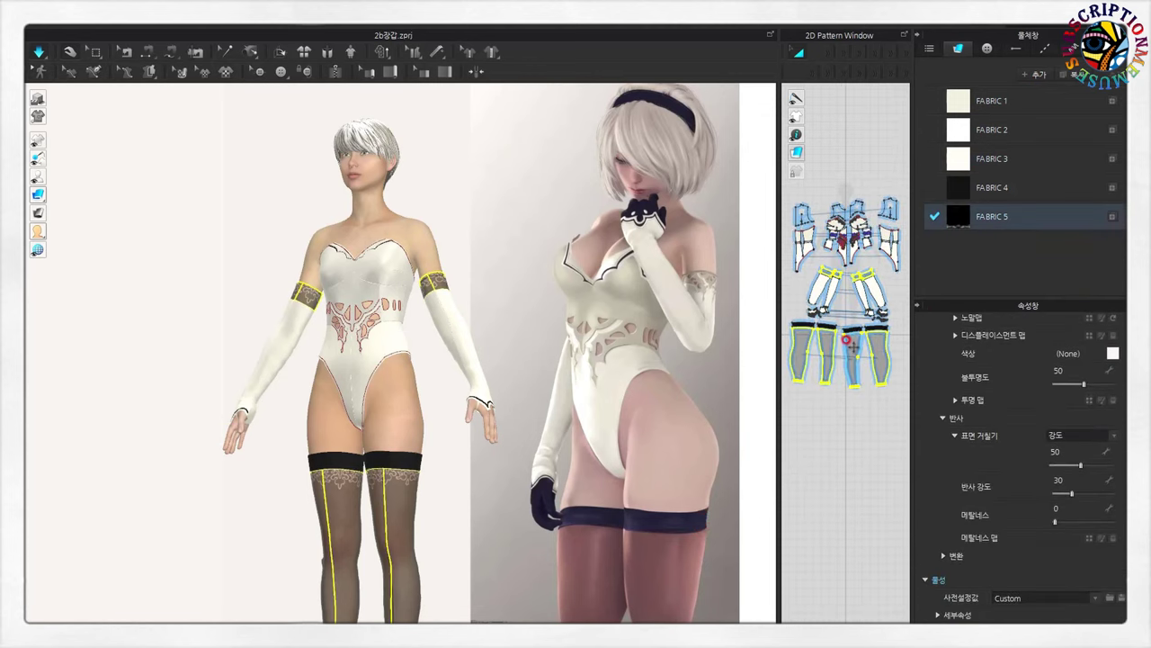
{"action": "left_click", "coordinate": [847, 341]}
{"action": "scroll", "coordinate": [850, 459], "scroll_direction": "down", "scroll_amount": 1}
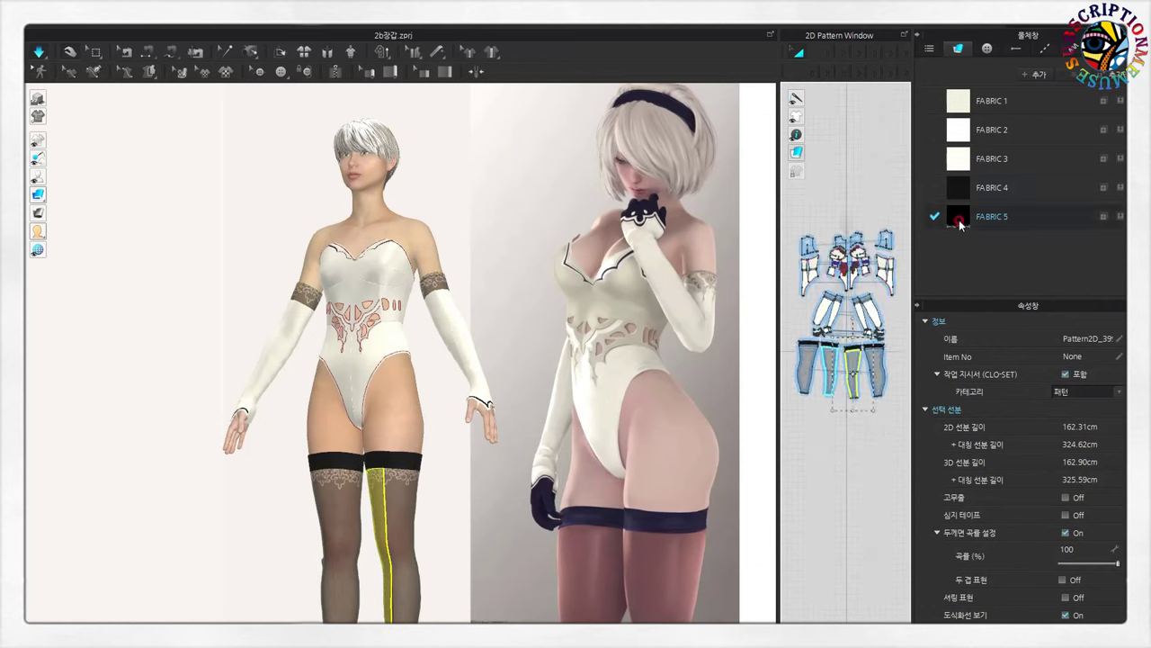
{"action": "right_click", "coordinate": [960, 223]}
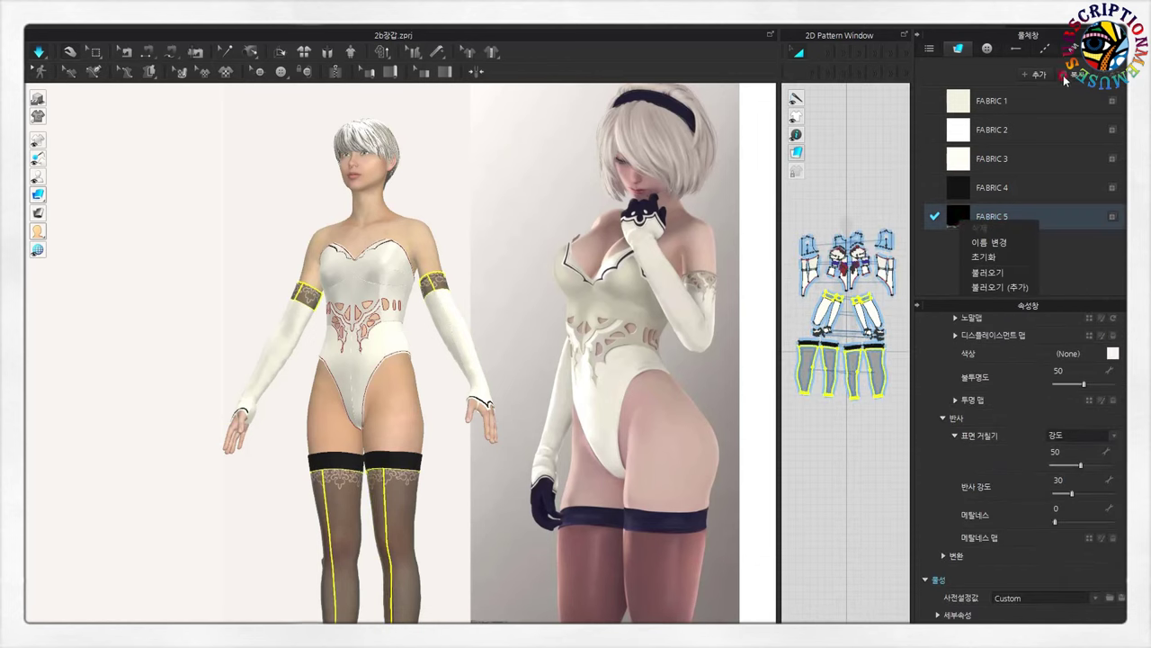
{"action": "left_click", "coordinate": [985, 229]}
- Select the four stocking pattern pieces and apply FABRIC 5 Copy 1 to them
{"action": "left_click", "coordinate": [875, 369]}
{"action": "left_click", "coordinate": [852, 368], "text": "shift"}
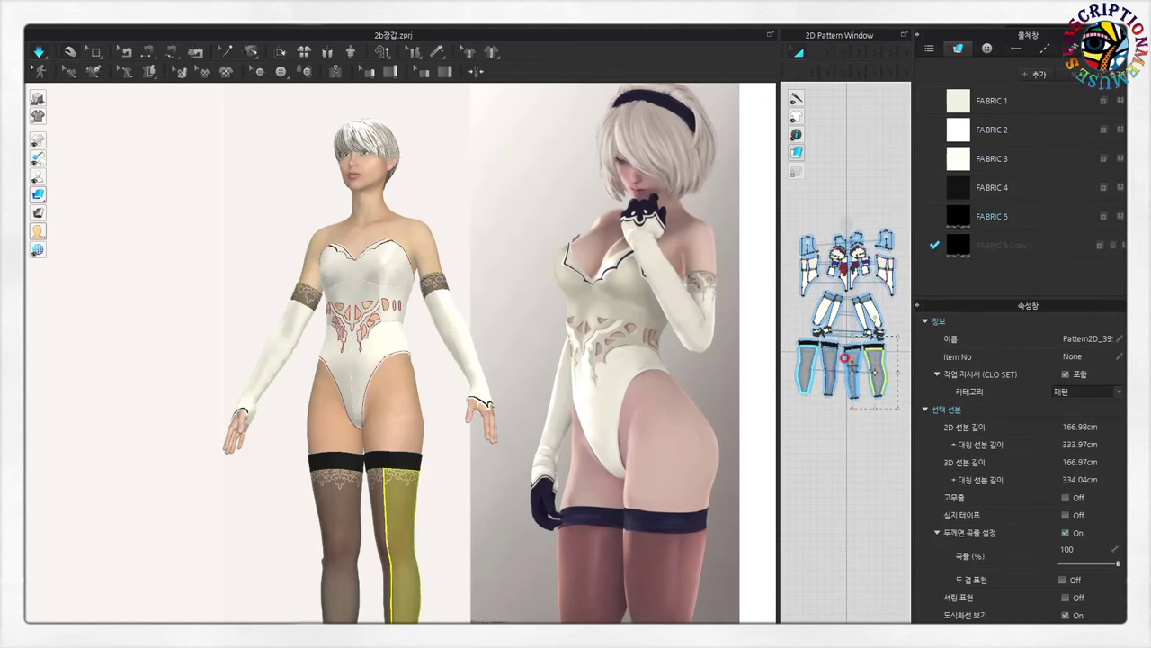
{"action": "left_click", "coordinate": [827, 369], "text": "shift"}
{"action": "left_click", "coordinate": [808, 369], "text": "shift"}
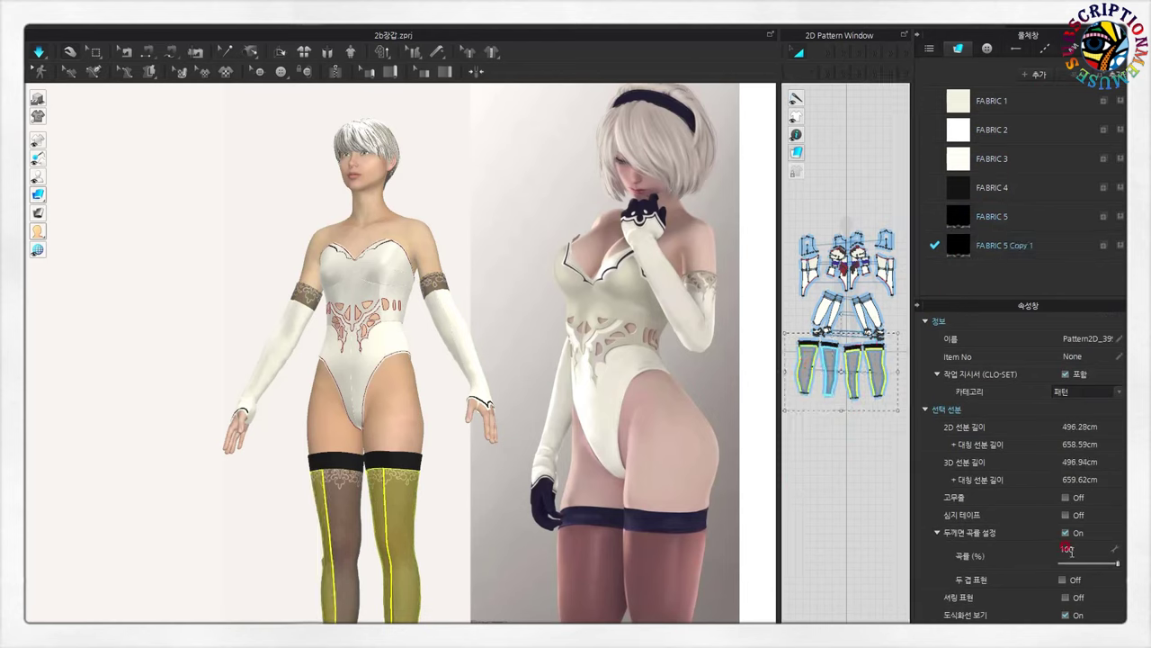
{"action": "scroll", "coordinate": [1070, 551], "scroll_direction": "down", "scroll_amount": 5}
{"action": "left_click", "coordinate": [963, 253]}
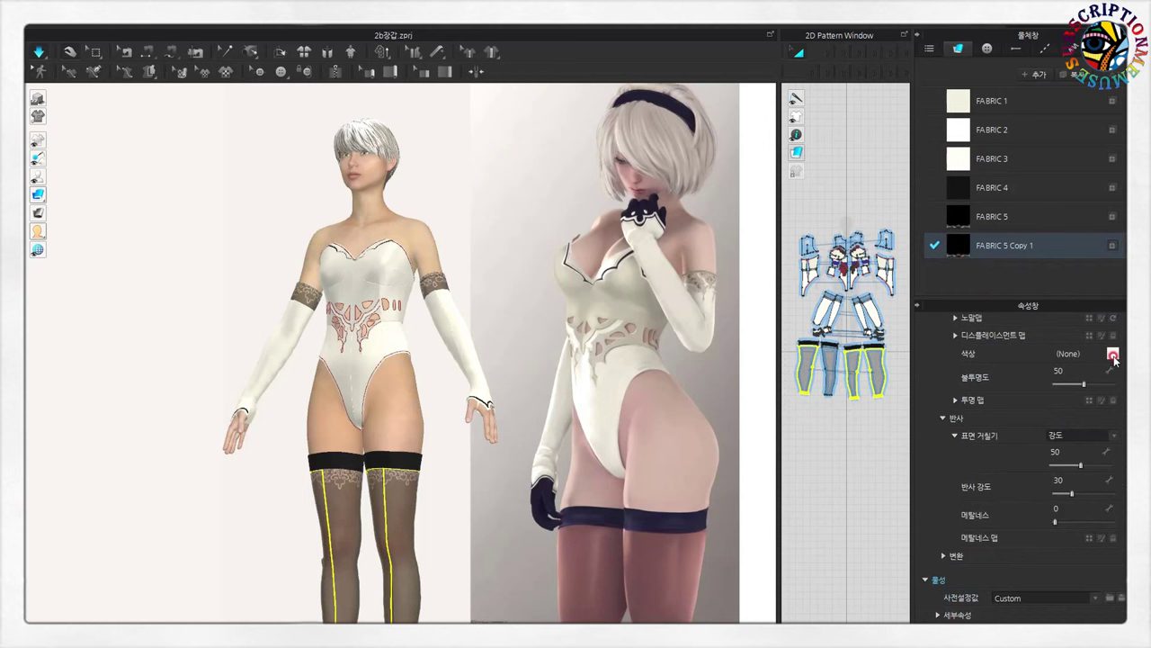
- Give the copied fabric a near-white colour in the colour dialog
{"action": "left_click", "coordinate": [1113, 357]}
{"action": "mouse_move", "coordinate": [555, 110]}
{"action": "left_mouse_down"}
{"action": "mouse_move", "coordinate": [866, 166]}
{"action": "mouse_move", "coordinate": [888, 195]}
{"action": "left_mouse_up"}
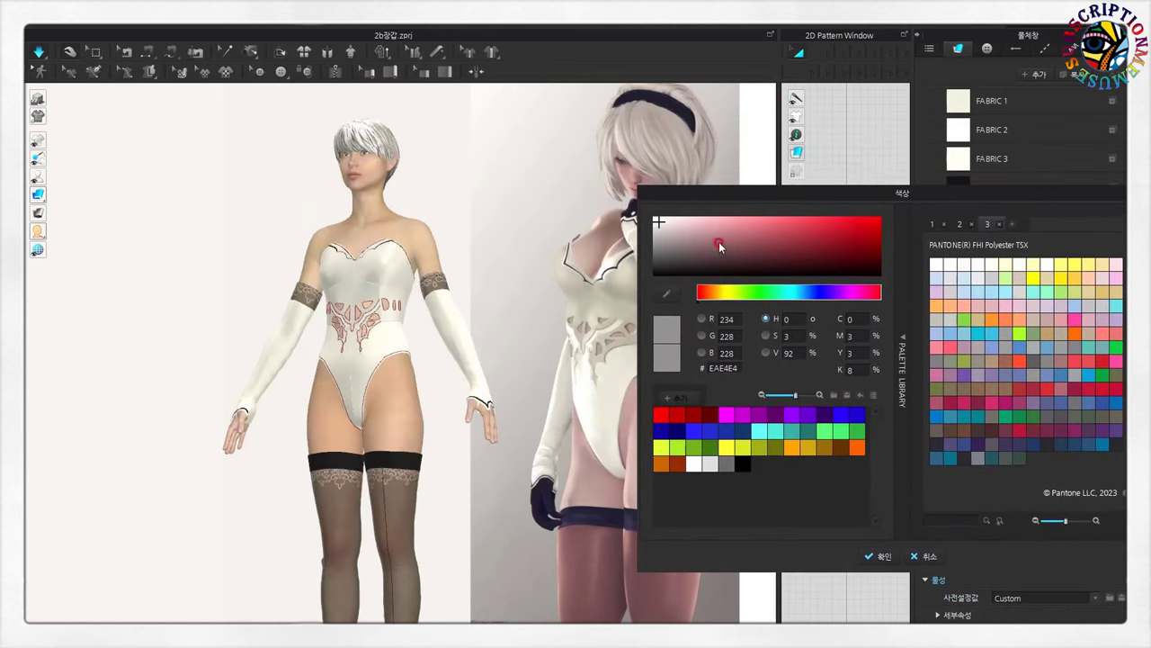
{"action": "mouse_move", "coordinate": [719, 241]}
{"action": "left_mouse_down"}
{"action": "mouse_move", "coordinate": [740, 224]}
{"action": "mouse_move", "coordinate": [789, 220]}
{"action": "left_mouse_up"}
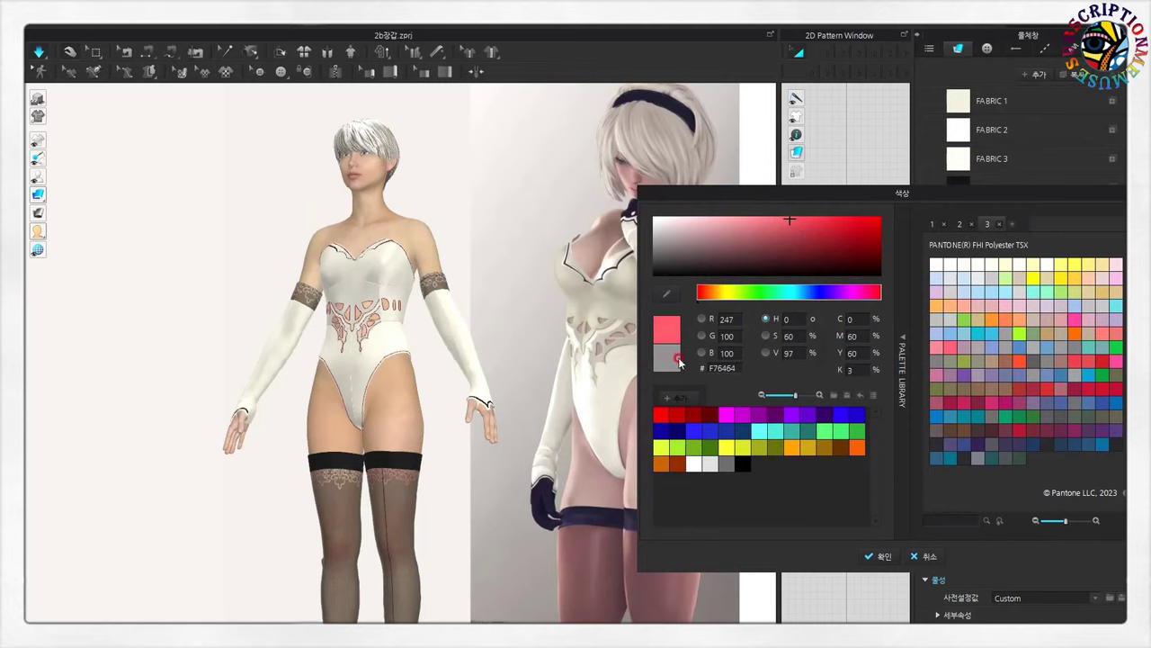
{"action": "left_click", "coordinate": [693, 463]}
{"action": "left_click", "coordinate": [704, 227]}
{"action": "left_click", "coordinate": [656, 219]}
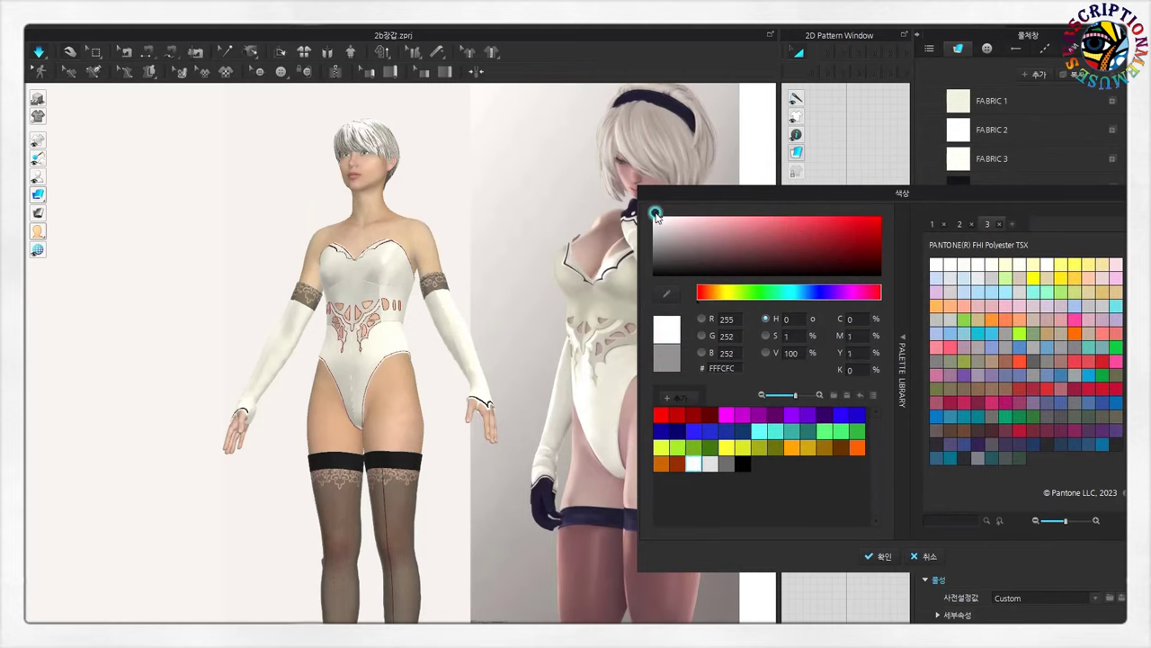
{"action": "left_click", "coordinate": [877, 556]}
- Select the stocking fabric and recolour it to Pantone Coral Chic
{"action": "left_click", "coordinate": [429, 553]}
{"action": "middle_click_drag", "start_coordinate": [429, 552], "coordinate": [381, 429]}
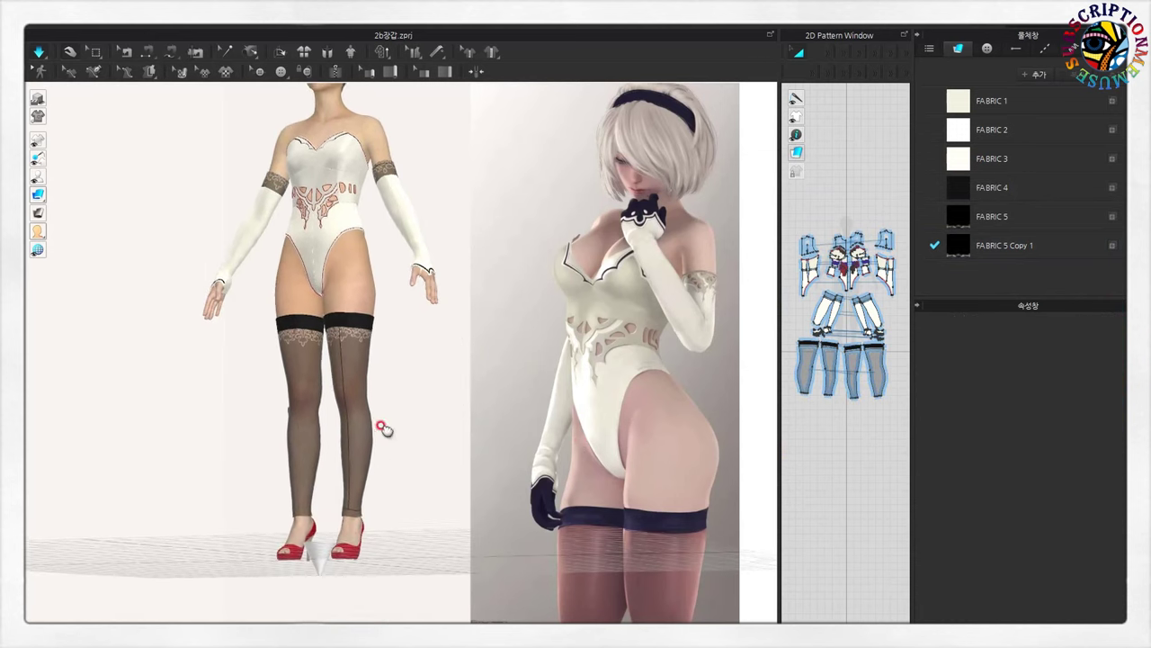
{"action": "scroll", "coordinate": [381, 463], "scroll_direction": "up", "scroll_amount": 2}
{"action": "scroll", "coordinate": [356, 463], "scroll_direction": "up", "scroll_amount": 3}
{"action": "left_click", "coordinate": [332, 464]}
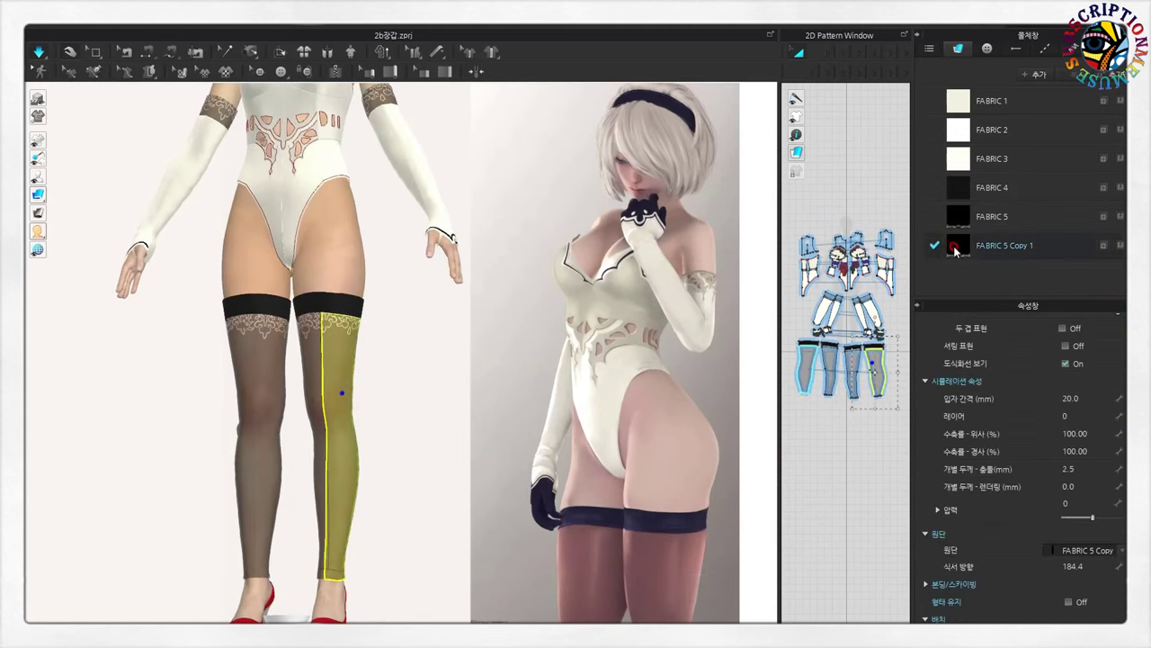
{"action": "scroll", "coordinate": [1102, 361], "scroll_direction": "up", "scroll_amount": 5}
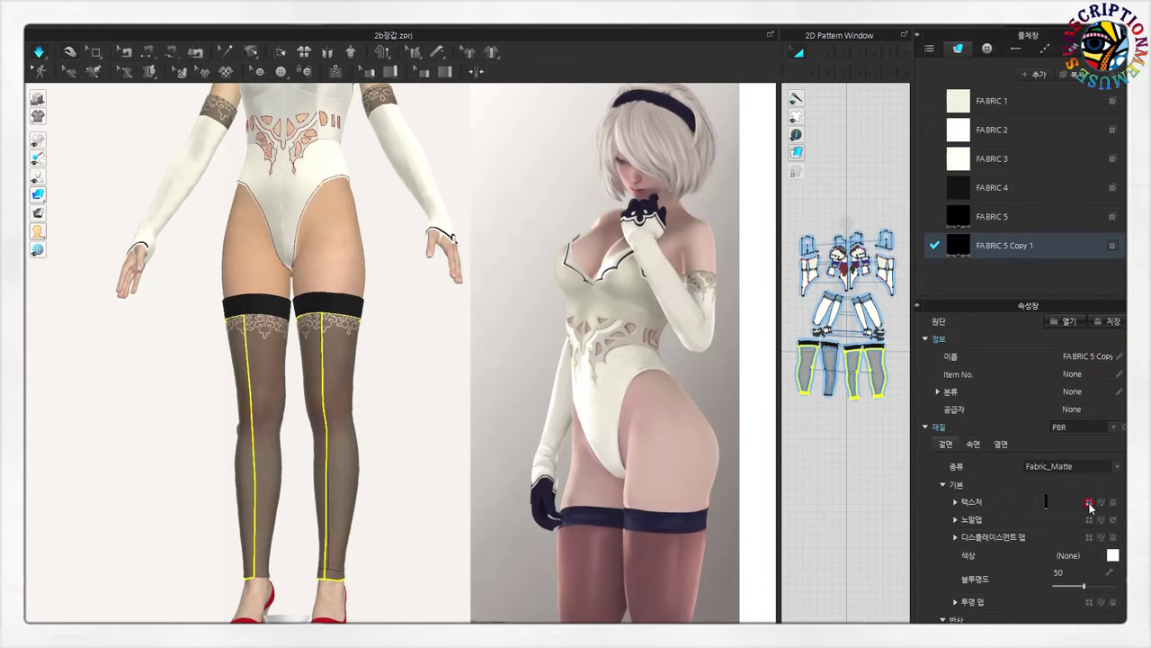
{"action": "left_click", "coordinate": [1085, 584]}
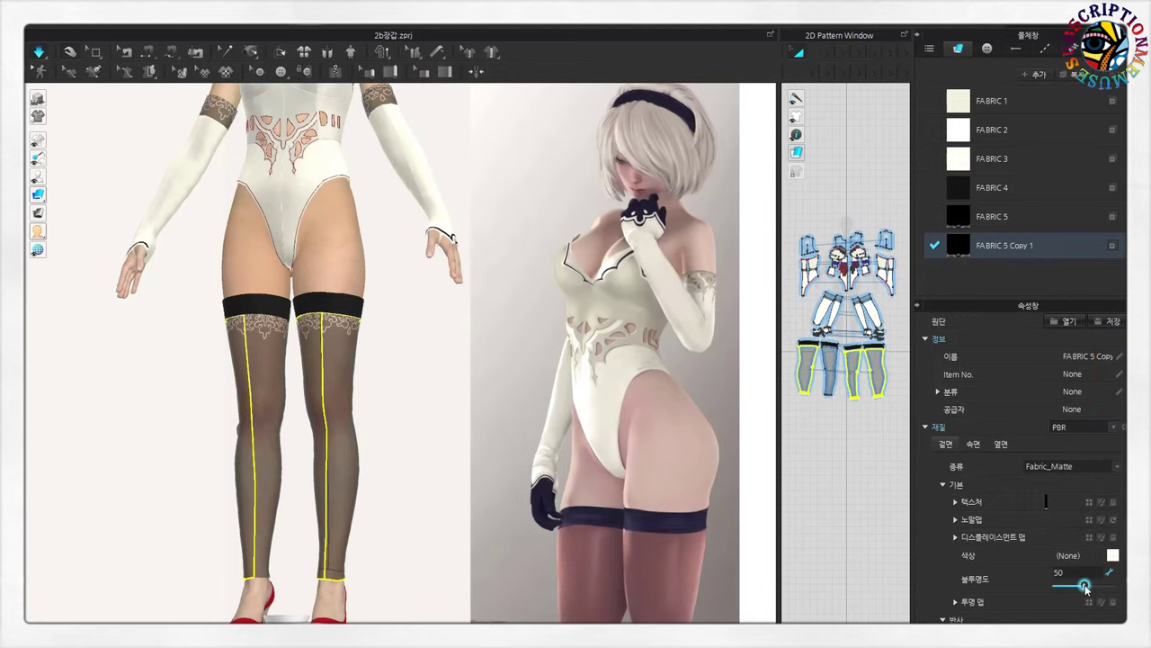
{"action": "left_click", "coordinate": [1112, 553]}
{"action": "mouse_move", "coordinate": [313, 137]}
{"action": "left_mouse_down"}
{"action": "mouse_move", "coordinate": [403, 153]}
{"action": "mouse_move", "coordinate": [436, 142]}
{"action": "left_mouse_up"}
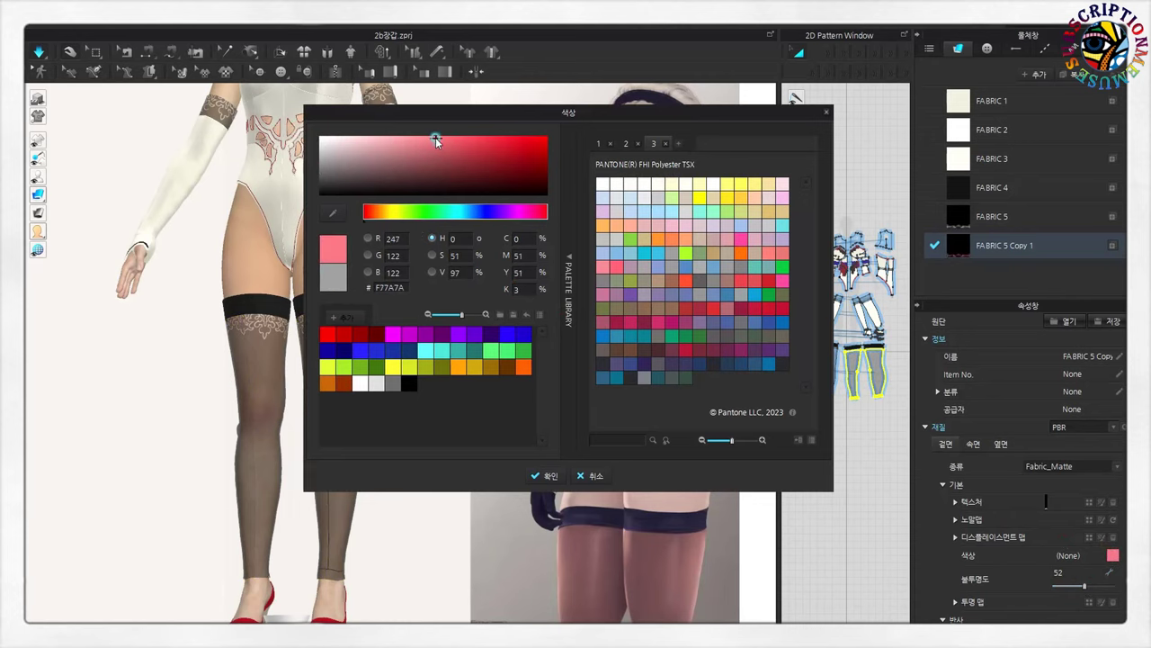
{"action": "left_click", "coordinate": [764, 255]}
{"action": "left_click", "coordinate": [549, 475]}
- From the avatar's back, reselect the stocking fabric and adjust its surface roughness
{"action": "left_click", "coordinate": [351, 464]}
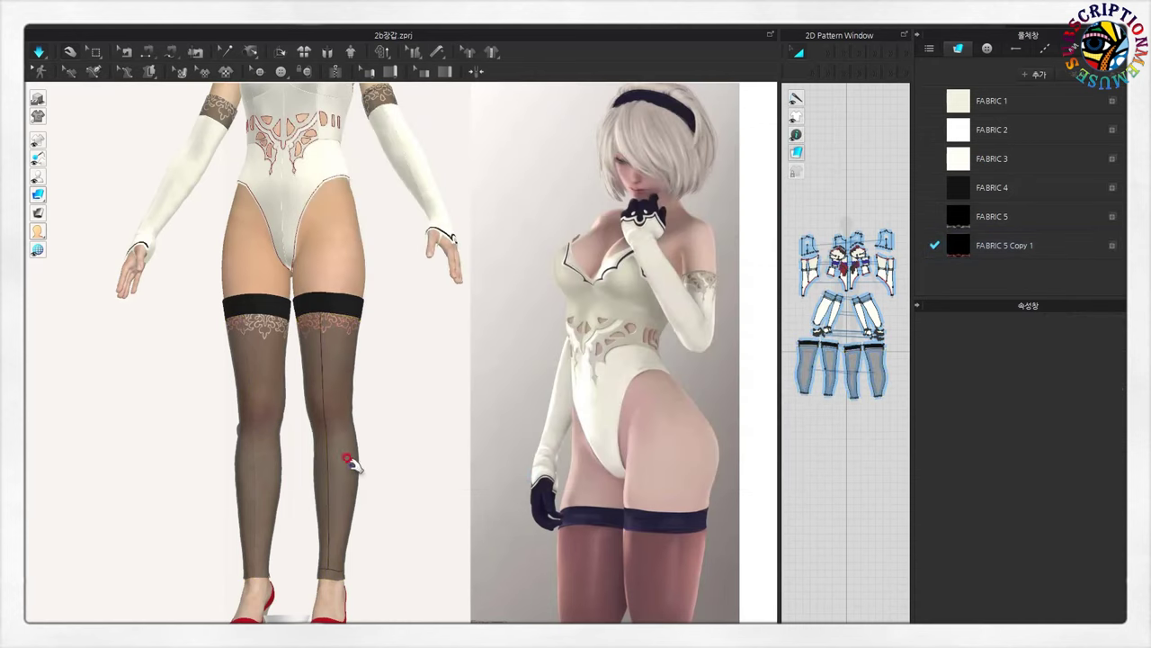
{"action": "right_click_drag", "start_coordinate": [321, 405], "coordinate": [252, 437]}
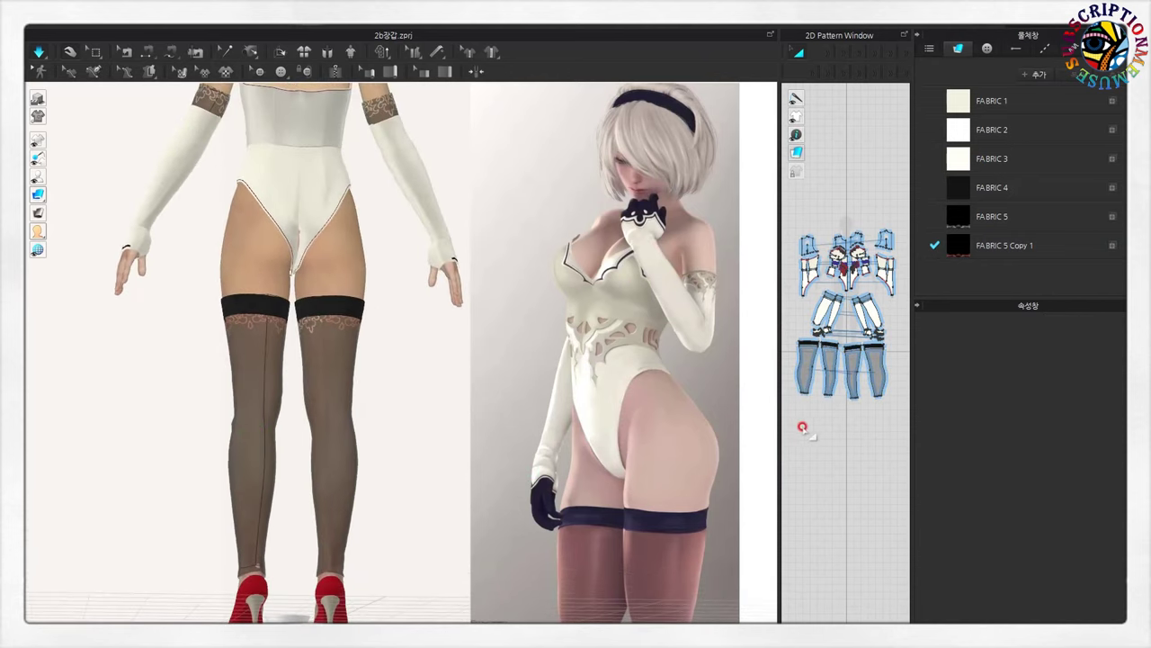
{"action": "left_click", "coordinate": [311, 332]}
{"action": "scroll", "coordinate": [1056, 527], "scroll_direction": "up", "scroll_amount": 3}
{"action": "scroll", "coordinate": [1056, 527], "scroll_direction": "up", "scroll_amount": 2}
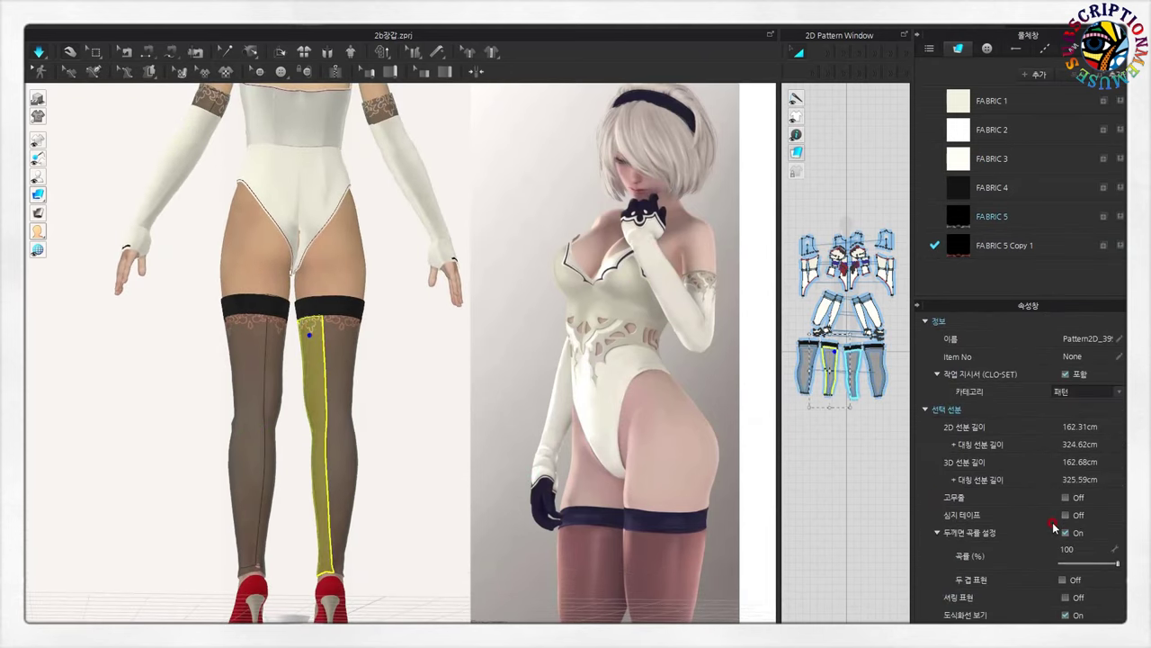
{"action": "left_click", "coordinate": [963, 253]}
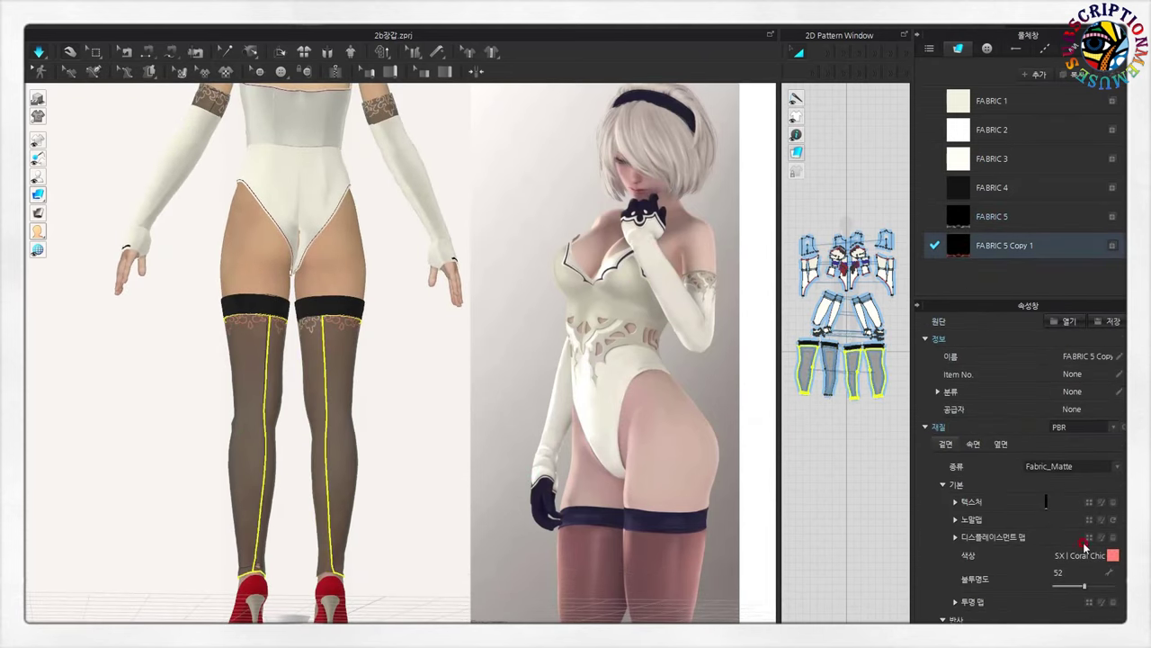
{"action": "scroll", "coordinate": [1052, 567], "scroll_direction": "down", "scroll_amount": 3}
{"action": "left_click_drag", "start_coordinate": [1080, 545], "coordinate": [1073, 572]}
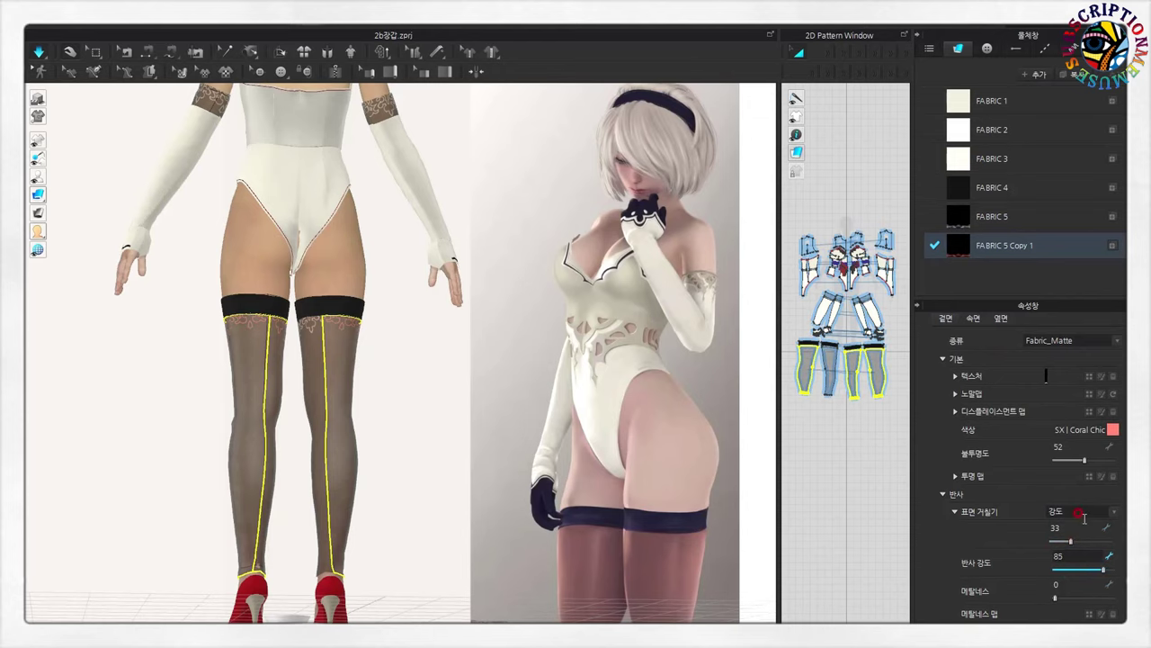
{"action": "left_click", "coordinate": [359, 437]}
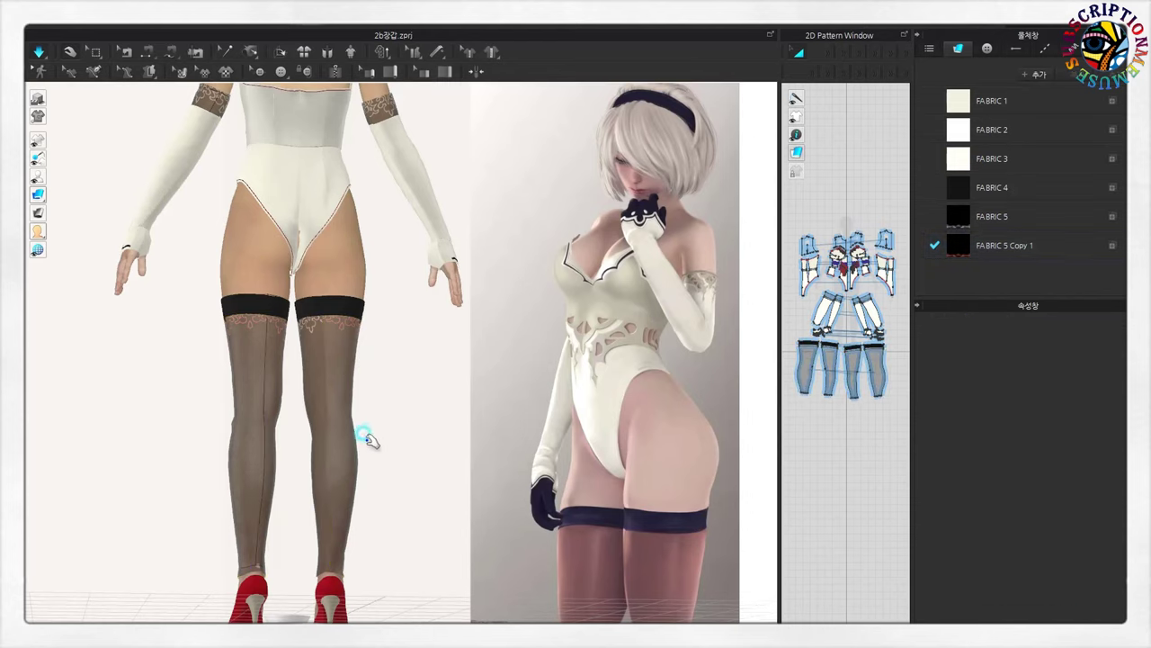
- Lower the stocking fabric's opacity to 35 and raise its surface roughness to 78
{"action": "key", "text": "2"}
{"action": "scroll", "coordinate": [392, 450], "scroll_direction": "up", "scroll_amount": 2}
{"action": "scroll", "coordinate": [401, 432], "scroll_direction": "down", "scroll_amount": 5}
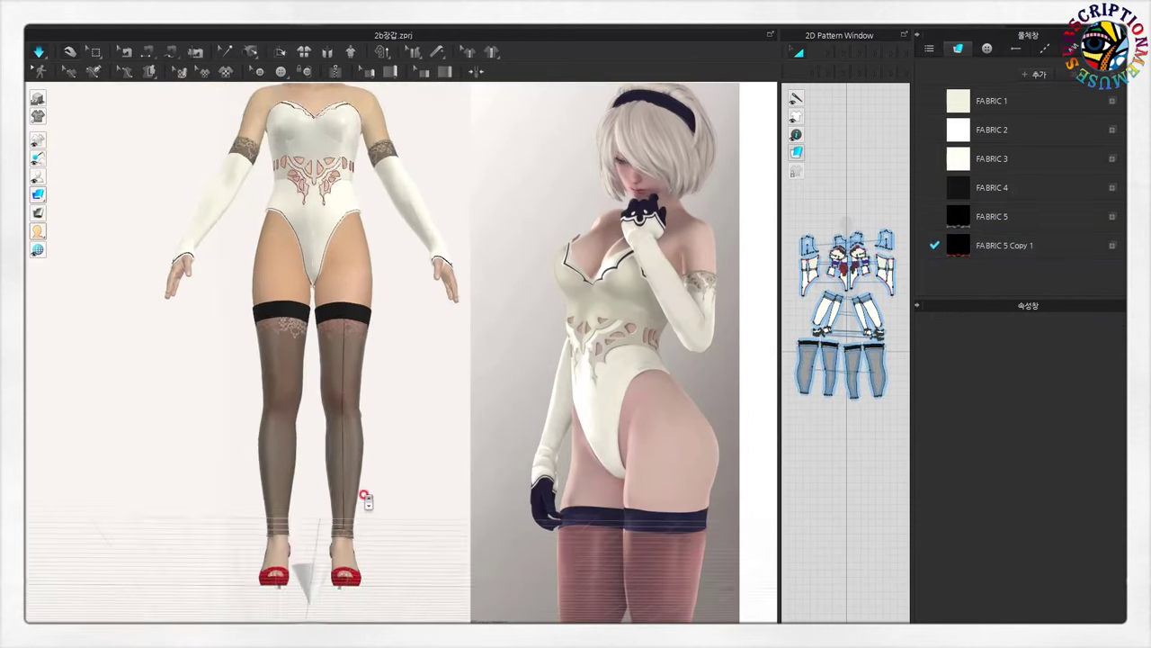
{"action": "left_click", "coordinate": [357, 383]}
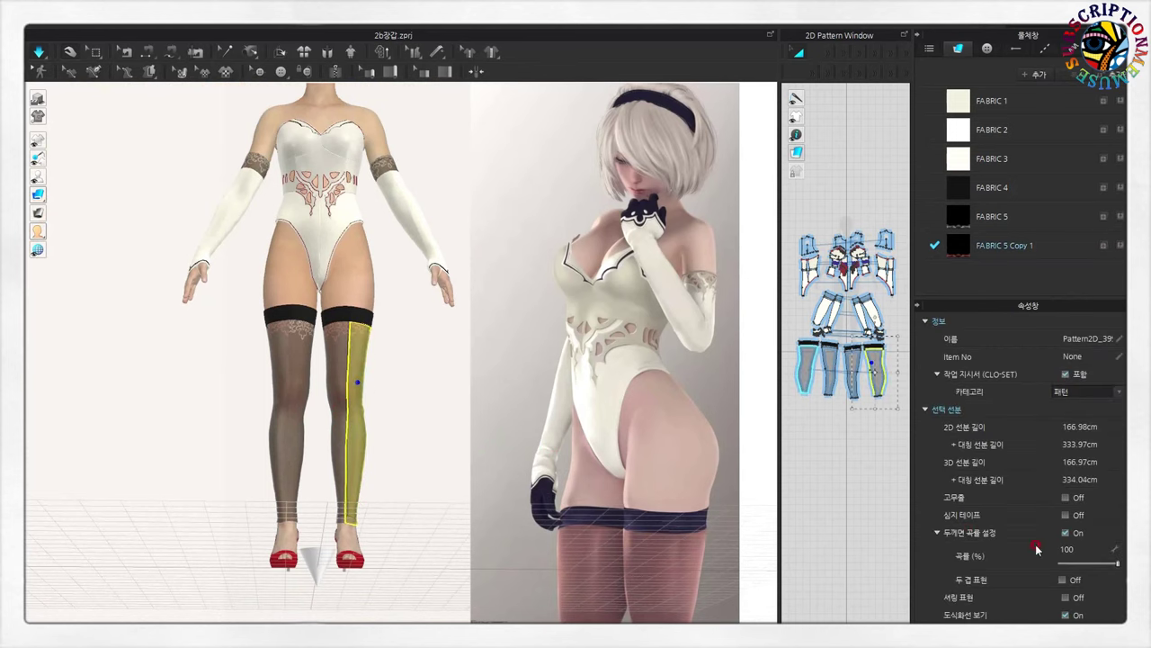
{"action": "left_click", "coordinate": [957, 245]}
{"action": "left_click_drag", "start_coordinate": [1086, 463], "coordinate": [1073, 463]}
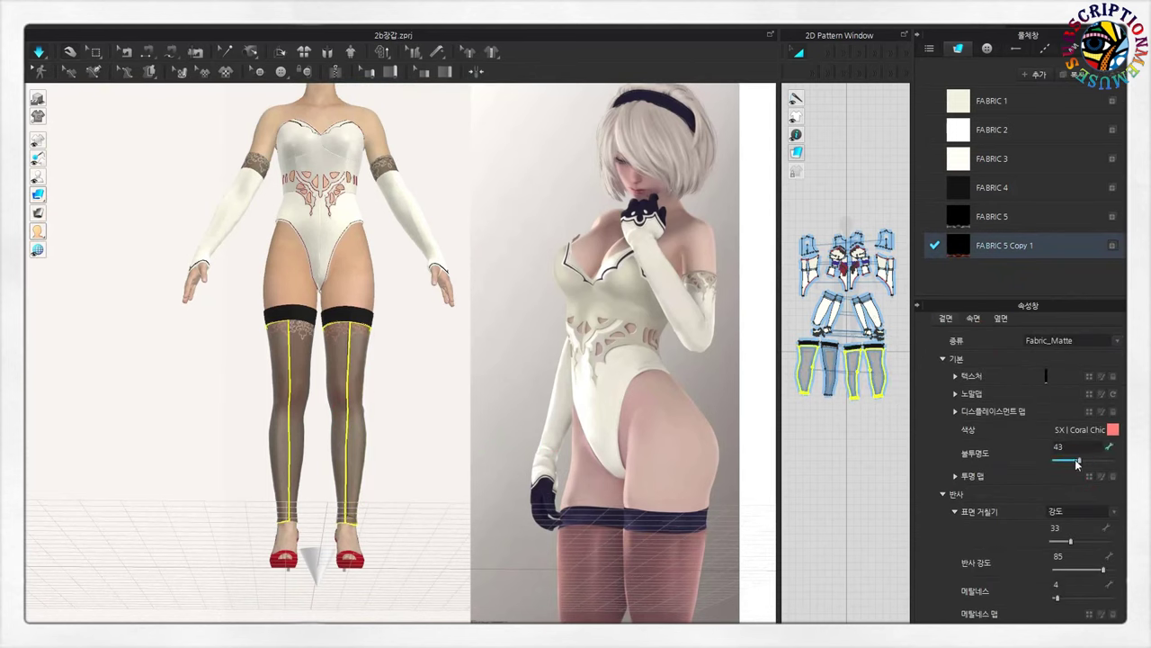
{"action": "mouse_move", "coordinate": [1072, 541]}
{"action": "left_mouse_down"}
{"action": "mouse_move", "coordinate": [1089, 542]}
{"action": "mouse_move", "coordinate": [1090, 570]}
{"action": "left_mouse_up"}
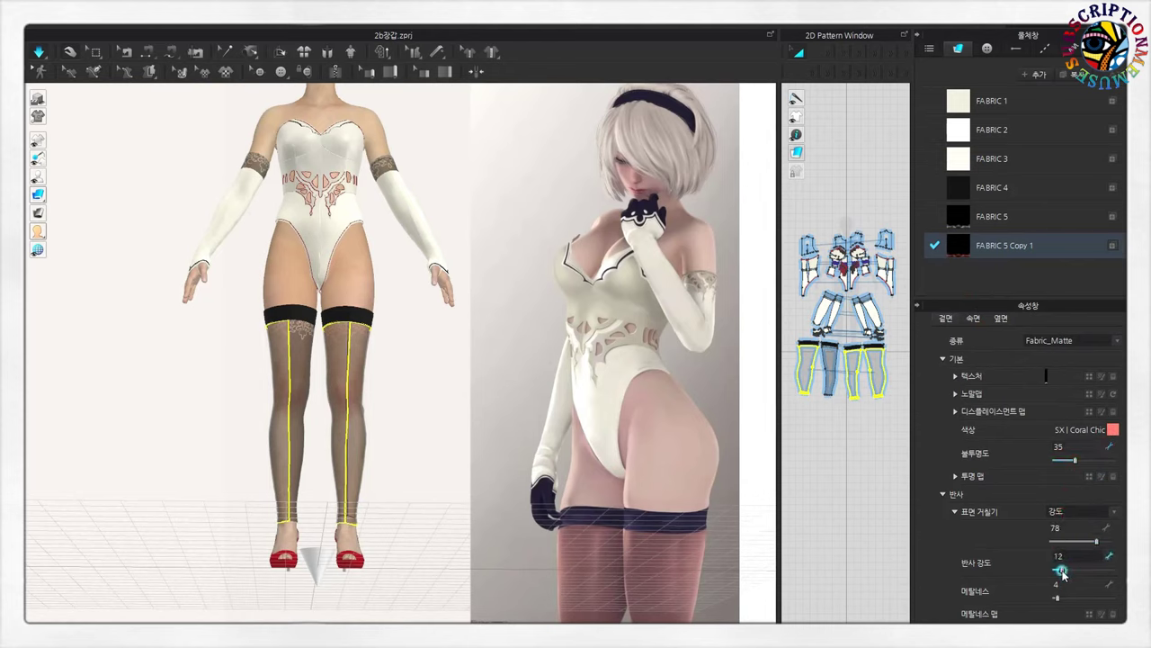
{"action": "left_click", "coordinate": [405, 405]}
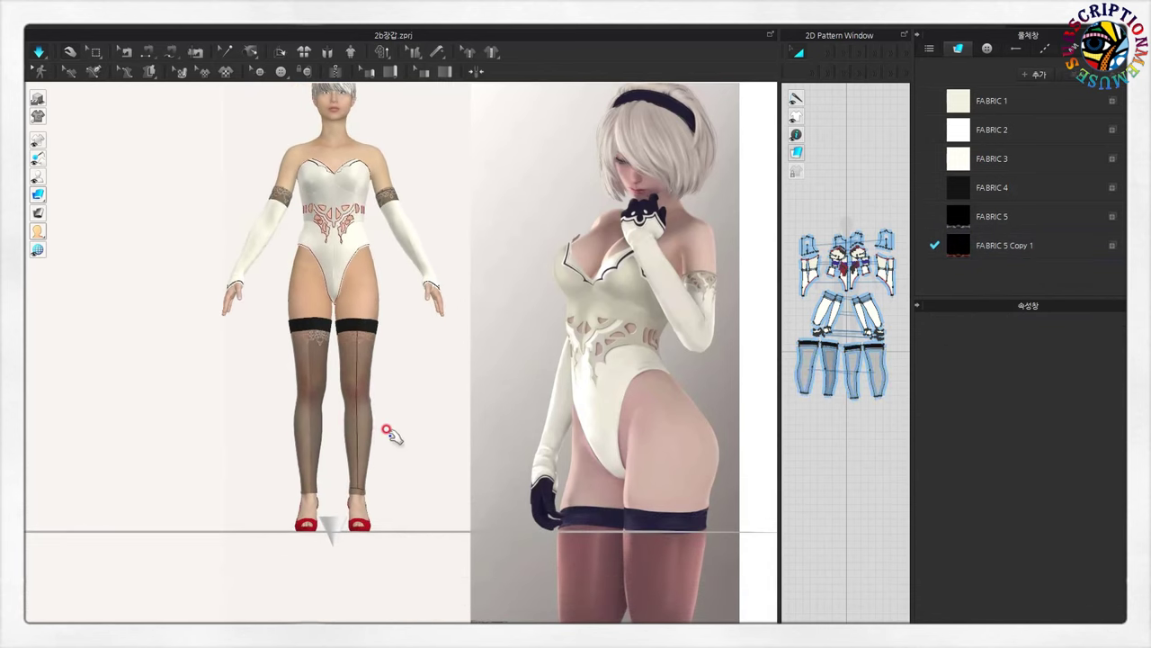
- Reselect the stocking fabric and browse for a texture image, cancelling without loading one
{"action": "scroll", "coordinate": [390, 433], "scroll_direction": "up", "scroll_amount": 3}
{"action": "left_click", "coordinate": [279, 338]}
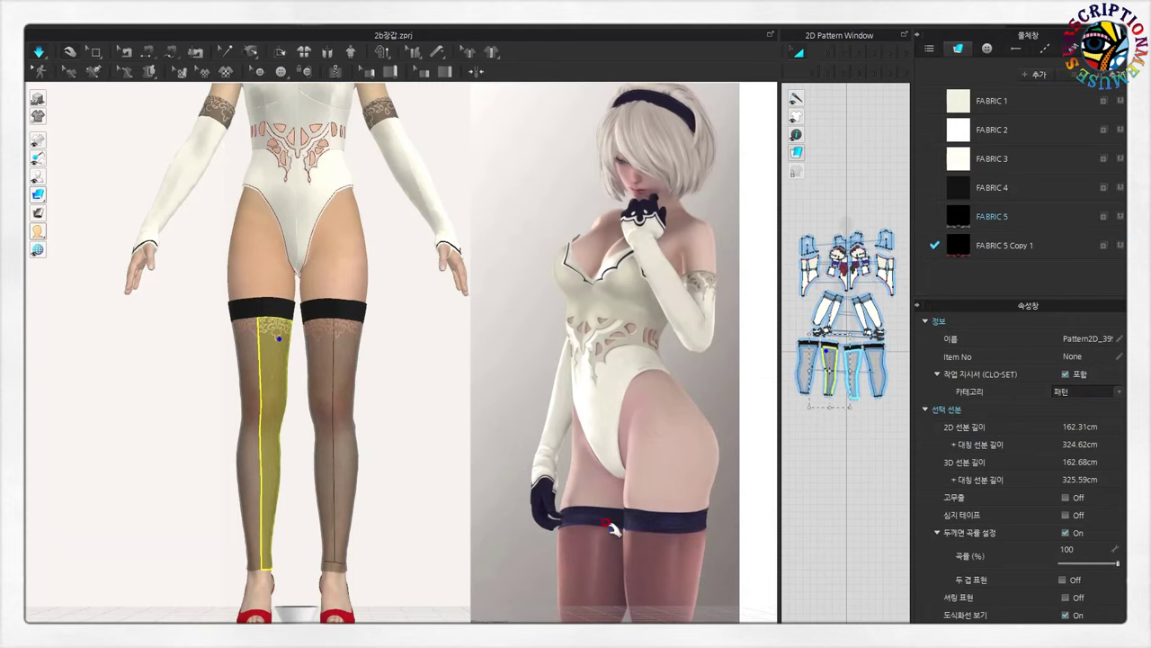
{"action": "scroll", "coordinate": [466, 478], "scroll_direction": "down", "scroll_amount": 2}
{"action": "scroll", "coordinate": [442, 501], "scroll_direction": "down", "scroll_amount": 3}
{"action": "left_click", "coordinate": [442, 501]}
{"action": "scroll", "coordinate": [441, 501], "scroll_direction": "down", "scroll_amount": 3}
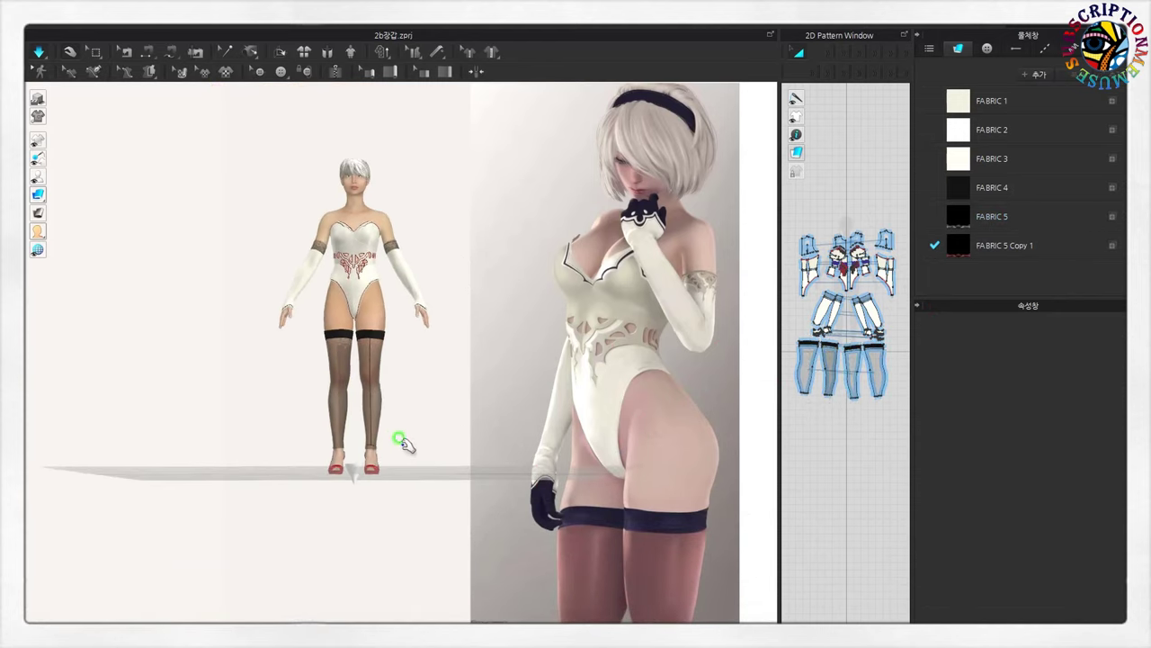
{"action": "scroll", "coordinate": [404, 441], "scroll_direction": "up", "scroll_amount": 3}
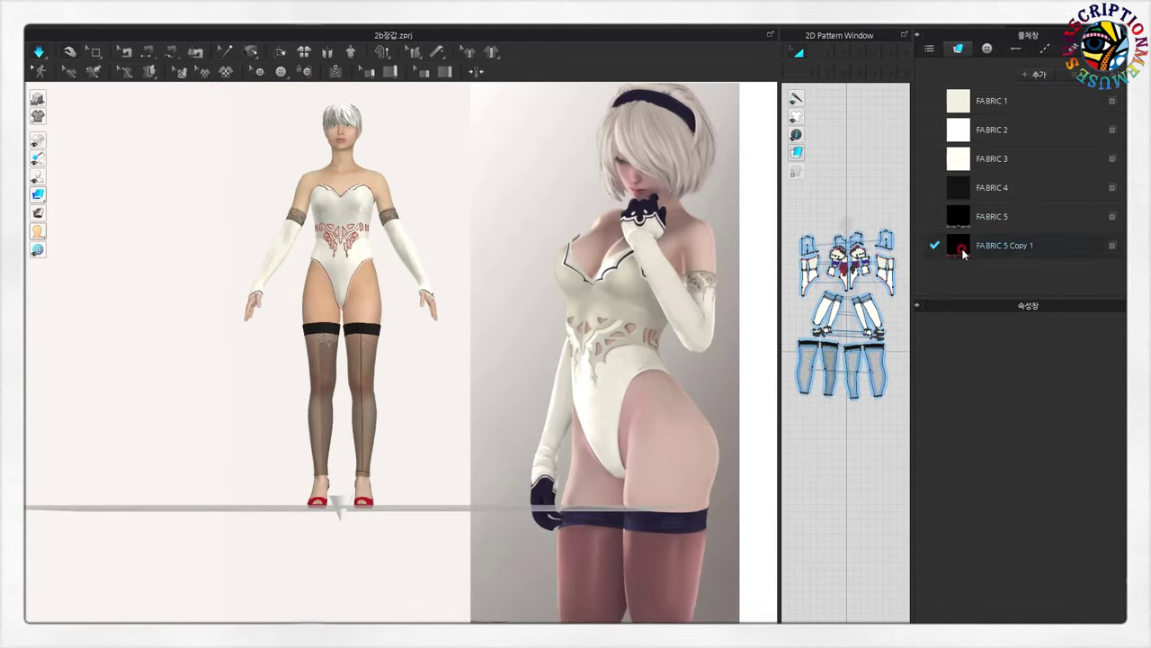
{"action": "left_click", "coordinate": [961, 255]}
{"action": "left_click", "coordinate": [1090, 376]}
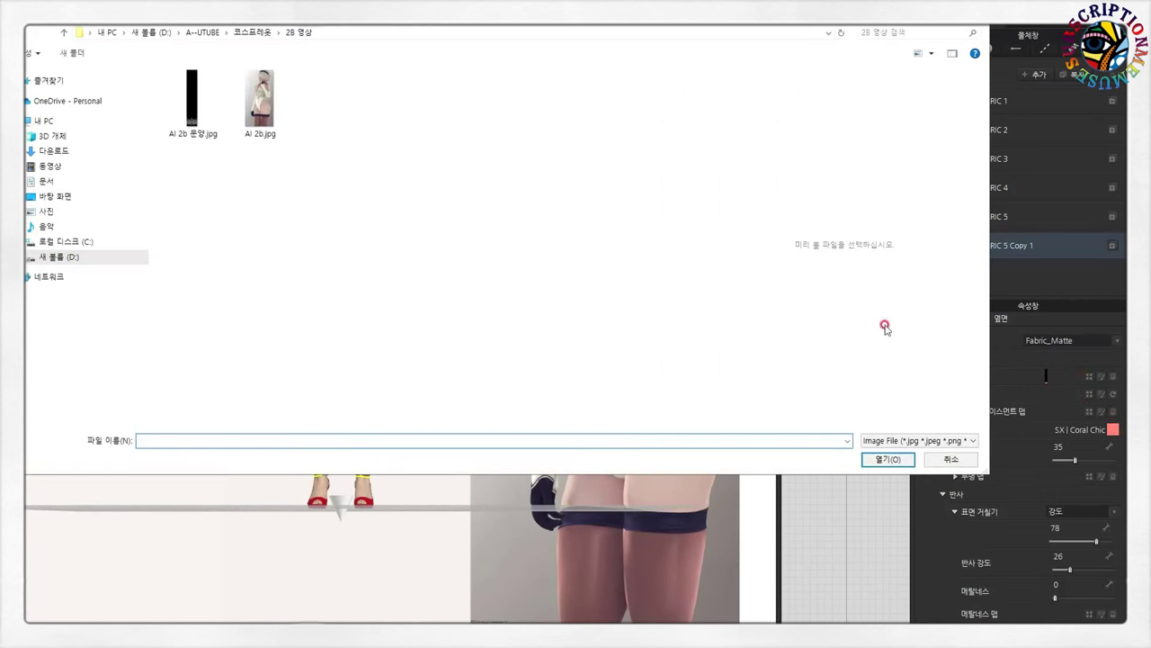
{"action": "left_click", "coordinate": [950, 459]}
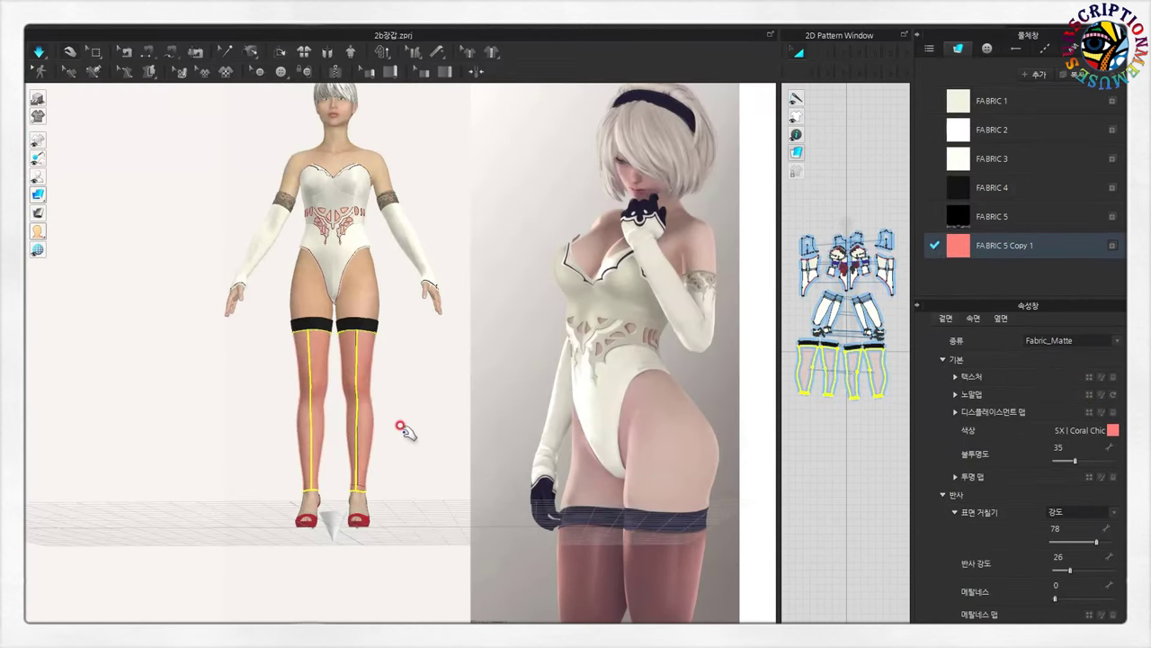
{"action": "scroll", "coordinate": [399, 467], "scroll_direction": "up", "scroll_amount": 3}
- Sample the stocking colour from the reference image and lighten it slightly
{"action": "mouse_move", "coordinate": [399, 431]}
{"action": "right_mouse_down"}
{"action": "mouse_move", "coordinate": [269, 442]}
{"action": "mouse_move", "coordinate": [398, 444]}
{"action": "right_mouse_up"}
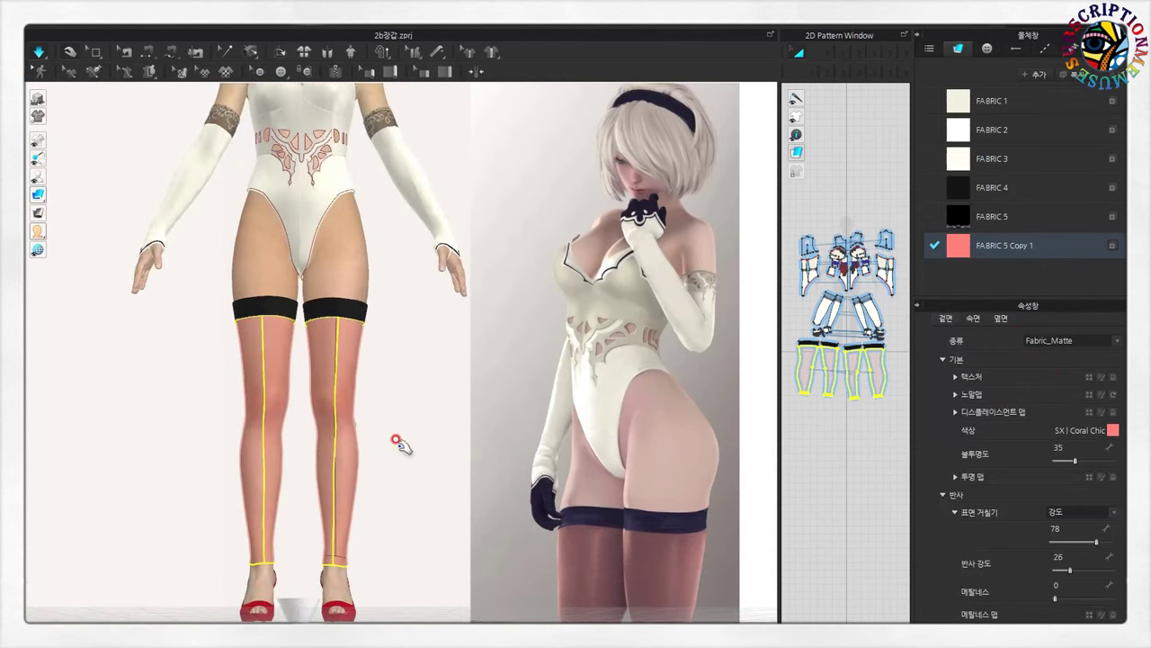
{"action": "left_click", "coordinate": [1113, 429]}
{"action": "left_click_drag", "start_coordinate": [537, 110], "coordinate": [883, 150]}
{"action": "left_click", "coordinate": [678, 251]}
{"action": "left_click", "coordinate": [587, 536]}
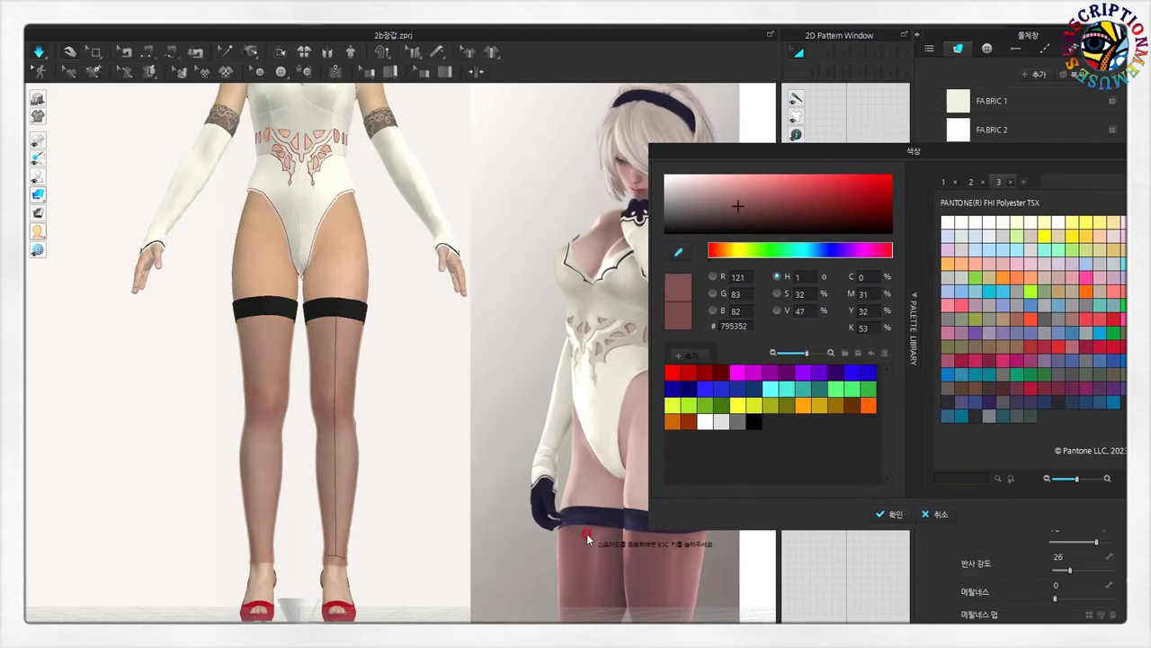
{"action": "left_click_drag", "start_coordinate": [741, 205], "coordinate": [775, 187]}
{"action": "left_click", "coordinate": [895, 515]}
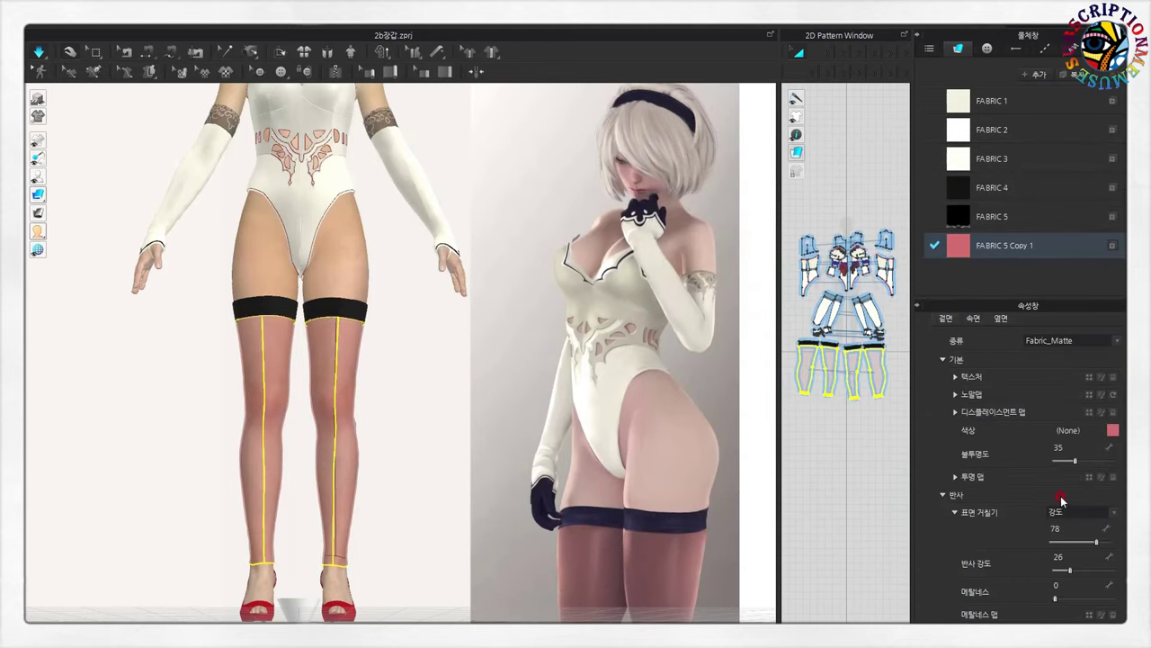
- Raise the stocking fabric's opacity to 55 and increase its metalness
{"action": "scroll", "coordinate": [1061, 501], "scroll_direction": "down", "scroll_amount": 3}
{"action": "left_click_drag", "start_coordinate": [1081, 384], "coordinate": [1089, 388]}
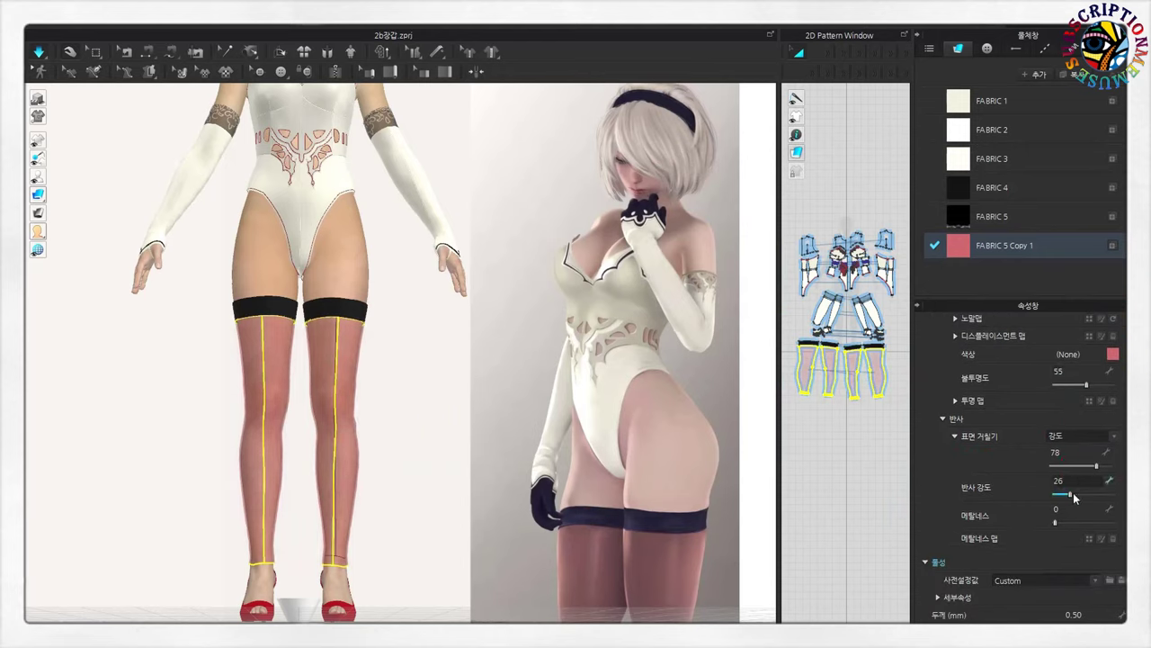
{"action": "left_click_drag", "start_coordinate": [1056, 524], "coordinate": [1094, 523]}
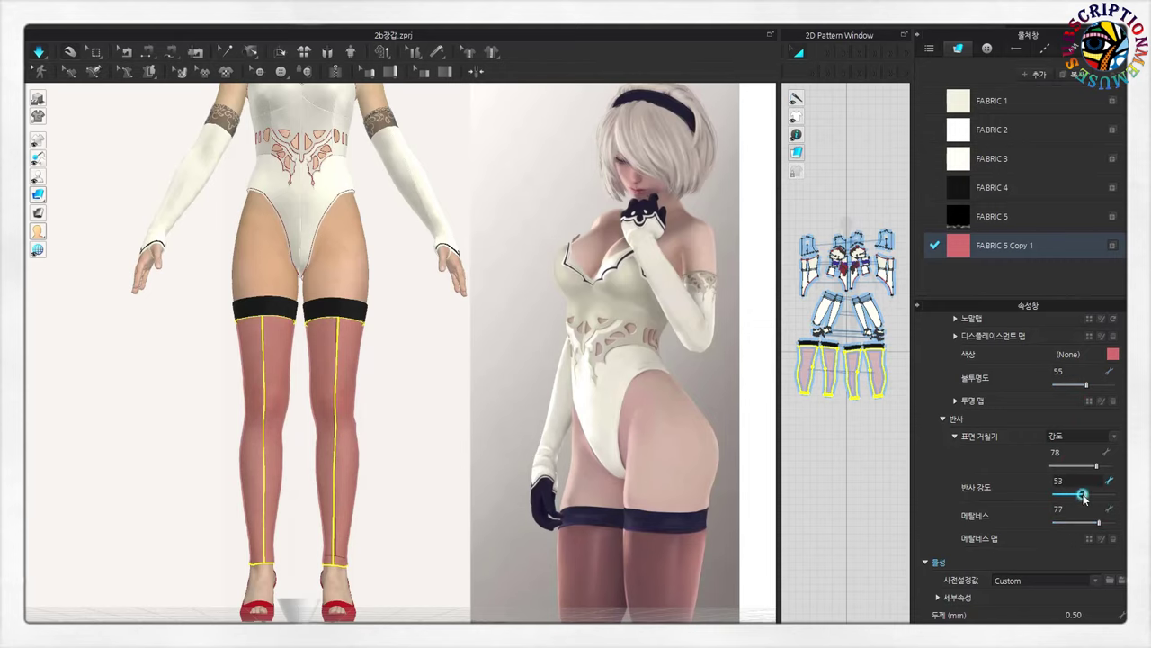
{"action": "left_click", "coordinate": [437, 417]}
{"action": "scroll", "coordinate": [368, 488], "scroll_direction": "up", "scroll_amount": 3}
{"action": "right_click_drag", "start_coordinate": [368, 488], "coordinate": [231, 423]}
{"action": "scroll", "coordinate": [243, 503], "scroll_direction": "up", "scroll_amount": 2}
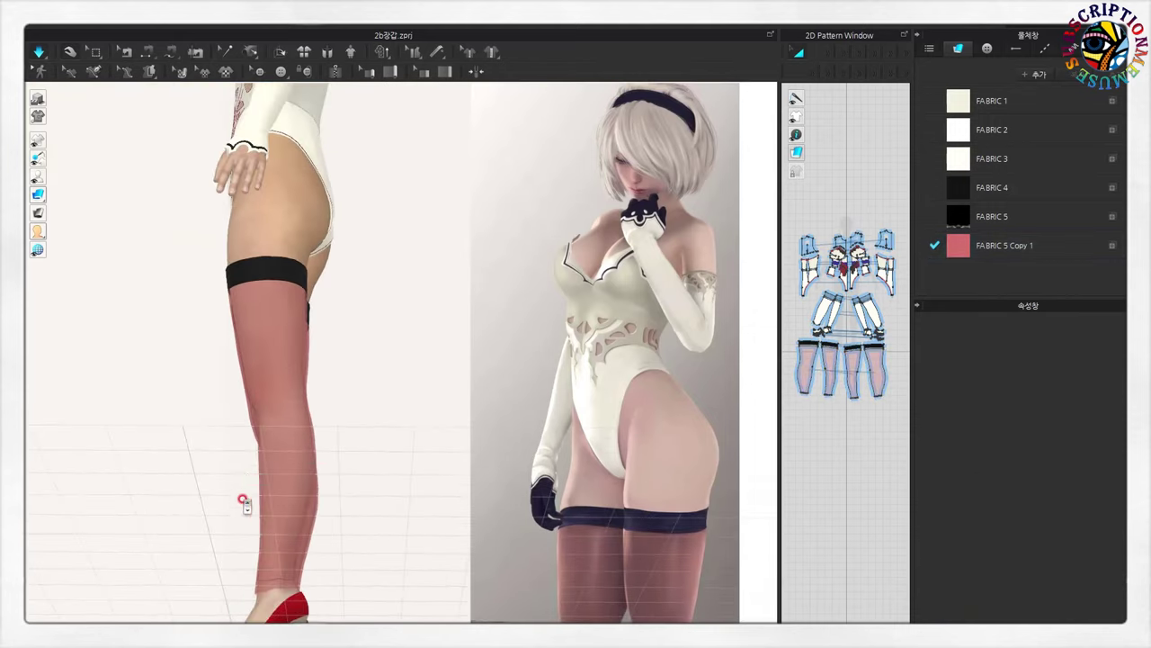
{"action": "right_click_drag", "start_coordinate": [243, 503], "coordinate": [393, 447]}
{"action": "scroll", "coordinate": [324, 455], "scroll_direction": "down", "scroll_amount": 3}
- Lower the stocking fabric's surface roughness to 43 and metalness to 7
{"action": "left_click", "coordinate": [342, 348]}
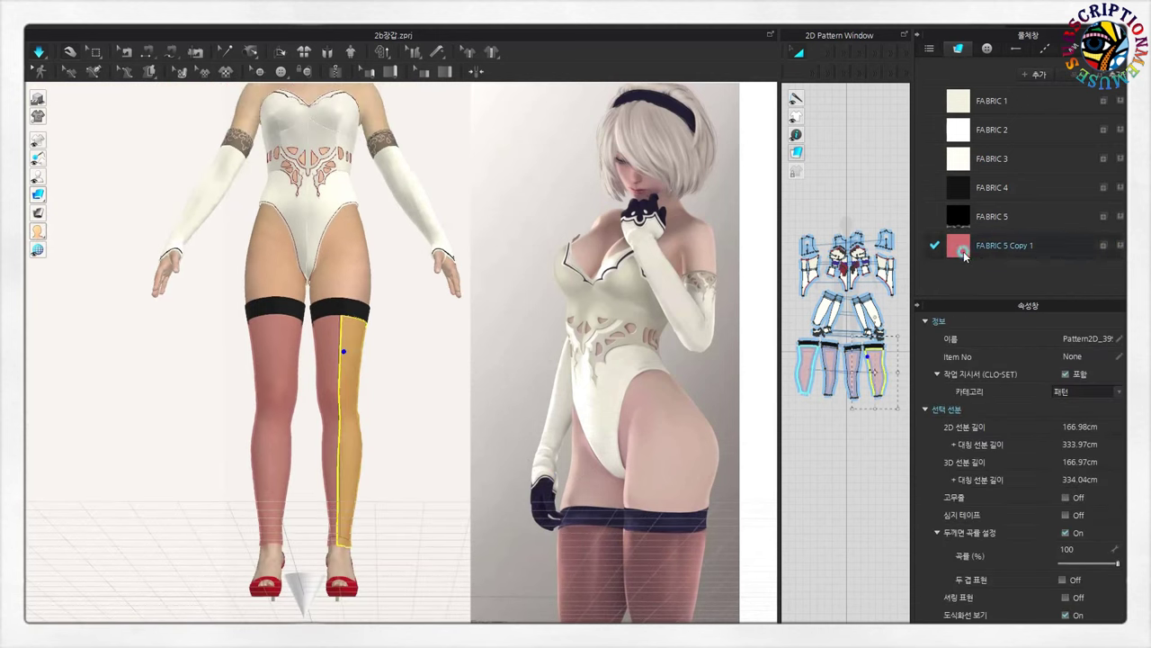
{"action": "left_click", "coordinate": [975, 250]}
{"action": "mouse_move", "coordinate": [1090, 466]}
{"action": "left_mouse_down"}
{"action": "mouse_move", "coordinate": [1070, 467]}
{"action": "mouse_move", "coordinate": [1083, 467]}
{"action": "left_mouse_up"}
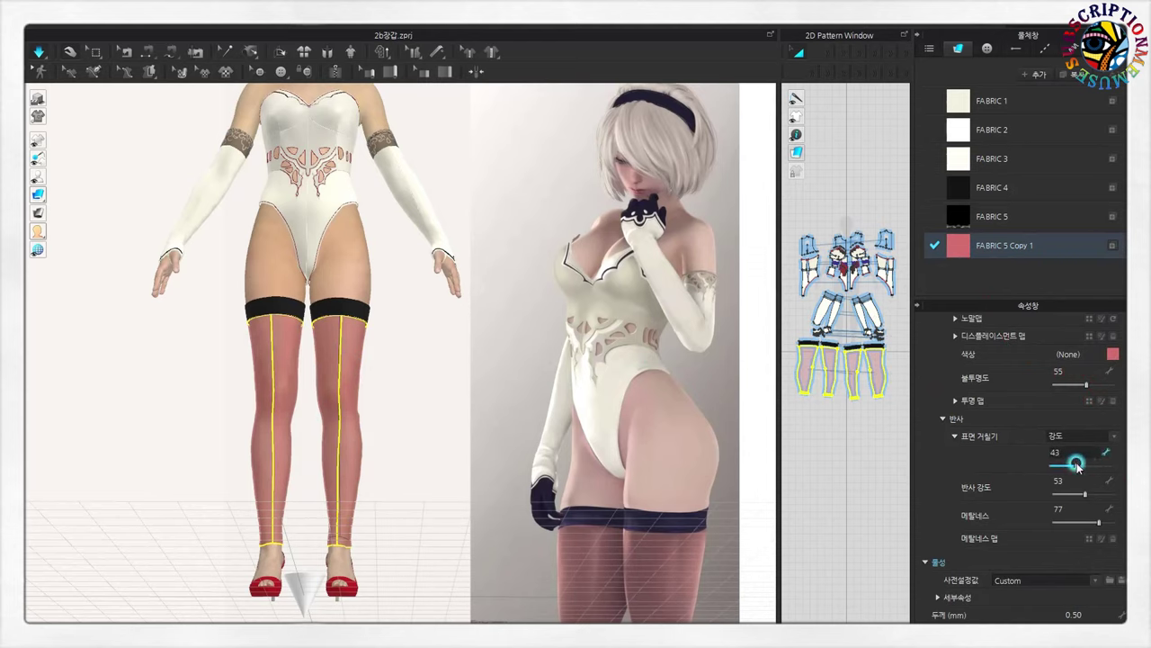
{"action": "left_click_drag", "start_coordinate": [1098, 522], "coordinate": [1067, 525]}
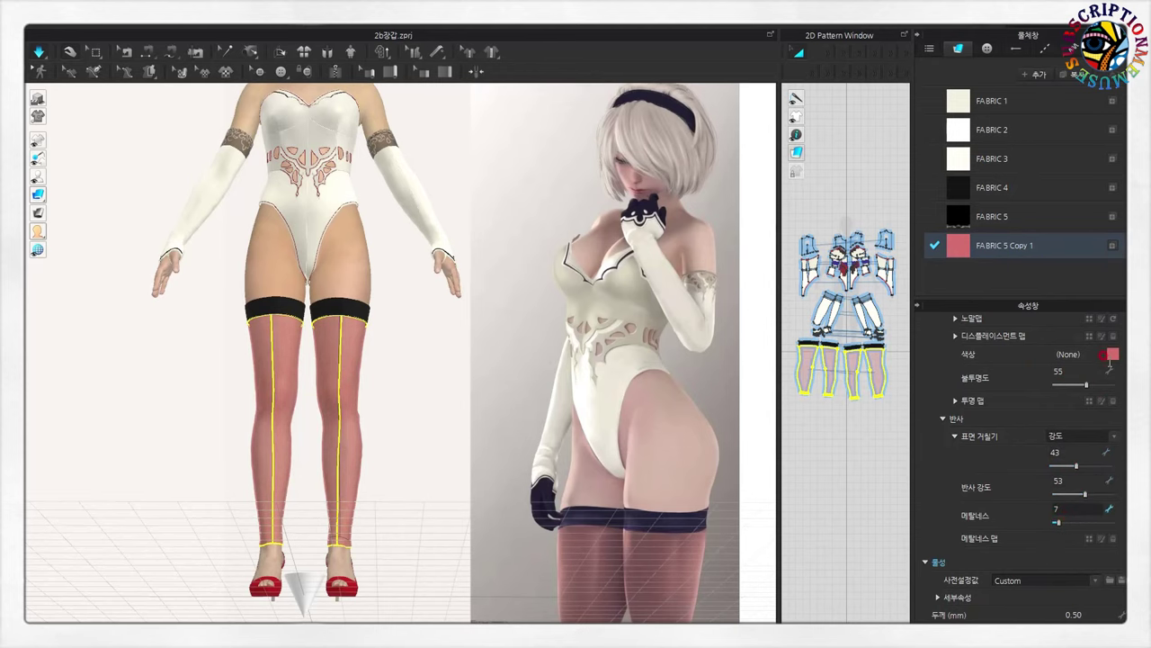
- Darken the stocking colour to rose AC4C4A
{"action": "left_click", "coordinate": [1112, 355]}
{"action": "left_click_drag", "start_coordinate": [432, 141], "coordinate": [442, 157]}
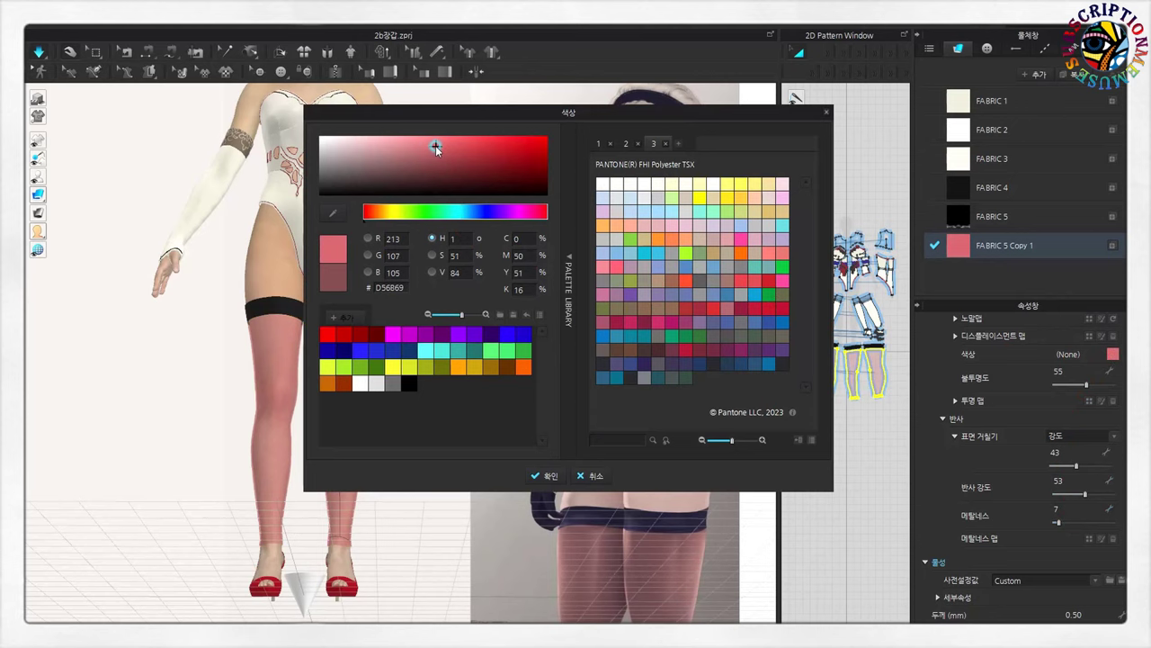
{"action": "left_click", "coordinate": [550, 475]}
{"action": "left_click", "coordinate": [405, 506]}
{"action": "scroll", "coordinate": [393, 444], "scroll_direction": "up", "scroll_amount": 3}
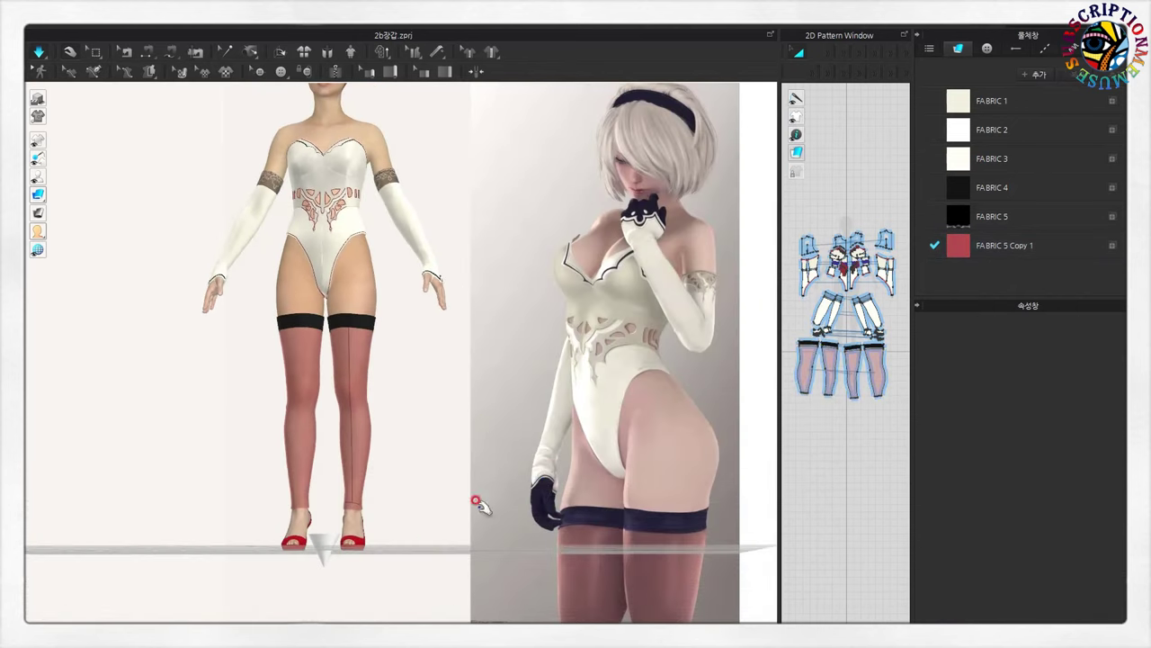
- Select the thigh band and identify its fabric, FABRIC 4, in the Object Browser
{"action": "left_click", "coordinate": [364, 322]}
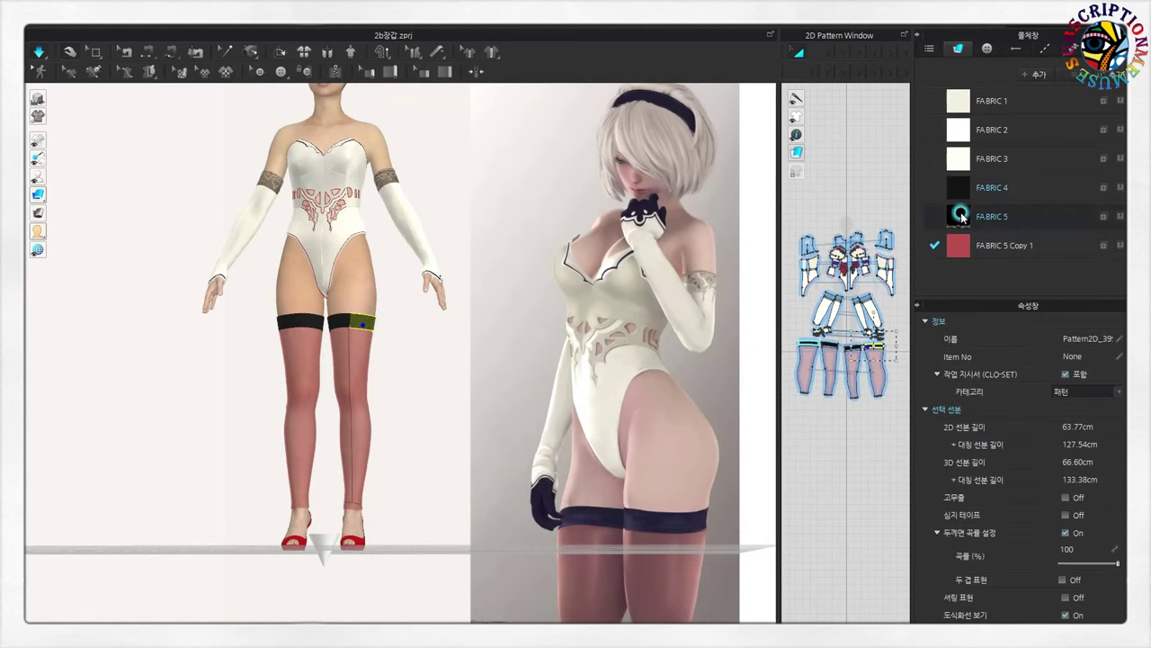
{"action": "left_click", "coordinate": [961, 215]}
{"action": "left_click", "coordinate": [342, 321]}
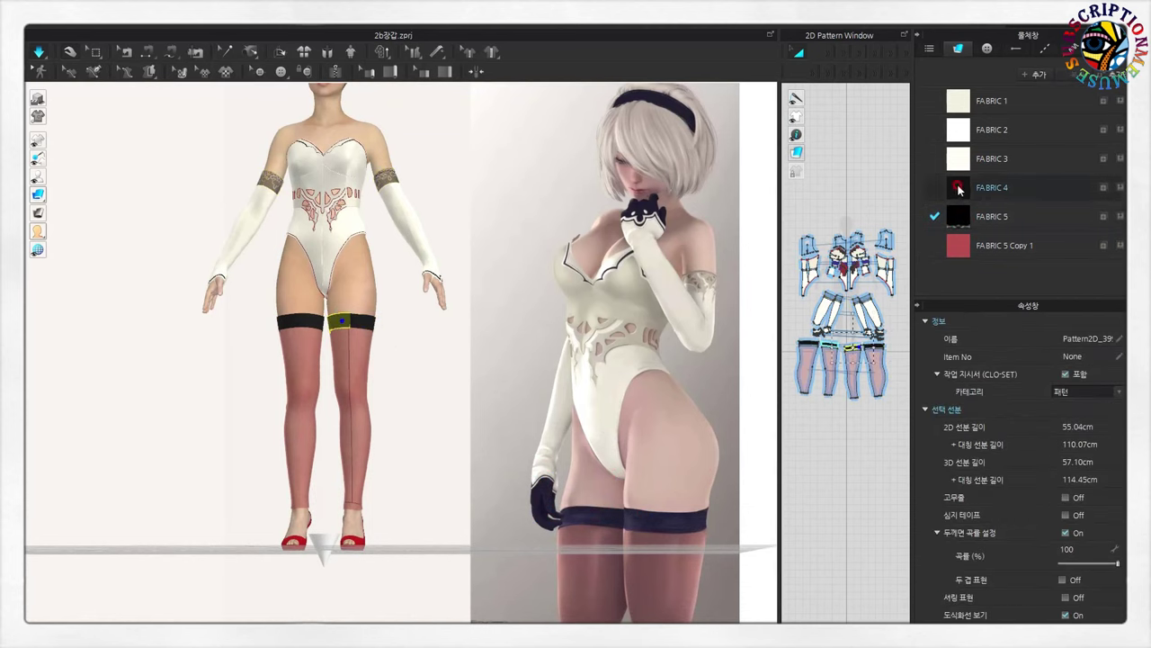
{"action": "left_click", "coordinate": [959, 188]}
{"action": "scroll", "coordinate": [440, 396], "scroll_direction": "up", "scroll_amount": 1}
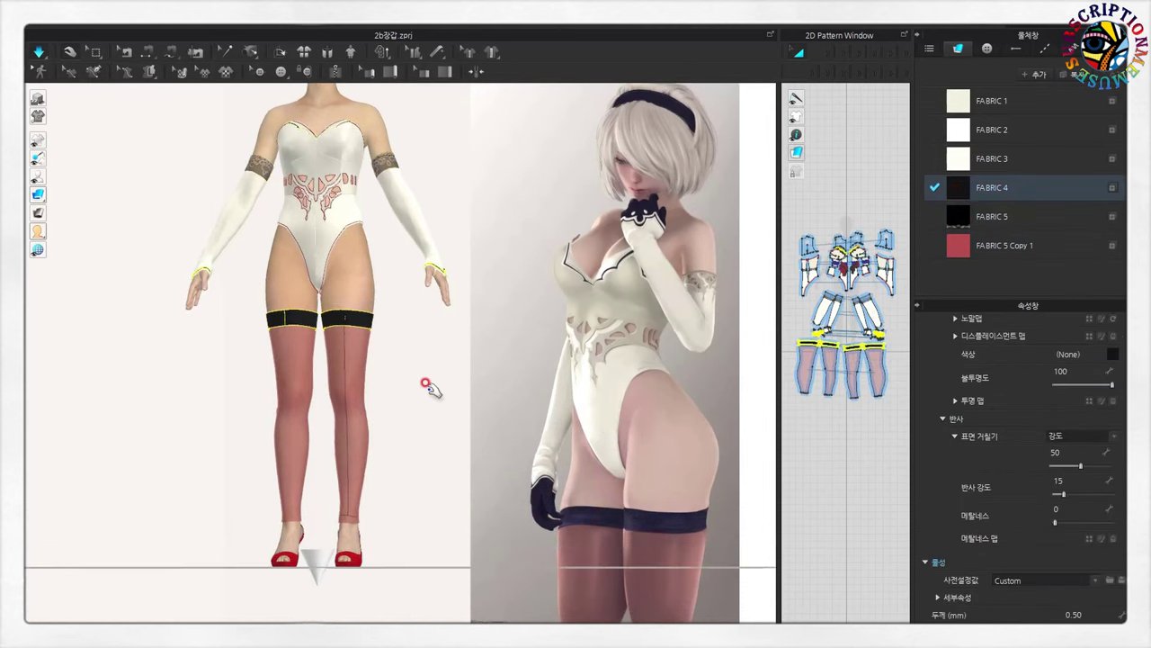
{"action": "scroll", "coordinate": [432, 381], "scroll_direction": "up", "scroll_amount": 1}
{"action": "scroll", "coordinate": [1087, 385], "scroll_direction": "up", "scroll_amount": 3}
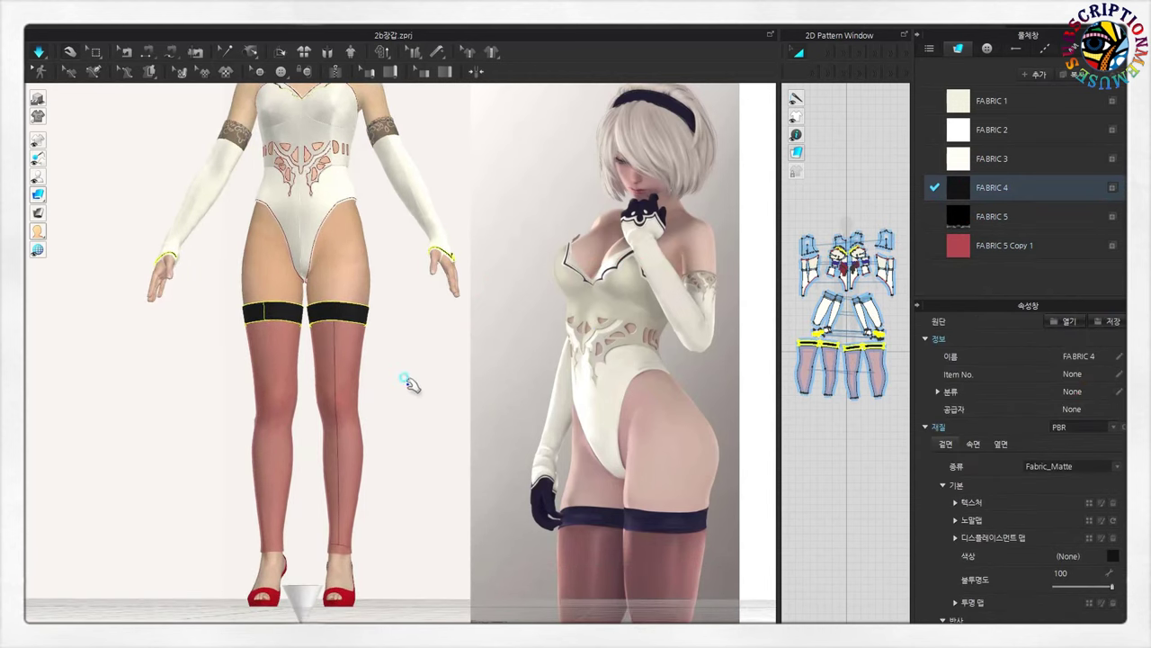
{"action": "scroll", "coordinate": [400, 373], "scroll_direction": "down", "scroll_amount": 1}
{"action": "left_click", "coordinate": [360, 316]}
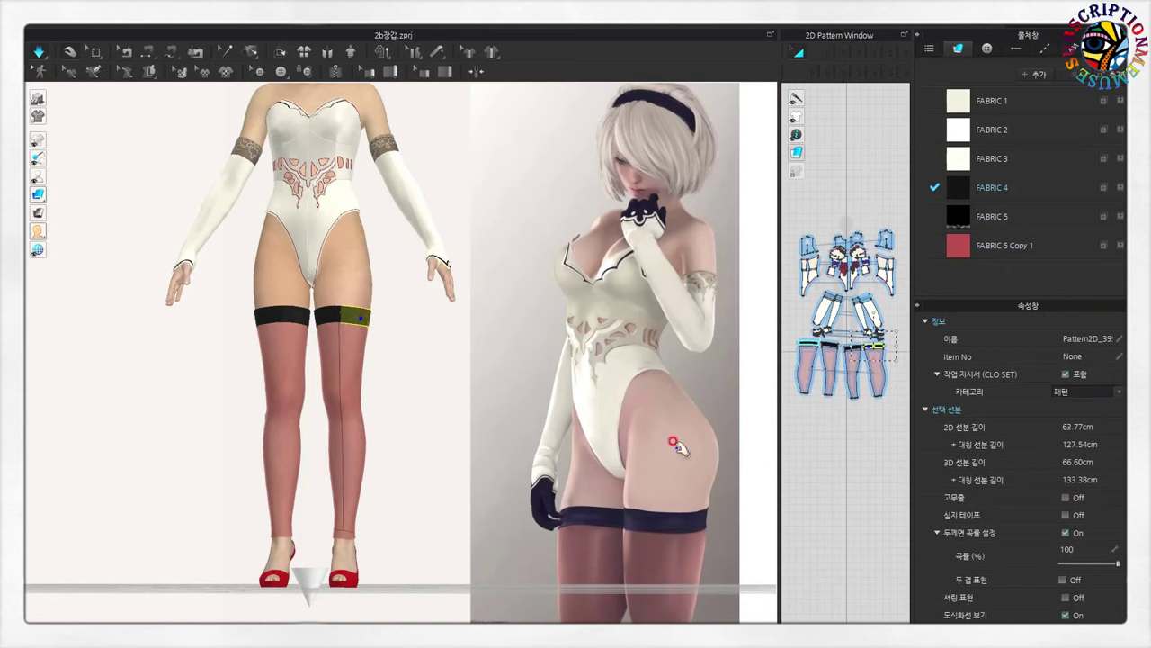
{"action": "scroll", "coordinate": [832, 388], "scroll_direction": "up", "scroll_amount": 3}
{"action": "scroll", "coordinate": [459, 373], "scroll_direction": "down", "scroll_amount": 2}
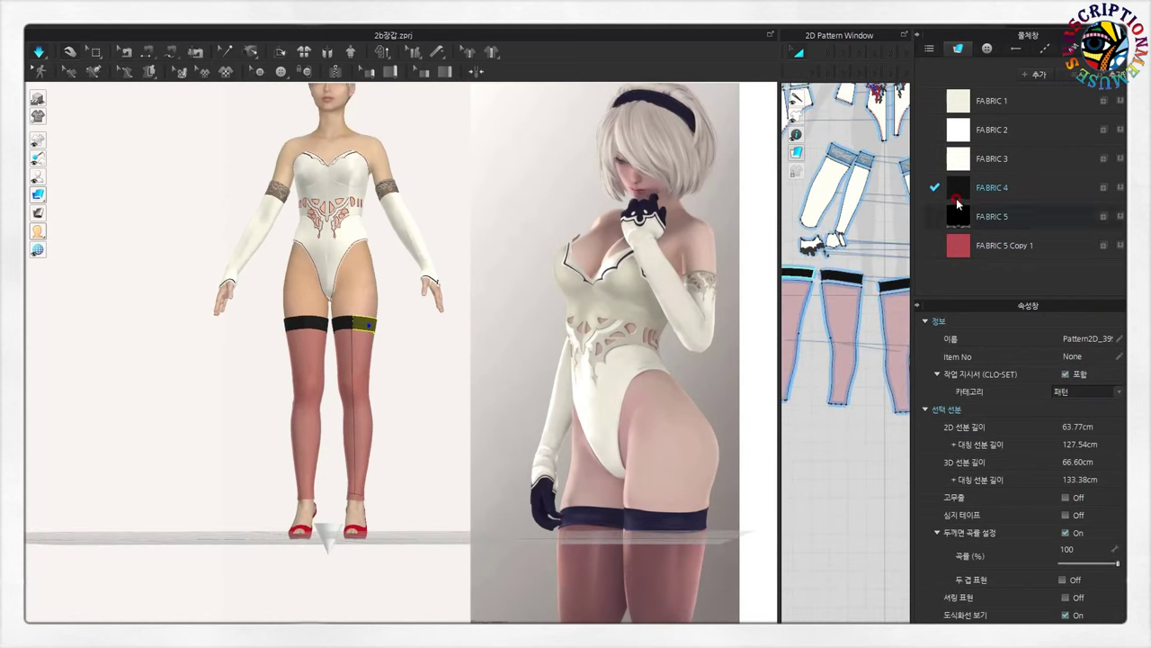
{"action": "left_click", "coordinate": [963, 194]}
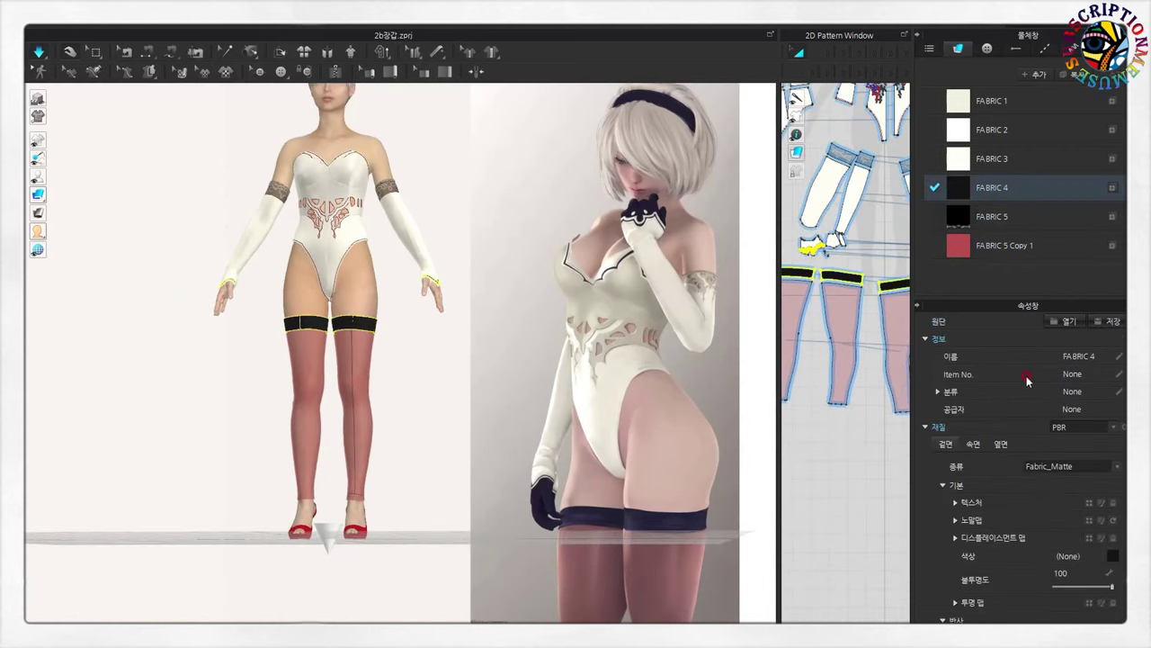
{"action": "scroll", "coordinate": [1068, 533], "scroll_direction": "down", "scroll_amount": 5}
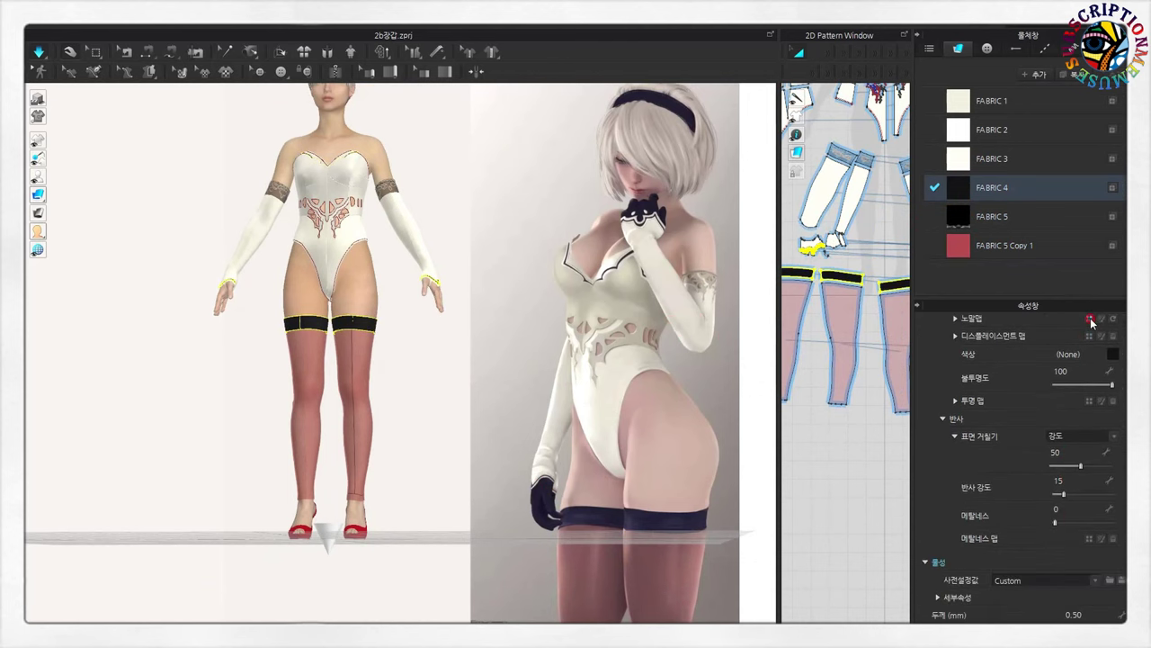
- Browse for a FABRIC 4 normal map image, then cancel without loading it
{"action": "left_click", "coordinate": [1089, 319]}
{"action": "key", "text": "Escape"}
{"action": "left_click", "coordinate": [1090, 401]}
{"action": "left_click", "coordinate": [956, 531]}
{"action": "left_click", "coordinate": [958, 189]}
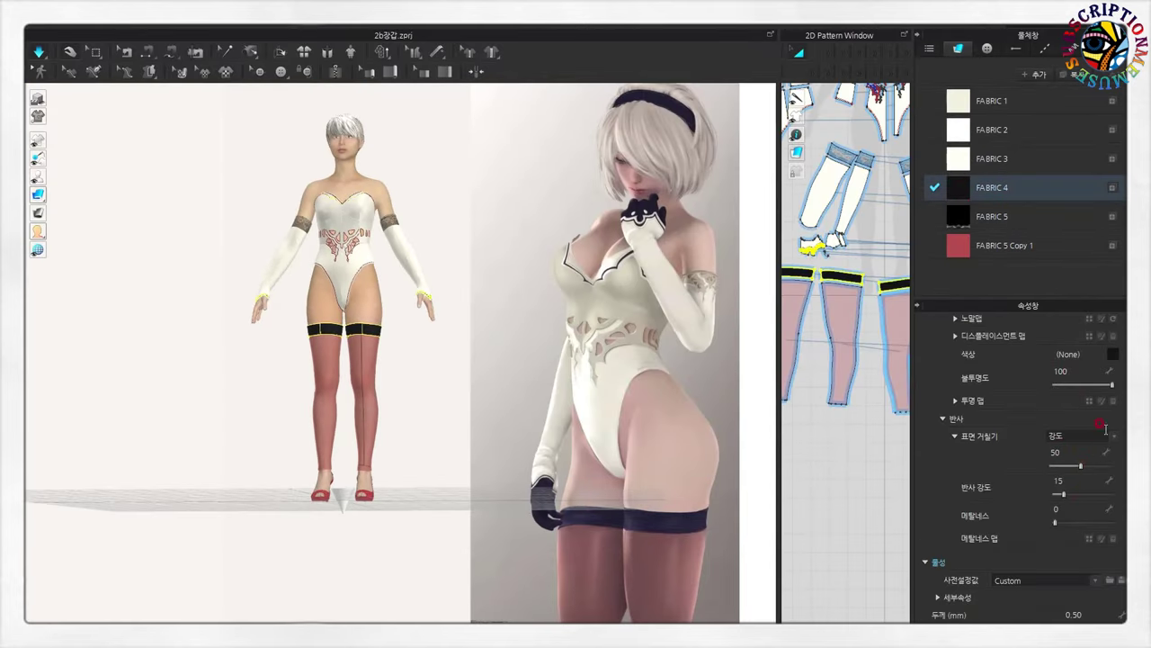
- Lighten FABRIC 4's dark colour slightly in the colour picker
{"action": "left_click", "coordinate": [1111, 358]}
{"action": "left_click_drag", "start_coordinate": [450, 110], "coordinate": [689, 134]}
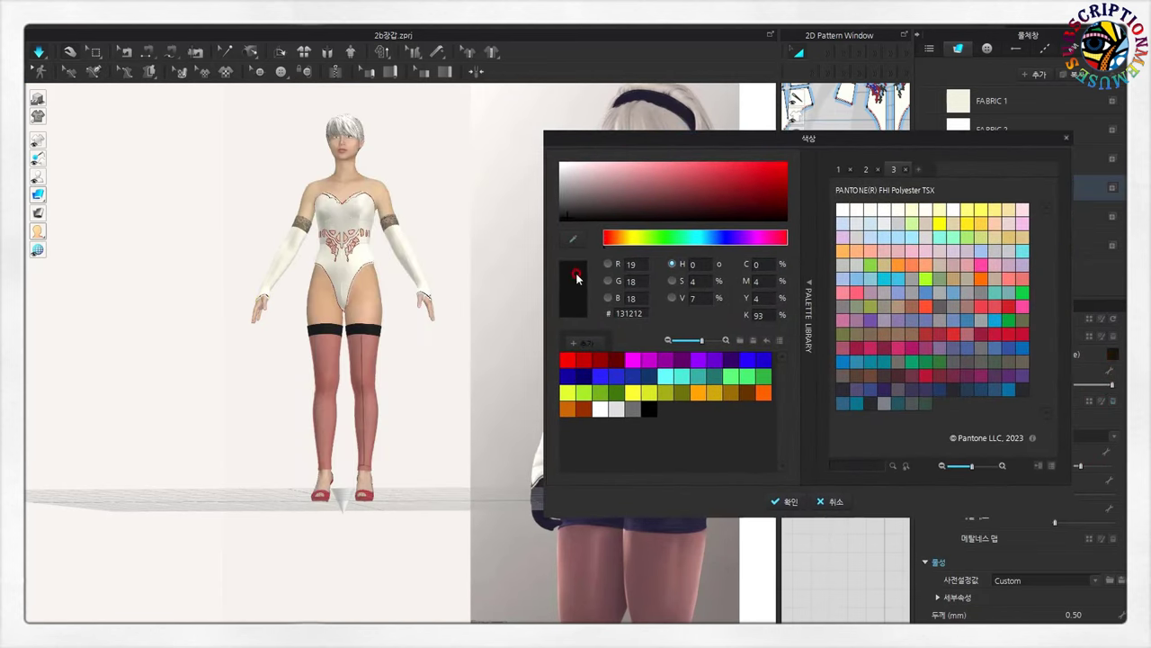
{"action": "left_click_drag", "start_coordinate": [580, 217], "coordinate": [591, 213]}
{"action": "left_click", "coordinate": [789, 502]}
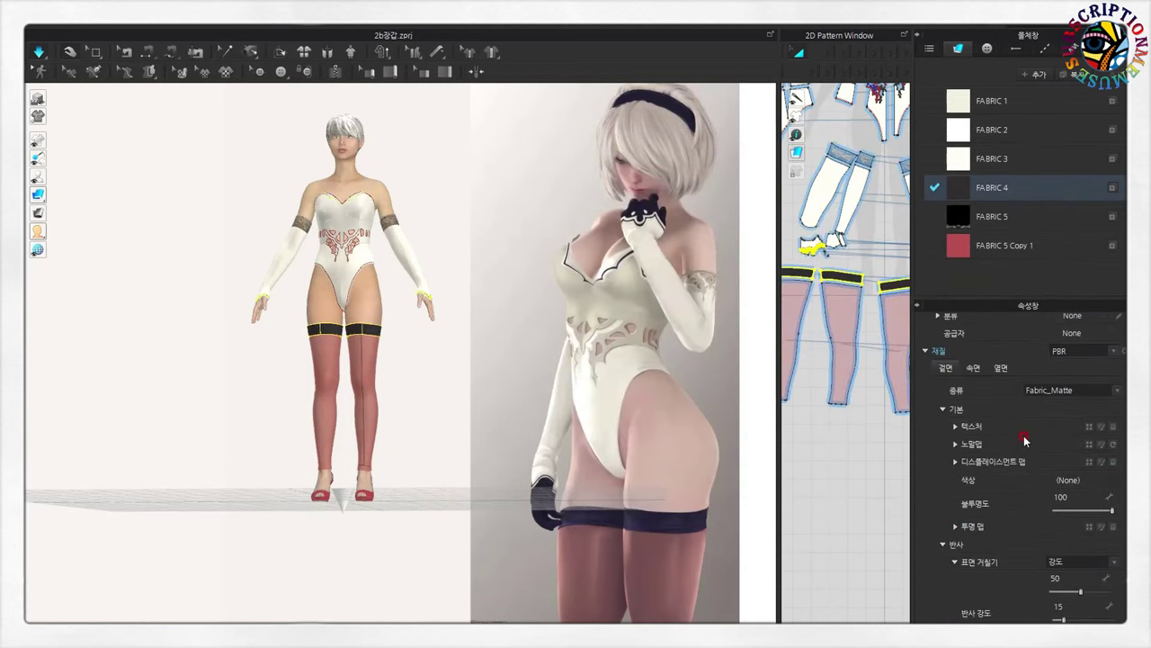
- Load AI 2b 문양.jpg as FABRIC 4's texture and widen the 2D pattern area
{"action": "left_click", "coordinate": [1088, 430]}
{"action": "left_click", "coordinate": [193, 135]}
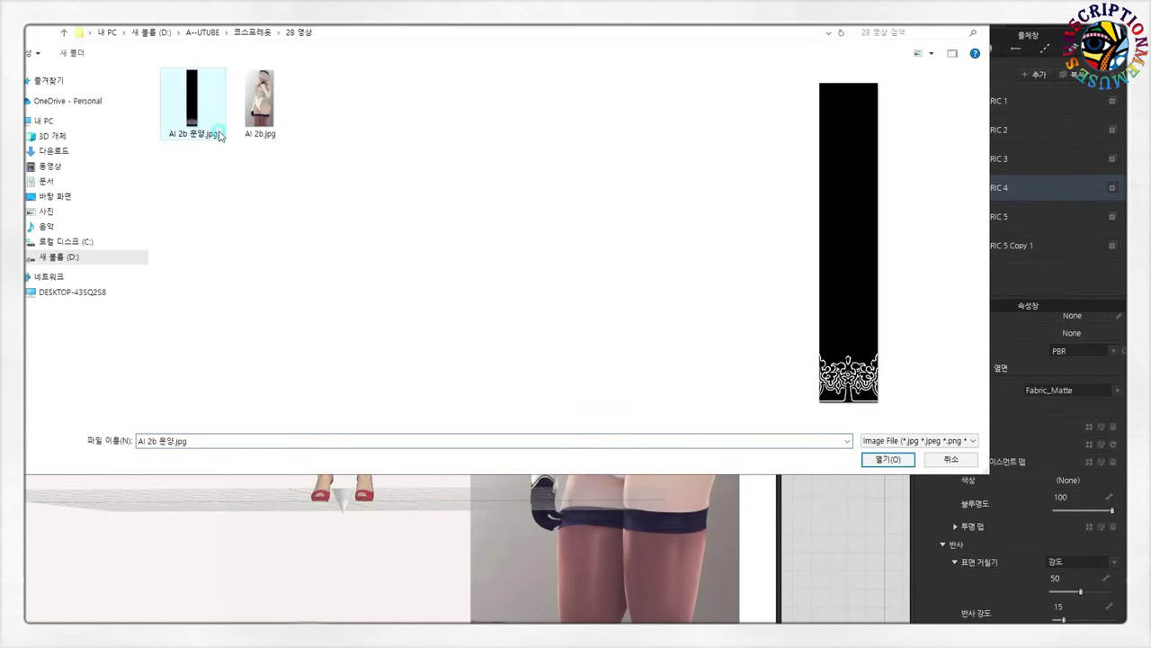
{"action": "left_click", "coordinate": [884, 530]}
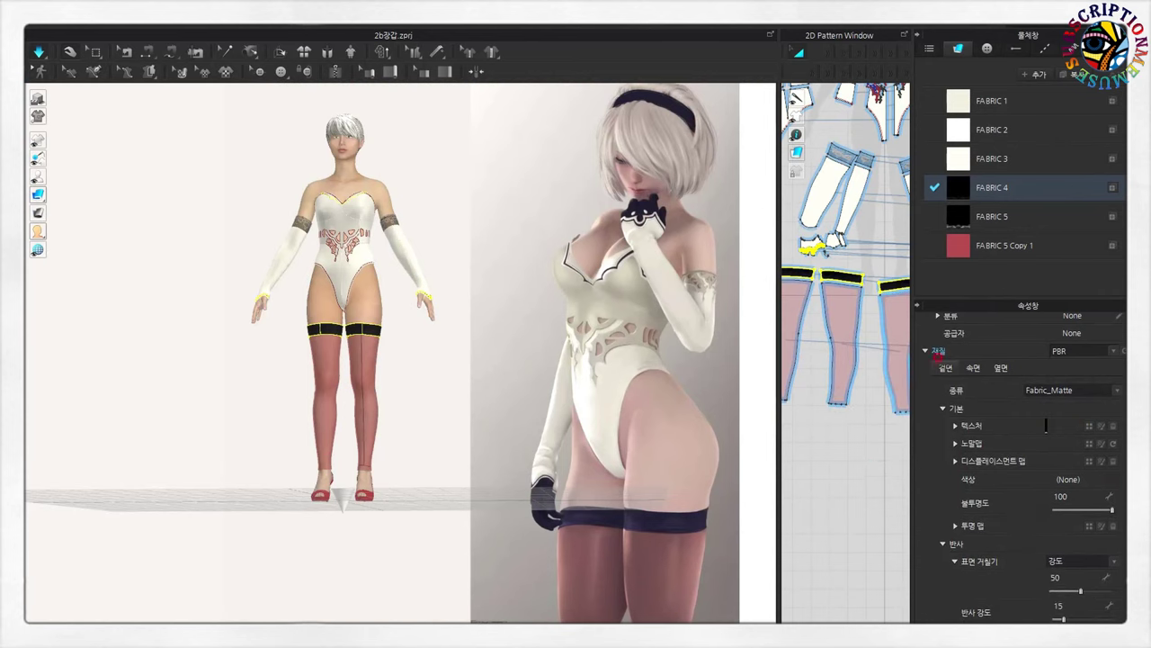
{"action": "left_click", "coordinate": [841, 279]}
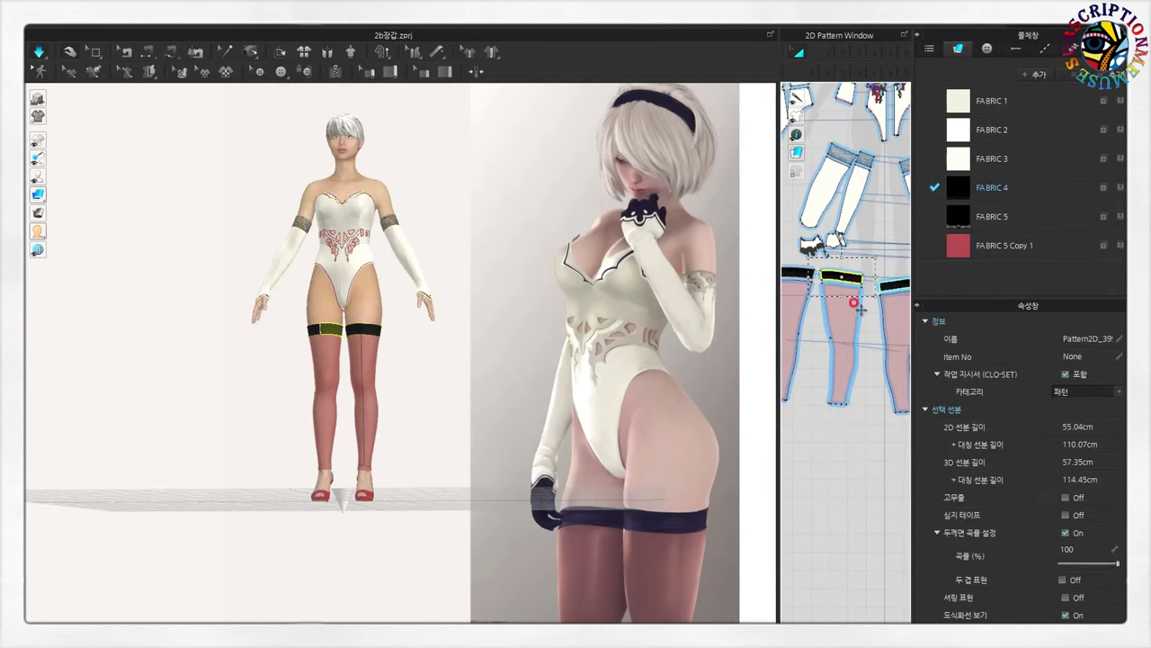
{"action": "left_click_drag", "start_coordinate": [777, 314], "coordinate": [664, 314]}
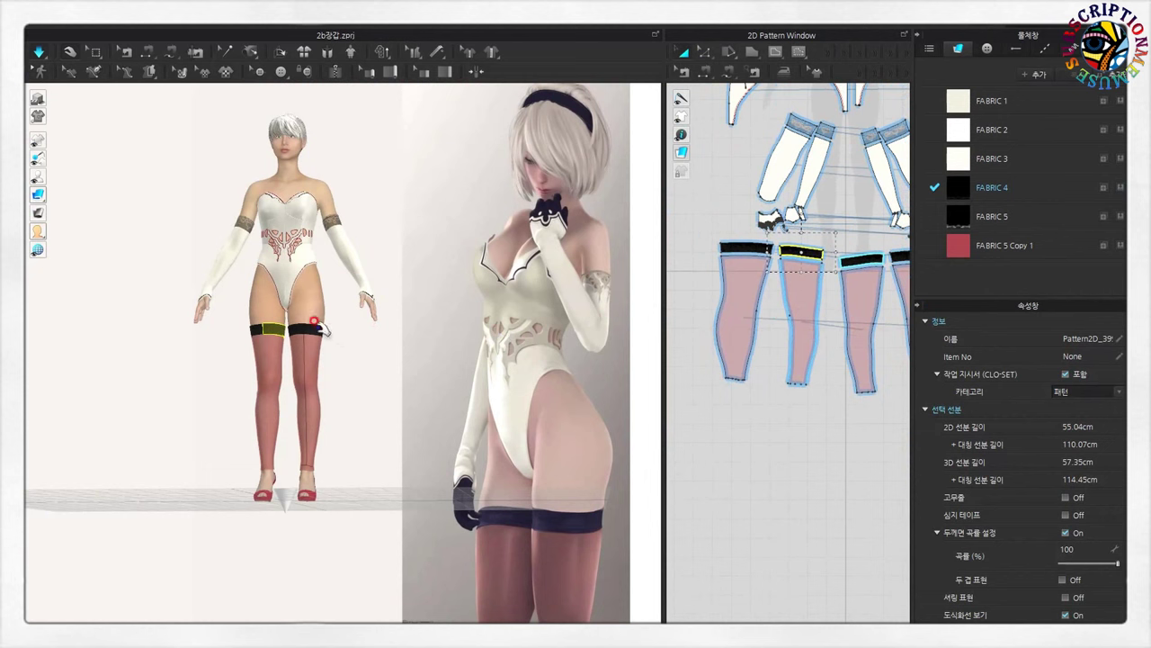
- Select the right thigh band and widen the 2D pattern window further
{"action": "left_click", "coordinate": [317, 328]}
{"action": "left_click_drag", "start_coordinate": [658, 236], "coordinate": [472, 236]}
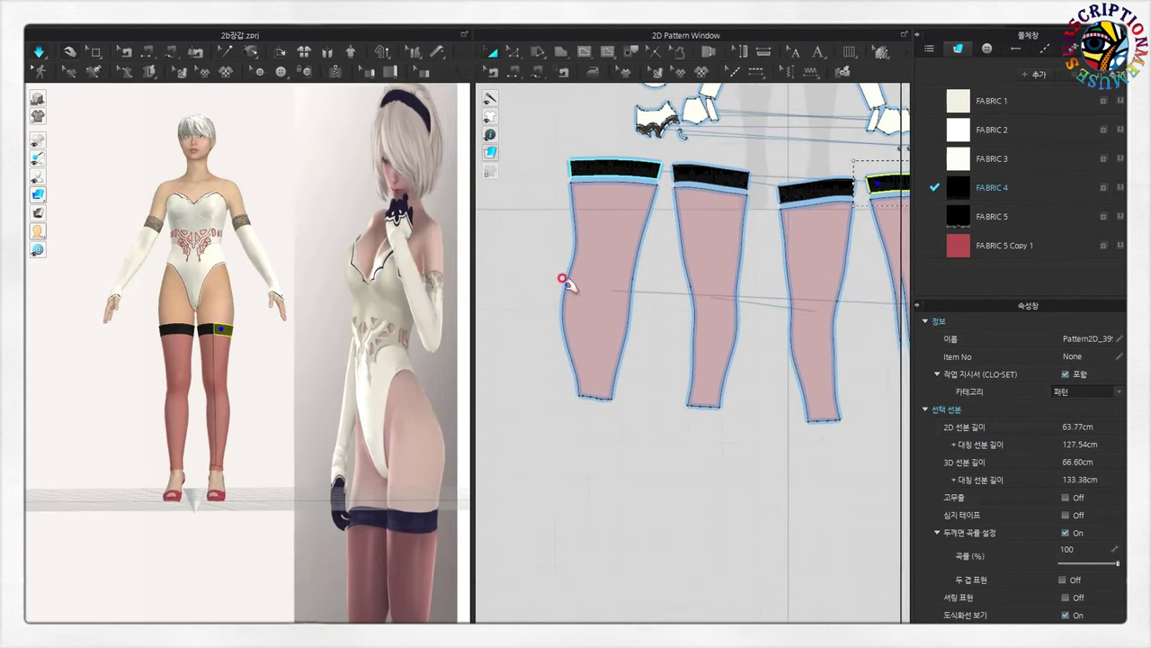
{"action": "scroll", "coordinate": [250, 408], "scroll_direction": "up", "scroll_amount": 3}
{"action": "scroll", "coordinate": [270, 407], "scroll_direction": "up", "scroll_amount": 2}
{"action": "scroll", "coordinate": [306, 402], "scroll_direction": "up", "scroll_amount": 1}
{"action": "scroll", "coordinate": [303, 398], "scroll_direction": "up", "scroll_amount": 2}
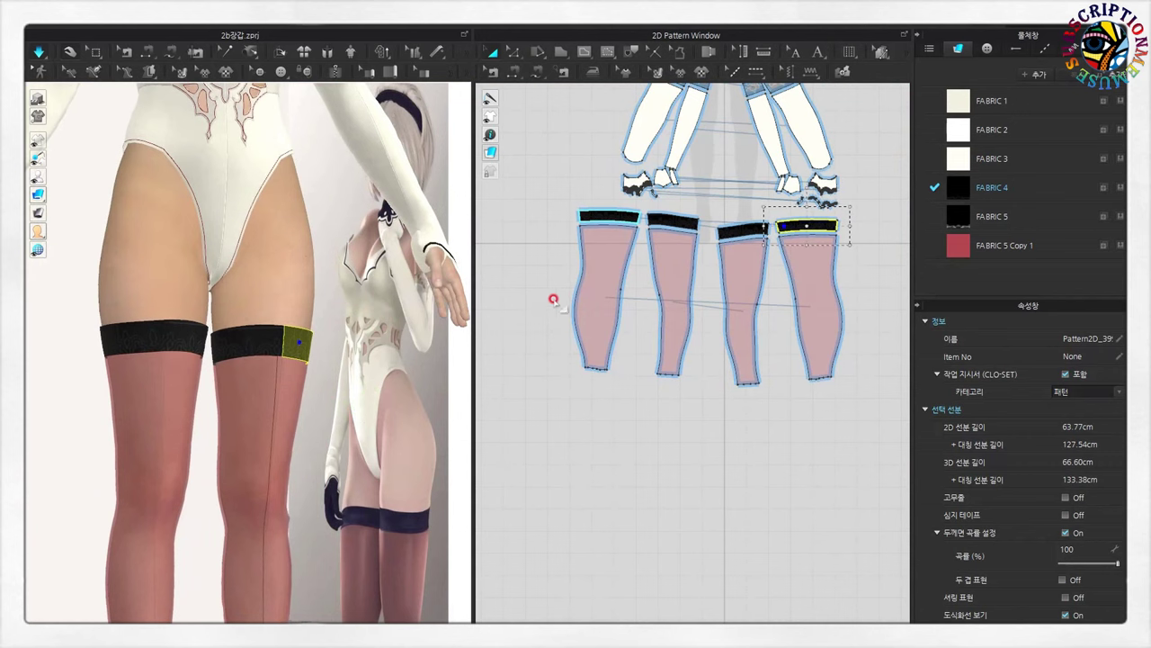
- Straighten the right leg piece's grain line vertically in grain-line editing mode
{"action": "left_click", "coordinate": [657, 71]}
{"action": "left_click", "coordinate": [250, 345]}
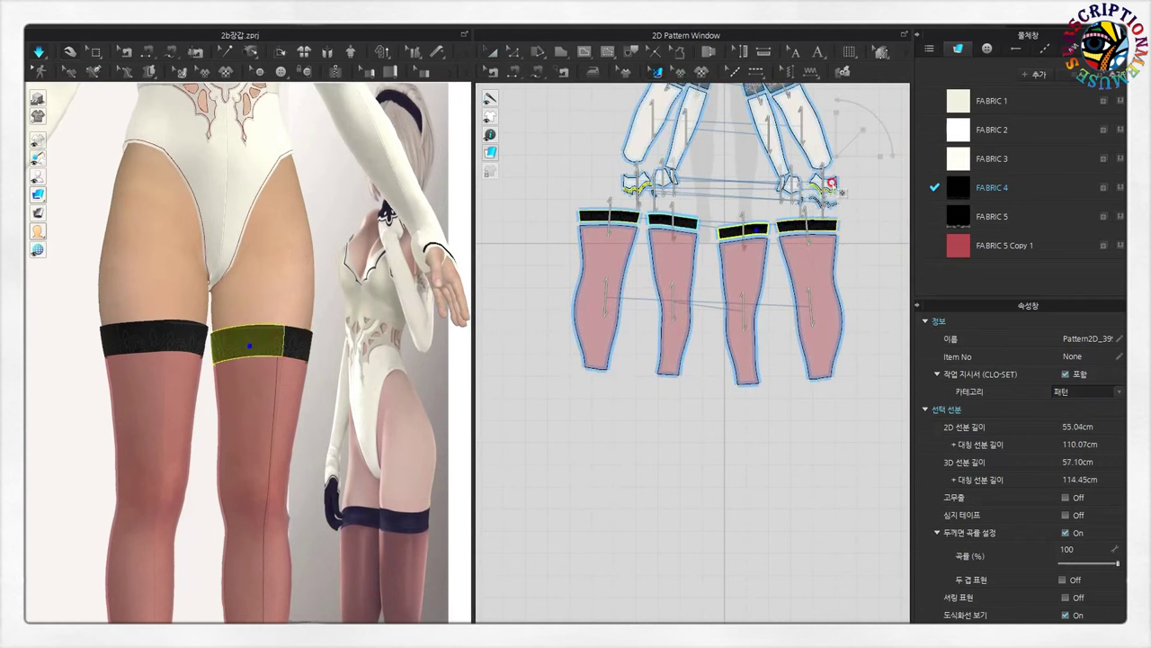
{"action": "left_click", "coordinate": [755, 214]}
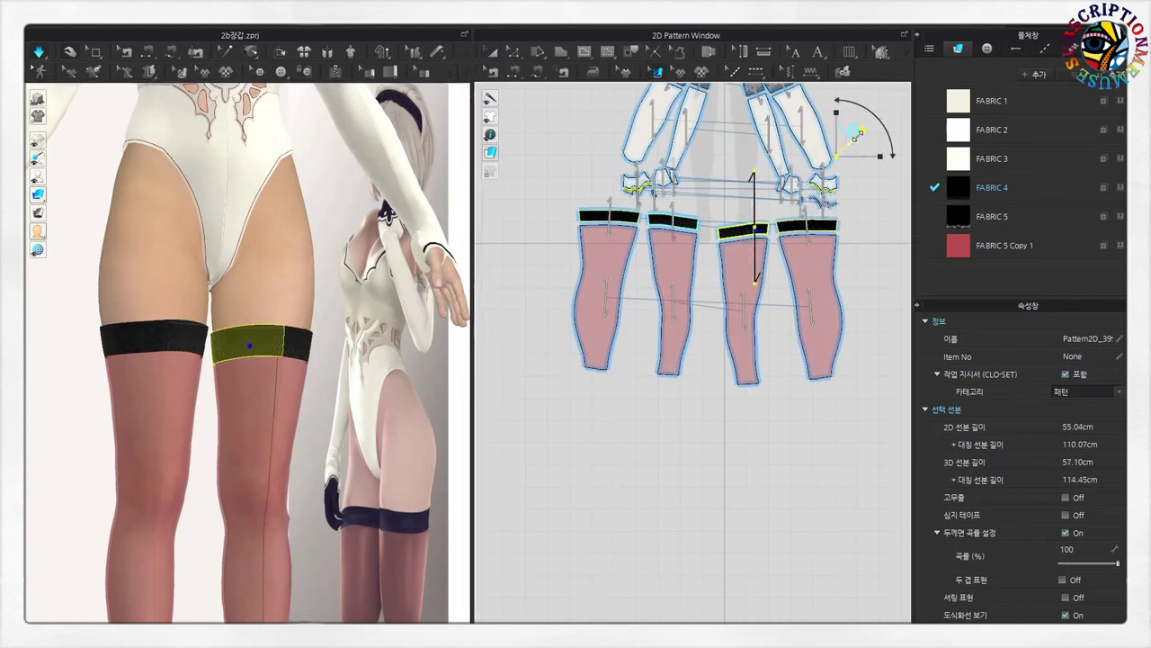
{"action": "scroll", "coordinate": [781, 225], "scroll_direction": "up", "scroll_amount": 3}
{"action": "scroll", "coordinate": [782, 227], "scroll_direction": "up", "scroll_amount": 2}
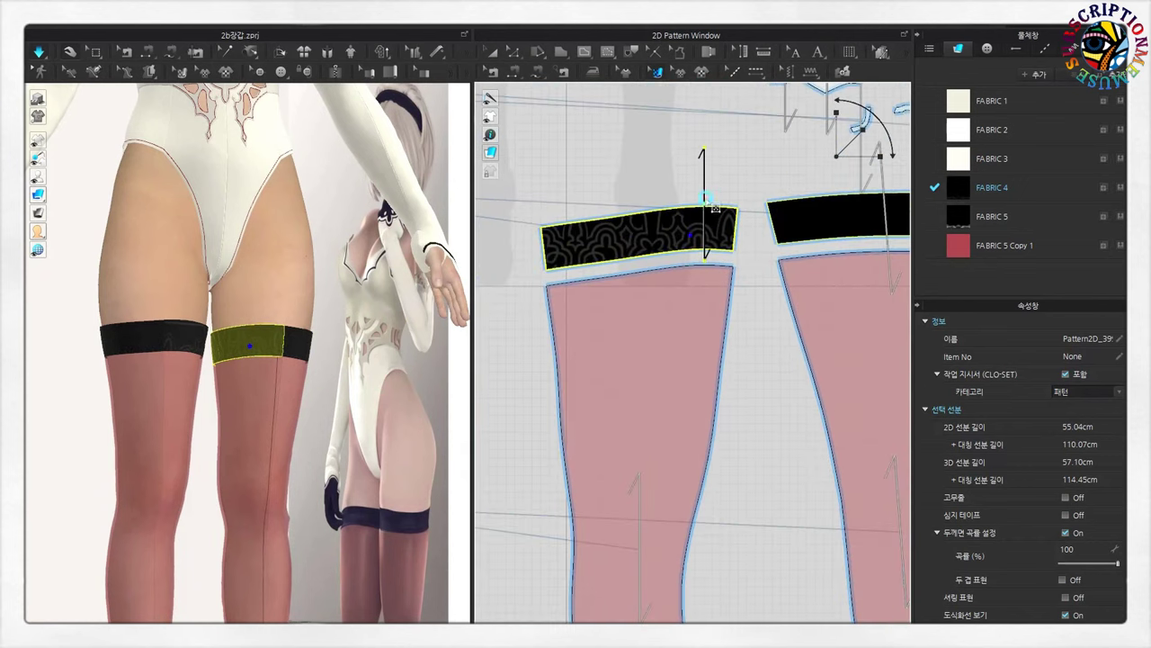
{"action": "left_click", "coordinate": [810, 235]}
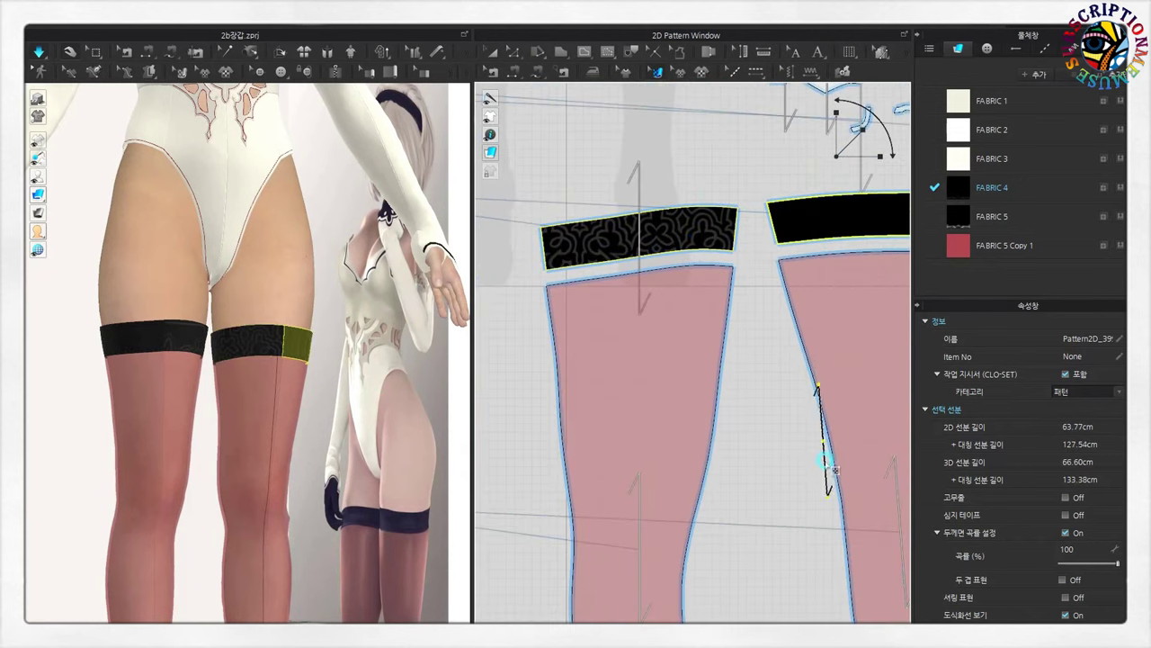
{"action": "scroll", "coordinate": [816, 249], "scroll_direction": "down", "scroll_amount": 2}
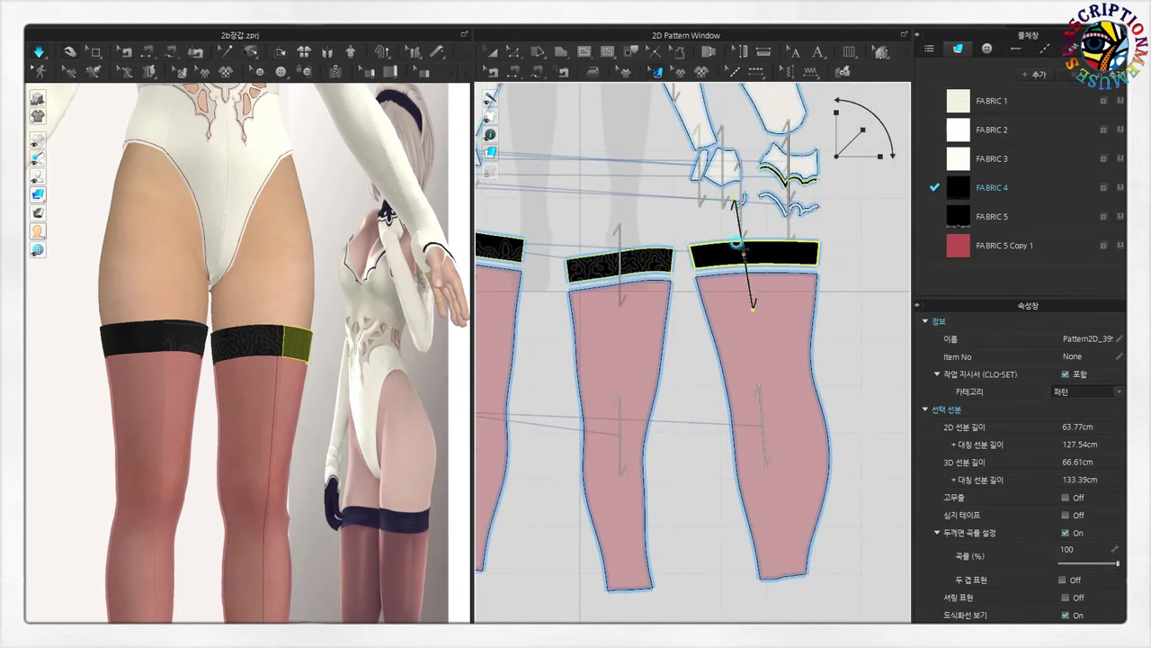
{"action": "left_click", "coordinate": [770, 364]}
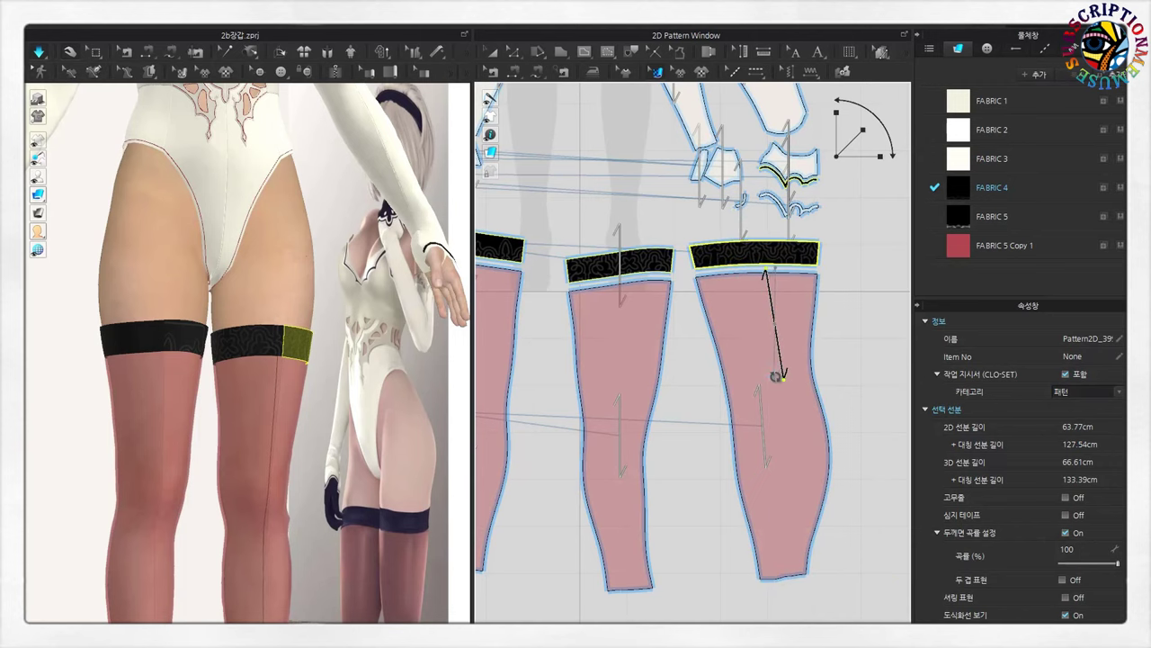
{"action": "middle_click_drag", "start_coordinate": [673, 346], "coordinate": [698, 347]}
- Rotate the middle thigh band's grain line to tilt the lace motif
{"action": "scroll", "coordinate": [698, 347], "scroll_direction": "up", "scroll_amount": 2}
{"action": "scroll", "coordinate": [710, 242], "scroll_direction": "up", "scroll_amount": 2}
{"action": "left_click", "coordinate": [709, 238]}
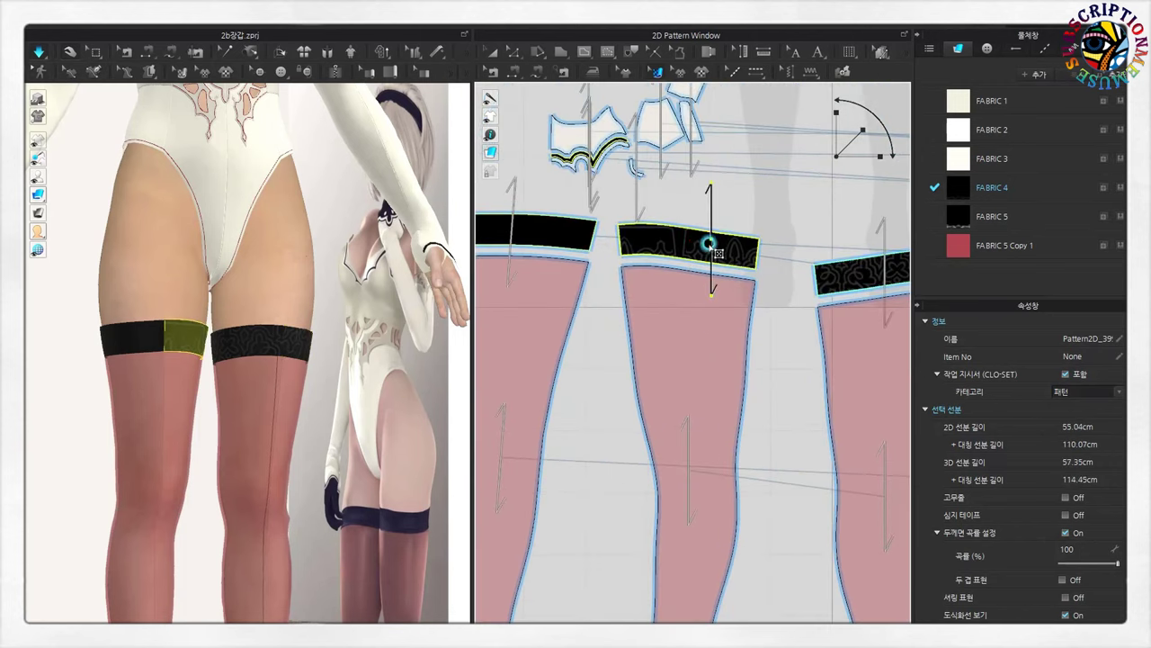
{"action": "left_click_drag", "start_coordinate": [709, 237], "coordinate": [706, 256]}
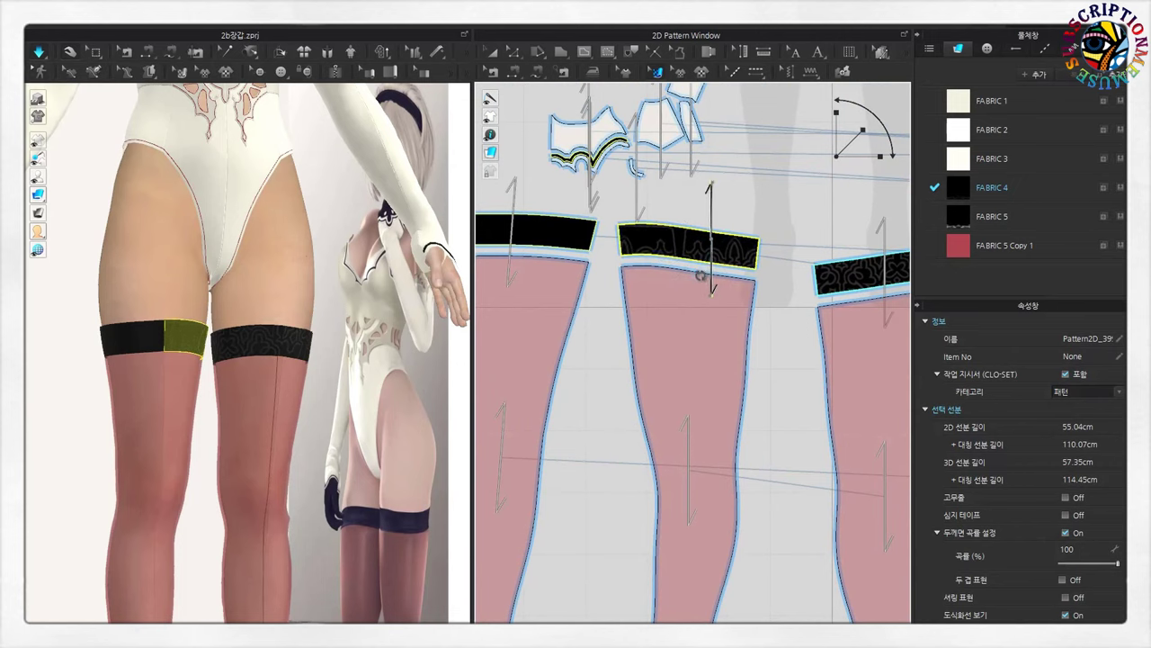
{"action": "left_click", "coordinate": [568, 236]}
{"action": "scroll", "coordinate": [551, 321], "scroll_direction": "down", "scroll_amount": 2}
{"action": "scroll", "coordinate": [551, 321], "scroll_direction": "up", "scroll_amount": 2}
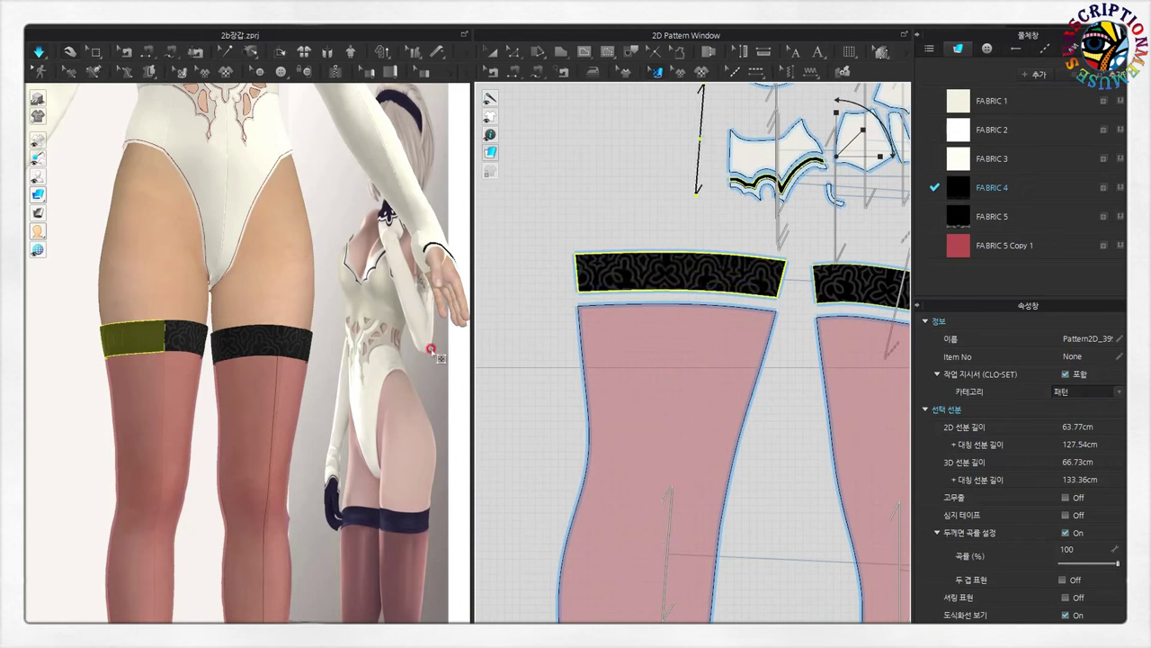
- Check the right leg piece and both thigh bands on the avatar
{"action": "left_click", "coordinate": [270, 454]}
{"action": "scroll", "coordinate": [288, 449], "scroll_direction": "down", "scroll_amount": 2}
{"action": "scroll", "coordinate": [294, 450], "scroll_direction": "up", "scroll_amount": 2}
{"action": "scroll", "coordinate": [301, 414], "scroll_direction": "up", "scroll_amount": 2}
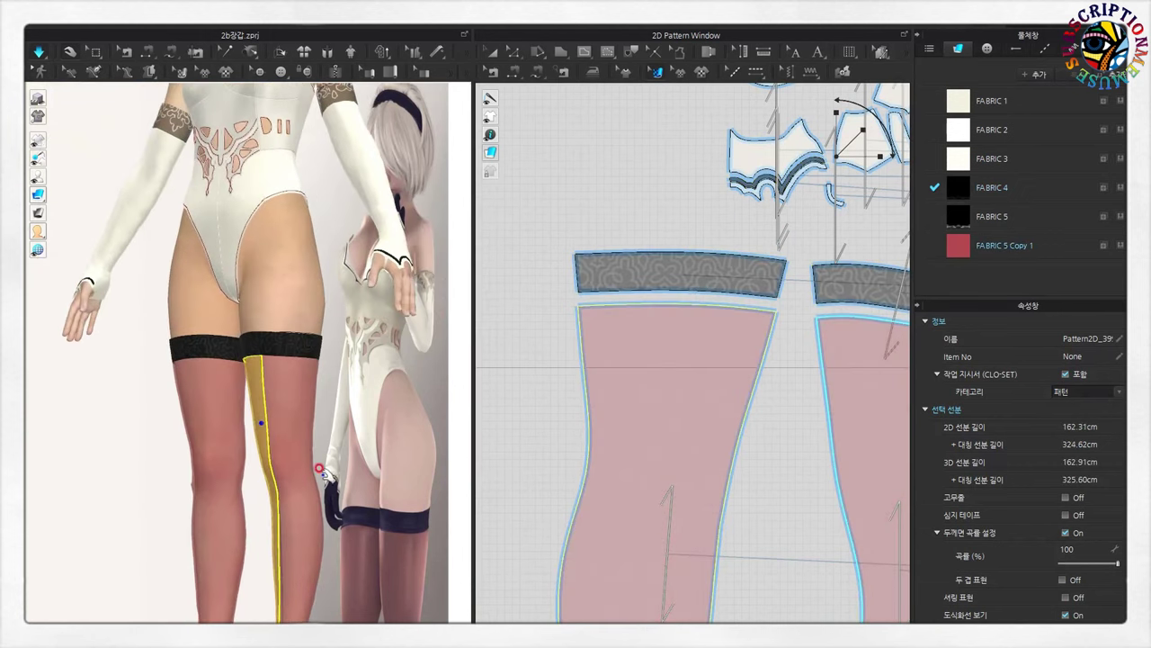
{"action": "scroll", "coordinate": [310, 378], "scroll_direction": "up", "scroll_amount": 2}
{"action": "left_click", "coordinate": [316, 353]}
{"action": "left_click", "coordinate": [212, 329]}
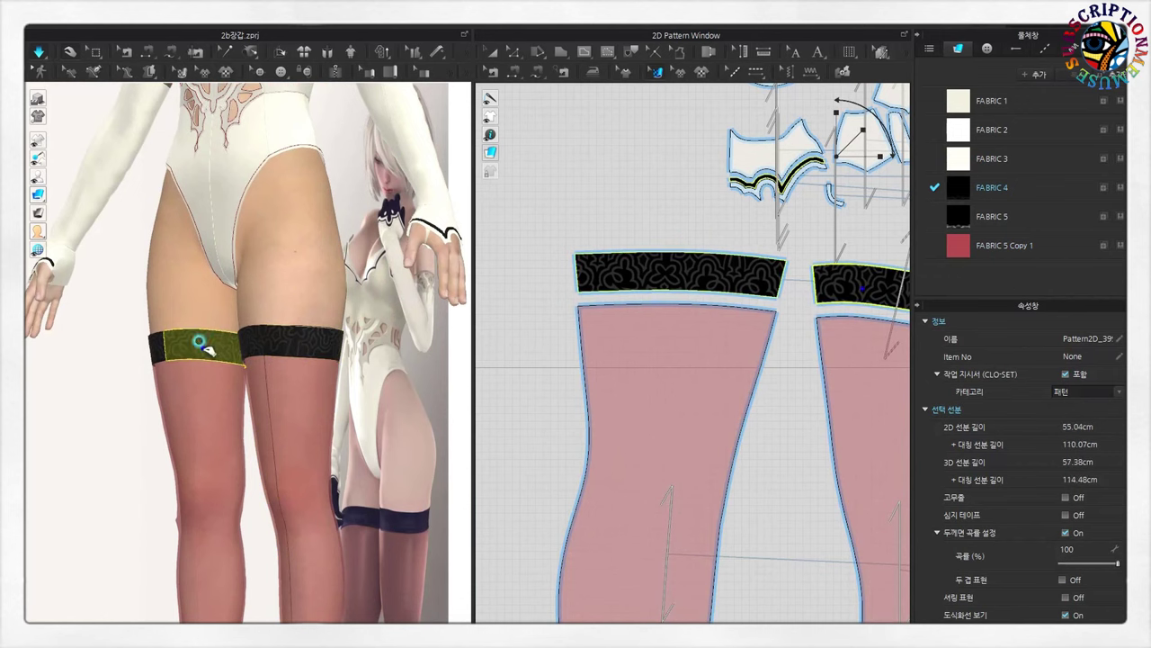
{"action": "scroll", "coordinate": [207, 346], "scroll_direction": "down", "scroll_amount": 2}
{"action": "scroll", "coordinate": [207, 346], "scroll_direction": "down", "scroll_amount": 2}
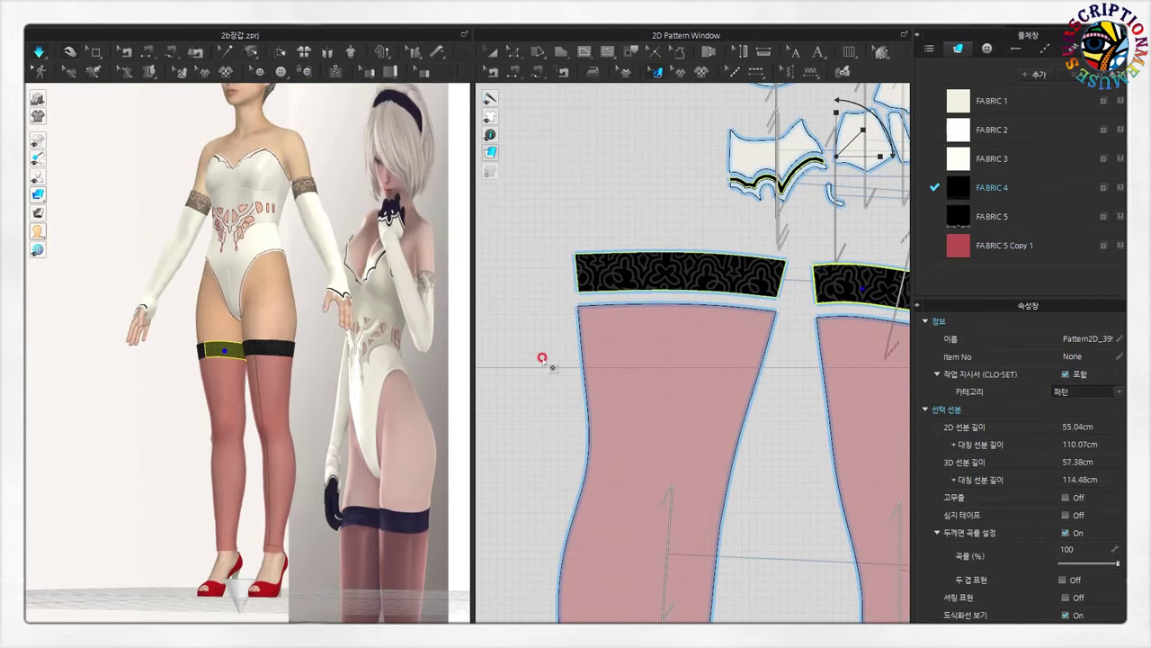
- Enlarge the 3D view, reset to front view, and select the right stocking's top band
{"action": "left_click_drag", "start_coordinate": [469, 384], "coordinate": [800, 384]}
{"action": "key", "text": "2"}
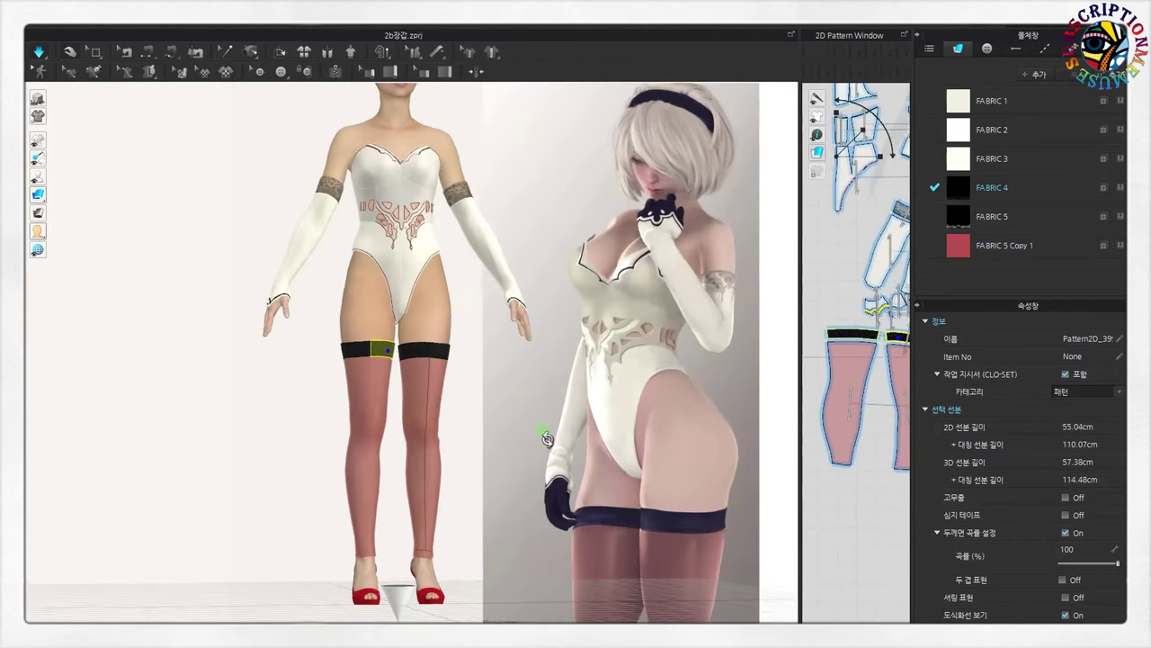
{"action": "right_click", "coordinate": [534, 439]}
{"action": "scroll", "coordinate": [493, 434], "scroll_direction": "up", "scroll_amount": 2}
{"action": "left_click", "coordinate": [447, 350]}
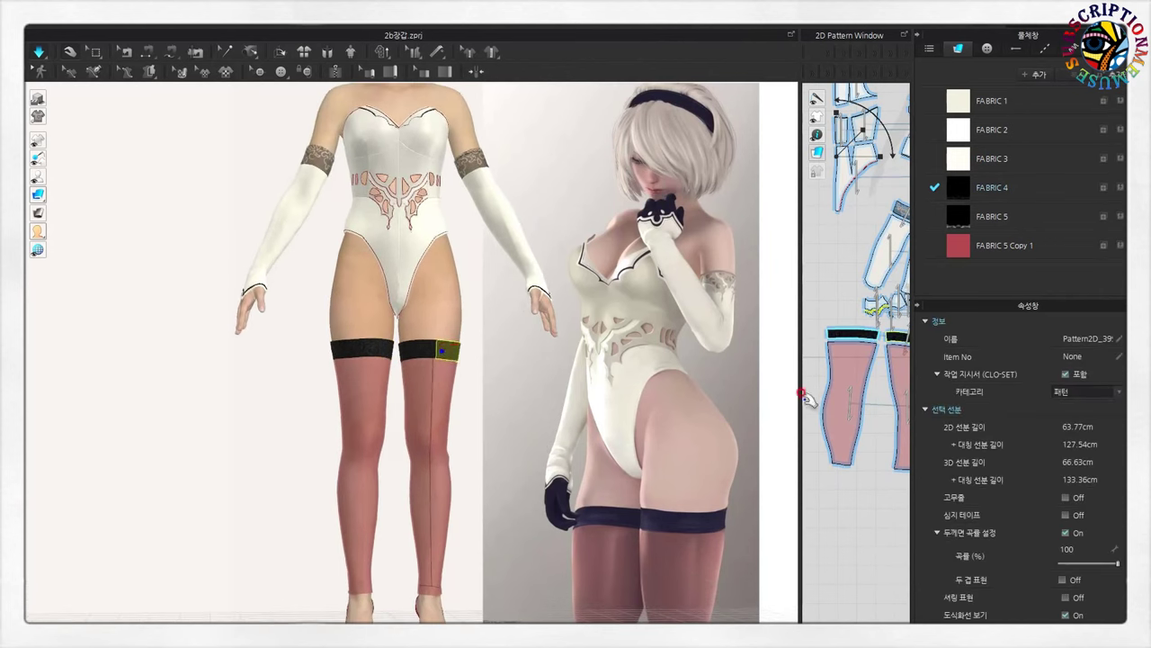
- Give FABRIC 4 the red colour C25A5A so the lace thigh bands turn reddish
{"action": "left_click", "coordinate": [959, 198]}
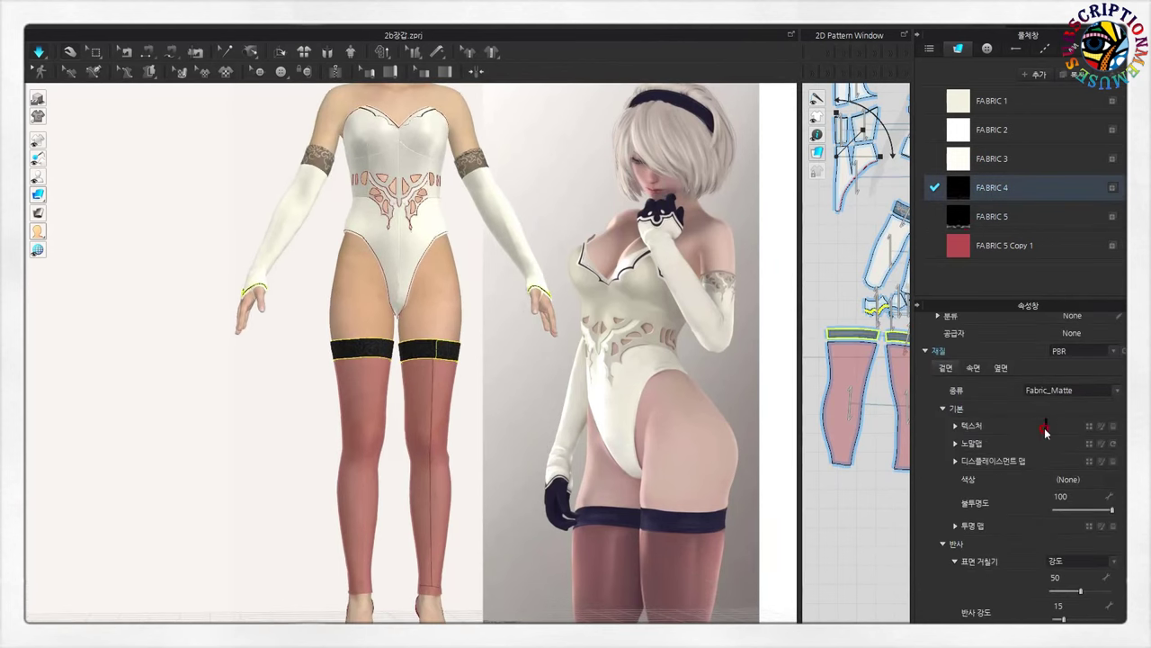
{"action": "scroll", "coordinate": [1110, 537], "scroll_direction": "down", "scroll_amount": 2}
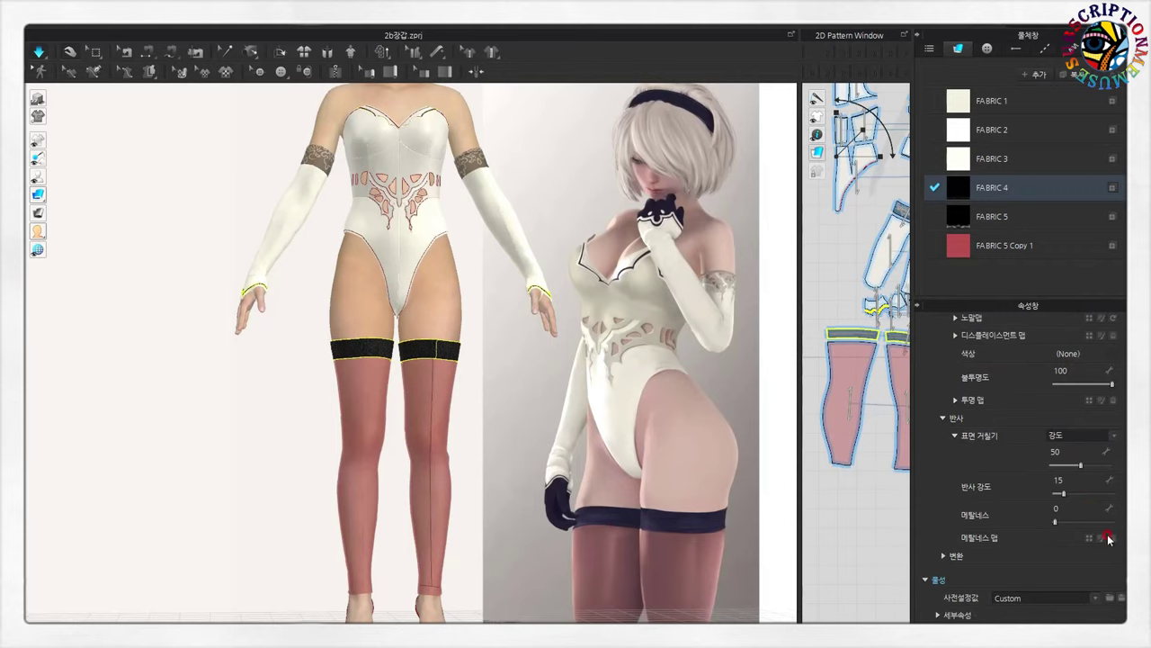
{"action": "scroll", "coordinate": [1110, 538], "scroll_direction": "down", "scroll_amount": 2}
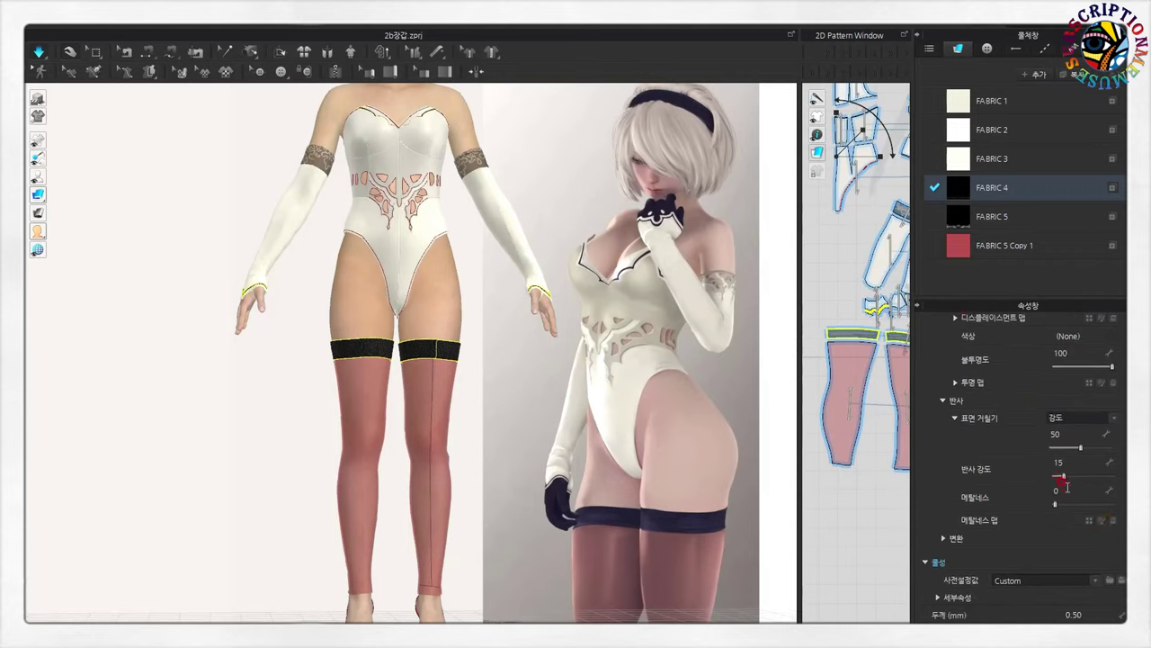
{"action": "scroll", "coordinate": [1067, 487], "scroll_direction": "up", "scroll_amount": 6}
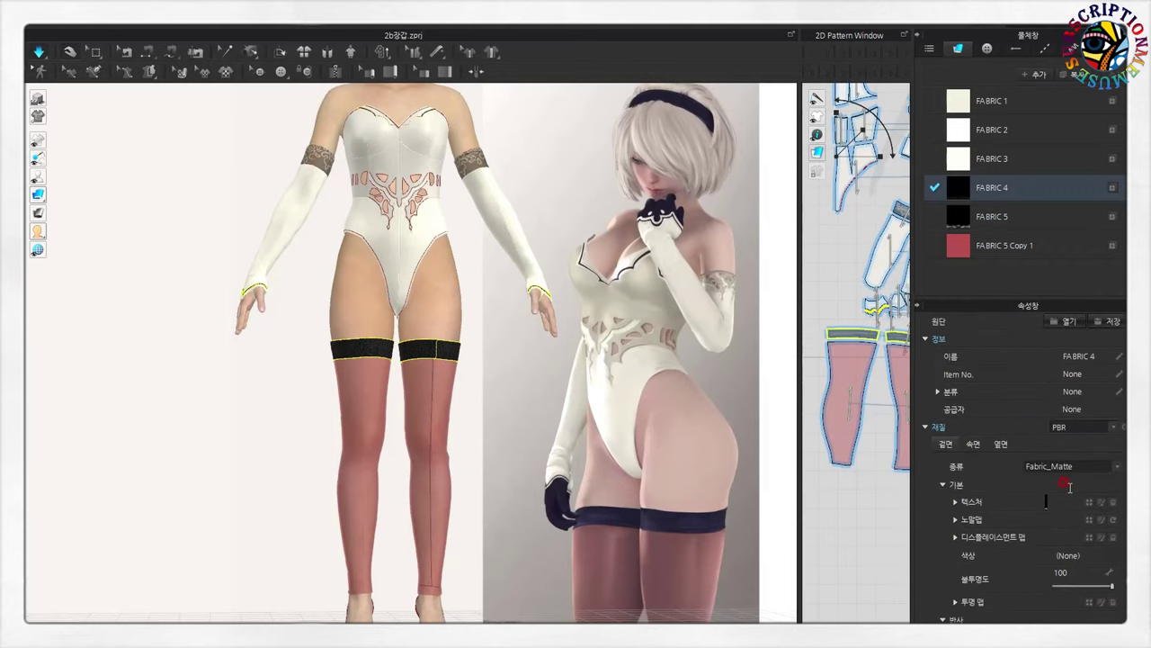
{"action": "left_click", "coordinate": [1112, 565]}
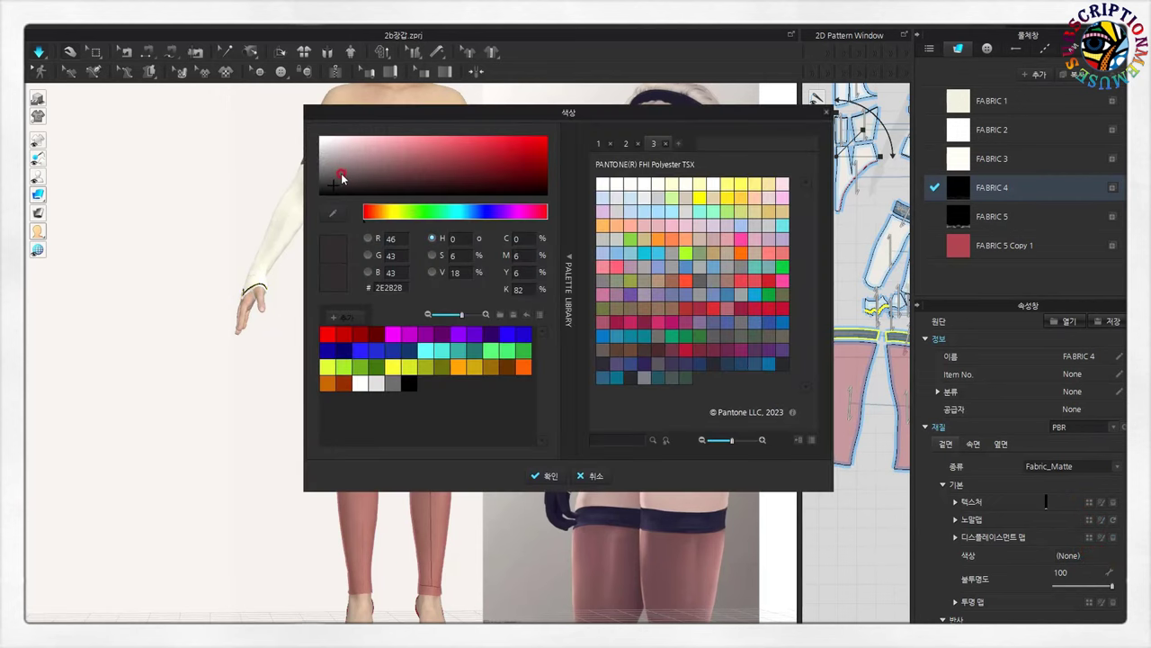
{"action": "left_click_drag", "start_coordinate": [539, 112], "coordinate": [787, 133]}
{"action": "mouse_move", "coordinate": [627, 180]}
{"action": "left_mouse_down"}
{"action": "mouse_move", "coordinate": [659, 189]}
{"action": "mouse_move", "coordinate": [676, 173]}
{"action": "mouse_move", "coordinate": [747, 159]}
{"action": "mouse_move", "coordinate": [694, 187]}
{"action": "mouse_move", "coordinate": [697, 178]}
{"action": "left_mouse_up"}
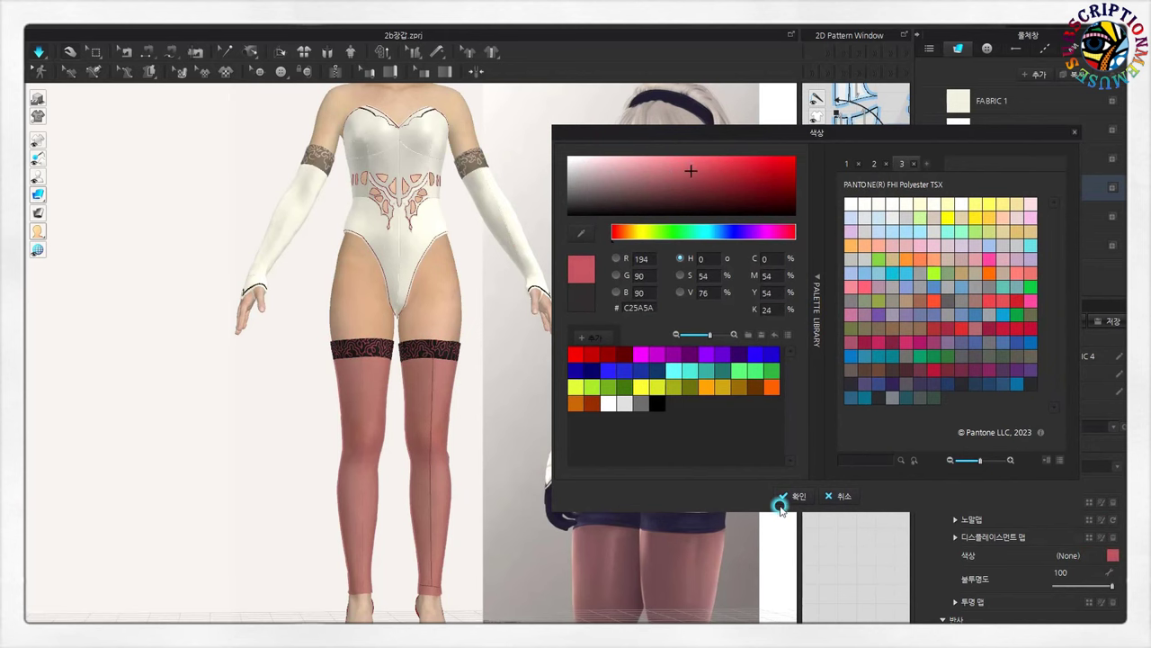
{"action": "left_click", "coordinate": [790, 496]}
{"action": "left_click", "coordinate": [470, 527]}
{"action": "mouse_move", "coordinate": [434, 428]}
{"action": "right_mouse_down"}
{"action": "mouse_move", "coordinate": [506, 367]}
{"action": "mouse_move", "coordinate": [495, 473]}
{"action": "right_mouse_up"}
{"action": "left_click", "coordinate": [959, 251]}
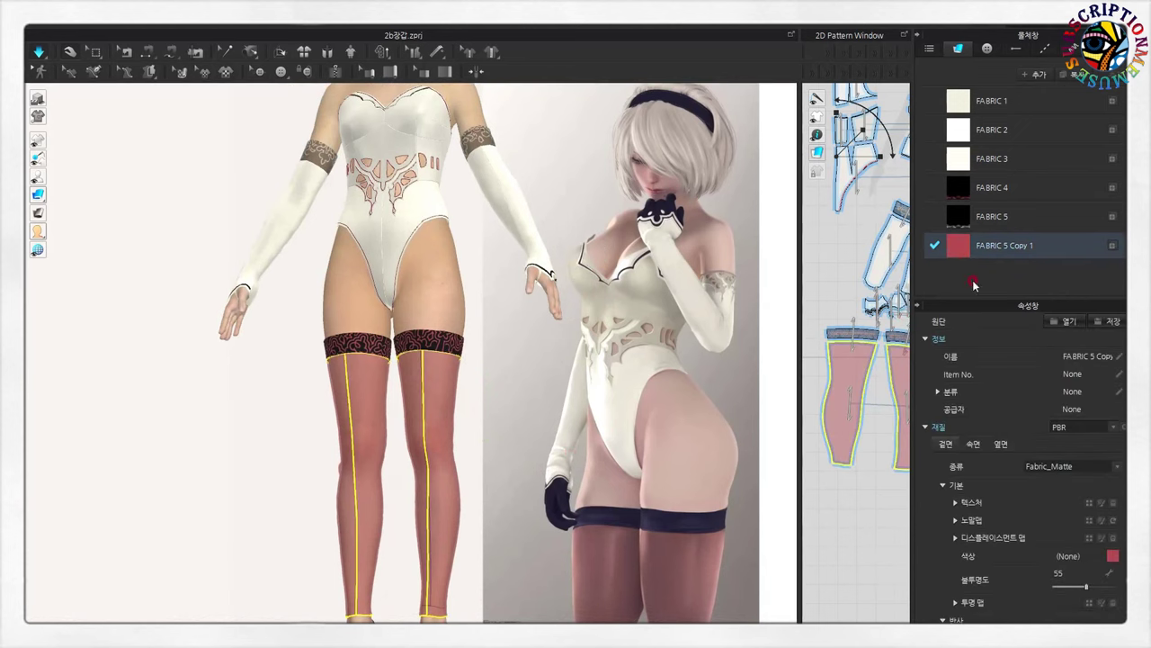
- Set the FABRIC 5 Copy 1 stocking colour to dark red 660E0C
{"action": "left_click", "coordinate": [1113, 557]}
{"action": "left_click_drag", "start_coordinate": [508, 107], "coordinate": [883, 133]}
{"action": "left_click", "coordinate": [814, 180]}
{"action": "left_click", "coordinate": [844, 187]}
{"action": "left_click_drag", "start_coordinate": [844, 187], "coordinate": [894, 200]}
{"action": "left_click", "coordinate": [921, 502]}
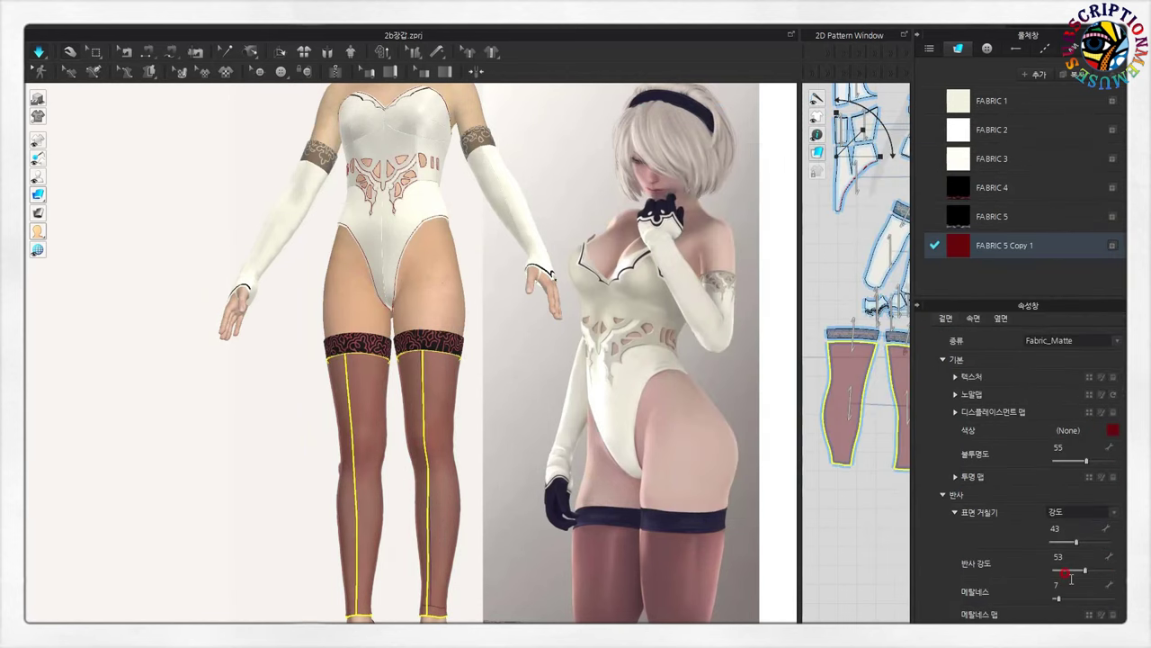
- Lower the stocking fabric's roughness, reflection intensity and metalness, then preview the stockings
{"action": "left_click_drag", "start_coordinate": [1064, 544], "coordinate": [1089, 544]}
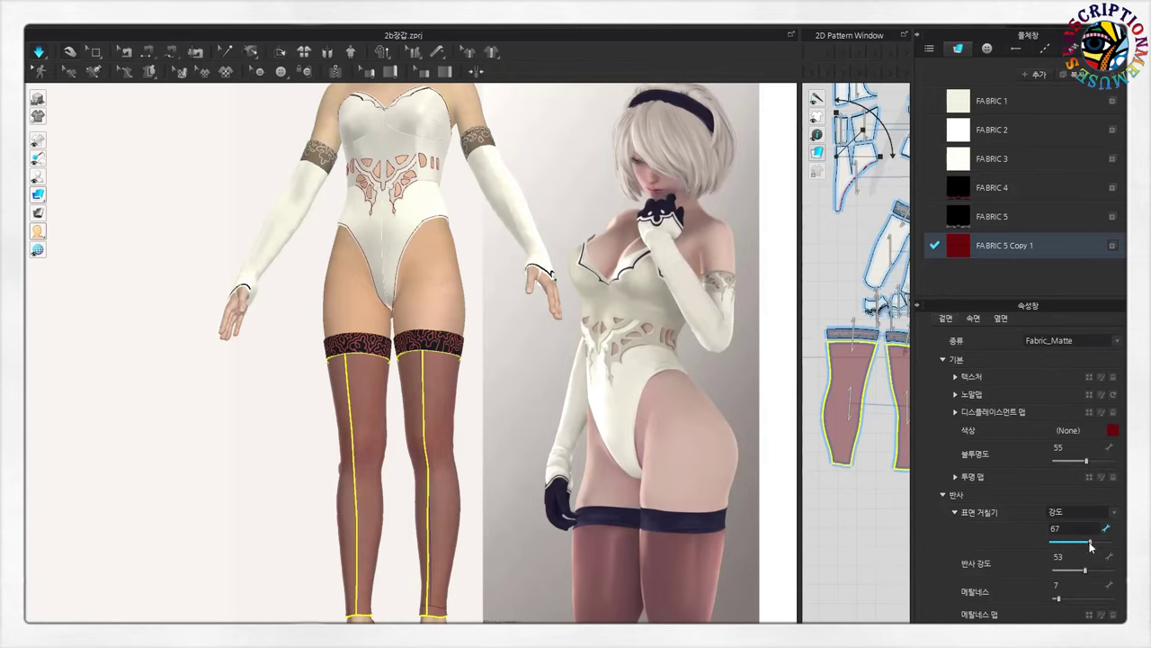
{"action": "left_click_drag", "start_coordinate": [1085, 570], "coordinate": [1079, 572]}
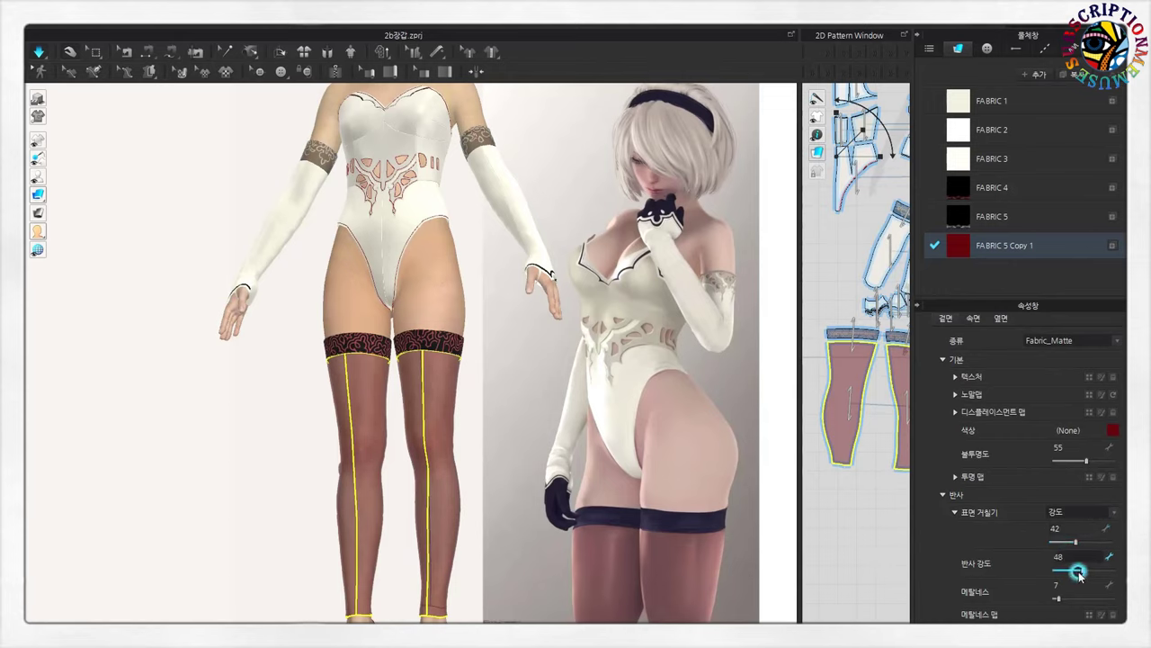
{"action": "left_click", "coordinate": [1065, 543]}
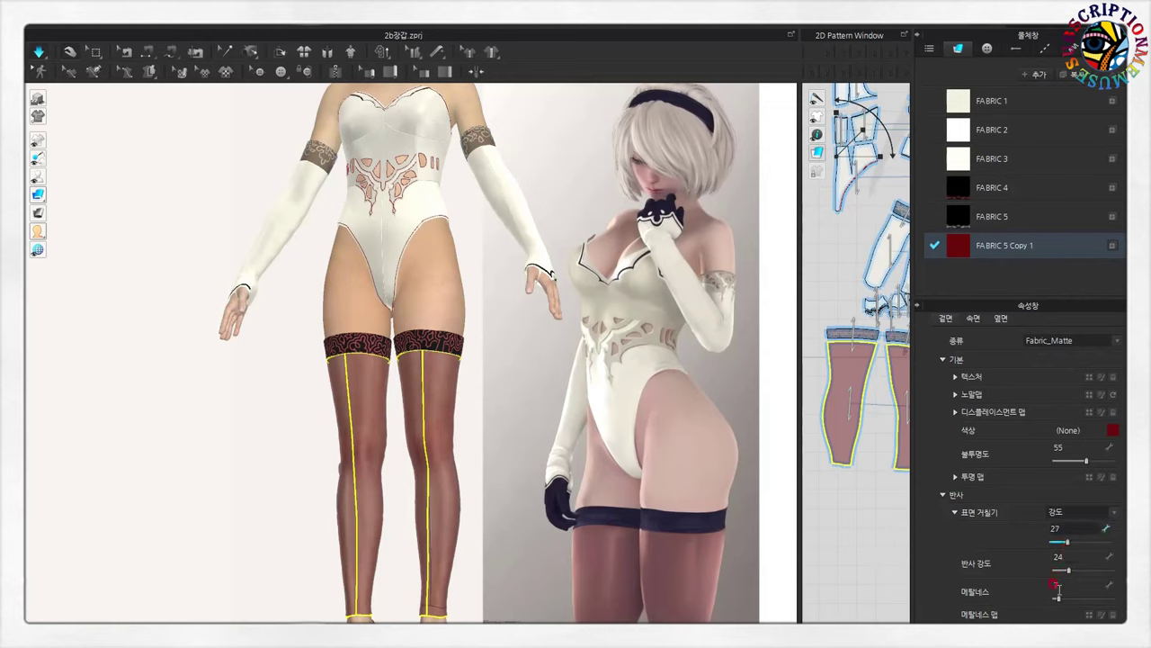
{"action": "left_click_drag", "start_coordinate": [1059, 606], "coordinate": [1057, 604]}
{"action": "left_click", "coordinate": [619, 494]}
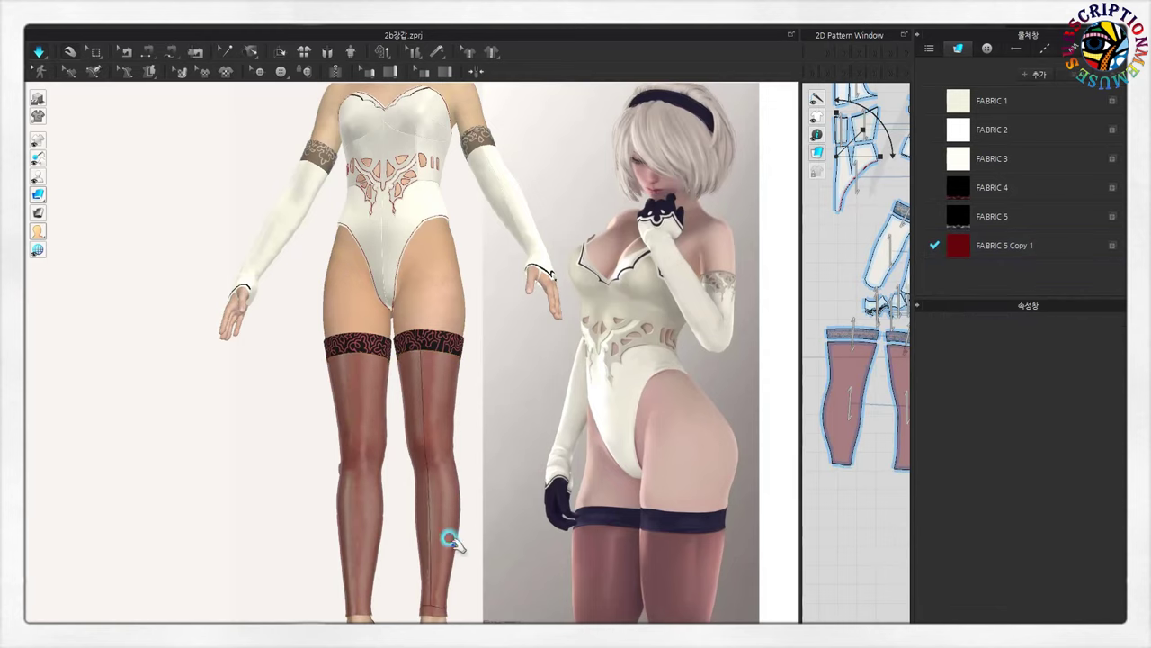
{"action": "scroll", "coordinate": [450, 534], "scroll_direction": "down", "scroll_amount": 3}
{"action": "scroll", "coordinate": [390, 411], "scroll_direction": "up", "scroll_amount": 2}
{"action": "scroll", "coordinate": [432, 480], "scroll_direction": "up", "scroll_amount": 2}
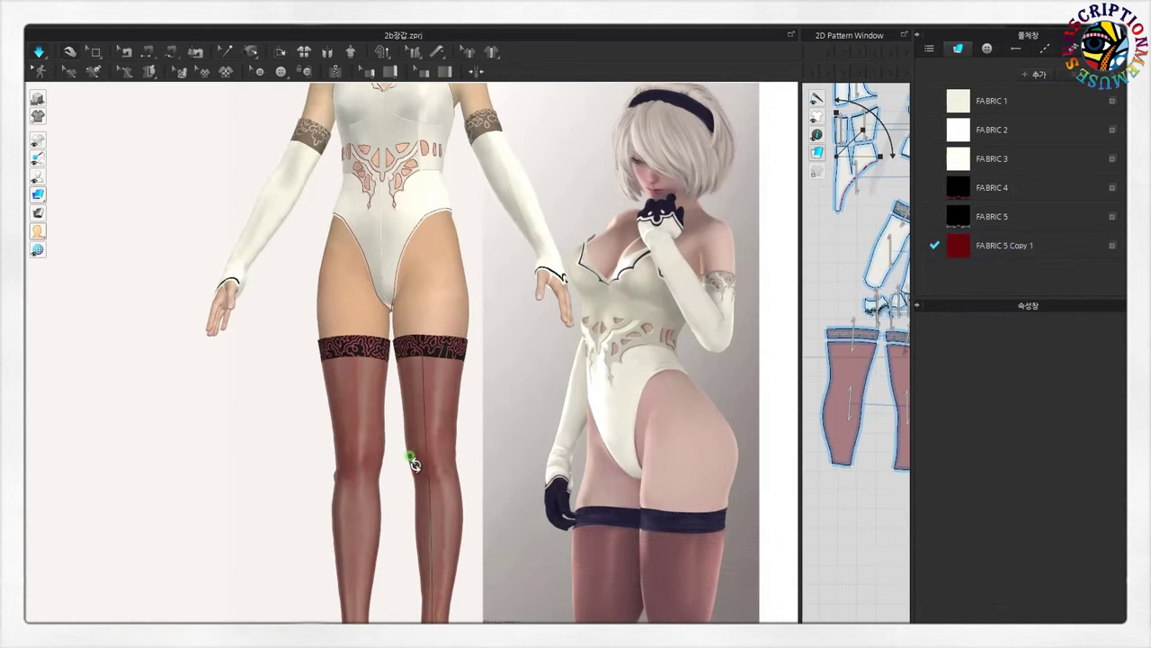
- Drop the stocking opacity to about 30, with roughness 53 and metalness 2
{"action": "left_click", "coordinate": [962, 248]}
{"action": "left_click_drag", "start_coordinate": [1087, 464], "coordinate": [1070, 464]}
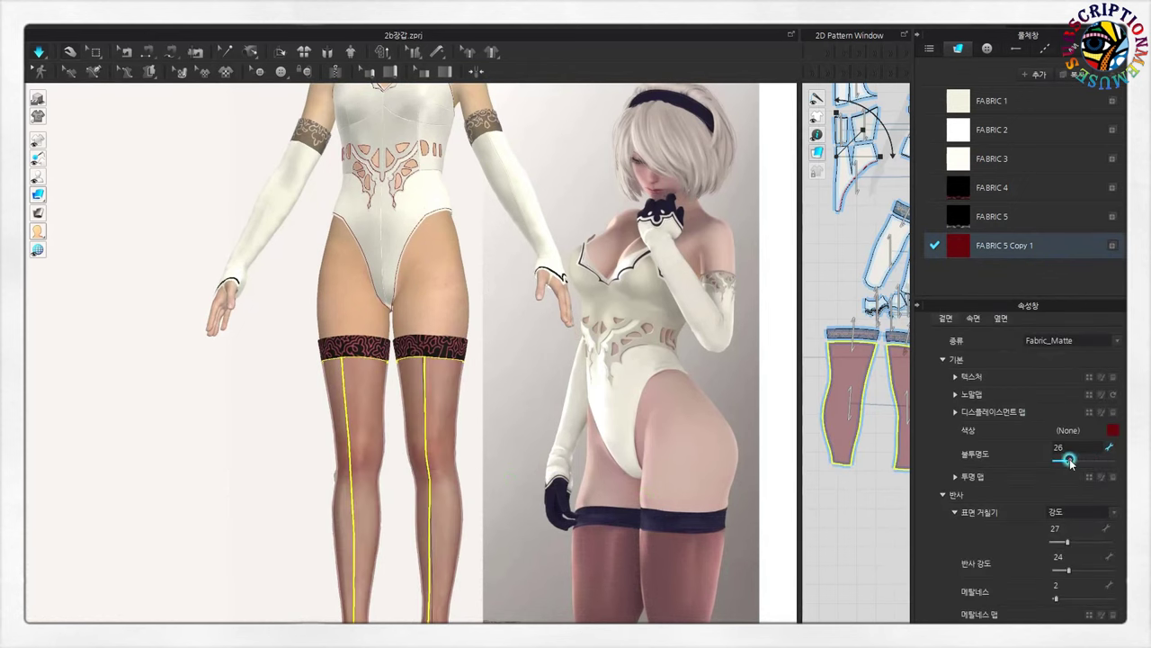
{"action": "left_click_drag", "start_coordinate": [1068, 541], "coordinate": [1082, 545]}
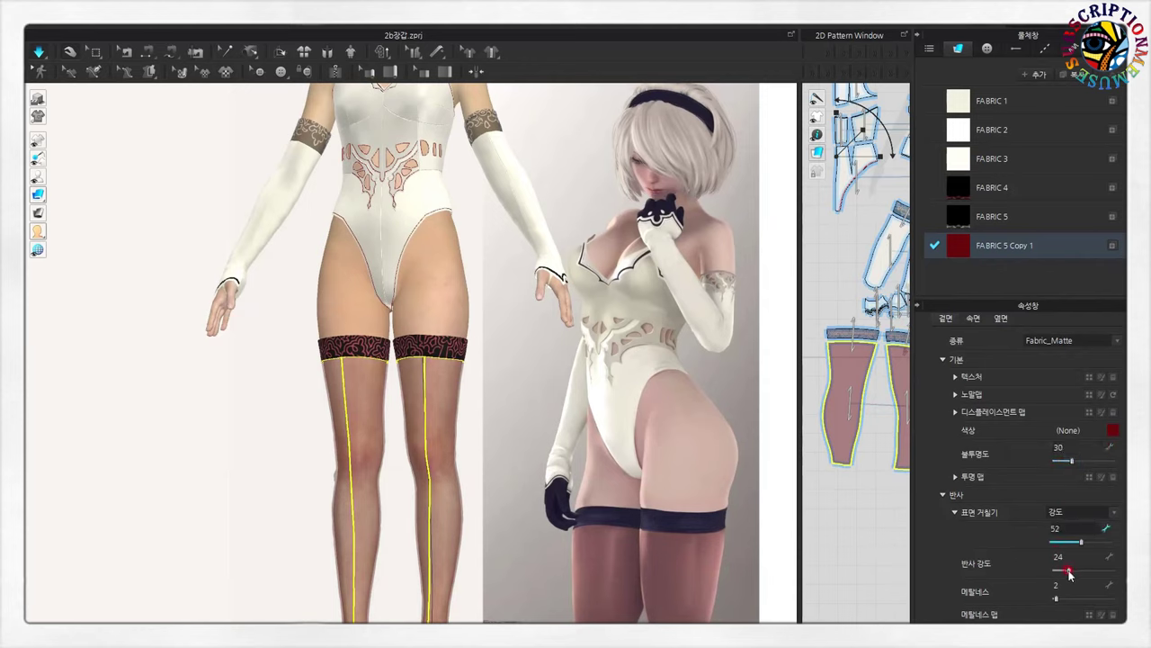
{"action": "left_click_drag", "start_coordinate": [1093, 544], "coordinate": [1067, 545]}
{"action": "left_click_drag", "start_coordinate": [1057, 600], "coordinate": [1051, 600]}
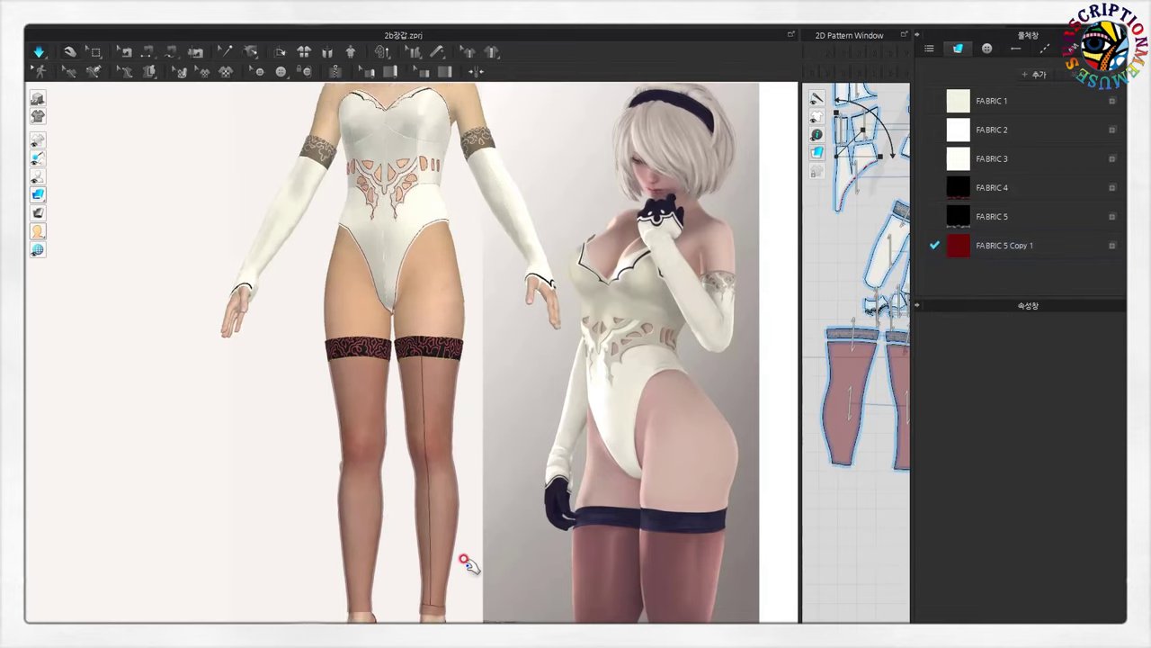
{"action": "left_click", "coordinate": [469, 553]}
{"action": "scroll", "coordinate": [512, 381], "scroll_direction": "up", "scroll_amount": 3}
{"action": "scroll", "coordinate": [419, 399], "scroll_direction": "up", "scroll_amount": 2}
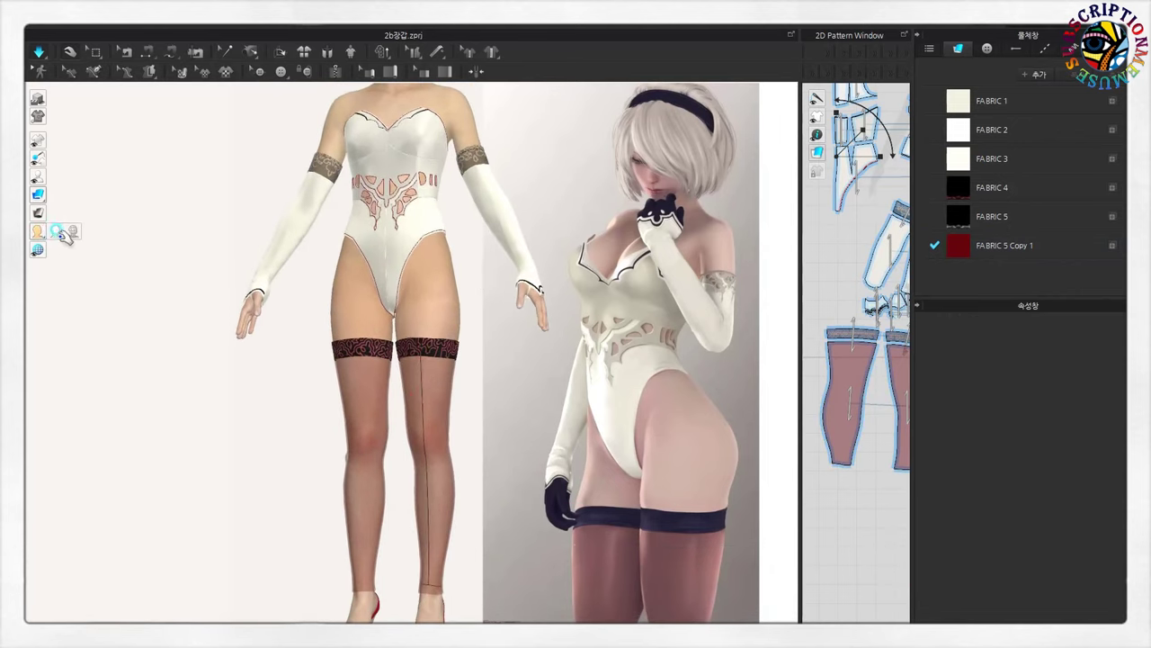
- Switch the avatar to translucent skin and measure the lower-leg length down to the ankle
{"action": "left_click", "coordinate": [56, 232]}
{"action": "scroll", "coordinate": [431, 418], "scroll_direction": "up", "scroll_amount": 2}
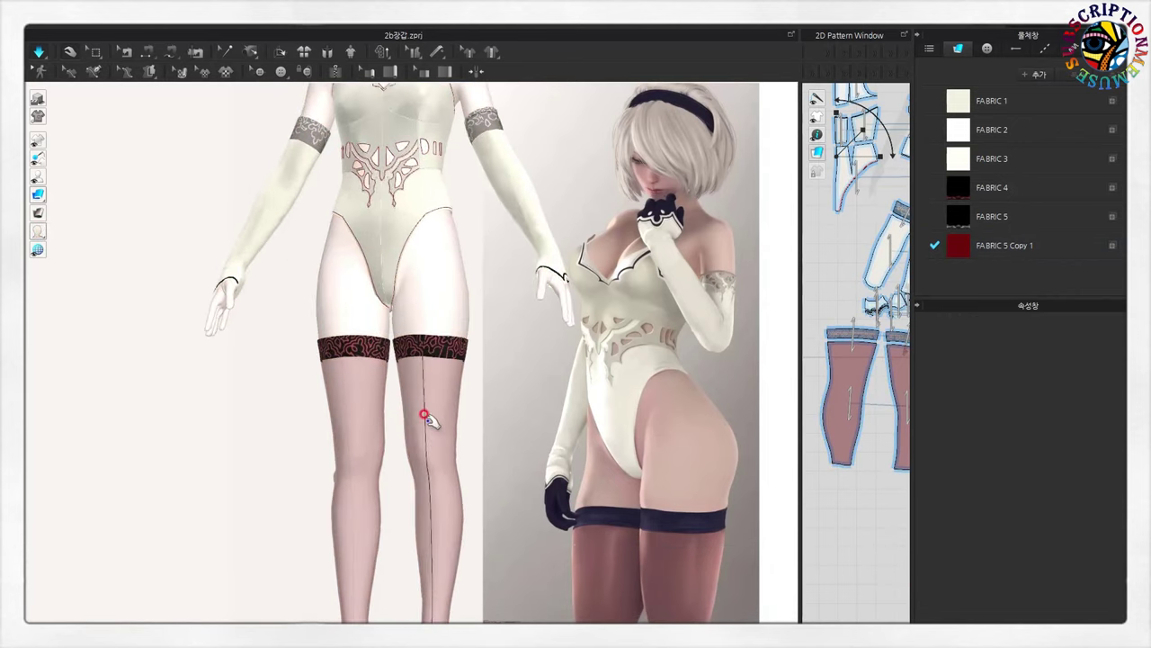
{"action": "left_click", "coordinate": [152, 79]}
{"action": "left_click", "coordinate": [162, 91]}
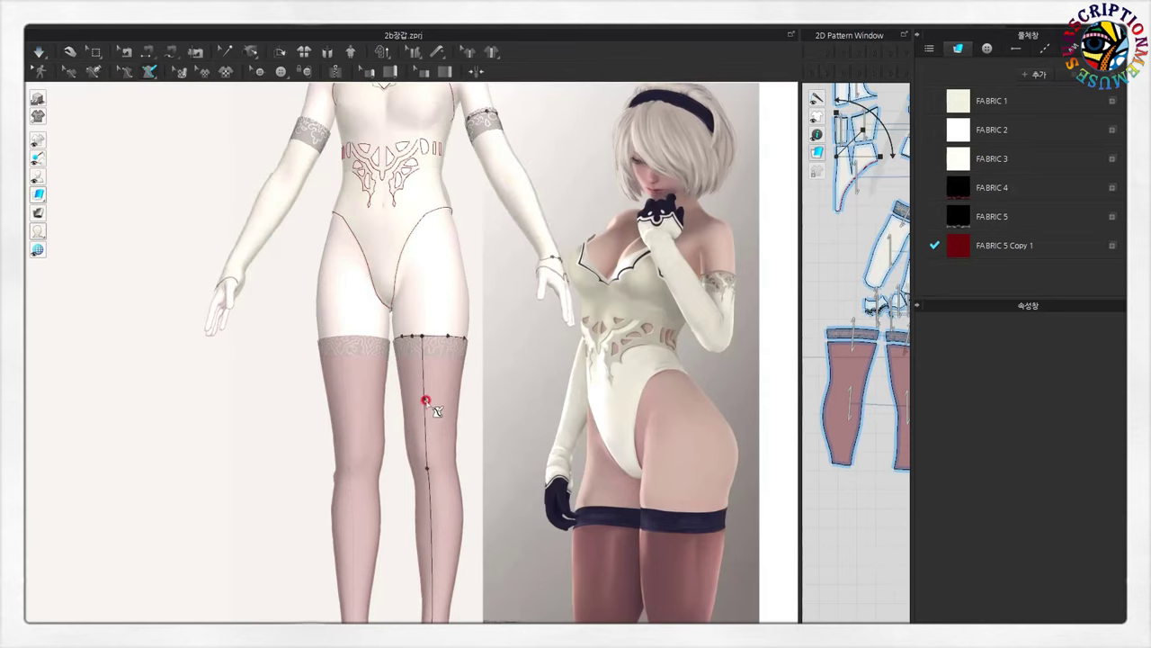
{"action": "scroll", "coordinate": [431, 477], "scroll_direction": "up", "scroll_amount": 2}
{"action": "middle_click_drag", "start_coordinate": [431, 478], "coordinate": [372, 368]}
{"action": "scroll", "coordinate": [363, 569], "scroll_direction": "up", "scroll_amount": 1}
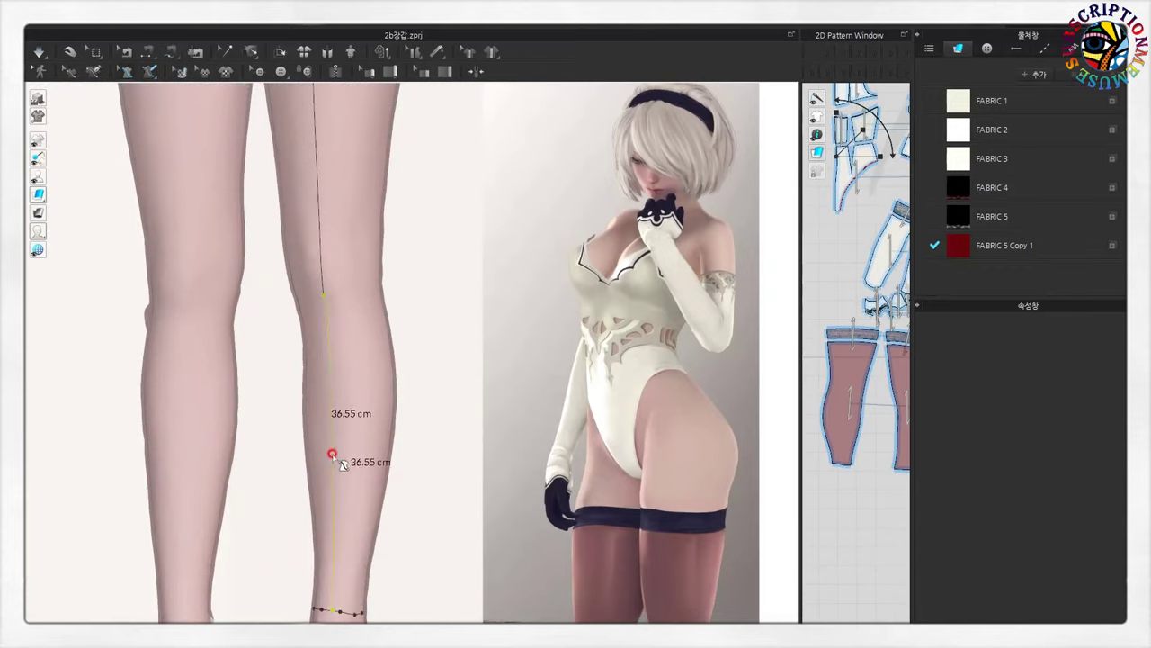
{"action": "scroll", "coordinate": [334, 506], "scroll_direction": "down", "scroll_amount": 2}
{"action": "middle_click_drag", "start_coordinate": [333, 506], "coordinate": [351, 468]}
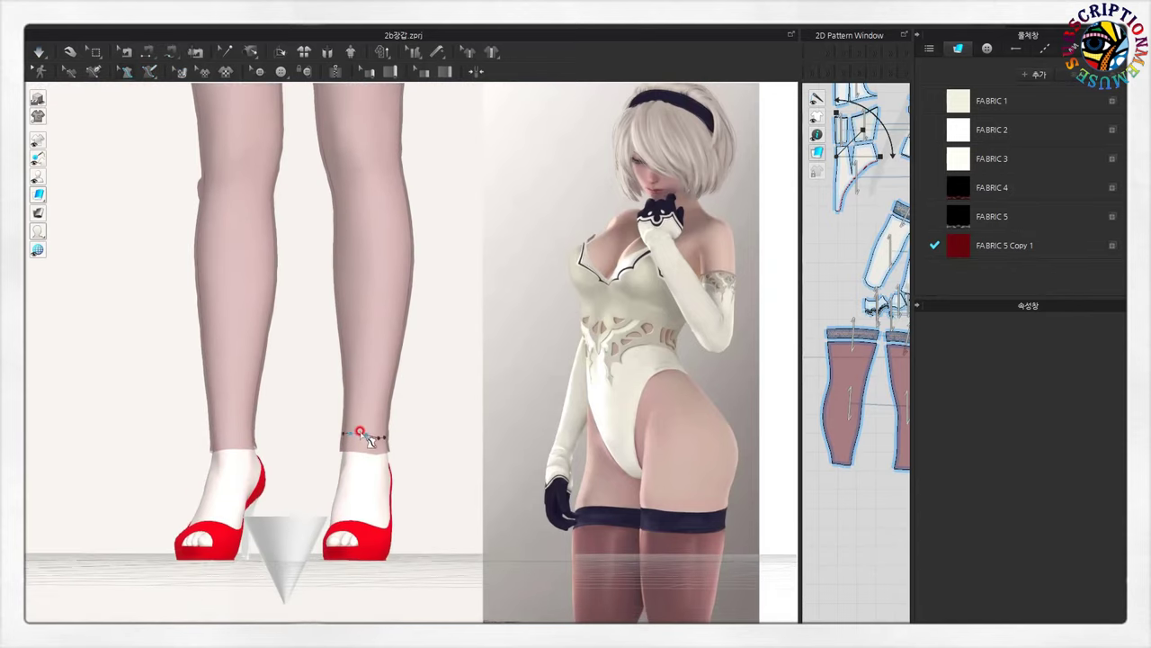
{"action": "scroll", "coordinate": [382, 457], "scroll_direction": "up", "scroll_amount": 1}
{"action": "left_click", "coordinate": [371, 472]}
{"action": "key", "text": "Return"}
- Measure the ankle circumference and the thigh circumference at the stocking top
{"action": "right_click_drag", "start_coordinate": [367, 462], "coordinate": [258, 442]}
{"action": "left_click", "coordinate": [232, 455]}
{"action": "right_click_drag", "start_coordinate": [244, 450], "coordinate": [501, 462]}
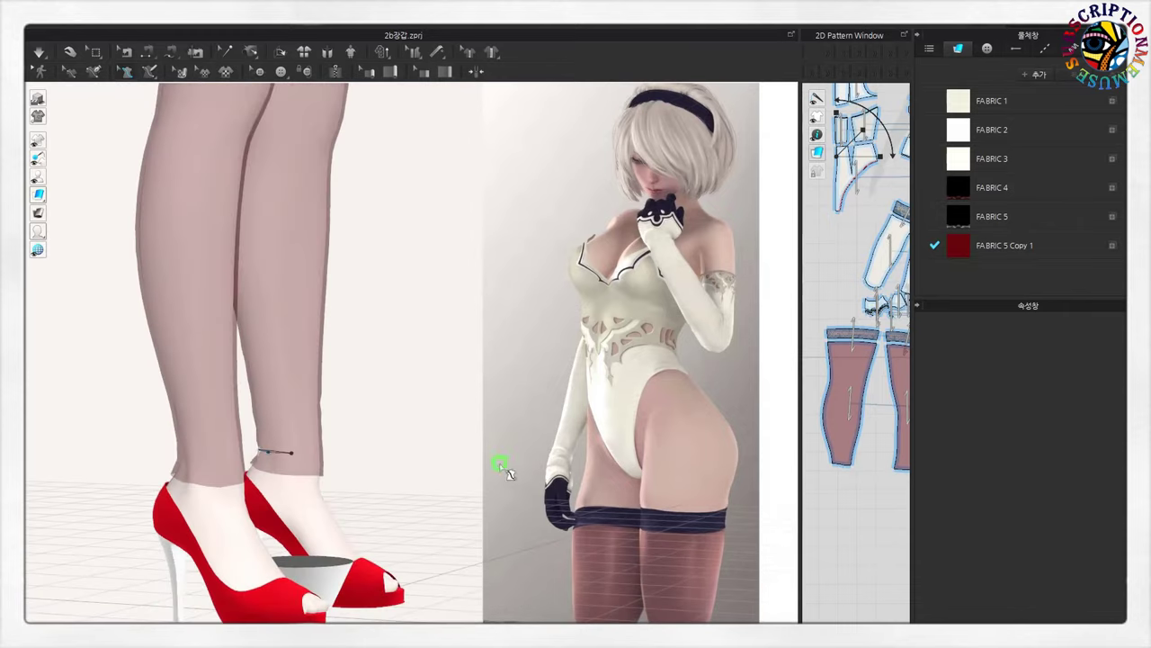
{"action": "scroll", "coordinate": [286, 458], "scroll_direction": "down", "scroll_amount": 3}
{"action": "mouse_move", "coordinate": [286, 459]}
{"action": "right_mouse_down"}
{"action": "mouse_move", "coordinate": [303, 267]}
{"action": "mouse_move", "coordinate": [336, 334]}
{"action": "right_mouse_up"}
{"action": "middle_click_drag", "start_coordinate": [336, 333], "coordinate": [390, 198]}
{"action": "scroll", "coordinate": [340, 441], "scroll_direction": "up", "scroll_amount": 5}
{"action": "scroll", "coordinate": [338, 438], "scroll_direction": "up", "scroll_amount": 2}
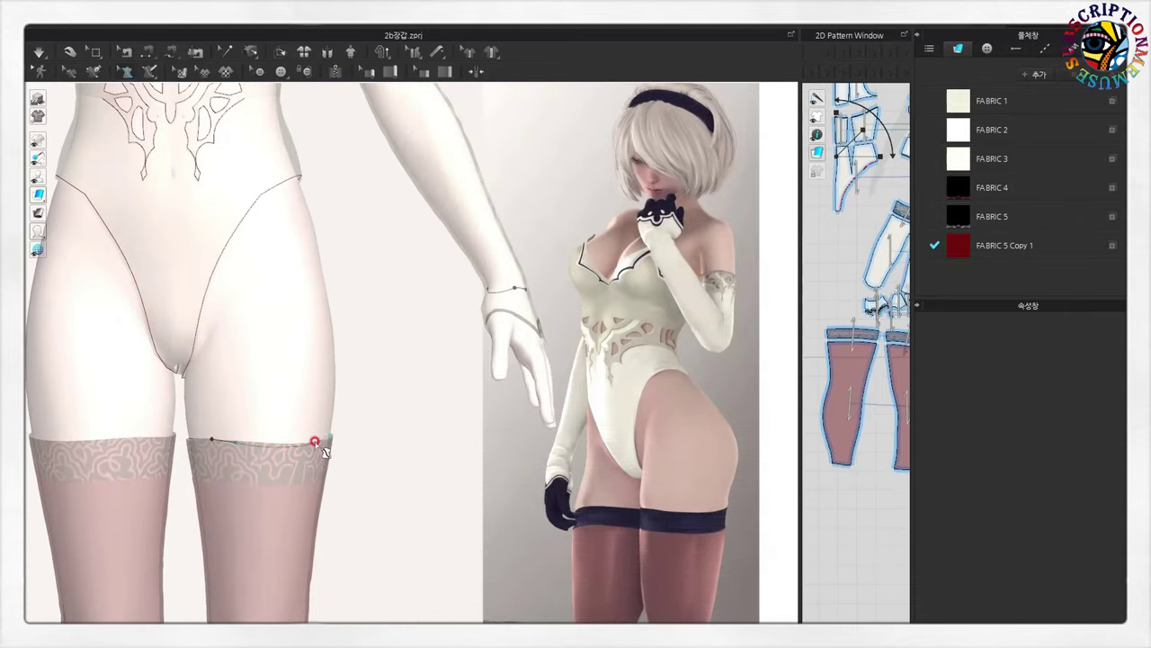
{"action": "left_click", "coordinate": [216, 444]}
- Orbit around the legs to check the measurements from back and front
{"action": "right_click_drag", "start_coordinate": [319, 482], "coordinate": [129, 432]}
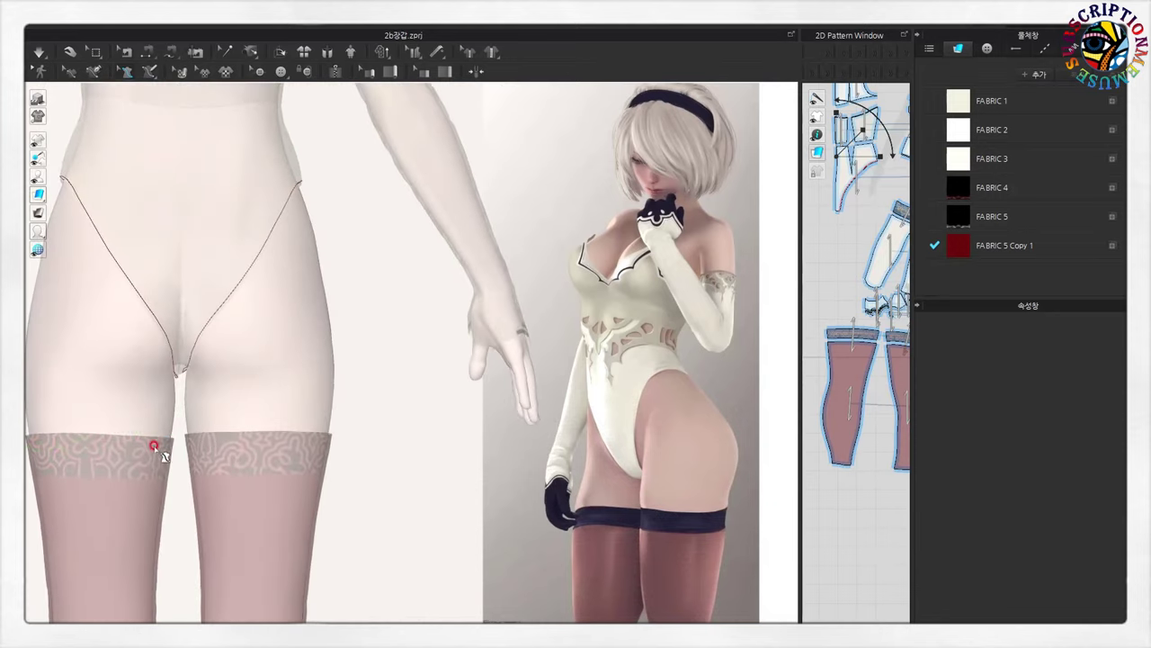
{"action": "scroll", "coordinate": [149, 472], "scroll_direction": "down", "scroll_amount": 3}
{"action": "right_click_drag", "start_coordinate": [141, 490], "coordinate": [419, 477]}
{"action": "scroll", "coordinate": [409, 510], "scroll_direction": "down", "scroll_amount": 3}
{"action": "scroll", "coordinate": [411, 478], "scroll_direction": "down", "scroll_amount": 2}
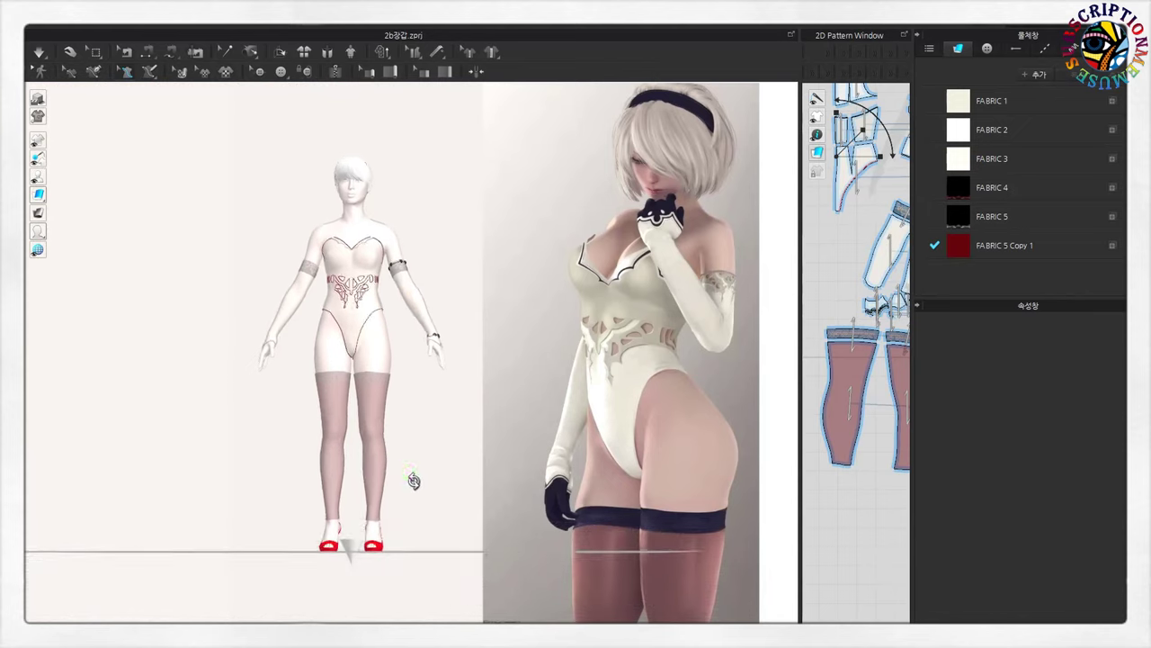
{"action": "scroll", "coordinate": [418, 472], "scroll_direction": "up", "scroll_amount": 4}
{"action": "scroll", "coordinate": [433, 498], "scroll_direction": "up", "scroll_amount": 1}
- Restore garment textures, keep the avatar plain white, and bring back the red high heels
{"action": "left_click", "coordinate": [49, 201]}
{"action": "left_click", "coordinate": [118, 192]}
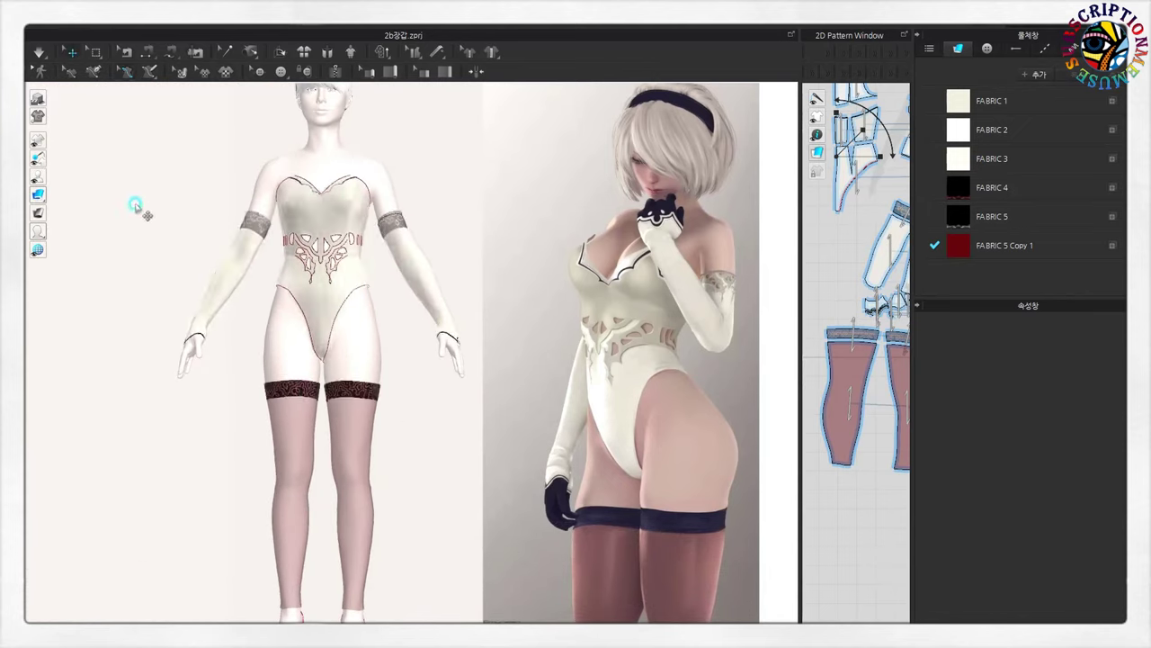
{"action": "right_click_drag", "start_coordinate": [391, 442], "coordinate": [429, 465]}
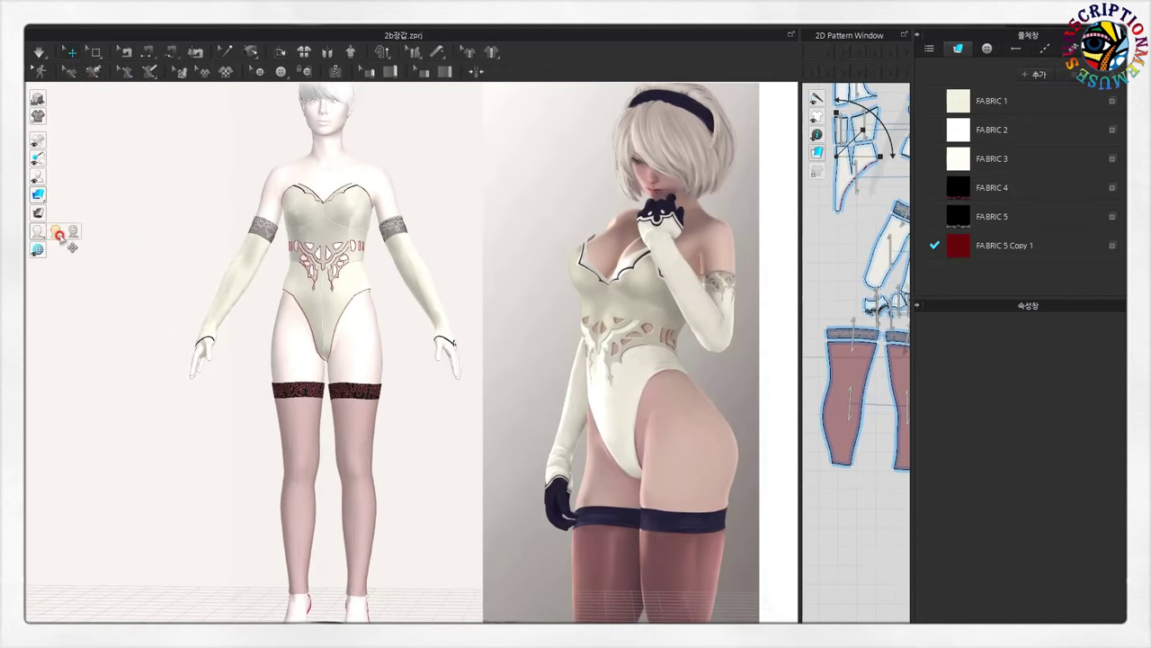
{"action": "left_click", "coordinate": [57, 233]}
{"action": "left_click", "coordinate": [43, 233]}
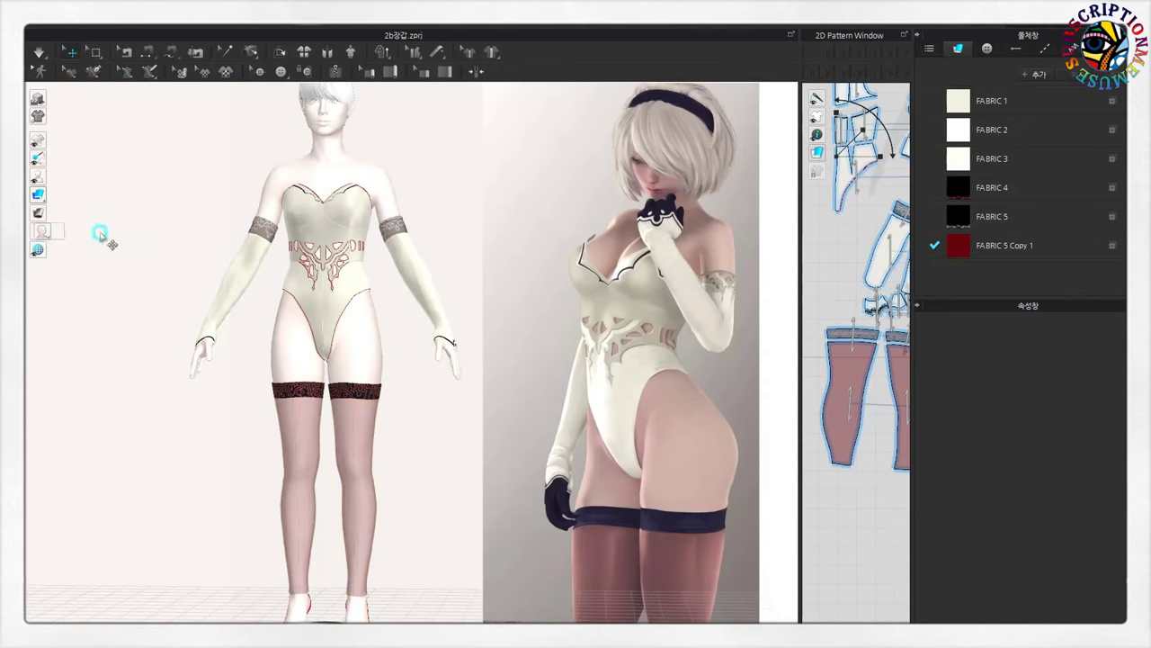
{"action": "left_click", "coordinate": [40, 196]}
{"action": "left_click", "coordinate": [72, 155]}
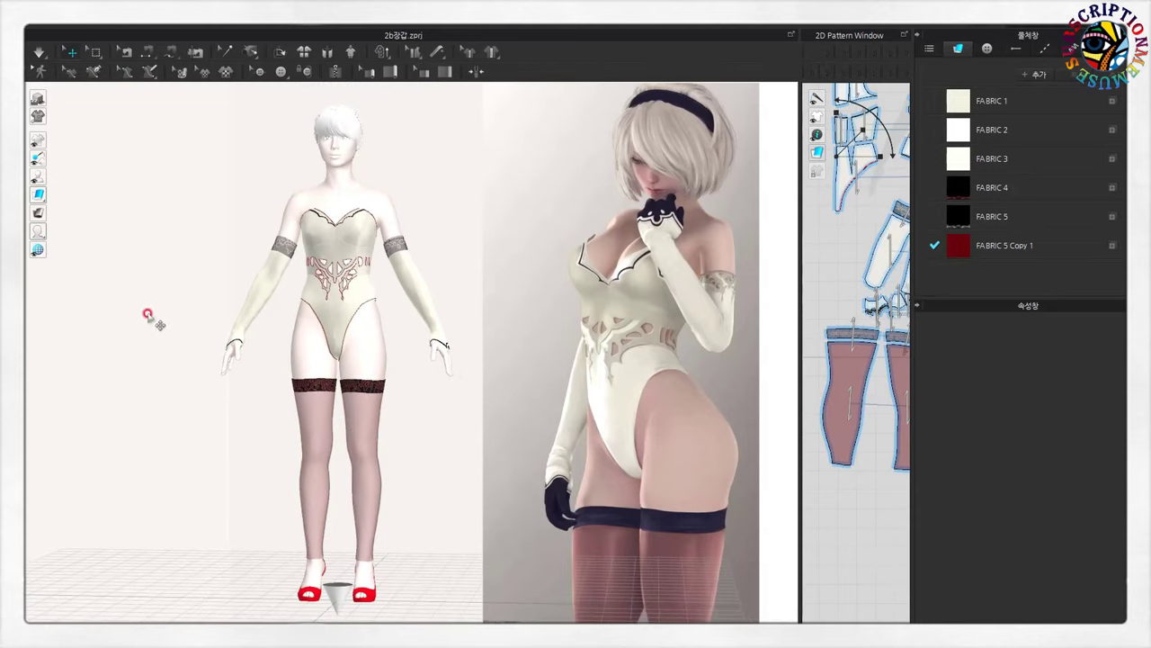
- Save the project and bring up the Render menu
{"action": "left_click", "coordinate": [46, 27]}
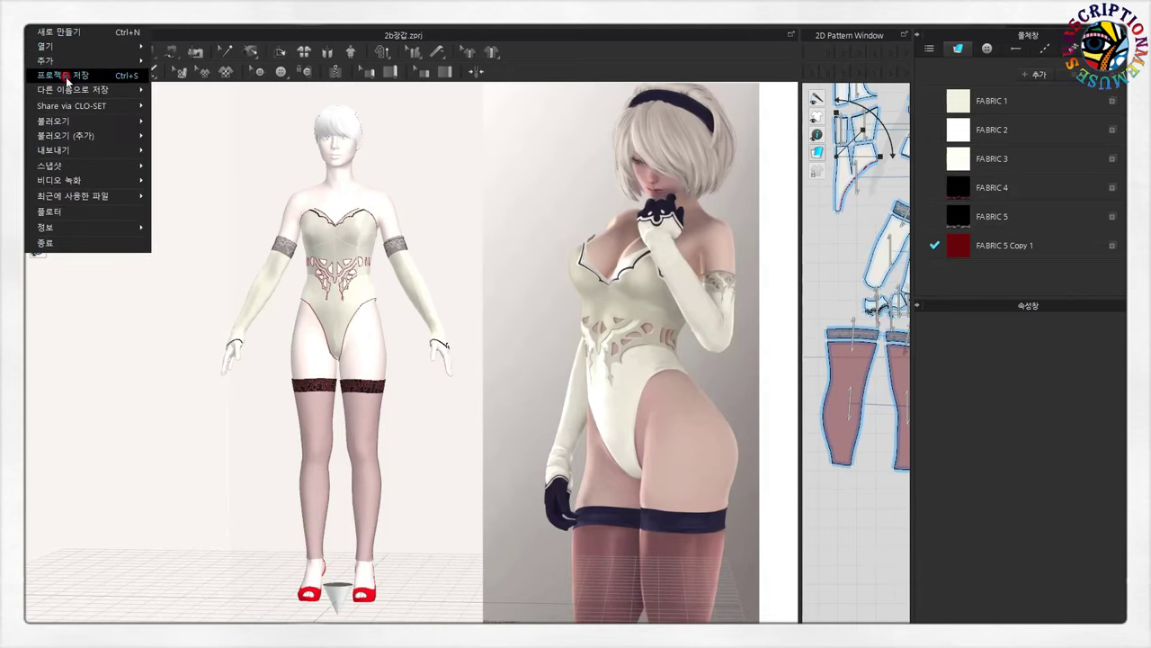
{"action": "left_click", "coordinate": [66, 77]}
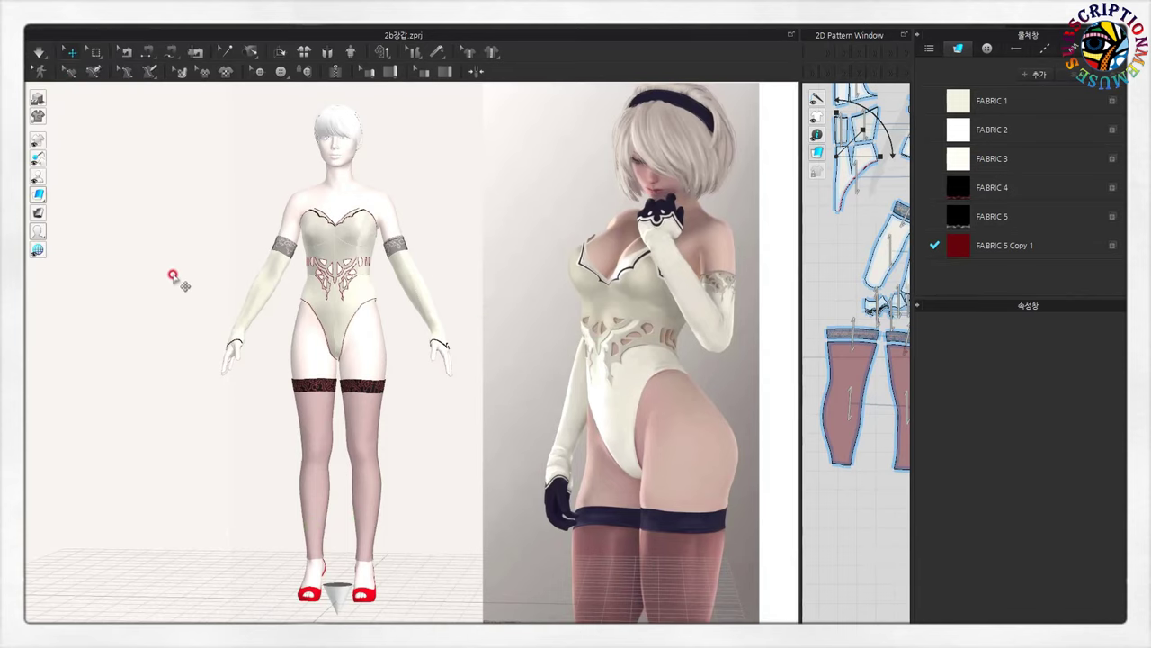
{"action": "scroll", "coordinate": [432, 475], "scroll_direction": "up", "scroll_amount": 2}
{"action": "scroll", "coordinate": [423, 315], "scroll_direction": "down", "scroll_amount": 3}
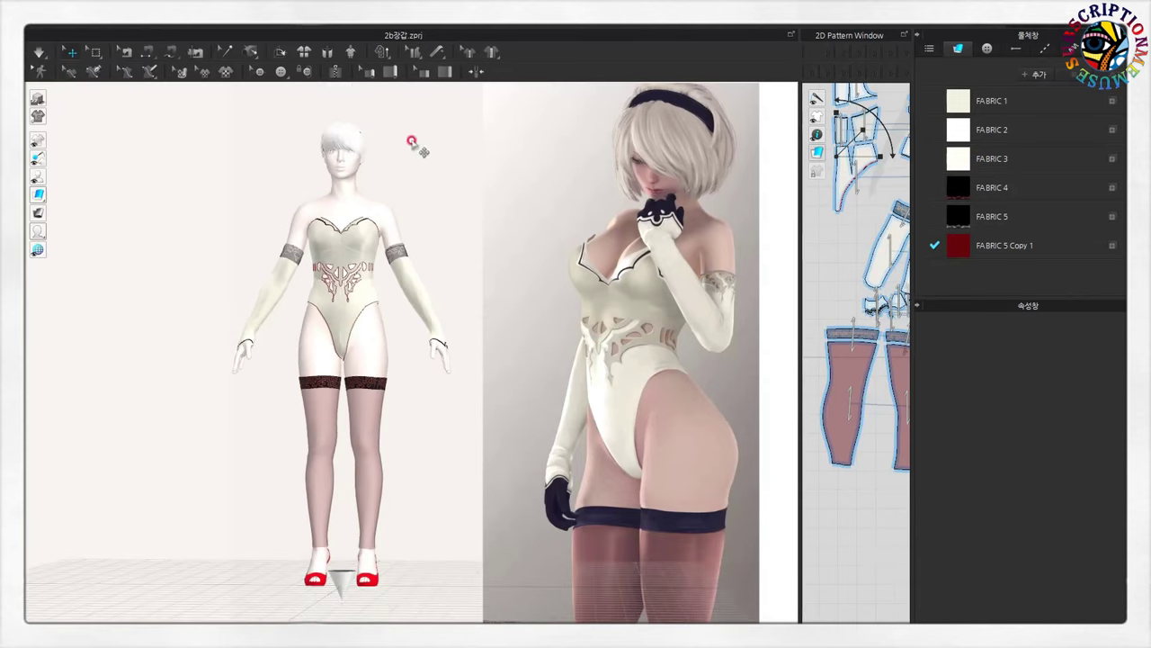
{"action": "left_click", "coordinate": [320, 33]}
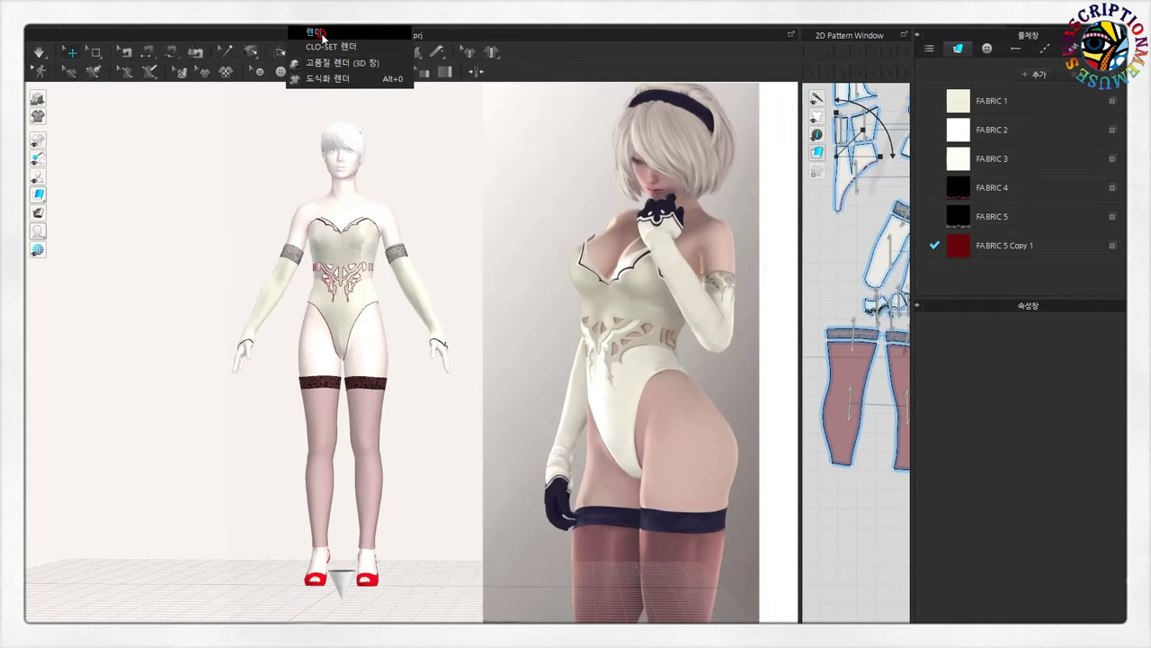
- Open the CLO-SET render window and start the interactive render
{"action": "left_click", "coordinate": [321, 34]}
{"action": "left_click_drag", "start_coordinate": [493, 279], "coordinate": [622, 279]}
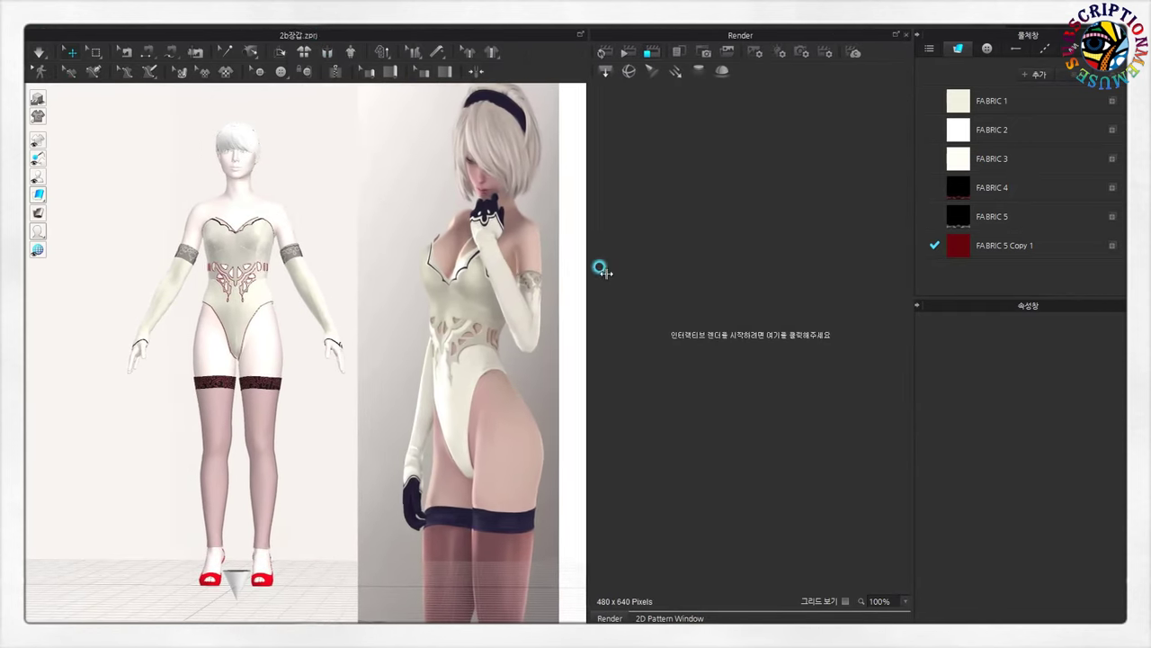
{"action": "scroll", "coordinate": [322, 411], "scroll_direction": "up", "scroll_amount": 4}
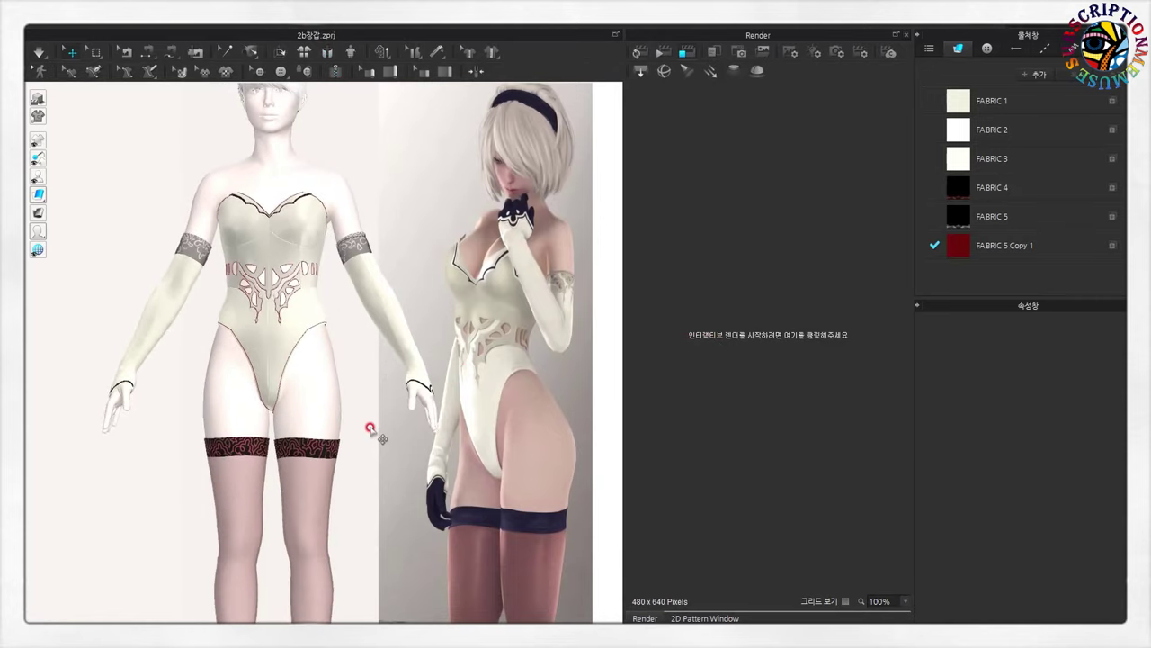
{"action": "left_click", "coordinate": [298, 324]}
{"action": "left_click", "coordinate": [390, 366]}
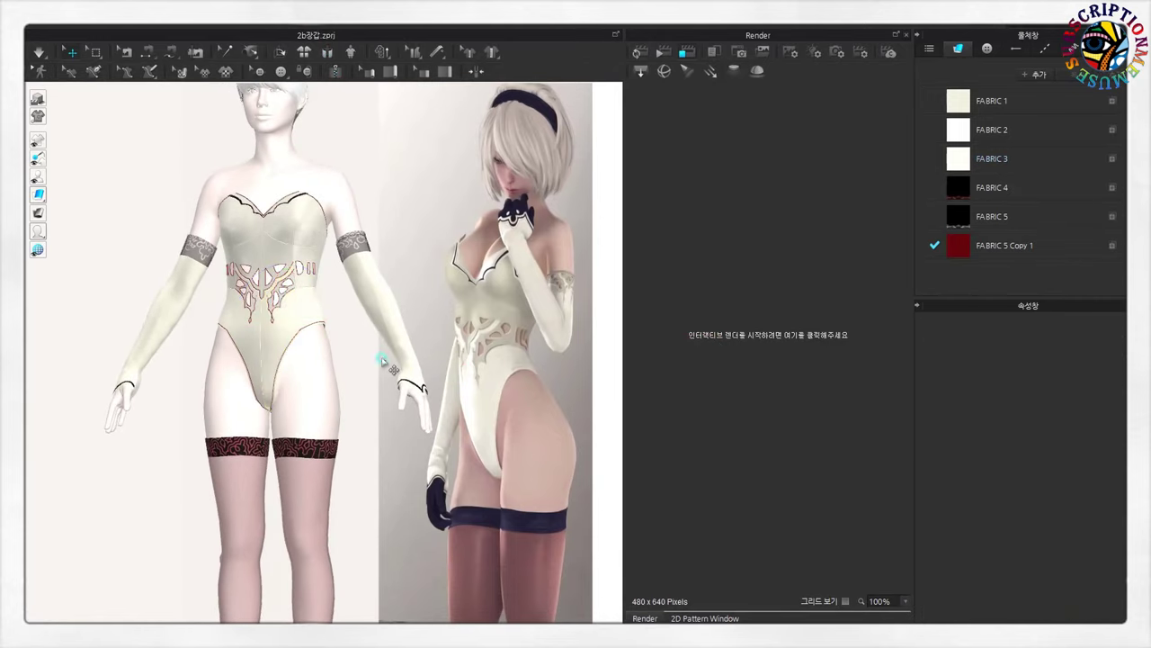
{"action": "left_click", "coordinate": [763, 313]}
{"action": "left_click", "coordinate": [692, 334]}
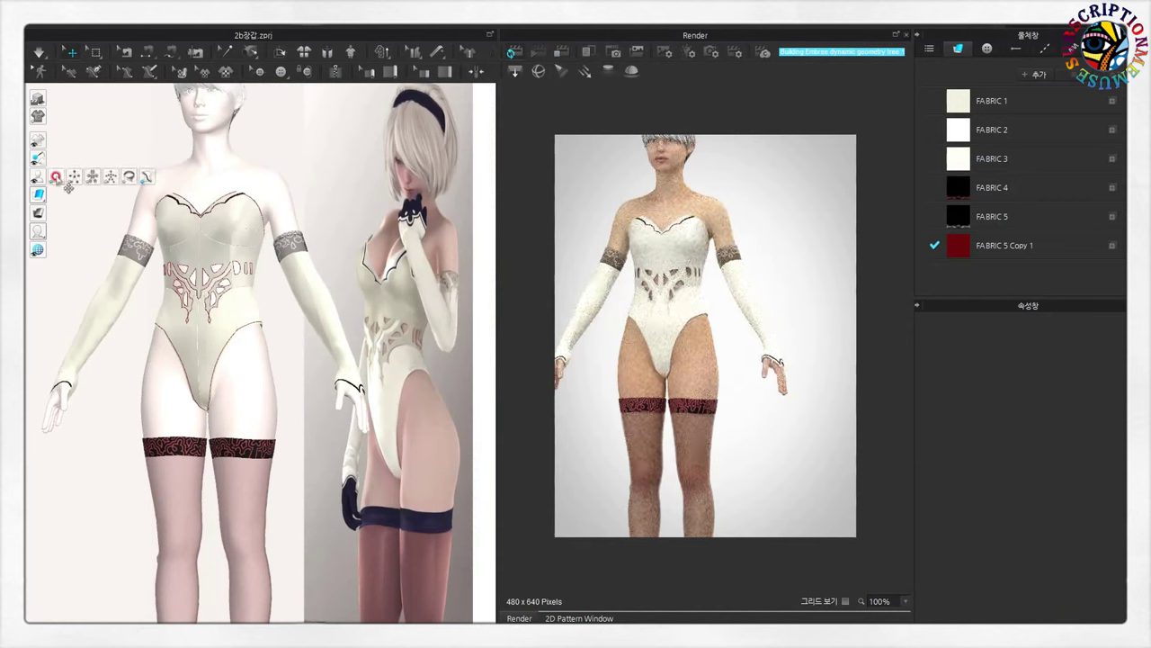
- Hide the avatar so only the garment shows, then close the render window
{"action": "left_click", "coordinate": [56, 180]}
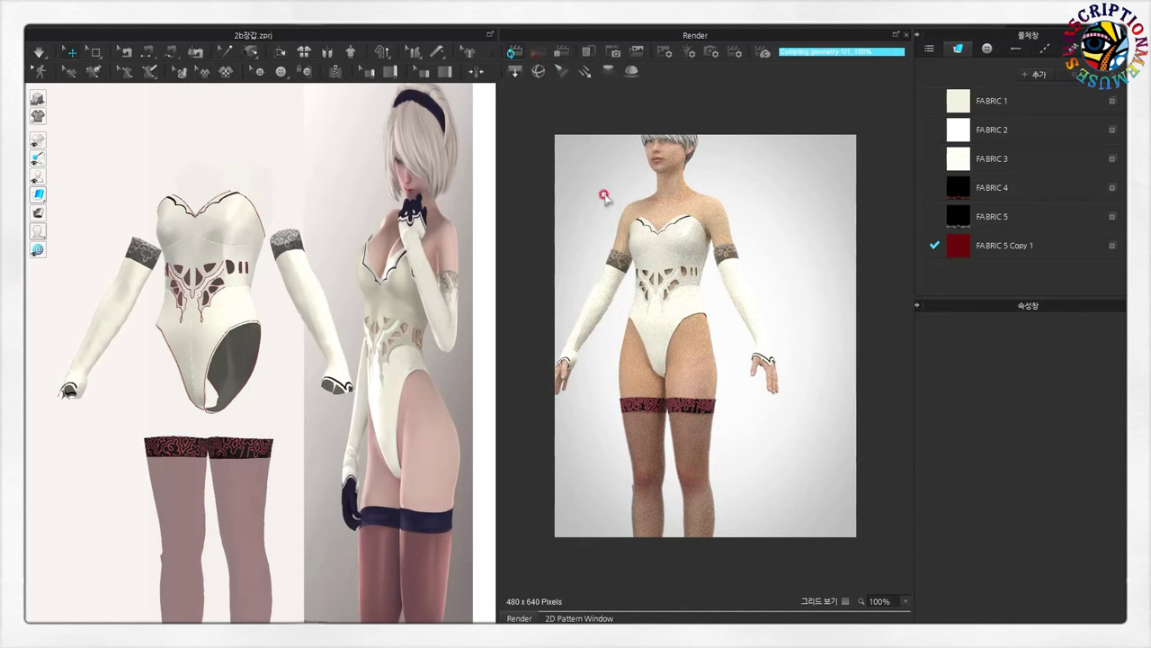
{"action": "left_click", "coordinate": [242, 287]}
{"action": "right_click_drag", "start_coordinate": [298, 134], "coordinate": [287, 25]}
{"action": "left_click", "coordinate": [314, 40]}
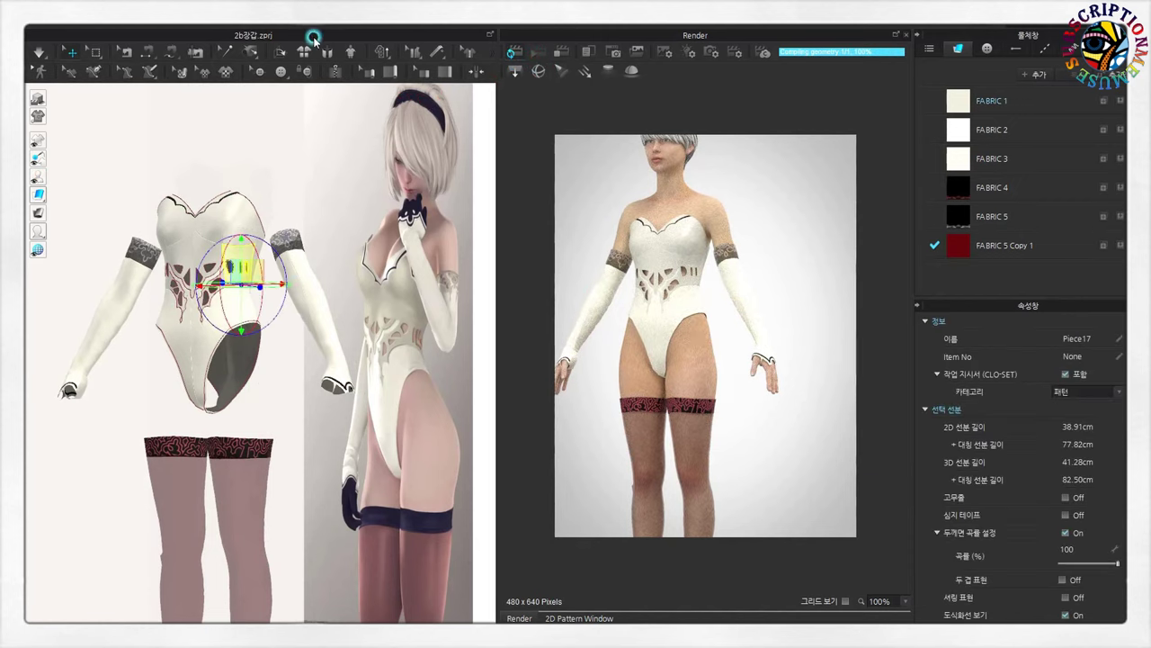
{"action": "left_click", "coordinate": [907, 36]}
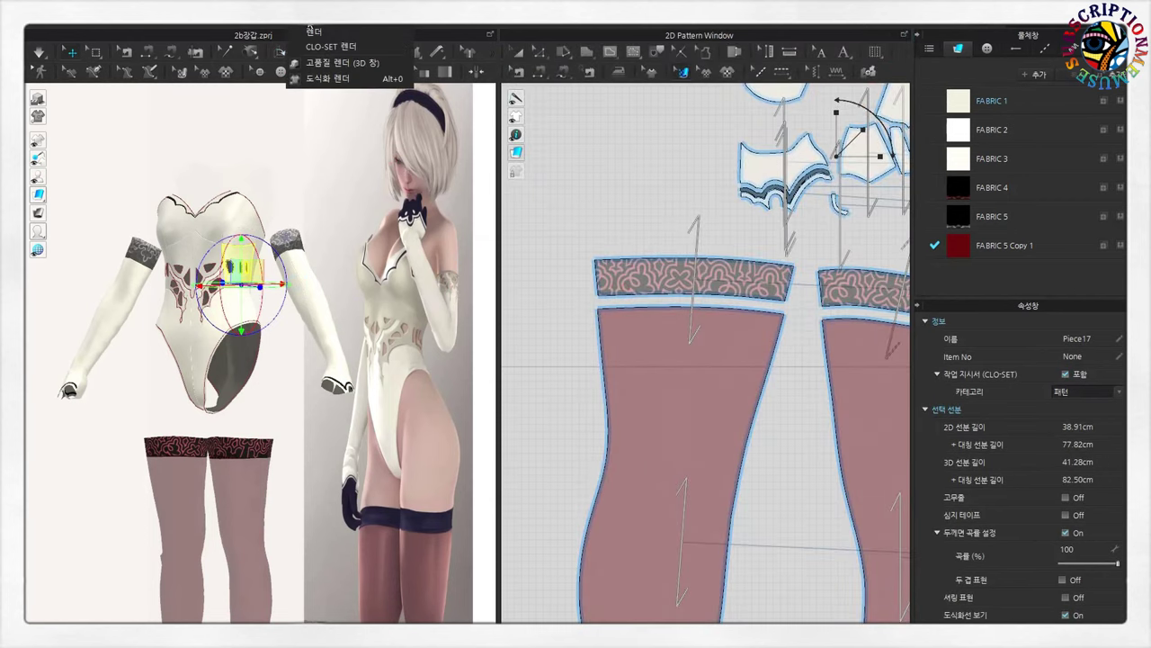
{"action": "left_click", "coordinate": [351, 55]}
{"action": "left_click", "coordinate": [256, 144]}
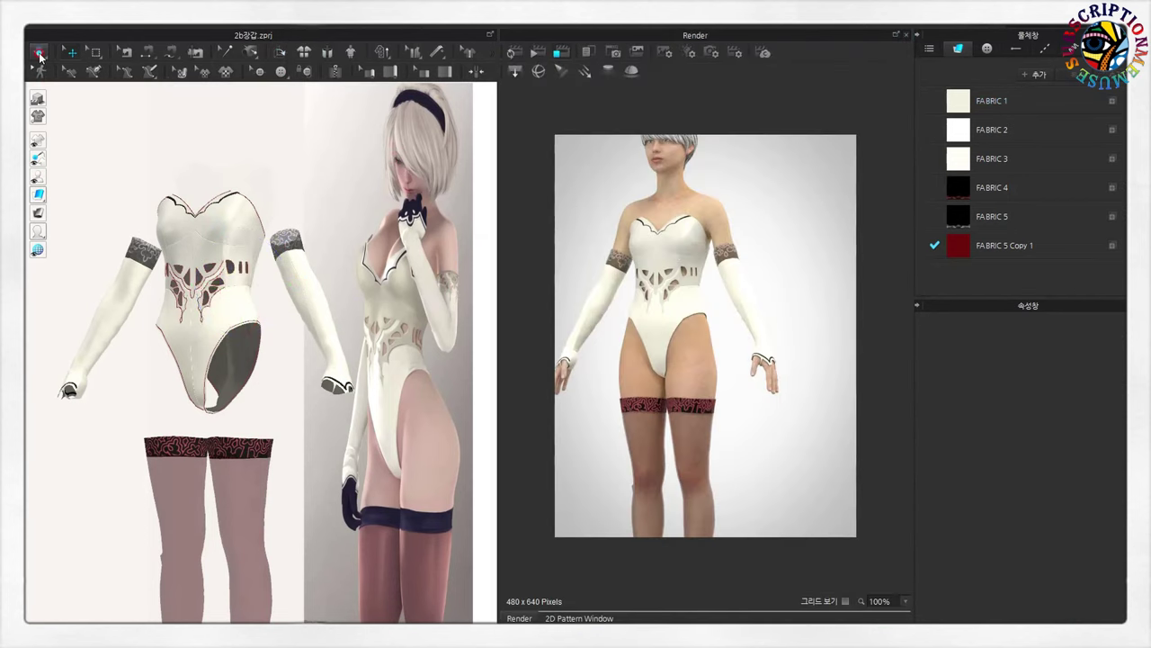
{"action": "left_click", "coordinate": [248, 356]}
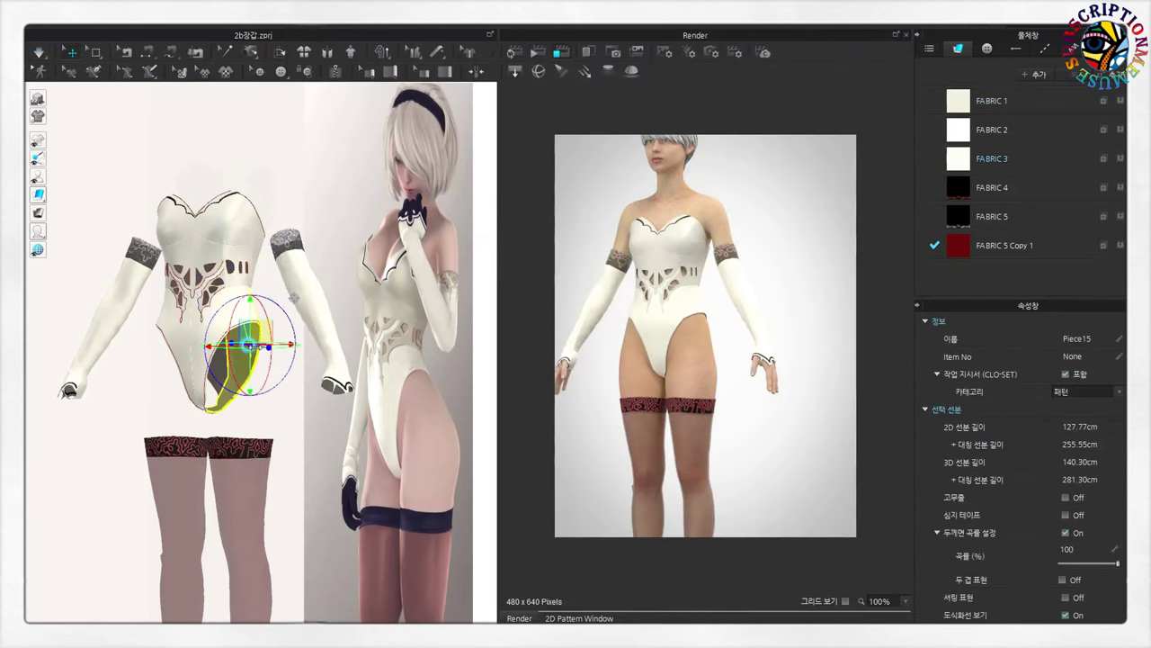
{"action": "left_click", "coordinate": [908, 36]}
- Widen the 3D view and turn the avatar-free outfit to a new angle
{"action": "left_click_drag", "start_coordinate": [501, 273], "coordinate": [799, 288]}
{"action": "left_click", "coordinate": [470, 452]}
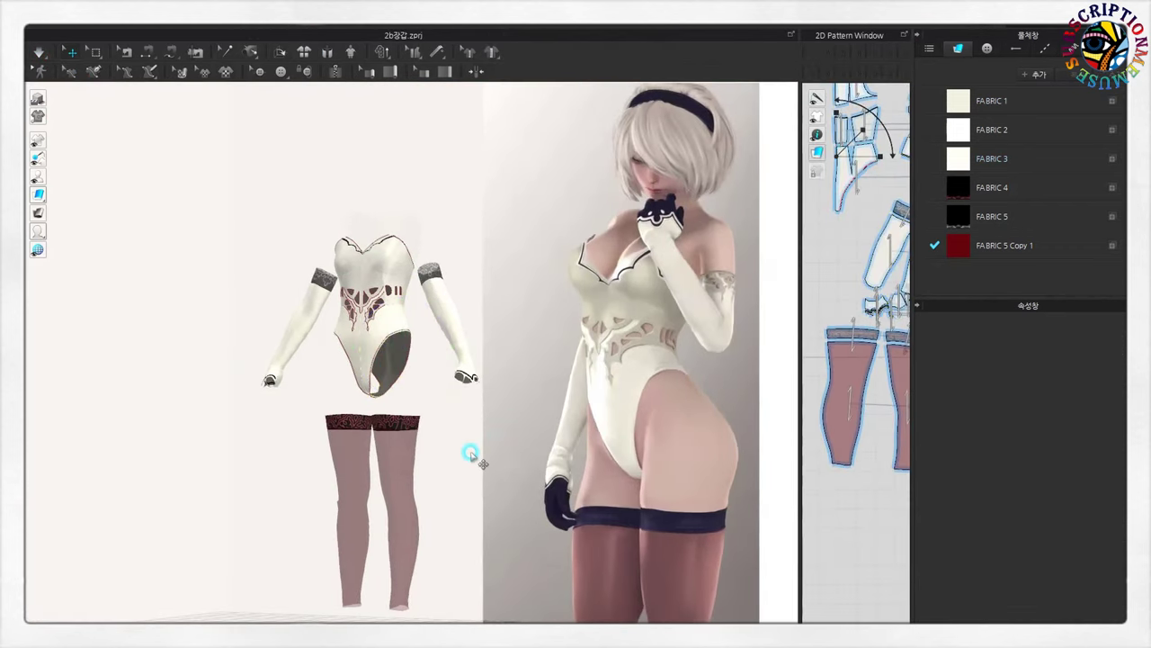
{"action": "scroll", "coordinate": [444, 447], "scroll_direction": "up", "scroll_amount": 2}
{"action": "scroll", "coordinate": [445, 447], "scroll_direction": "up", "scroll_amount": 2}
{"action": "left_click", "coordinate": [386, 455]}
{"action": "left_click", "coordinate": [437, 471]}
{"action": "mouse_move", "coordinate": [437, 470]}
{"action": "right_mouse_down"}
{"action": "mouse_move", "coordinate": [399, 441]}
{"action": "mouse_move", "coordinate": [506, 442]}
{"action": "mouse_move", "coordinate": [112, 284]}
{"action": "right_mouse_up"}
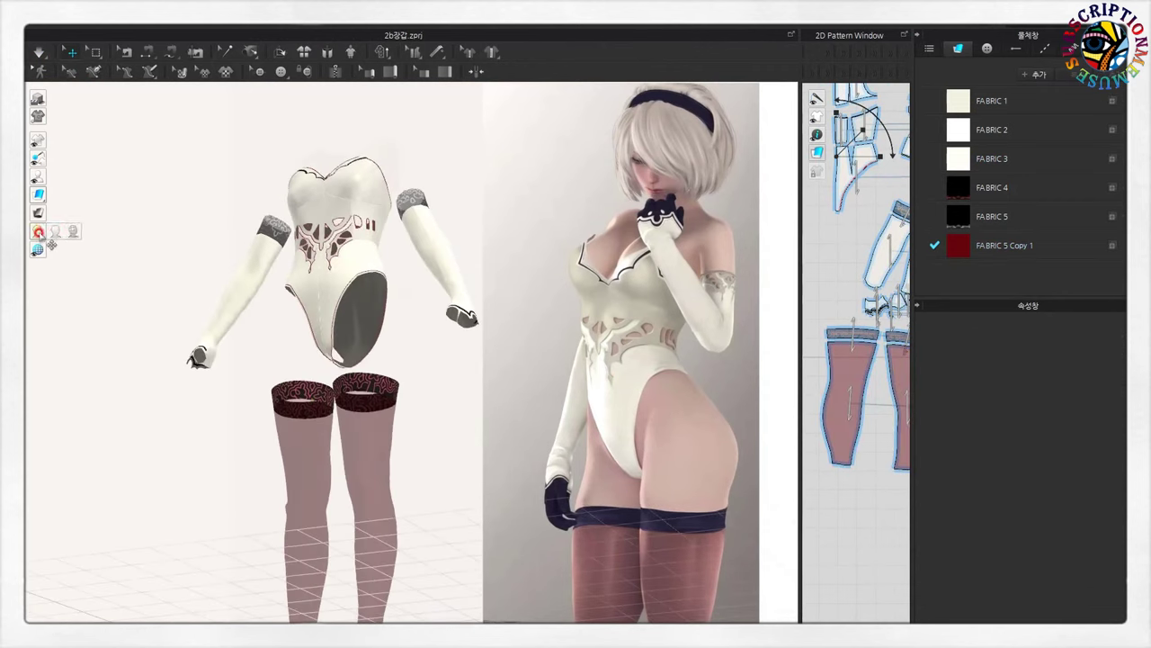
- Show the avatar body again, viewed from the front
{"action": "left_click", "coordinate": [43, 177]}
{"action": "left_click", "coordinate": [56, 184]}
{"action": "mouse_move", "coordinate": [108, 288]}
{"action": "right_mouse_down"}
{"action": "mouse_move", "coordinate": [416, 470]}
{"action": "mouse_move", "coordinate": [439, 465]}
{"action": "mouse_move", "coordinate": [454, 489]}
{"action": "mouse_move", "coordinate": [445, 437]}
{"action": "right_mouse_up"}
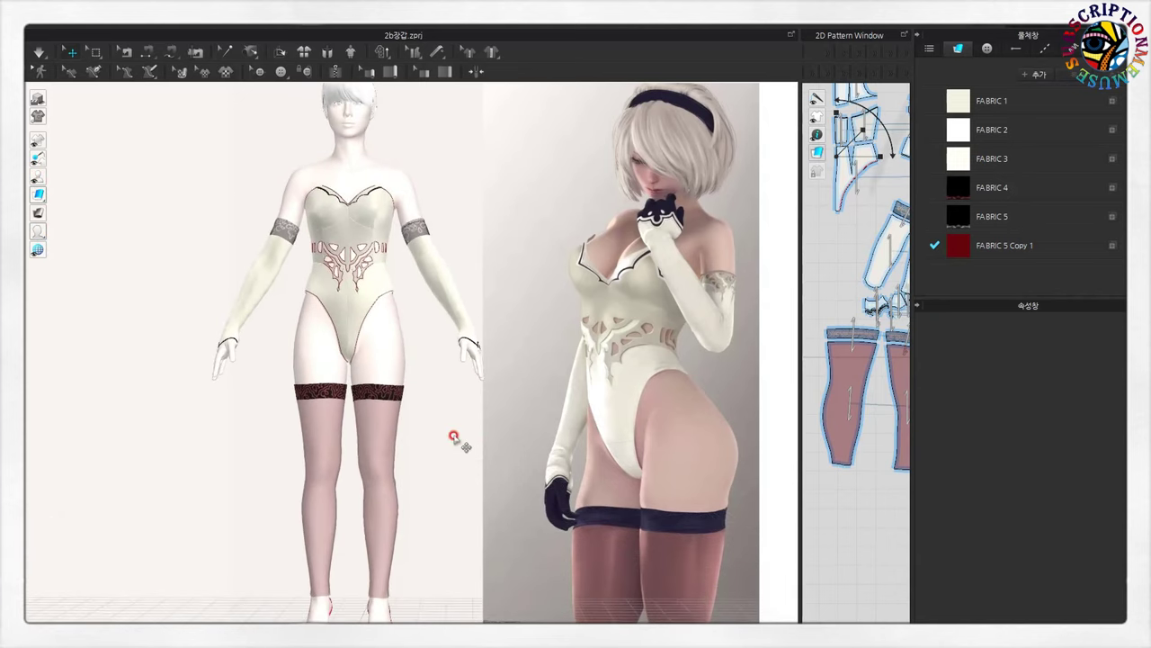
{"action": "middle_click_drag", "start_coordinate": [457, 458], "coordinate": [460, 427]}
{"action": "scroll", "coordinate": [492, 416], "scroll_direction": "up", "scroll_amount": 2}
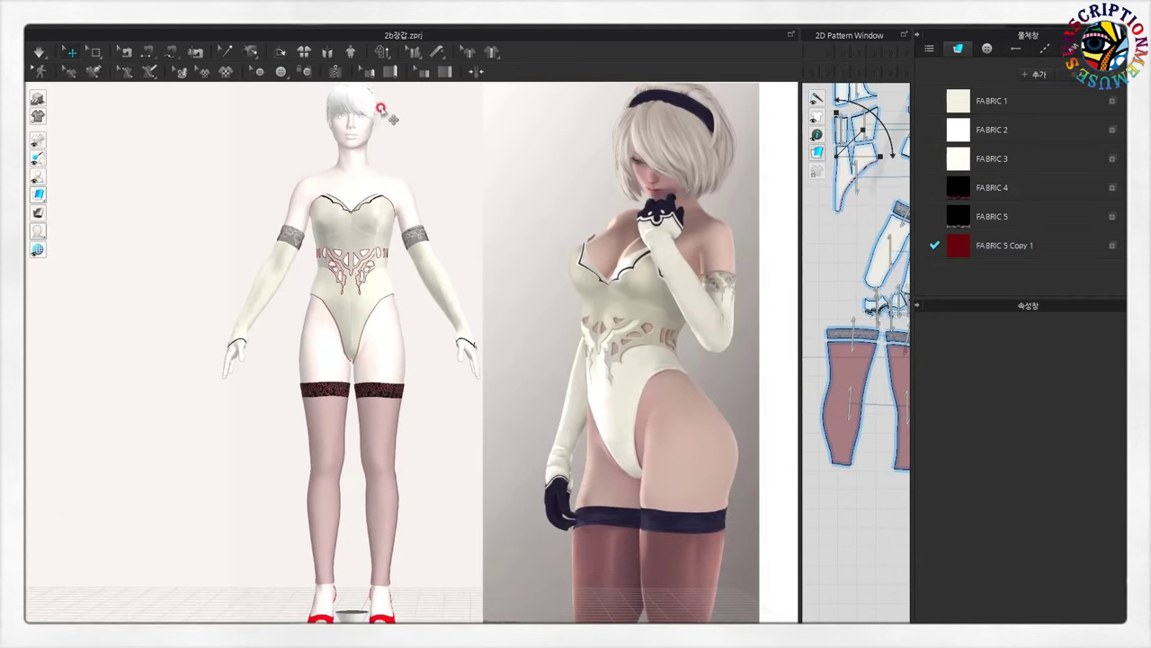
- Select the avatar body and reset its skin colour to white
{"action": "left_click", "coordinate": [401, 191]}
{"action": "left_click", "coordinate": [39, 52]}
{"action": "left_click", "coordinate": [368, 190]}
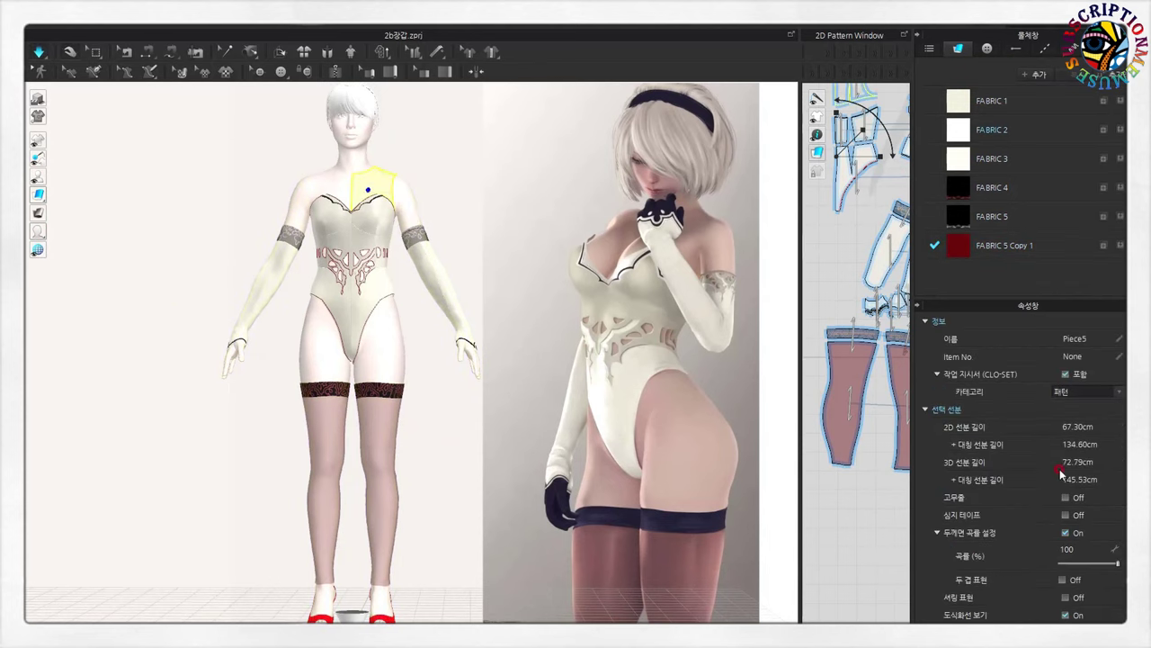
{"action": "left_click", "coordinate": [395, 365]}
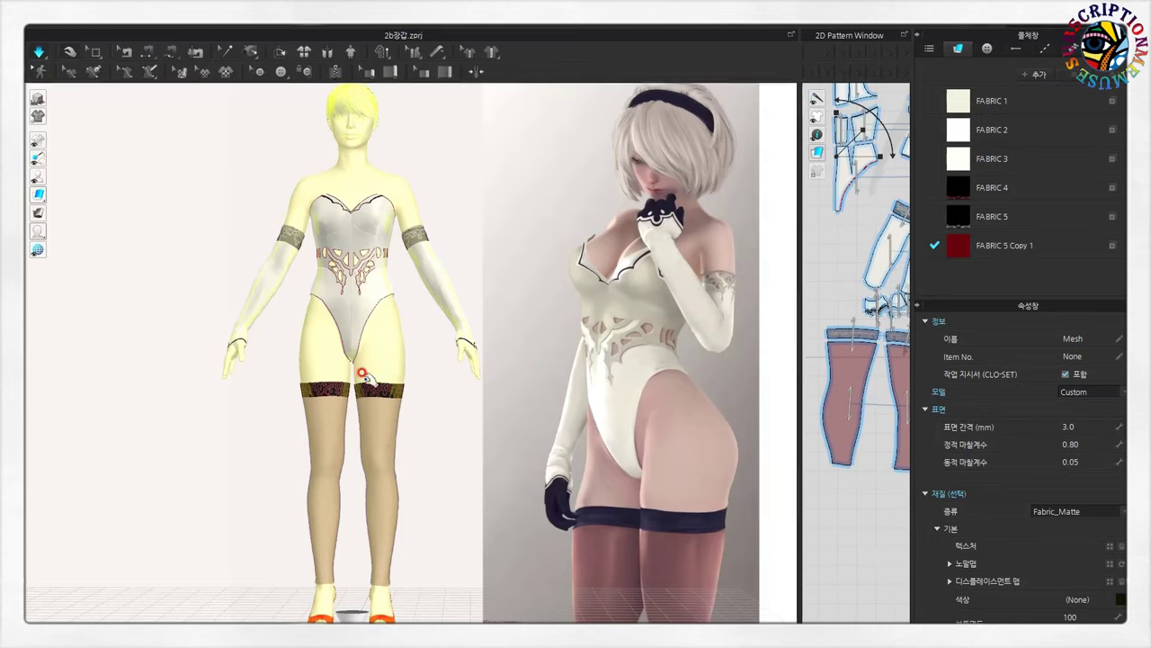
{"action": "left_click", "coordinate": [1122, 601]}
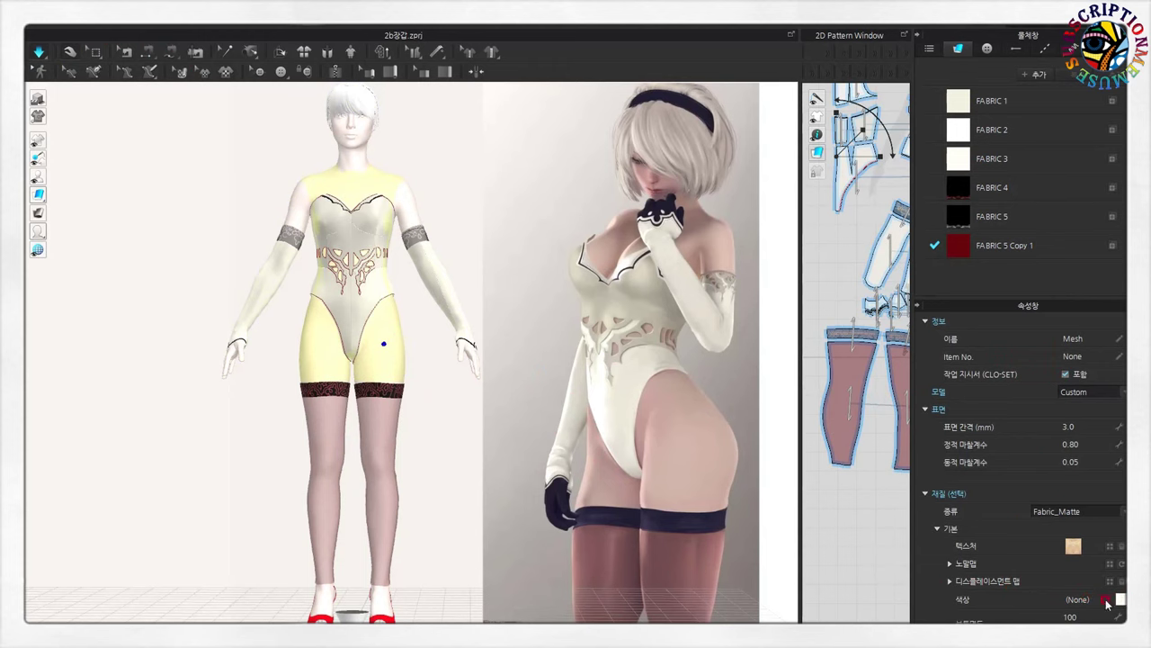
- Eyedrop the skin tone from the reference image and lighten it
{"action": "left_click", "coordinate": [412, 207]}
{"action": "left_click", "coordinate": [1121, 601]}
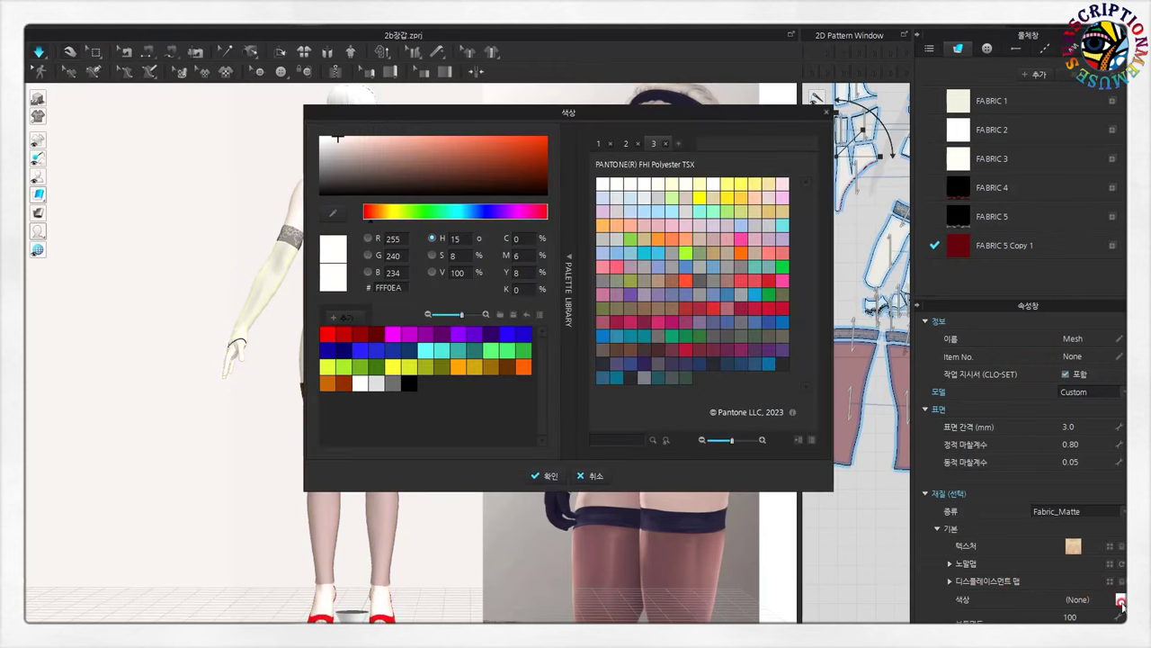
{"action": "left_click_drag", "start_coordinate": [506, 113], "coordinate": [897, 109]}
{"action": "left_click", "coordinate": [723, 209]}
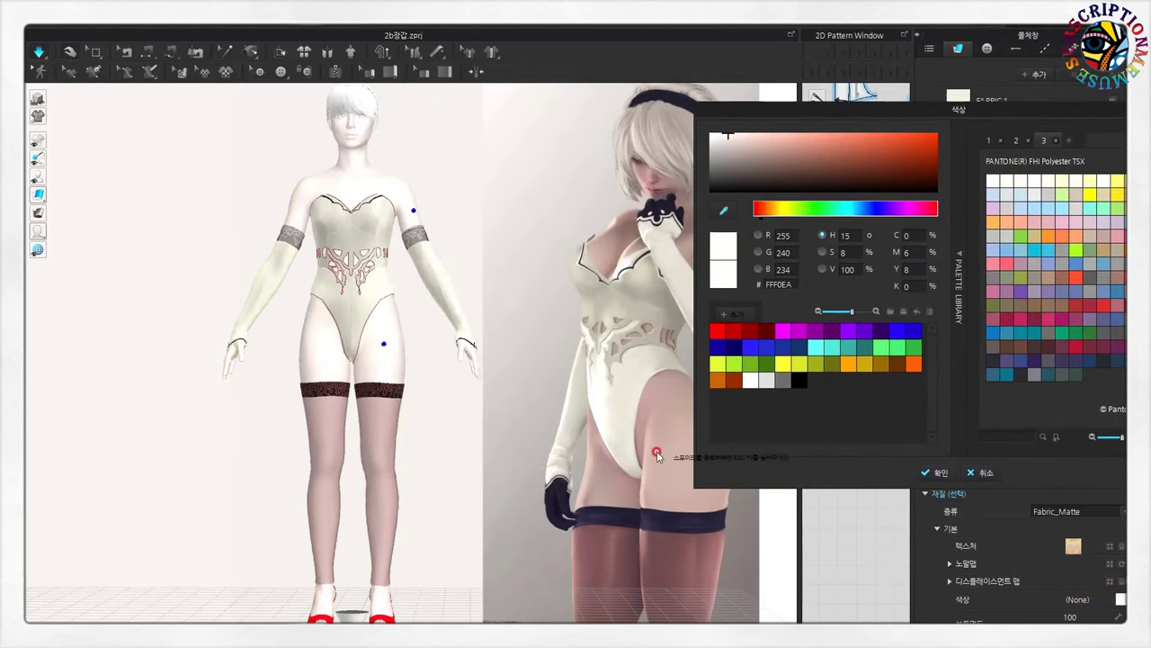
{"action": "left_click", "coordinate": [664, 393]}
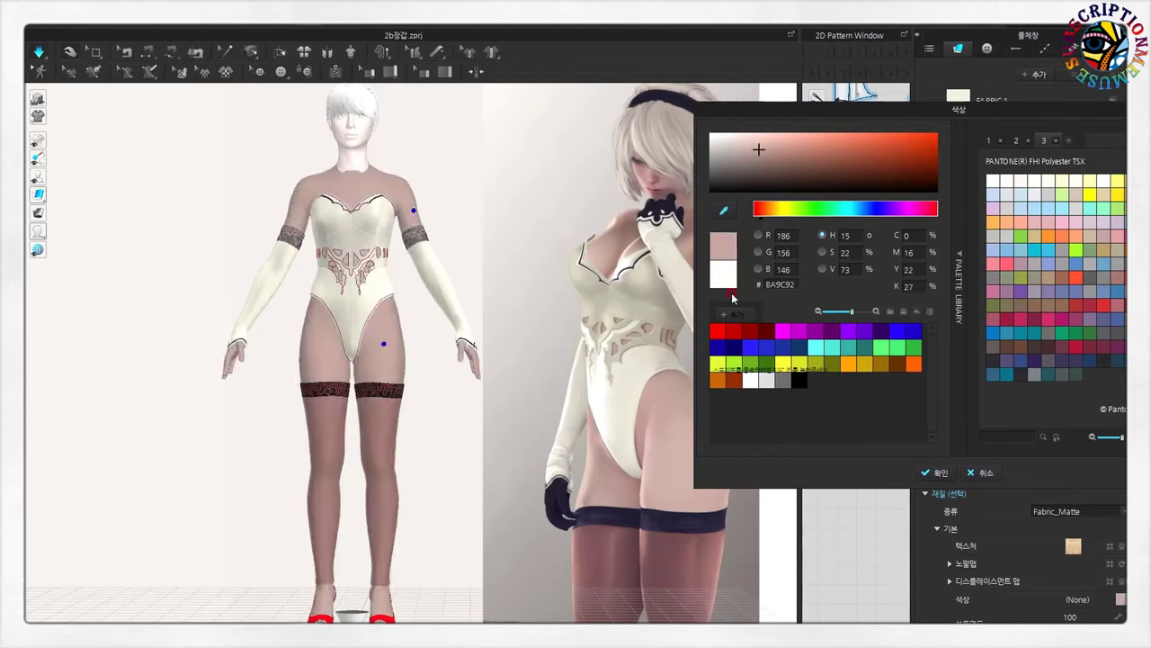
{"action": "left_click_drag", "start_coordinate": [755, 153], "coordinate": [750, 144]}
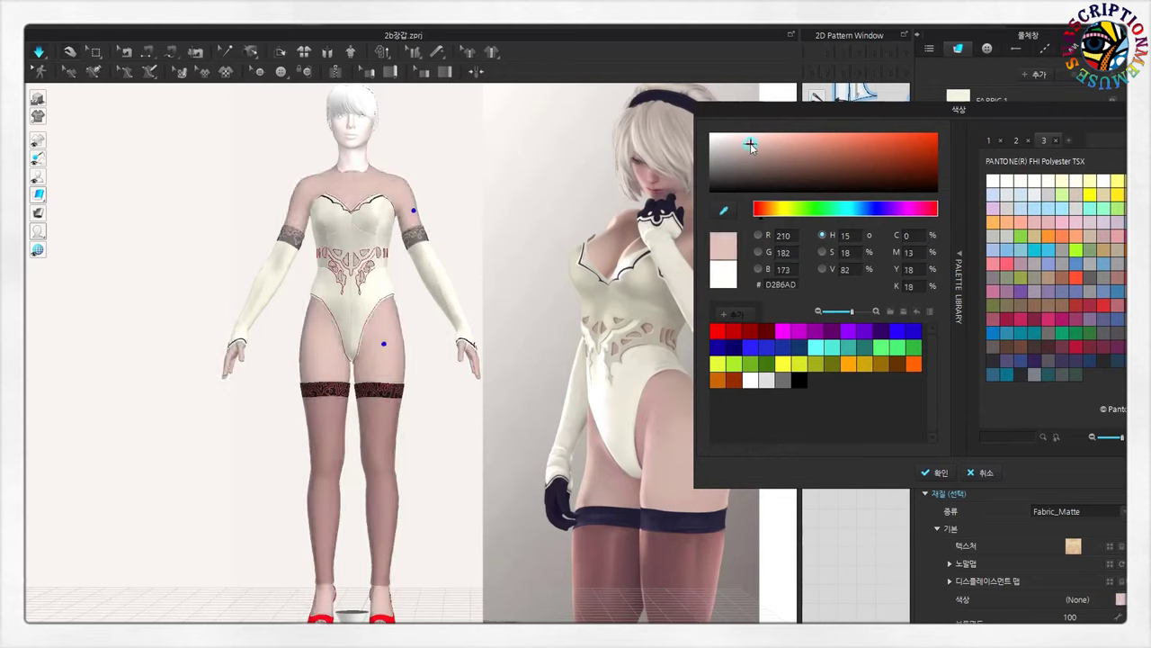
{"action": "left_click", "coordinate": [942, 472]}
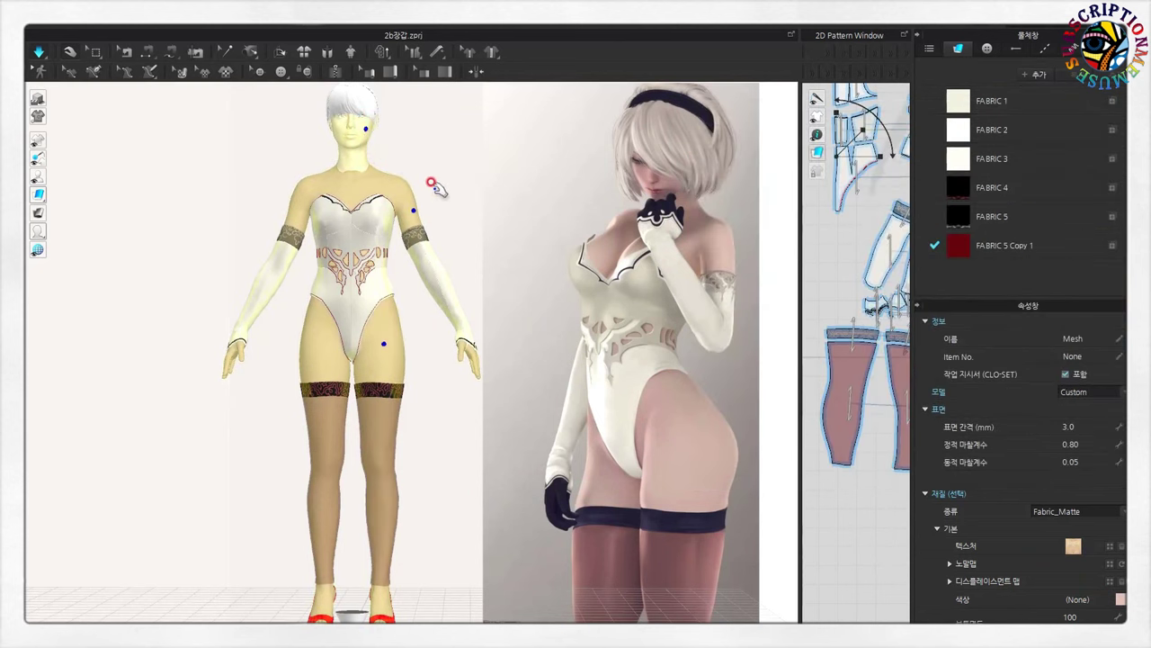
- Resample the reference skin, lighten it to a pale peach, and apply it
{"action": "left_click", "coordinate": [1119, 599]}
{"action": "mouse_move", "coordinate": [414, 123]}
{"action": "left_mouse_down"}
{"action": "mouse_move", "coordinate": [640, 144]}
{"action": "mouse_move", "coordinate": [861, 216]}
{"action": "left_mouse_up"}
{"action": "left_click", "coordinate": [557, 239]}
{"action": "left_click", "coordinate": [606, 245]}
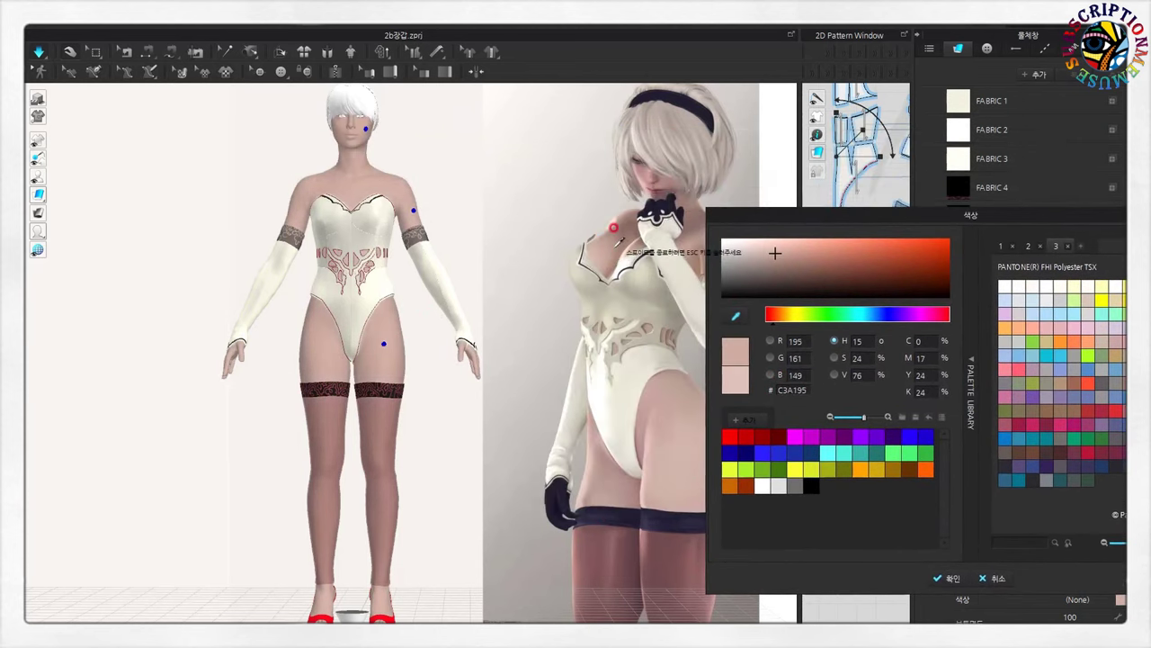
{"action": "left_click", "coordinate": [769, 250]}
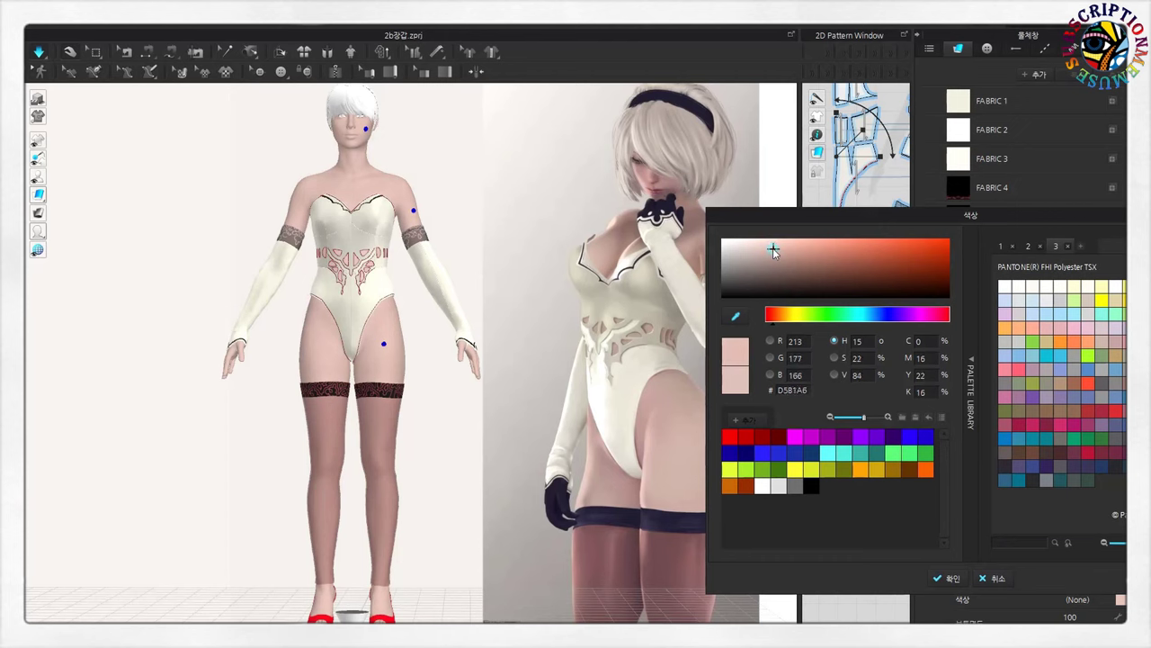
{"action": "left_click", "coordinate": [951, 581]}
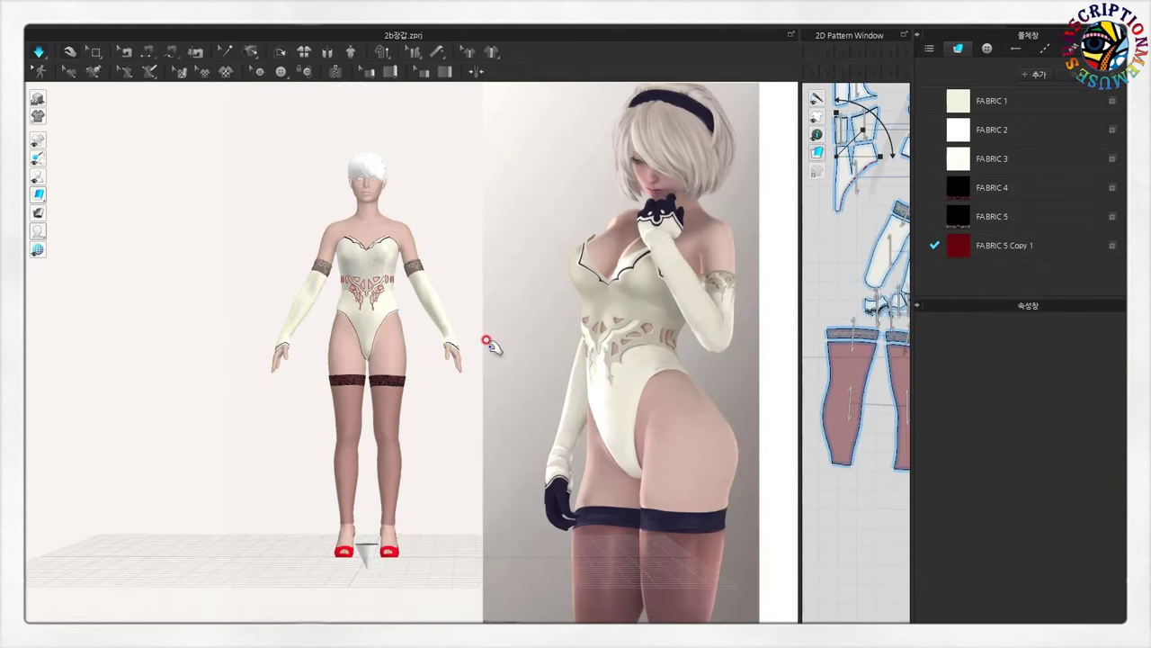
- Sample the hair colour from the reference image, darken it, and apply it to the hair
{"action": "left_click", "coordinate": [369, 110]}
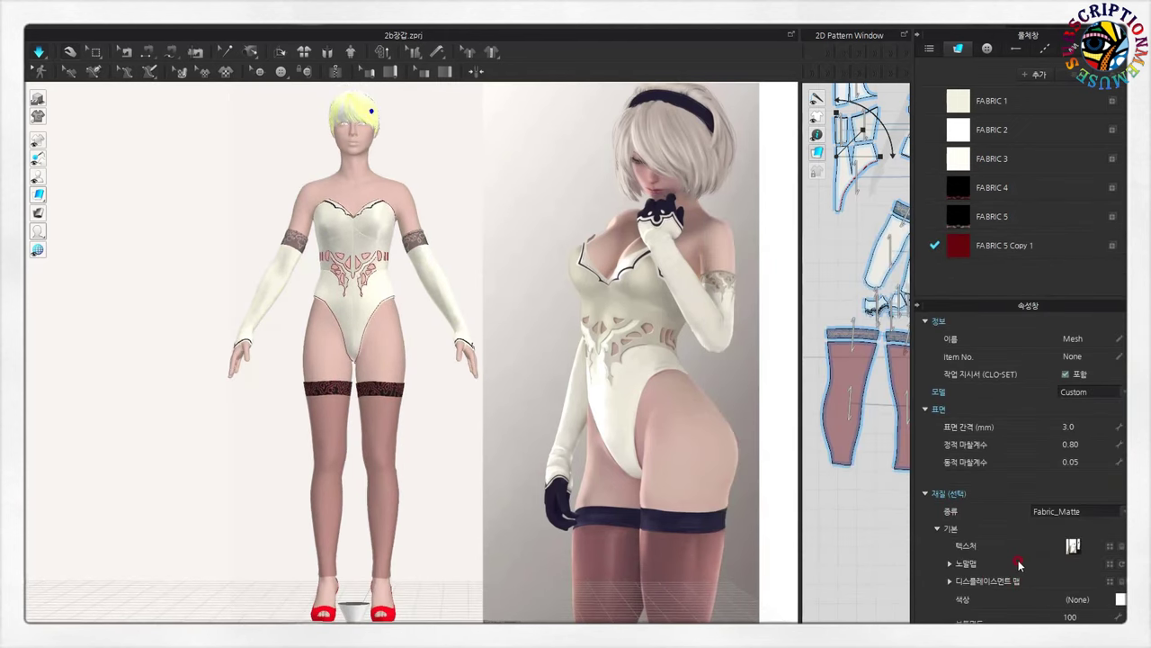
{"action": "left_click", "coordinate": [1120, 600]}
{"action": "left_click_drag", "start_coordinate": [479, 117], "coordinate": [888, 181]}
{"action": "left_click", "coordinate": [742, 277]}
{"action": "left_click", "coordinate": [677, 135]}
{"action": "left_click", "coordinate": [644, 118]}
{"action": "left_click", "coordinate": [959, 539]}
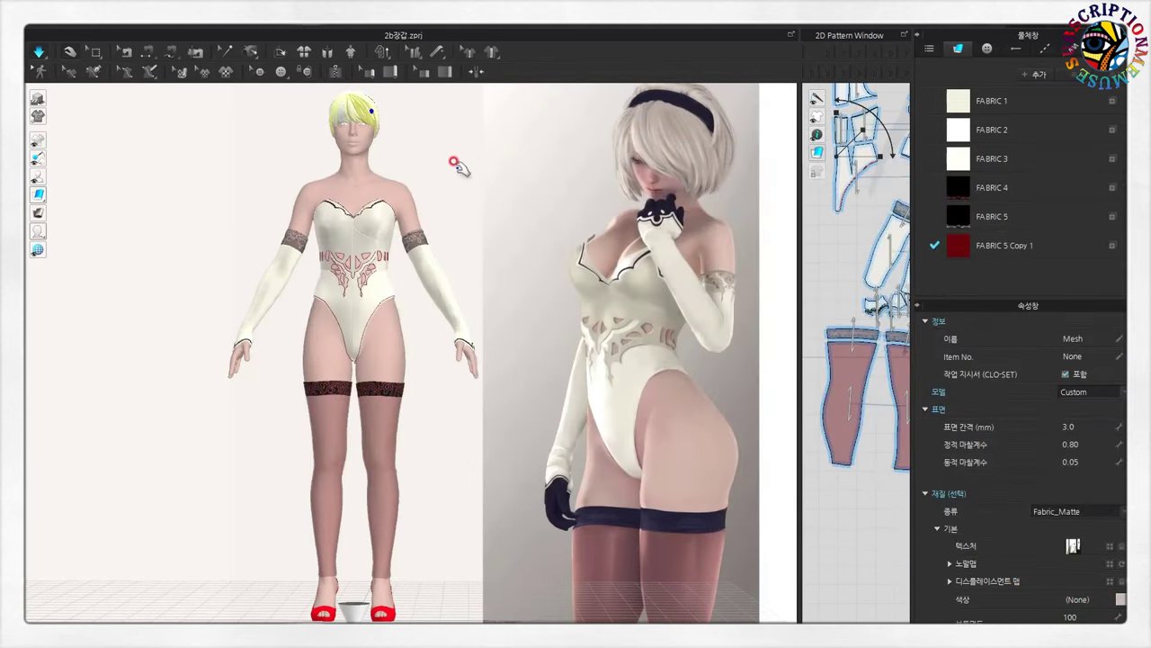
- Resample the hair colour from the reference and from the avatar's current hair
{"action": "left_click", "coordinate": [394, 119]}
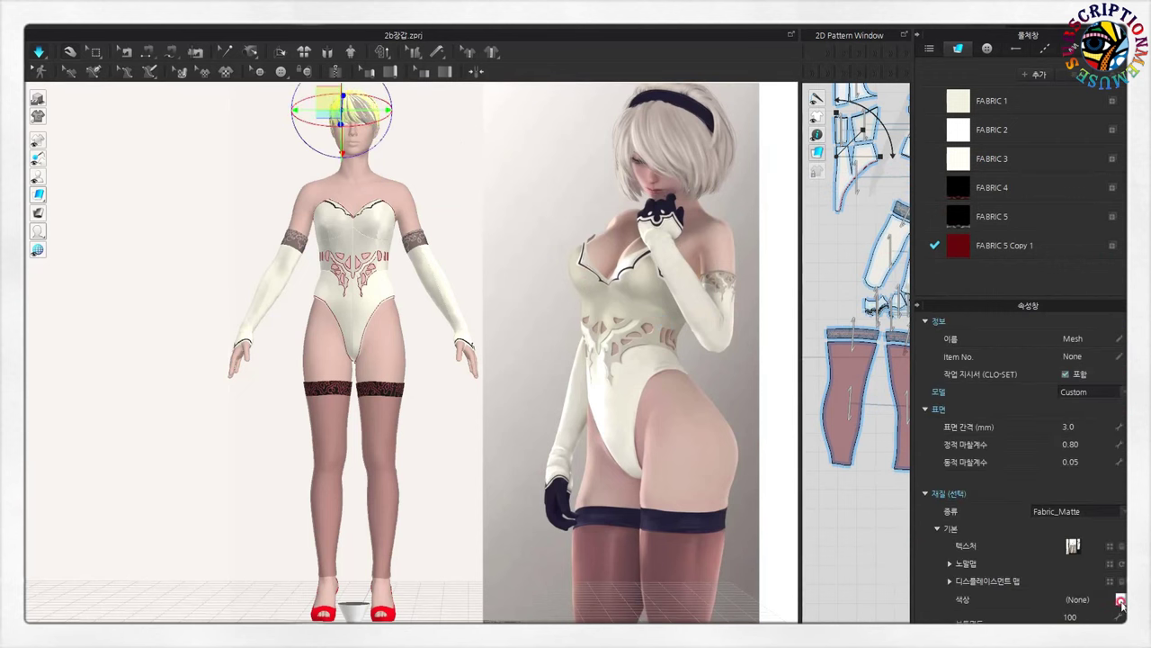
{"action": "left_click", "coordinate": [1120, 600]}
{"action": "left_click_drag", "start_coordinate": [540, 147], "coordinate": [896, 180]}
{"action": "left_click", "coordinate": [688, 281]}
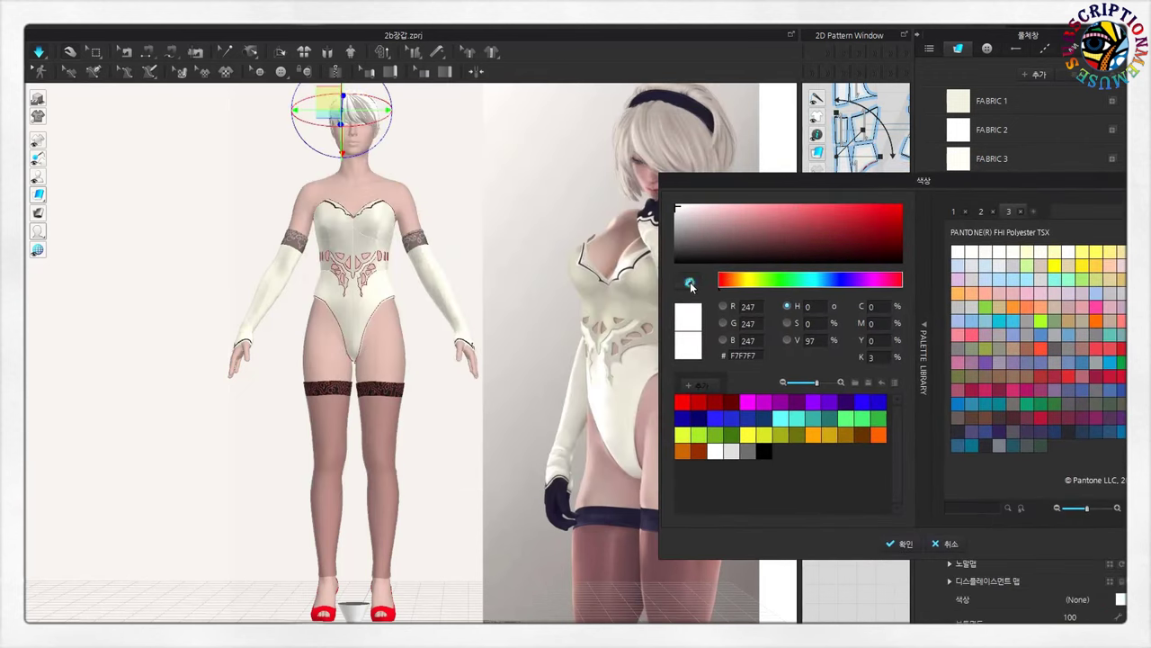
{"action": "left_click", "coordinate": [673, 122]}
{"action": "left_click", "coordinate": [899, 543]}
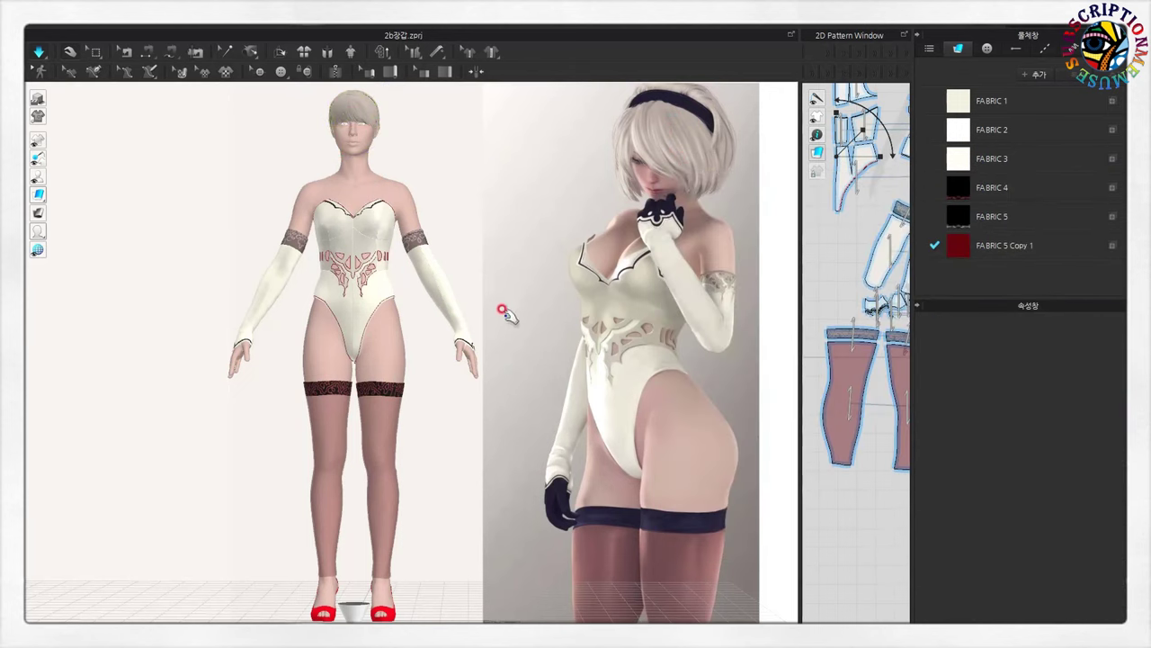
- Lighten the hair material to a pale warm beige and check it on the avatar
{"action": "left_click", "coordinate": [367, 126]}
{"action": "left_click", "coordinate": [1119, 599]}
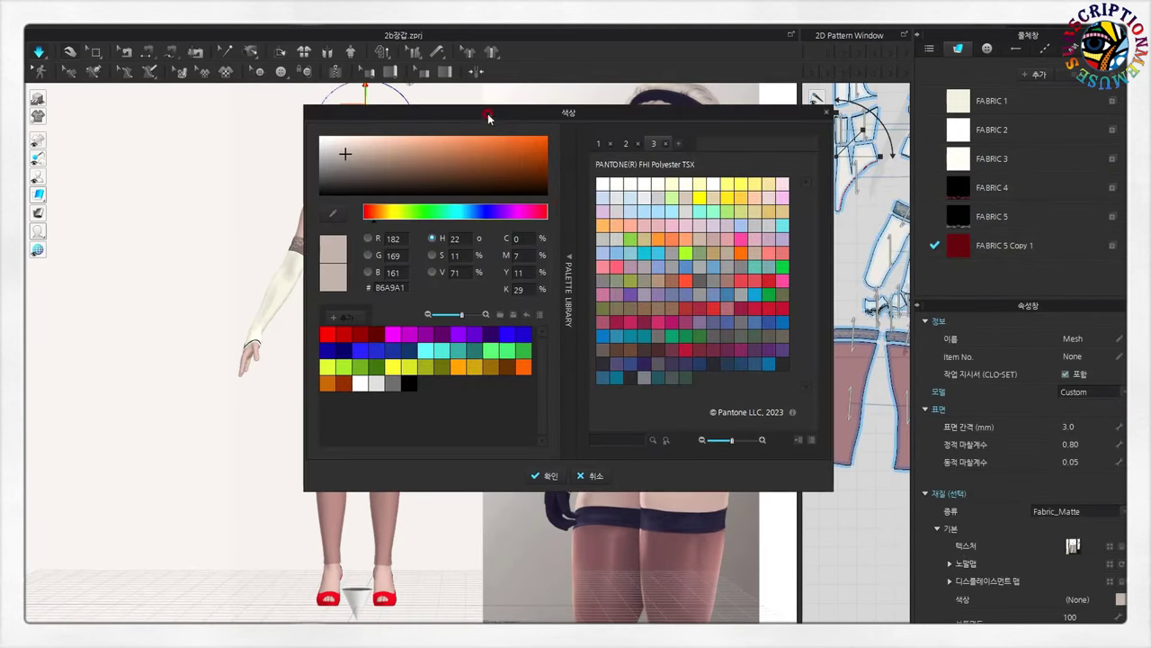
{"action": "left_click_drag", "start_coordinate": [483, 113], "coordinate": [864, 172]}
{"action": "mouse_move", "coordinate": [726, 208]}
{"action": "left_mouse_down"}
{"action": "mouse_move", "coordinate": [718, 225]}
{"action": "mouse_move", "coordinate": [746, 205]}
{"action": "left_mouse_up"}
{"action": "left_click", "coordinate": [921, 539]}
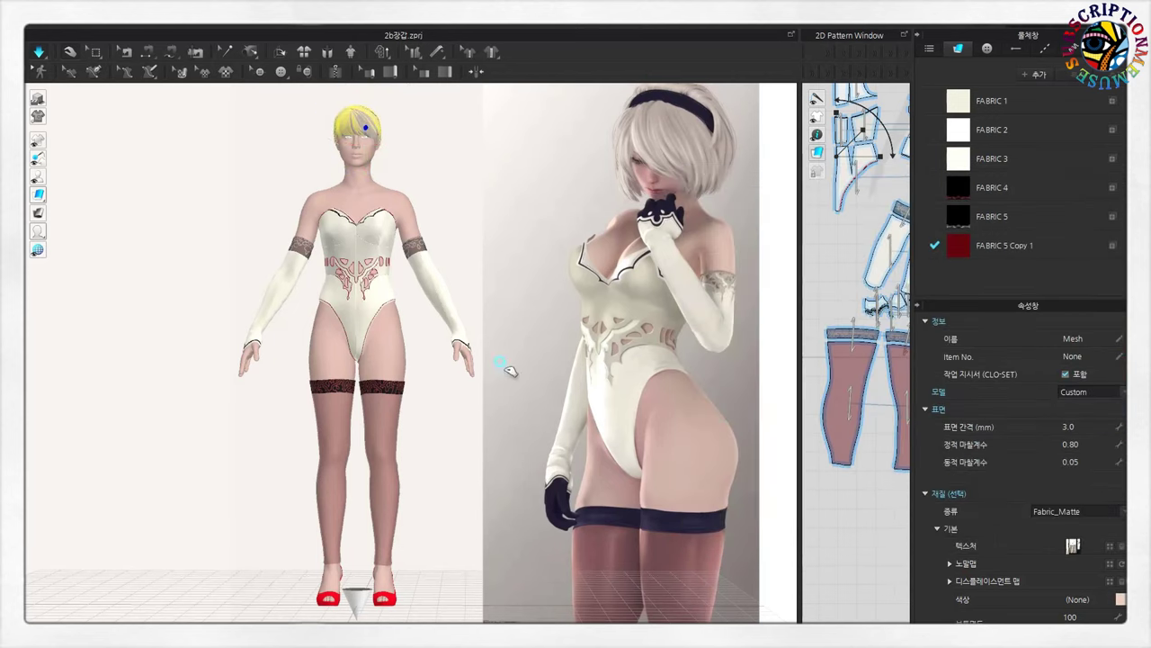
{"action": "left_click", "coordinate": [509, 378]}
{"action": "scroll", "coordinate": [509, 405], "scroll_direction": "down", "scroll_amount": 1}
{"action": "scroll", "coordinate": [489, 288], "scroll_direction": "up", "scroll_amount": 1}
{"action": "scroll", "coordinate": [497, 324], "scroll_direction": "down", "scroll_amount": 1}
{"action": "right_click_drag", "start_coordinate": [495, 324], "coordinate": [431, 270]}
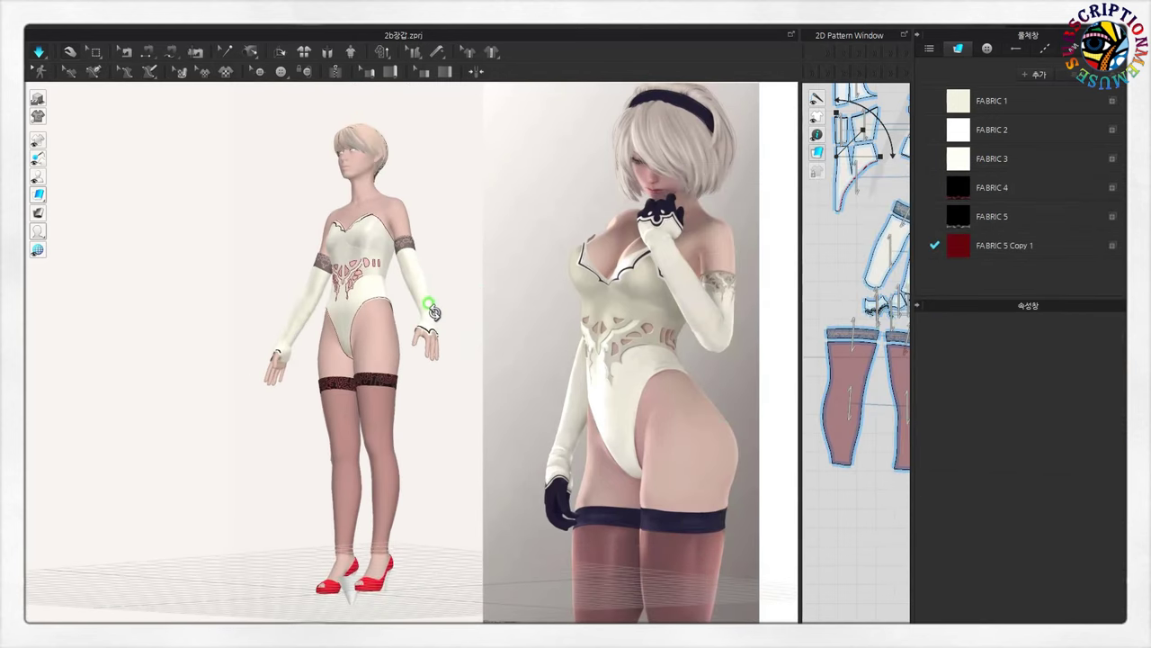
{"action": "scroll", "coordinate": [173, 132], "scroll_direction": "up", "scroll_amount": 2}
{"action": "left_click", "coordinate": [52, 24]}
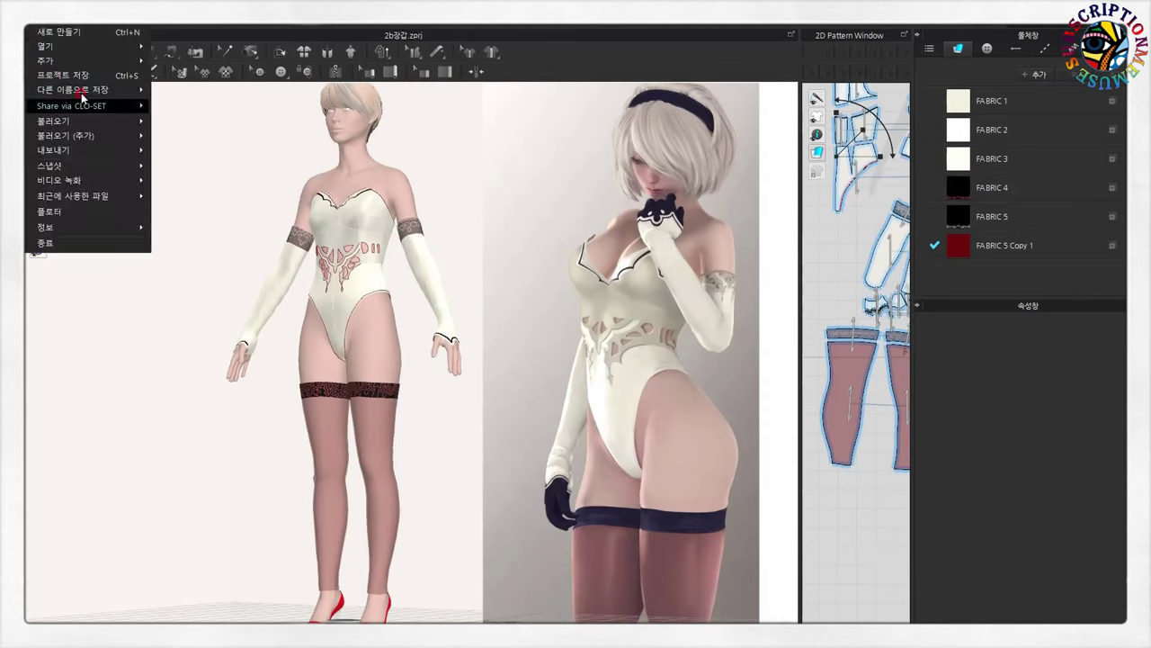
- Save the project and orbit around to view the avatar's back
{"action": "left_click", "coordinate": [72, 78]}
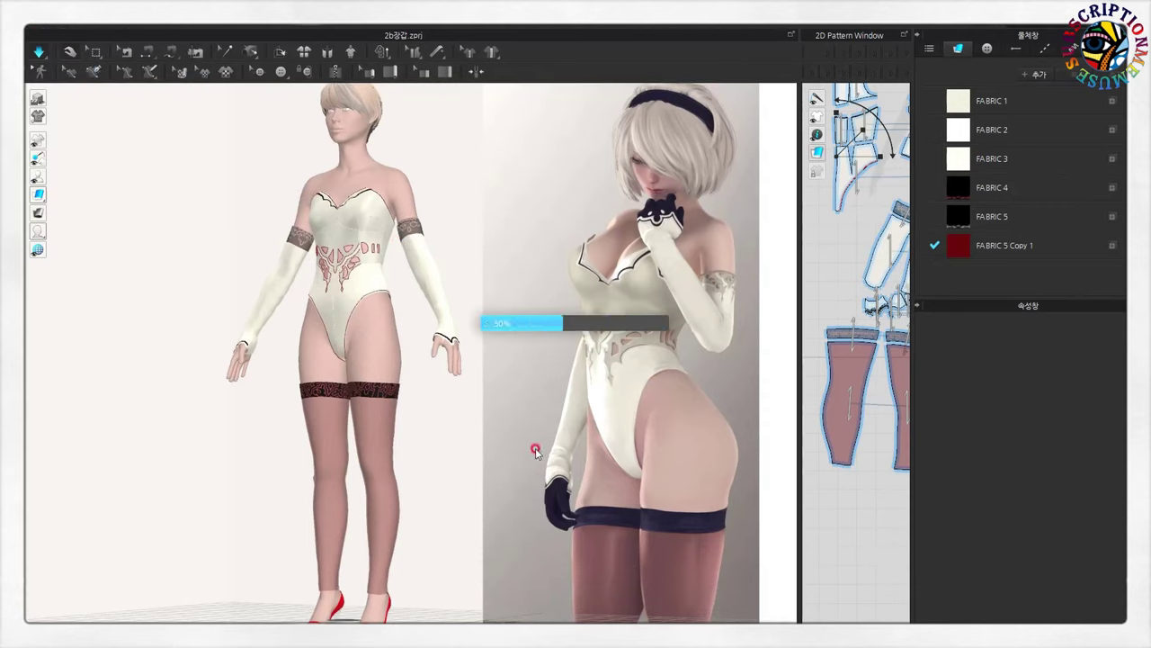
{"action": "mouse_move", "coordinate": [501, 465]}
{"action": "right_mouse_down"}
{"action": "mouse_move", "coordinate": [477, 516]}
{"action": "mouse_move", "coordinate": [337, 531]}
{"action": "mouse_move", "coordinate": [341, 499]}
{"action": "mouse_move", "coordinate": [457, 531]}
{"action": "mouse_move", "coordinate": [463, 560]}
{"action": "mouse_move", "coordinate": [462, 548]}
{"action": "right_mouse_up"}
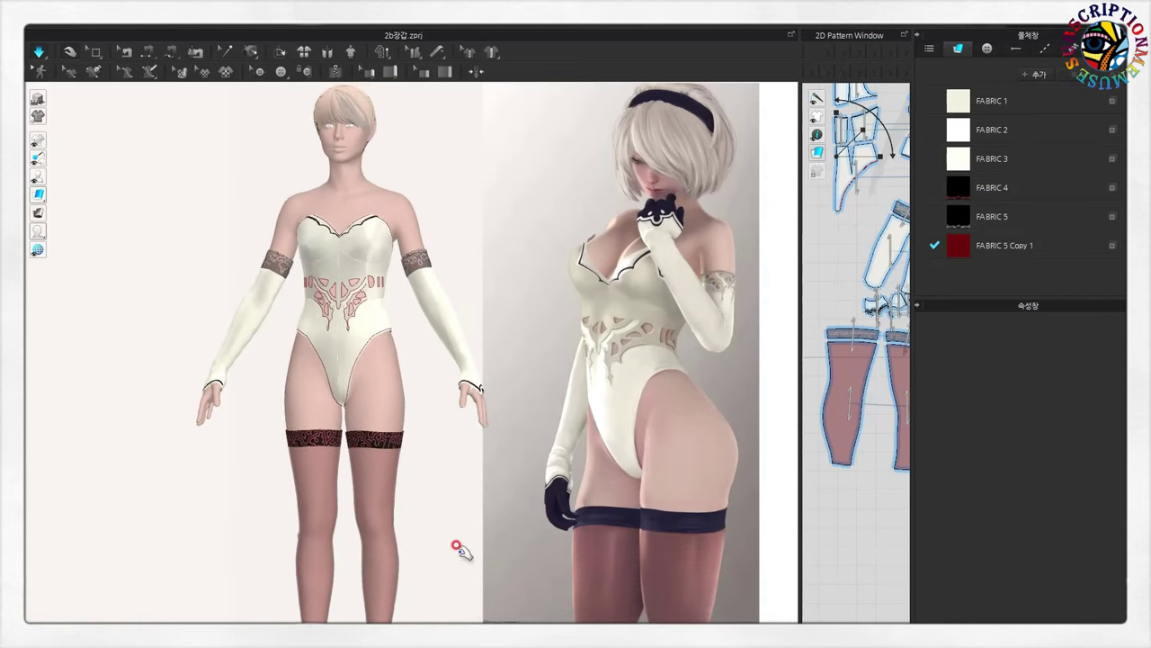
{"action": "left_click", "coordinate": [44, 36]}
- Set the turntable video width to 1700 pixels, widening the 3D view
{"action": "left_click", "coordinate": [184, 178]}
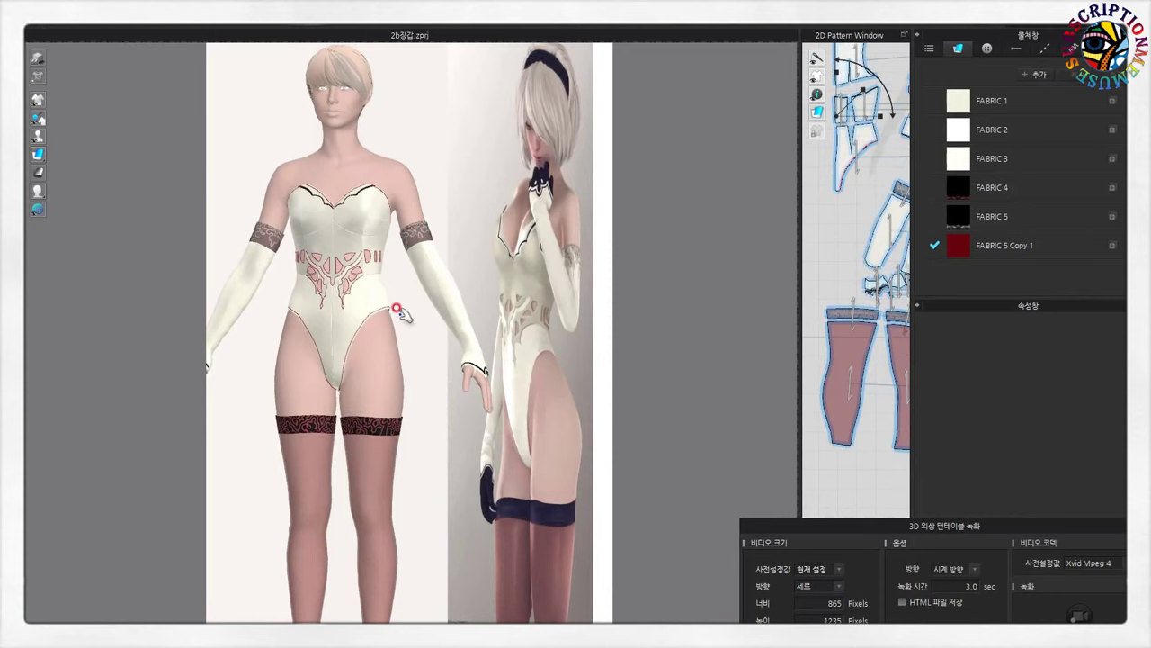
{"action": "left_click_drag", "start_coordinate": [798, 327], "coordinate": [818, 327]}
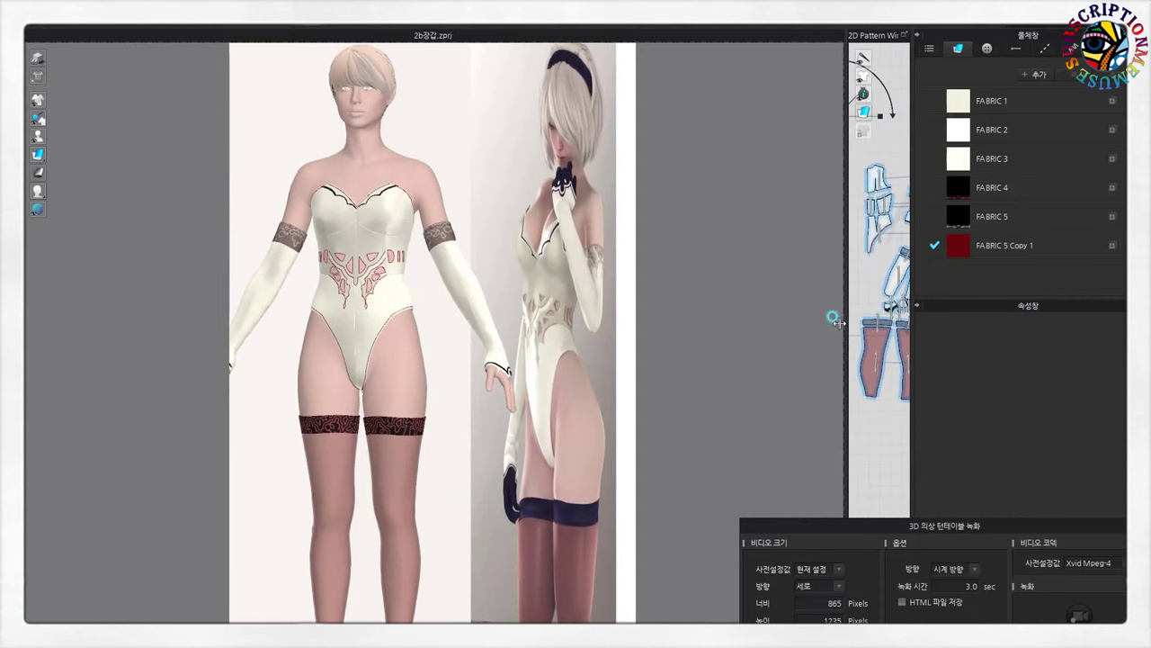
{"action": "left_click_drag", "start_coordinate": [880, 524], "coordinate": [827, 422]}
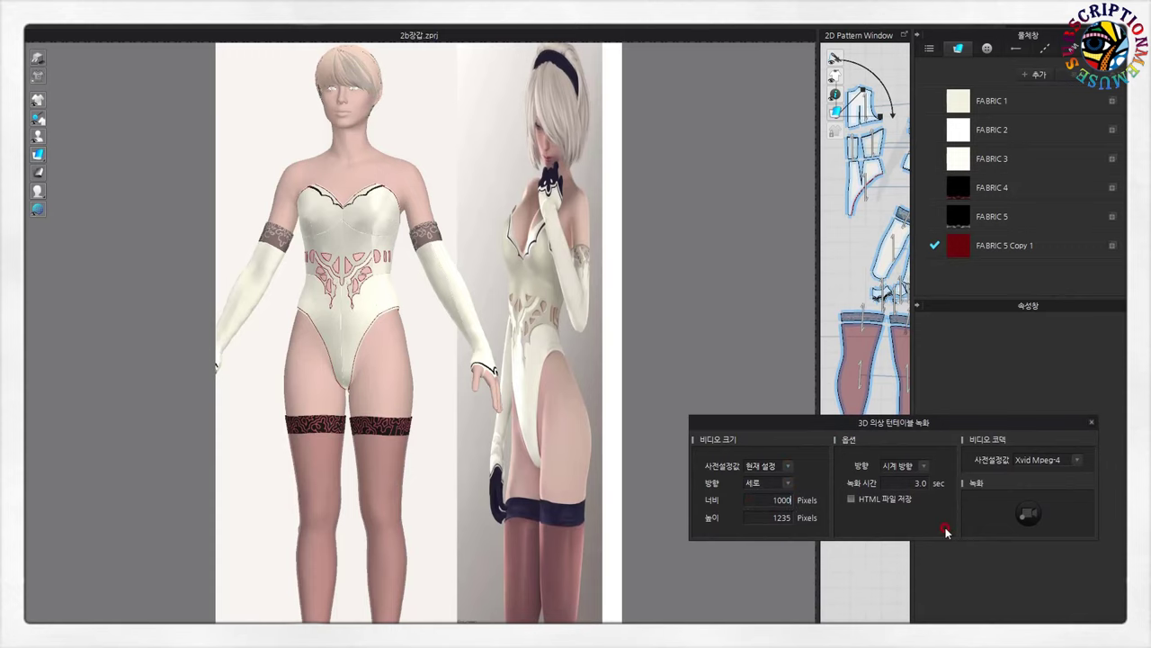
{"action": "type", "text": "0"}
{"action": "key", "text": "Return"}
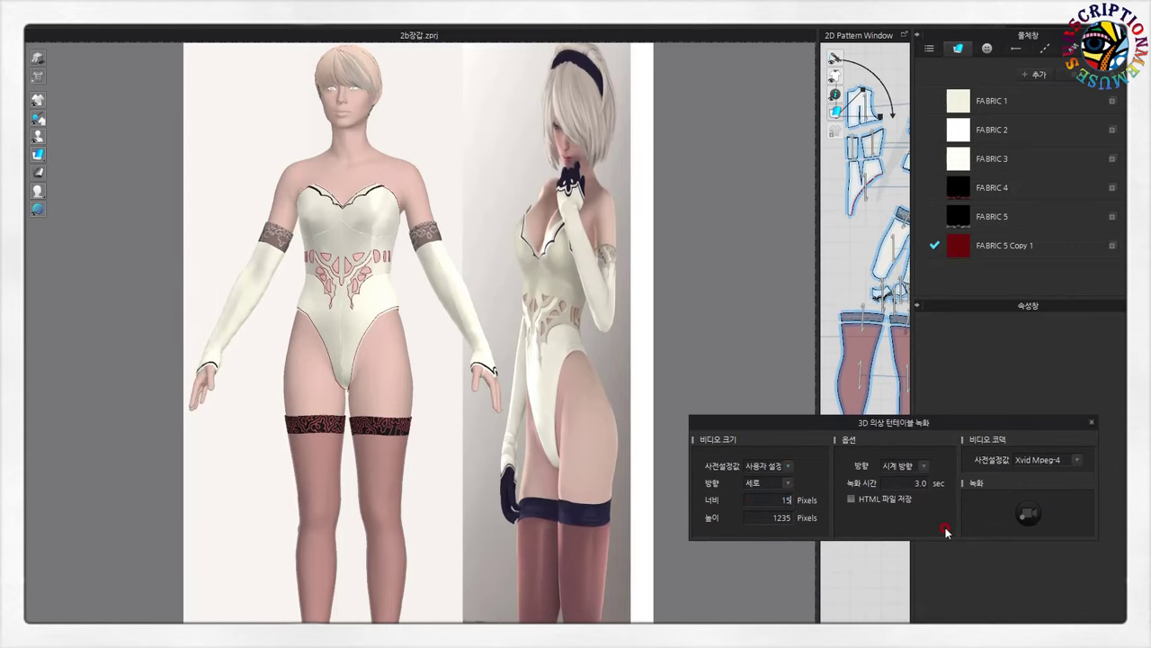
{"action": "key", "text": "Return"}
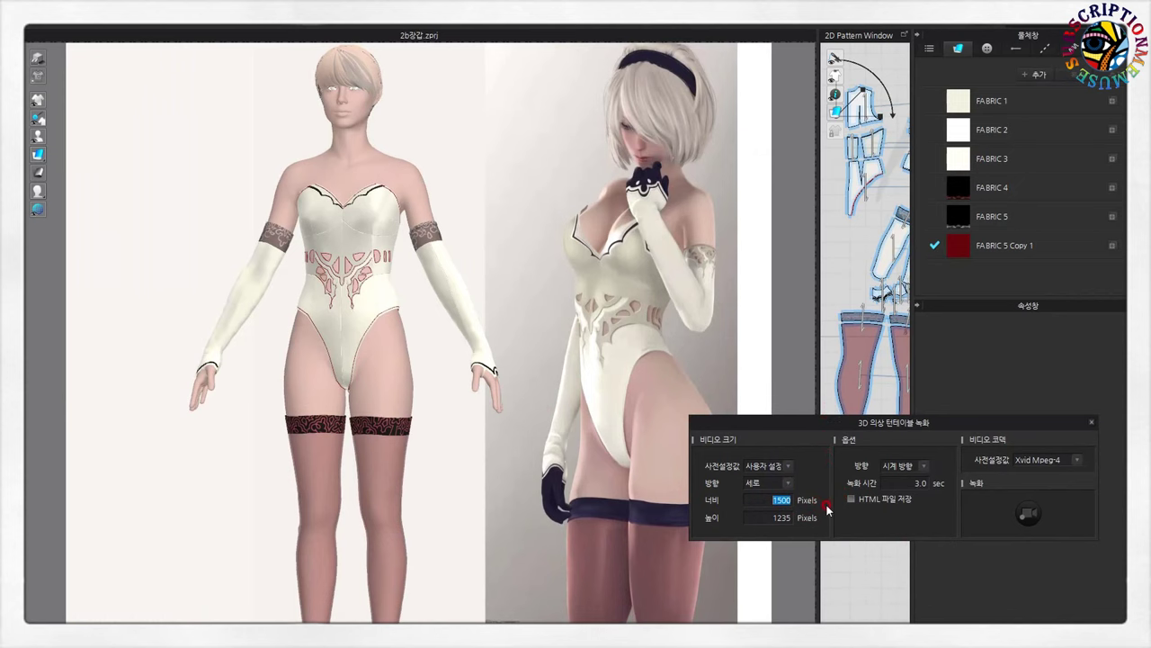
{"action": "type", "text": "00"}
{"action": "key", "text": "Return"}
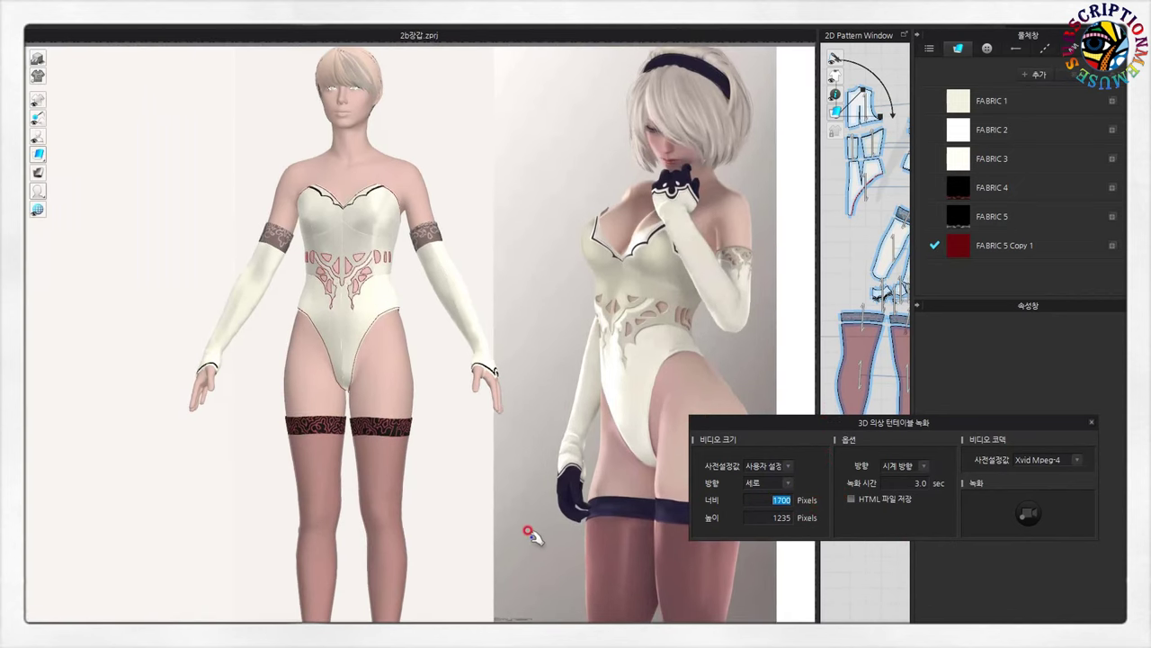
- Start the 15-second clockwise turntable recording
{"action": "scroll", "coordinate": [494, 508], "scroll_direction": "up", "scroll_amount": 2}
{"action": "scroll", "coordinate": [491, 500], "scroll_direction": "up", "scroll_amount": 1}
{"action": "scroll", "coordinate": [490, 500], "scroll_direction": "up", "scroll_amount": 1}
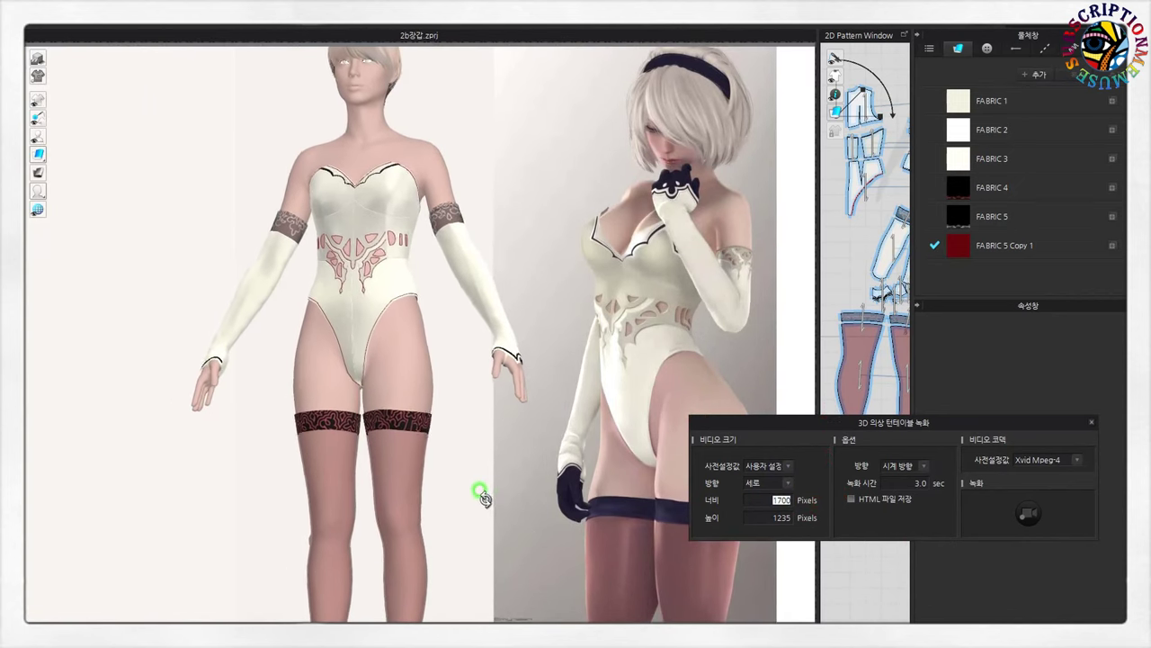
{"action": "scroll", "coordinate": [478, 488], "scroll_direction": "up", "scroll_amount": 1}
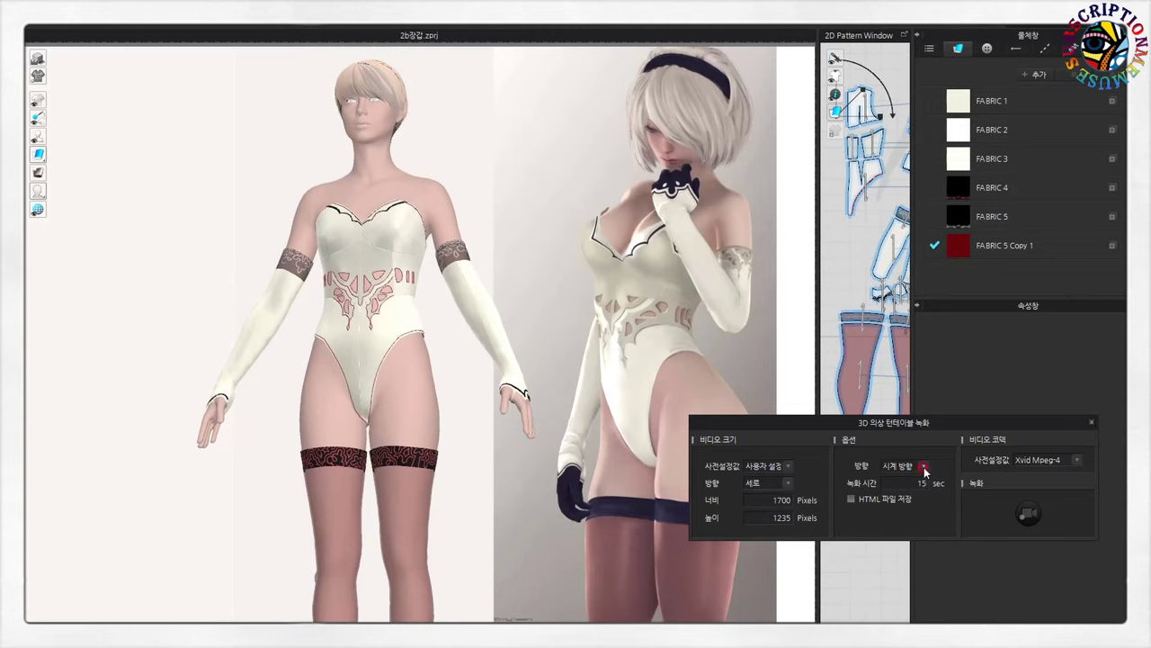
{"action": "left_click", "coordinate": [1028, 517]}
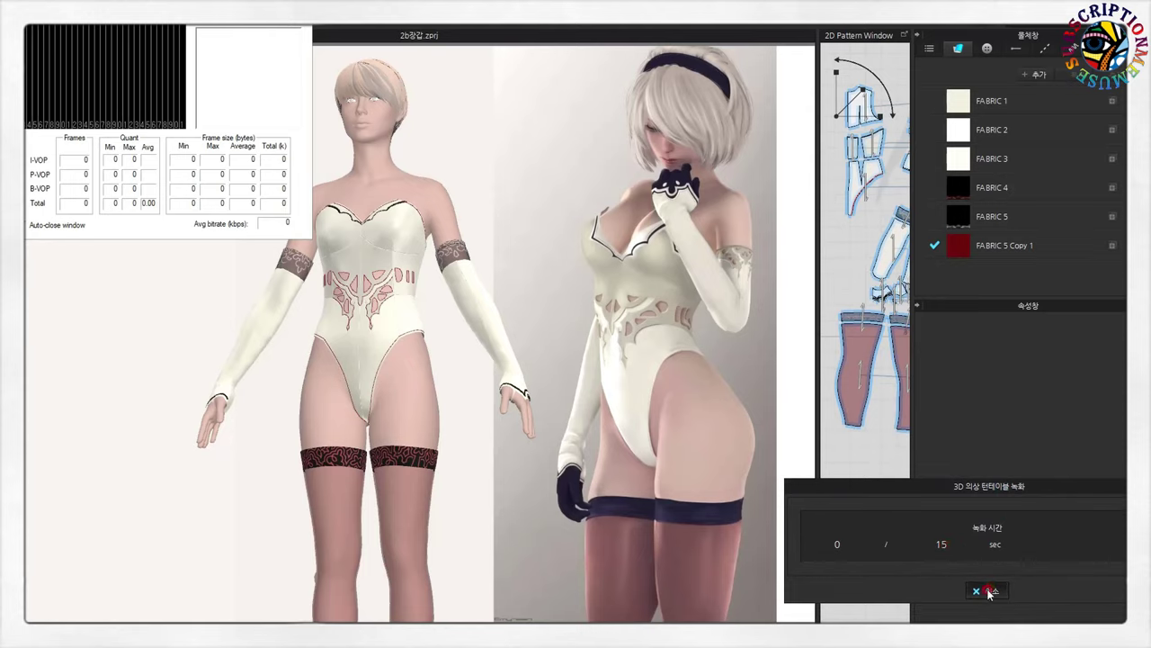
- Cancel the running recording and re-record a 10-second turntable at the 1024 x 768 preset
{"action": "left_click", "coordinate": [437, 404]}
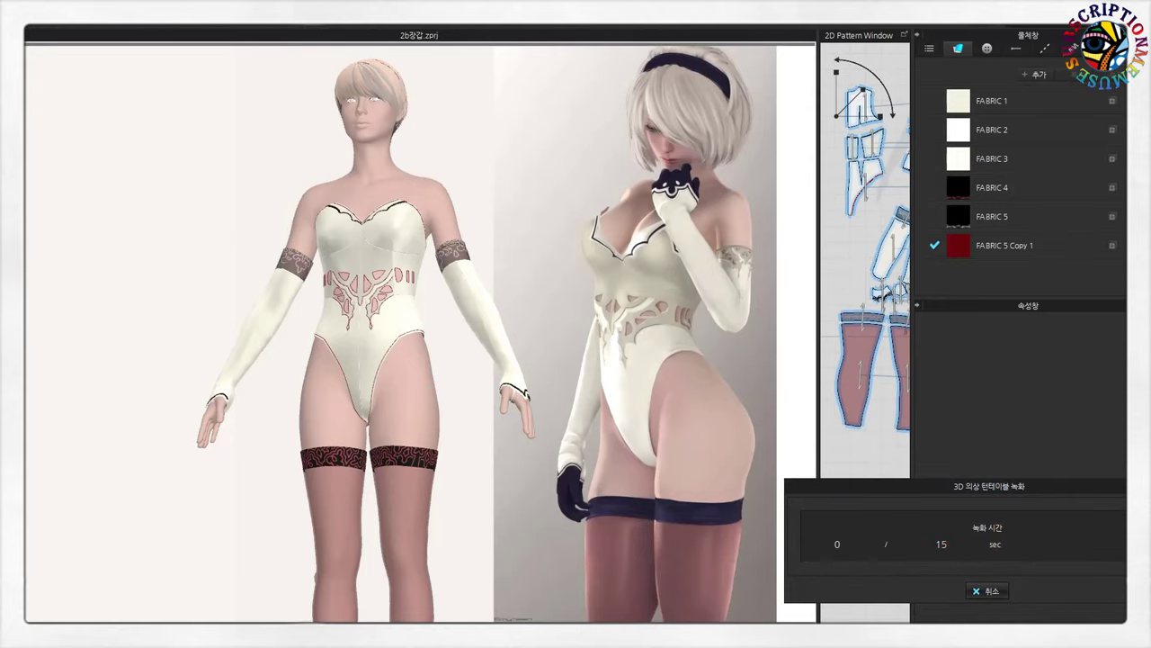
{"action": "left_click", "coordinate": [658, 318]}
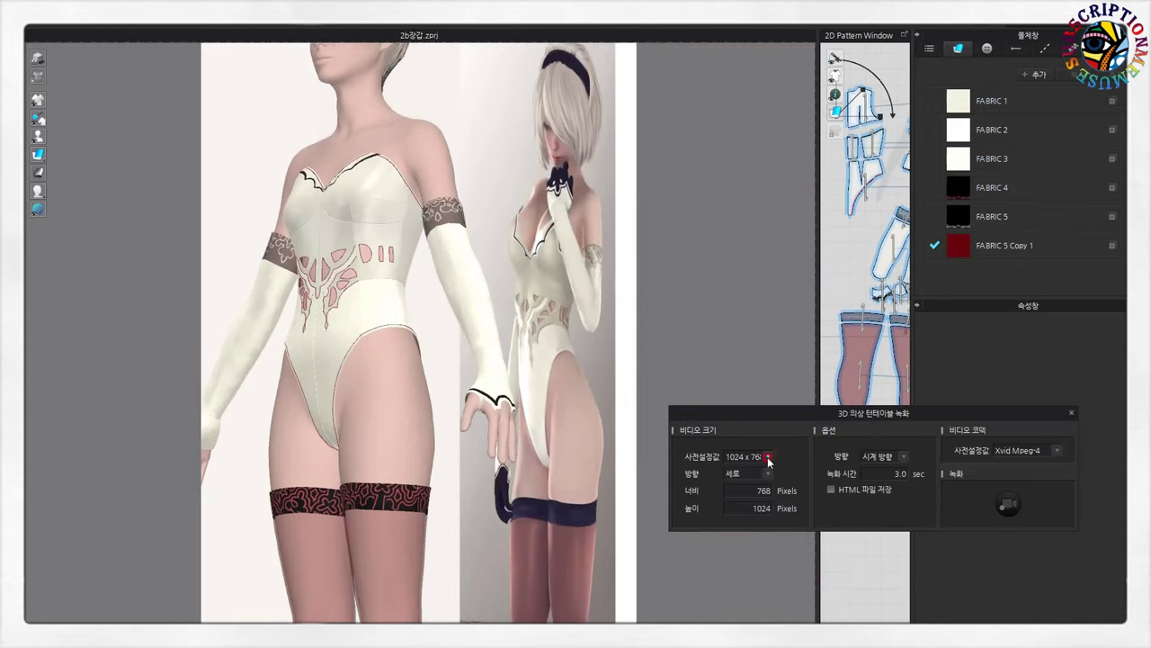
{"action": "left_click", "coordinate": [768, 458]}
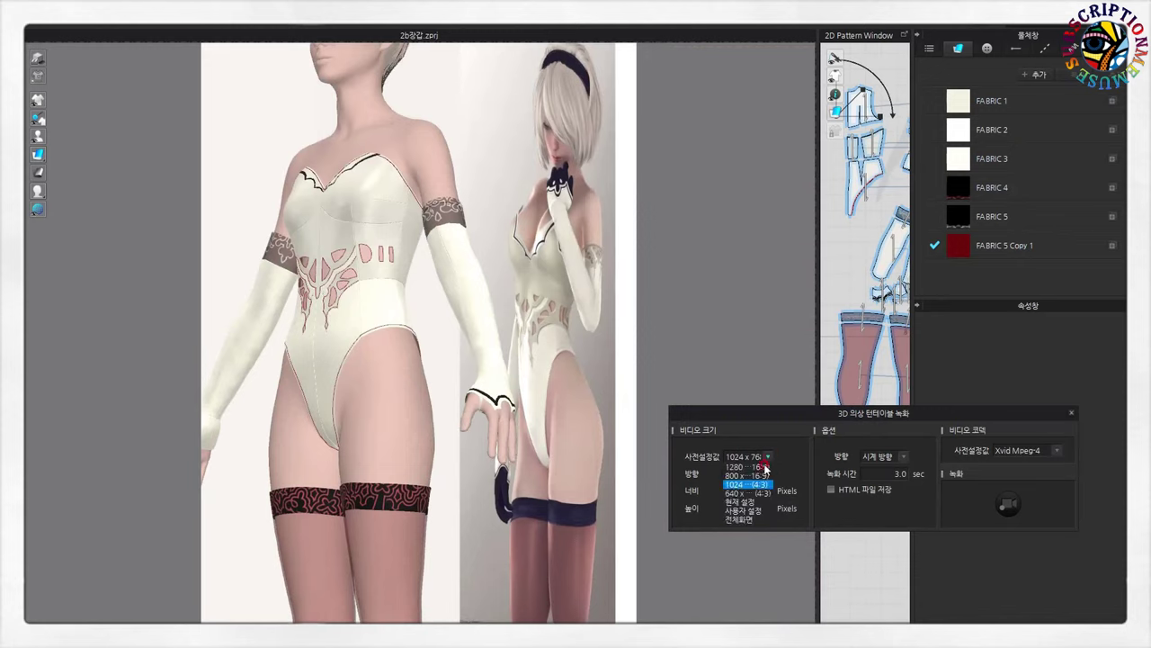
{"action": "left_click", "coordinate": [754, 487]}
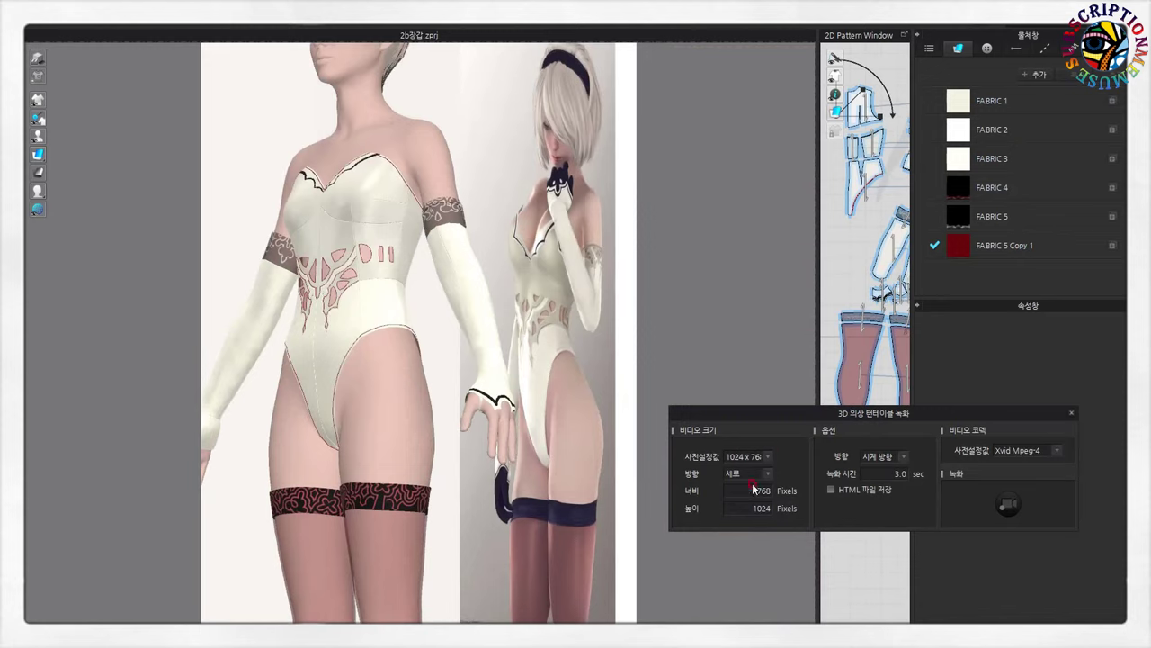
{"action": "left_click", "coordinate": [768, 460]}
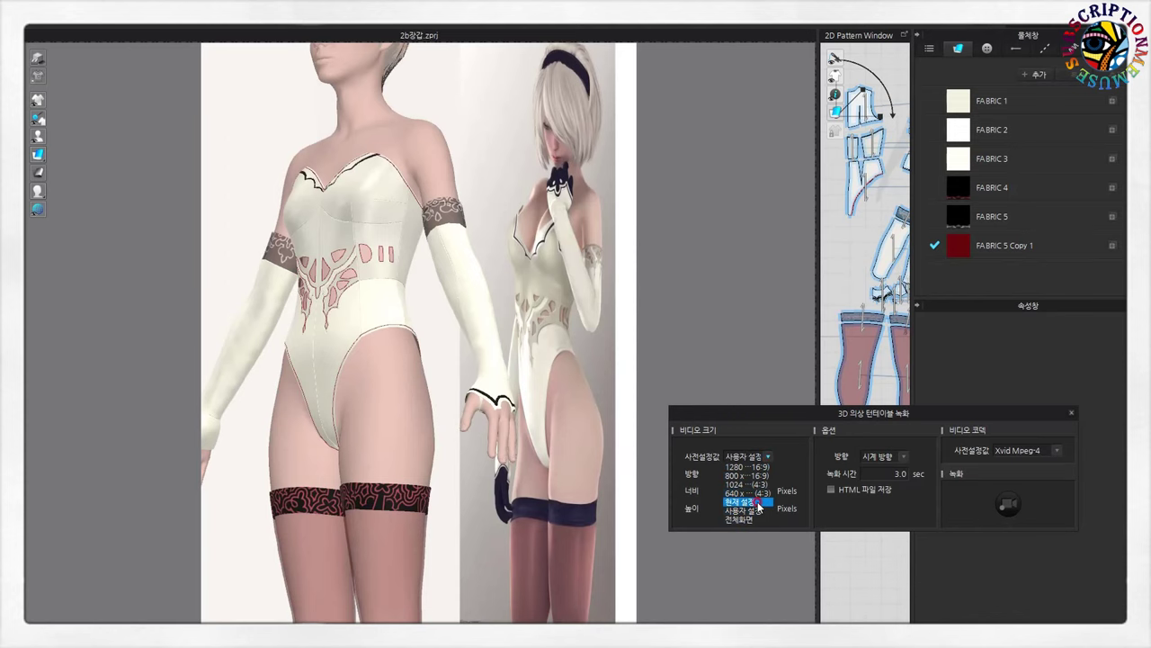
{"action": "left_click", "coordinate": [752, 485]}
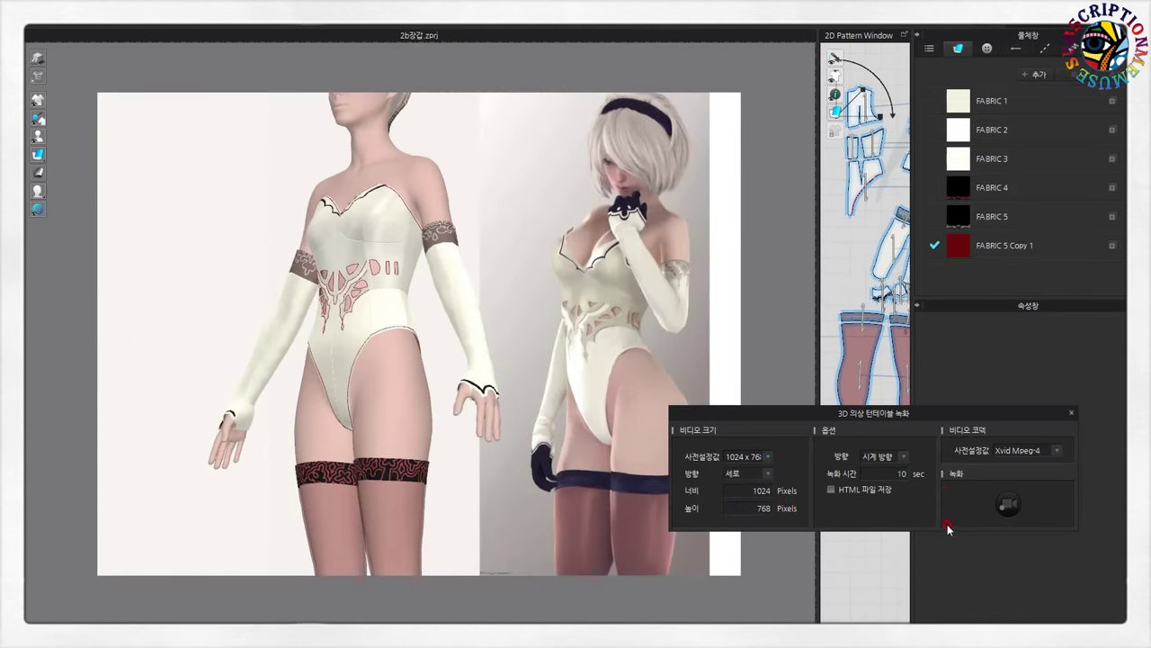
{"action": "left_click", "coordinate": [1008, 505]}
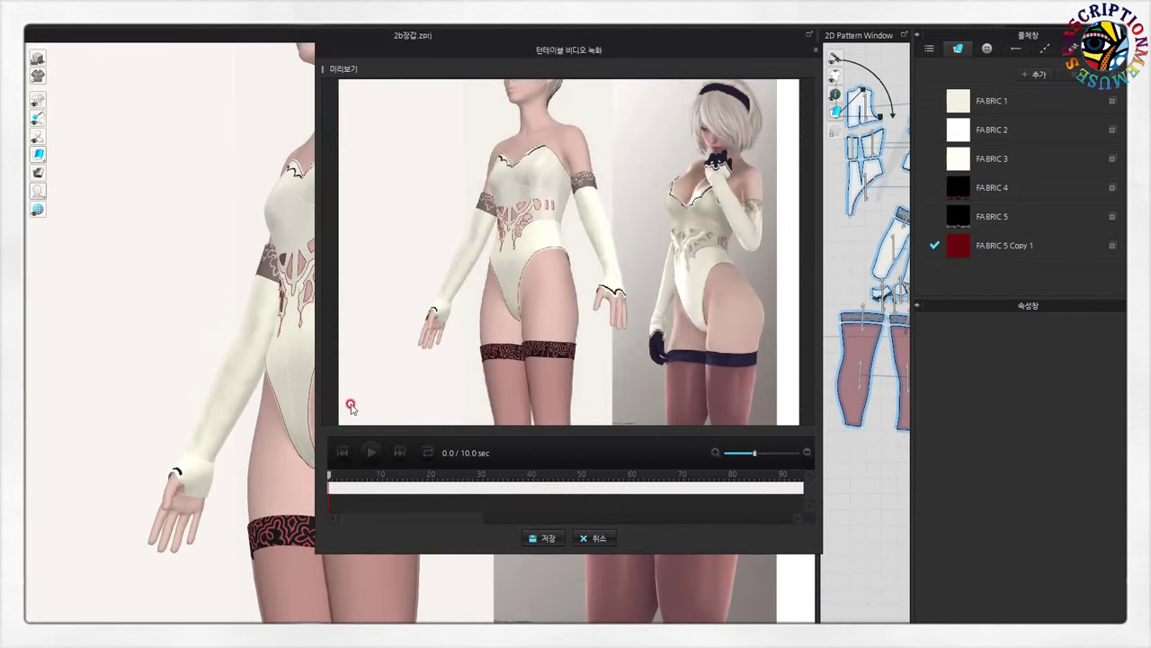
- Reposition the turntable preview window, then delete the unsaved recorded video
{"action": "mouse_move", "coordinate": [670, 34]}
{"action": "left_mouse_down"}
{"action": "mouse_move", "coordinate": [617, 53]}
{"action": "mouse_move", "coordinate": [687, 61]}
{"action": "left_mouse_up"}
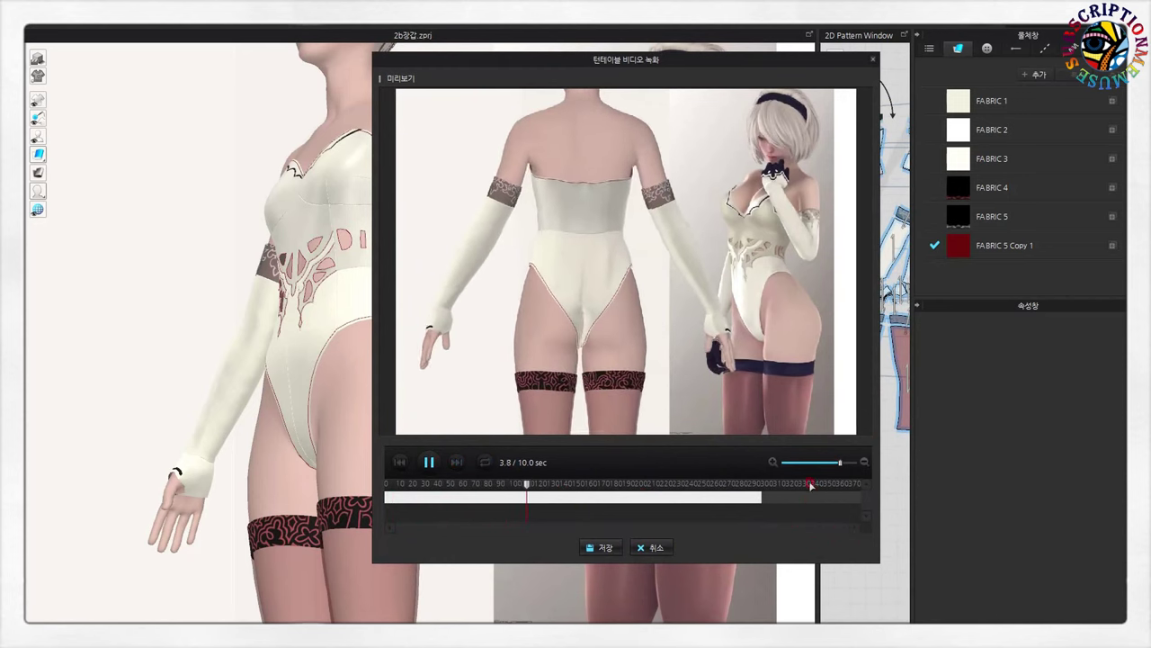
{"action": "left_click_drag", "start_coordinate": [720, 53], "coordinate": [776, 60]}
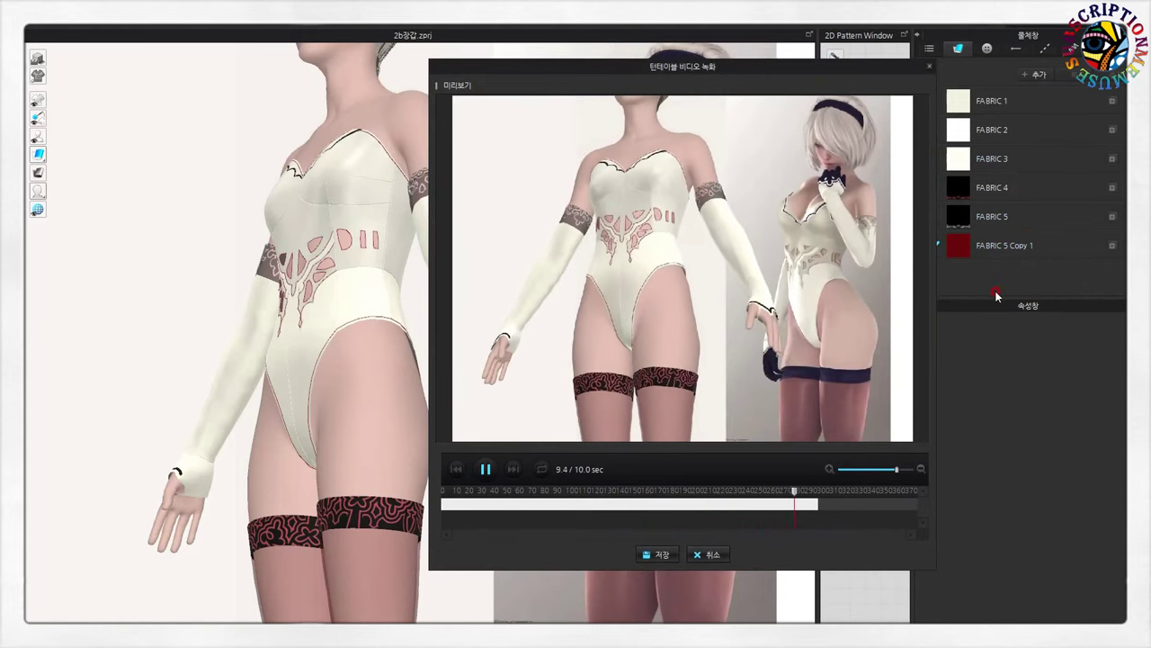
{"action": "left_click", "coordinate": [711, 555]}
{"action": "left_click", "coordinate": [553, 372]}
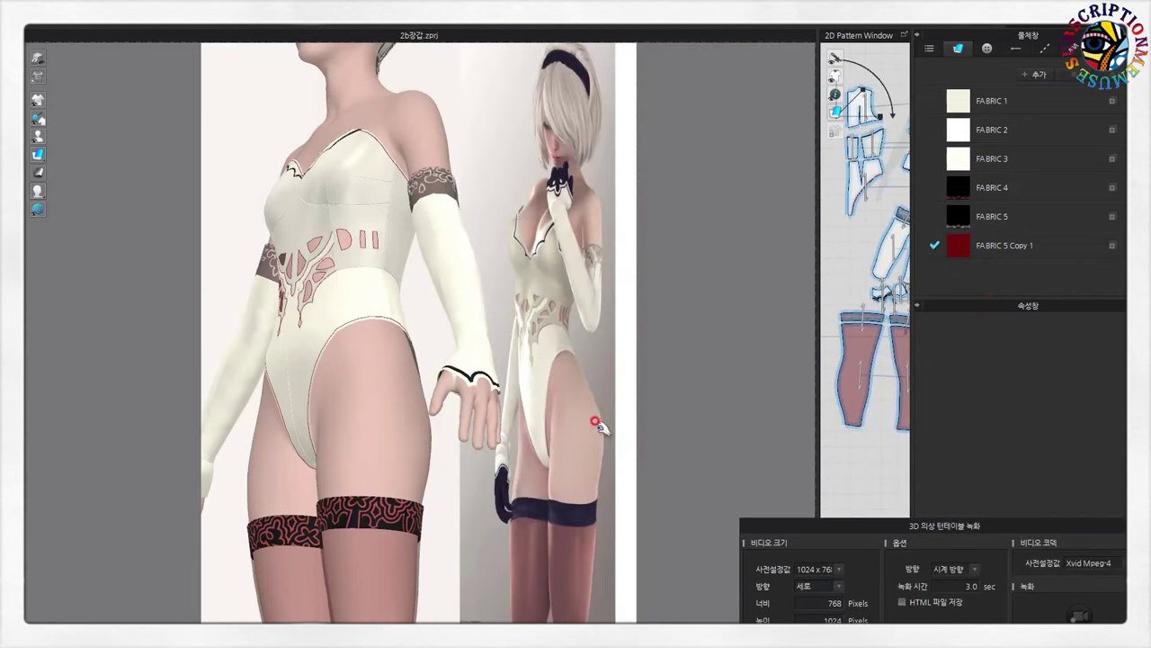
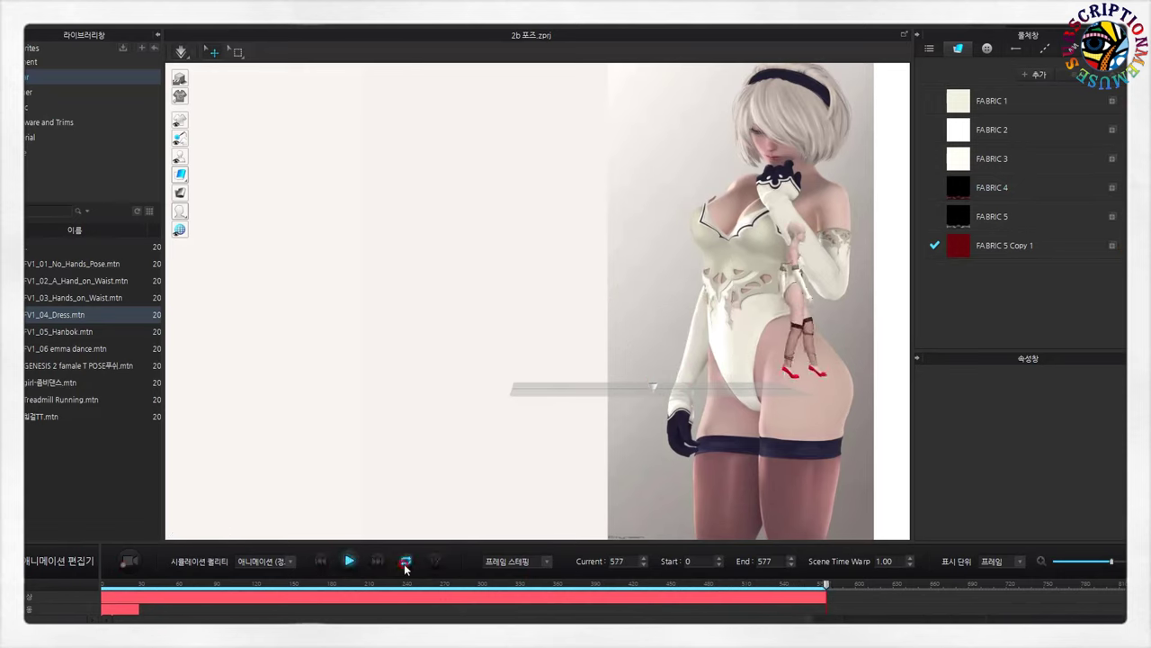
- Play the walk animation and scrub it to a mid-stride pose around frame 150
{"action": "left_click", "coordinate": [347, 561]}
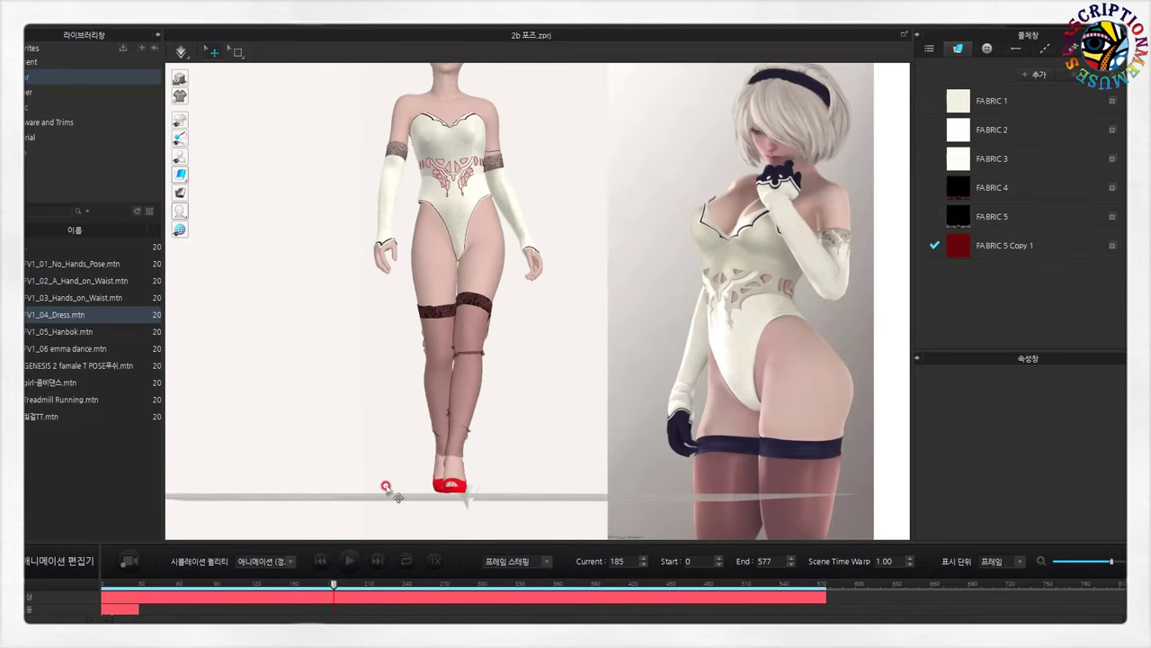
{"action": "left_click", "coordinate": [344, 560]}
{"action": "left_click_drag", "start_coordinate": [333, 609], "coordinate": [245, 611]}
{"action": "left_click", "coordinate": [290, 616]}
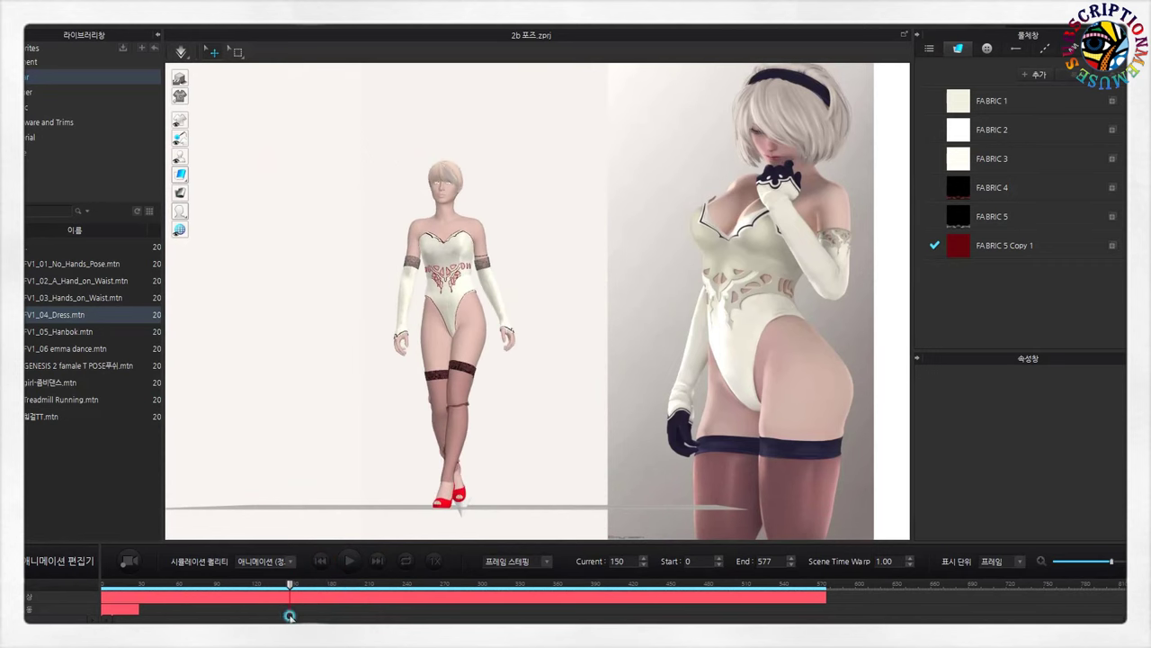
{"action": "left_click_drag", "start_coordinate": [293, 616], "coordinate": [309, 611]}
- Switch the working mode from Animation back to Simulation and confirm
{"action": "left_click", "coordinate": [1068, 33]}
{"action": "left_click", "coordinate": [1046, 53]}
{"action": "left_click", "coordinate": [593, 369]}
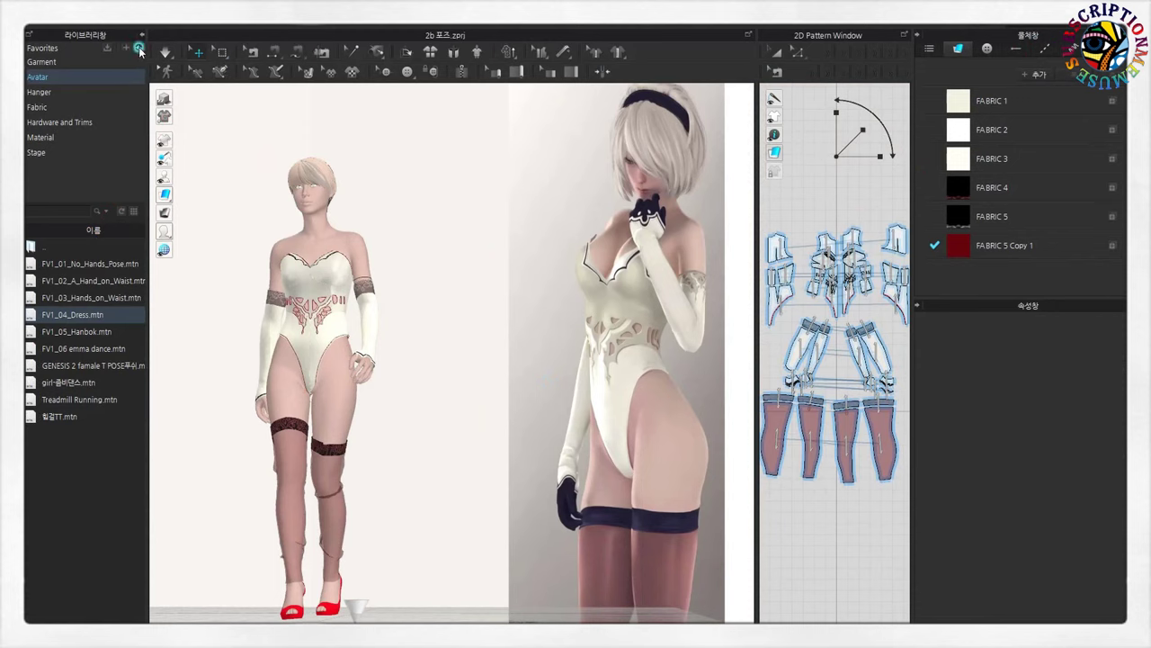
{"action": "scroll", "coordinate": [231, 360], "scroll_direction": "up", "scroll_amount": 3}
{"action": "scroll", "coordinate": [345, 463], "scroll_direction": "down", "scroll_amount": 5}
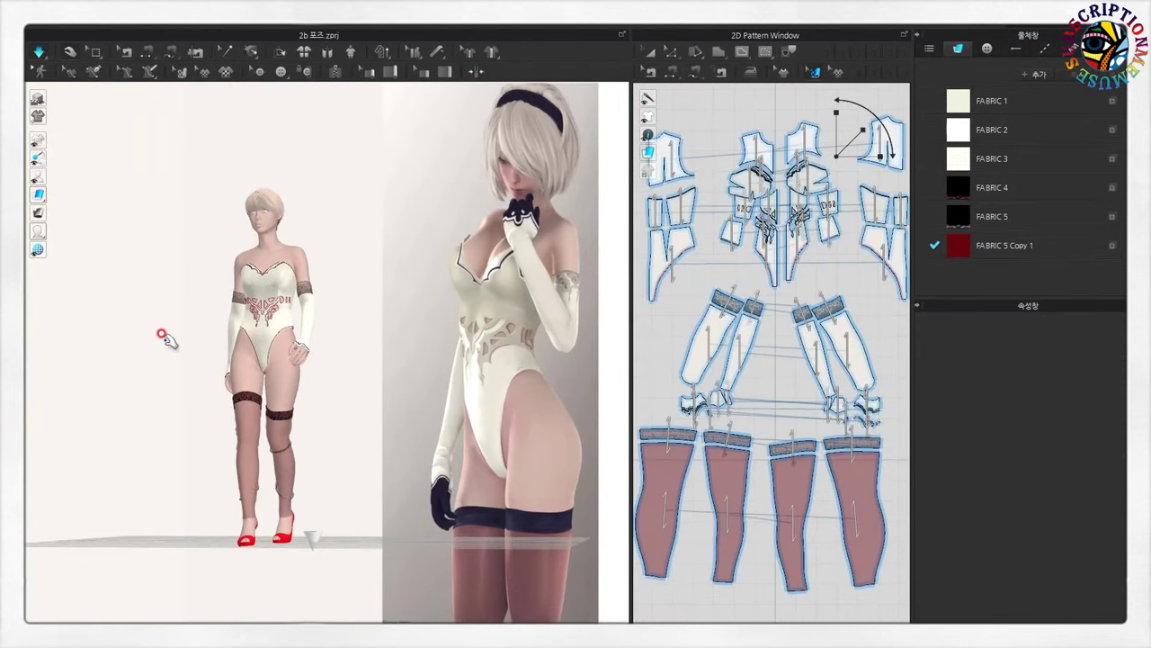
{"action": "left_click", "coordinate": [235, 411]}
{"action": "right_click_drag", "start_coordinate": [236, 411], "coordinate": [223, 373]}
{"action": "left_click", "coordinate": [226, 531]}
{"action": "scroll", "coordinate": [222, 219], "scroll_direction": "up", "scroll_amount": 3}
{"action": "left_click", "coordinate": [222, 219]}
{"action": "right_click_drag", "start_coordinate": [222, 218], "coordinate": [359, 227]}
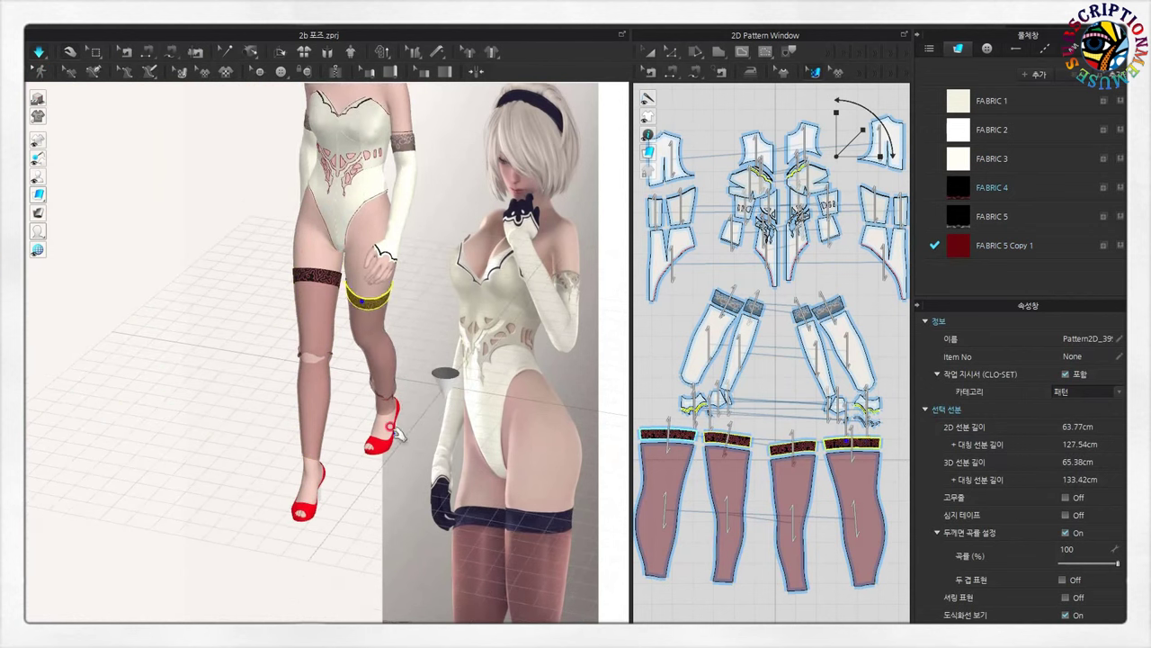
{"action": "right_click_drag", "start_coordinate": [396, 434], "coordinate": [353, 209]}
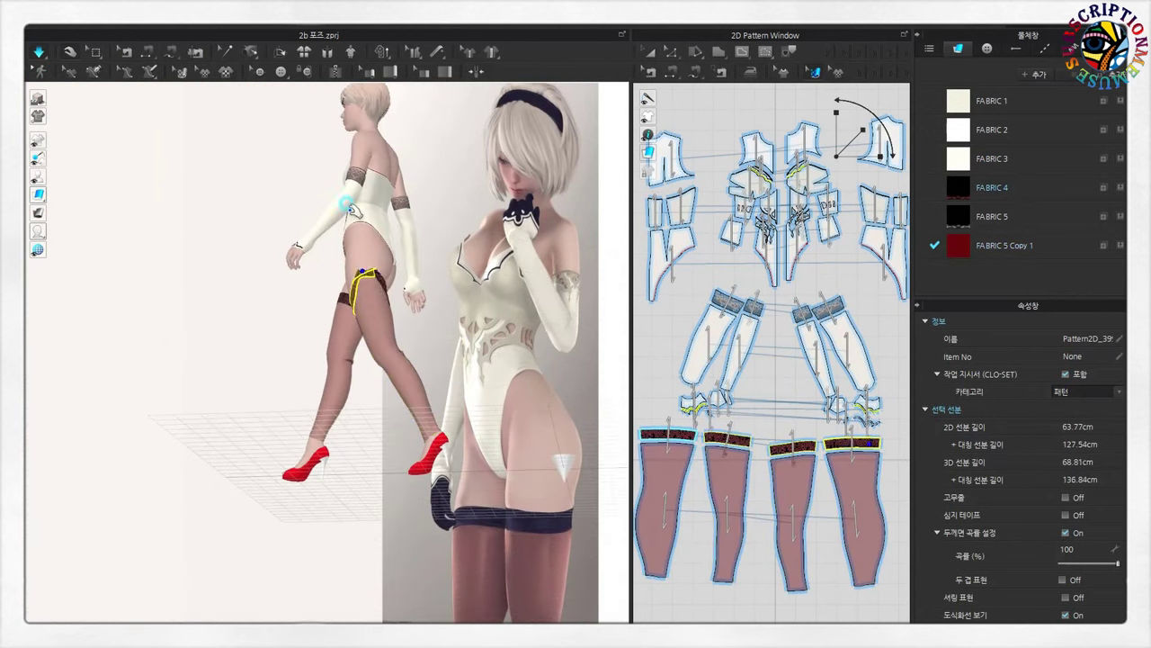
{"action": "right_click_drag", "start_coordinate": [354, 258], "coordinate": [324, 184]}
{"action": "left_click", "coordinate": [321, 180]}
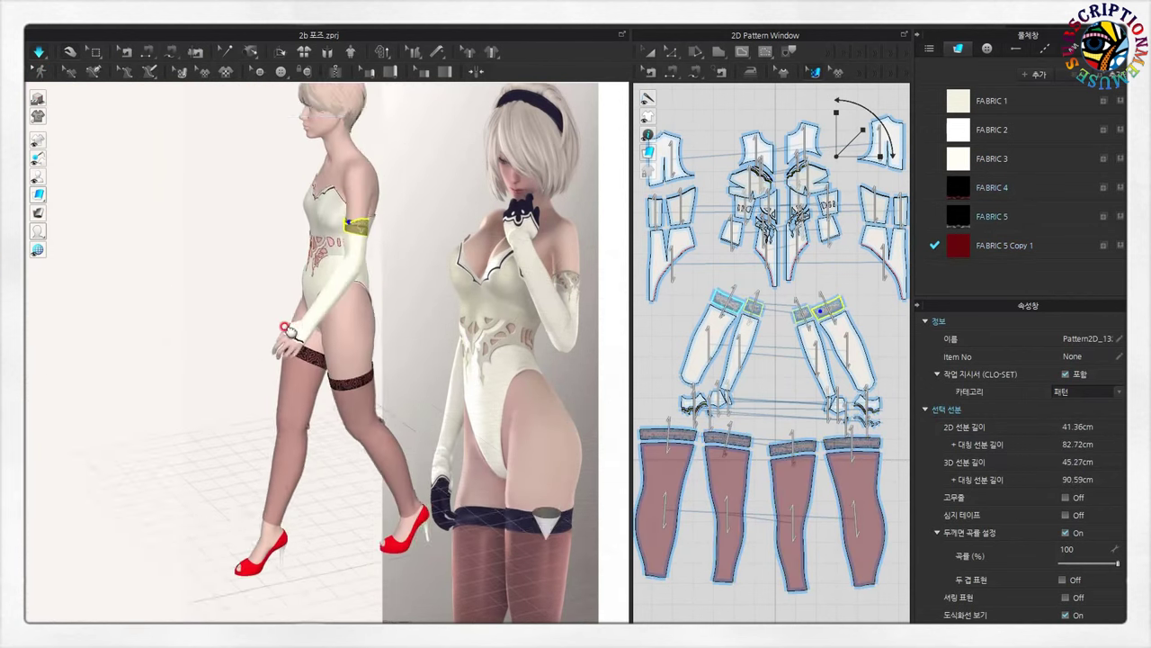
{"action": "scroll", "coordinate": [329, 241], "scroll_direction": "up", "scroll_amount": 5}
{"action": "left_click", "coordinate": [194, 220]}
{"action": "mouse_move", "coordinate": [325, 241]}
{"action": "right_mouse_down"}
{"action": "mouse_move", "coordinate": [193, 220]}
{"action": "mouse_move", "coordinate": [234, 412]}
{"action": "mouse_move", "coordinate": [404, 433]}
{"action": "right_mouse_up"}
{"action": "left_click", "coordinate": [360, 256]}
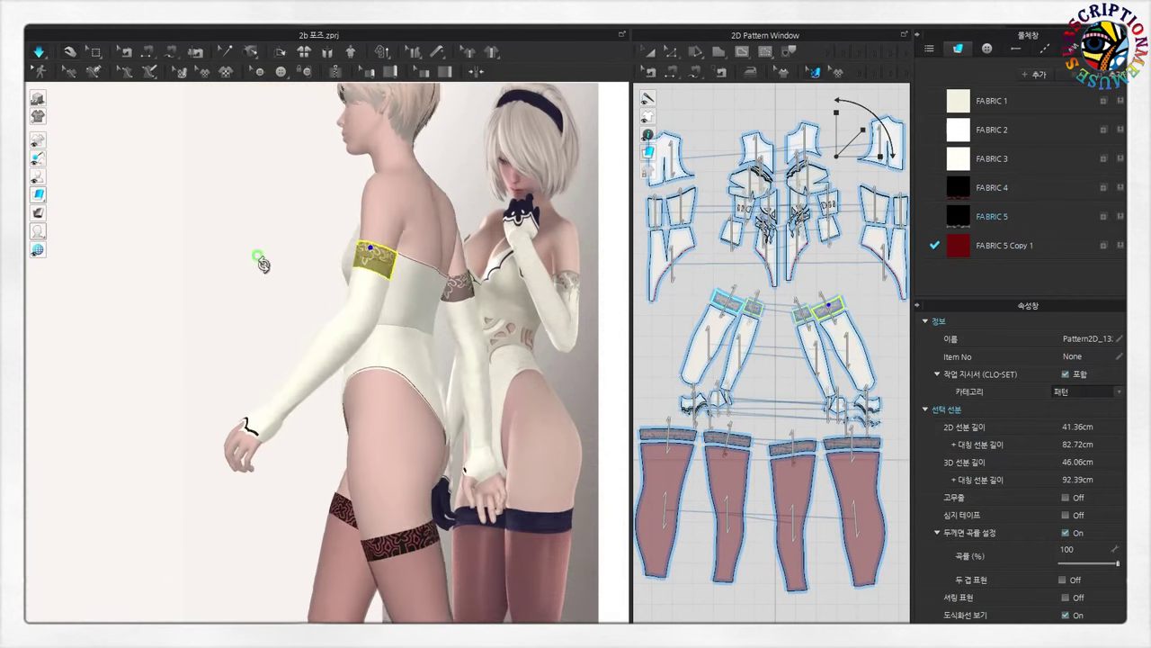
{"action": "right_click_drag", "start_coordinate": [359, 256], "coordinate": [490, 352]}
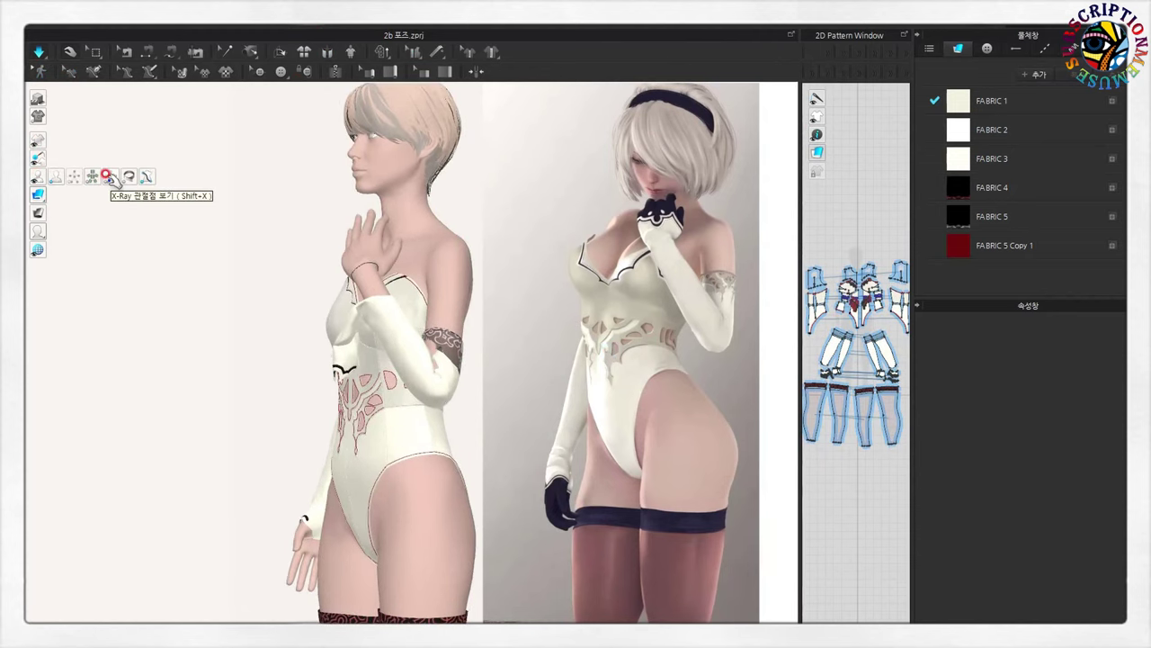
- Pose the avatar's skeleton with the head tilted and the left hand raised to the chin
{"action": "left_click", "coordinate": [108, 176]}
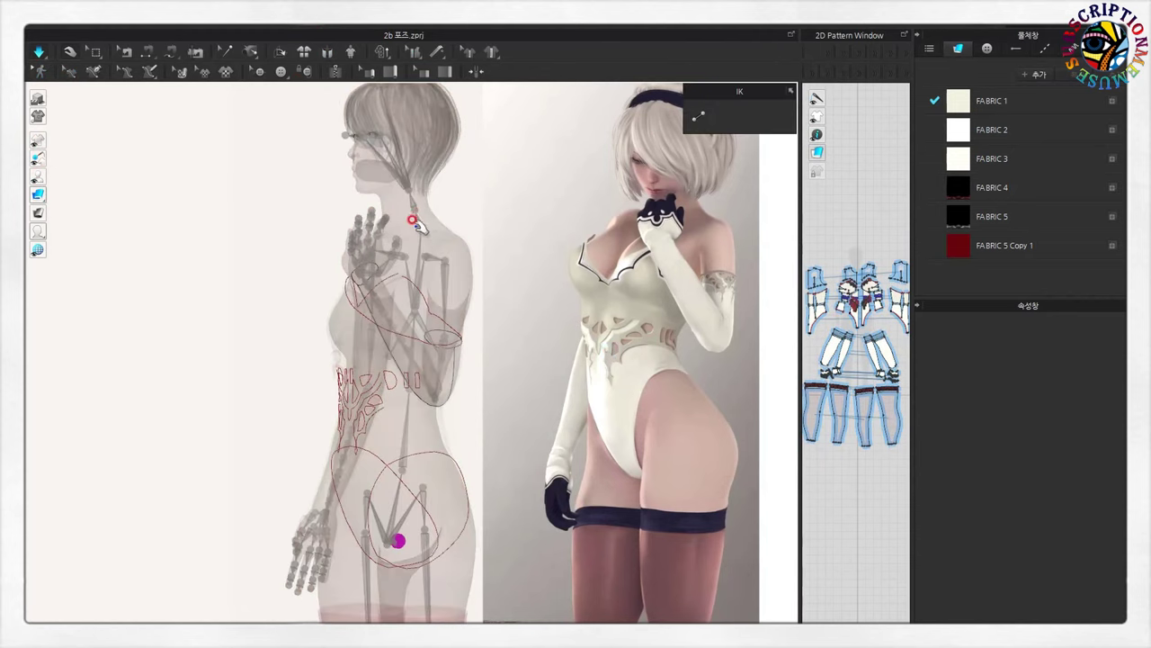
{"action": "key", "text": "2"}
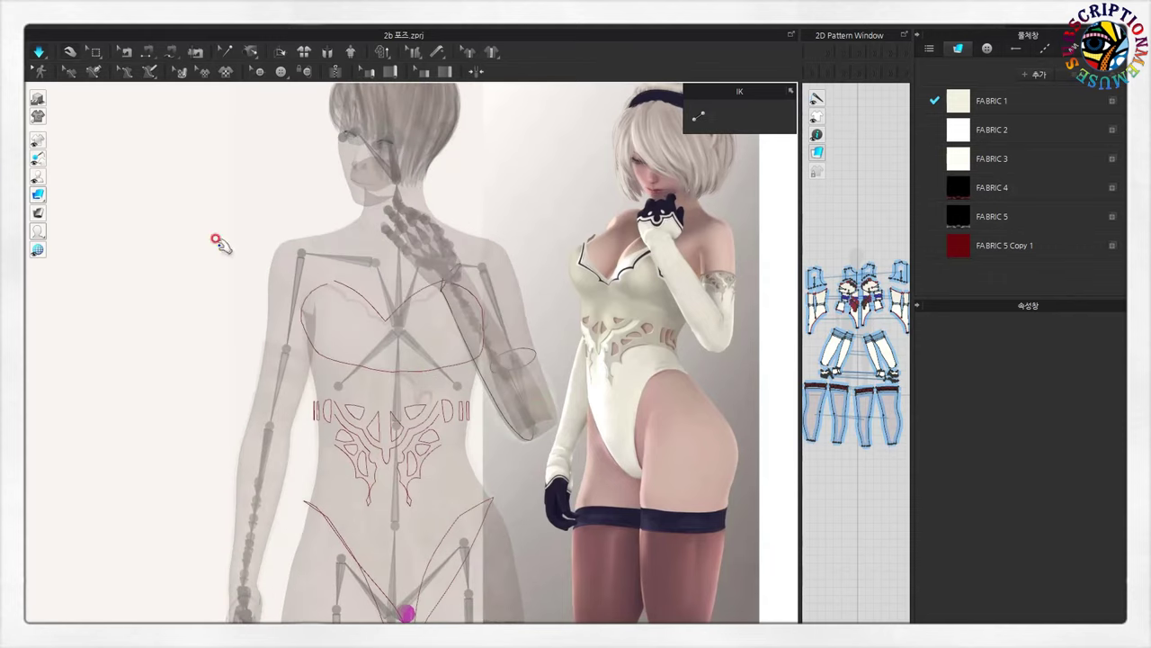
{"action": "left_click", "coordinate": [490, 360]}
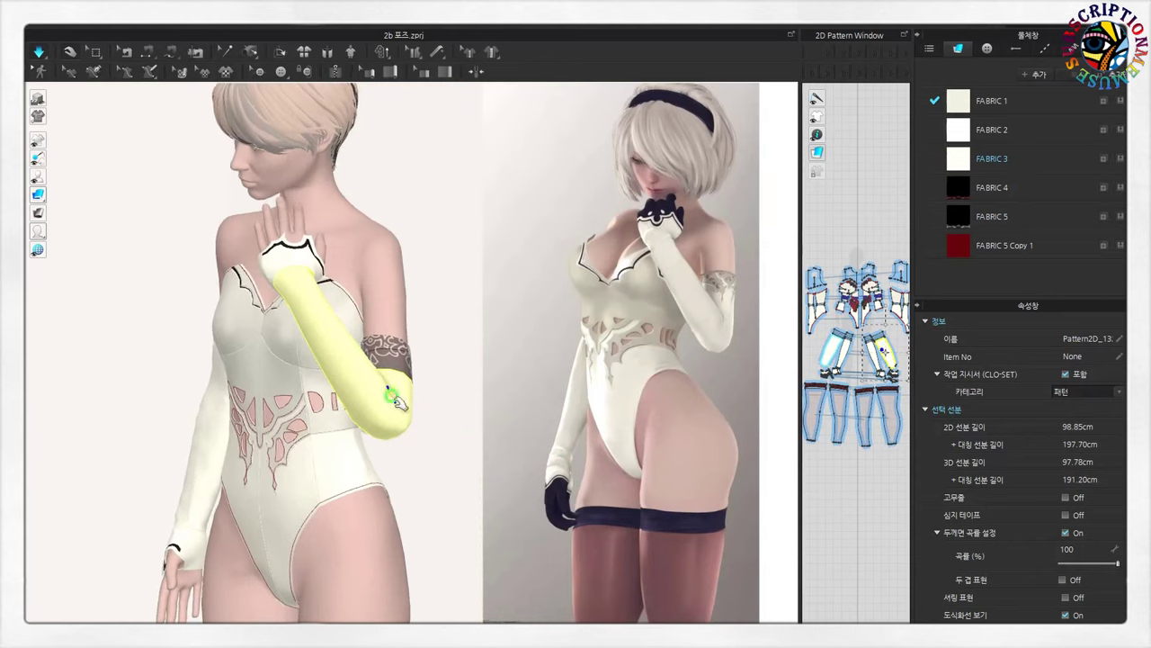
{"action": "left_click", "coordinate": [38, 157]}
{"action": "left_click", "coordinate": [155, 183]}
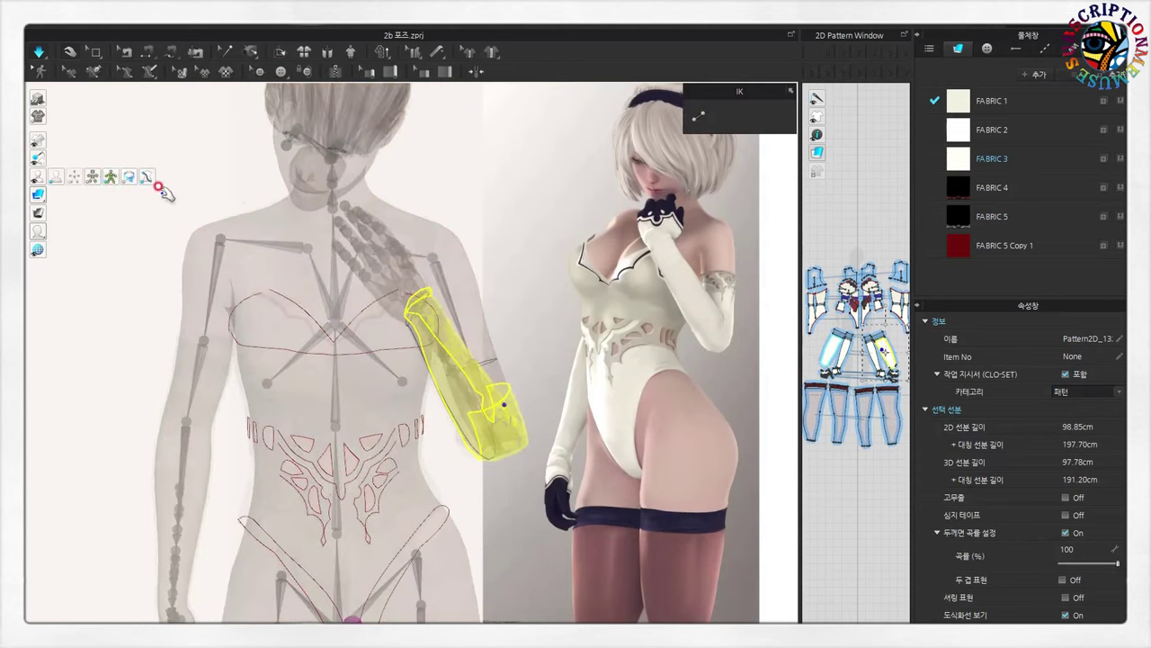
{"action": "left_click", "coordinate": [333, 160]}
{"action": "left_click", "coordinate": [335, 194]}
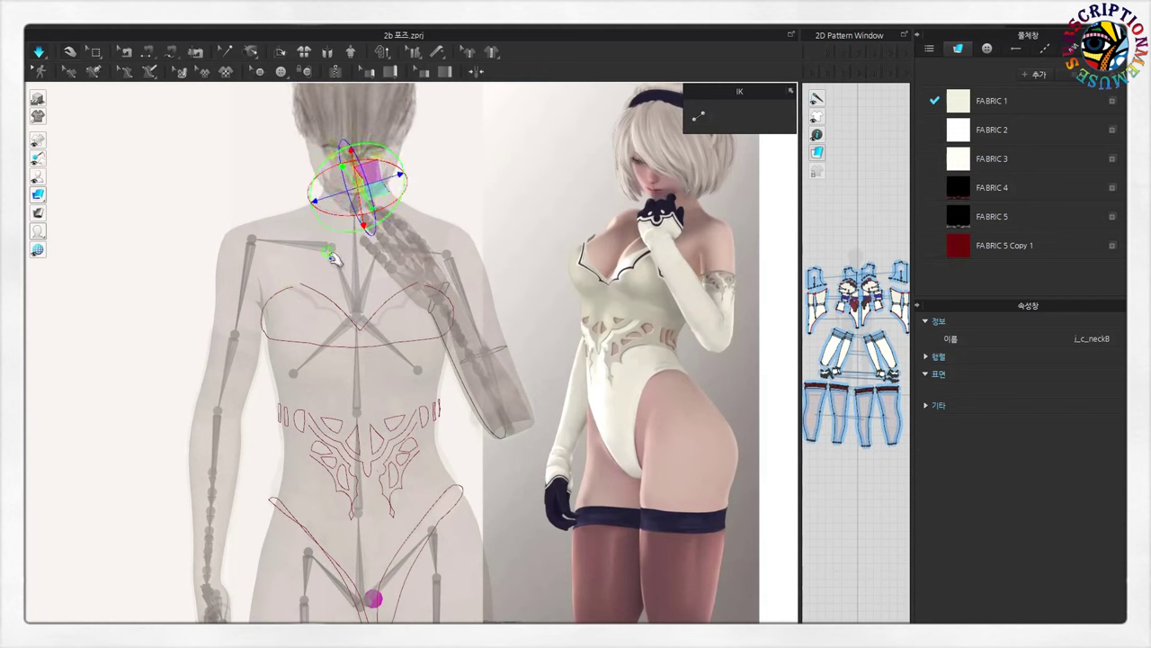
{"action": "left_click_drag", "start_coordinate": [333, 258], "coordinate": [388, 217]}
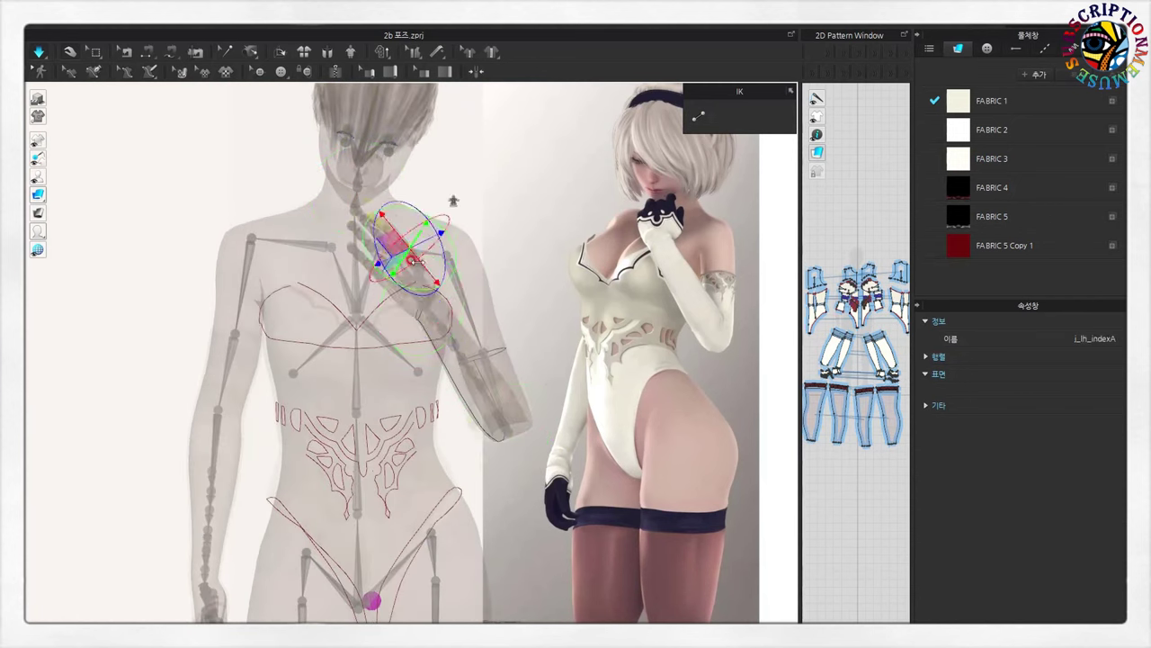
{"action": "left_click_drag", "start_coordinate": [451, 279], "coordinate": [471, 296]}
- Turn the clothed avatar to face front, view it sideways, and open the Avatar Editor
{"action": "left_click", "coordinate": [112, 177]}
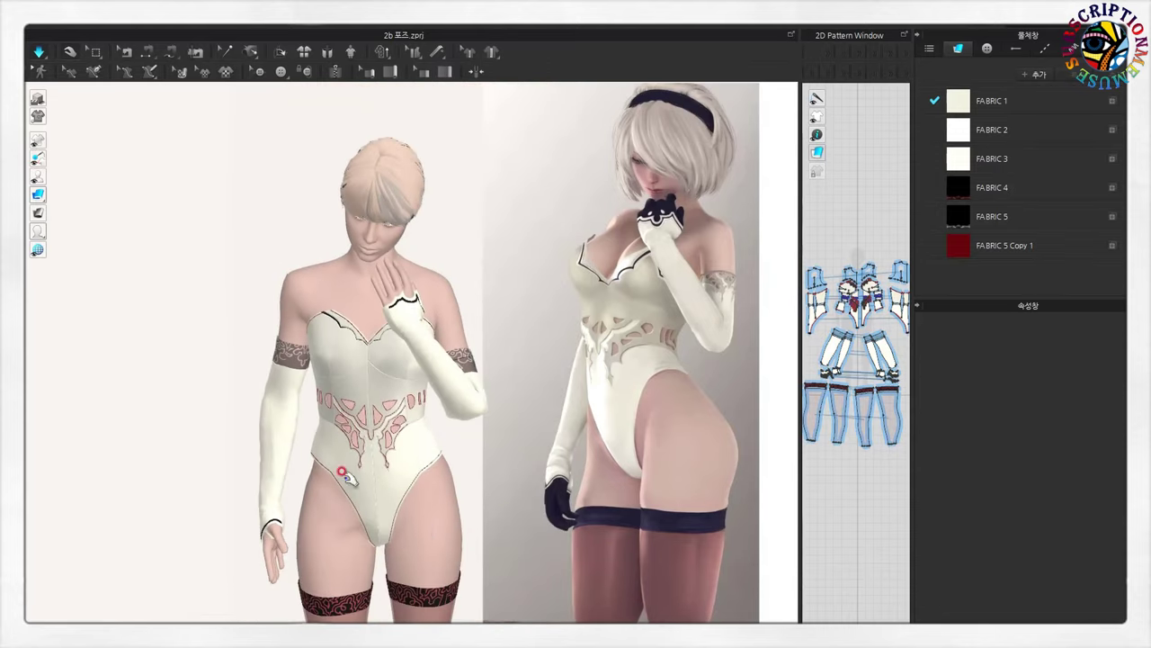
{"action": "right_click_drag", "start_coordinate": [459, 533], "coordinate": [432, 531]}
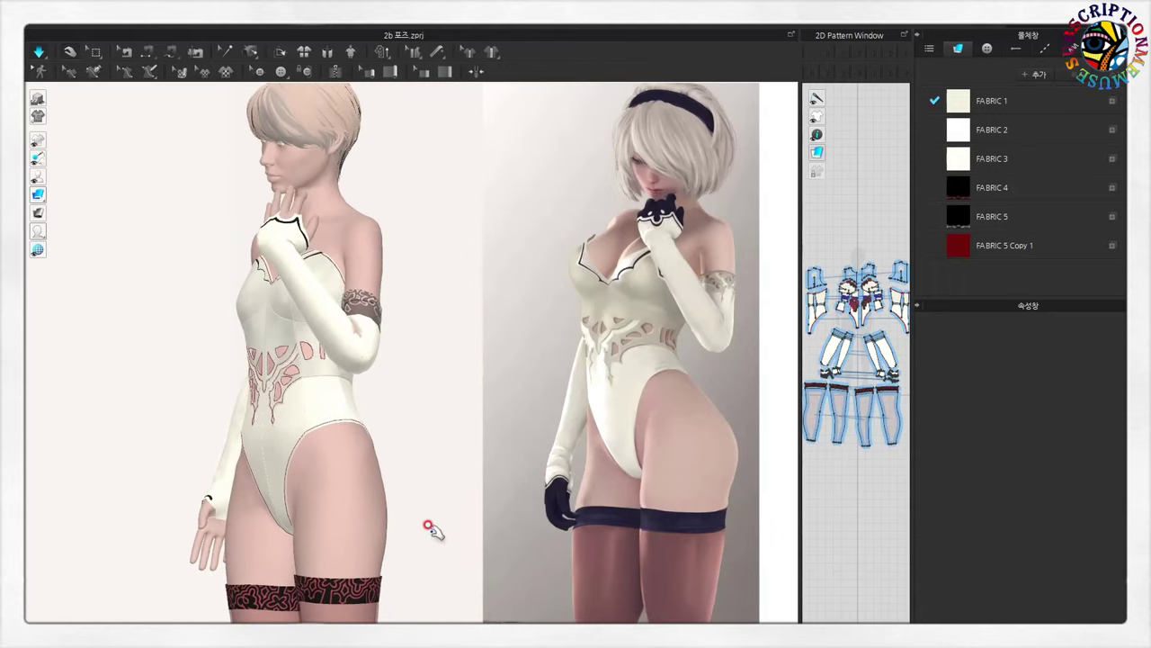
{"action": "left_click", "coordinate": [38, 230]}
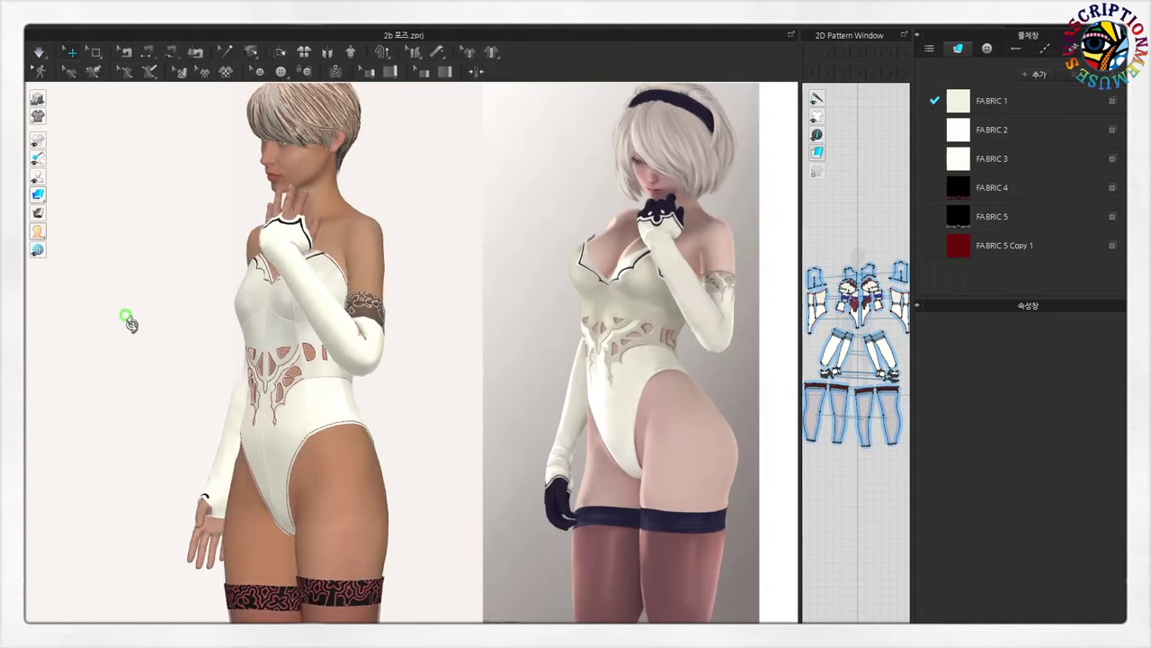
{"action": "right_click_drag", "start_coordinate": [123, 321], "coordinate": [172, 330]}
{"action": "left_click", "coordinate": [38, 231]}
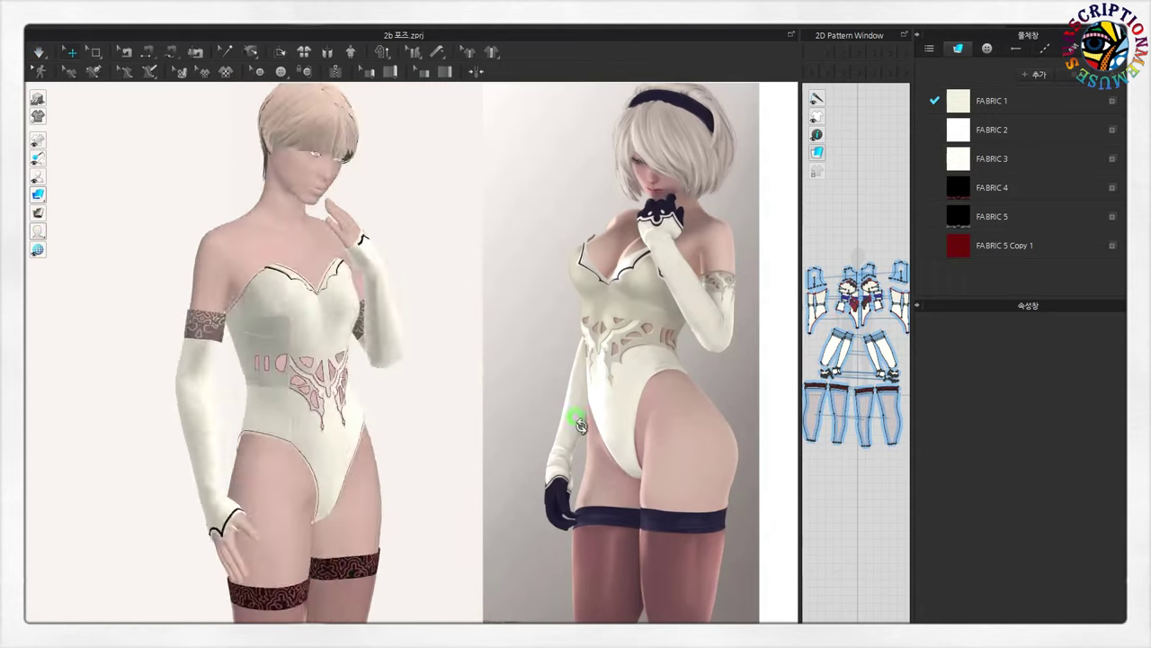
{"action": "mouse_move", "coordinate": [583, 426]}
{"action": "right_mouse_down"}
{"action": "mouse_move", "coordinate": [528, 511]}
{"action": "mouse_move", "coordinate": [580, 214]}
{"action": "mouse_move", "coordinate": [351, 342]}
{"action": "mouse_move", "coordinate": [535, 329]}
{"action": "mouse_move", "coordinate": [468, 216]}
{"action": "right_mouse_up"}
{"action": "left_click", "coordinate": [296, 115]}
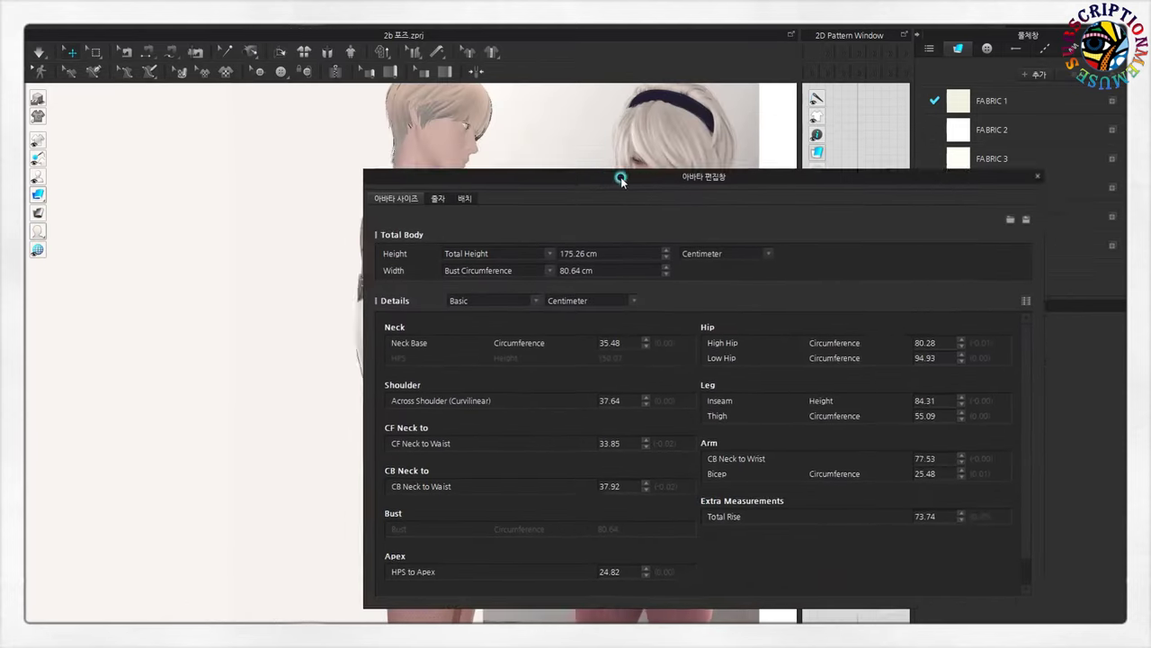
- Raise Bust Circumference to 82.64 cm and widen the hips, with high hip at 97.46 cm
{"action": "mouse_move", "coordinate": [430, 305]}
{"action": "left_mouse_down"}
{"action": "mouse_move", "coordinate": [435, 237]}
{"action": "mouse_move", "coordinate": [727, 164]}
{"action": "mouse_move", "coordinate": [686, 175]}
{"action": "left_mouse_up"}
{"action": "left_click", "coordinate": [565, 485]}
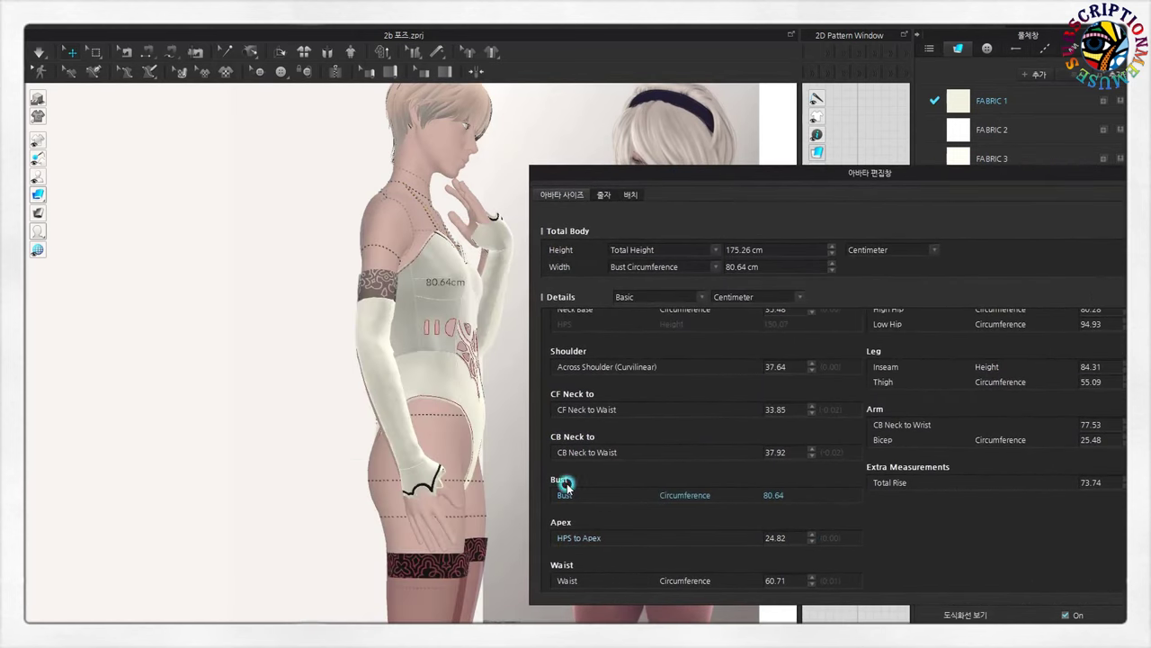
{"action": "scroll", "coordinate": [789, 501], "scroll_direction": "up", "scroll_amount": 1}
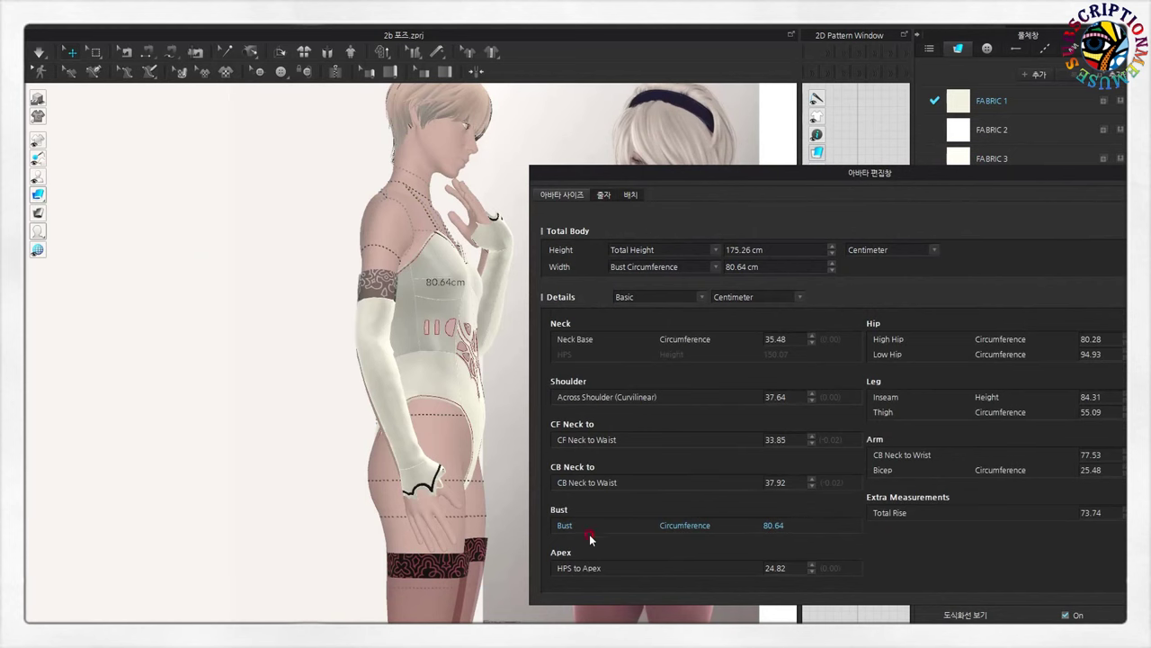
{"action": "left_click", "coordinate": [605, 198]}
{"action": "left_click", "coordinate": [562, 194]}
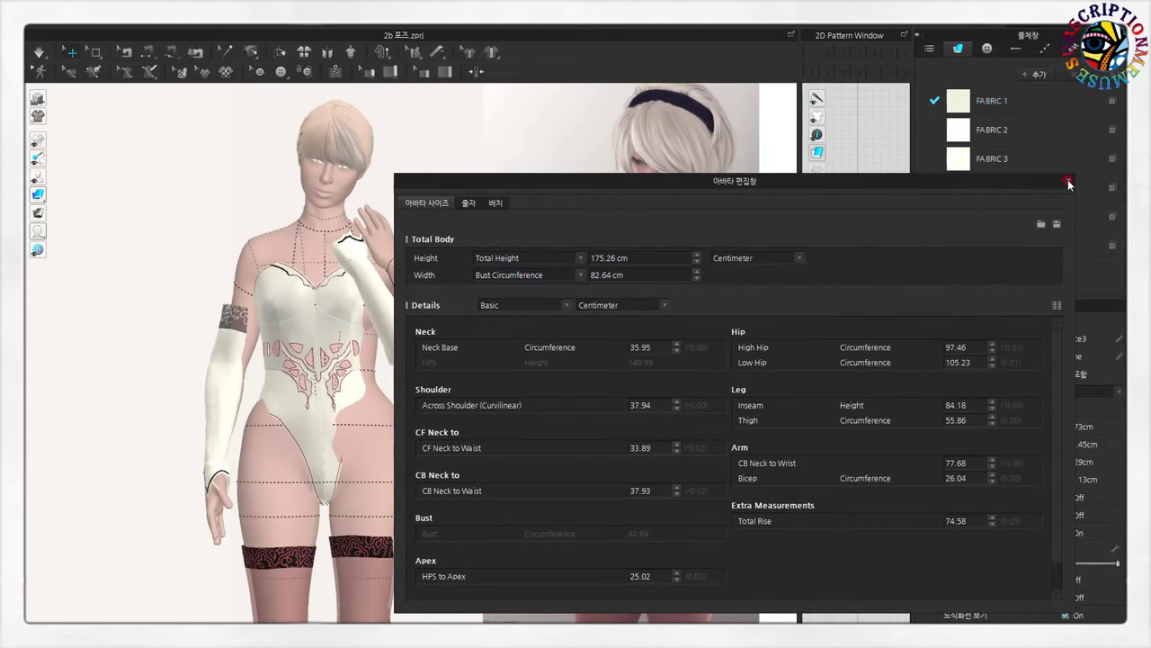
{"action": "left_click", "coordinate": [1067, 182]}
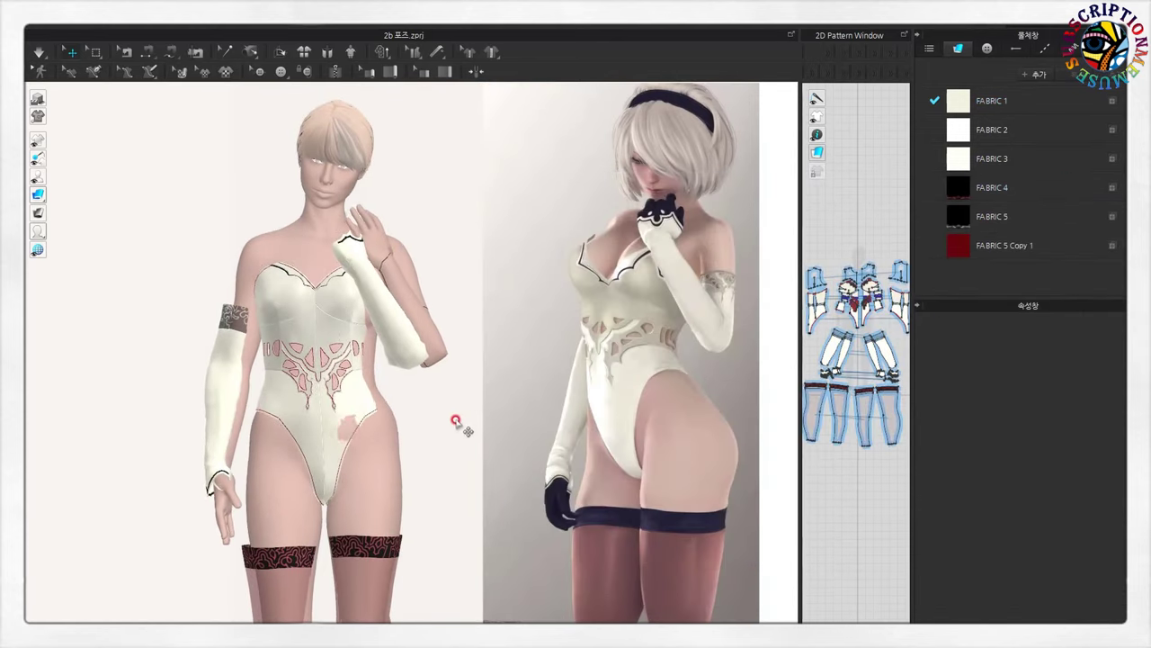
- Load the arms-down A-pose file onto the resized avatar and orbit to check the drape
{"action": "mouse_move", "coordinate": [282, 423]}
{"action": "right_mouse_down"}
{"action": "mouse_move", "coordinate": [406, 480]}
{"action": "mouse_move", "coordinate": [249, 475]}
{"action": "mouse_move", "coordinate": [488, 514]}
{"action": "right_mouse_up"}
{"action": "scroll", "coordinate": [462, 513], "scroll_direction": "down", "scroll_amount": 3}
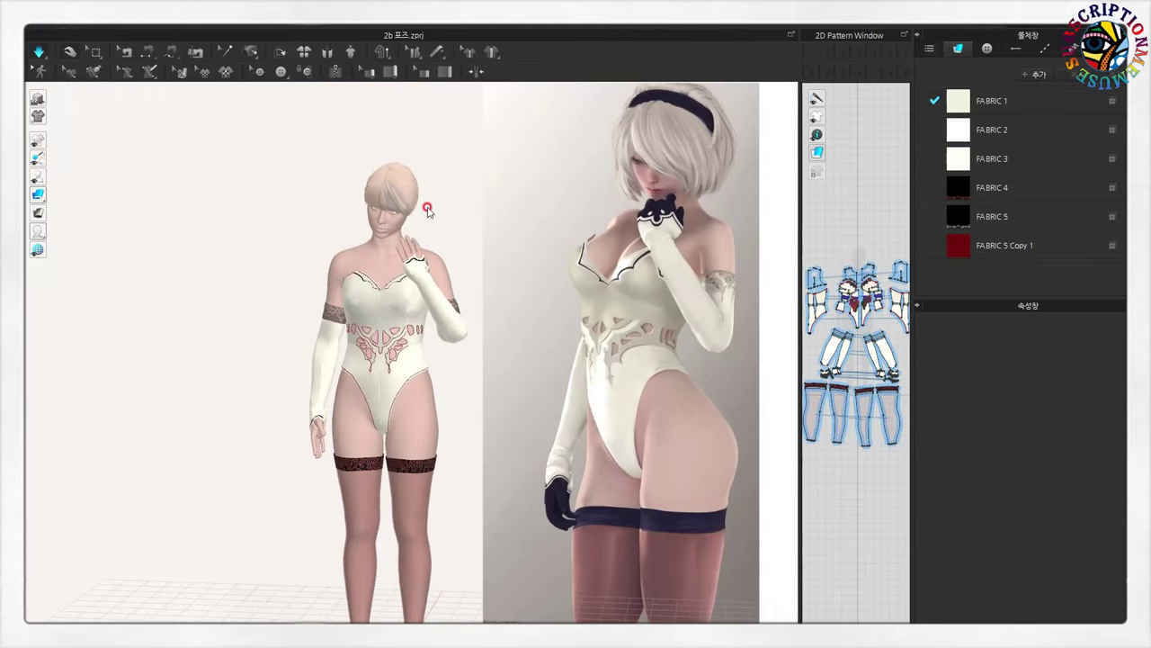
{"action": "key", "text": "ctrl+o"}
{"action": "left_click", "coordinate": [877, 460]}
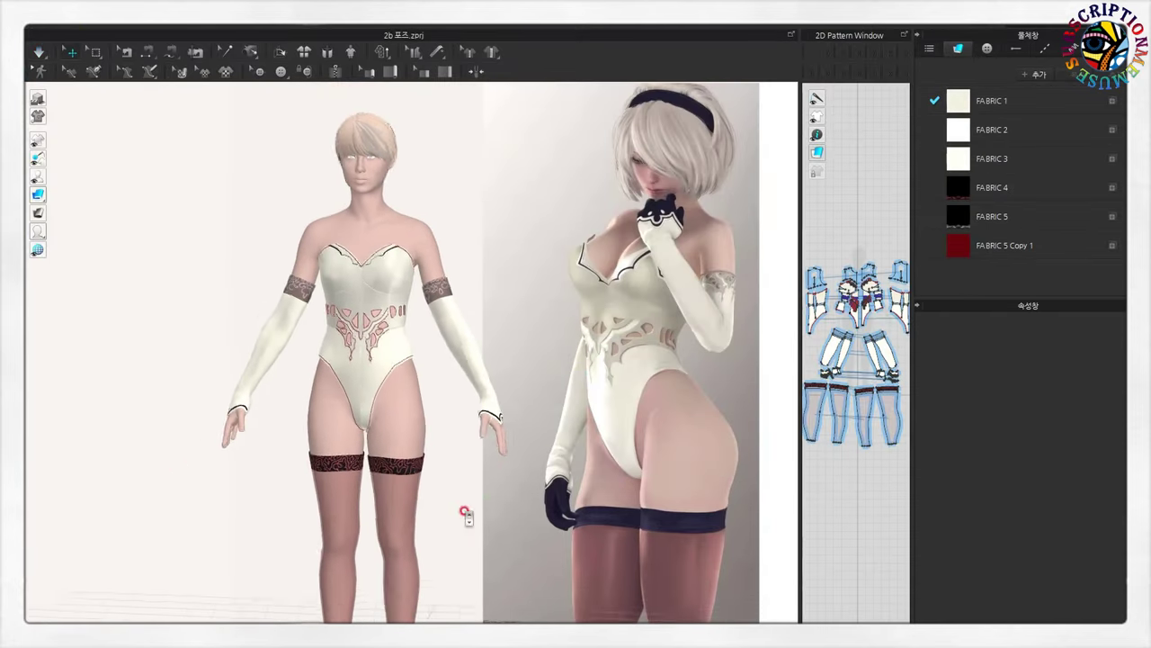
{"action": "mouse_move", "coordinate": [597, 423]}
{"action": "right_mouse_down"}
{"action": "mouse_move", "coordinate": [589, 496]}
{"action": "mouse_move", "coordinate": [465, 527]}
{"action": "mouse_move", "coordinate": [120, 525]}
{"action": "mouse_move", "coordinate": [456, 569]}
{"action": "mouse_move", "coordinate": [488, 596]}
{"action": "mouse_move", "coordinate": [686, 591]}
{"action": "right_mouse_up"}
{"action": "scroll", "coordinate": [456, 569], "scroll_direction": "up", "scroll_amount": 3}
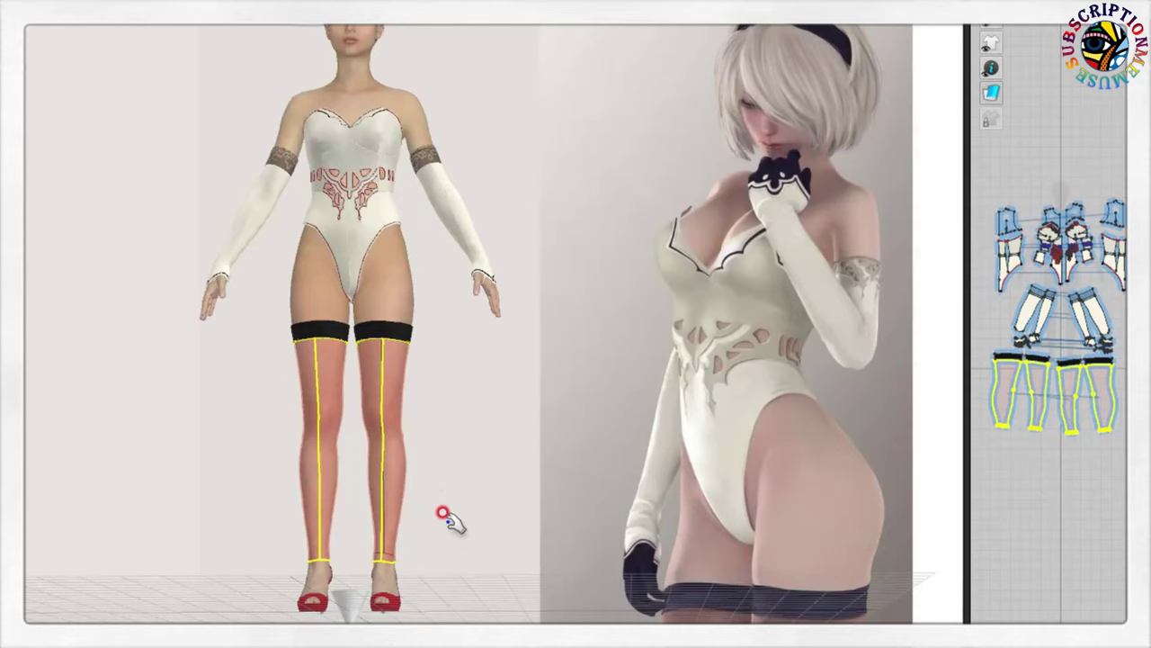
{"action": "scroll", "coordinate": [447, 519], "scroll_direction": "up", "scroll_amount": 3}
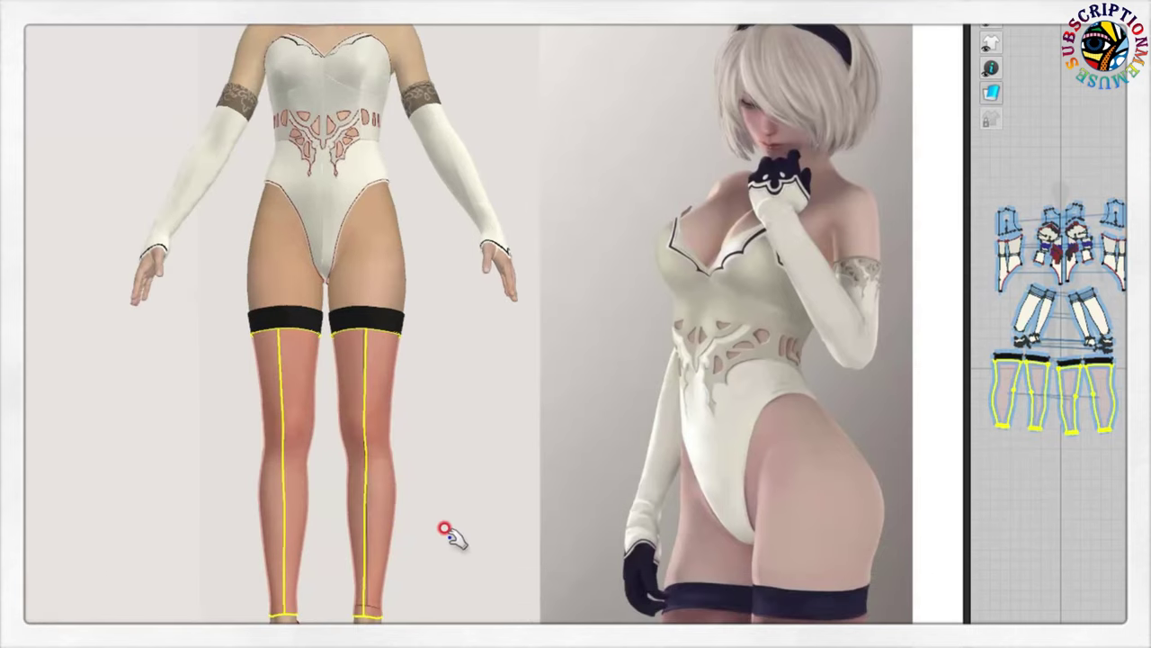
{"action": "scroll", "coordinate": [450, 532], "scroll_direction": "up", "scroll_amount": 1}
{"action": "scroll", "coordinate": [437, 499], "scroll_direction": "up", "scroll_amount": 1}
{"action": "scroll", "coordinate": [452, 480], "scroll_direction": "up", "scroll_amount": 2}
{"action": "mouse_move", "coordinate": [435, 483]}
{"action": "right_mouse_down"}
{"action": "mouse_move", "coordinate": [284, 502]}
{"action": "mouse_move", "coordinate": [444, 502]}
{"action": "right_mouse_up"}
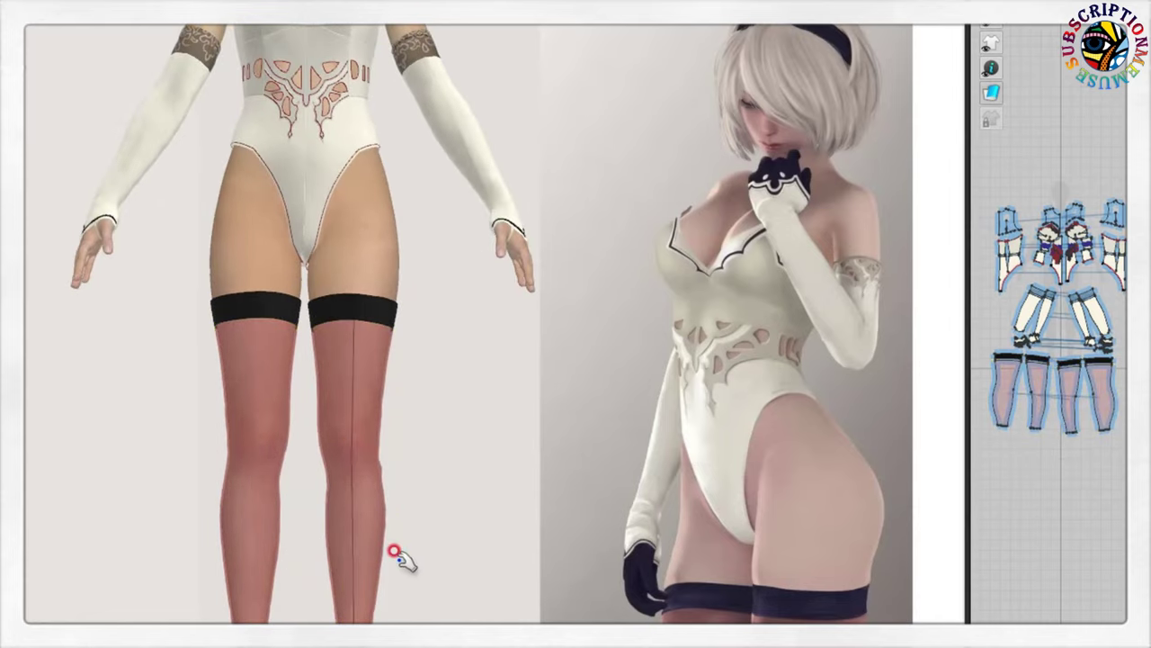
{"action": "scroll", "coordinate": [398, 553], "scroll_direction": "up", "scroll_amount": 2}
{"action": "scroll", "coordinate": [359, 488], "scroll_direction": "up", "scroll_amount": 2}
{"action": "right_click_drag", "start_coordinate": [360, 488], "coordinate": [201, 470]}
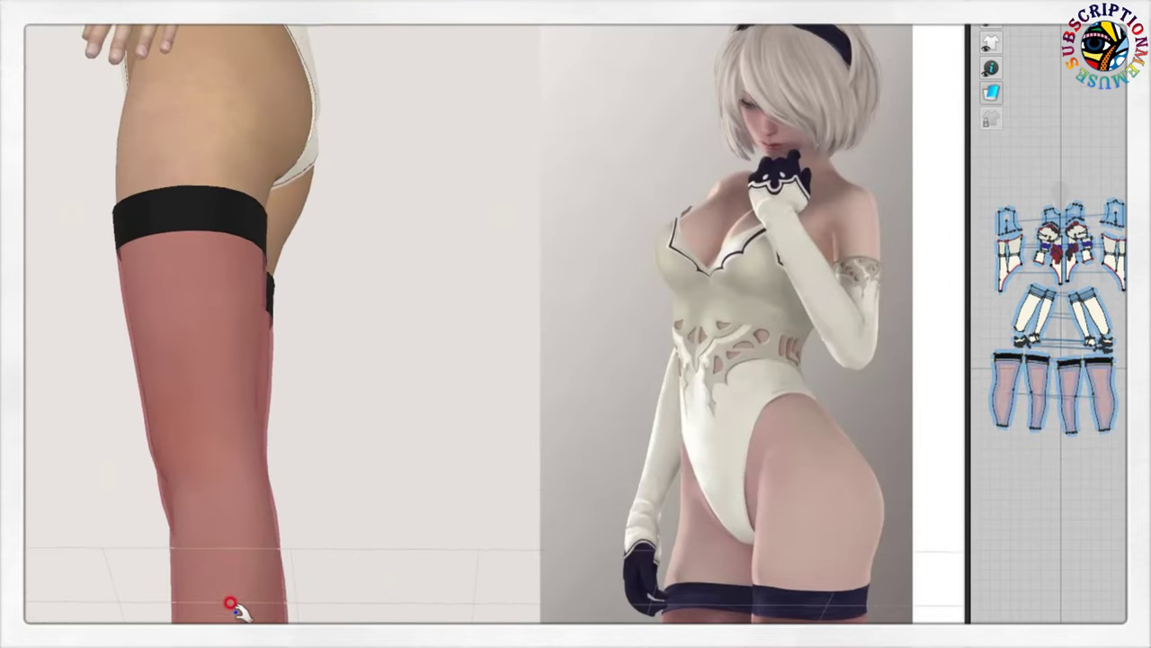
{"action": "scroll", "coordinate": [226, 575], "scroll_direction": "down", "scroll_amount": 2}
{"action": "mouse_move", "coordinate": [226, 540]}
{"action": "right_mouse_down"}
{"action": "mouse_move", "coordinate": [349, 545]}
{"action": "mouse_move", "coordinate": [411, 527]}
{"action": "right_mouse_up"}
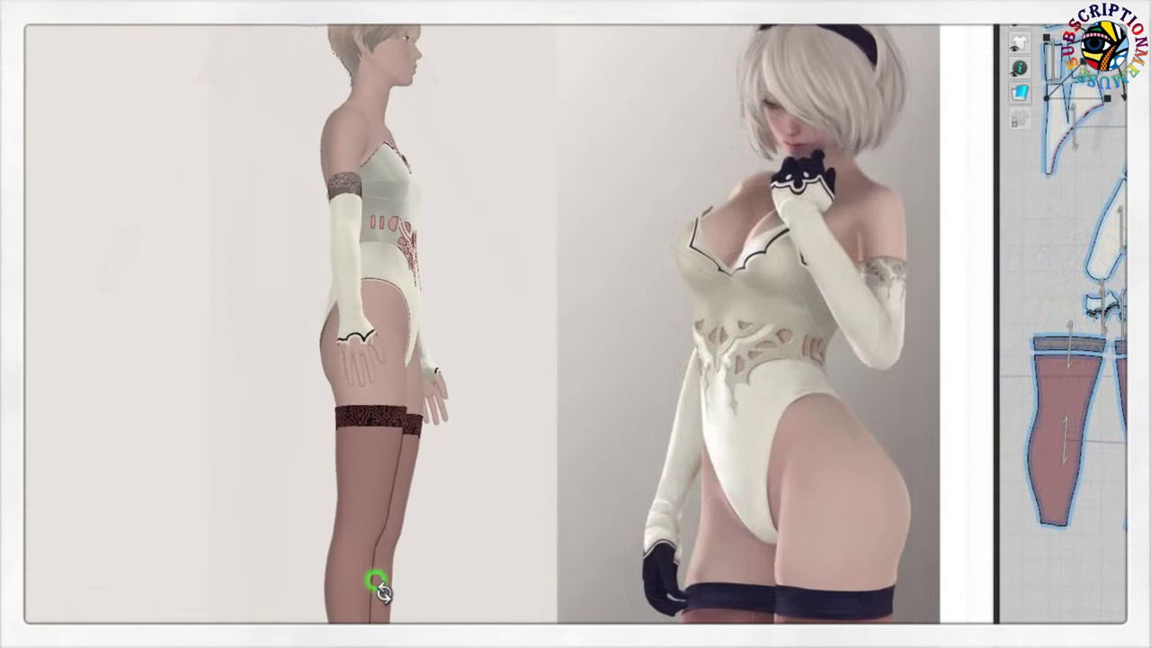
{"action": "right_click_drag", "start_coordinate": [383, 589], "coordinate": [526, 603]}
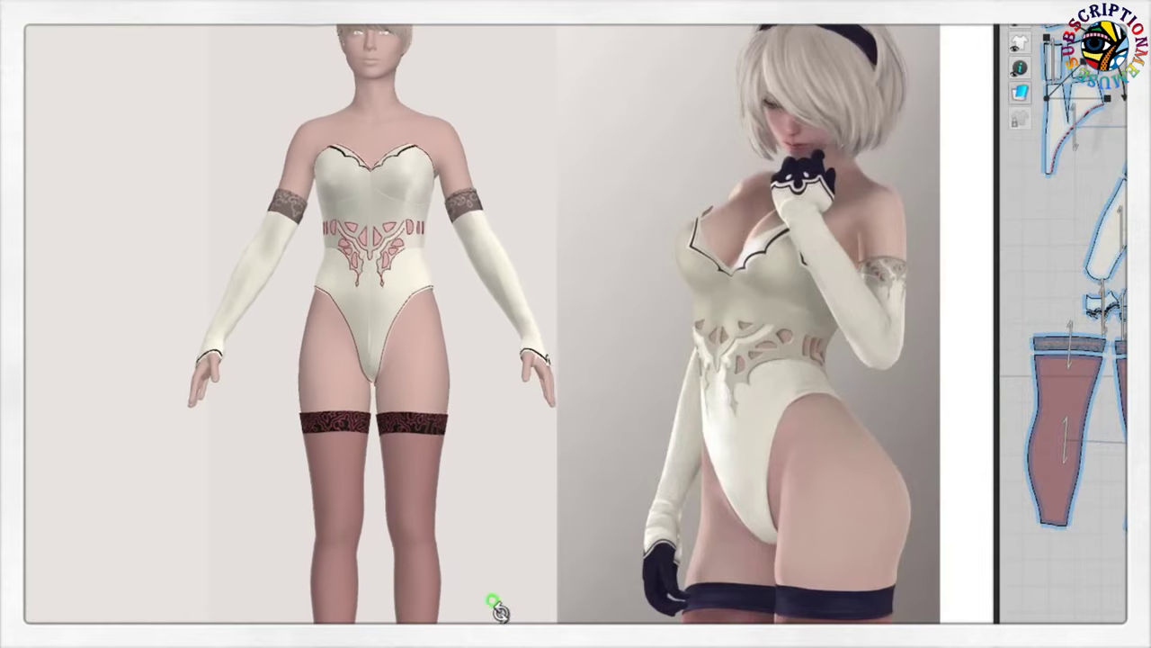
{"action": "scroll", "coordinate": [516, 608], "scroll_direction": "up", "scroll_amount": 2}
{"action": "scroll", "coordinate": [519, 608], "scroll_direction": "up", "scroll_amount": 2}
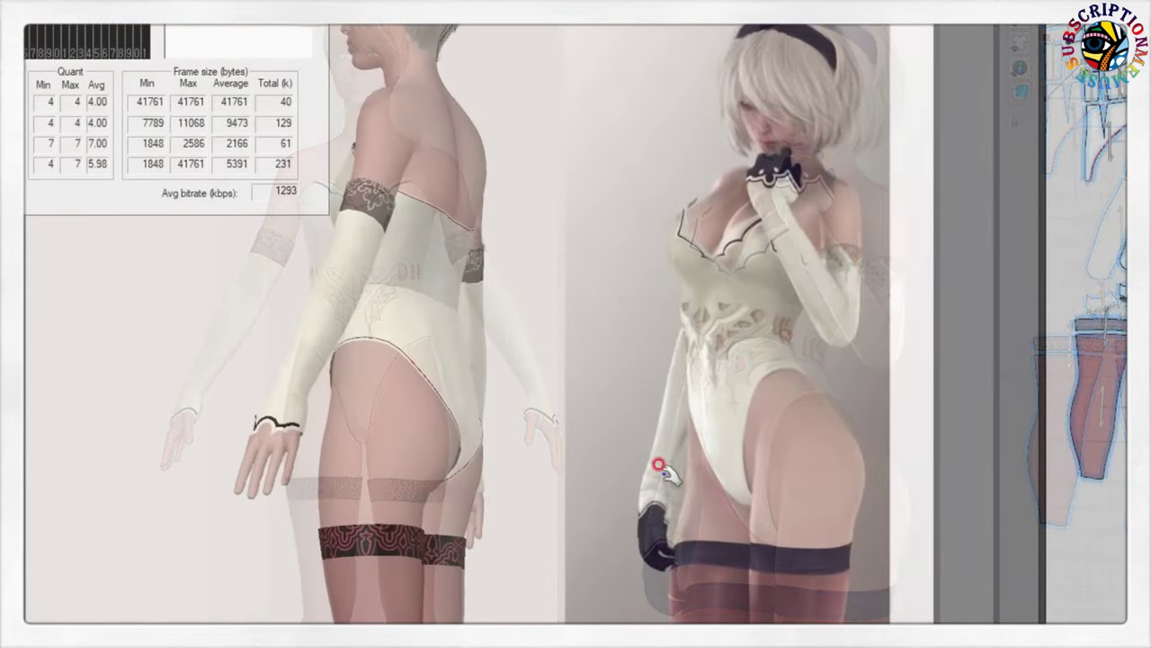
{"action": "key", "text": "8"}
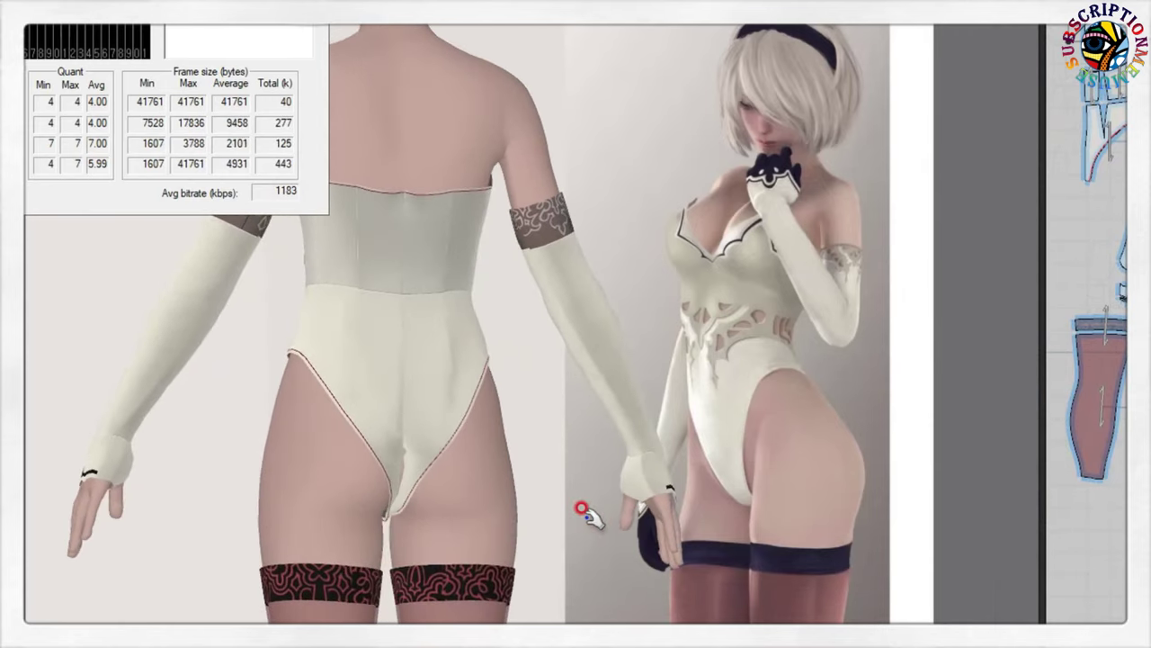